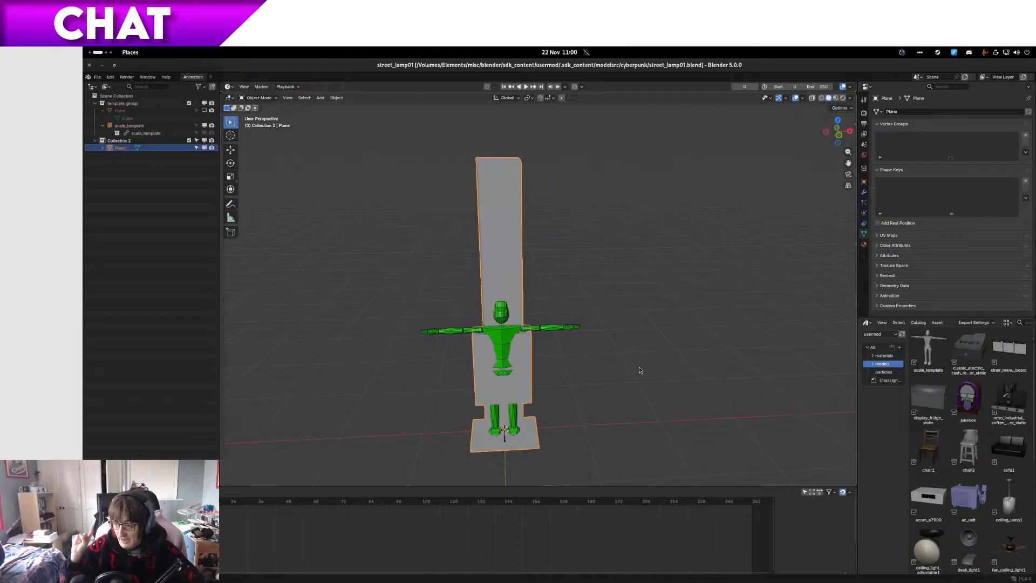
# Step: Enter mesh editing on the street lamp post and flatten its top face by scaling it to 0 along Z
pyautogui.moveTo(636, 365); pyautogui.dragTo(611, 354, button='middle')
pyautogui.scroll(4, 596, 365)
pyautogui.moveTo(535, 322); pyautogui.dragTo(552, 445, button='middle')
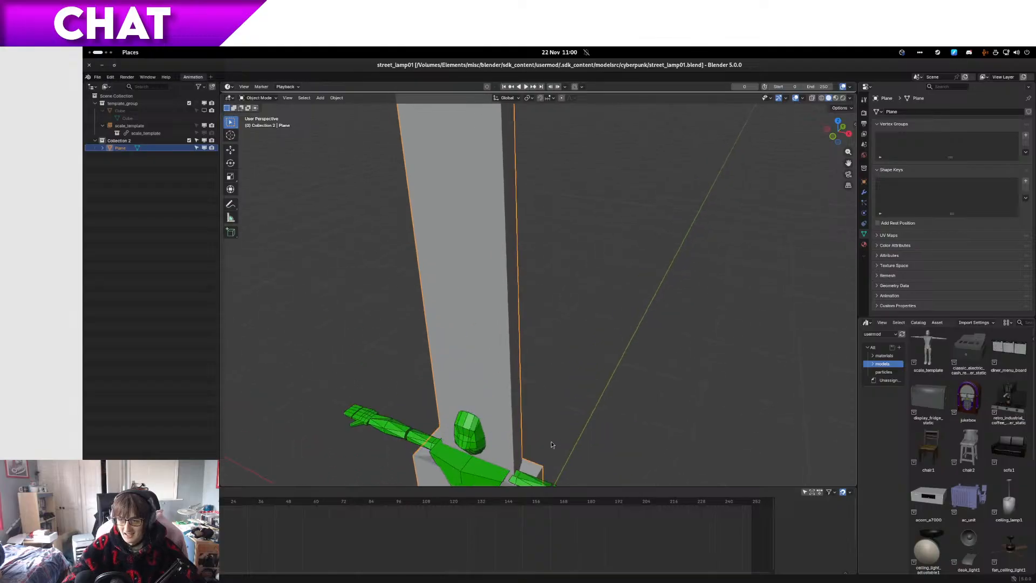
pyautogui.moveTo(567, 335); pyautogui.dragTo(574, 412, button='middle')
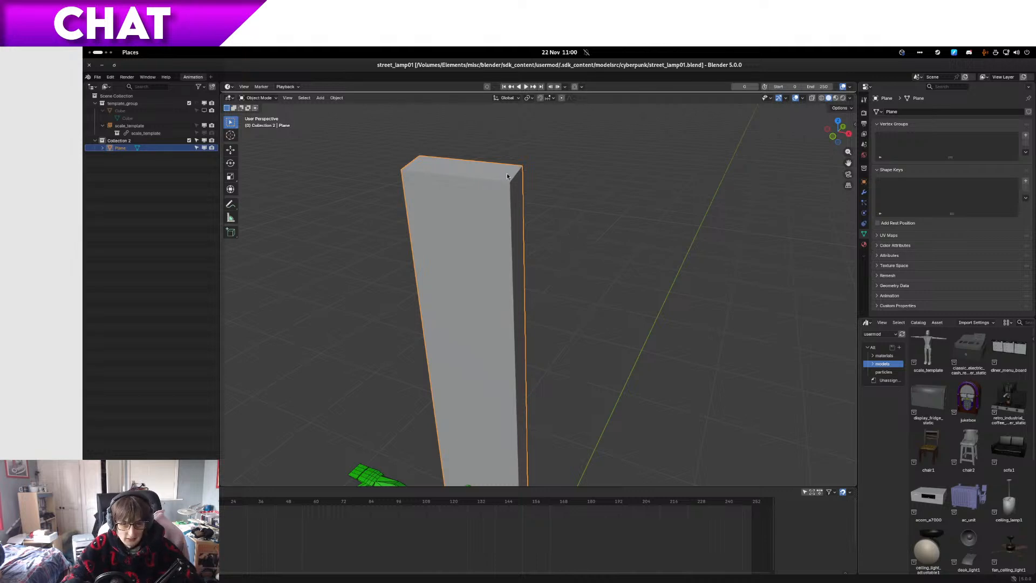
pyautogui.scroll(-3, 515, 194)
pyautogui.press('Tab')
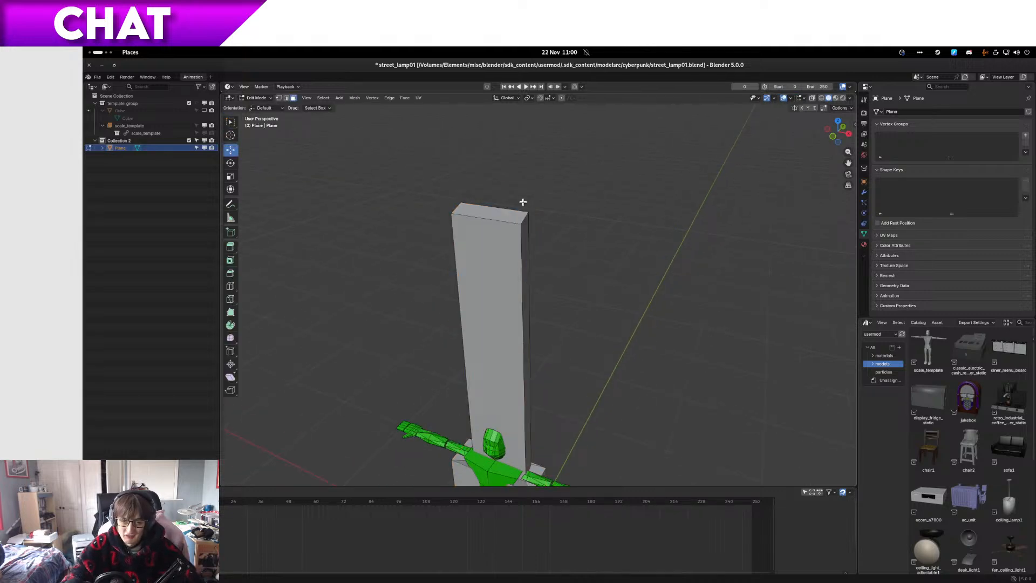
pyautogui.moveTo(521, 198); pyautogui.dragTo(513, 196, button='middle')
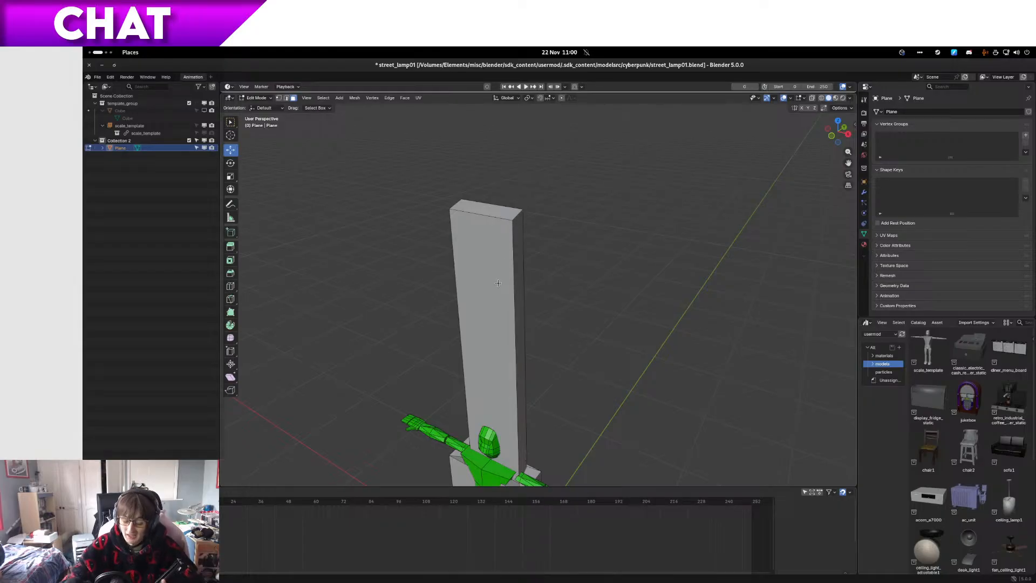
pyautogui.moveTo(498, 282); pyautogui.dragTo(437, 225, button='middle')
pyautogui.click(501, 267)
pyautogui.click(505, 257)
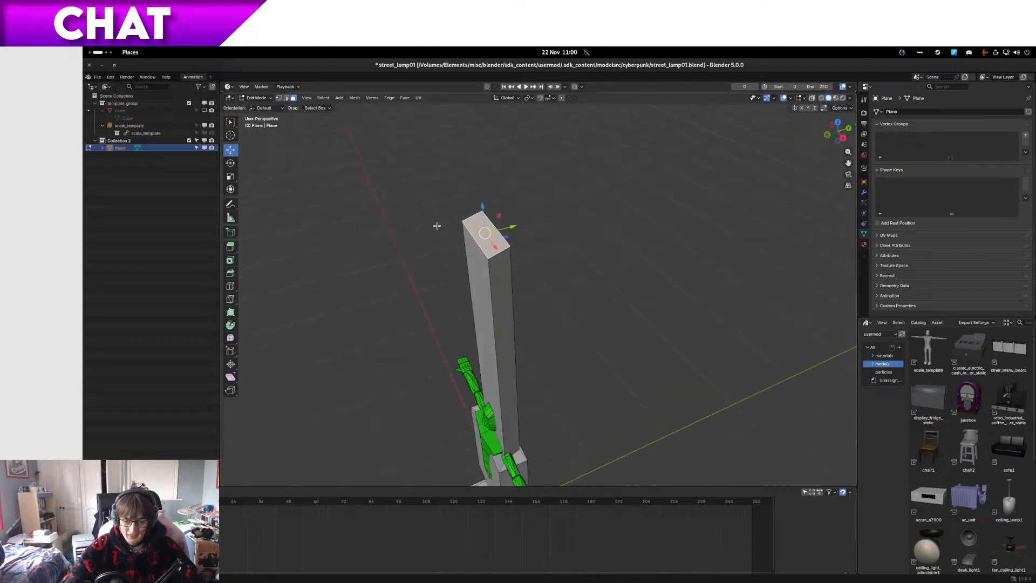
pyautogui.press('KP_5')
pyautogui.press('s')
pyautogui.press('z')
pyautogui.press('0')
pyautogui.press('Return')
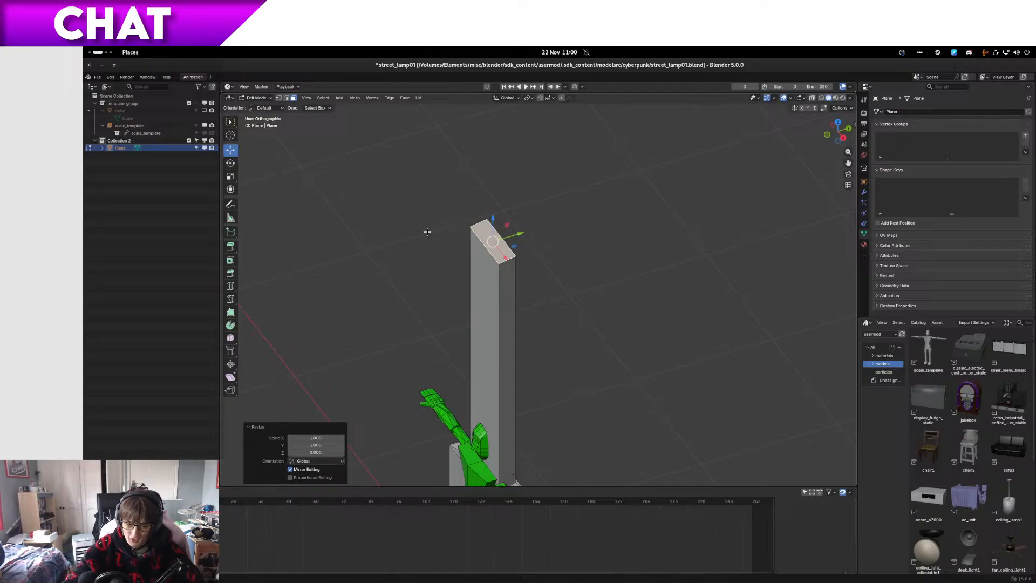
pyautogui.moveTo(595, 445); pyautogui.dragTo(625, 367, button='middle')
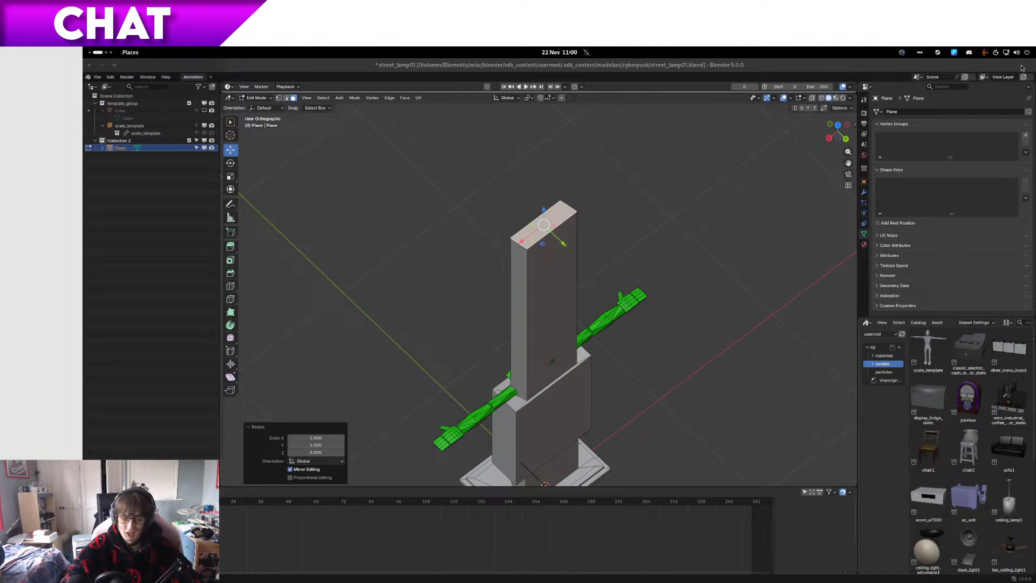
pyautogui.moveTo(559, 185)
pyautogui.mouseDown(button='middle')
pyautogui.moveTo(666, 166)
pyautogui.moveTo(622, 242)
pyautogui.moveTo(546, 221)
pyautogui.mouseUp(button='middle')
pyautogui.press('z')
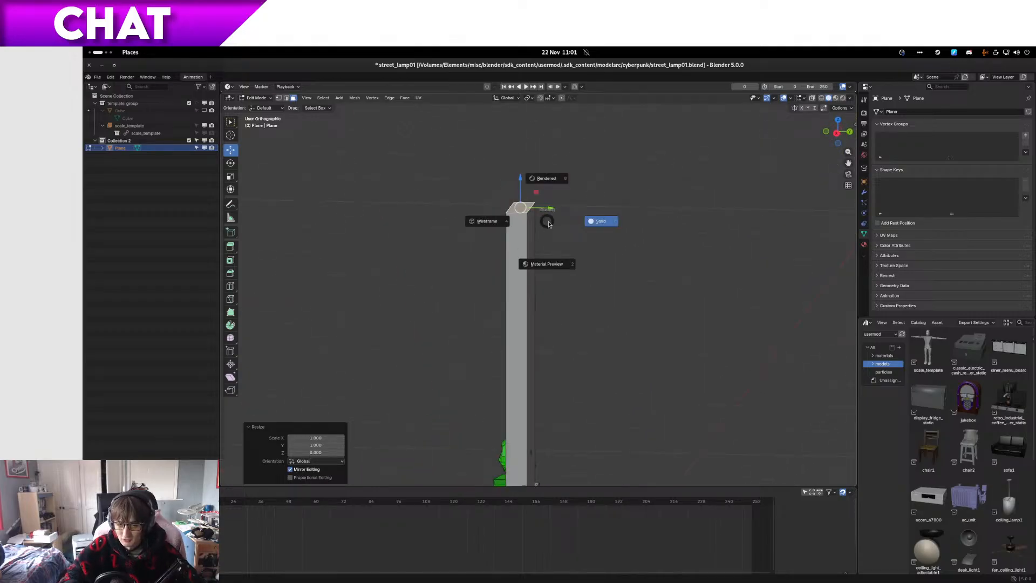
pyautogui.click(557, 223)
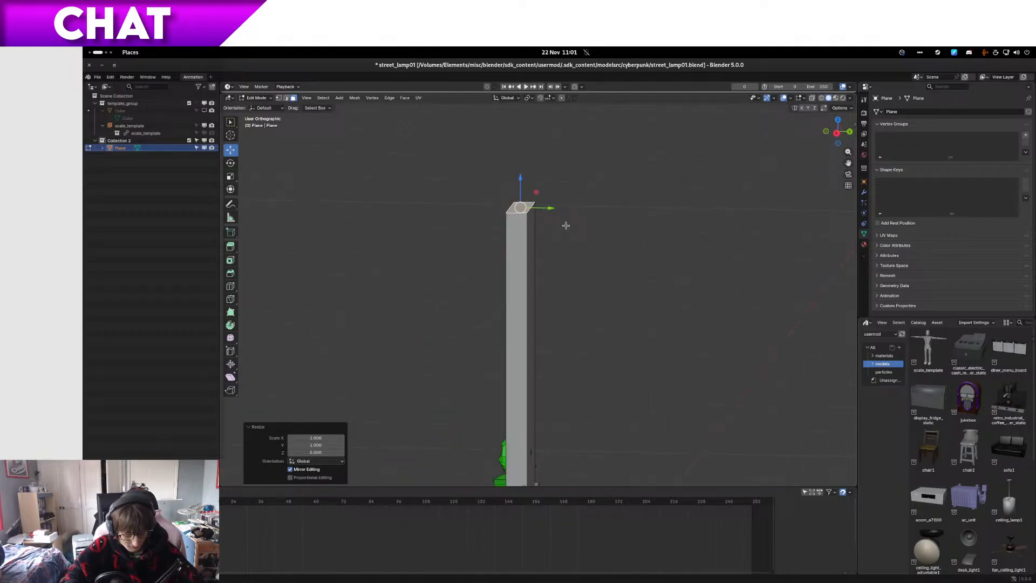
pyautogui.press('x')
pyautogui.click(572, 242)
pyautogui.moveTo(574, 243); pyautogui.dragTo(636, 274, button='middle')
pyautogui.hotkey('ctrl', 'z')
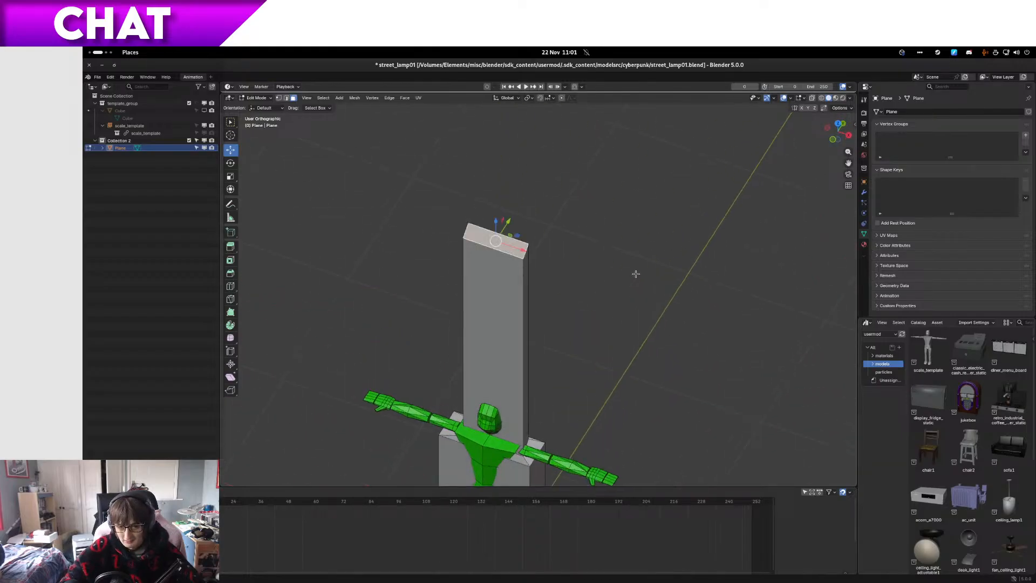
# Step: Show the guide cube in a right-side wireframe view and raise the post's top vertices by 0.2 m along Z
pyautogui.press('KP_3')
pyautogui.press('a')
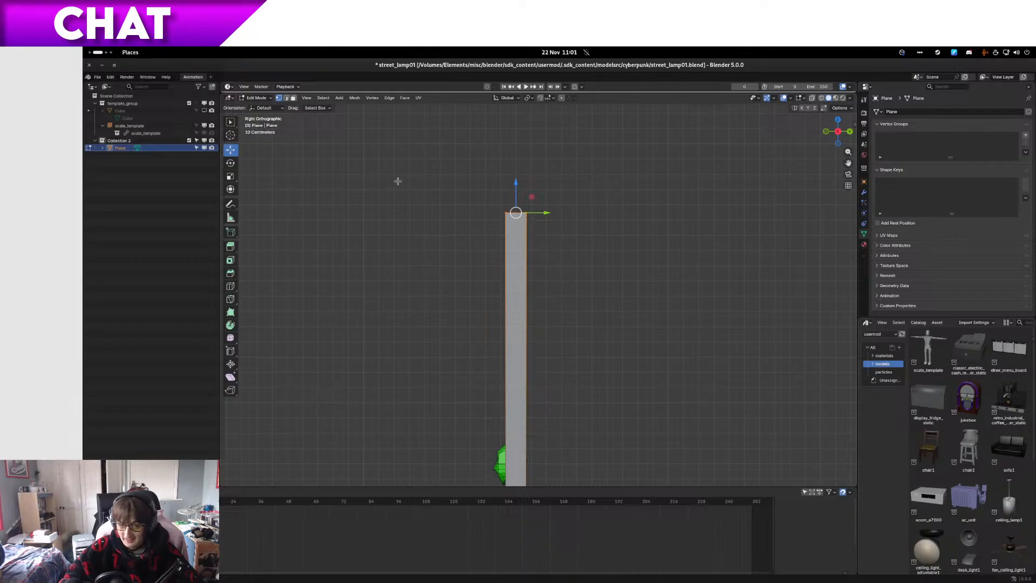
pyautogui.scroll(6, 511, 247)
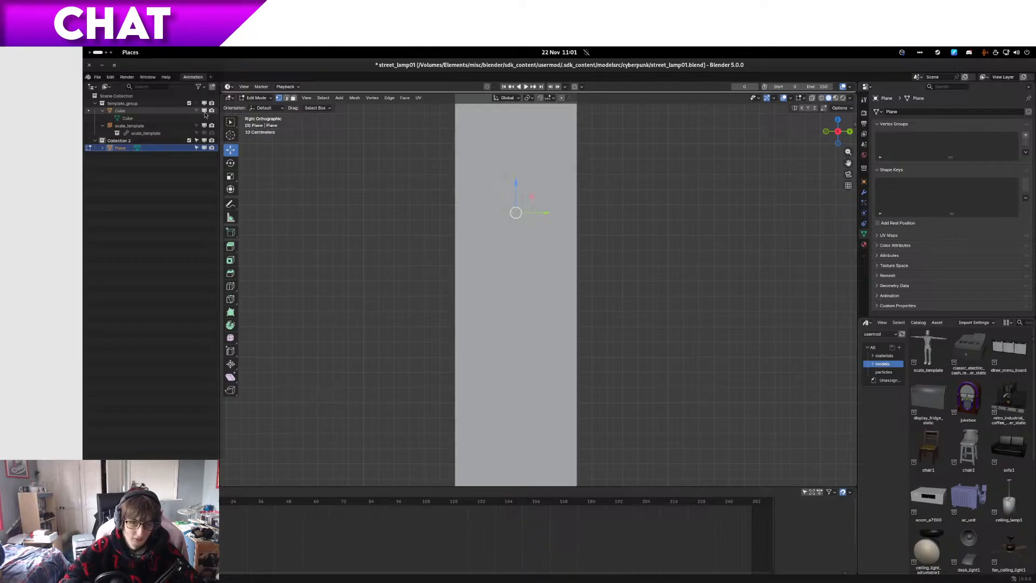
pyautogui.press('z')
pyautogui.click(319, 172)
pyautogui.scroll(-5, 393, 241)
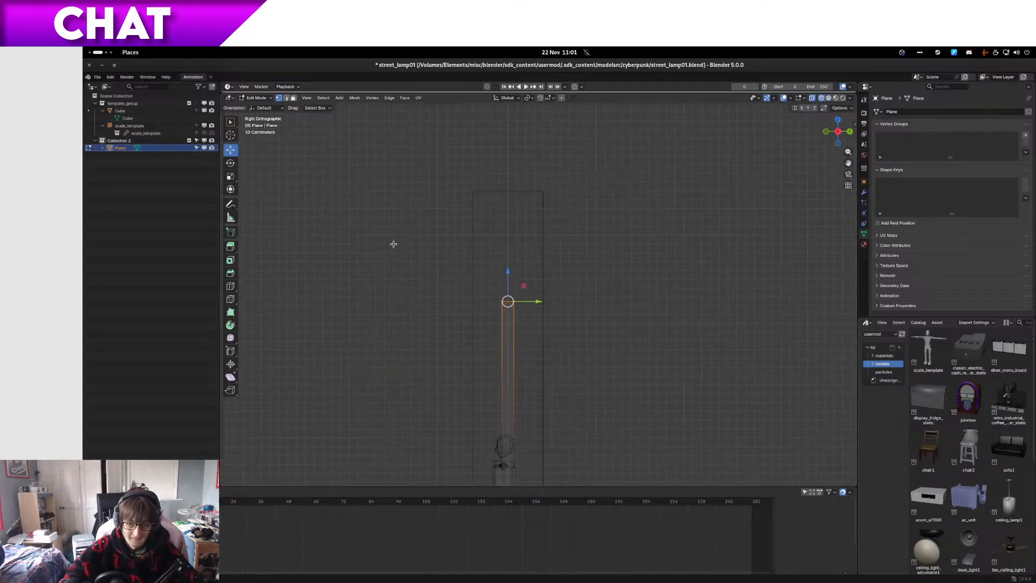
pyautogui.scroll(2, 522, 288)
pyautogui.keyDown('shift'); pyautogui.moveTo(527, 291); pyautogui.dragTo(532, 196, button='middle'); pyautogui.keyUp('shift')
pyautogui.scroll(7, 533, 193)
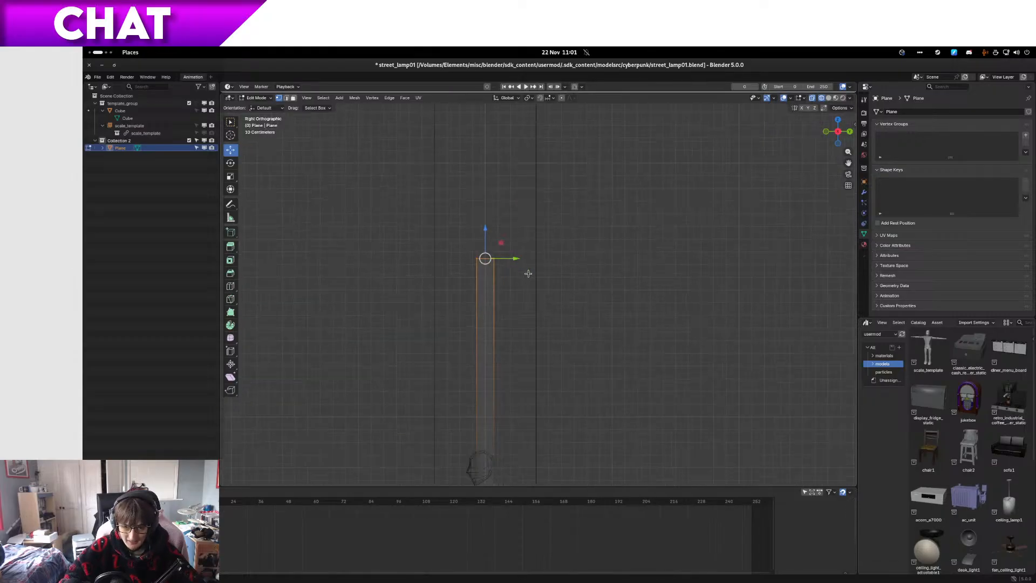
pyautogui.moveTo(462, 227); pyautogui.dragTo(454, 196)
pyautogui.scroll(-3, 469, 183)
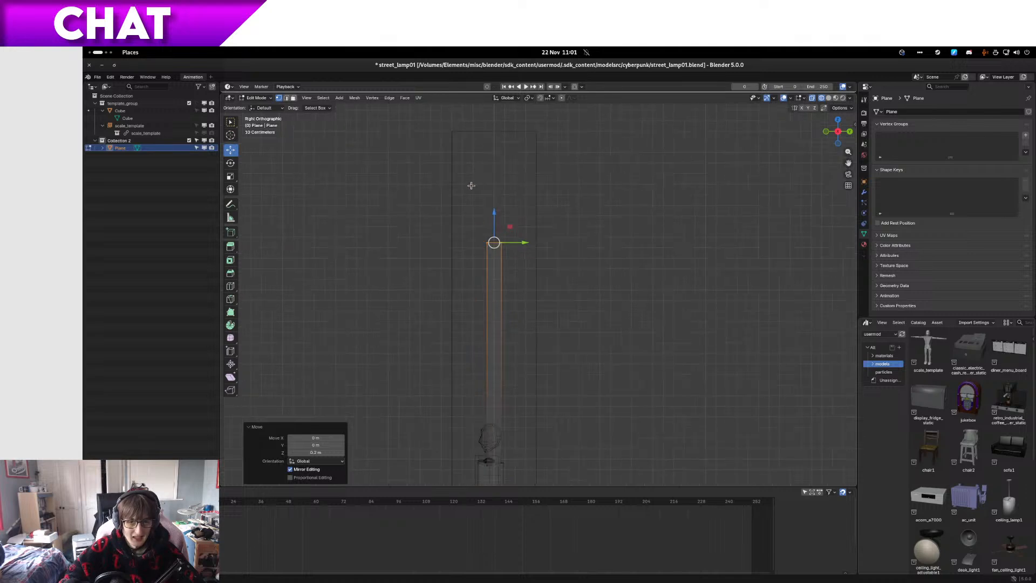
# Step: Tilt the post's top face and extrude it about 1.2 m along its normal to form an angled arm
pyautogui.moveTo(495, 230); pyautogui.dragTo(496, 237)
pyautogui.moveTo(517, 265)
pyautogui.mouseDown()
pyautogui.moveTo(500, 216)
pyautogui.moveTo(508, 258)
pyautogui.mouseUp()
pyautogui.press('g')
pyautogui.press('z')
pyautogui.press('z')
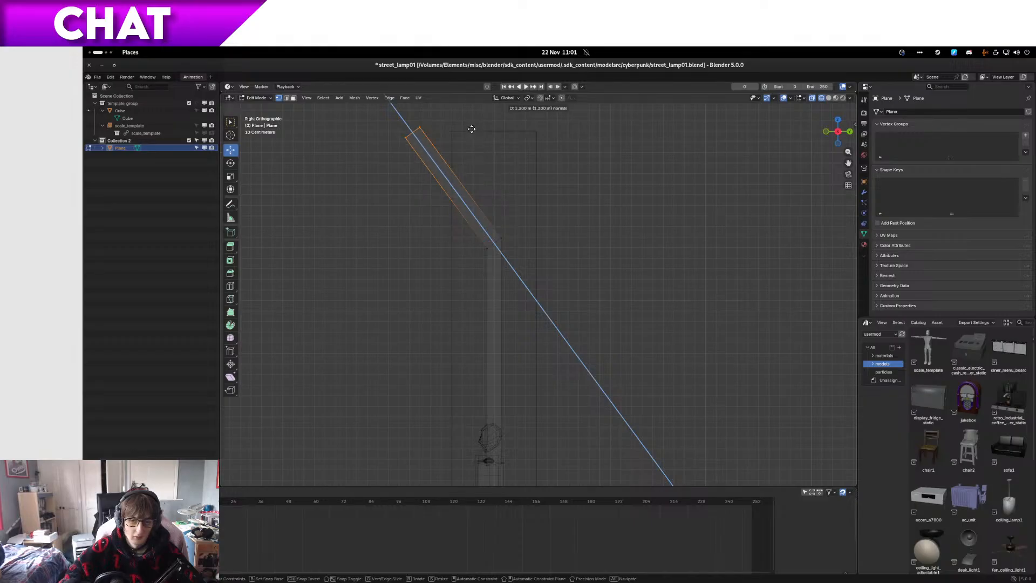
pyautogui.click(474, 133)
# Step: Switch to face selection and select the angled arm's two side faces in a front wireframe view
pyautogui.moveTo(471, 131); pyautogui.dragTo(531, 184, button='middle')
pyautogui.press('3')
pyautogui.click(496, 259)
pyautogui.moveTo(496, 261); pyautogui.dragTo(586, 257, button='middle')
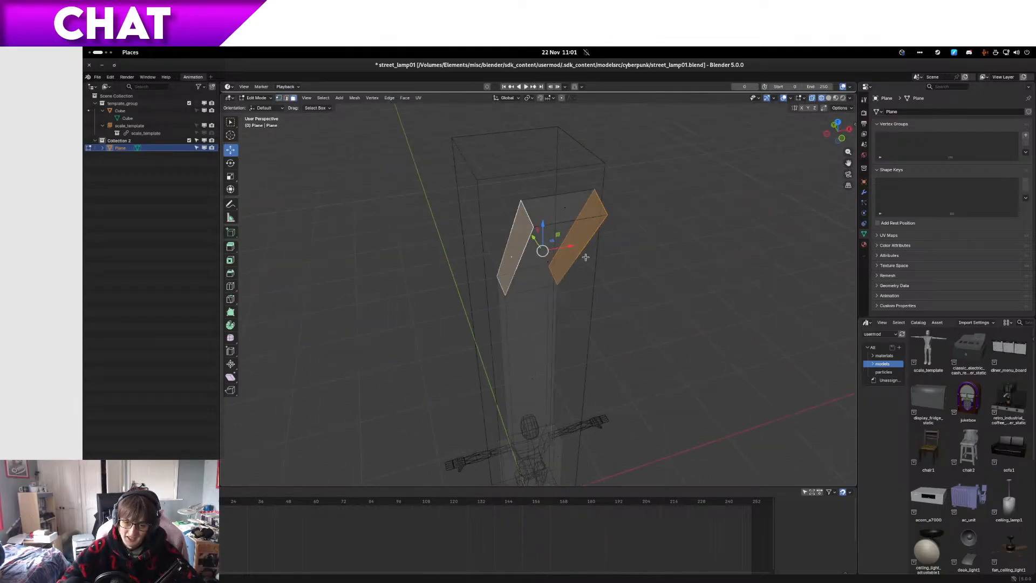
pyautogui.press('KP_1')
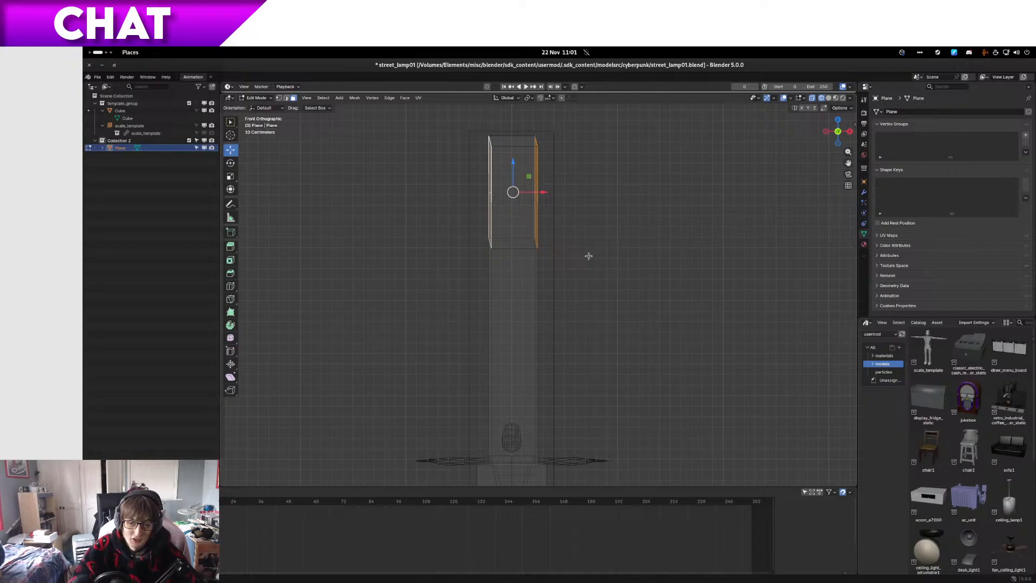
pyautogui.press('z')
pyautogui.click(617, 257)
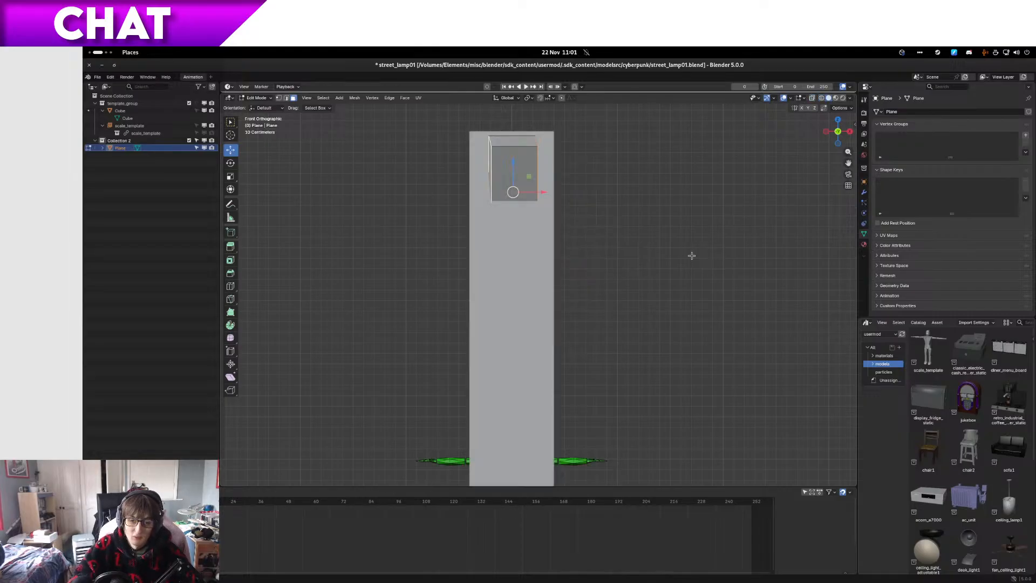
pyautogui.click(616, 257)
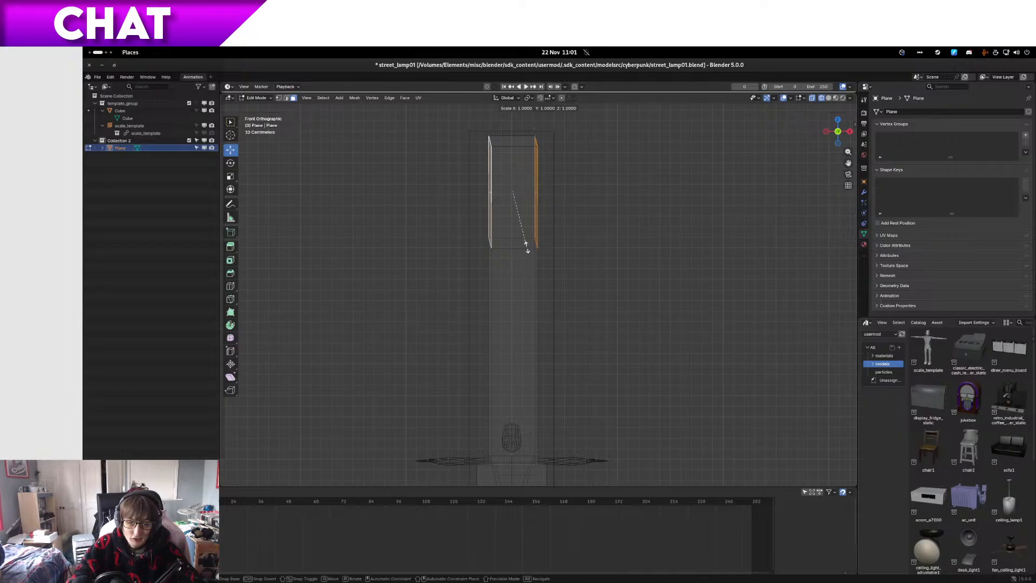
pyautogui.click(494, 192)
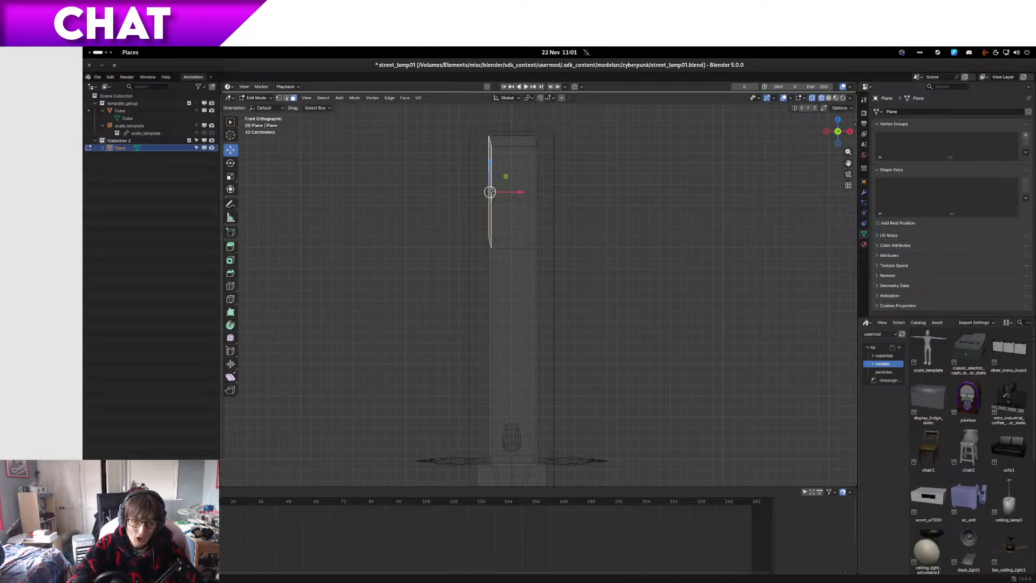
pyautogui.press('x')
pyautogui.press('c')
pyautogui.hotkey('ctrl', 'z')
# Step: Isolate the lamp post in local view with solid shading
pyautogui.moveTo(498, 194); pyautogui.dragTo(544, 295, button='middle')
pyautogui.keyDown('shift'); pyautogui.click(532, 361); pyautogui.keyUp('shift')
pyautogui.press('z')
pyautogui.click(652, 370)
pyautogui.moveTo(577, 363); pyautogui.dragTo(625, 349, button='middle')
pyautogui.press('KP_Divide')
pyautogui.keyDown('shift'); pyautogui.moveTo(584, 289); pyautogui.dragTo(562, 261, button='middle'); pyautogui.keyUp('shift')
pyautogui.scroll(4, 561, 260)
# Step: Align the side faces of the post and angled arm on one side by scaling them to 0 along X
pyautogui.click(494, 342)
pyautogui.keyDown('shift'); pyautogui.moveTo(505, 243); pyautogui.dragTo(511, 379, button='middle'); pyautogui.keyUp('shift')
pyautogui.press('a')
pyautogui.press('s')
pyautogui.press('y')
pyautogui.press('0')
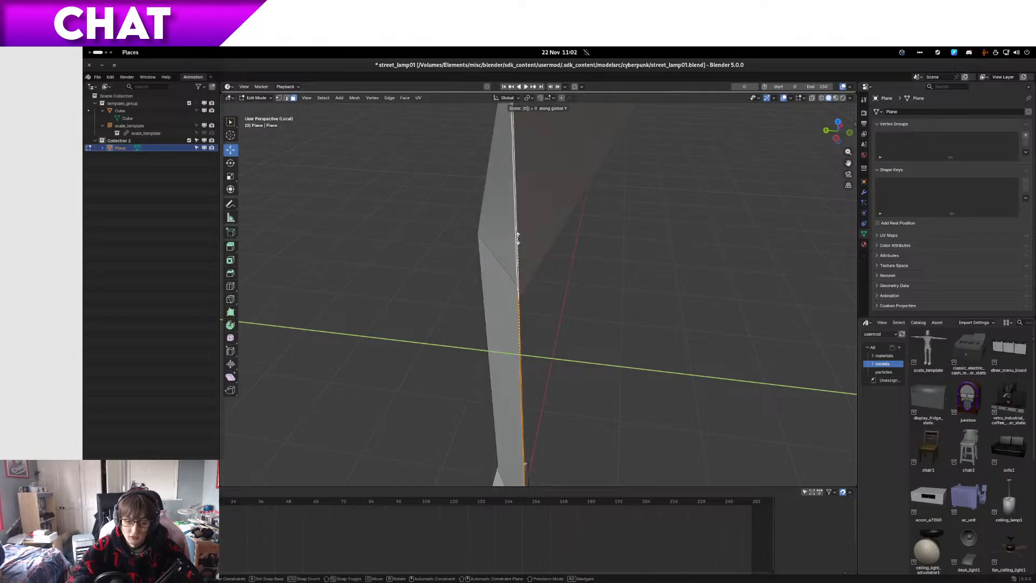
pyautogui.press('x')
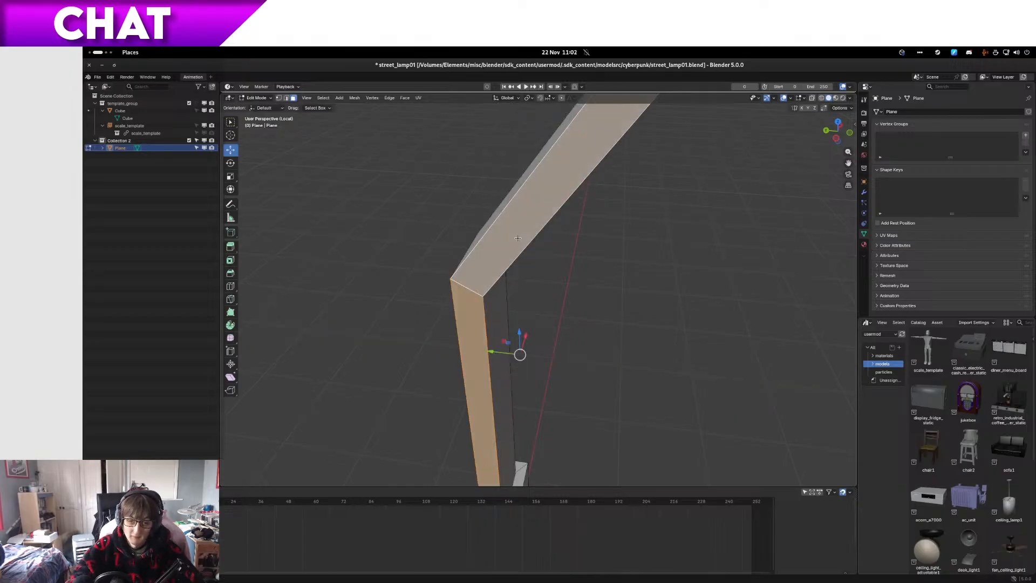
pyautogui.press('Return')
# Step: Flatten the opposite side faces of the post and angled arm together by scaling them to 0 along X
pyautogui.moveTo(517, 238); pyautogui.dragTo(420, 257, button='middle')
pyautogui.click(530, 306)
pyautogui.click(512, 192)
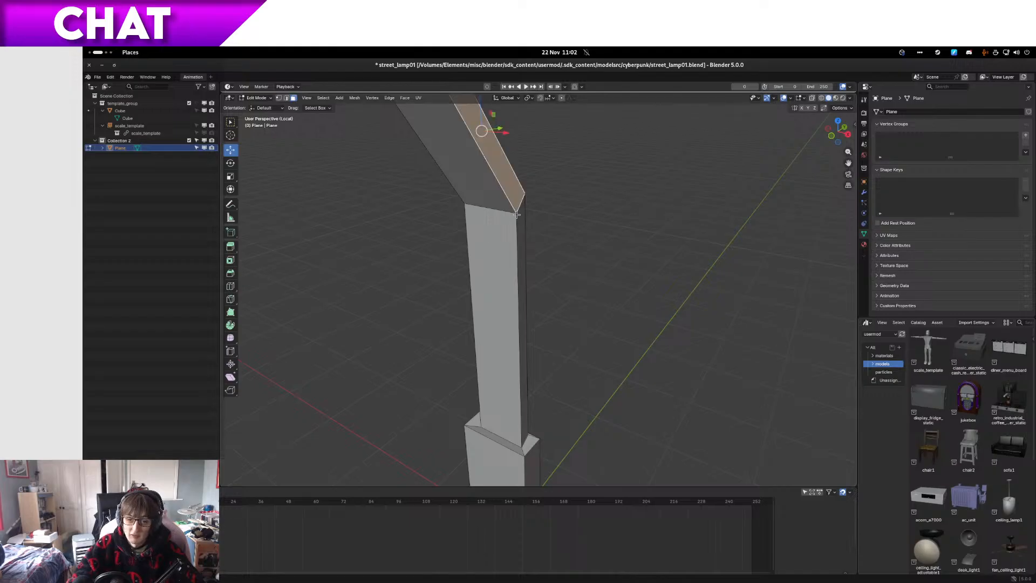
pyautogui.keyDown('shift'); pyautogui.click(521, 214); pyautogui.keyUp('shift')
pyautogui.press('s')
pyautogui.press('x')
pyautogui.press('0')
pyautogui.press('Return')
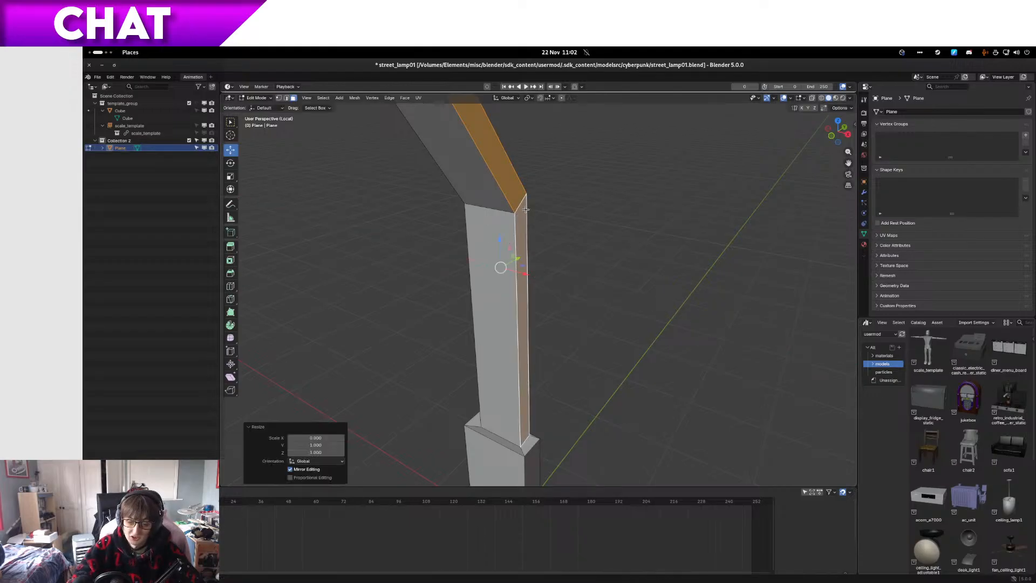
# Step: Extrude both side faces of the angled arm outward, scaling them by about 1.85 along X, with the guide cube visible outside local view
pyautogui.scroll(-4, 504, 210)
pyautogui.moveTo(506, 203); pyautogui.dragTo(537, 216, button='middle')
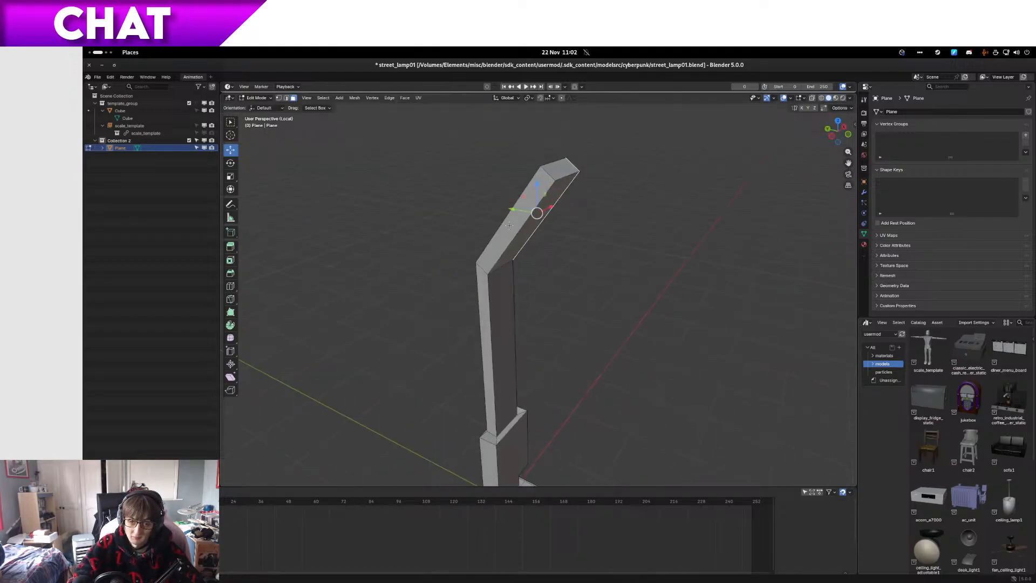
pyautogui.keyDown('shift'); pyautogui.click(503, 224); pyautogui.keyUp('shift')
pyautogui.press('KP_5')
pyautogui.press('KP_3')
pyautogui.press('KP_1')
pyautogui.press('z')
pyautogui.click(455, 220)
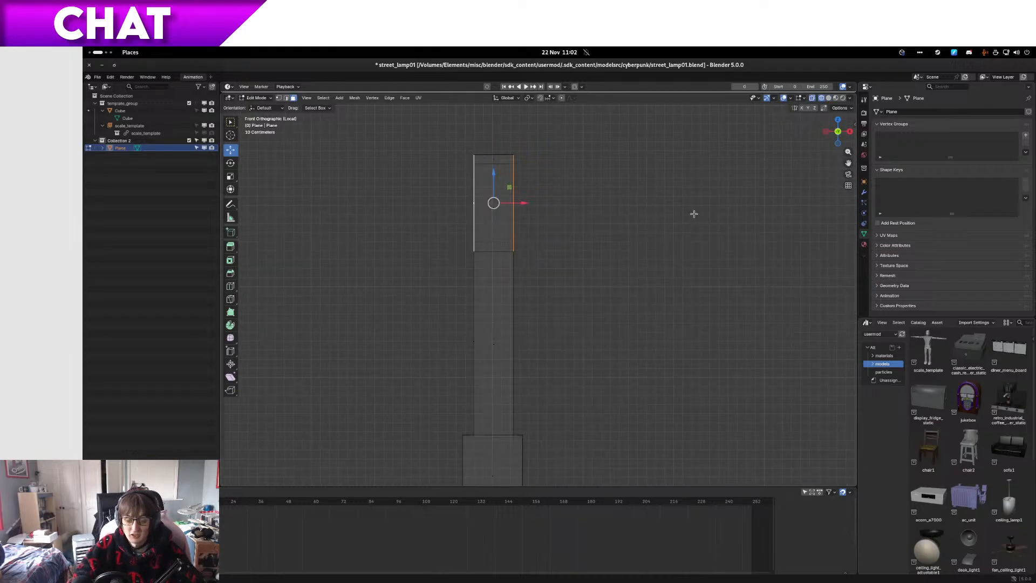
pyautogui.scroll(-1, 694, 214)
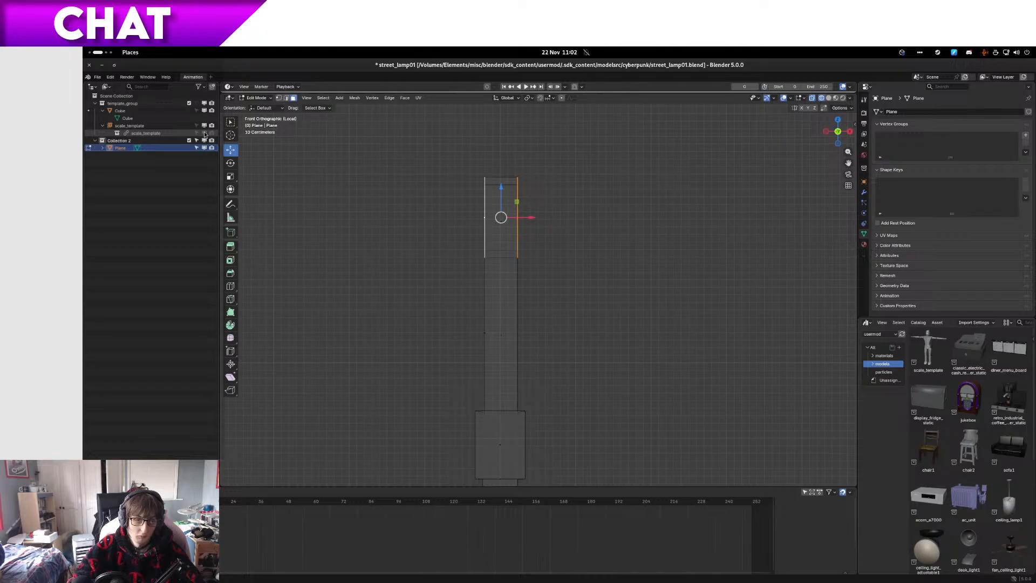
pyautogui.press('KP_Divide')
pyautogui.press('KP_3')
pyautogui.press('KP_1')
pyautogui.press('s')
pyautogui.press('x')
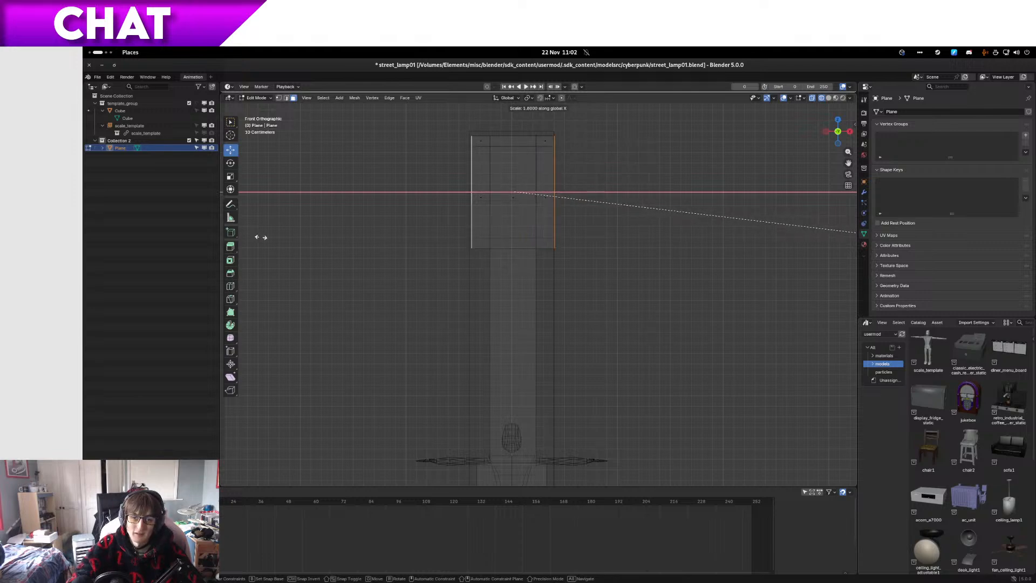
pyautogui.click(280, 238)
# Step: Return to solid shading and select the three broad faces along the front of the widened arm
pyautogui.moveTo(281, 240); pyautogui.dragTo(555, 228, button='middle')
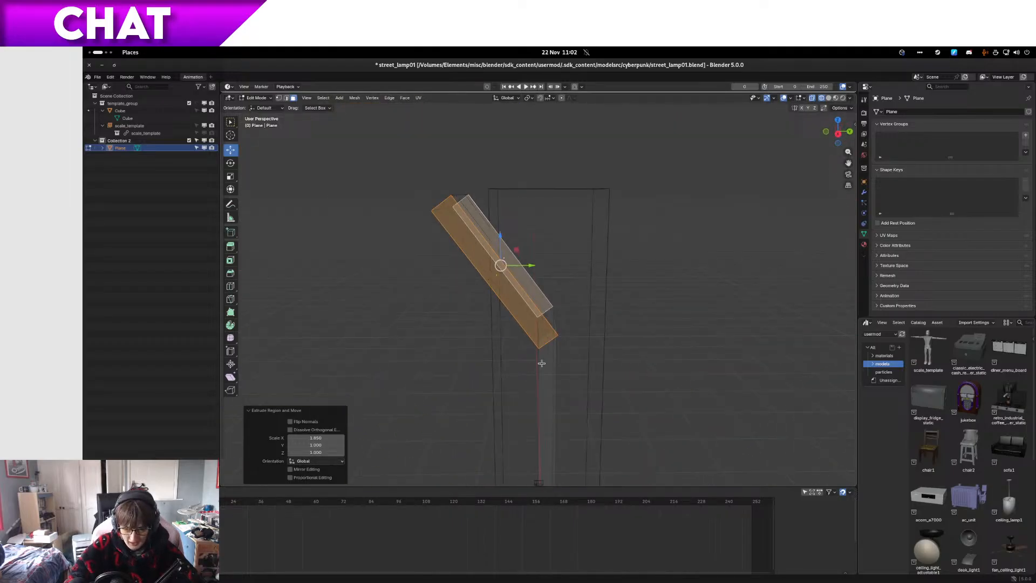
pyautogui.moveTo(541, 364); pyautogui.dragTo(555, 413, button='middle')
pyautogui.moveTo(517, 284)
pyautogui.mouseDown(button='middle')
pyautogui.moveTo(578, 299)
pyautogui.moveTo(669, 291)
pyautogui.moveTo(601, 324)
pyautogui.moveTo(621, 318)
pyautogui.moveTo(646, 340)
pyautogui.moveTo(665, 284)
pyautogui.moveTo(649, 257)
pyautogui.mouseUp(button='middle')
pyautogui.hotkey('alt', 'z')
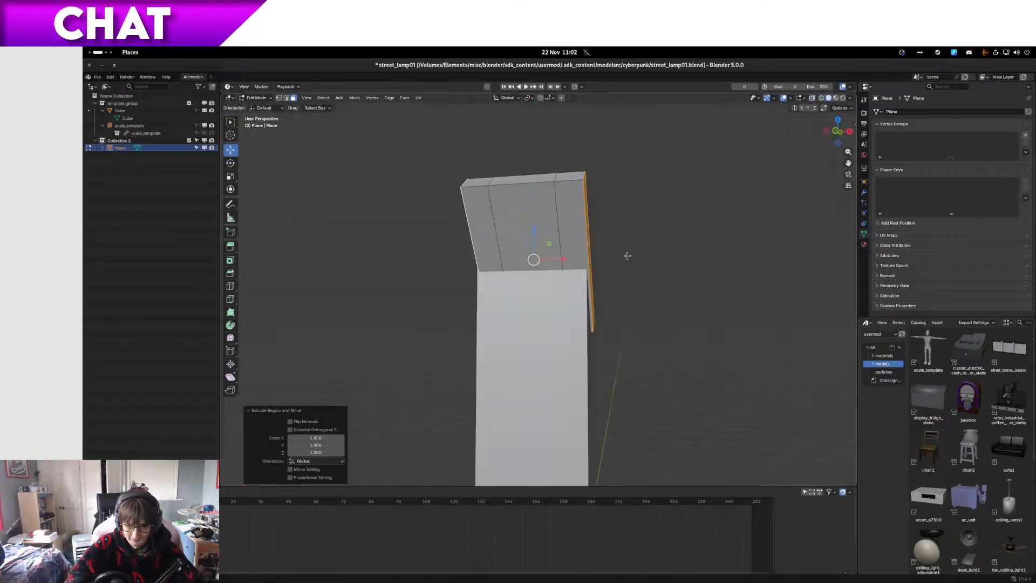
pyautogui.click(559, 228)
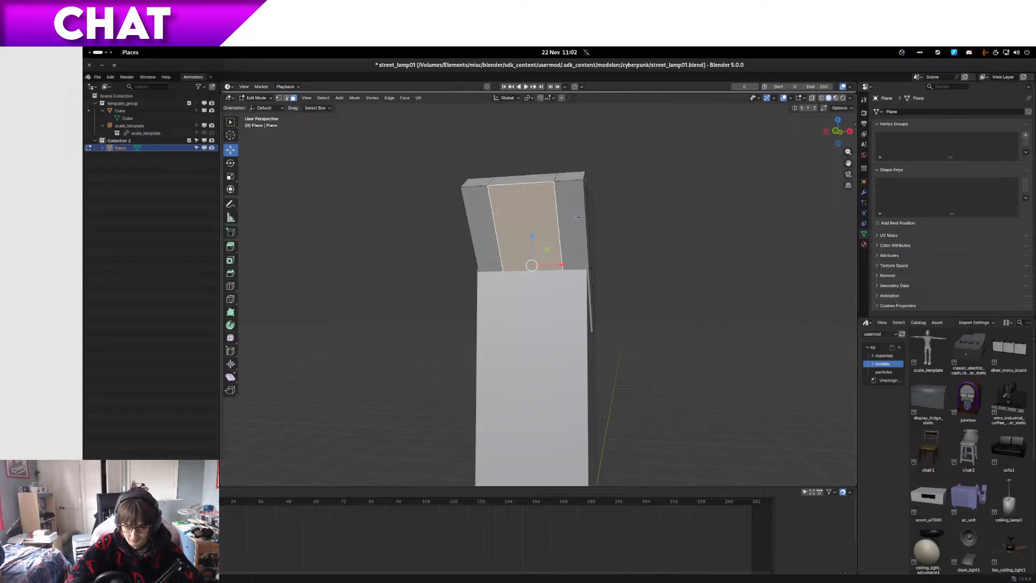
pyautogui.keyDown('shift'); pyautogui.click(582, 216); pyautogui.keyUp('shift')
pyautogui.keyDown('shift'); pyautogui.click(492, 232); pyautogui.keyUp('shift')
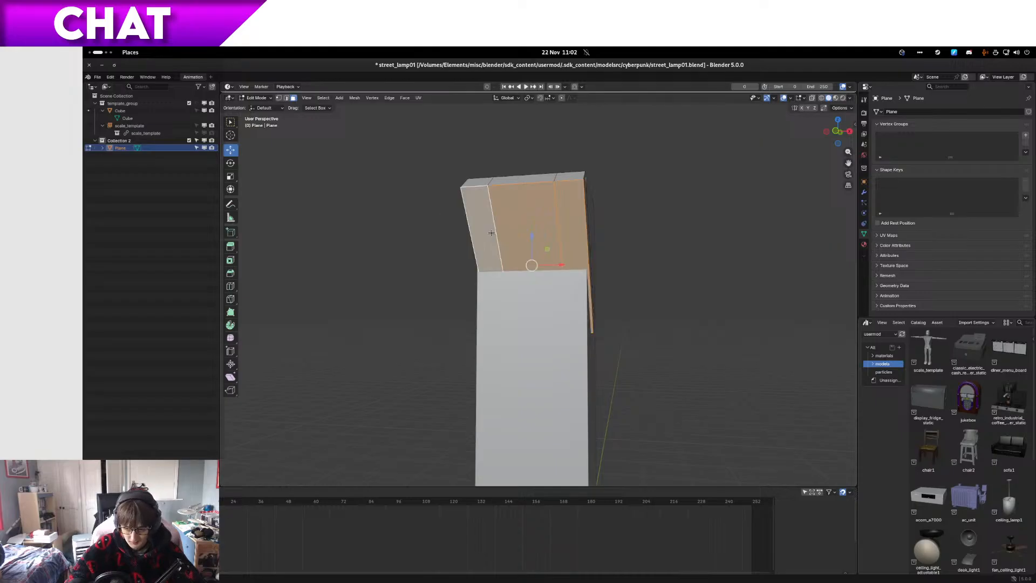
# Step: Switch the transform orientation to Normal so the gizmo follows the angled arm's selected front faces
pyautogui.moveTo(572, 268); pyautogui.dragTo(593, 267, button='middle')
pyautogui.press('KP_1')
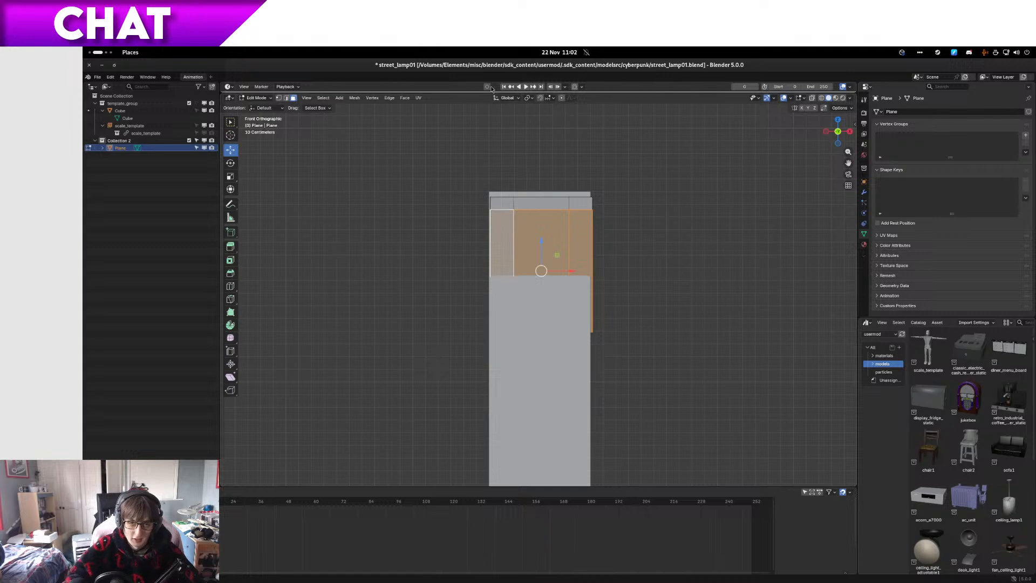
pyautogui.click(512, 98)
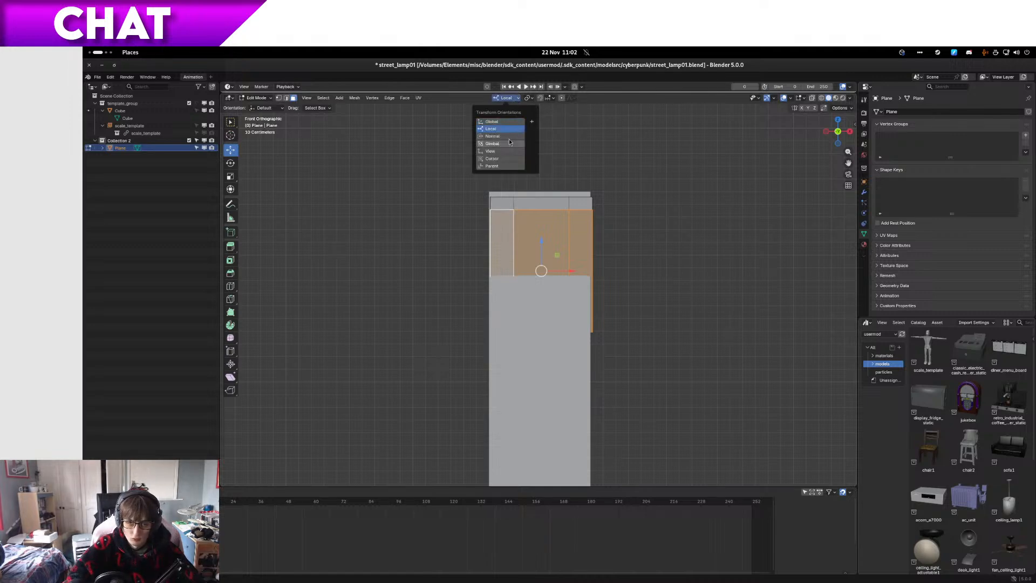
pyautogui.moveTo(612, 197); pyautogui.dragTo(484, 205, button='middle')
pyautogui.press('KP_3')
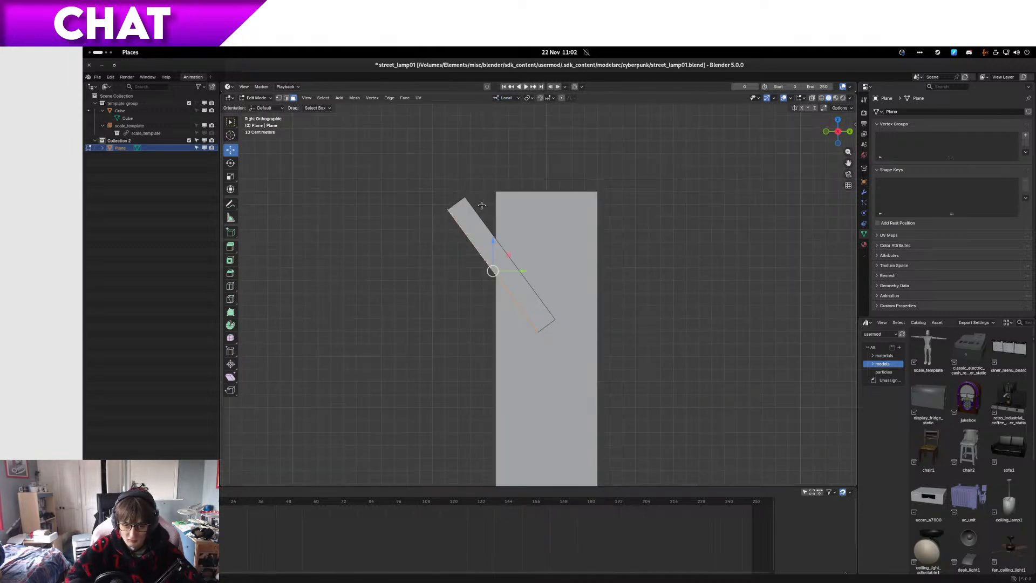
pyautogui.click(496, 98)
pyautogui.click(504, 137)
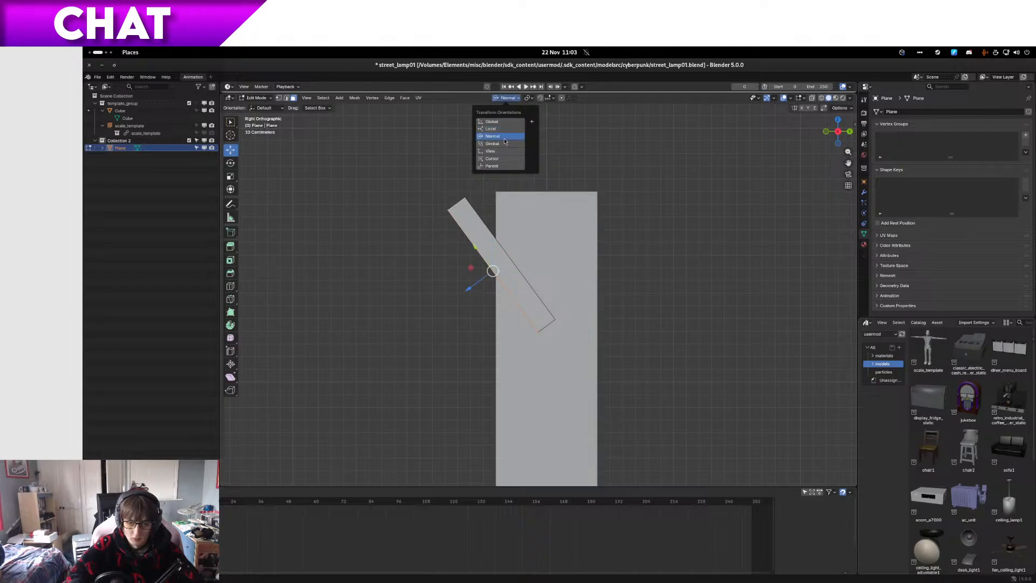
# Step: Extrude the three selected front faces in place and scale them uniformly to 0.9 to form an inset border
pyautogui.press('KP_1')
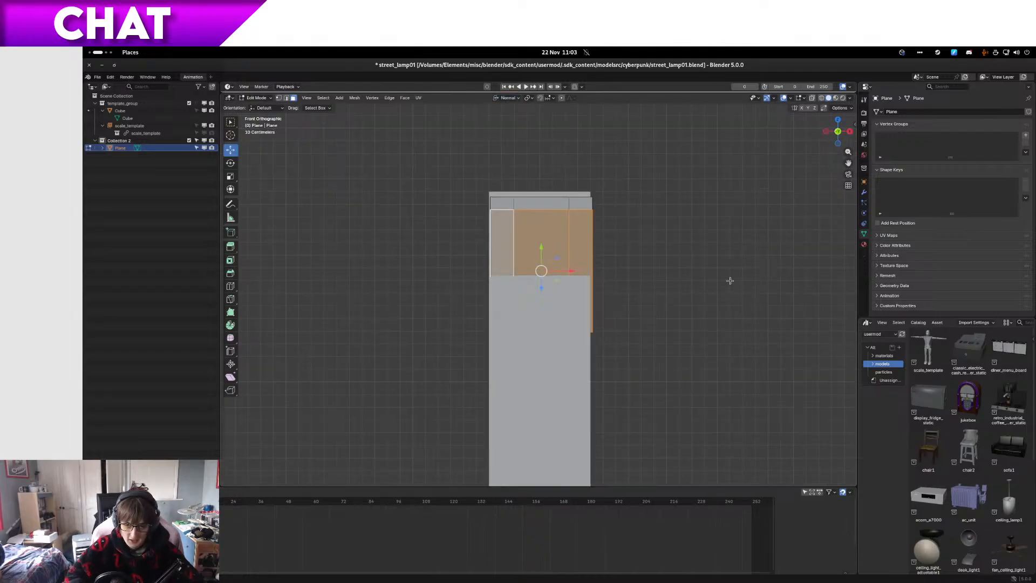
pyautogui.press('s')
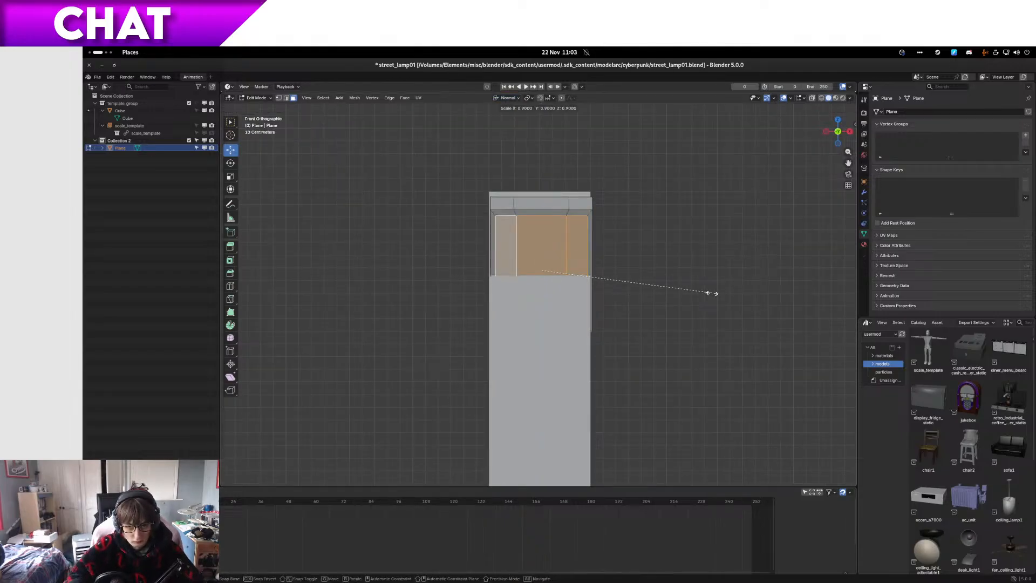
pyautogui.click(712, 293)
pyautogui.press('z')
pyautogui.press('z')
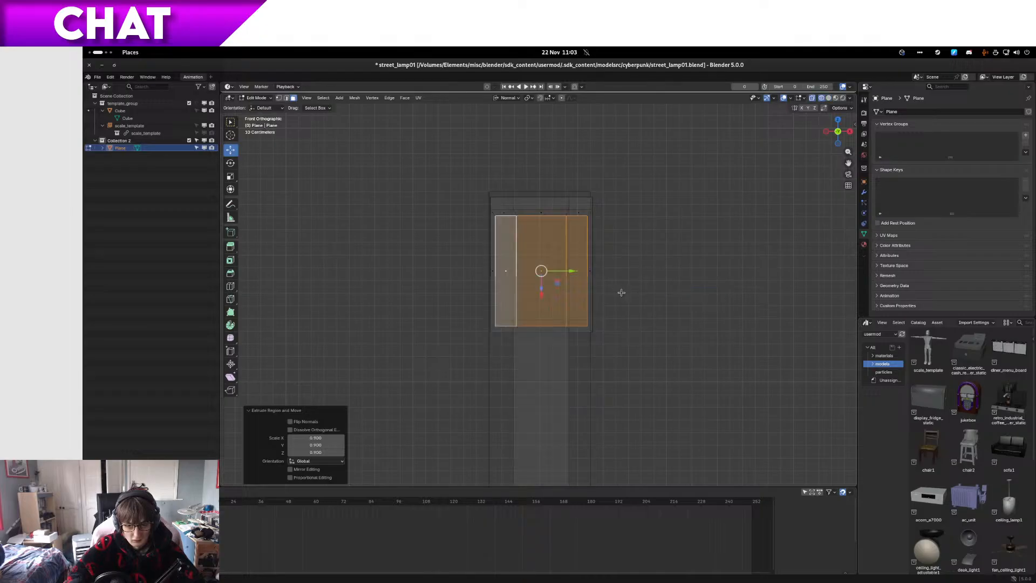
pyautogui.press('KP_Decimal')
pyautogui.moveTo(621, 292); pyautogui.dragTo(583, 323, button='middle')
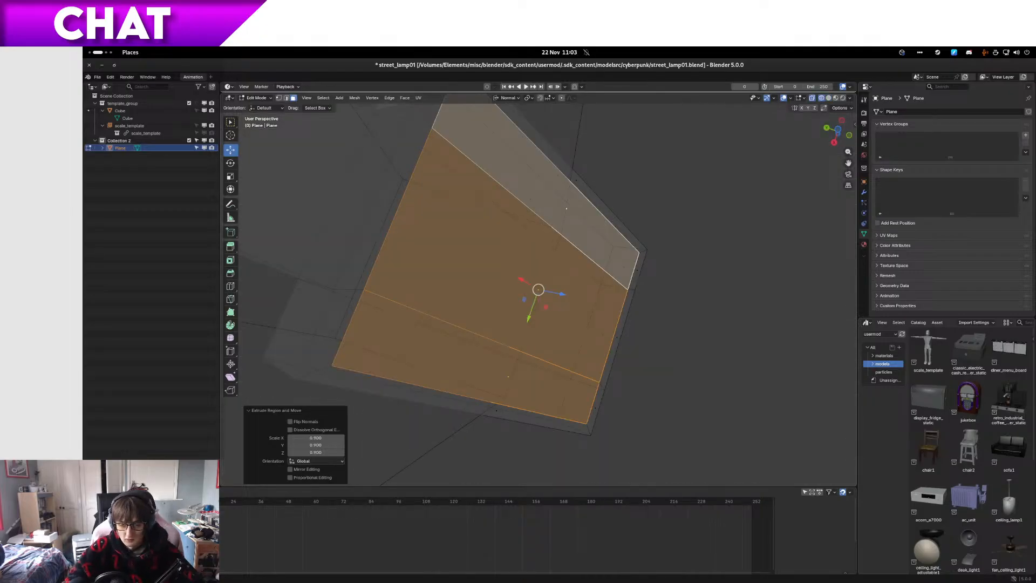
pyautogui.moveTo(706, 320); pyautogui.dragTo(629, 323, button='middle')
# Step: Return to solid shading in front view and hide the guide cube in the viewport
pyautogui.press('KP_1')
pyautogui.press('z')
pyautogui.click(496, 309)
pyautogui.press('z')
pyautogui.click(602, 299)
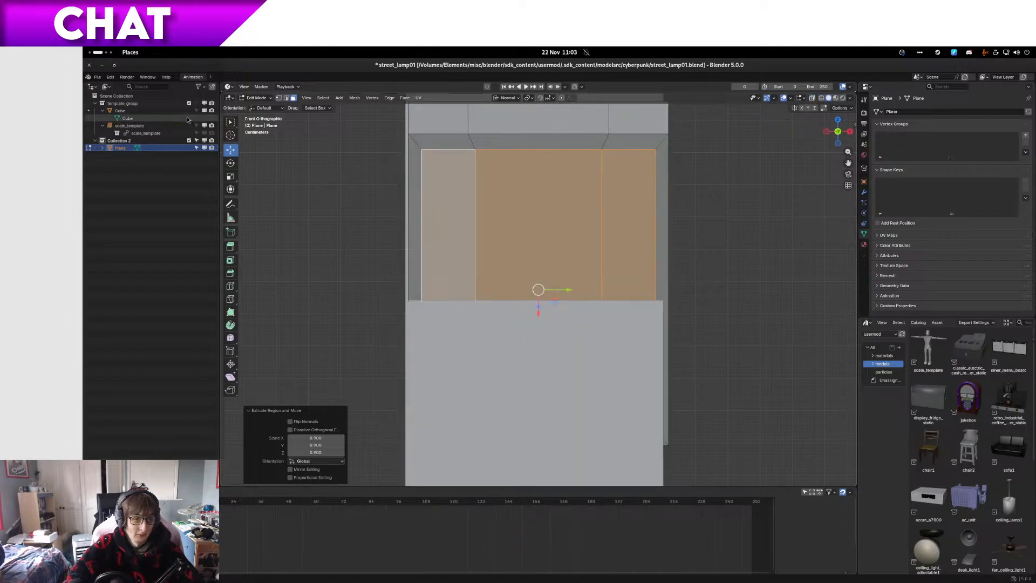
pyautogui.scroll(-10, 416, 193)
pyautogui.scroll(9, 416, 192)
pyautogui.scroll(-3, 411, 189)
pyautogui.scroll(1, 412, 190)
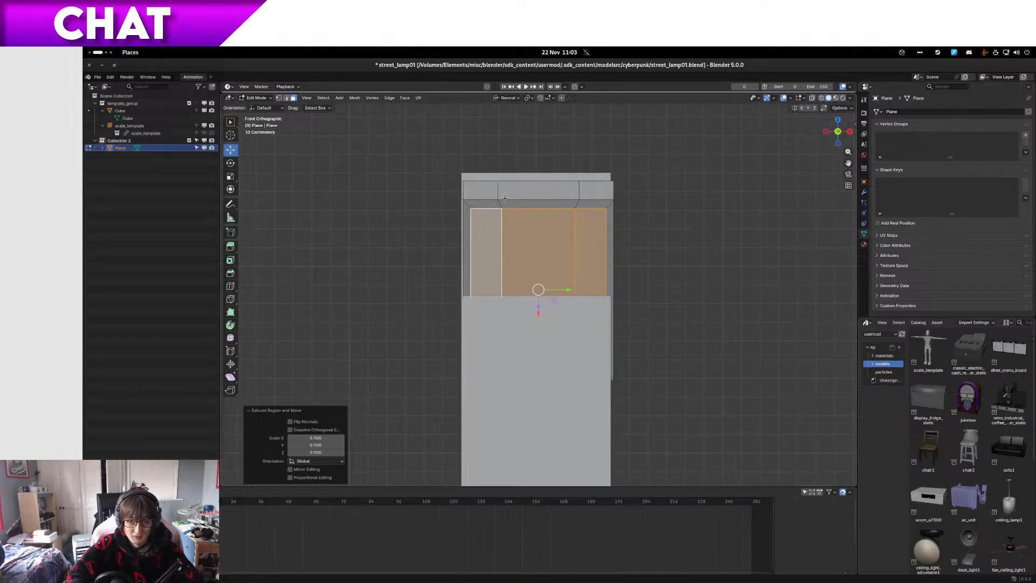
pyautogui.scroll(-4, 505, 198)
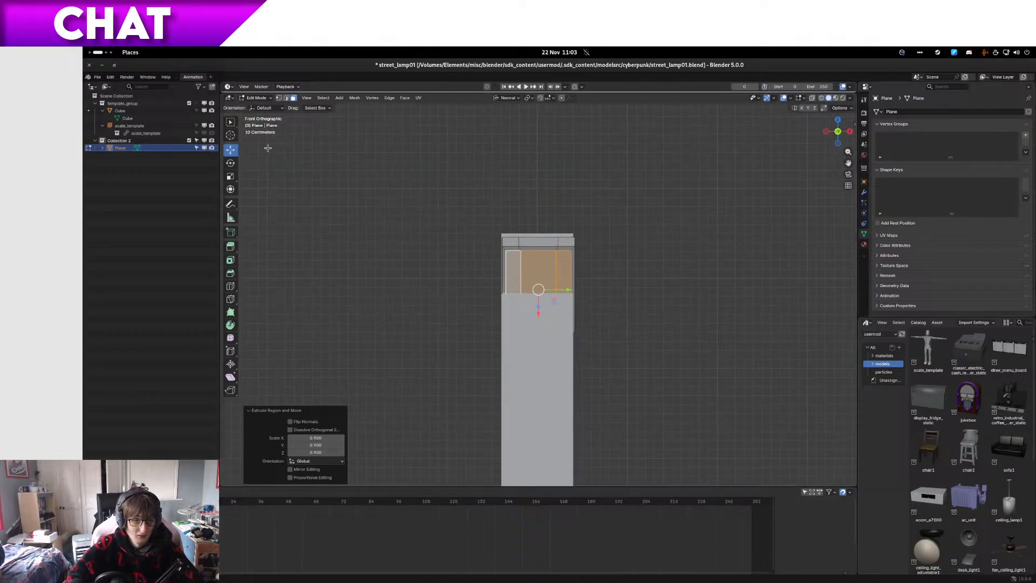
pyautogui.click(204, 110)
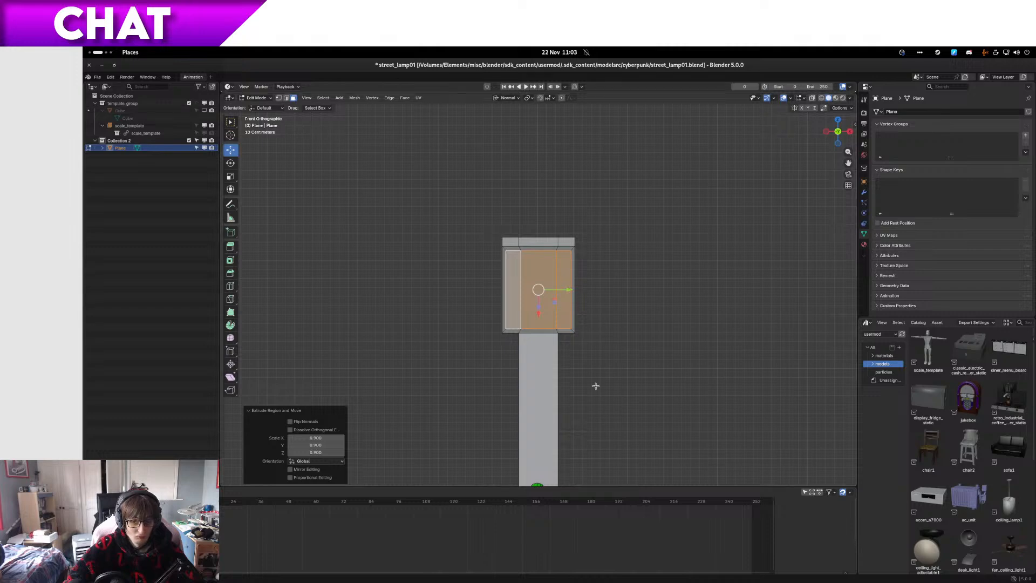
# Step: Scale the inset front faces to 0.98 along normal Y to even out the border width
pyautogui.scroll(6, 599, 375)
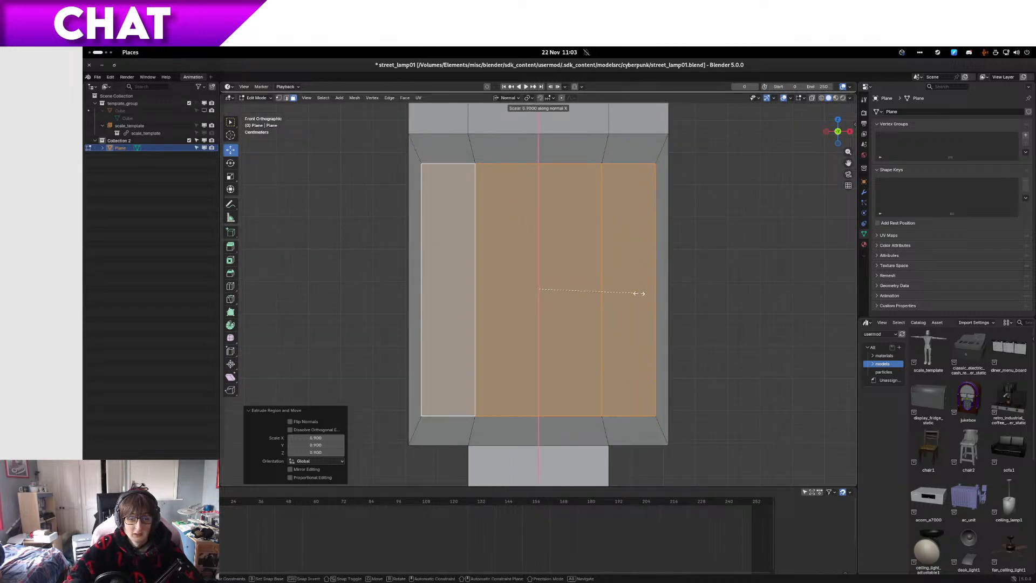
pyautogui.press('y')
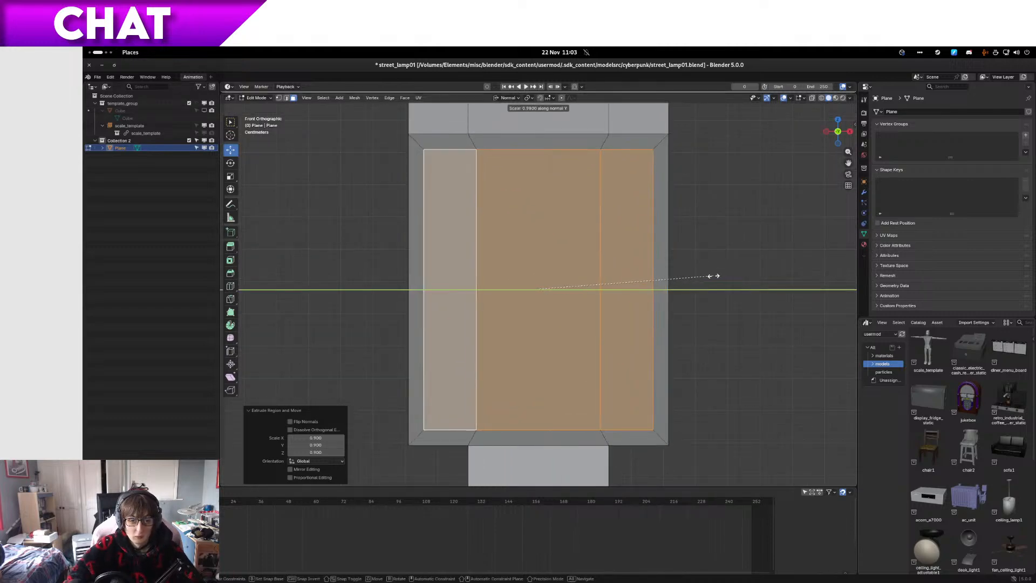
pyautogui.click(714, 276)
# Step: Select the three long faces on the back of the widened arm
pyautogui.moveTo(715, 275)
pyautogui.mouseDown(button='middle')
pyautogui.moveTo(694, 300)
pyautogui.moveTo(707, 316)
pyautogui.moveTo(732, 275)
pyautogui.moveTo(653, 308)
pyautogui.moveTo(728, 268)
pyautogui.moveTo(699, 297)
pyautogui.moveTo(606, 310)
pyautogui.moveTo(680, 307)
pyautogui.moveTo(710, 280)
pyautogui.moveTo(696, 275)
pyautogui.mouseUp(button='middle')
pyautogui.scroll(-2, 728, 267)
pyautogui.scroll(-5, 620, 312)
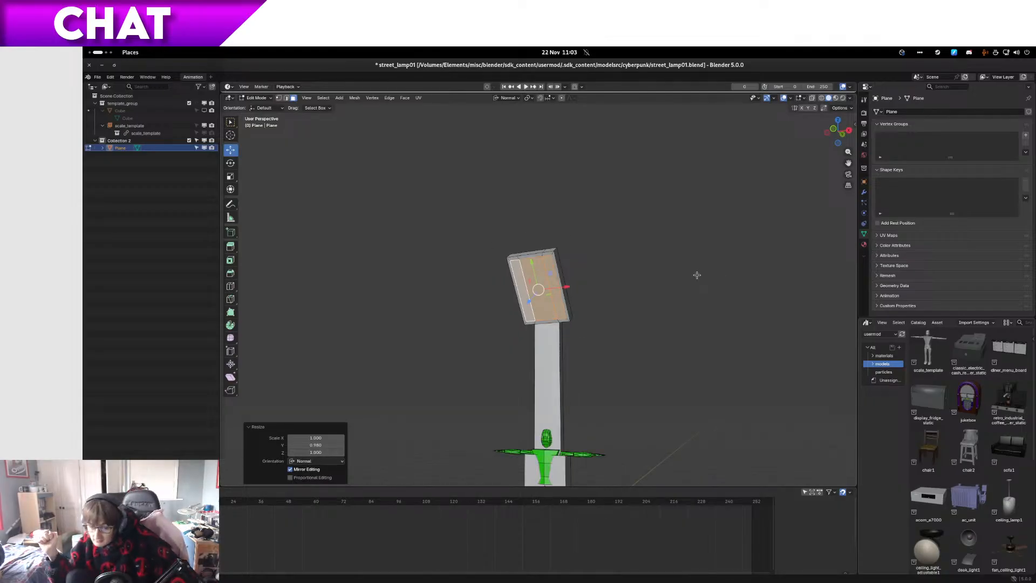
pyautogui.scroll(6, 694, 274)
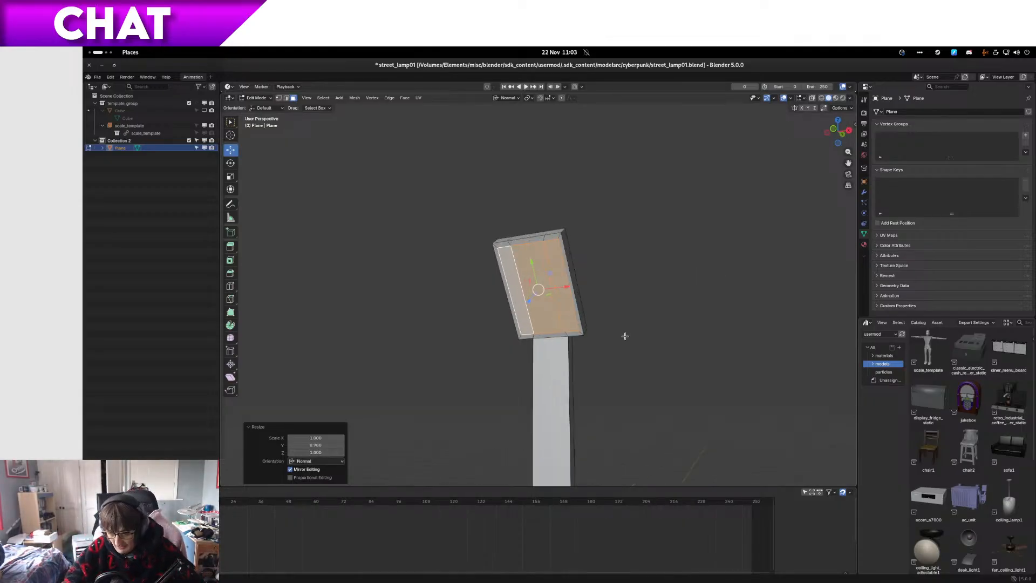
pyautogui.moveTo(626, 329); pyautogui.dragTo(418, 394, button='middle')
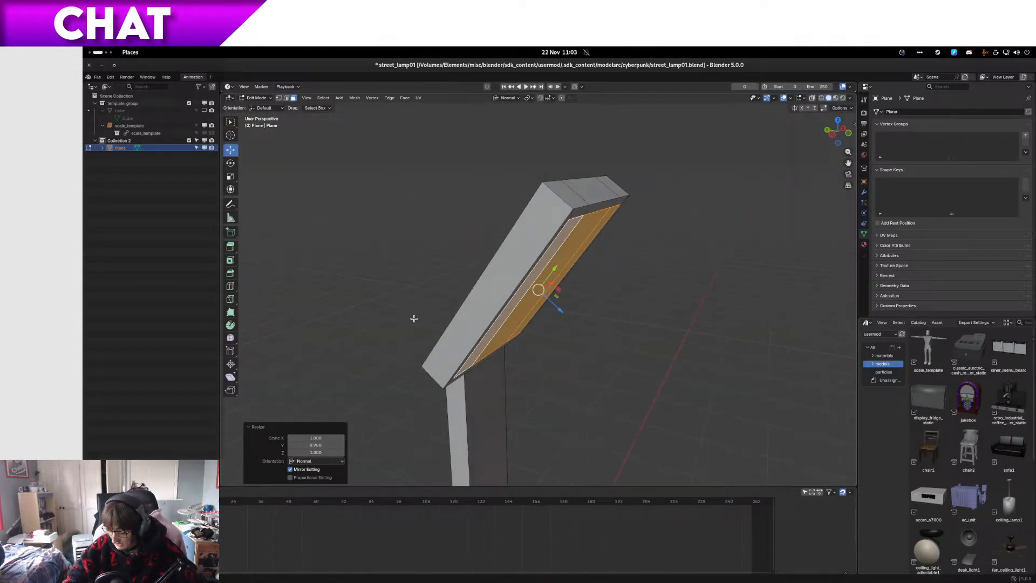
pyautogui.moveTo(606, 338); pyautogui.dragTo(455, 318, button='middle')
pyautogui.moveTo(555, 333); pyautogui.dragTo(447, 319, button='middle')
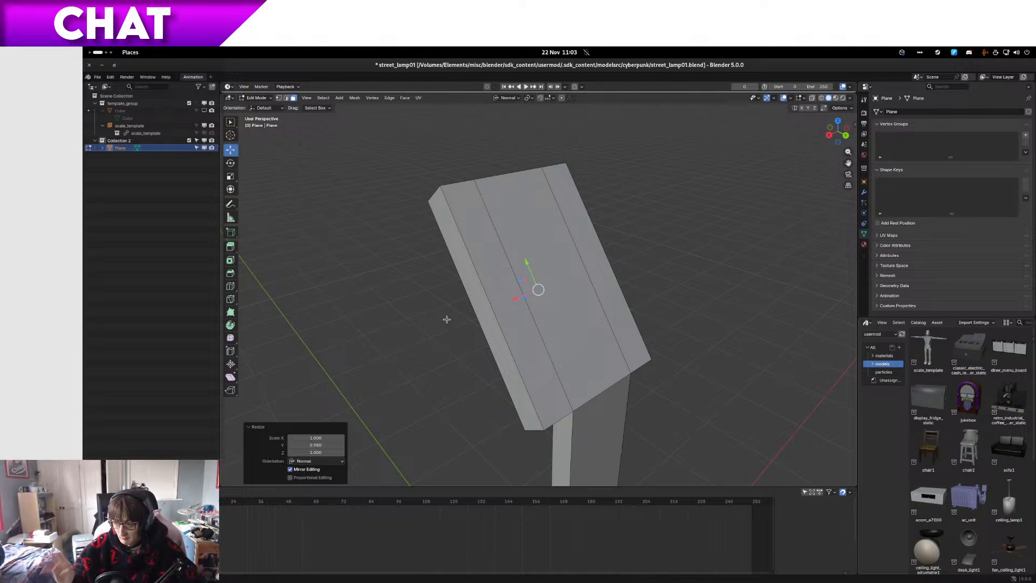
pyautogui.moveTo(543, 346); pyautogui.dragTo(602, 321, button='middle')
pyautogui.moveTo(670, 317); pyautogui.dragTo(533, 351, button='middle')
pyautogui.click(551, 312)
pyautogui.keyDown('shift'); pyautogui.click(568, 310); pyautogui.keyUp('shift')
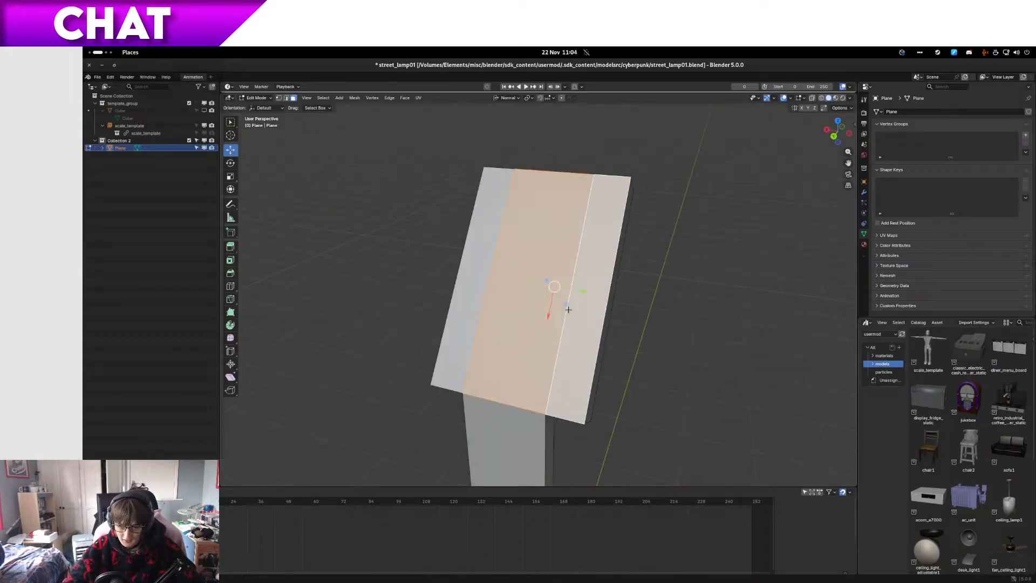
# Step: Extrude the three back faces in place and scale them uniformly to 0.93, using wireframe in front view
pyautogui.moveTo(474, 315); pyautogui.dragTo(651, 280, button='middle')
pyautogui.press('KP_1')
pyautogui.press('z')
pyautogui.click(620, 275)
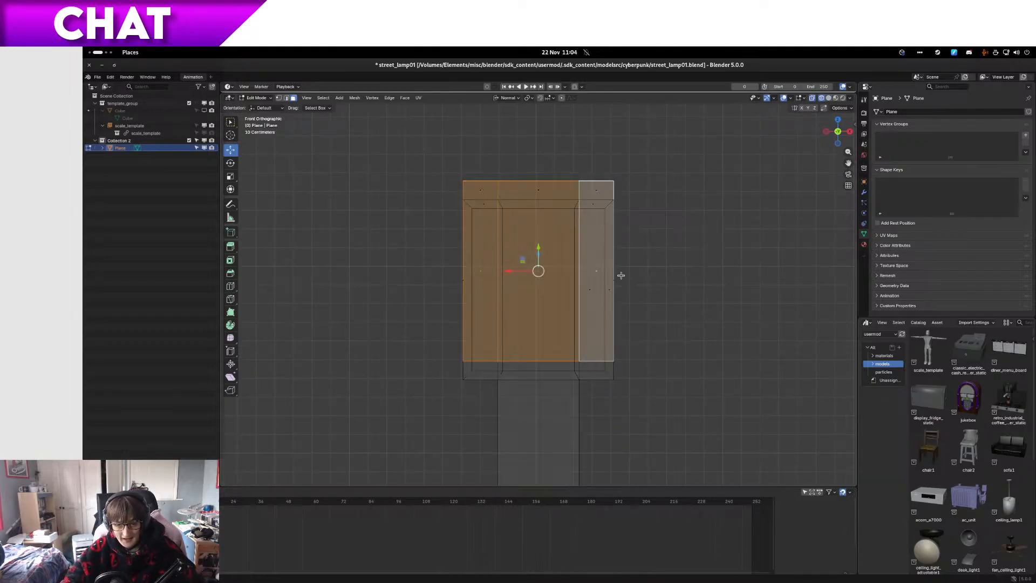
pyautogui.scroll(1, 621, 275)
pyautogui.scroll(-2, 651, 251)
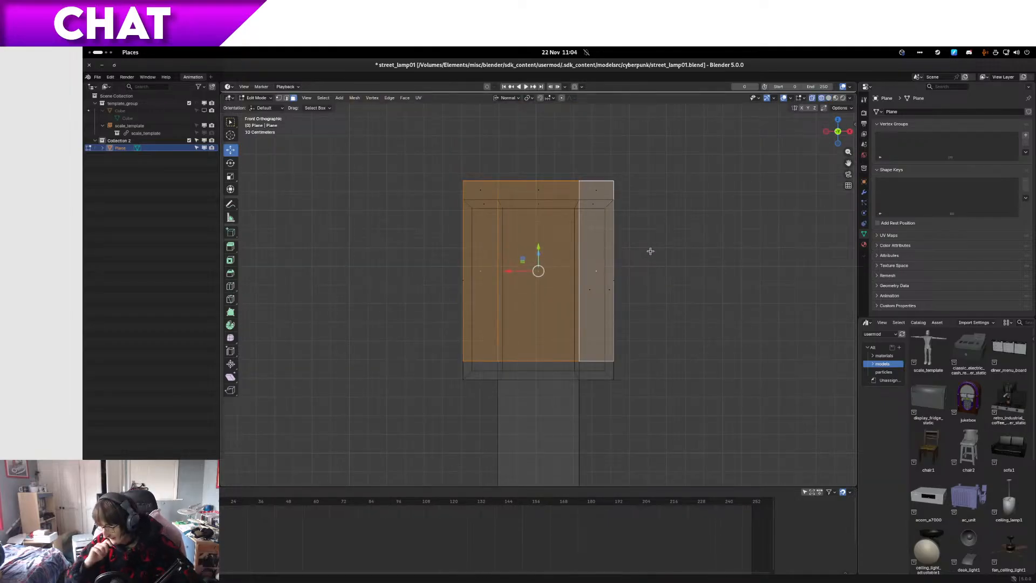
pyautogui.scroll(2, 643, 169)
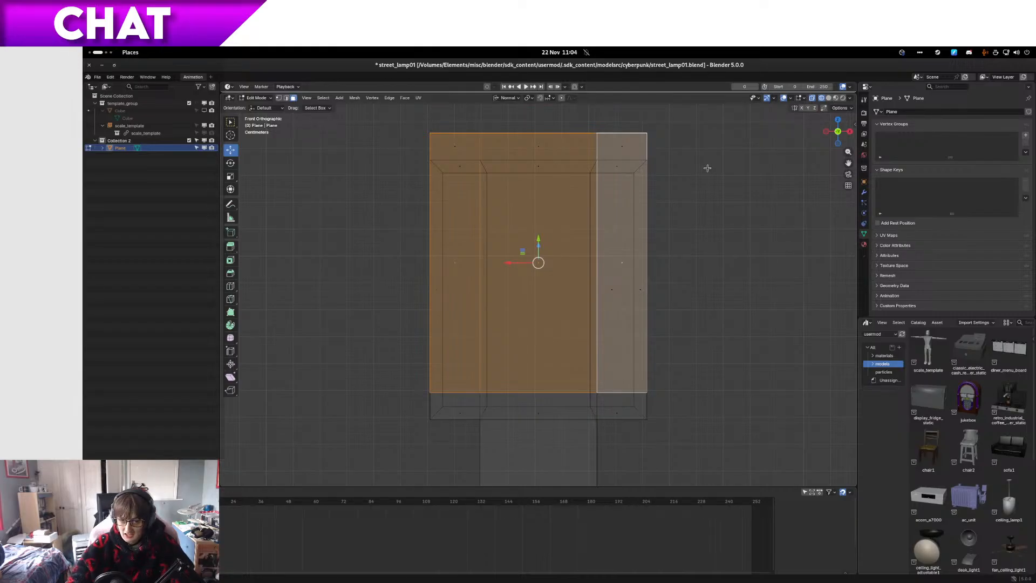
pyautogui.press('s')
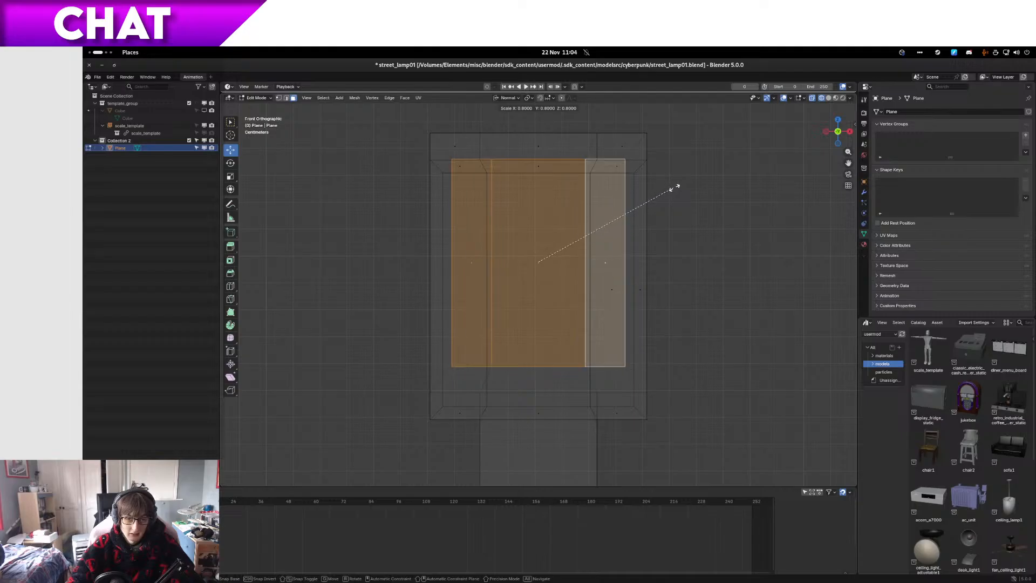
pyautogui.click(724, 171)
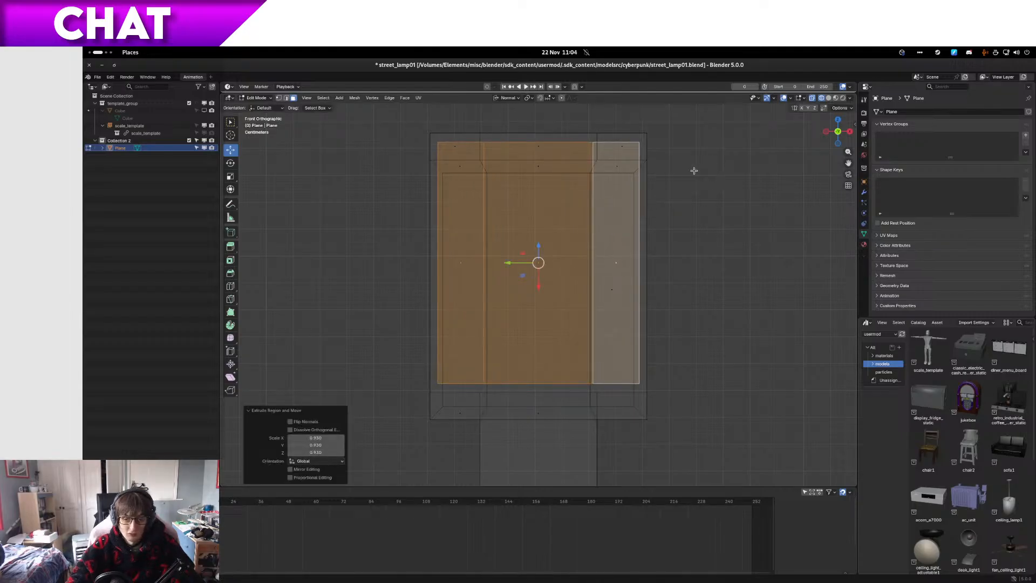
# Step: View the back of the arm head-on in solid shading and scale its inset faces to 0.95 along normal Y
pyautogui.press('KP_3')
pyautogui.press('KP_Decimal')
pyautogui.press('KP_1')
pyautogui.press('z')
pyautogui.click(643, 174)
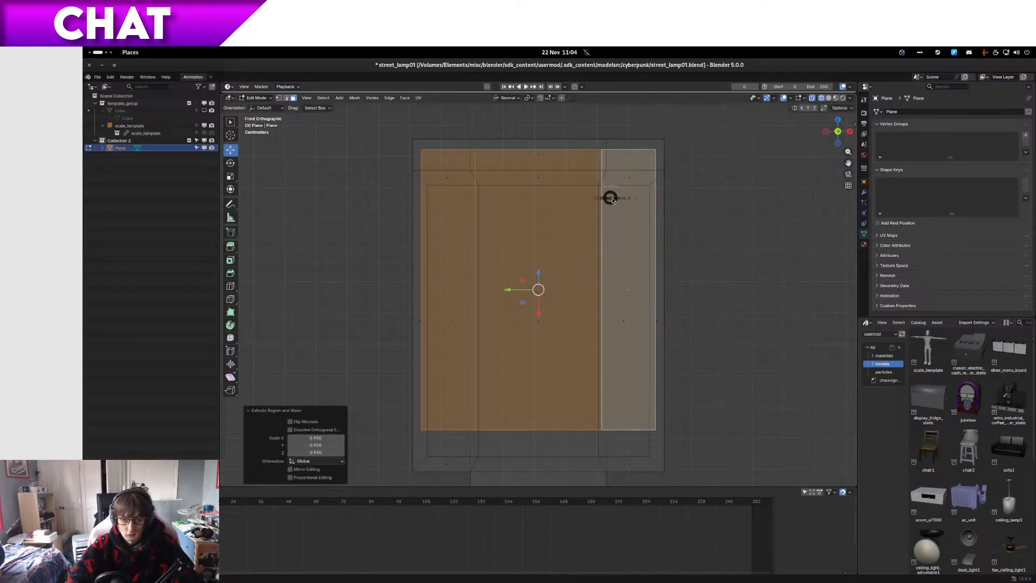
pyautogui.press('z')
pyautogui.press('ctrl+KP_1')
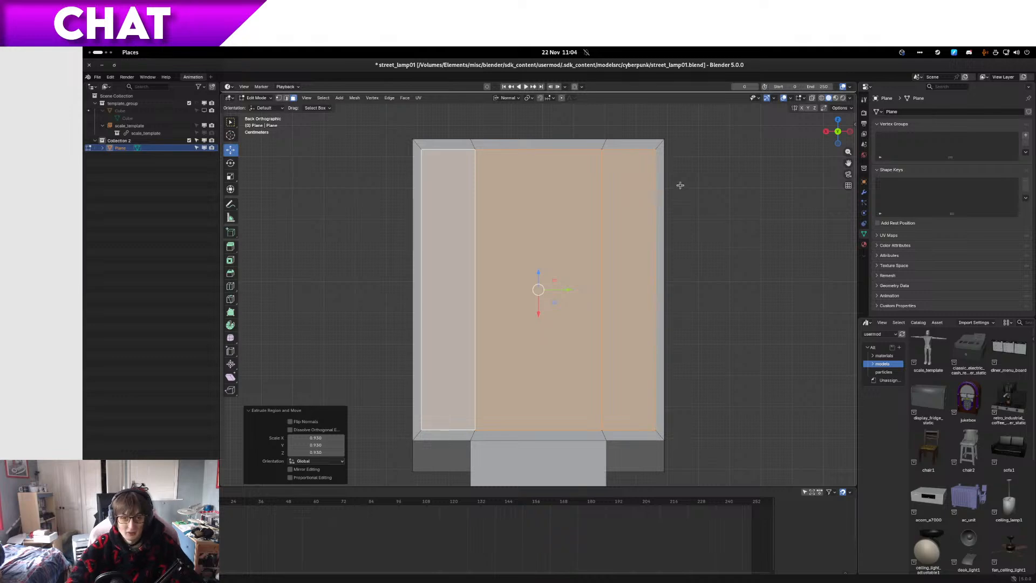
pyautogui.press('KP_8')
pyautogui.press('KP_8')
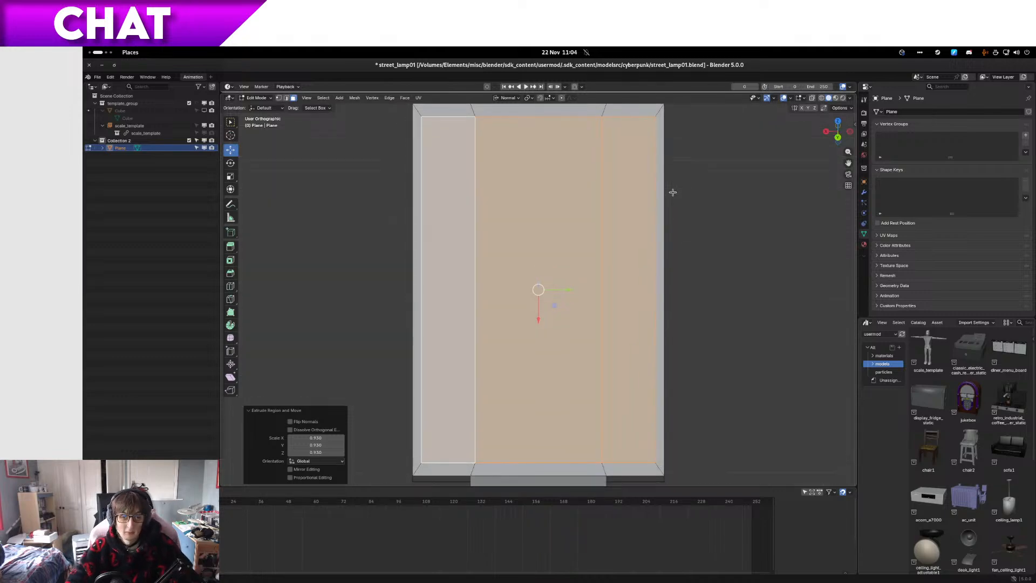
pyautogui.press('s')
pyautogui.press('y')
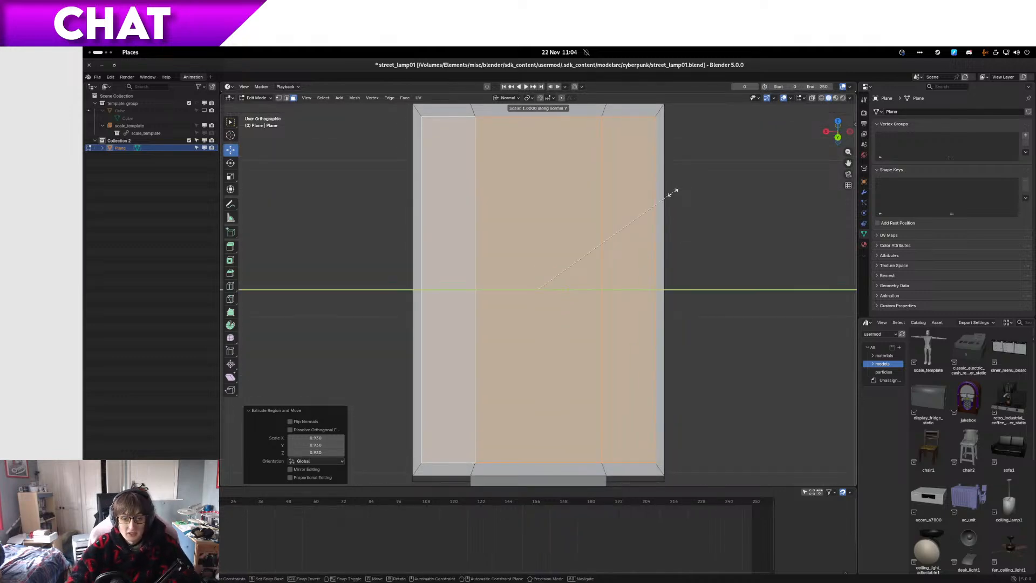
pyautogui.click(613, 240)
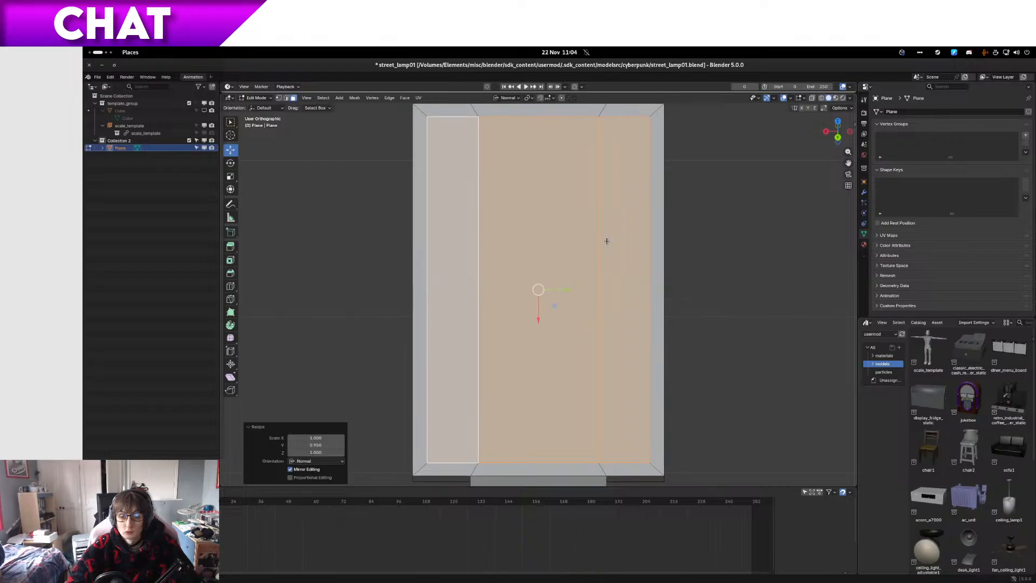
# Step: Delete the inset faces on the back and front of the arm to cut an opening through it
pyautogui.press('x')
pyautogui.click(596, 183)
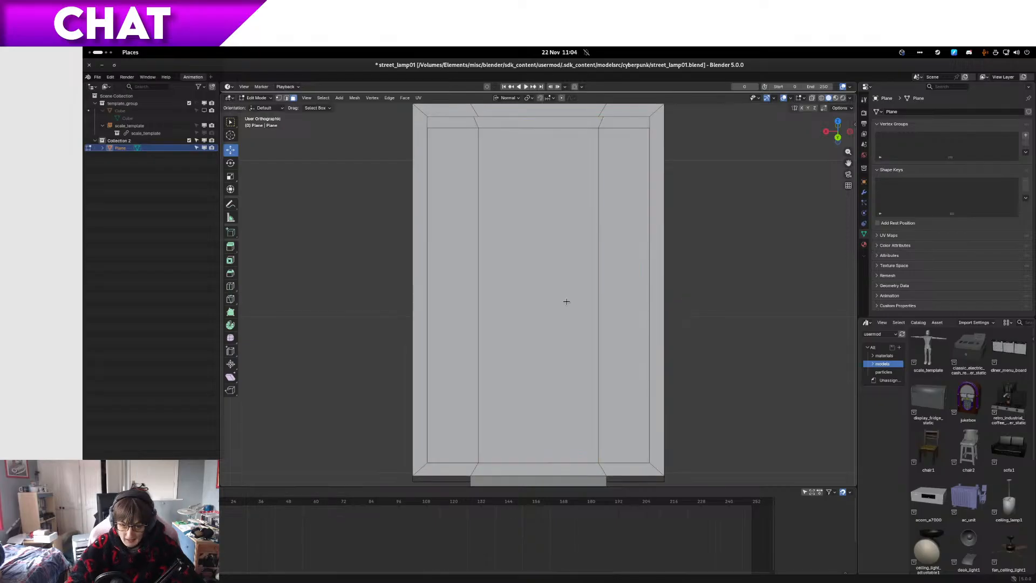
pyautogui.click(567, 301)
pyautogui.keyDown('shift'); pyautogui.click(610, 295); pyautogui.keyUp('shift')
pyautogui.press('x')
pyautogui.click(609, 296)
pyautogui.click(445, 301)
pyautogui.press('x')
pyautogui.click(445, 300)
# Step: Fill a face between the front and back inner edges along one long side of the opening
pyautogui.moveTo(445, 301); pyautogui.dragTo(441, 290, button='middle')
pyautogui.click(440, 290)
pyautogui.keyDown('shift'); pyautogui.click(453, 297); pyautogui.keyUp('shift')
pyautogui.press('f')
# Step: Fill the inner wall across the opening's upper end, bridging its front and back edges section by section
pyautogui.click(536, 139)
pyautogui.click(531, 156)
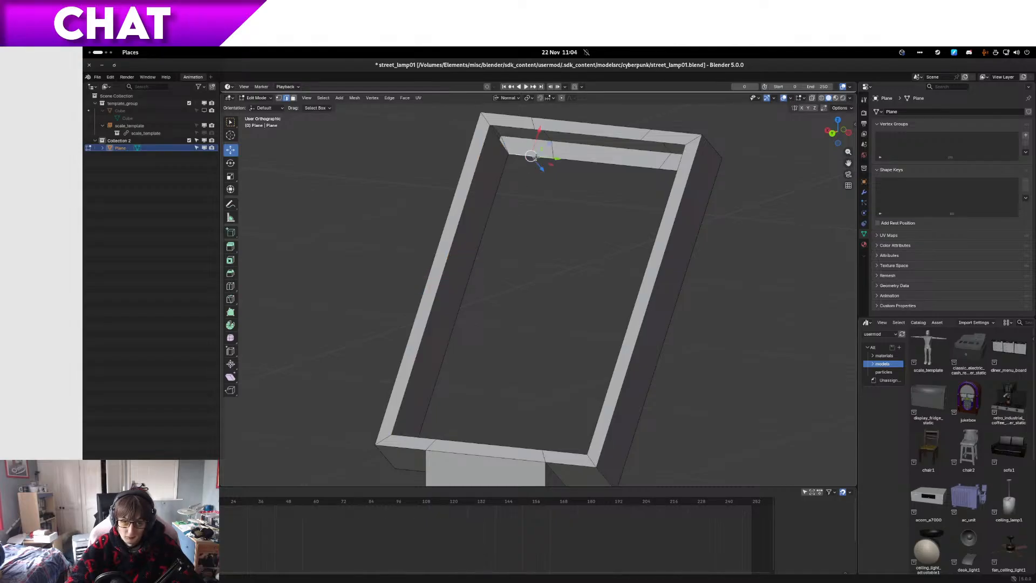
pyautogui.keyDown('shift'); pyautogui.click(535, 128); pyautogui.keyUp('shift')
pyautogui.press('f')
pyautogui.click(573, 137)
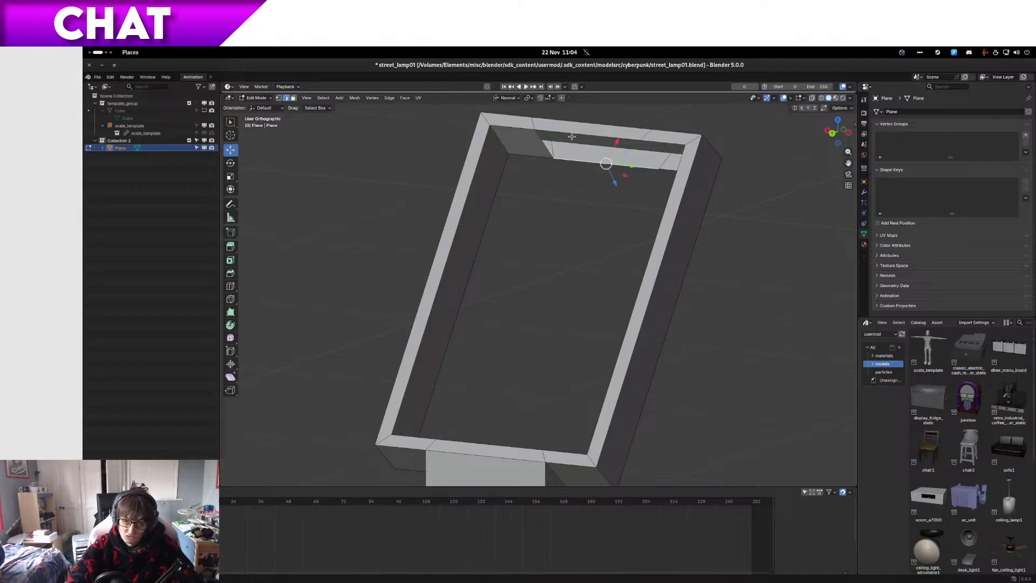
pyautogui.press('f')
pyautogui.click(668, 169)
pyautogui.keyDown('shift'); pyautogui.click(666, 144); pyautogui.keyUp('shift')
# Step: Fill a face along the opening's remaining long side using its front and back inner corner vertices
pyautogui.moveTo(669, 145); pyautogui.dragTo(611, 244, button='middle')
pyautogui.moveTo(506, 278); pyautogui.dragTo(650, 353, button='middle')
pyautogui.click(656, 361)
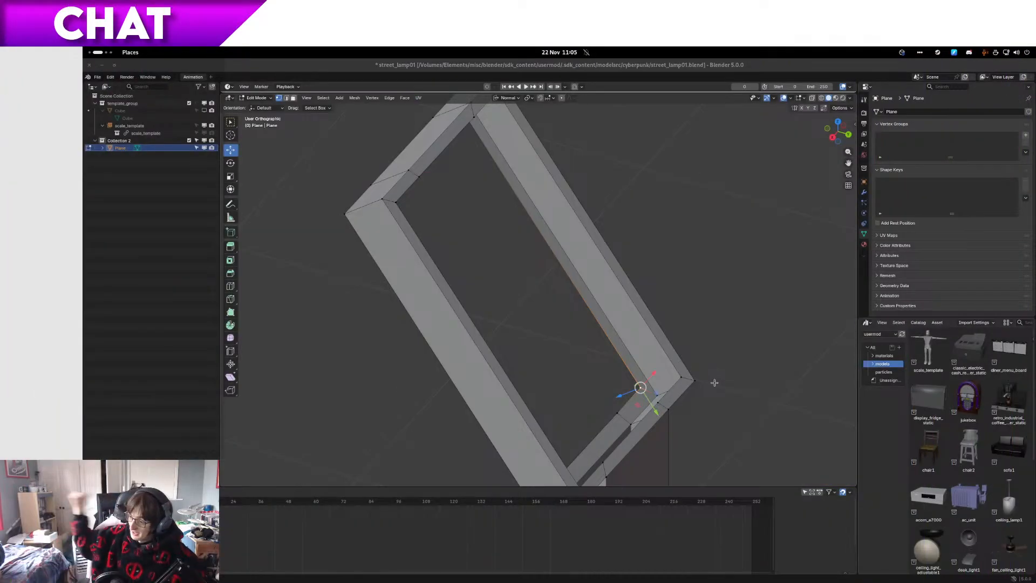
pyautogui.moveTo(592, 311); pyautogui.dragTo(547, 203, button='middle')
pyautogui.keyDown('ctrl'); pyautogui.click(662, 347); pyautogui.keyUp('ctrl')
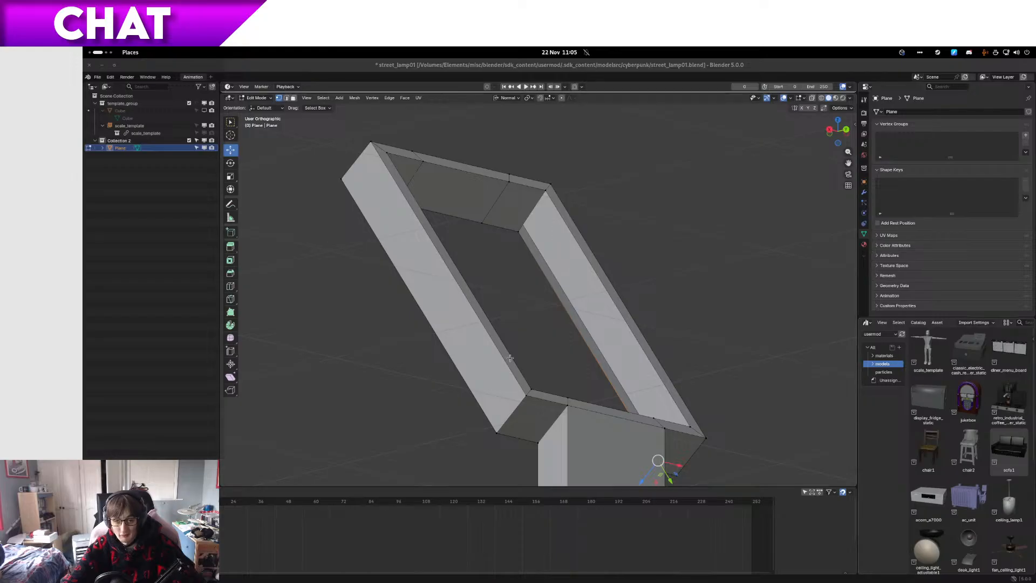
pyautogui.keyDown('shift'); pyautogui.click(513, 246); pyautogui.keyUp('shift')
pyautogui.keyDown('shift'); pyautogui.click(542, 186); pyautogui.keyUp('shift')
pyautogui.moveTo(543, 186); pyautogui.dragTo(620, 291, button='middle')
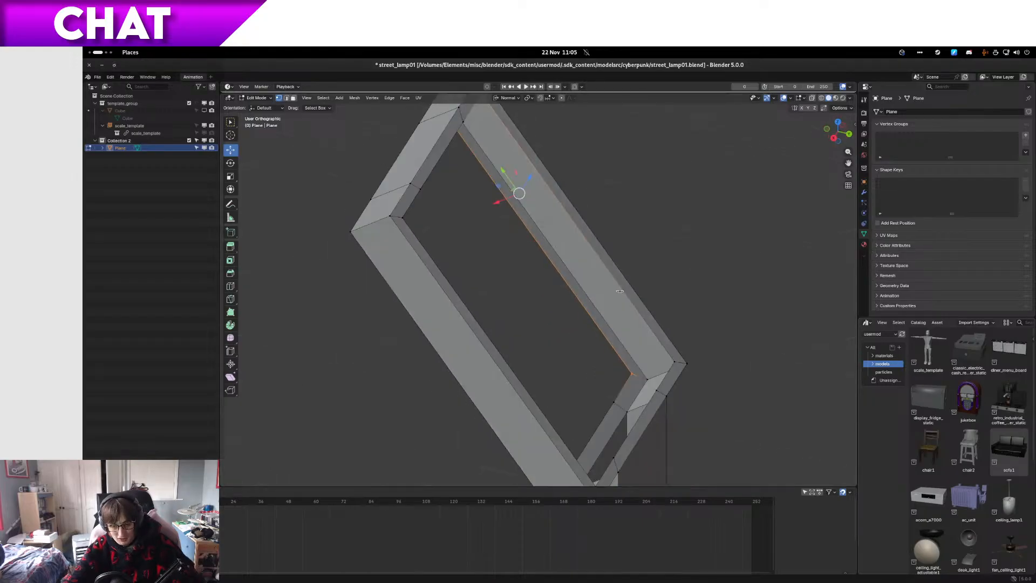
pyautogui.keyDown('shift'); pyautogui.click(674, 360); pyautogui.keyUp('shift')
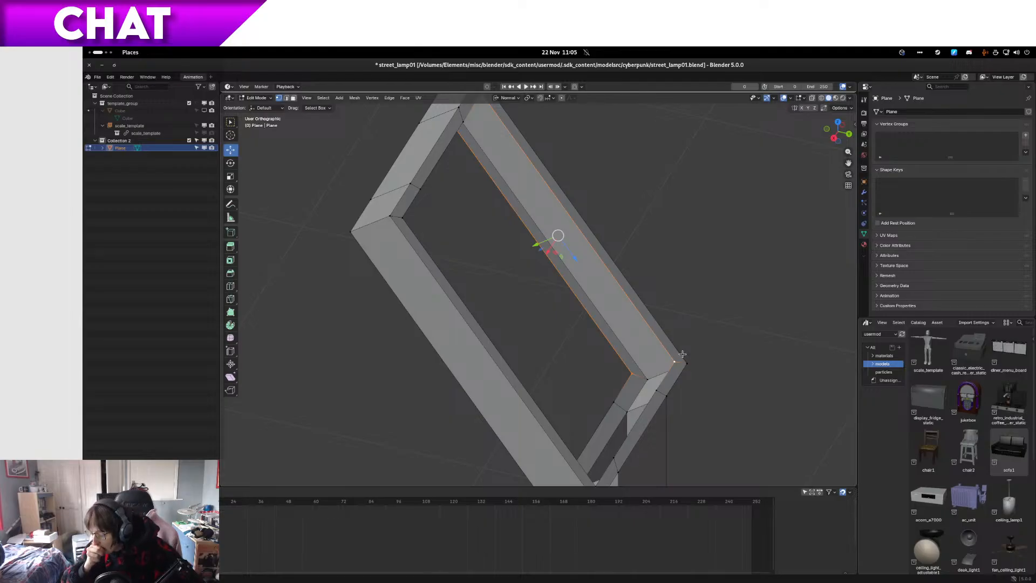
pyautogui.press('f')
# Step: Fill a section of the inner wall at the opening's lower end, bridging its front and back edges
pyautogui.moveTo(633, 326); pyautogui.dragTo(612, 337, button='middle')
pyautogui.click(611, 336)
pyautogui.keyDown('ctrl'); pyautogui.click(649, 327); pyautogui.keyUp('ctrl')
pyautogui.hotkey('ctrl', 'z')
pyautogui.keyDown('ctrl'); pyautogui.click(603, 300); pyautogui.keyUp('ctrl')
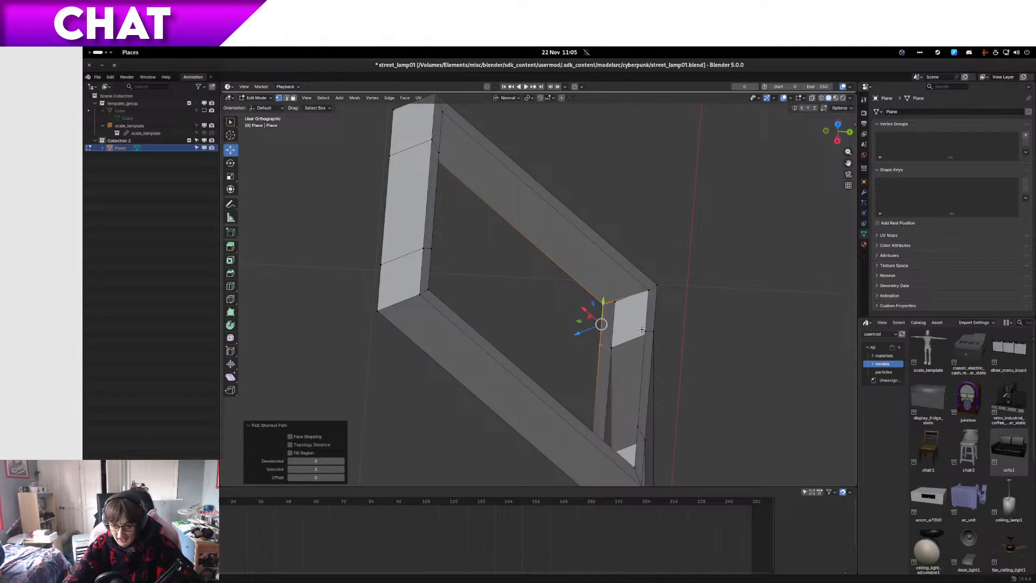
pyautogui.click(642, 329)
pyautogui.moveTo(641, 329); pyautogui.dragTo(558, 346, button='middle')
pyautogui.press('2')
pyautogui.click(501, 429)
pyautogui.keyDown('shift'); pyautogui.click(503, 400); pyautogui.keyUp('shift')
pyautogui.press('f')
# Step: Close the last section of the lower inner wall beside the corner and return to Object Mode
pyautogui.moveTo(499, 402); pyautogui.dragTo(469, 383, button='middle')
pyautogui.click(409, 402)
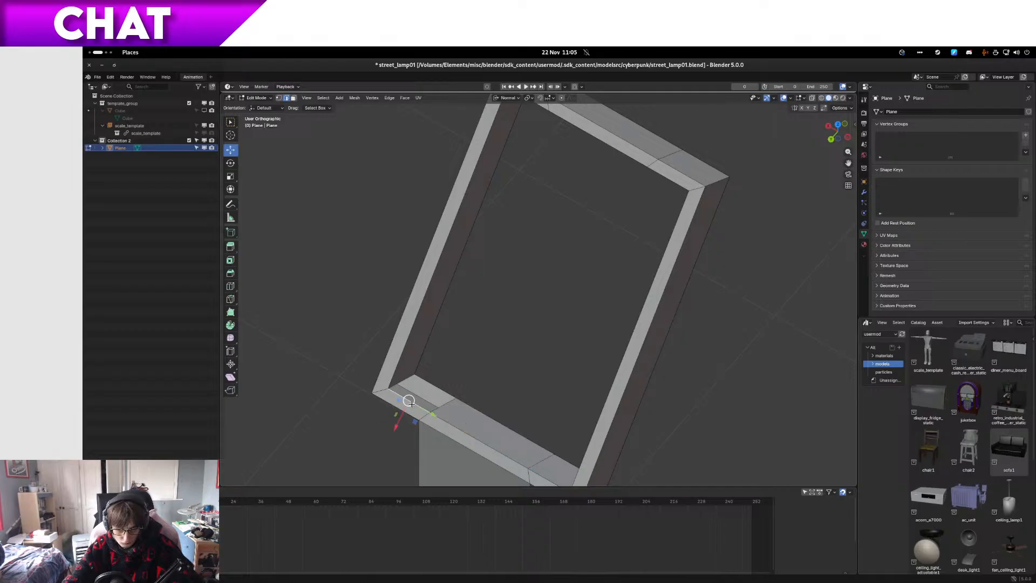
pyautogui.keyDown('ctrl'); pyautogui.click(432, 386); pyautogui.keyUp('ctrl')
pyautogui.moveTo(440, 397); pyautogui.dragTo(522, 336, button='middle')
pyautogui.scroll(-5, 659, 330)
pyautogui.press('Tab')
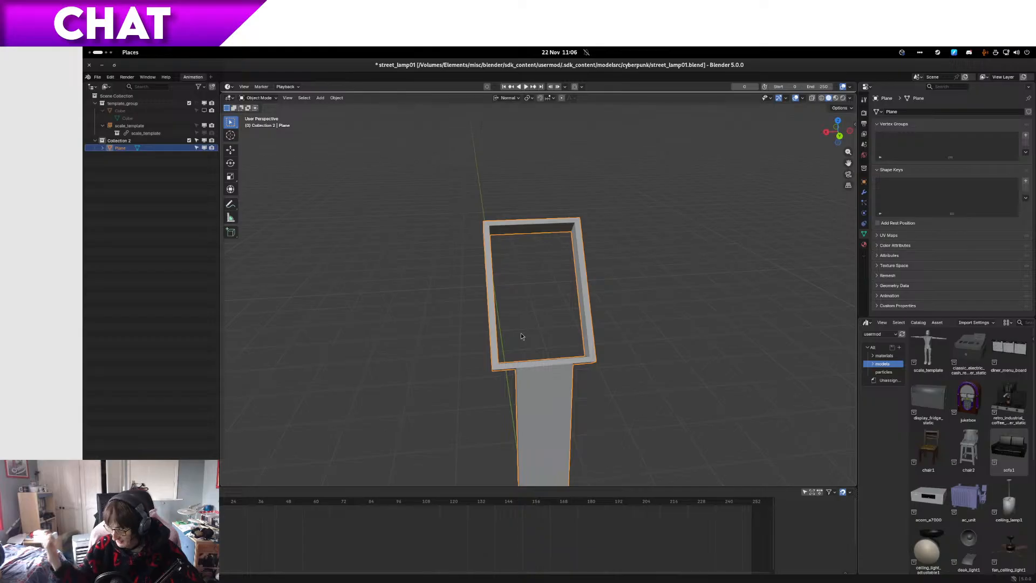
# Step: Examine the hollow frame from the front, back, sides and close up to check its inner walls and proportions
pyautogui.moveTo(730, 195); pyautogui.dragTo(464, 339, button='middle')
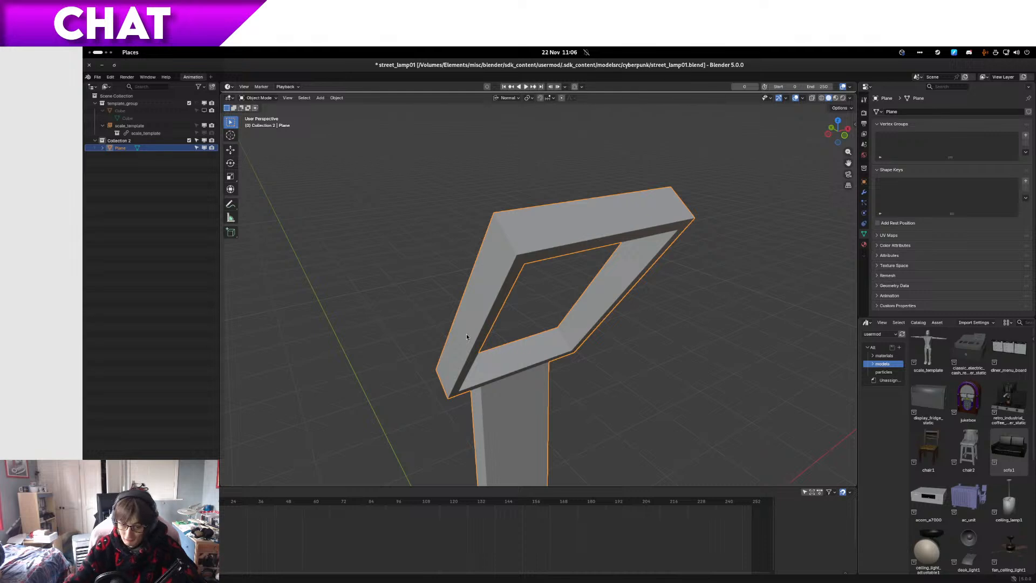
pyautogui.moveTo(301, 219); pyautogui.dragTo(612, 302, button='middle')
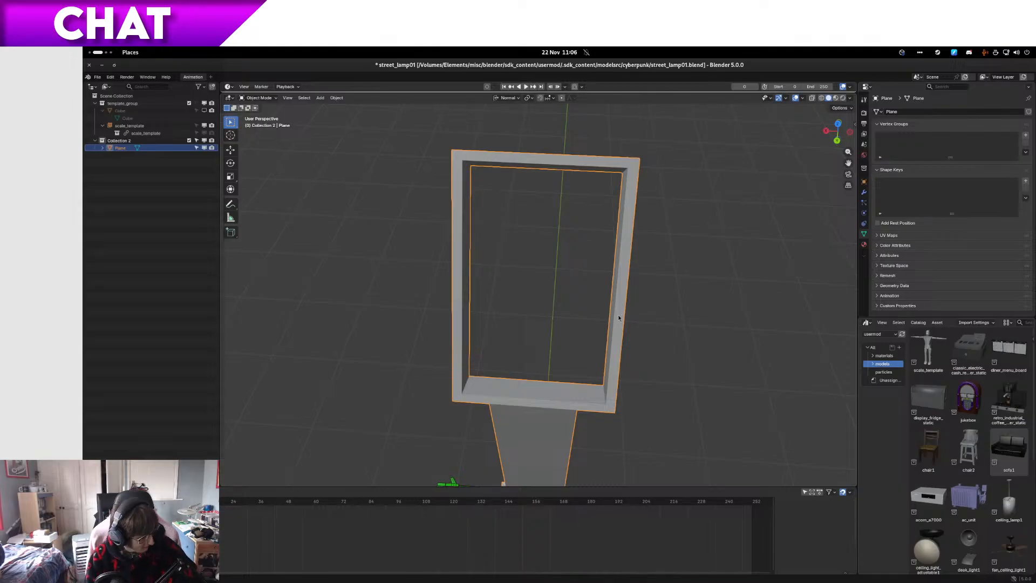
pyautogui.moveTo(558, 315); pyautogui.dragTo(462, 281, button='middle')
pyautogui.moveTo(533, 240); pyautogui.dragTo(609, 225, button='middle')
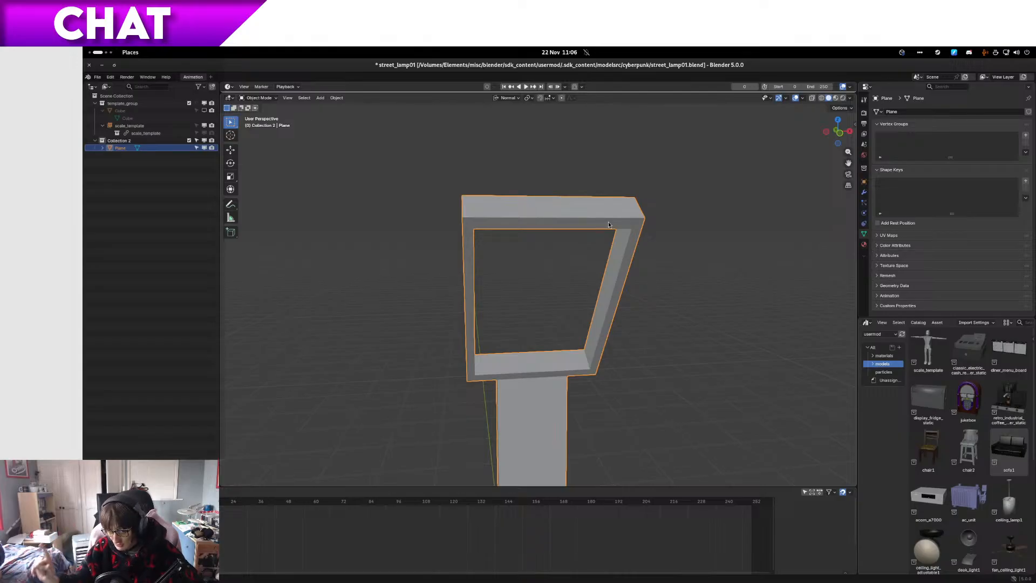
pyautogui.moveTo(591, 277); pyautogui.dragTo(459, 299, button='middle')
pyautogui.scroll(5, 589, 275)
pyautogui.scroll(-4, 588, 275)
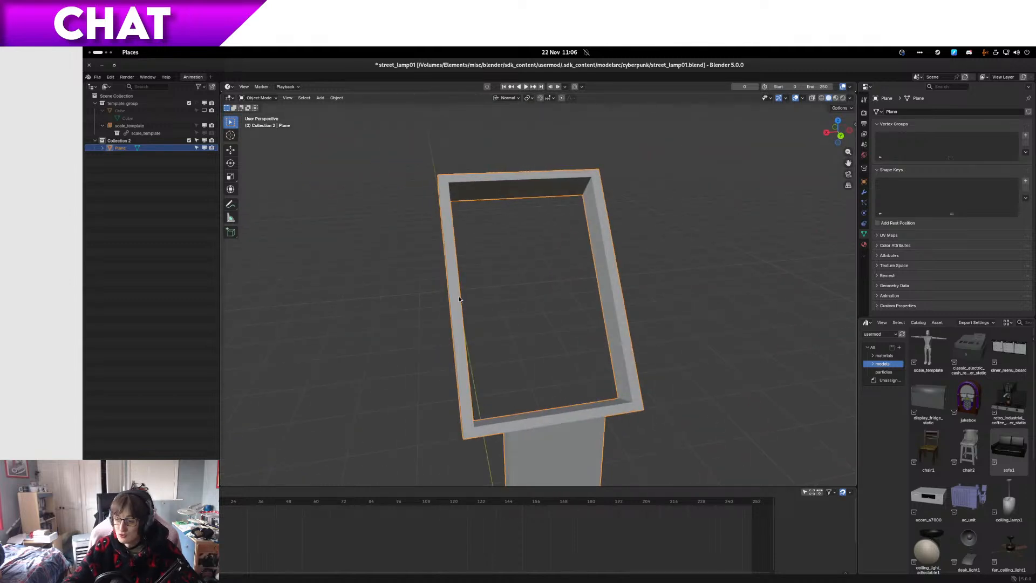
pyautogui.moveTo(581, 299); pyautogui.dragTo(550, 344, button='middle')
pyautogui.scroll(-3, 610, 339)
pyautogui.scroll(5, 608, 340)
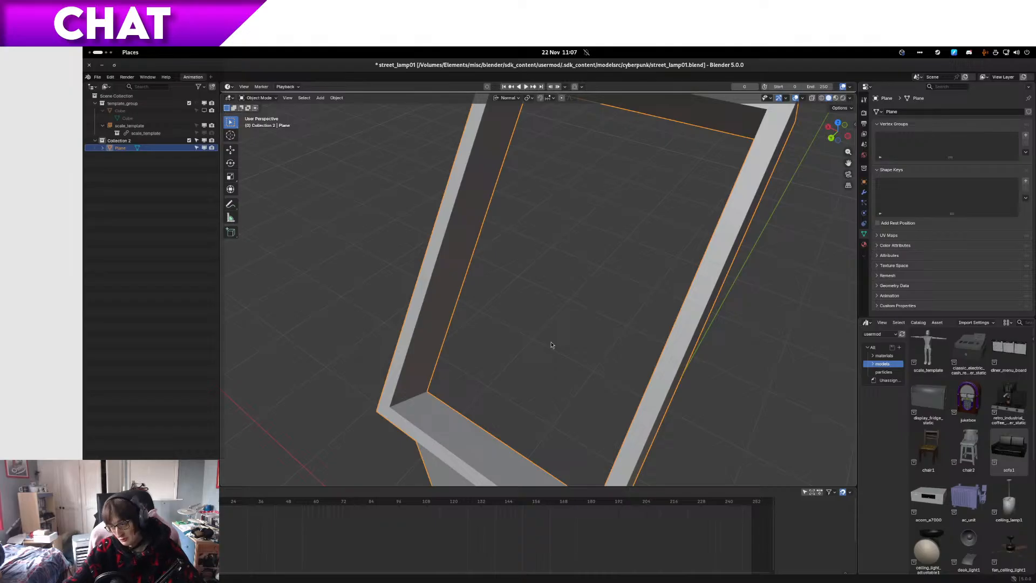
pyautogui.moveTo(584, 458); pyautogui.dragTo(606, 381, button='middle')
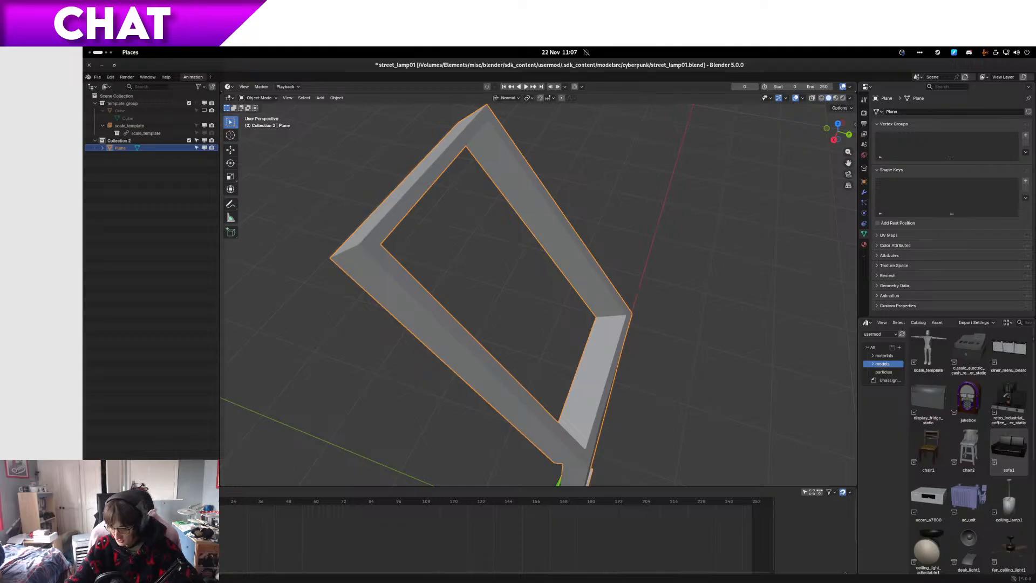
pyautogui.moveTo(756, 339); pyautogui.dragTo(738, 334, button='middle')
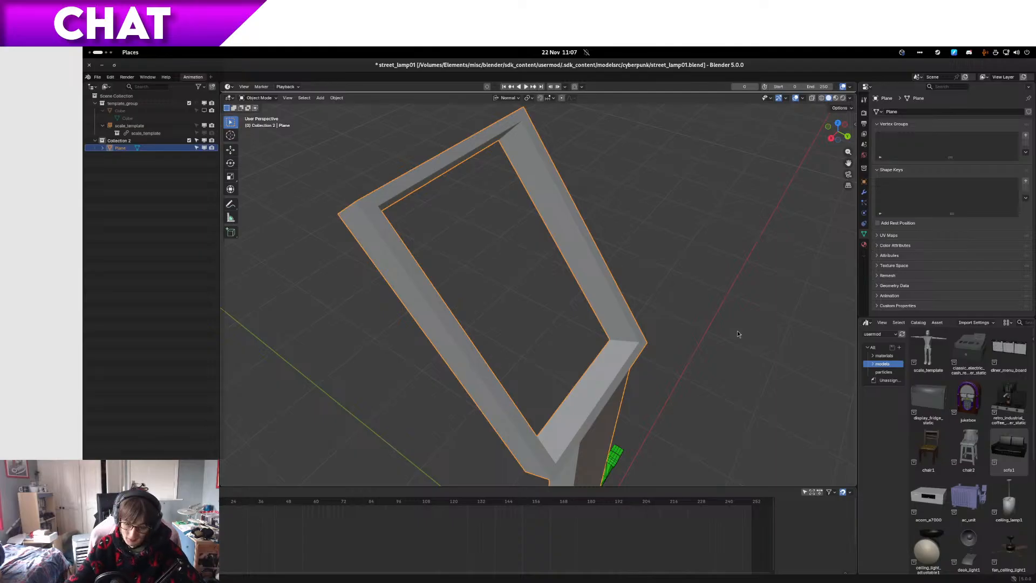
pyautogui.click(929, 336)
pyautogui.moveTo(509, 305); pyautogui.dragTo(497, 285, button='middle')
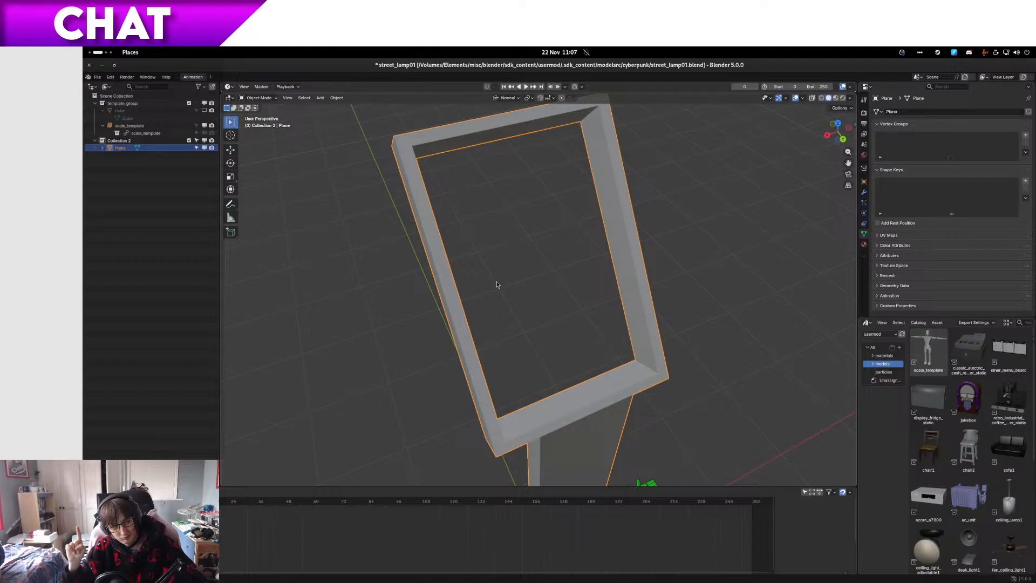
# Step: Switch to Firefox, search the web for "steam controller" in a new tab and open the Steam store's Steam Controller page
pyautogui.press('super')
pyautogui.scroll(1, 513, 317)
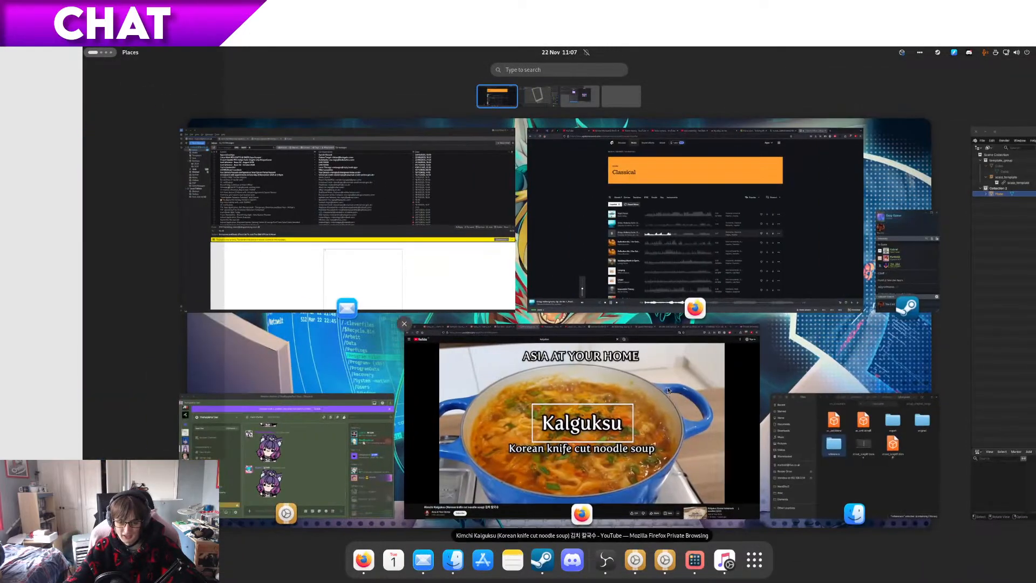
pyautogui.click(667, 393)
pyautogui.hotkey('ctrl', 't')
pyautogui.write('ste')
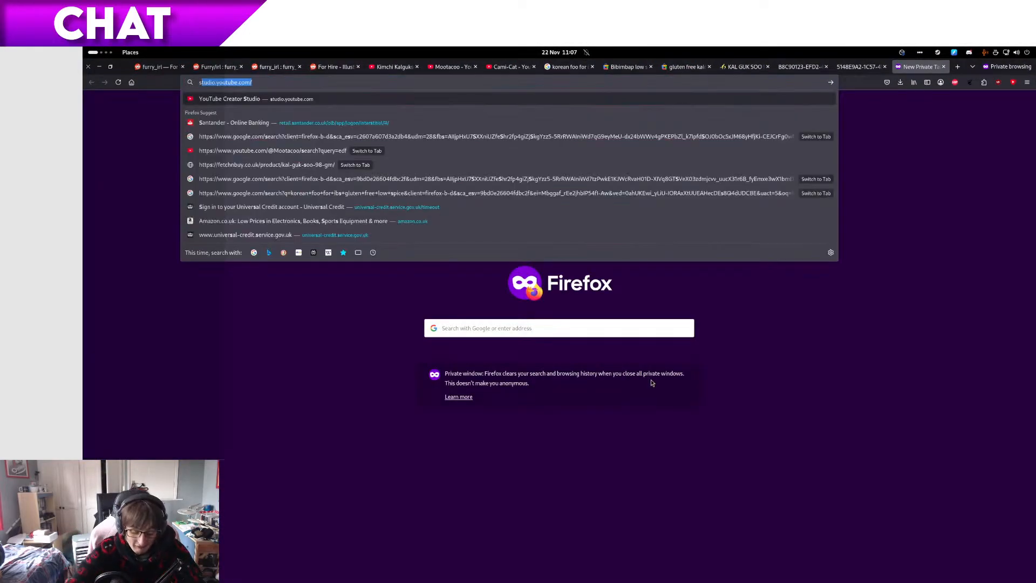
pyautogui.write('am controller')
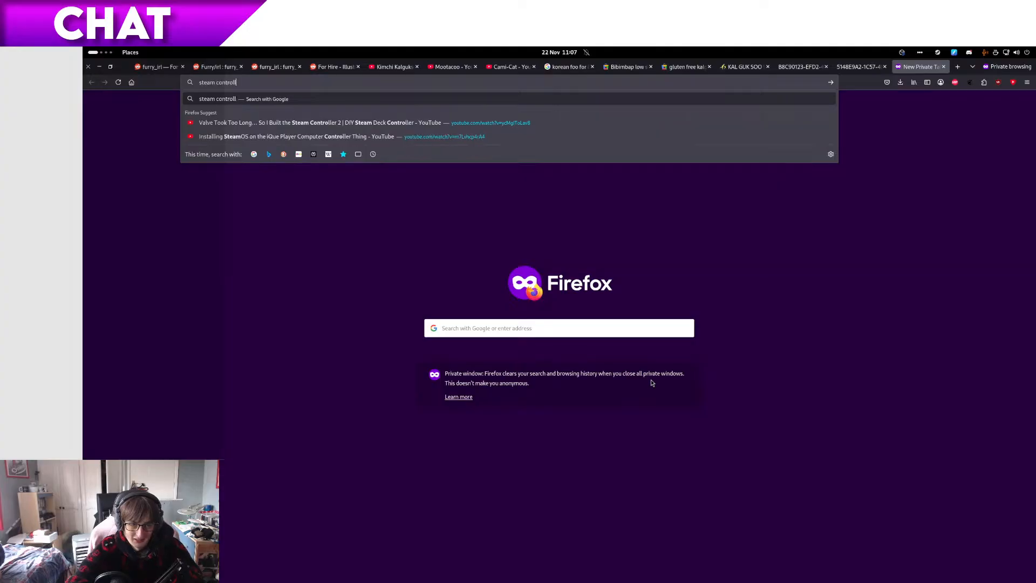
pyautogui.press('Return')
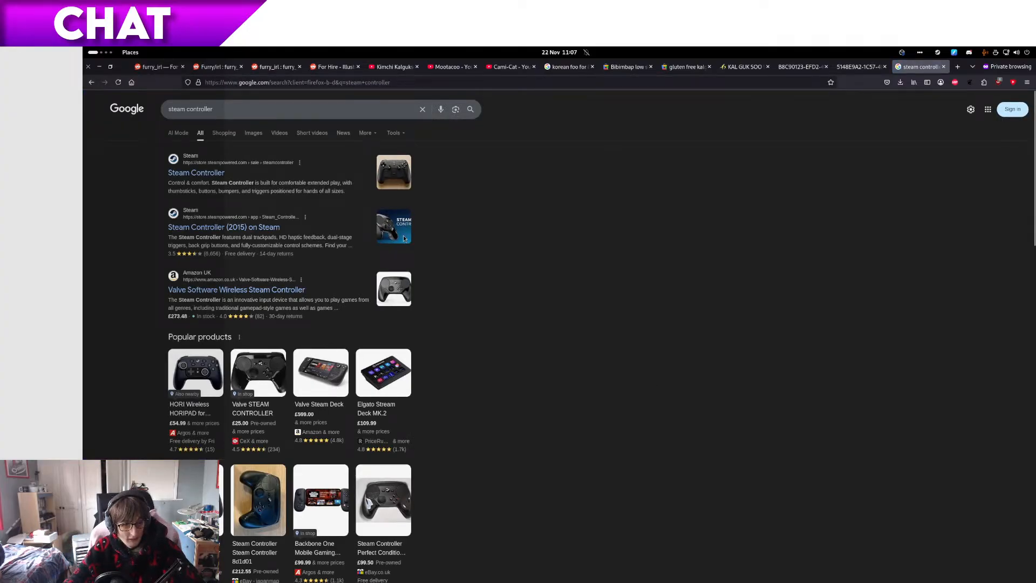
pyautogui.click(225, 172)
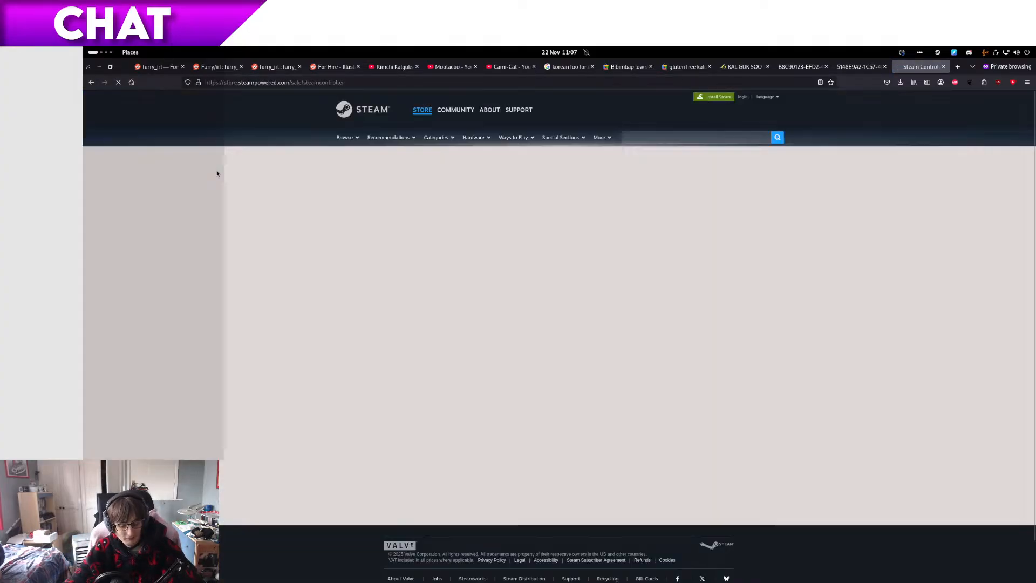
# Step: Look through the Steam Controller page's features and tech specs and search the page for "bluetooth" to check its connectivity
pyautogui.scroll(-12, 539, 280)
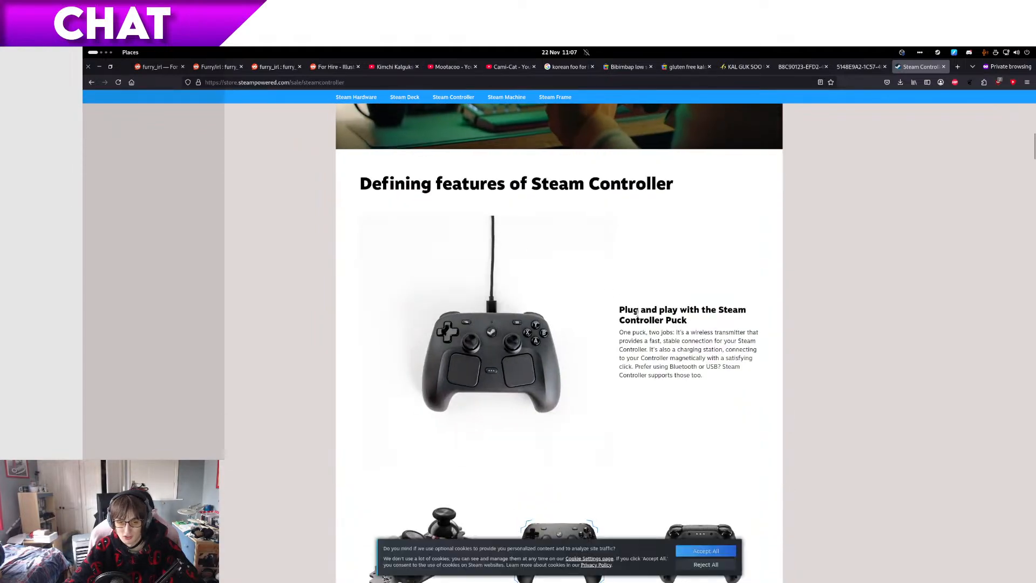
pyautogui.scroll(-5, 606, 324)
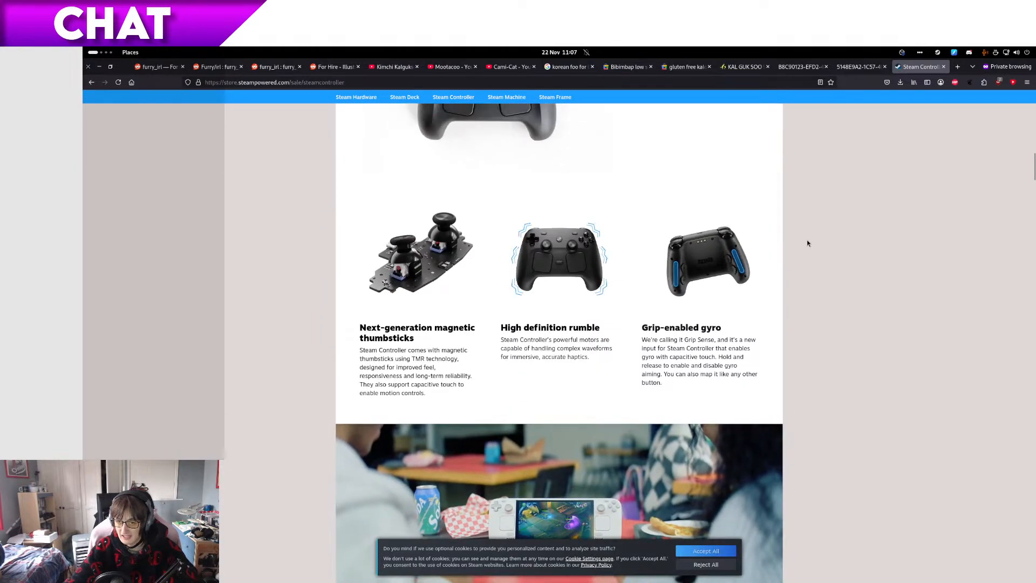
pyautogui.scroll(-5, 807, 242)
pyautogui.scroll(-8, 809, 250)
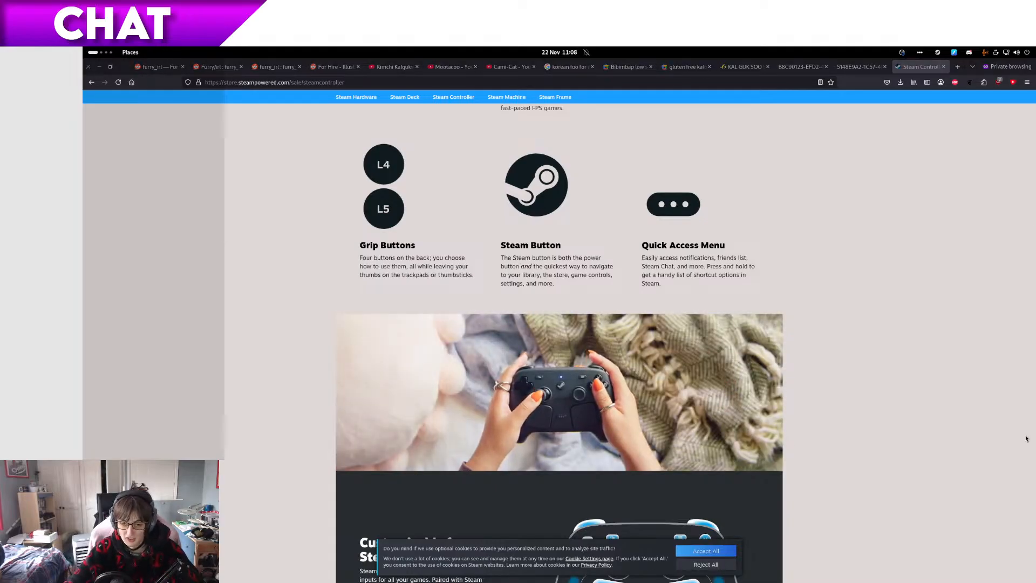
pyautogui.scroll(-12, 884, 412)
pyautogui.scroll(-20, 883, 412)
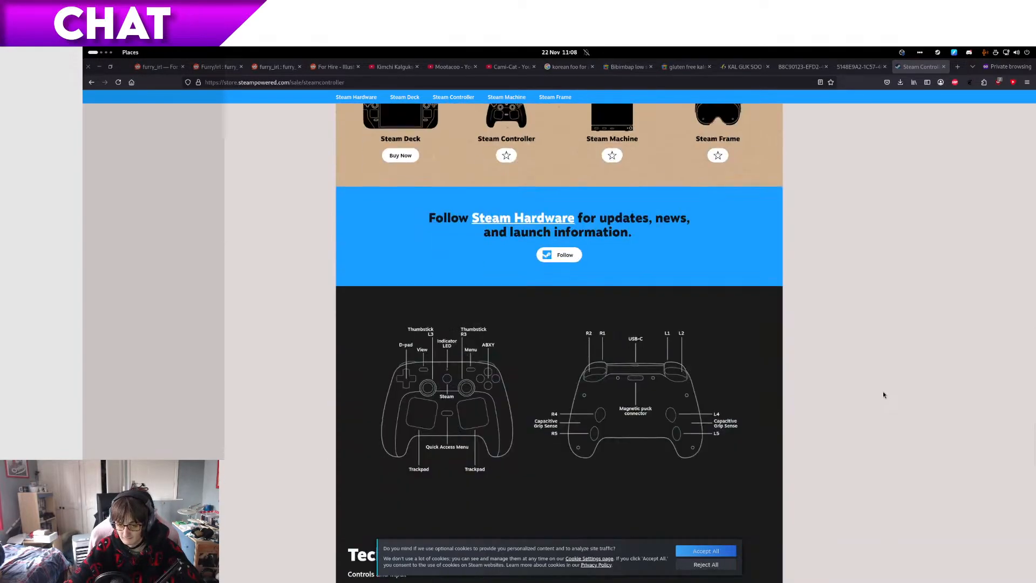
pyautogui.hotkey('ctrl', 'f')
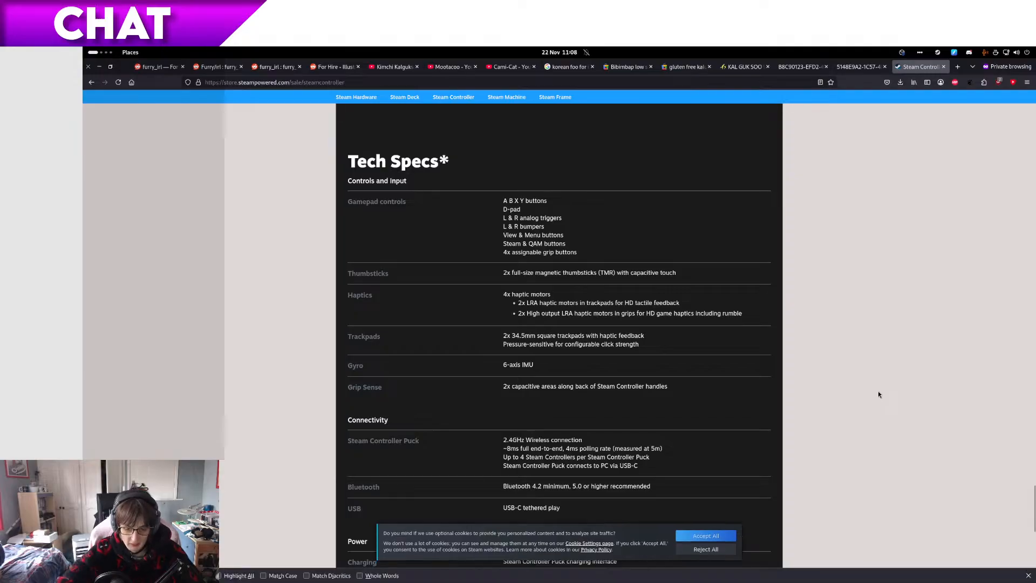
pyautogui.write('bluetooth')
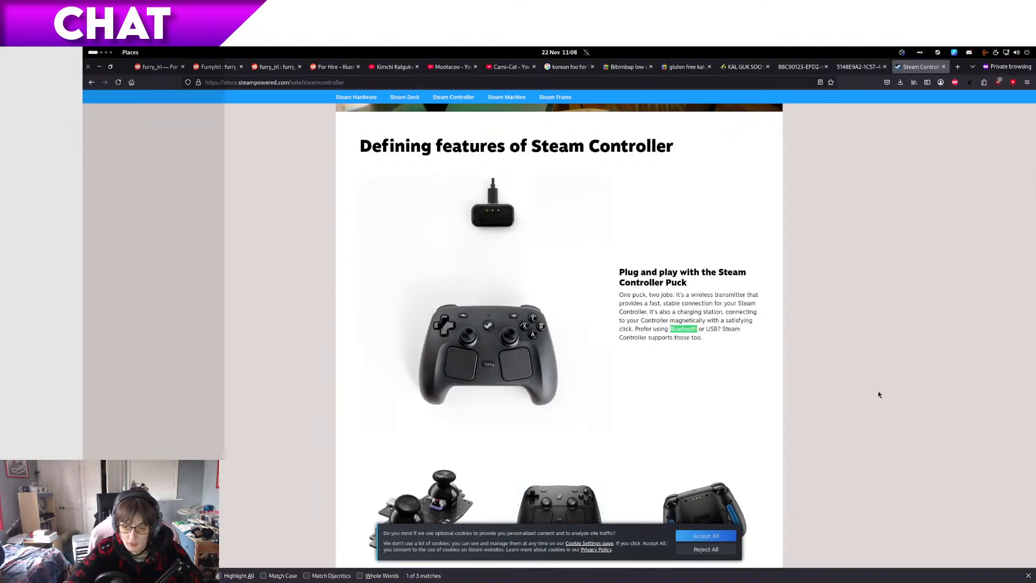
pyautogui.press('Return')
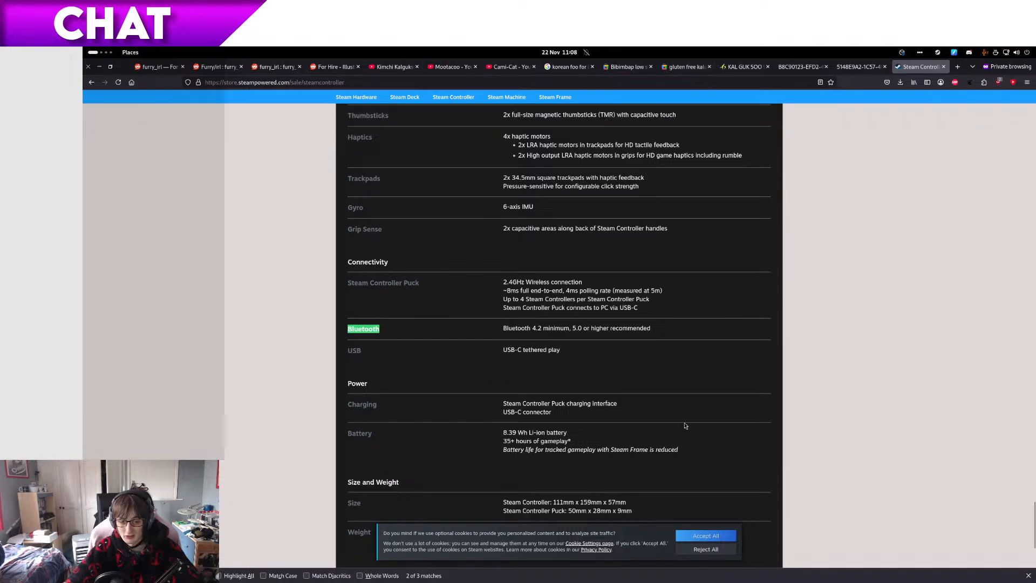
# Step: Switch back to the street_lamp01 file in Blender and examine the lamp's hollow frame from several angles
pyautogui.moveTo(83, 48)
pyautogui.scroll(-1, 362, 254)
pyautogui.scroll(1, 363, 254)
pyautogui.scroll(-1, 522, 386)
pyautogui.click(524, 380)
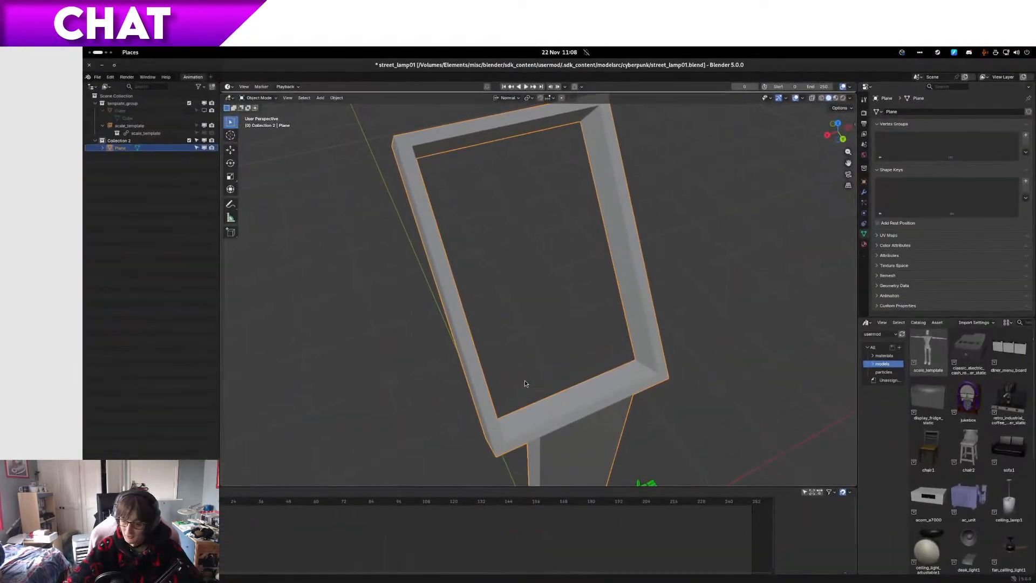
pyautogui.moveTo(526, 387); pyautogui.dragTo(657, 332, button='middle')
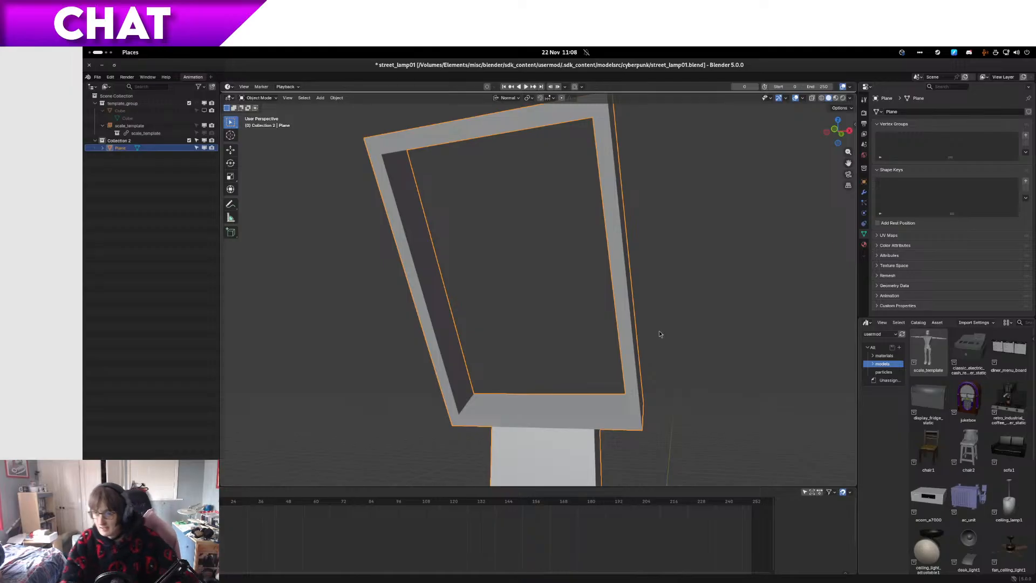
pyautogui.moveTo(659, 333); pyautogui.dragTo(585, 398, button='middle')
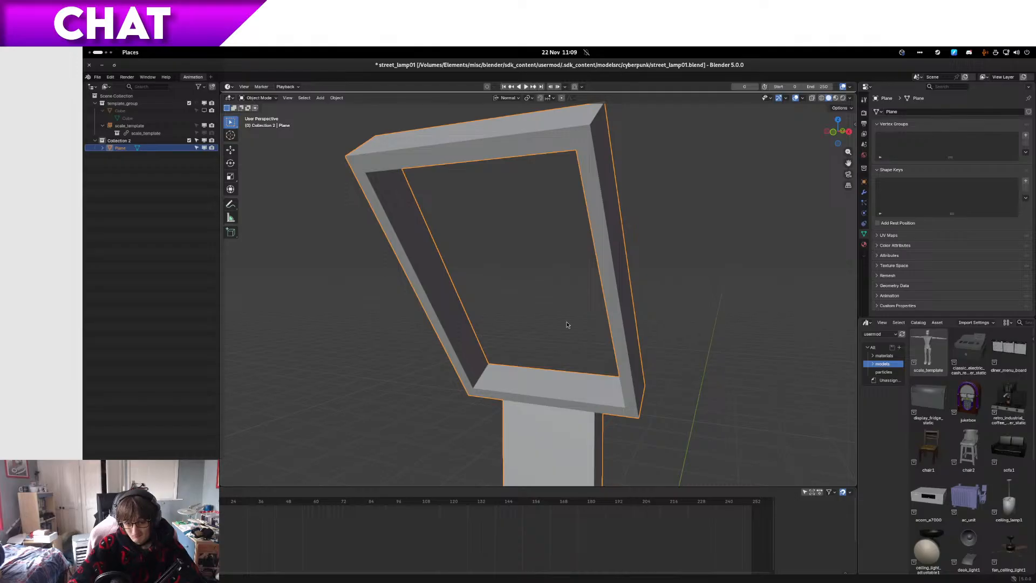
pyautogui.press('space')
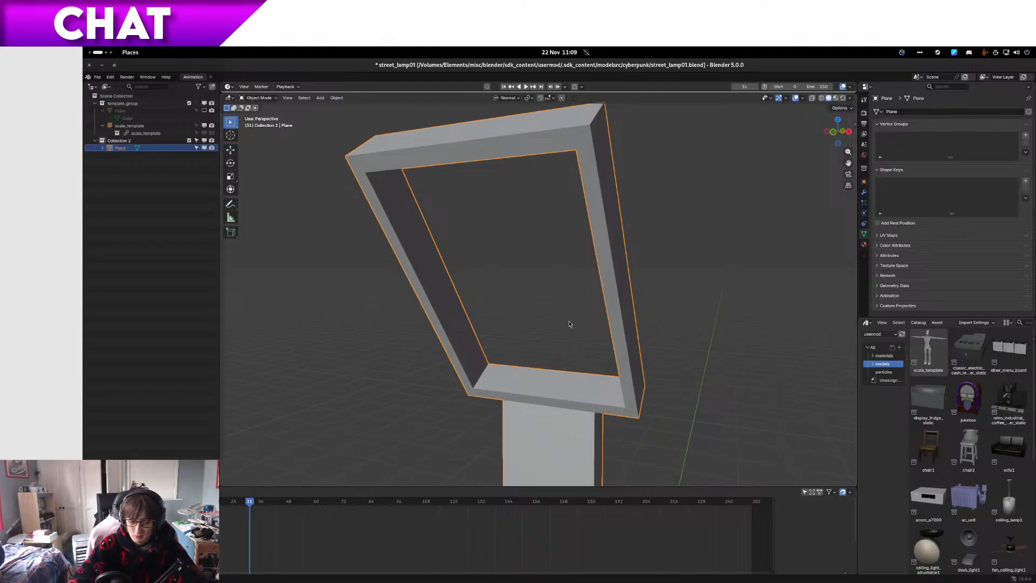
pyautogui.hotkey('shift', 'Left')
pyautogui.press('space')
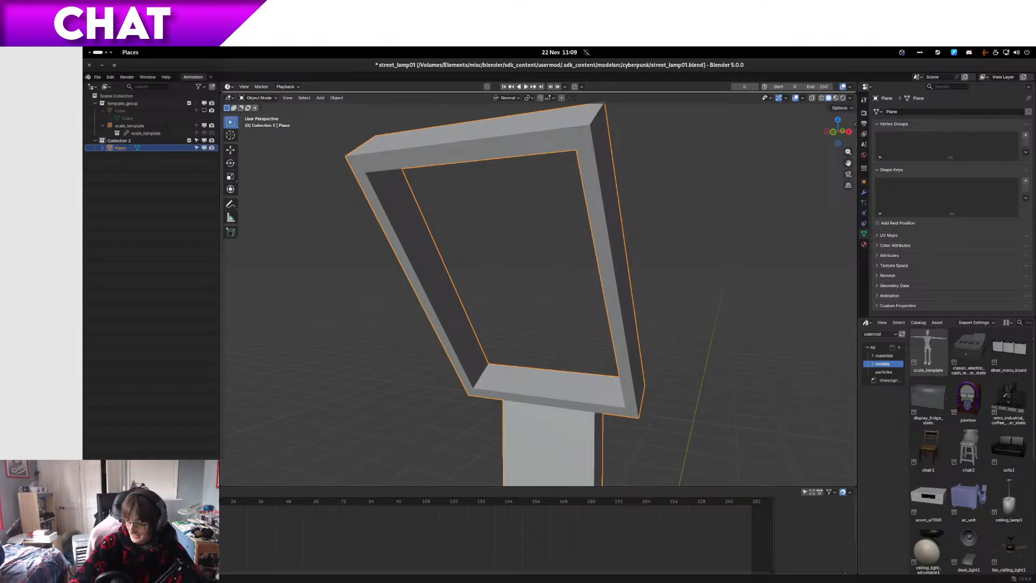
pyautogui.moveTo(397, 275); pyautogui.dragTo(387, 318, button='middle')
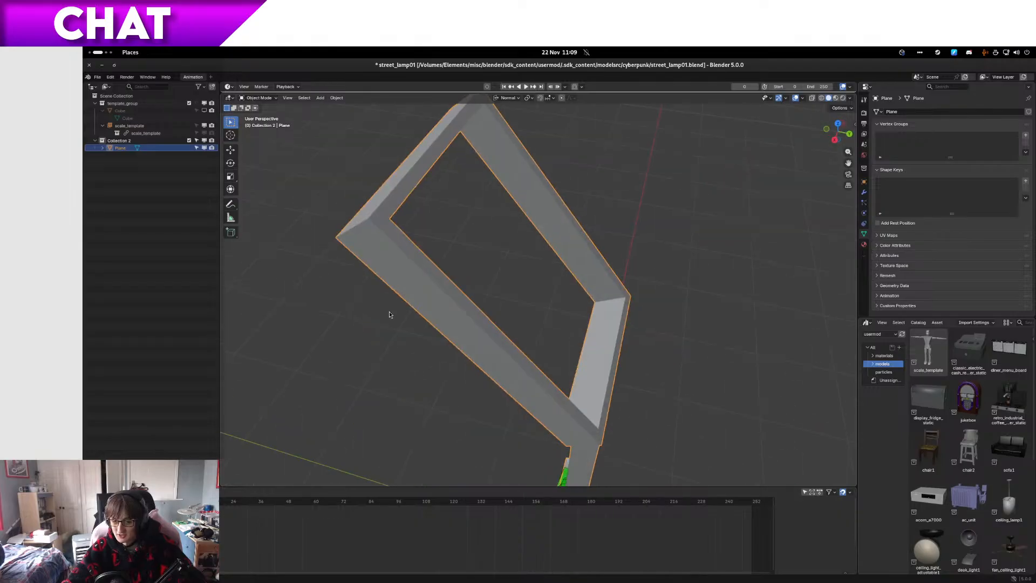
# Step: Shift the three inner faces of the hollow frame's upper end about 0.07 m along their normal to thicken that end
pyautogui.moveTo(492, 287); pyautogui.dragTo(586, 203, button='middle')
pyautogui.press('Tab')
pyautogui.press('Tab')
pyautogui.press('Tab')
pyautogui.press('3')
pyautogui.click(581, 199)
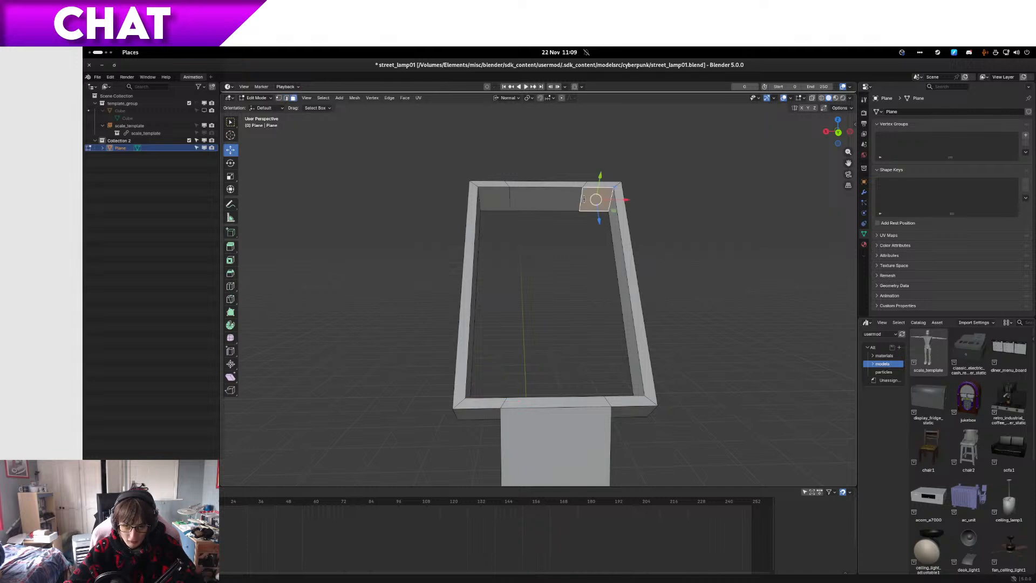
pyautogui.keyDown('shift'); pyautogui.click(570, 199); pyautogui.keyUp('shift')
pyautogui.keyDown('shift'); pyautogui.click(505, 200); pyautogui.keyUp('shift')
pyautogui.press('KP_7')
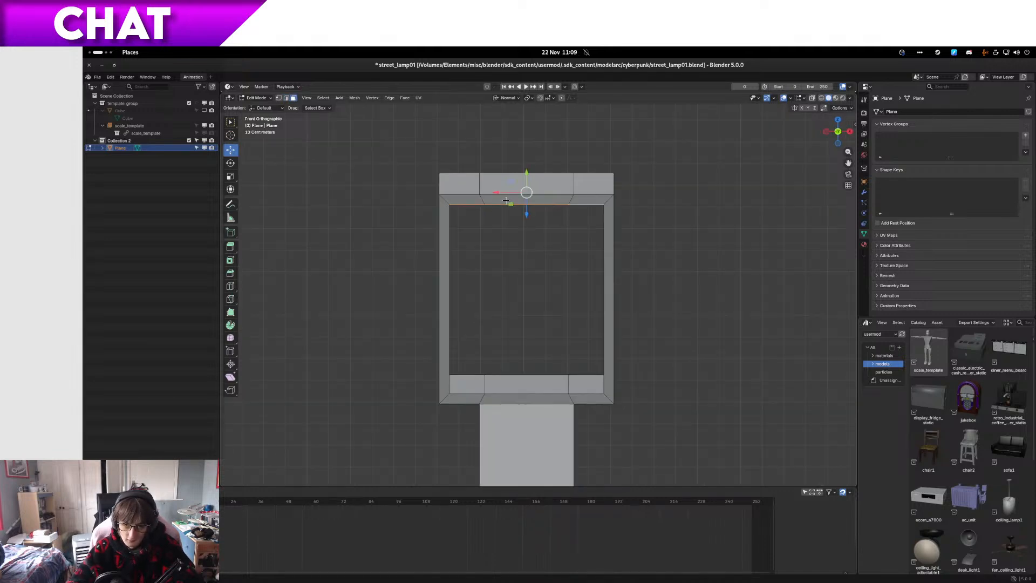
pyautogui.press('KP_3')
pyautogui.press('z')
pyautogui.press('z')
pyautogui.moveTo(469, 210); pyautogui.dragTo(481, 222)
# Step: In the wireframe side view, nudge the selected inner faces slightly and rotate them to run parallel to the frame's upper end
pyautogui.scroll(6, 462, 211)
pyautogui.keyDown('shift'); pyautogui.moveTo(460, 211); pyautogui.dragTo(567, 382, button='middle'); pyautogui.keyUp('shift')
pyautogui.scroll(3, 478, 239)
pyautogui.press('g')
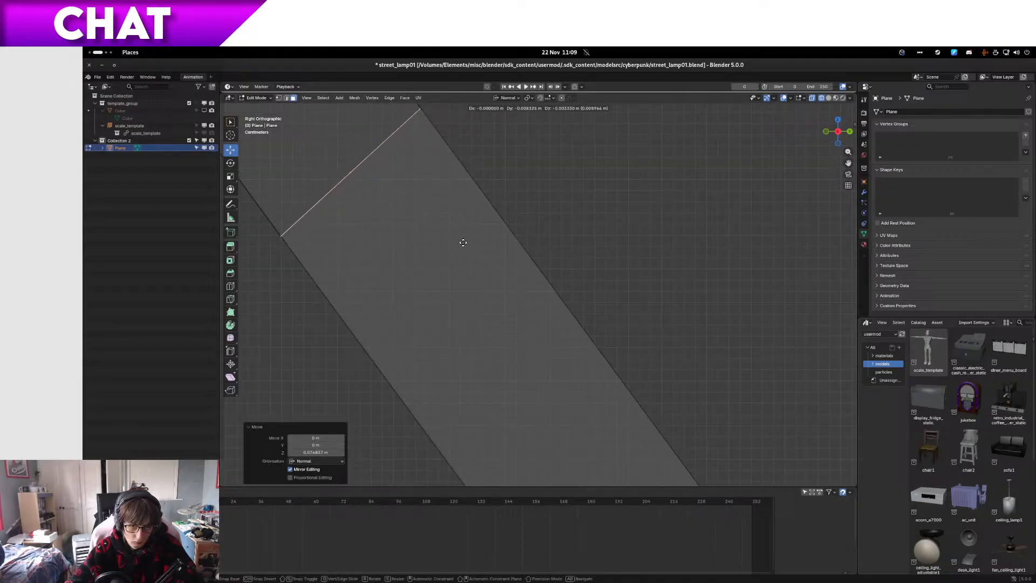
pyautogui.click(463, 243)
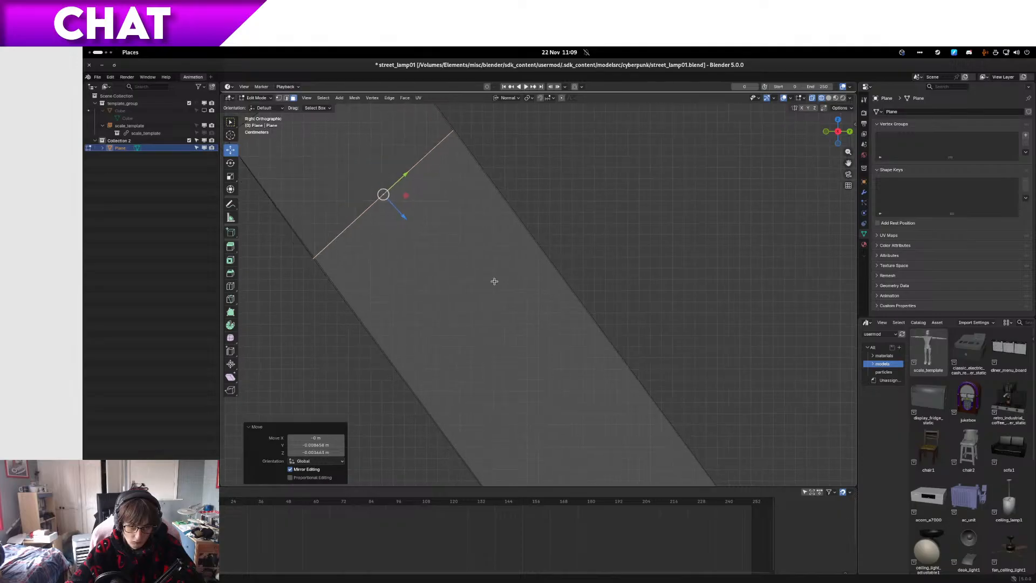
pyautogui.keyDown('shift'); pyautogui.moveTo(442, 244); pyautogui.dragTo(585, 325, button='middle'); pyautogui.keyUp('shift')
pyautogui.press('r')
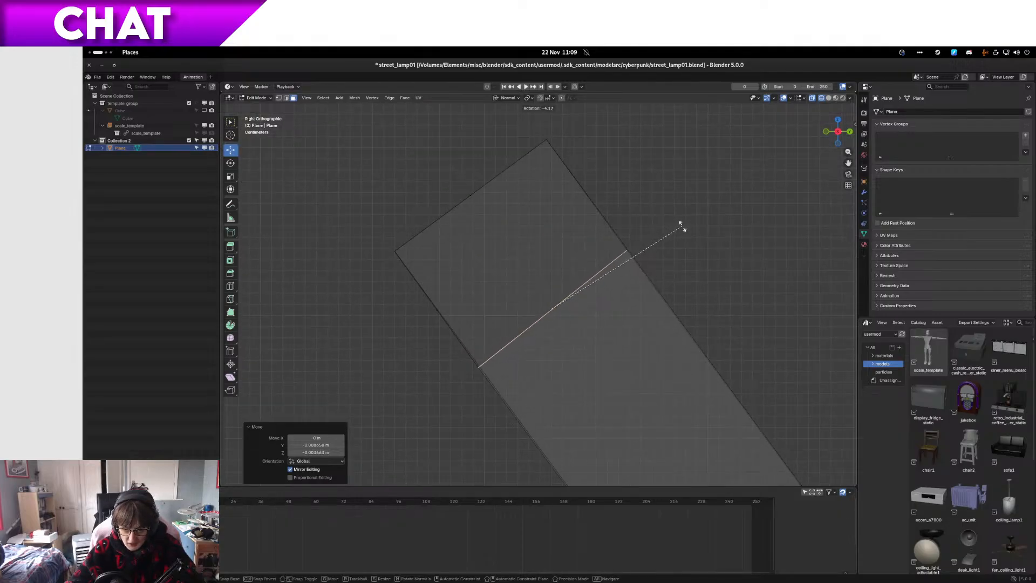
pyautogui.click(687, 229)
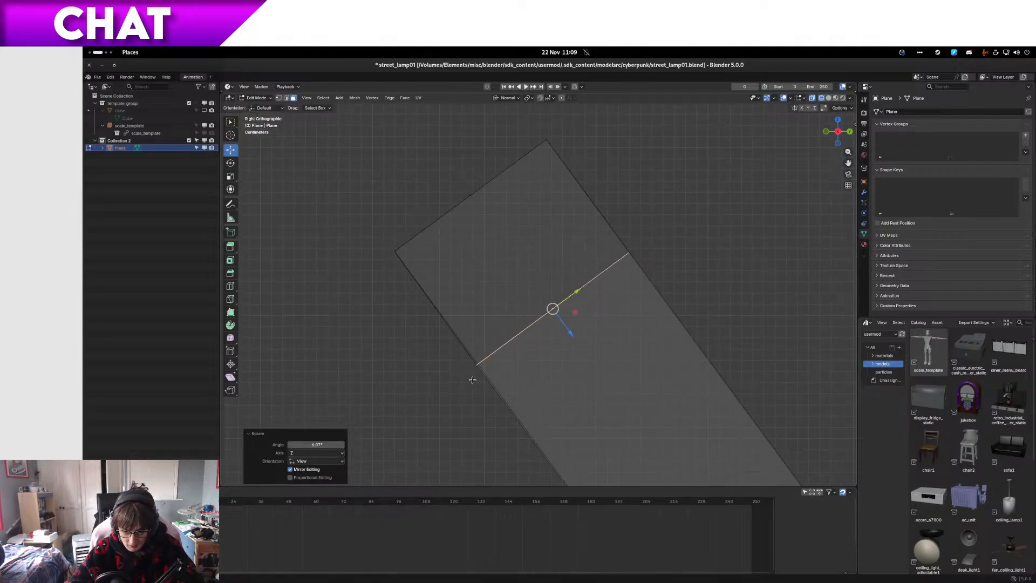
# Step: Fine-tune the position of the lower corner vertex of the rotated inner wall so it lines up with the frame's side edge
pyautogui.scroll(2, 472, 380)
pyautogui.click(445, 406)
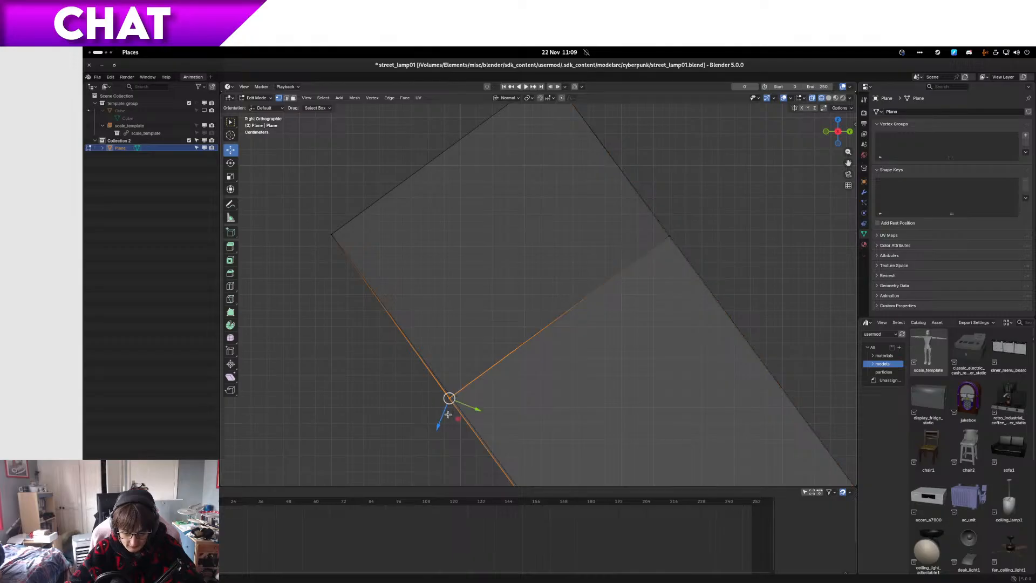
pyautogui.scroll(3, 454, 407)
pyautogui.keyDown('shift'); pyautogui.moveTo(465, 397); pyautogui.dragTo(540, 276, button='middle'); pyautogui.keyUp('shift')
pyautogui.scroll(5, 477, 389)
pyautogui.press('g')
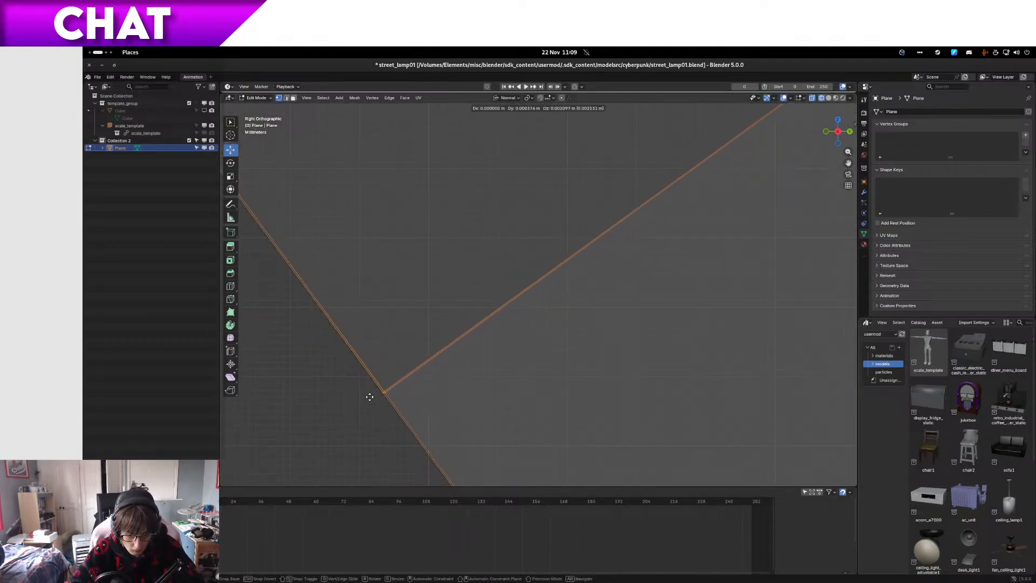
pyautogui.press('x')
pyautogui.press('x')
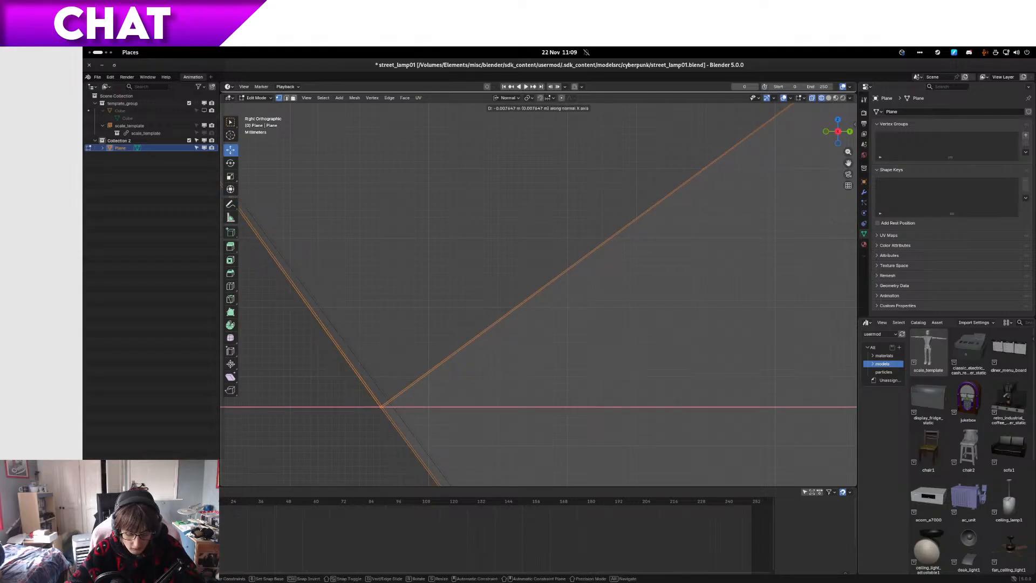
pyautogui.press('Return')
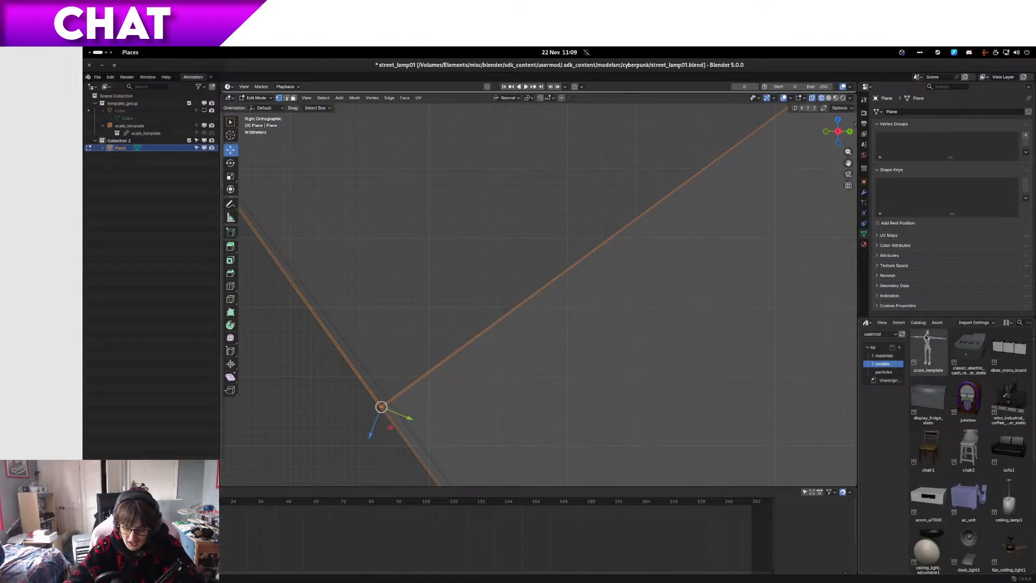
pyautogui.press('g')
pyautogui.click(424, 425)
# Step: Leave mesh editing, check the frame's thickened upper end from several angles and save the street_lamp01 file
pyautogui.moveTo(424, 425); pyautogui.dragTo(521, 289, button='middle')
pyautogui.press('Tab')
pyautogui.scroll(-6, 597, 349)
pyautogui.scroll(2, 582, 384)
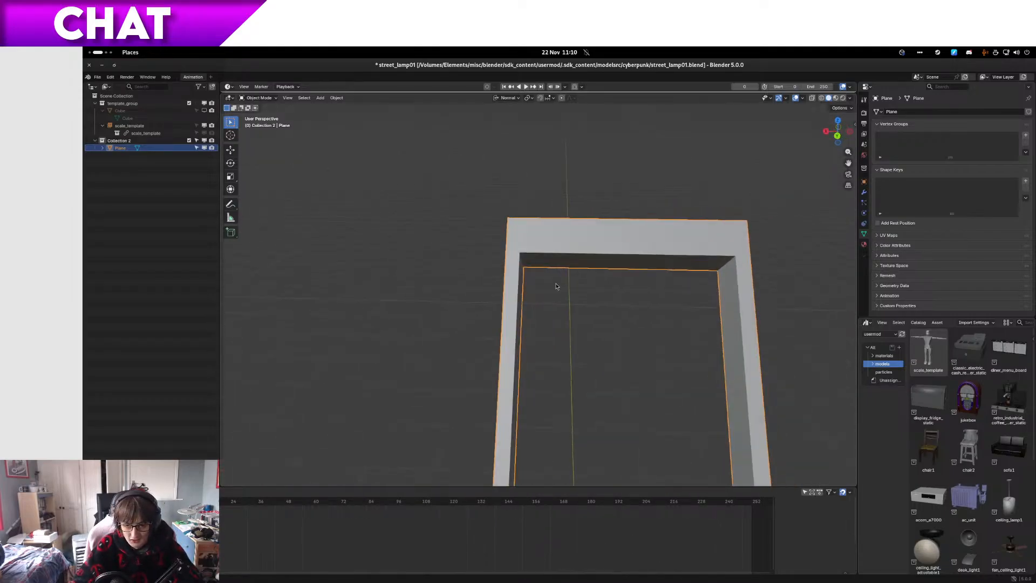
pyautogui.moveTo(534, 269); pyautogui.dragTo(555, 256, button='middle')
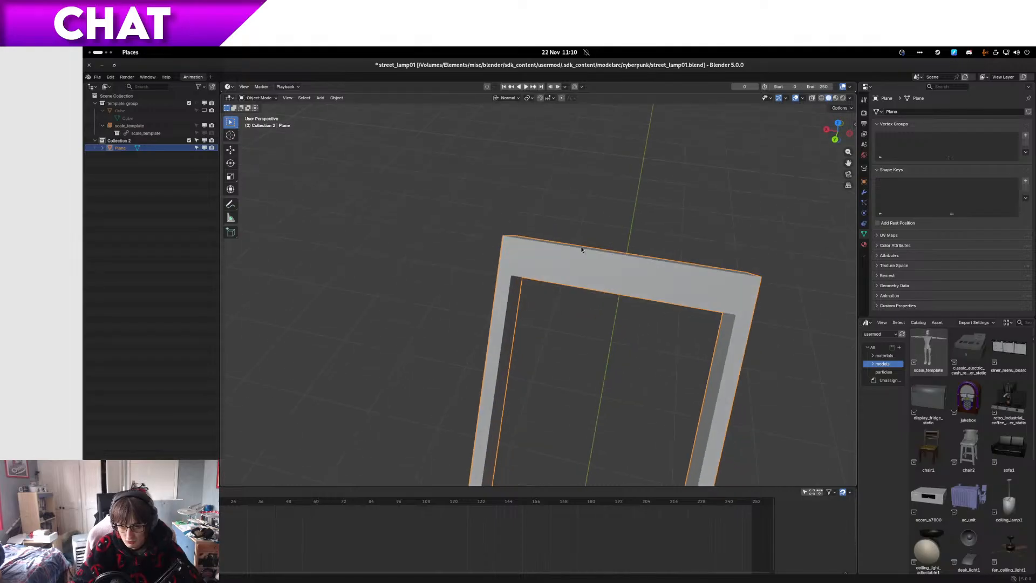
pyautogui.moveTo(589, 344); pyautogui.dragTo(665, 322, button='middle')
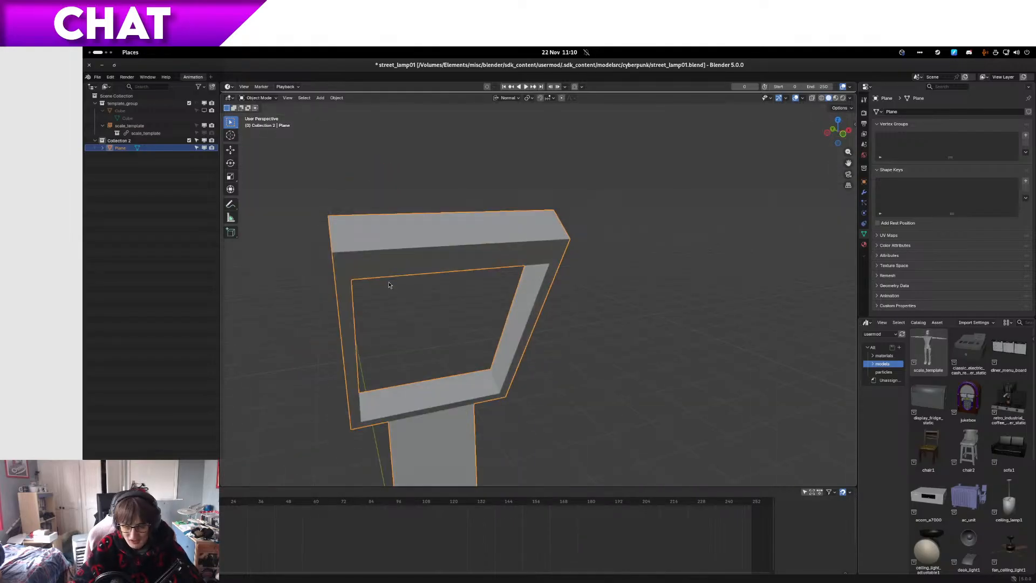
pyautogui.moveTo(388, 281); pyautogui.dragTo(391, 322, button='middle')
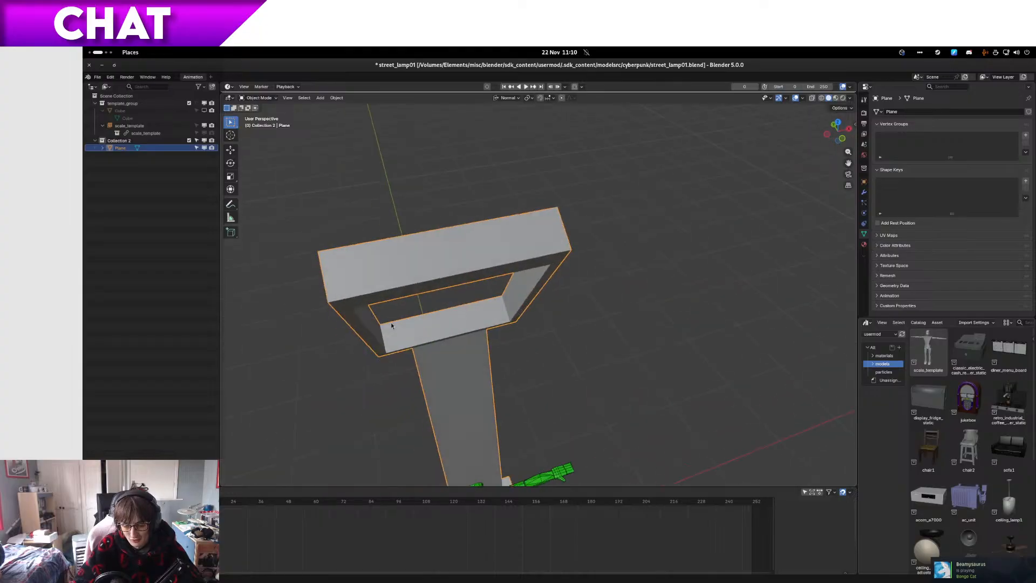
pyautogui.hotkey('ctrl', 's')
# Step: Switch to Files, open the street_lamp01 folder inside references and preview the reference image 7pnxkd4nn1ac1.jpg
pyautogui.hotkey('alt', 'Tab')
pyautogui.press('super')
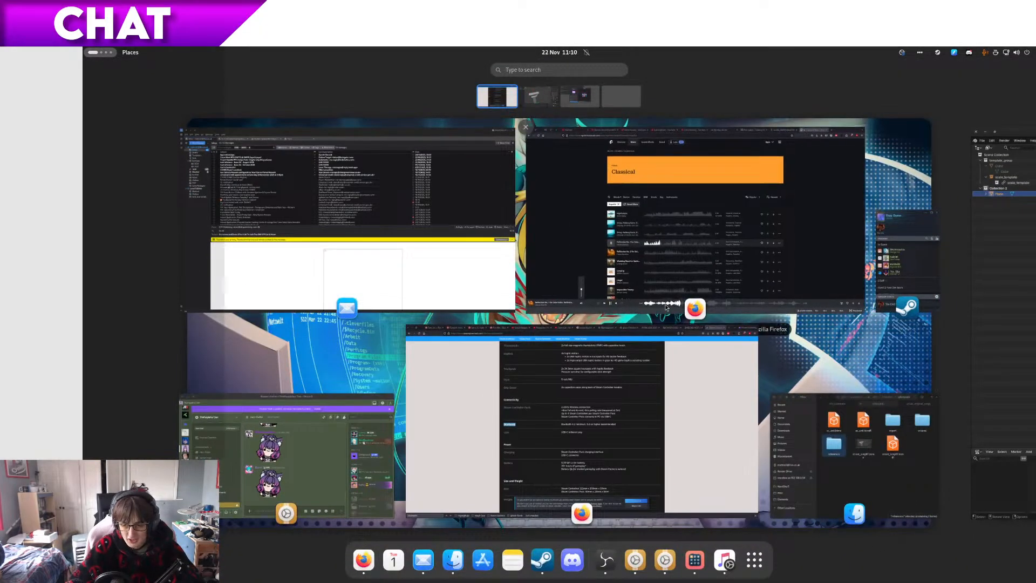
pyautogui.click(855, 456)
pyautogui.doubleClick(563, 376)
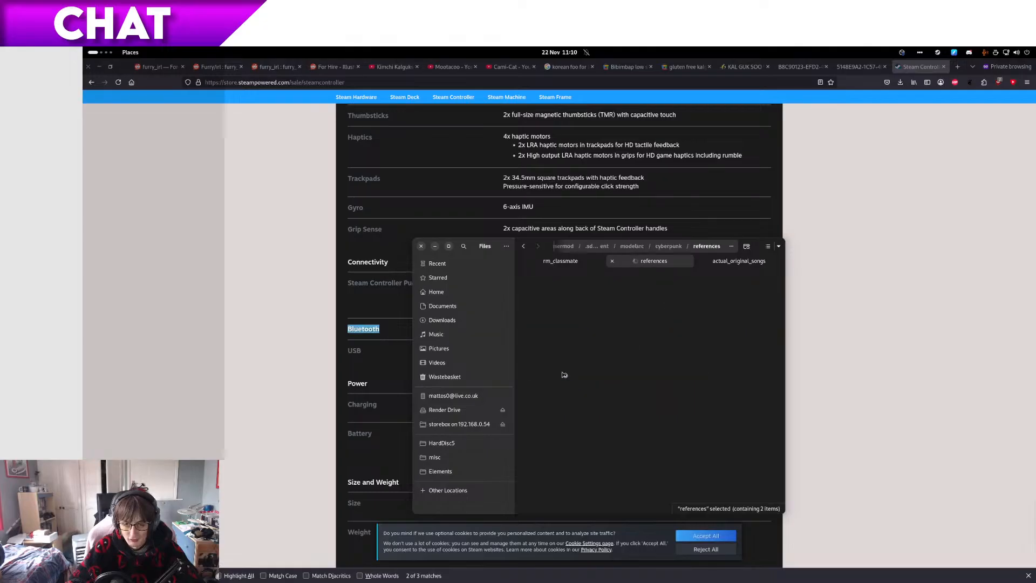
pyautogui.doubleClick(602, 314)
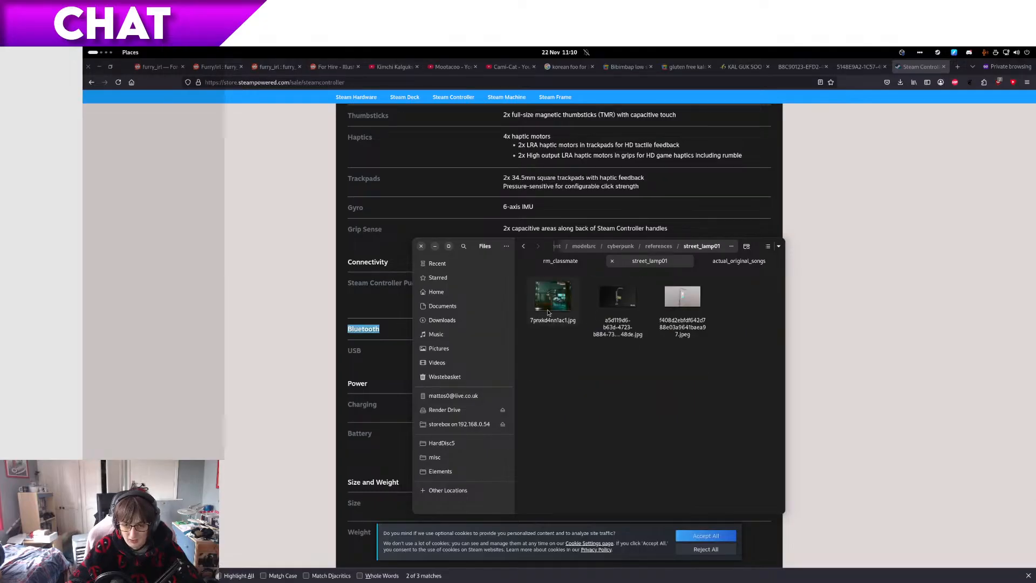
pyautogui.click(548, 312)
pyautogui.press('space')
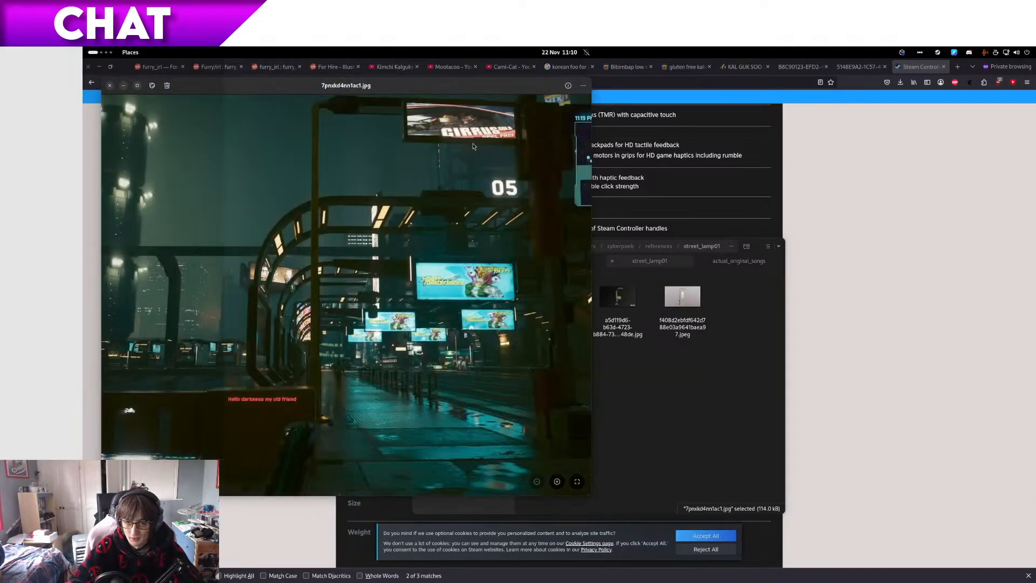
pyautogui.press('space')
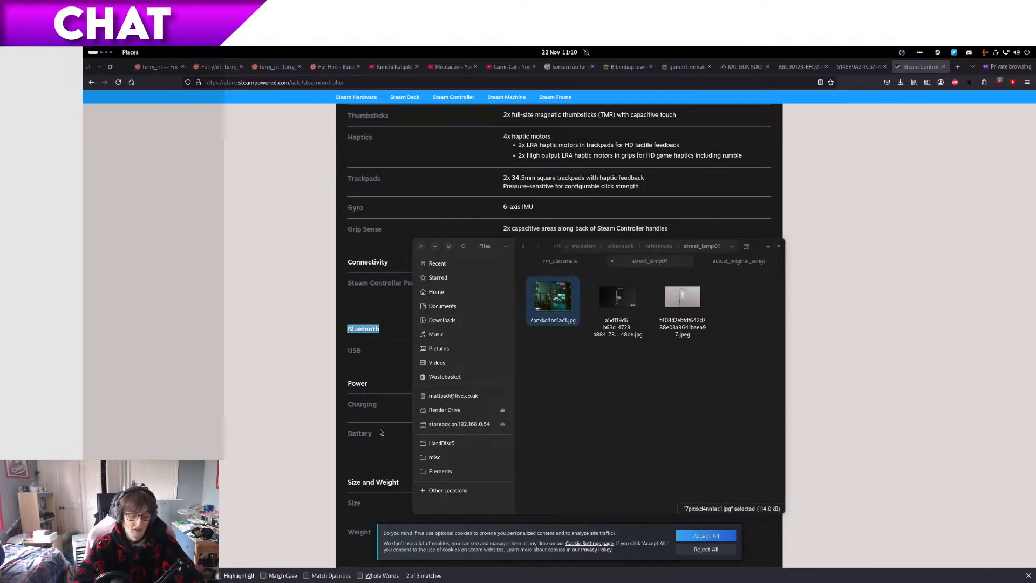
# Step: Switch back to Blender and examine the lamp's post and hollow frame from the front, sides and above to judge their proportions
pyautogui.press('super+Page_Down')
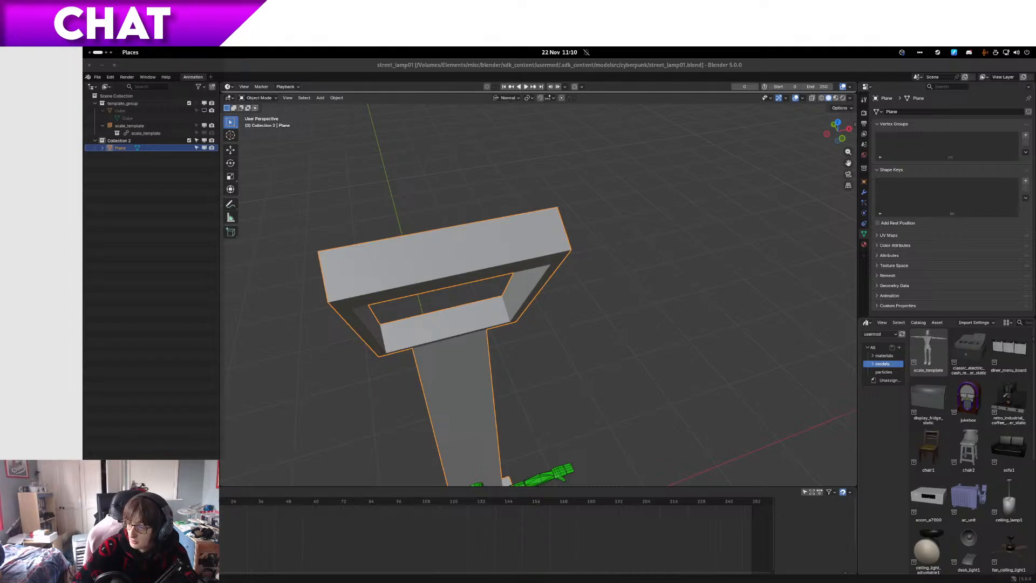
pyautogui.moveTo(664, 293); pyautogui.dragTo(515, 164, button='middle')
pyautogui.scroll(4, 508, 278)
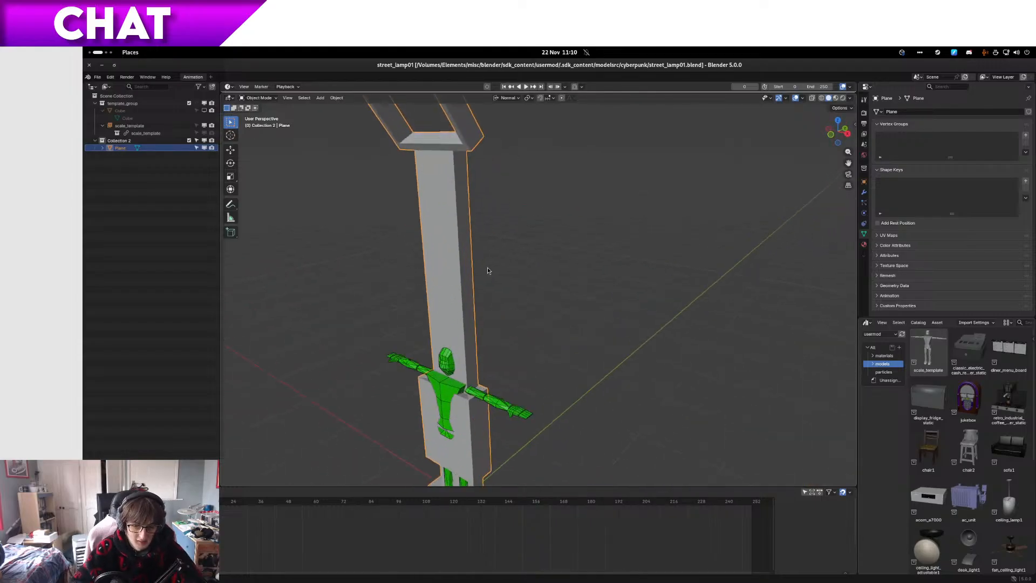
pyautogui.moveTo(525, 269); pyautogui.dragTo(630, 412, button='middle')
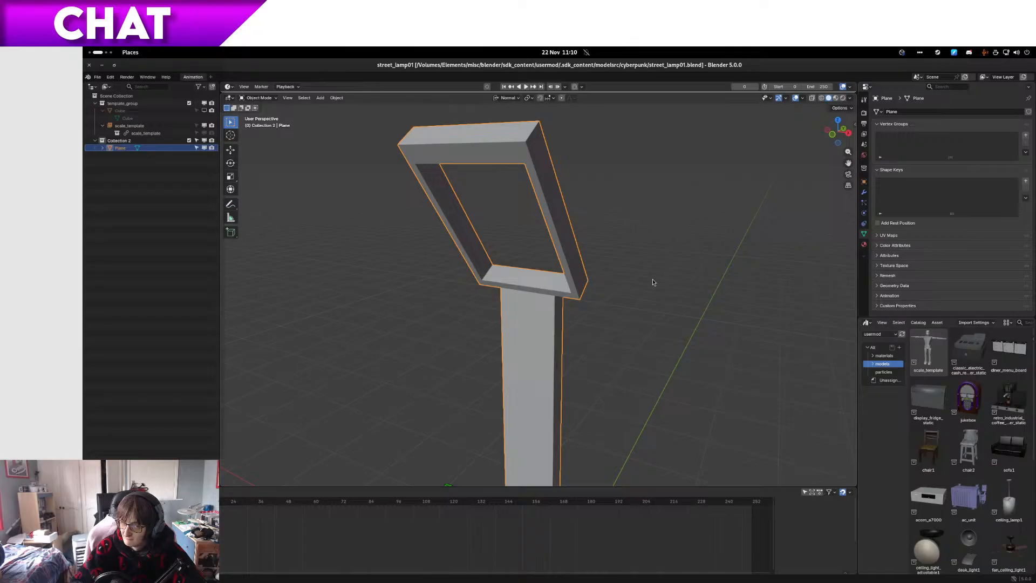
pyautogui.moveTo(547, 215); pyautogui.dragTo(580, 239, button='middle')
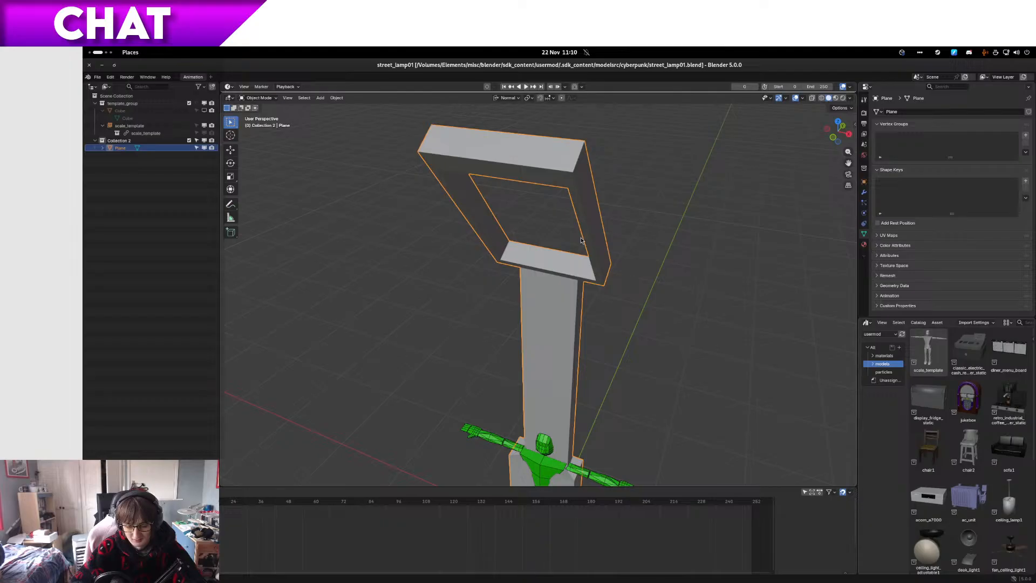
pyautogui.moveTo(492, 201); pyautogui.dragTo(516, 157, button='middle')
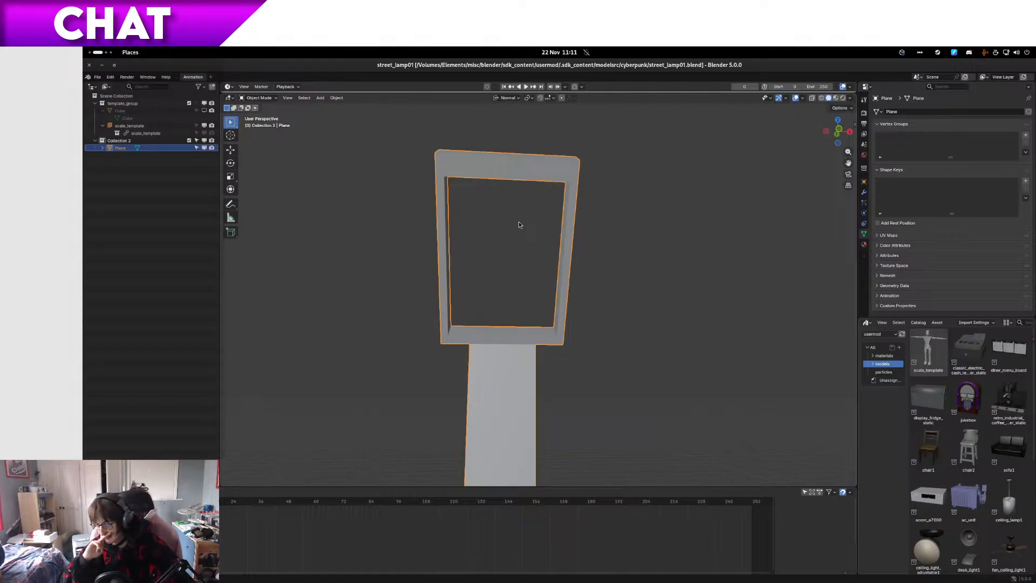
pyautogui.scroll(5, 504, 294)
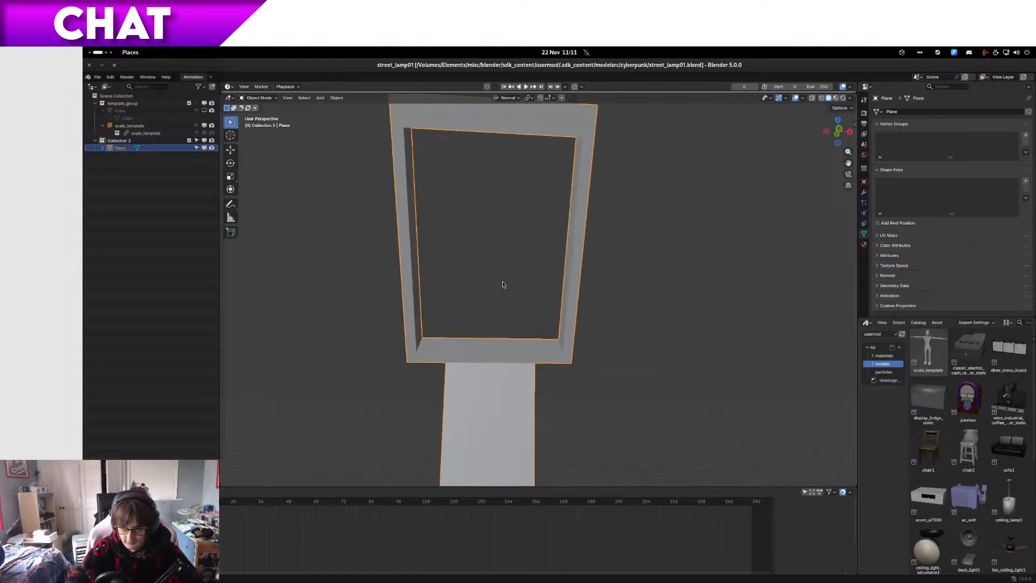
pyautogui.moveTo(509, 286); pyautogui.dragTo(478, 305, button='middle')
pyautogui.moveTo(546, 261); pyautogui.dragTo(513, 344, button='middle')
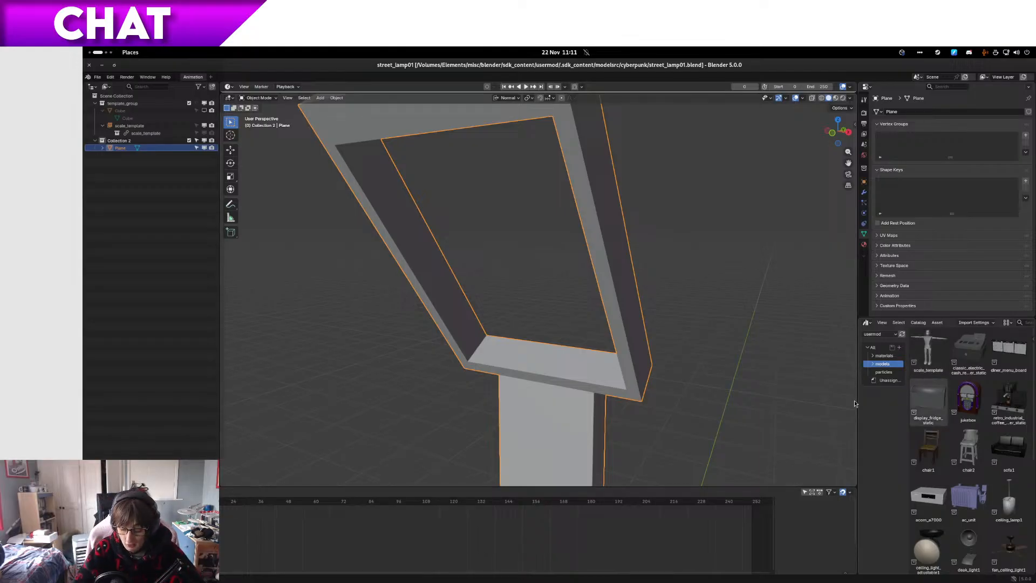
pyautogui.press('super')
pyautogui.press('super')
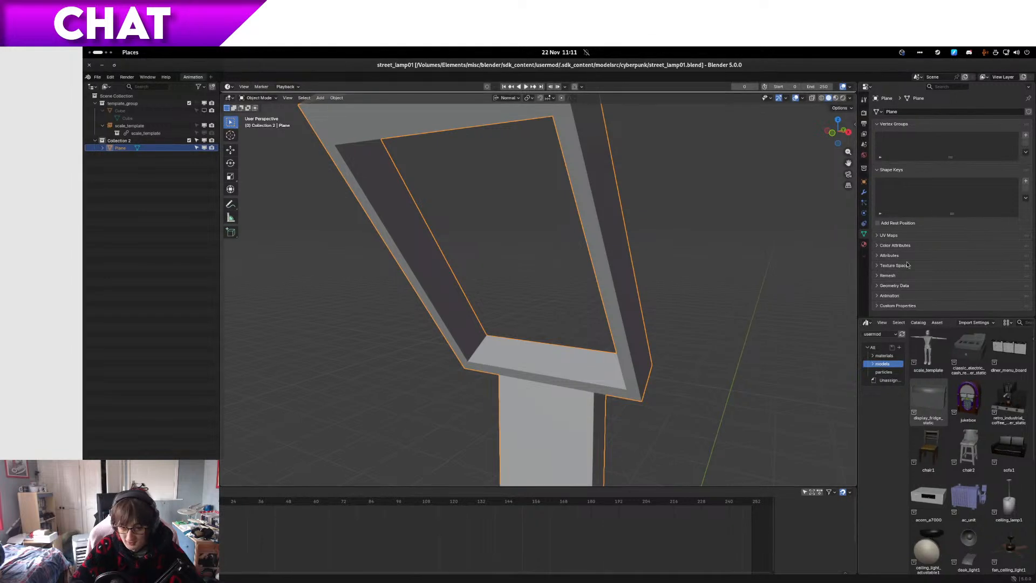
pyautogui.moveTo(486, 306); pyautogui.dragTo(538, 254, button='middle')
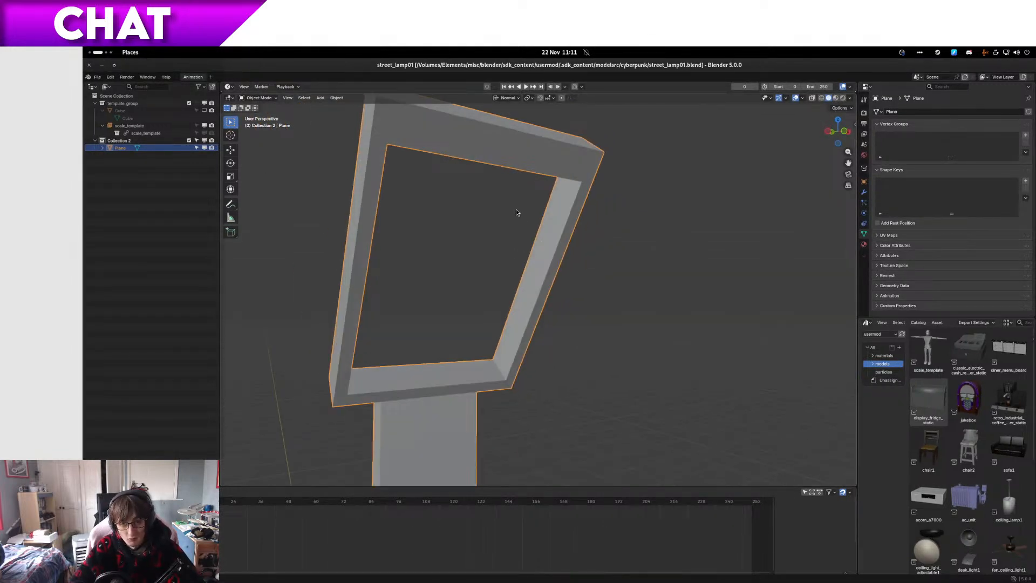
pyautogui.moveTo(456, 241); pyautogui.dragTo(406, 191, button='middle')
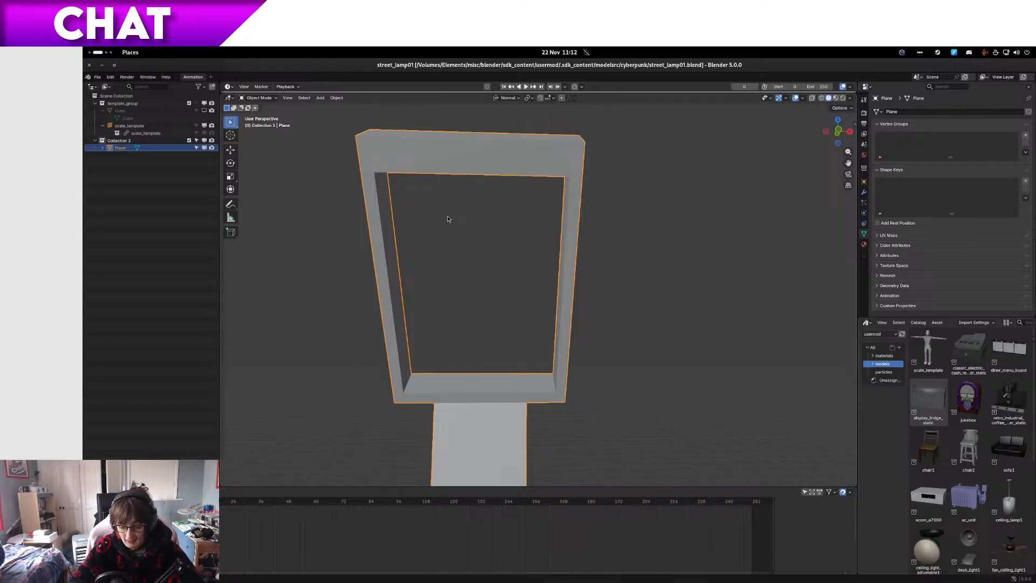
pyautogui.moveTo(447, 219)
pyautogui.mouseDown(button='middle')
pyautogui.moveTo(315, 246)
pyautogui.moveTo(446, 232)
pyautogui.mouseUp(button='middle')
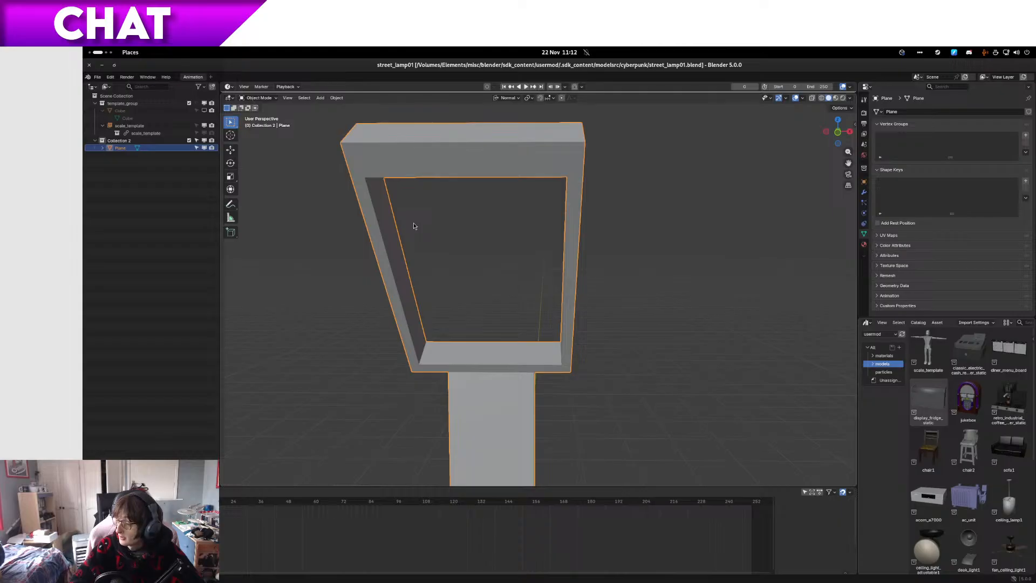
# Step: Switch to Files and copy street_lamp01.blend from the cyberpunk folder into its original folder
pyautogui.press('super')
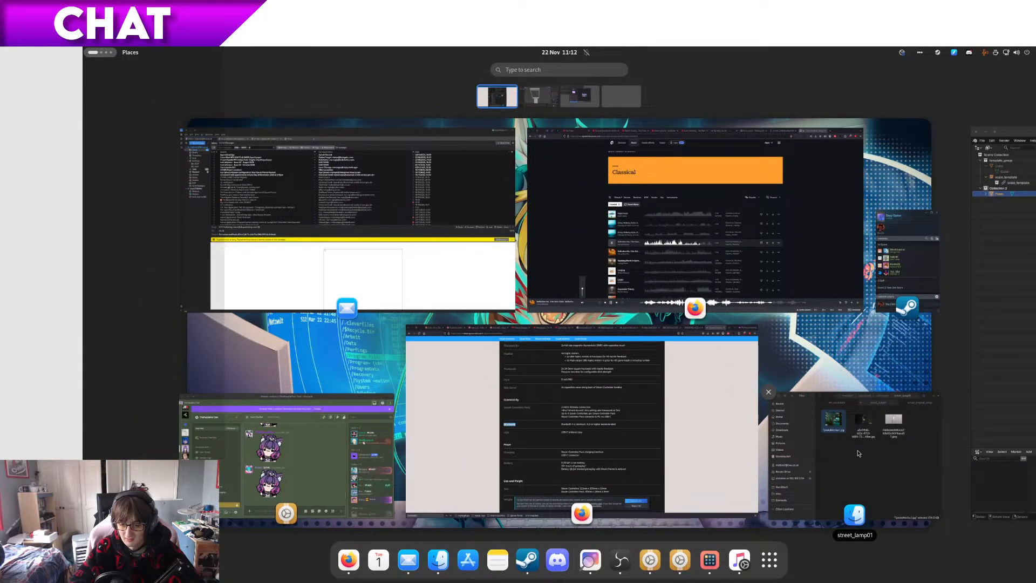
pyautogui.click(859, 454)
pyautogui.hotkey('alt', 'Up')
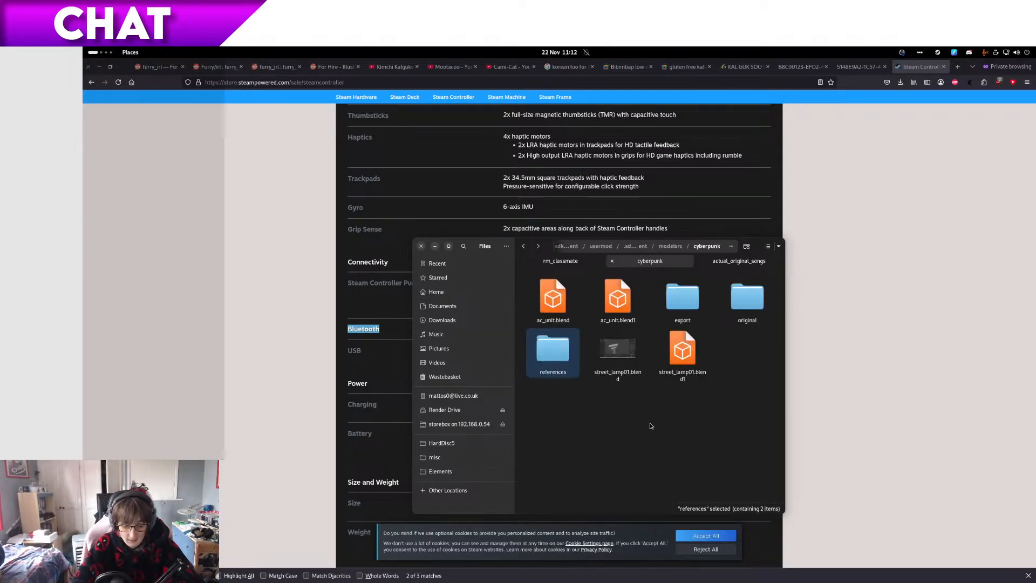
pyautogui.click(651, 417)
pyautogui.click(629, 353)
pyautogui.doubleClick(748, 296)
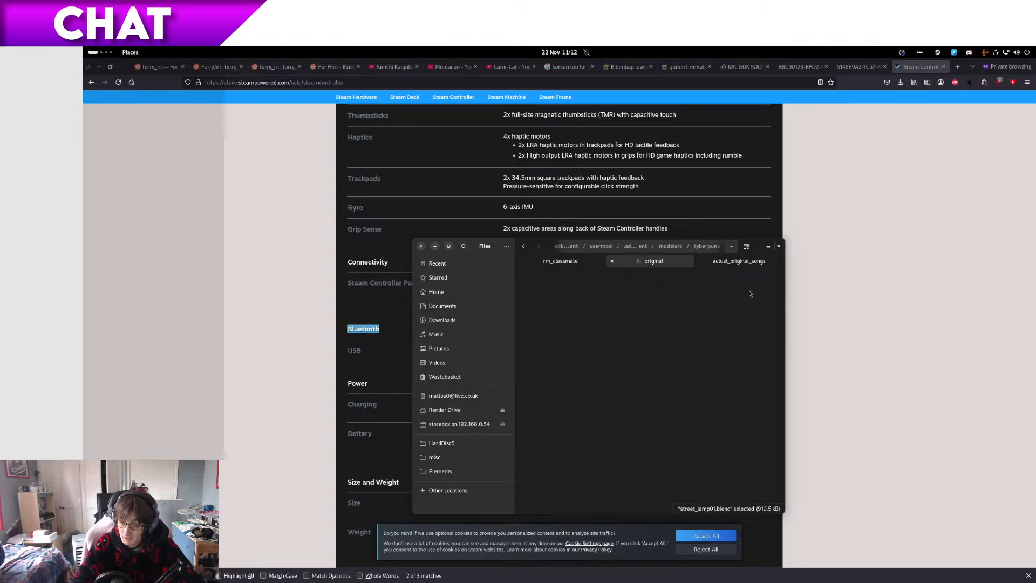
# Step: Rename the copied file in the original folder as street_lamp01_modelling1.blend
pyautogui.press('F2')
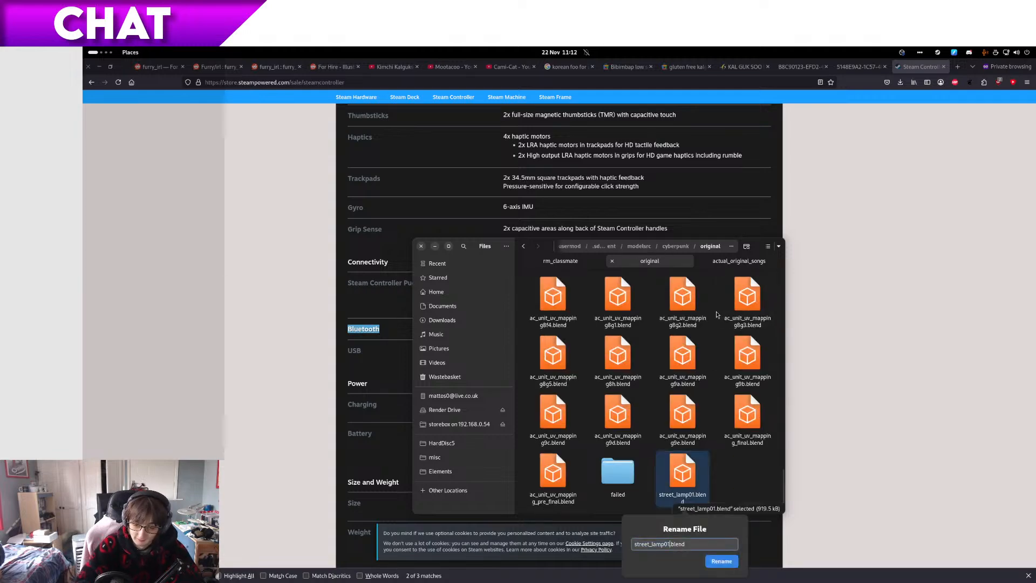
pyautogui.write('_modelling1')
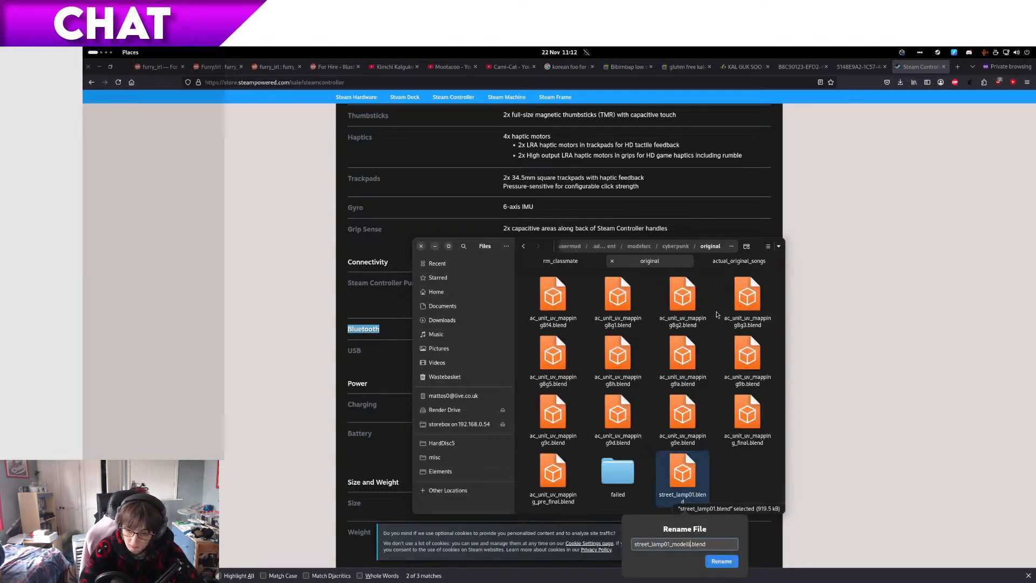
pyautogui.press('Return')
# Step: Switch back to Blender and enter mesh editing on the lamp, near the frame's joint with the post
pyautogui.hotkey('ctrl', 'alt', 'Right')
pyautogui.scroll(3, 454, 370)
pyautogui.moveTo(454, 371); pyautogui.dragTo(428, 371, button='middle')
pyautogui.press('Tab')
pyautogui.moveTo(510, 365)
pyautogui.mouseDown(button='middle')
pyautogui.moveTo(549, 364)
pyautogui.moveTo(497, 355)
pyautogui.mouseUp(button='middle')
pyautogui.scroll(-4, 527, 368)
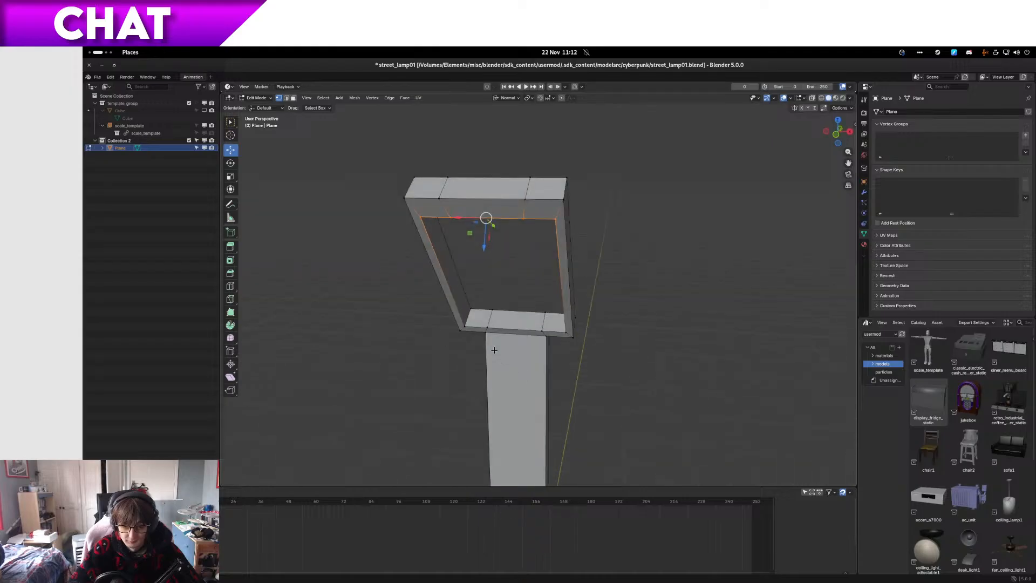
pyautogui.scroll(3, 487, 350)
# Step: Try a single vertical loop cut through the middle of the frame's lower bar and the post in orthographic view
pyautogui.hotkey('ctrl', 'r')
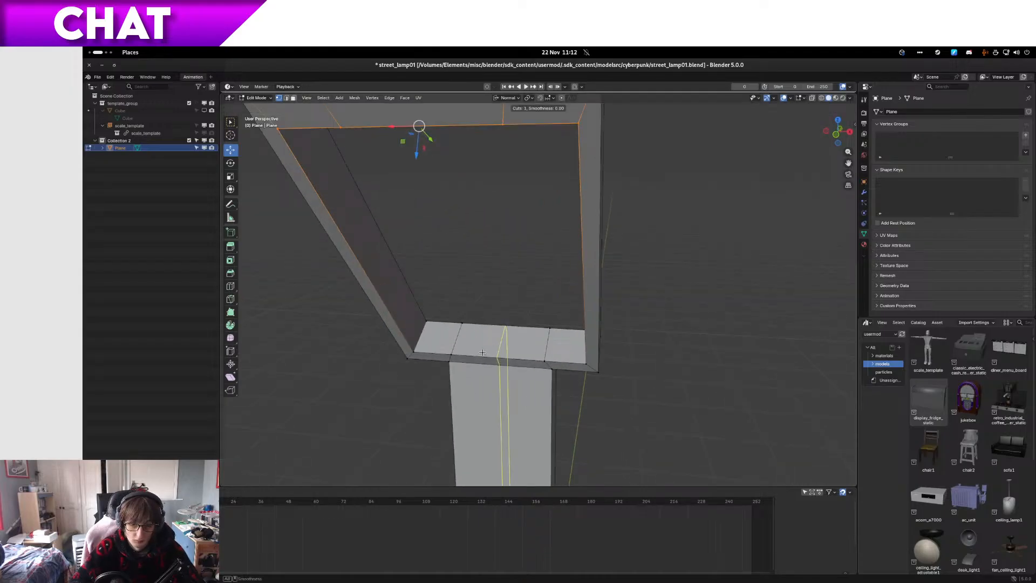
pyautogui.press('2')
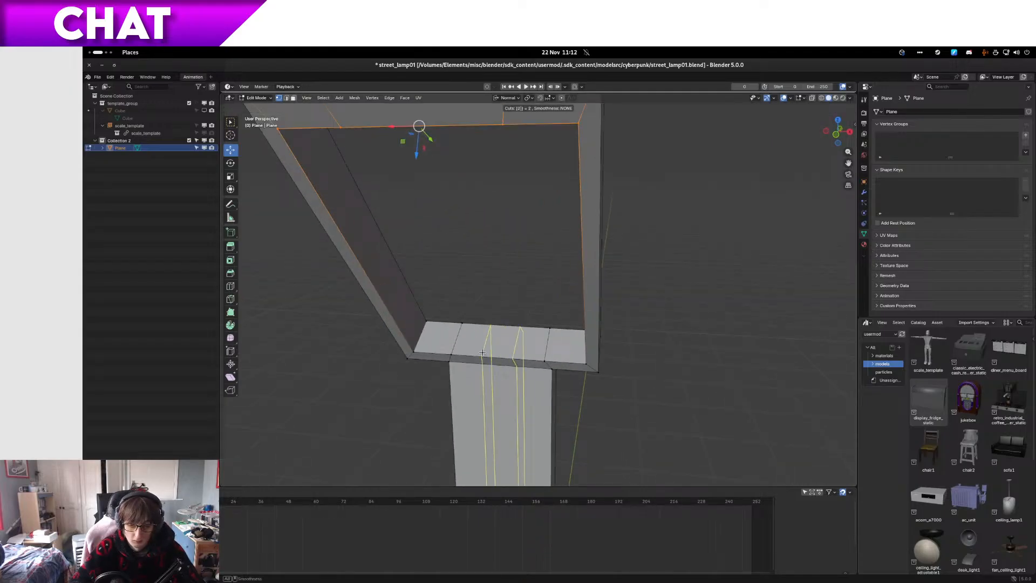
pyautogui.press('Escape')
pyautogui.press('KP_5')
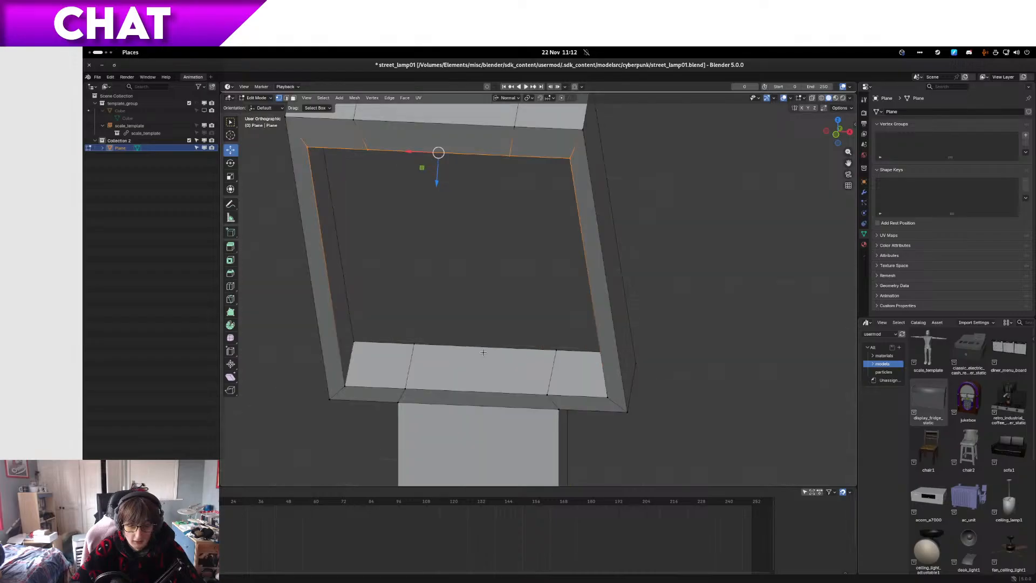
pyautogui.hotkey('ctrl', 'r')
pyautogui.click(483, 352)
pyautogui.press('s')
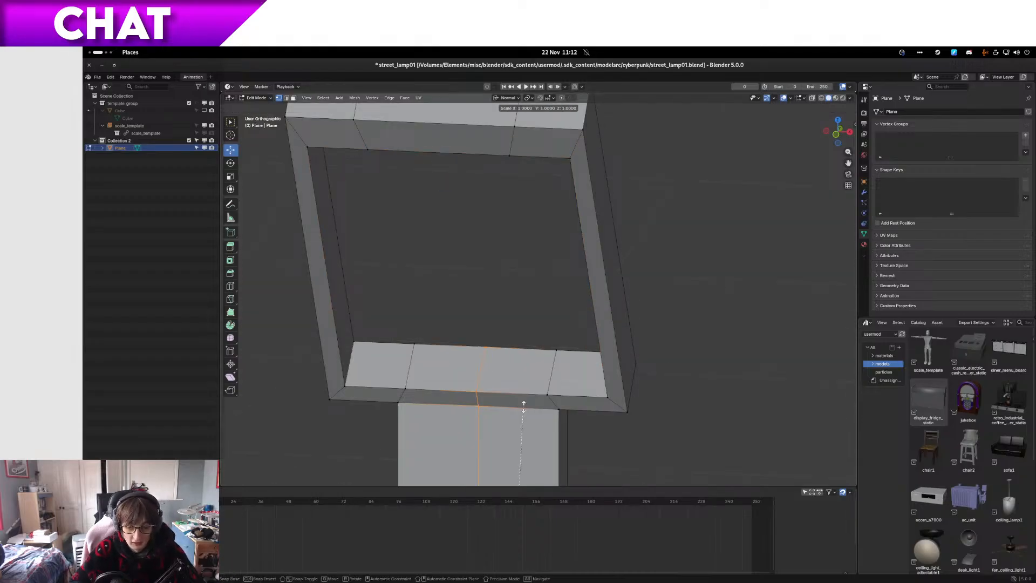
pyautogui.press('Escape')
pyautogui.hotkey('ctrl', 'r')
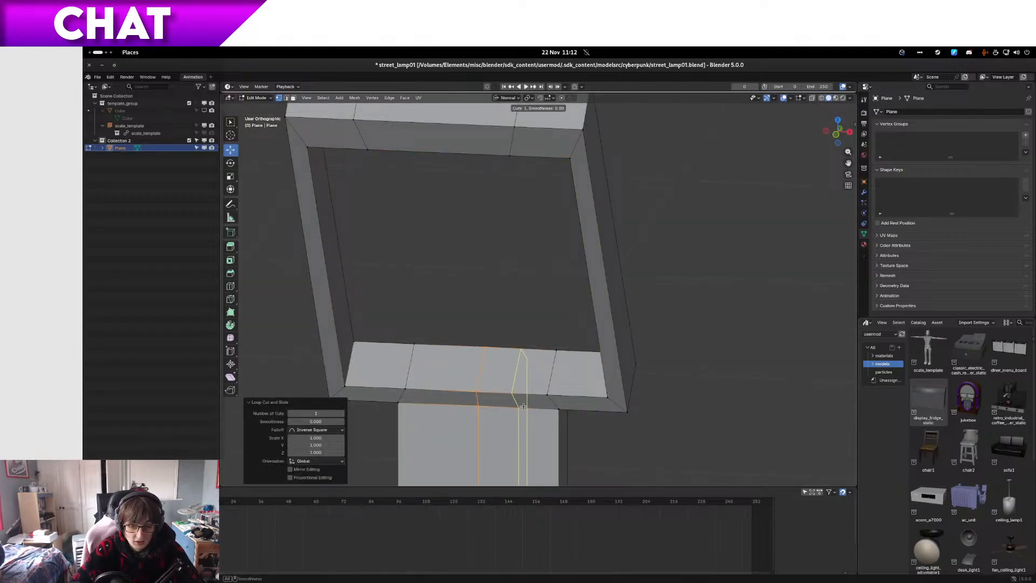
pyautogui.press('Escape')
pyautogui.hotkey('ctrl', 'z')
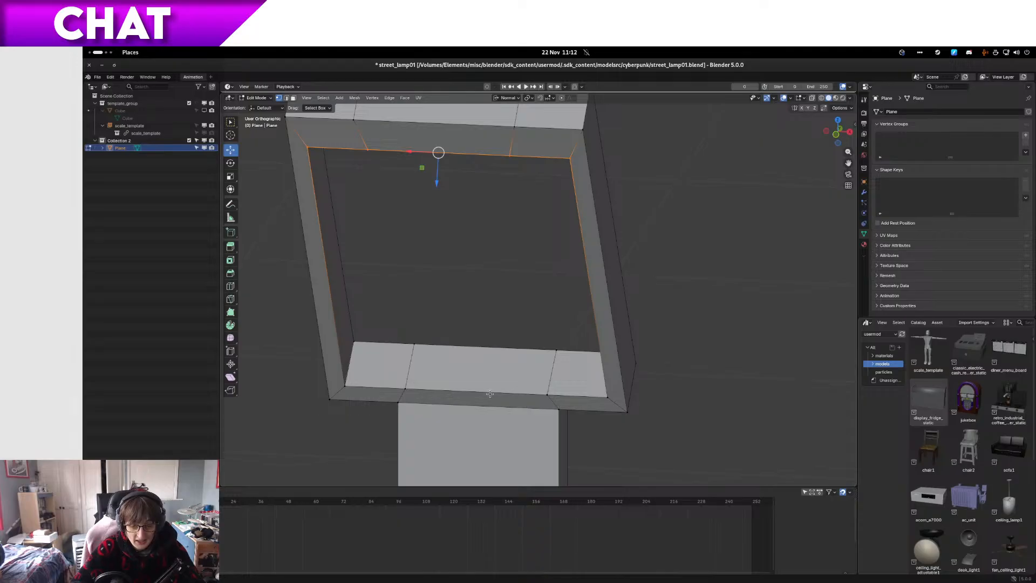
# Step: Add two vertical loop cuts through the frame's lower bar and post, spread apart by a scale of 2.7 along normal X
pyautogui.hotkey('ctrl', 'r')
pyautogui.press('2')
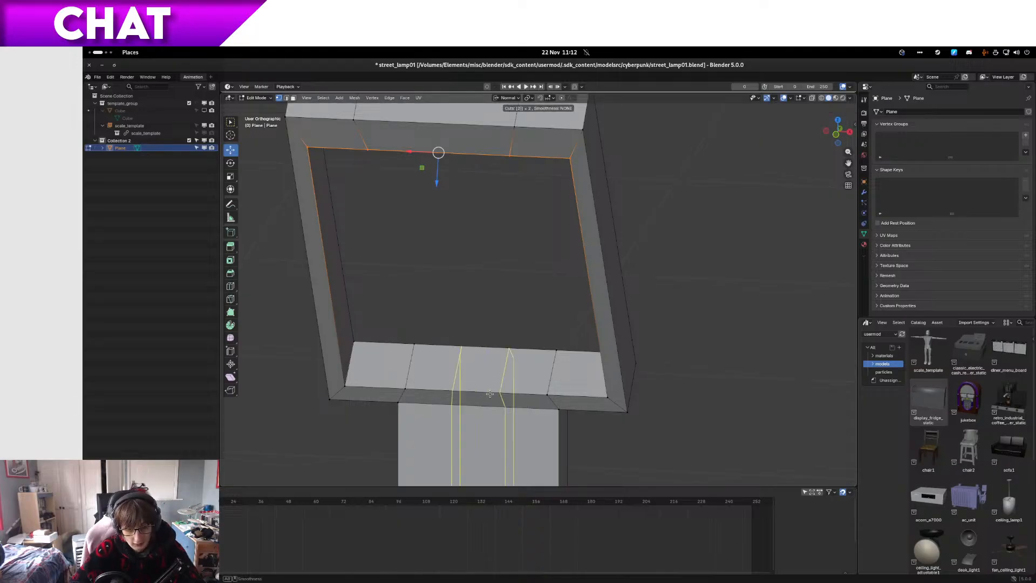
pyautogui.click(489, 394)
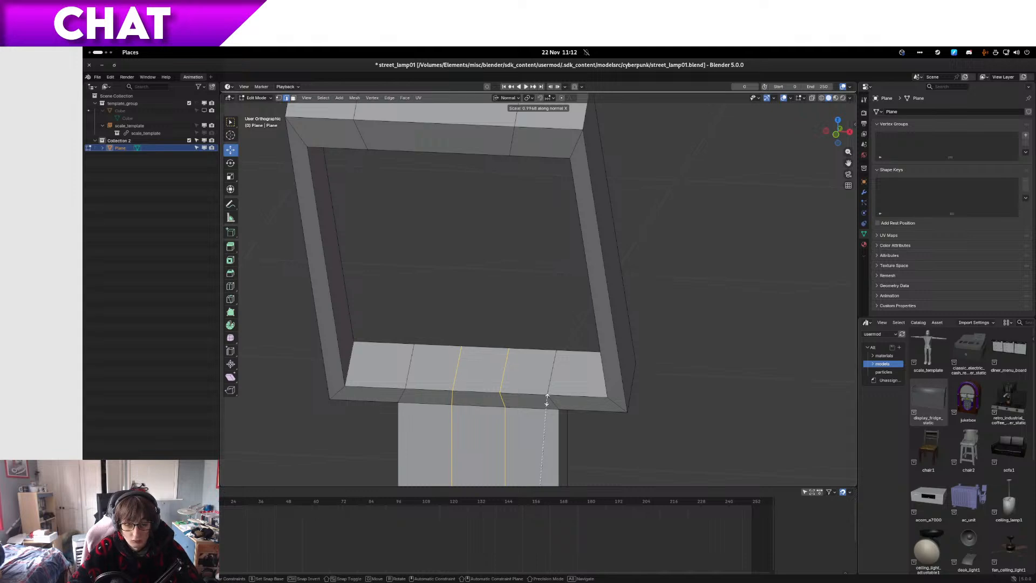
pyautogui.press('x')
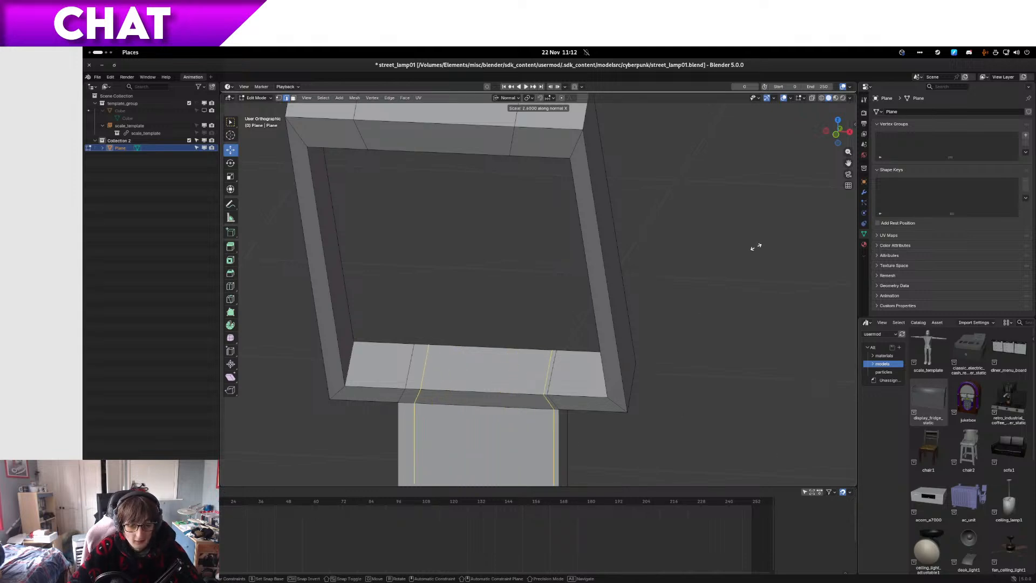
pyautogui.click(826, 254)
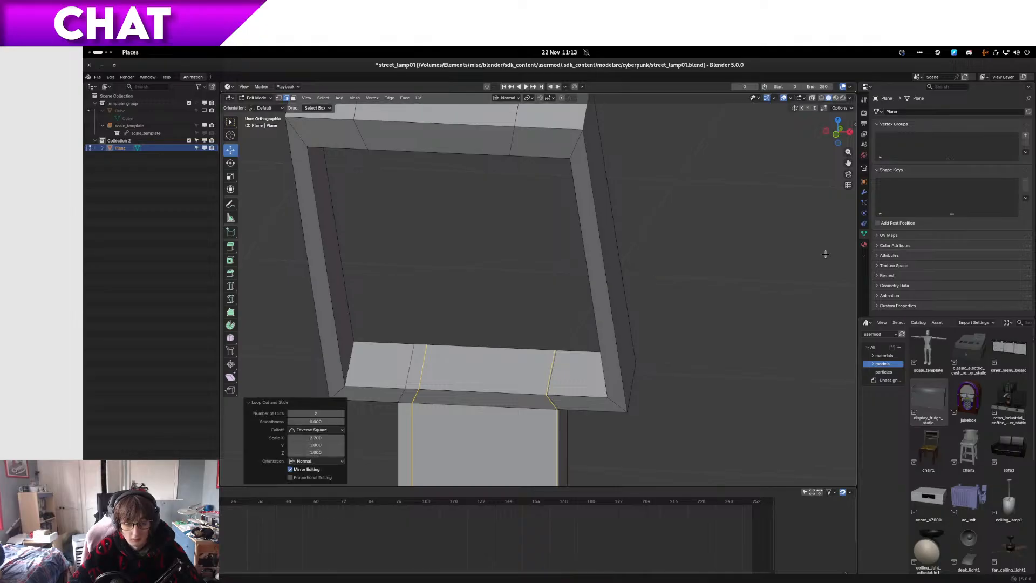
# Step: Examine how the two new loop cuts run from the frame's lower bar down the post into the base
pyautogui.scroll(-4, 509, 313)
pyautogui.scroll(1, 475, 380)
pyautogui.moveTo(475, 380); pyautogui.dragTo(509, 387, button='middle')
pyautogui.scroll(-5, 509, 387)
pyautogui.keyDown('shift'); pyautogui.moveTo(514, 441); pyautogui.dragTo(489, 189, button='middle'); pyautogui.keyUp('shift')
pyautogui.scroll(6, 486, 240)
pyautogui.keyDown('shift'); pyautogui.moveTo(486, 241); pyautogui.dragTo(502, 464, button='middle'); pyautogui.keyUp('shift')
pyautogui.moveTo(548, 361); pyautogui.dragTo(476, 372, button='middle')
# Step: Isolate the lamp in local view and undo the two spread loop cuts
pyautogui.press('KP_Divide')
pyautogui.scroll(1, 514, 379)
pyautogui.scroll(8, 516, 378)
pyautogui.press('KP_1')
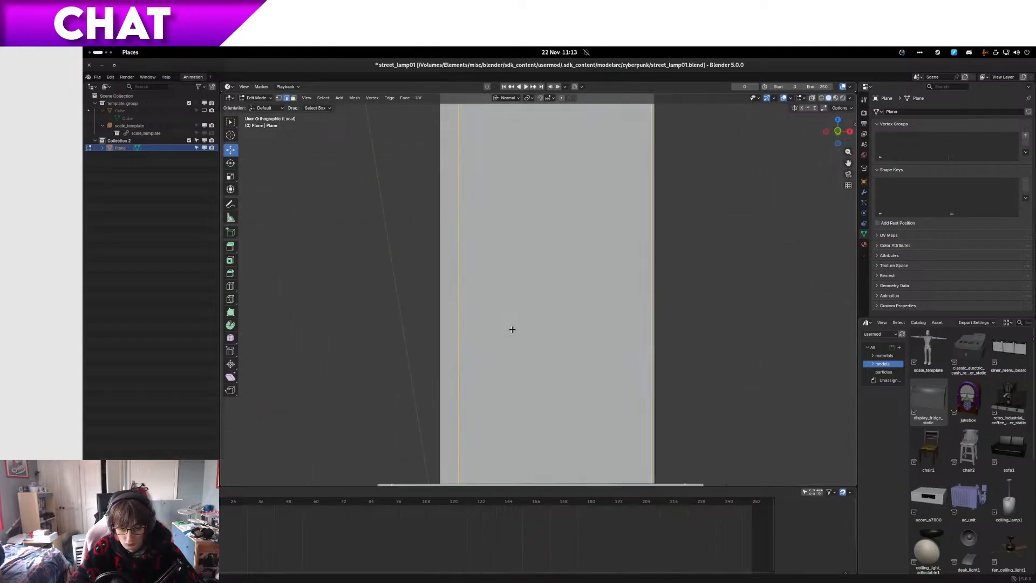
pyautogui.scroll(-8, 441, 332)
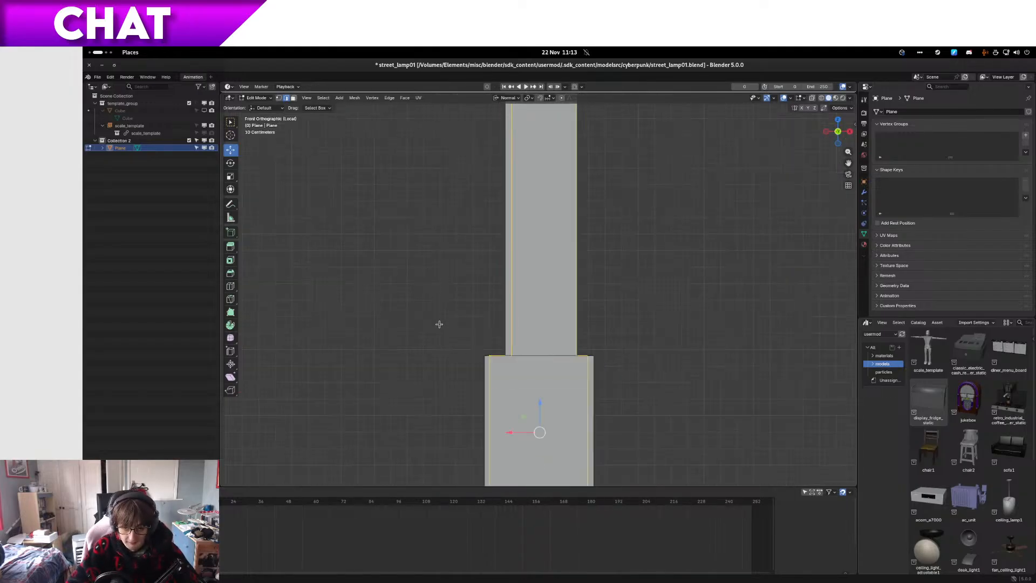
pyautogui.hotkey('ctrl', 'z')
# Step: Delete the hollow frame and the upper post beneath it, keeping only the lamp's base block
pyautogui.keyDown('shift'); pyautogui.moveTo(534, 127); pyautogui.dragTo(535, 285, button='middle'); pyautogui.keyUp('shift')
pyautogui.moveTo(469, 201); pyautogui.dragTo(651, 253)
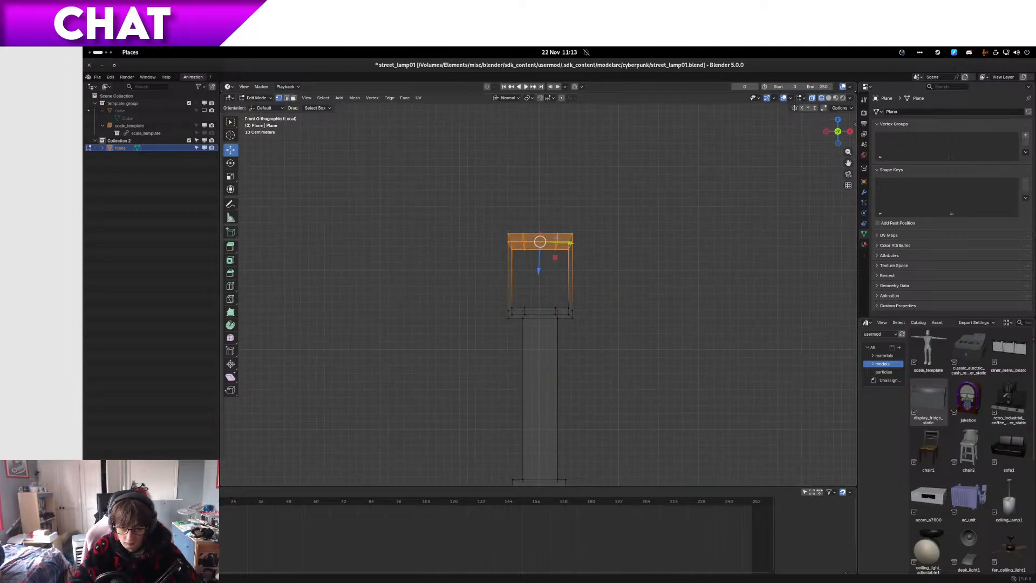
pyautogui.keyDown('ctrl'); pyautogui.scroll(1, 503, 296); pyautogui.keyUp('ctrl')
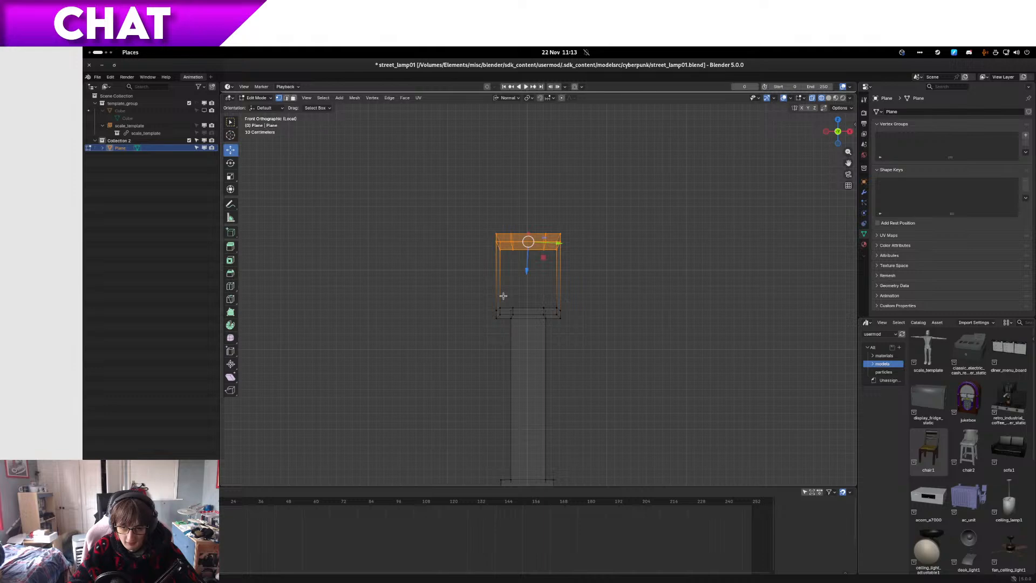
pyautogui.press('ctrl+KP_Add')
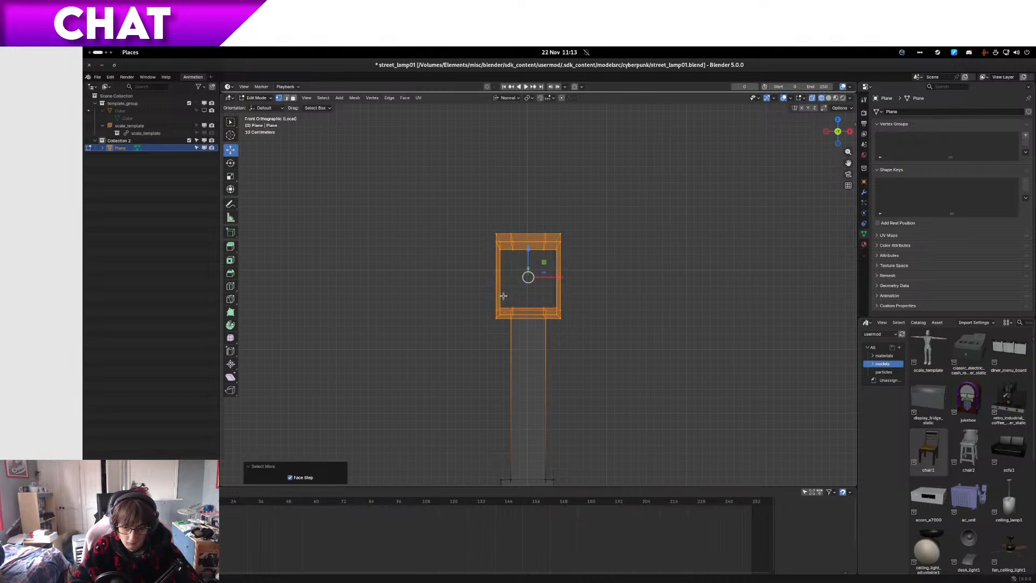
pyautogui.press('x')
pyautogui.click(499, 283)
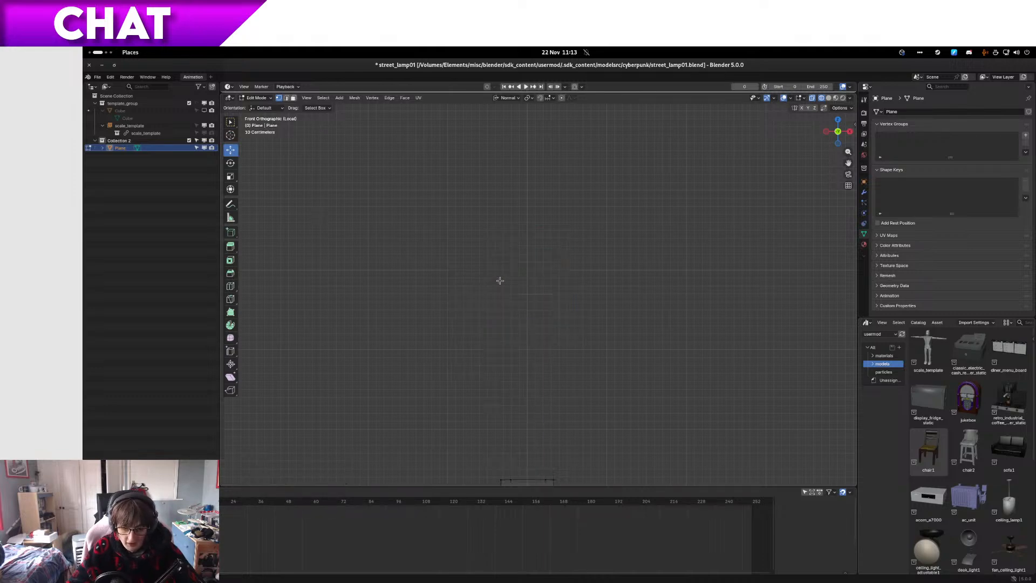
# Step: Switch to solid shading and face selection to work on the base block's open top
pyautogui.moveTo(529, 439)
pyautogui.mouseDown(button='middle')
pyautogui.moveTo(541, 457)
pyautogui.moveTo(585, 332)
pyautogui.mouseUp(button='middle')
pyautogui.press('z')
pyautogui.click(566, 463)
pyautogui.scroll(4, 593, 351)
pyautogui.scroll(3, 594, 352)
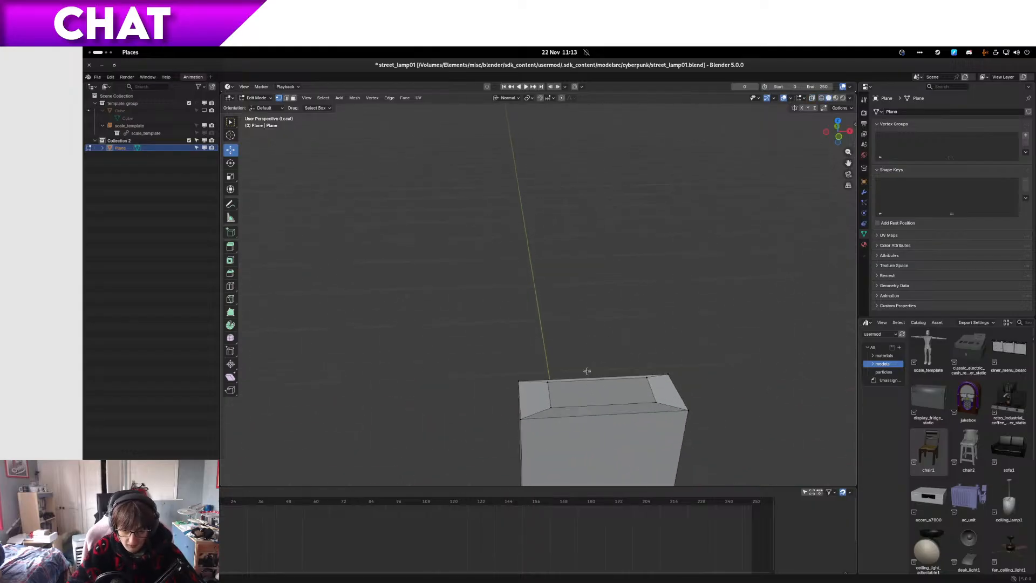
# Step: Select the faces around the base block's top opening and flatten them by scaling to 0 along the global Z axis
pyautogui.click(545, 396)
pyautogui.keyDown('shift'); pyautogui.click(599, 413); pyautogui.keyUp('shift')
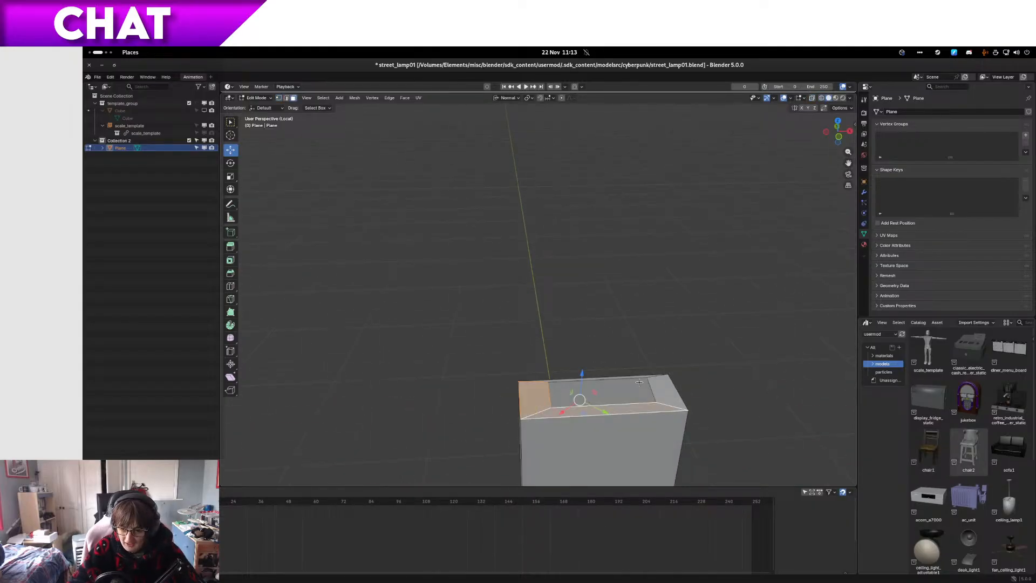
pyautogui.press('KP_3')
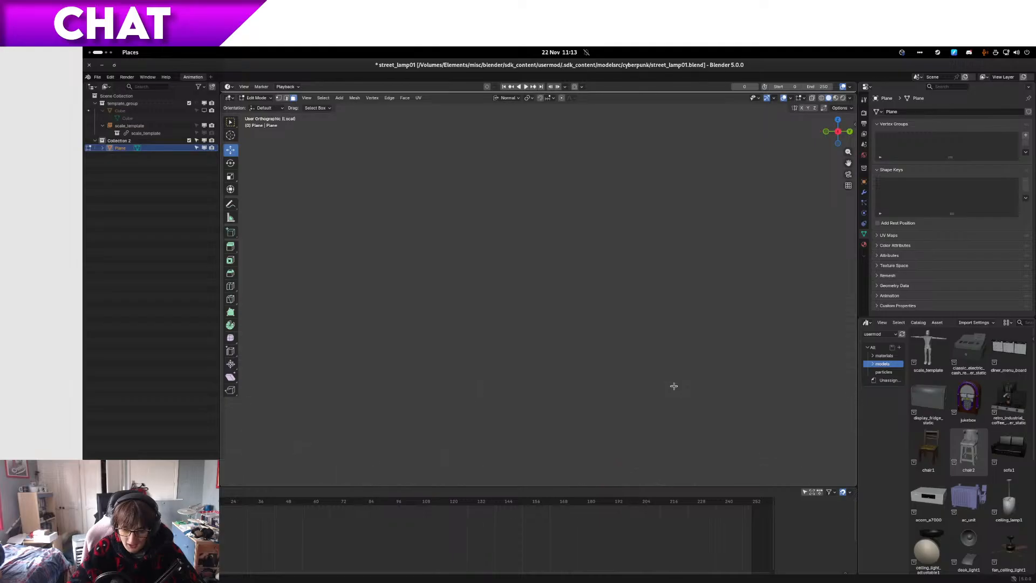
pyautogui.press('KP_Decimal')
pyautogui.scroll(7, 674, 386)
pyautogui.moveTo(578, 349); pyautogui.dragTo(561, 363, button='middle')
pyautogui.scroll(-8, 539, 348)
pyautogui.scroll(4, 599, 351)
pyautogui.keyDown('shift'); pyautogui.click(620, 349); pyautogui.keyUp('shift')
pyautogui.press('KP_1')
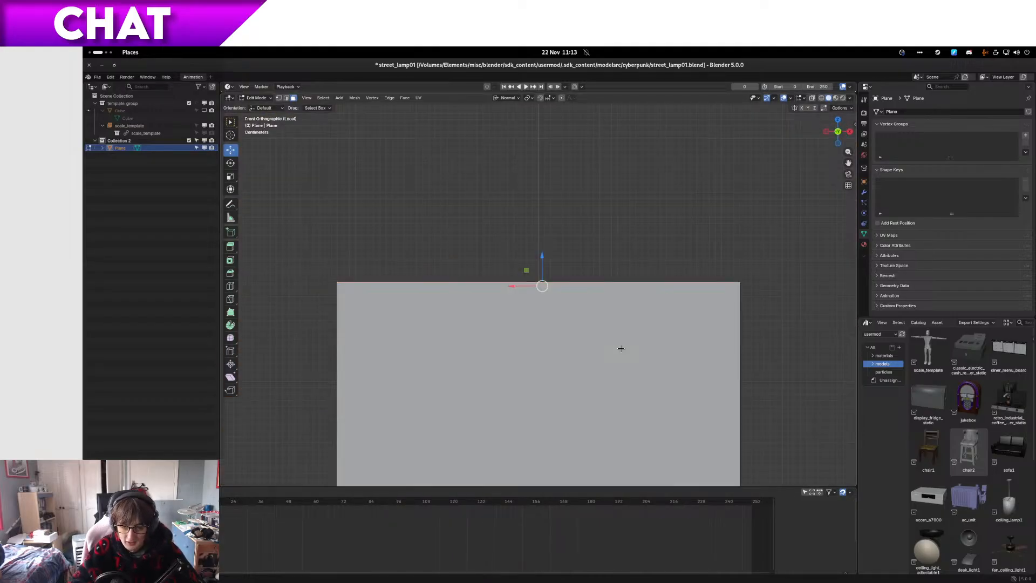
pyautogui.press('KP_3')
pyautogui.press('z')
pyautogui.click(507, 305)
pyautogui.scroll(3, 562, 303)
pyautogui.press('s')
pyautogui.press('z')
pyautogui.press('z')
pyautogui.write('0')
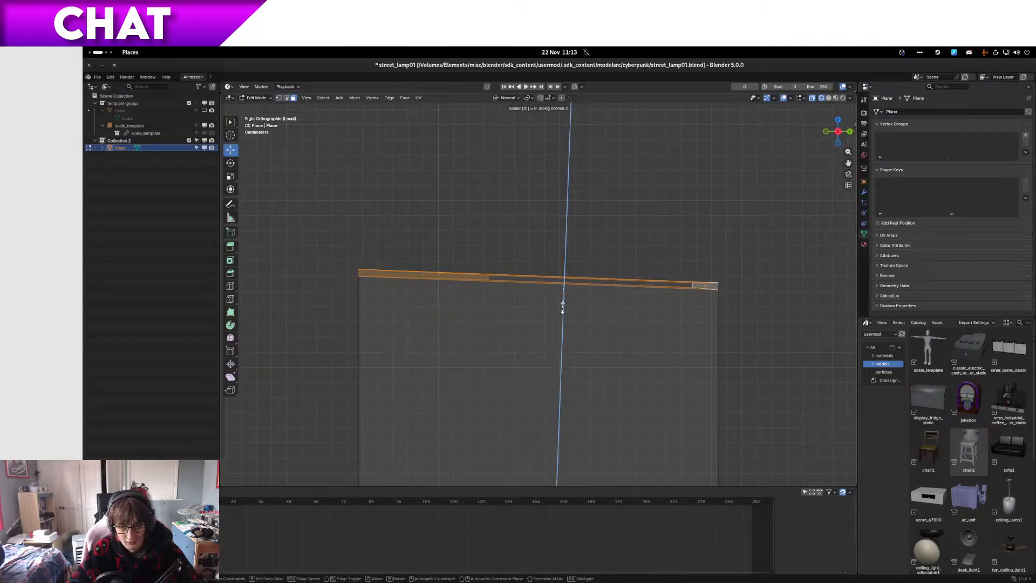
pyautogui.press('Return')
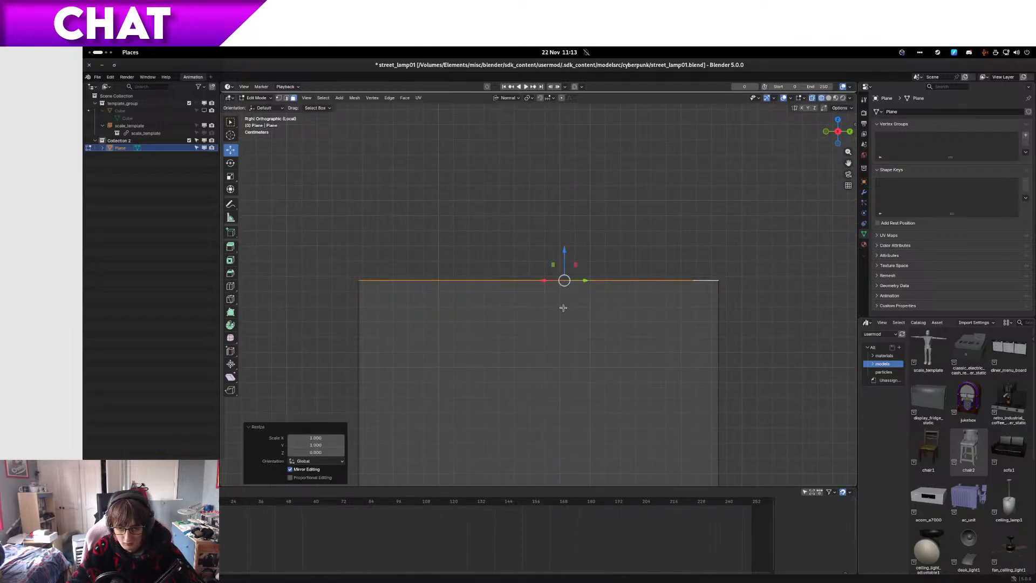
# Step: Select the vertices of the top opening's inner rim and extrude them about 2.1 m straight up as a new post
pyautogui.moveTo(563, 308); pyautogui.dragTo(600, 339, button='middle')
pyautogui.press('1')
pyautogui.click(595, 336)
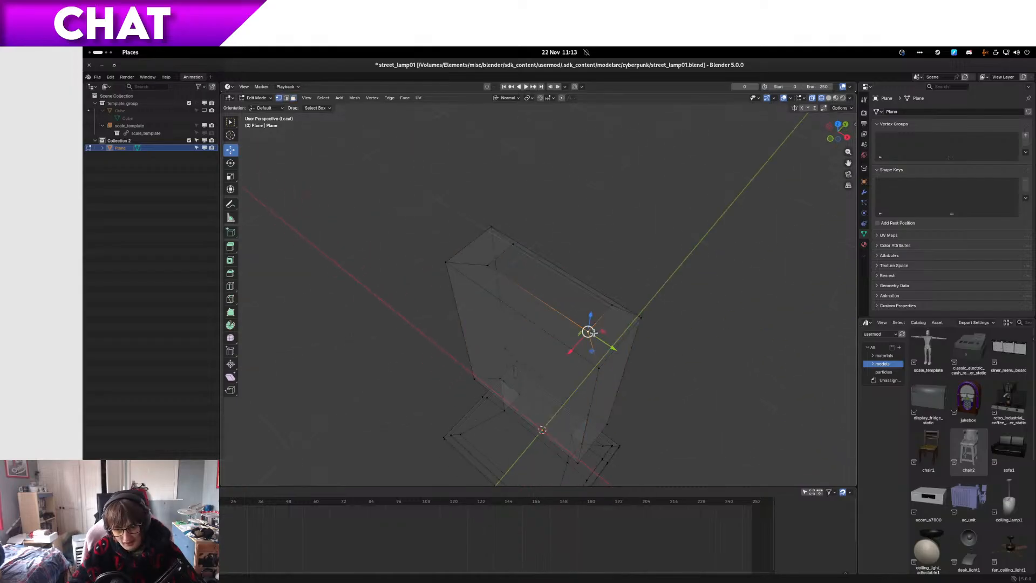
pyautogui.keyDown('shift'); pyautogui.click(613, 306); pyautogui.keyUp('shift')
pyautogui.keyDown('ctrl'); pyautogui.click(503, 247); pyautogui.keyUp('ctrl')
pyautogui.keyDown('ctrl'); pyautogui.click(484, 259); pyautogui.keyUp('ctrl')
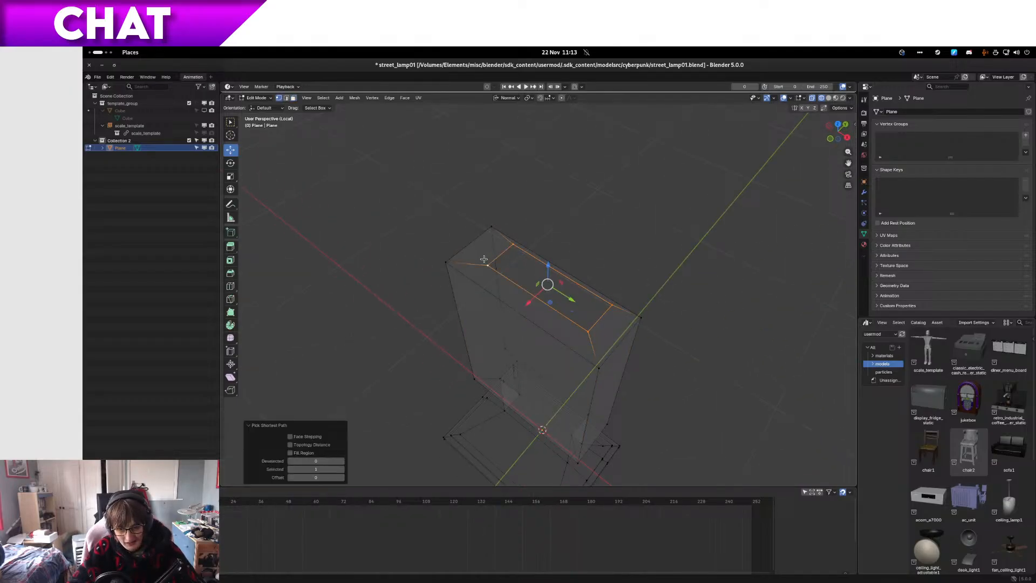
pyautogui.press('KP_1')
pyautogui.scroll(-6, 484, 259)
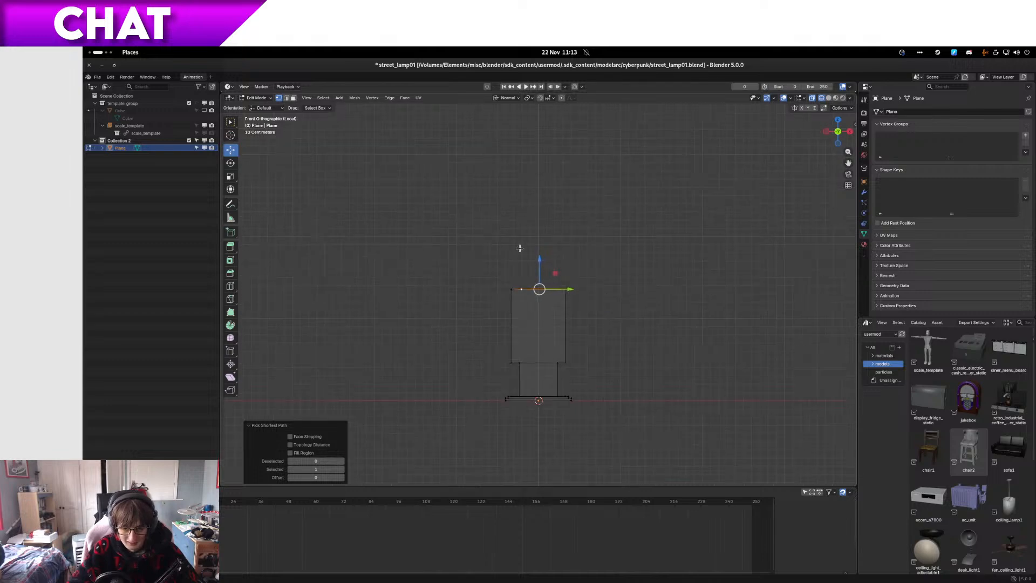
pyautogui.press('e')
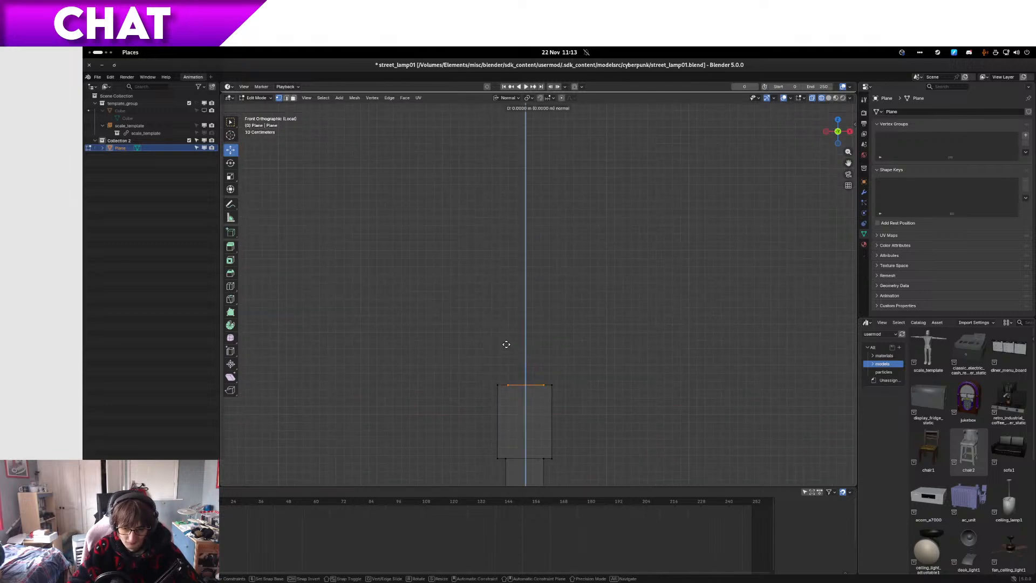
pyautogui.click(494, 175)
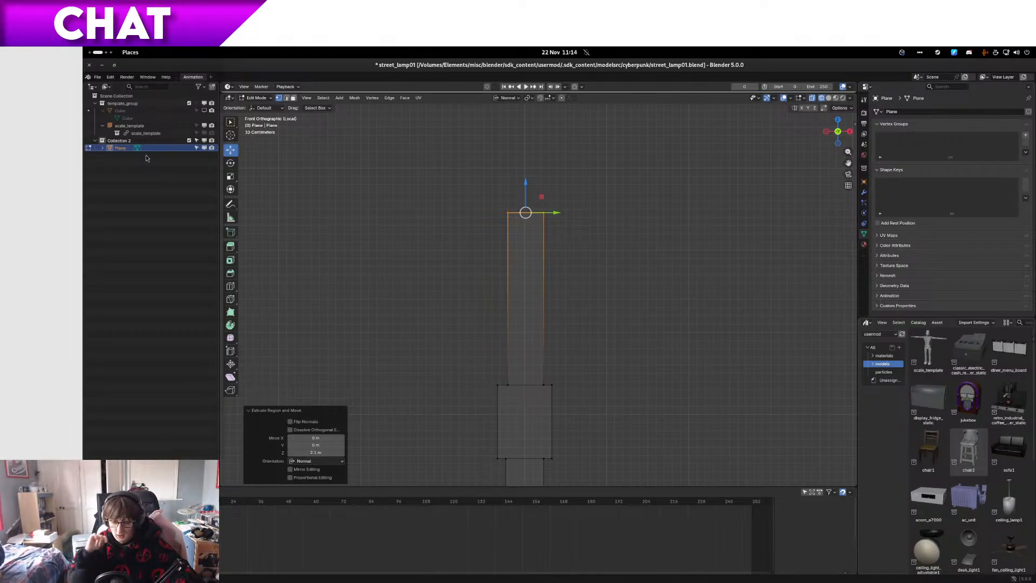
pyautogui.scroll(-5, 669, 310)
pyautogui.scroll(6, 684, 302)
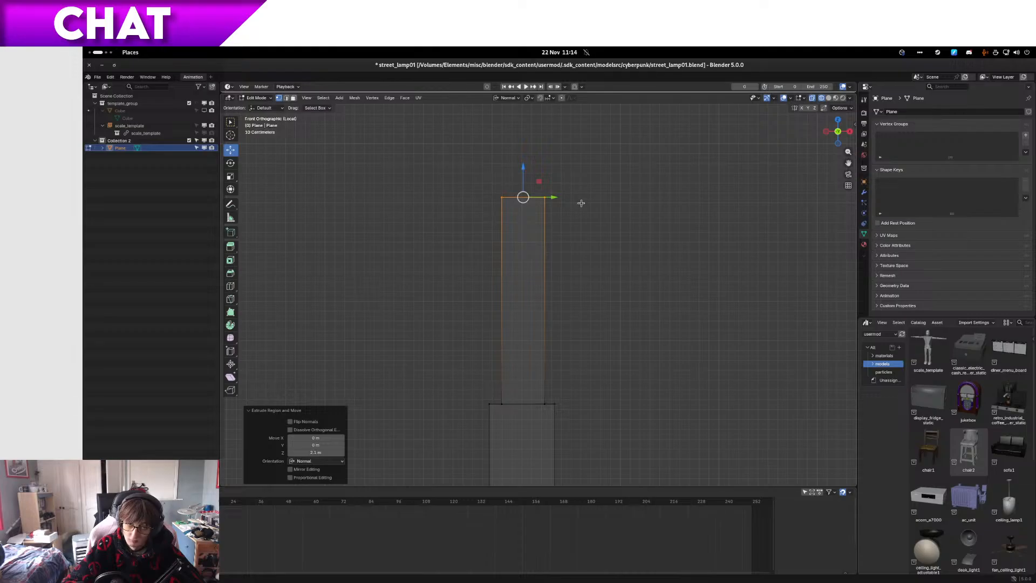
pyautogui.press('KP_3')
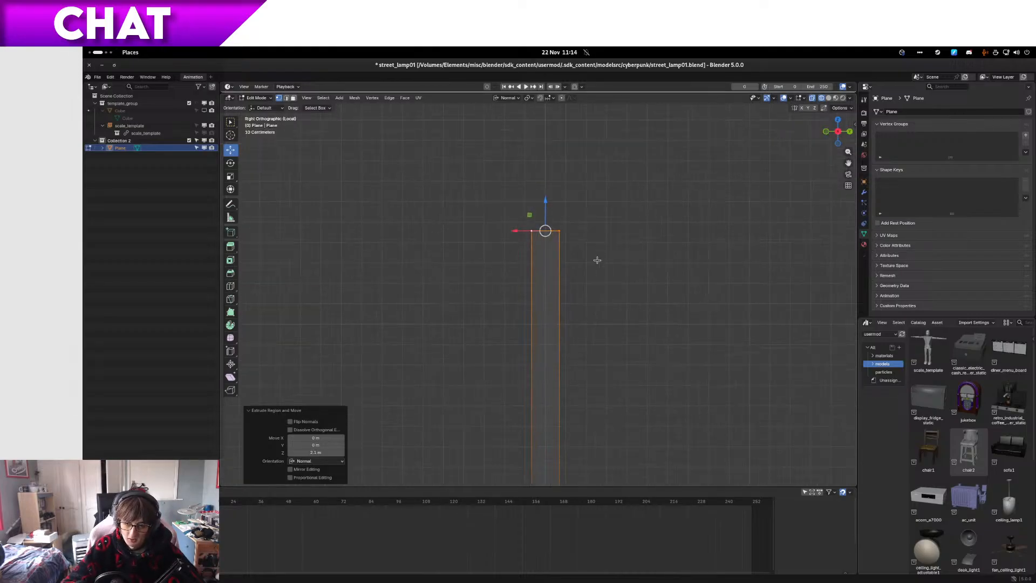
# Step: Show the reference Cube in the template collection, leave local view, and display the post in wireframe against the reference objects
pyautogui.press('z')
pyautogui.click(604, 293)
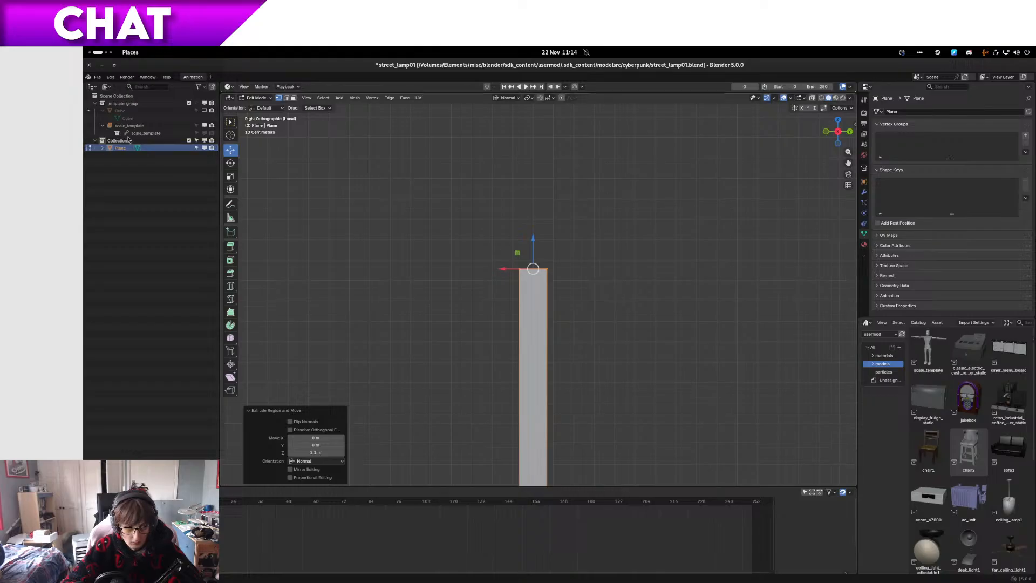
pyautogui.click(204, 110)
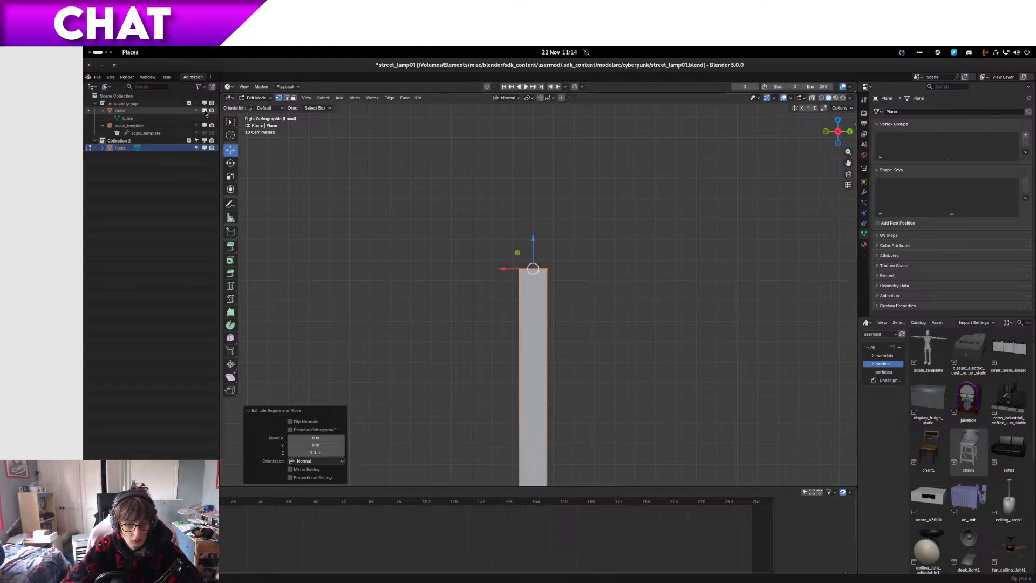
pyautogui.press('/')
pyautogui.press('z')
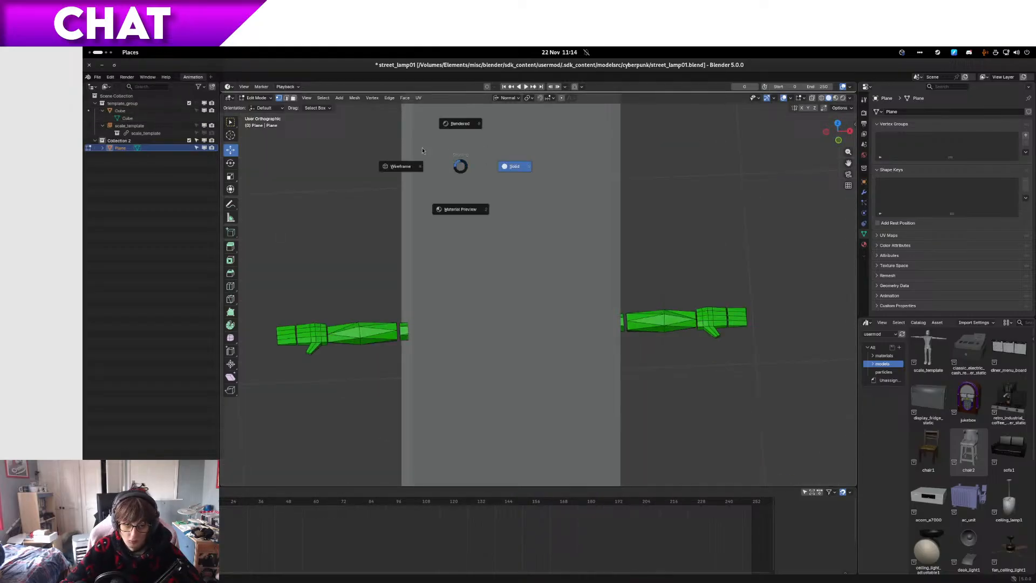
pyautogui.click(403, 164)
pyautogui.keyDown('shift'); pyautogui.moveTo(403, 149); pyautogui.dragTo(638, 359, button='middle'); pyautogui.keyUp('shift')
pyautogui.scroll(-6, 578, 210)
pyautogui.keyDown('shift'); pyautogui.moveTo(578, 210); pyautogui.dragTo(409, 372, button='middle'); pyautogui.keyUp('shift')
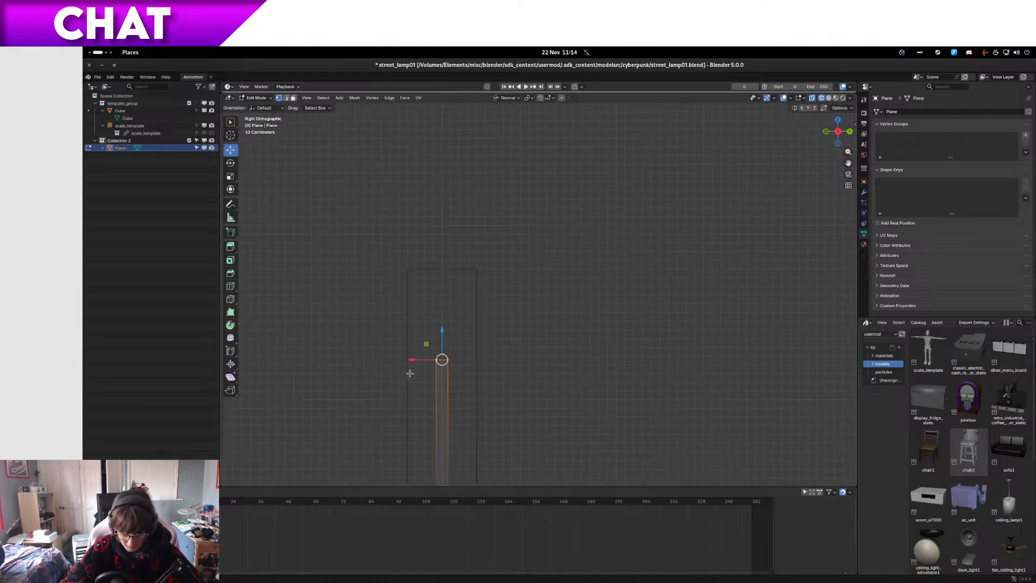
pyautogui.press('e')
pyautogui.press('z')
pyautogui.click(476, 322)
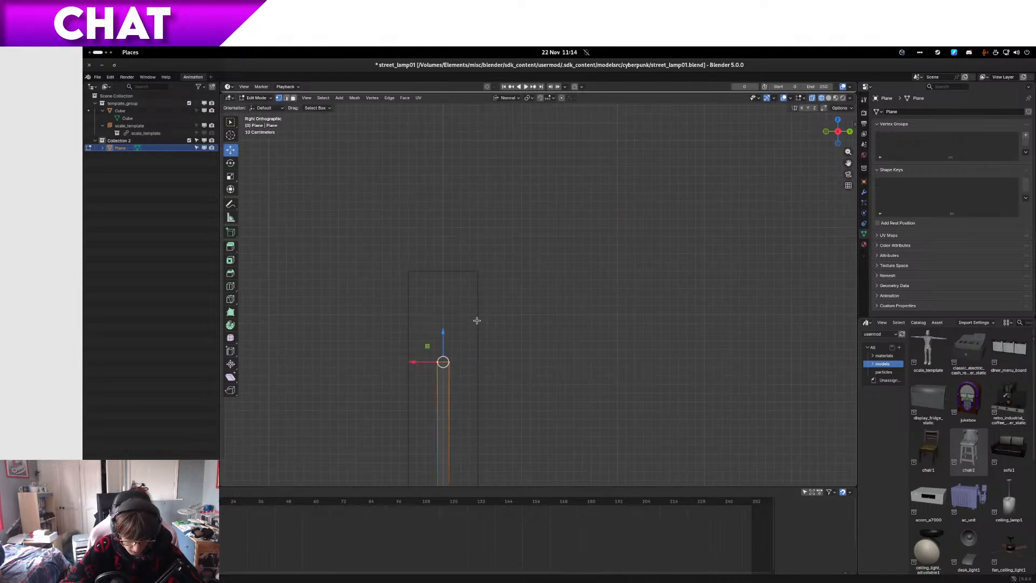
# Step: Select the front vertices of the post's top, set the transform orientation to Global, and lower them to slope the top
pyautogui.scroll(2, 466, 361)
pyautogui.keyDown('shift'); pyautogui.moveTo(447, 388); pyautogui.dragTo(569, 294, button='middle'); pyautogui.keyUp('shift')
pyautogui.scroll(4, 561, 293)
pyautogui.moveTo(488, 292); pyautogui.dragTo(497, 350)
pyautogui.hotkey('ctrl', 'z')
pyautogui.moveTo(462, 264); pyautogui.dragTo(500, 369)
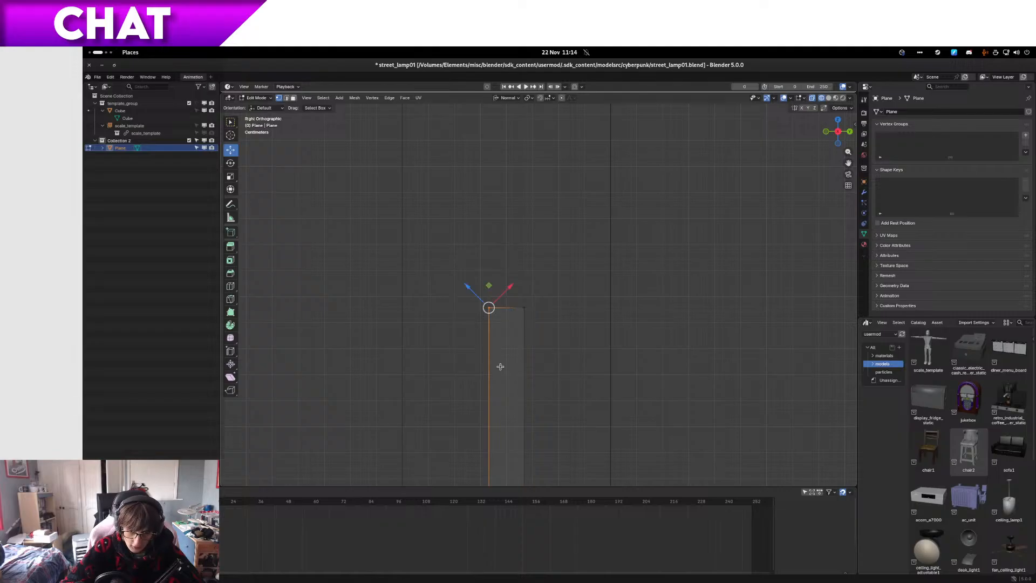
pyautogui.click(513, 99)
pyautogui.click(510, 120)
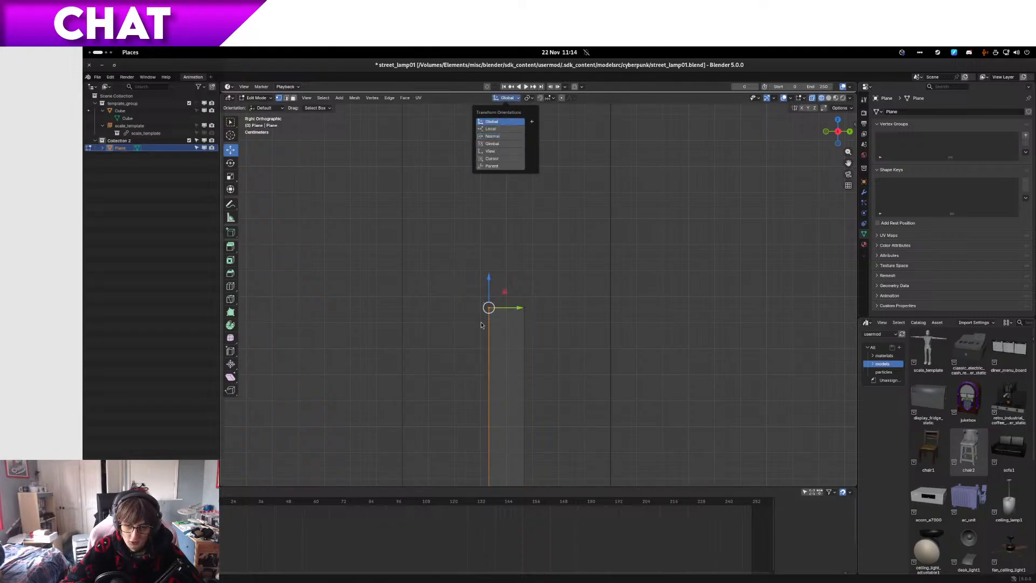
pyautogui.click(490, 277)
pyautogui.moveTo(491, 288); pyautogui.dragTo(489, 303)
# Step: Select the post's sloped top and extrude it along its normal into a forward-leaning arm segment
pyautogui.moveTo(411, 270); pyautogui.dragTo(588, 372)
pyautogui.scroll(-5, 585, 365)
pyautogui.press('e')
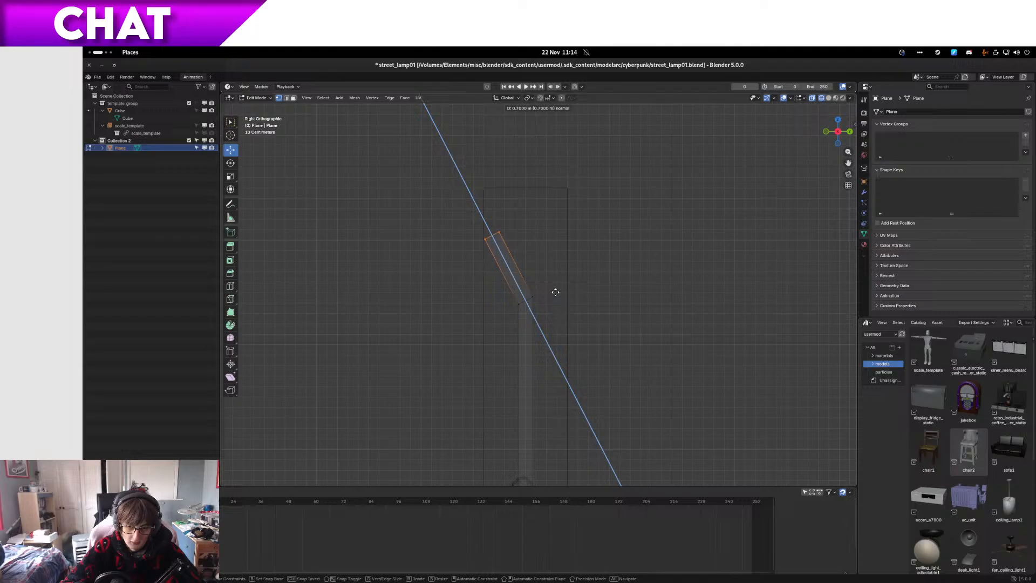
pyautogui.click(567, 305)
# Step: Select the front vertices of the arm segment's end, compare the transform orientations, and choose Normal
pyautogui.moveTo(470, 241); pyautogui.dragTo(512, 294)
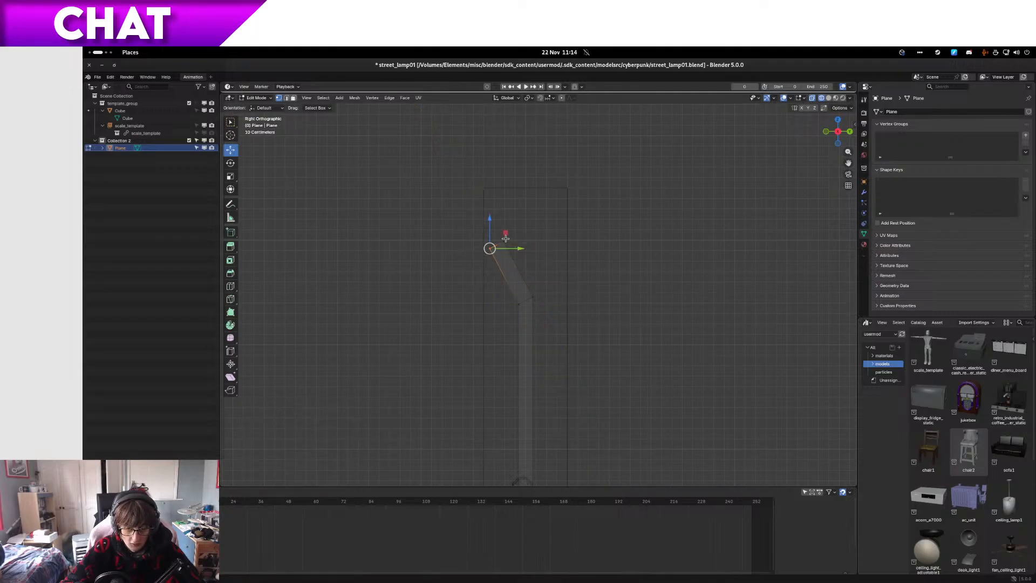
pyautogui.click(512, 98)
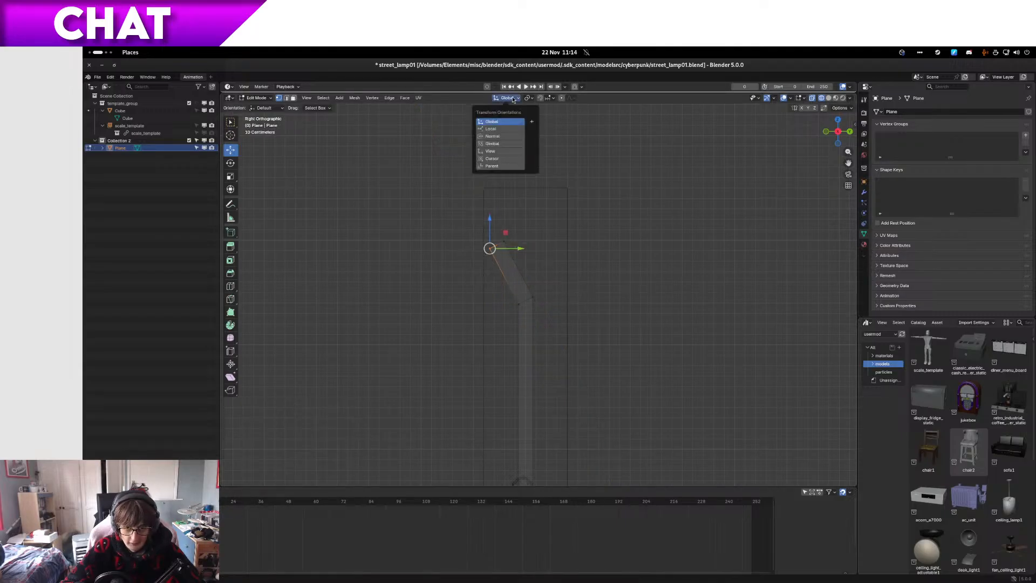
pyautogui.click(509, 136)
pyautogui.click(507, 100)
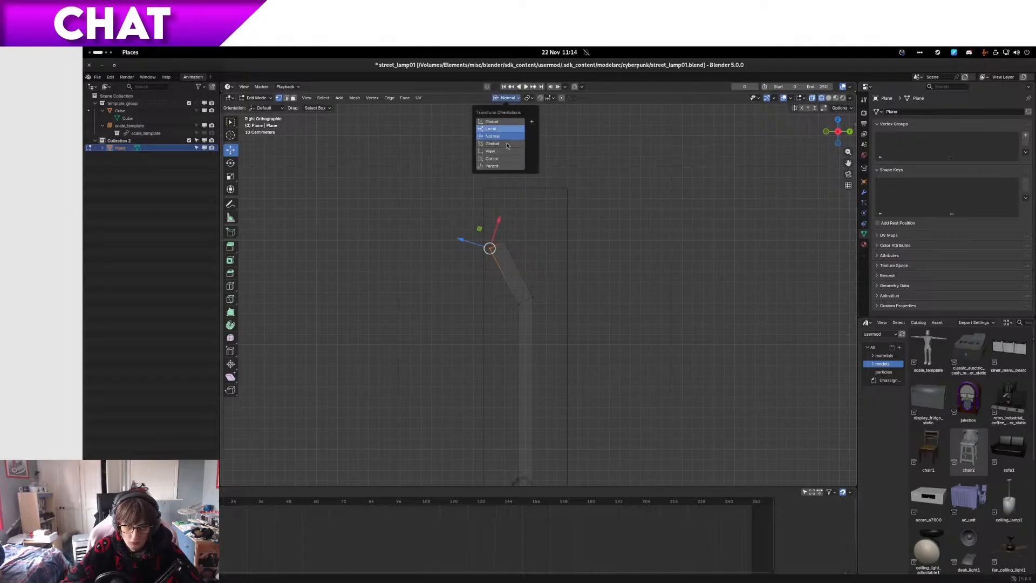
pyautogui.click(506, 143)
pyautogui.click(508, 98)
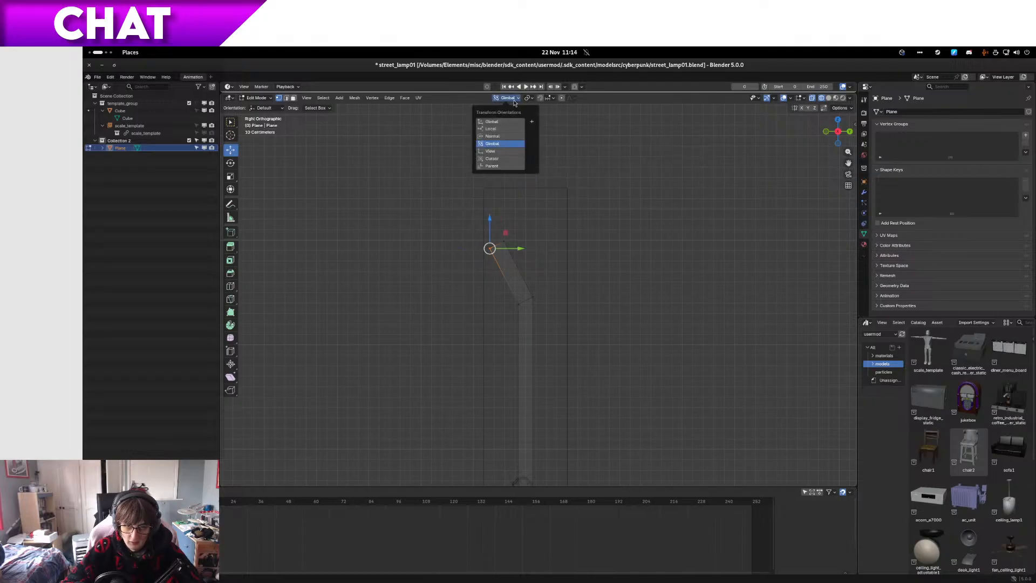
pyautogui.click(511, 129)
pyautogui.click(508, 98)
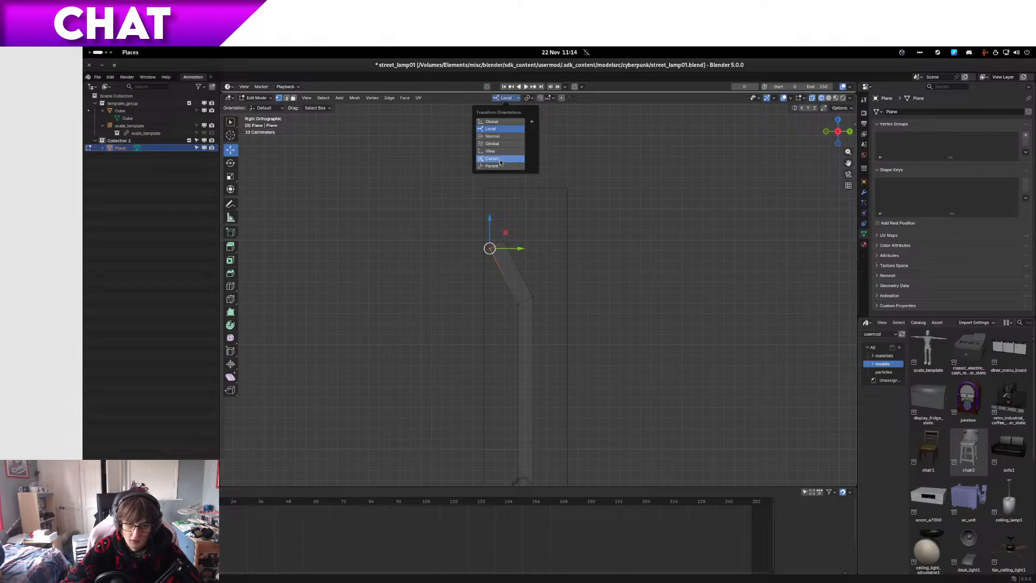
pyautogui.click(500, 152)
pyautogui.click(508, 98)
pyautogui.click(507, 129)
pyautogui.click(507, 100)
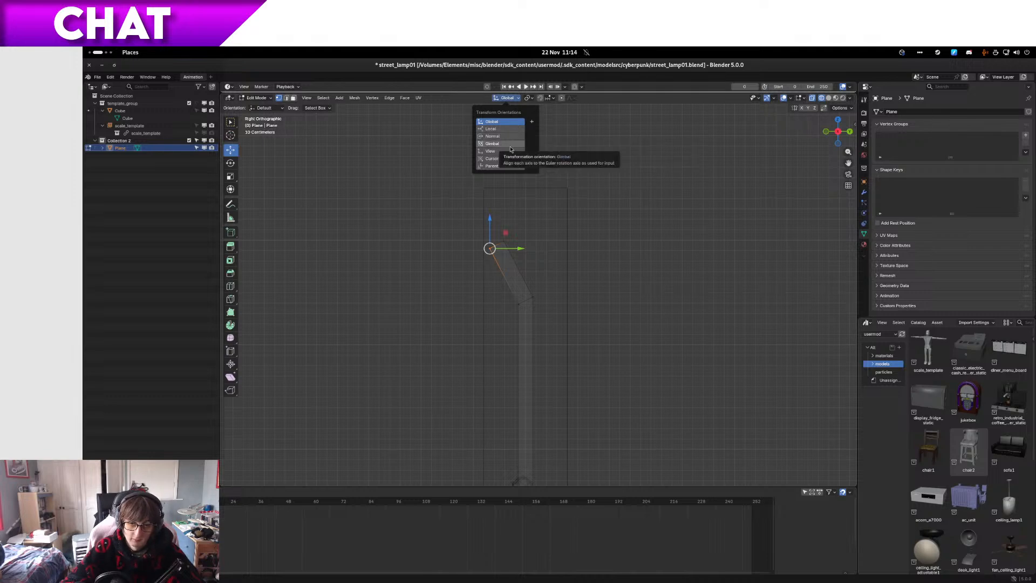
pyautogui.click(492, 136)
# Step: Move the front vertices of the arm's end by 0.03 m in Y and -0.04 m in Z to steepen the end face
pyautogui.scroll(8, 453, 225)
pyautogui.keyDown('shift'); pyautogui.moveTo(403, 208); pyautogui.dragTo(543, 402, button='middle'); pyautogui.keyUp('shift')
pyautogui.scroll(4, 474, 314)
pyautogui.moveTo(370, 317); pyautogui.dragTo(370, 316)
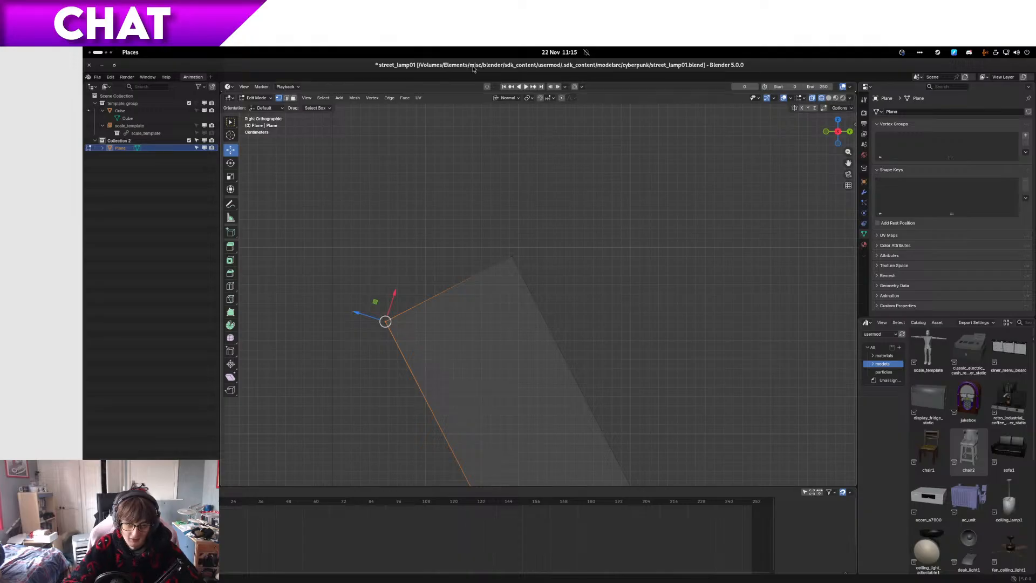
pyautogui.scroll(-6, 485, 186)
pyautogui.scroll(5, 484, 190)
pyautogui.moveTo(382, 309); pyautogui.dragTo(412, 339)
pyautogui.scroll(-3, 416, 338)
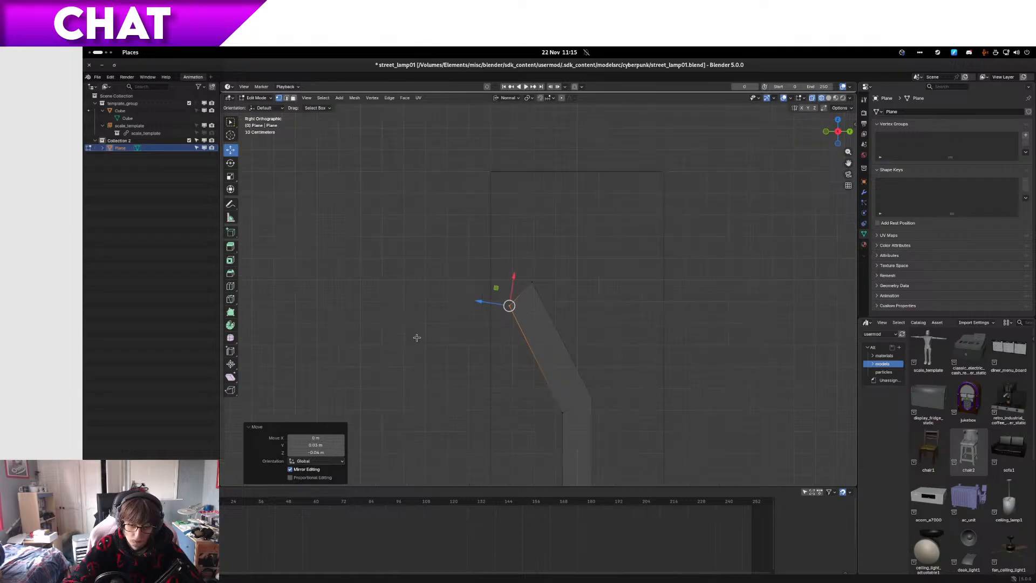
# Step: Shift the same end vertices another 0.02 m in Y and lower them about 0.03 m along global Z
pyautogui.press('g')
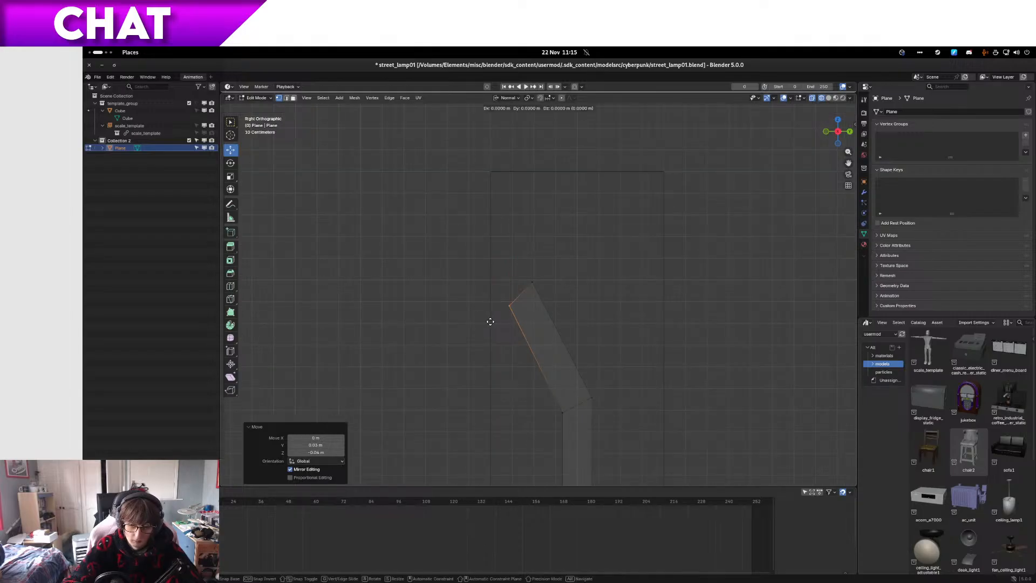
pyautogui.scroll(7, 510, 318)
pyautogui.click(528, 325)
pyautogui.scroll(-7, 527, 327)
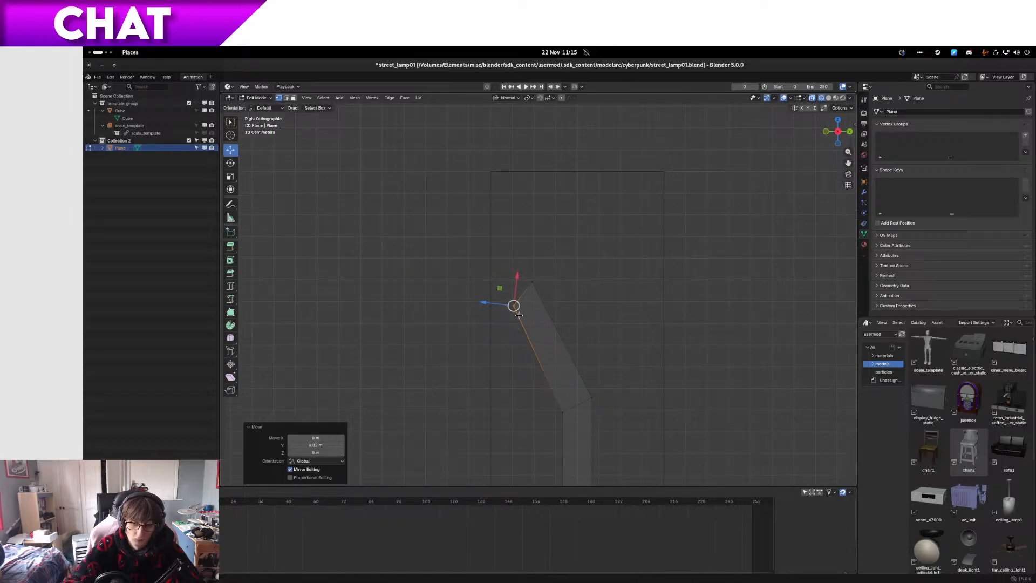
pyautogui.scroll(6, 511, 326)
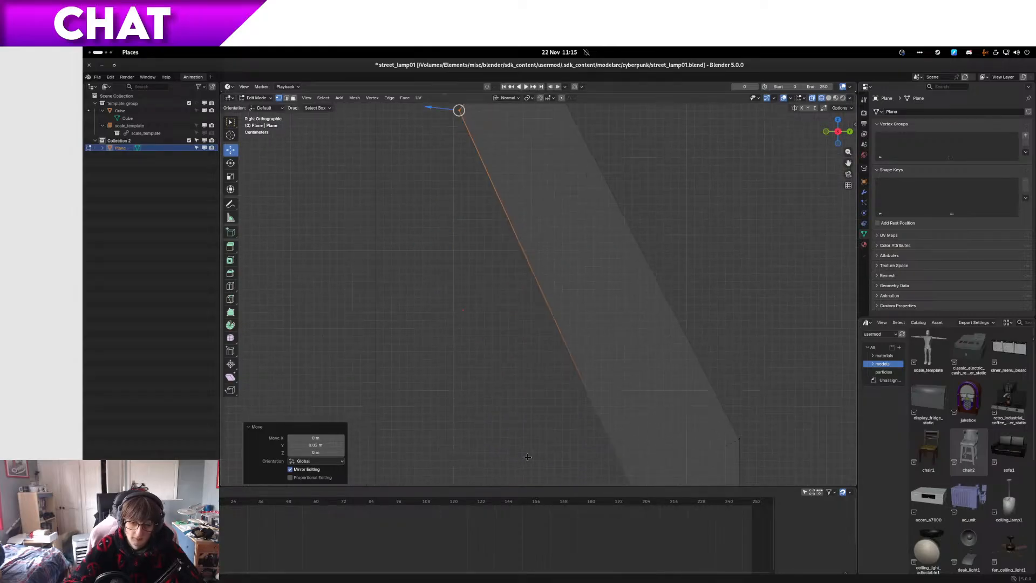
pyautogui.scroll(-4, 450, 367)
pyautogui.press('g')
pyautogui.press('z')
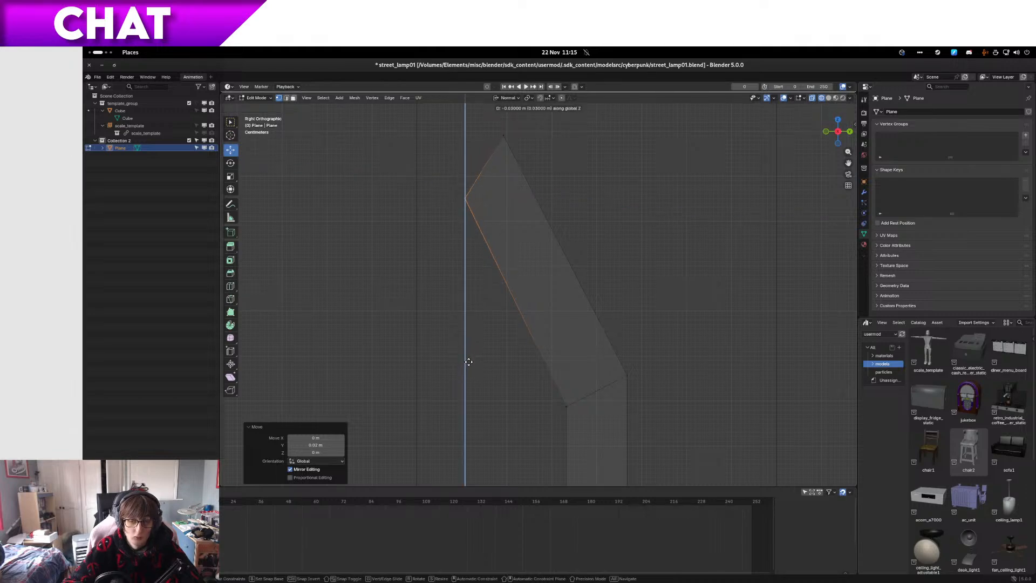
pyautogui.click(468, 361)
# Step: Select the arm's angled end and extrude it along its normal as a second, flatter arm segment
pyautogui.moveTo(431, 298); pyautogui.dragTo(526, 76)
pyautogui.scroll(-5, 544, 194)
pyautogui.press('e')
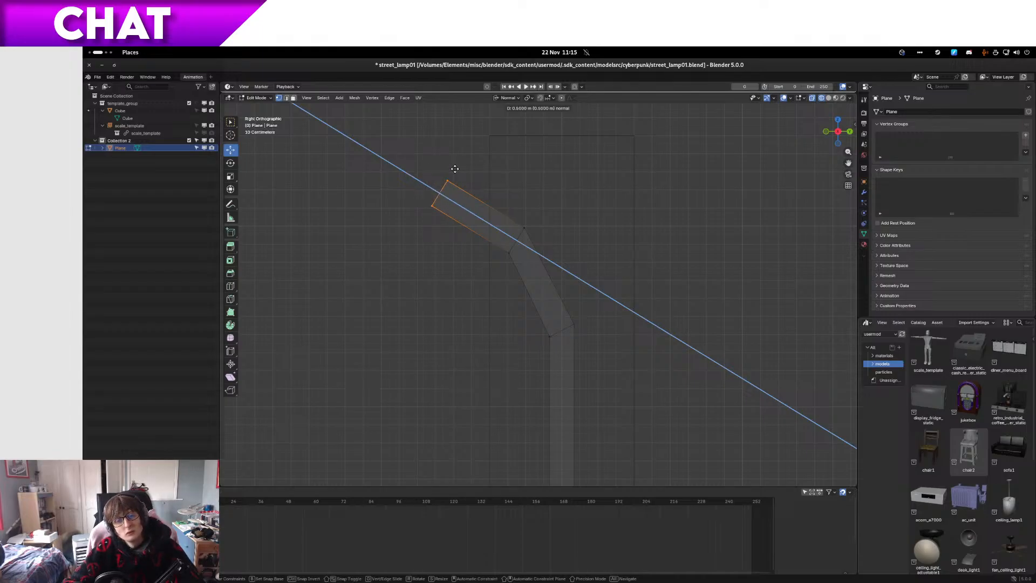
pyautogui.click(452, 168)
# Step: Select both arm segments and the post's top, set the orientation to Global, and raise them 0.39 m along Z
pyautogui.moveTo(339, 134); pyautogui.dragTo(630, 361)
pyautogui.click(508, 98)
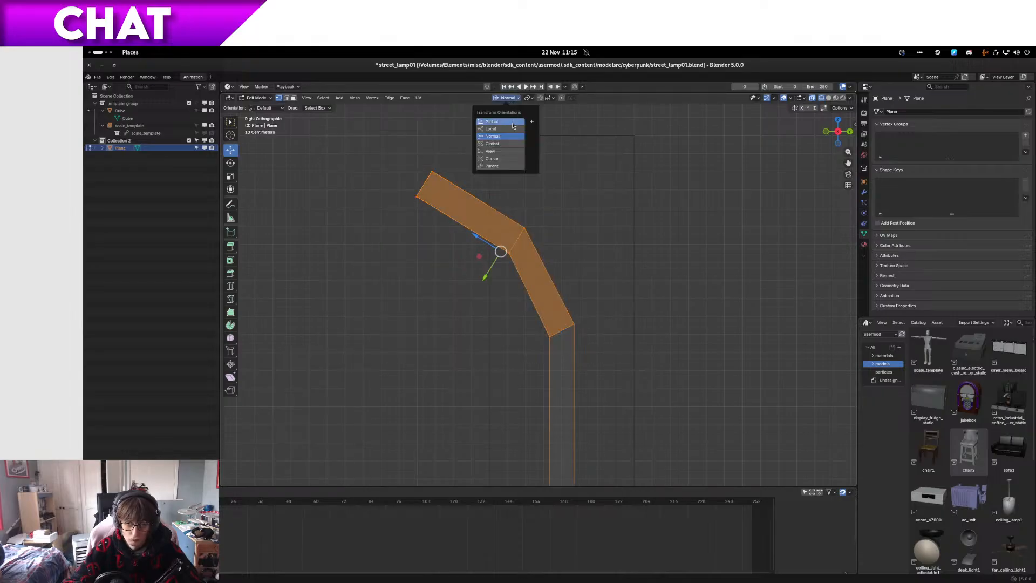
pyautogui.click(500, 115)
pyautogui.press('g')
pyautogui.press('z')
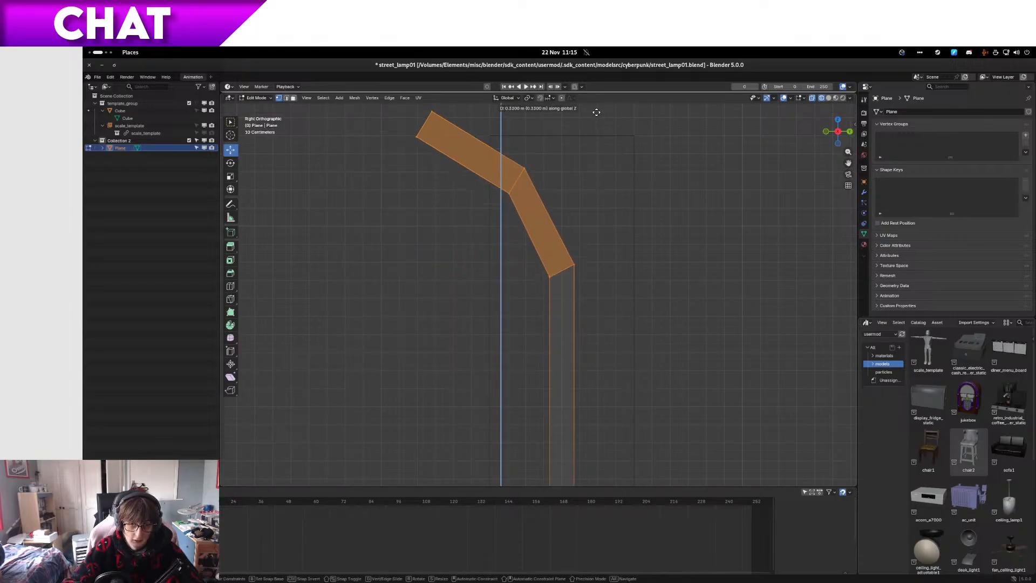
pyautogui.click(596, 388)
# Step: Examine the post from the front in solid and wireframe shading against the reference block and the human scale figure
pyautogui.press('z')
pyautogui.click(652, 387)
pyautogui.moveTo(650, 382)
pyautogui.mouseDown(button='middle')
pyautogui.moveTo(660, 372)
pyautogui.moveTo(698, 379)
pyautogui.moveTo(691, 402)
pyautogui.mouseUp(button='middle')
pyautogui.press('KP_1')
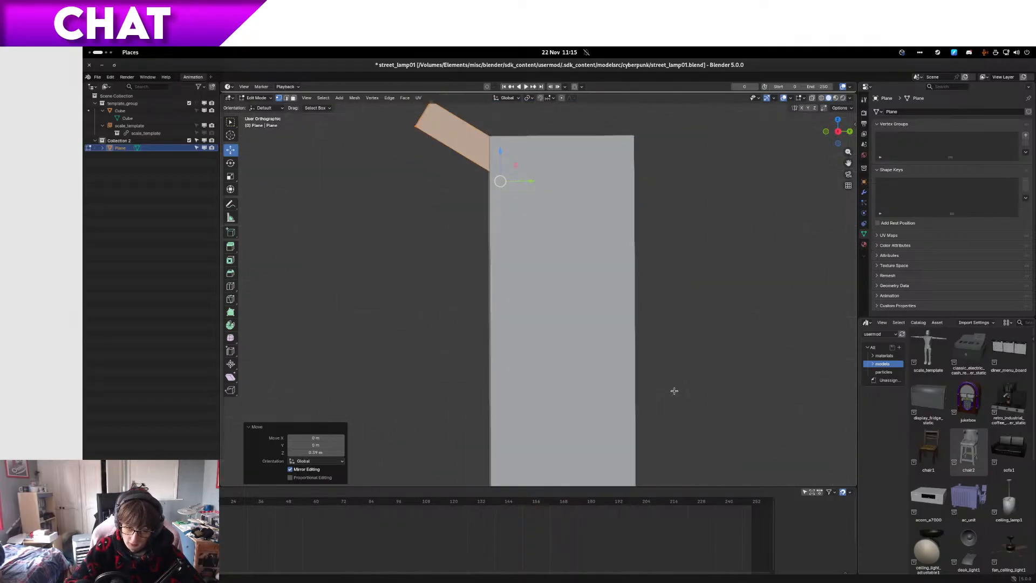
pyautogui.press('z')
pyautogui.click(626, 393)
pyautogui.press('z')
pyautogui.click(696, 392)
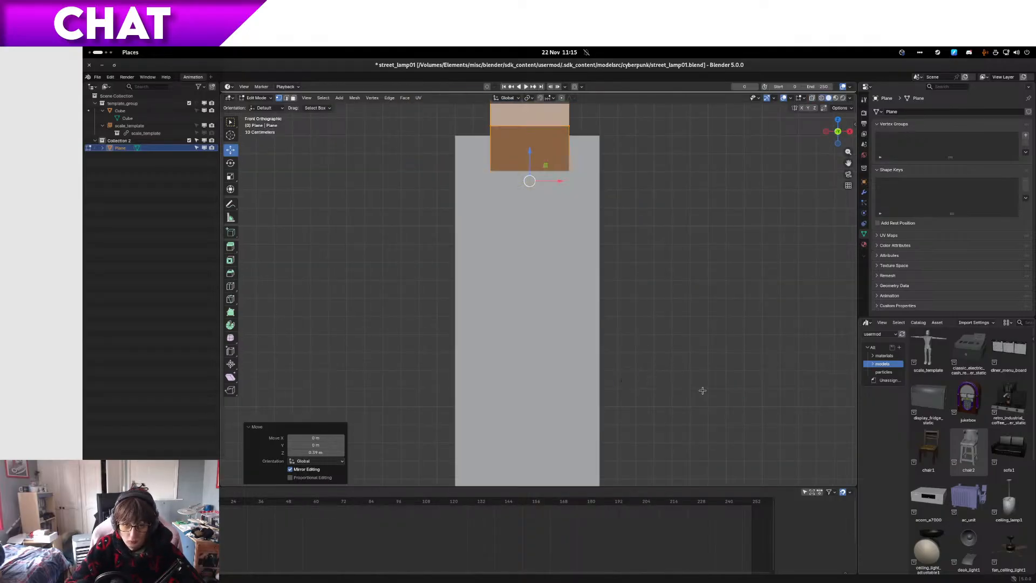
pyautogui.press('z')
pyautogui.click(627, 392)
pyautogui.scroll(-7, 551, 397)
pyautogui.scroll(8, 555, 402)
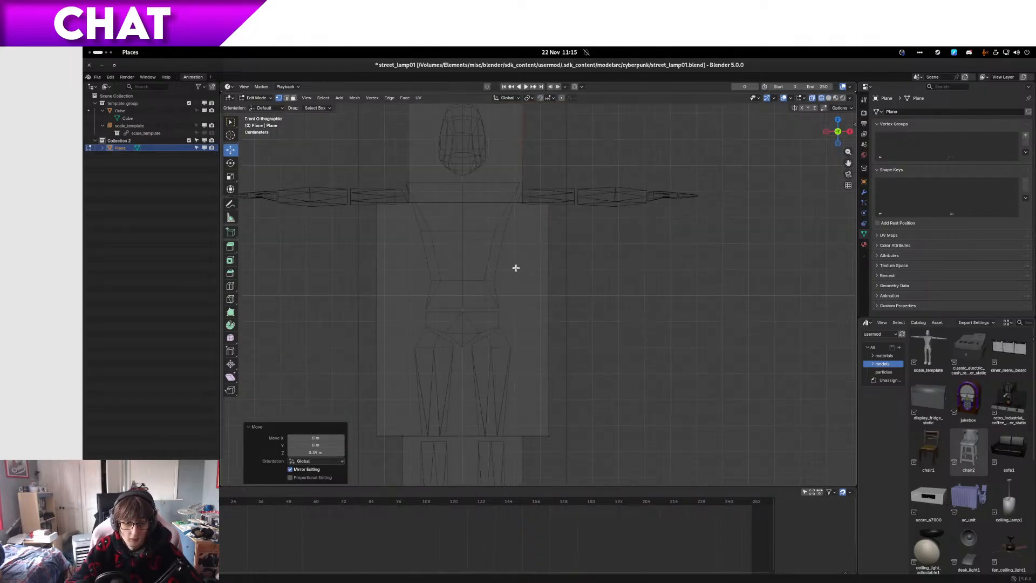
pyautogui.scroll(4, 502, 405)
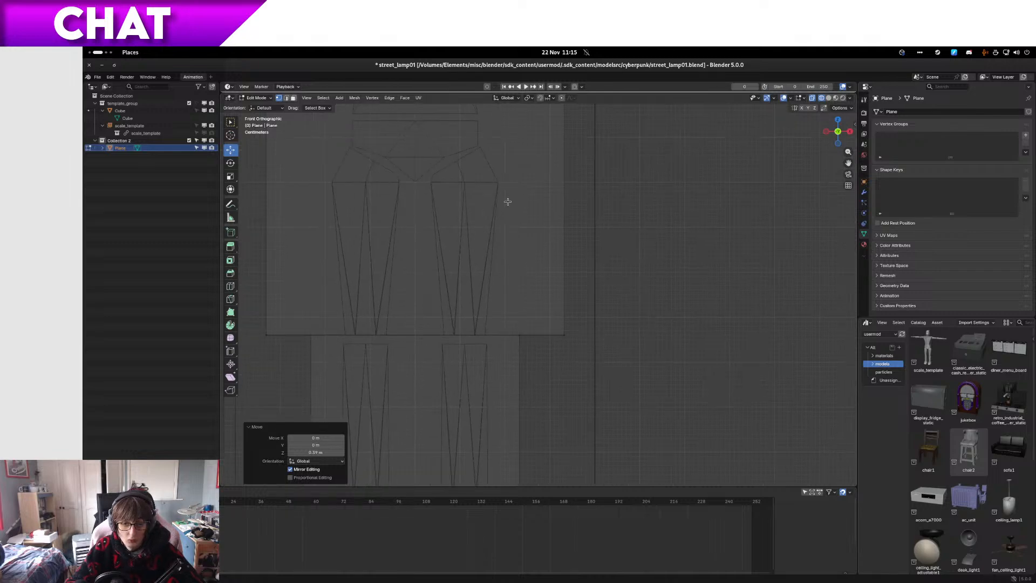
pyautogui.scroll(-5, 526, 320)
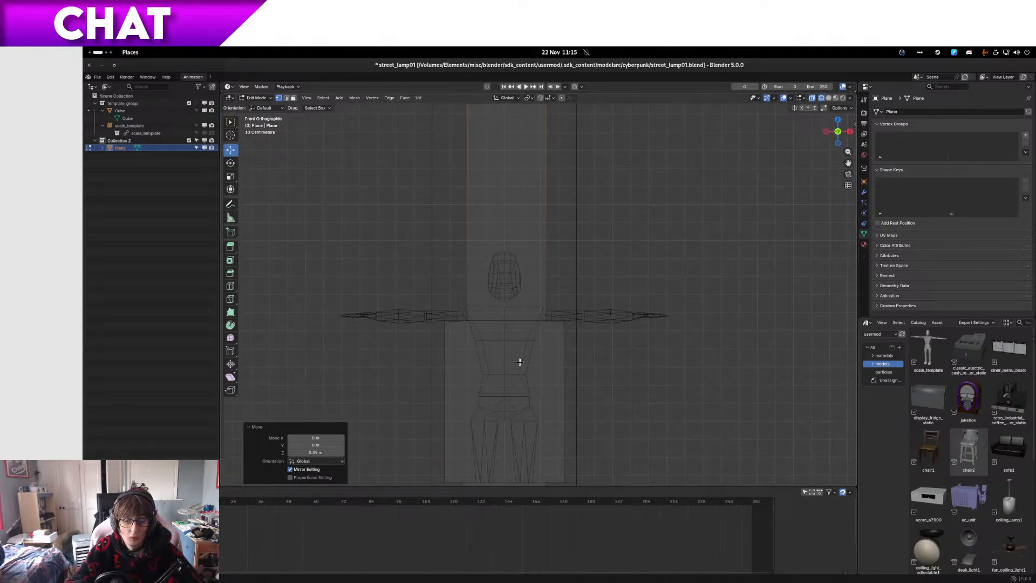
pyautogui.scroll(3, 520, 362)
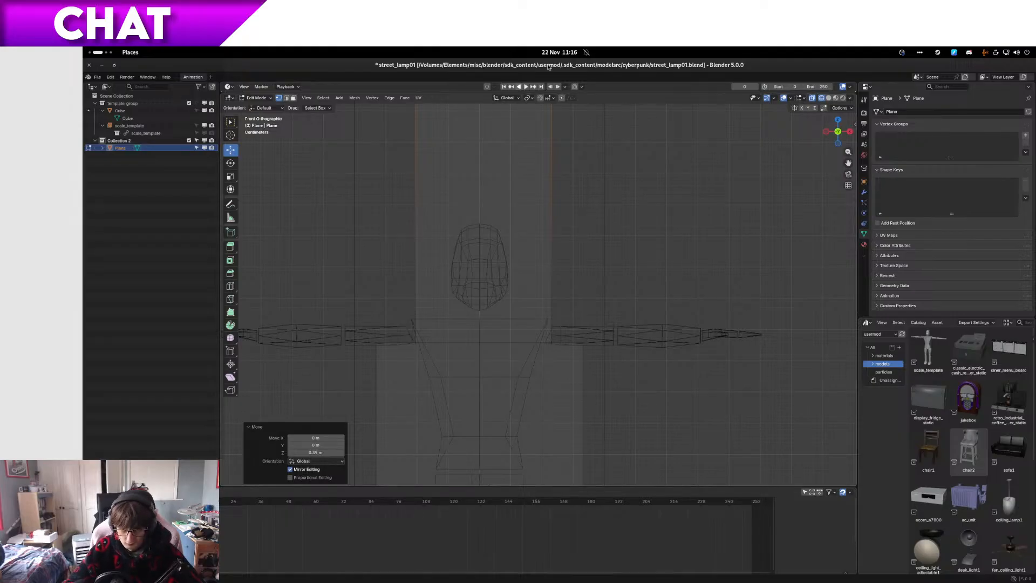
# Step: From the top view, expand the selection to cover the whole post and arm, leaving out the base block
pyautogui.press('KP_7')
pyautogui.scroll(2, 526, 267)
pyautogui.press('ctrl+KP_Add')
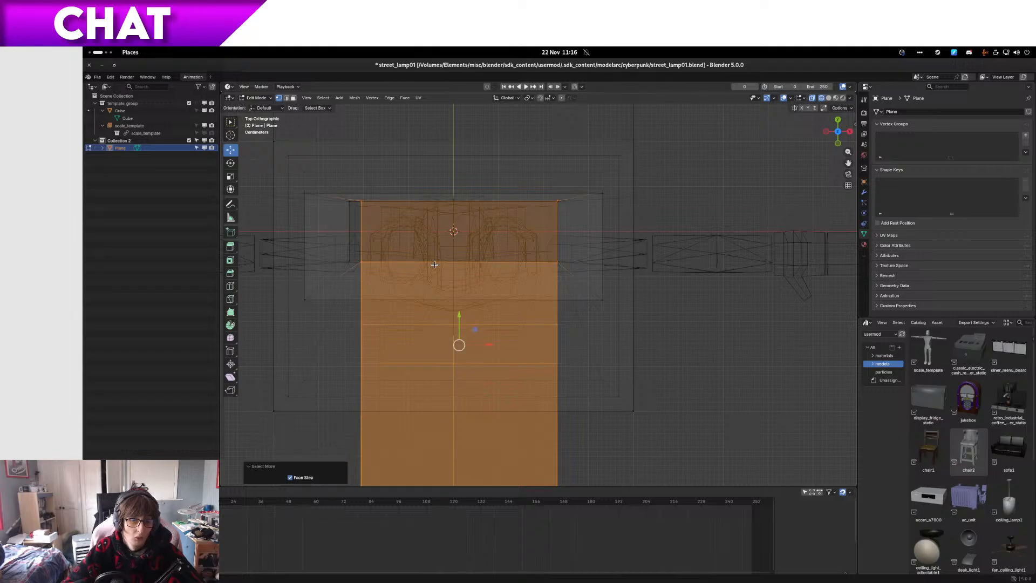
pyautogui.press('ctrl+KP_Add')
pyautogui.press('ctrl+KP_Subtract')
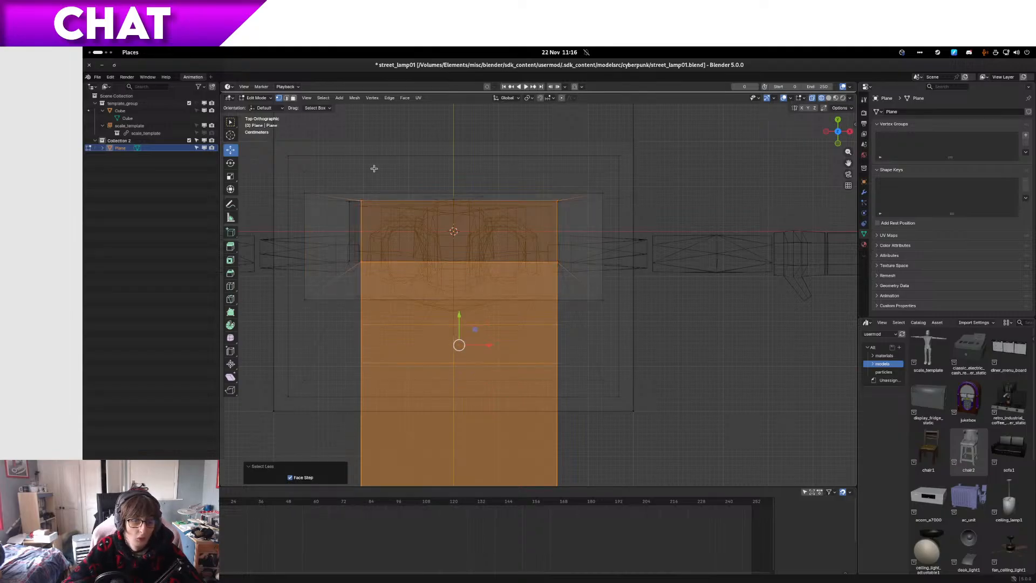
pyautogui.scroll(5, 395, 208)
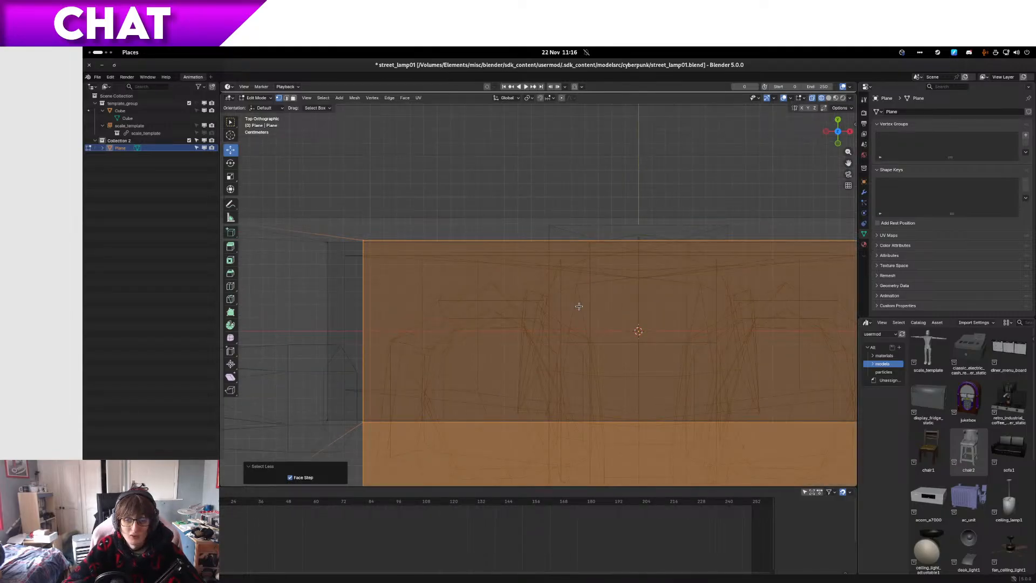
pyautogui.keyDown('shift'); pyautogui.moveTo(627, 295); pyautogui.dragTo(422, 287, button='middle'); pyautogui.keyUp('shift')
# Step: Move the selected post and arm -0.01 m along global X to centre them over the base block
pyautogui.press('KP_1')
pyautogui.scroll(-1, 396, 288)
pyautogui.scroll(-8, 397, 288)
pyautogui.scroll(6, 527, 301)
pyautogui.scroll(-4, 591, 362)
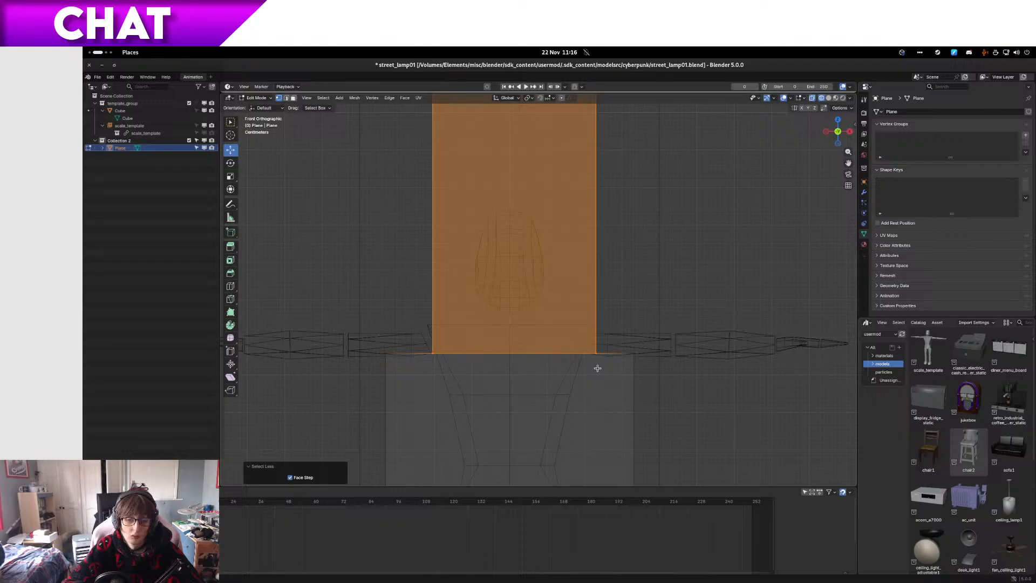
pyautogui.press('g')
pyautogui.press('x')
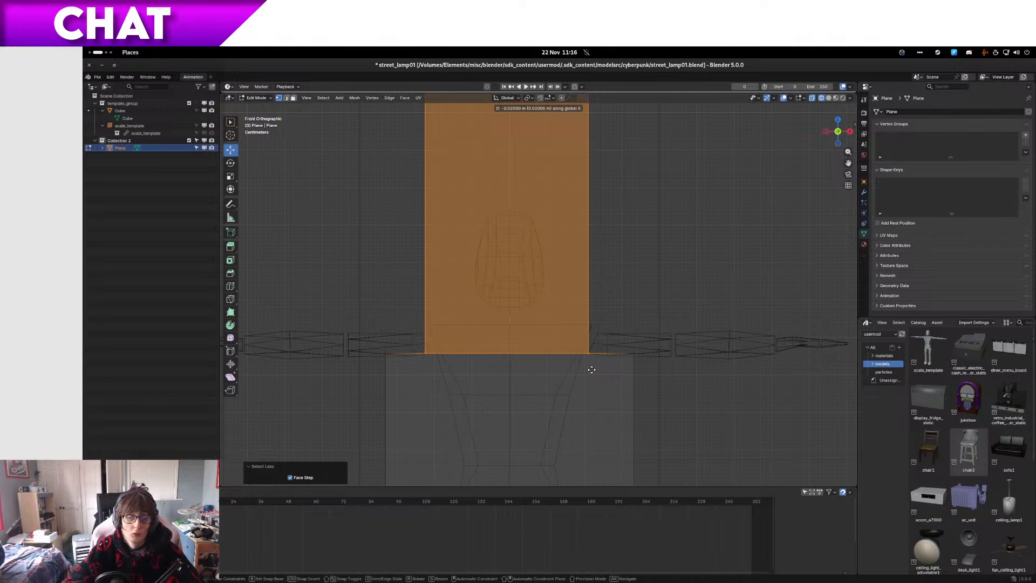
pyautogui.click(592, 367)
pyautogui.scroll(-10, 592, 369)
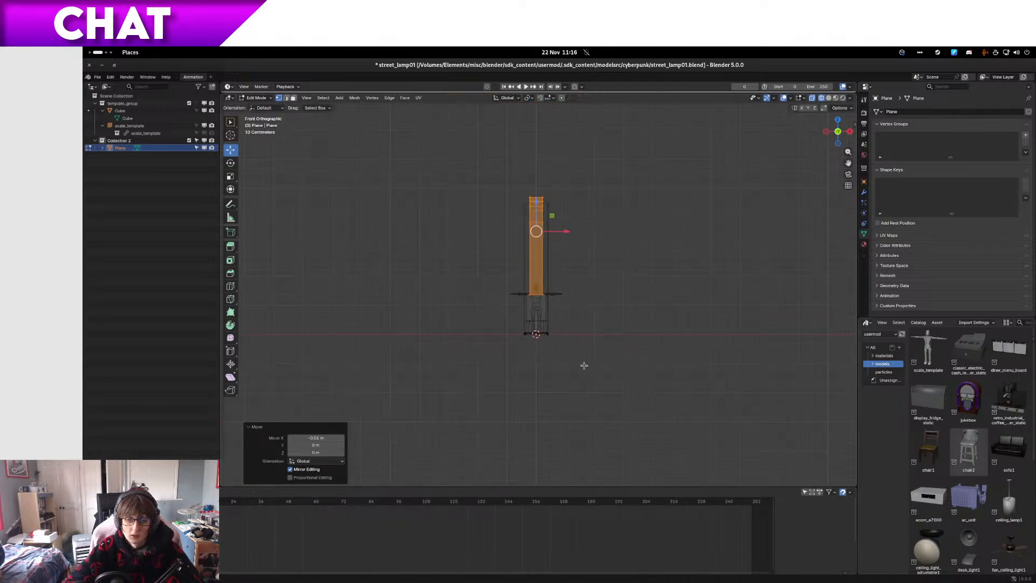
# Step: In face select mode, select the outer side faces of both arm segments on both sides of the lamp
pyautogui.scroll(8, 564, 306)
pyautogui.keyDown('shift'); pyautogui.moveTo(565, 302); pyautogui.dragTo(557, 272, button='middle'); pyautogui.keyUp('shift')
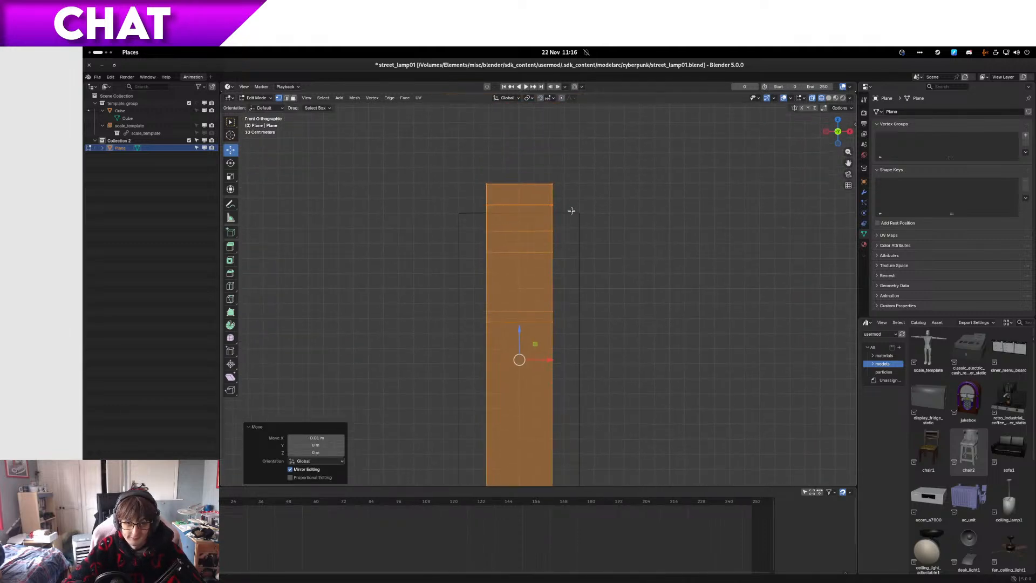
pyautogui.scroll(3, 576, 197)
pyautogui.moveTo(589, 357); pyautogui.dragTo(561, 120)
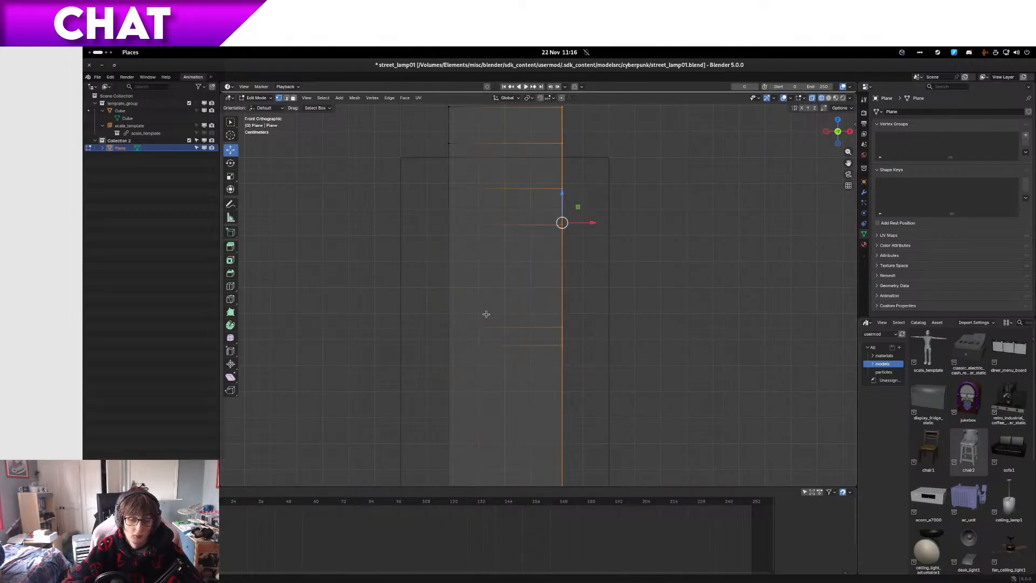
pyautogui.press('3')
pyautogui.moveTo(357, 309); pyautogui.dragTo(458, 349, button='middle')
pyautogui.moveTo(613, 342); pyautogui.dragTo(604, 338, button='middle')
pyautogui.keyDown('shift'); pyautogui.click(601, 341); pyautogui.keyUp('shift')
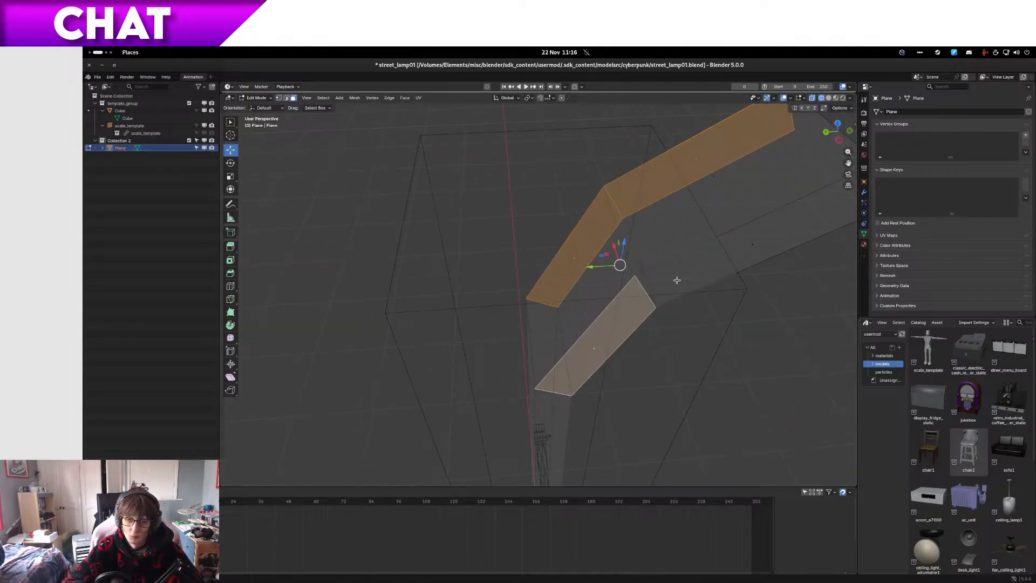
pyautogui.moveTo(706, 267); pyautogui.dragTo(587, 301, button='middle')
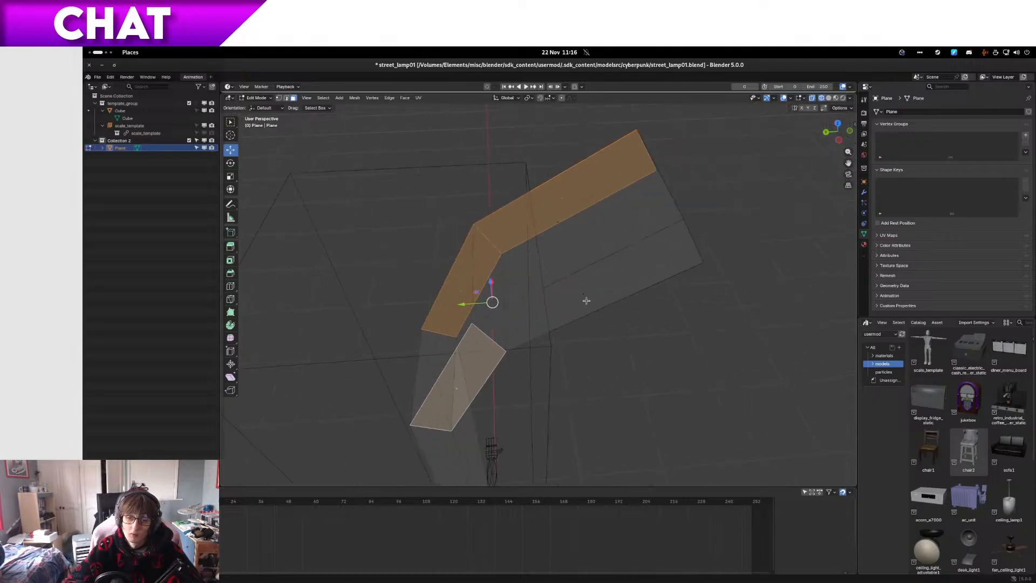
pyautogui.keyDown('shift'); pyautogui.click(589, 295); pyautogui.keyUp('shift')
pyautogui.press('KP_3')
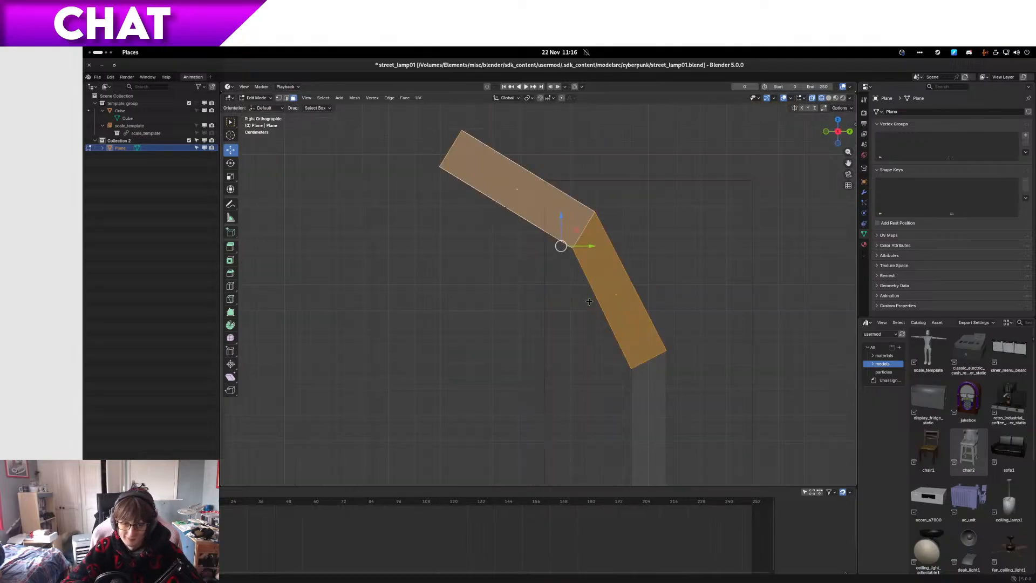
# Step: Extrude the arm's side faces outward by scaling them 1.84 along global X to match the reference block's width
pyautogui.press('KP_1')
pyautogui.press('s')
pyautogui.press('x')
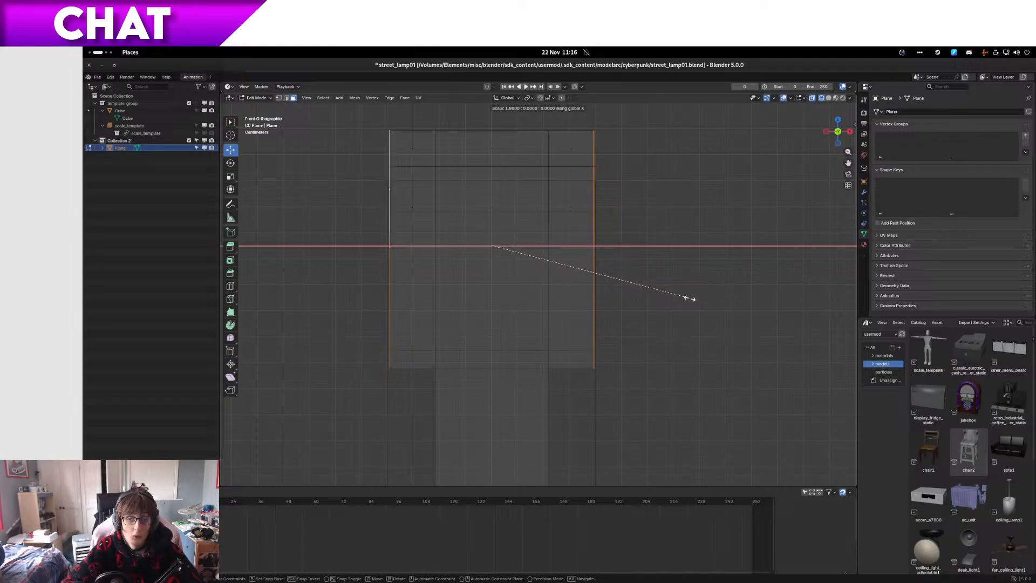
pyautogui.click(739, 306)
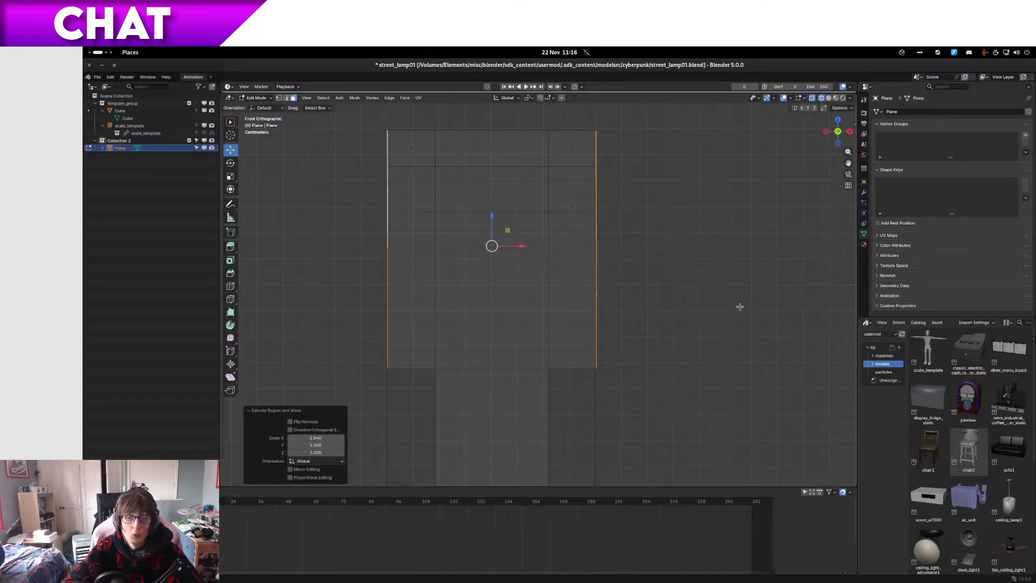
# Step: Examine how both outer edges of the widened arm line up with the reference block from the front
pyautogui.scroll(2, 456, 197)
pyautogui.keyDown('shift'); pyautogui.moveTo(463, 208); pyautogui.dragTo(412, 352, button='middle'); pyautogui.keyUp('shift')
pyautogui.scroll(5, 573, 290)
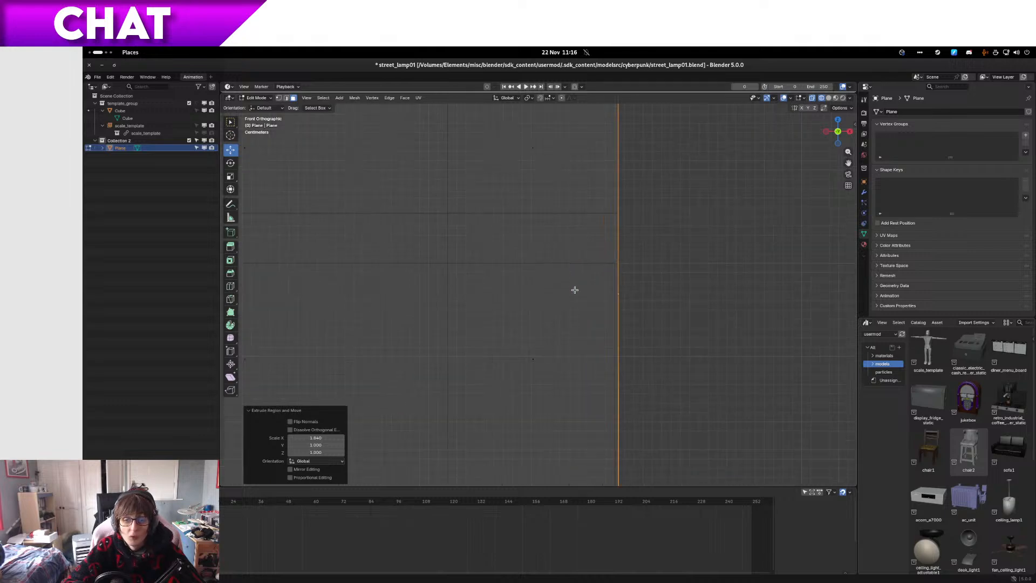
pyautogui.keyDown('shift'); pyautogui.moveTo(447, 296); pyautogui.dragTo(447, 300, button='middle'); pyautogui.keyUp('shift')
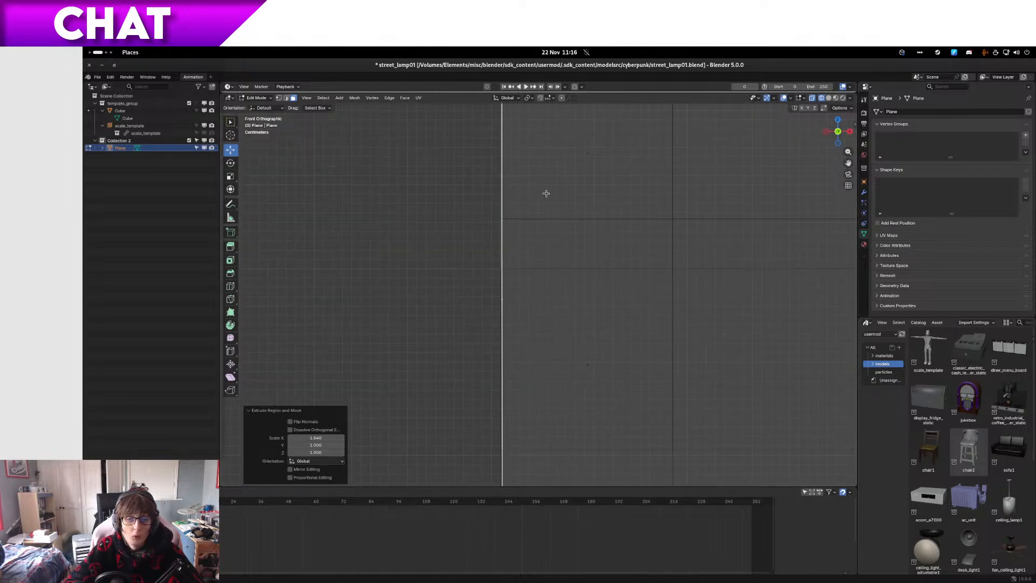
pyautogui.scroll(7, 558, 204)
pyautogui.scroll(-13, 382, 314)
pyautogui.scroll(3, 671, 344)
pyautogui.scroll(-5, 684, 363)
pyautogui.moveTo(571, 267); pyautogui.dragTo(573, 287, button='middle')
# Step: Select the three end faces of the arm and grow the selection over the whole arm and post
pyautogui.press('z')
pyautogui.click(603, 290)
pyautogui.click(550, 291)
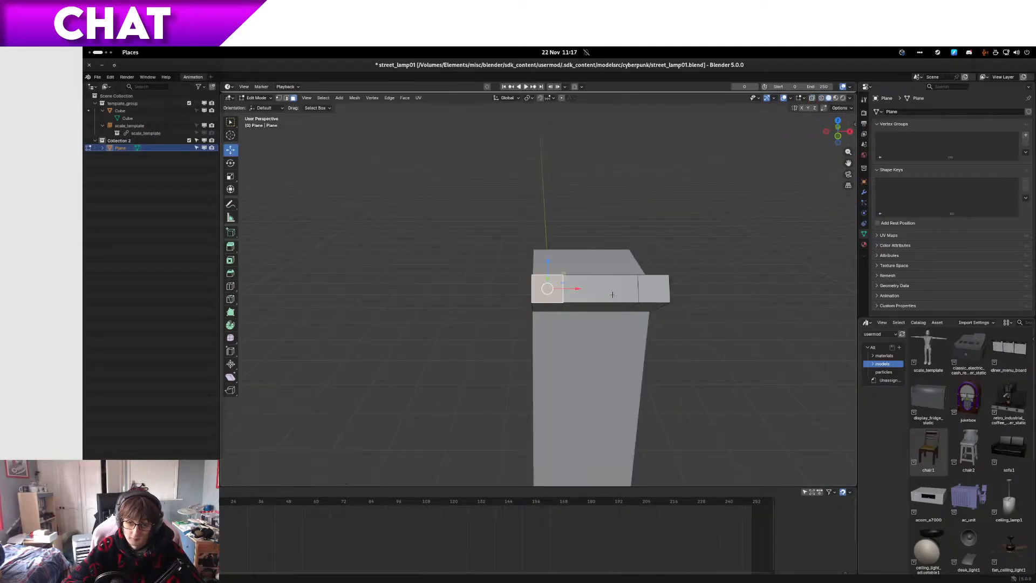
pyautogui.keyDown('ctrl'); pyautogui.click(607, 291); pyautogui.keyUp('ctrl')
pyautogui.keyDown('ctrl'); pyautogui.click(653, 292); pyautogui.keyUp('ctrl')
pyautogui.press('KP_1')
pyautogui.press('z')
pyautogui.click(594, 292)
pyautogui.scroll(1, 594, 290)
pyautogui.scroll(-2, 594, 290)
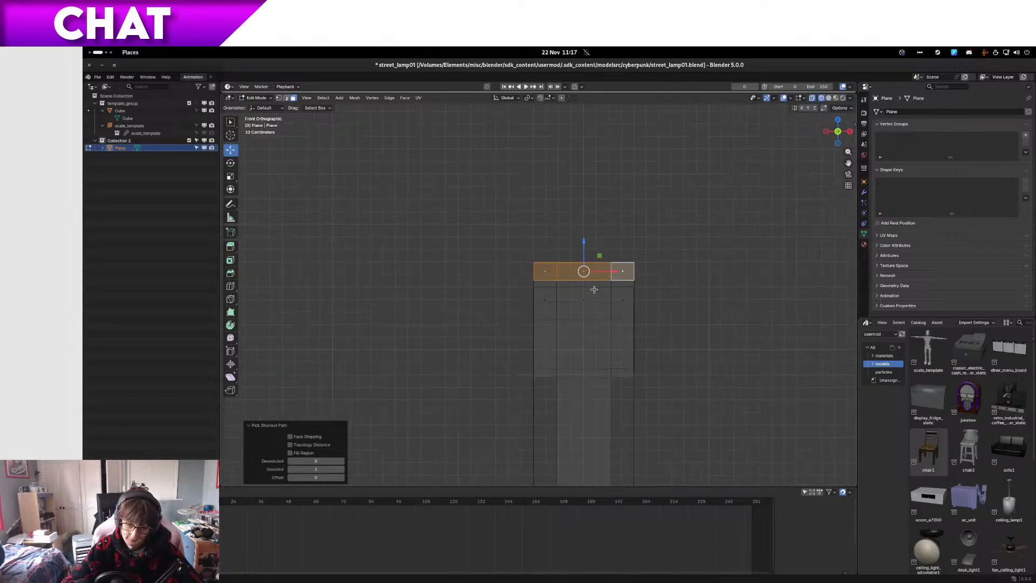
pyautogui.press('ctrl+KP_Add')
pyautogui.press('ctrl+KP_Add')
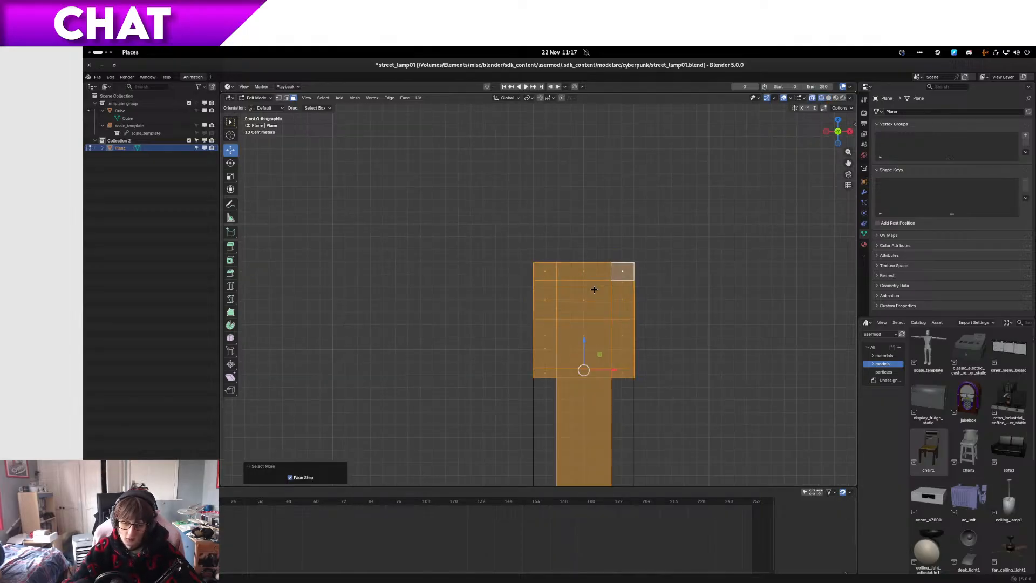
# Step: Move the selected arm and post -0.001 m along global X
pyautogui.scroll(8, 594, 289)
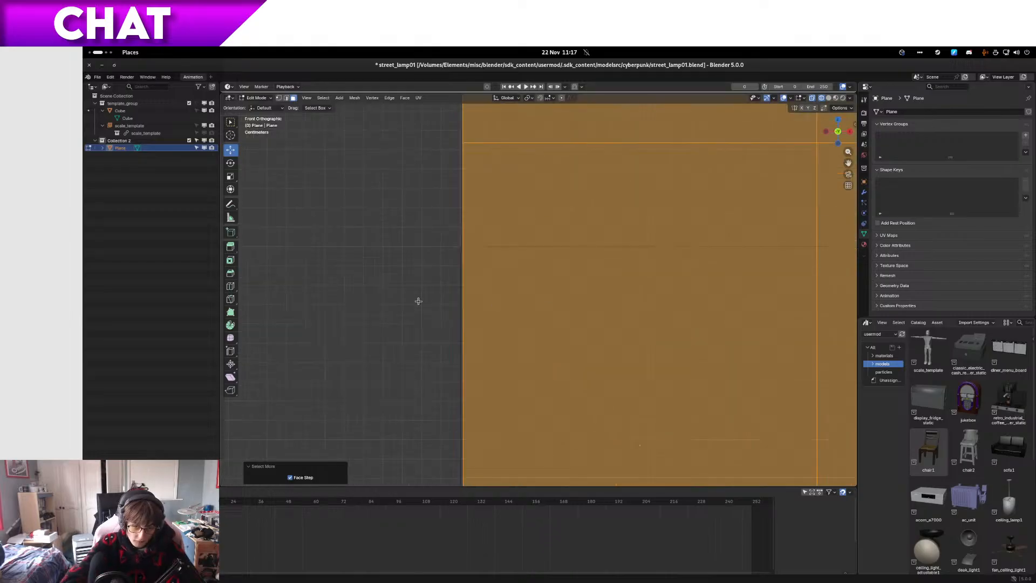
pyautogui.keyDown('shift'); pyautogui.moveTo(398, 259); pyautogui.dragTo(454, 274, button='middle'); pyautogui.keyUp('shift')
pyautogui.press('g')
pyautogui.press('x')
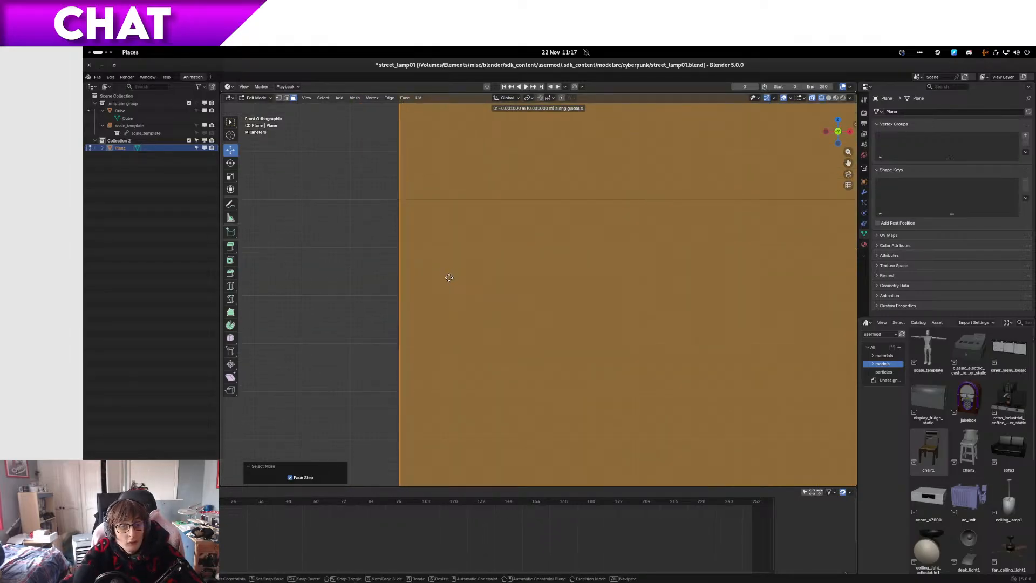
pyautogui.keyDown('ctrl'); pyautogui.click(449, 277); pyautogui.keyUp('ctrl')
# Step: Compare both outer edges with the reference block and move the selection another -0.001 m along global X
pyautogui.scroll(-10, 449, 278)
pyautogui.keyDown('shift'); pyautogui.moveTo(834, 301); pyautogui.dragTo(511, 307, button='middle'); pyautogui.keyUp('shift')
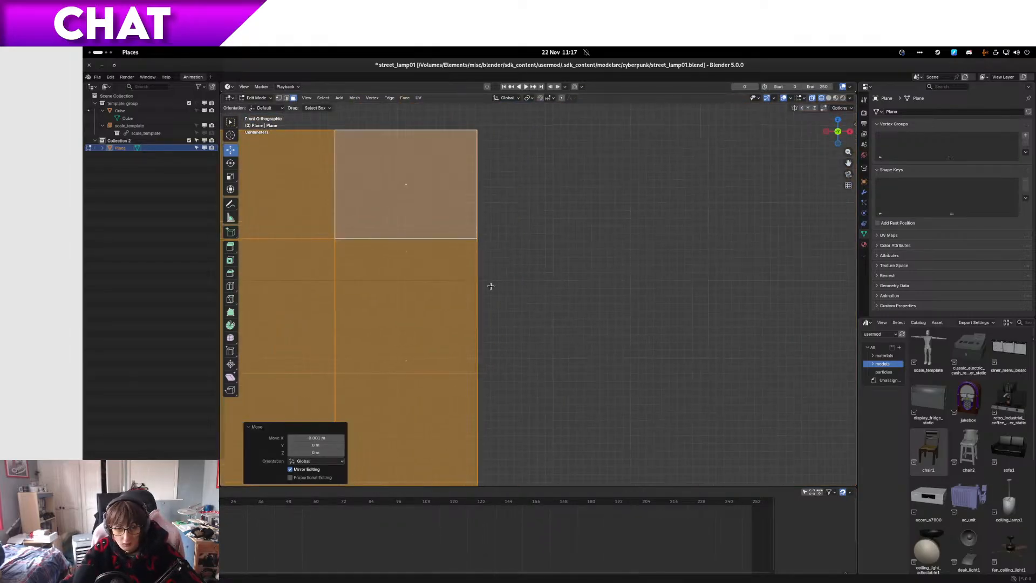
pyautogui.scroll(7, 464, 297)
pyautogui.scroll(-2, 318, 297)
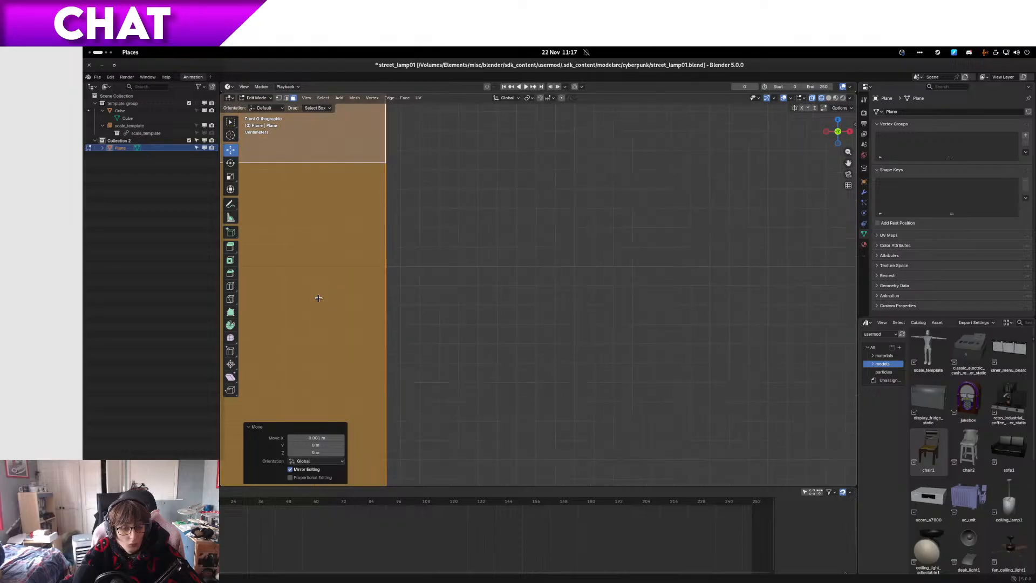
pyautogui.keyDown('shift'); pyautogui.moveTo(319, 296); pyautogui.dragTo(799, 253, button='middle'); pyautogui.keyUp('shift')
pyautogui.keyDown('shift'); pyautogui.moveTo(334, 257); pyautogui.dragTo(643, 266, button='middle'); pyautogui.keyUp('shift')
pyautogui.keyDown('shift'); pyautogui.moveTo(559, 261); pyautogui.dragTo(640, 303, button='middle'); pyautogui.keyUp('shift')
pyautogui.scroll(3, 640, 303)
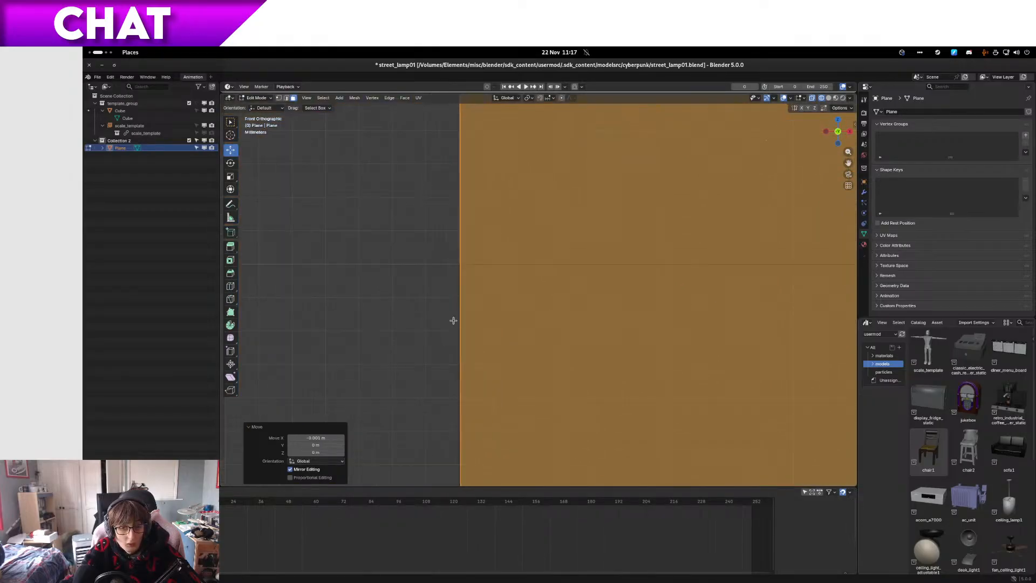
pyautogui.scroll(2, 454, 320)
pyautogui.press('g')
pyautogui.press('x')
pyautogui.click(456, 322)
pyautogui.scroll(-6, 455, 319)
pyautogui.scroll(5, 452, 297)
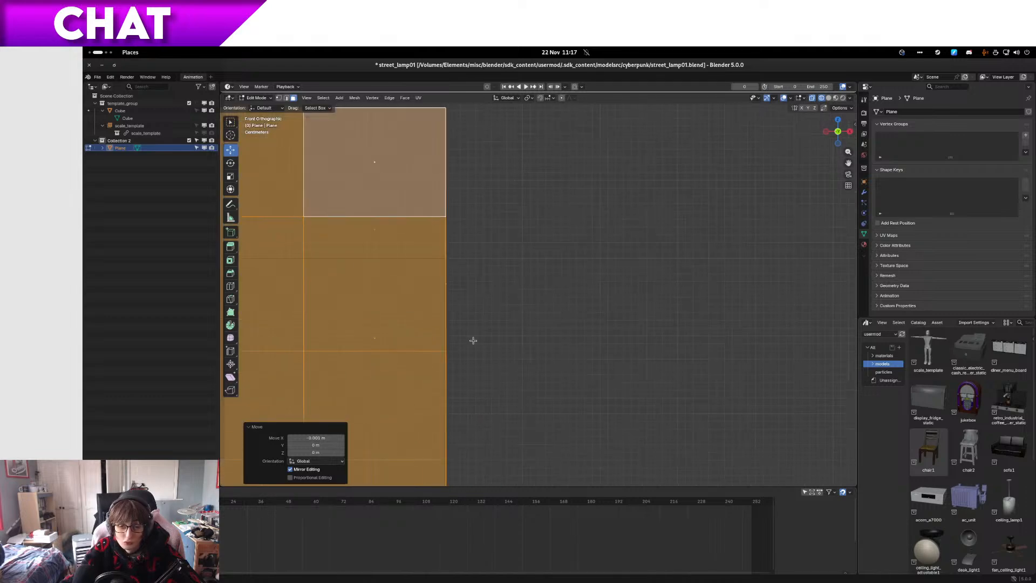
pyautogui.scroll(2, 416, 278)
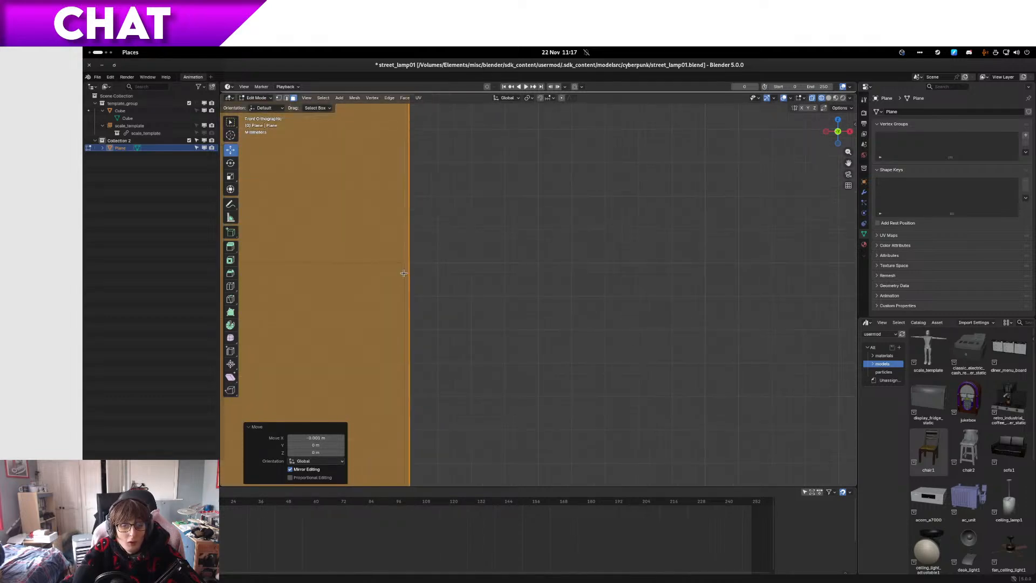
pyautogui.keyDown('shift'); pyautogui.moveTo(405, 274); pyautogui.dragTo(508, 287, button='middle'); pyautogui.keyUp('shift')
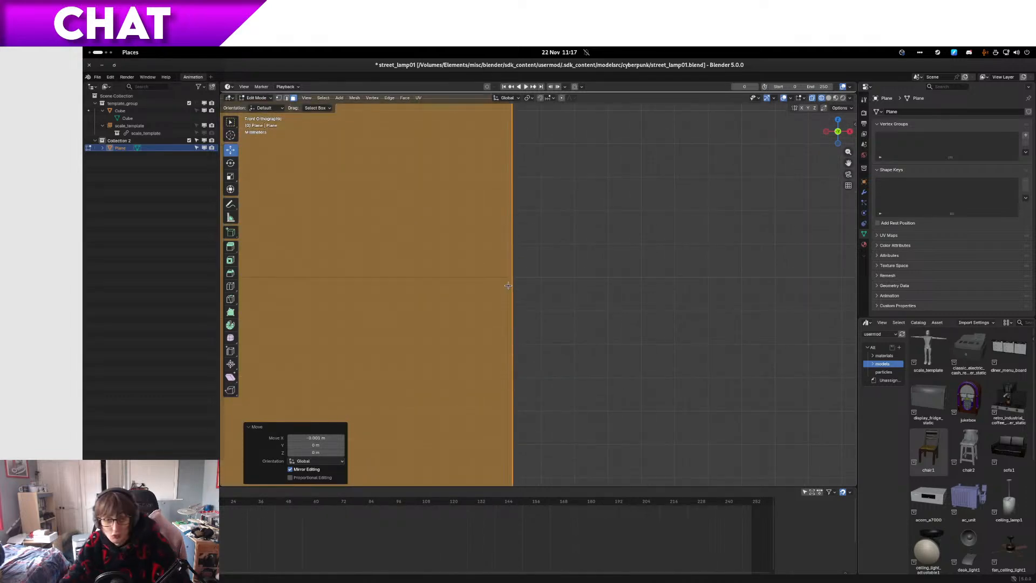
# Step: Isolate the street lamp in local view and save the file
pyautogui.scroll(-6, 602, 256)
pyautogui.moveTo(566, 257); pyautogui.dragTo(570, 286, button='middle')
pyautogui.press('KP_Divide')
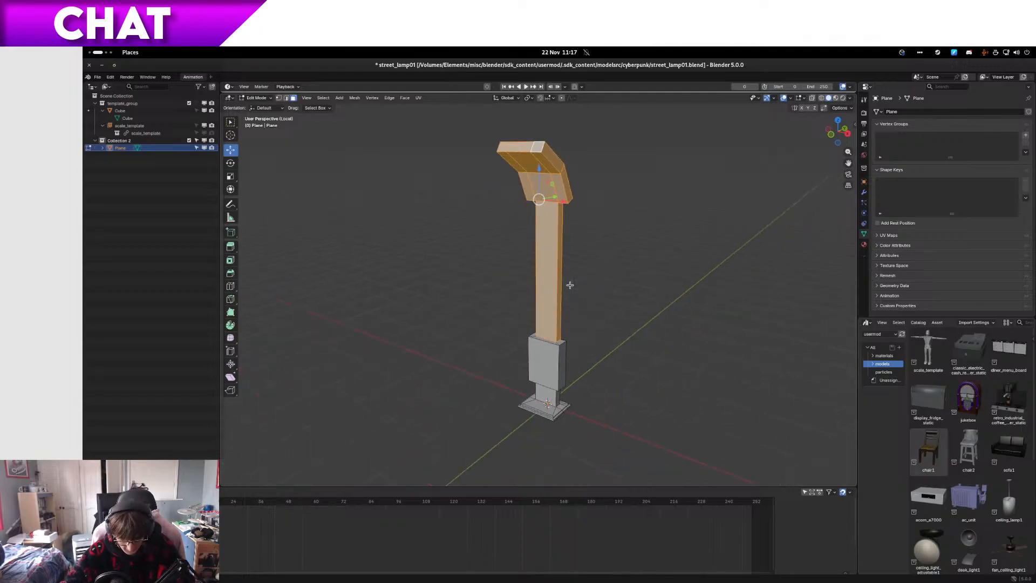
pyautogui.scroll(4, 570, 285)
pyautogui.scroll(-4, 561, 286)
pyautogui.scroll(5, 522, 288)
pyautogui.hotkey('ctrl', 's')
# Step: Select the edge loop around the bend between the two arm segments and bevel it 0.147 m with one segment
pyautogui.moveTo(521, 283); pyautogui.dragTo(556, 279, button='middle')
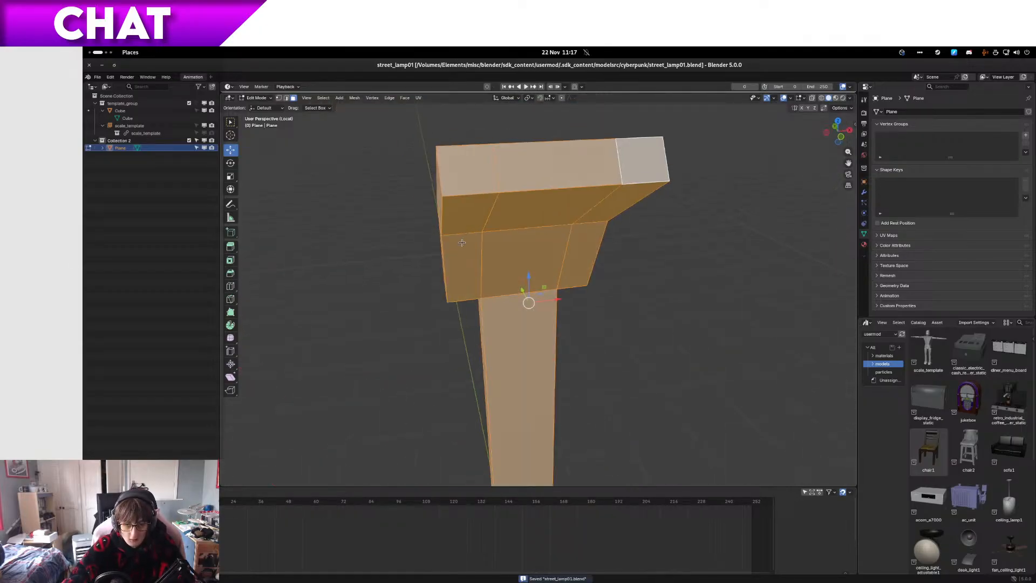
pyautogui.click(479, 233)
pyautogui.press('1')
pyautogui.click(442, 234)
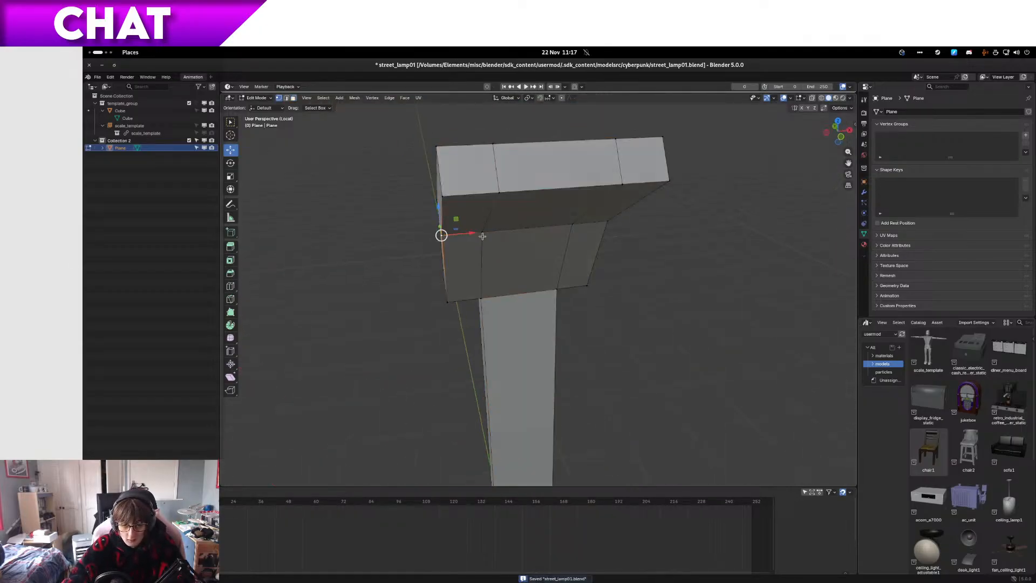
pyautogui.keyDown('ctrl'); pyautogui.click(593, 230); pyautogui.keyUp('ctrl')
pyautogui.moveTo(599, 226); pyautogui.dragTo(517, 232, button='middle')
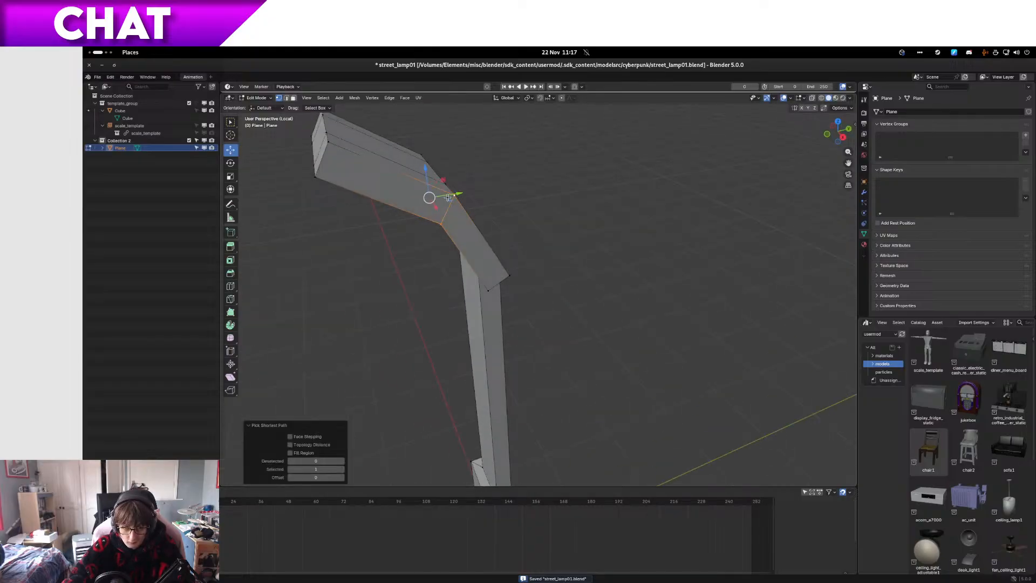
pyautogui.moveTo(447, 198); pyautogui.dragTo(368, 224, button='middle')
pyautogui.keyDown('ctrl'); pyautogui.click(634, 132); pyautogui.keyUp('ctrl')
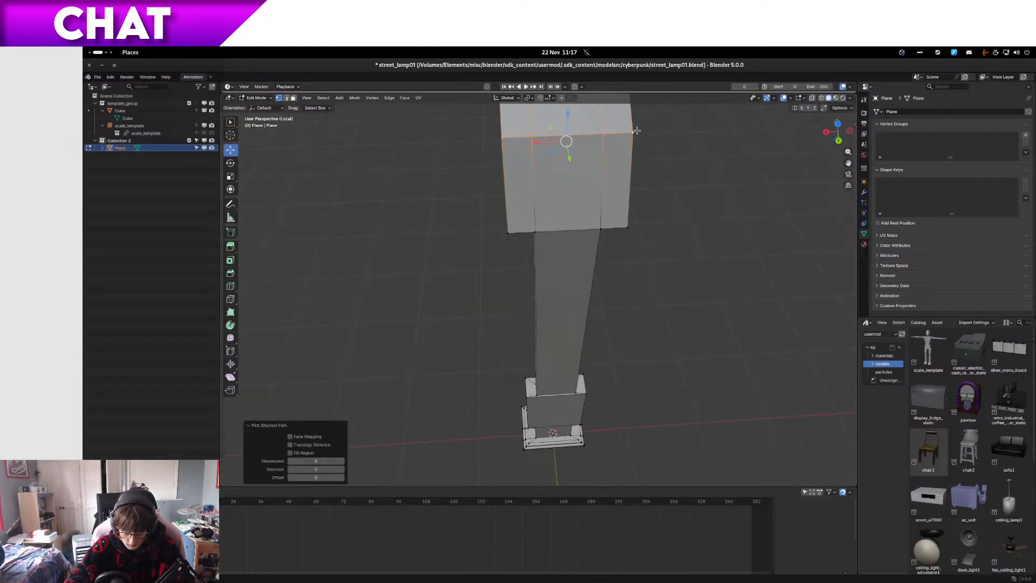
pyautogui.press('KP_1')
pyautogui.hotkey('ctrl', 'b')
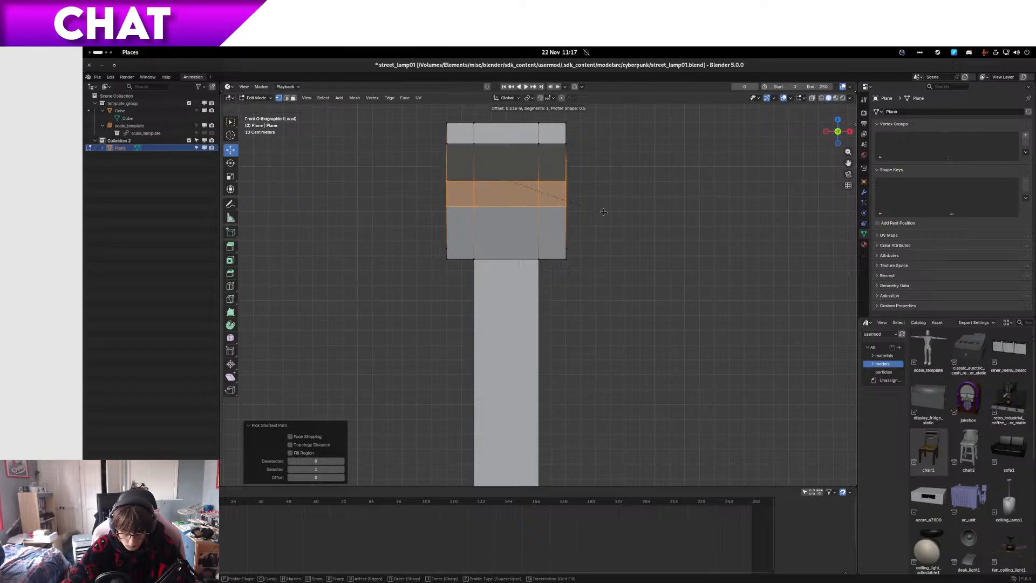
pyautogui.click(608, 213)
# Step: Select the two edge loops that border the bevelled section around the arm
pyautogui.moveTo(608, 212); pyautogui.dragTo(526, 227, button='middle')
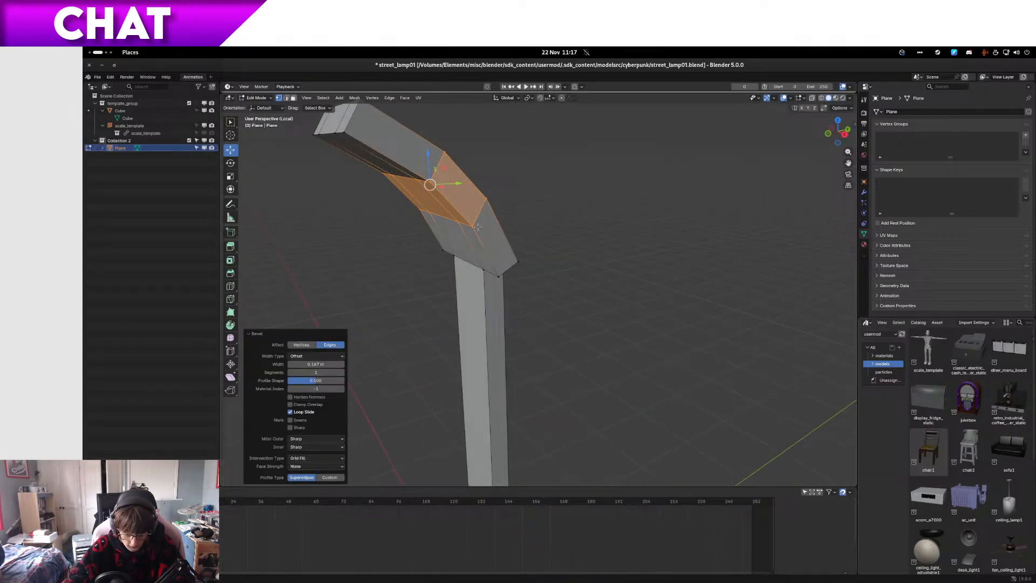
pyautogui.click(478, 223)
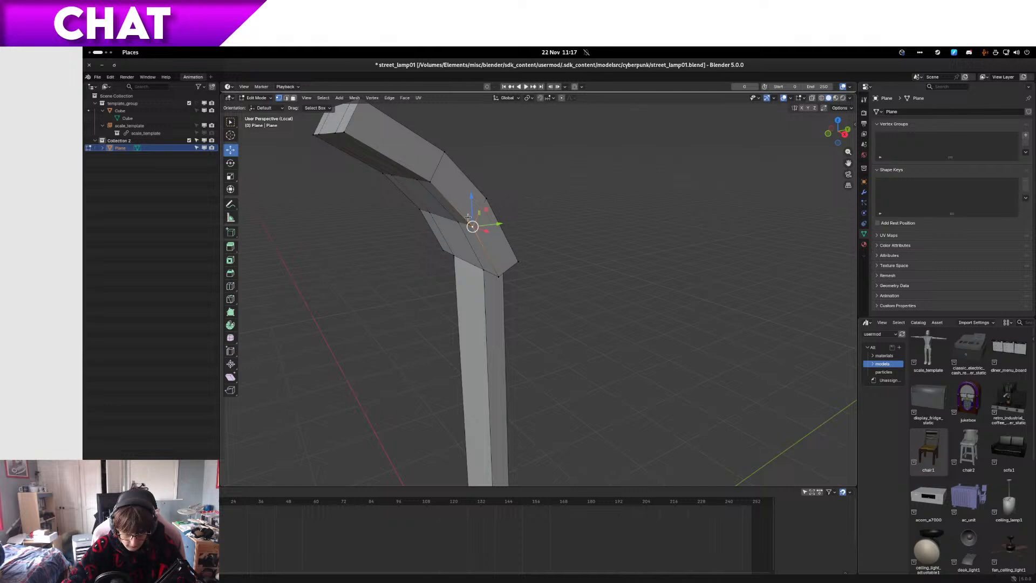
pyautogui.moveTo(468, 217); pyautogui.dragTo(486, 216, button='middle')
pyautogui.keyDown('ctrl'); pyautogui.click(414, 220); pyautogui.keyUp('ctrl')
pyautogui.moveTo(414, 220); pyautogui.dragTo(610, 212, button='middle')
pyautogui.keyDown('ctrl'); pyautogui.click(596, 178); pyautogui.keyUp('ctrl')
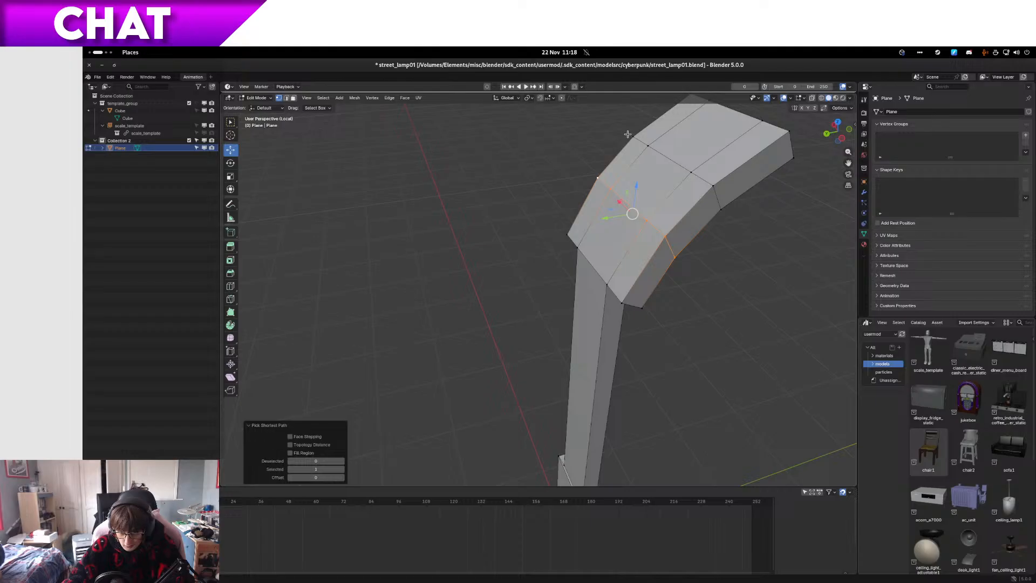
pyautogui.keyDown('shift'); pyautogui.click(632, 136); pyautogui.keyUp('shift')
pyautogui.keyDown('ctrl'); pyautogui.click(712, 183); pyautogui.keyUp('ctrl')
pyautogui.moveTo(711, 184)
pyautogui.mouseDown(button='middle')
pyautogui.moveTo(642, 162)
pyautogui.moveTo(579, 164)
pyautogui.moveTo(462, 197)
pyautogui.moveTo(523, 189)
pyautogui.mouseUp(button='middle')
pyautogui.keyDown('ctrl'); pyautogui.click(557, 168); pyautogui.keyUp('ctrl')
pyautogui.press('c')
pyautogui.moveTo(440, 192); pyautogui.dragTo(548, 172, button='middle')
pyautogui.rightClick(470, 191)
pyautogui.moveTo(467, 192)
pyautogui.mouseDown(button='middle')
pyautogui.moveTo(536, 197)
pyautogui.moveTo(569, 149)
pyautogui.moveTo(595, 216)
pyautogui.moveTo(654, 201)
pyautogui.mouseUp(button='middle')
pyautogui.press('c')
pyautogui.rightClick(572, 174)
pyautogui.press('c')
pyautogui.rightClick(624, 175)
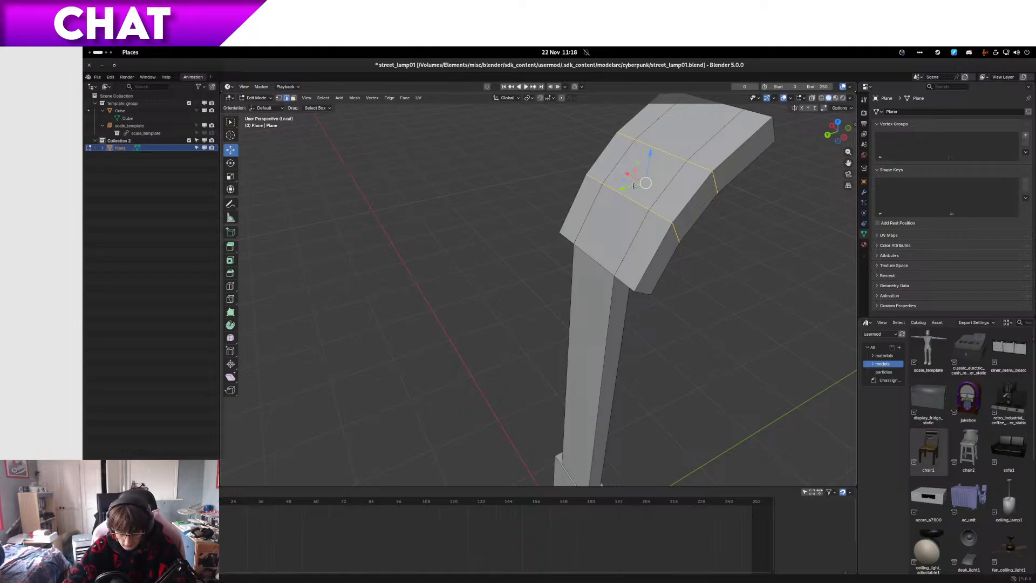
# Step: Bevel both selected edge loops by about 0.1 m with one segment to round the arm's curve
pyautogui.press('KP_3')
pyautogui.scroll(2, 556, 196)
pyautogui.keyDown('shift'); pyautogui.moveTo(453, 206); pyautogui.dragTo(546, 306, button='middle'); pyautogui.keyUp('shift')
pyautogui.hotkey('ctrl', 'b')
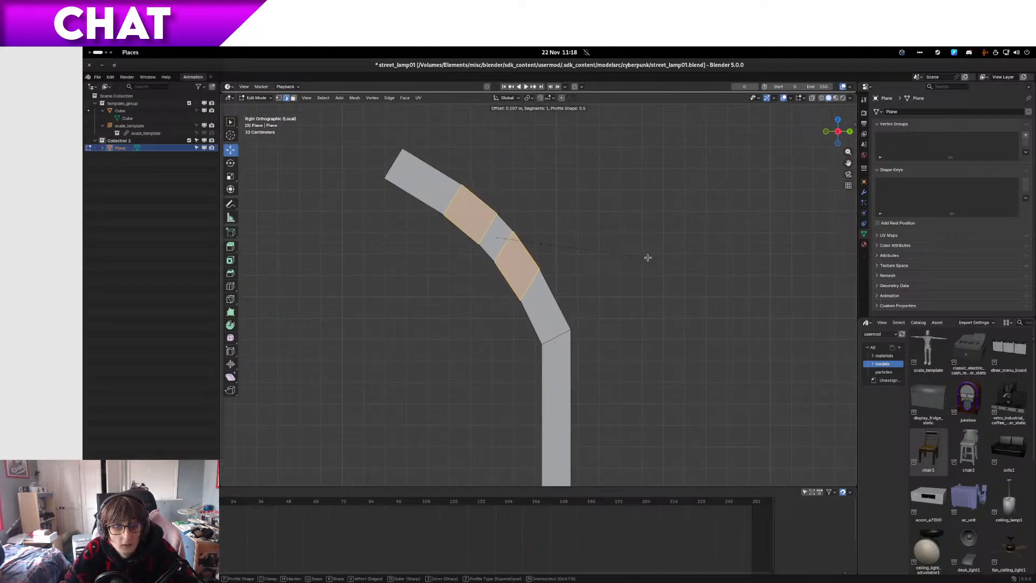
pyautogui.click(645, 258)
# Step: Return to Object Mode and examine the curved arm and the whole lamp from several angles
pyautogui.moveTo(645, 258); pyautogui.dragTo(594, 510, button='middle')
pyautogui.press('Tab')
pyautogui.scroll(-5, 551, 262)
pyautogui.press('Home')
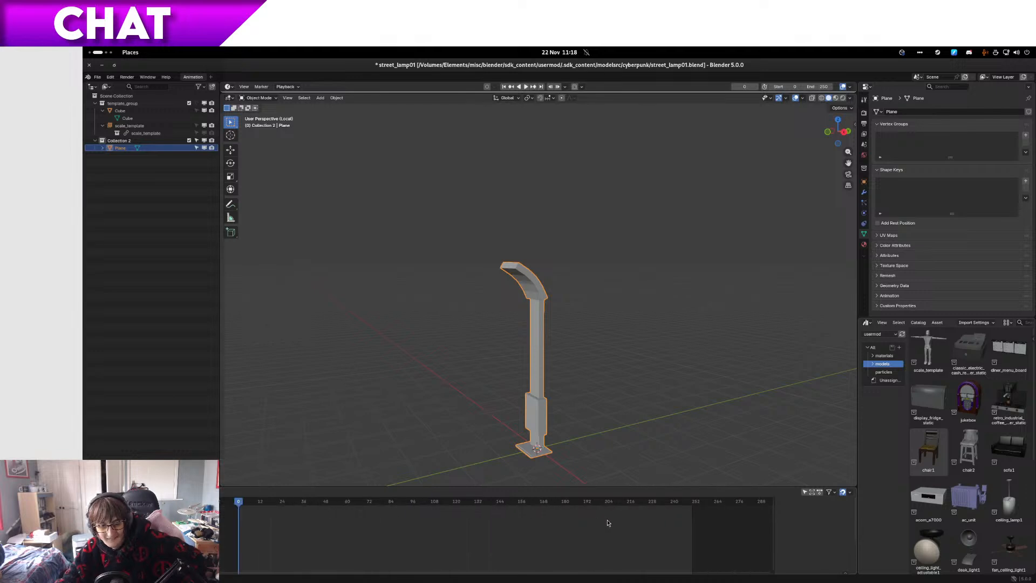
pyautogui.scroll(4, 541, 398)
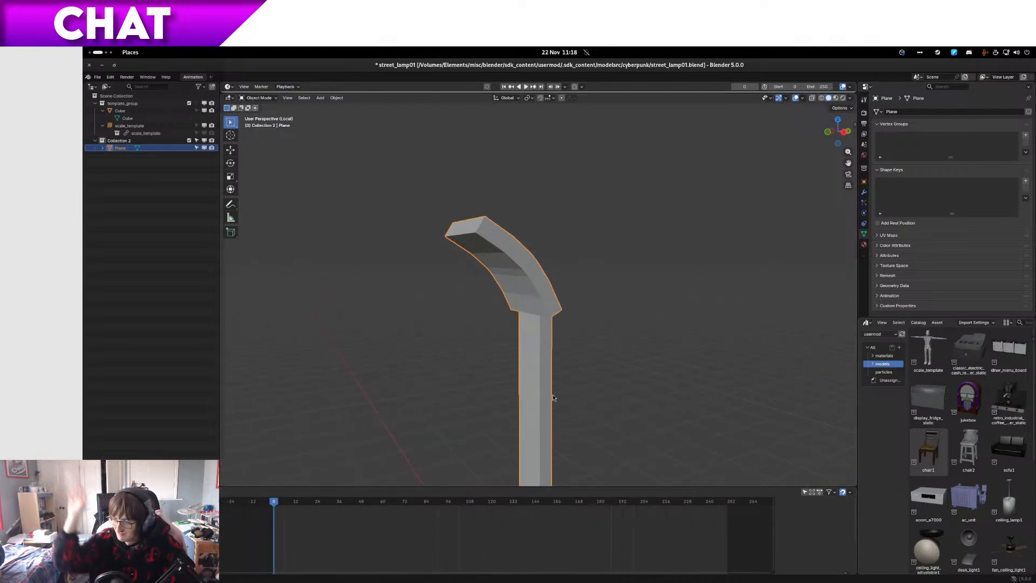
pyautogui.moveTo(553, 397); pyautogui.dragTo(416, 250, button='middle')
# Step: Switch to the workspace where the Files window shows the cyberpunk folder
pyautogui.press('super')
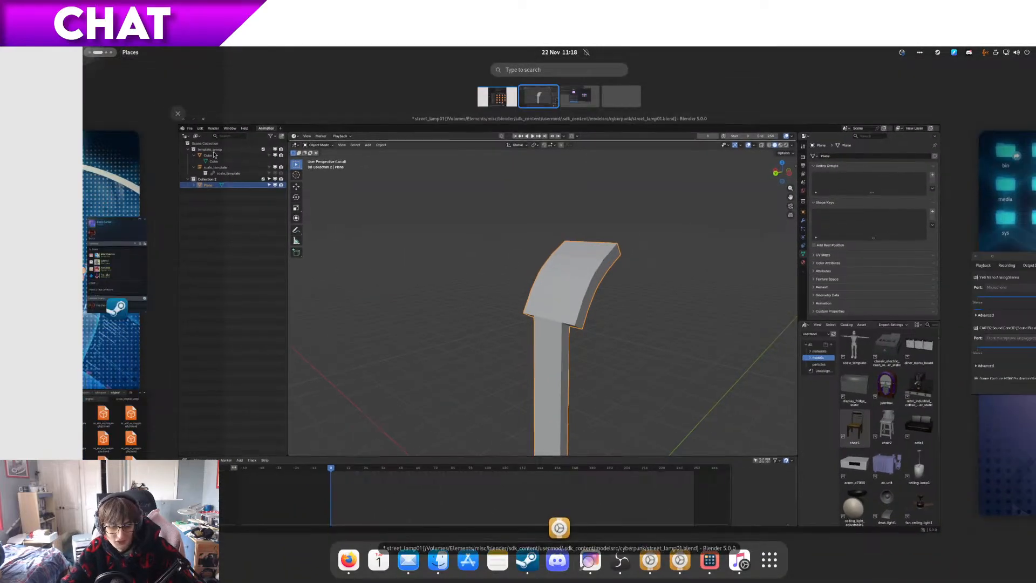
pyautogui.scroll(1, 100, 53)
pyautogui.hotkey('alt', 'Left')
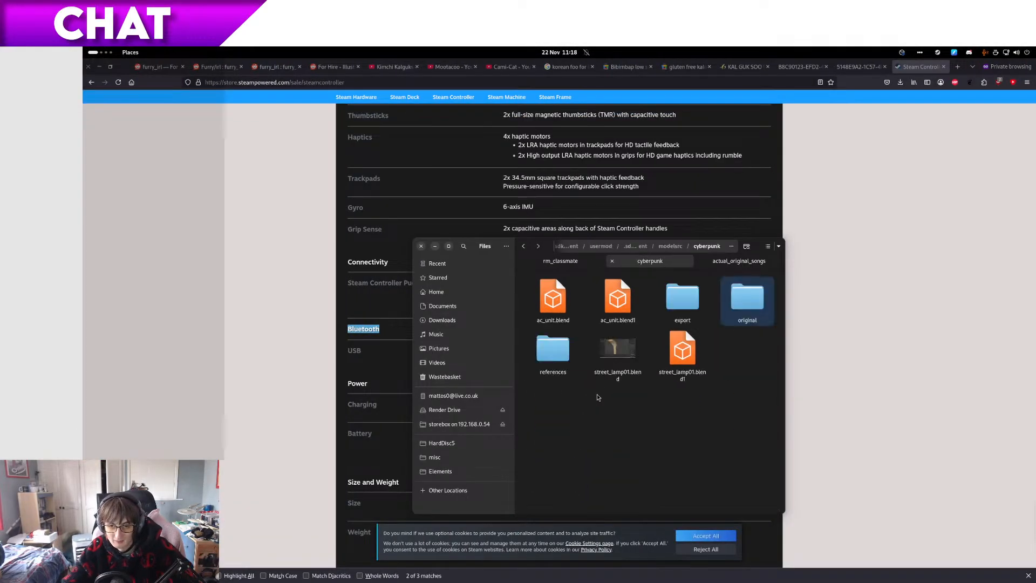
# Step: Copy street_lamp01.blend into the original folder and rename the copy street_lamp01_modelling2.blend
pyautogui.click(618, 351)
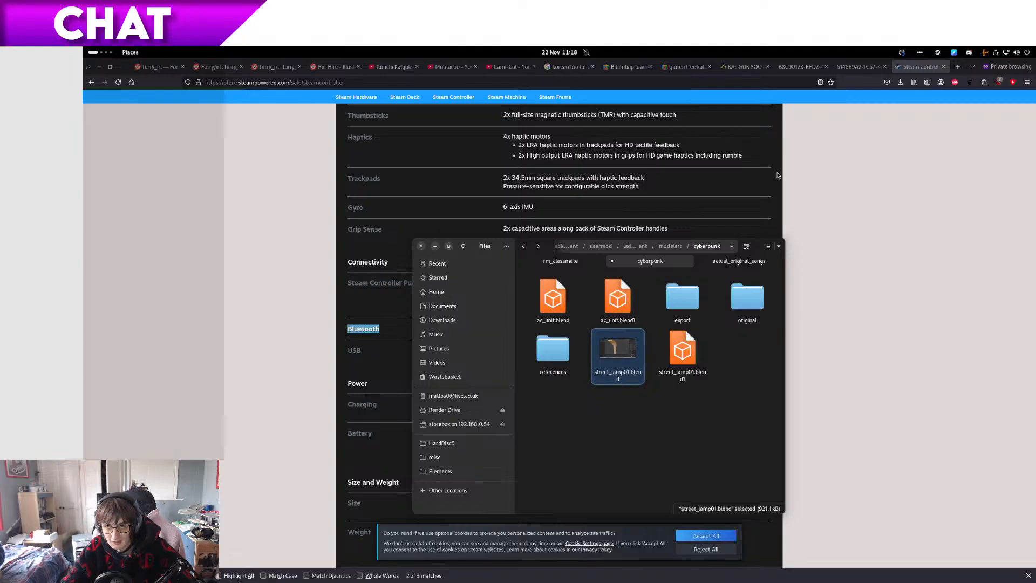
pyautogui.click(943, 289)
pyautogui.click(943, 67)
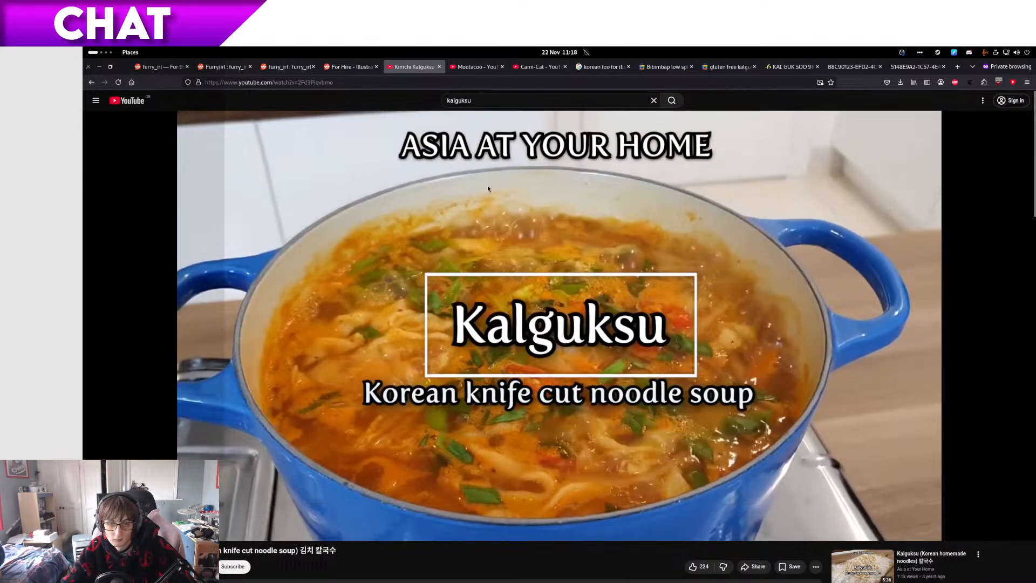
pyautogui.press('super')
pyautogui.click(851, 483)
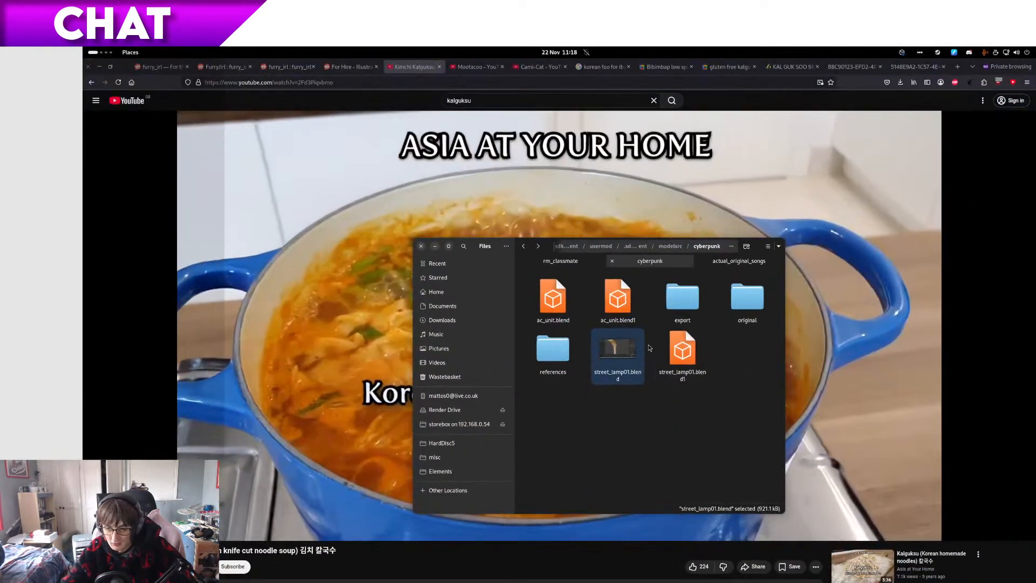
pyautogui.doubleClick(766, 292)
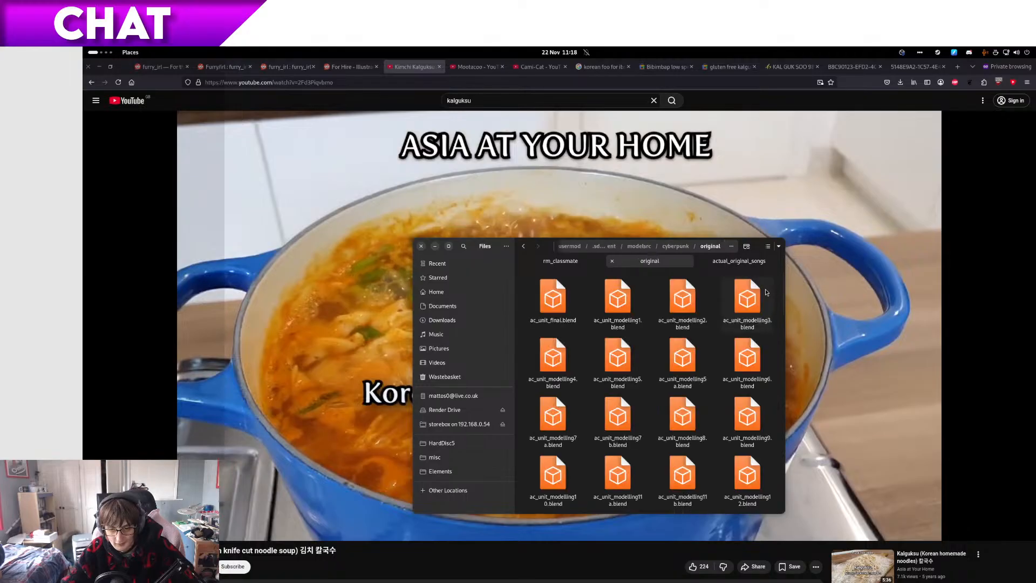
pyautogui.press('F2')
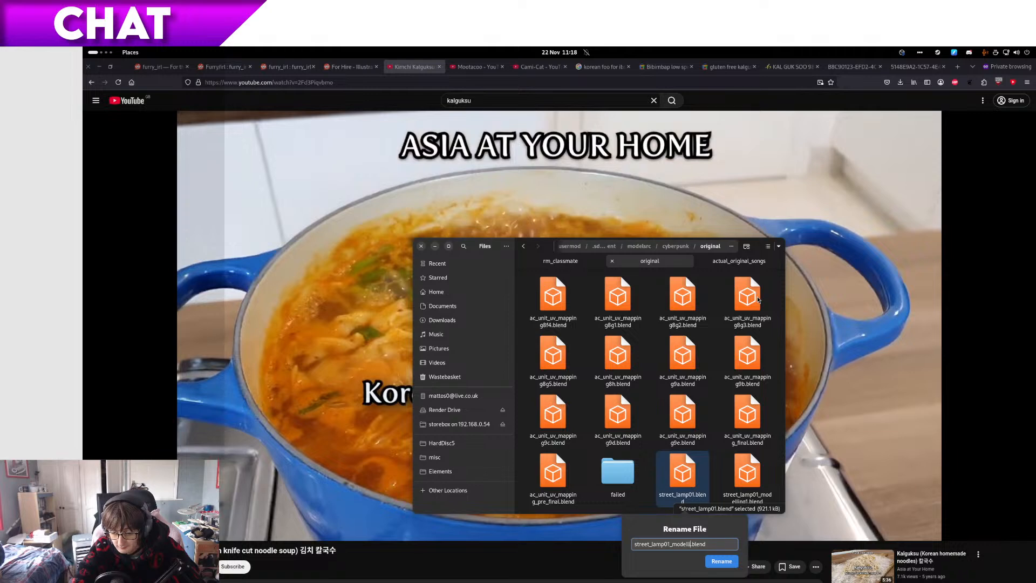
pyautogui.press('Return')
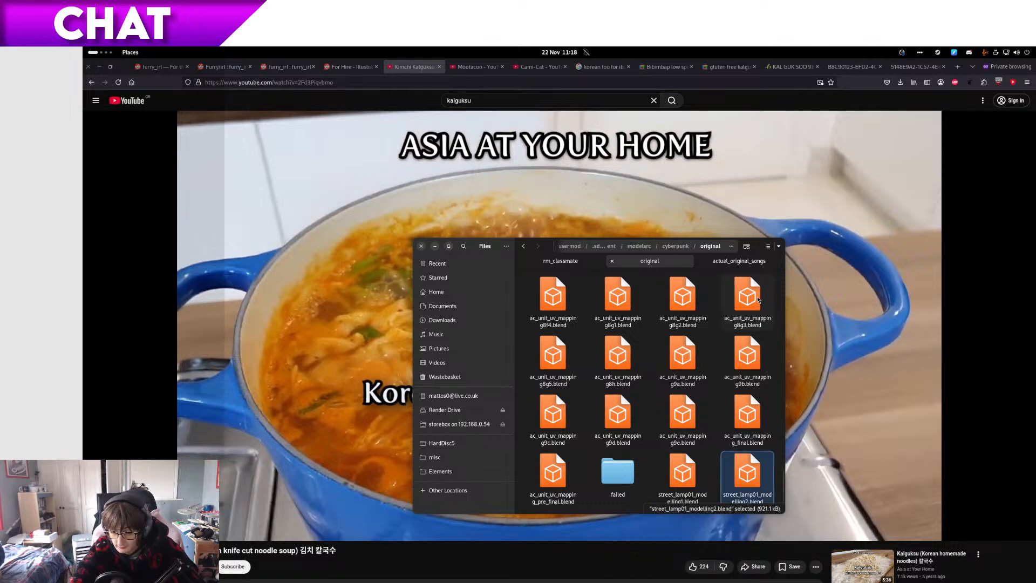
# Step: Switch back to Blender, inspect the curved arm from several angles and save street_lamp01.blend
pyautogui.hotkey('alt', 'Tab')
pyautogui.hotkey('ctrl', 's')
pyautogui.moveTo(715, 346); pyautogui.dragTo(562, 303, button='middle')
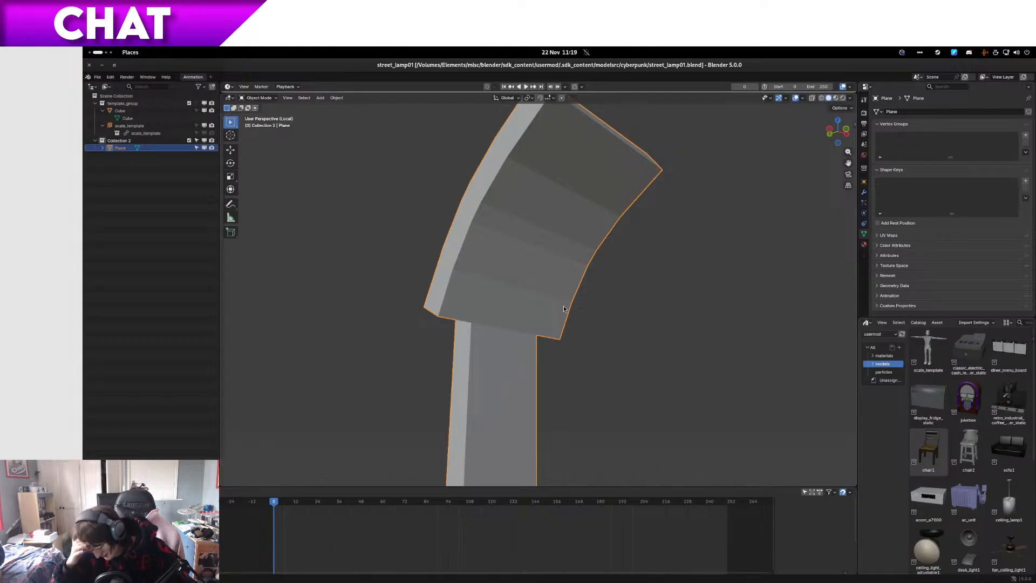
pyautogui.moveTo(549, 273); pyautogui.dragTo(489, 281, button='middle')
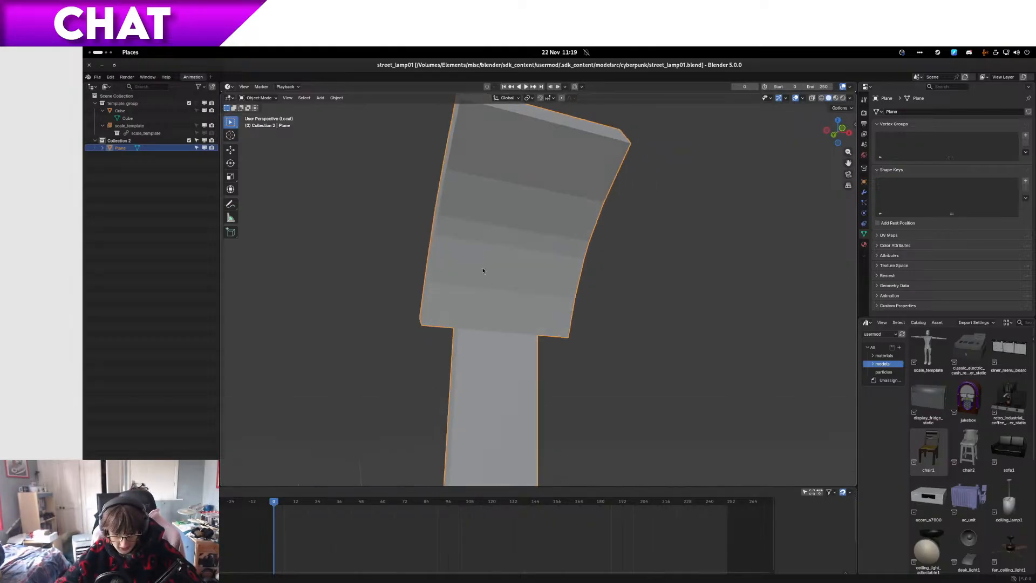
pyautogui.moveTo(546, 162); pyautogui.dragTo(480, 244, button='middle')
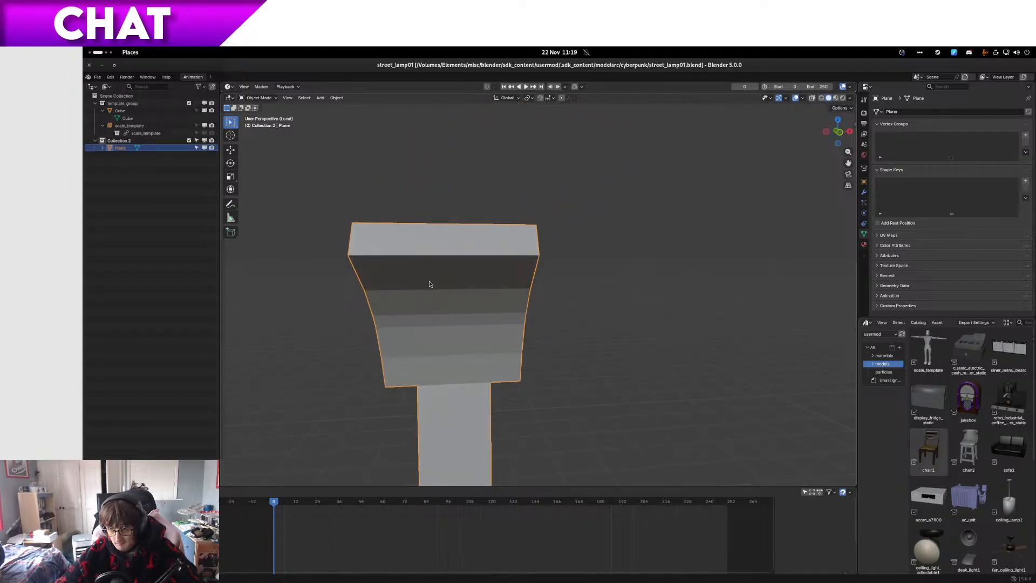
pyautogui.moveTo(417, 261); pyautogui.dragTo(398, 274, button='middle')
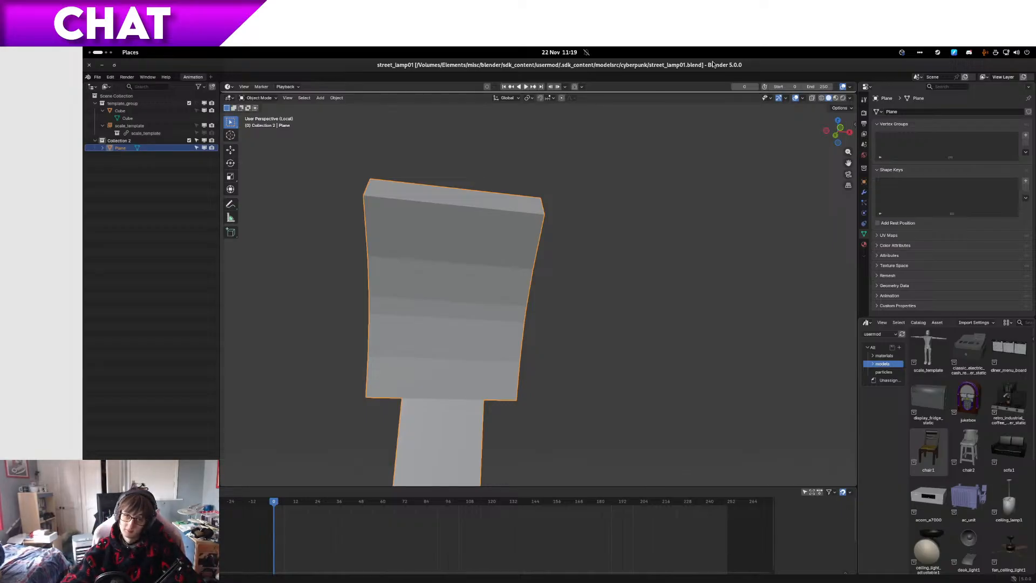
pyautogui.hotkey('ctrl', 's')
# Step: Leave local view and compare the whole lamp with the reference block in right orthographic and perspective views
pyautogui.moveTo(689, 181); pyautogui.dragTo(688, 260, button='middle')
pyautogui.scroll(-5, 717, 199)
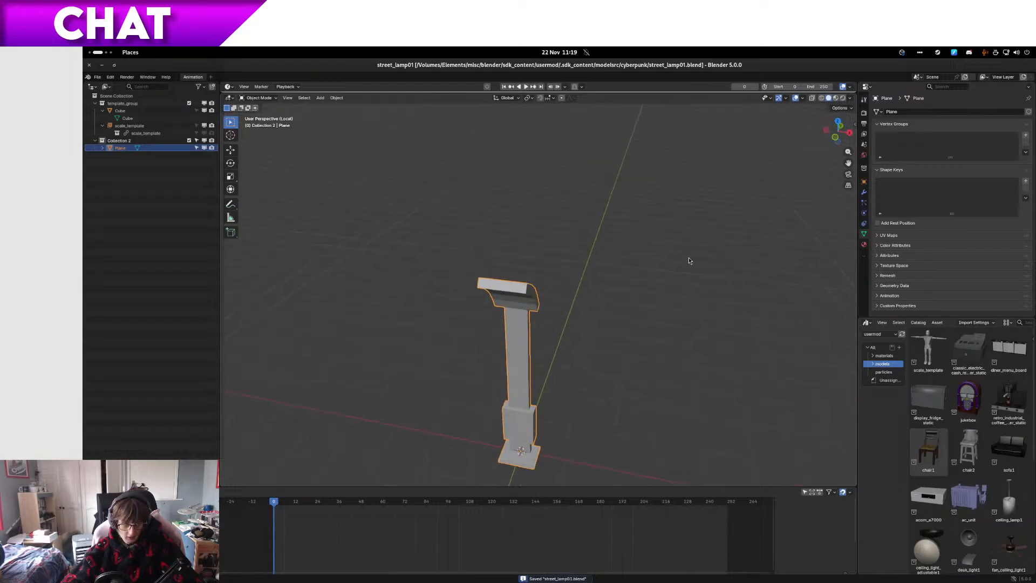
pyautogui.press('KP_Divide')
pyautogui.moveTo(556, 352); pyautogui.dragTo(495, 293, button='middle')
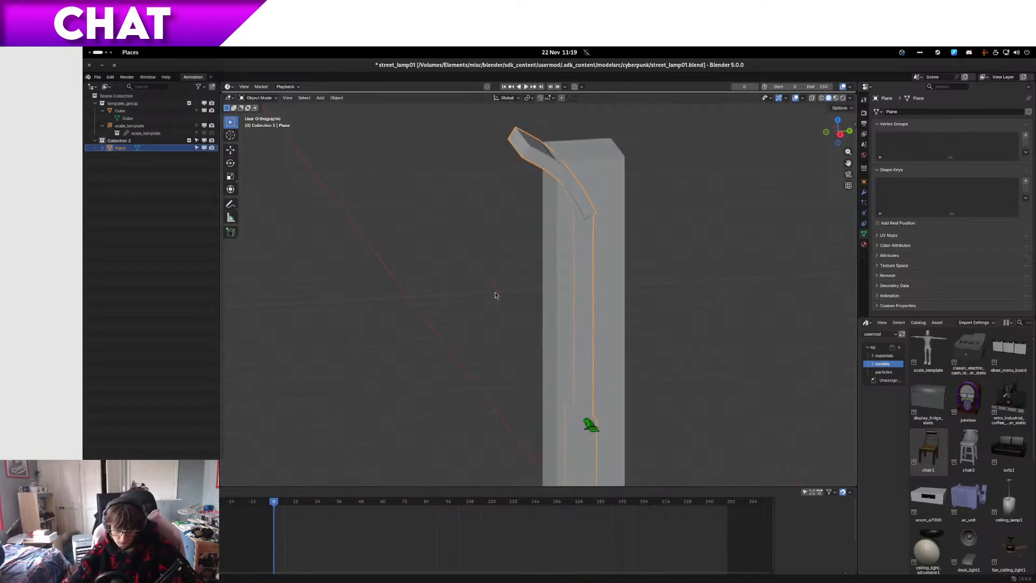
pyautogui.press('KP_1')
pyautogui.press('KP_3')
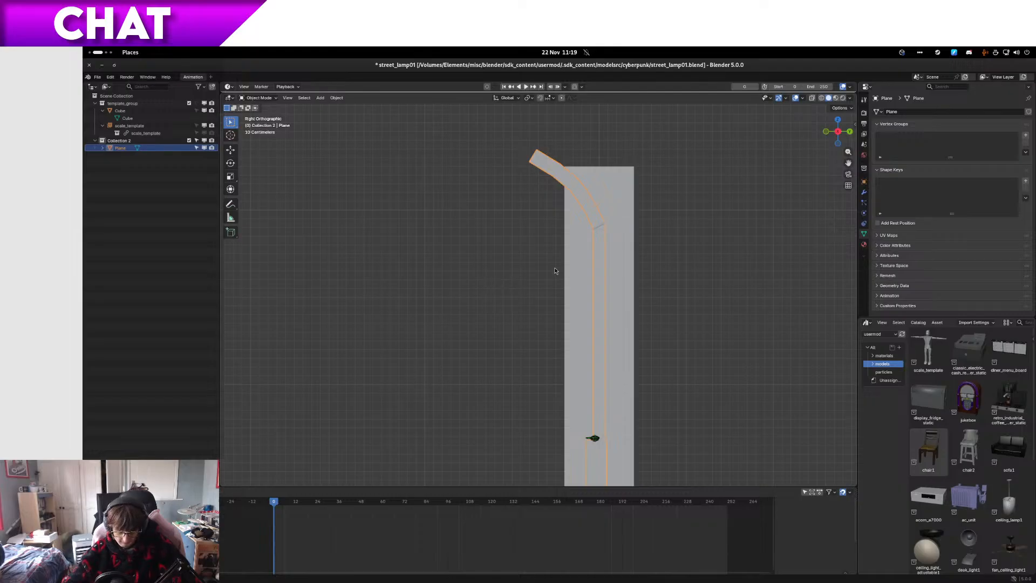
pyautogui.scroll(-4, 539, 260)
pyautogui.moveTo(539, 260); pyautogui.dragTo(604, 273, button='middle')
pyautogui.scroll(3, 551, 278)
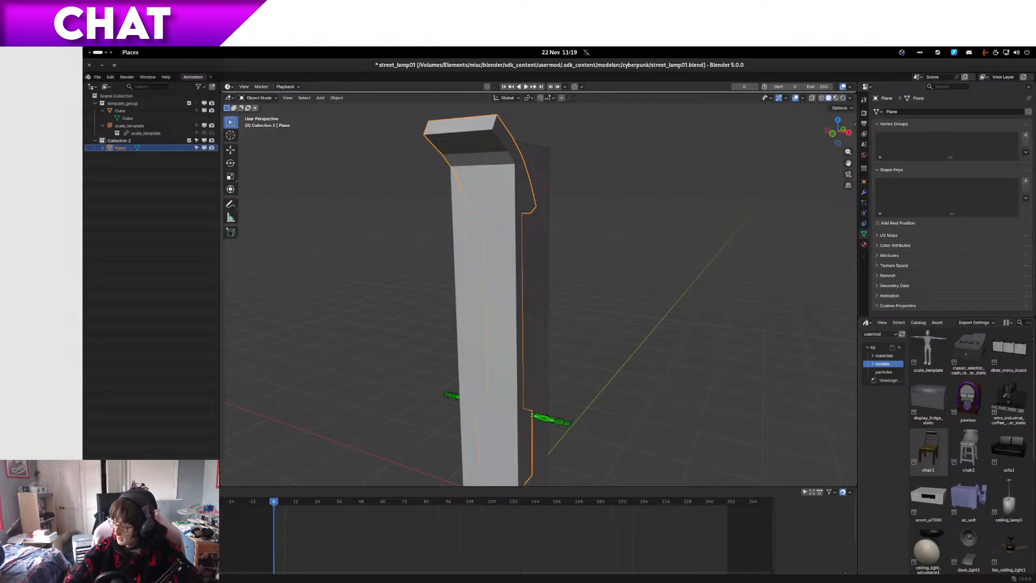
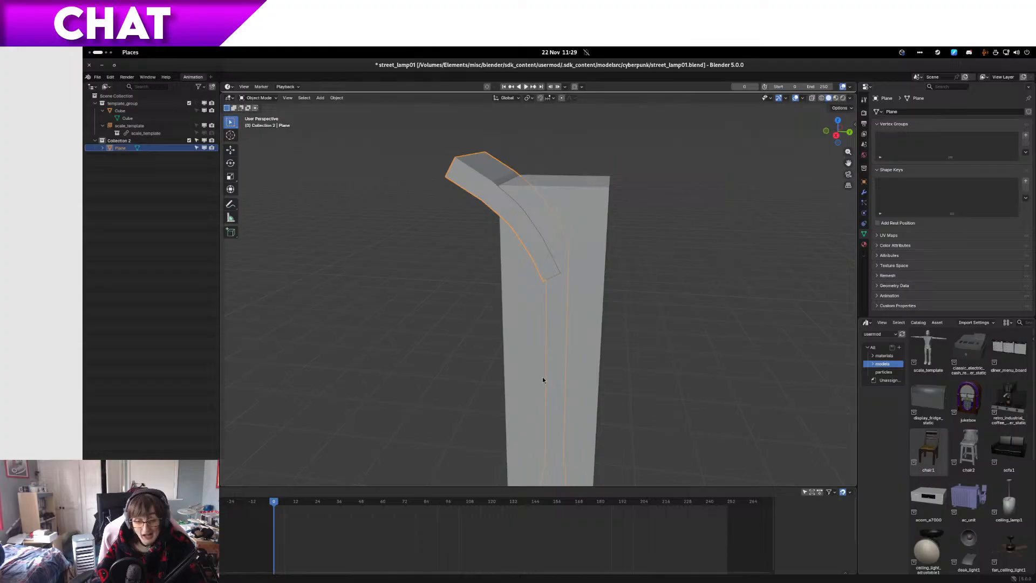
# Step: Compare the curved arm with the reference block around it from several angles
pyautogui.moveTo(548, 369); pyautogui.dragTo(466, 414, button='middle')
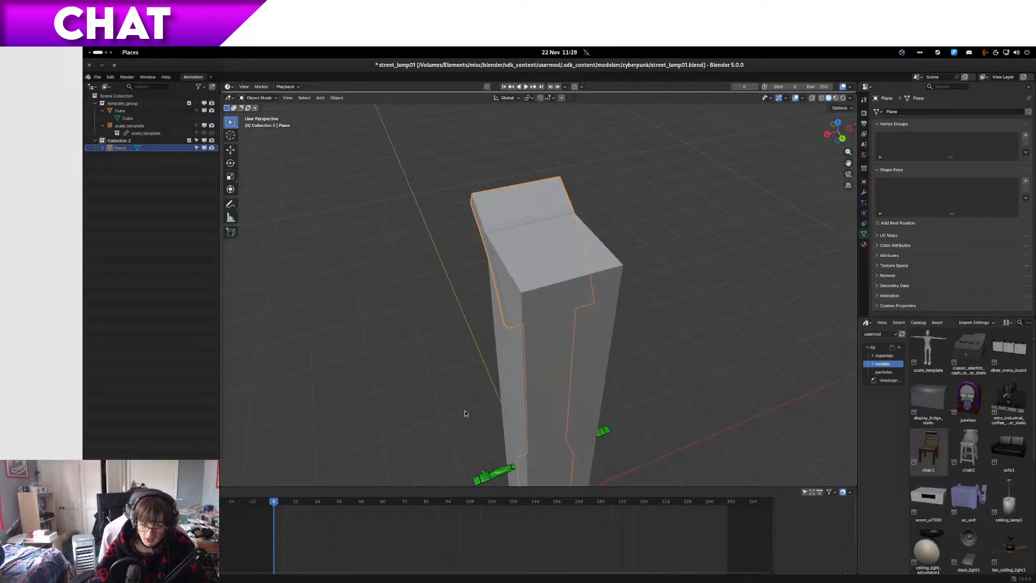
pyautogui.moveTo(305, 294); pyautogui.dragTo(551, 253, button='middle')
pyautogui.moveTo(508, 340); pyautogui.dragTo(447, 347, button='middle')
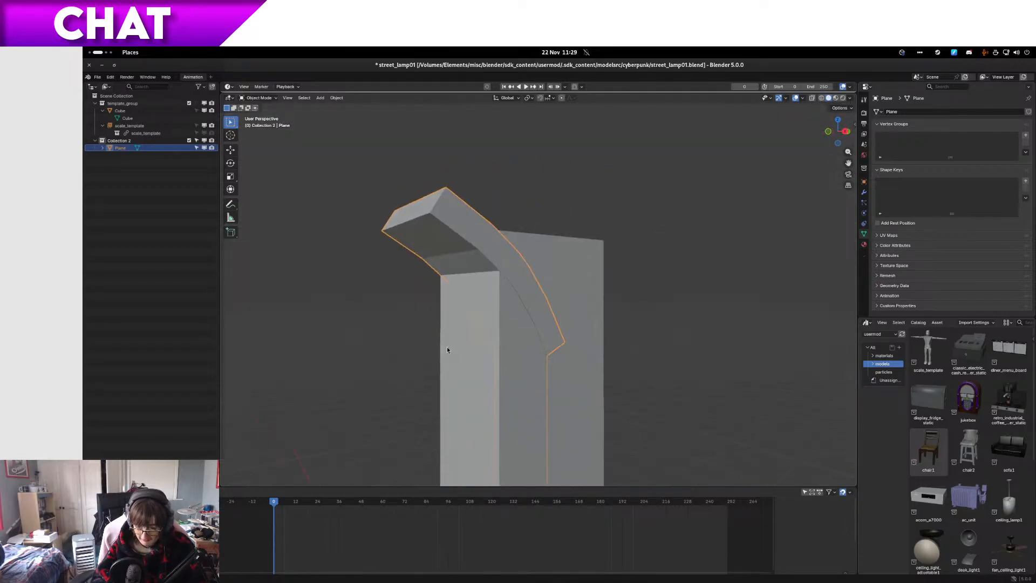
pyautogui.moveTo(434, 236); pyautogui.dragTo(494, 365, button='middle')
# Step: Hide the reference cube in the viewport and inspect the whole lamp against the scale figure, from the arm down to the base
pyautogui.click(204, 111)
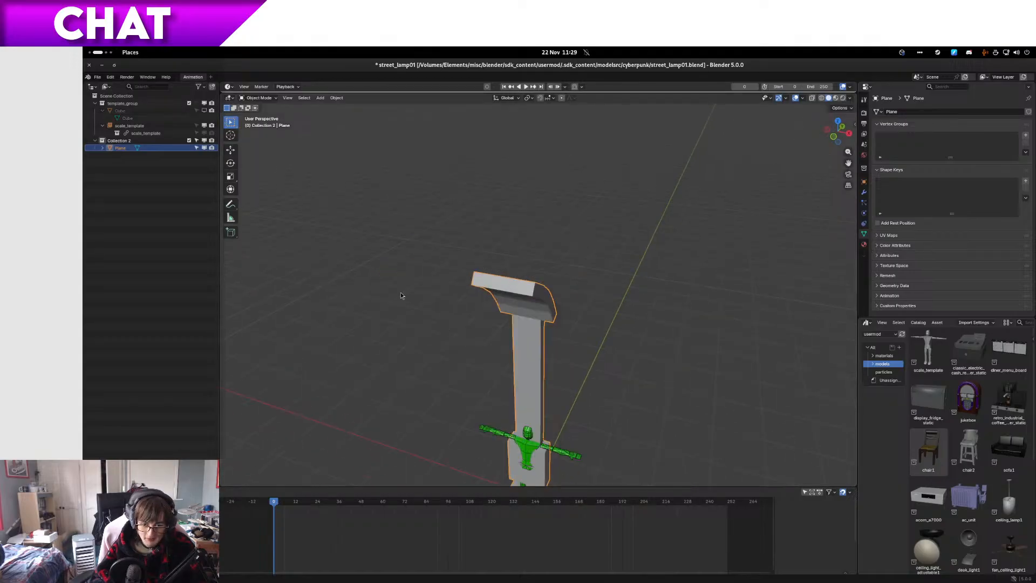
pyautogui.keyDown('shift'); pyautogui.moveTo(454, 324); pyautogui.dragTo(441, 166, button='middle'); pyautogui.keyUp('shift')
pyautogui.scroll(4, 582, 331)
pyautogui.moveTo(582, 331); pyautogui.dragTo(512, 361, button='middle')
pyautogui.scroll(-3, 593, 351)
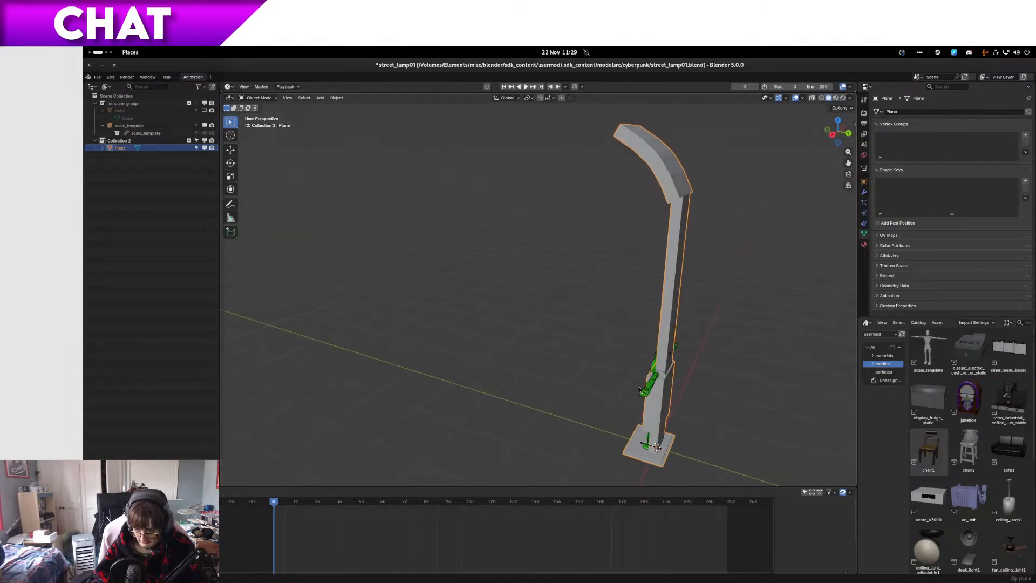
pyautogui.keyDown('shift'); pyautogui.moveTo(682, 369); pyautogui.dragTo(566, 266, button='middle'); pyautogui.keyUp('shift')
pyautogui.scroll(5, 502, 235)
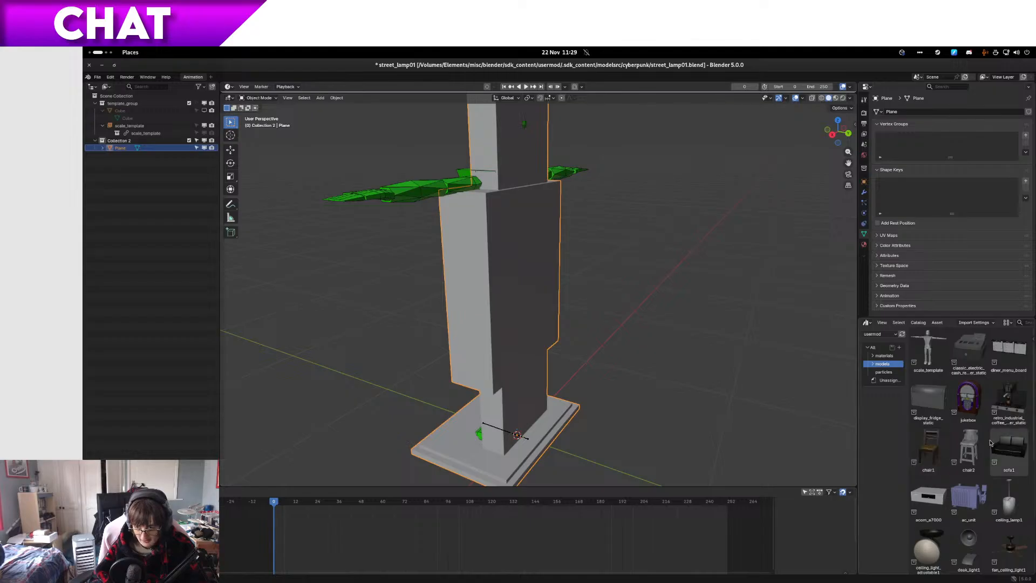
# Step: Switch to Files, paste street_lamp01.blend into the failed folder inside original, and rename it with a suffix beginning _lamp_curve_too_
pyautogui.press('super')
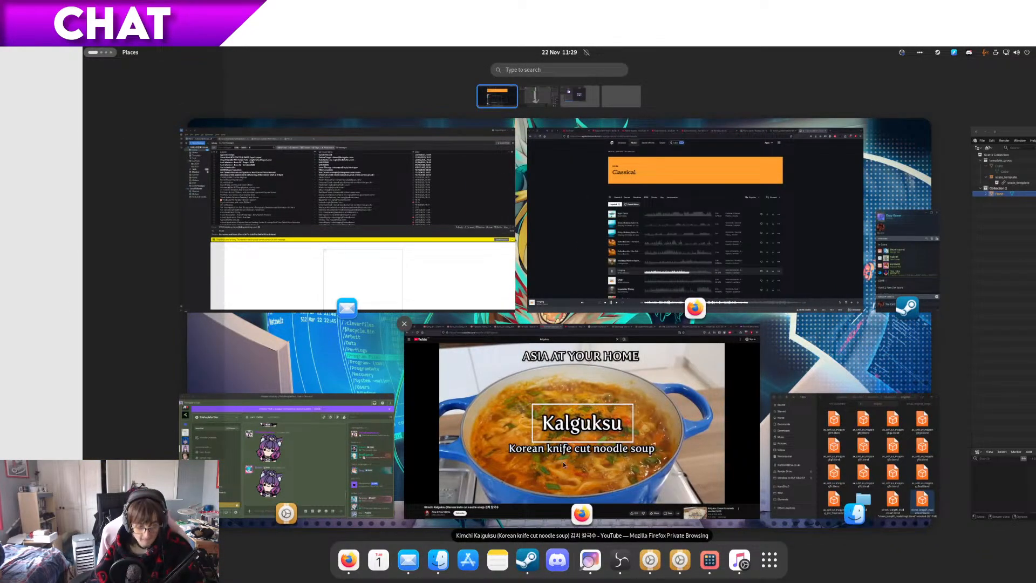
pyautogui.click(862, 486)
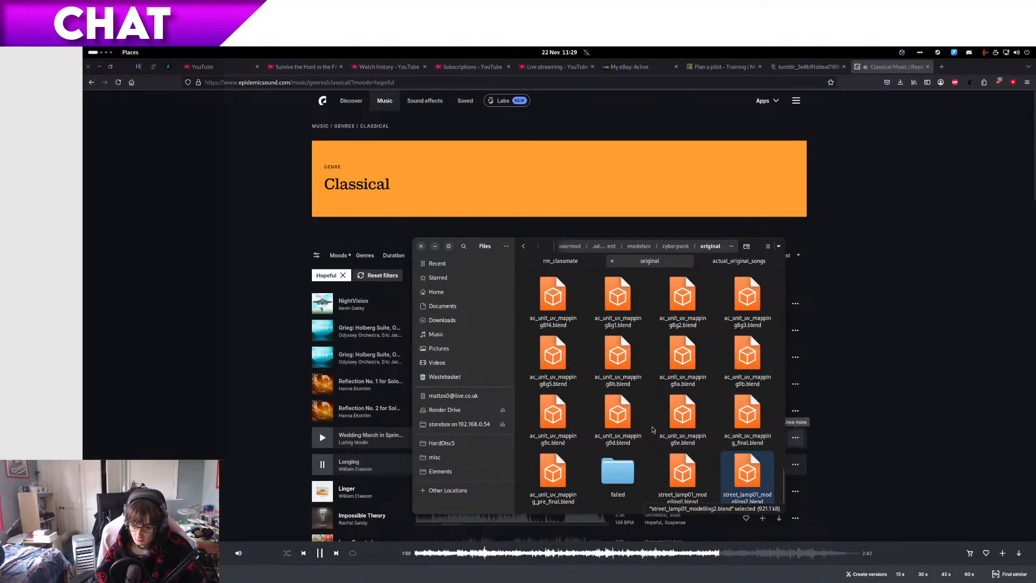
pyautogui.hotkey('alt', 'Left')
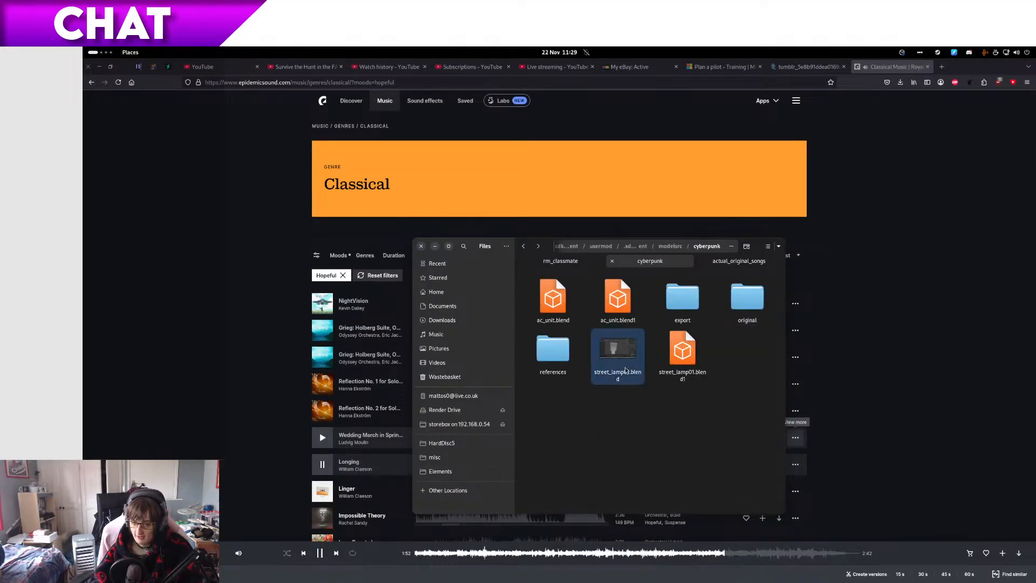
pyautogui.hotkey('alt', 'Right')
pyautogui.doubleClick(615, 473)
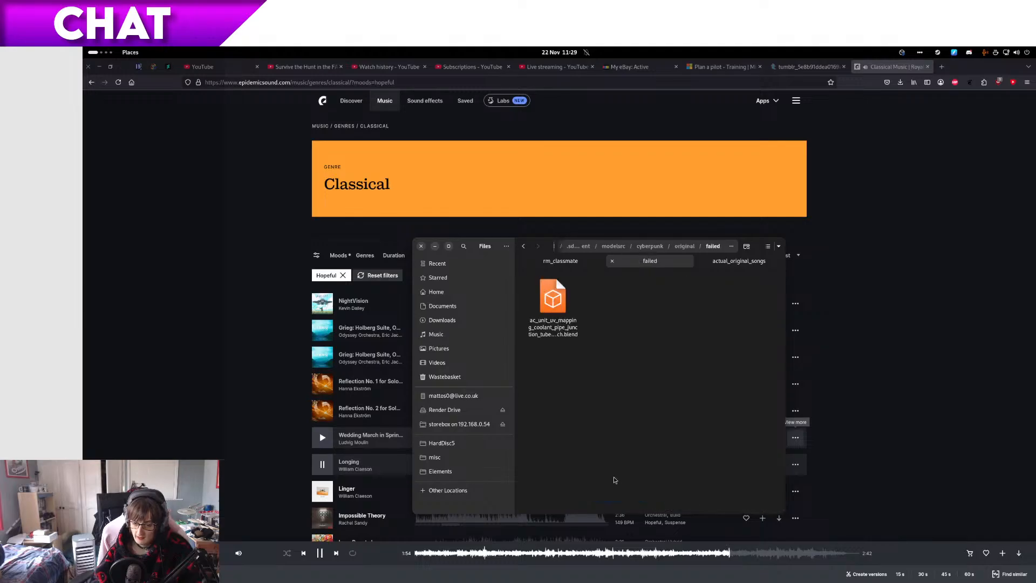
pyautogui.hotkey('ctrl', 'v')
pyautogui.press('F2')
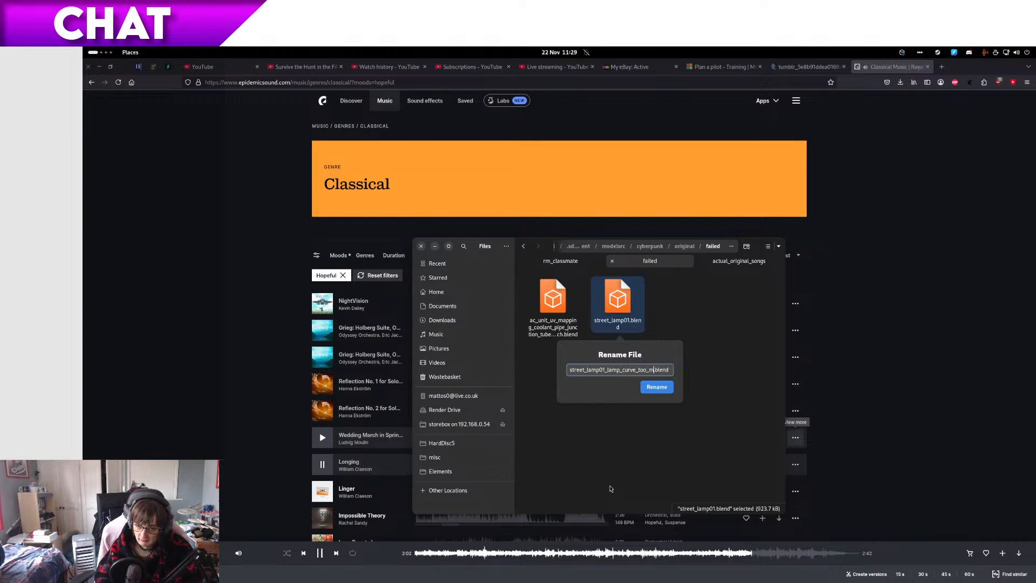
pyautogui.press('Return')
# Step: Replace street_lamp01.blend in the cyberpunk folder with a copy of street_lamp01_modelling2.blend from the original folder, renamed street_lamp01.blend
pyautogui.press('BackSpace')
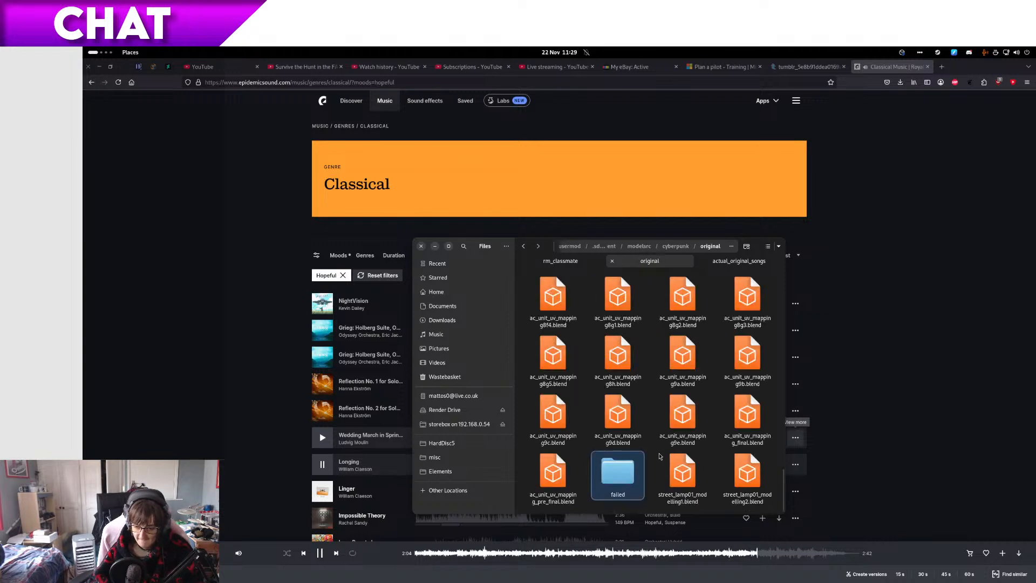
pyautogui.click(757, 471)
pyautogui.hotkey('ctrl', 'c')
pyautogui.press('super')
pyautogui.press('super')
pyautogui.hotkey('alt', 'Left')
pyautogui.hotkey('ctrl', 'v')
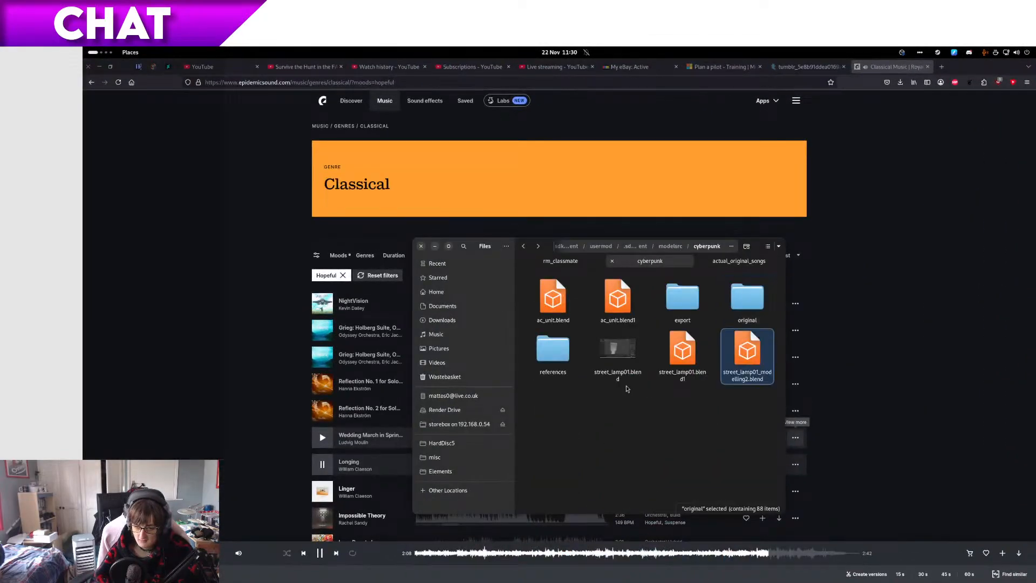
pyautogui.click(639, 352)
pyautogui.press('Delete')
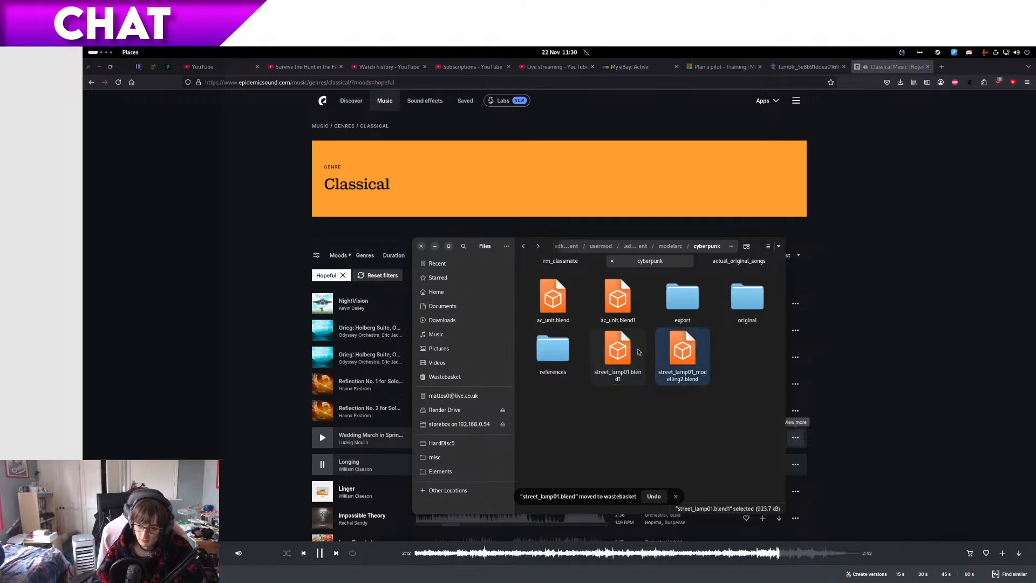
pyautogui.press('F2')
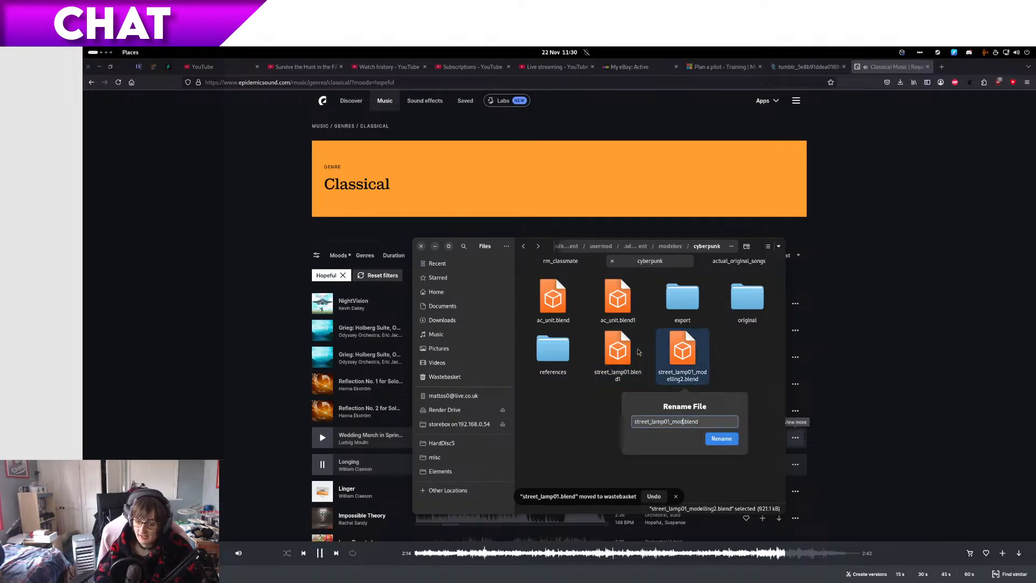
pyautogui.press('Return')
# Step: Switch back to Blender and revert the open scene to the street_lamp01.blend file on disk
pyautogui.hotkey('ctrl', 'alt', 'Right')
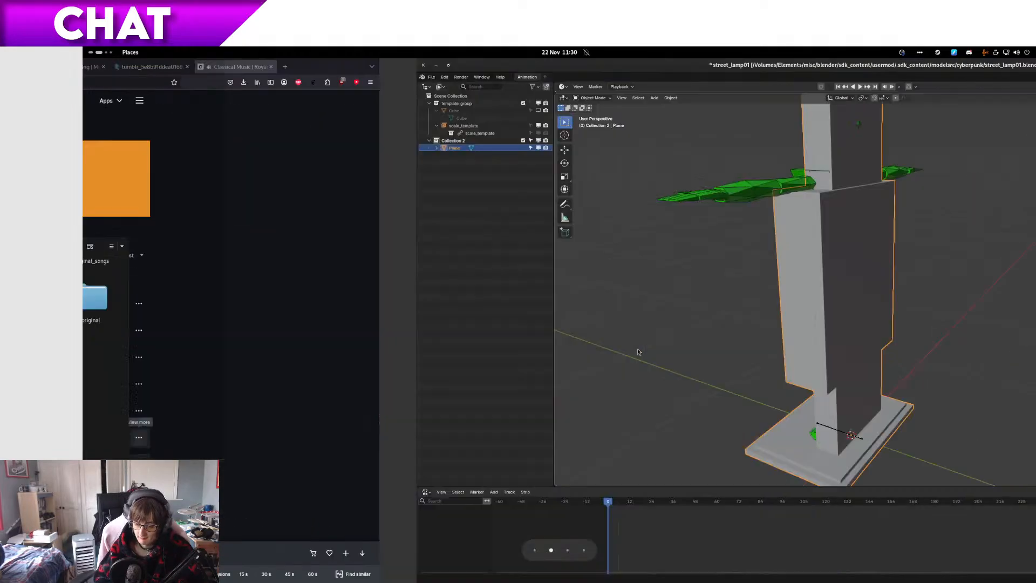
pyautogui.click(99, 80)
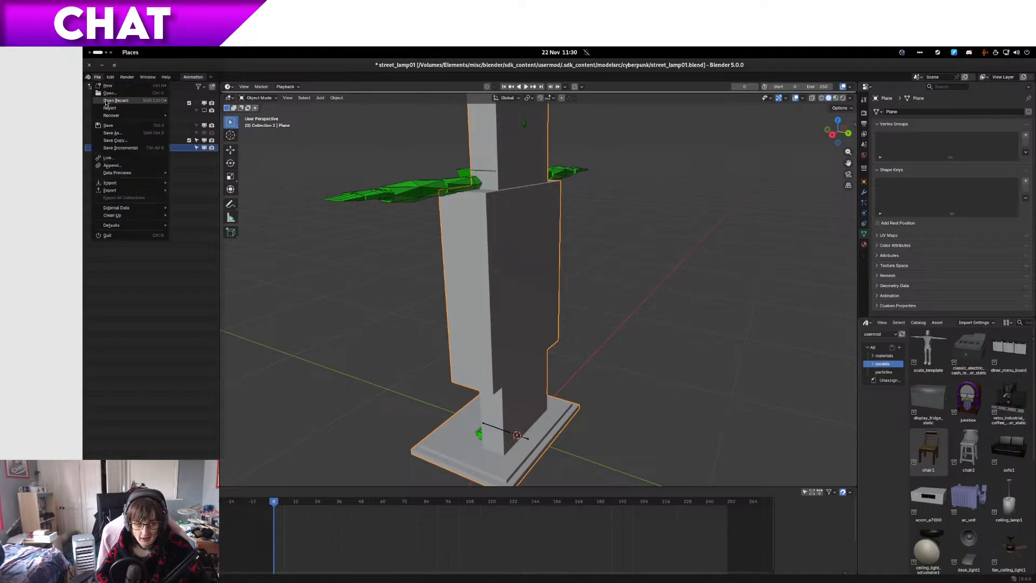
pyautogui.click(112, 109)
pyautogui.click(590, 336)
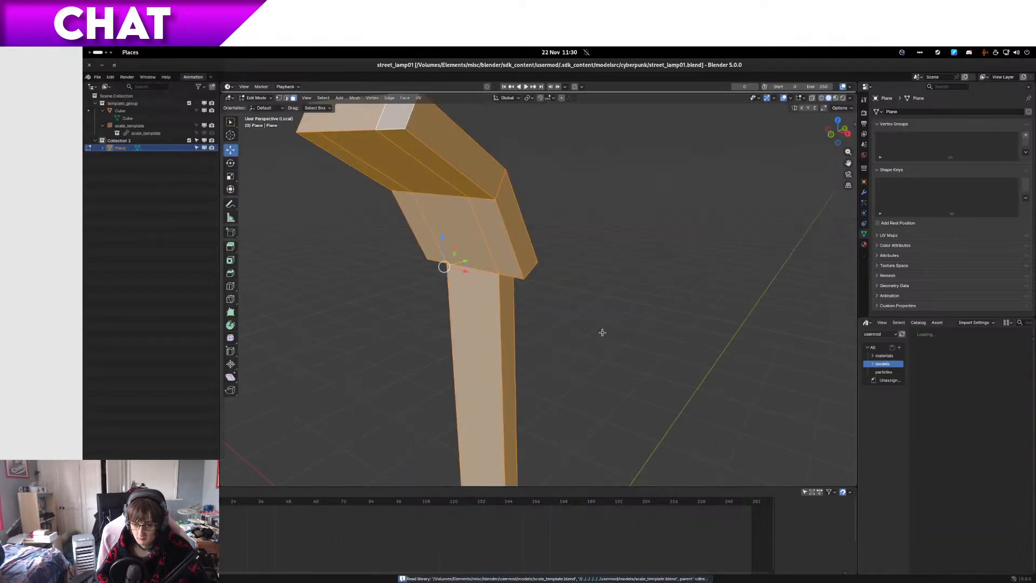
# Step: Select the vertices around the arm's middle bend and bevel their edges with one segment and an offset of about 0.28 m
pyautogui.moveTo(602, 332); pyautogui.dragTo(582, 310, button='middle')
pyautogui.keyDown('shift'); pyautogui.moveTo(670, 264); pyautogui.dragTo(570, 318, button='middle'); pyautogui.keyUp('shift')
pyautogui.press('1')
pyautogui.click(544, 201)
pyautogui.keyDown('ctrl'); pyautogui.click(570, 203); pyautogui.keyUp('ctrl')
pyautogui.keyDown('ctrl'); pyautogui.click(580, 178); pyautogui.keyUp('ctrl')
pyautogui.moveTo(513, 211); pyautogui.dragTo(559, 267, button='middle')
pyautogui.press('KP_1')
pyautogui.press('KP_3')
pyautogui.press('KP_1')
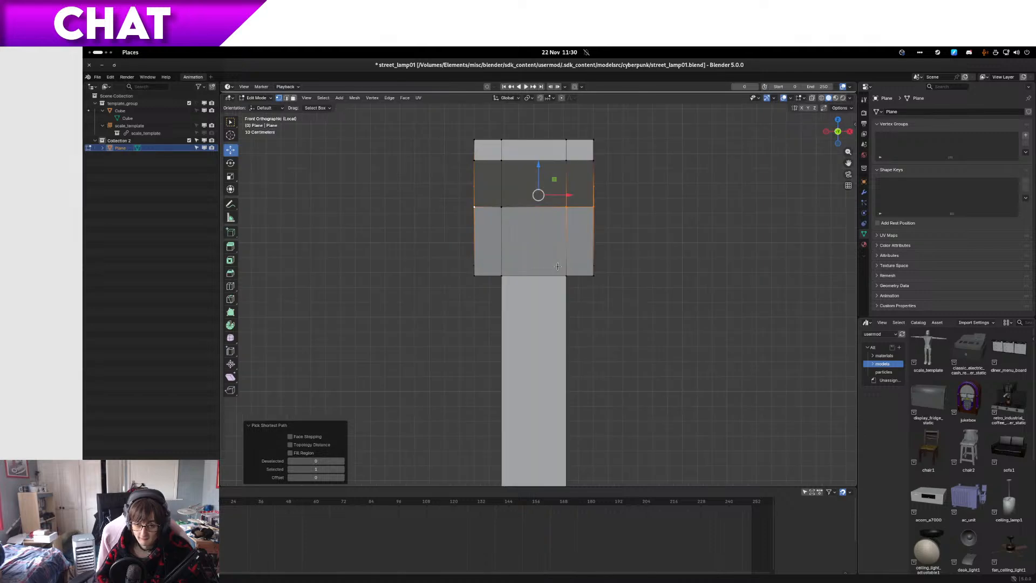
pyautogui.keyDown('shift'); pyautogui.click(501, 208); pyautogui.keyUp('shift')
pyautogui.press('KP_3')
pyautogui.hotkey('ctrl', 'b')
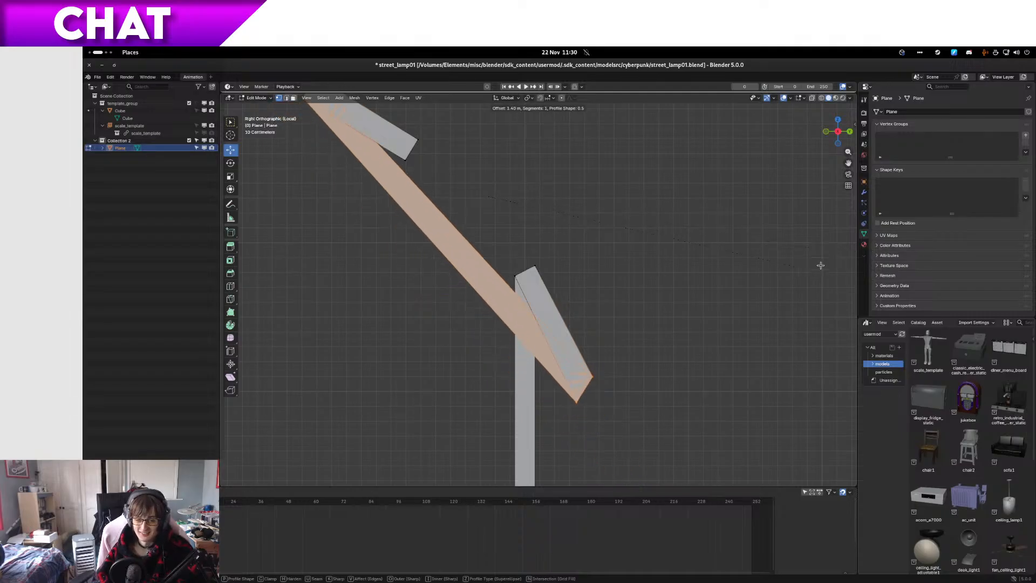
pyautogui.click(641, 217)
# Step: Return to Object Mode, inspect the bevelled arm from several angles and save street_lamp01.blend
pyautogui.moveTo(578, 249); pyautogui.dragTo(646, 256, button='middle')
pyautogui.press('Tab')
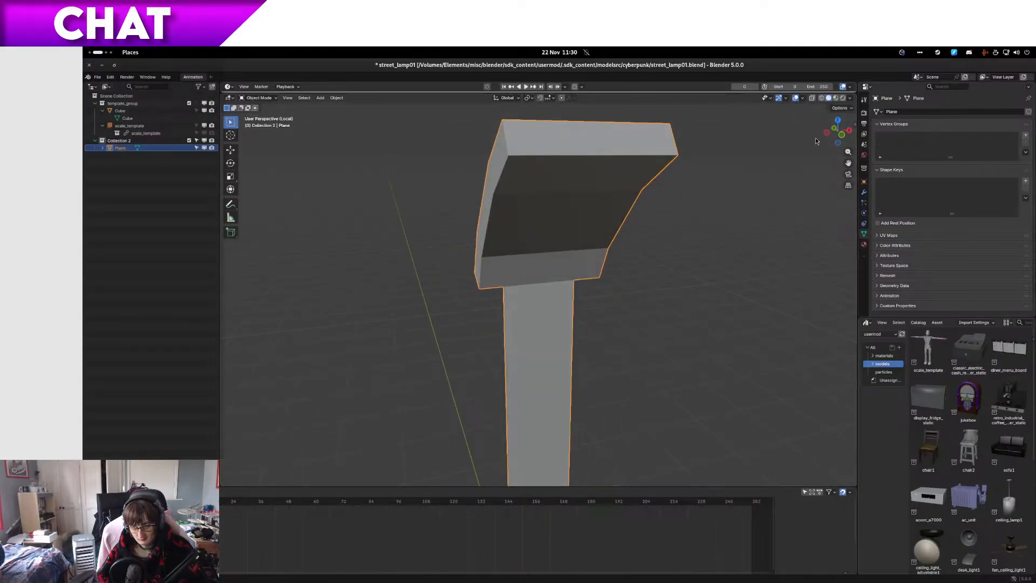
pyautogui.moveTo(612, 262); pyautogui.dragTo(540, 305, button='middle')
pyautogui.scroll(-3, 549, 247)
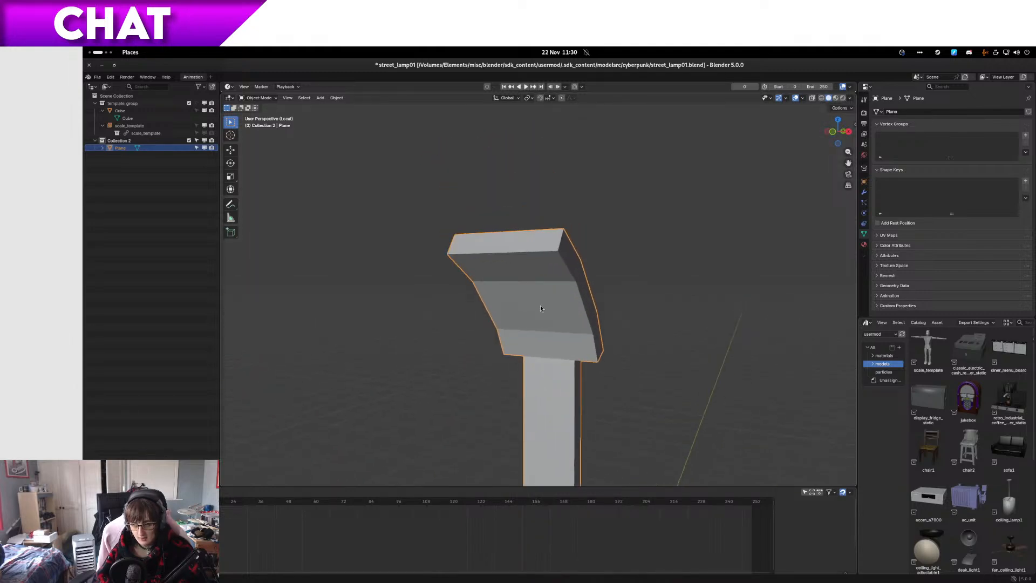
pyautogui.scroll(3, 540, 305)
pyautogui.hotkey('ctrl', 's')
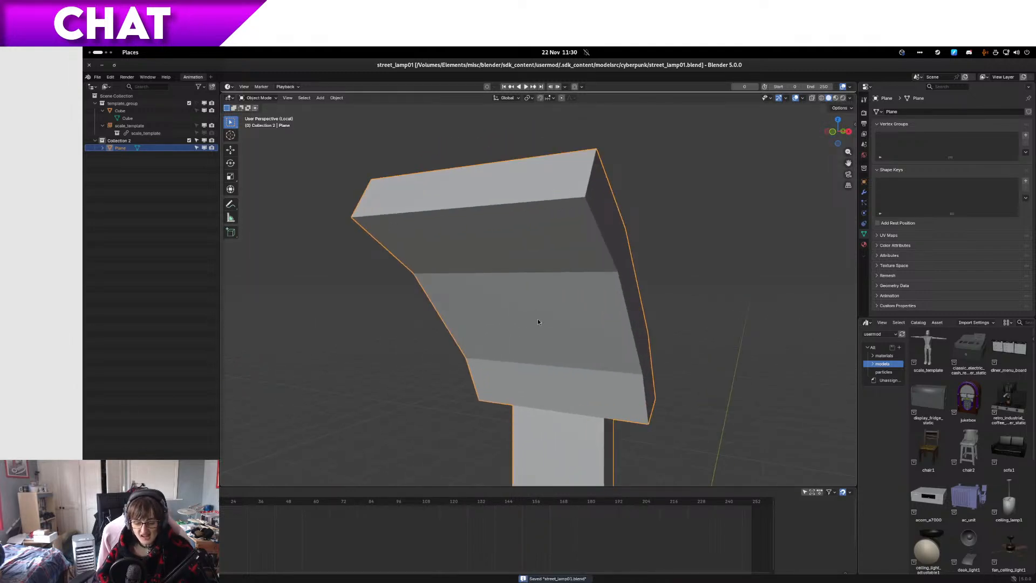
# Step: Copy street_lamp01.blend into the original folder in Files, rename it as the next numbered modelling backup, and switch back to Blender
pyautogui.hotkey('ctrl', 'alt', 'Left')
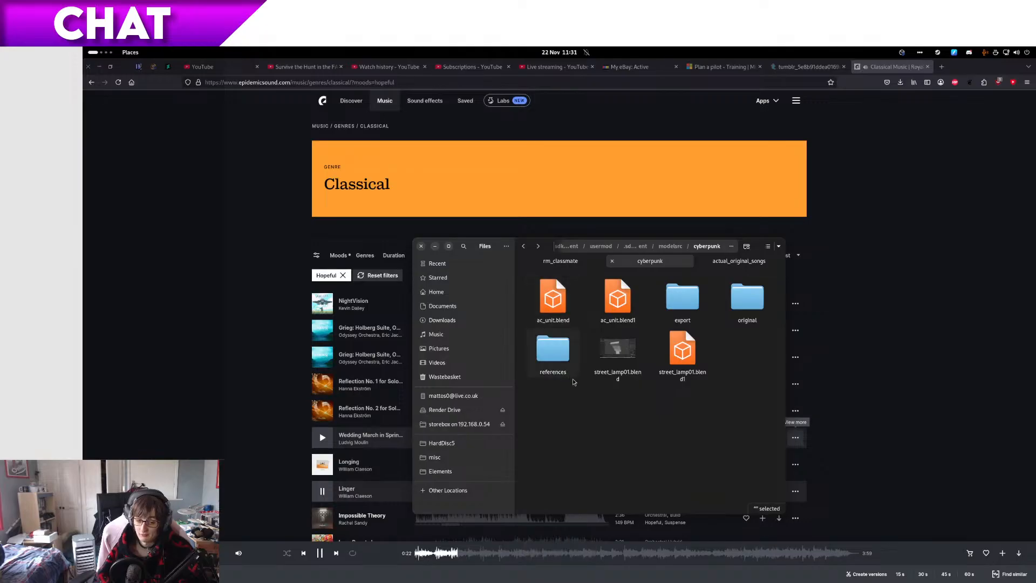
pyautogui.click(617, 354)
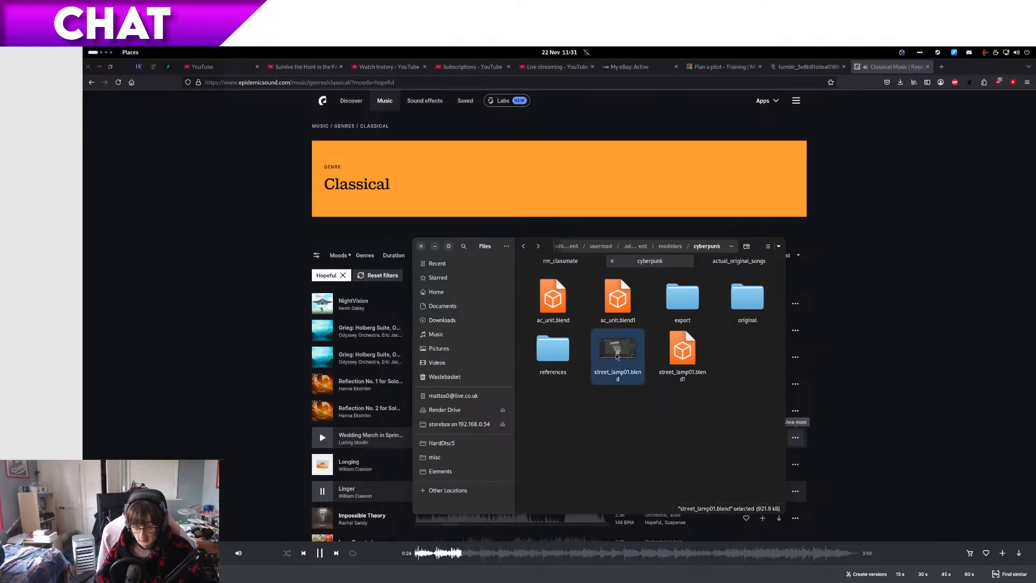
pyautogui.hotkey('ctrl', 'c')
pyautogui.hotkey('alt', 'Right')
pyautogui.hotkey('ctrl', 'v')
pyautogui.press('F2')
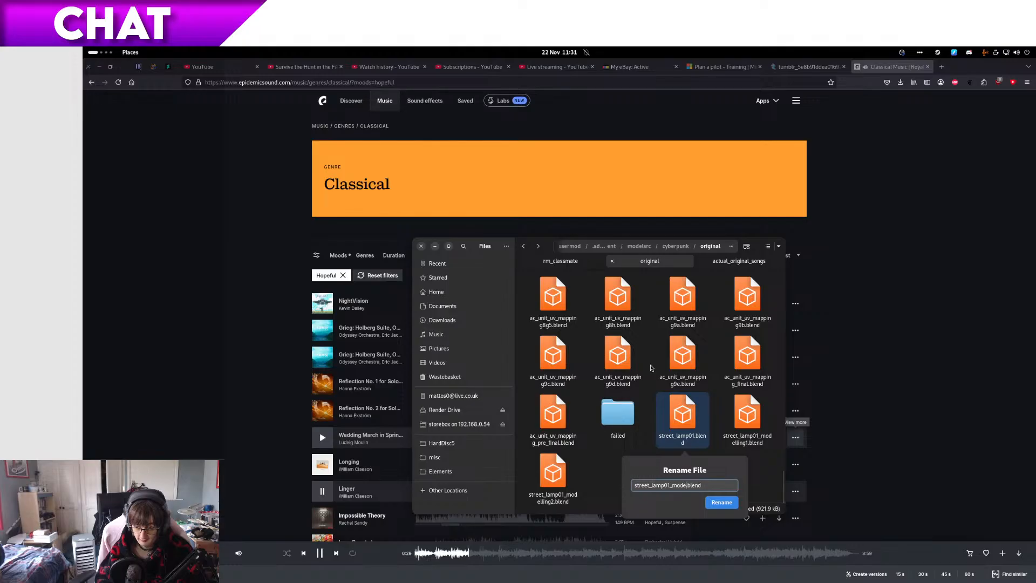
pyautogui.press('Return')
pyautogui.hotkey('ctrl', 'alt', 'Right')
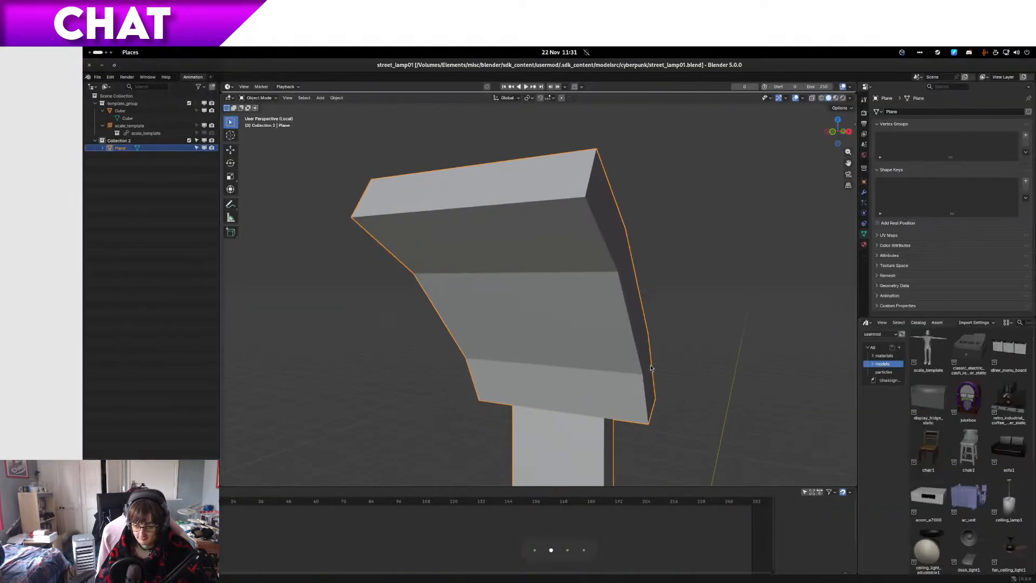
pyautogui.scroll(-8, 696, 348)
pyautogui.keyDown('shift'); pyautogui.moveTo(682, 354); pyautogui.dragTo(673, 302, button='middle'); pyautogui.keyUp('shift')
pyautogui.moveTo(673, 302); pyautogui.dragTo(629, 343, button='middle')
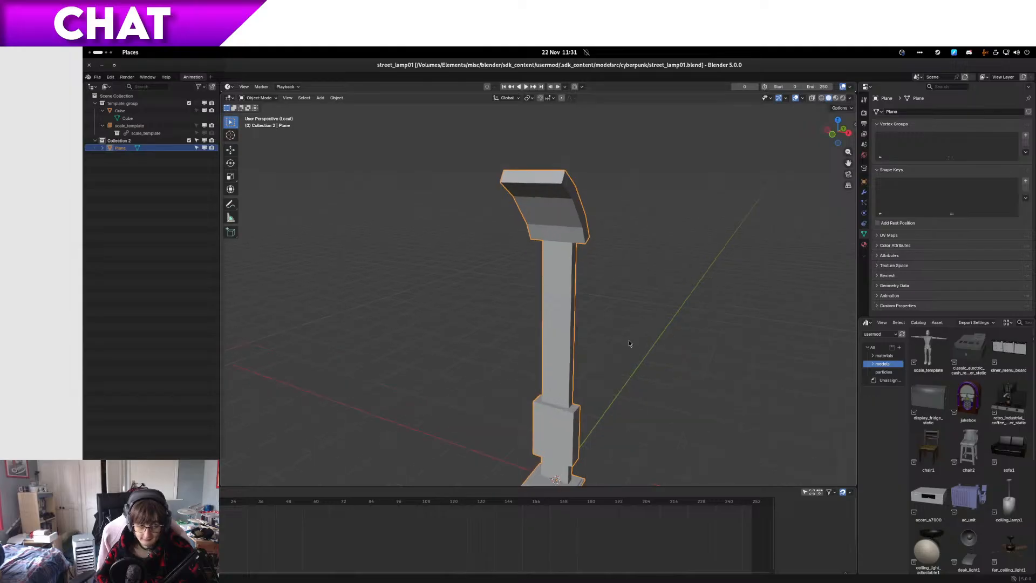
pyautogui.hotkey('shift', 'a')
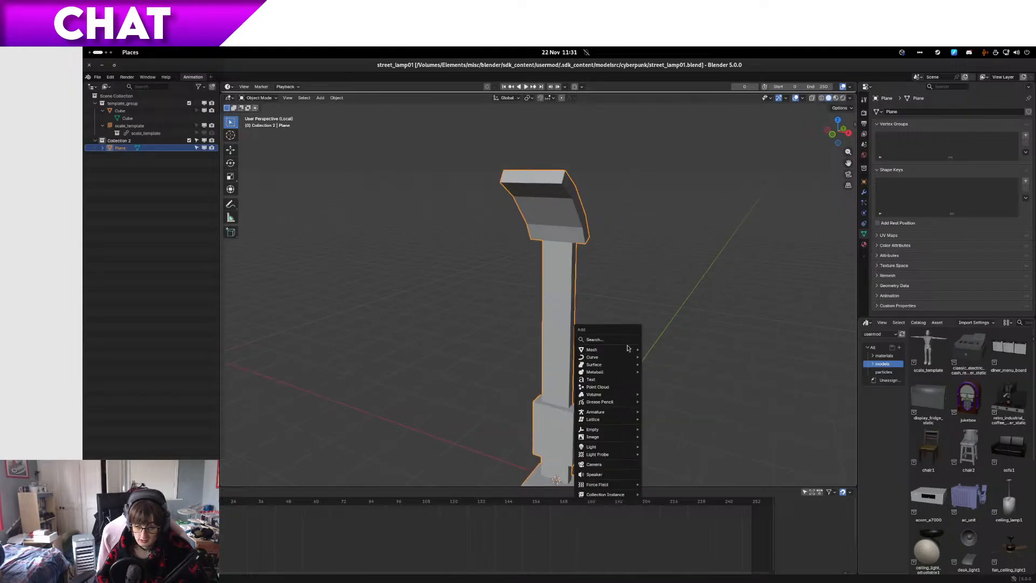
pyautogui.moveTo(629, 350)
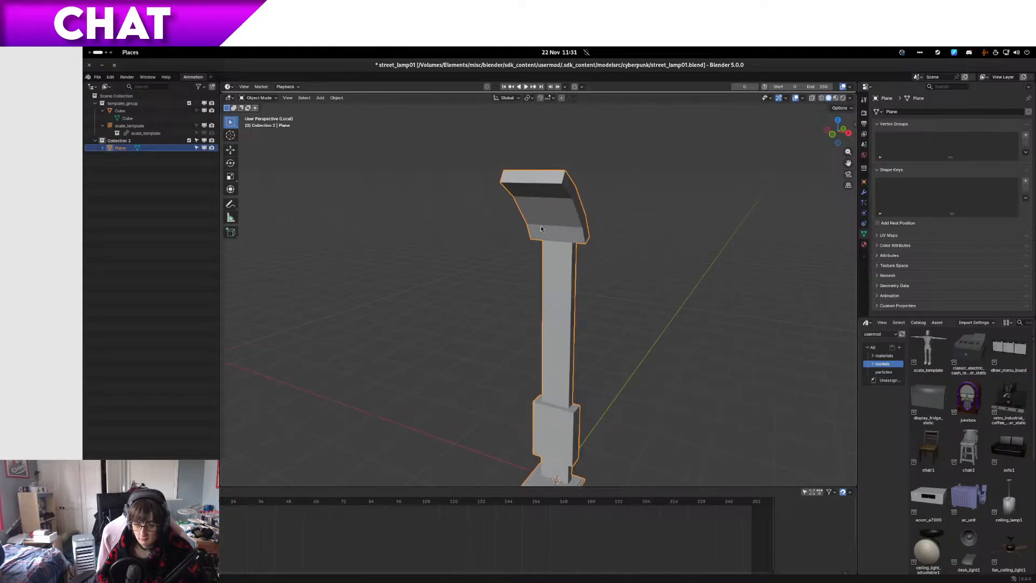
# Step: Duplicate the three centre faces on the underside of the curved arm in place and separate the copy into its own object
pyautogui.press('Tab')
pyautogui.scroll(5, 545, 372)
pyautogui.moveTo(545, 372); pyautogui.dragTo(529, 329, button='middle')
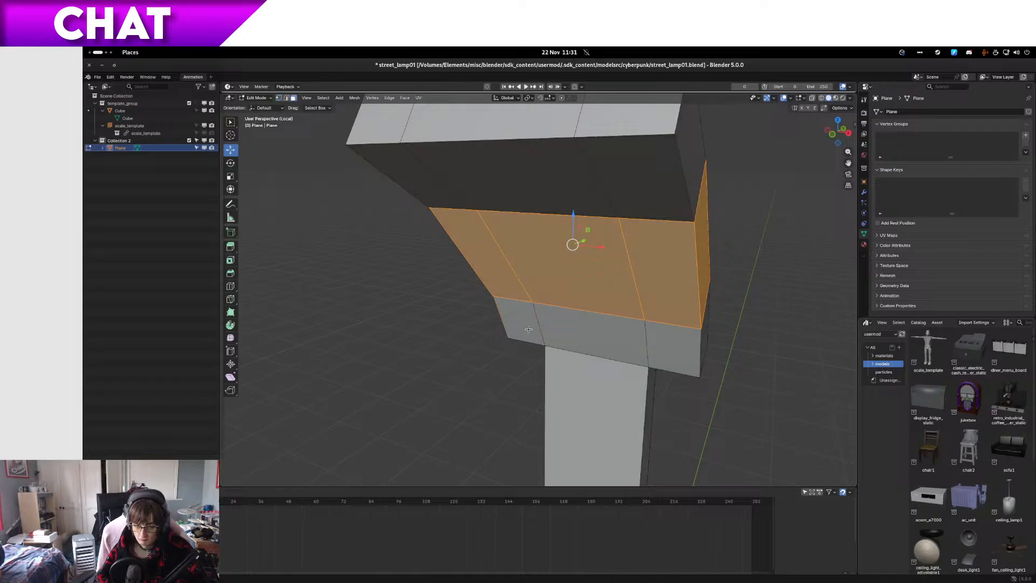
pyautogui.click(566, 319)
pyautogui.keyDown('shift'); pyautogui.click(563, 259); pyautogui.keyUp('shift')
pyautogui.keyDown('shift'); pyautogui.click(555, 165); pyautogui.keyUp('shift')
pyautogui.hotkey('shift', 'd')
pyautogui.rightClick(555, 165)
pyautogui.press('p')
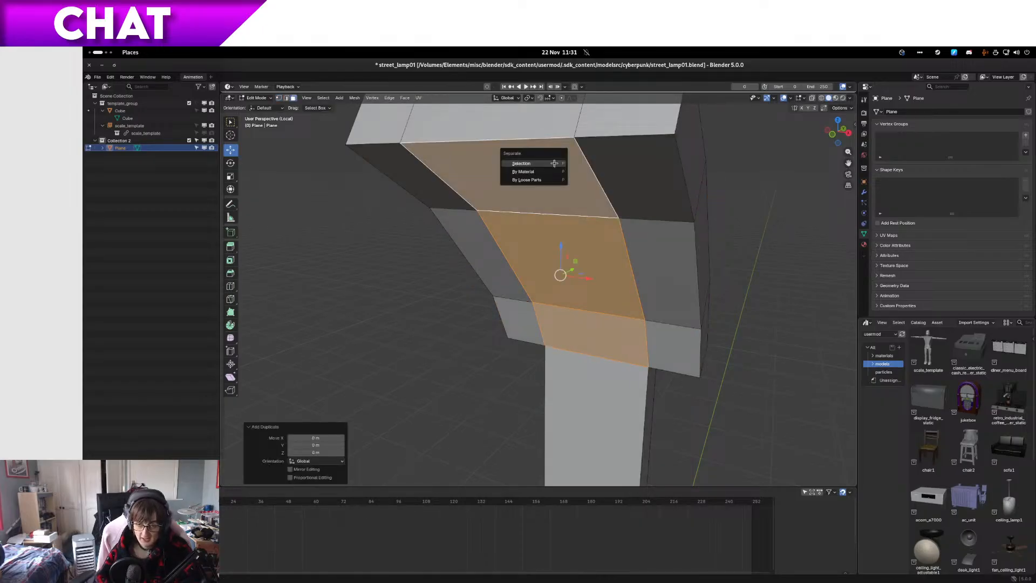
pyautogui.click(555, 165)
pyautogui.press('Tab')
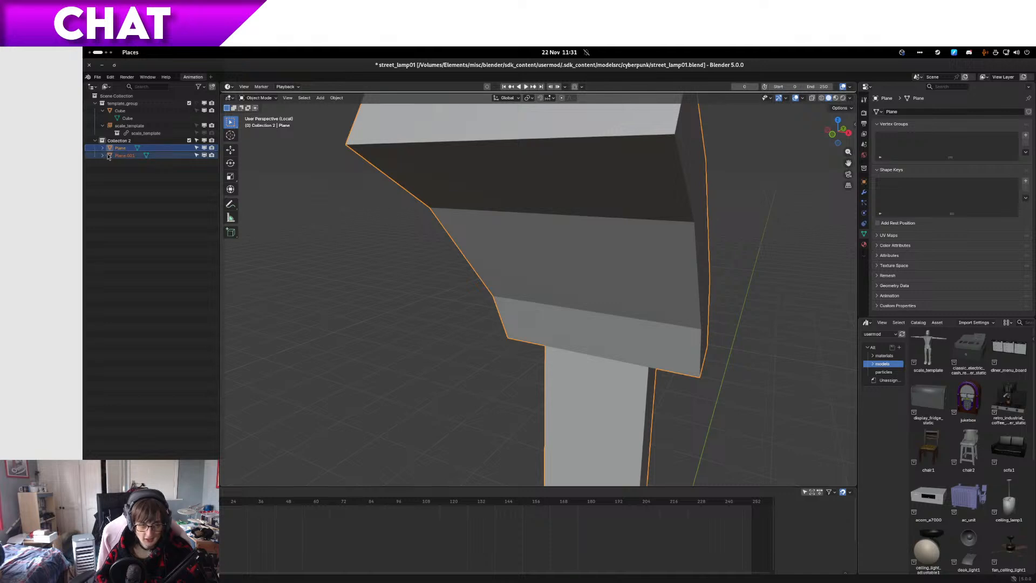
# Step: Select all three faces of the separated underside strip and scale them to 0.3 along X in front view
pyautogui.click(558, 265)
pyautogui.press('Tab')
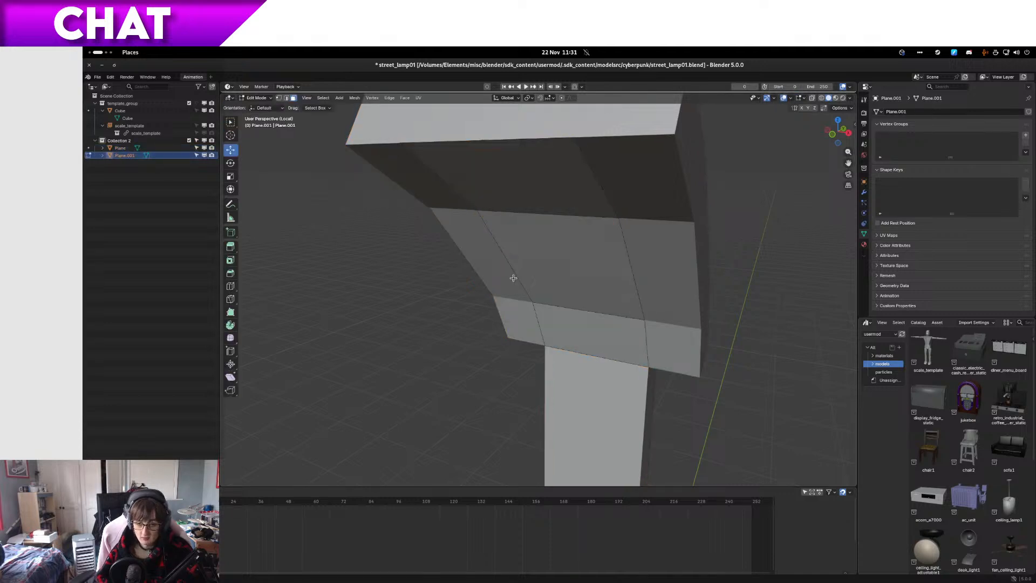
pyautogui.click(522, 198)
pyautogui.keyDown('shift'); pyautogui.click(543, 259); pyautogui.keyUp('shift')
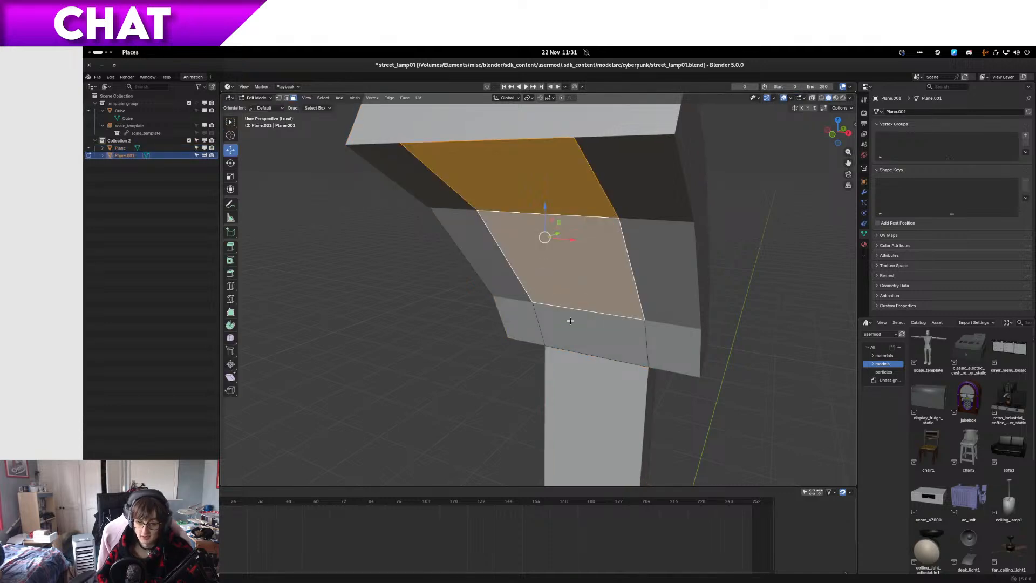
pyautogui.keyDown('shift'); pyautogui.click(578, 327); pyautogui.keyUp('shift')
pyautogui.press('KP_5')
pyautogui.press('KP_1')
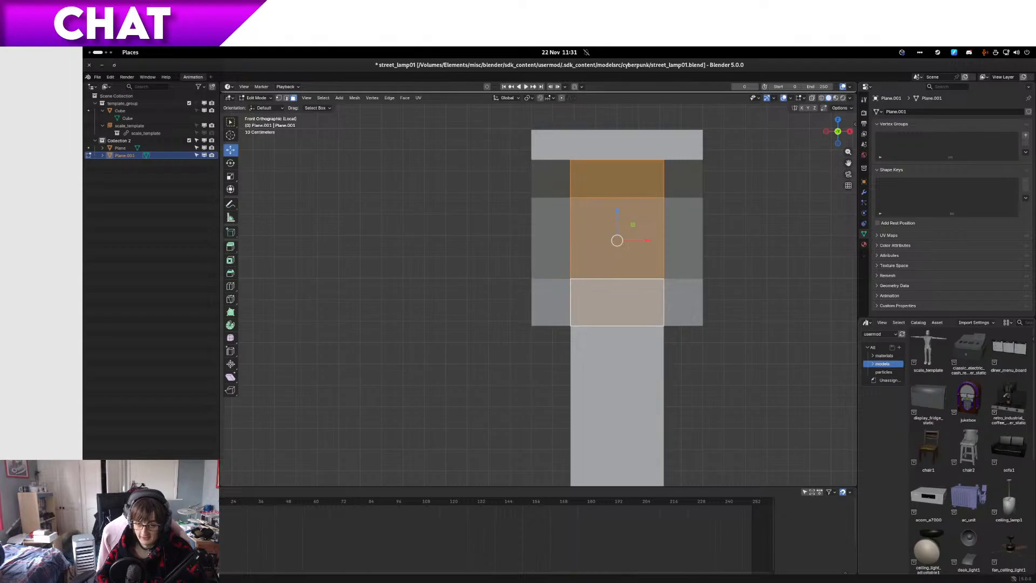
pyautogui.scroll(3, 629, 201)
pyautogui.keyDown('shift'); pyautogui.moveTo(629, 201); pyautogui.dragTo(547, 292, button='middle'); pyautogui.keyUp('shift')
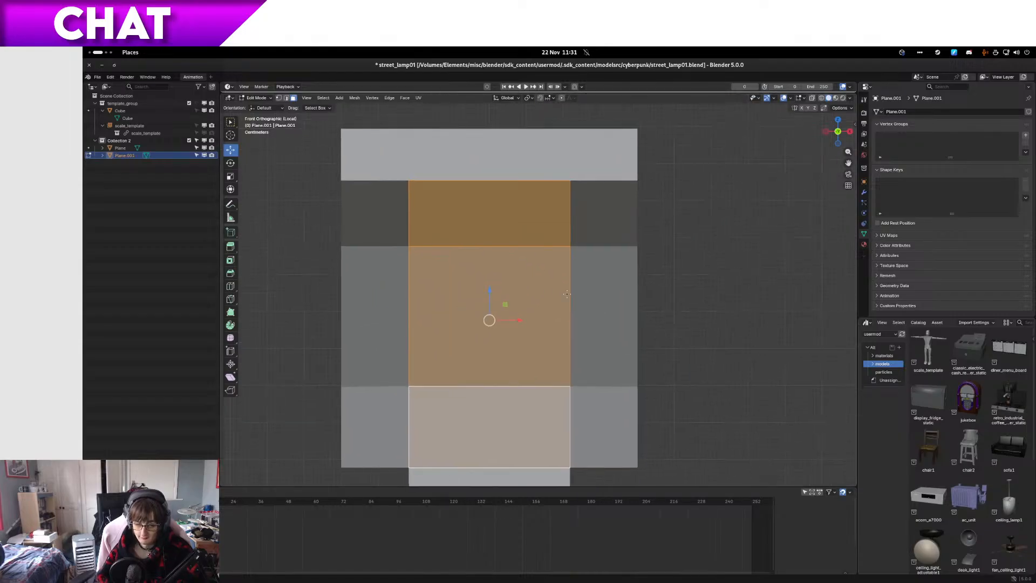
pyautogui.press('s')
pyautogui.press('x')
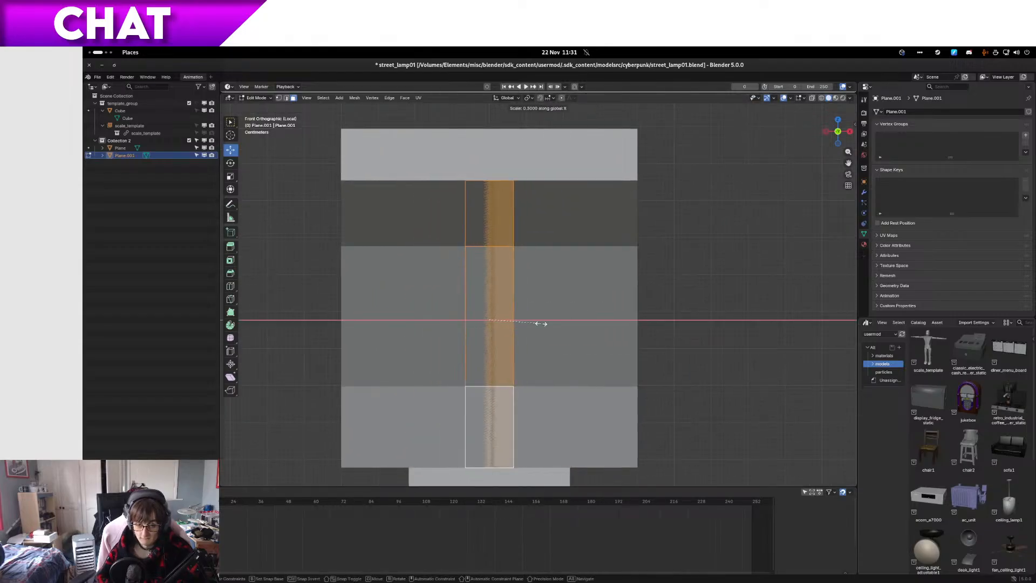
pyautogui.click(541, 322)
# Step: Scale the narrowed strip slightly smaller overall and move it along negative X towards one side of the arm
pyautogui.press('s')
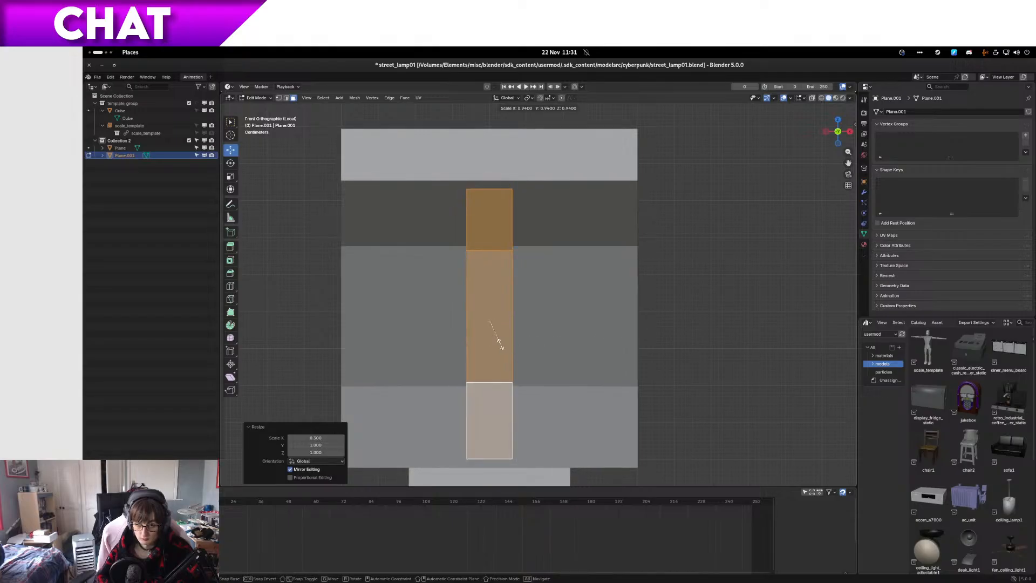
pyautogui.click(464, 340)
pyautogui.moveTo(513, 322); pyautogui.dragTo(423, 336)
# Step: Add an Array modifier to the strip with a Line shape, a count of 3 and a relative offset
pyautogui.click(865, 194)
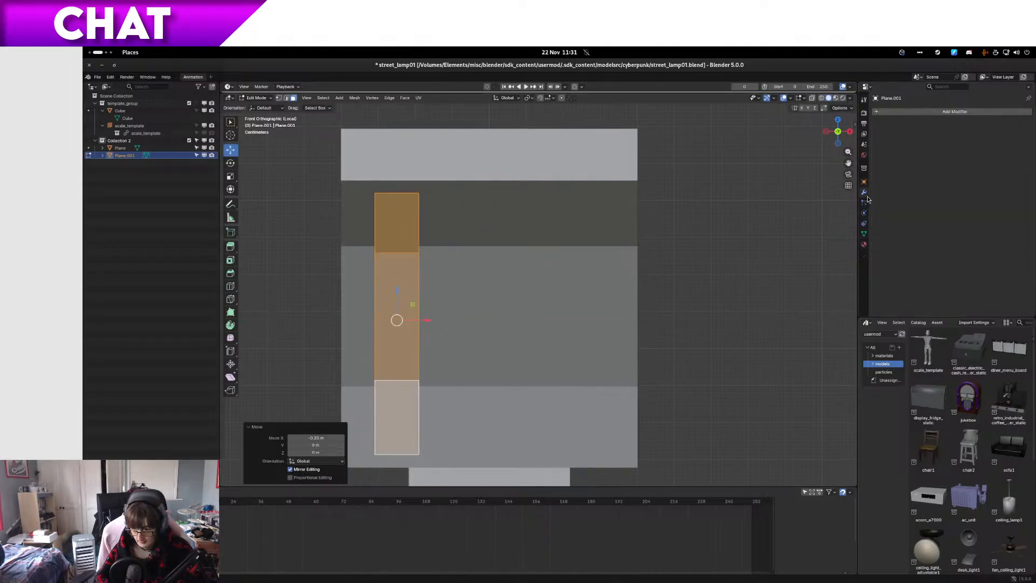
pyautogui.click(932, 112)
pyautogui.moveTo(921, 130)
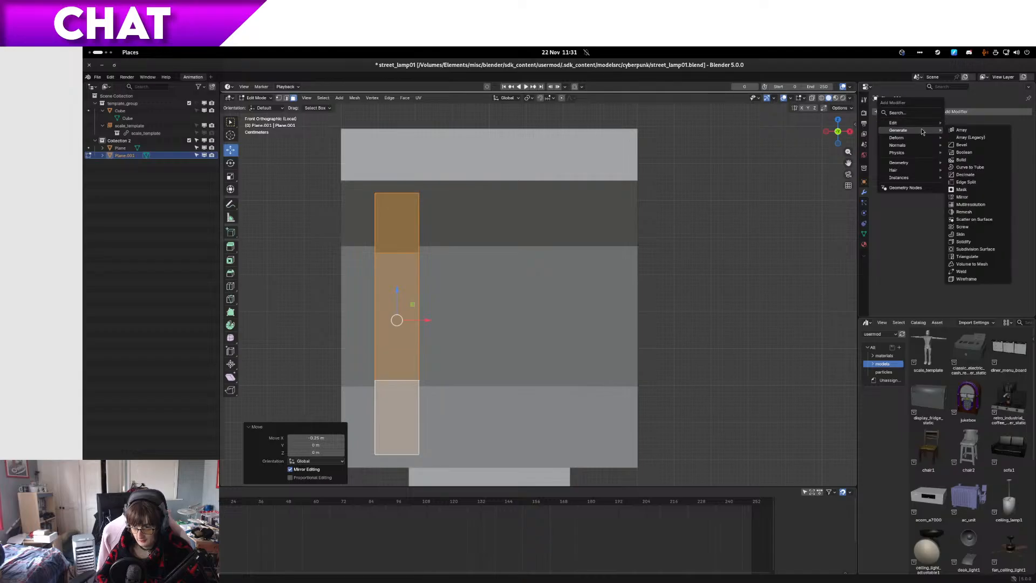
pyautogui.click(979, 131)
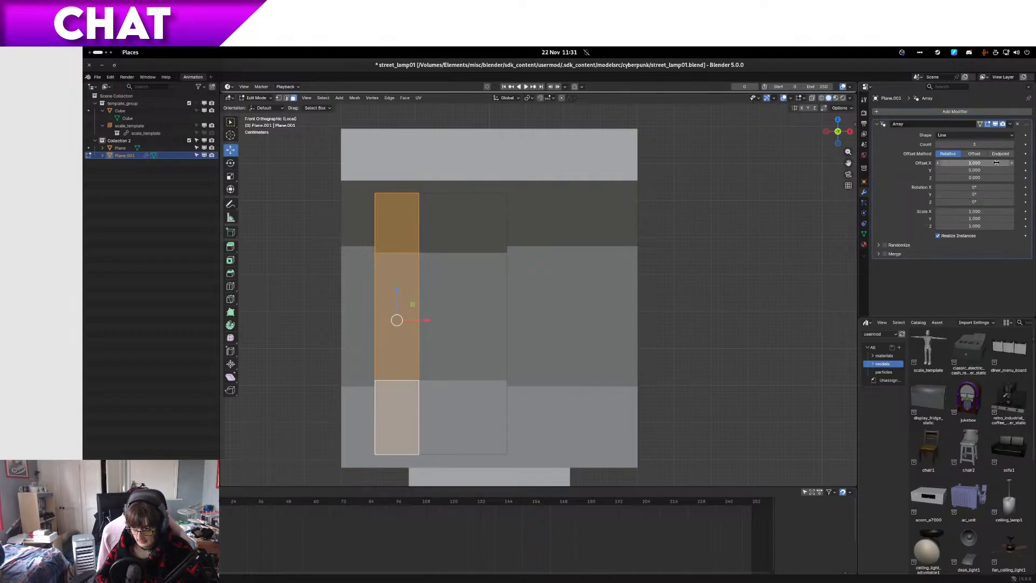
# Step: Show the arrayed strips in wireframe from above and increase the array's relative X offset to about 2.09
pyautogui.hotkey('shift', 'z')
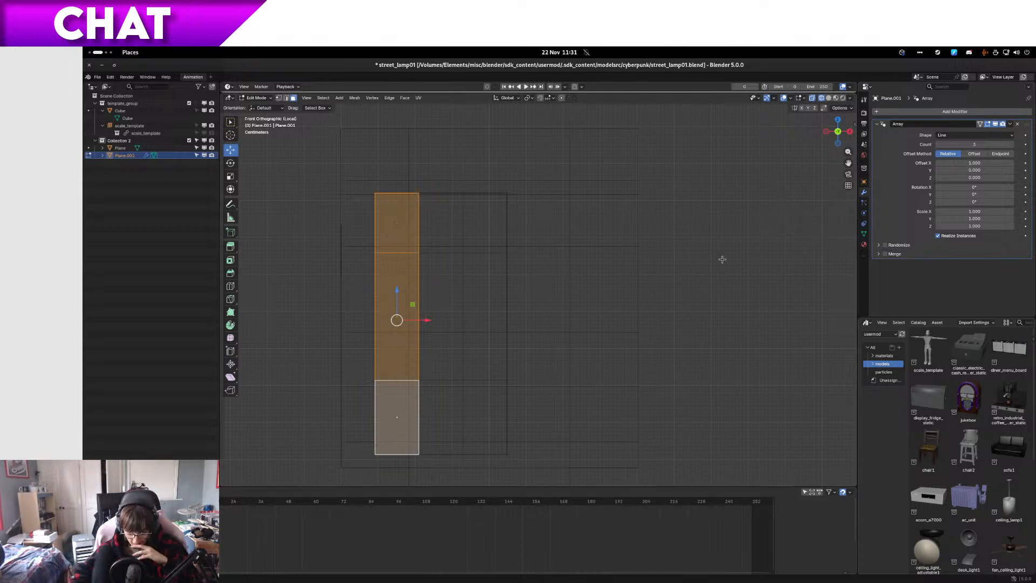
pyautogui.press('KP_7')
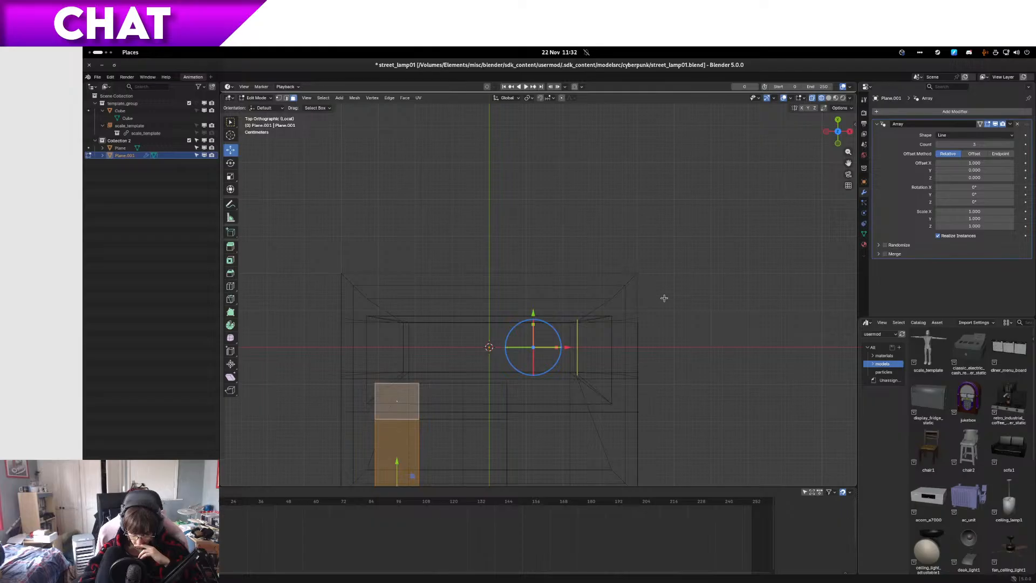
pyautogui.click(231, 122)
pyautogui.keyDown('shift'); pyautogui.moveTo(432, 270); pyautogui.dragTo(385, 149, button='middle'); pyautogui.keyUp('shift')
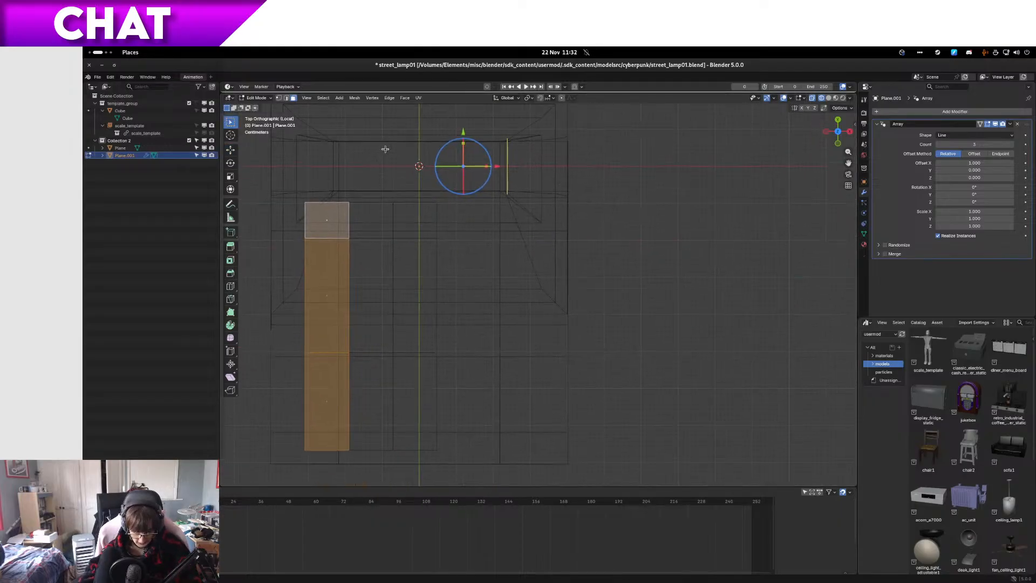
pyautogui.click(980, 124)
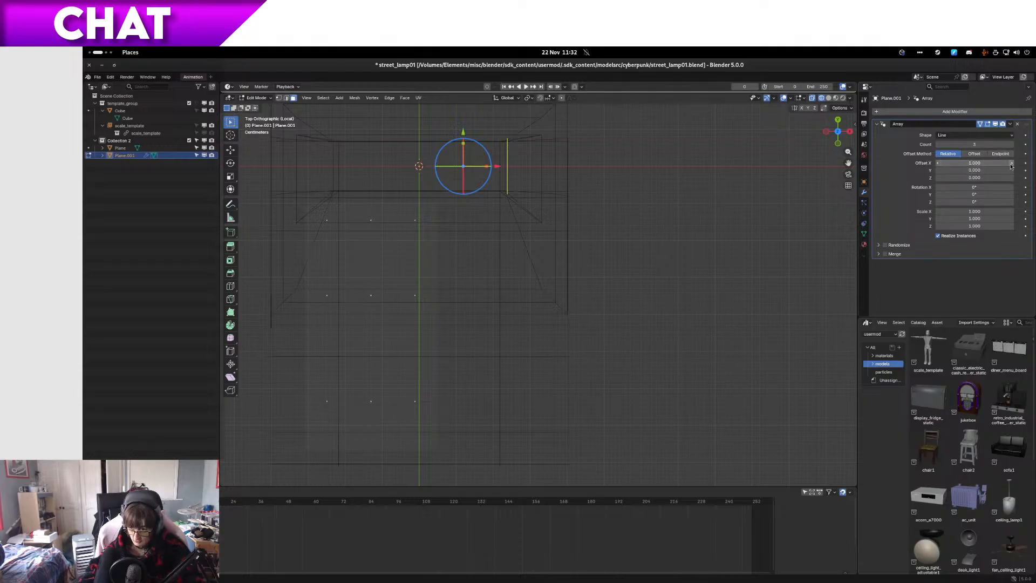
pyautogui.moveTo(1012, 166); pyautogui.dragTo(1034, 166)
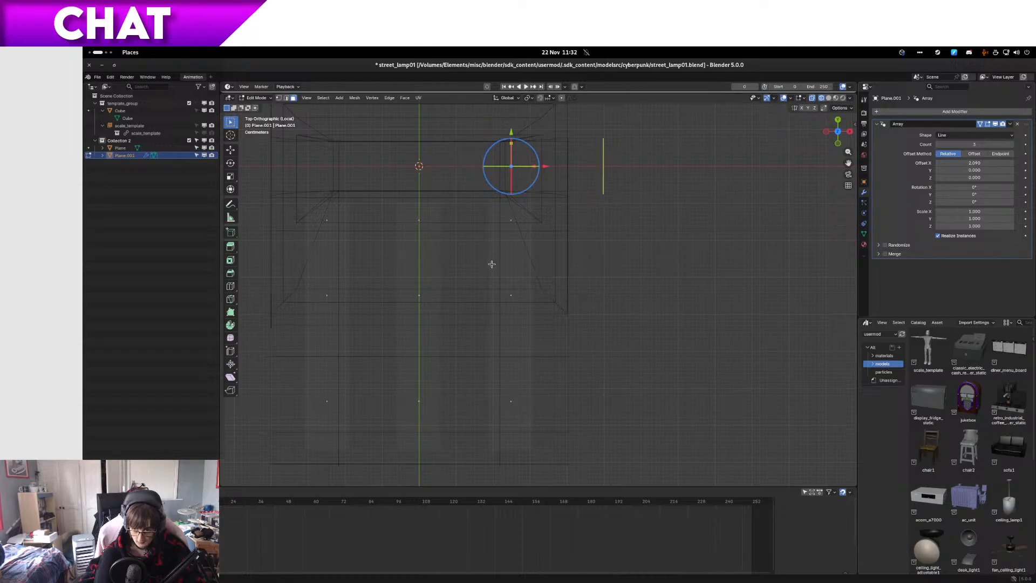
# Step: Fine-tune the array's relative X offset to 2.095 so the middle strip centres on the Y axis
pyautogui.scroll(4, 474, 200)
pyautogui.keyDown('shift'); pyautogui.moveTo(324, 215); pyautogui.dragTo(509, 343, button='middle'); pyautogui.keyUp('shift')
pyautogui.scroll(3, 459, 271)
pyautogui.scroll(4, 429, 270)
pyautogui.keyDown('shift'); pyautogui.moveTo(427, 271); pyautogui.dragTo(634, 362, button='middle'); pyautogui.keyUp('shift')
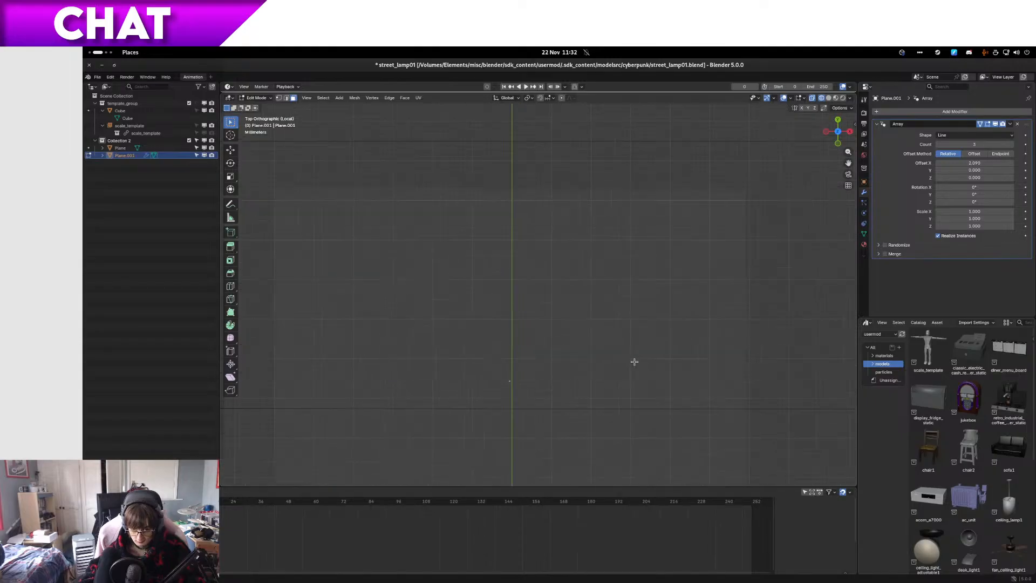
pyautogui.click(1012, 163)
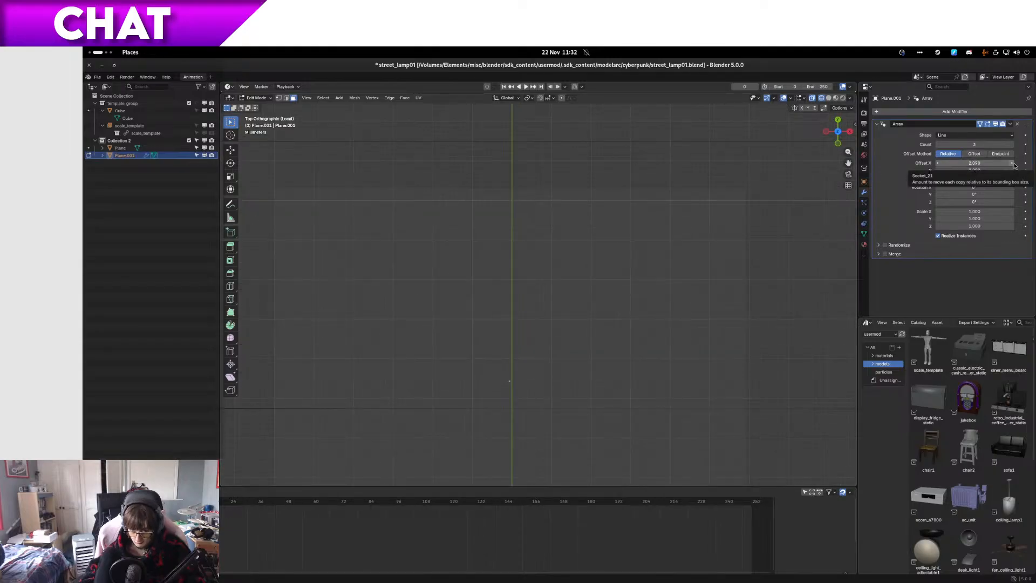
pyautogui.click(975, 161)
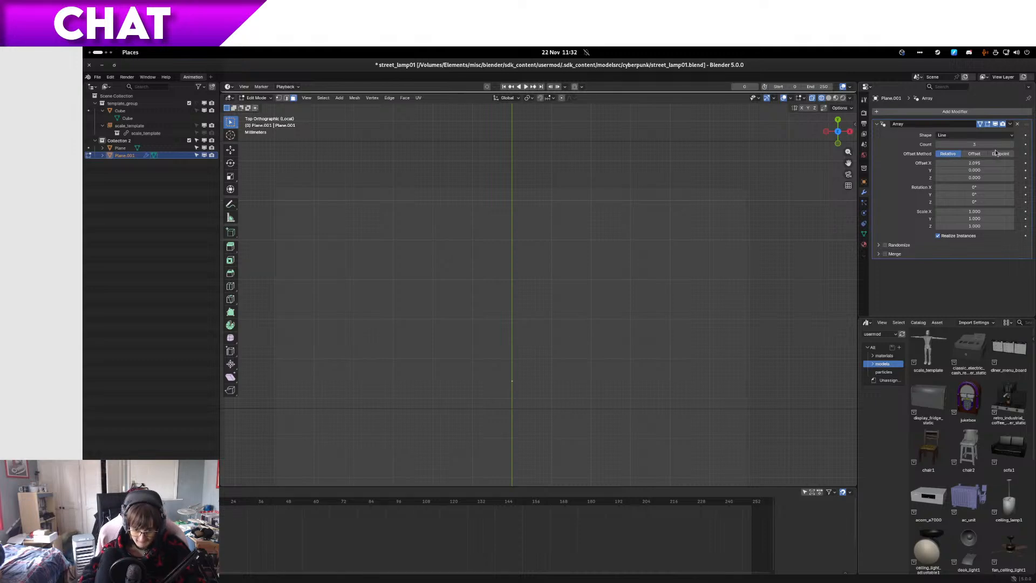
pyautogui.scroll(3, 519, 359)
pyautogui.keyDown('shift'); pyautogui.moveTo(509, 451); pyautogui.dragTo(532, 312, button='middle'); pyautogui.keyUp('shift')
pyautogui.scroll(6, 532, 312)
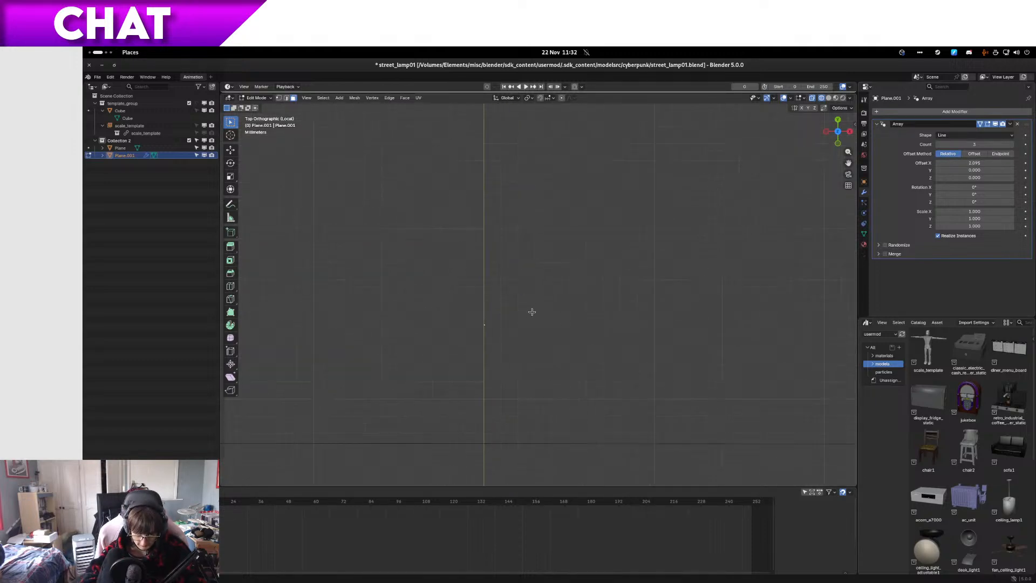
# Step: Return to solid shading and examine the three strips on the arm's underside from below
pyautogui.scroll(-8, 532, 312)
pyautogui.press('KP_1')
pyautogui.press('z')
pyautogui.click(576, 277)
pyautogui.press('Tab')
pyautogui.moveTo(581, 288); pyautogui.dragTo(555, 296, button='middle')
pyautogui.press('Tab')
pyautogui.scroll(4, 547, 302)
pyautogui.scroll(1, 547, 301)
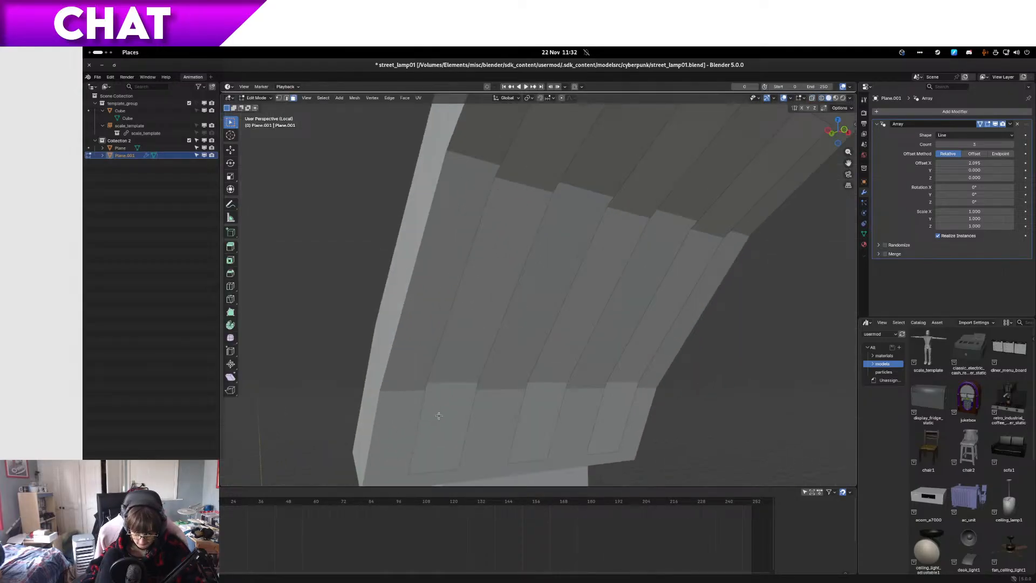
# Step: Isolate the strip object in local view and select all three faces of its original strip
pyautogui.press('a')
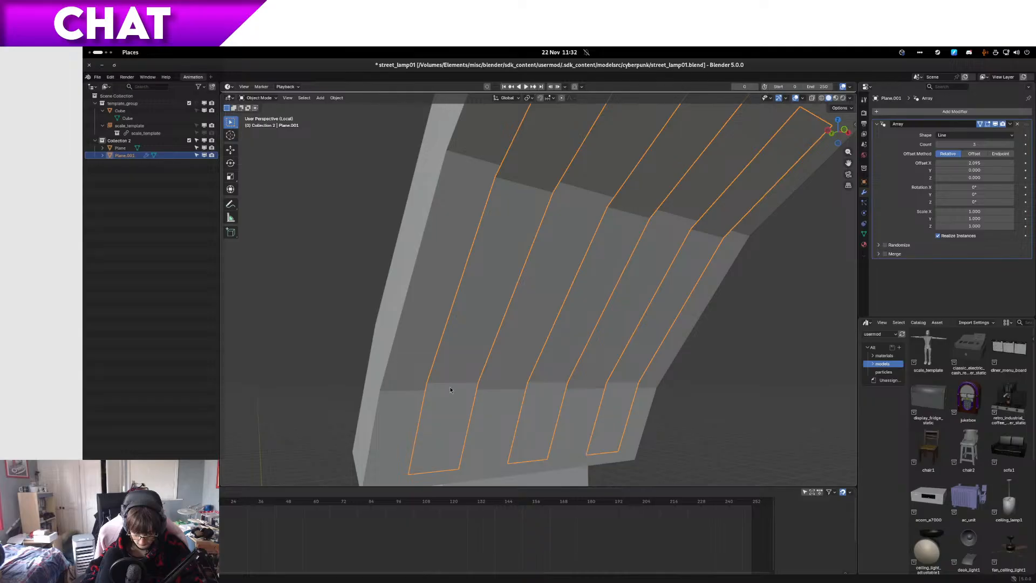
pyautogui.hotkey('alt', 'a')
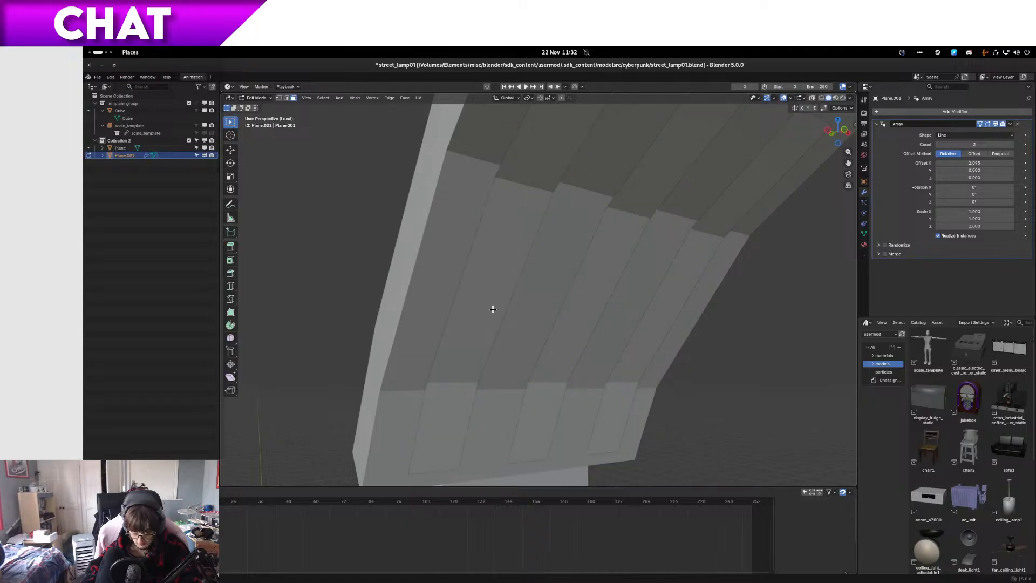
pyautogui.press('1')
pyautogui.press('3')
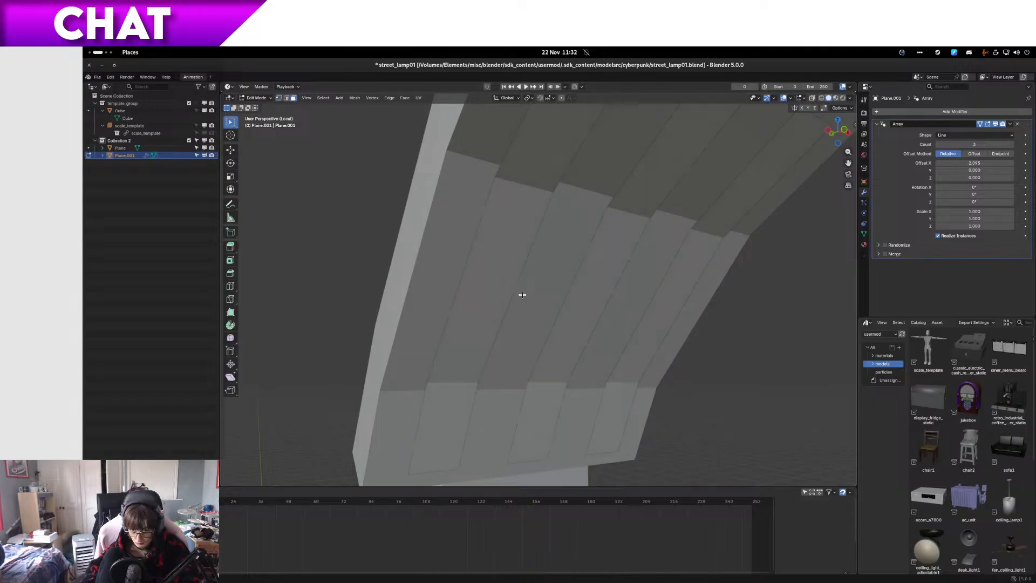
pyautogui.scroll(-5, 486, 295)
pyautogui.press('KP_Divide')
pyautogui.press('KP_Divide')
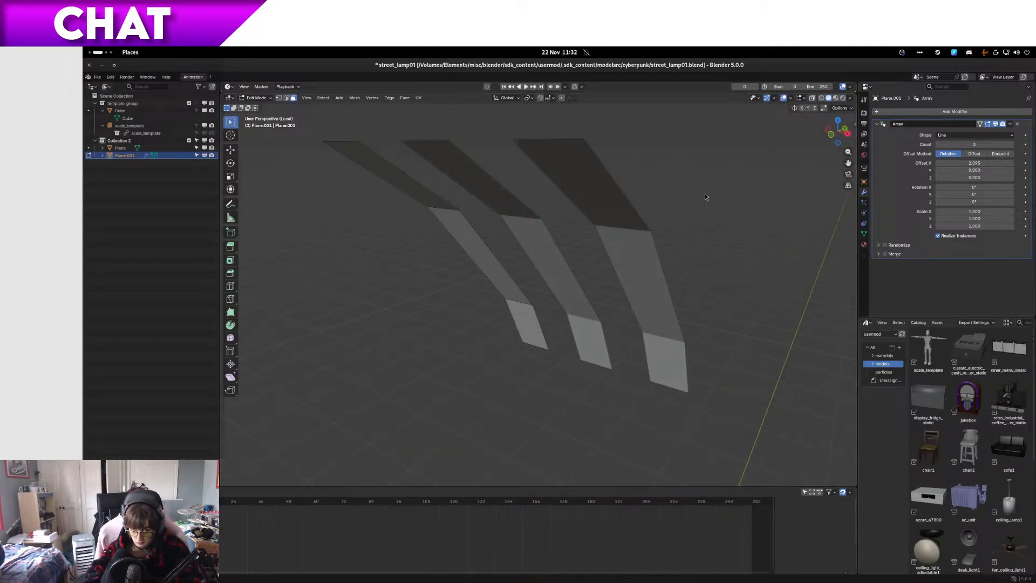
pyautogui.click(497, 262)
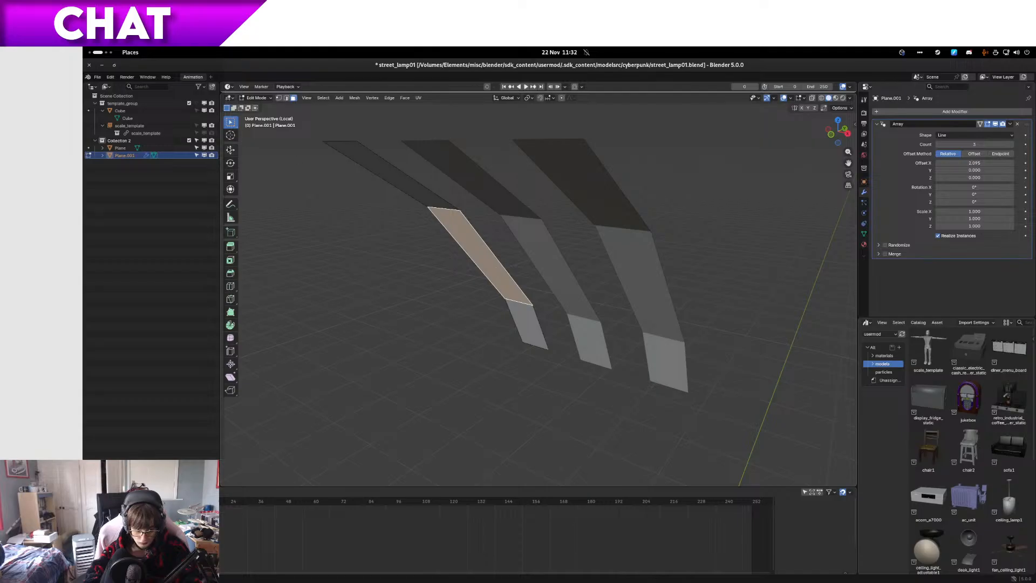
pyautogui.keyDown('shift'); pyautogui.click(443, 201); pyautogui.keyUp('shift')
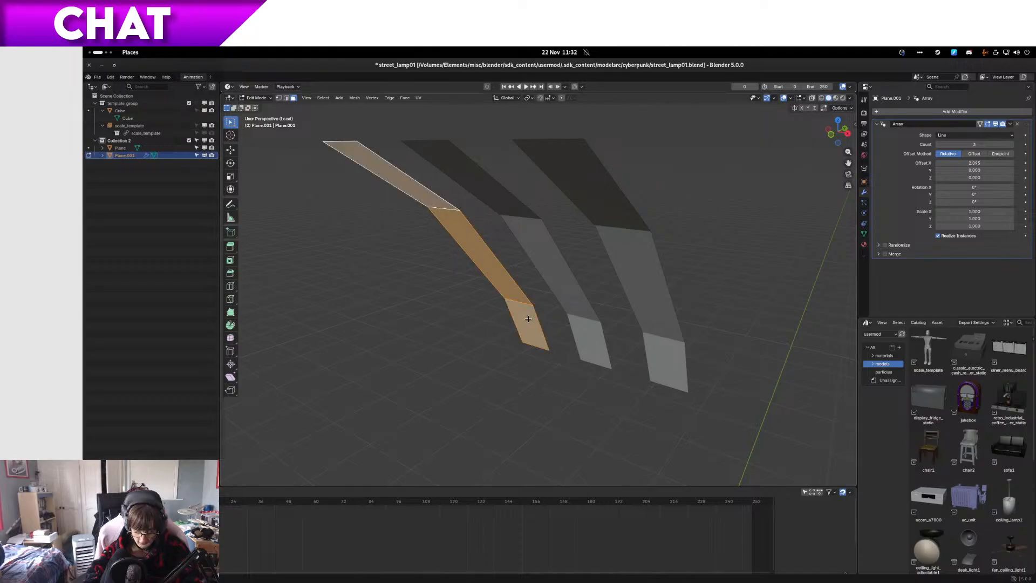
pyautogui.moveTo(527, 319); pyautogui.dragTo(700, 250, button='middle')
pyautogui.click(981, 124)
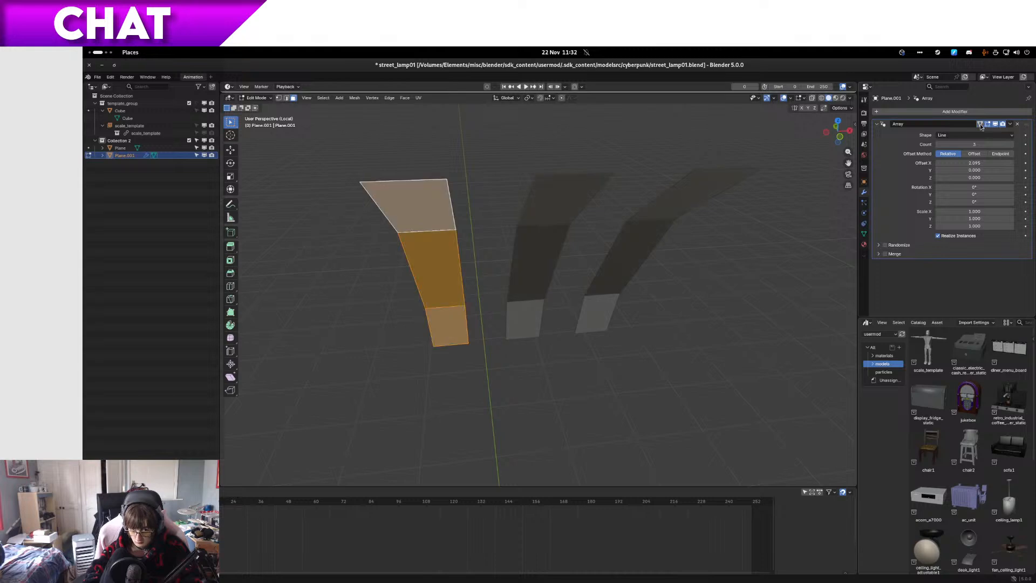
# Step: Leave local view, extrude the selected strip faces about 0.26 m along their normal through the arm, and hide the Cube object
pyautogui.press('KP_3')
pyautogui.press('KP_1')
pyautogui.press('KP_Divide')
pyautogui.press('KP_1')
pyautogui.scroll(6, 510, 342)
pyautogui.moveTo(507, 345); pyautogui.dragTo(558, 344, button='middle')
pyautogui.press('e')
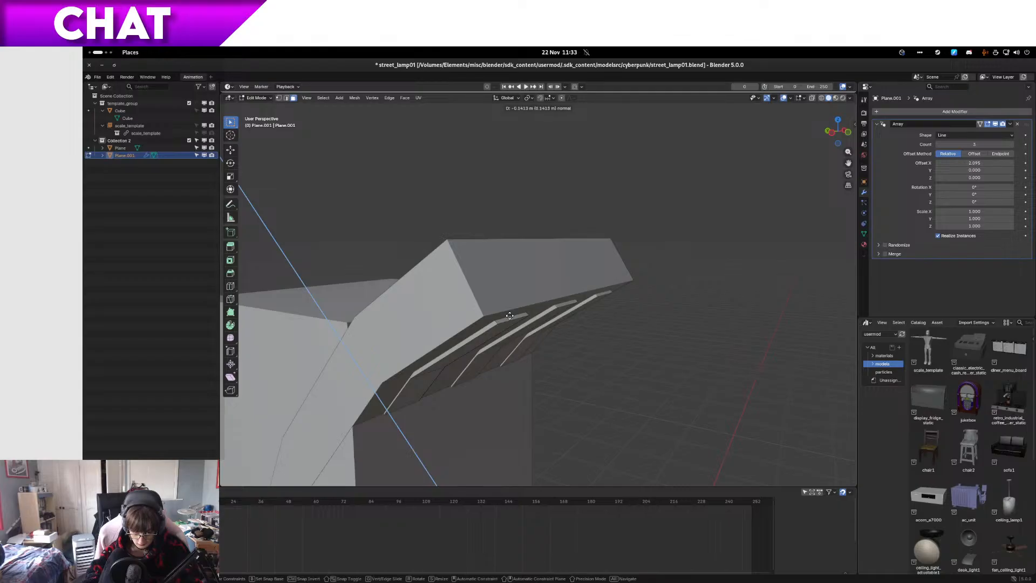
pyautogui.click(463, 295)
pyautogui.moveTo(463, 294); pyautogui.dragTo(510, 311, button='middle')
pyautogui.click(204, 111)
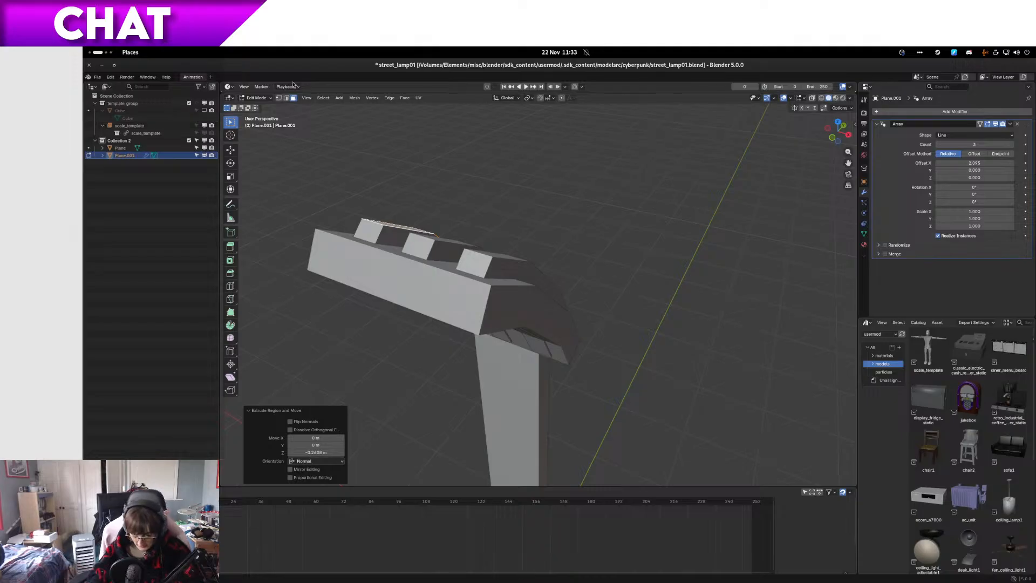
# Step: In Object Mode, move the extruded strips along Y until they protrude only slightly from the arm's underside
pyautogui.press('Tab')
pyautogui.moveTo(532, 324); pyautogui.dragTo(597, 328, button='middle')
pyautogui.press('g')
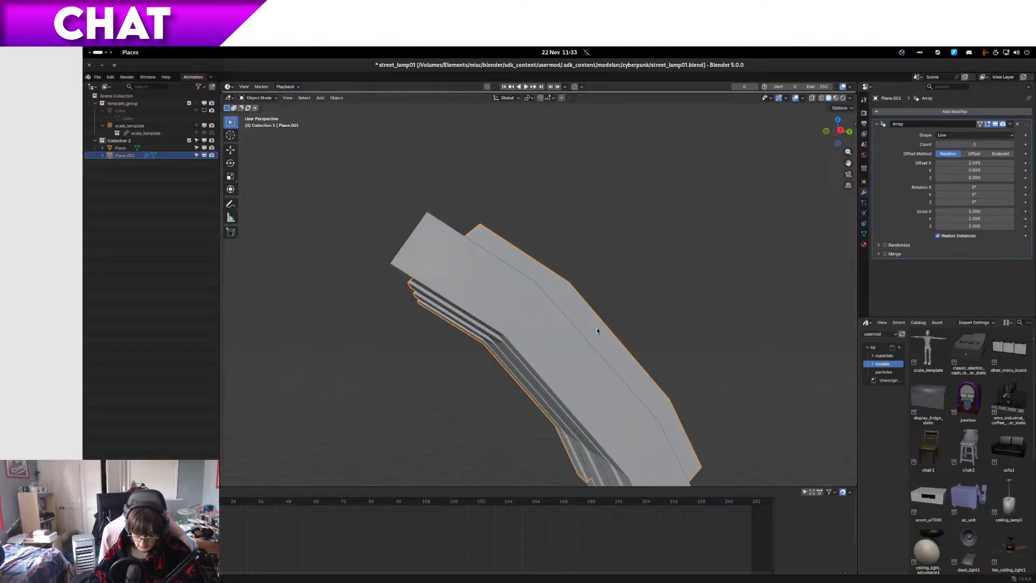
pyautogui.press('y')
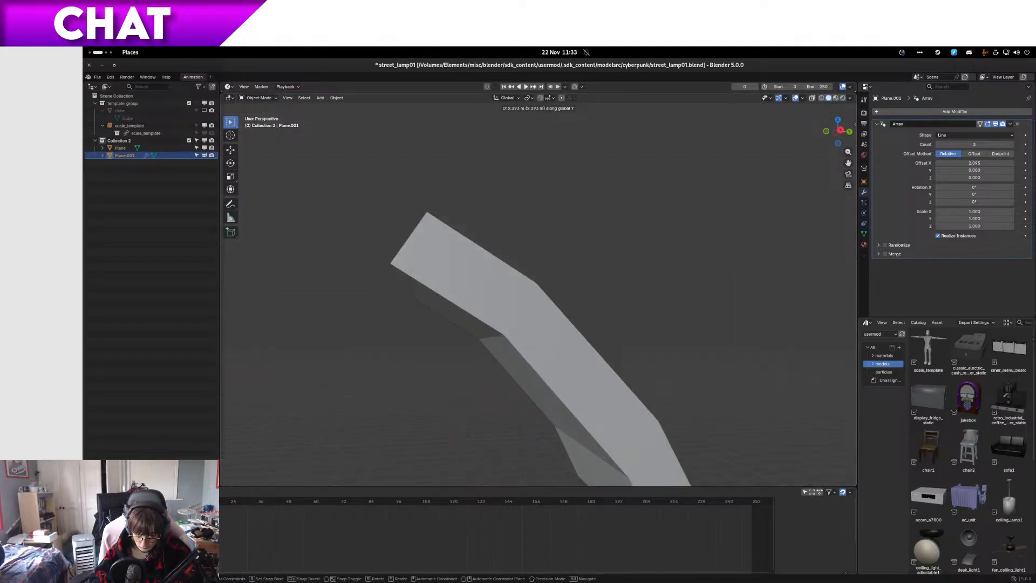
pyautogui.click(792, 454)
pyautogui.moveTo(539, 280); pyautogui.dragTo(525, 341, button='middle')
pyautogui.press('g')
pyautogui.press('y')
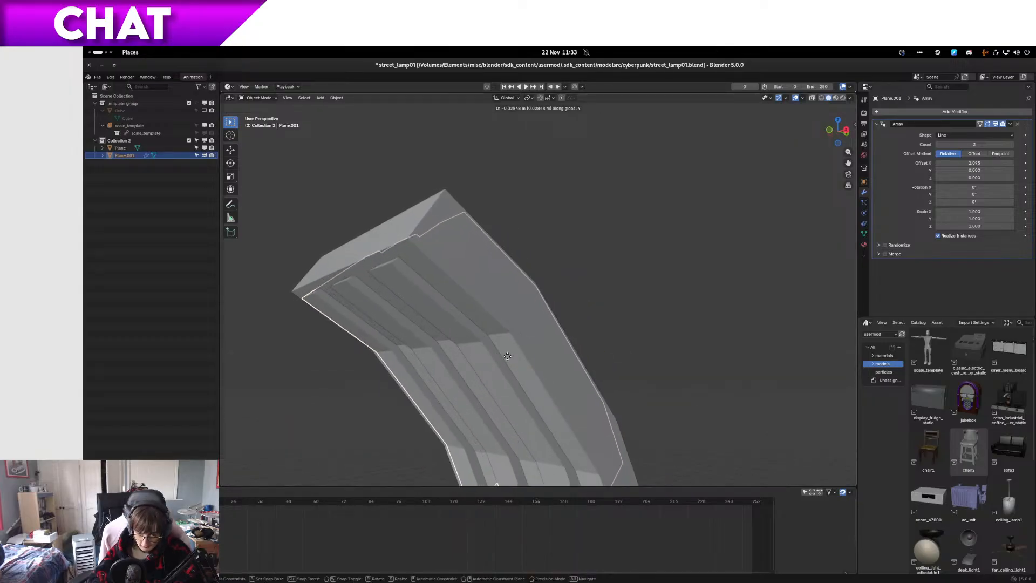
pyautogui.click(502, 357)
pyautogui.moveTo(503, 358); pyautogui.dragTo(570, 233, button='middle')
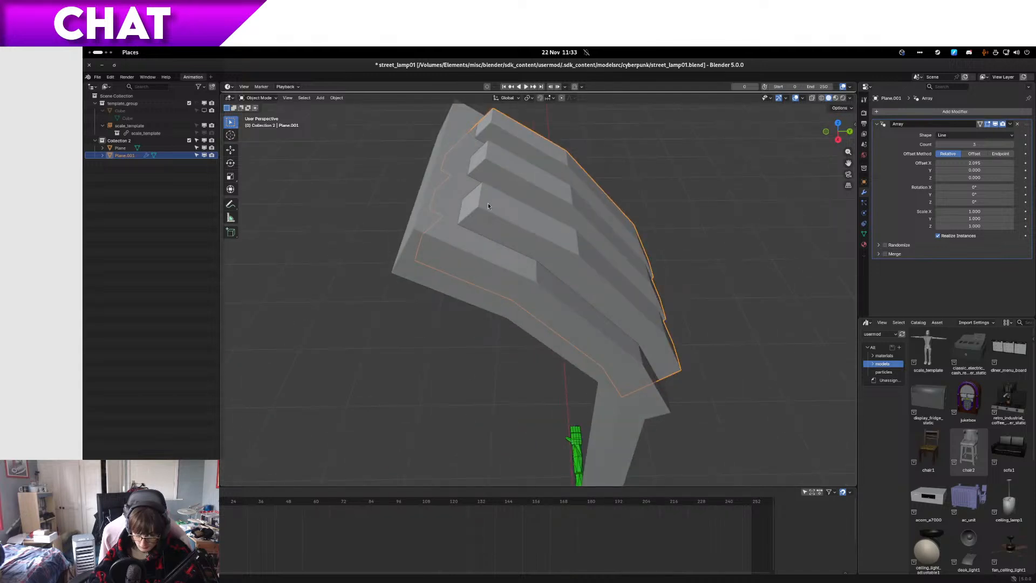
# Step: Edit the strip mesh in right wireframe view and move its upper end about 0.06 m away from the arm's tip
pyautogui.press('Tab')
pyautogui.hotkey('alt', 'a')
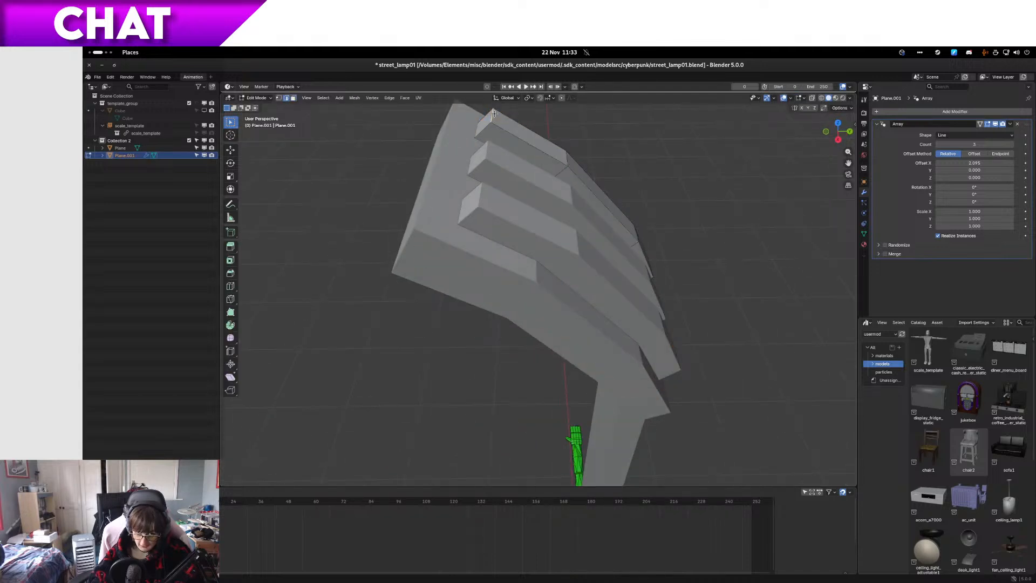
pyautogui.press('KP_1')
pyautogui.press('KP_3')
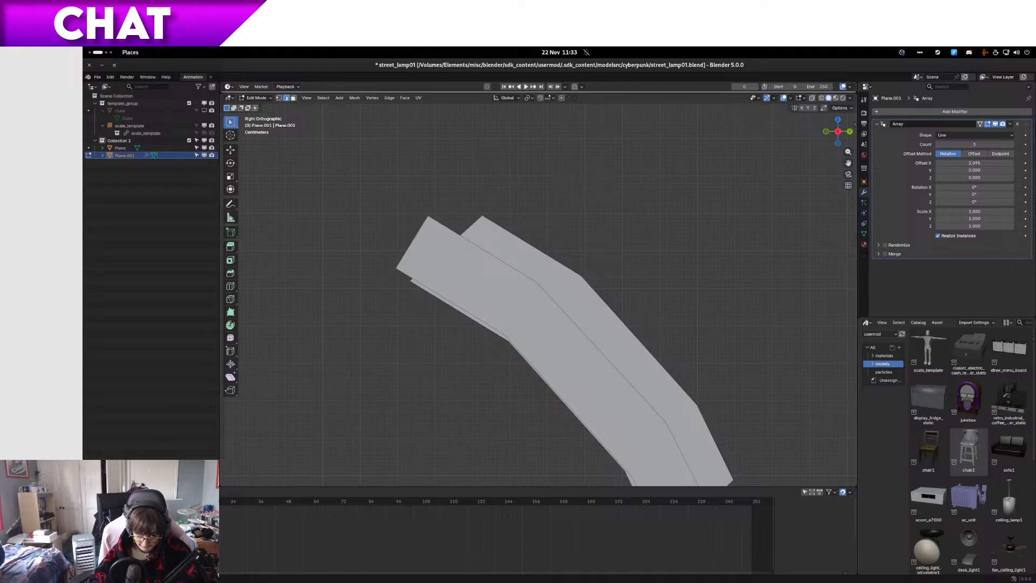
pyautogui.hotkey('alt', 'z')
pyautogui.scroll(2, 497, 247)
pyautogui.press('g')
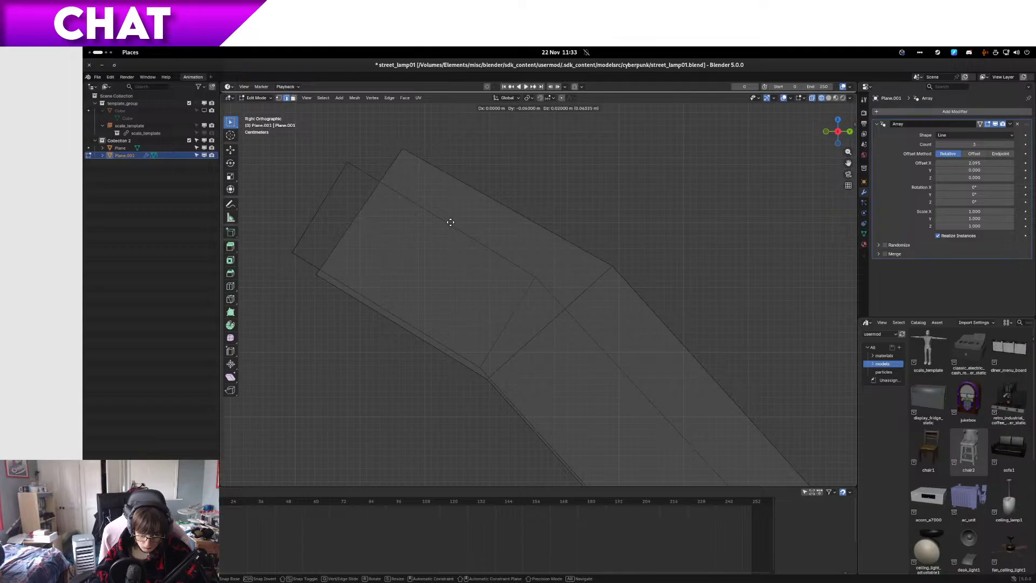
pyautogui.click(451, 222)
# Step: Select the strip's lower outer corner vertices and move them about 0.02 m in Y and -0.03 m in Z
pyautogui.scroll(-7, 542, 292)
pyautogui.keyDown('shift'); pyautogui.moveTo(641, 355); pyautogui.dragTo(560, 296, button='middle'); pyautogui.keyUp('shift')
pyautogui.scroll(5, 560, 346)
pyautogui.press('1')
pyautogui.moveTo(586, 352); pyautogui.dragTo(567, 382)
pyautogui.press('g')
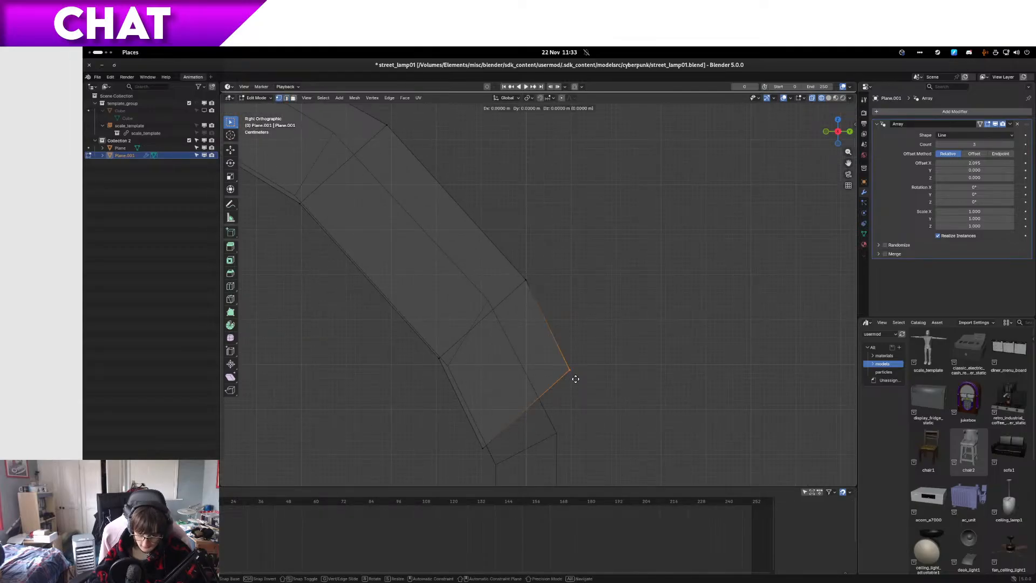
pyautogui.click(583, 392)
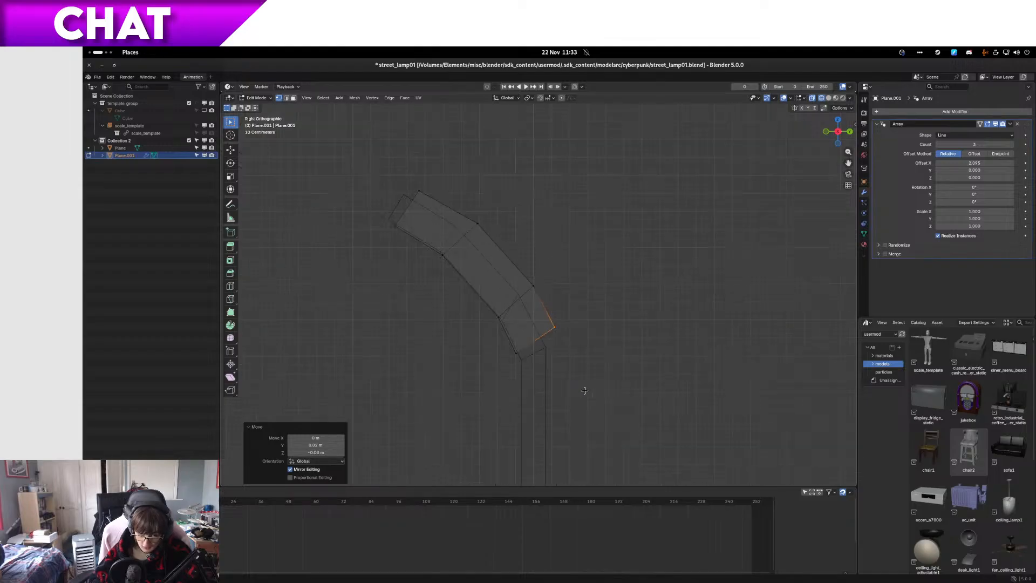
# Step: Move the same lower outer corner a further 0.01 m in Y and -0.01 m in Z
pyautogui.press('Tab')
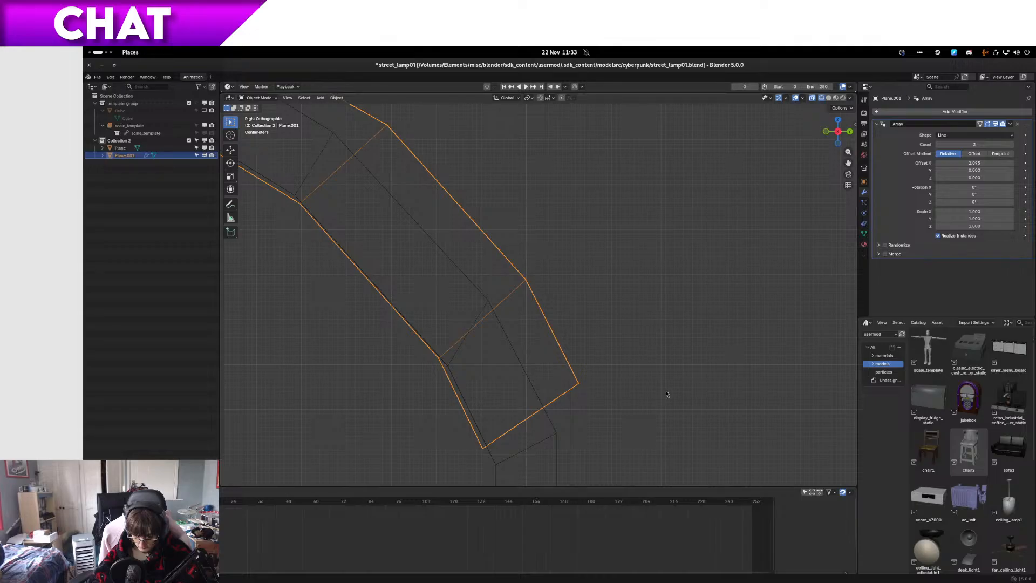
pyautogui.press('Tab')
pyautogui.press('g')
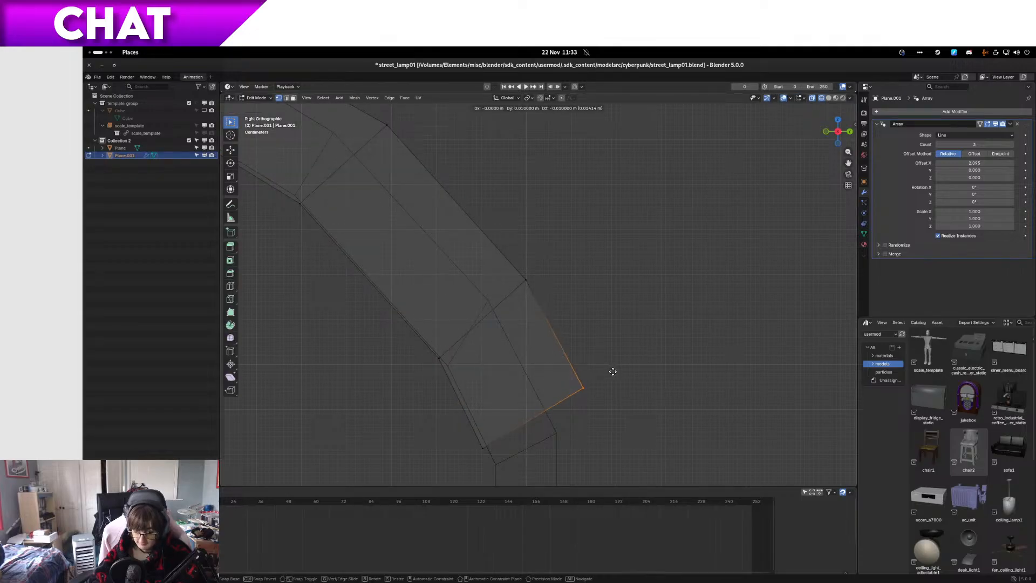
pyautogui.click(613, 371)
# Step: Return to Object Mode and add a Difference Boolean modifier to the lamp body using the strip object Plane.001 as cutter
pyautogui.click(947, 121)
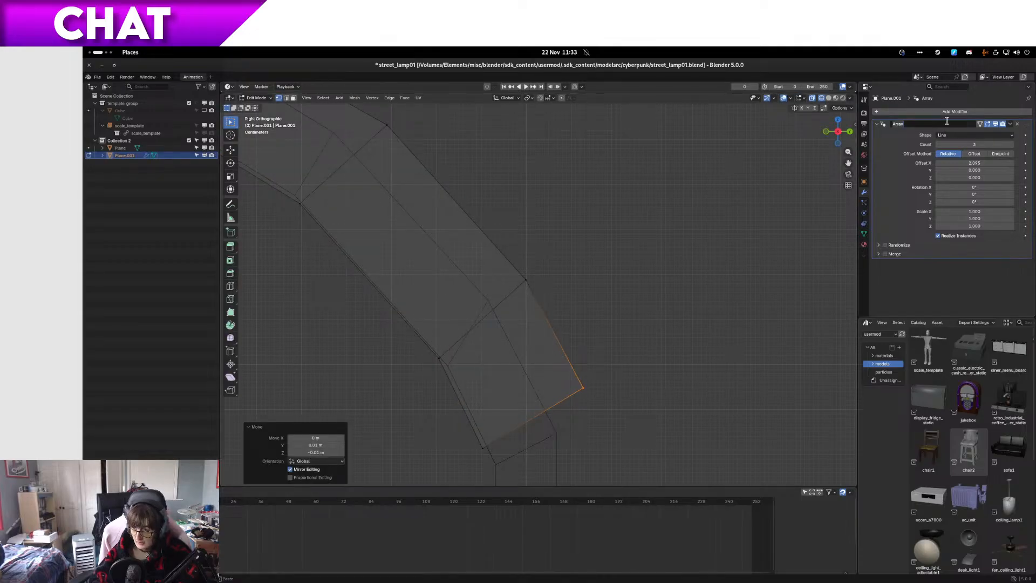
pyautogui.press('Tab')
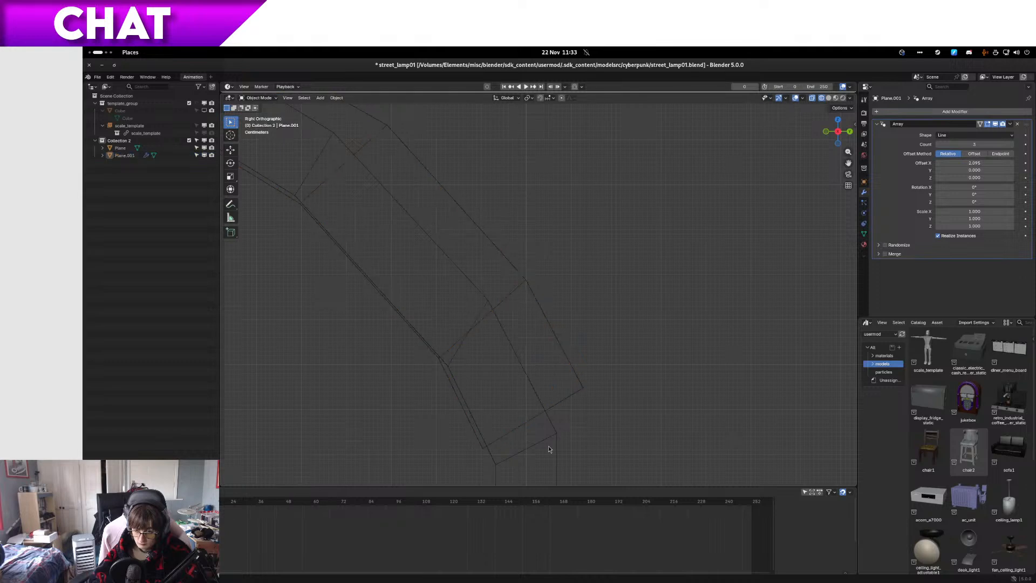
pyautogui.click(552, 443)
pyautogui.click(888, 115)
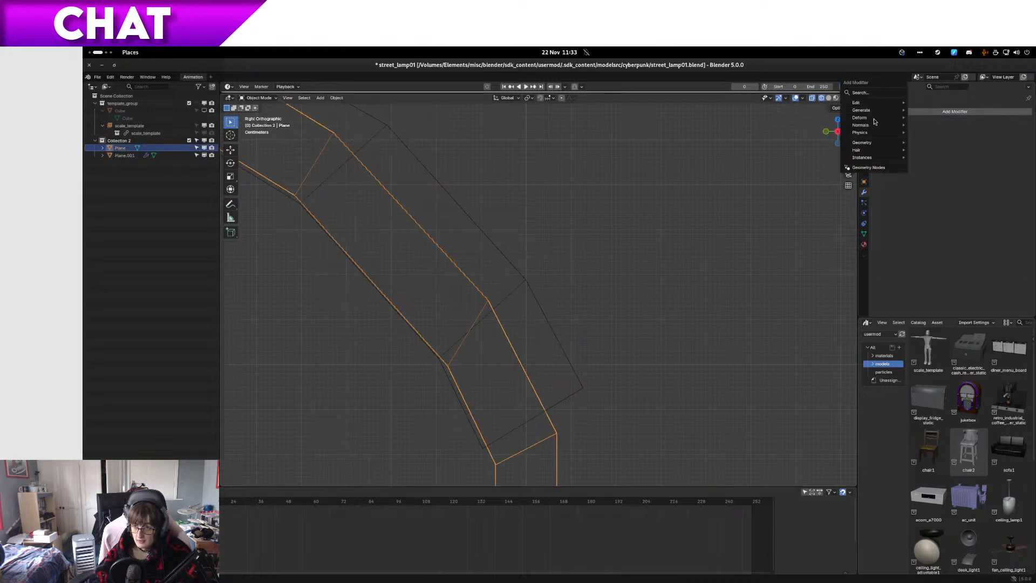
pyautogui.moveTo(881, 112)
pyautogui.click(927, 132)
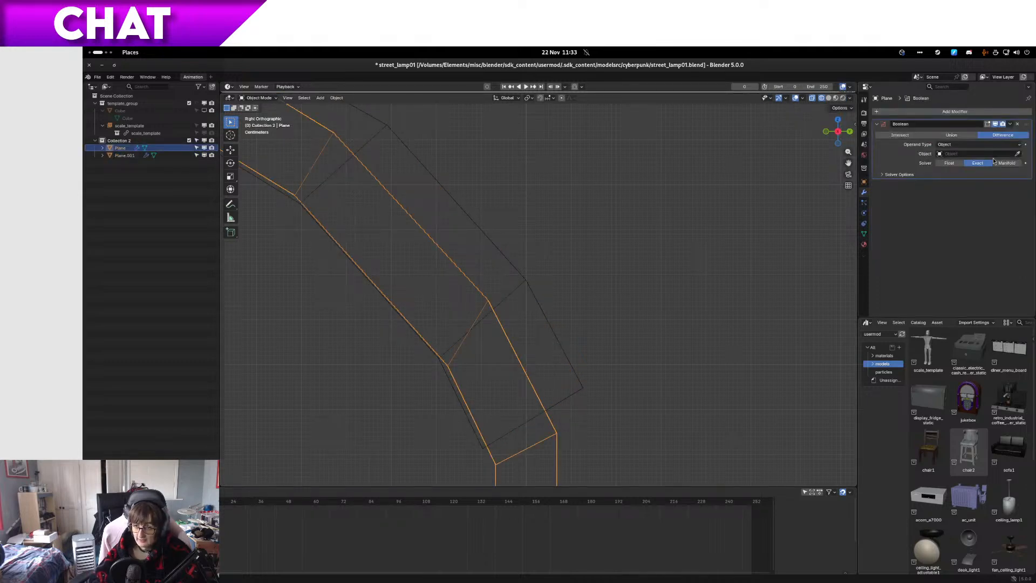
pyautogui.click(534, 292)
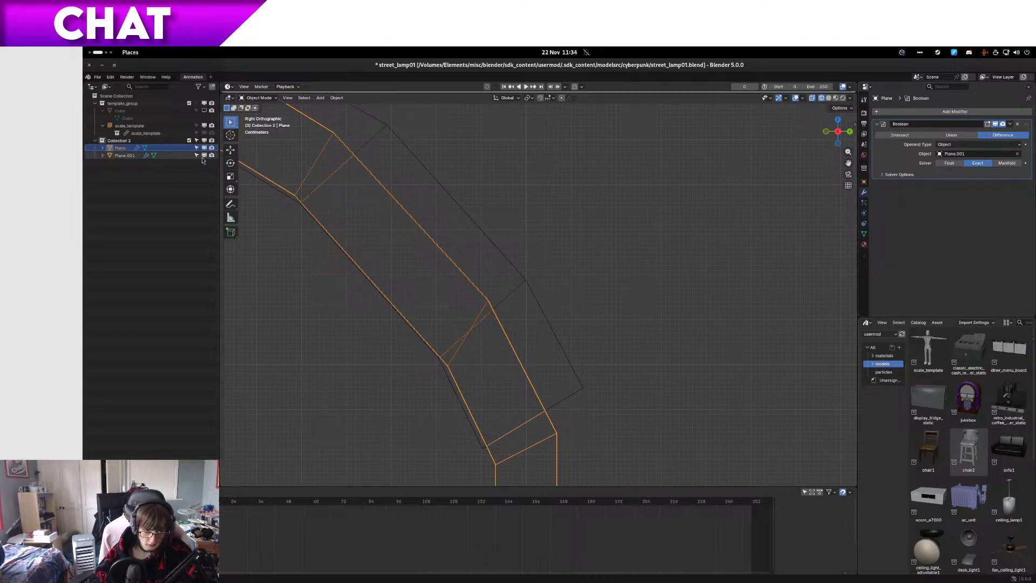
# Step: Hide the cutter Plane.001, move it into the template_group collection, and return the view to solid shading
pyautogui.moveTo(124, 156); pyautogui.dragTo(128, 110)
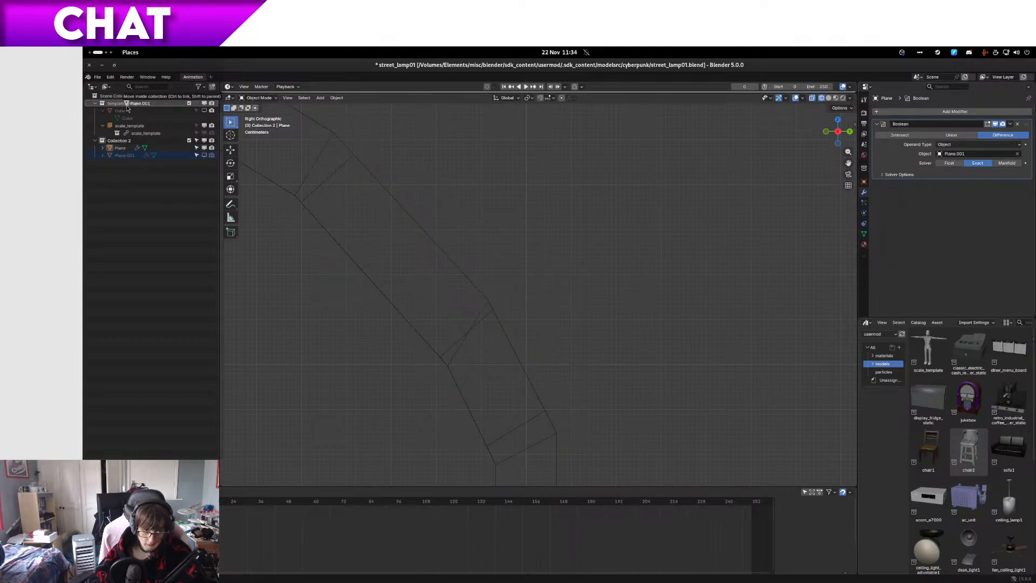
pyautogui.moveTo(334, 227)
pyautogui.mouseDown(button='middle')
pyautogui.moveTo(506, 233)
pyautogui.moveTo(461, 265)
pyautogui.mouseUp(button='middle')
pyautogui.hotkey('shift', 'z')
pyautogui.scroll(-5, 491, 249)
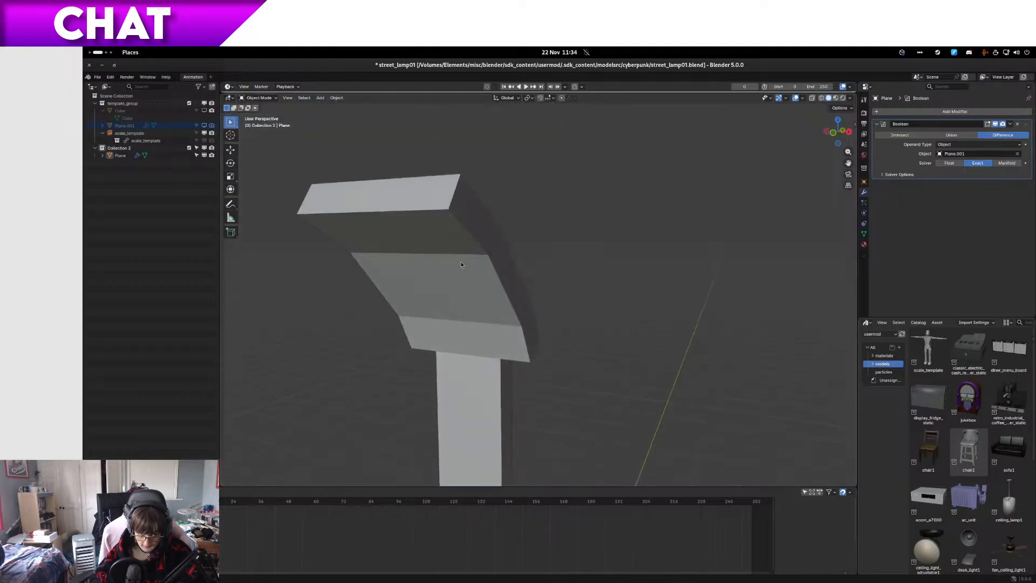
# Step: Try the Manifold solver on the lamp's Boolean modifier and settle on the Float solver
pyautogui.click(992, 146)
pyautogui.click(991, 146)
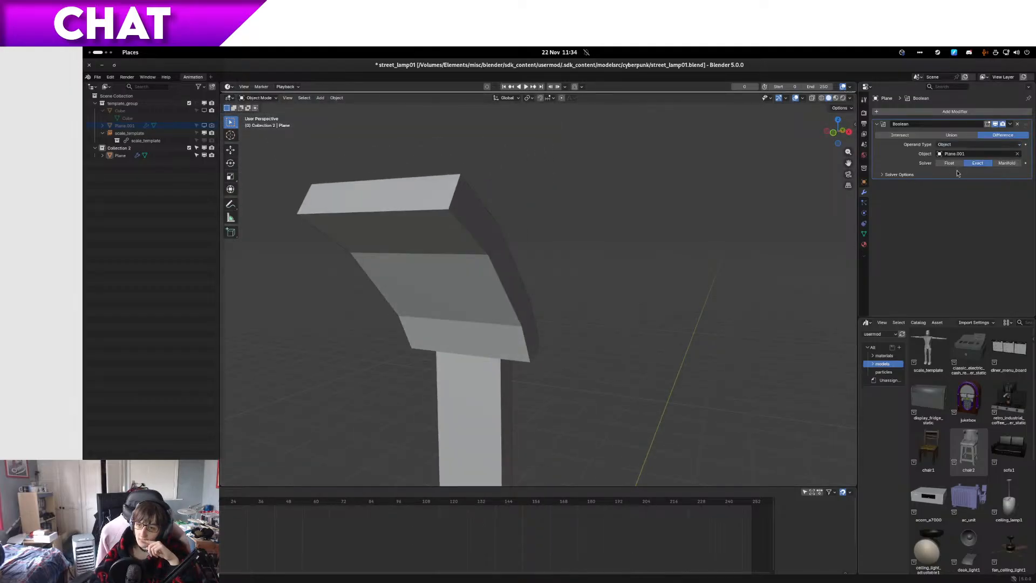
pyautogui.click(948, 164)
pyautogui.click(1007, 163)
pyautogui.click(948, 163)
# Step: Examine the three slots cut through the lamp arm from below, behind, above and close up
pyautogui.moveTo(528, 270); pyautogui.dragTo(552, 250, button='middle')
pyautogui.scroll(8, 555, 284)
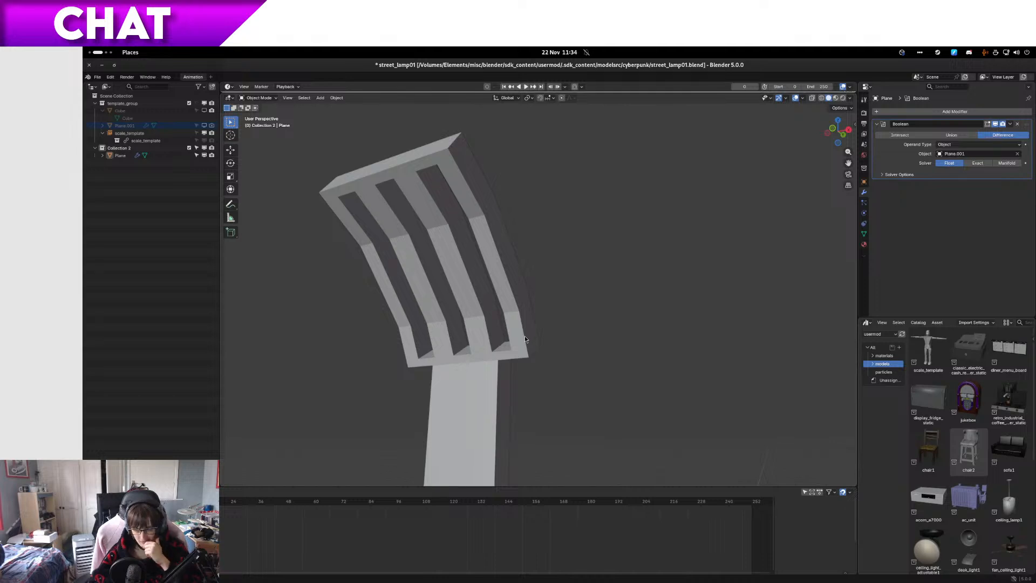
pyautogui.scroll(-5, 523, 336)
pyautogui.moveTo(519, 337); pyautogui.dragTo(452, 365, button='middle')
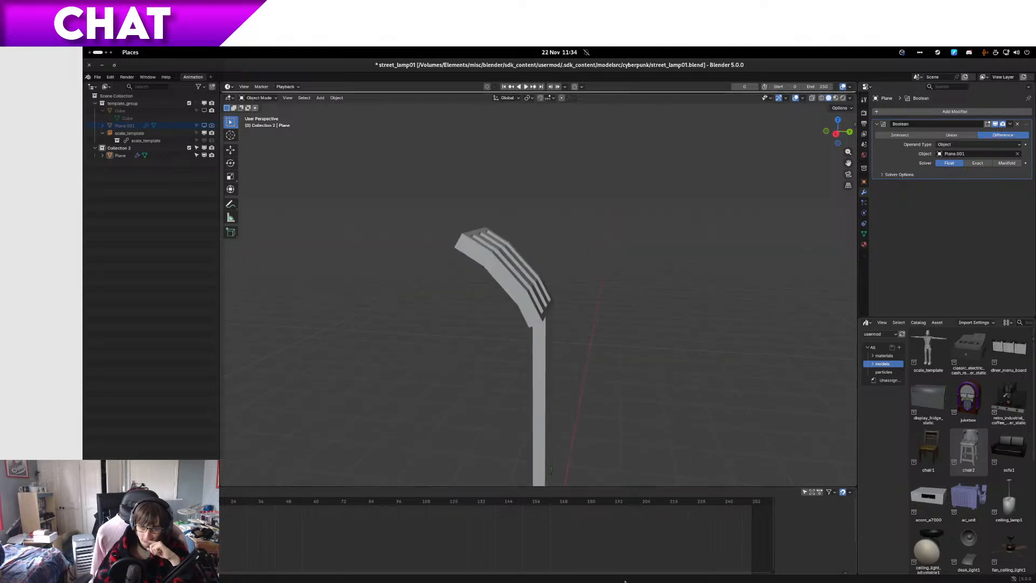
pyautogui.moveTo(601, 348); pyautogui.dragTo(563, 442, button='middle')
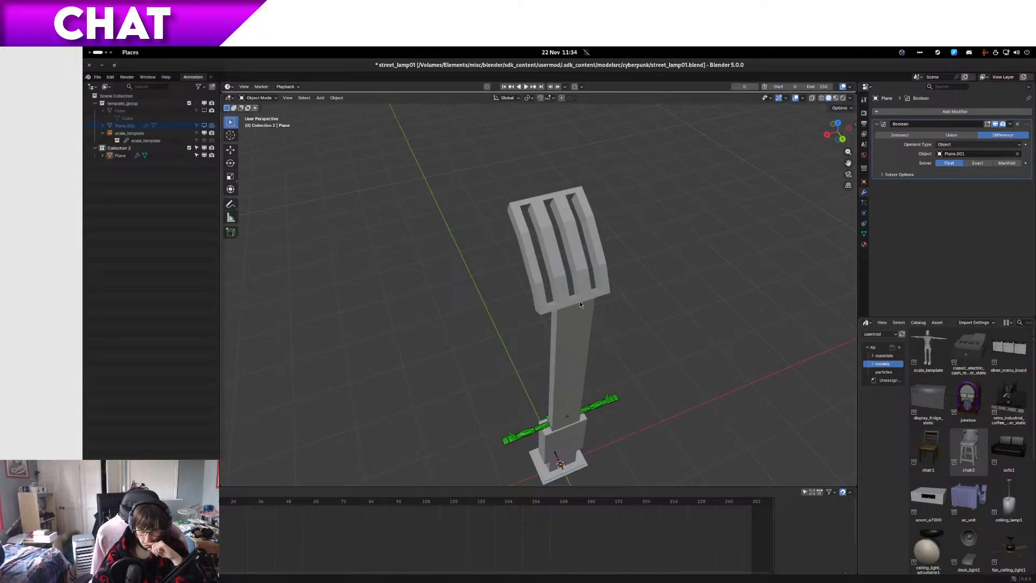
pyautogui.moveTo(586, 311)
pyautogui.mouseDown(button='middle')
pyautogui.moveTo(632, 297)
pyautogui.moveTo(649, 312)
pyautogui.moveTo(587, 321)
pyautogui.mouseUp(button='middle')
pyautogui.scroll(4, 639, 314)
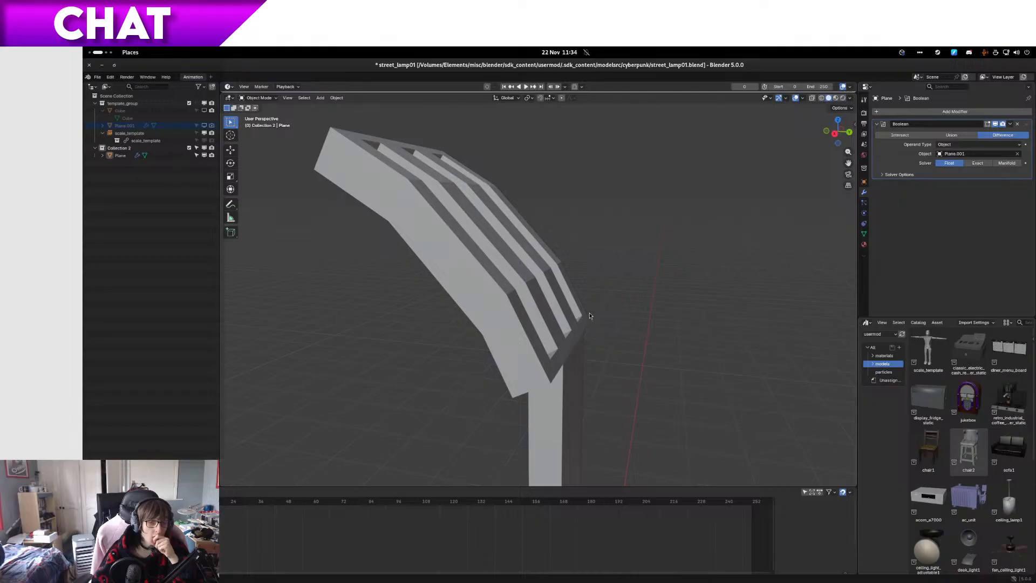
pyautogui.scroll(3, 575, 317)
pyautogui.moveTo(578, 281); pyautogui.dragTo(532, 311, button='middle')
pyautogui.moveTo(716, 360); pyautogui.dragTo(658, 312, button='middle')
pyautogui.scroll(3, 677, 335)
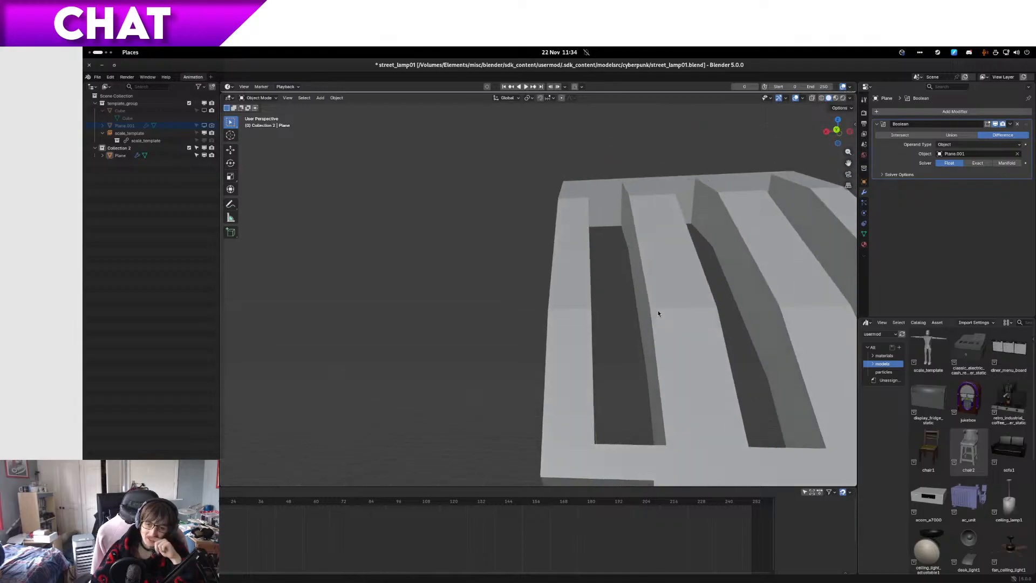
pyautogui.scroll(-2, 582, 343)
pyautogui.moveTo(581, 344); pyautogui.dragTo(609, 386, button='middle')
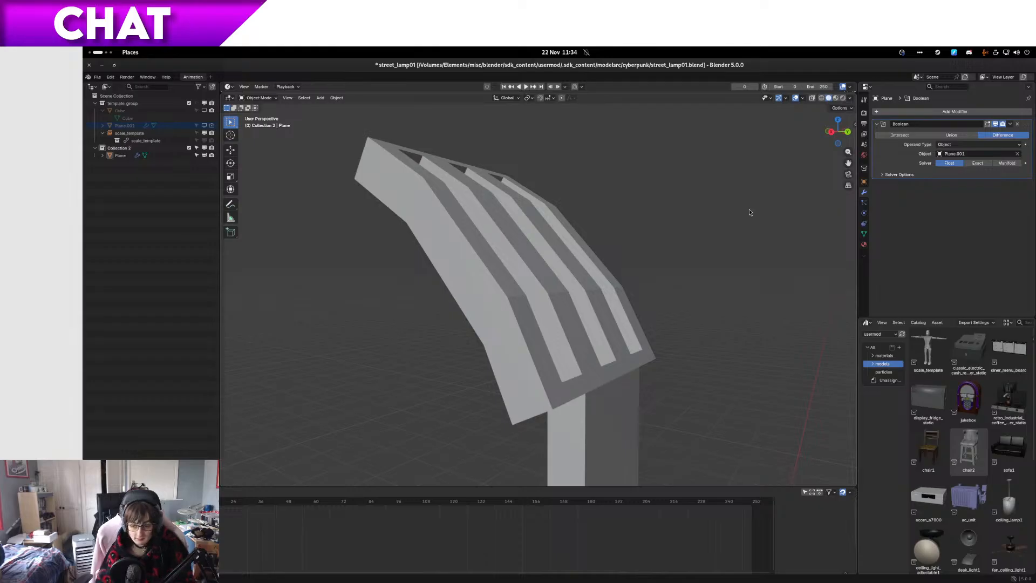
pyautogui.moveTo(558, 359); pyautogui.dragTo(545, 327, button='middle')
pyautogui.moveTo(470, 325); pyautogui.dragTo(640, 360, button='middle')
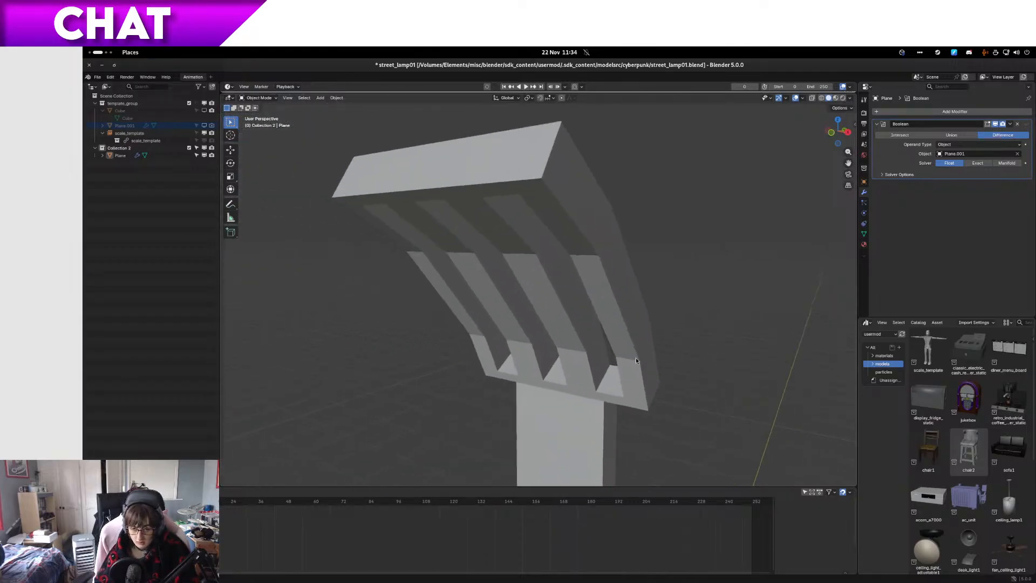
pyautogui.scroll(8, 640, 360)
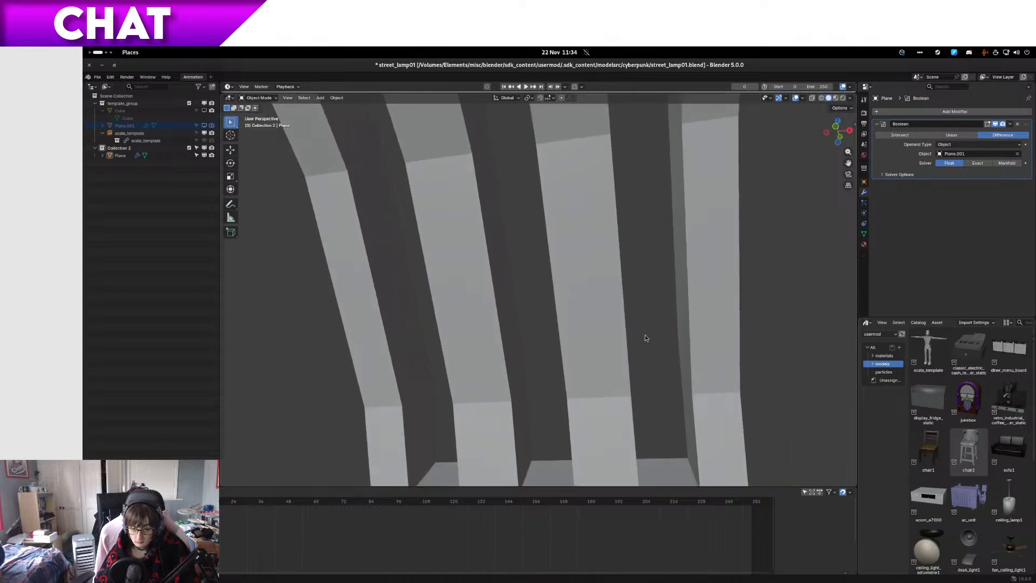
pyautogui.scroll(-5, 646, 335)
pyautogui.moveTo(643, 339)
pyautogui.mouseDown(button='middle')
pyautogui.moveTo(652, 362)
pyautogui.moveTo(618, 354)
pyautogui.moveTo(624, 342)
pyautogui.moveTo(665, 383)
pyautogui.moveTo(652, 394)
pyautogui.moveTo(555, 365)
pyautogui.moveTo(626, 344)
pyautogui.mouseUp(button='middle')
pyautogui.scroll(2, 653, 362)
# Step: Save the lamp file and paste a copy of street_lamp01.blend into the cyberpunk original folder in the file manager
pyautogui.hotkey('ctrl', 's')
pyautogui.hotkey('ctrl', 'q')
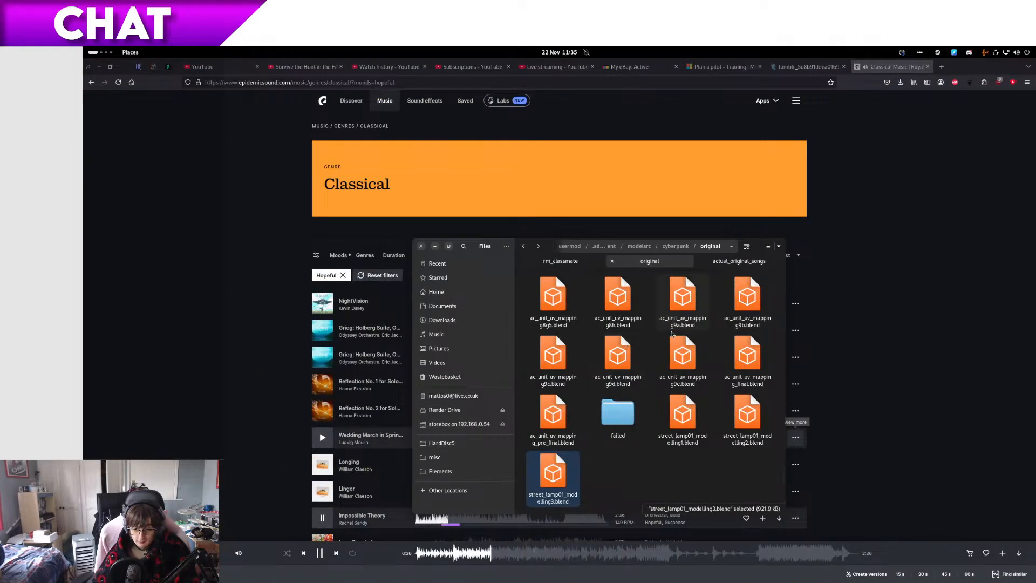
pyautogui.click(619, 344)
pyautogui.hotkey('ctrl', 'c')
pyautogui.hotkey('alt', 'Right')
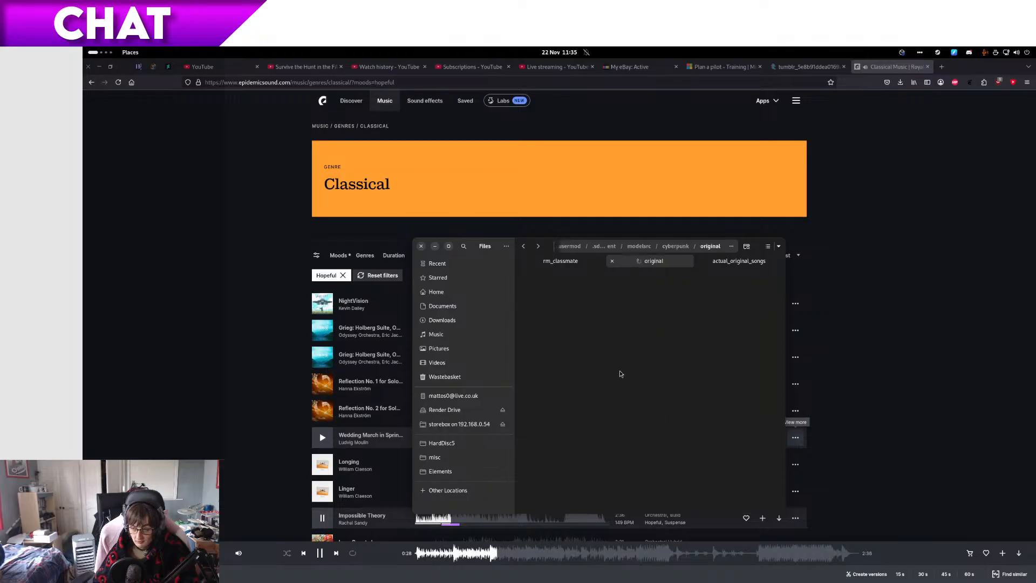
pyautogui.hotkey('ctrl', 'v')
# Step: Rename the copied file to street_lamp01_modelling4.blend
pyautogui.press('F2')
pyautogui.press('Right')
pyautogui.write('_MOD')
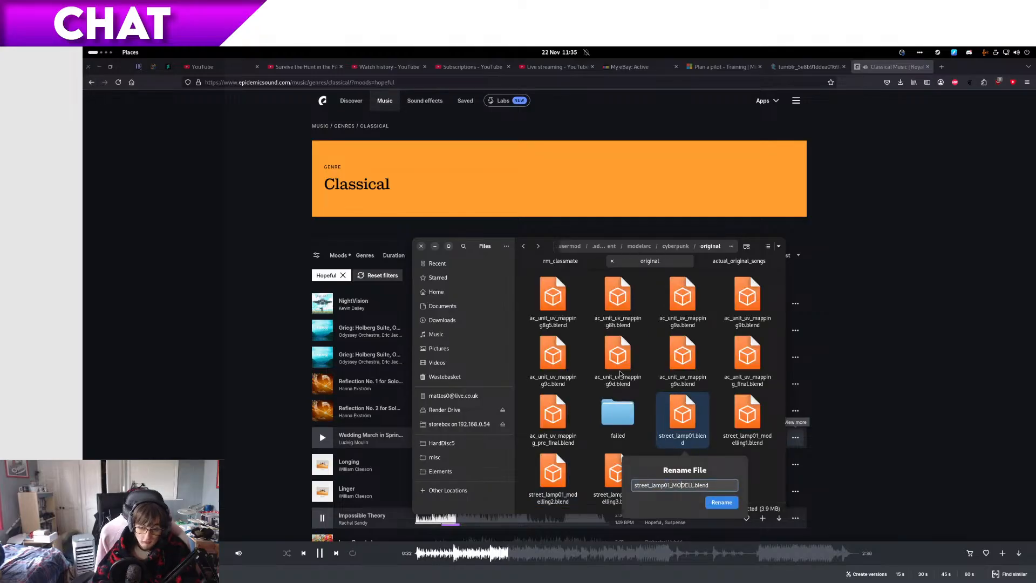
pyautogui.write('model')
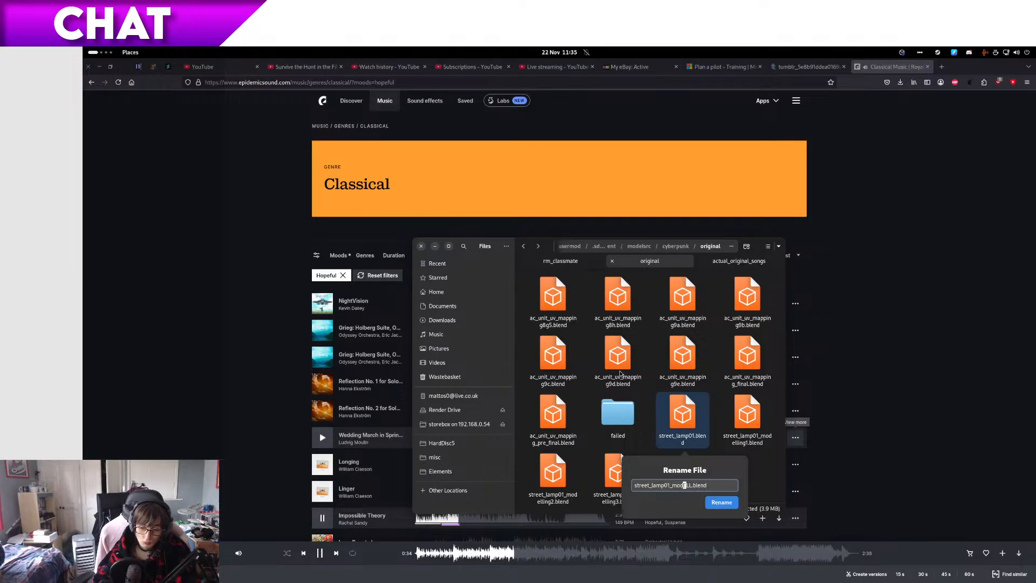
pyautogui.write('ling')
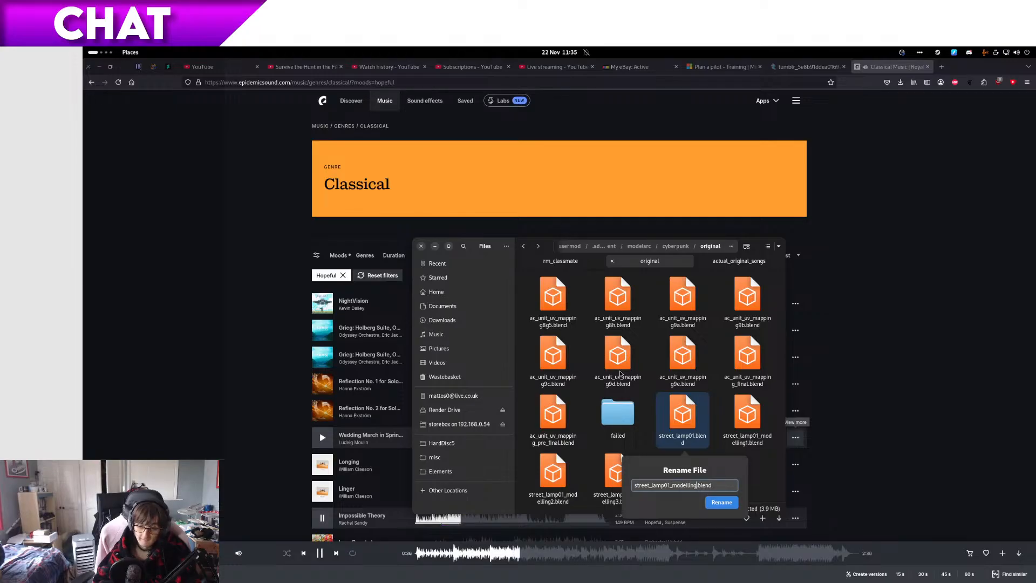
pyautogui.write('4')
pyautogui.press('Return')
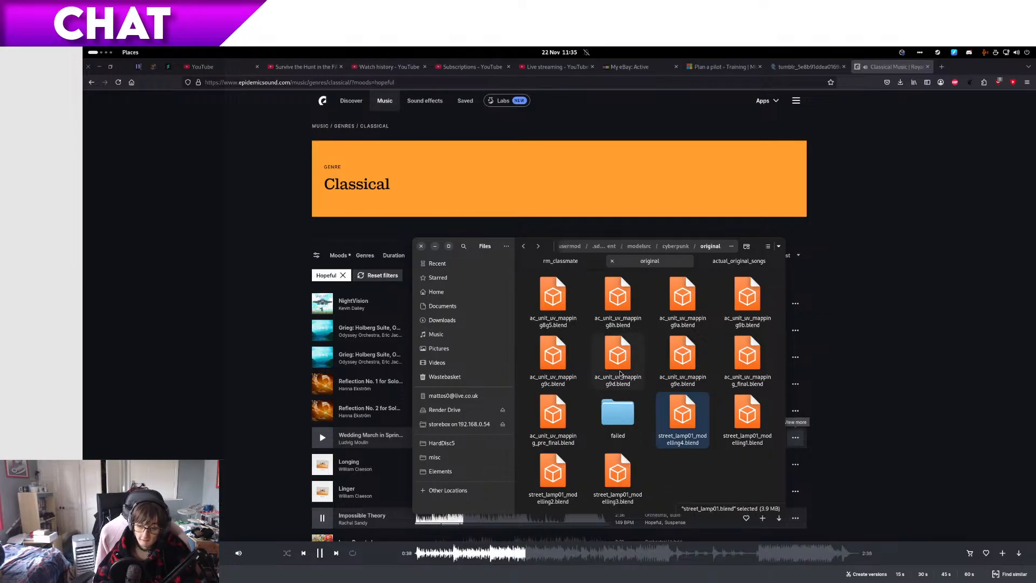
# Step: Compare the file details of street_lamp01_modelling3.blend and street_lamp01_modelling4.blend
pyautogui.press('Left')
pyautogui.press('Right')
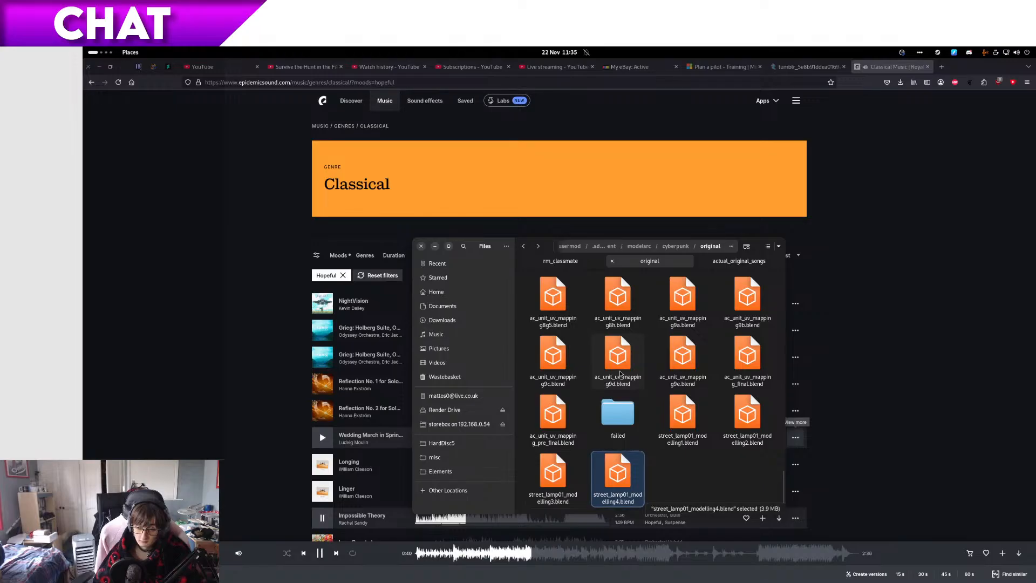
pyautogui.press('Left')
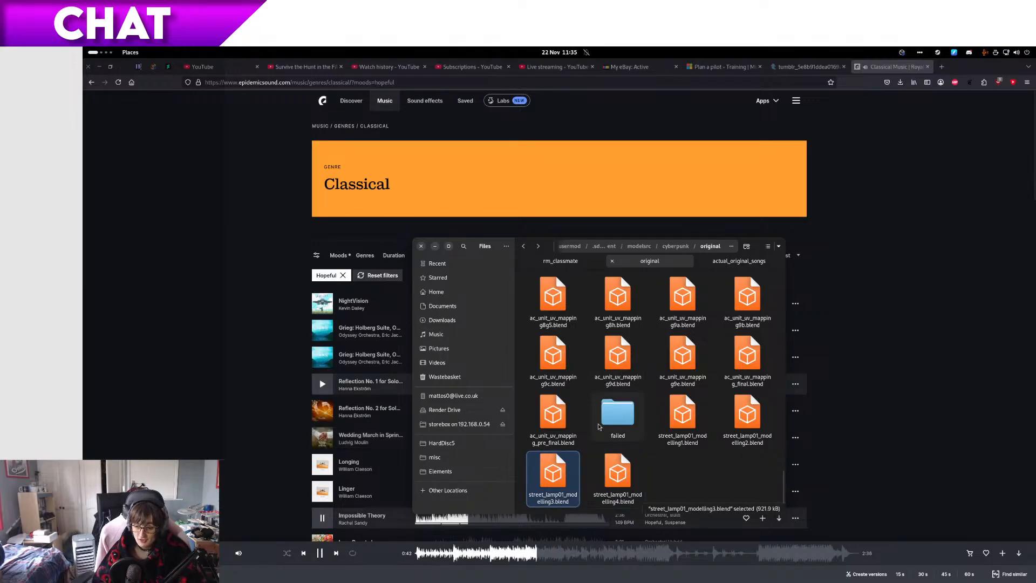
pyautogui.press('Right')
# Step: Switch back to Blender and inspect the slotted underside of the lamp arm from the front and below
pyautogui.hotkey('alt', 'Tab')
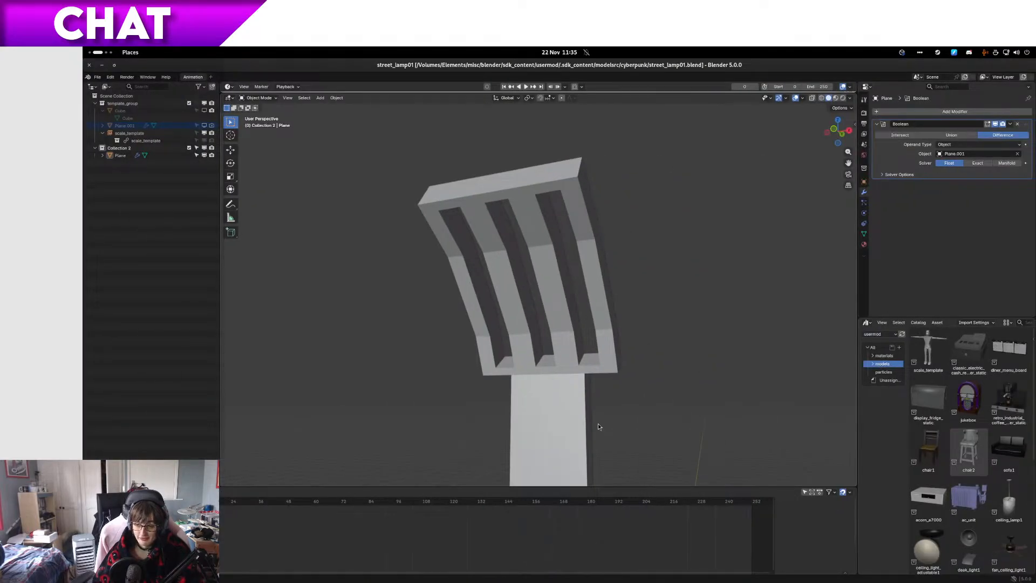
pyautogui.moveTo(647, 277); pyautogui.dragTo(608, 268, button='middle')
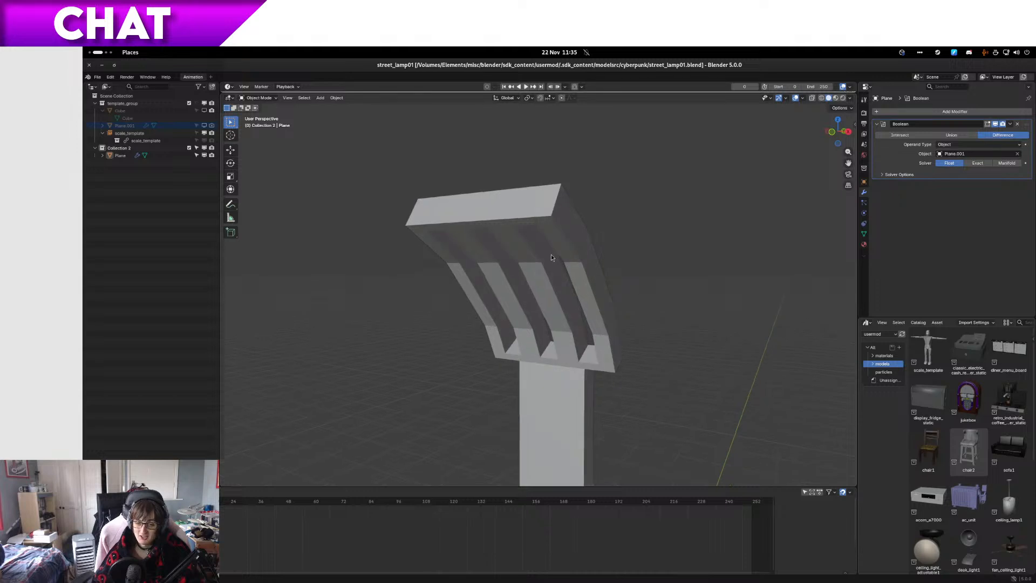
pyautogui.moveTo(533, 236)
pyautogui.mouseDown(button='middle')
pyautogui.moveTo(513, 247)
pyautogui.moveTo(530, 254)
pyautogui.mouseUp(button='middle')
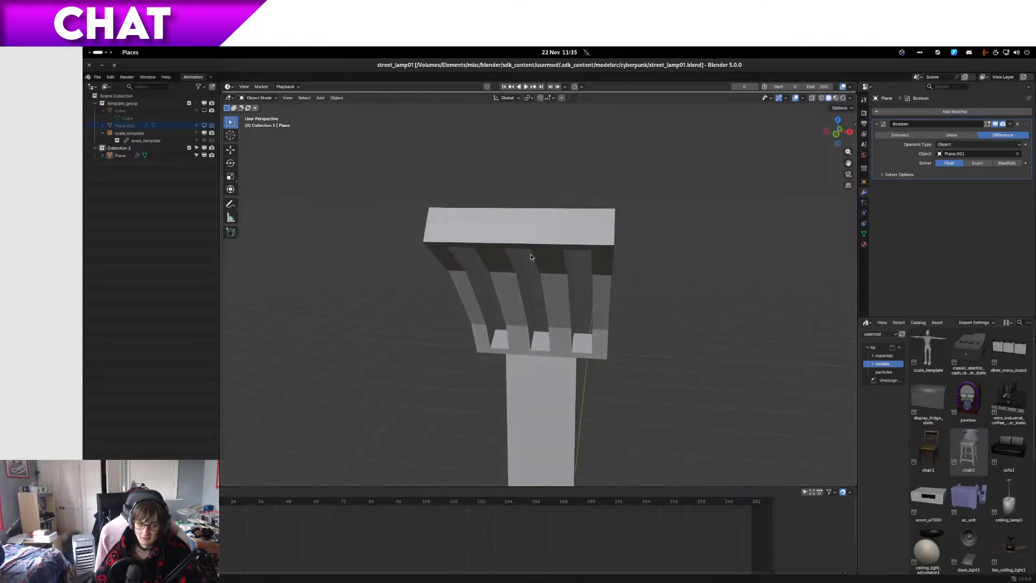
pyautogui.scroll(6, 520, 287)
pyautogui.moveTo(497, 286); pyautogui.dragTo(516, 281, button='middle')
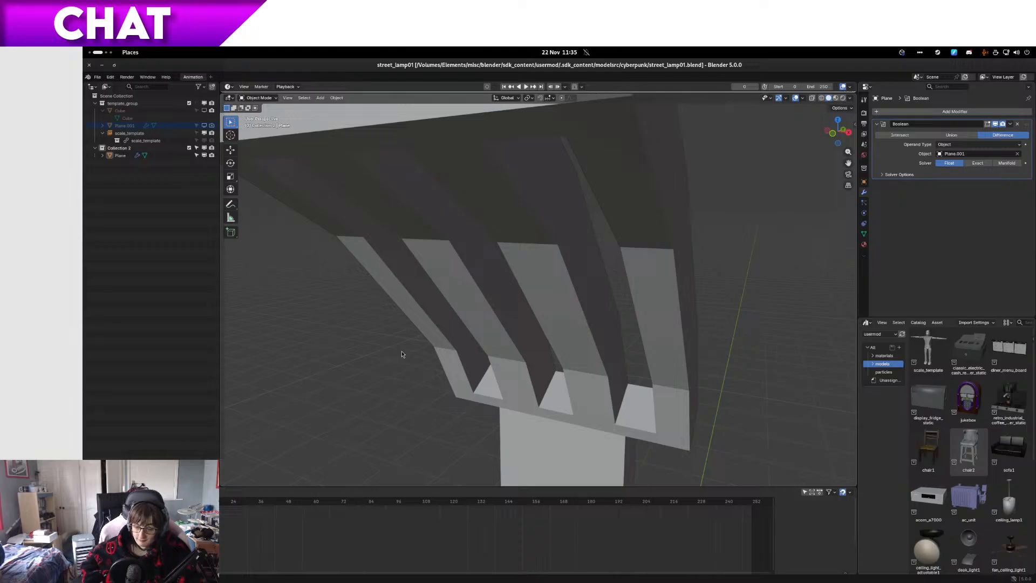
pyautogui.scroll(-4, 498, 277)
pyautogui.moveTo(500, 276); pyautogui.dragTo(519, 311, button='middle')
pyautogui.scroll(4, 532, 291)
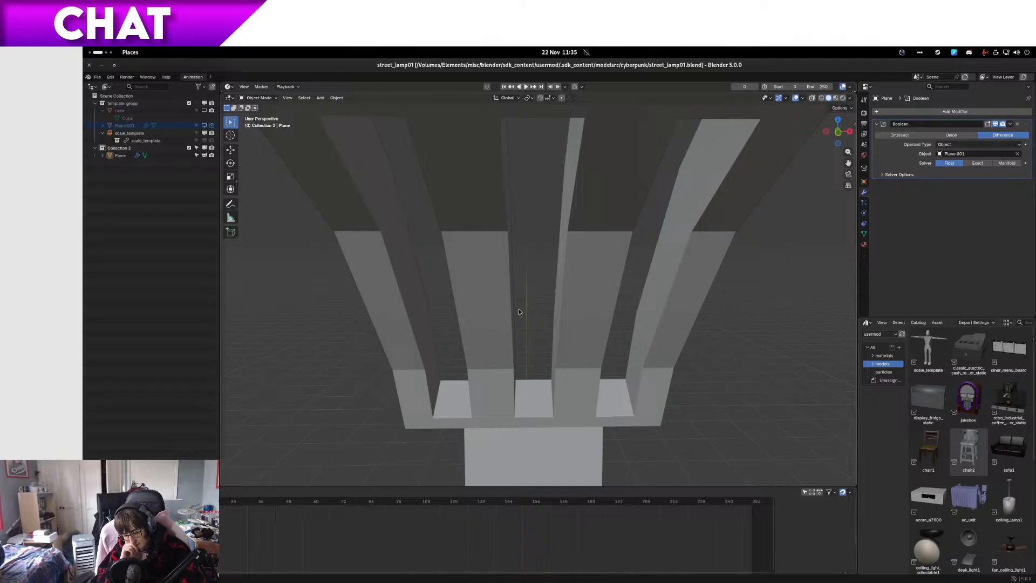
pyautogui.scroll(-4, 527, 284)
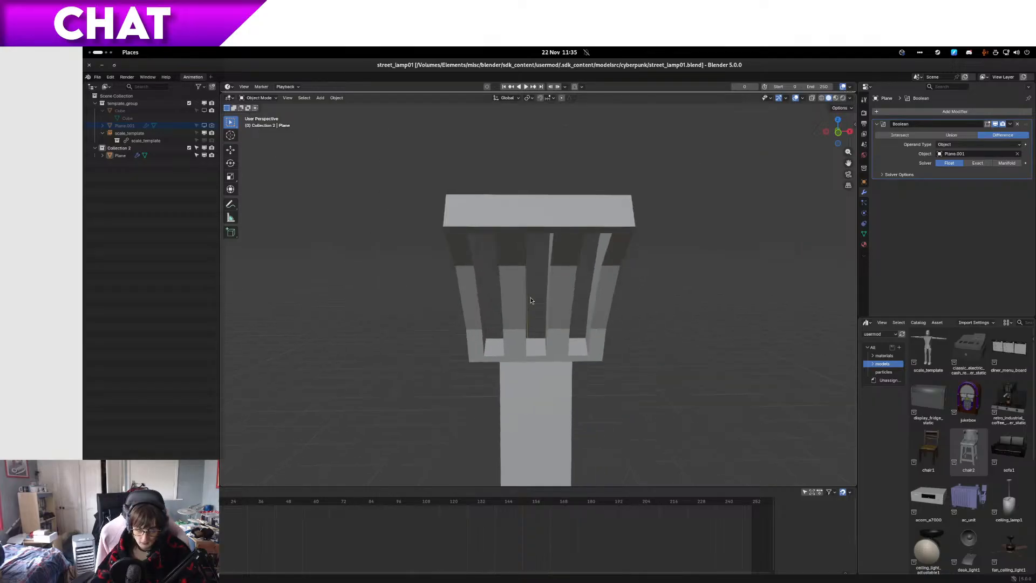
pyautogui.scroll(2, 527, 284)
pyautogui.hotkey('shift', 'a')
pyautogui.moveTo(525, 411)
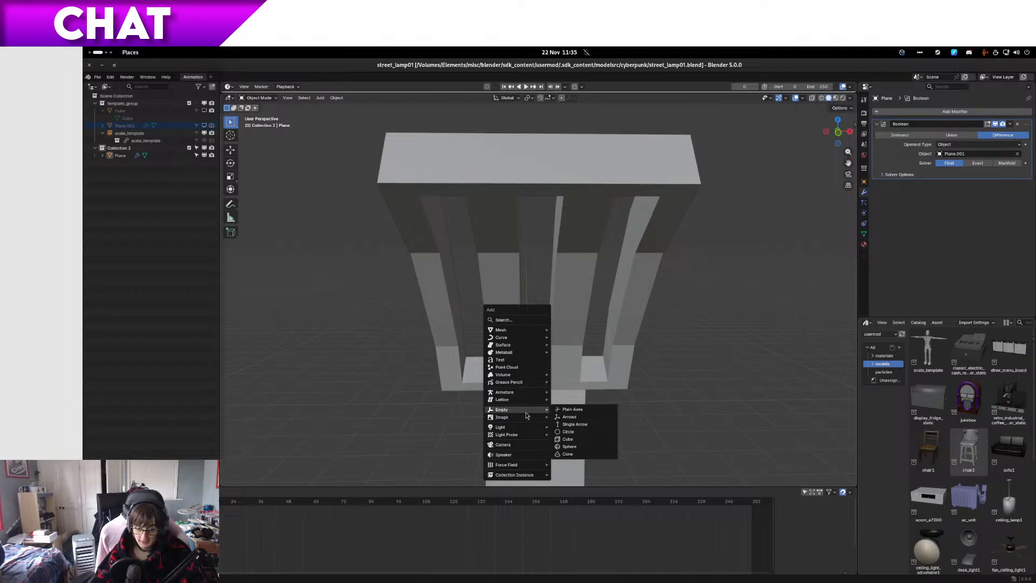
pyautogui.moveTo(526, 337)
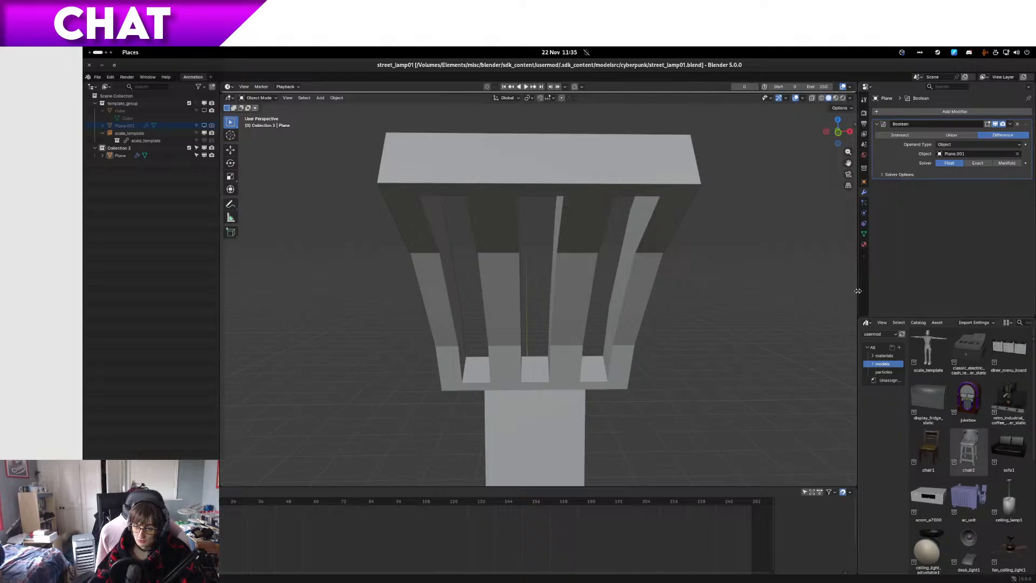
# Step: Add a mesh circle at the world origin and set its vertex count to 16
pyautogui.hotkey('shift', 'a')
pyautogui.moveTo(523, 369)
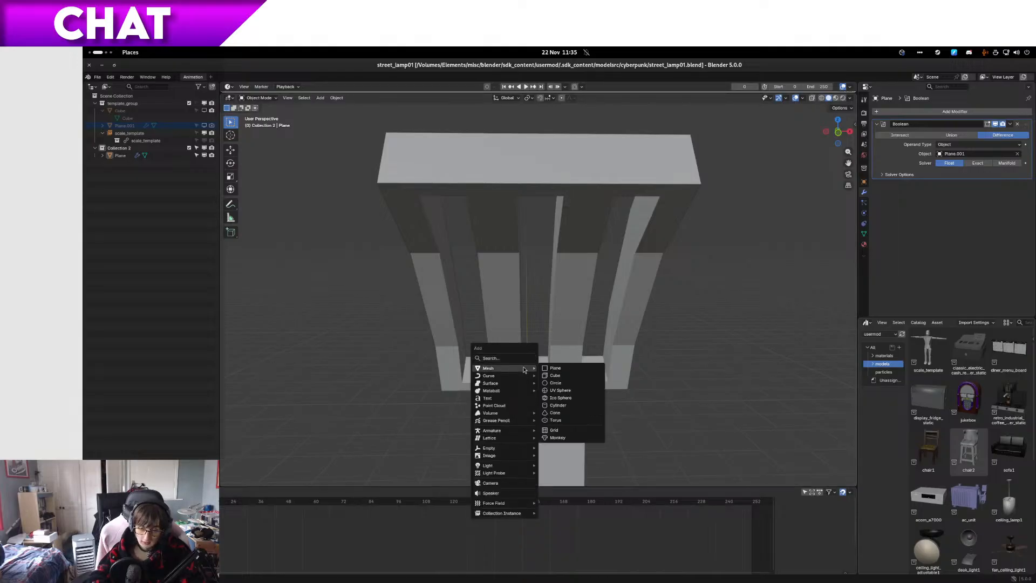
pyautogui.click(556, 383)
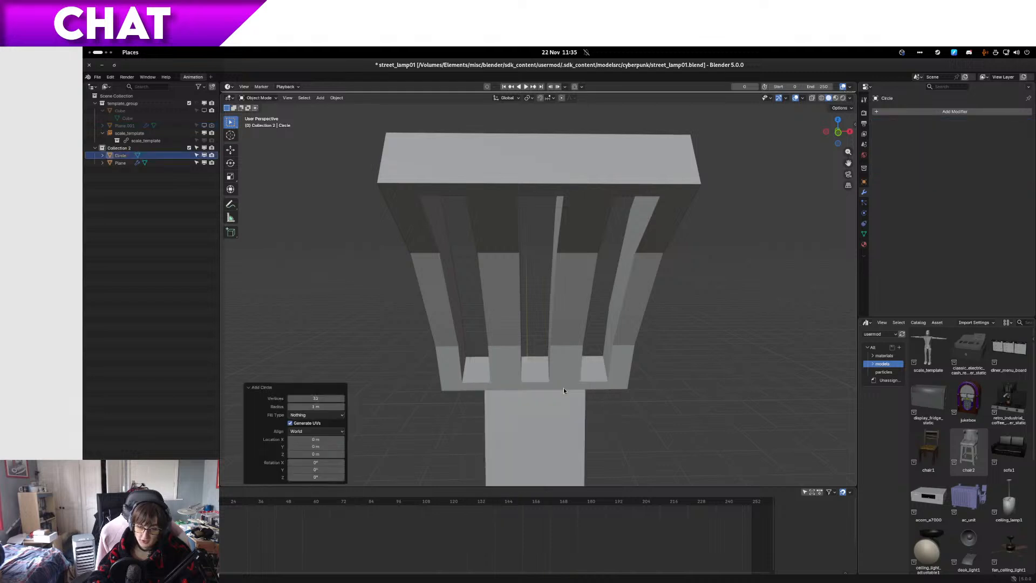
pyautogui.scroll(-5, 565, 387)
pyautogui.click(331, 398)
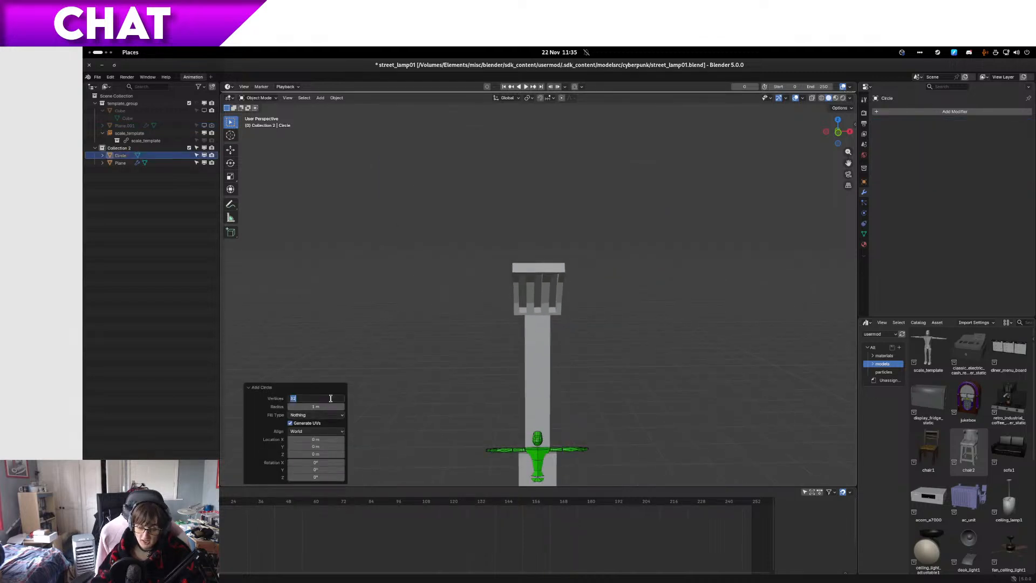
pyautogui.write('16')
pyautogui.press('Return')
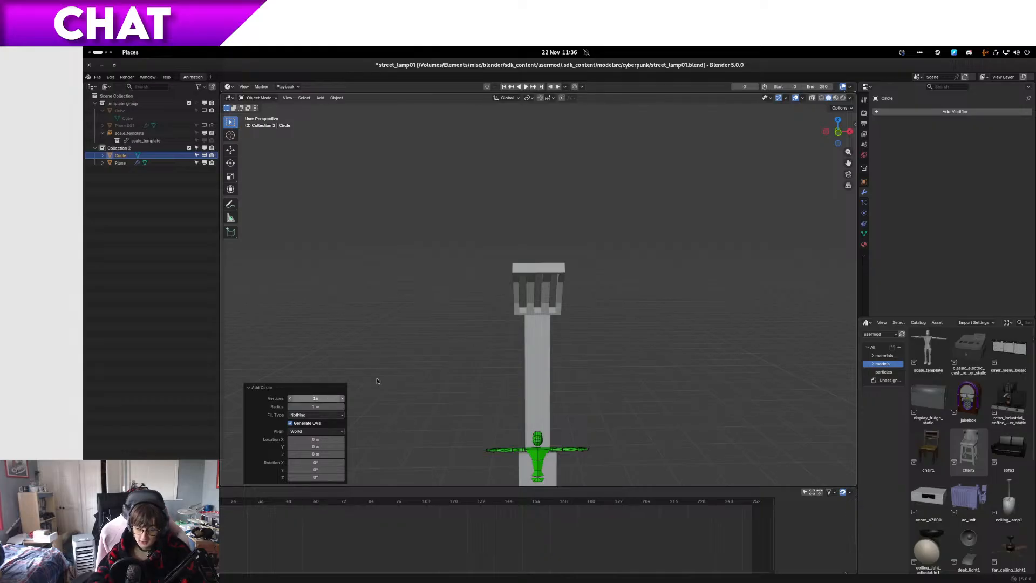
# Step: Show the scene in wireframe from above and examine the circle's size and position against the lamp
pyautogui.scroll(-2, 570, 455)
pyautogui.scroll(2, 570, 455)
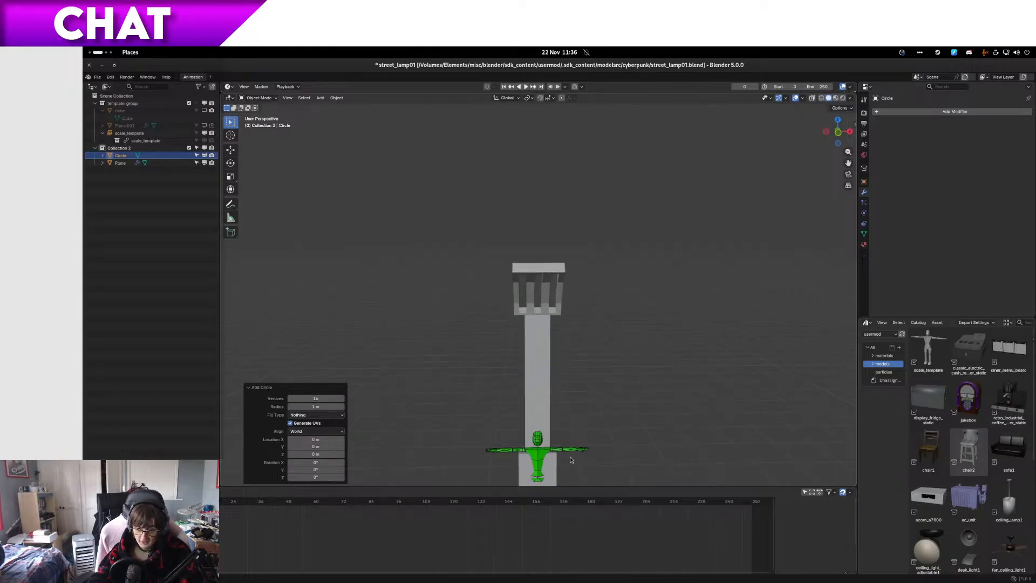
pyautogui.press('KP_7')
pyautogui.scroll(4, 476, 271)
pyautogui.press('z')
pyautogui.click(445, 277)
pyautogui.scroll(1, 446, 276)
pyautogui.scroll(1, 445, 280)
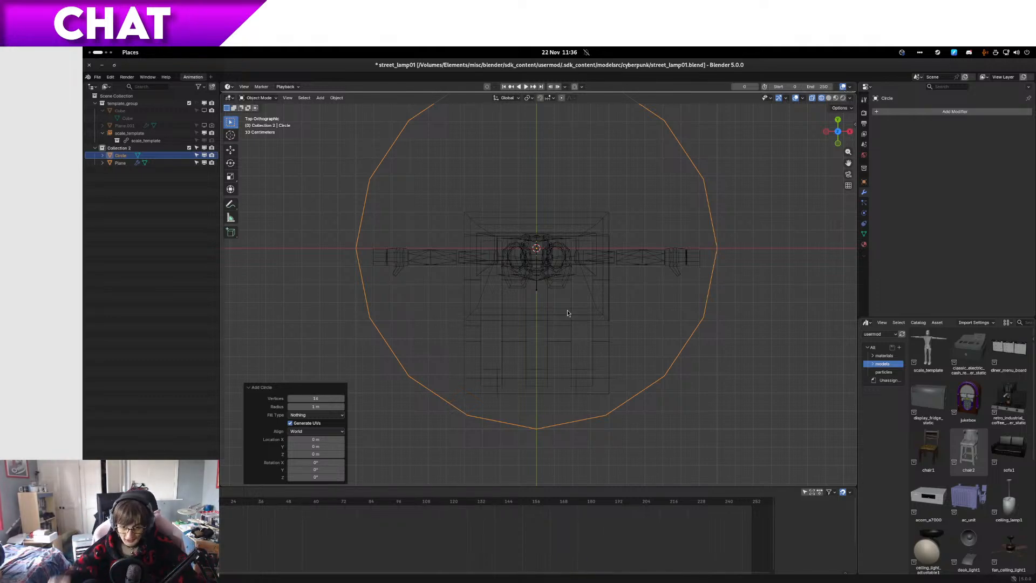
pyautogui.moveTo(570, 306); pyautogui.dragTo(615, 210, button='middle')
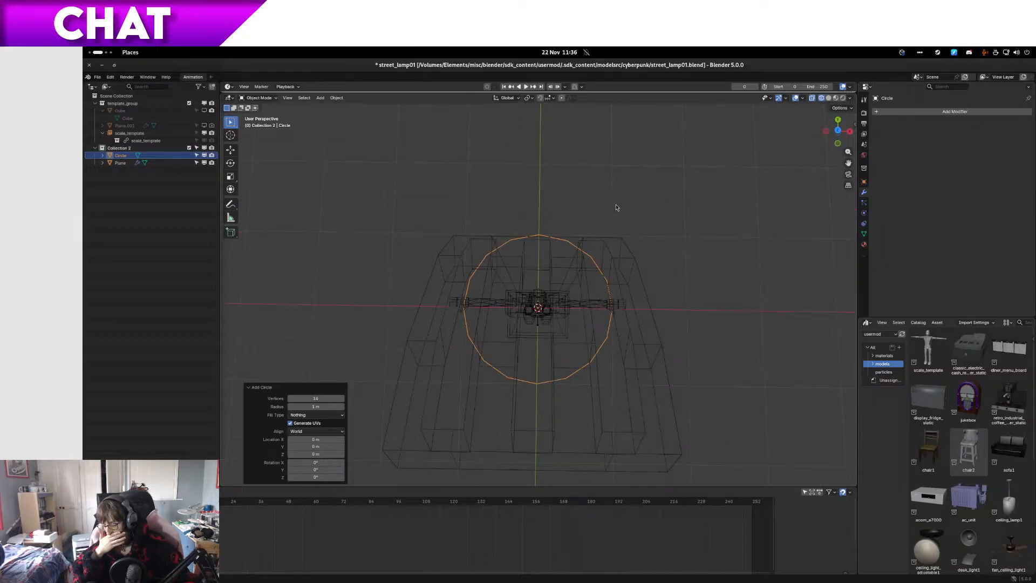
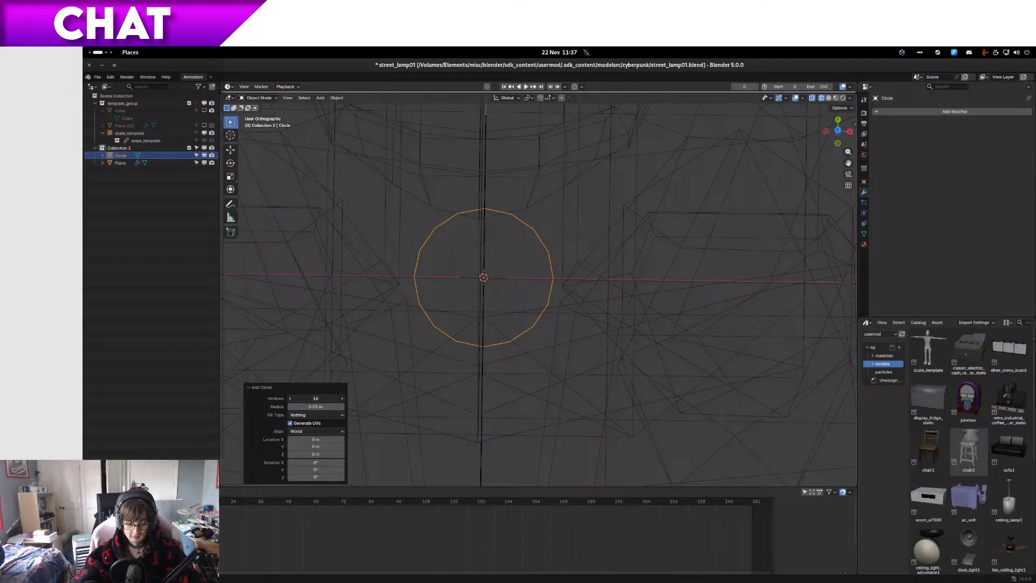
# Step: Try a vertex count of 8 for the new circle and set it back to 16
pyautogui.write('8')
pyautogui.press('Return')
pyautogui.scroll(-8, 530, 339)
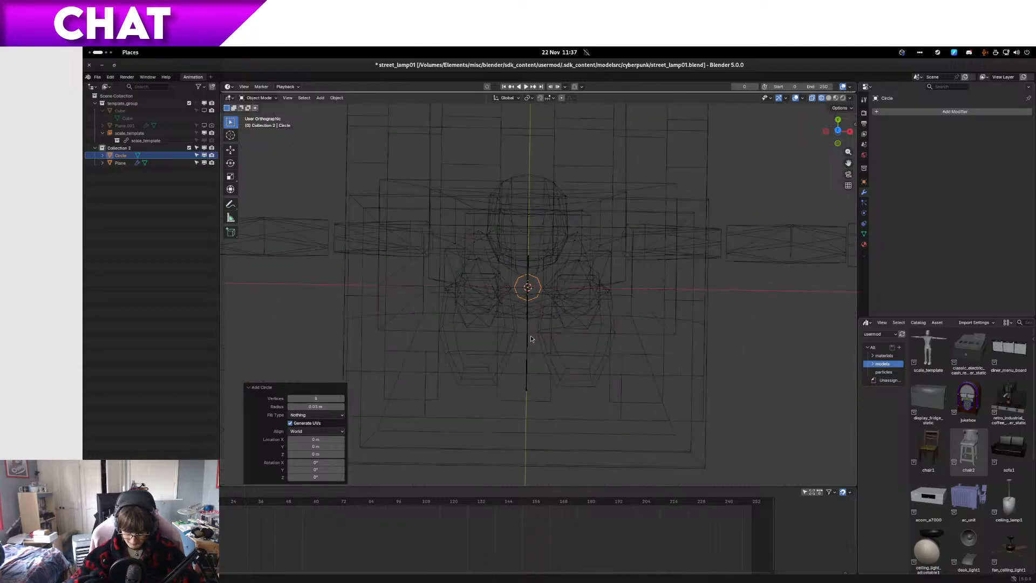
pyautogui.click(324, 398)
pyautogui.write('16')
pyautogui.press('Return')
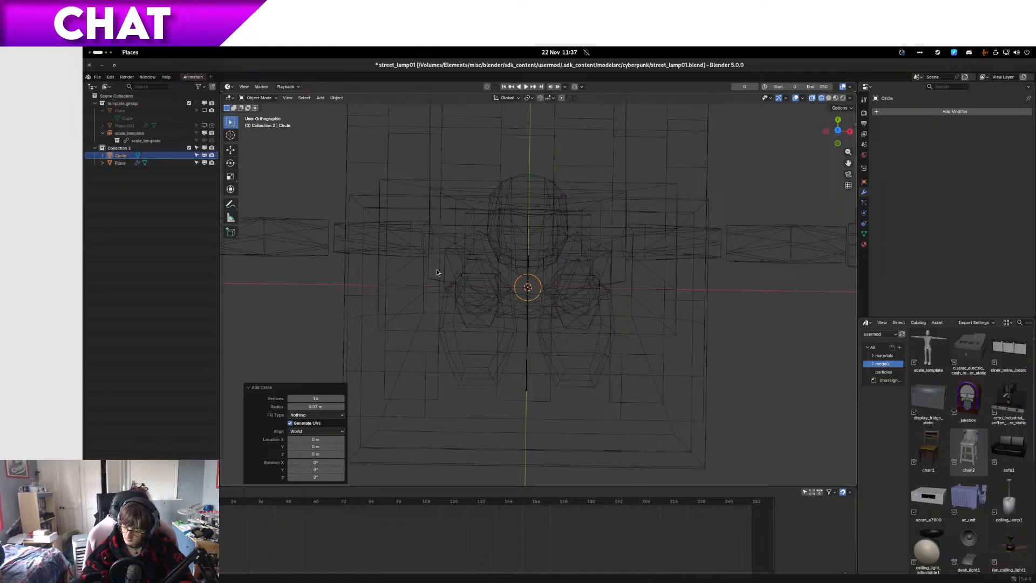
# Step: Examine the circle's size and smoothness against the lamp, at an angle and from directly above
pyautogui.scroll(8, 498, 298)
pyautogui.scroll(1, 497, 306)
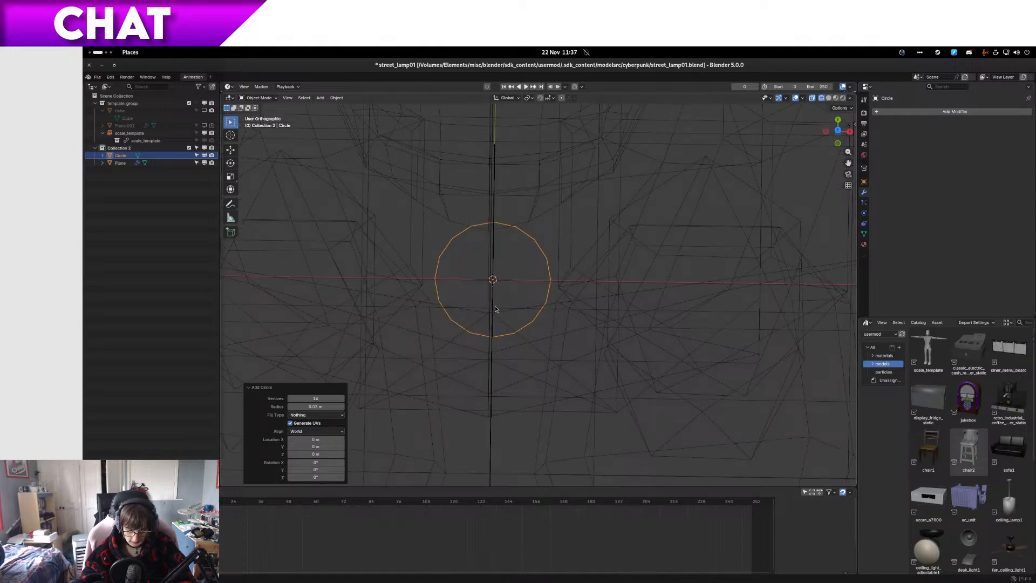
pyautogui.scroll(-3, 496, 308)
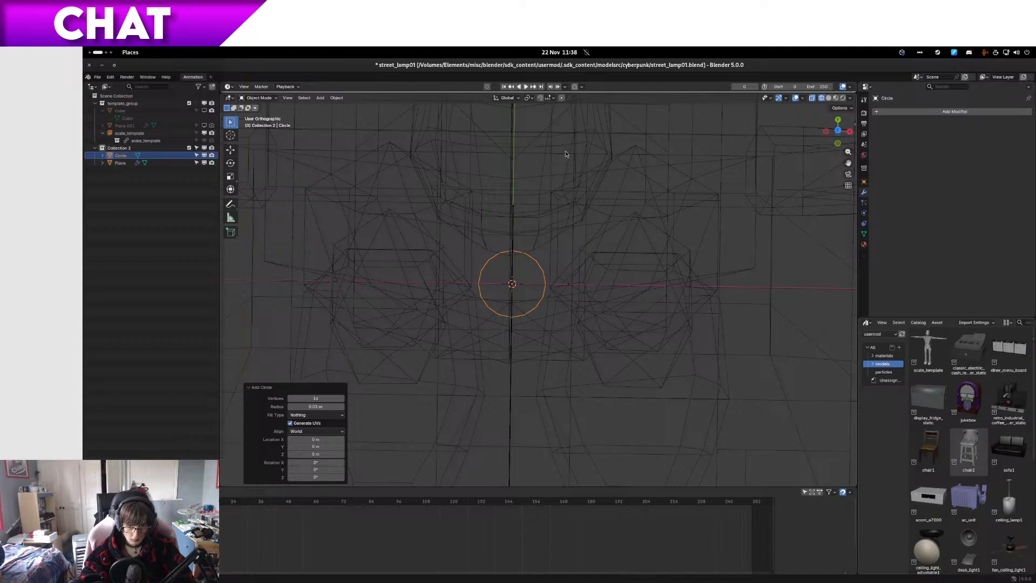
pyautogui.scroll(-7, 566, 155)
pyautogui.scroll(3, 624, 361)
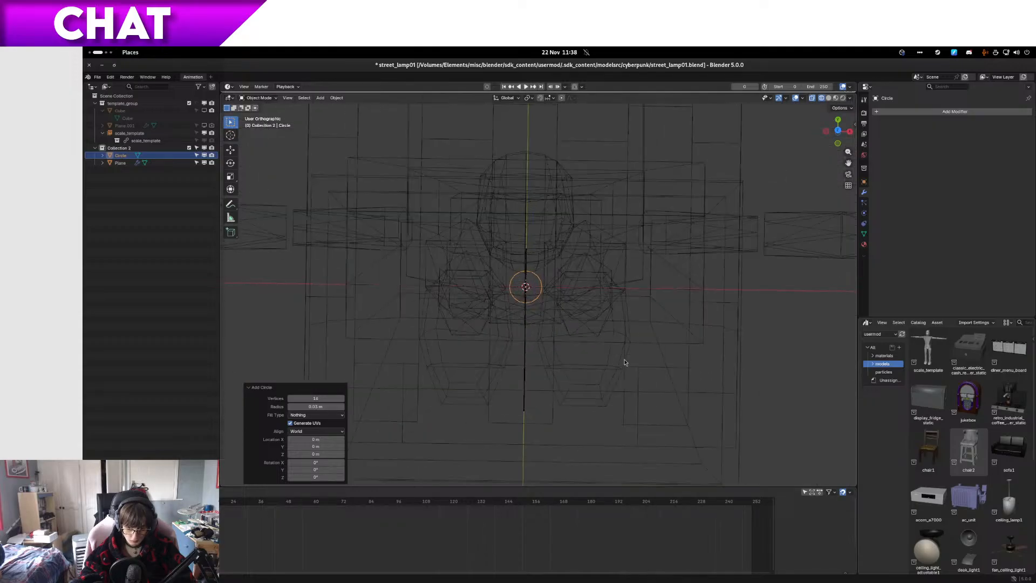
pyautogui.click(228, 150)
pyautogui.scroll(5, 530, 282)
pyautogui.moveTo(523, 267); pyautogui.dragTo(495, 229, button='middle')
pyautogui.scroll(-15, 496, 231)
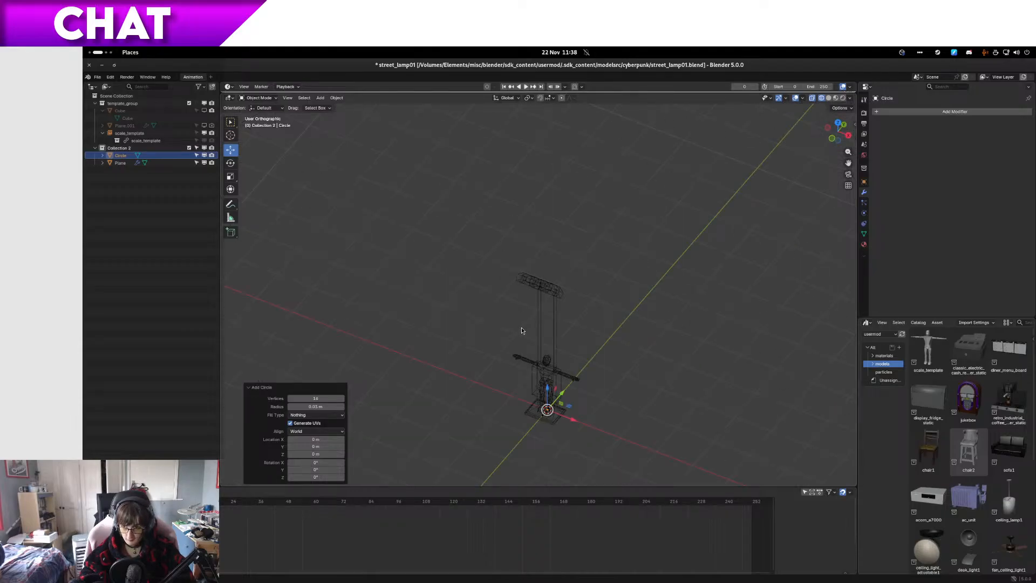
pyautogui.press('KP_1')
pyautogui.press('KP_7')
pyautogui.scroll(4, 569, 290)
pyautogui.scroll(2, 569, 288)
pyautogui.keyDown('shift'); pyautogui.moveTo(545, 255); pyautogui.dragTo(527, 326, button='middle'); pyautogui.keyUp('shift')
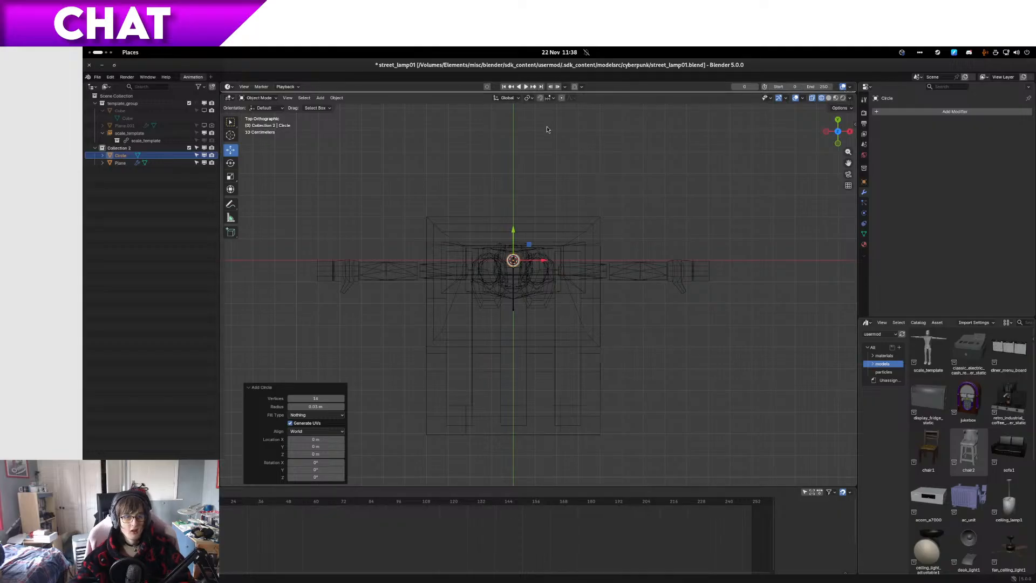
pyautogui.scroll(8, 401, 289)
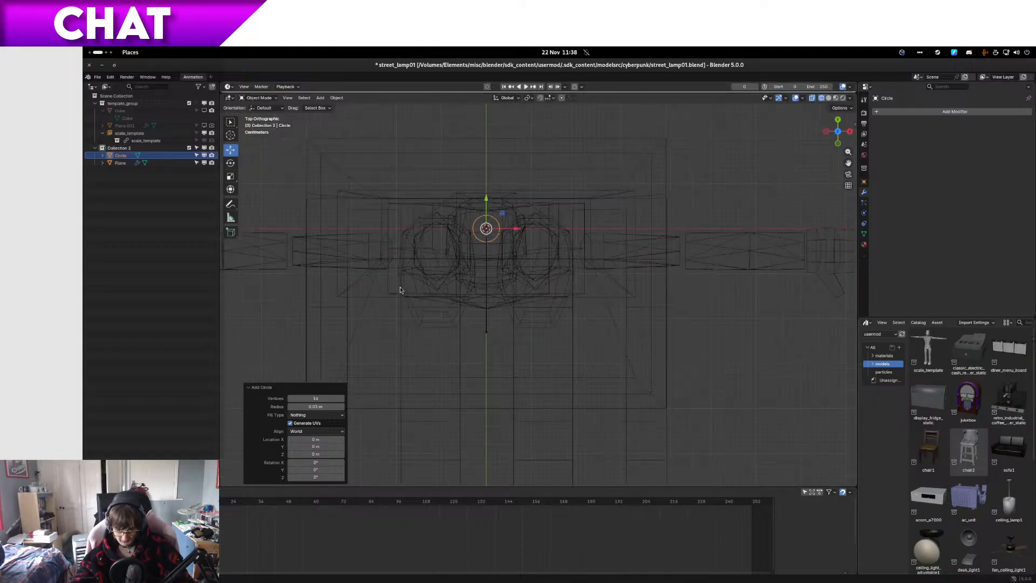
pyautogui.keyDown('shift'); pyautogui.moveTo(413, 242); pyautogui.dragTo(480, 338, button='middle'); pyautogui.keyUp('shift')
pyautogui.scroll(4, 481, 338)
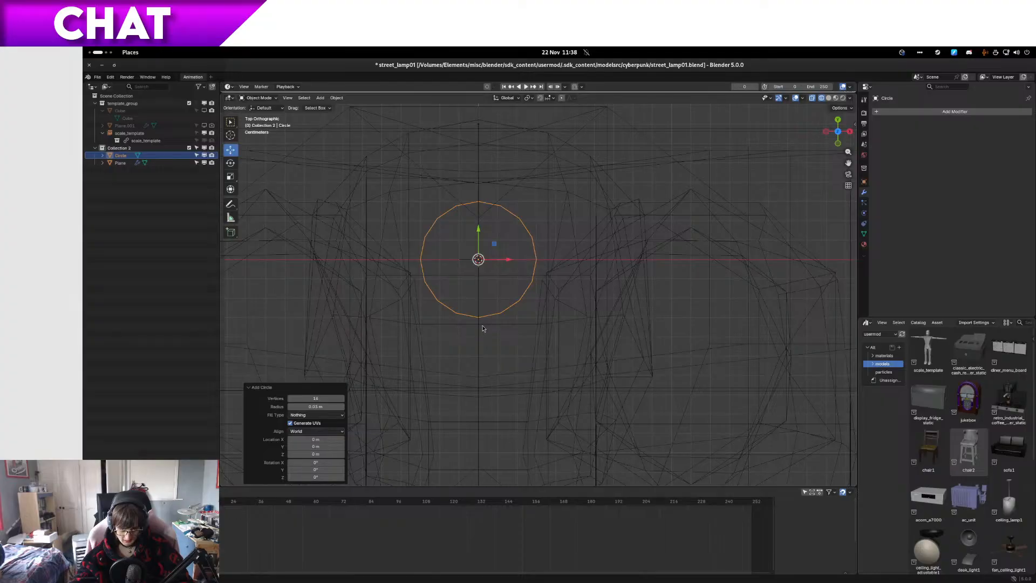
pyautogui.rightClick(475, 295)
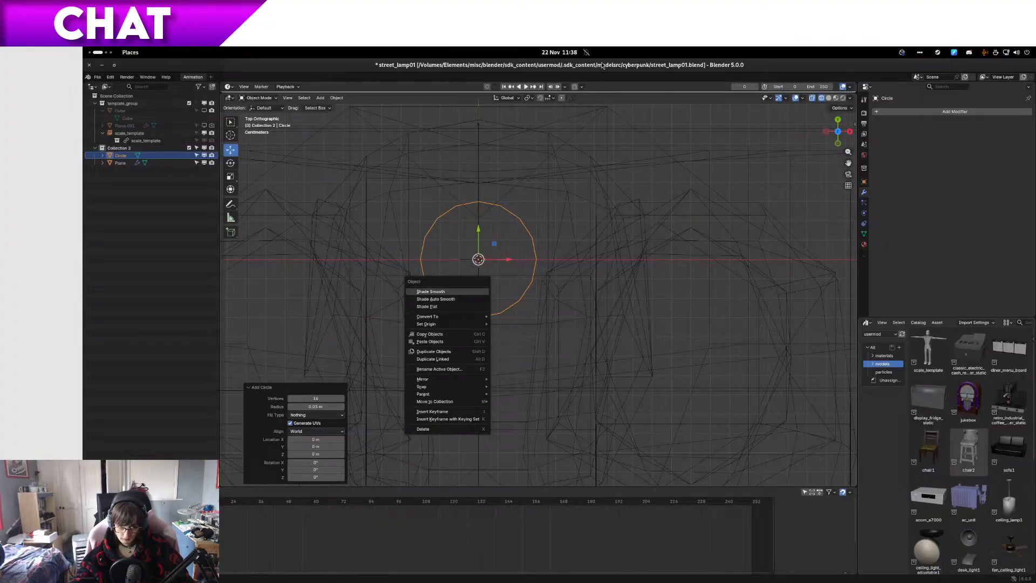
pyautogui.moveTo(588, 93); pyautogui.dragTo(587, 82)
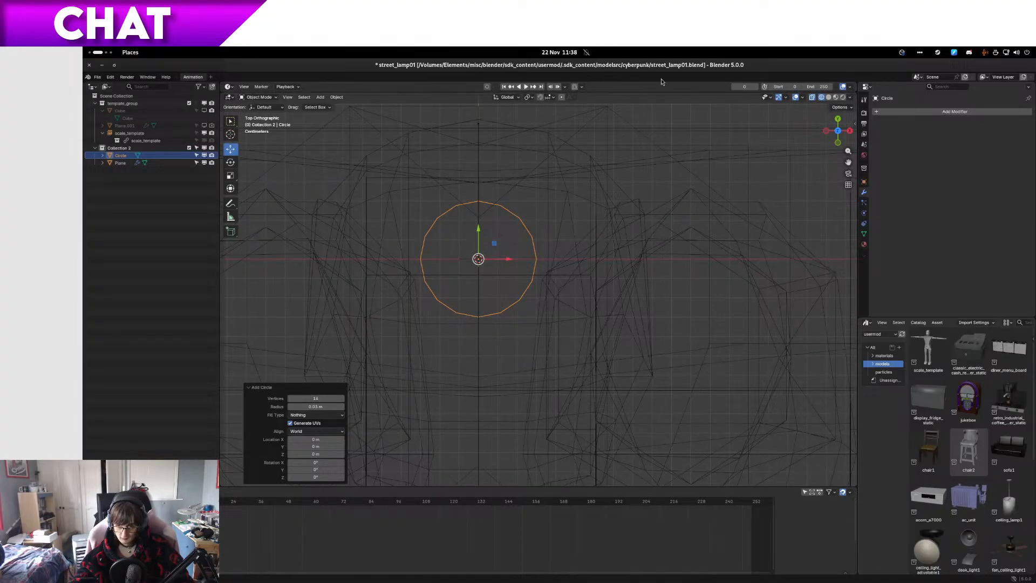
pyautogui.click(802, 98)
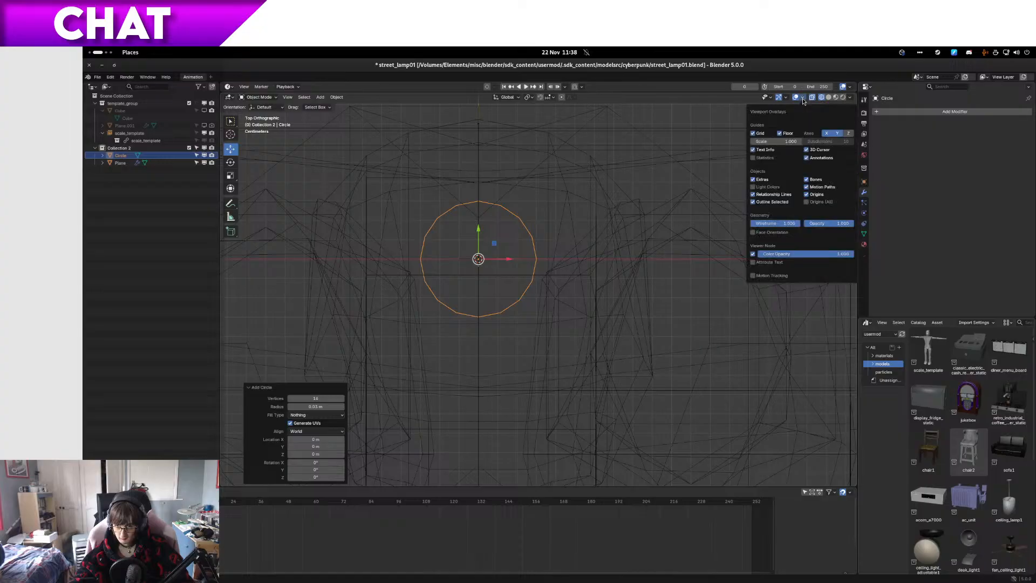
pyautogui.click(803, 100)
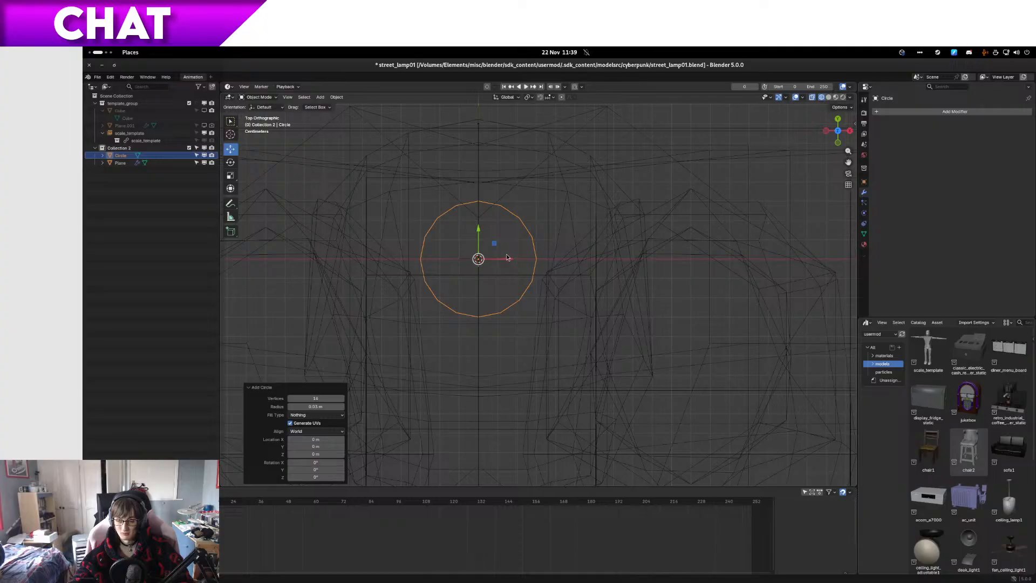
# Step: In Edit Mode, move the circle about -0.2 m in X and 3.8 m up to the slotted lamp arm, using the solid front view
pyautogui.scroll(-3, 505, 243)
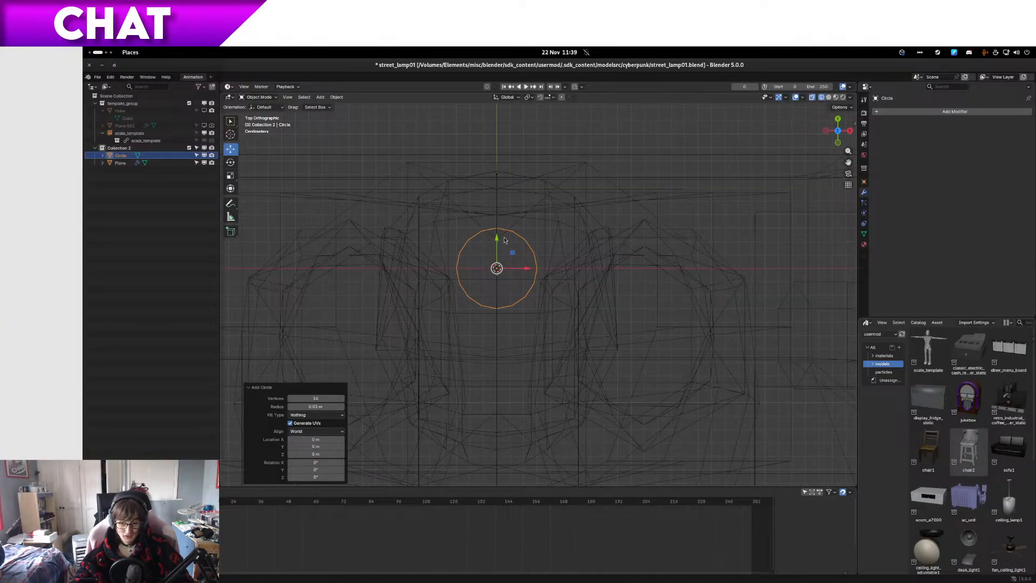
pyautogui.scroll(-4, 505, 240)
pyautogui.press('Tab')
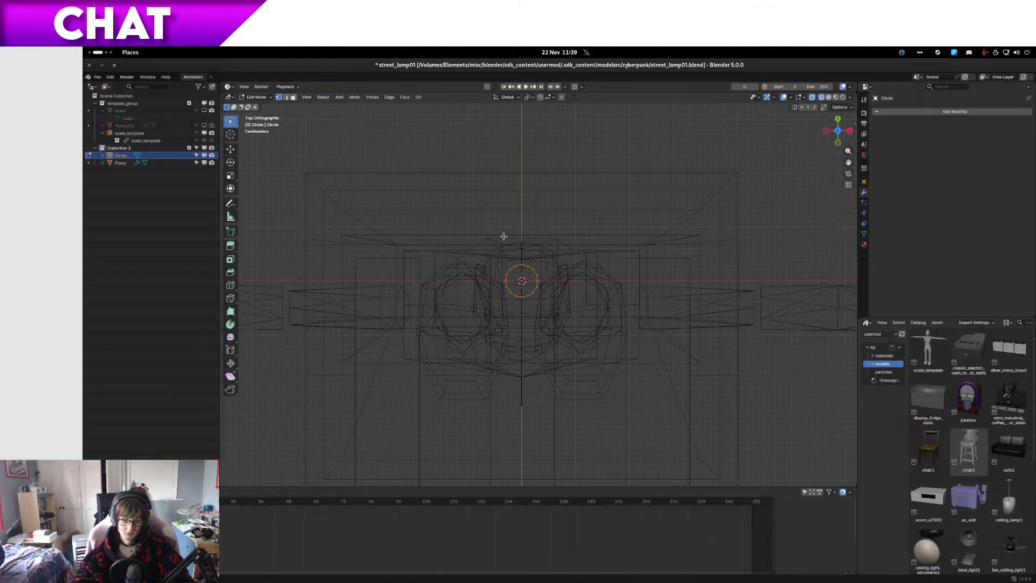
pyautogui.press('KP_1')
pyautogui.scroll(-11, 606, 227)
pyautogui.press('z')
pyautogui.click(693, 229)
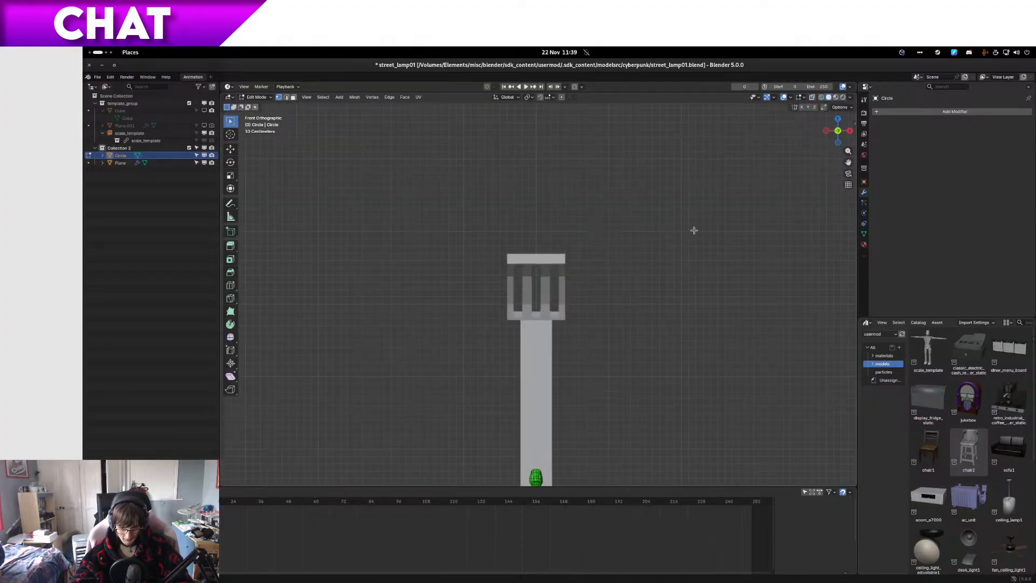
pyautogui.keyDown('shift'); pyautogui.moveTo(620, 351); pyautogui.dragTo(590, 180, button='middle'); pyautogui.keyUp('shift')
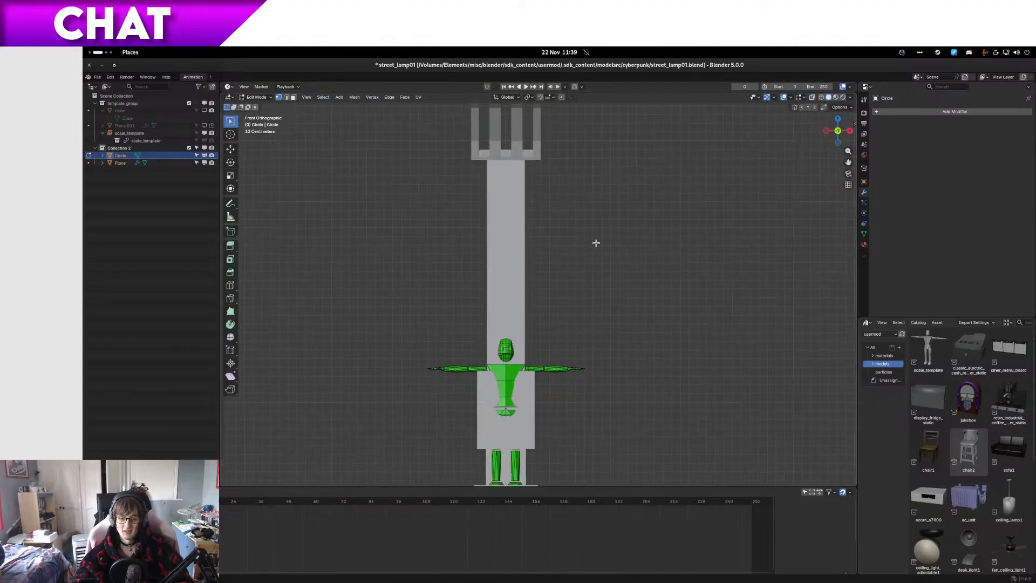
pyautogui.scroll(-3, 597, 248)
pyautogui.scroll(2, 597, 263)
pyautogui.press('g')
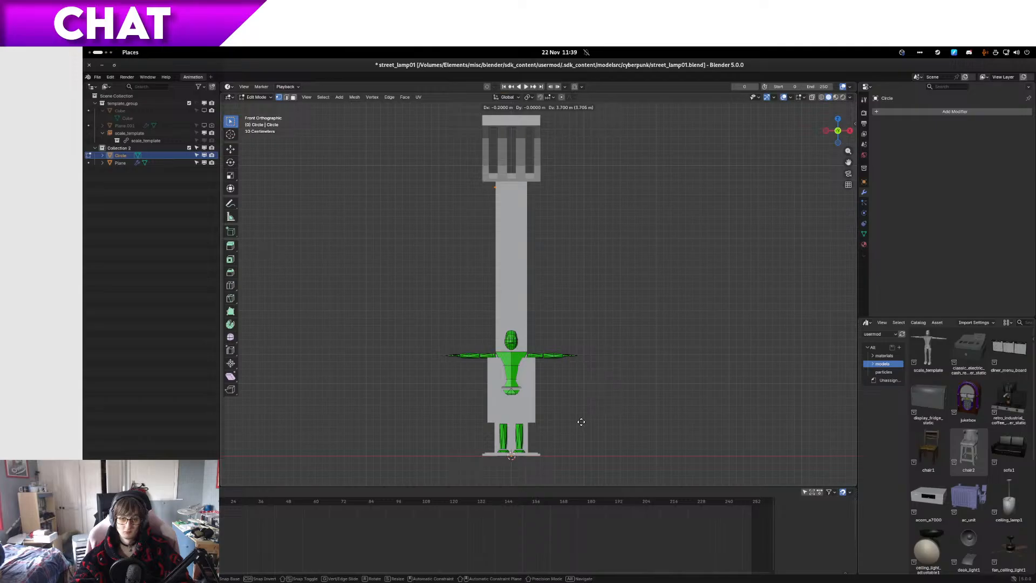
pyautogui.keyDown('ctrl'); pyautogui.click(579, 417); pyautogui.keyUp('ctrl')
# Step: Shift the circle about 0.07 m along negative X in the top wireframe view to line it up with the outer light slot
pyautogui.scroll(3, 575, 377)
pyautogui.keyDown('shift'); pyautogui.moveTo(545, 179); pyautogui.dragTo(572, 424, button='middle'); pyautogui.keyUp('shift')
pyautogui.scroll(7, 513, 311)
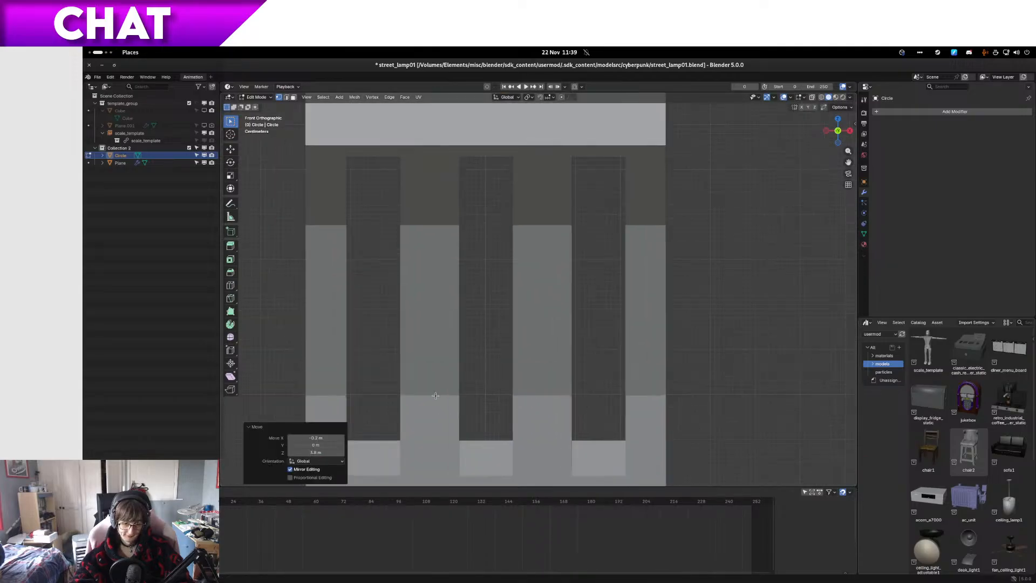
pyautogui.press('KP_7')
pyautogui.press('z')
pyautogui.click(399, 396)
pyautogui.scroll(1, 389, 332)
pyautogui.keyDown('shift'); pyautogui.moveTo(359, 330); pyautogui.dragTo(557, 278, button='middle'); pyautogui.keyUp('shift')
pyautogui.scroll(2, 565, 229)
pyautogui.press('g')
pyautogui.press('x')
pyautogui.click(512, 235)
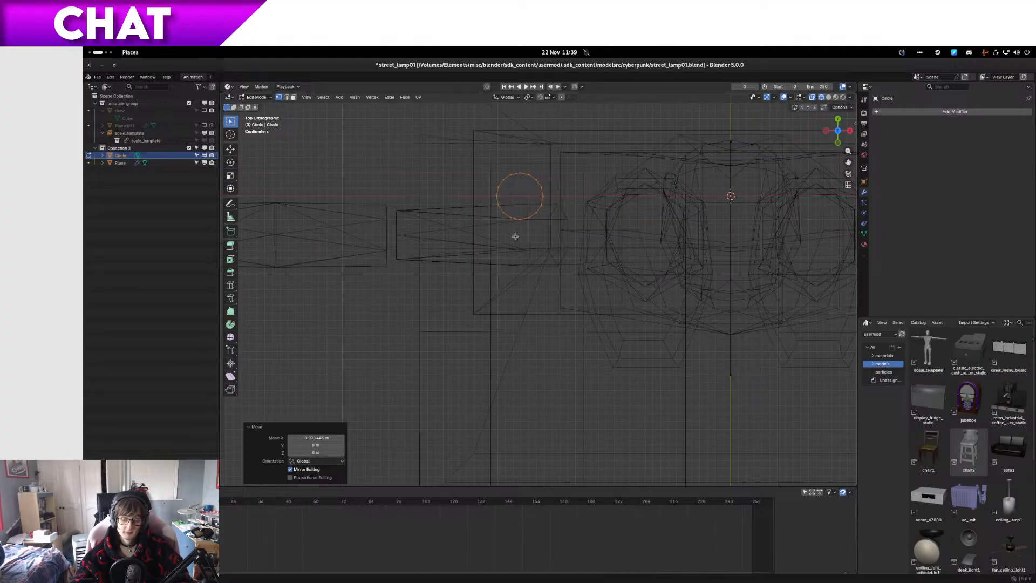
# Step: Rotate the circle 30° in the right side view to match the slant of the lamp arm's lower end
pyautogui.moveTo(544, 283); pyautogui.dragTo(538, 257, button='middle')
pyautogui.press('KP_Decimal')
pyautogui.press('KP_3')
pyautogui.scroll(-6, 591, 239)
pyautogui.scroll(-4, 591, 242)
pyautogui.scroll(7, 582, 256)
pyautogui.keyDown('shift'); pyautogui.moveTo(581, 257); pyautogui.dragTo(579, 313, button='middle'); pyautogui.keyUp('shift')
pyautogui.press('r')
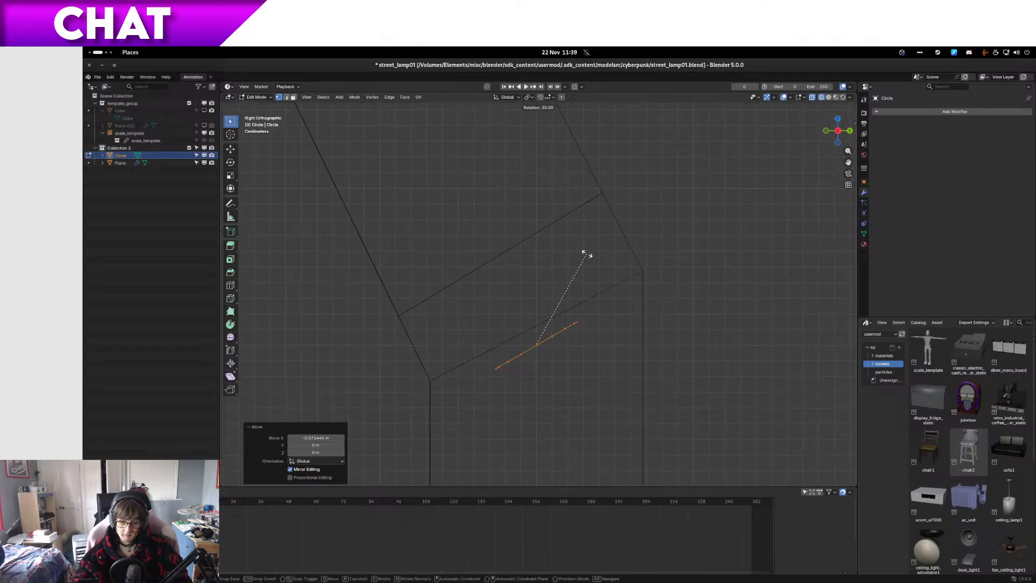
pyautogui.click(586, 253)
# Step: Nudge the circle onto the arm's slanted end edge and fine-tune its rotation to match
pyautogui.press('g')
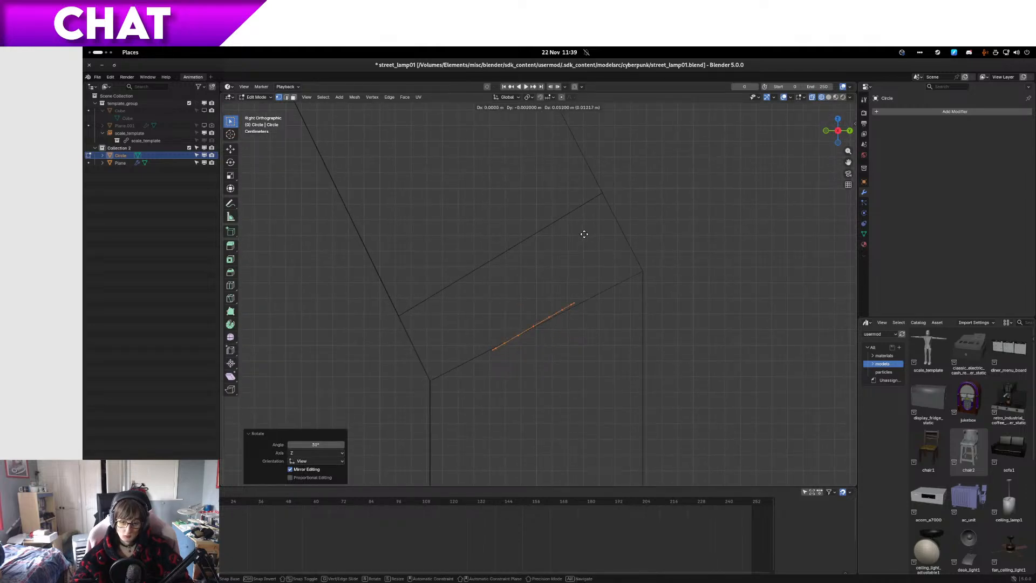
pyautogui.click(585, 234)
pyautogui.press('r')
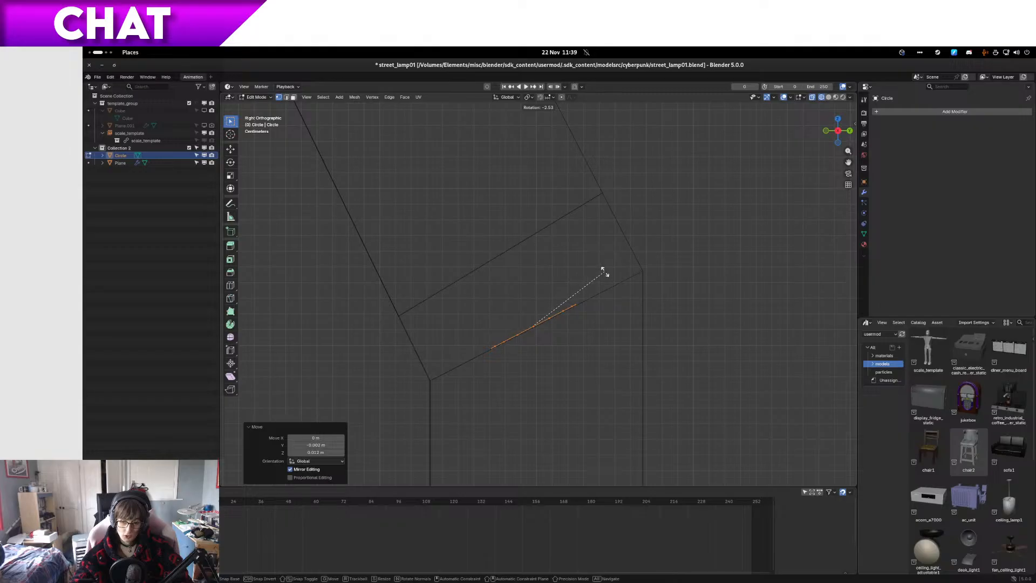
pyautogui.click(601, 268)
# Step: Scale the circle by 0.7 so it is smaller than the light slot's width
pyautogui.press('KP_1')
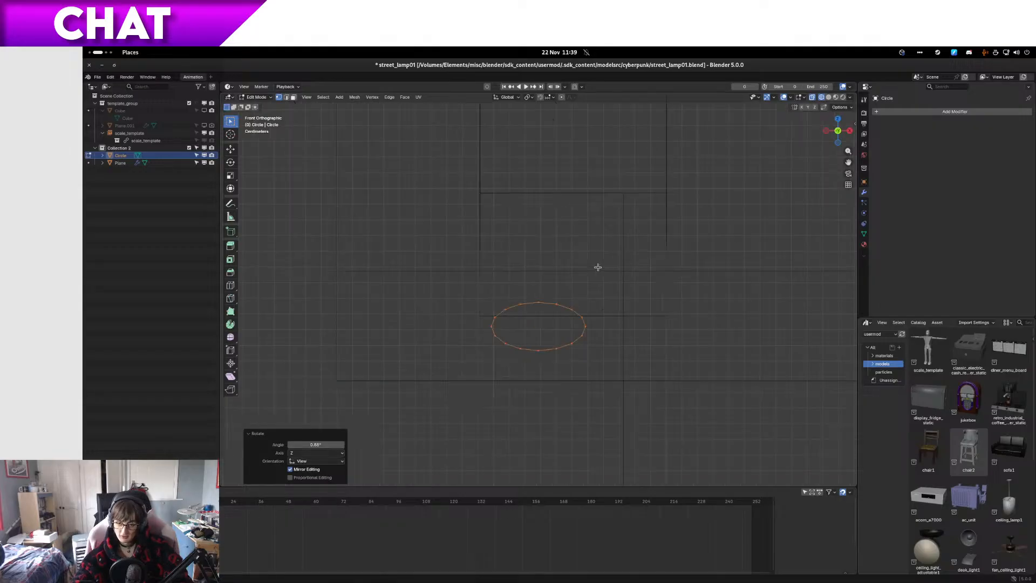
pyautogui.hotkey('shift', 'z')
pyautogui.hotkey('shift', 'z')
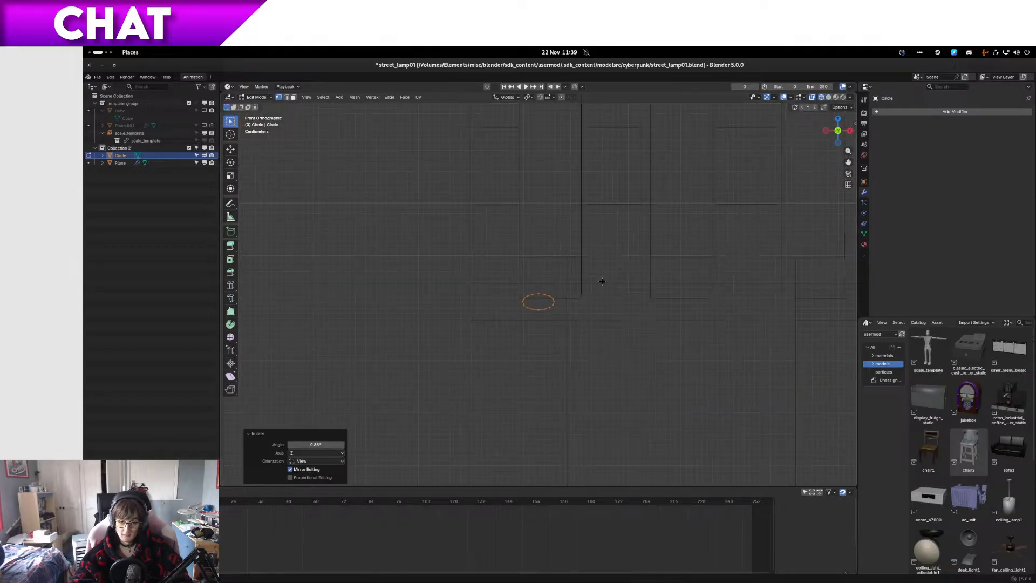
pyautogui.write('s')
pyautogui.write('.7')
pyautogui.press('Return')
pyautogui.scroll(-2, 610, 318)
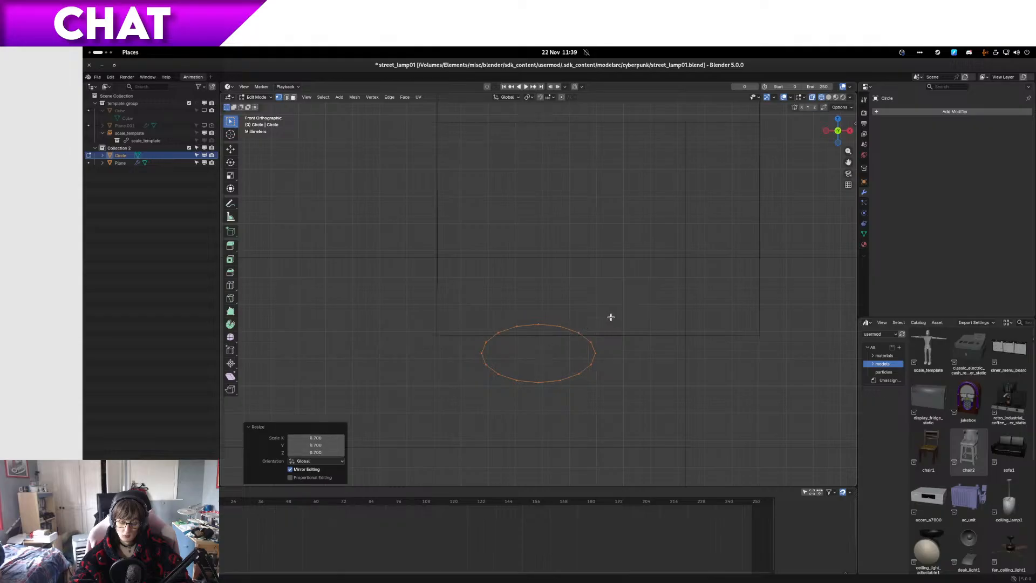
# Step: Move the circle about -0.03 m in Y and 0.04 m in Z, then adjust it onto the slot's slanted inner face
pyautogui.moveTo(611, 317); pyautogui.dragTo(554, 318, button='middle')
pyautogui.press('KP_3')
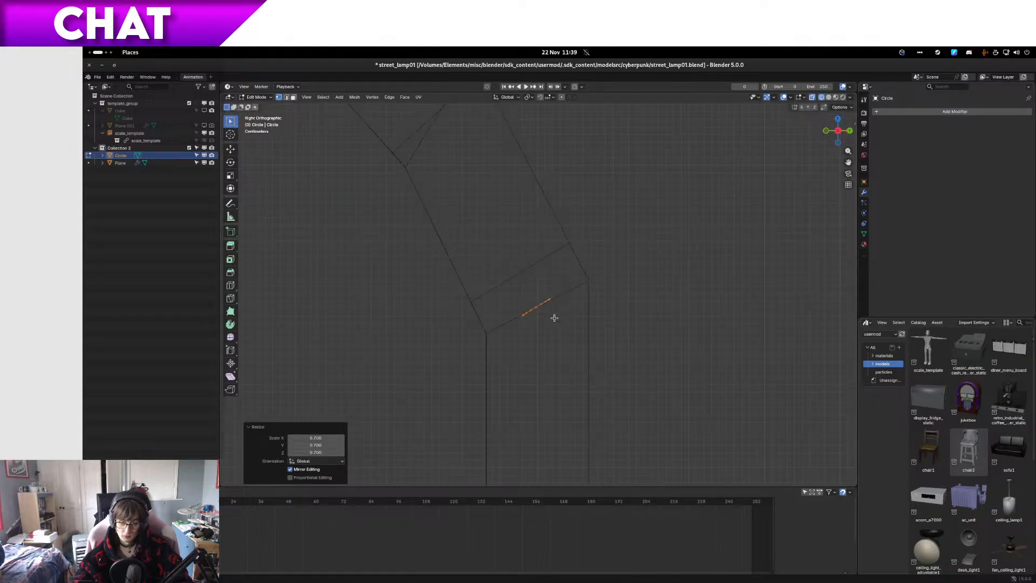
pyautogui.scroll(2, 555, 318)
pyautogui.press('g')
pyautogui.click(511, 250)
pyautogui.press('g')
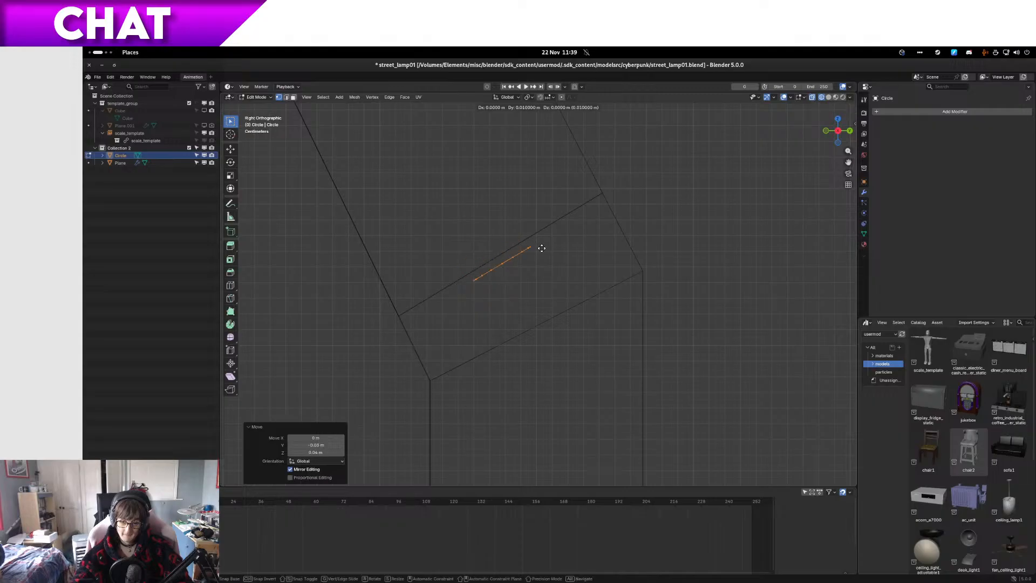
pyautogui.click(759, 479)
# Step: Try placing a copy of the circle beside it along X on the slot's end face, and undo it
pyautogui.scroll(-5, 709, 296)
pyautogui.moveTo(708, 297)
pyautogui.mouseDown(button='middle')
pyautogui.moveTo(738, 287)
pyautogui.moveTo(733, 316)
pyautogui.moveTo(749, 330)
pyautogui.moveTo(711, 303)
pyautogui.mouseUp(button='middle')
pyautogui.hotkey('shift', 'z')
pyautogui.hotkey('ctrl', 't')
pyautogui.scroll(7, 706, 298)
pyautogui.scroll(2, 661, 305)
pyautogui.scroll(-2, 659, 307)
pyautogui.press('g')
pyautogui.press('x')
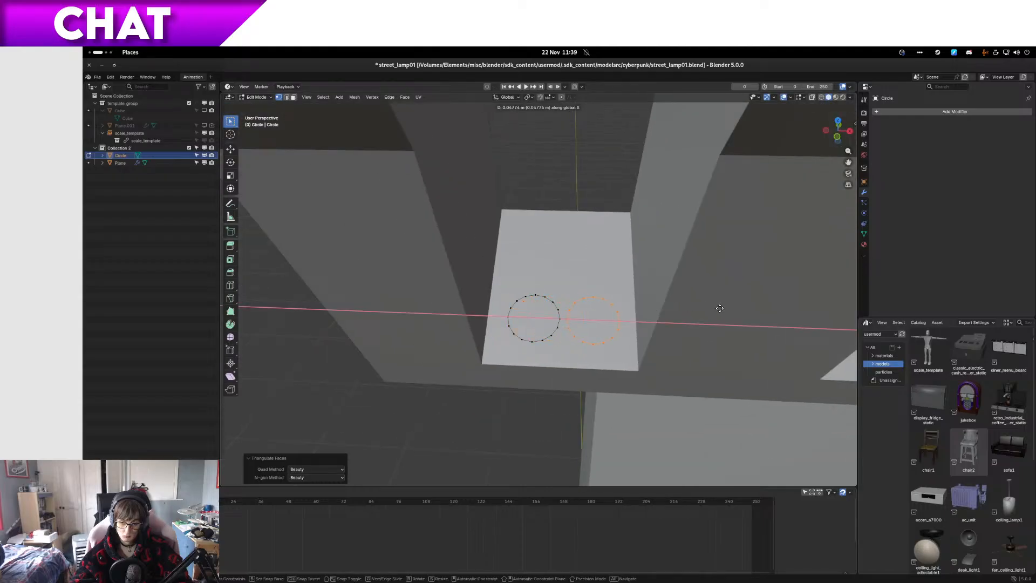
pyautogui.click(721, 308)
pyautogui.hotkey('ctrl', 'z')
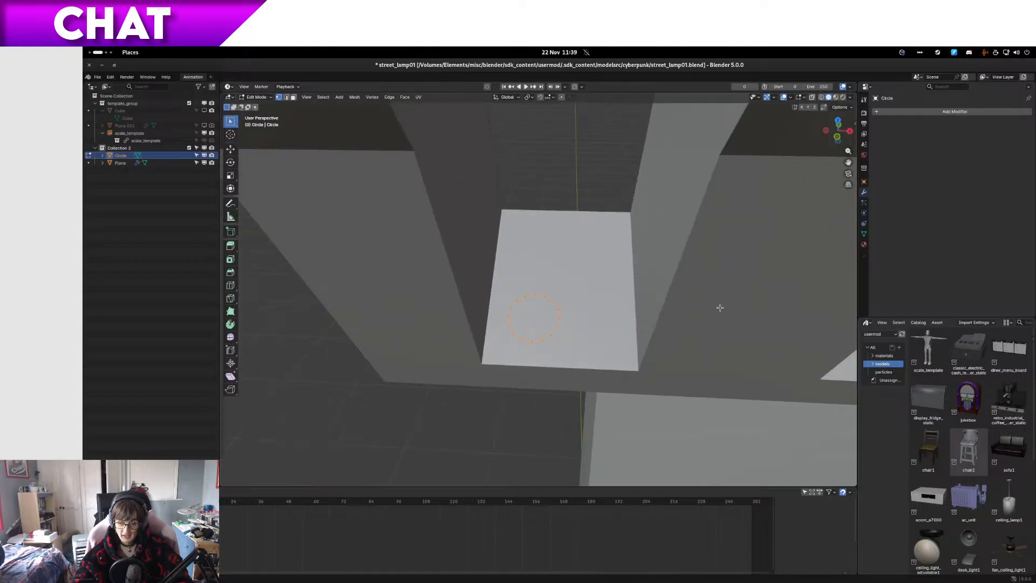
# Step: Align the circle flush with the slot's slanted face in the side wireframe view, nudging it slightly and rotating it about 0.26°
pyautogui.press('KP_1')
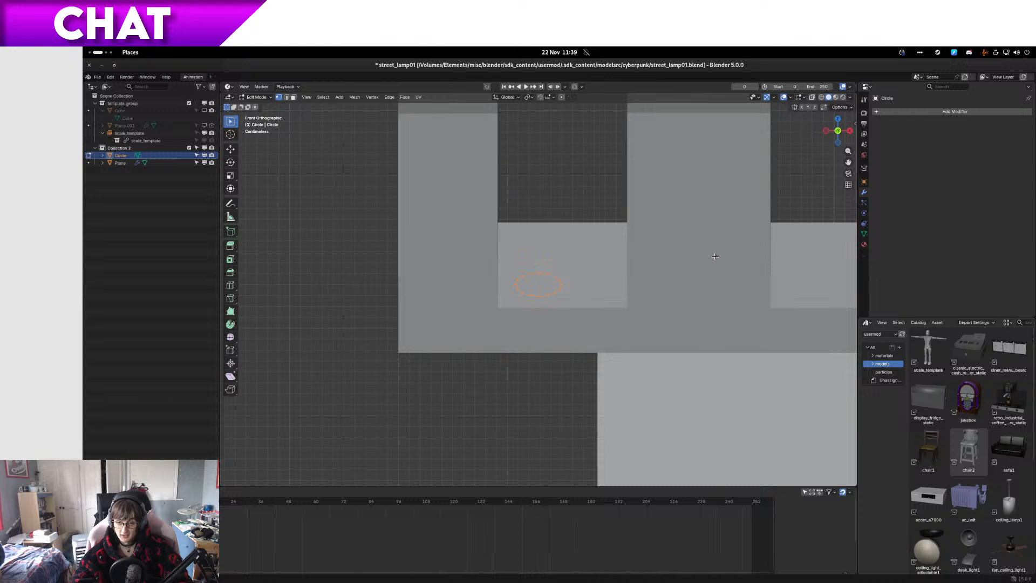
pyautogui.scroll(-2, 700, 275)
pyautogui.scroll(7, 699, 275)
pyautogui.press('z')
pyautogui.click(513, 332)
pyautogui.scroll(-5, 524, 326)
pyautogui.scroll(8, 526, 326)
pyautogui.press('KP_3')
pyautogui.scroll(2, 549, 304)
pyautogui.scroll(4, 502, 297)
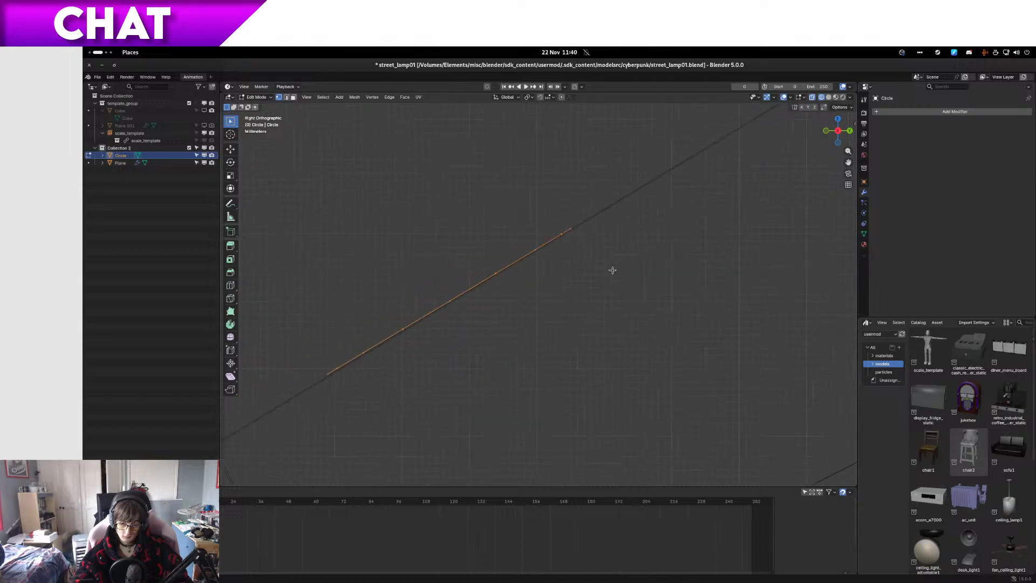
pyautogui.press('g')
pyautogui.click(663, 272)
pyautogui.press('r')
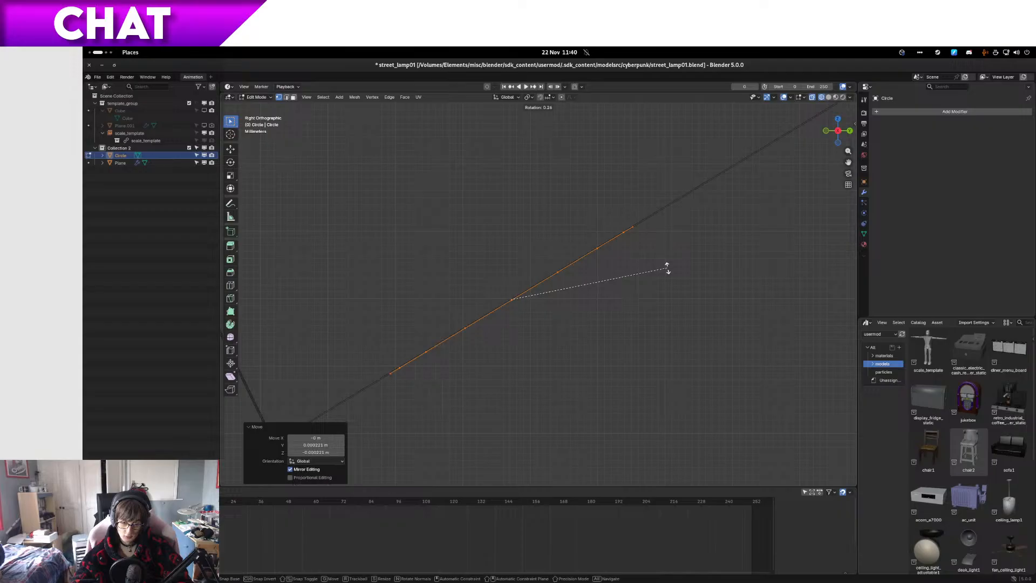
pyautogui.click(667, 268)
# Step: Fill the circle with a face and return to the right side view
pyautogui.press('KP_1')
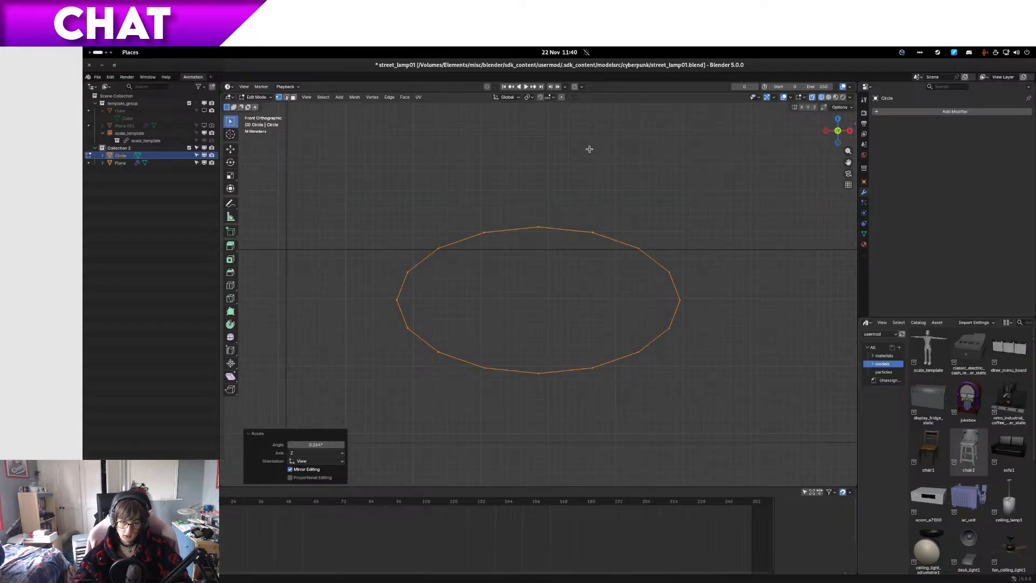
pyautogui.press('f')
pyautogui.press('KP_3')
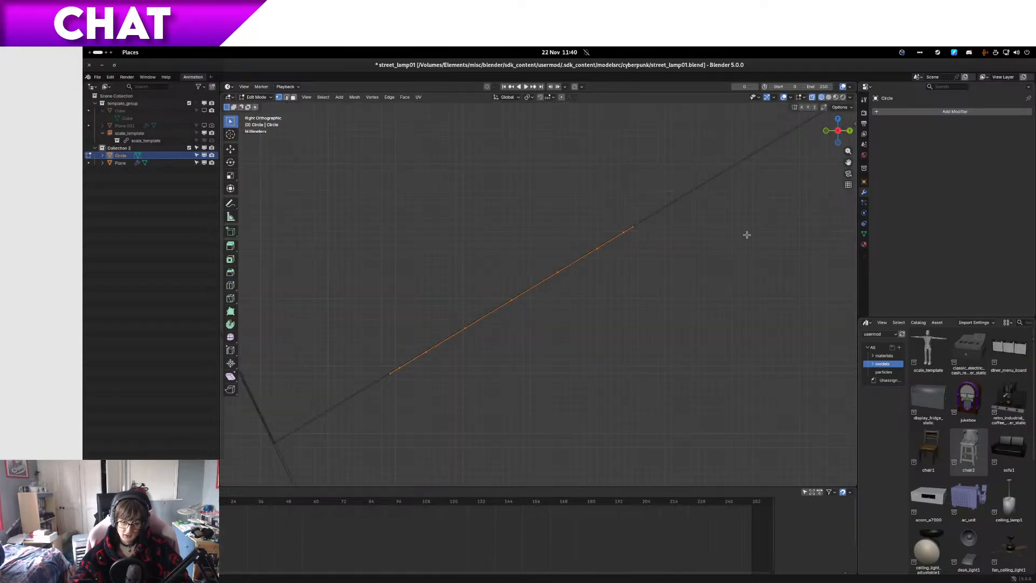
# Step: Extrude the filled circle about 0.008 m along its normal, out from the slot's slanted face
pyautogui.press('e')
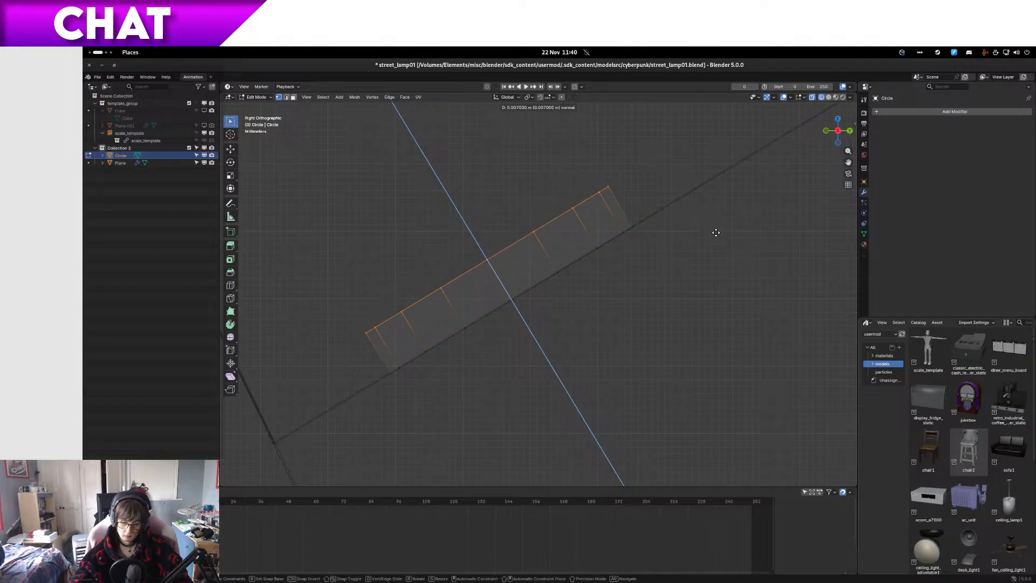
pyautogui.click(694, 234)
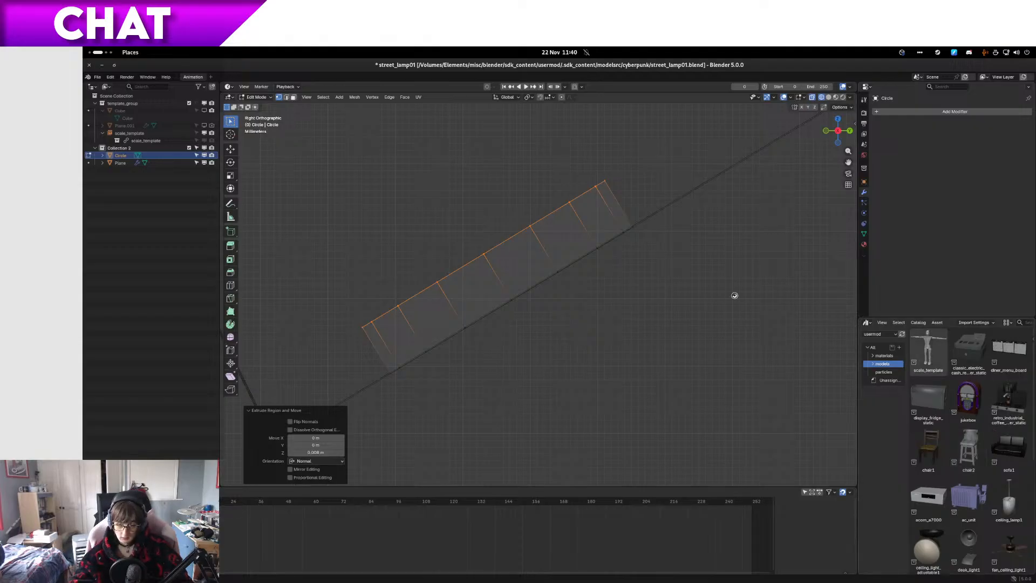
# Step: Switch to the file manager and open blender/usermod/elements/sessions/tests_and_experiments/cyberpunk_street/references
pyautogui.press('super')
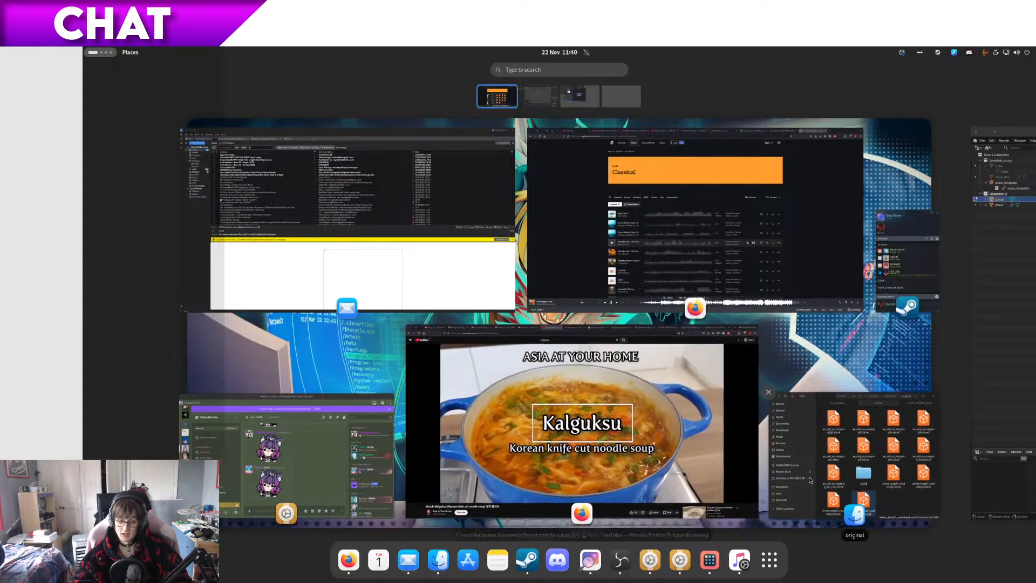
pyautogui.click(438, 560)
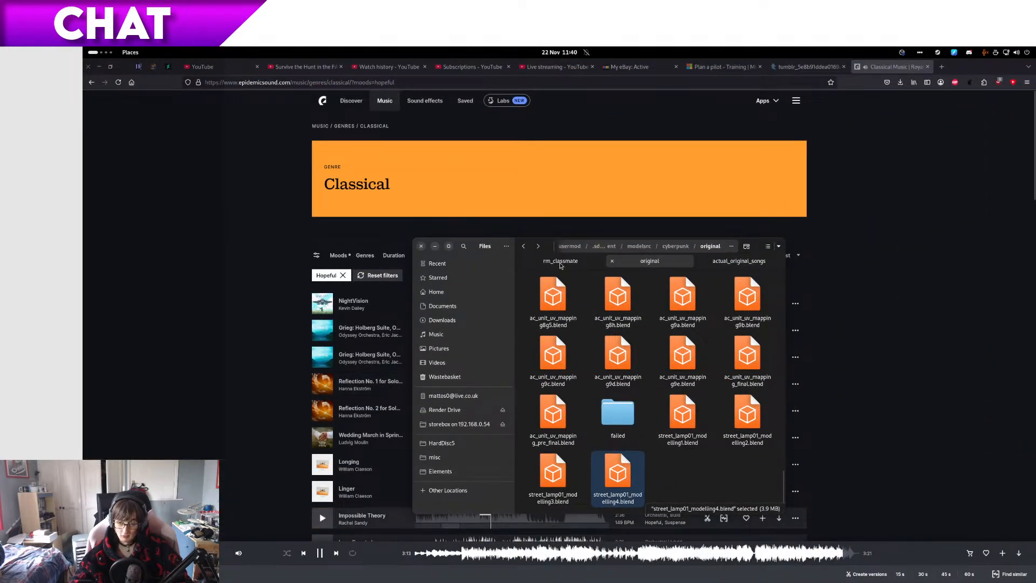
pyautogui.middleClick(569, 246)
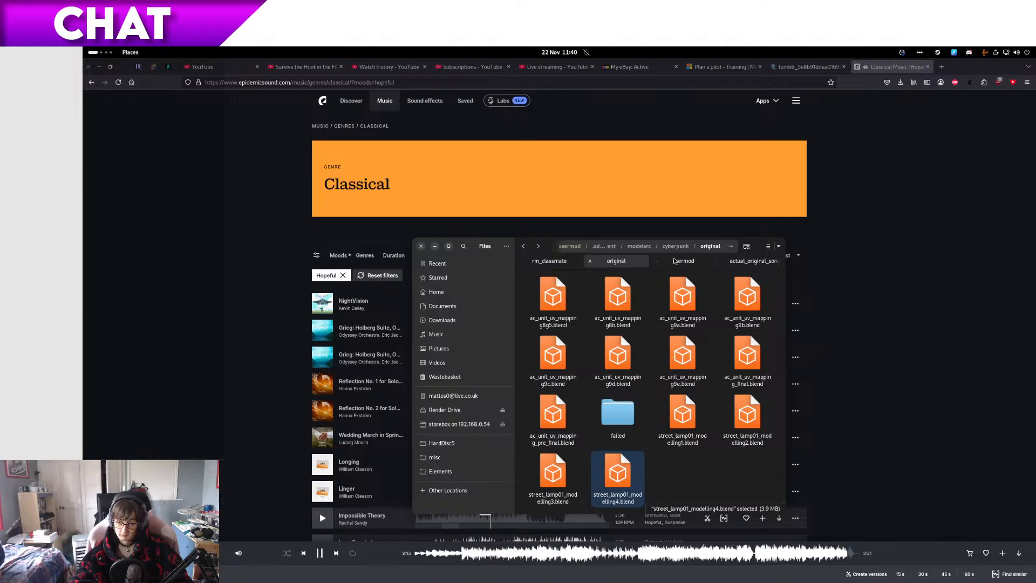
pyautogui.click(704, 259)
pyautogui.click(641, 246)
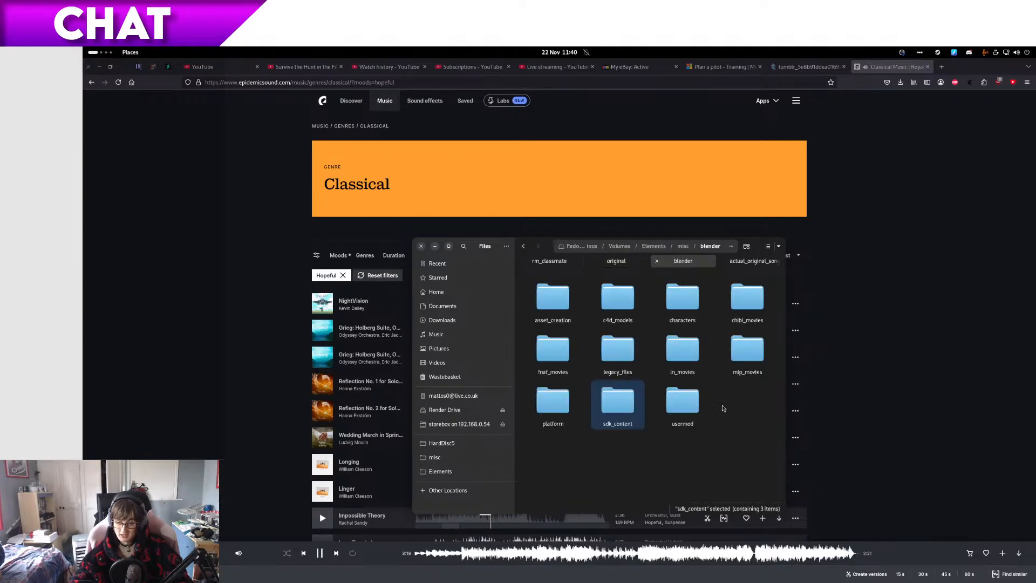
pyautogui.doubleClick(685, 410)
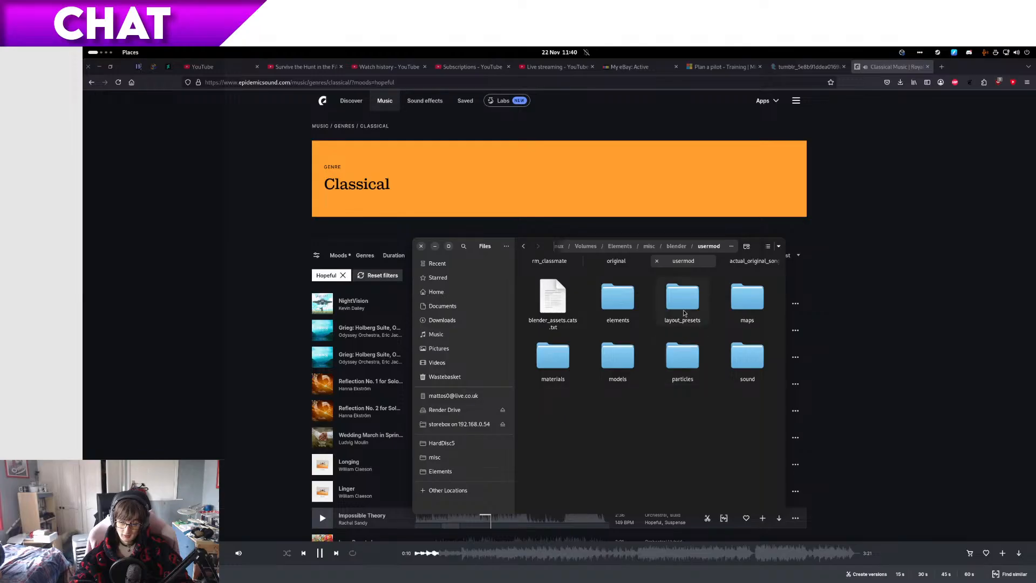
pyautogui.doubleClick(604, 318)
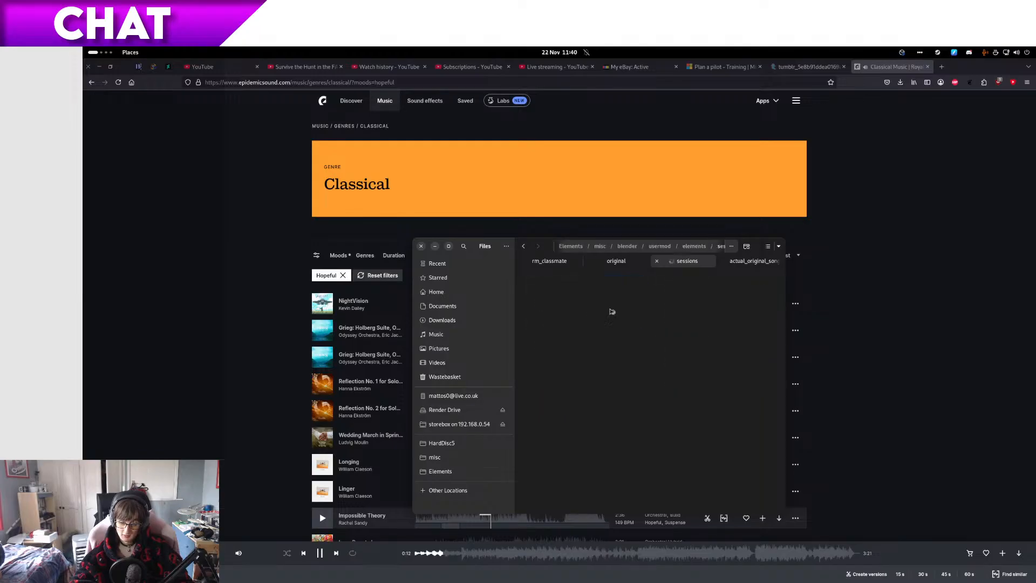
pyautogui.doubleClick(608, 324)
pyautogui.doubleClick(671, 353)
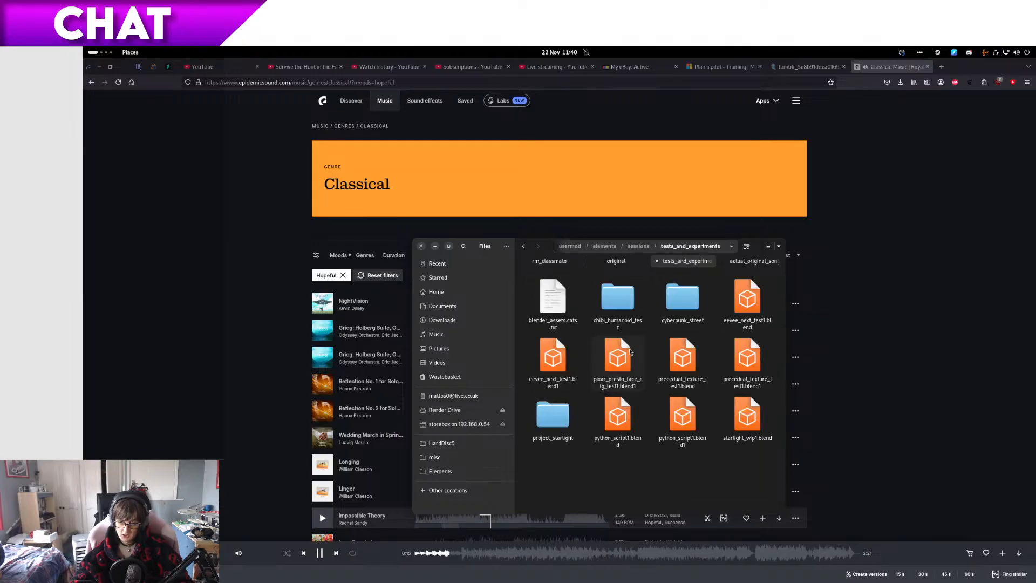
pyautogui.doubleClick(685, 303)
pyautogui.doubleClick(611, 367)
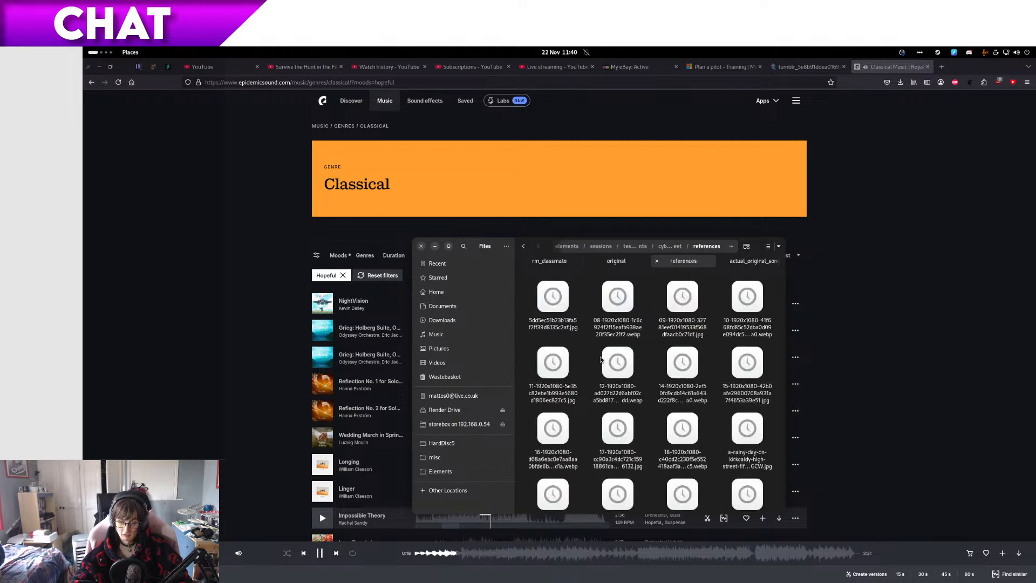
# Step: Preview the reference images one after another, from bORDERING.jpg through to Vitny-Video.jpg
pyautogui.scroll(-3, 636, 378)
pyautogui.click(701, 428)
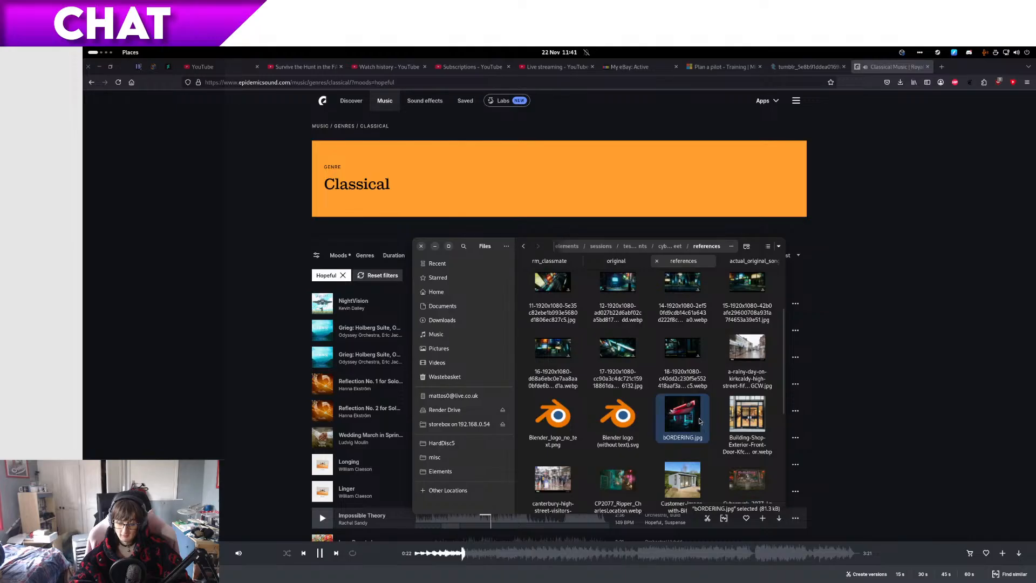
pyautogui.press('space')
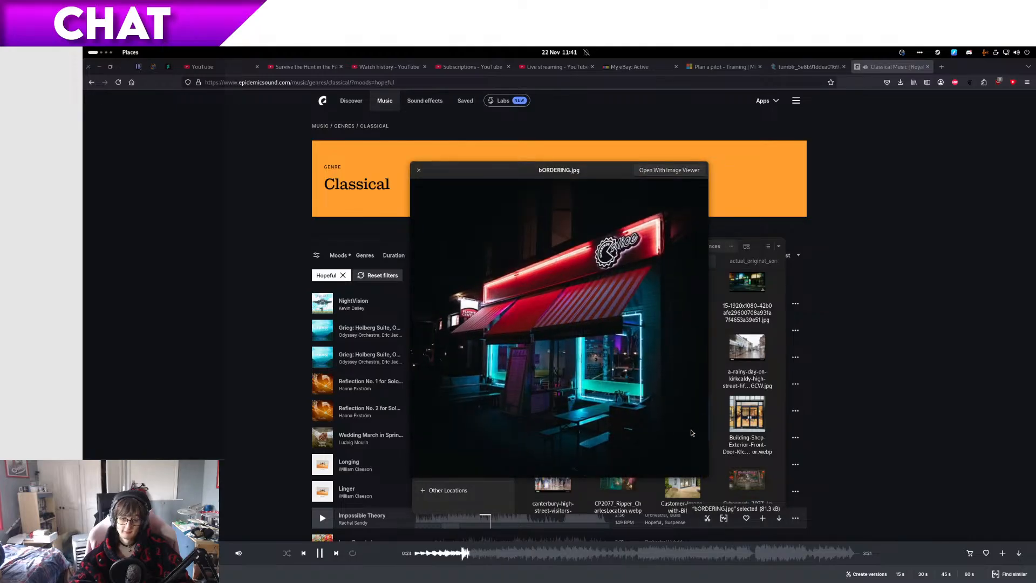
pyautogui.press('Right')
pyautogui.press('Right')
pyautogui.press('Right')
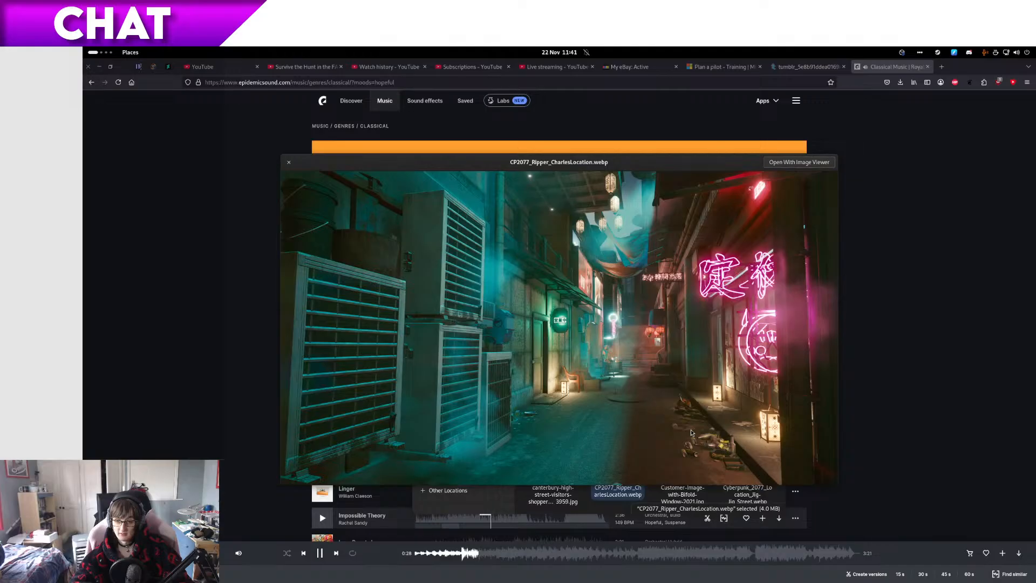
pyautogui.press('Right')
pyautogui.press('Right')
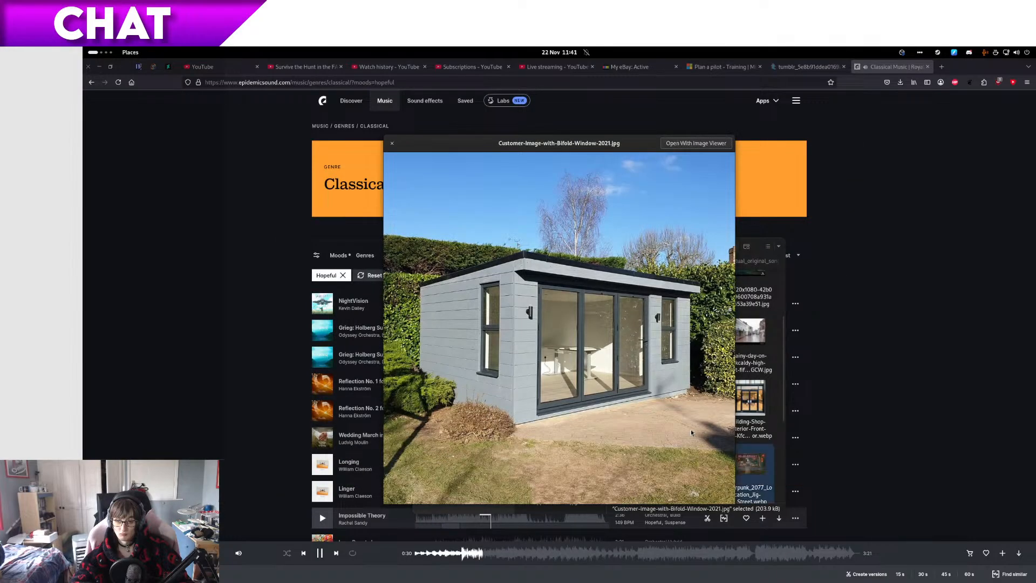
pyautogui.press('Right')
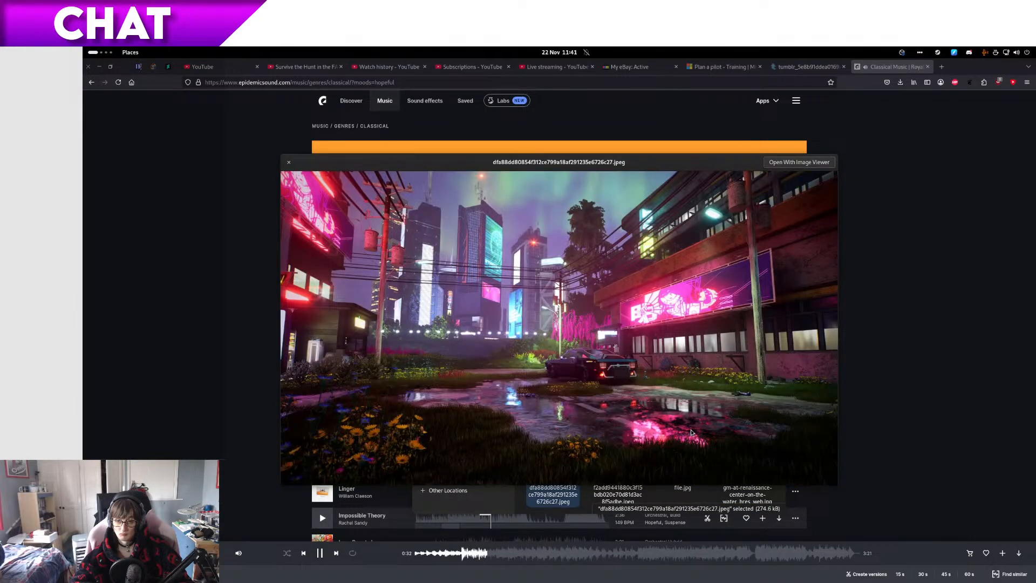
pyautogui.press('Right')
pyautogui.press('Right')
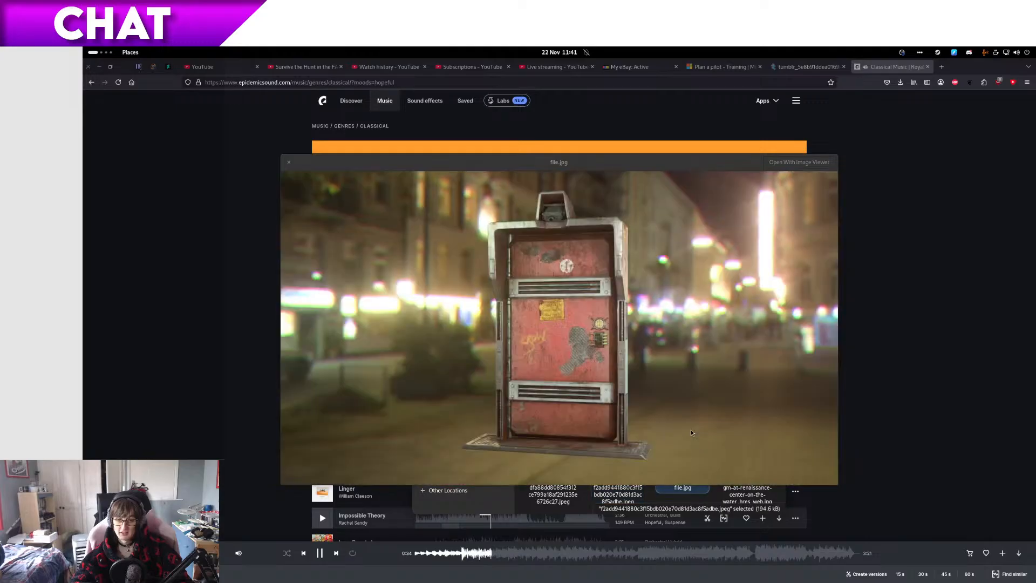
pyautogui.press('Right')
pyautogui.press('Right')
pyautogui.press('Right')
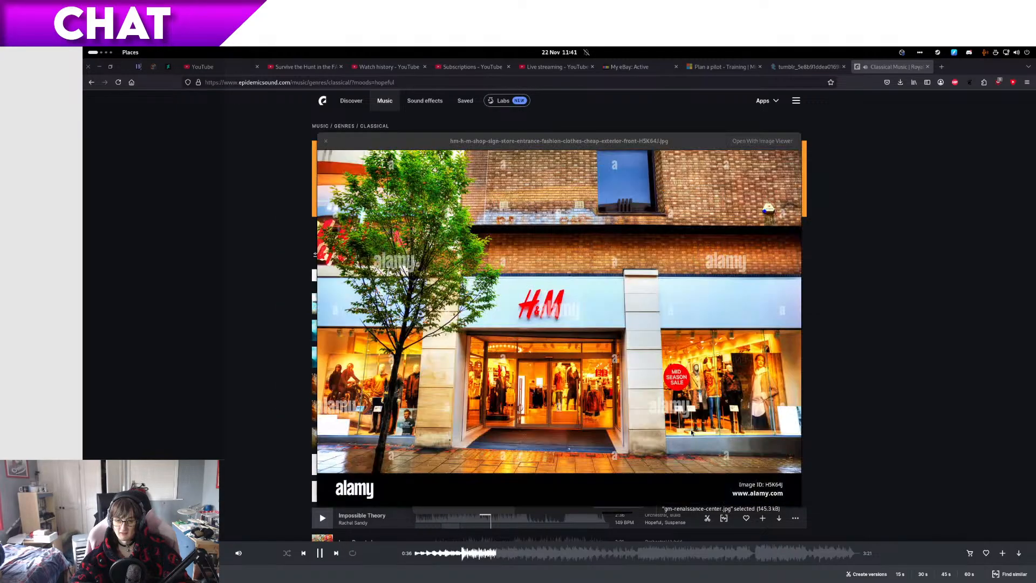
pyautogui.press('Right')
pyautogui.press('Right')
pyautogui.press('Right')
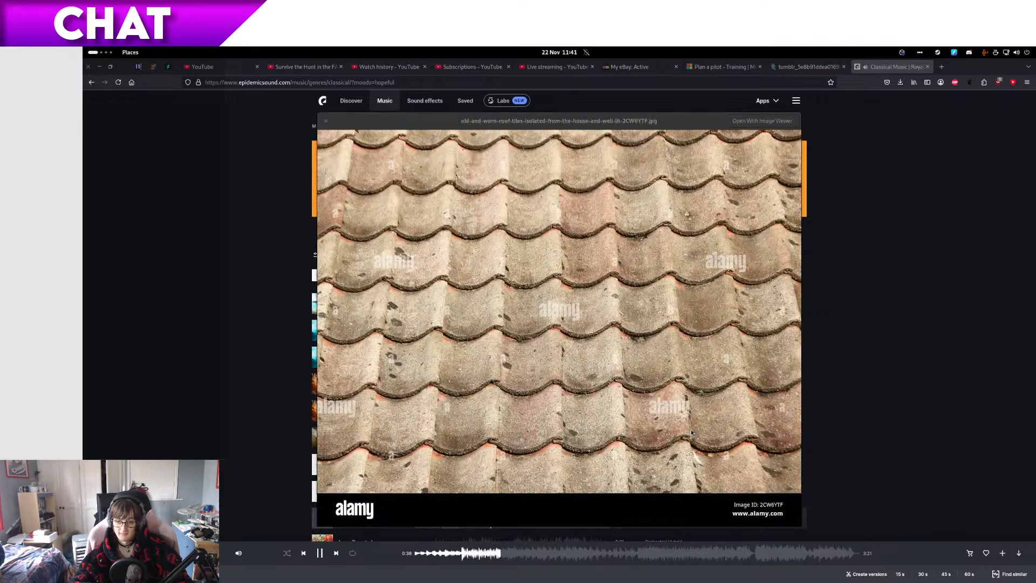
pyautogui.press('Right')
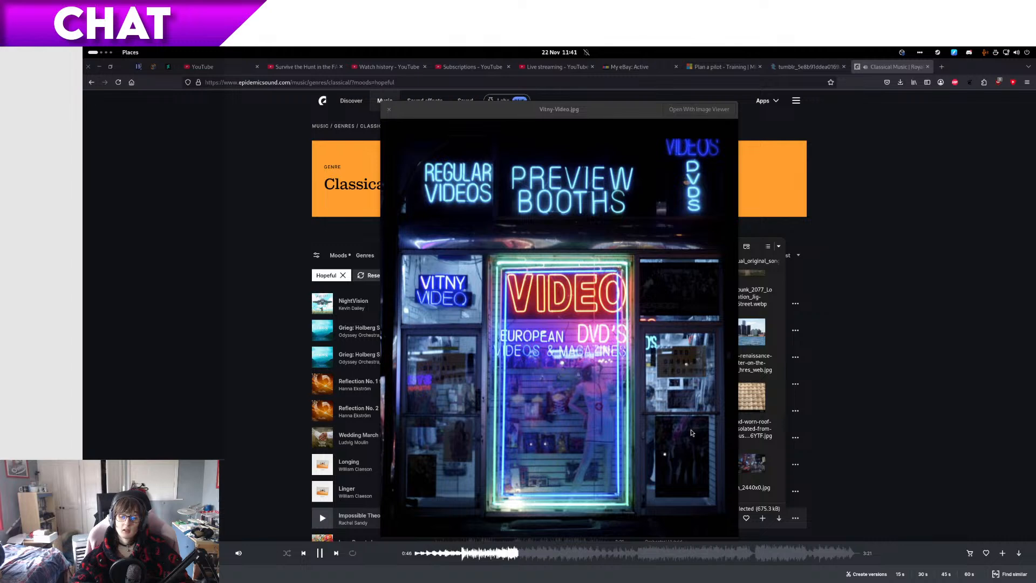
# Step: Preview Vitny-Video.jpg again, and examine widen_2440x0.jpg and WCyberpunk122.webp at the end of the references folder
pyautogui.press('space')
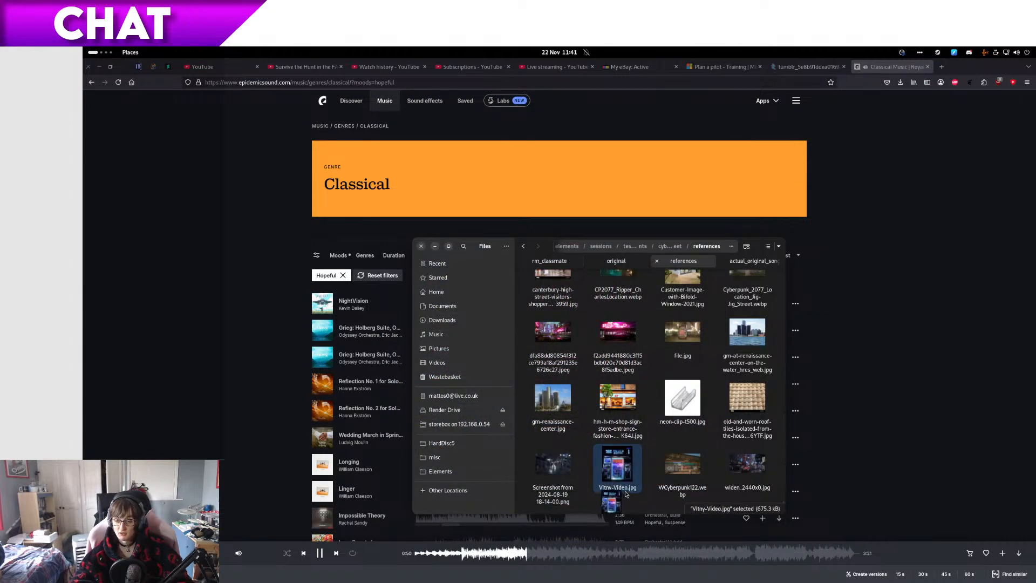
pyautogui.press('space')
pyautogui.press('space')
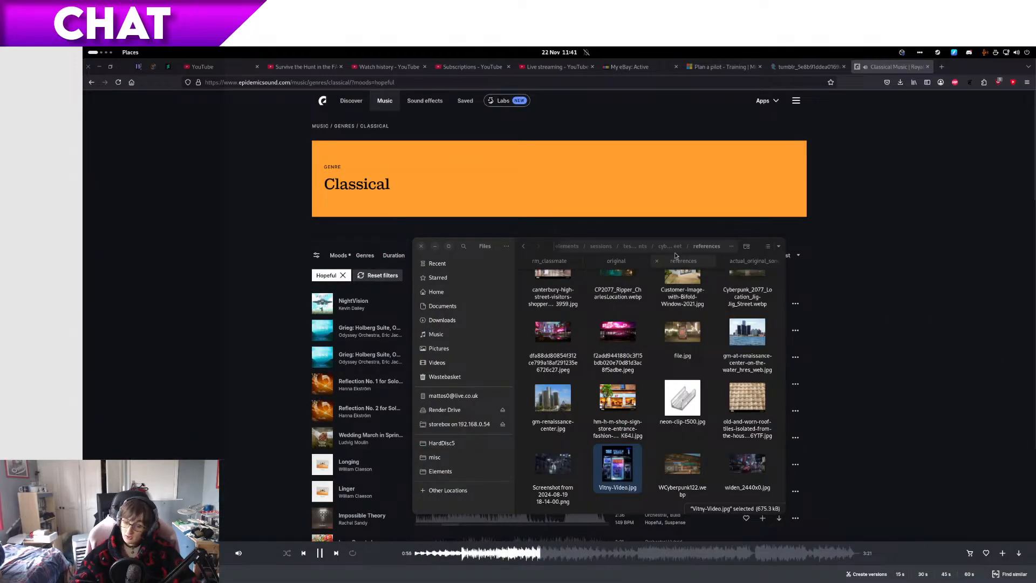
pyautogui.press('super')
pyautogui.press('super')
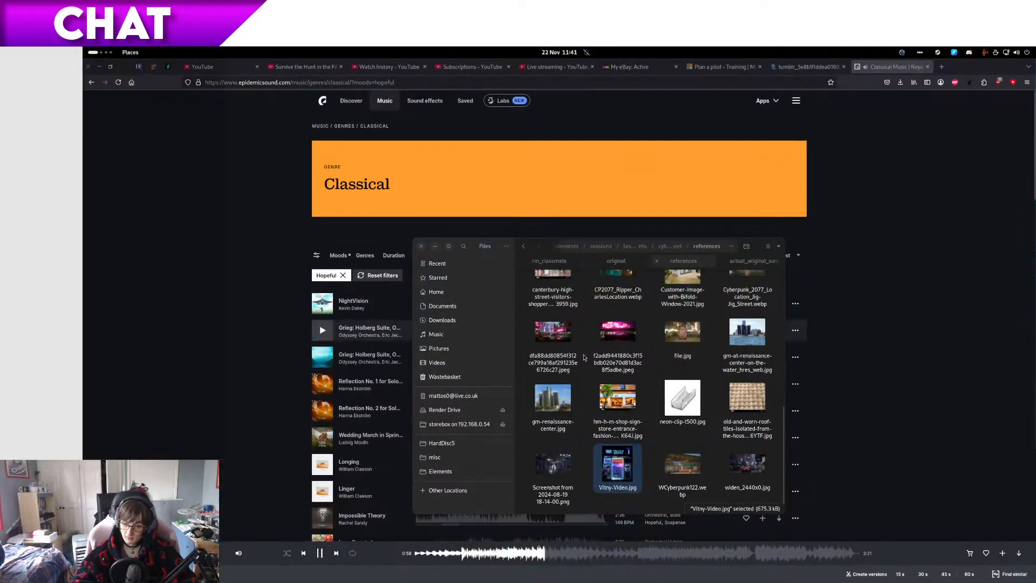
pyautogui.click(757, 469)
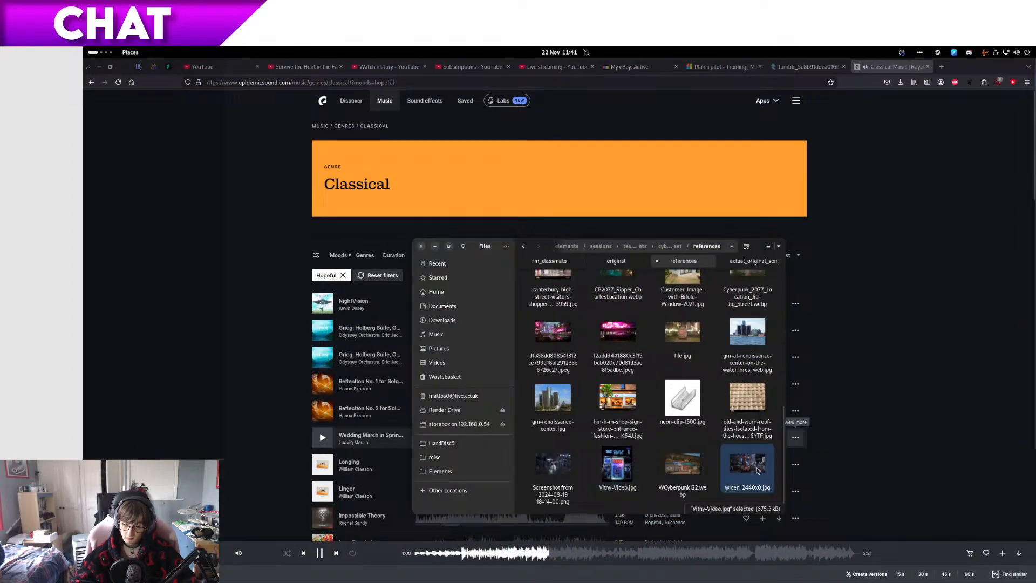
pyautogui.press('space')
pyautogui.press('Left')
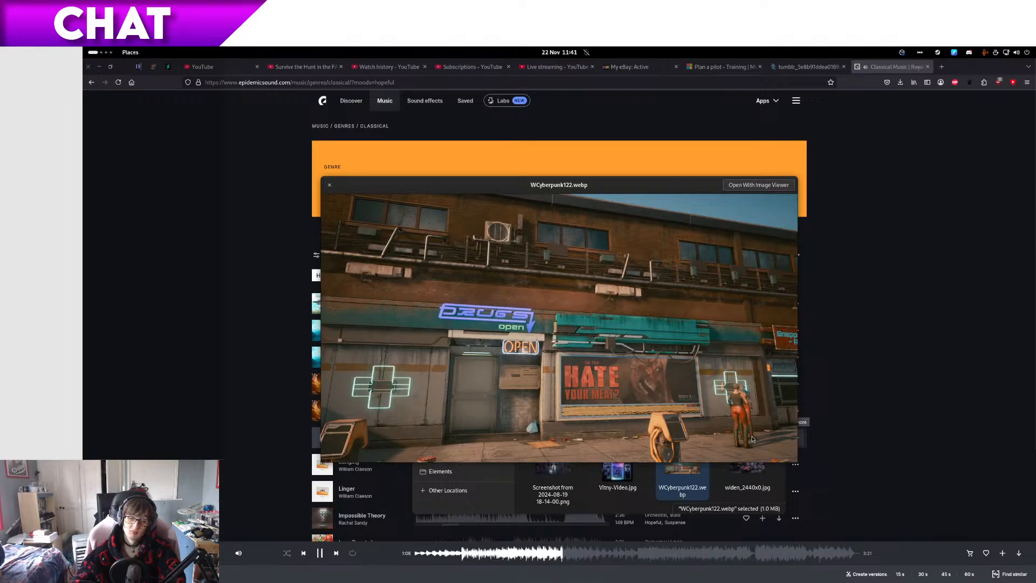
pyautogui.press('space')
# Step: Preview the first two images at the beginning of the references folder and close the preview
pyautogui.scroll(8, 664, 410)
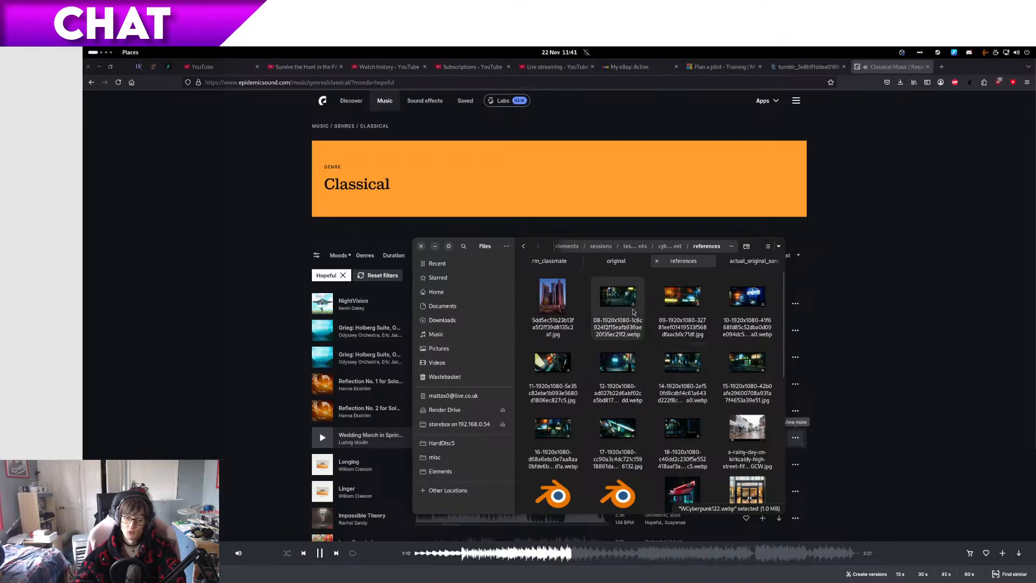
pyautogui.click(635, 310)
pyautogui.press('space')
pyautogui.press('space')
pyautogui.click(547, 316)
pyautogui.press('space')
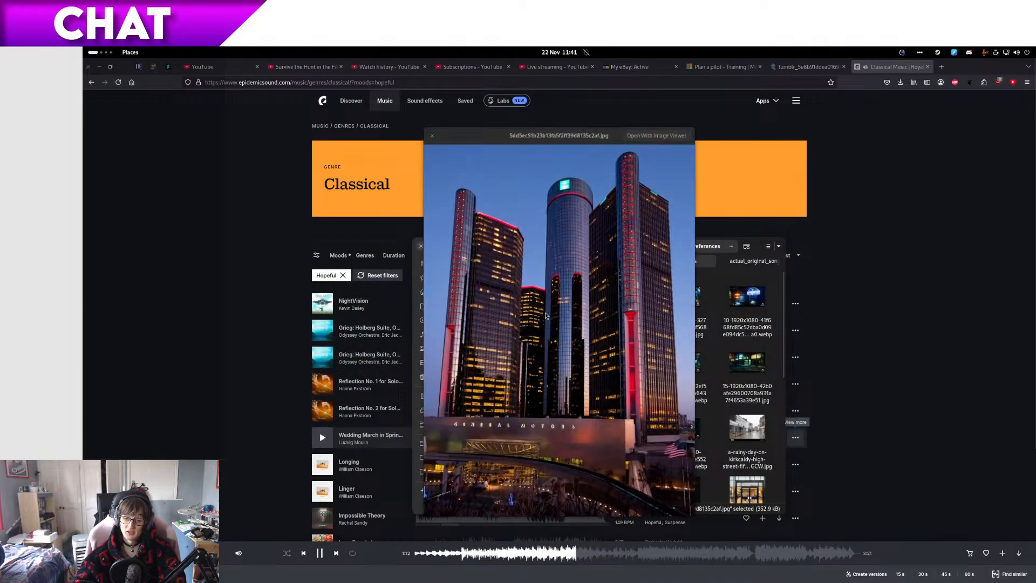
pyautogui.press('space')
pyautogui.click(795, 437)
pyautogui.click(872, 440)
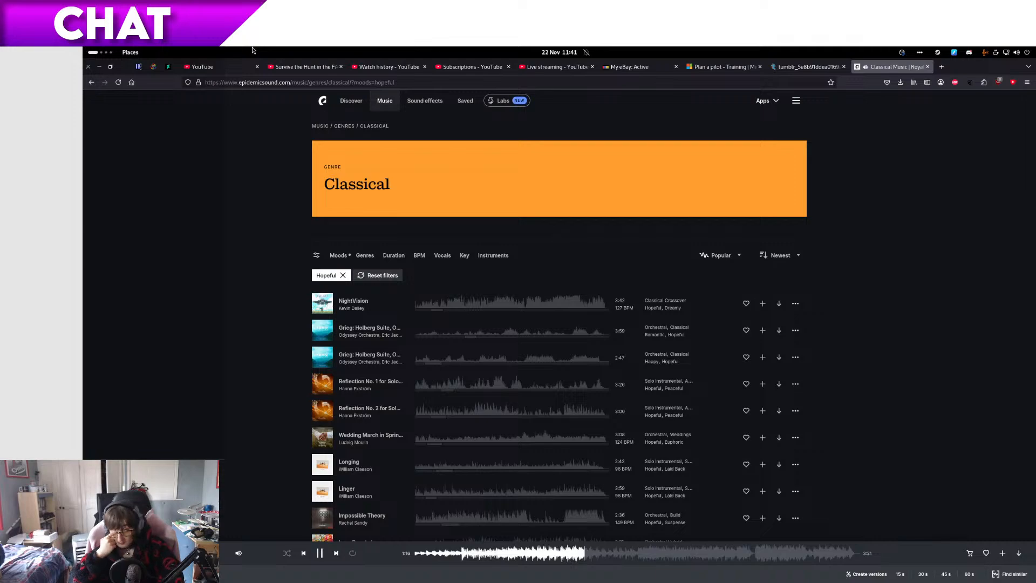
# Step: Return to the references folder and preview the images from the night bus-stop scene through the shop door, ending on bORDERING.jpg
pyautogui.press('super')
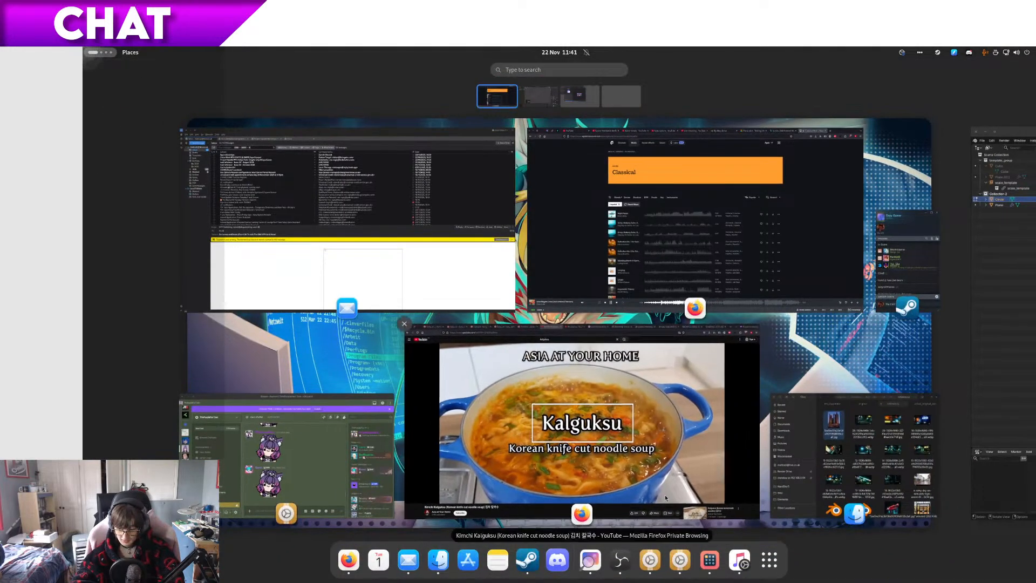
pyautogui.click(853, 508)
pyautogui.click(732, 363)
pyautogui.press('space')
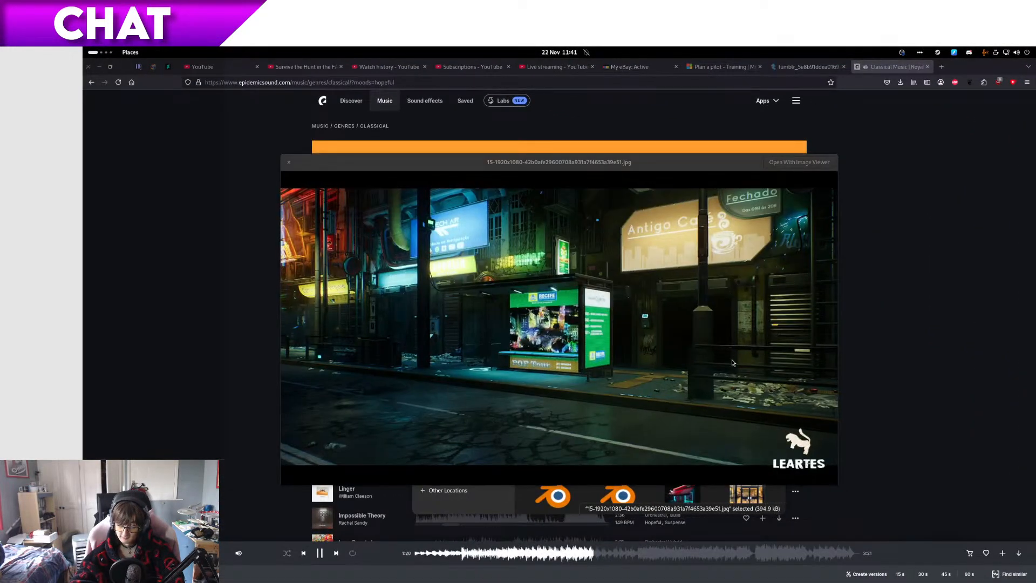
pyautogui.press('space')
pyautogui.press('Down')
pyautogui.press('space')
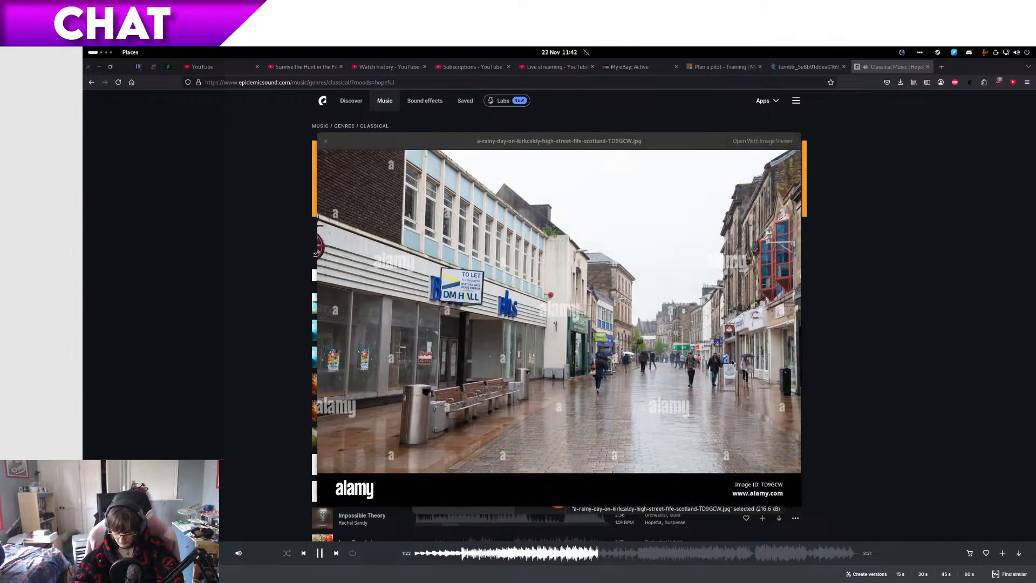
pyautogui.press('Right')
pyautogui.press('Right')
pyautogui.press('Right')
pyautogui.press('Right')
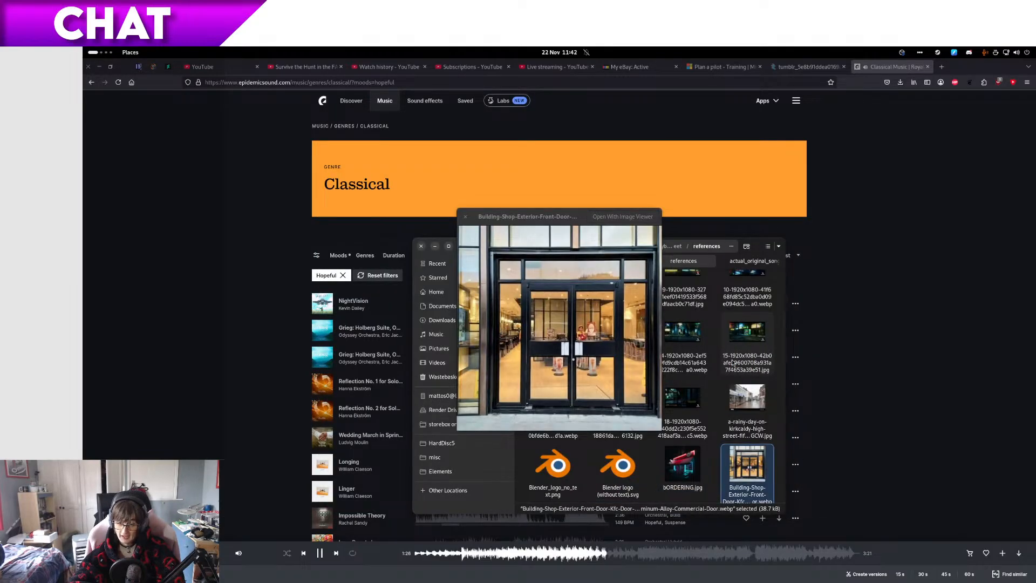
pyautogui.press('Left')
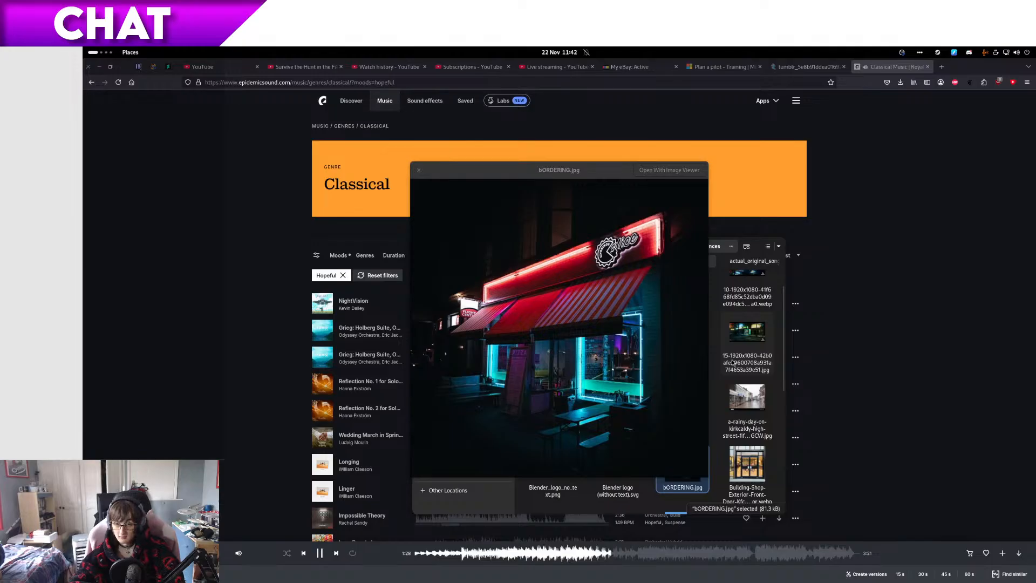
# Step: Open bORDERING.jpg in the image viewer and move its window onto the neighbouring monitor
pyautogui.press('space')
pyautogui.doubleClick(682, 460)
pyautogui.moveTo(314, 86); pyautogui.dragTo(1035, 141)
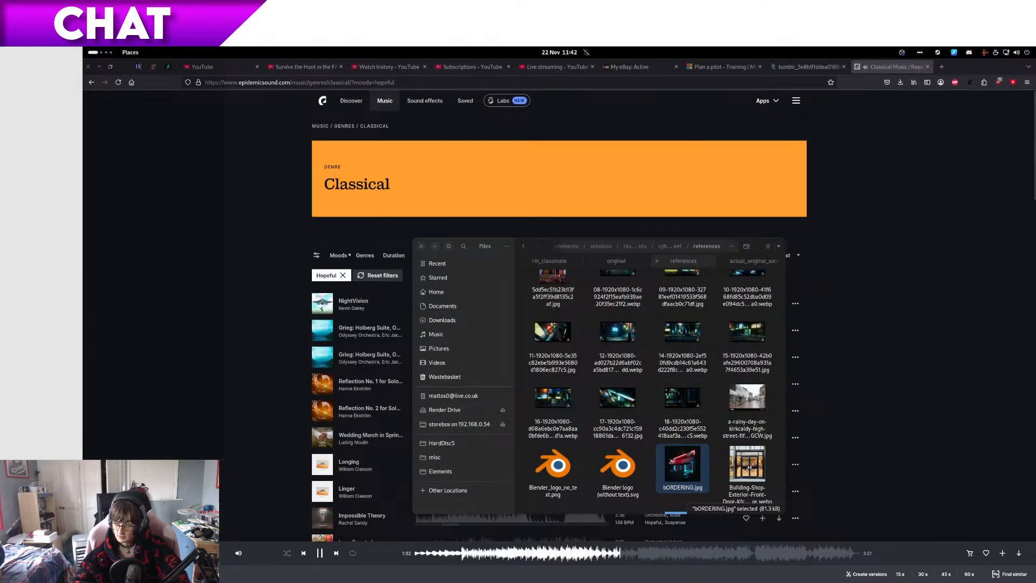
# Step: Switch back to Blender and inspect the extruded disc on the slot's slanted face from the side
pyautogui.press('super+Page_Down')
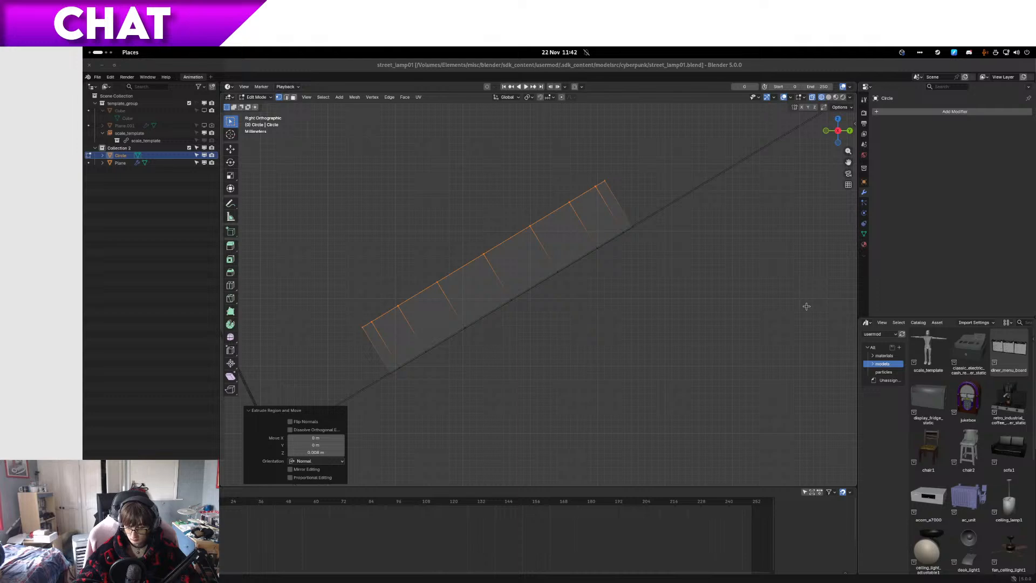
pyautogui.scroll(-5, 793, 276)
pyautogui.scroll(4, 784, 276)
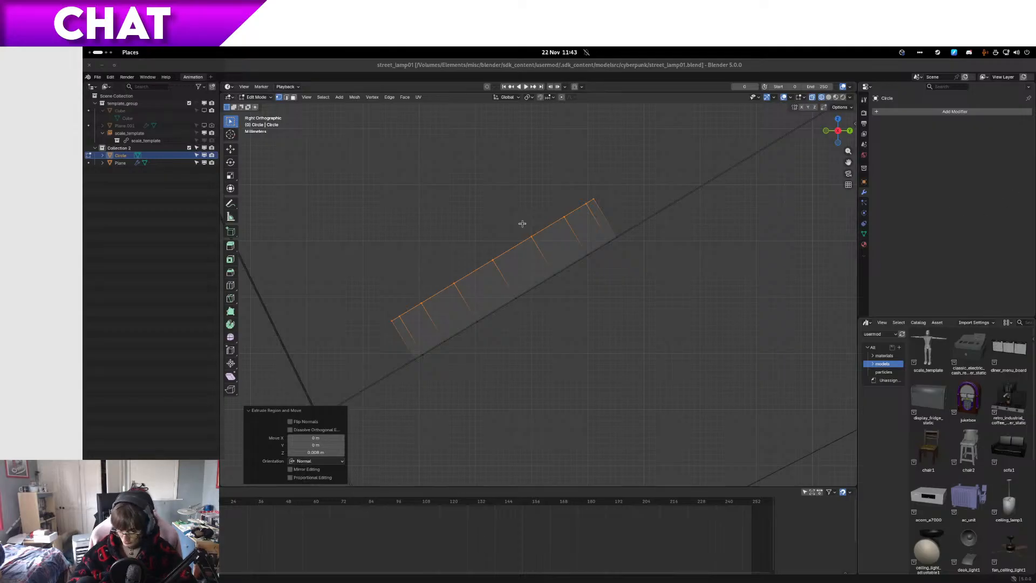
# Step: Set the transform orientation to Normal and move the disc's outer face outward along its normal
pyautogui.scroll(-4, 589, 247)
pyautogui.scroll(4, 520, 226)
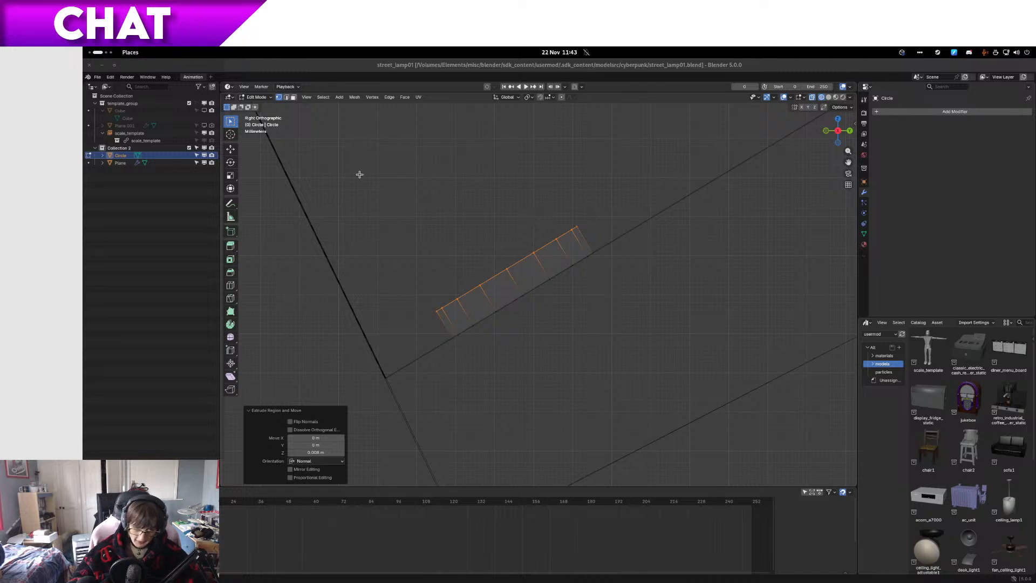
pyautogui.hotkey('shift', 'space')
pyautogui.press('g')
pyautogui.click(517, 98)
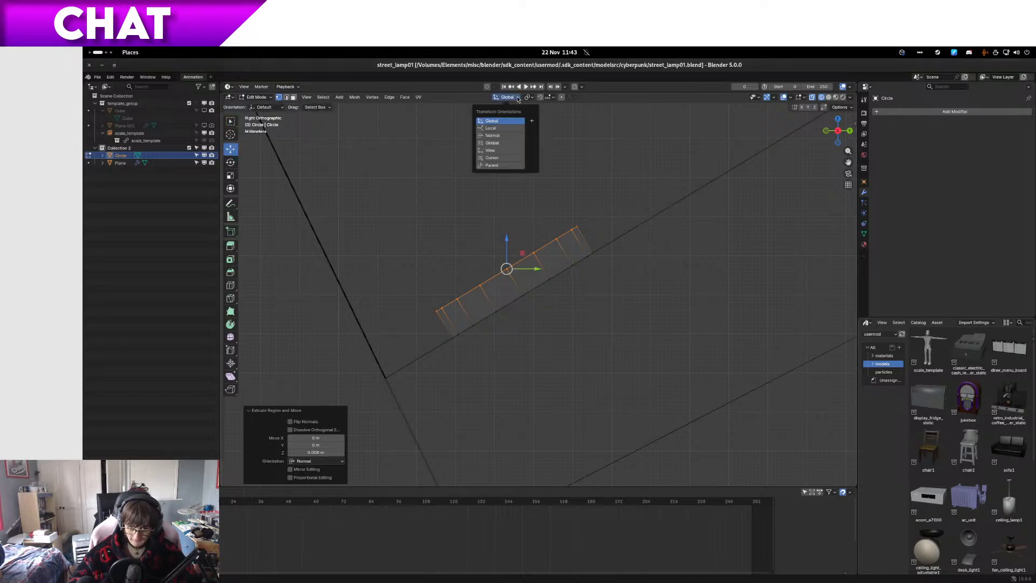
pyautogui.click(504, 128)
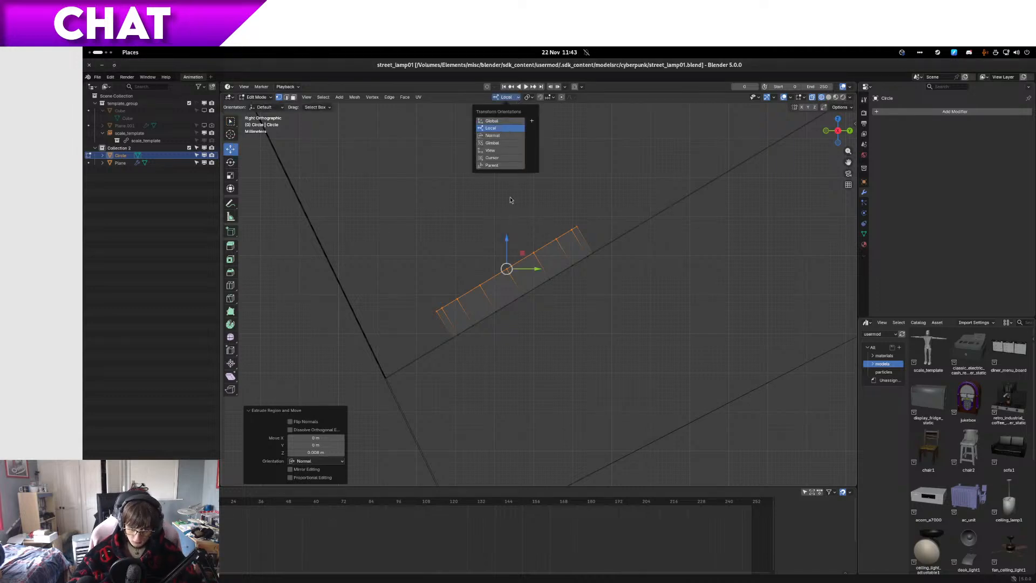
pyautogui.click(502, 135)
pyautogui.moveTo(492, 244); pyautogui.dragTo(479, 230)
# Step: Extrude the disc's outer face in place and scale it to 0.6 to form an inner circle
pyautogui.moveTo(480, 236); pyautogui.dragTo(571, 261, button='middle')
pyautogui.scroll(-2, 597, 262)
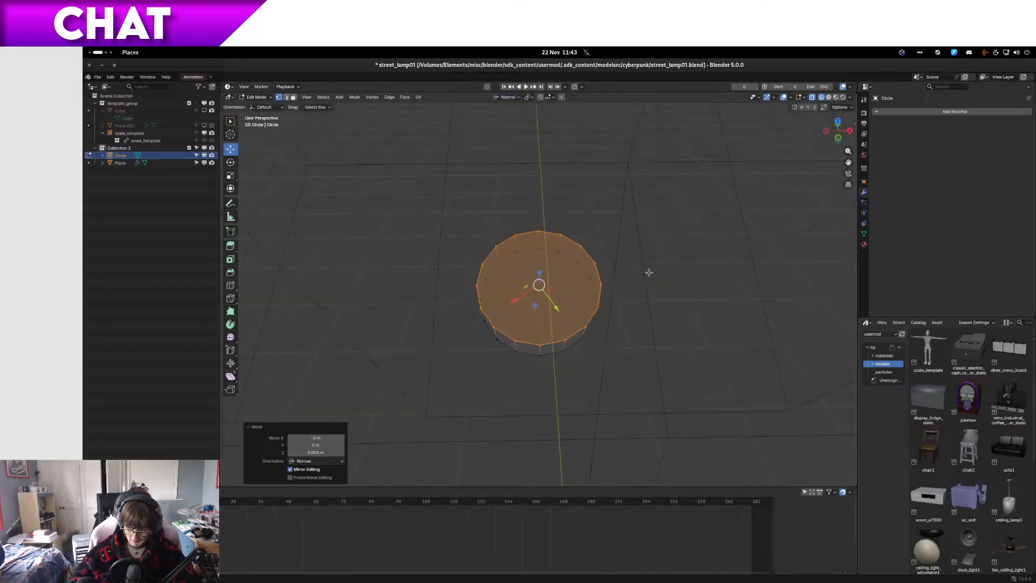
pyautogui.scroll(3, 644, 266)
pyautogui.press('s')
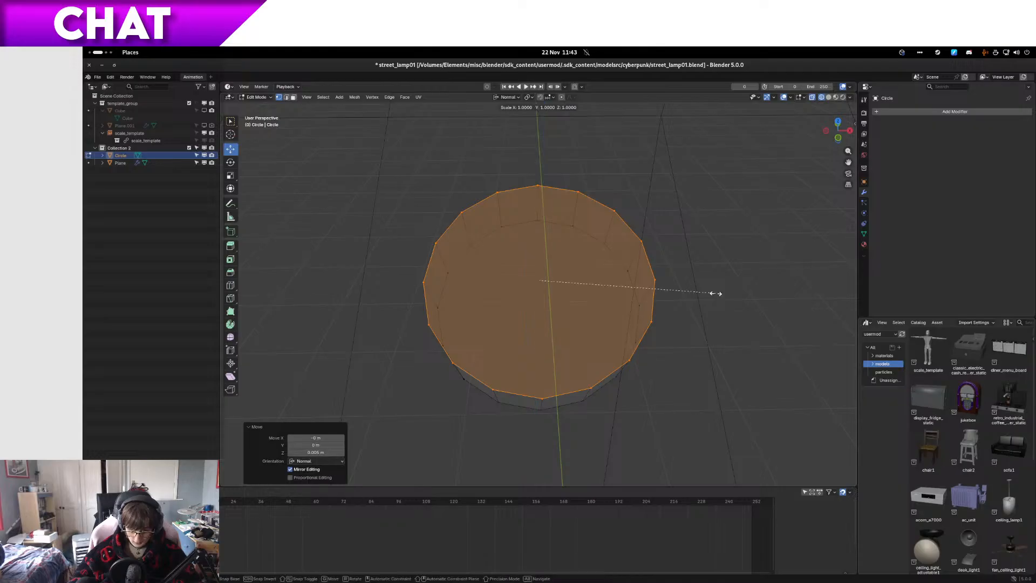
pyautogui.moveTo(668, 298)
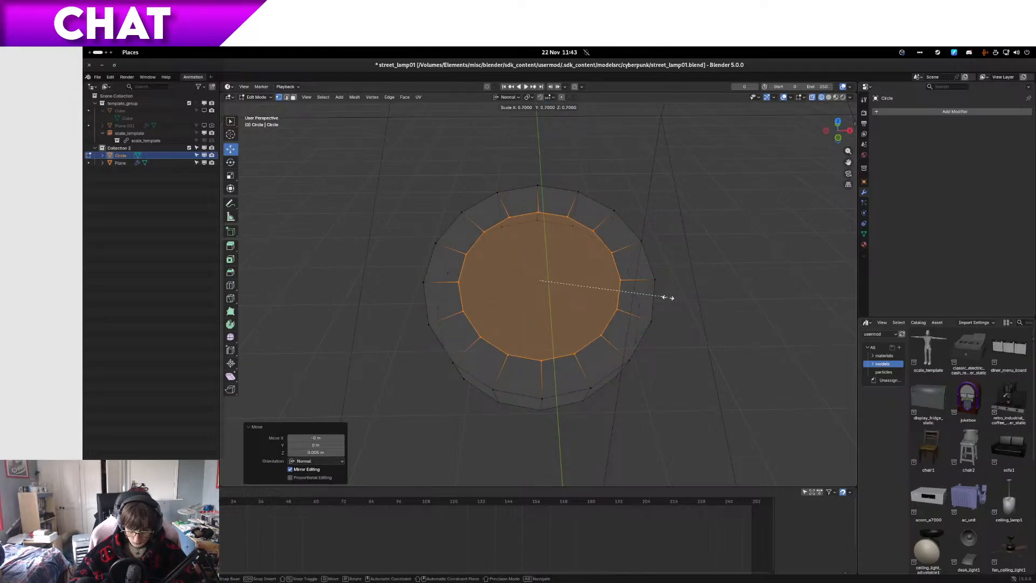
pyautogui.click(638, 295)
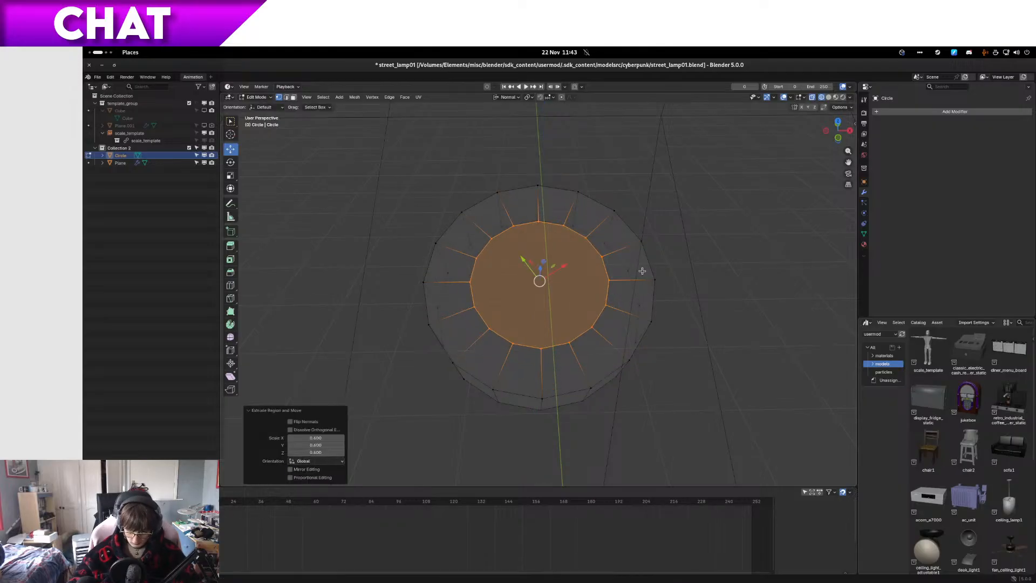
# Step: Extrude the inner circular face back into the disc along its normal to form a recess
pyautogui.press('KP_3')
pyautogui.scroll(2, 642, 270)
pyautogui.press('e')
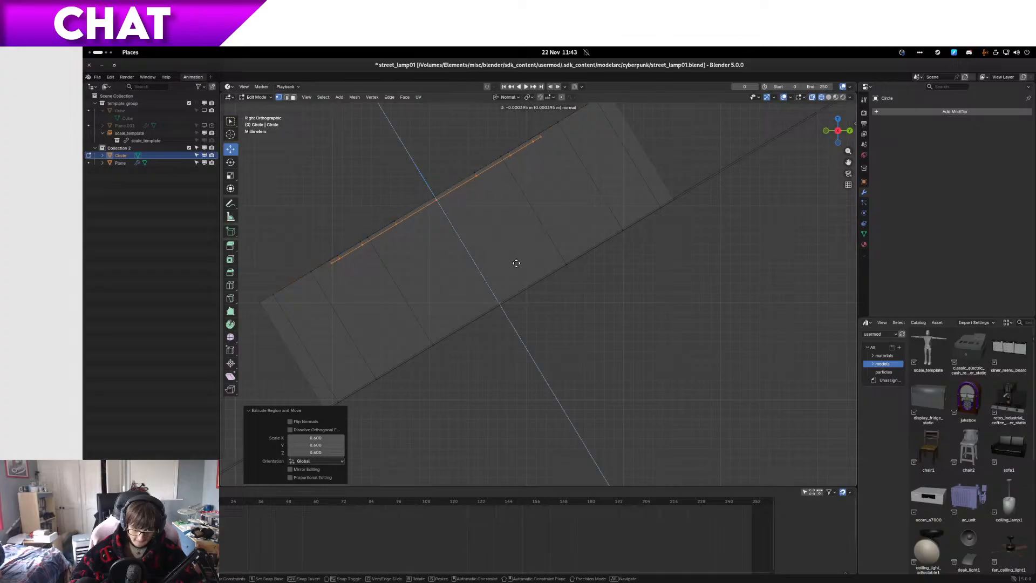
pyautogui.click(487, 260)
# Step: Check the recessed disc on the slot's face in solid shading from several distances
pyautogui.moveTo(471, 255); pyautogui.dragTo(580, 294, button='middle')
pyautogui.scroll(-6, 632, 241)
pyautogui.press('Tab')
pyautogui.scroll(-7, 570, 288)
pyautogui.scroll(-8, 548, 268)
pyautogui.scroll(8, 581, 294)
pyautogui.scroll(6, 580, 295)
pyautogui.press('Tab')
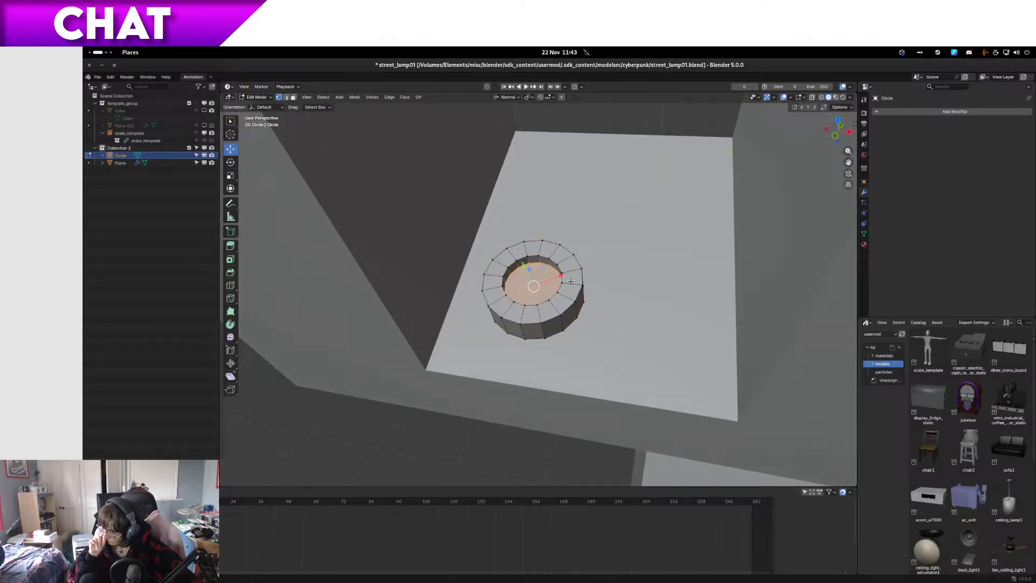
# Step: Duplicate the recess's bottom face in place and separate the copy into its own object
pyautogui.scroll(5, 571, 281)
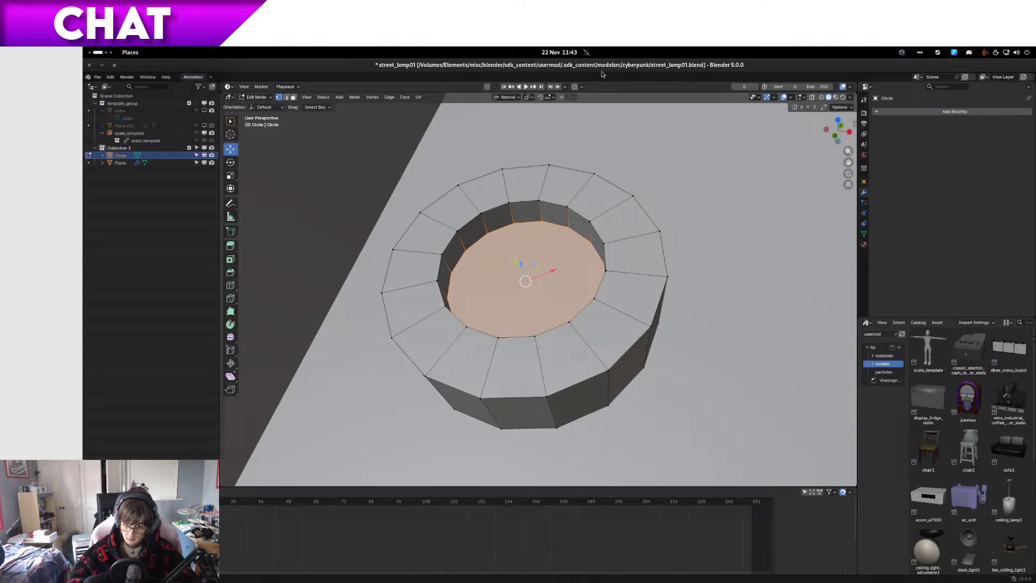
pyautogui.hotkey('shift', 'd')
pyautogui.press('Escape')
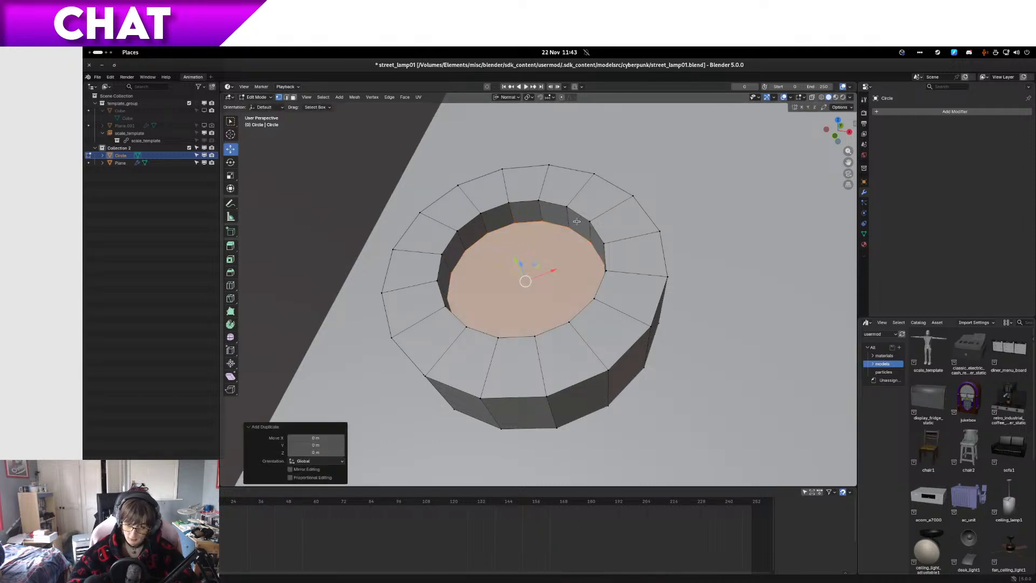
pyautogui.press('p')
pyautogui.click(576, 221)
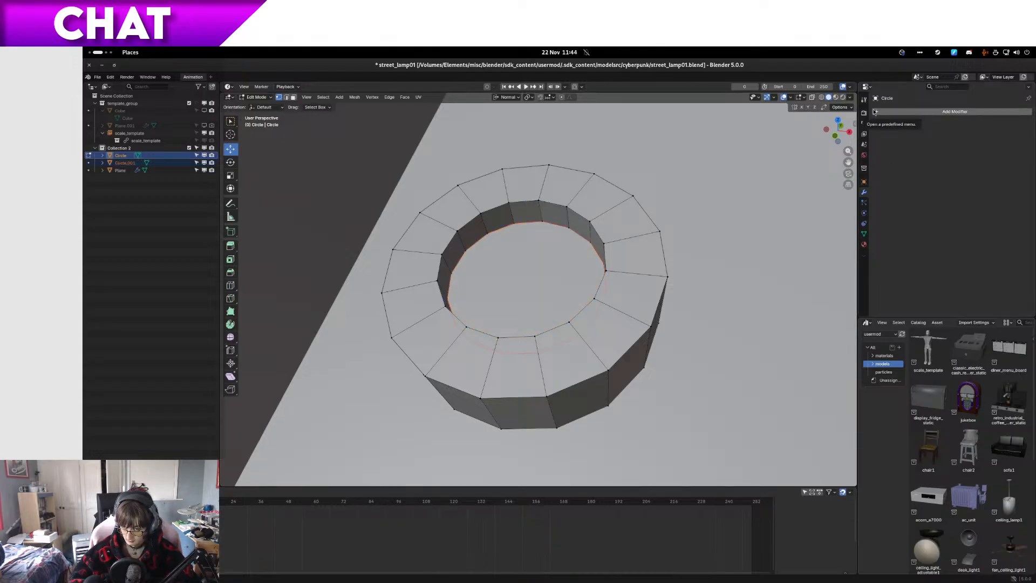
# Step: Try a Triangulate modifier on the ring-shaped Circle object and remove it
pyautogui.click(875, 111)
pyautogui.moveTo(875, 110)
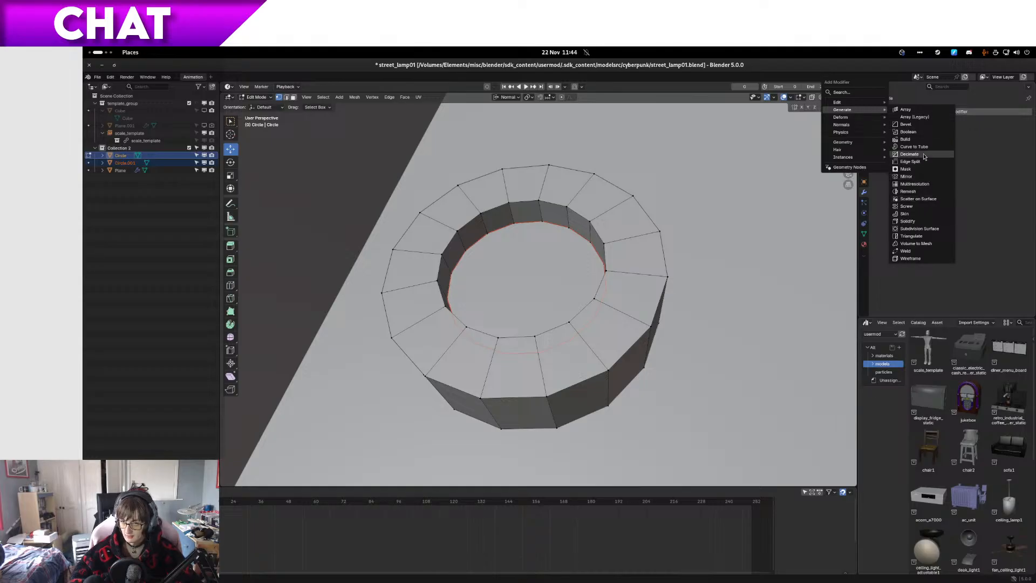
pyautogui.click(923, 236)
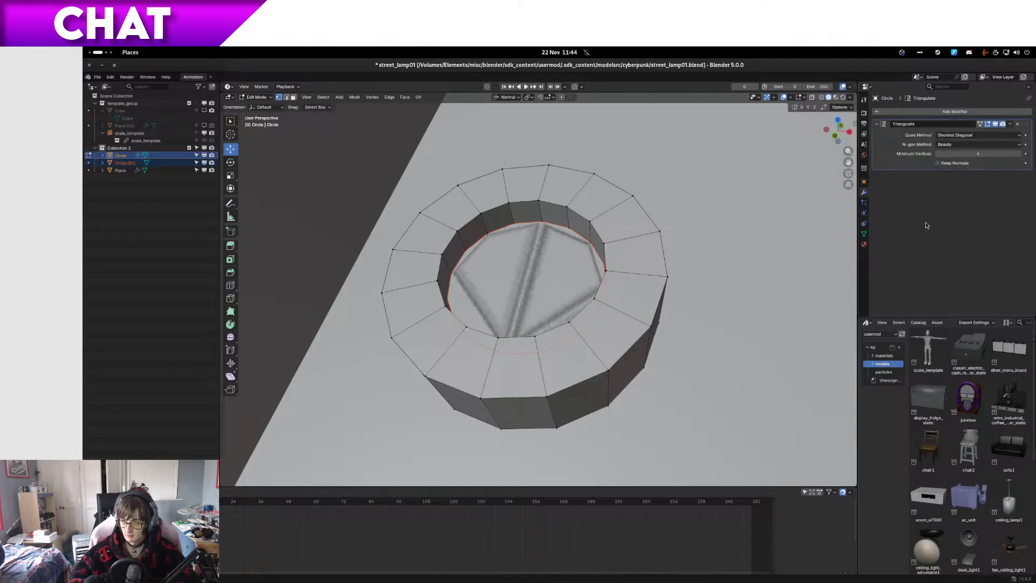
pyautogui.click(1017, 124)
# Step: Try a Subdivision Surface modifier on the ring-shaped Circle object and inspect its rounded shape
pyautogui.click(966, 112)
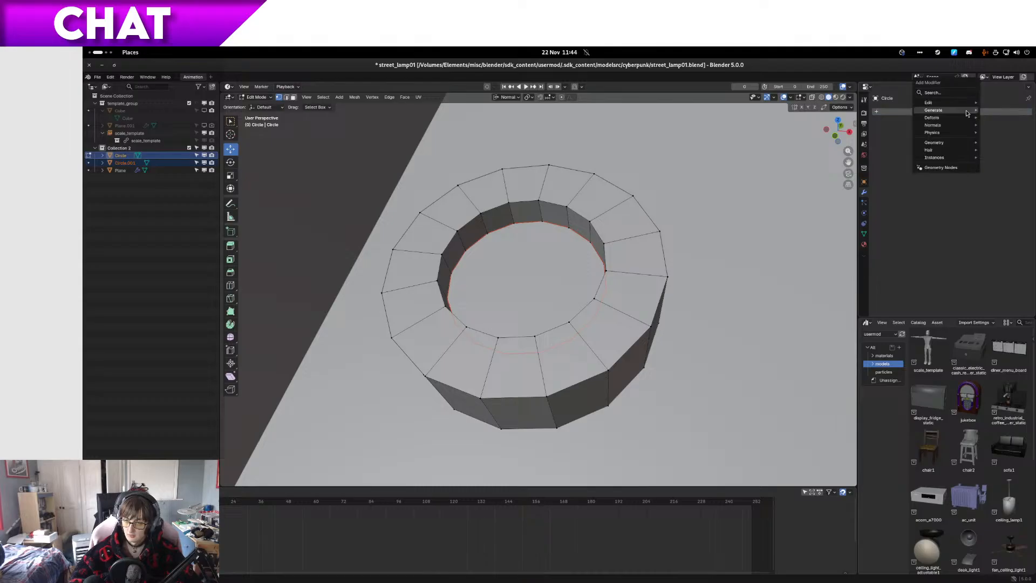
pyautogui.click(938, 111)
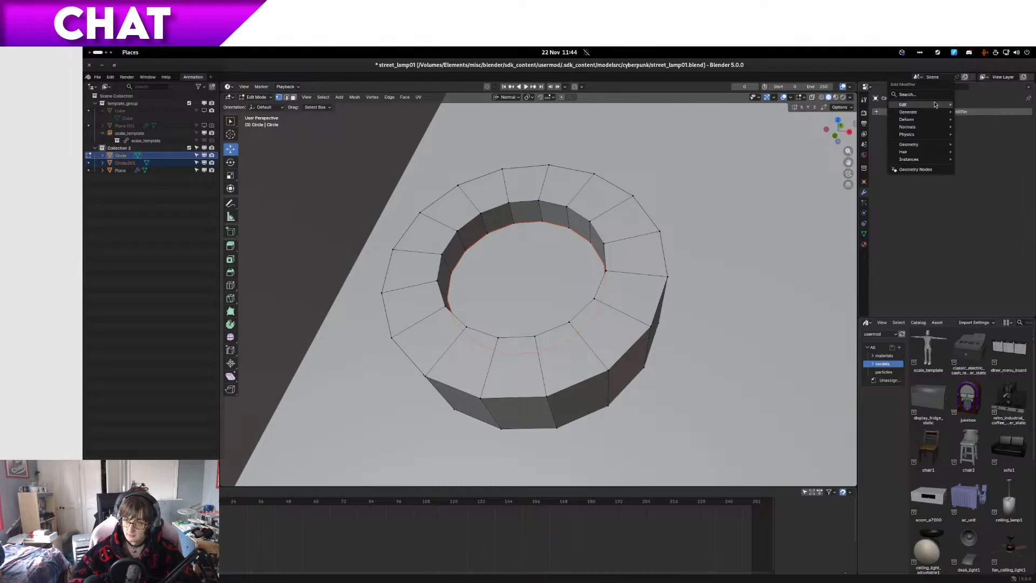
pyautogui.moveTo(928, 106)
pyautogui.moveTo(916, 136)
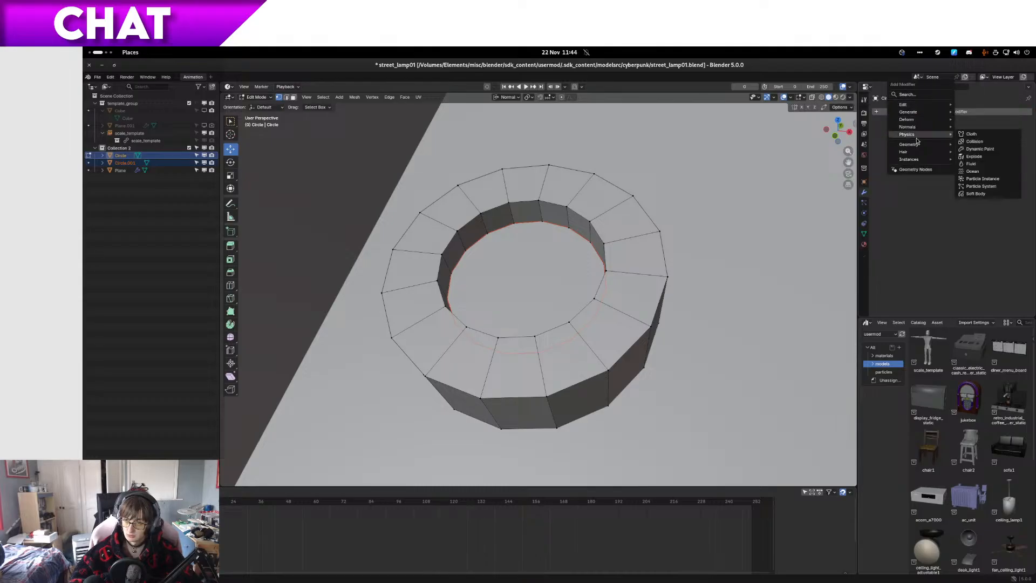
pyautogui.moveTo(917, 106)
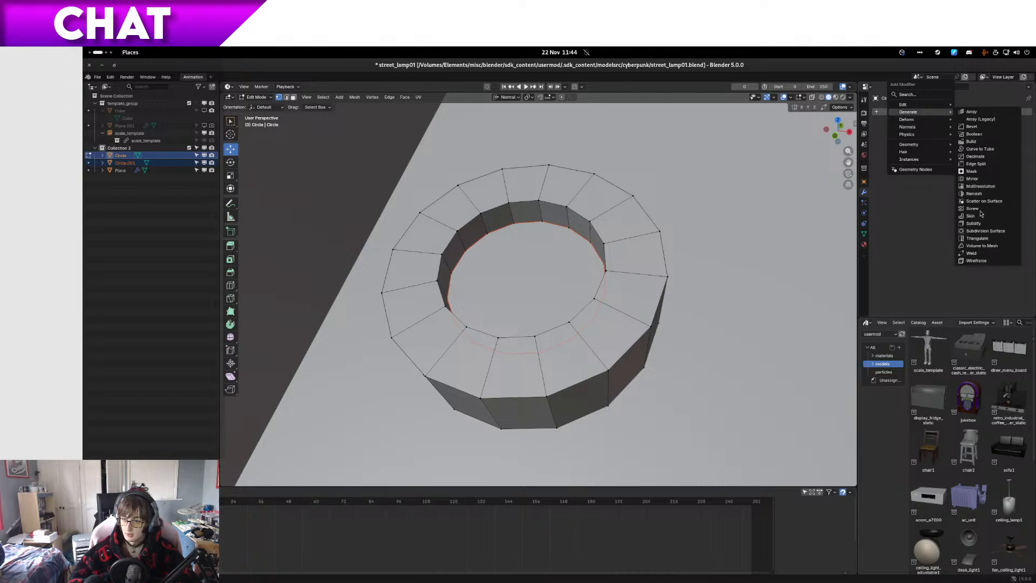
pyautogui.click(982, 231)
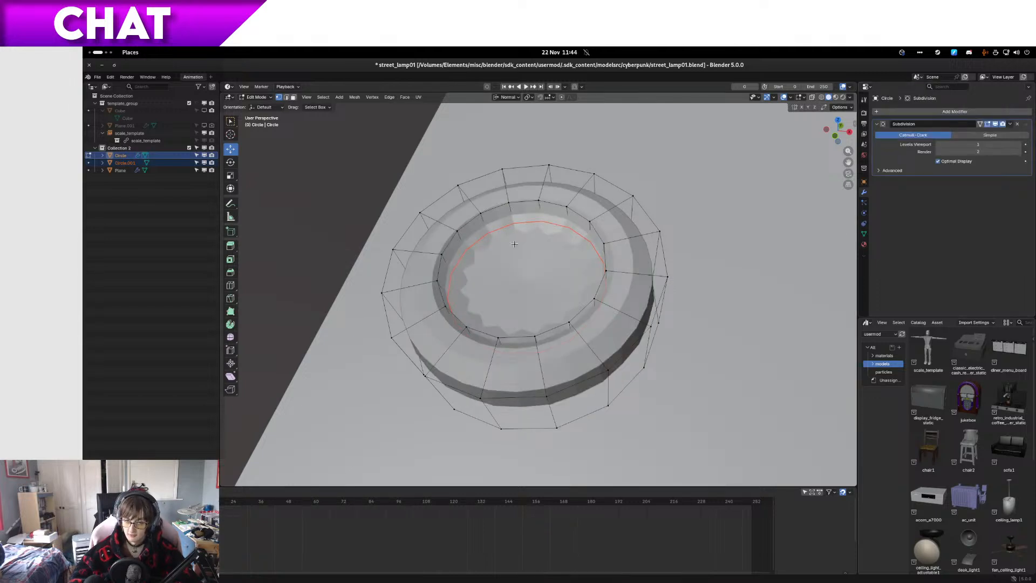
pyautogui.scroll(-3, 465, 234)
pyautogui.scroll(3, 474, 235)
pyautogui.press('Tab')
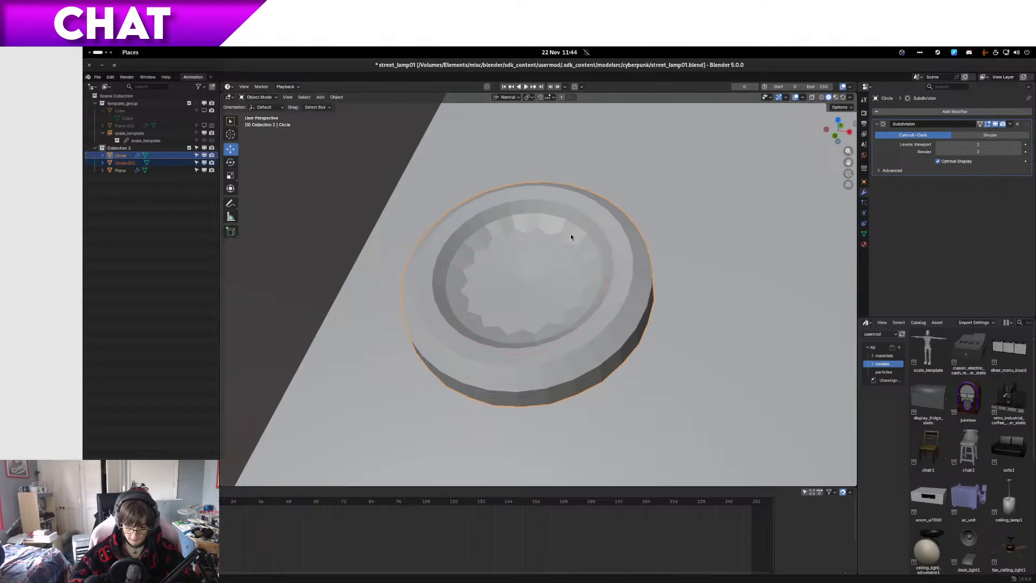
pyautogui.moveTo(624, 235); pyautogui.dragTo(605, 284, button='middle')
pyautogui.press('Tab')
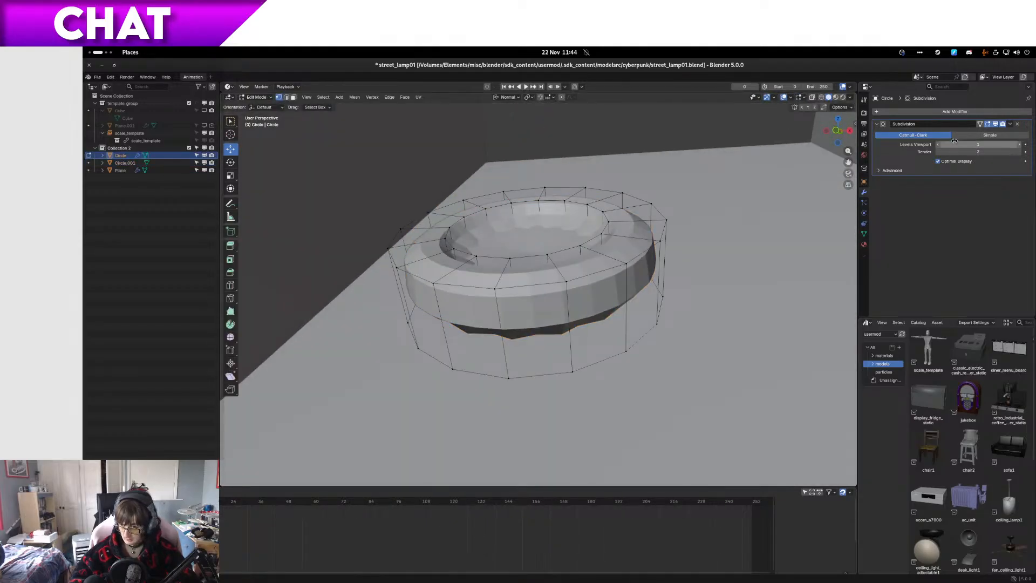
pyautogui.moveTo(703, 266); pyautogui.dragTo(703, 240, button='middle')
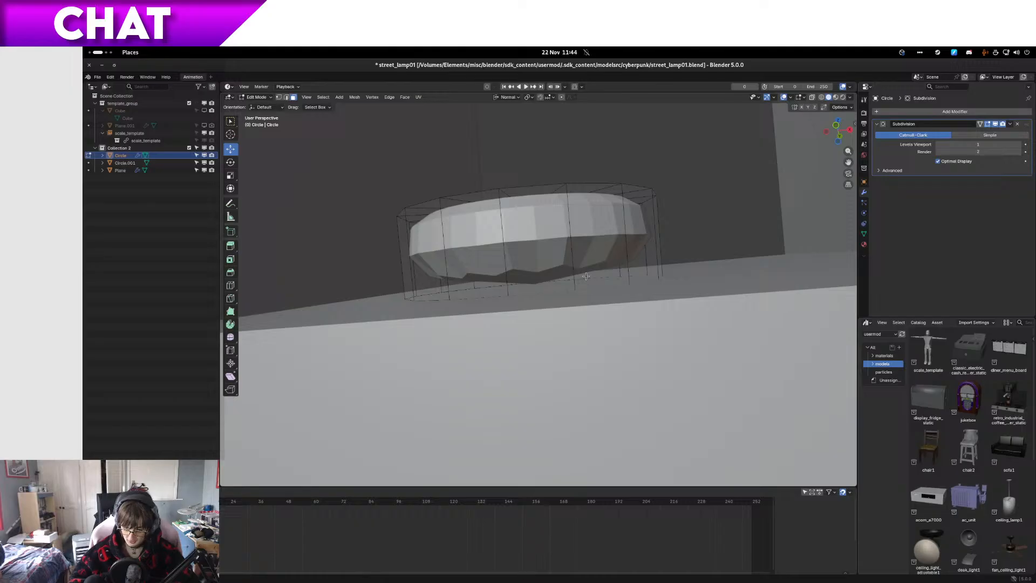
# Step: Isolate the ring in local view and delete the face closing its underside
pyautogui.press('KP_Divide')
pyautogui.moveTo(586, 276); pyautogui.dragTo(530, 246, button='middle')
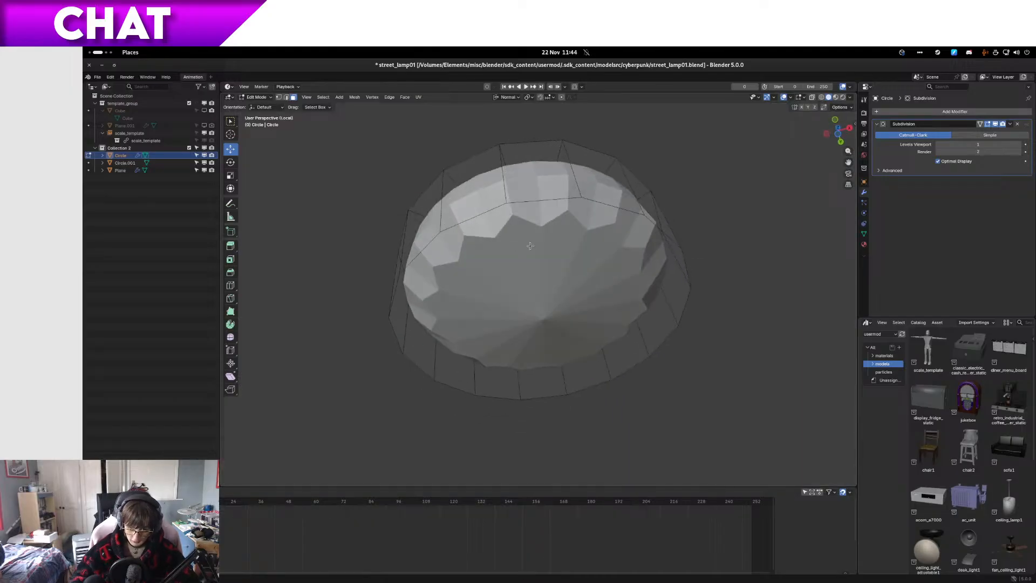
pyautogui.click(530, 298)
pyautogui.press('x')
pyautogui.click(529, 316)
pyautogui.moveTo(528, 316); pyautogui.dragTo(556, 331, button='middle')
pyautogui.press('Tab')
pyautogui.press('Tab')
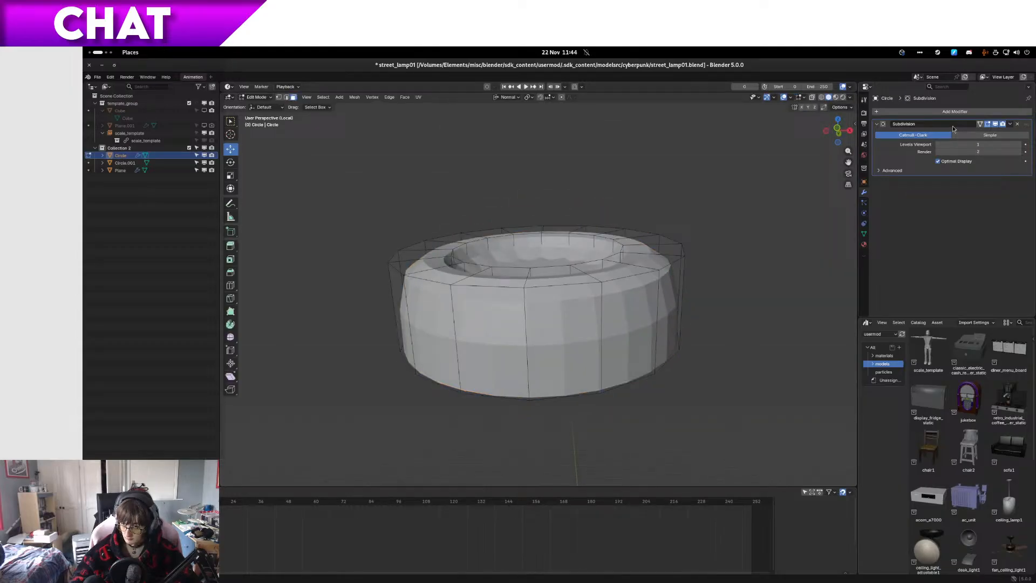
# Step: Remove the Subdivision modifier from the ring and return to Object Mode
pyautogui.click(1018, 124)
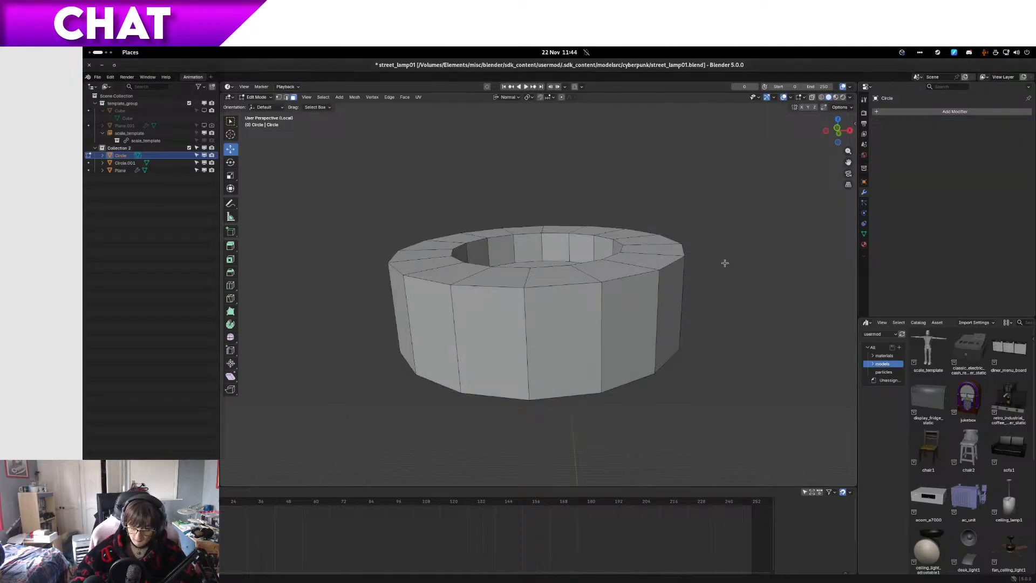
pyautogui.rightClick(977, 460)
pyautogui.press('Escape')
pyautogui.press('Tab')
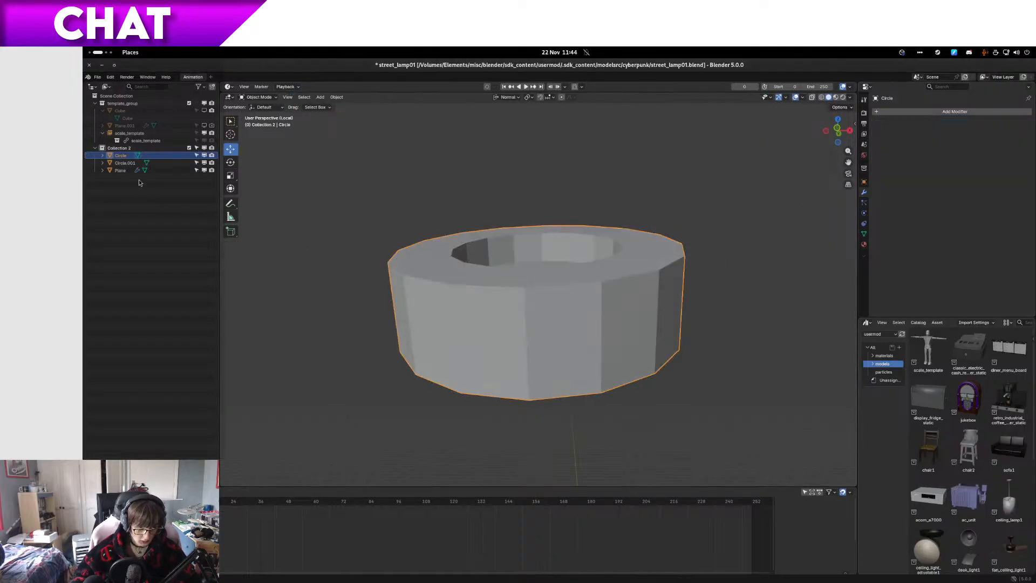
# Step: Switch the viewport to wireframe and examine the separated disc Circle.001 in Edit Mode
pyautogui.click(125, 162)
pyautogui.moveTo(430, 212)
pyautogui.mouseDown(button='middle')
pyautogui.moveTo(526, 271)
pyautogui.moveTo(514, 273)
pyautogui.moveTo(523, 281)
pyautogui.moveTo(527, 183)
pyautogui.mouseUp(button='middle')
pyautogui.press('z')
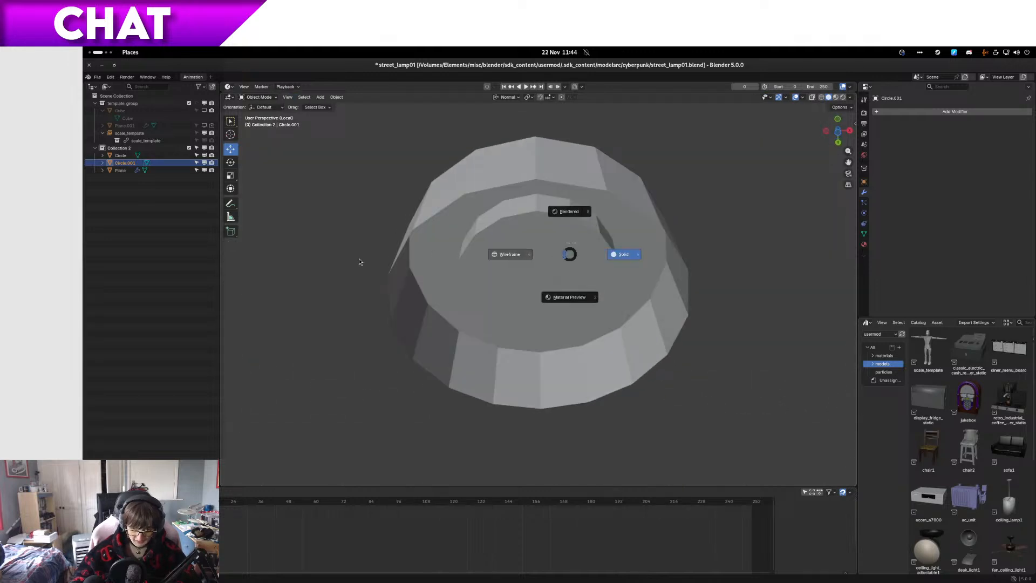
pyautogui.click(369, 261)
pyautogui.click(533, 269)
pyautogui.click(120, 163)
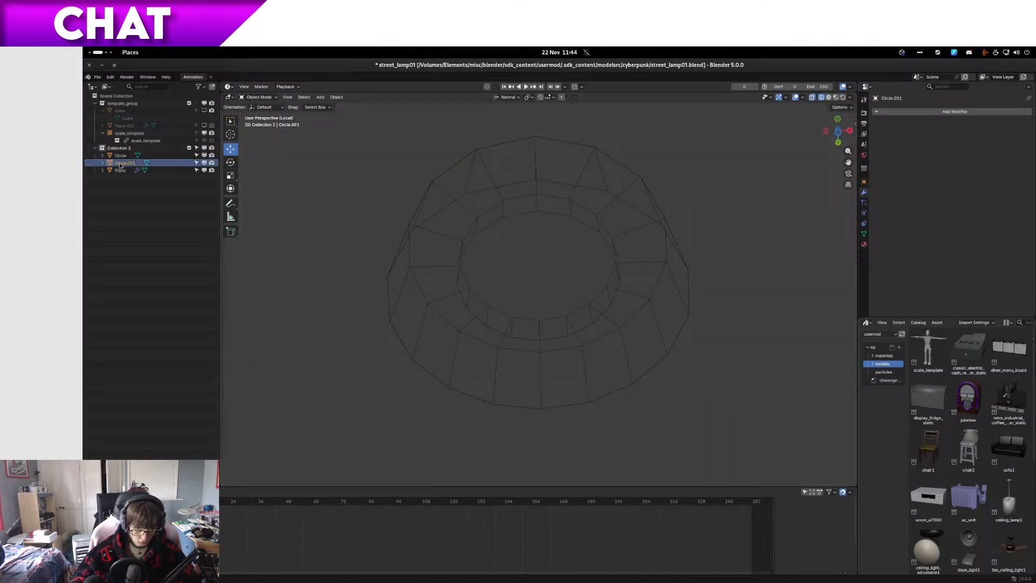
pyautogui.press('Tab')
pyautogui.moveTo(568, 241); pyautogui.dragTo(571, 319, button='middle')
pyautogui.scroll(5, 562, 307)
pyautogui.scroll(-4, 563, 308)
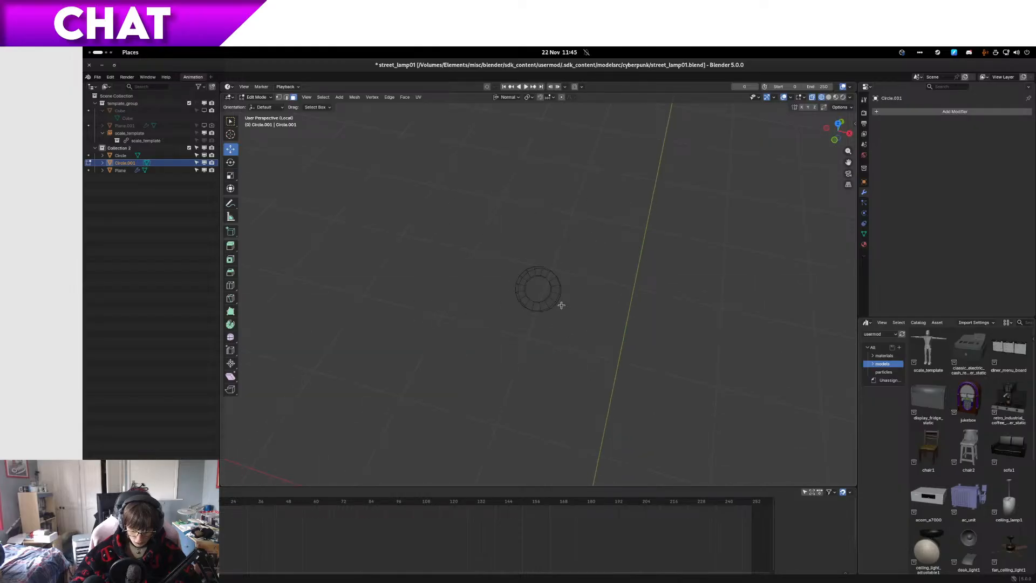
pyautogui.press('1')
pyautogui.press('Tab')
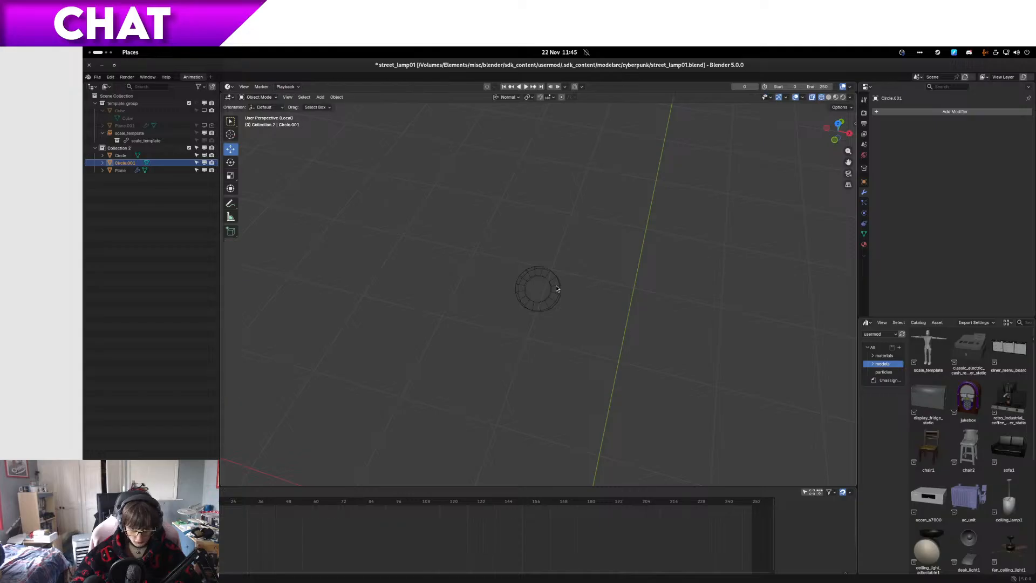
pyautogui.click(546, 285)
# Step: Duplicate the ring's inner circular face in place again and separate the copy into another object
pyautogui.click(121, 156)
pyautogui.press('Tab')
pyautogui.scroll(7, 540, 284)
pyautogui.press('3')
pyautogui.click(544, 293)
pyautogui.press('g')
pyautogui.press('Escape')
pyautogui.hotkey('shift', 'd')
pyautogui.press('Escape')
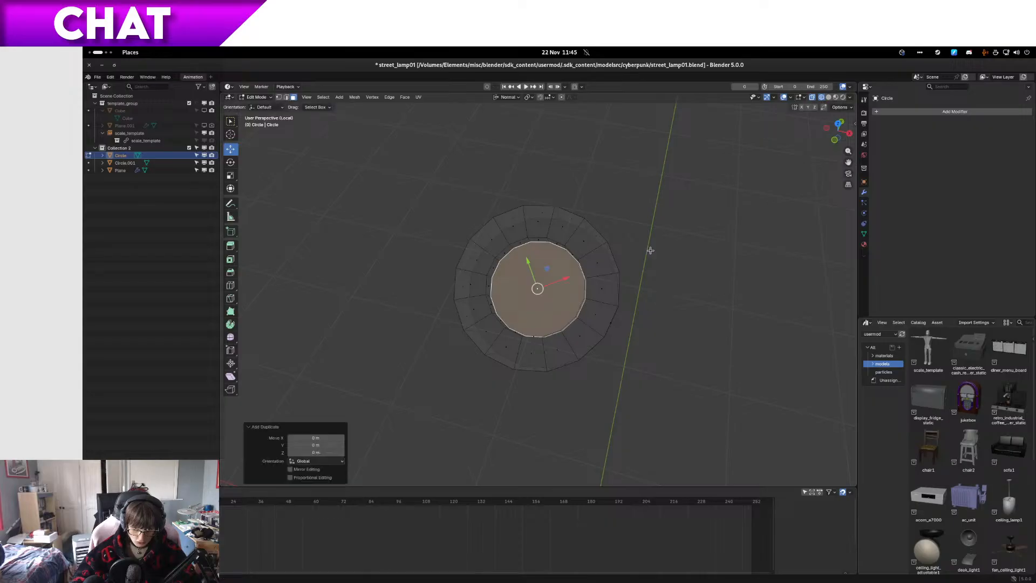
pyautogui.press('p')
pyautogui.click(648, 255)
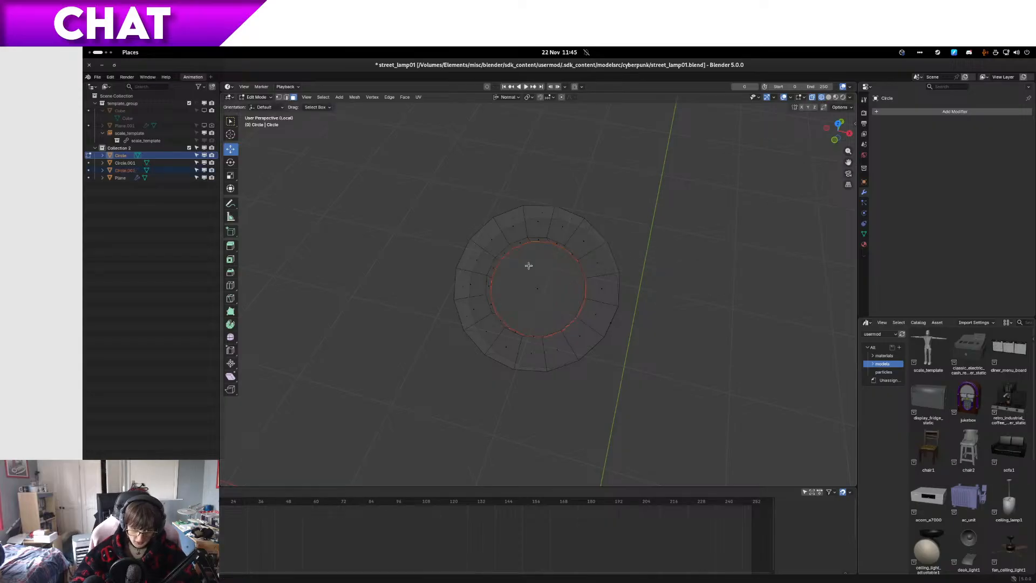
# Step: Check the two separated discs Circle.002 and Circle.001 in the outliner and leave local view
pyautogui.click(125, 170)
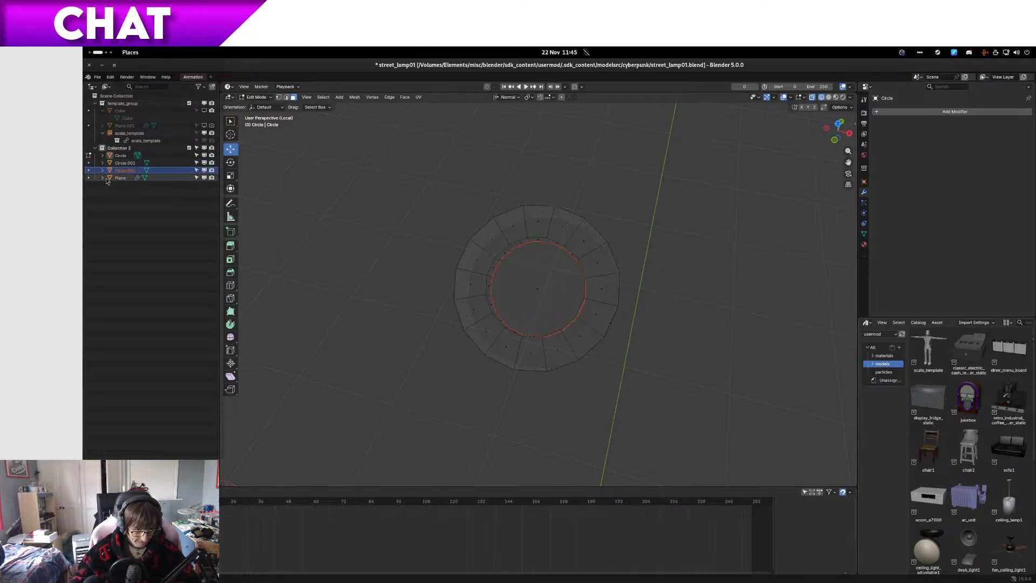
pyautogui.click(126, 163)
pyautogui.scroll(-9, 570, 252)
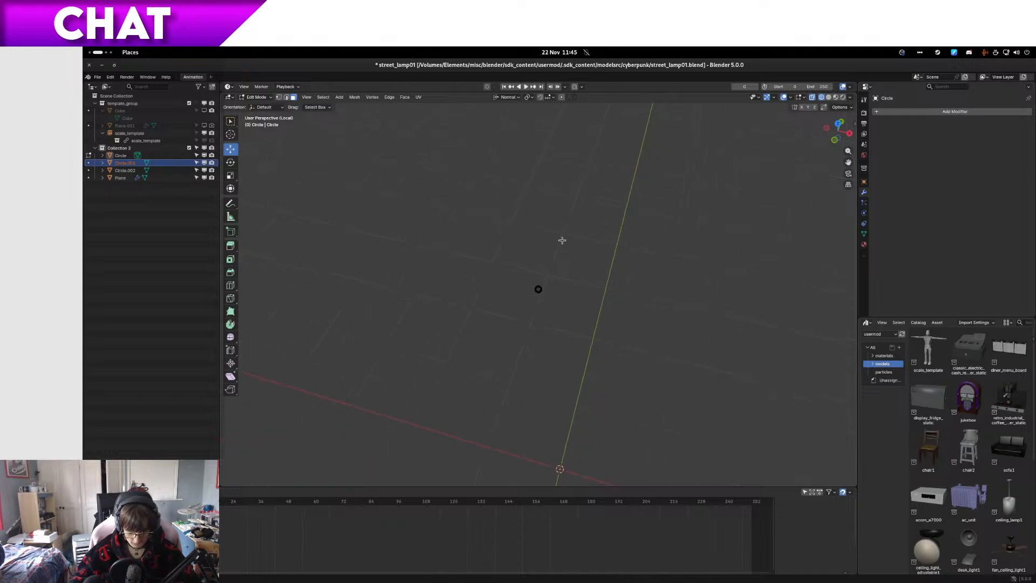
pyautogui.press('KP_Divide')
pyautogui.scroll(-9, 626, 206)
pyautogui.moveTo(615, 208); pyautogui.dragTo(572, 270, button='middle')
pyautogui.scroll(8, 616, 266)
# Step: Return to Object Mode and delete the second separated disc, the object Circle.002
pyautogui.click(118, 170)
pyautogui.press('x')
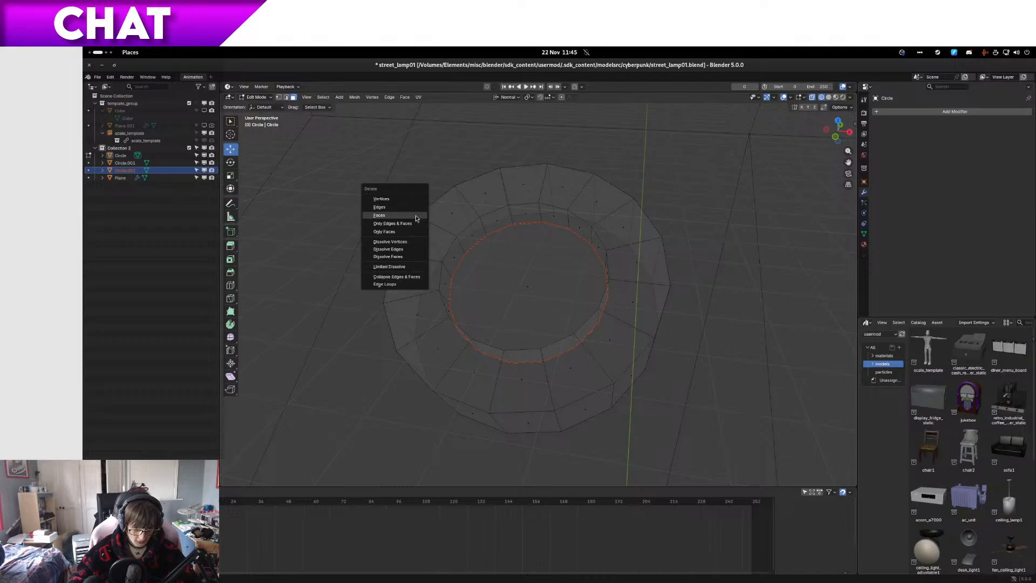
pyautogui.click(402, 198)
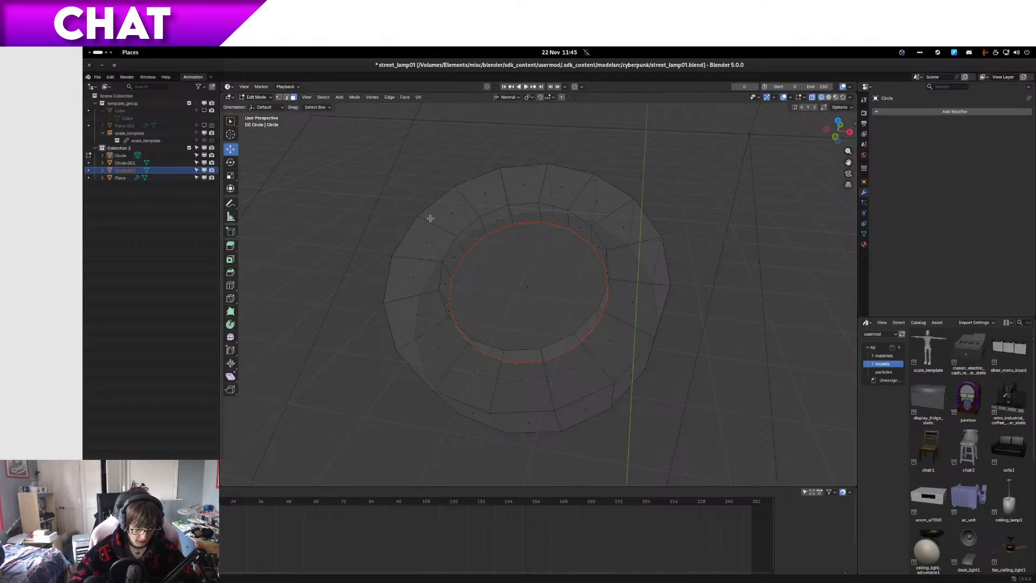
pyautogui.press('x')
pyautogui.press('Escape')
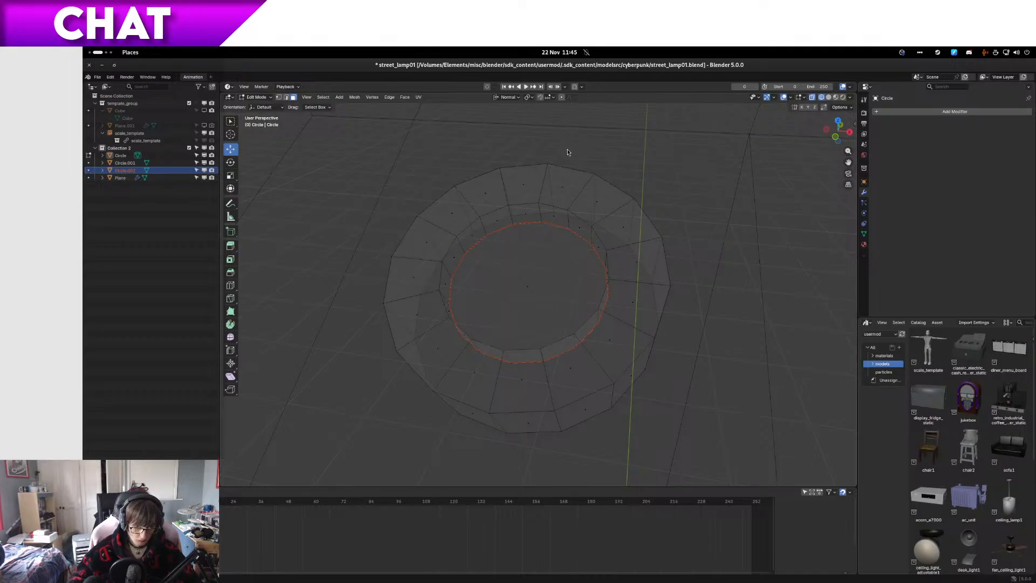
pyautogui.press('Tab')
pyautogui.click(123, 171)
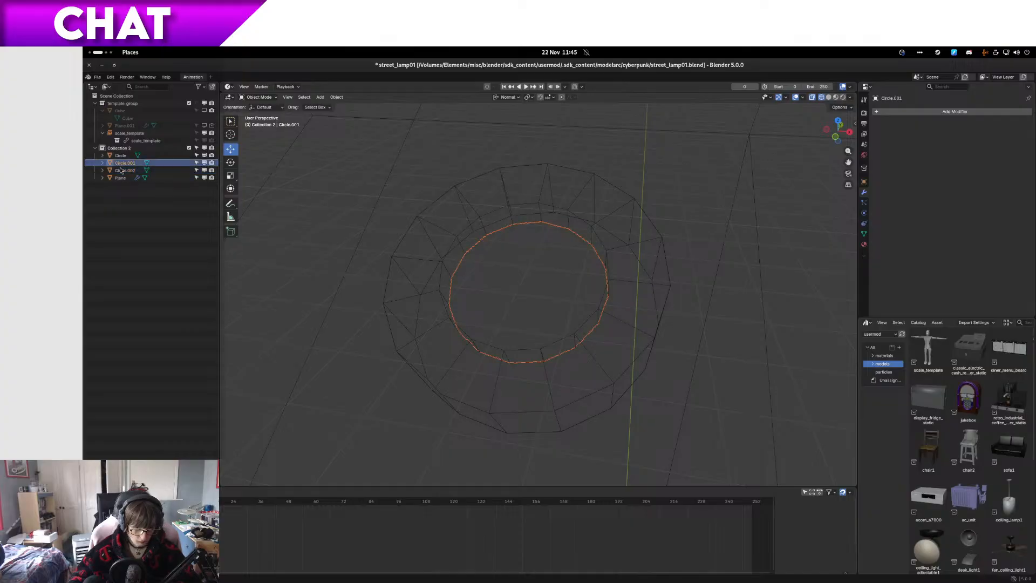
pyautogui.press('x')
pyautogui.click(510, 235)
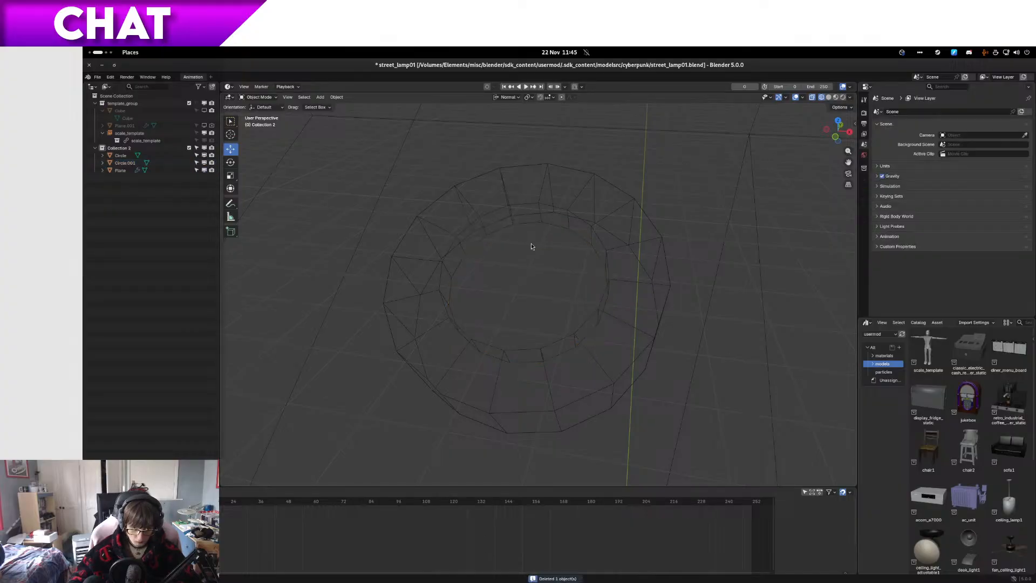
# Step: Open the disc Circle.001 in Edit Mode, select all its geometry and add a Subdivision Surface modifier
pyautogui.click(538, 225)
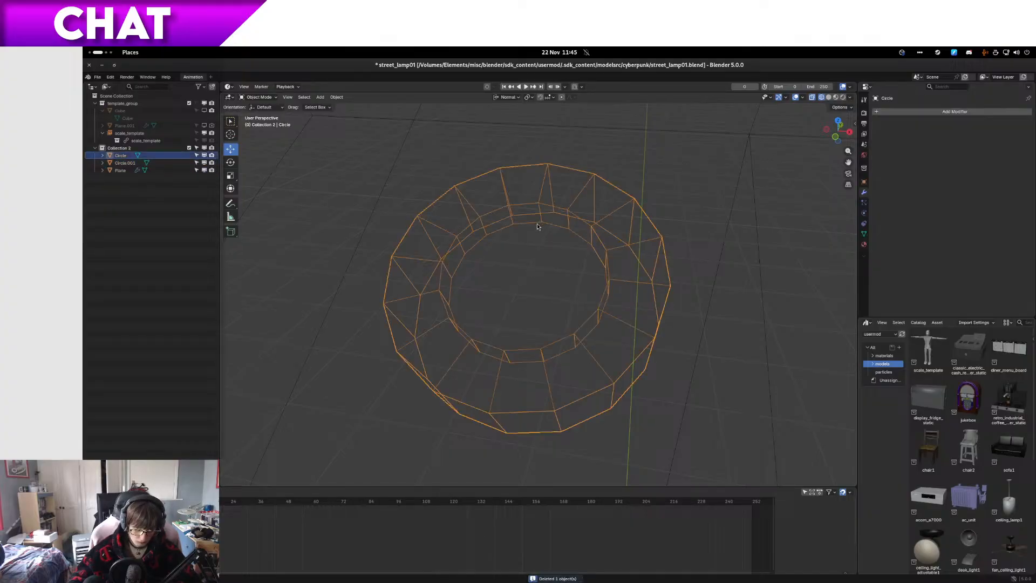
pyautogui.click(540, 224)
pyautogui.press('Tab')
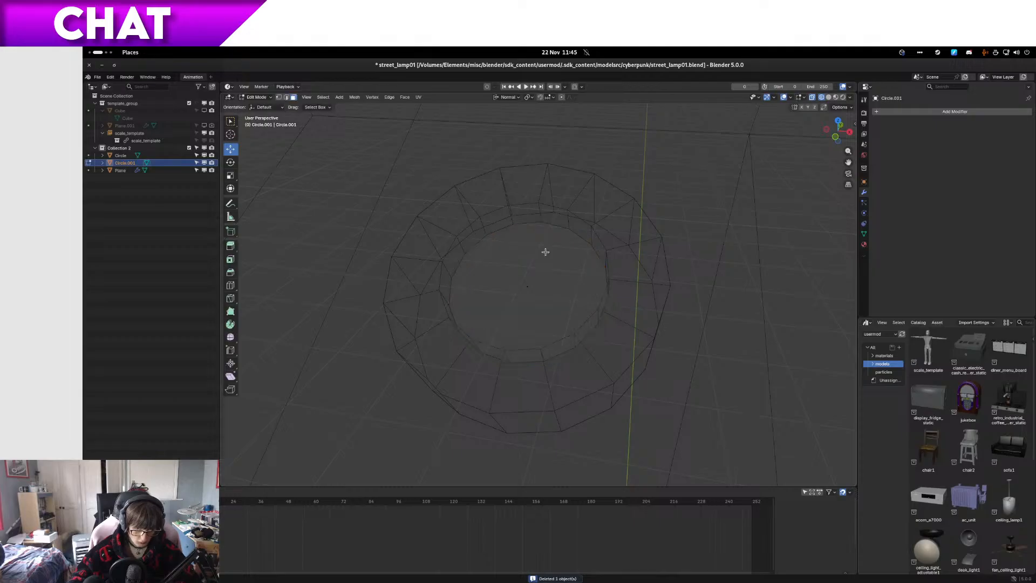
pyautogui.press('a')
pyautogui.scroll(-3, 591, 236)
pyautogui.click(925, 114)
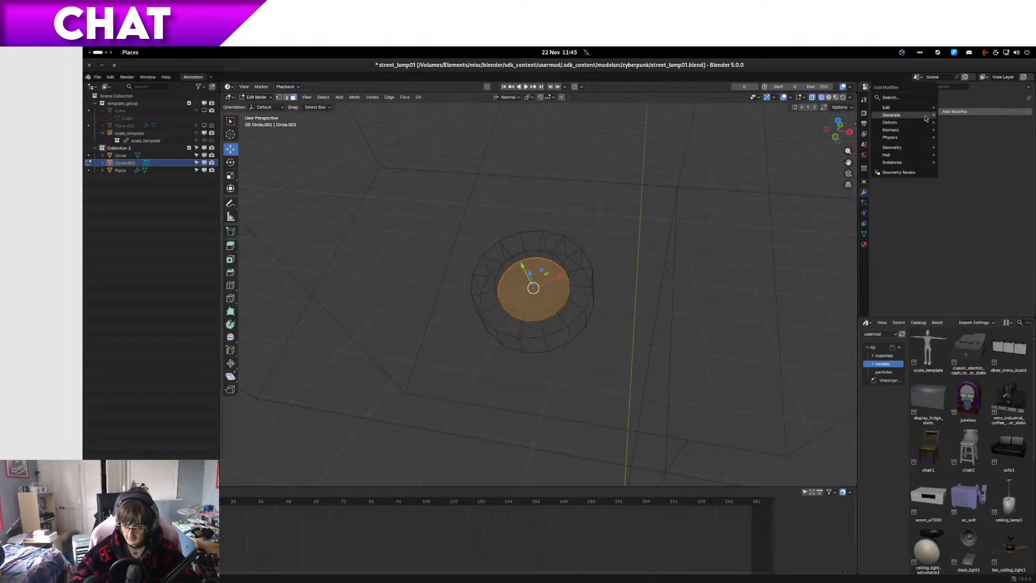
pyautogui.moveTo(906, 114)
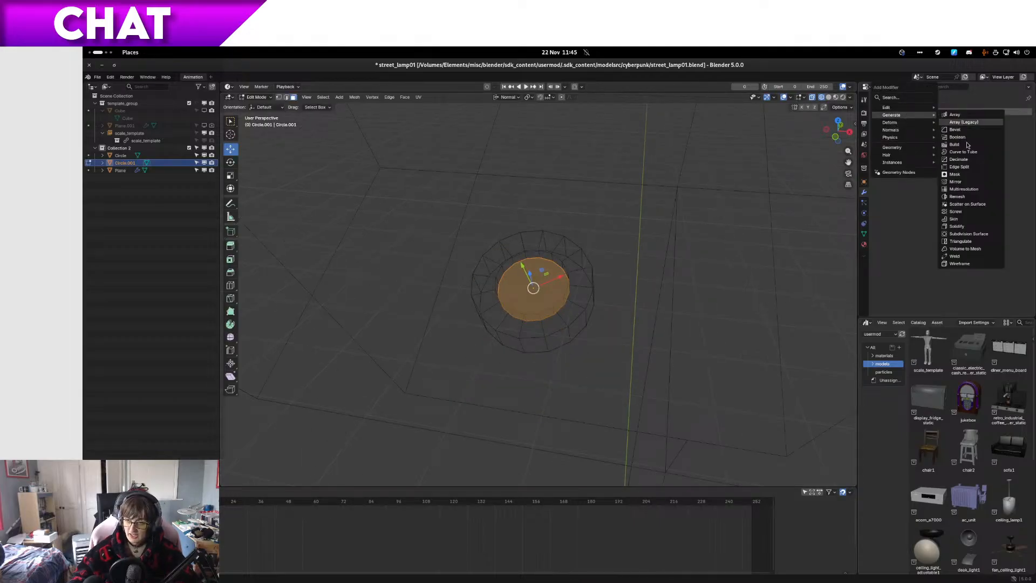
pyautogui.click(941, 248)
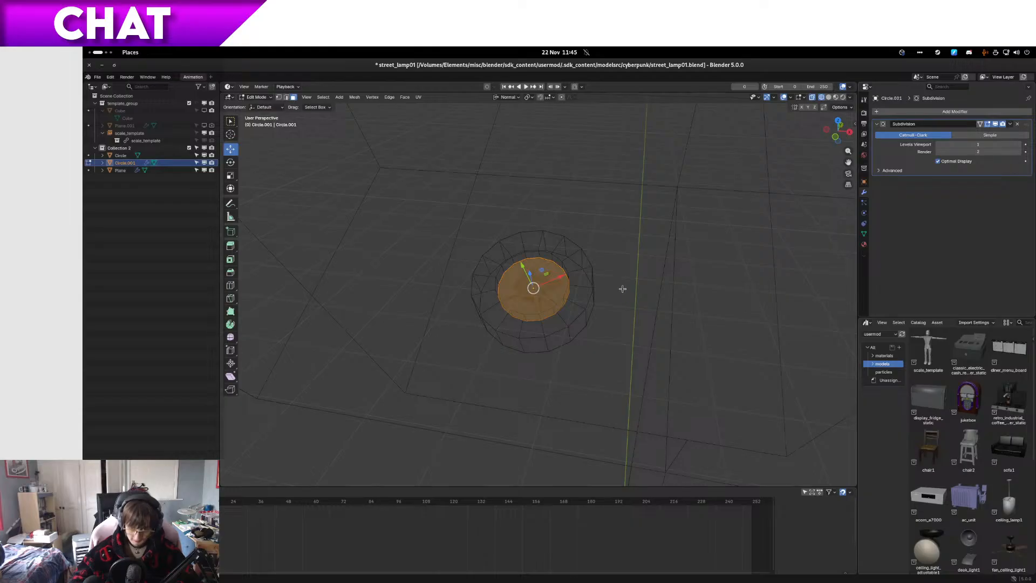
# Step: In right view, extrude the disc about 0.02 m out of the ring to form a cylinder
pyautogui.press('KP_3')
pyautogui.scroll(4, 622, 288)
pyautogui.press('r')
pyautogui.click(501, 281)
pyautogui.press('e')
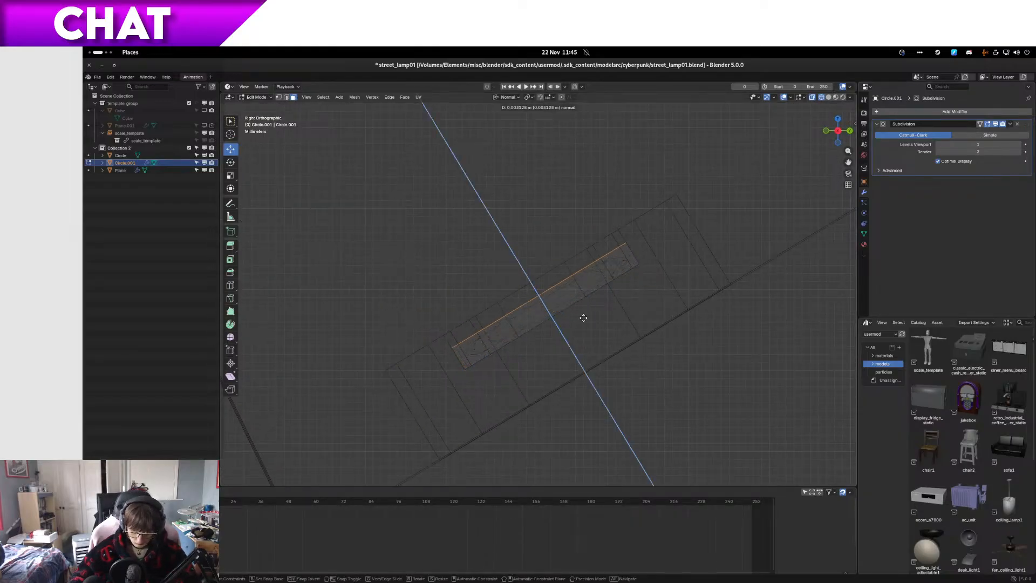
pyautogui.click(503, 241)
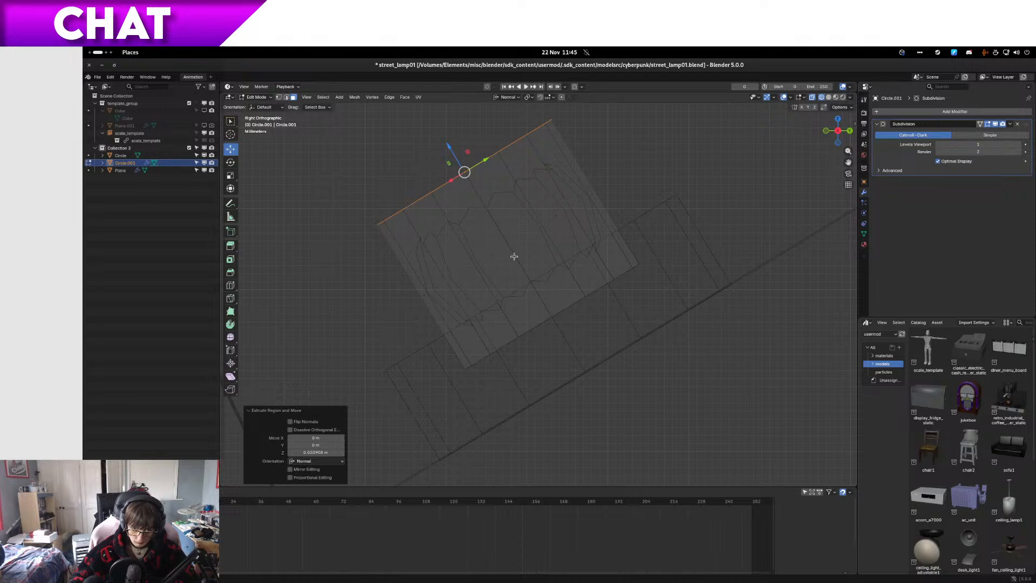
# Step: Delete the faces capping the extruded end and the base of the cylinder
pyautogui.press('x')
pyautogui.click(508, 274)
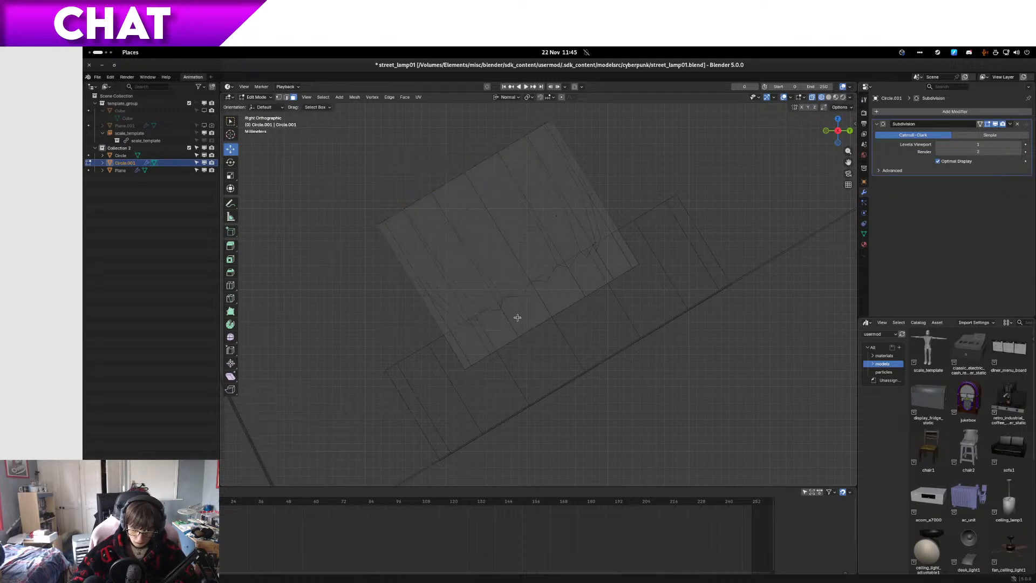
pyautogui.press('1')
pyautogui.moveTo(459, 384); pyautogui.dragTo(596, 368)
pyautogui.moveTo(490, 382); pyautogui.dragTo(528, 352)
pyautogui.hotkey('ctrl', 'z')
pyautogui.moveTo(633, 346); pyautogui.dragTo(491, 275)
pyautogui.keyDown('shift'); pyautogui.moveTo(654, 294); pyautogui.dragTo(571, 219); pyautogui.keyUp('shift')
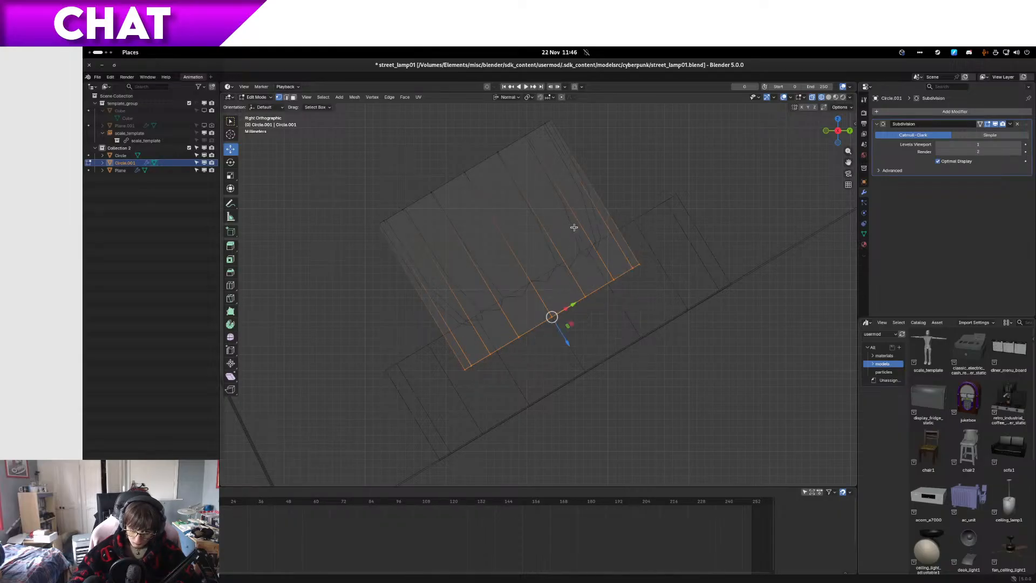
pyautogui.press('x')
pyautogui.click(574, 228)
# Step: Shade all of the cylinder's faces smooth
pyautogui.press('a')
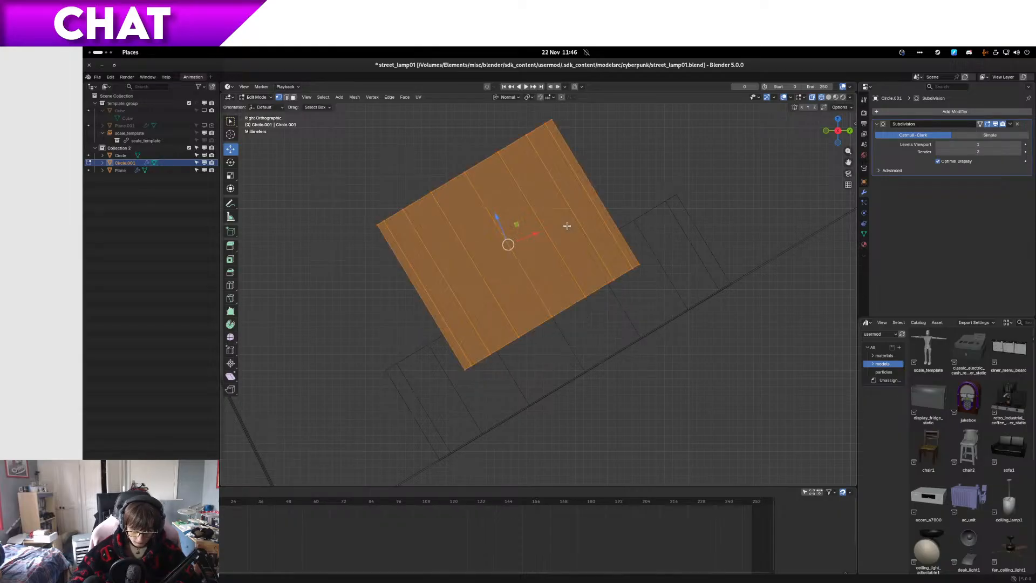
pyautogui.rightClick(565, 229)
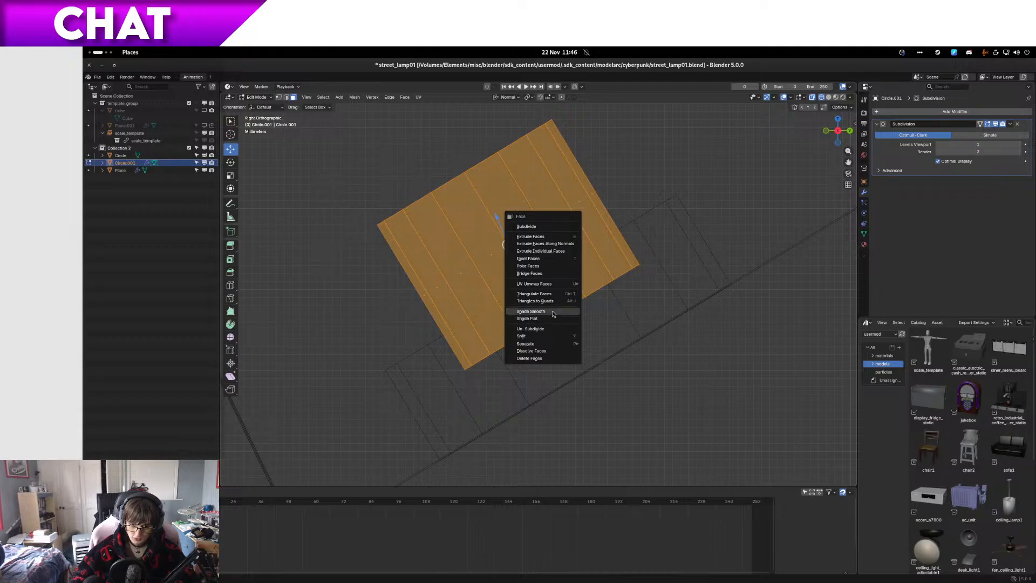
pyautogui.click(552, 312)
pyautogui.press('Tab')
pyautogui.press('Tab')
# Step: Select the cylinder's upper end loop and extrude it about 0.016 m further along its normal
pyautogui.moveTo(415, 196); pyautogui.dragTo(444, 166)
pyautogui.keyDown('shift'); pyautogui.moveTo(439, 210); pyautogui.dragTo(414, 263, button='middle'); pyautogui.keyUp('shift')
pyautogui.moveTo(400, 160); pyautogui.dragTo(581, 236)
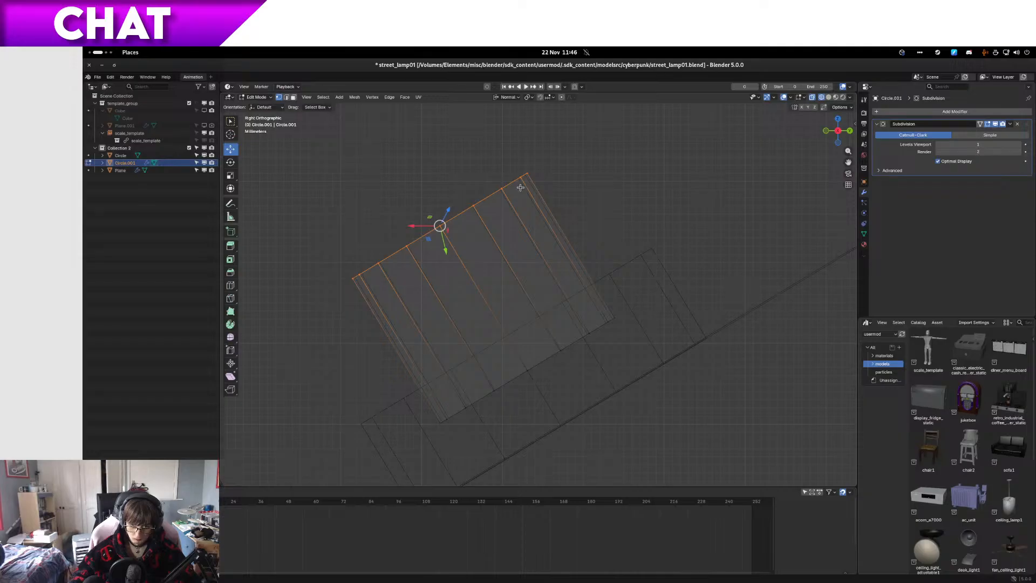
pyautogui.press('KP_1')
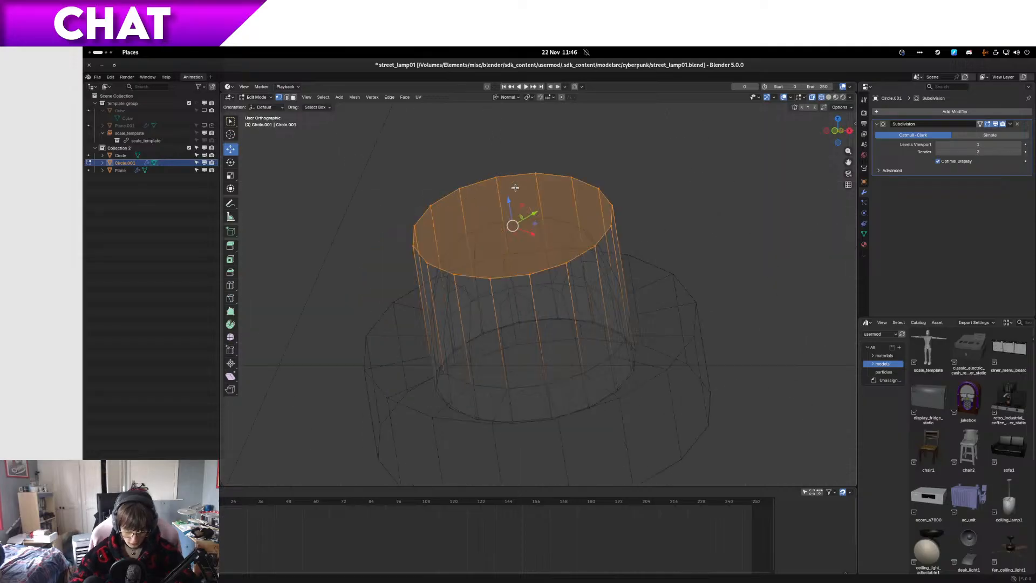
pyautogui.scroll(-6, 528, 186)
pyautogui.scroll(2, 565, 218)
pyautogui.scroll(2, 574, 280)
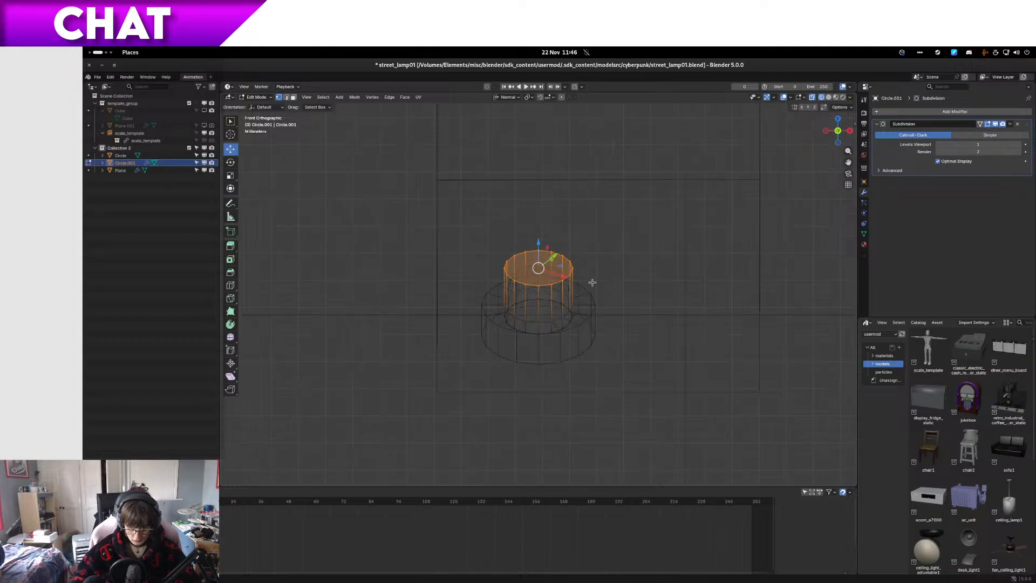
pyautogui.press('e')
pyautogui.click(601, 246)
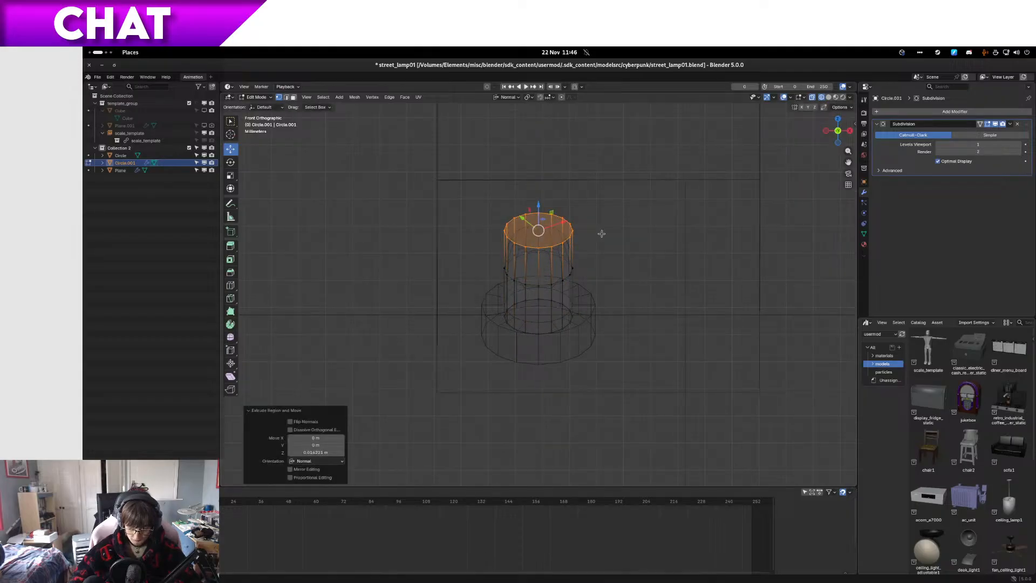
# Step: Rotate and shift the upper end loop so the tube begins to bend sideways
pyautogui.click(231, 162)
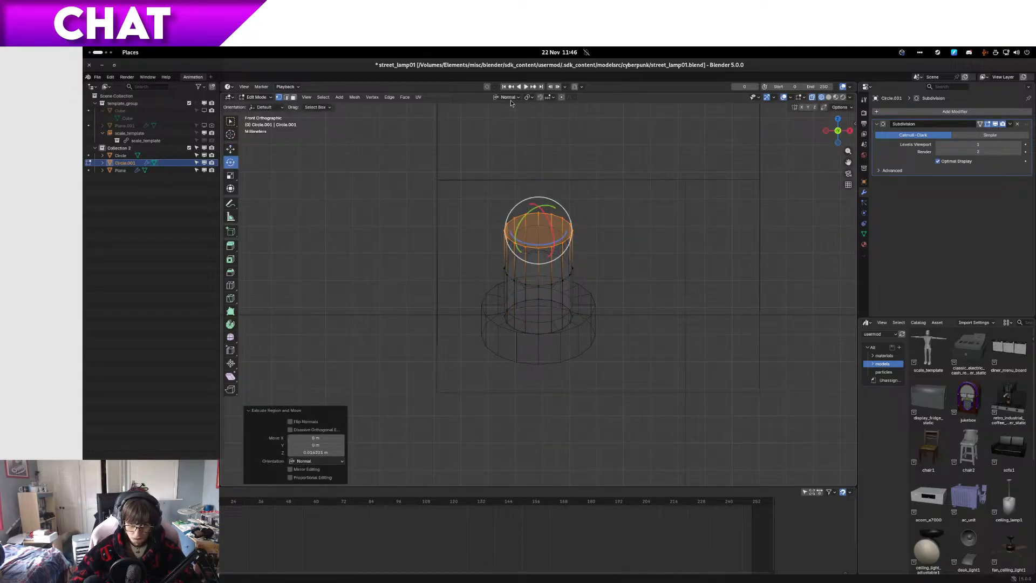
pyautogui.moveTo(549, 266); pyautogui.dragTo(538, 261, button='middle')
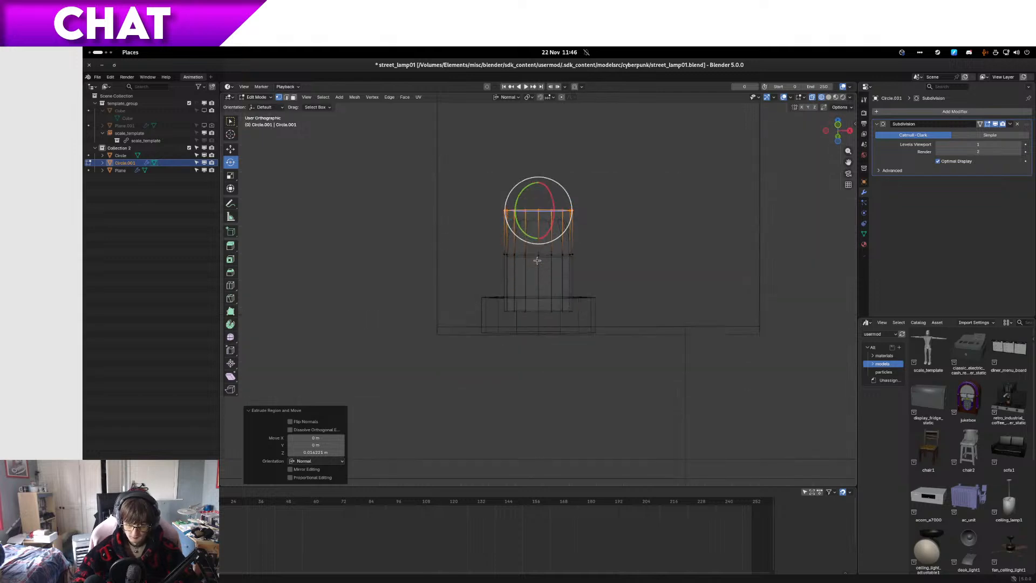
pyautogui.moveTo(567, 231); pyautogui.dragTo(569, 218)
pyautogui.press('g')
pyautogui.click(564, 226)
# Step: Extrude another tube segment from the tilted end, reposition it and rotate it about 30° further into the bend
pyautogui.press('e')
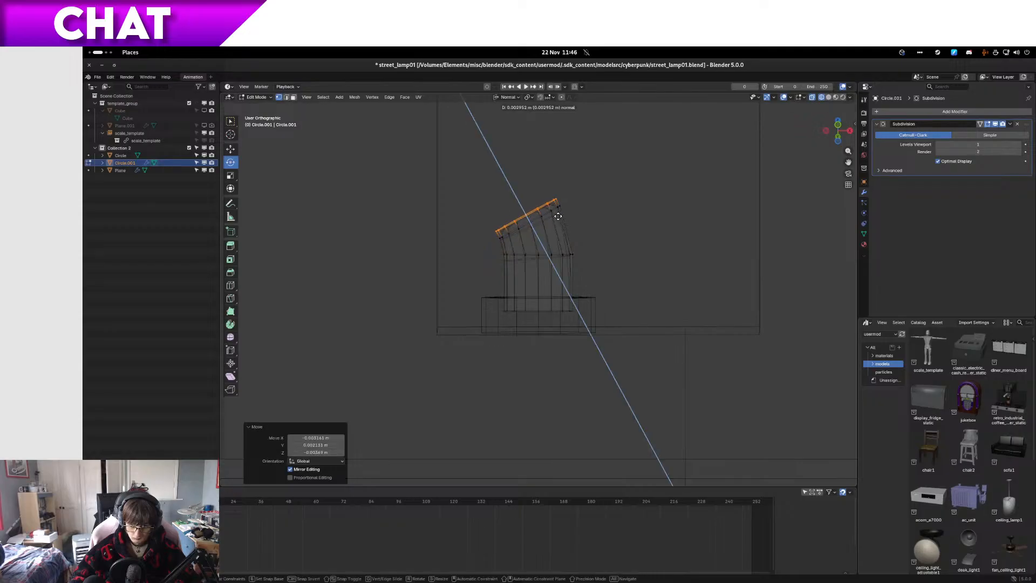
pyautogui.click(545, 202)
pyautogui.press('g')
pyautogui.rightClick(537, 205)
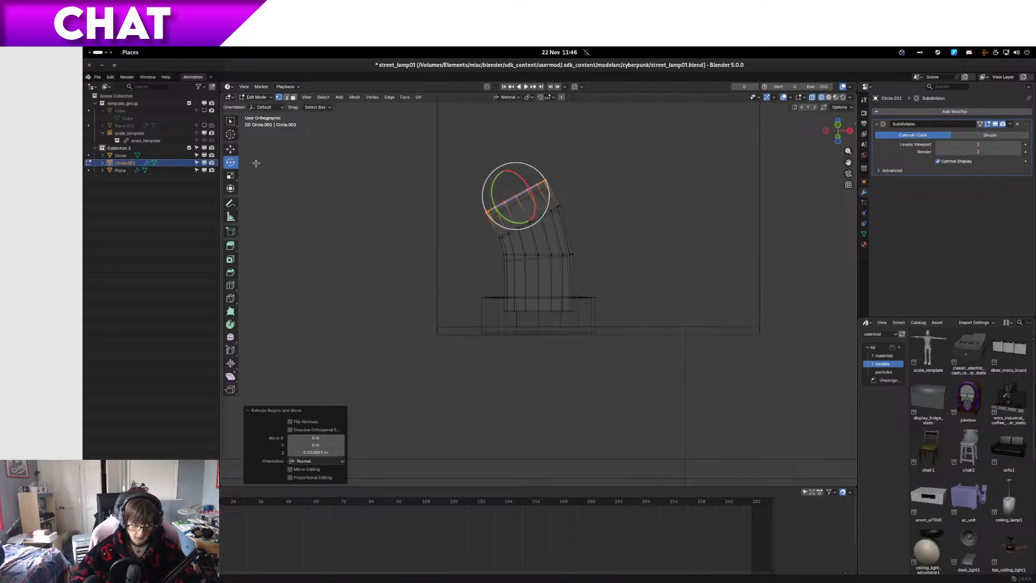
pyautogui.press('g')
pyautogui.click(509, 175)
pyautogui.press('r')
pyautogui.click(512, 162)
# Step: Extrude a sloping segment from the tube's end, rotate its loop back about 25° and adjust its position
pyautogui.press('e')
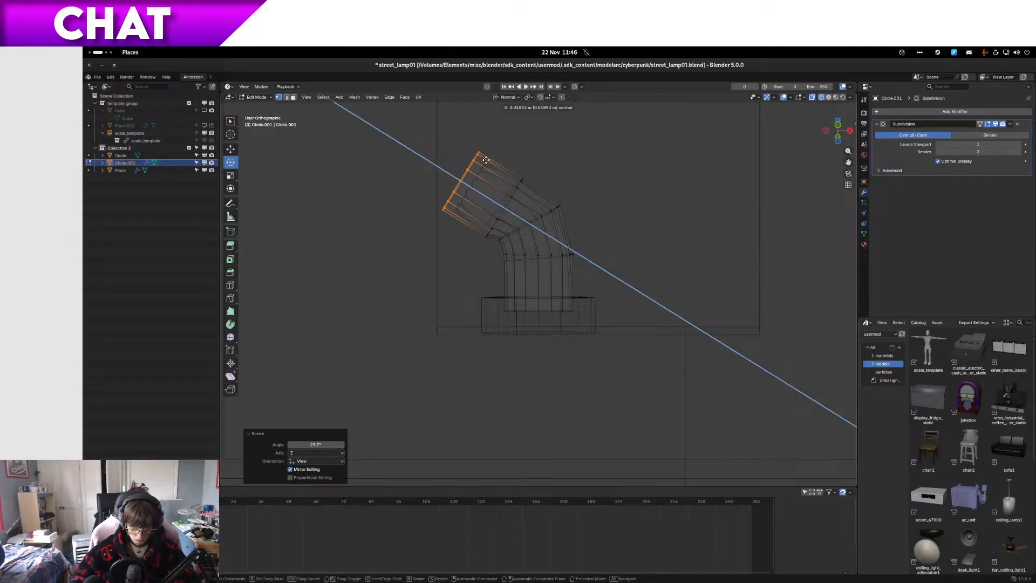
pyautogui.click(482, 158)
pyautogui.moveTo(479, 154); pyautogui.dragTo(497, 164)
pyautogui.press('g')
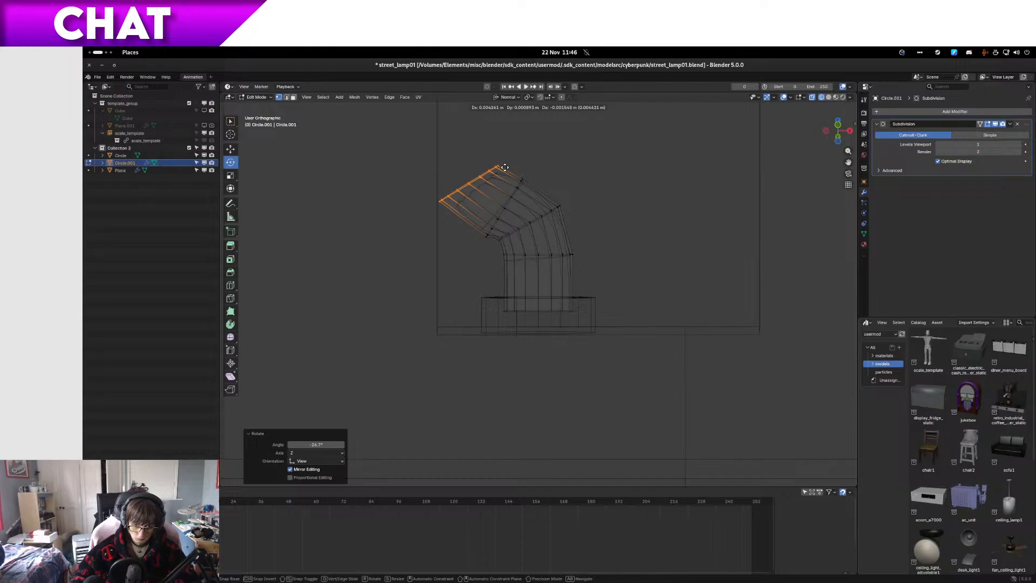
pyautogui.click(505, 167)
# Step: Extrude an upright segment from the bent tube, rotate its end loop 30° to level it and adjust its position
pyautogui.keyDown('shift'); pyautogui.moveTo(505, 167); pyautogui.dragTo(490, 299, button='middle'); pyautogui.keyUp('shift')
pyautogui.press('e')
pyautogui.click(480, 225)
pyautogui.press('g')
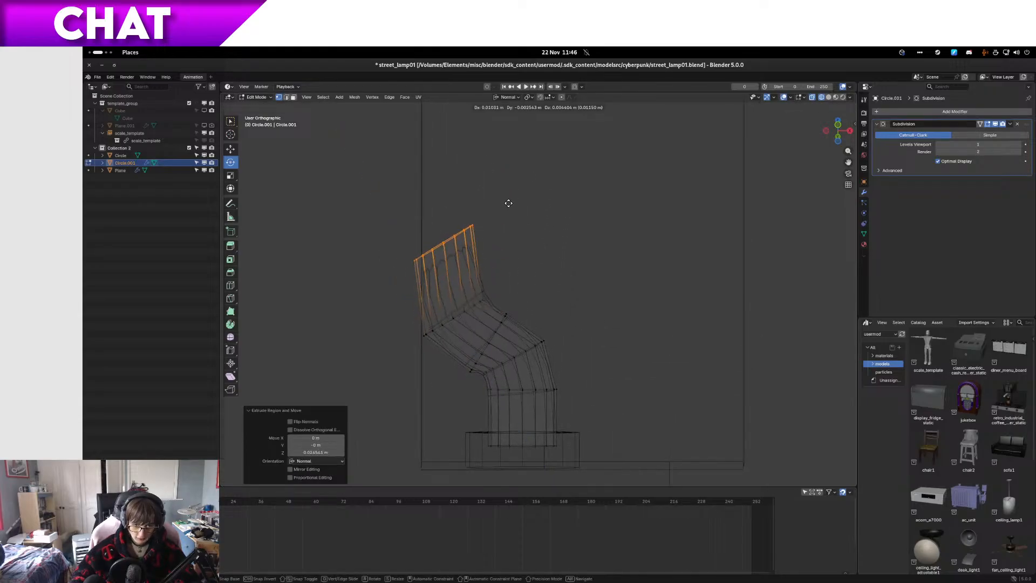
pyautogui.click(510, 202)
pyautogui.moveTo(474, 221); pyautogui.dragTo(487, 238)
pyautogui.press('g')
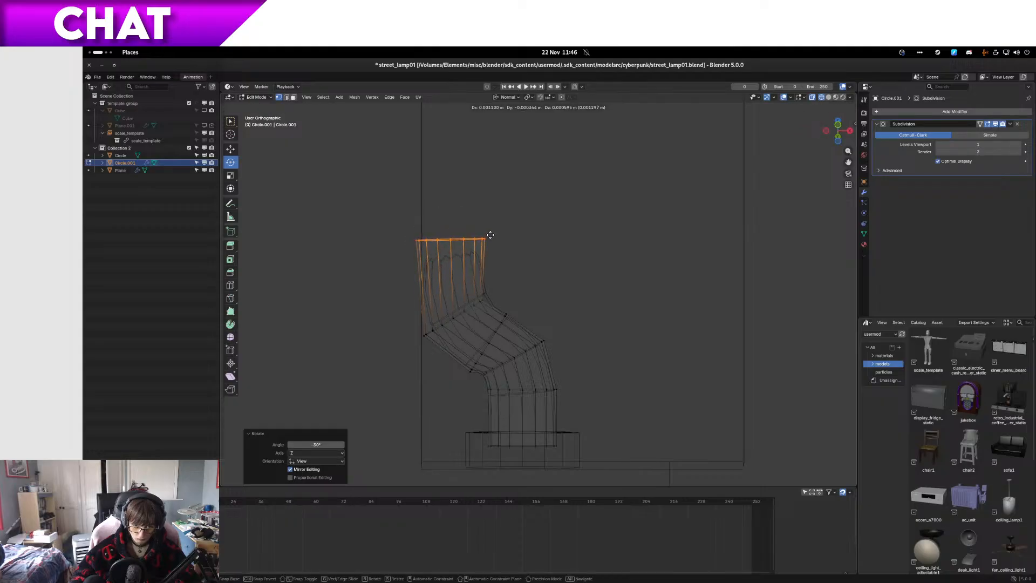
pyautogui.click(492, 229)
# Step: In right view, extrude the tube's end loop about 0.11 m along its normal, up inside the lamp arm
pyautogui.scroll(-5, 504, 221)
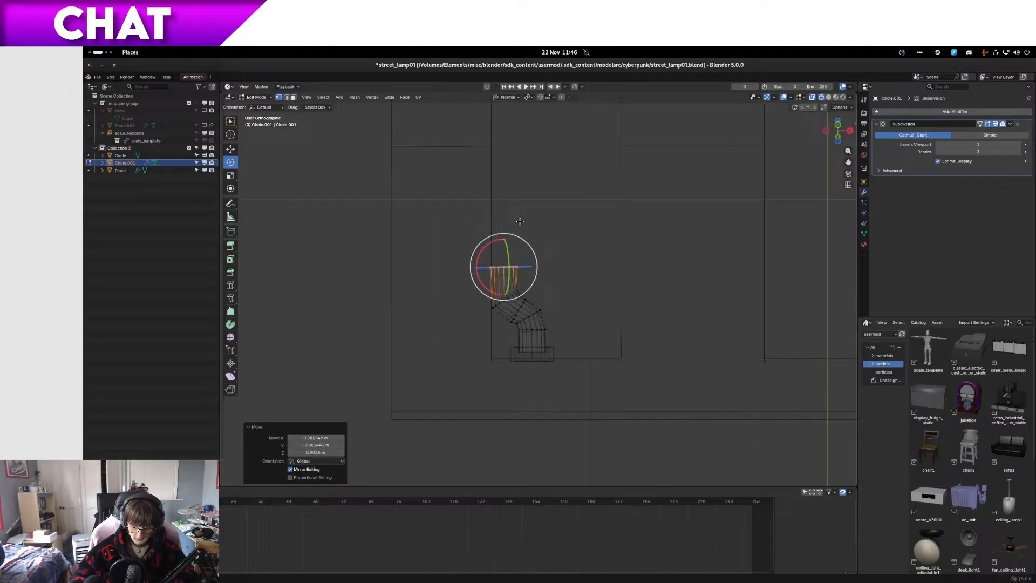
pyautogui.scroll(1, 529, 250)
pyautogui.keyDown('shift'); pyautogui.moveTo(531, 241); pyautogui.dragTo(481, 375, button='middle'); pyautogui.keyUp('shift')
pyautogui.scroll(-6, 487, 366)
pyautogui.keyDown('shift'); pyautogui.moveTo(571, 257); pyautogui.dragTo(500, 367, button='middle'); pyautogui.keyUp('shift')
pyautogui.press('KP_3')
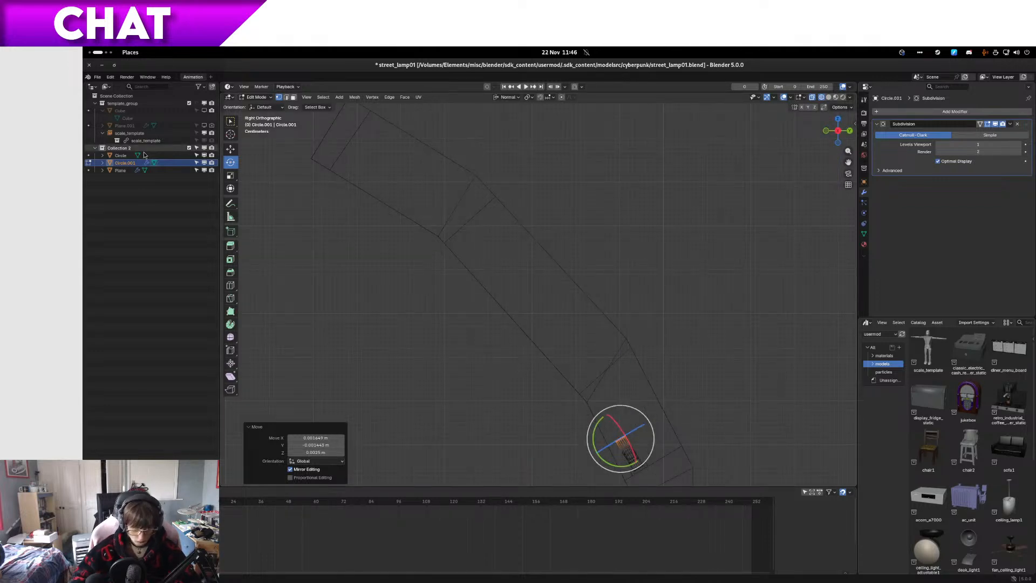
pyautogui.click(230, 152)
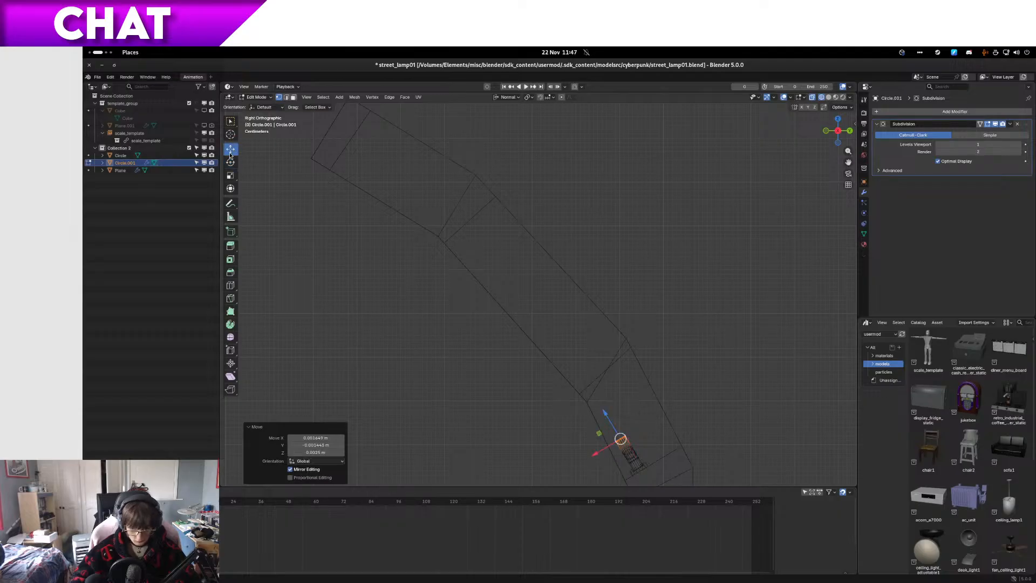
pyautogui.press('g')
pyautogui.press('z')
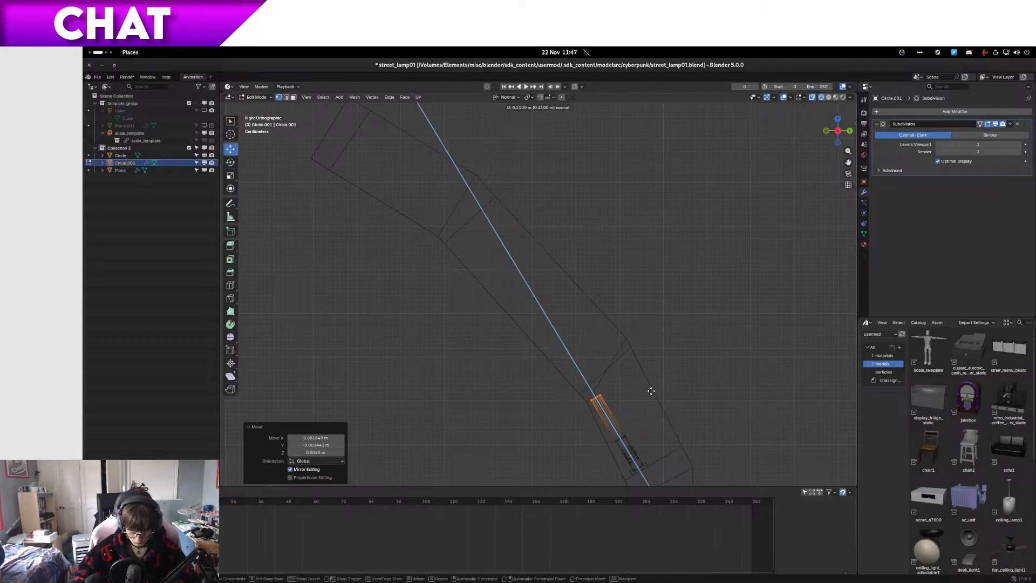
pyautogui.click(652, 391)
pyautogui.scroll(5, 643, 398)
pyautogui.scroll(-3, 629, 435)
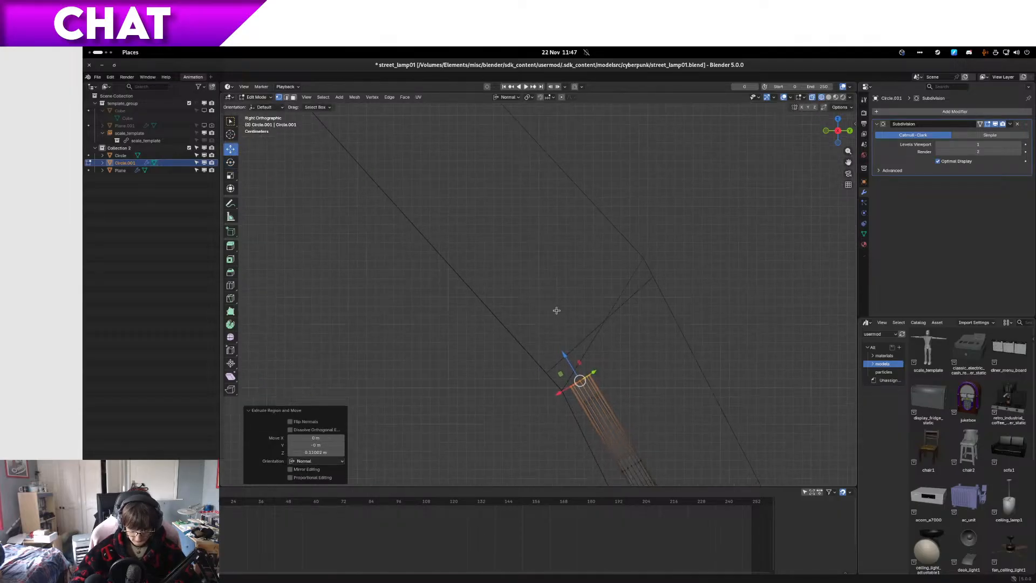
# Step: Extrude a short segment from the tube's end at the lamp arm's bend and reposition it to follow the bend
pyautogui.press('e')
pyautogui.click(613, 354)
pyautogui.press('g')
pyautogui.click(613, 331)
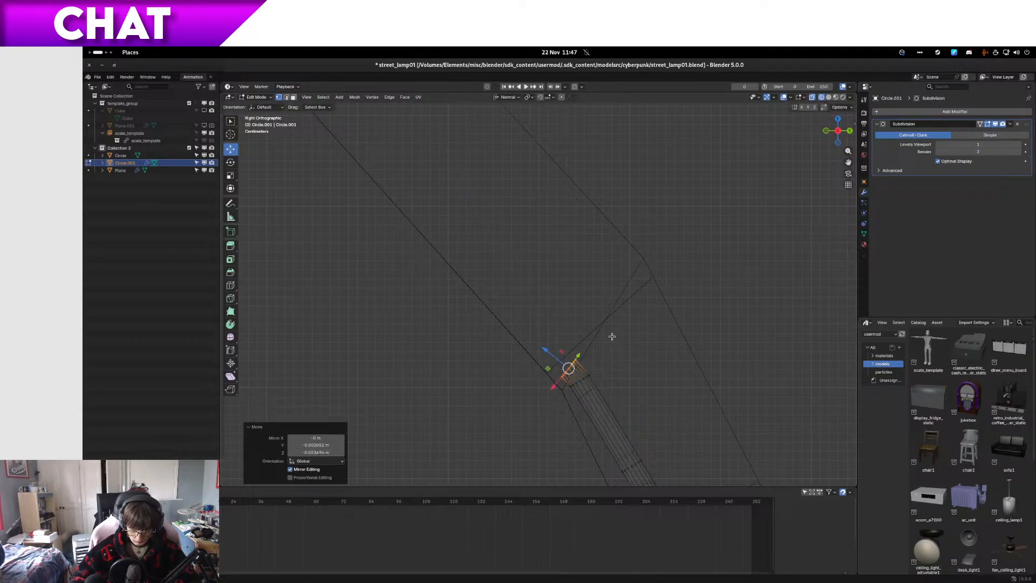
pyautogui.press('g')
pyautogui.press('z')
pyautogui.press('z')
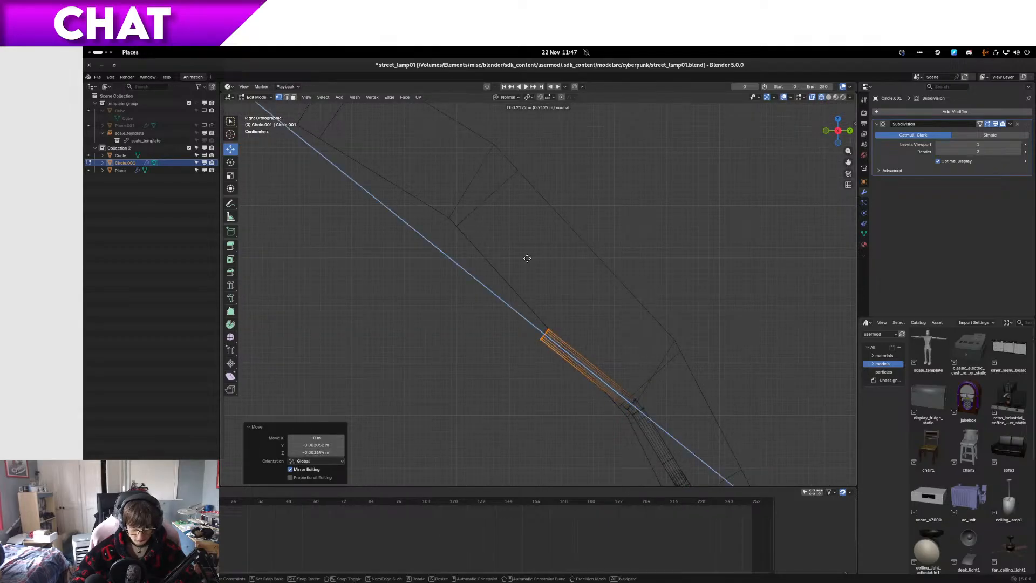
pyautogui.rightClick(621, 292)
pyautogui.scroll(1, 647, 424)
pyautogui.keyDown('shift'); pyautogui.moveTo(656, 430); pyautogui.dragTo(684, 331, button='middle'); pyautogui.keyUp('shift')
pyautogui.scroll(6, 434, 298)
# Step: Rotate the tube's end loop about 7° and move it up along the sloping arm to the next bend
pyautogui.press('r')
pyautogui.click(439, 308)
pyautogui.press('e')
pyautogui.click(498, 199)
pyautogui.hotkey('ctrl', 'z')
pyautogui.press('r')
pyautogui.click(561, 233)
pyautogui.press('g')
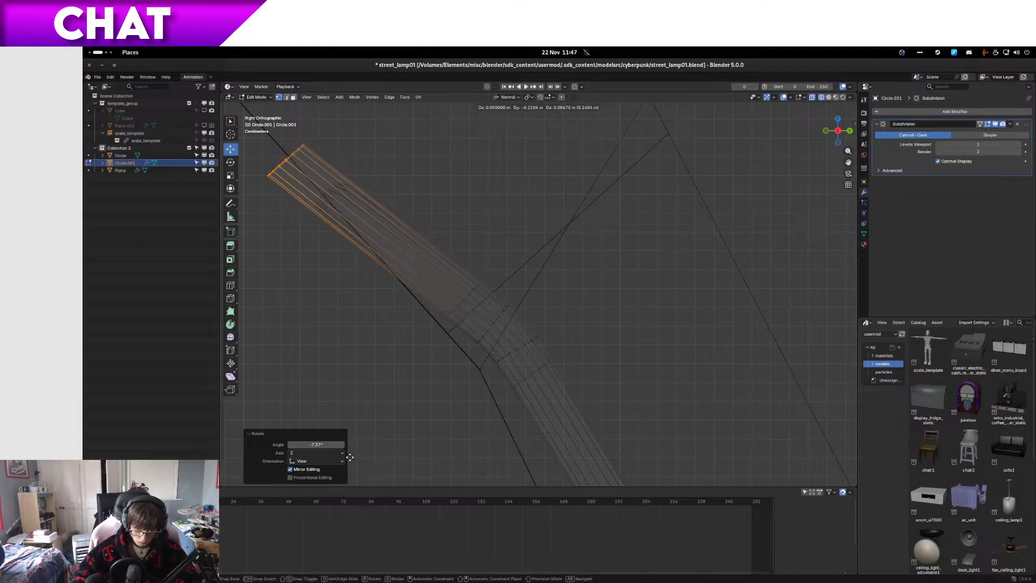
pyautogui.click(303, 354)
pyautogui.scroll(-5, 331, 320)
pyautogui.press('g')
pyautogui.click(462, 138)
# Step: Show the model in solid shading in Object Mode and raise the tube's Subdivision viewport level by one
pyautogui.press('z')
pyautogui.moveTo(535, 230)
pyautogui.mouseDown(button='middle')
pyautogui.moveTo(639, 229)
pyautogui.moveTo(588, 318)
pyautogui.moveTo(590, 308)
pyautogui.mouseUp(button='middle')
pyautogui.press('Tab')
pyautogui.scroll(2, 556, 294)
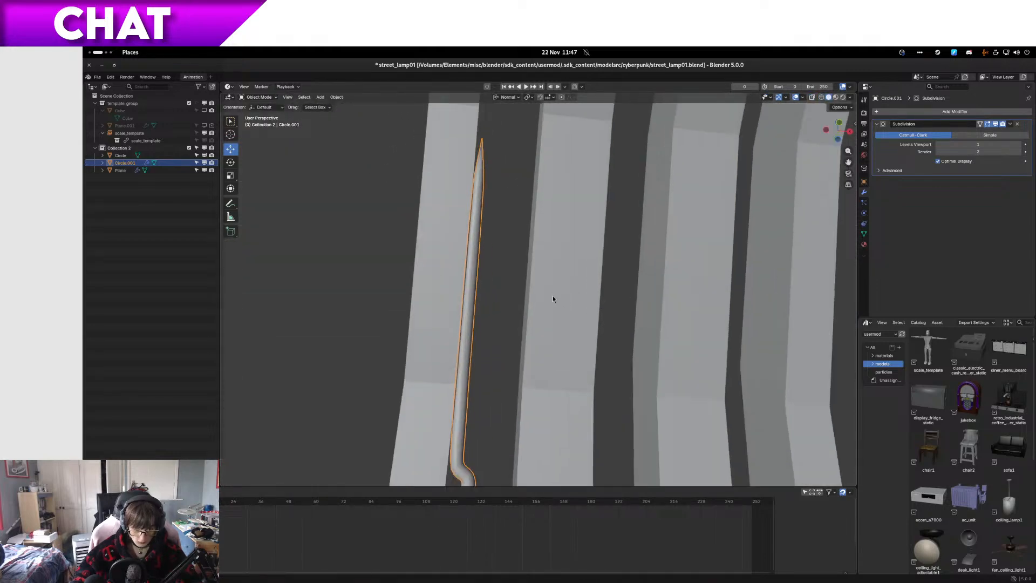
pyautogui.moveTo(525, 319)
pyautogui.keyDown('shift'); pyautogui.mouseDown(button='middle')
pyautogui.moveTo(516, 414)
pyautogui.moveTo(548, 335)
pyautogui.moveTo(518, 342)
pyautogui.moveTo(495, 289)
pyautogui.moveTo(522, 339)
pyautogui.moveTo(510, 356)
pyautogui.moveTo(529, 384)
pyautogui.moveTo(513, 329)
pyautogui.moveTo(490, 346)
pyautogui.moveTo(532, 317)
pyautogui.mouseUp(button='middle'); pyautogui.keyUp('shift')
pyautogui.scroll(-2, 526, 392)
pyautogui.moveTo(529, 319); pyautogui.dragTo(780, 245, button='middle')
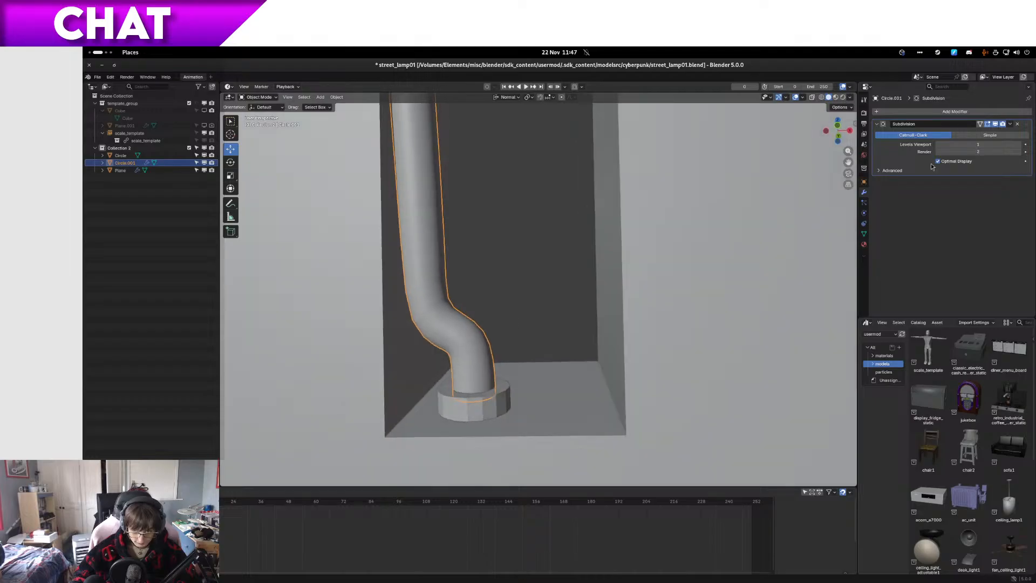
pyautogui.click(1019, 144)
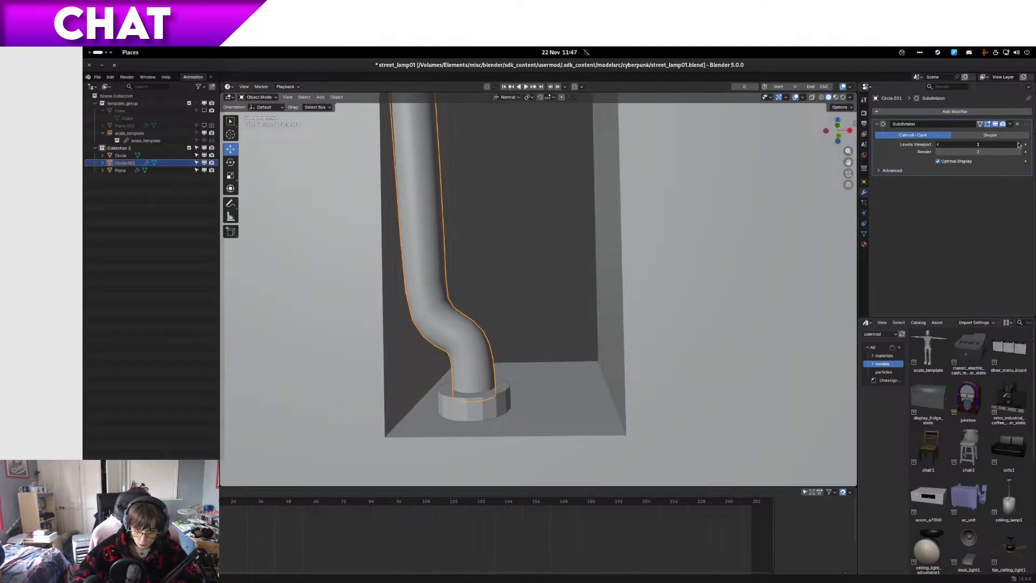
pyautogui.moveTo(607, 254); pyautogui.dragTo(786, 179, button='middle')
# Step: Check the tube in wireframe with the Subdivision modifier's viewport display turned off and on, and return to solid shading
pyautogui.press('z')
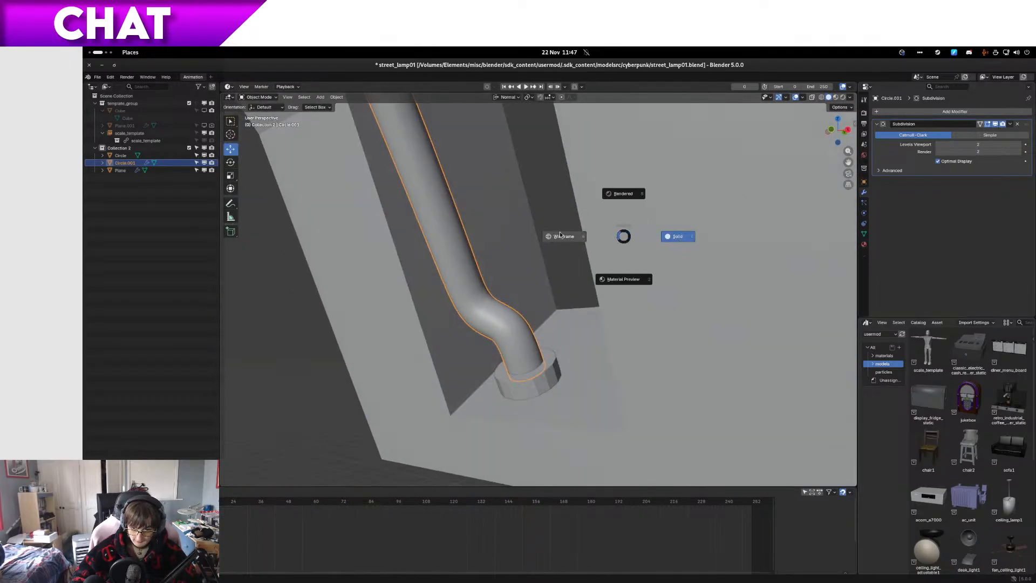
pyautogui.click(591, 236)
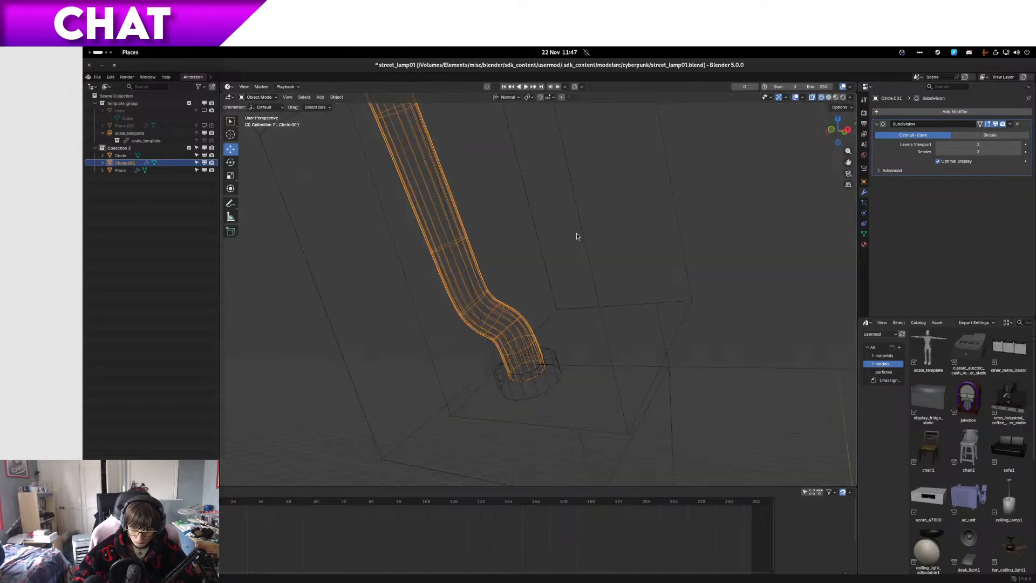
pyautogui.click(996, 124)
pyautogui.click(996, 124)
pyautogui.press('z')
pyautogui.click(714, 200)
# Step: Compare the tube's wireframe with Optimal Display turned off and on, and return to solid shading
pyautogui.press('z')
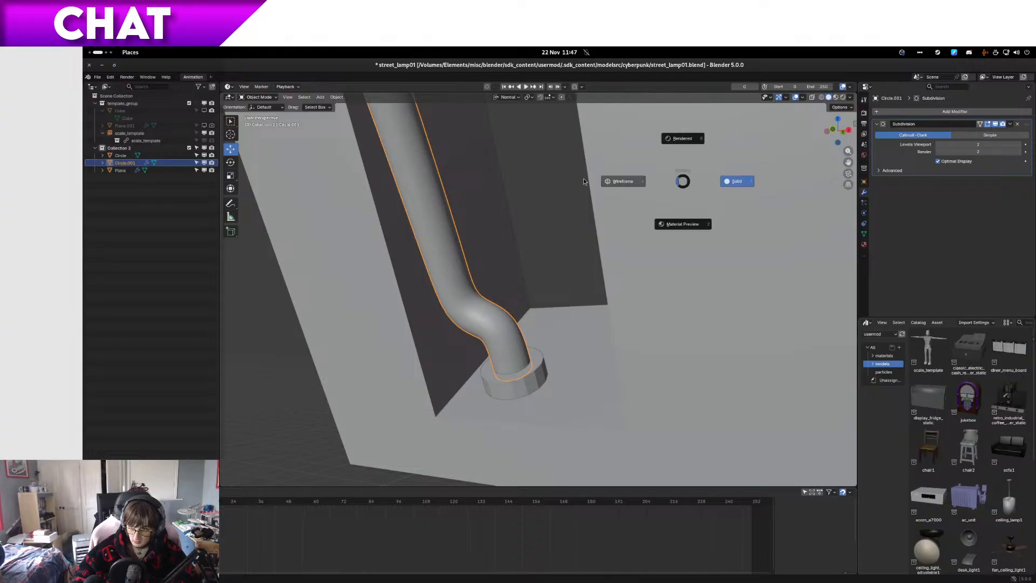
pyautogui.click(637, 181)
pyautogui.click(939, 161)
pyautogui.moveTo(433, 314); pyautogui.dragTo(469, 334, button='middle')
pyautogui.click(939, 161)
pyautogui.press('z')
pyautogui.click(621, 228)
# Step: In Edit Mode with right-view wireframe, extrude a short segment from the tube's end past the arm's next bend
pyautogui.moveTo(623, 227)
pyautogui.mouseDown(button='middle')
pyautogui.moveTo(586, 208)
pyautogui.moveTo(483, 379)
pyautogui.moveTo(474, 323)
pyautogui.mouseUp(button='middle')
pyautogui.press('Tab')
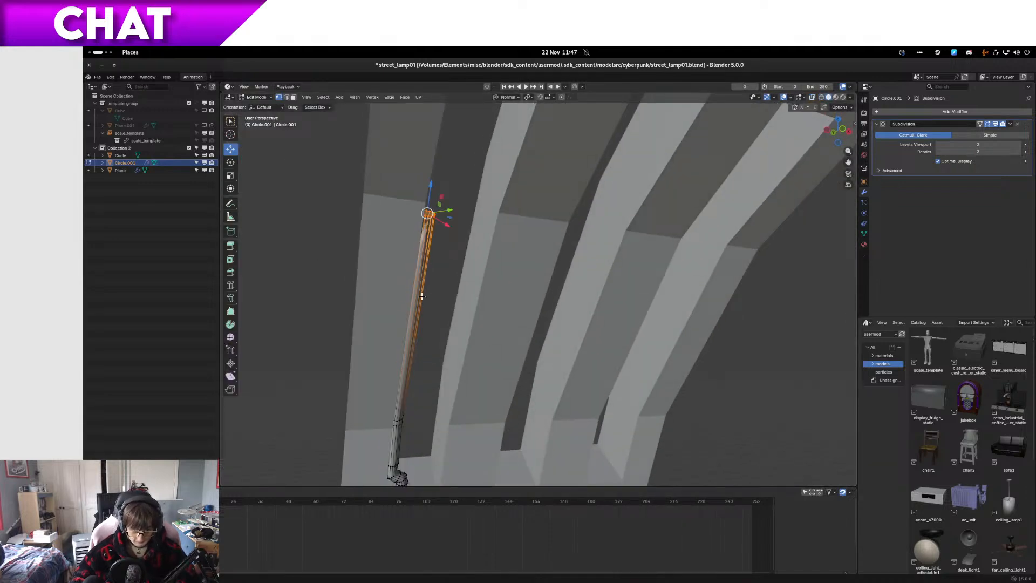
pyautogui.press('KP_3')
pyautogui.press('z')
pyautogui.click(372, 293)
pyautogui.moveTo(379, 293)
pyautogui.keyDown('shift'); pyautogui.mouseDown(button='middle')
pyautogui.moveTo(460, 322)
pyautogui.moveTo(643, 319)
pyautogui.mouseUp(button='middle'); pyautogui.keyUp('shift')
pyautogui.scroll(7, 460, 322)
pyautogui.press('e')
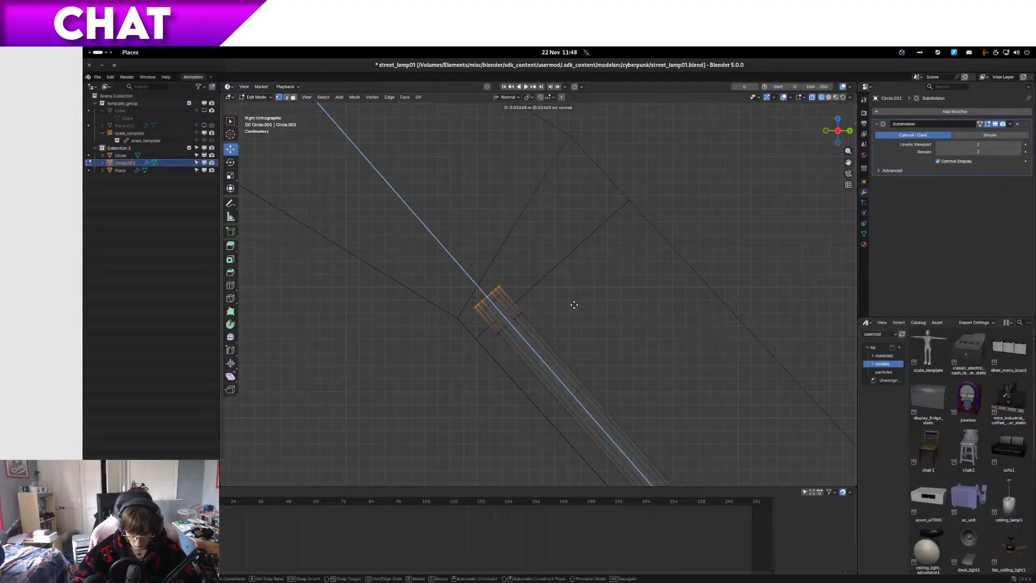
pyautogui.click(550, 291)
# Step: Reposition the new end loop and rotate it about 12° so the tube follows the flatter arm section
pyautogui.press('g')
pyautogui.click(541, 293)
pyautogui.press('r')
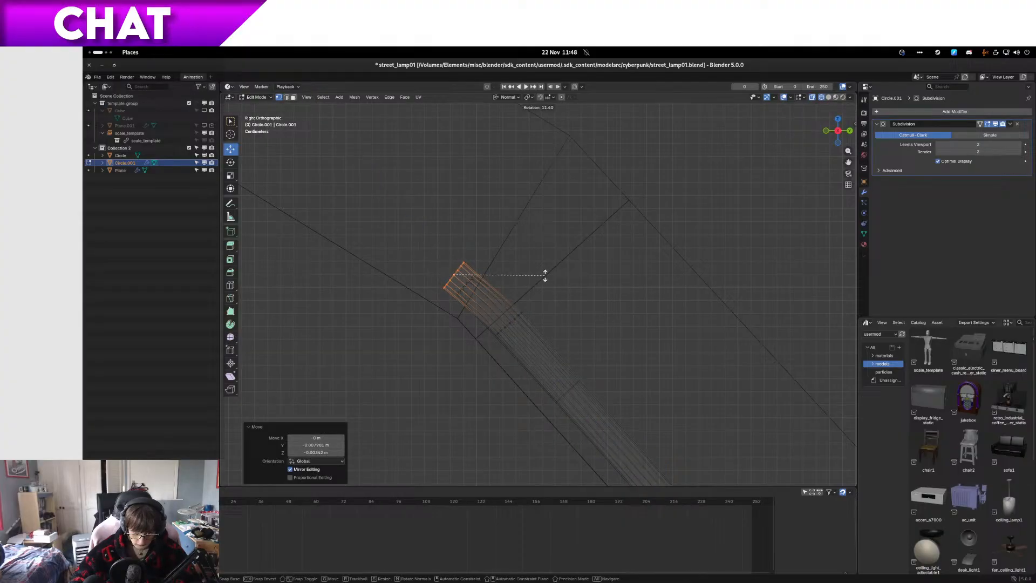
pyautogui.click(545, 270)
pyautogui.press('g')
pyautogui.click(553, 278)
# Step: Extrude the tube's end about 0.27 m along its normal toward the slot's far end and adjust its position
pyautogui.keyDown('shift'); pyautogui.moveTo(553, 278); pyautogui.dragTo(720, 417, button='middle'); pyautogui.keyUp('shift')
pyautogui.press('e')
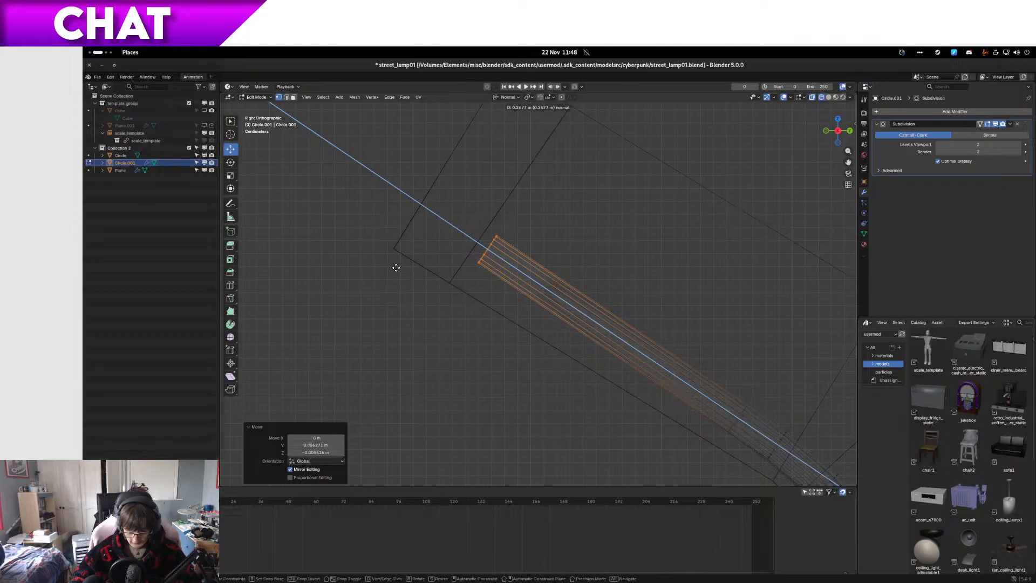
pyautogui.click(396, 267)
pyautogui.press('g')
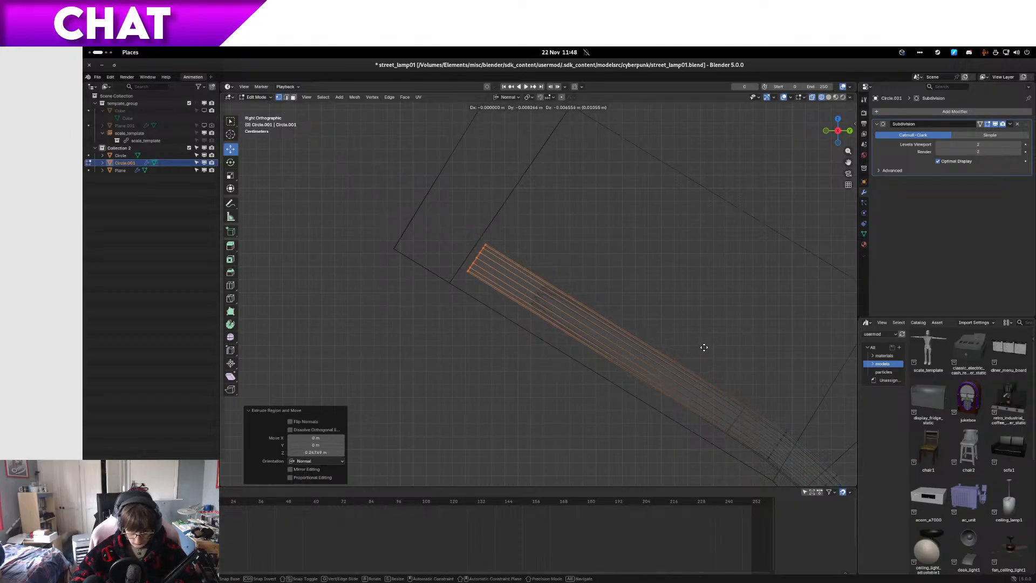
pyautogui.click(731, 363)
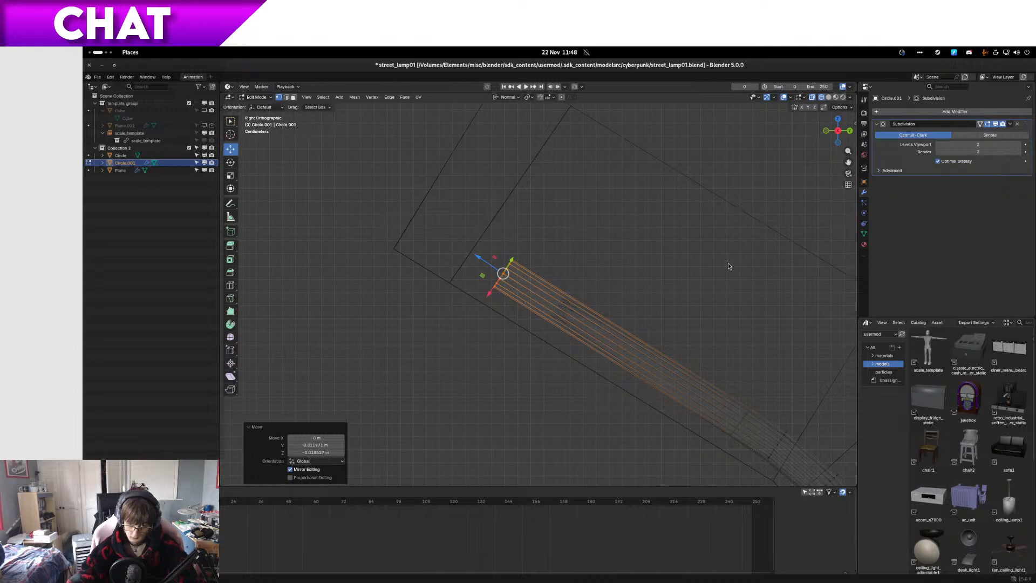
# Step: In front view with solid shading, move the tube's end loop about 0.01 m along X and 0.03 m down inside the slot
pyautogui.press('KP_1')
pyautogui.press('KP_Decimal')
pyautogui.scroll(-15, 639, 305)
pyautogui.scroll(6, 619, 295)
pyautogui.press('z')
pyautogui.click(634, 300)
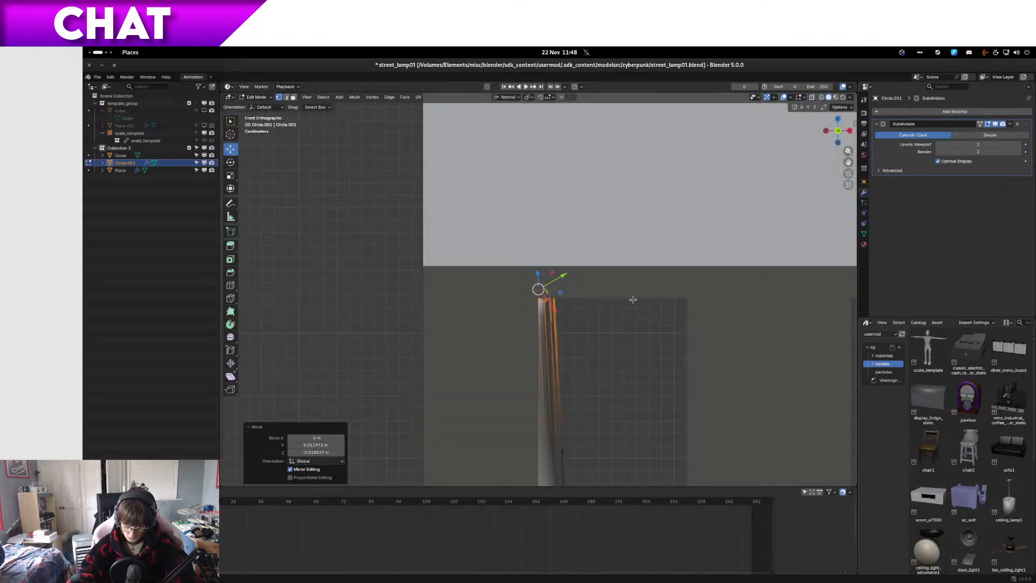
pyautogui.moveTo(601, 306)
pyautogui.keyDown('shift'); pyautogui.mouseDown(button='middle')
pyautogui.moveTo(594, 205)
pyautogui.moveTo(599, 213)
pyautogui.mouseUp(button='middle'); pyautogui.keyUp('shift')
pyautogui.press('g')
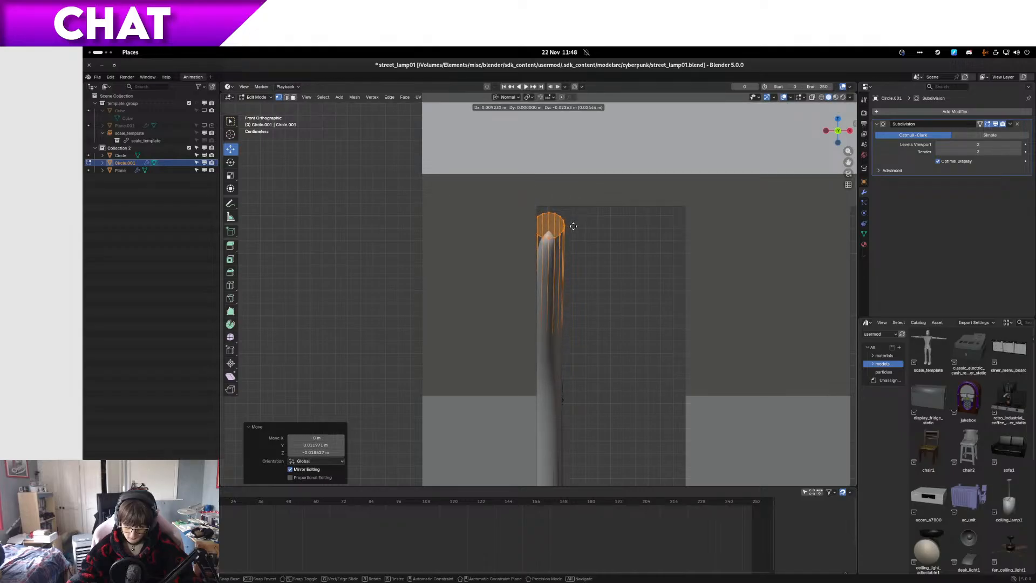
pyautogui.click(573, 226)
# Step: Extrude the tube's end about 0.024 m toward the slot's corner, reposition it and tilt its loop into a sideways bend
pyautogui.moveTo(539, 259)
pyautogui.mouseDown(button='middle')
pyautogui.moveTo(546, 270)
pyautogui.moveTo(555, 259)
pyautogui.mouseUp(button='middle')
pyautogui.scroll(4, 555, 259)
pyautogui.keyDown('shift'); pyautogui.moveTo(610, 230); pyautogui.dragTo(555, 279, button='middle'); pyautogui.keyUp('shift')
pyautogui.press('e')
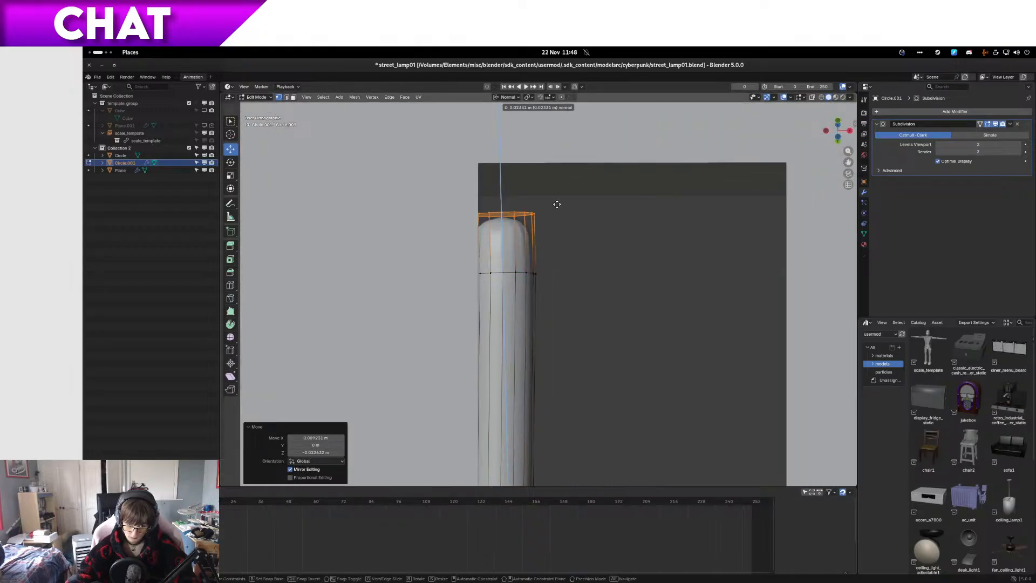
pyautogui.click(556, 203)
pyautogui.press('g')
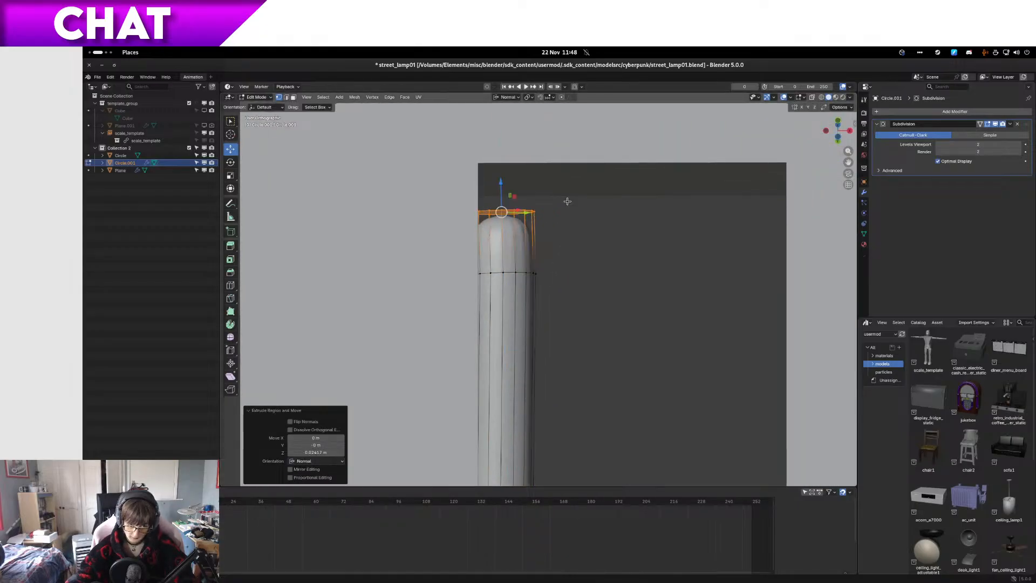
pyautogui.click(566, 229)
pyautogui.press('r')
pyautogui.click(575, 258)
# Step: Extrude another bend segment from the tilted end, rotate its loop about 29° further and adjust its position
pyautogui.press('e')
pyautogui.click(595, 227)
pyautogui.press('g')
pyautogui.click(606, 222)
pyautogui.press('r')
pyautogui.click(593, 260)
pyautogui.press('g')
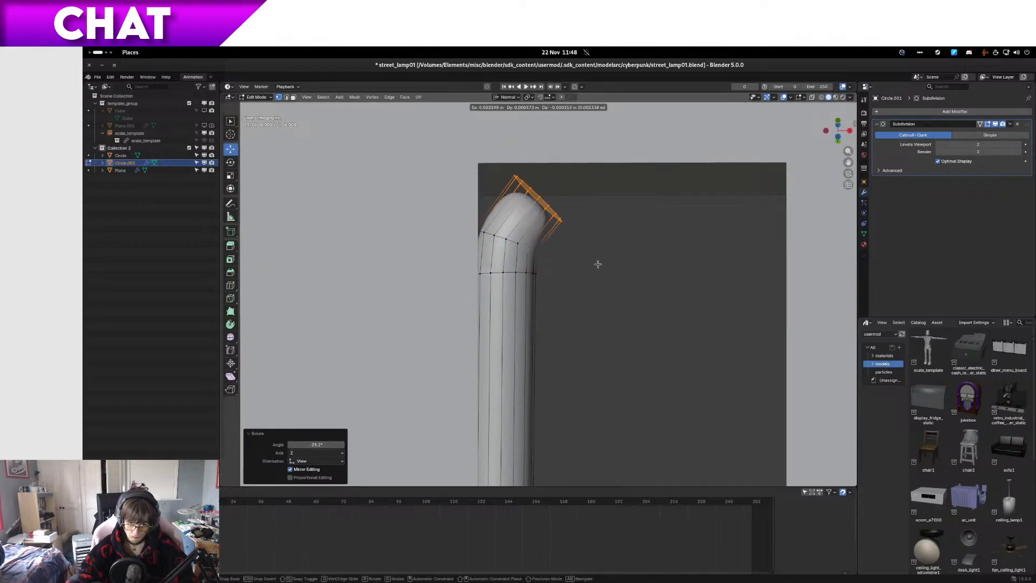
pyautogui.click(598, 262)
pyautogui.click(230, 163)
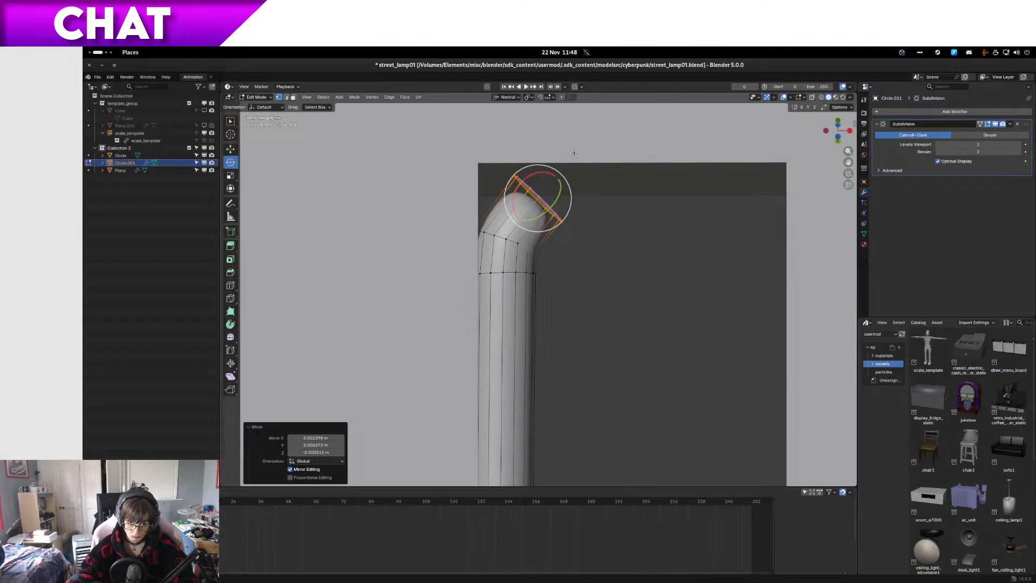
pyautogui.moveTo(571, 199); pyautogui.dragTo(418, 447)
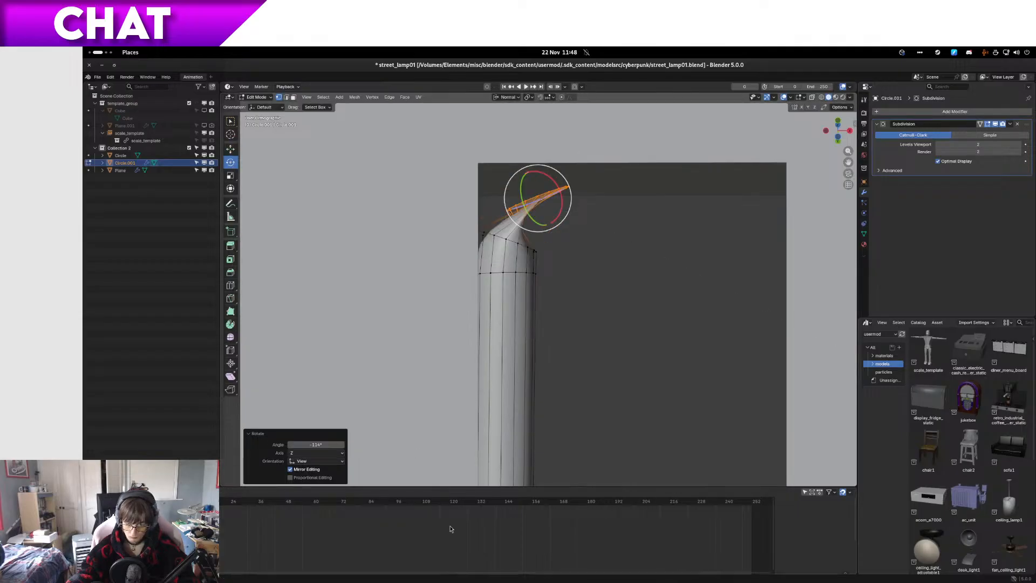
pyautogui.hotkey('ctrl', 'z')
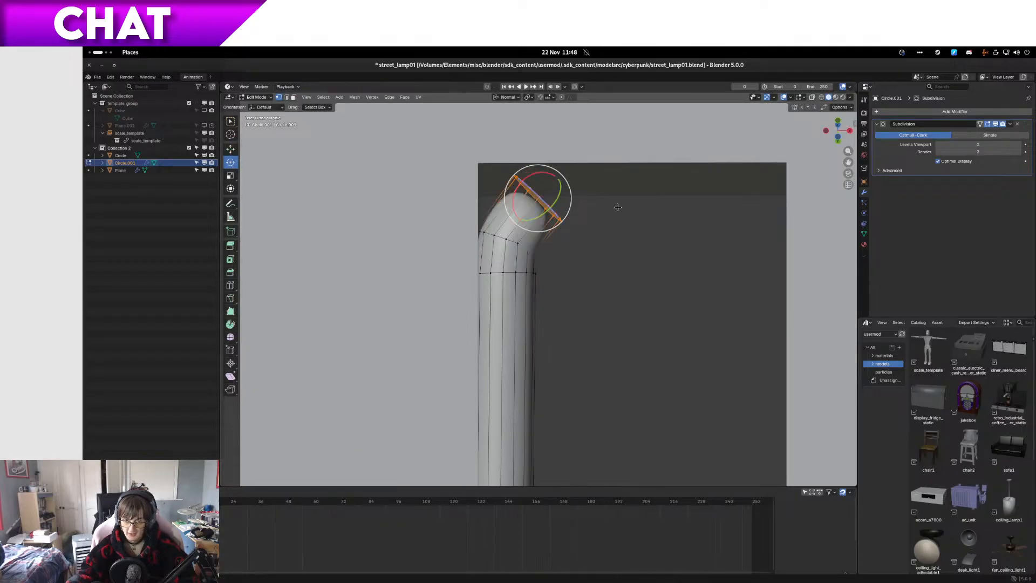
# Step: Extend the bend with another segment along the normal and rotate its end loop about 34° to face across the slot
pyautogui.press('g')
pyautogui.press('z')
pyautogui.press('z')
pyautogui.click(644, 202)
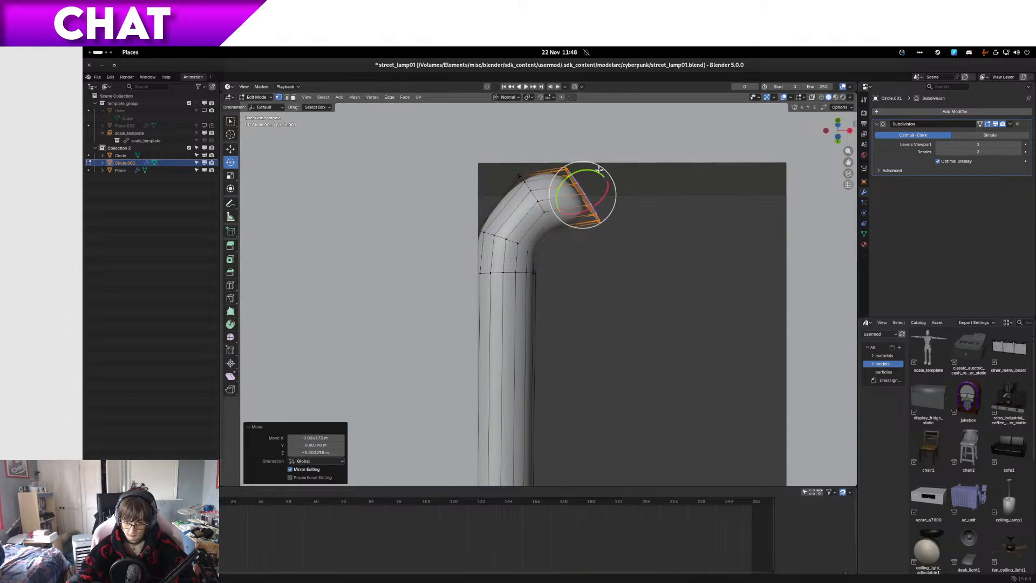
pyautogui.moveTo(600, 165); pyautogui.dragTo(606, 252)
pyautogui.keyDown('shift'); pyautogui.moveTo(637, 245); pyautogui.dragTo(505, 222, button='middle'); pyautogui.keyUp('shift')
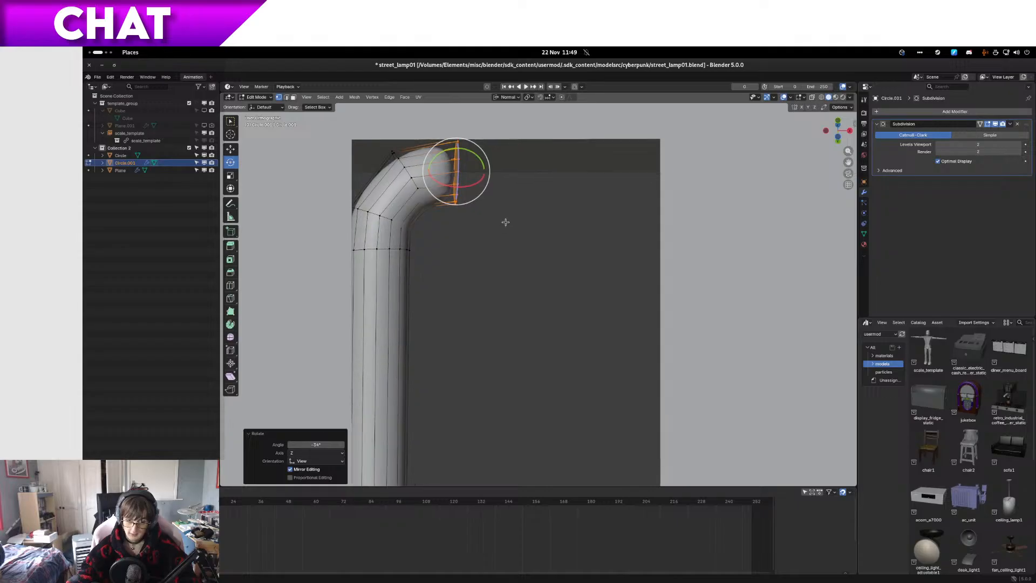
# Step: Extrude the tube about 0.055 m across the slot's end, adjust its position and extrude a further 0.015 m segment
pyautogui.press('e')
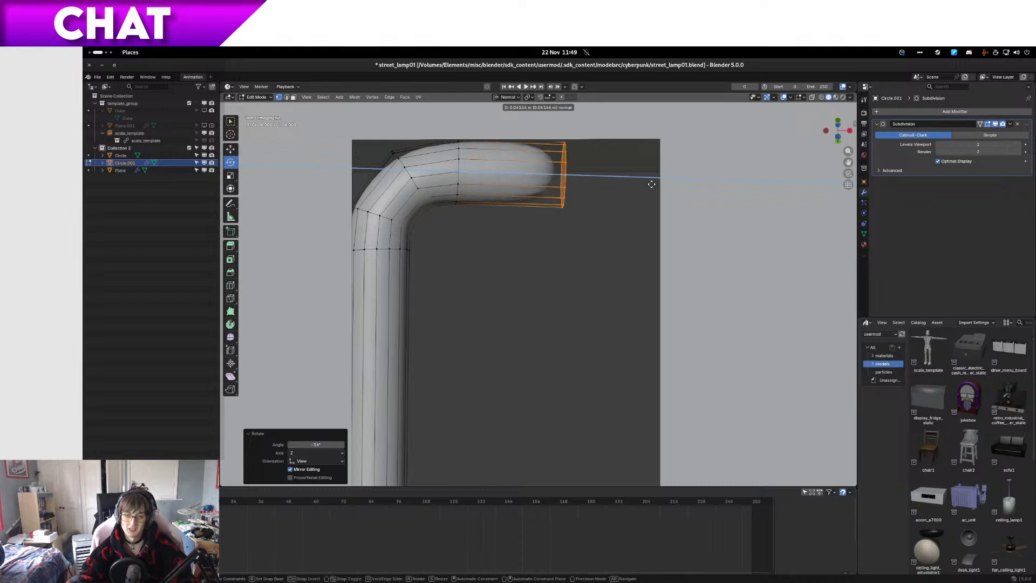
pyautogui.click(650, 176)
pyautogui.press('g')
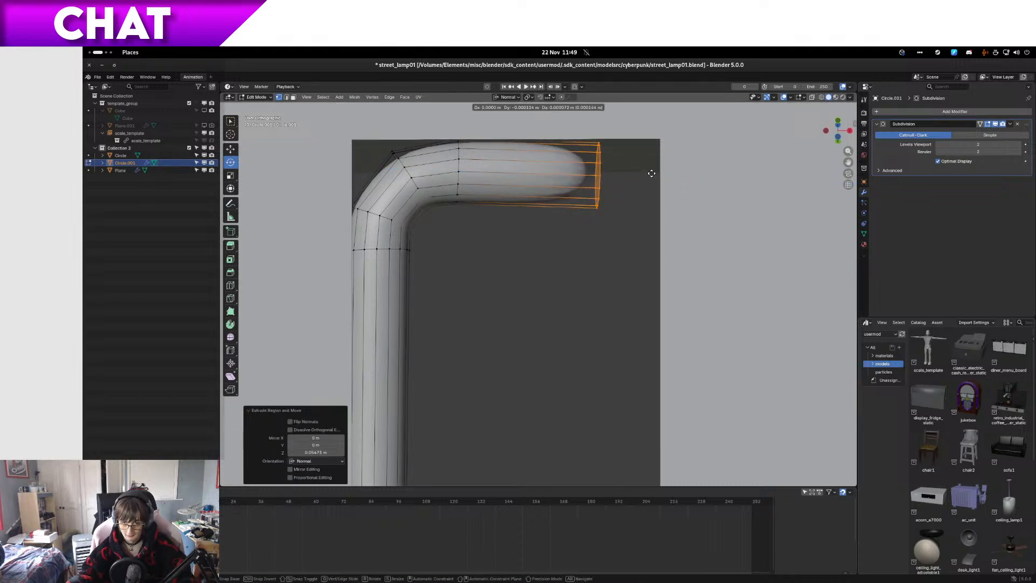
pyautogui.click(643, 171)
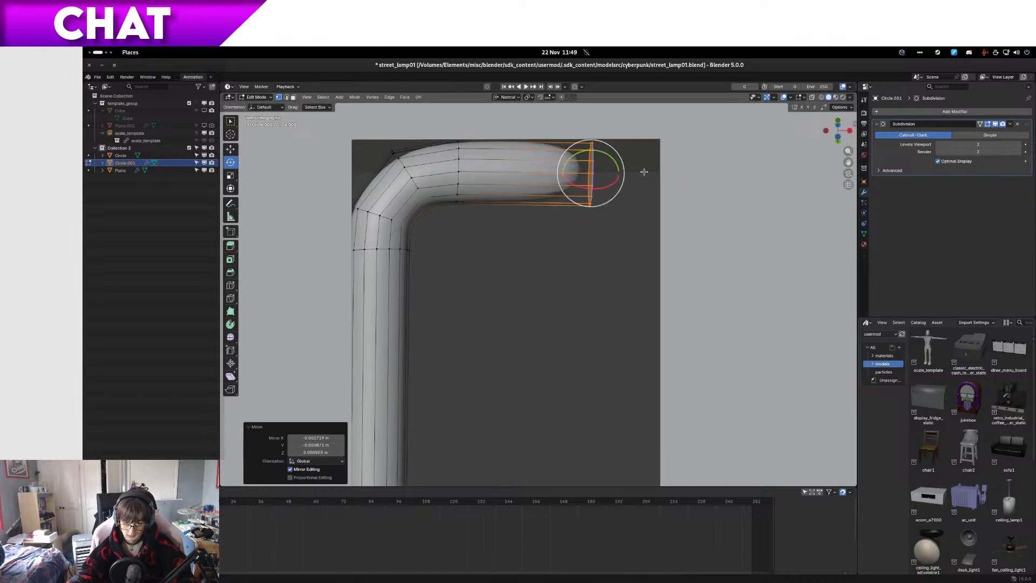
pyautogui.press('e')
pyautogui.click(683, 172)
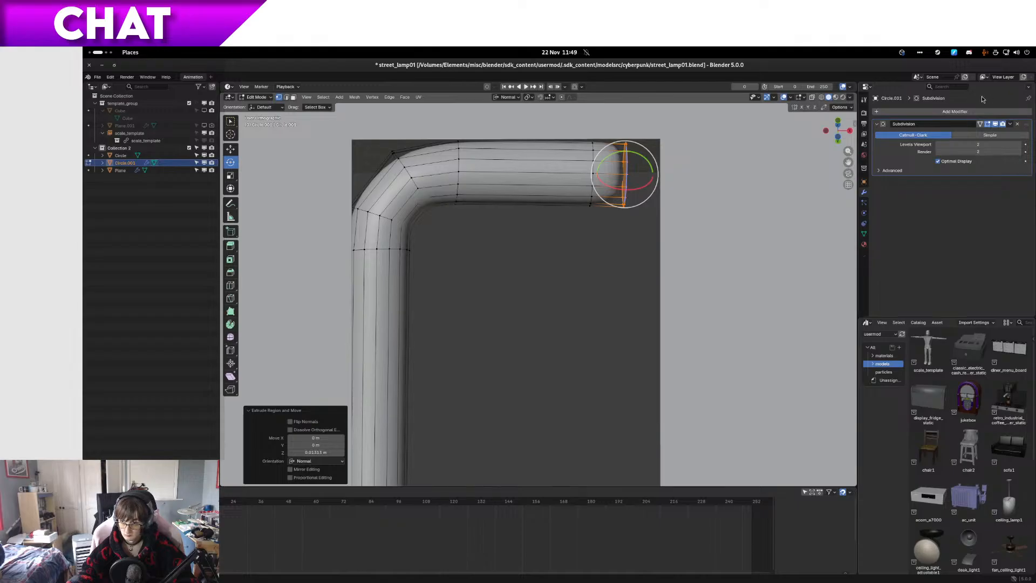
# Step: Turn on the Subdivision modifier's On Cage display, and rotate the tube's end loop about 25° downward with position adjustments
pyautogui.click(980, 124)
pyautogui.press('g')
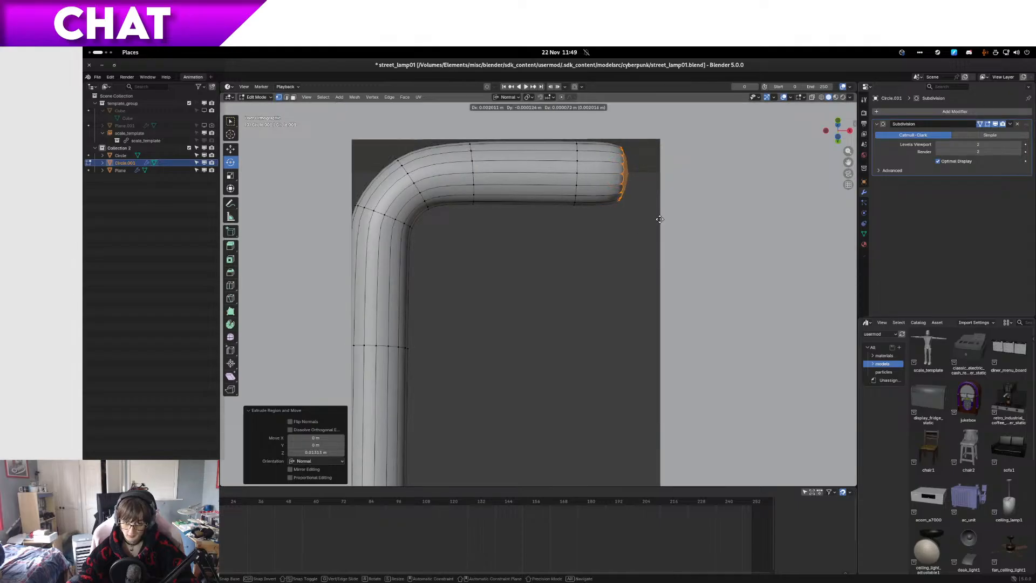
pyautogui.click(659, 219)
pyautogui.press('g')
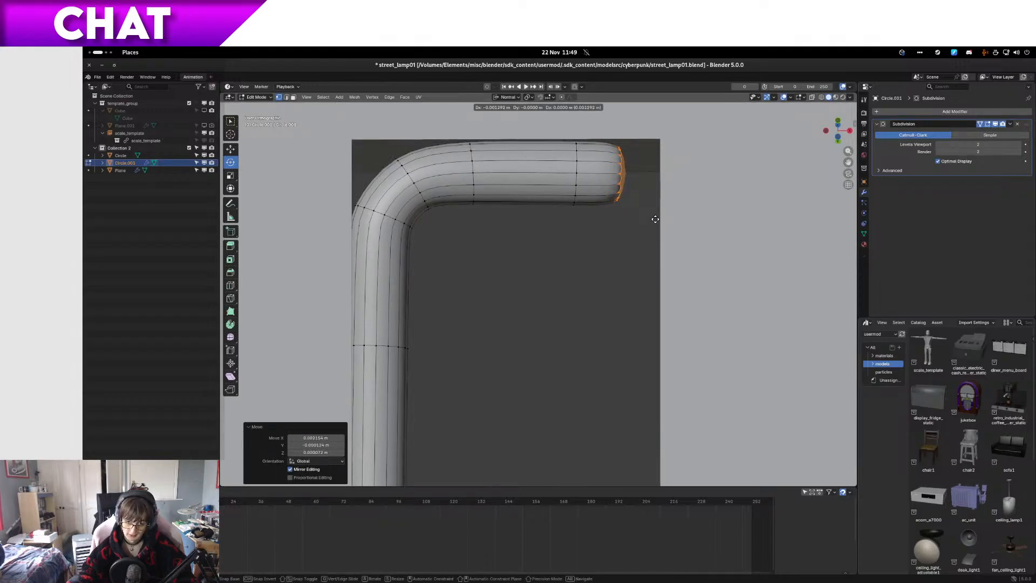
pyautogui.press('r')
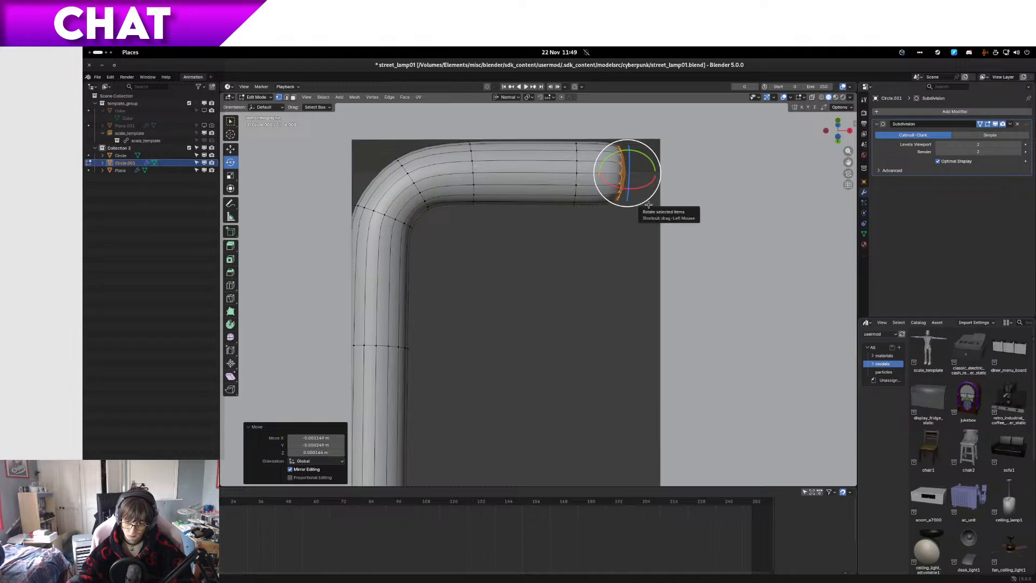
pyautogui.click(626, 211)
pyautogui.press('g')
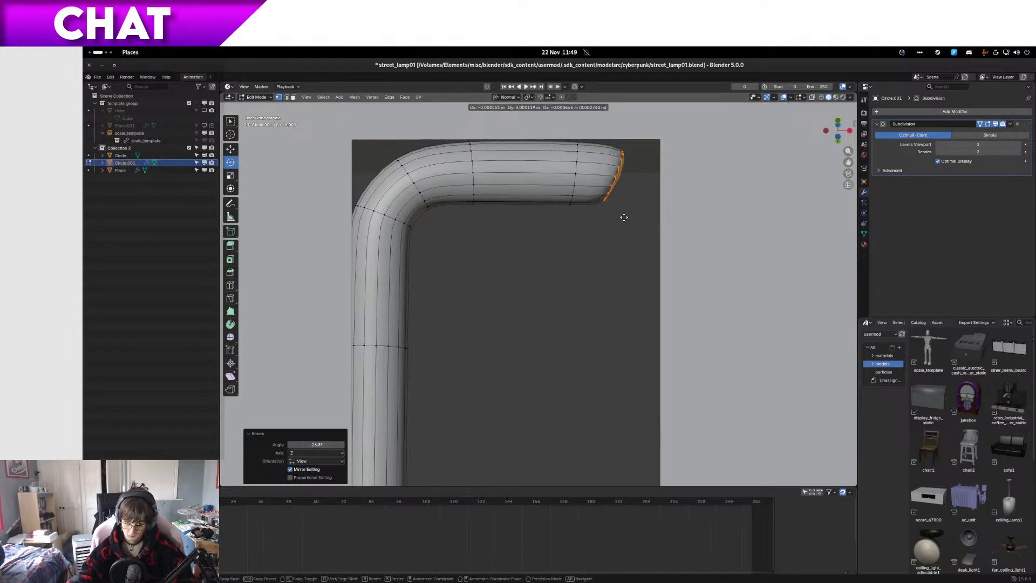
pyautogui.click(628, 218)
# Step: Extrude a segment about 0.012 m into the second bend, turn its end loop further downward and adjust its position
pyautogui.press('e')
pyautogui.click(655, 221)
pyautogui.press('g')
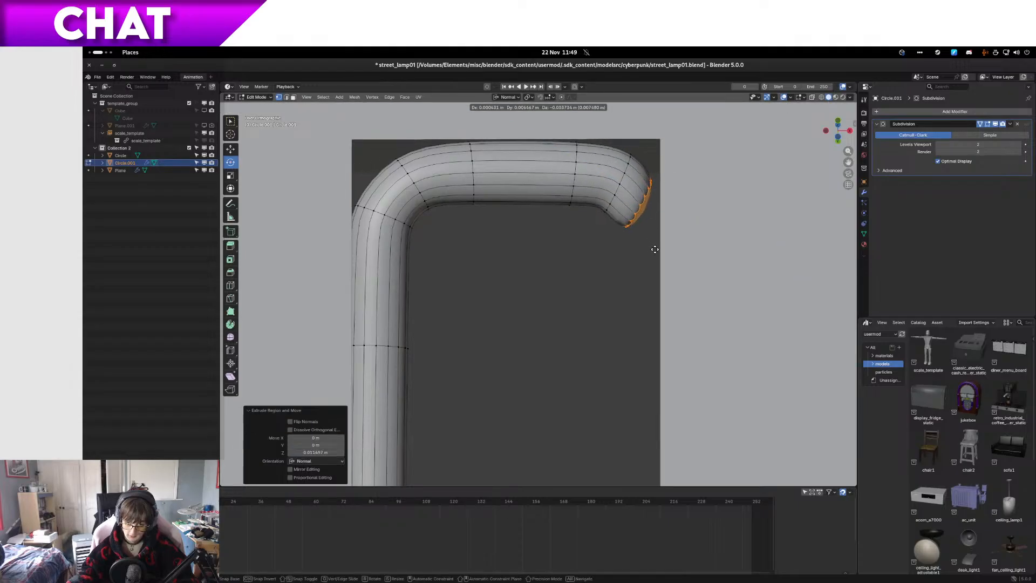
pyautogui.click(658, 250)
pyautogui.press('g')
pyautogui.click(631, 252)
pyautogui.press('g')
pyautogui.click(632, 253)
# Step: Extrude another segment along the normal at the second bend, adjust its position and rotate its end loop about 20° to face down the slot
pyautogui.press('e')
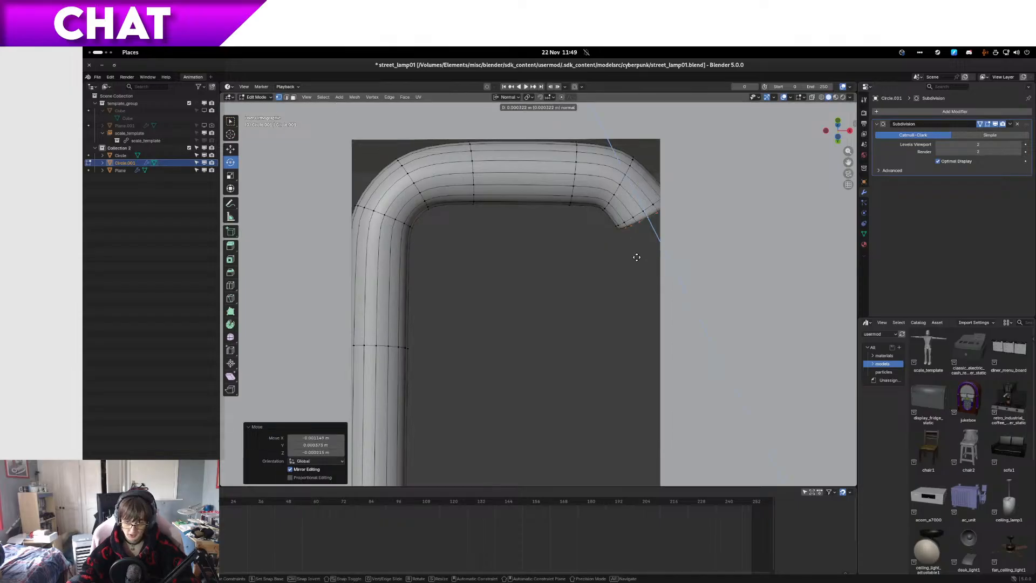
pyautogui.click(647, 288)
pyautogui.press('g')
pyautogui.click(640, 294)
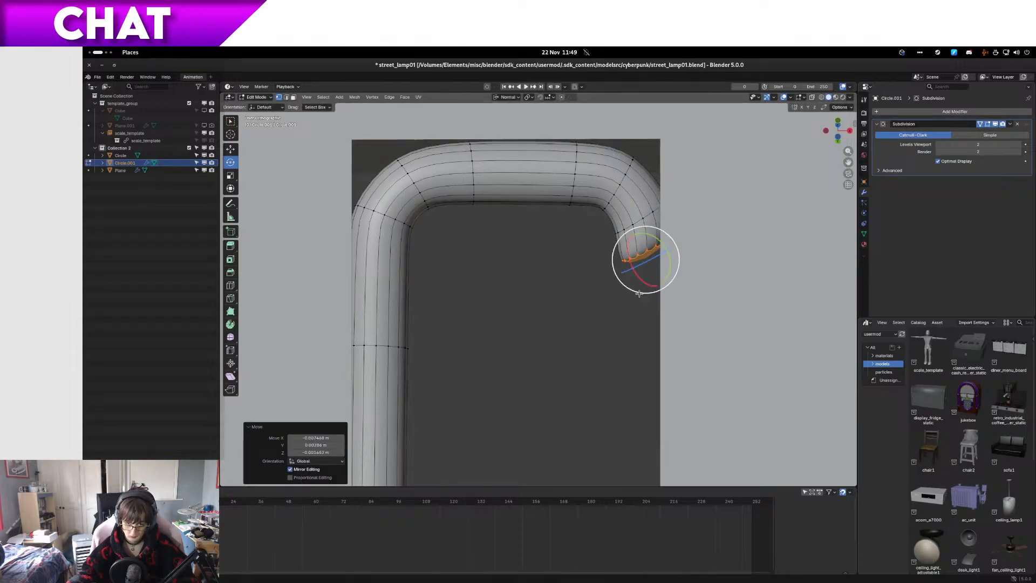
pyautogui.press('r')
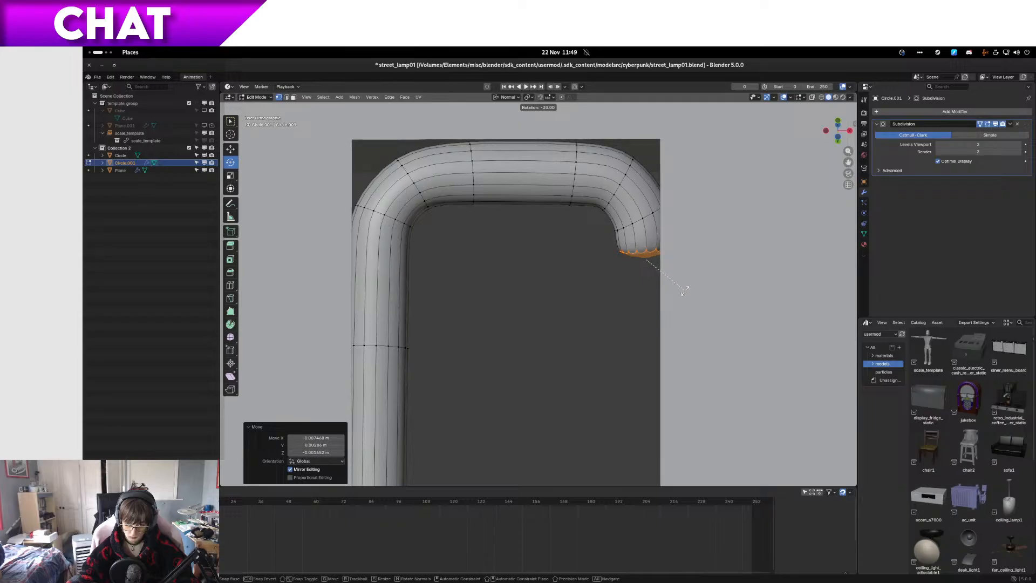
pyautogui.click(685, 290)
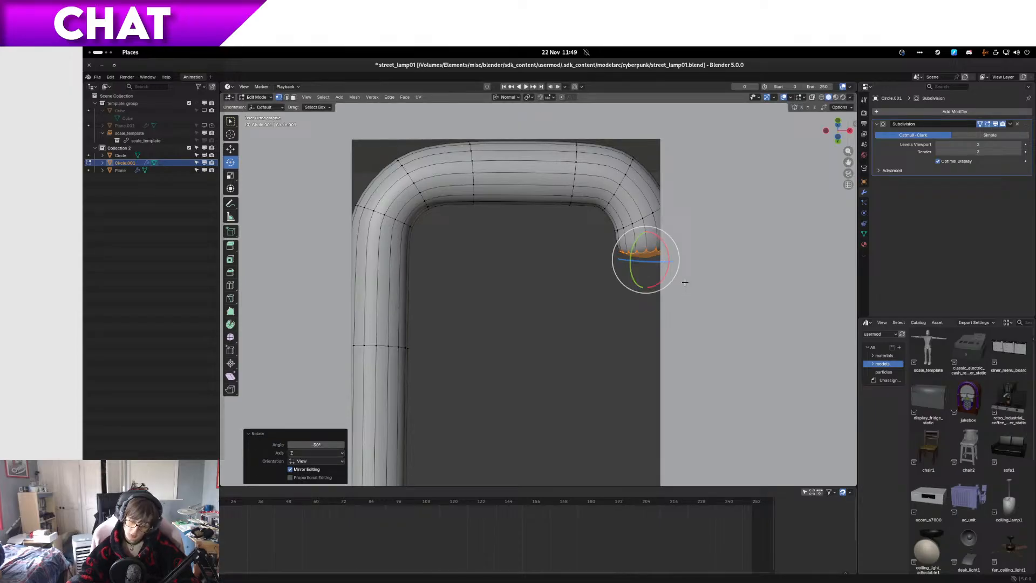
# Step: Save the file, switch to the Files window and select street_lamp01.blend in the cyberpunk folder
pyautogui.hotkey('ctrl', 's')
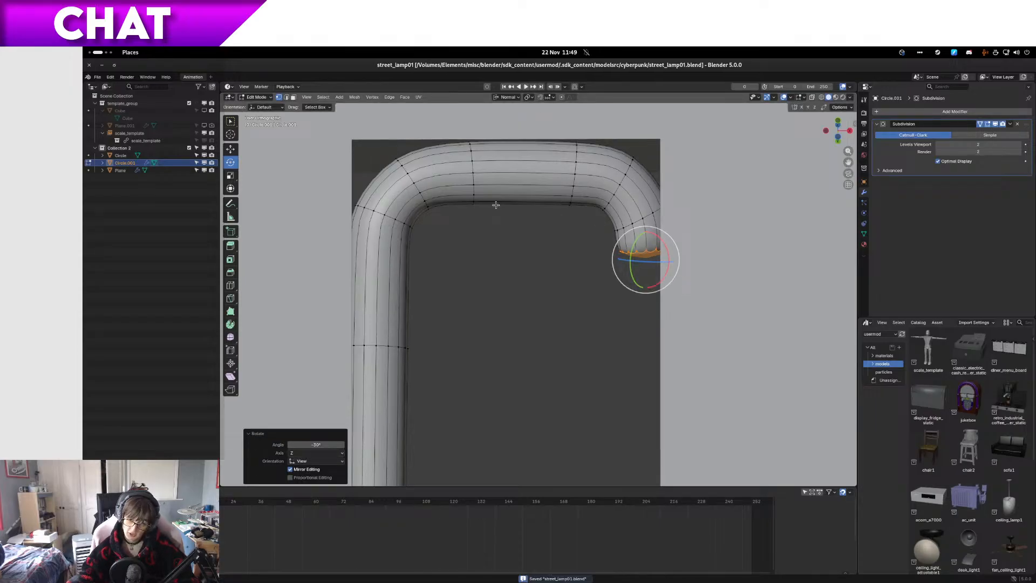
pyautogui.moveTo(83, 47)
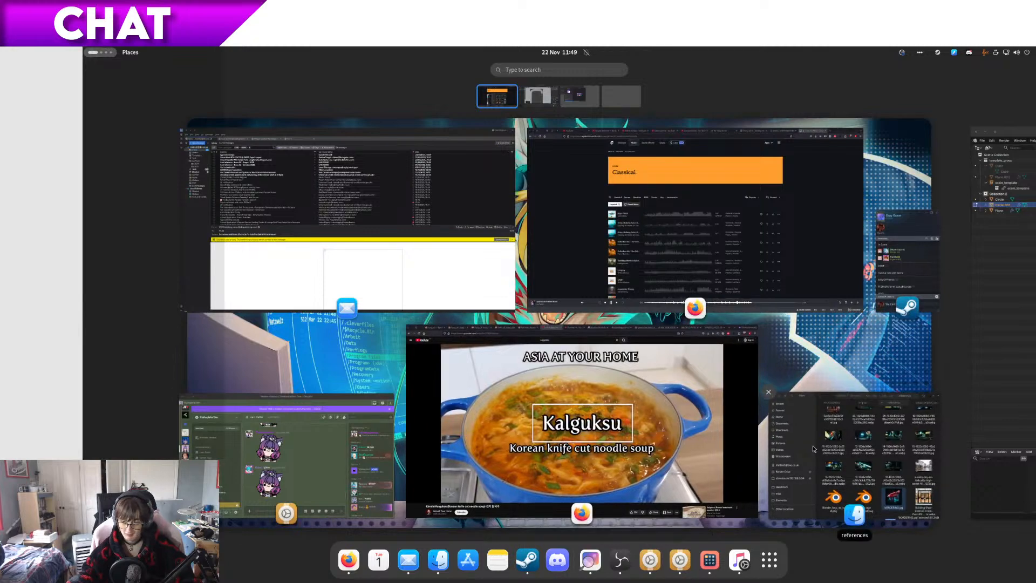
pyautogui.click(838, 458)
pyautogui.hotkey('alt', 'Left')
pyautogui.hotkey('alt', 'Left')
pyautogui.hotkey('alt', 'Left')
pyautogui.hotkey('alt', 'Left')
pyautogui.hotkey('alt', 'Left')
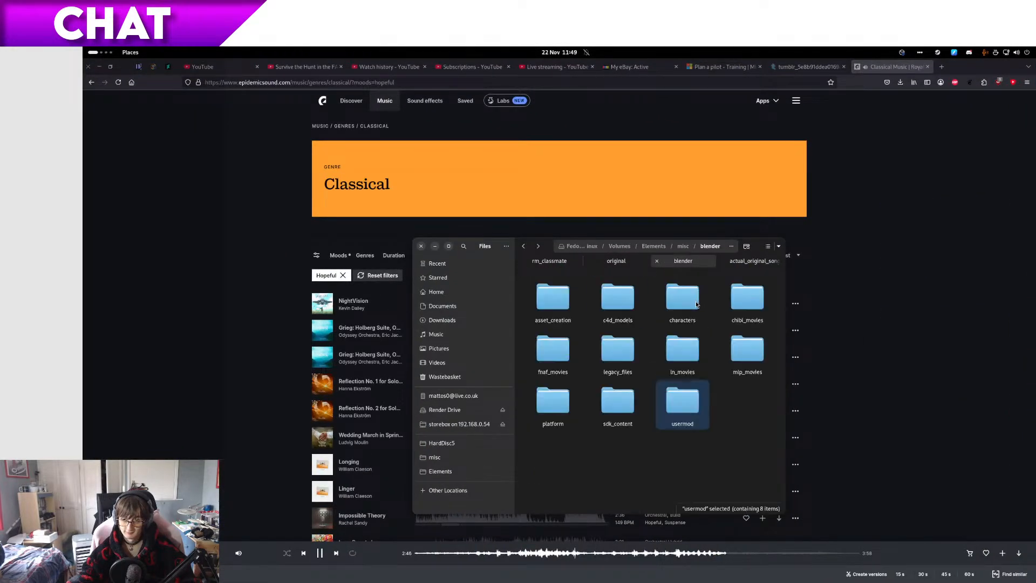
pyautogui.hotkey('alt', 'Right')
pyautogui.hotkey('alt', 'Right')
pyautogui.hotkey('alt', 'Right')
pyautogui.hotkey('alt', 'Right')
pyautogui.hotkey('alt', 'Right')
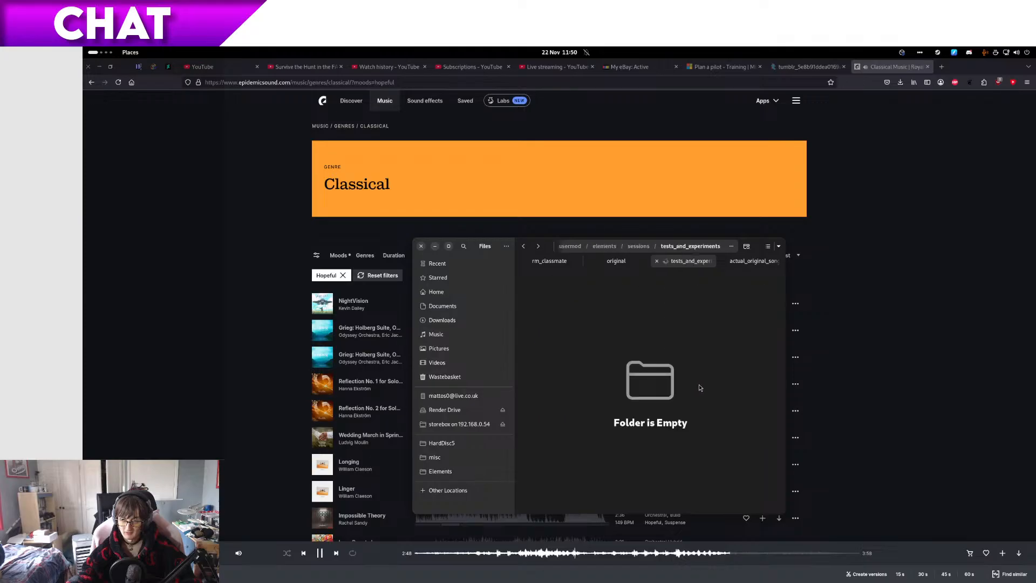
pyautogui.click(605, 265)
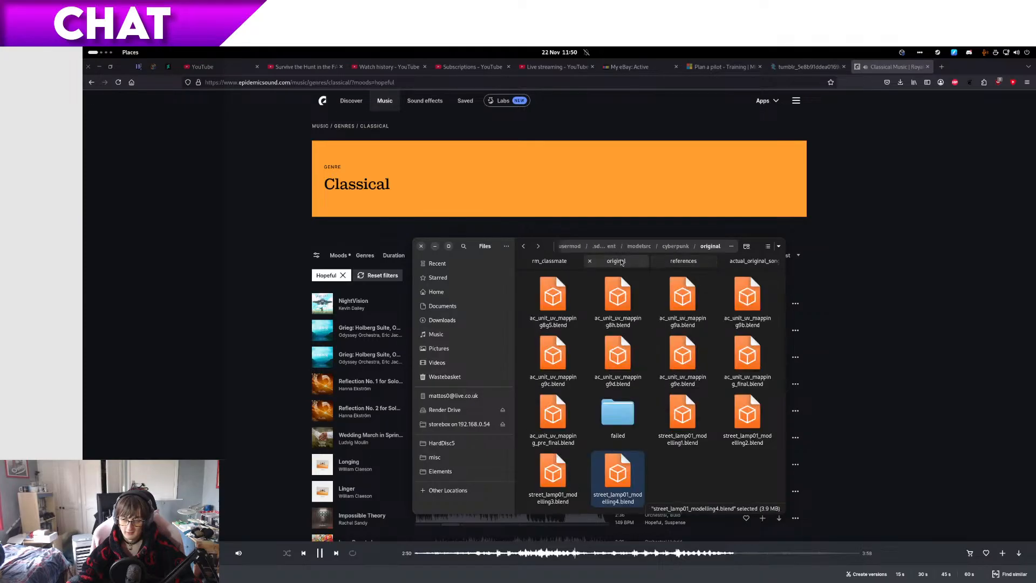
pyautogui.hotkey('alt', 'Left')
pyautogui.click(613, 361)
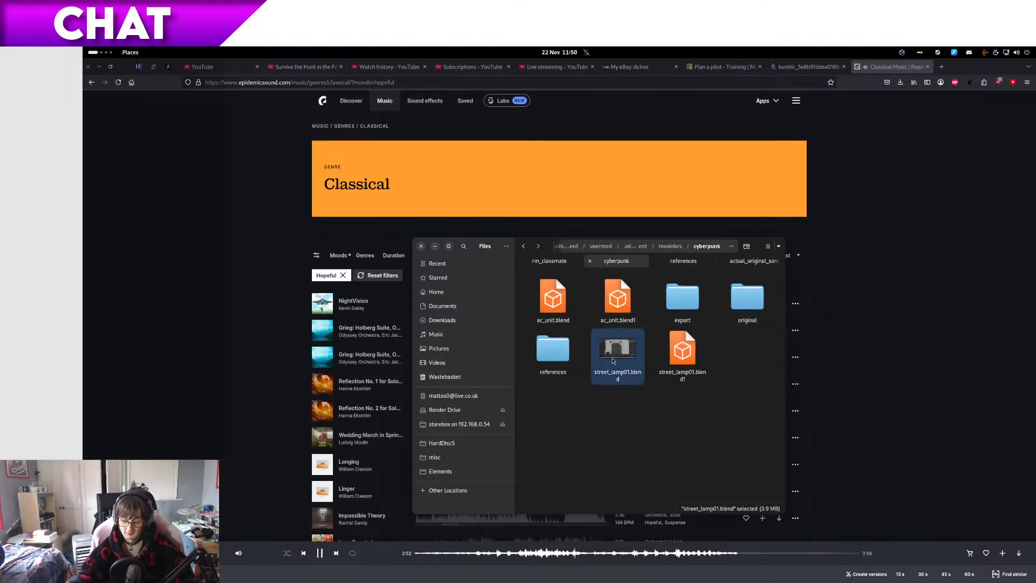
# Step: Save the lamp file again in Blender and paste a copy of street_lamp01.blend into the original folder
pyautogui.hotkey('ctrl', 'alt', 'Right')
pyautogui.hotkey('ctrl', 's')
pyautogui.hotkey('ctrl', 'alt', 'Left')
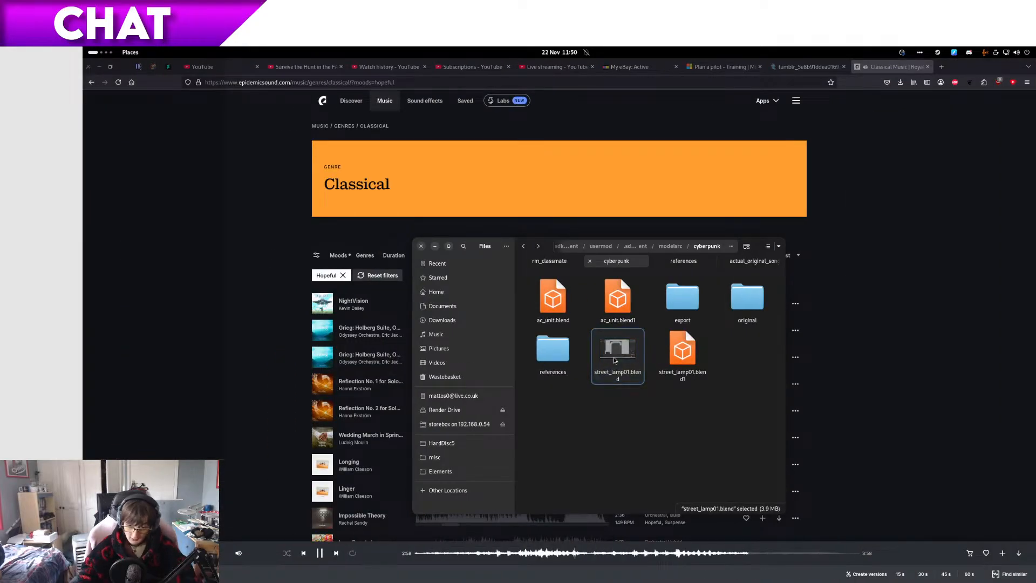
pyautogui.click(738, 302)
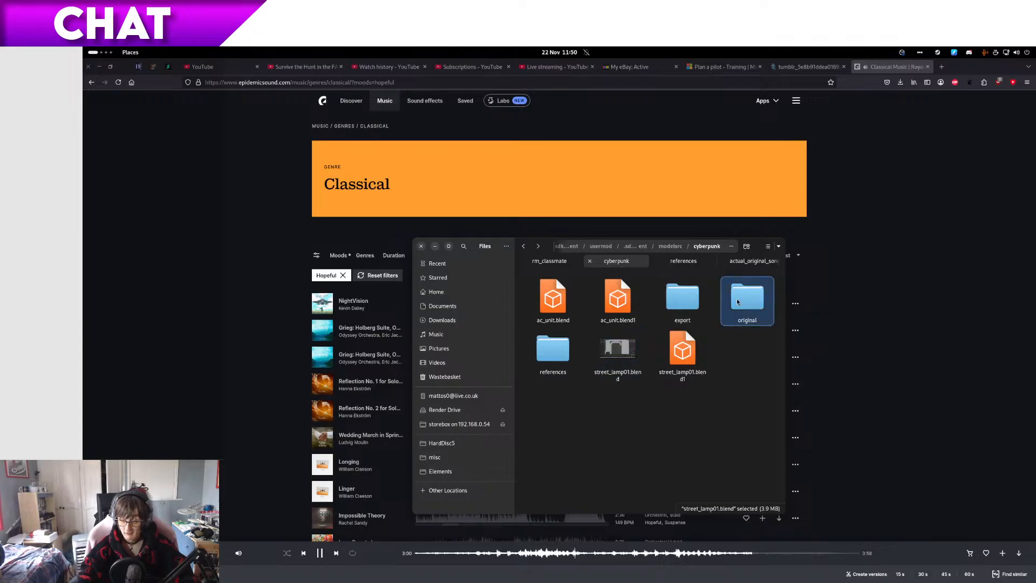
pyautogui.doubleClick(738, 303)
pyautogui.hotkey('ctrl', 'v')
# Step: Rename the copied file to street_lamp01_modelling5a.blend and switch back to Blender
pyautogui.press('F2')
pyautogui.press('Right')
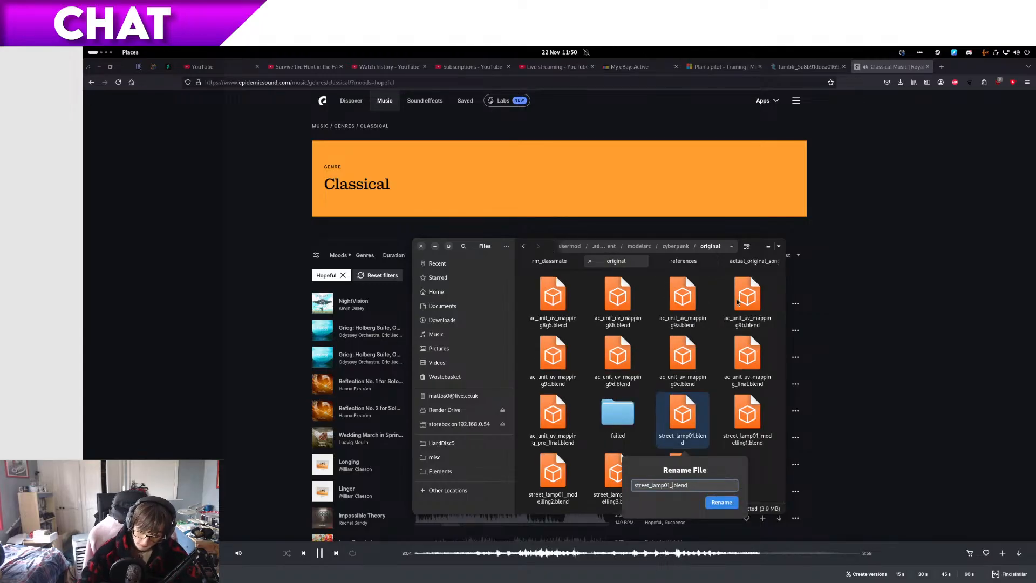
pyautogui.write('_modelling5')
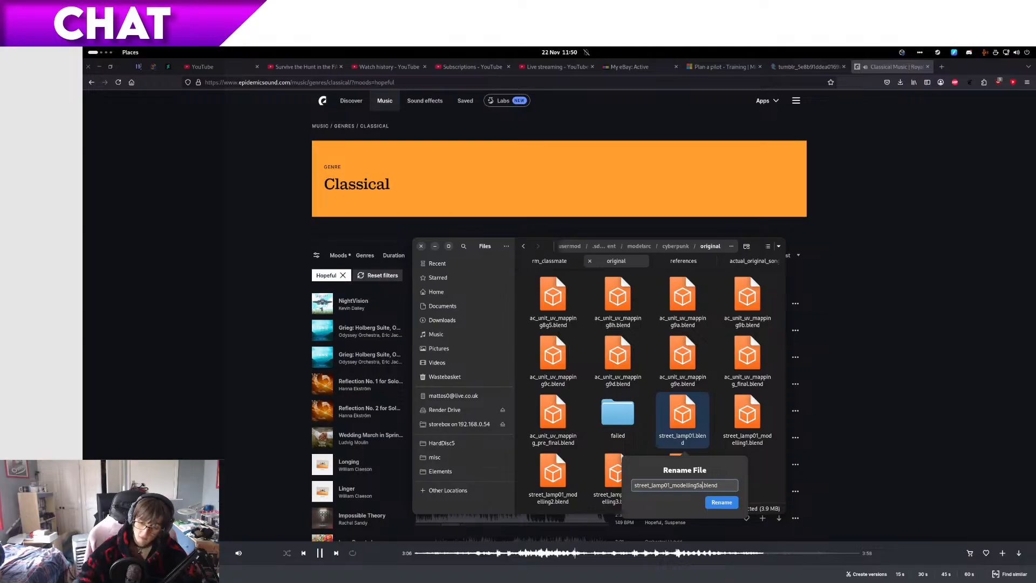
pyautogui.write('a')
pyautogui.press('Return')
pyautogui.hotkey('ctrl', 'alt', 'Right')
pyautogui.hotkey('ctrl', 'alt', 'Right')
pyautogui.hotkey('ctrl', 'alt', 'Right')
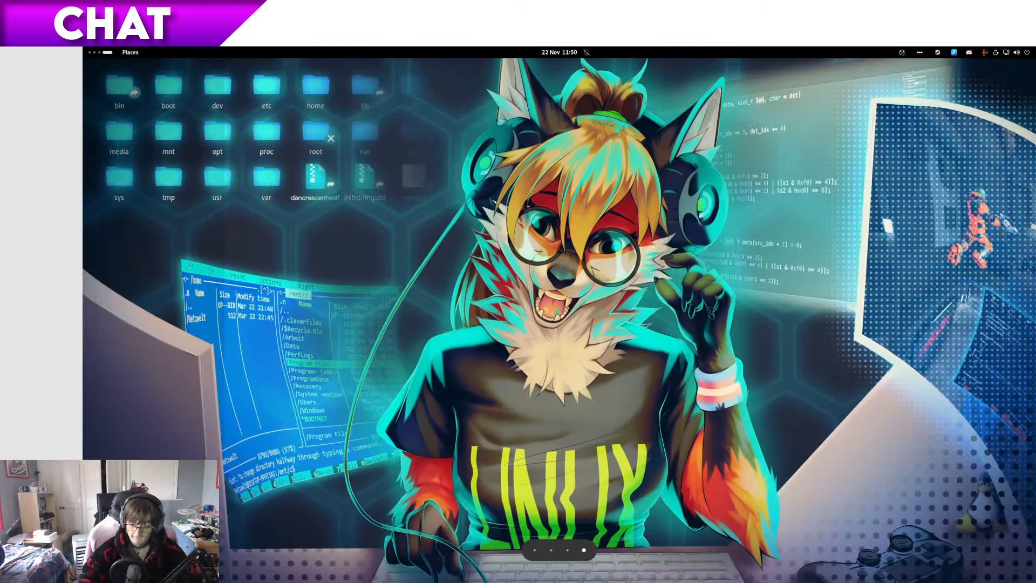
pyautogui.hotkey('ctrl', 'alt', 'Left')
pyautogui.hotkey('ctrl', 'alt', 'Left')
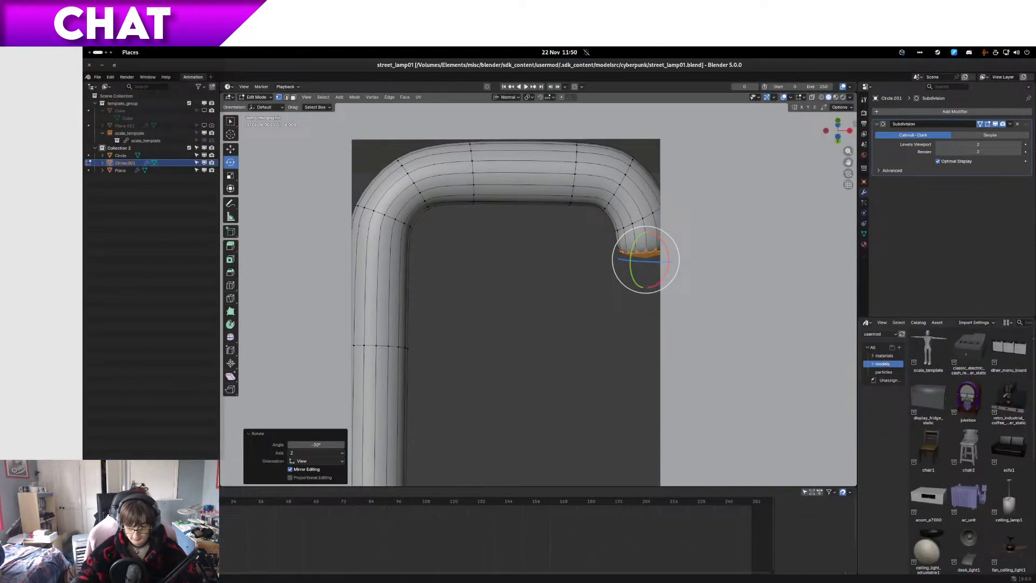
# Step: Add one centred loop cut across the tube's horizontal section between the two bends
pyautogui.hotkey('ctrl', 'r')
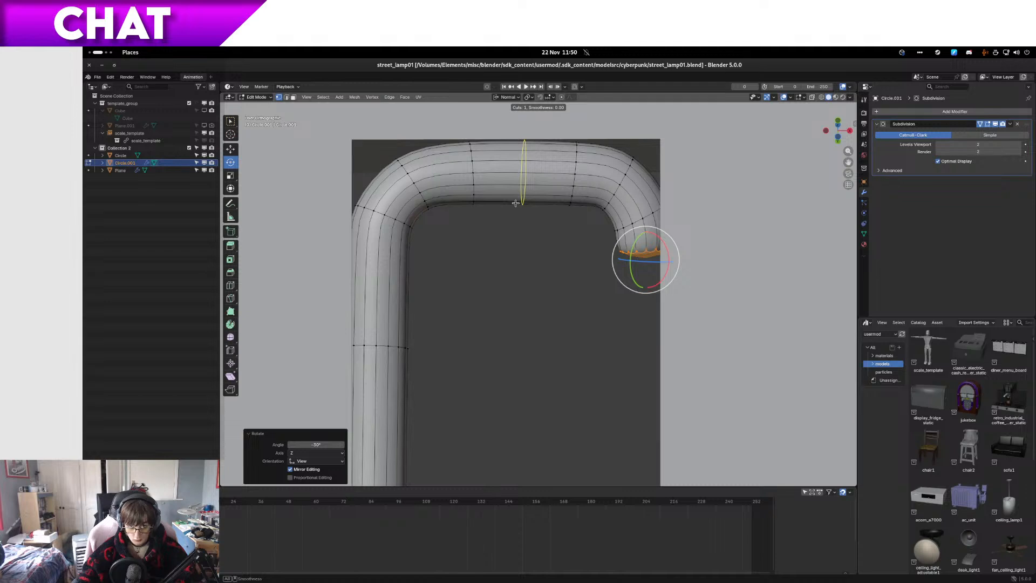
pyautogui.click(515, 203)
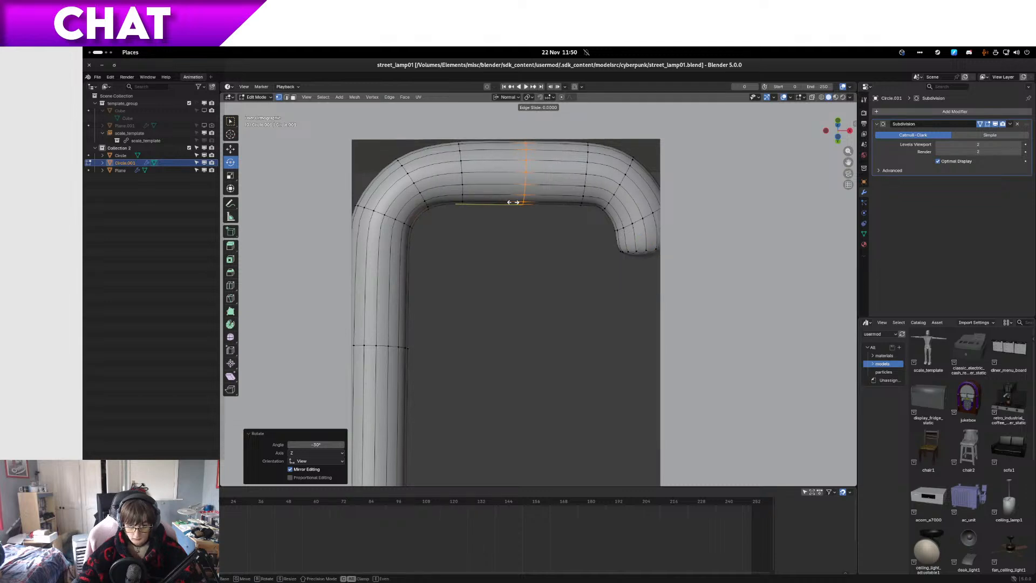
pyautogui.rightClick(514, 203)
# Step: Switch to wireframe and delete the second bend's vertices beyond the new centre loop
pyautogui.hotkey('shift', 'z')
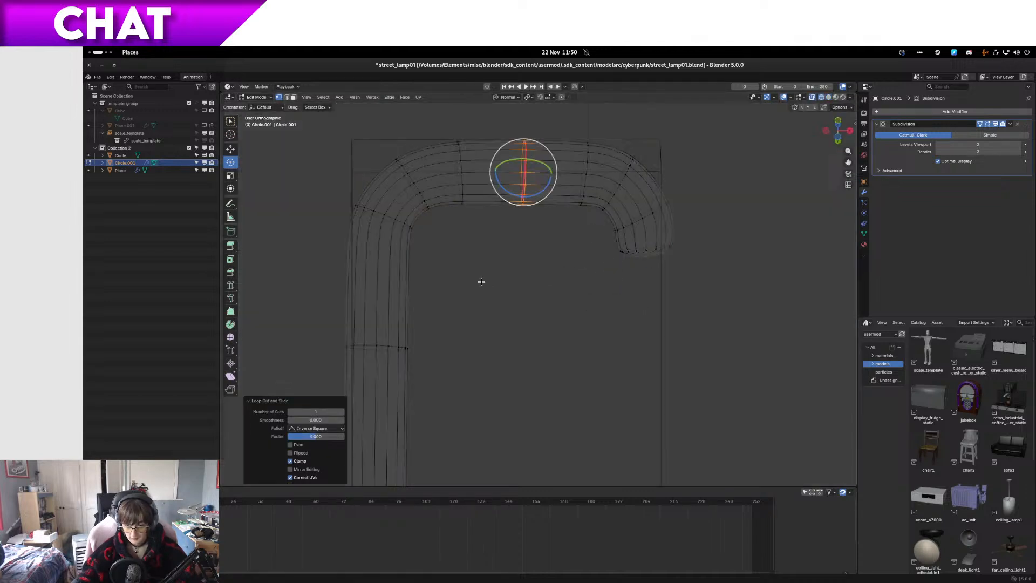
pyautogui.moveTo(581, 278); pyautogui.dragTo(736, 214)
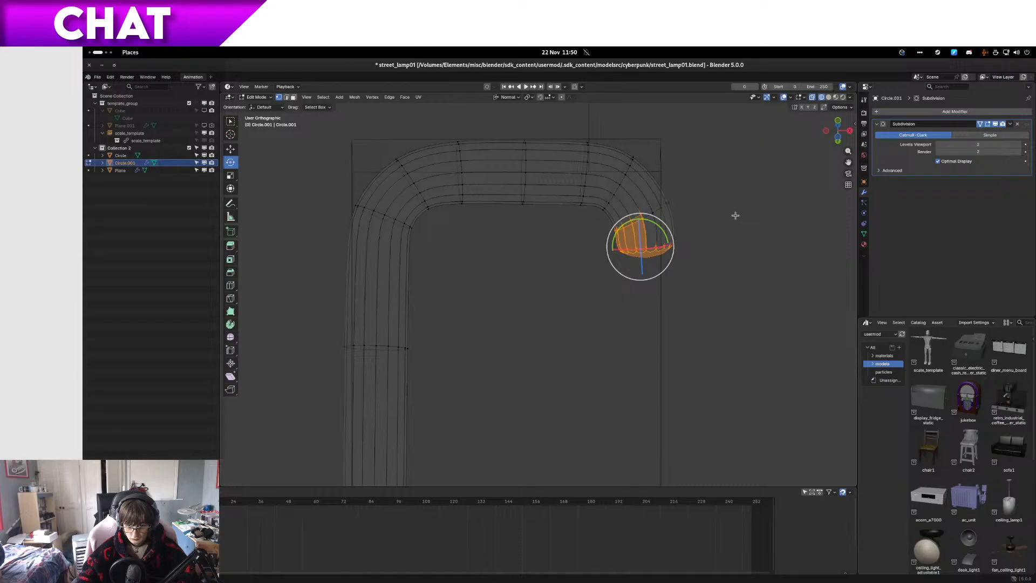
pyautogui.press('ctrl+KP_Add')
pyautogui.press('ctrl+KP_Add')
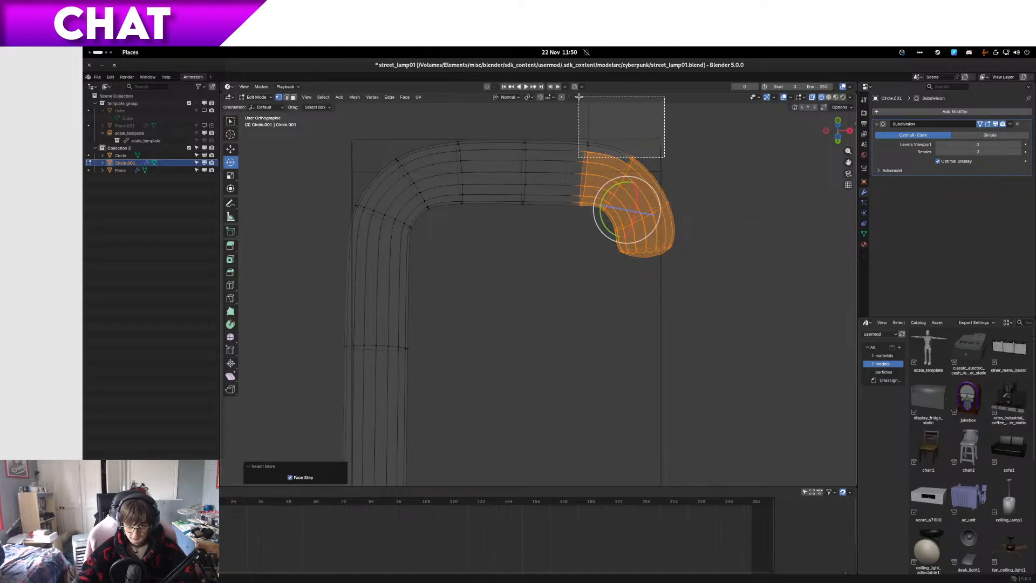
pyautogui.hotkey('ctrl', 'z')
pyautogui.press('x')
pyautogui.click(577, 119)
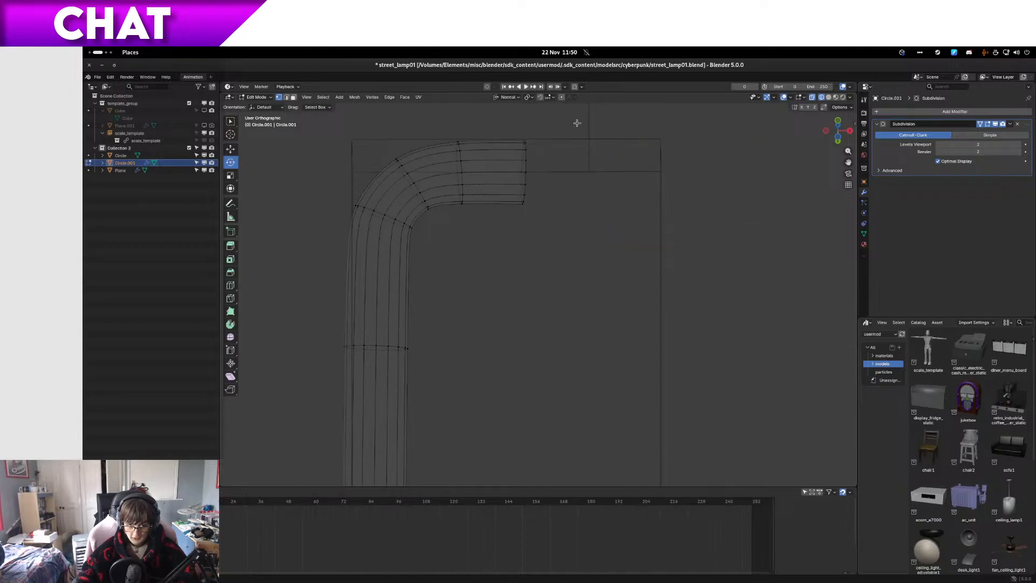
# Step: Duplicate the whole remaining tube in place and mirror the copy by scaling it -1 along global X
pyautogui.press('a')
pyautogui.hotkey('shift', 'd')
pyautogui.press('Escape')
pyautogui.write('sx-1x')
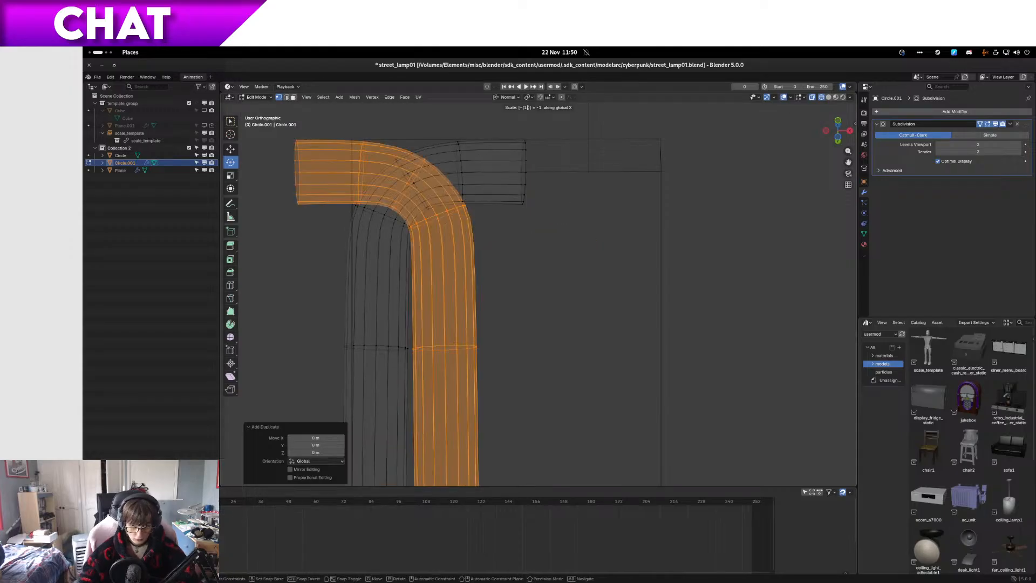
pyautogui.press('Return')
# Step: Move the mirrored tube half about 0.071 m along global X to fit the opposite side of the slot
pyautogui.press('g')
pyautogui.press('y')
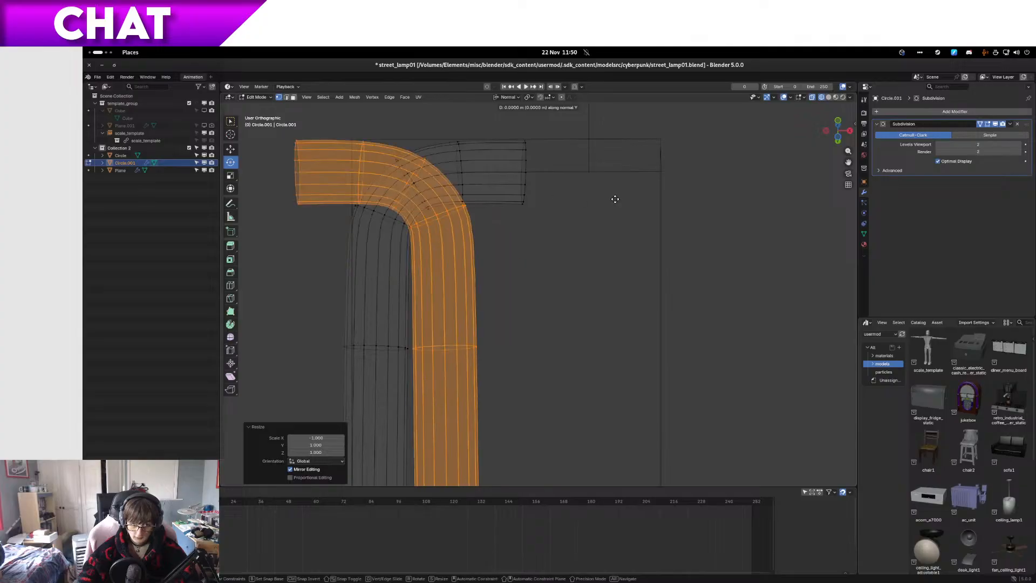
pyautogui.press('x')
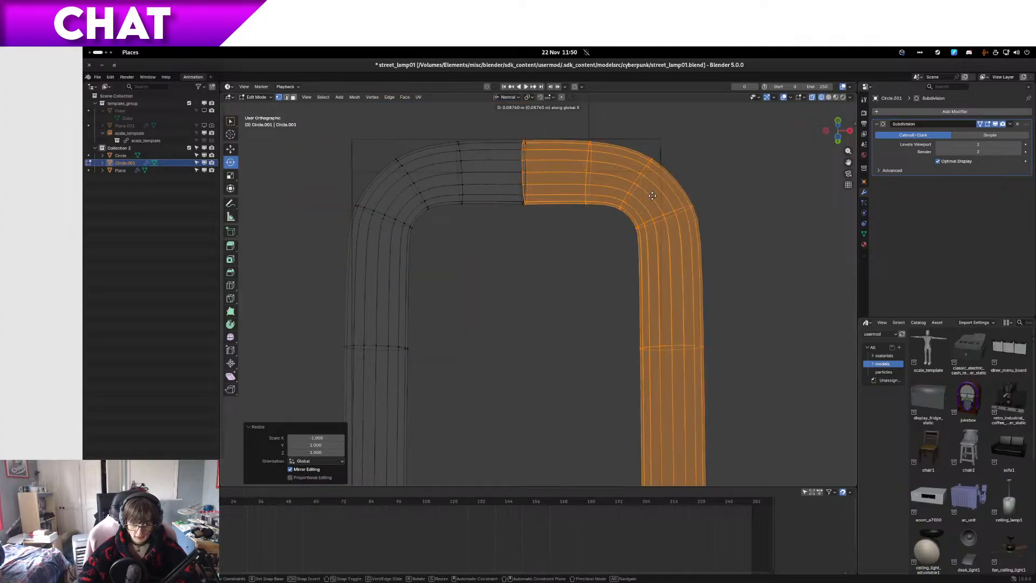
pyautogui.press('ctrl')
pyautogui.hotkey('ctrl', 'shift')
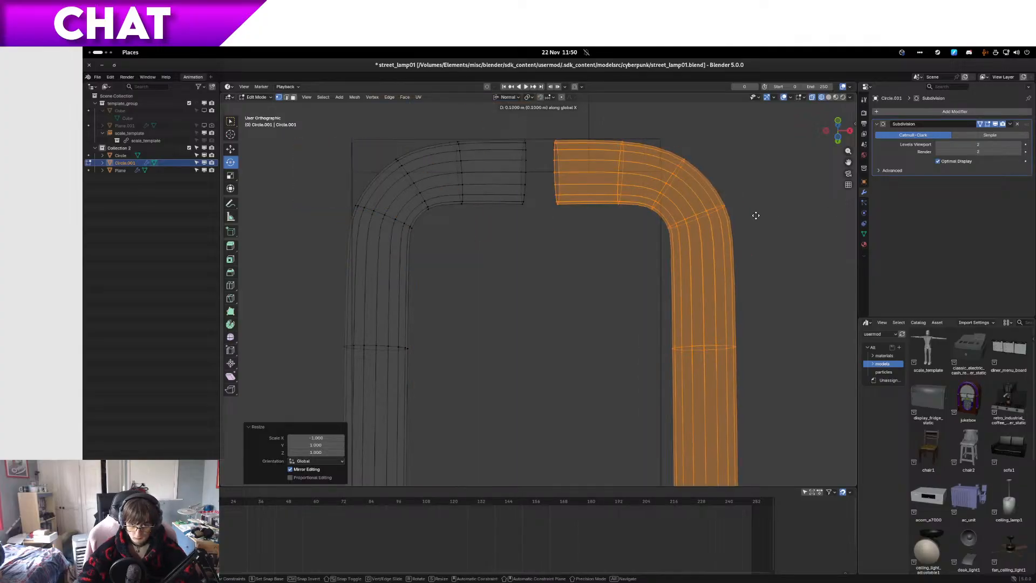
pyautogui.press('ctrl')
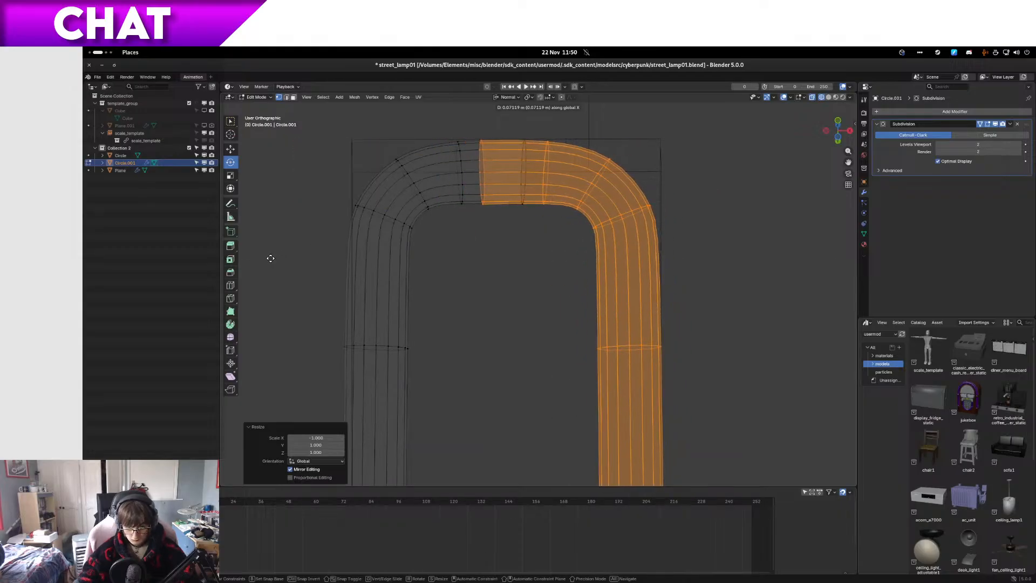
pyautogui.click(271, 258)
# Step: Isolate the tube in local view and switch the viewport to solid shading
pyautogui.scroll(-1, 421, 302)
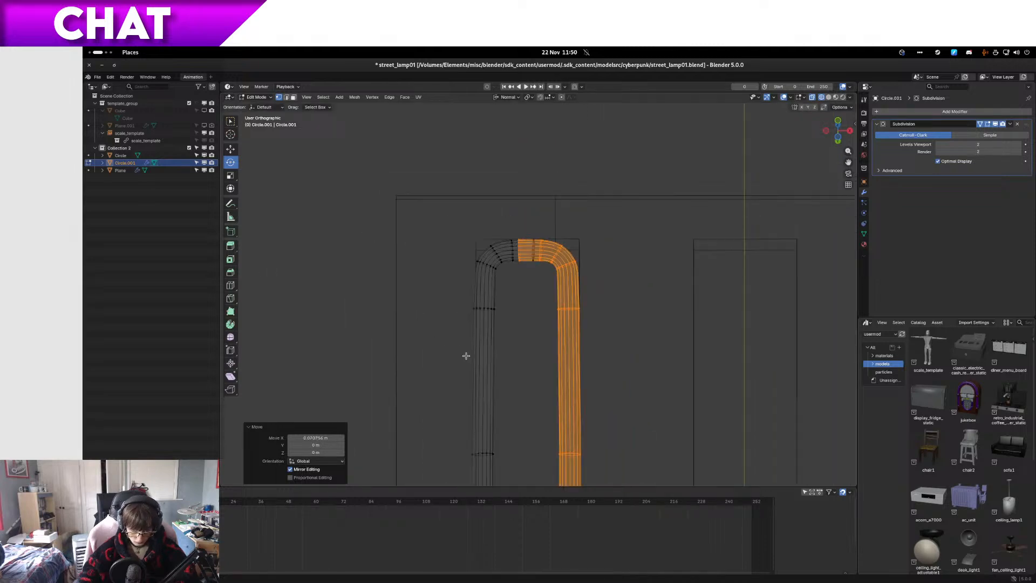
pyautogui.scroll(4, 474, 345)
pyautogui.keyDown('shift'); pyautogui.moveTo(474, 351); pyautogui.dragTo(513, 344, button='middle'); pyautogui.keyUp('shift')
pyautogui.scroll(2, 548, 292)
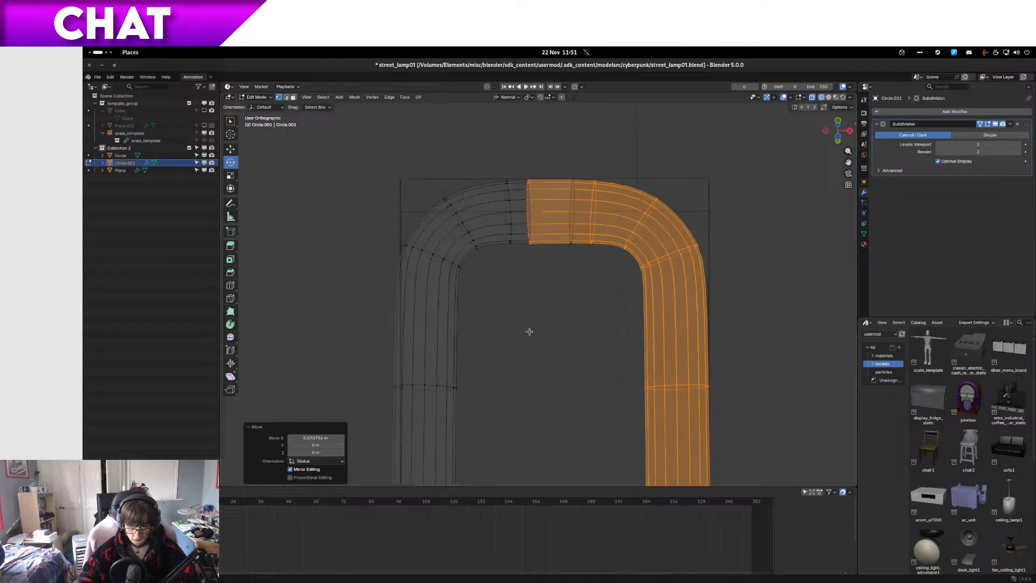
pyautogui.keyDown('shift'); pyautogui.moveTo(549, 291); pyautogui.dragTo(501, 364, button='middle'); pyautogui.keyUp('shift')
pyautogui.press('KP_Divide')
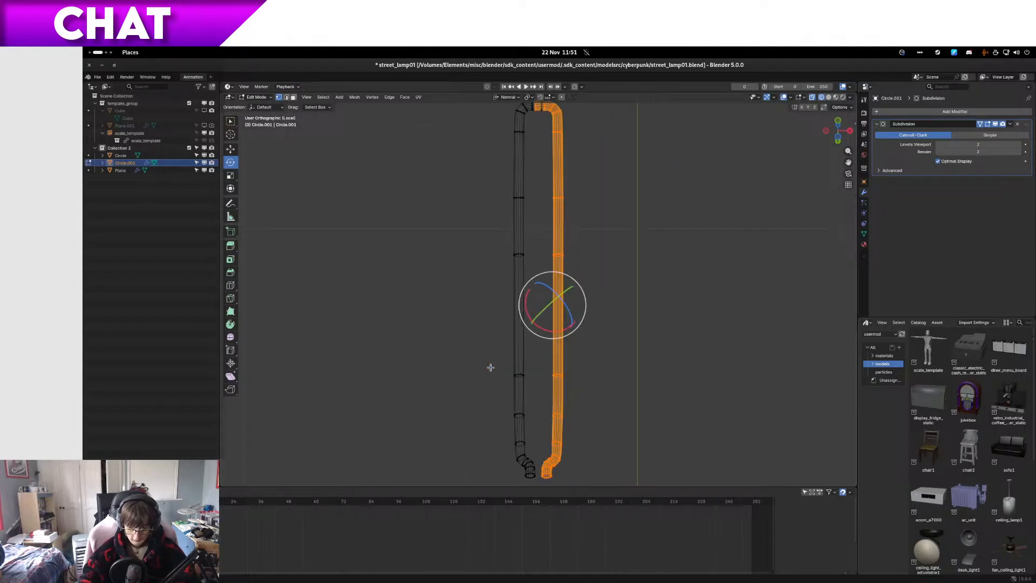
pyautogui.press('z')
pyautogui.click(627, 409)
# Step: Examine the overlap between the original and mirrored tube halves at the end of the loop
pyautogui.press('Tab')
pyautogui.moveTo(648, 419); pyautogui.dragTo(547, 484, button='middle')
pyautogui.press('Tab')
pyautogui.moveTo(429, 247); pyautogui.dragTo(484, 289, button='middle')
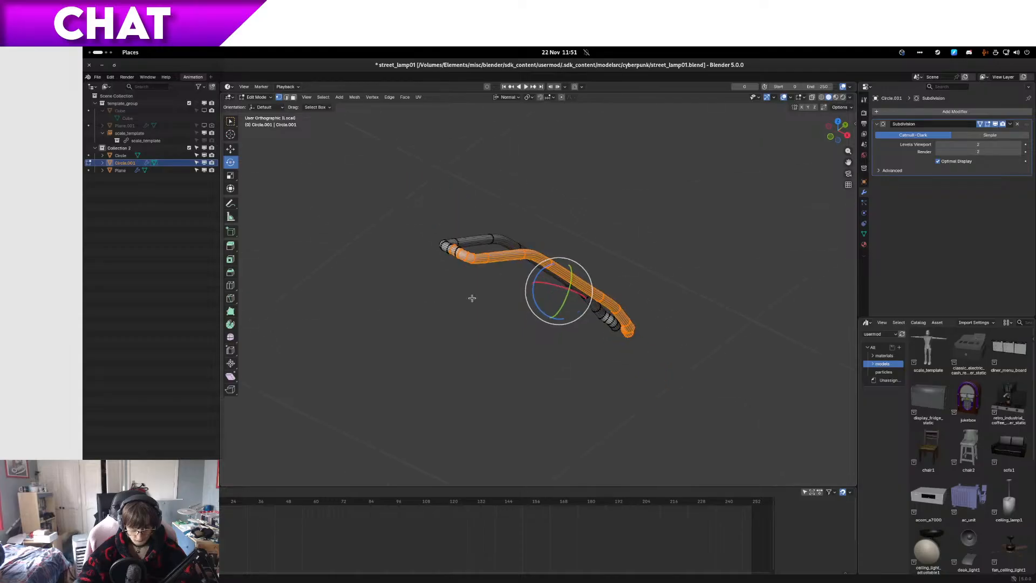
pyautogui.scroll(5, 465, 296)
pyautogui.keyDown('shift'); pyautogui.moveTo(394, 236); pyautogui.dragTo(542, 299, button='middle'); pyautogui.keyUp('shift')
pyautogui.scroll(4, 420, 250)
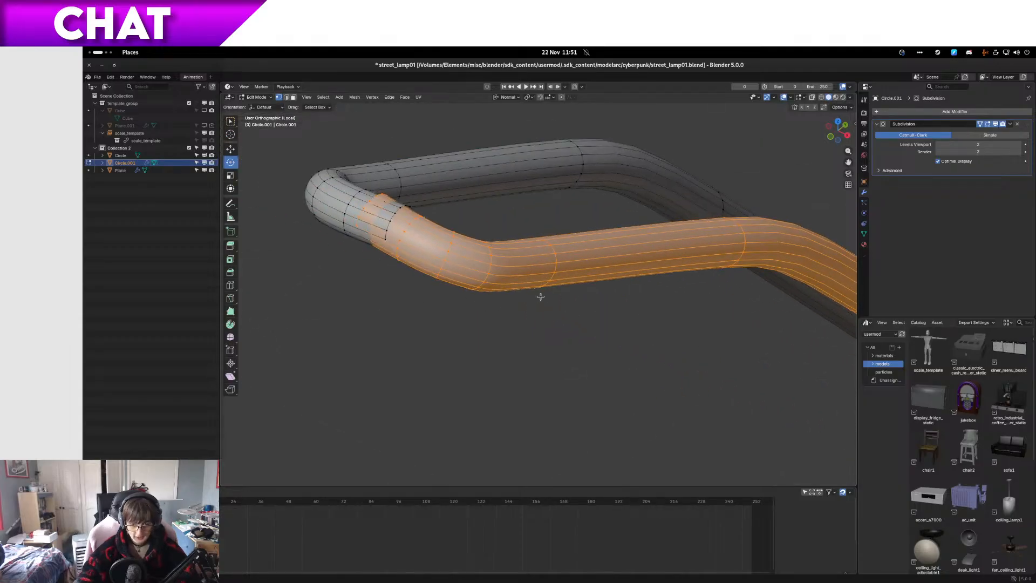
# Step: Save the file and flip the normals of the mirrored tube half
pyautogui.hotkey('ctrl', 'n')
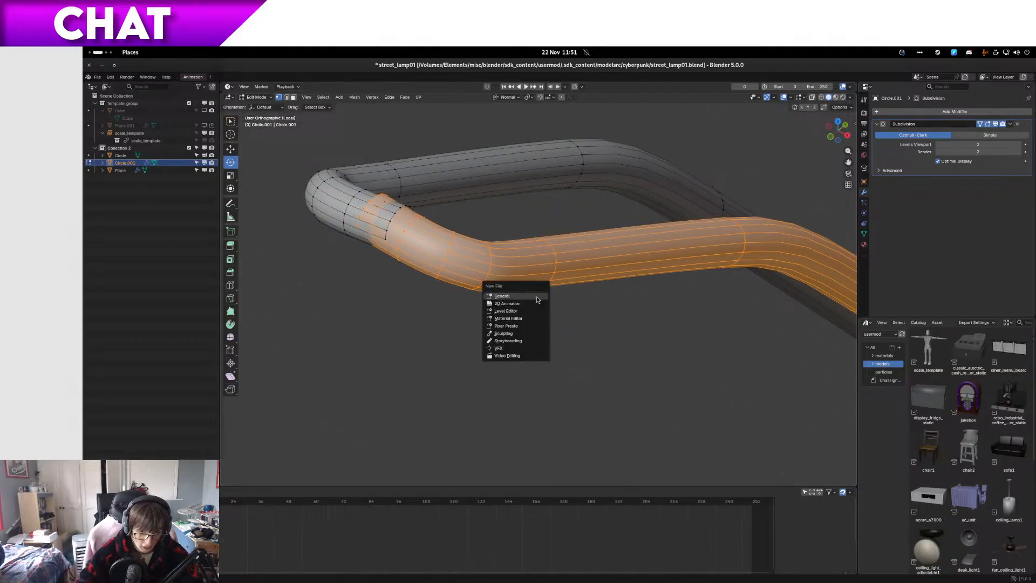
pyautogui.press('Escape')
pyautogui.hotkey('ctrl', 's')
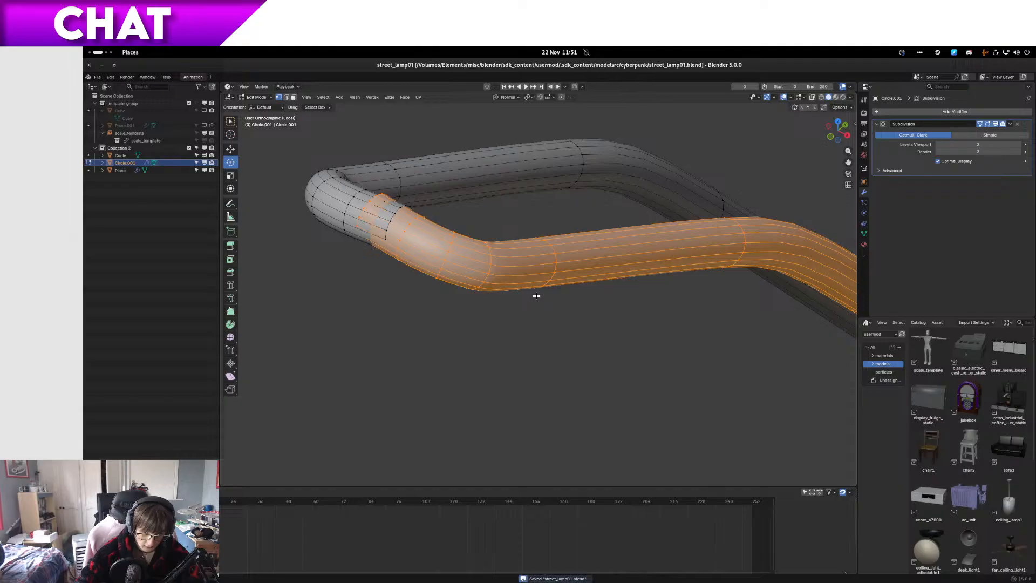
pyautogui.hotkey('alt', 'n')
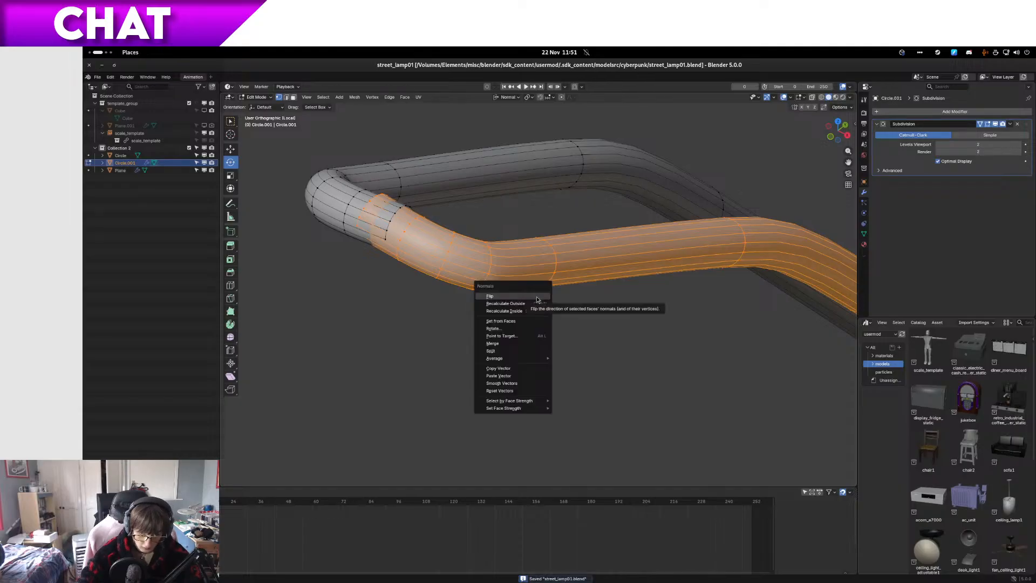
pyautogui.click(537, 299)
# Step: Merge the first facing pair of overlapping end vertices at the tube's joint at their center
pyautogui.moveTo(426, 175); pyautogui.dragTo(482, 249, button='middle')
pyautogui.scroll(-10, 482, 249)
pyautogui.scroll(8, 507, 344)
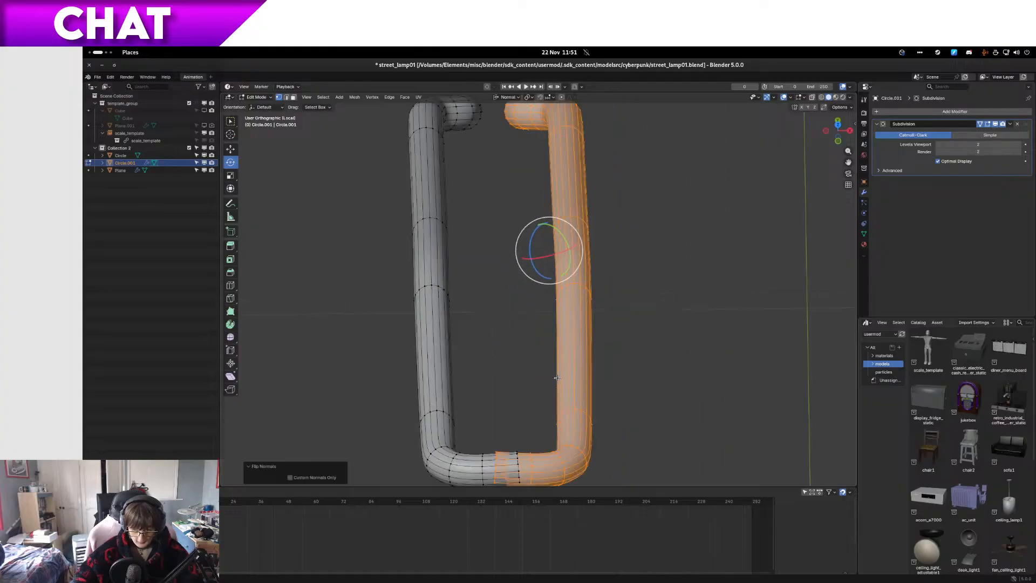
pyautogui.keyDown('shift'); pyautogui.moveTo(542, 381); pyautogui.dragTo(539, 302, button='middle'); pyautogui.keyUp('shift')
pyautogui.click(486, 425)
pyautogui.press('KP_Decimal')
pyautogui.scroll(3, 578, 314)
pyautogui.scroll(5, 577, 314)
pyautogui.keyDown('shift'); pyautogui.click(683, 288); pyautogui.keyUp('shift')
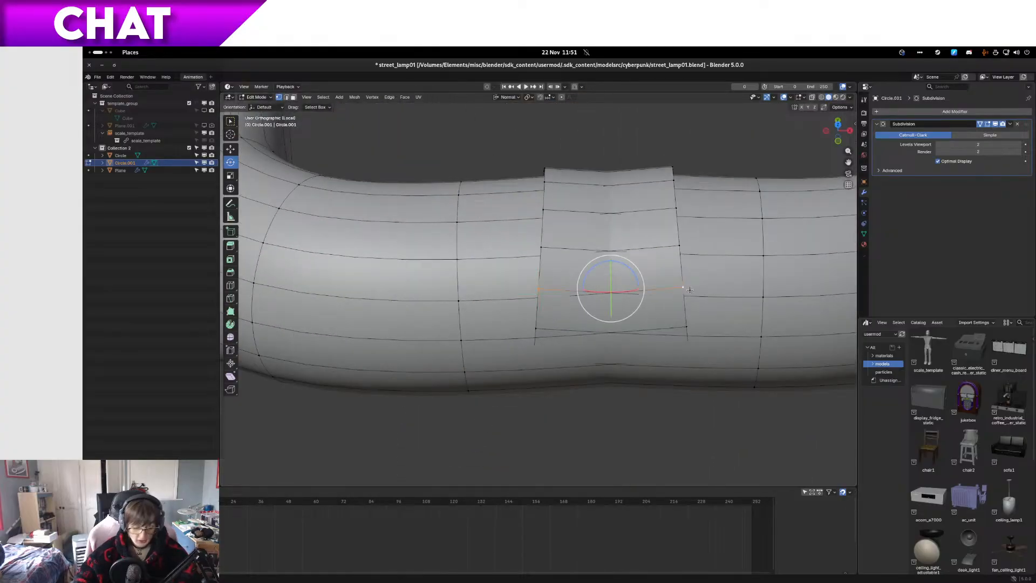
pyautogui.press('m')
pyautogui.click(690, 290)
# Step: Merge the next two facing vertex pairs above the first joined point, each at its center
pyautogui.click(659, 249)
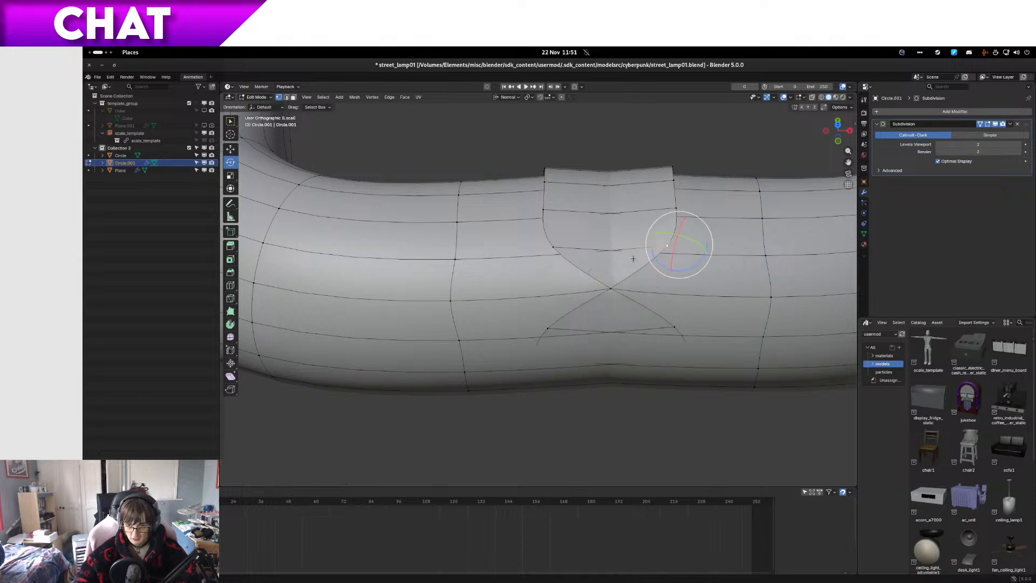
pyautogui.keyDown('shift'); pyautogui.click(567, 248); pyautogui.keyUp('shift')
pyautogui.press('m')
pyautogui.click(567, 249)
pyautogui.click(553, 209)
pyautogui.keyDown('shift'); pyautogui.click(668, 211); pyautogui.keyUp('shift')
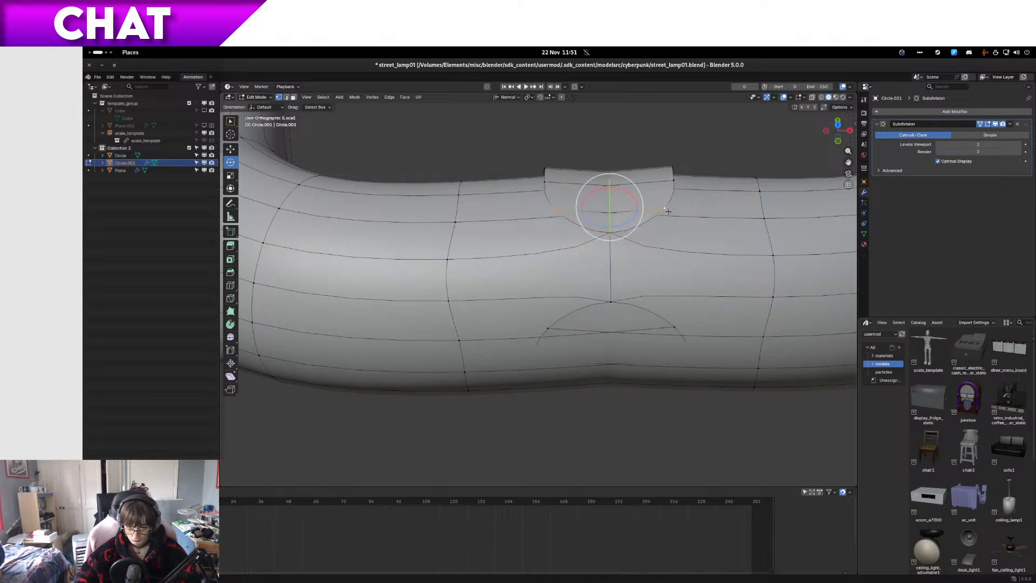
pyautogui.press('m')
pyautogui.click(668, 211)
# Step: Continue around the joint's upper side, merging two more facing vertex pairs at center
pyautogui.moveTo(686, 261); pyautogui.dragTo(586, 314, button='middle')
pyautogui.press('m')
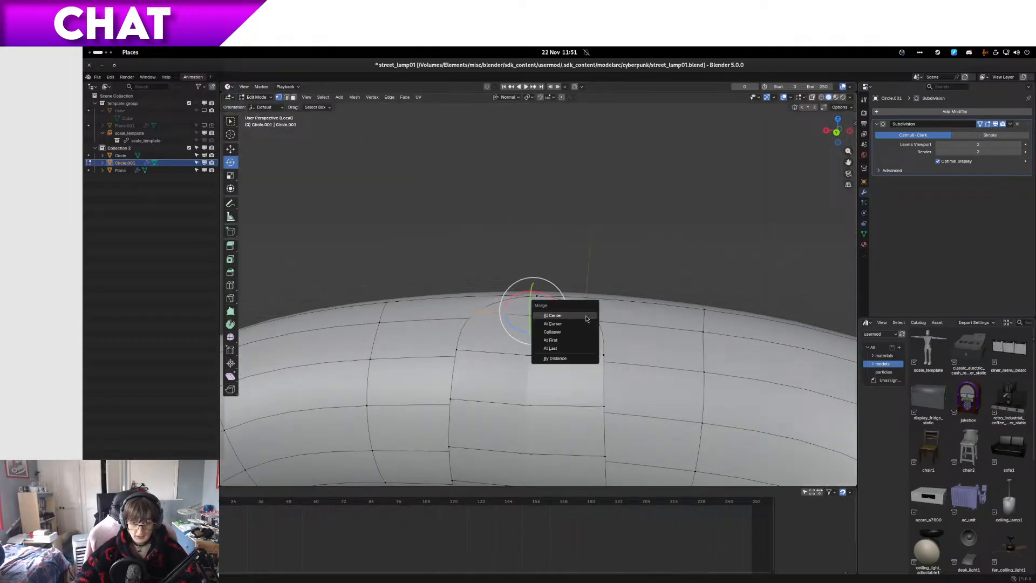
pyautogui.click(572, 314)
pyautogui.scroll(-4, 446, 318)
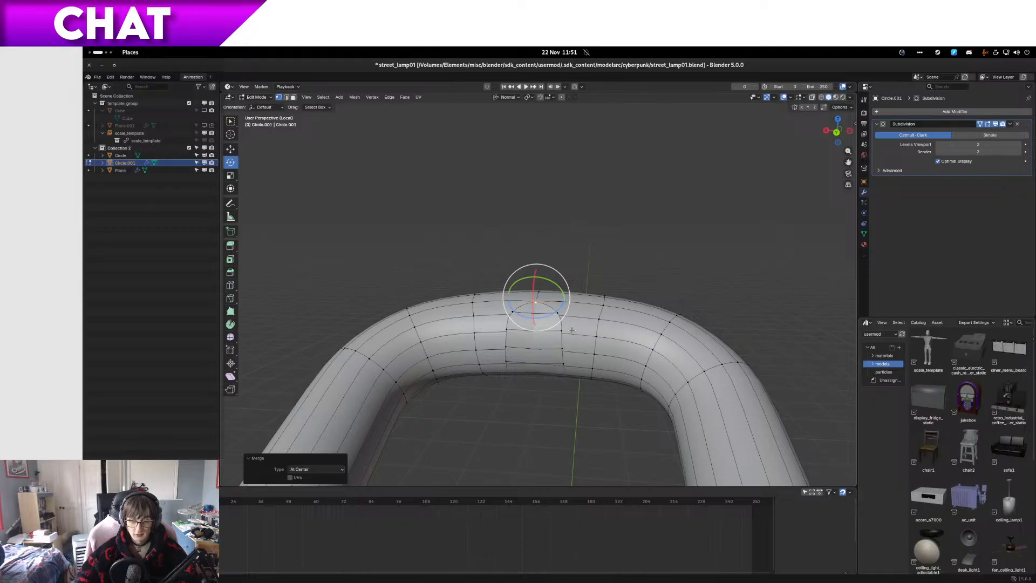
pyautogui.scroll(4, 484, 332)
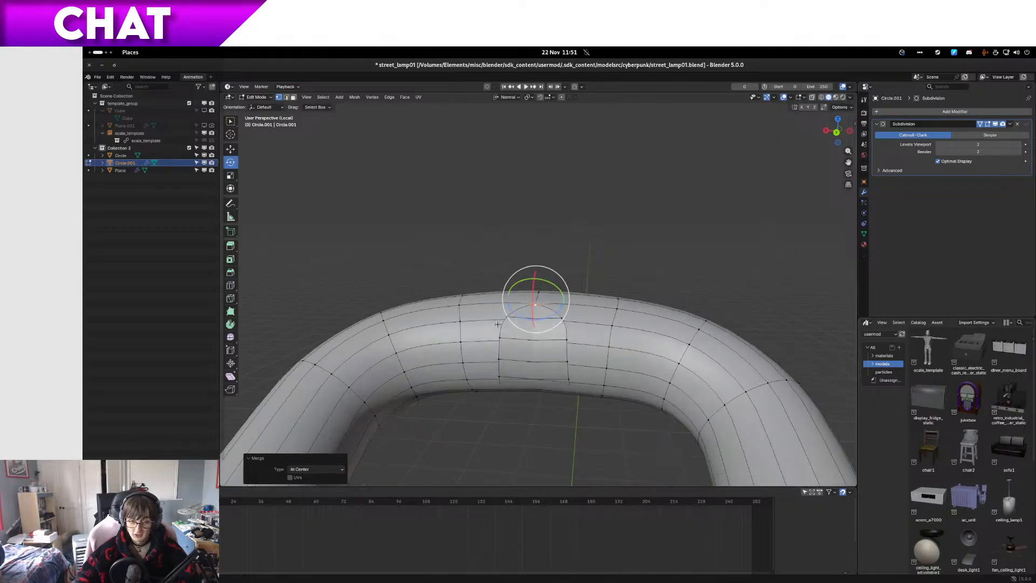
pyautogui.keyDown('shift'); pyautogui.click(580, 342); pyautogui.keyUp('shift')
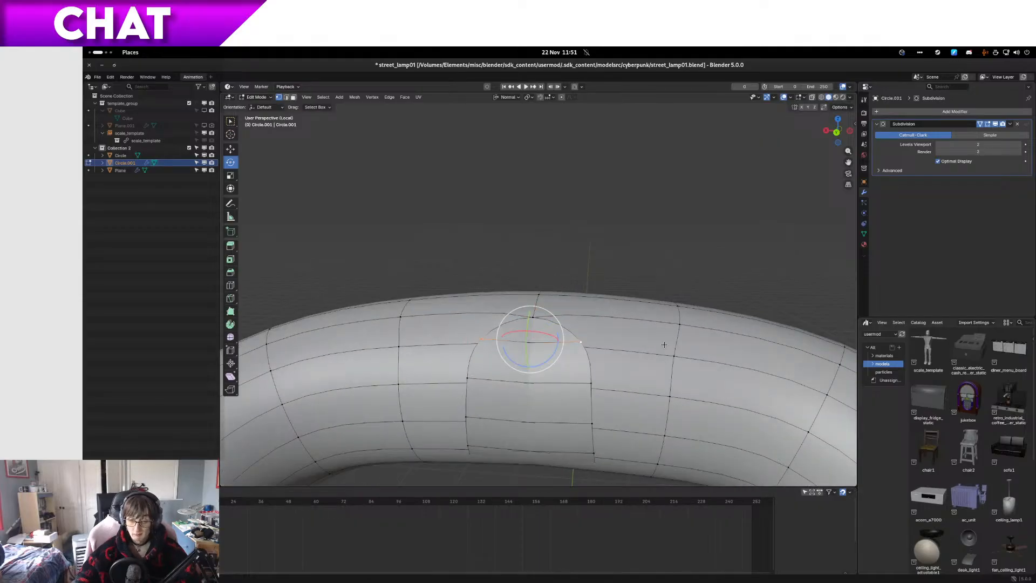
pyautogui.press('m')
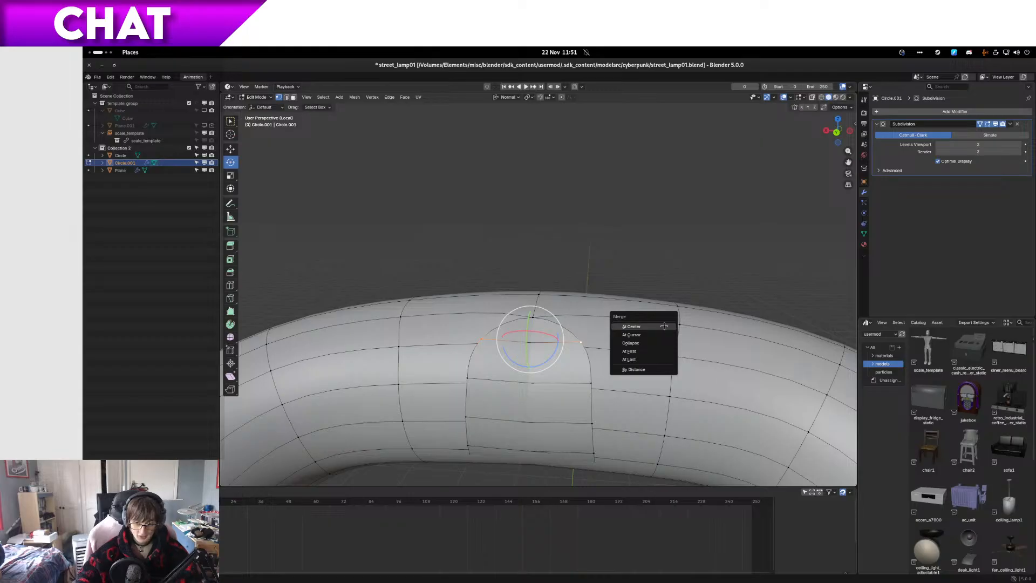
pyautogui.click(666, 327)
# Step: Merge the facing vertex pairs down the far side of the joint at center, towards the inner curve
pyautogui.click(468, 384)
pyautogui.keyDown('shift'); pyautogui.click(601, 386); pyautogui.keyUp('shift')
pyautogui.press('m')
pyautogui.click(601, 387)
pyautogui.moveTo(553, 428); pyautogui.dragTo(506, 320, button='middle')
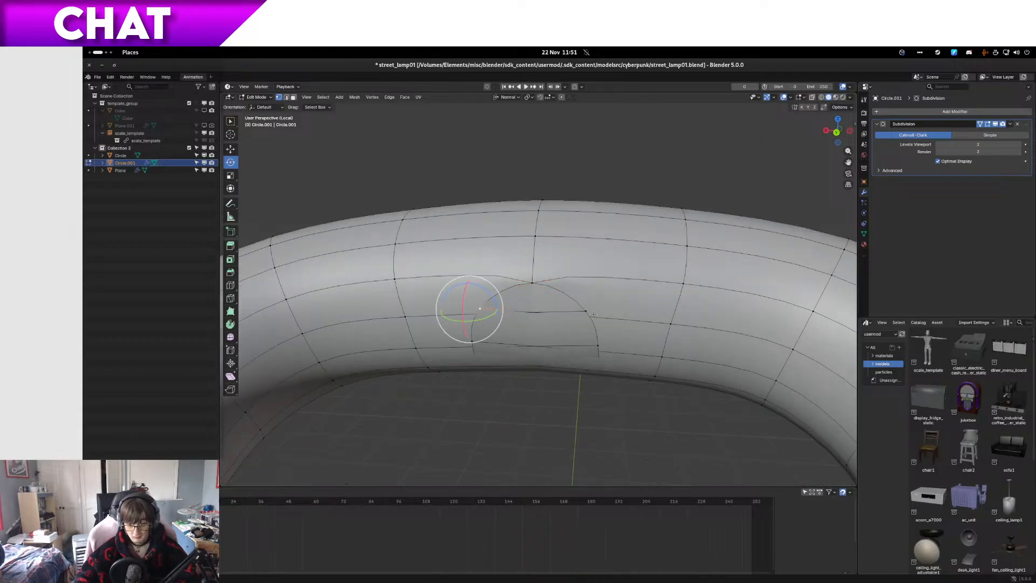
pyautogui.click(483, 348)
pyautogui.keyDown('shift'); pyautogui.click(605, 348); pyautogui.keyUp('shift')
pyautogui.press('m')
pyautogui.click(604, 350)
# Step: Switch the viewport to wireframe and merge two more open vertex pairs of the joint at center
pyautogui.moveTo(603, 350); pyautogui.dragTo(470, 300, button='middle')
pyautogui.hotkey('alt', 'z')
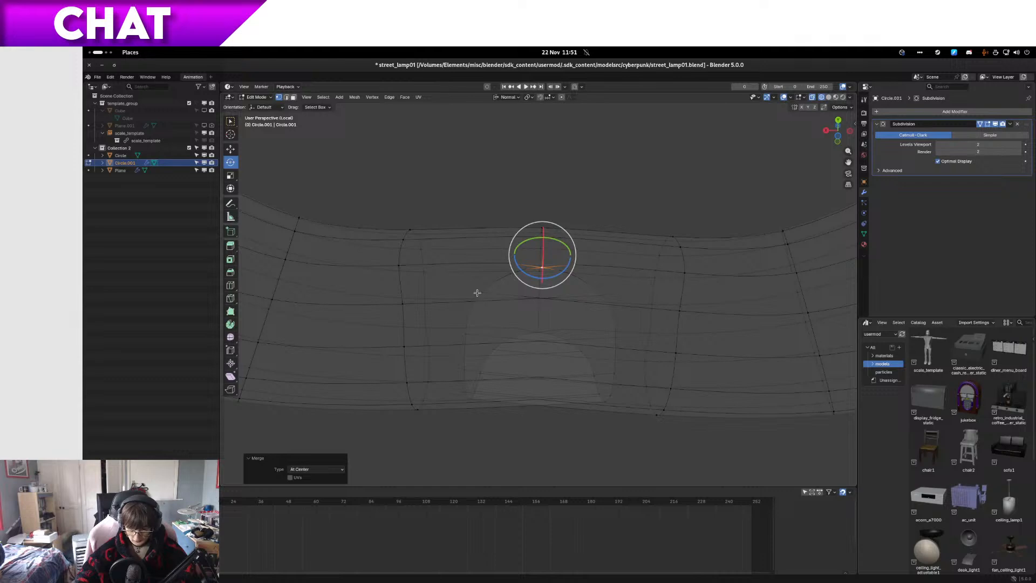
pyautogui.click(472, 292)
pyautogui.keyDown('shift'); pyautogui.click(614, 297); pyautogui.keyUp('shift')
pyautogui.press('m')
pyautogui.click(614, 294)
pyautogui.click(614, 343)
pyautogui.keyDown('shift'); pyautogui.click(464, 343); pyautogui.keyUp('shift')
pyautogui.press('n')
# Step: Merge the next open vertex pair below the joined points at center
pyautogui.press('n')
pyautogui.press('m')
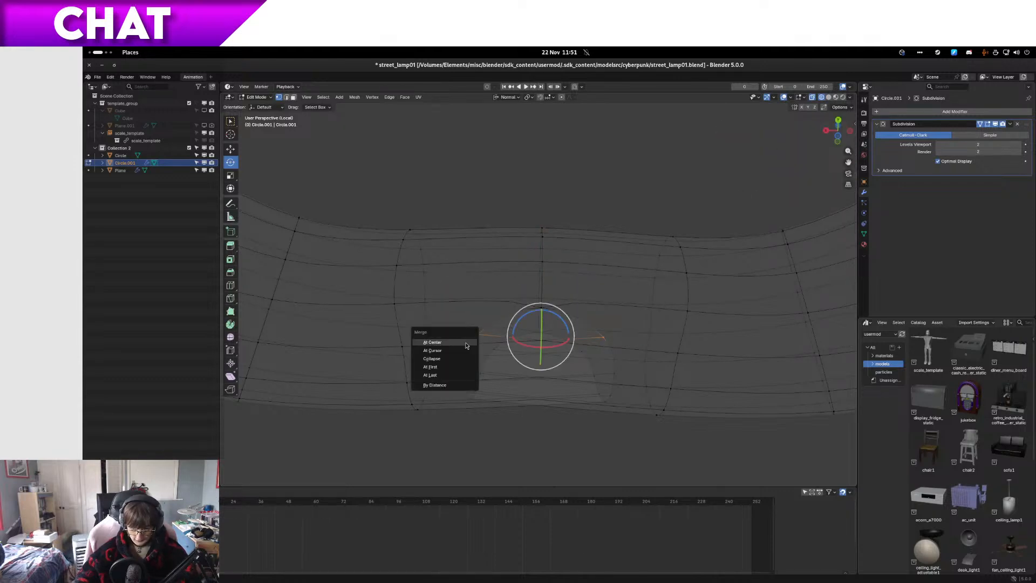
pyautogui.click(466, 343)
pyautogui.click(475, 374)
pyautogui.keyDown('shift'); pyautogui.click(605, 373); pyautogui.keyUp('shift')
pyautogui.moveTo(605, 380); pyautogui.dragTo(504, 364, button='middle')
pyautogui.press('n')
pyautogui.press('n')
pyautogui.press('m')
pyautogui.click(455, 380)
# Step: Check the joint in solid shading, return to wireframe and merge the open vertex pair on its underside at center
pyautogui.click(604, 321)
pyautogui.press('z')
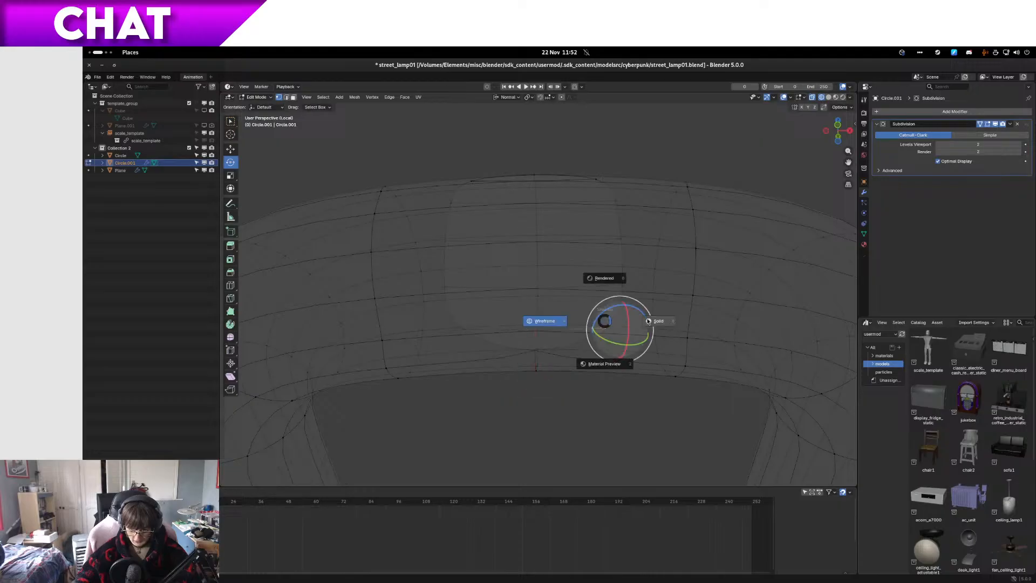
pyautogui.click(652, 321)
pyautogui.press('z')
pyautogui.click(507, 329)
pyautogui.keyDown('shift'); pyautogui.click(469, 329); pyautogui.keyUp('shift')
pyautogui.press('m')
pyautogui.click(467, 331)
# Step: Merge two further facing vertex pairs along the joint's inner side, each at its center
pyautogui.click(465, 292)
pyautogui.keyDown('shift'); pyautogui.click(617, 285); pyautogui.keyUp('shift')
pyautogui.press('m')
pyautogui.click(615, 287)
pyautogui.moveTo(615, 287); pyautogui.dragTo(480, 326, button='middle')
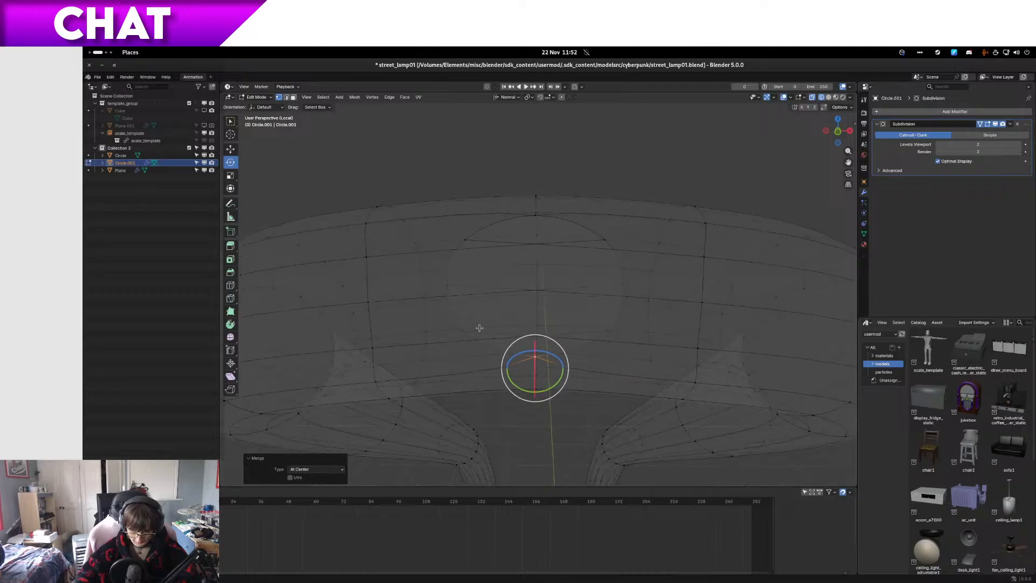
pyautogui.click(465, 331)
pyautogui.keyDown('shift'); pyautogui.click(596, 336); pyautogui.keyUp('shift')
pyautogui.press('m')
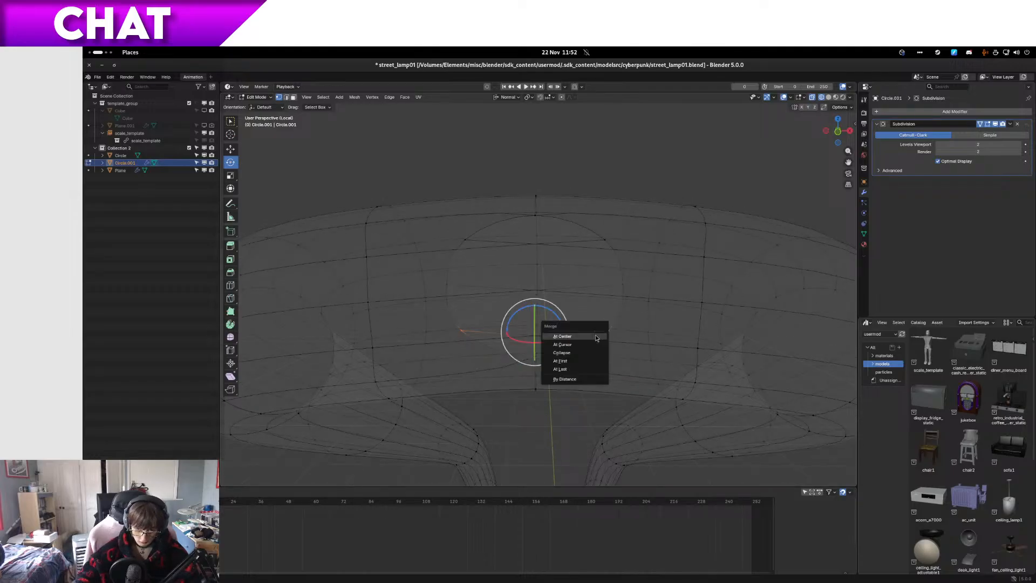
pyautogui.click(595, 334)
# Step: Compare the joint in solid and wireframe shading and merge the second-to-last open vertex pair at center
pyautogui.click(829, 98)
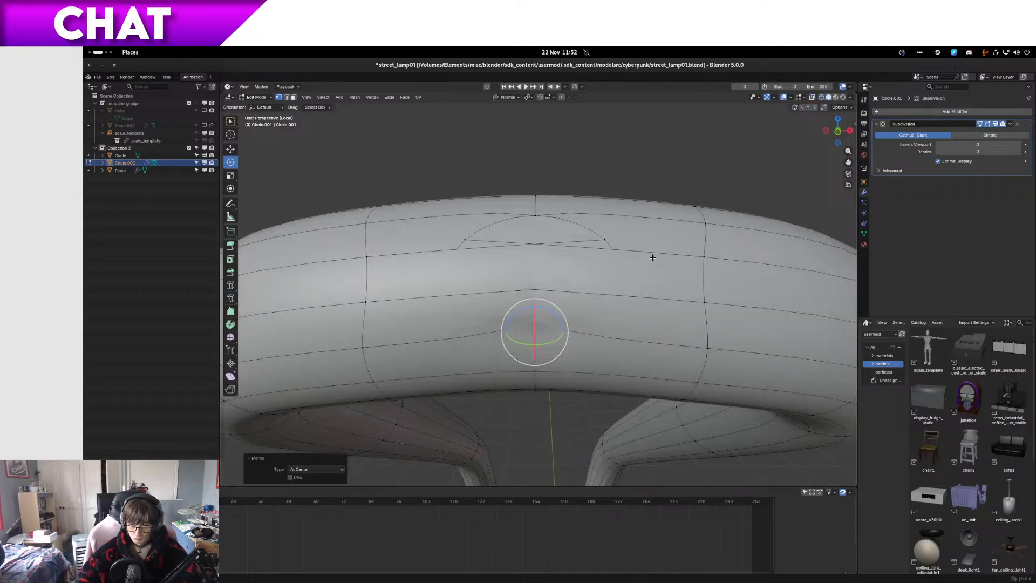
pyautogui.press('z')
pyautogui.click(485, 313)
pyautogui.press('z')
pyautogui.click(419, 317)
pyautogui.click(439, 282)
pyautogui.keyDown('shift'); pyautogui.click(604, 282); pyautogui.keyUp('shift')
pyautogui.press('m')
pyautogui.click(562, 277)
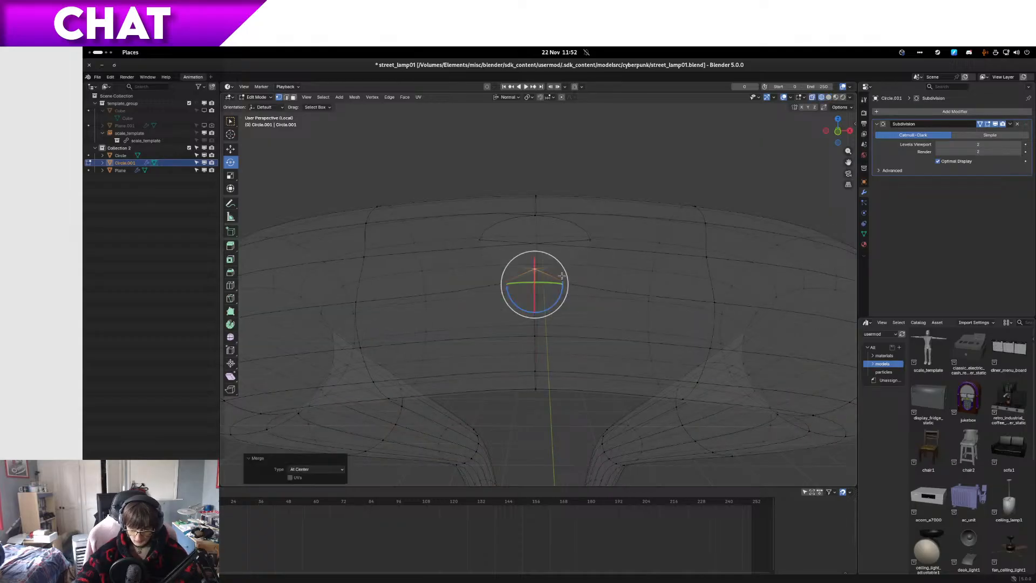
# Step: Merge the last open vertex pair at center to close the joint, with the viewport in solid shading
pyautogui.click(493, 239)
pyautogui.keyDown('shift'); pyautogui.click(578, 241); pyautogui.keyUp('shift')
pyautogui.click(828, 98)
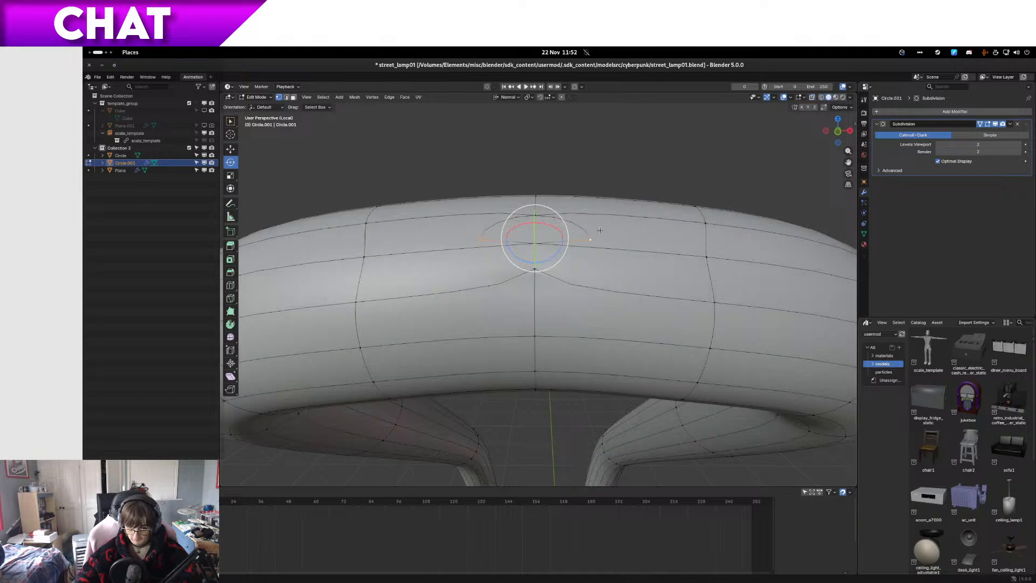
pyautogui.press('m')
pyautogui.click(601, 231)
# Step: Leave Edit Mode and local view, and inspect the joined tube inside the lamp's first slot
pyautogui.moveTo(601, 230); pyautogui.dragTo(486, 302, button='middle')
pyautogui.press('Tab')
pyautogui.scroll(-5, 479, 276)
pyautogui.scroll(-4, 646, 273)
pyautogui.press('KP_Divide')
pyautogui.scroll(6, 434, 281)
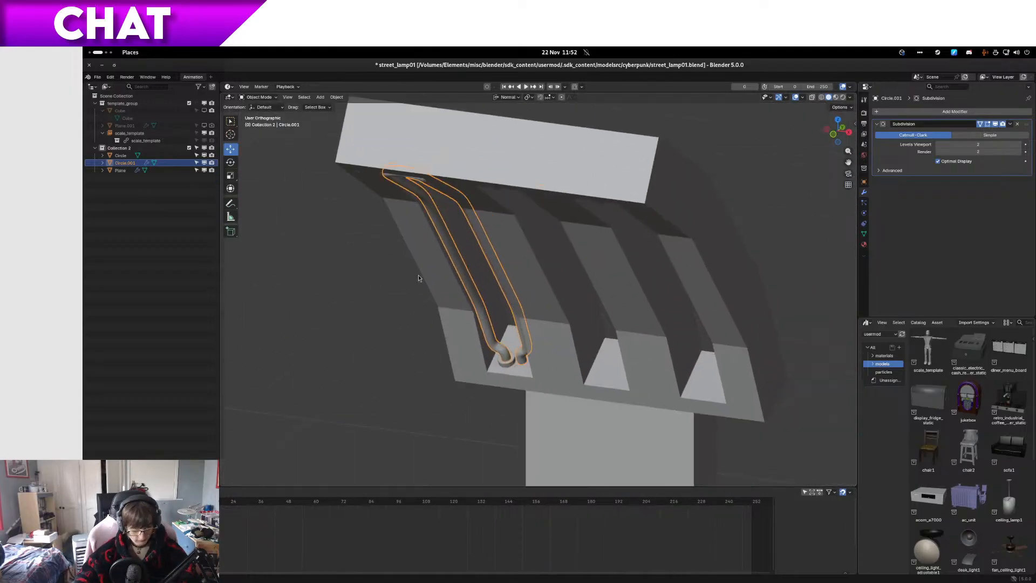
pyautogui.press('Tab')
pyautogui.moveTo(418, 300); pyautogui.dragTo(457, 255, button='middle')
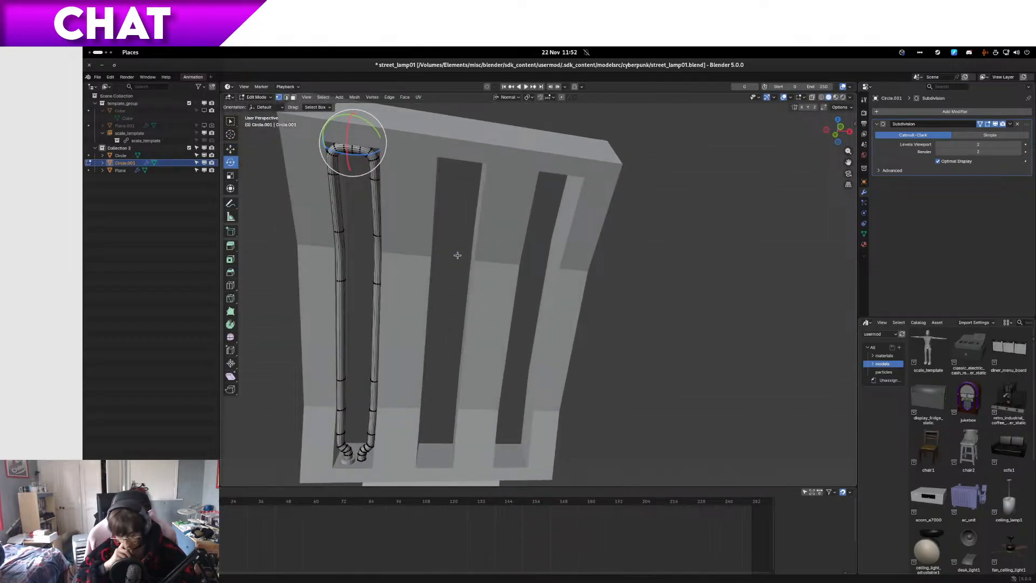
pyautogui.moveTo(466, 259); pyautogui.dragTo(452, 372, button='middle')
pyautogui.press('Tab')
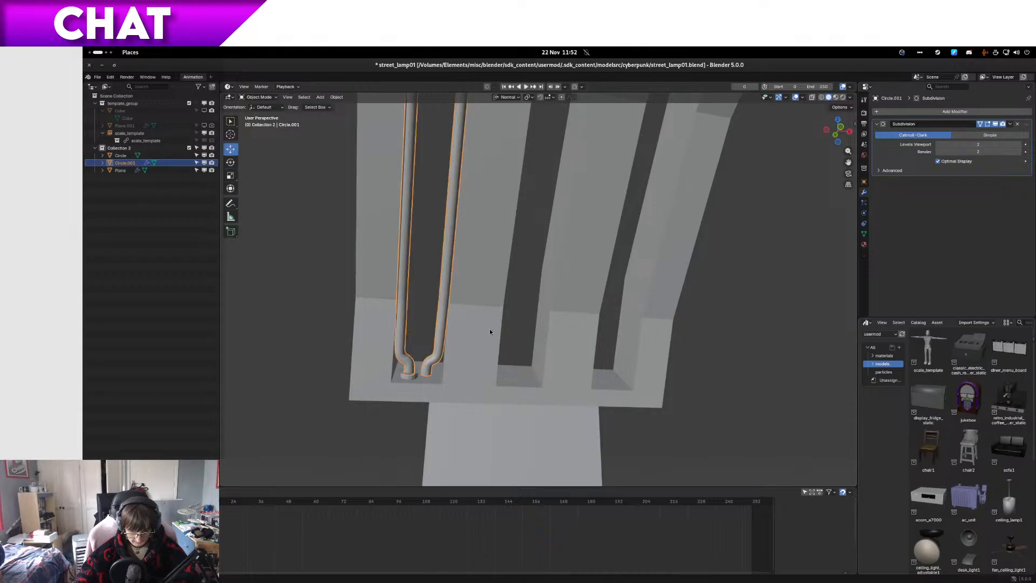
pyautogui.scroll(-3, 551, 192)
pyautogui.keyDown('shift'); pyautogui.moveTo(552, 206); pyautogui.dragTo(513, 289, button='middle'); pyautogui.keyUp('shift')
# Step: Add an Array modifier to the tube in front view and save the file
pyautogui.press('KP_1')
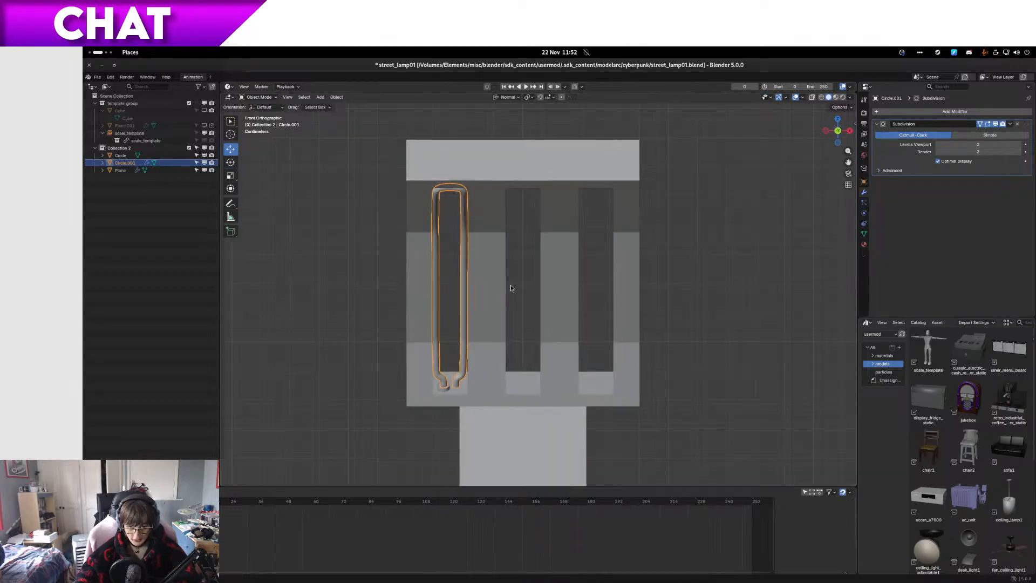
pyautogui.rightClick(954, 115)
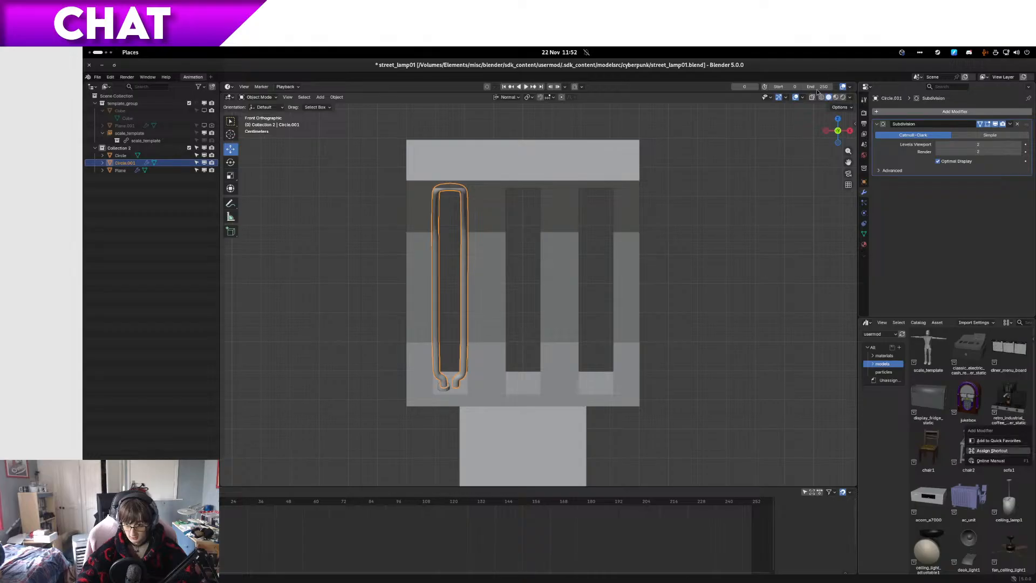
pyautogui.click(933, 112)
pyautogui.moveTo(930, 116)
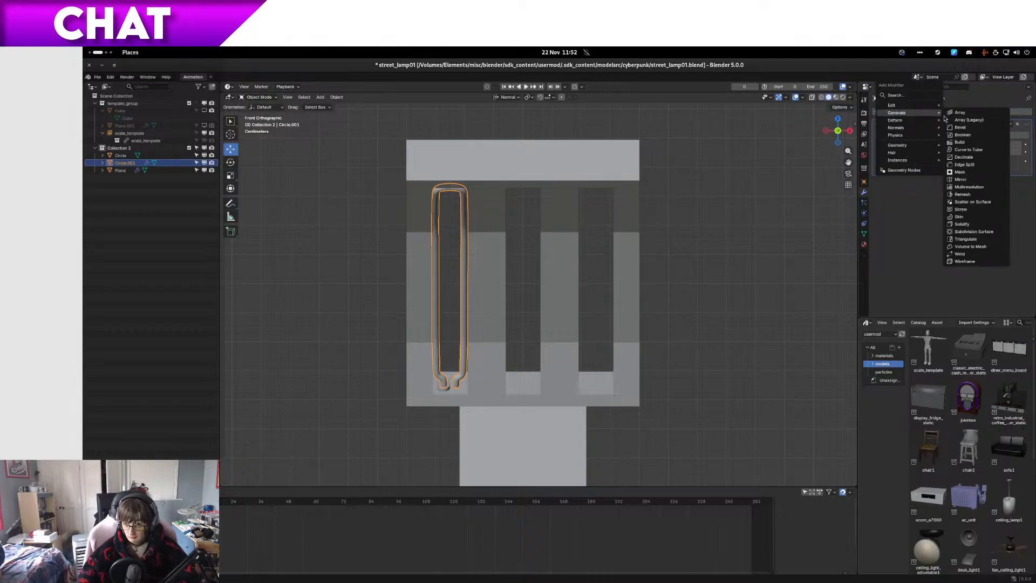
pyautogui.click(960, 113)
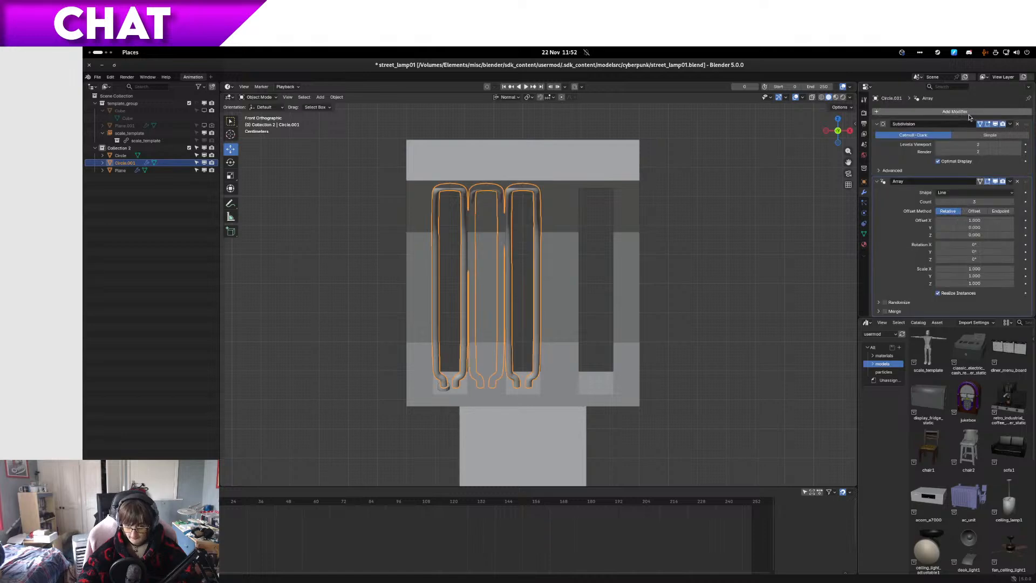
pyautogui.hotkey('ctrl', 's')
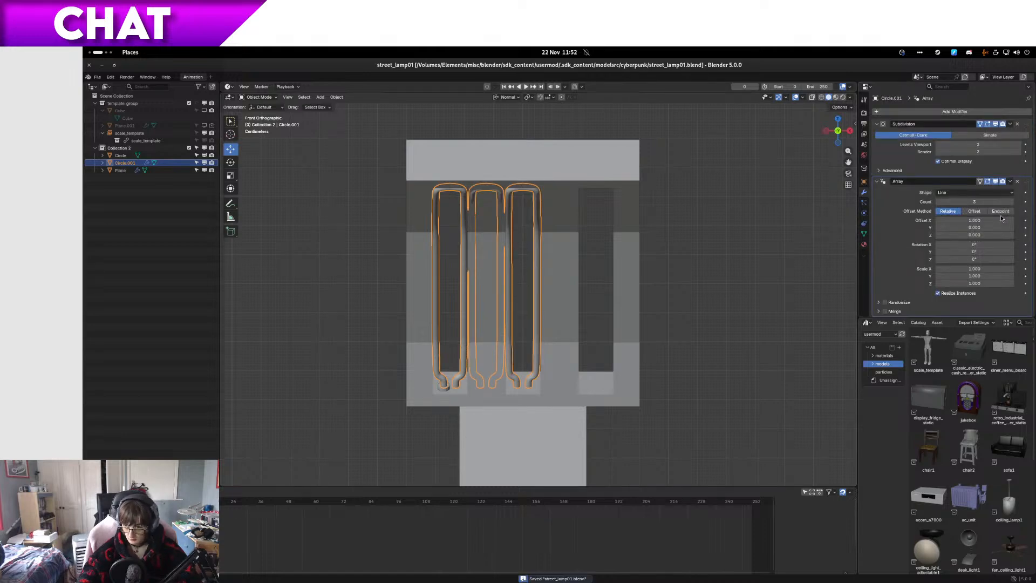
# Step: Set the Array modifier's relative X offset to 2.09 to spread the tube copies across the slots
pyautogui.click(988, 222)
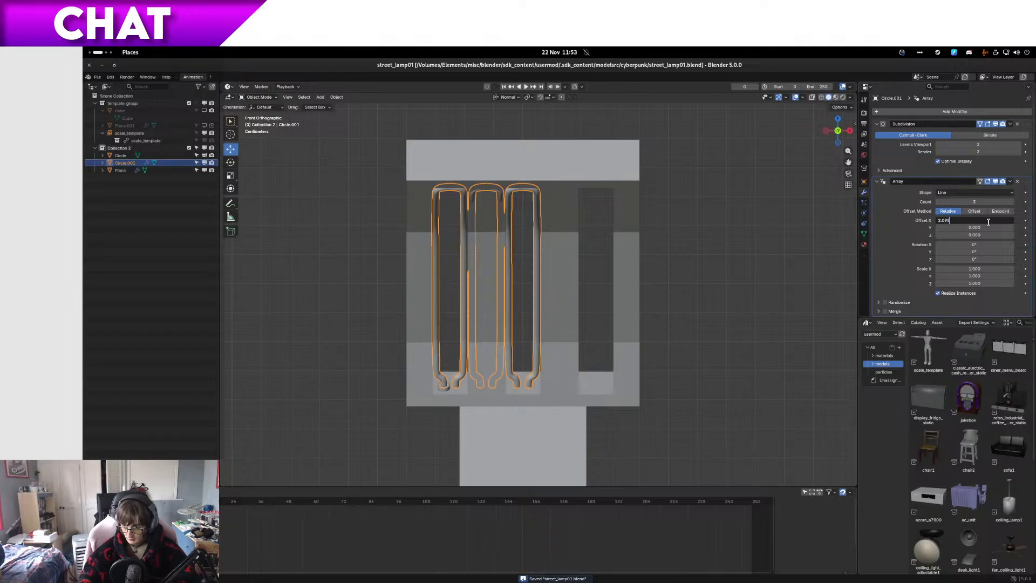
pyautogui.press('Return')
pyautogui.scroll(6, 681, 290)
pyautogui.keyDown('shift'); pyautogui.moveTo(508, 245); pyautogui.dragTo(571, 297, button='middle'); pyautogui.keyUp('shift')
pyautogui.click(981, 222)
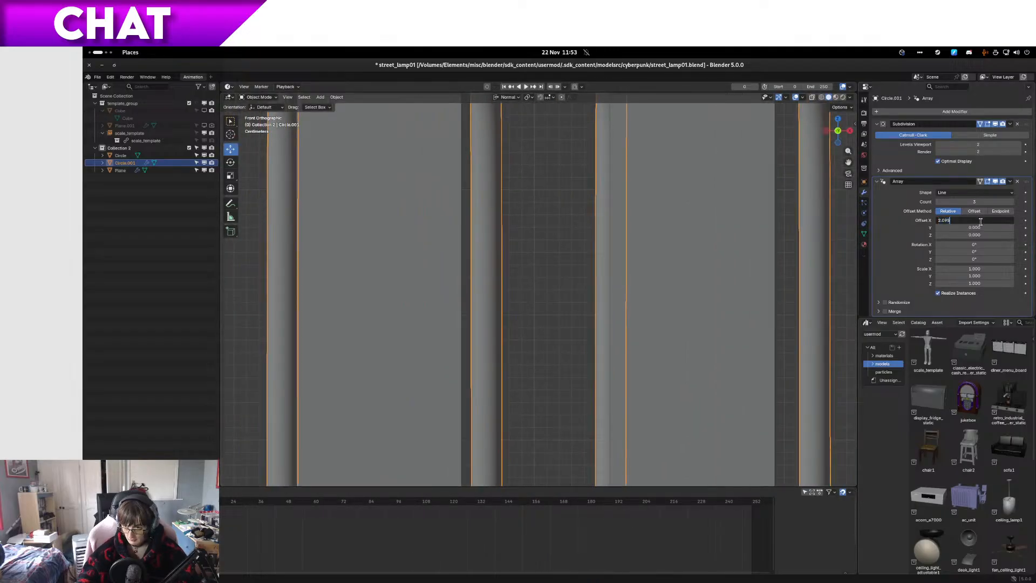
pyautogui.write('2.09')
pyautogui.press('Return')
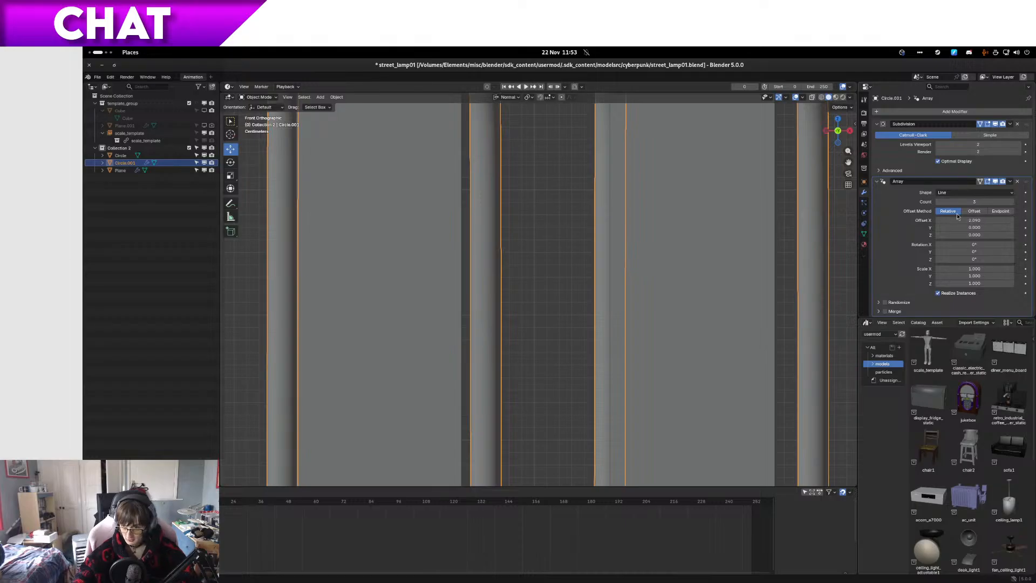
# Step: Reduce the Array's relative X offset in 0.01 increments to 1.990 to align the copies with the slots
pyautogui.click(940, 220)
pyautogui.click(940, 221)
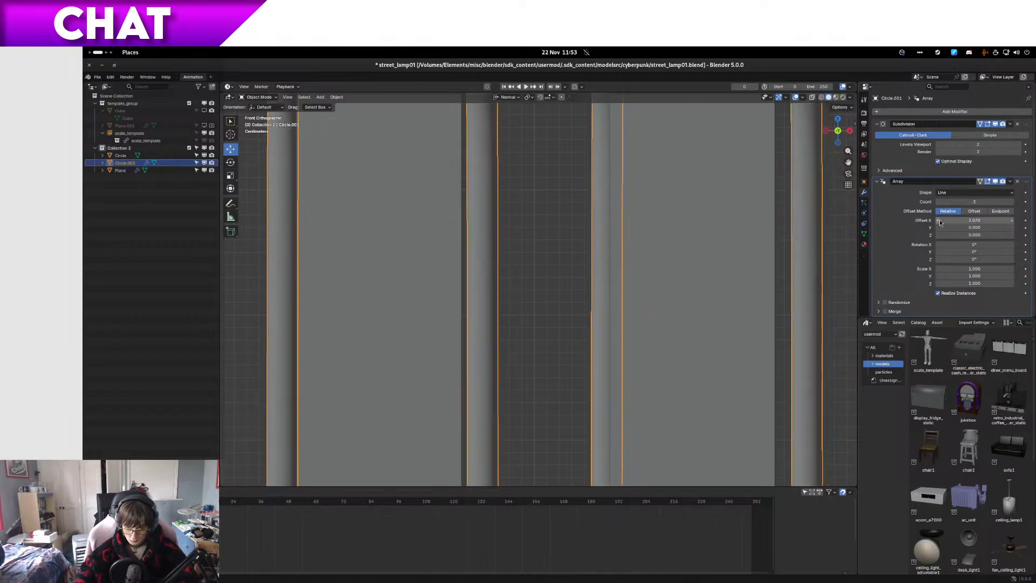
pyautogui.click(940, 221)
pyautogui.click(940, 220)
pyautogui.click(940, 221)
pyautogui.click(939, 220)
pyautogui.click(940, 220)
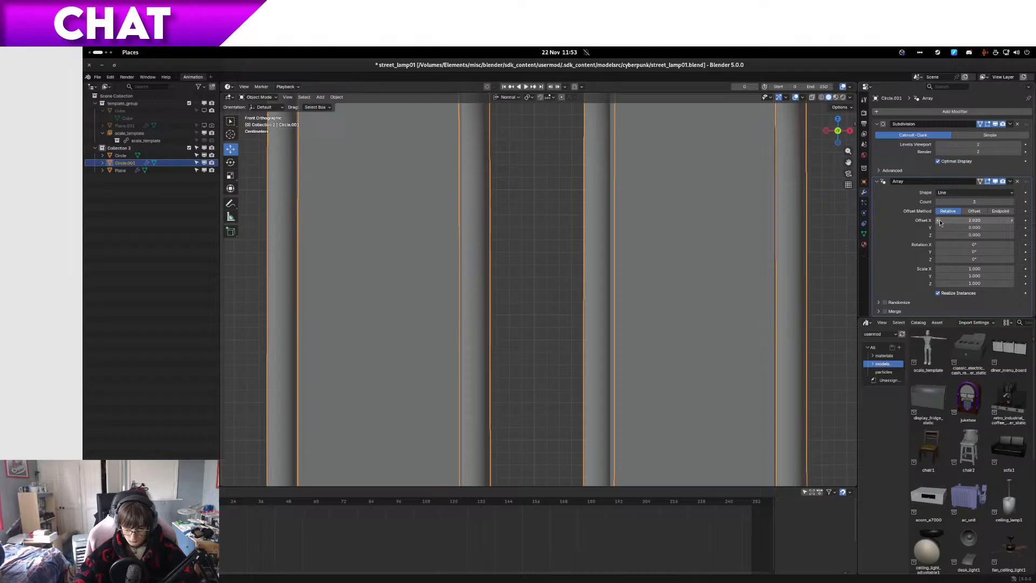
pyautogui.click(940, 220)
pyautogui.click(940, 220)
pyautogui.click(940, 220)
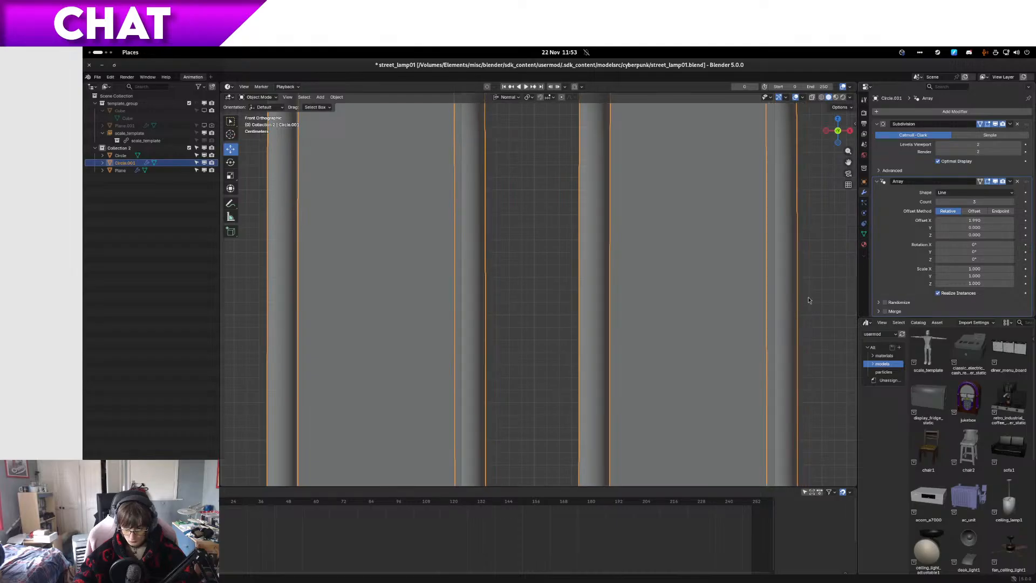
# Step: Inspect the arrayed tubes in the lamp's three slots from below in solid shading
pyautogui.scroll(-8, 422, 320)
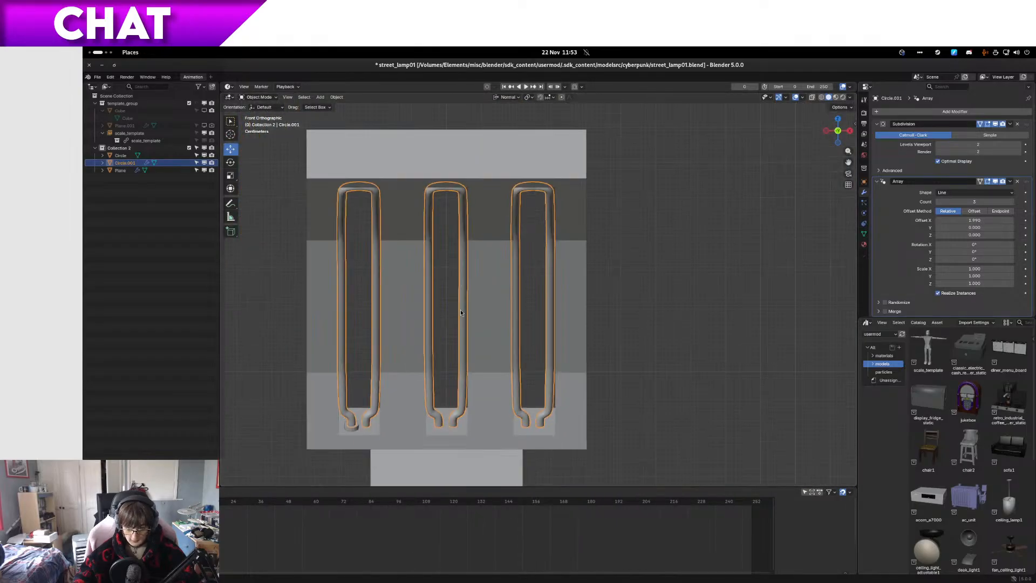
pyautogui.press('z')
pyautogui.moveTo(445, 309)
pyautogui.keyDown('shift'); pyautogui.mouseDown(button='middle')
pyautogui.moveTo(485, 289)
pyautogui.moveTo(525, 328)
pyautogui.mouseUp(button='middle'); pyautogui.keyUp('shift')
pyautogui.click(531, 293)
pyautogui.press('Tab')
pyautogui.press('Tab')
pyautogui.click(650, 345)
pyautogui.click(612, 249)
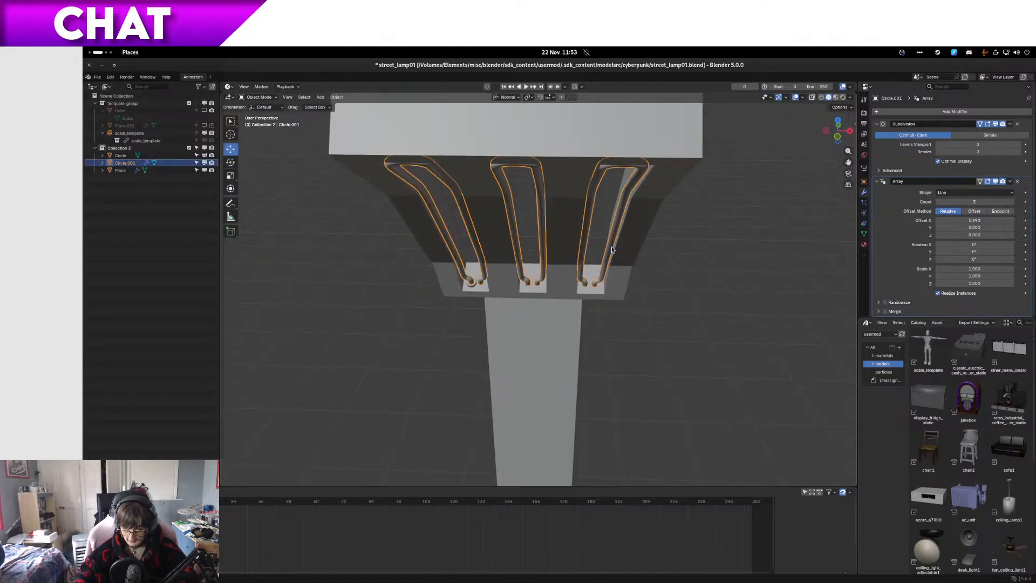
# Step: Add a second Array modifier to the tube, keeping the first Array's count at 3
pyautogui.click(948, 111)
pyautogui.moveTo(948, 116)
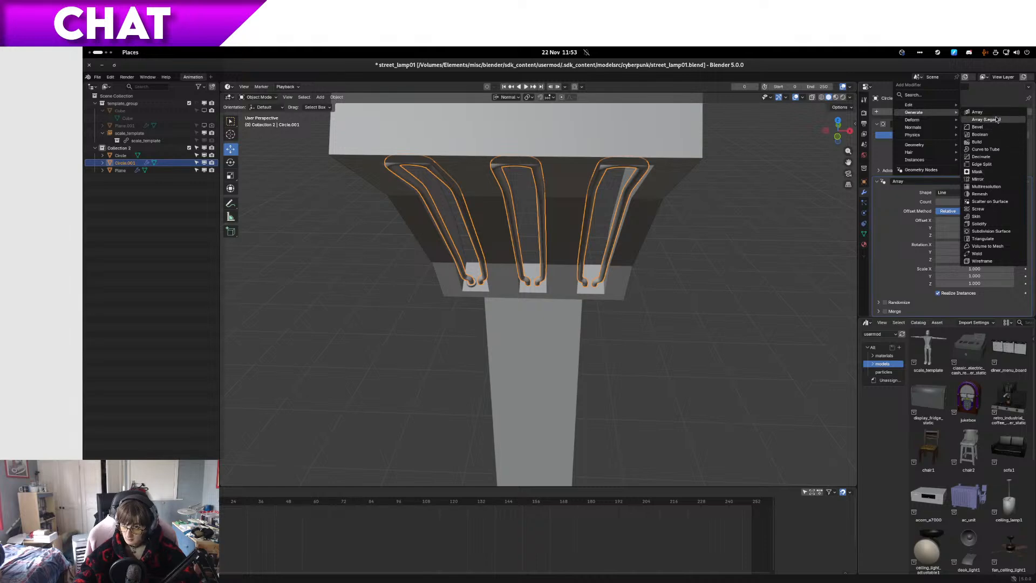
pyautogui.click(1005, 116)
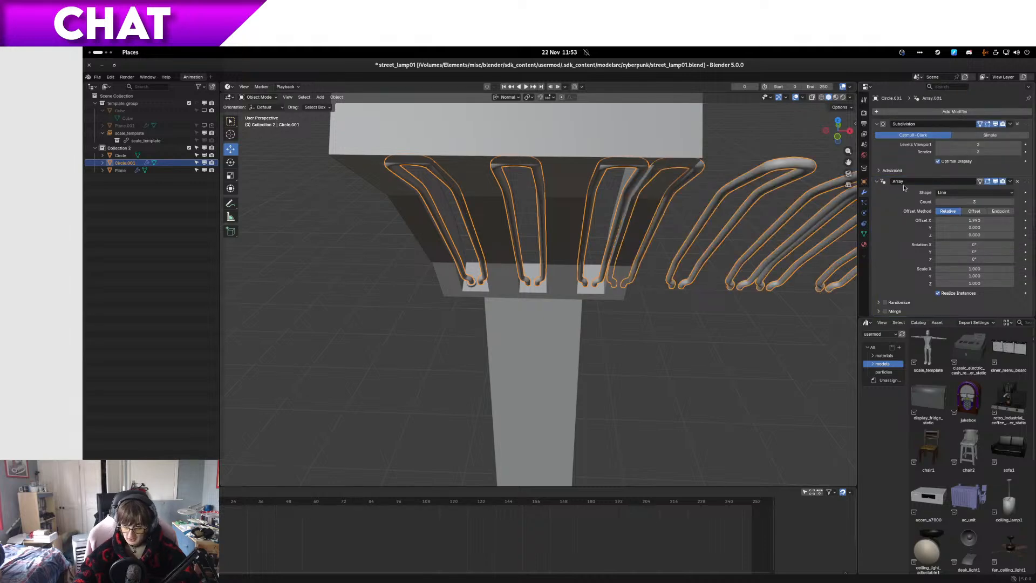
pyautogui.click(942, 202)
pyautogui.click(966, 220)
pyautogui.press('Return')
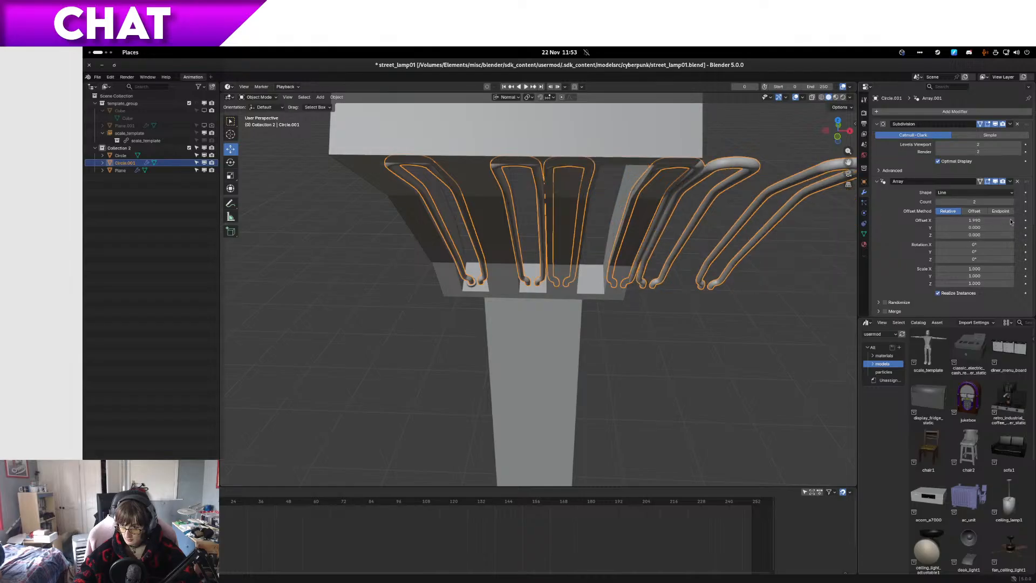
pyautogui.click(1011, 202)
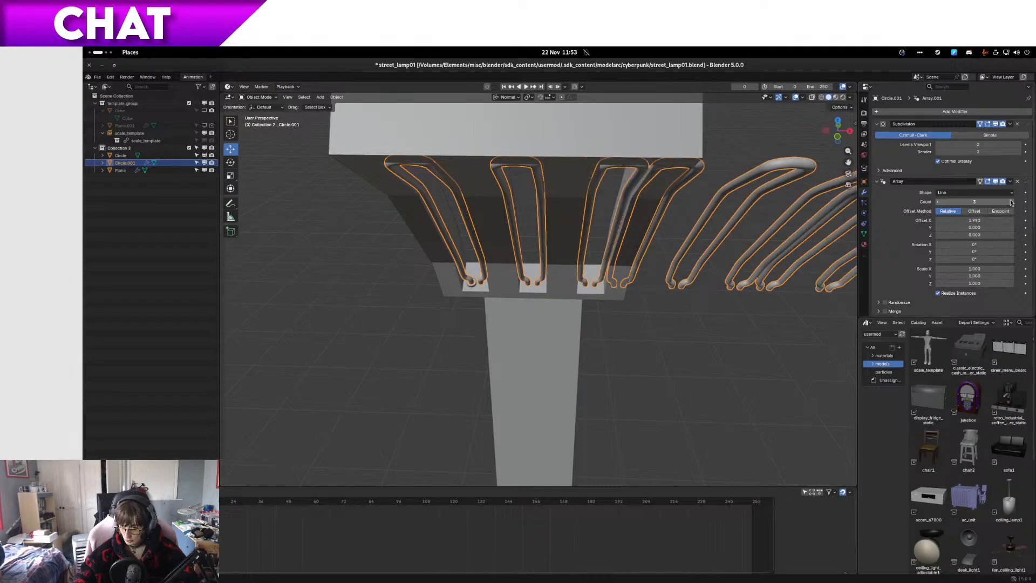
# Step: Set the second Array's count to 2 and its relative X offset to 0
pyautogui.scroll(-3, 929, 288)
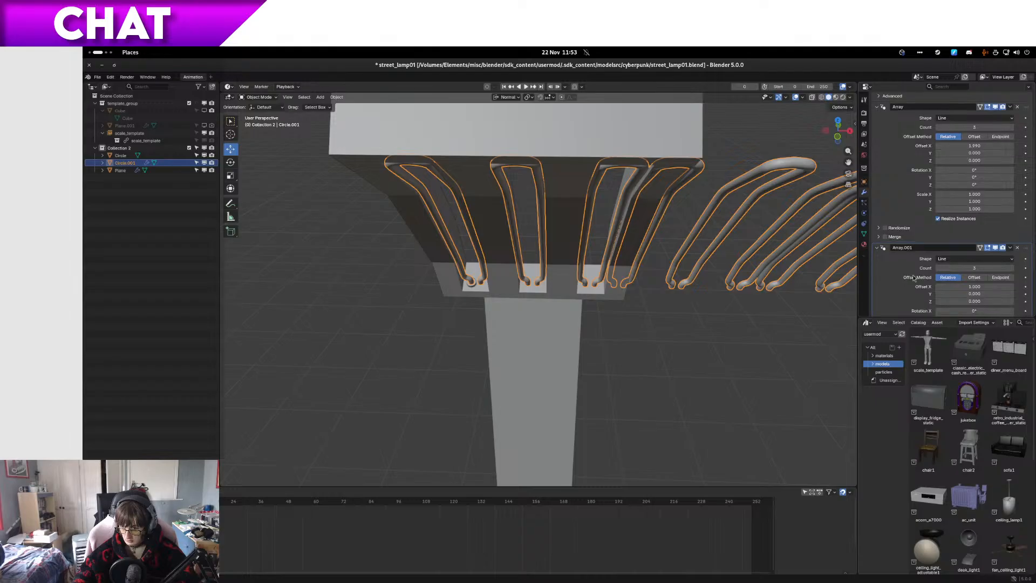
pyautogui.click(939, 267)
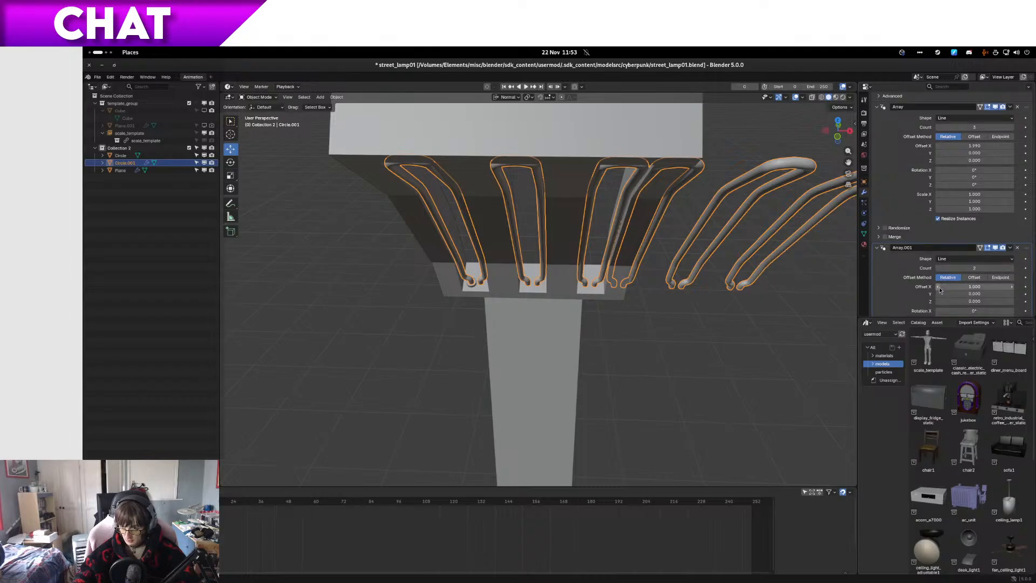
pyautogui.click(947, 288)
pyautogui.write('0')
pyautogui.press('Return')
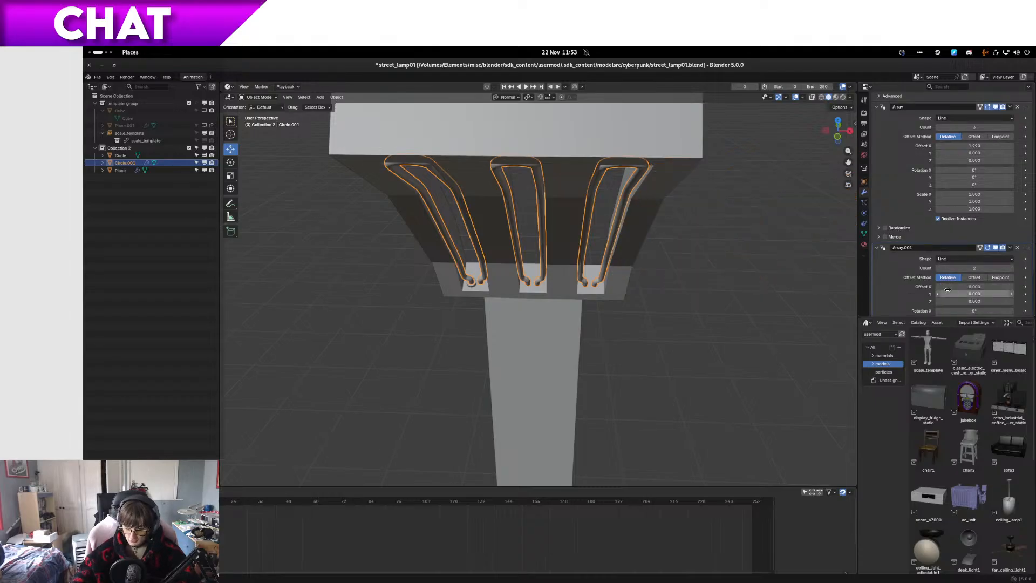
# Step: Offset the second tube row back through the lamp with rough relative Y and Z offsets, using a see-through right view
pyautogui.moveTo(972, 294); pyautogui.dragTo(958, 317)
pyautogui.press('KP_3')
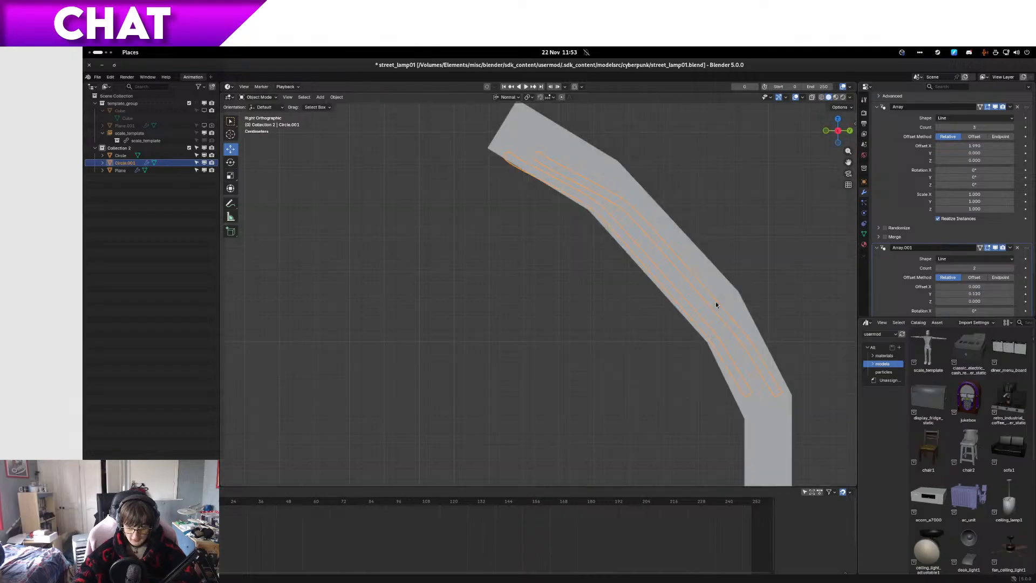
pyautogui.hotkey('alt', 'z')
pyautogui.scroll(6, 680, 286)
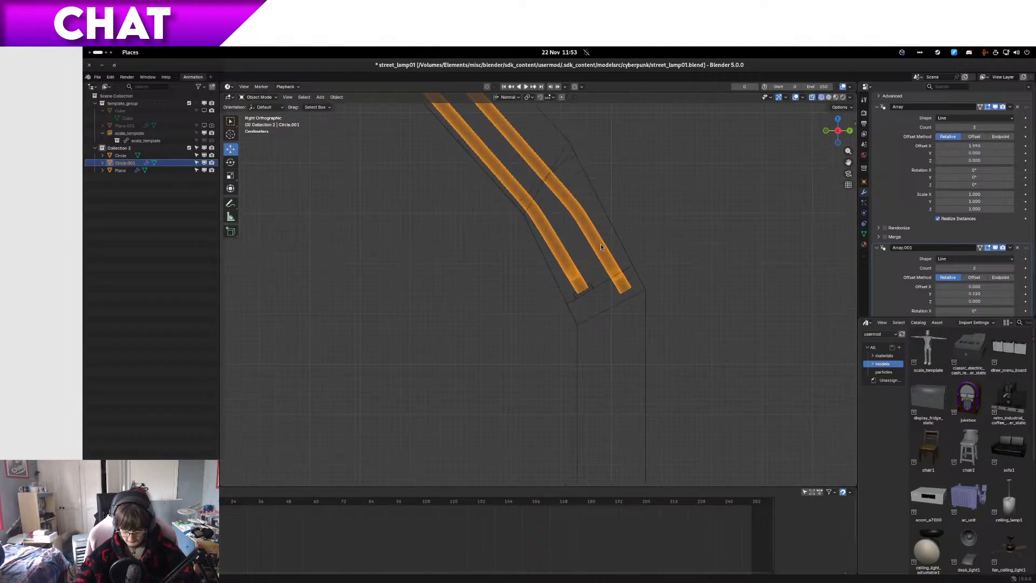
pyautogui.moveTo(974, 301)
pyautogui.mouseDown()
pyautogui.moveTo(988, 301)
pyautogui.moveTo(971, 301)
pyautogui.mouseUp()
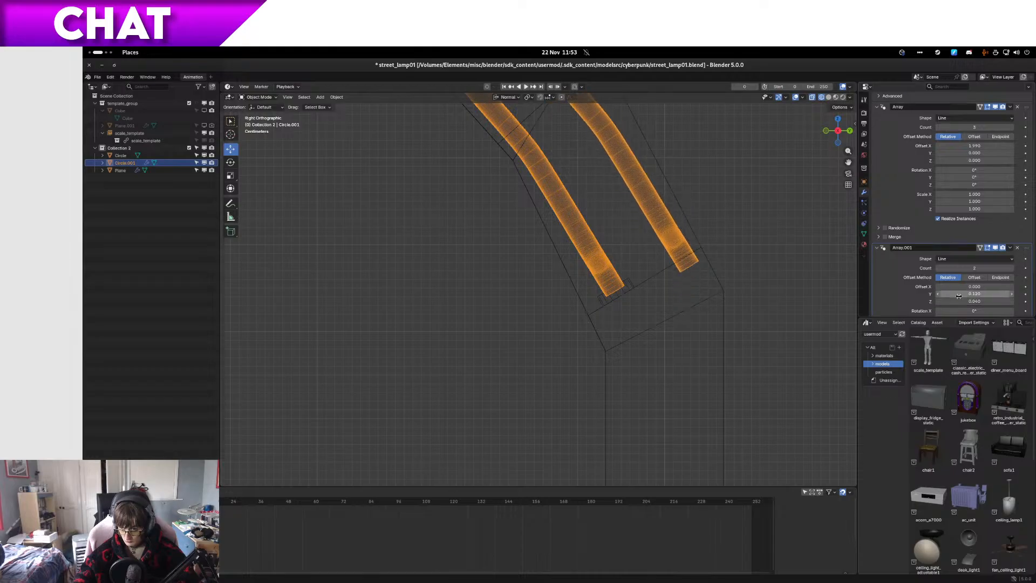
# Step: Adjust the second Array's relative offsets to 0.090 in Y and 0.060 in Z to fit the lamp head
pyautogui.click(940, 294)
pyautogui.click(940, 294)
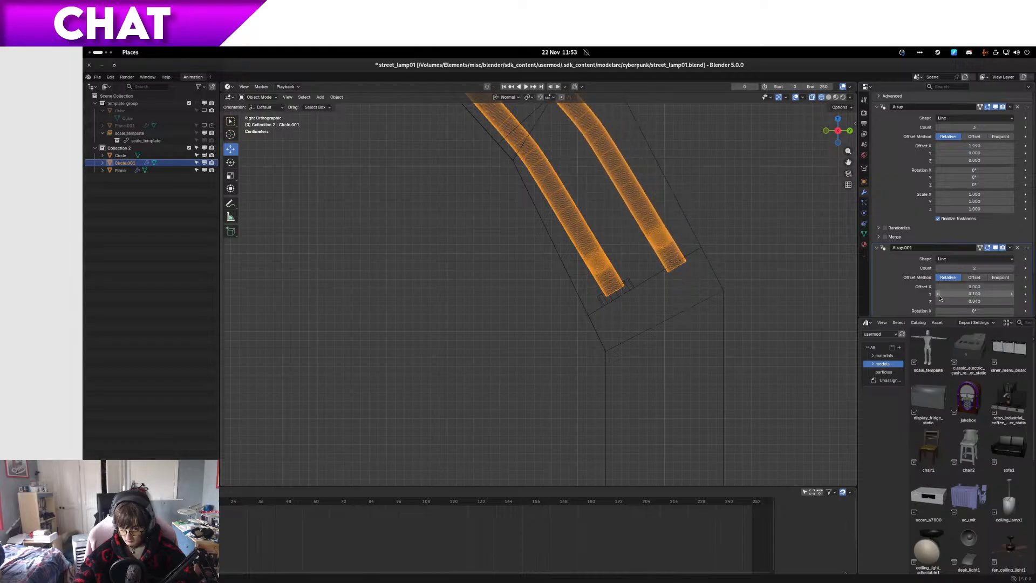
pyautogui.click(1012, 294)
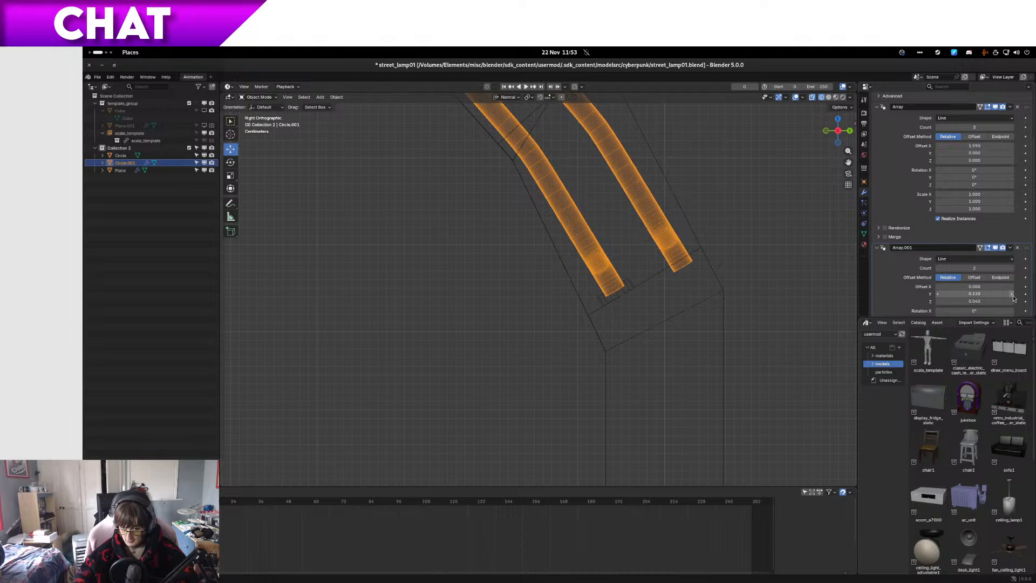
pyautogui.click(938, 295)
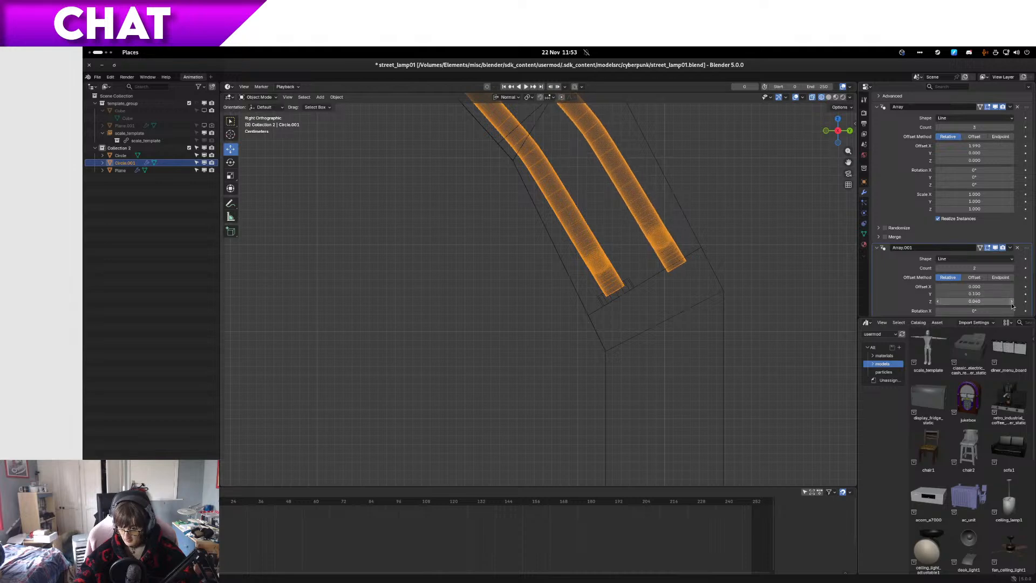
pyautogui.click(1012, 302)
pyautogui.click(1012, 302)
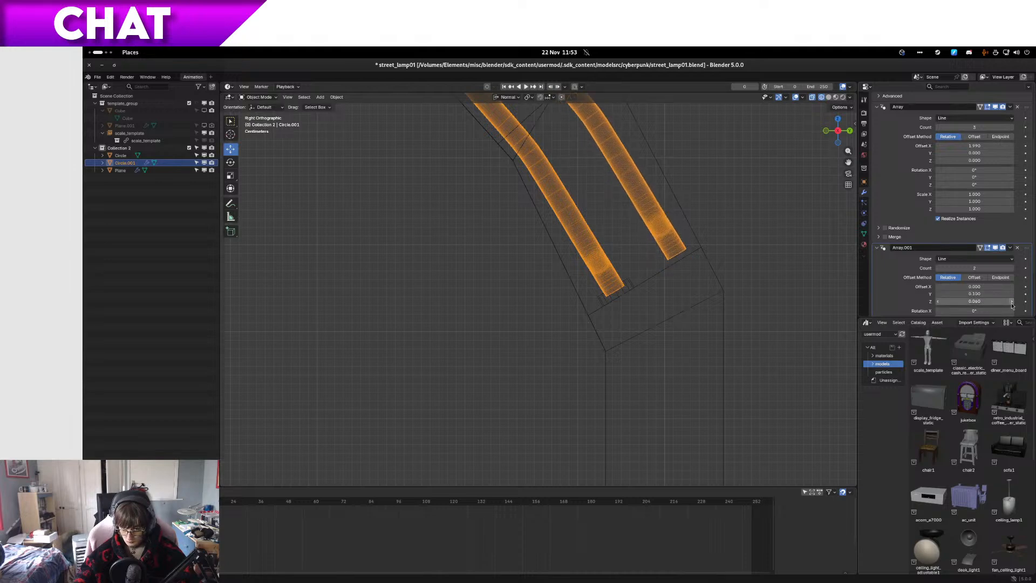
pyautogui.click(938, 294)
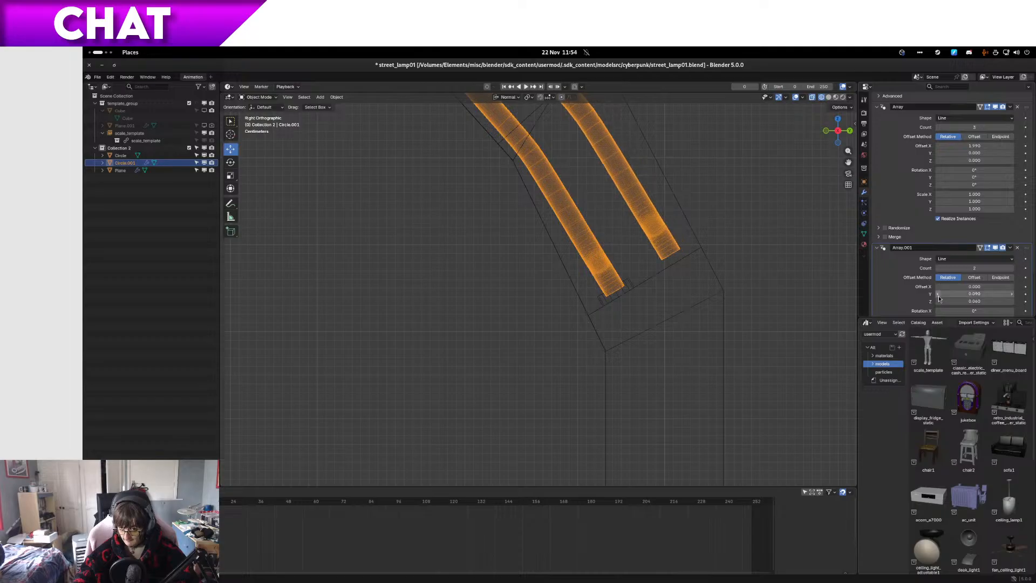
# Step: Set the second Array's relative Z offset to 0.055
pyautogui.click(1012, 302)
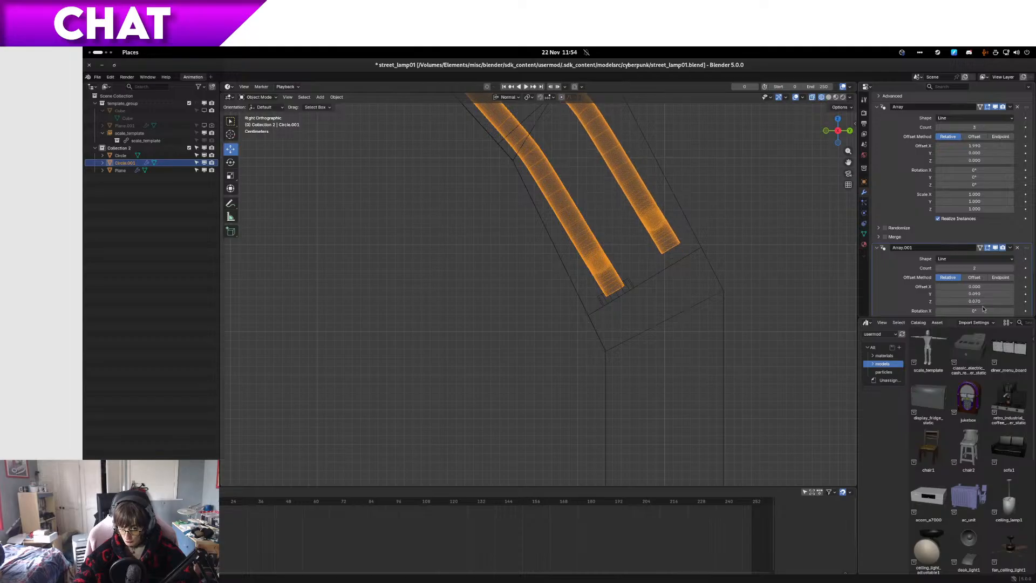
pyautogui.click(938, 301)
pyautogui.click(938, 301)
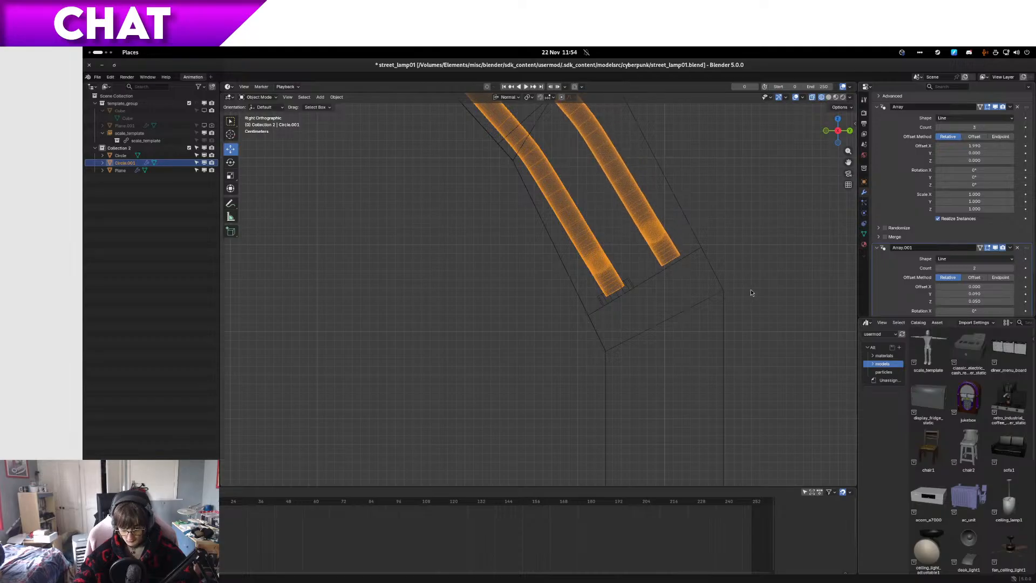
pyautogui.click(983, 301)
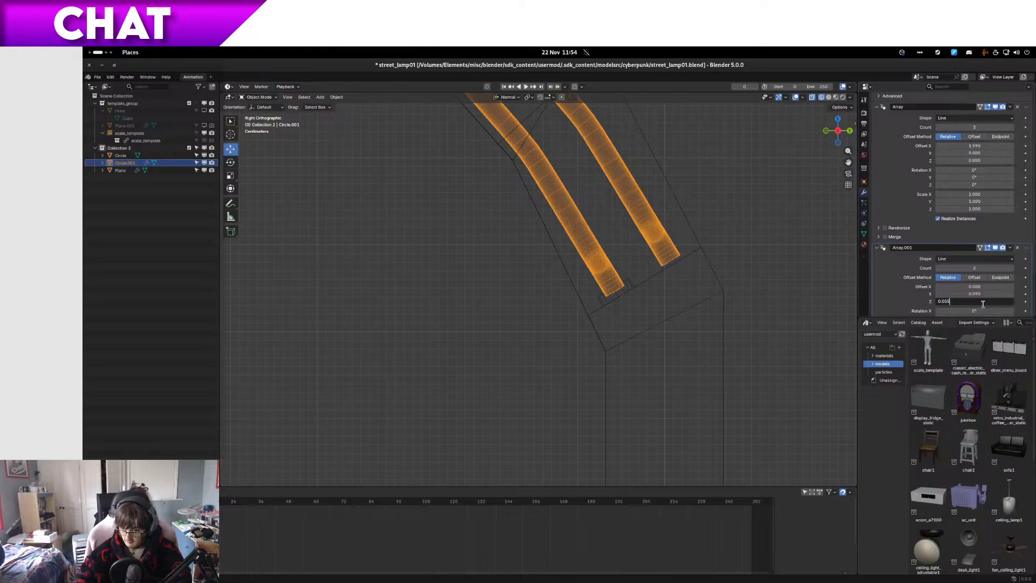
pyautogui.write('5')
pyautogui.press('Return')
# Step: Check both tube rows inside the slots in wireframe and solid shading, and deselect the tube
pyautogui.moveTo(607, 266)
pyautogui.mouseDown(button='middle')
pyautogui.moveTo(688, 283)
pyautogui.moveTo(678, 291)
pyautogui.mouseUp(button='middle')
pyautogui.hotkey('shift', 'z')
pyautogui.press('Tab')
pyautogui.press('Tab')
pyautogui.hotkey('shift', 'z')
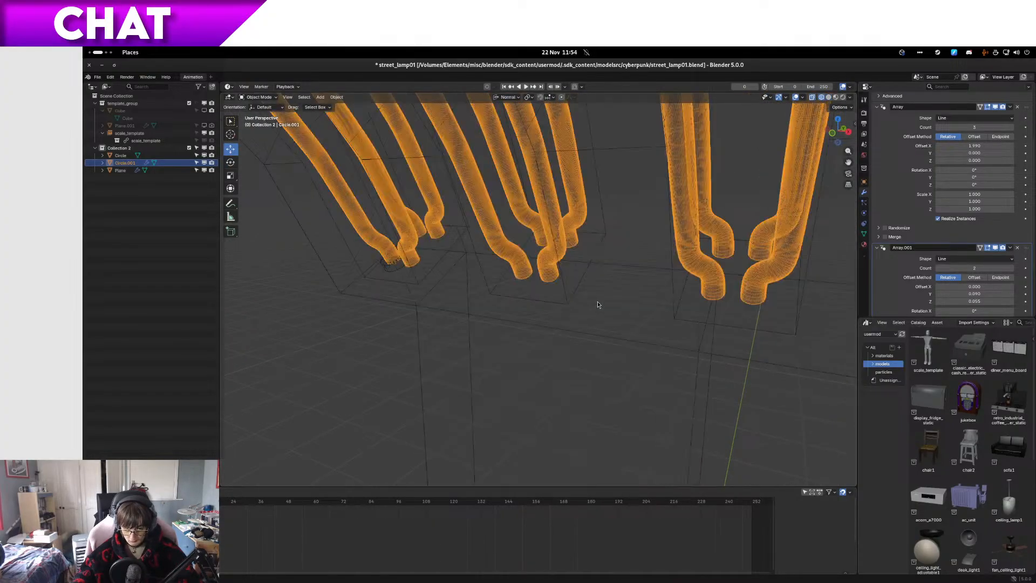
pyautogui.moveTo(598, 300)
pyautogui.mouseDown(button='middle')
pyautogui.moveTo(679, 286)
pyautogui.moveTo(610, 304)
pyautogui.mouseUp(button='middle')
pyautogui.press('z')
pyautogui.click(706, 293)
pyautogui.click(761, 381)
# Step: Examine the doubled tubes in the lamp head from the front, back and underside, and save the file
pyautogui.moveTo(761, 382); pyautogui.dragTo(652, 367, button='middle')
pyautogui.moveTo(619, 403)
pyautogui.mouseDown(button='middle')
pyautogui.moveTo(594, 398)
pyautogui.moveTo(663, 377)
pyautogui.moveTo(637, 438)
pyautogui.moveTo(676, 406)
pyautogui.moveTo(607, 392)
pyautogui.moveTo(769, 359)
pyautogui.moveTo(684, 425)
pyautogui.moveTo(606, 410)
pyautogui.moveTo(569, 378)
pyautogui.moveTo(540, 420)
pyautogui.moveTo(375, 370)
pyautogui.moveTo(416, 351)
pyautogui.moveTo(422, 380)
pyautogui.moveTo(456, 380)
pyautogui.moveTo(452, 364)
pyautogui.moveTo(481, 374)
pyautogui.moveTo(520, 419)
pyautogui.moveTo(601, 411)
pyautogui.mouseUp(button='middle')
pyautogui.scroll(-5, 663, 376)
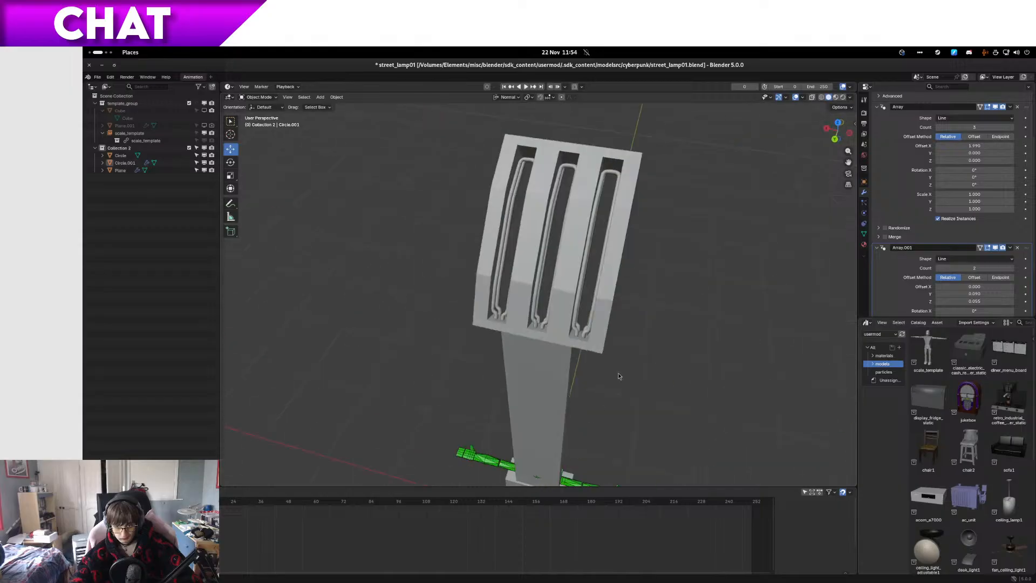
pyautogui.scroll(4, 631, 302)
pyautogui.moveTo(638, 273); pyautogui.dragTo(642, 203, button='middle')
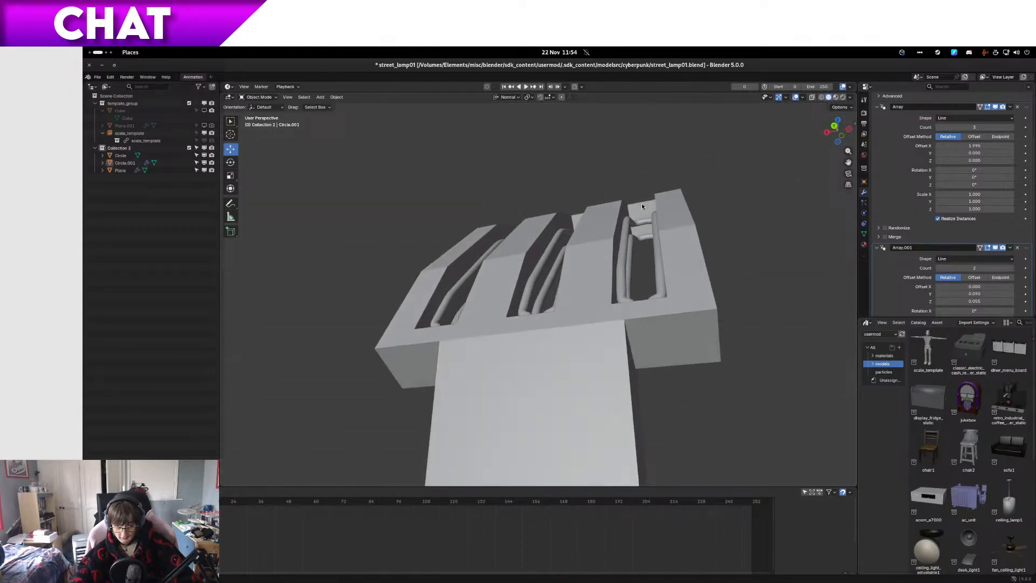
pyautogui.scroll(-8, 620, 243)
pyautogui.moveTo(599, 278); pyautogui.dragTo(576, 321, button='middle')
pyautogui.scroll(3, 604, 337)
pyautogui.scroll(6, 555, 271)
pyautogui.moveTo(555, 271); pyautogui.dragTo(503, 298, button='middle')
pyautogui.scroll(3, 510, 329)
pyautogui.moveTo(516, 361)
pyautogui.mouseDown(button='middle')
pyautogui.moveTo(518, 371)
pyautogui.moveTo(509, 346)
pyautogui.mouseUp(button='middle')
pyautogui.hotkey('ctrl', 's')
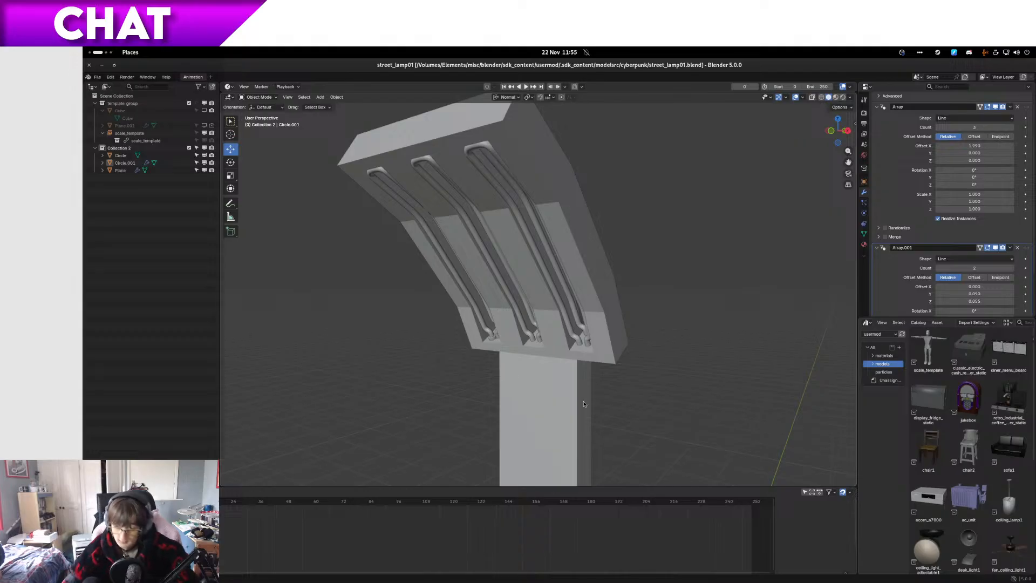
pyautogui.moveTo(473, 338); pyautogui.dragTo(507, 316, button='middle')
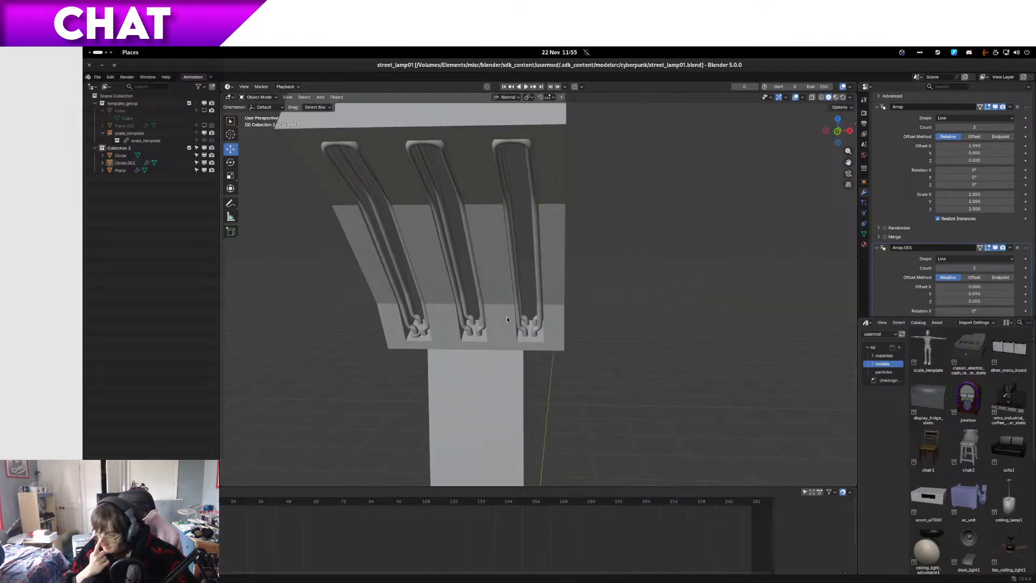
pyautogui.keyDown('shift'); pyautogui.moveTo(589, 224); pyautogui.dragTo(632, 212, button='middle'); pyautogui.keyUp('shift')
pyautogui.moveTo(507, 283); pyautogui.dragTo(476, 300, button='middle')
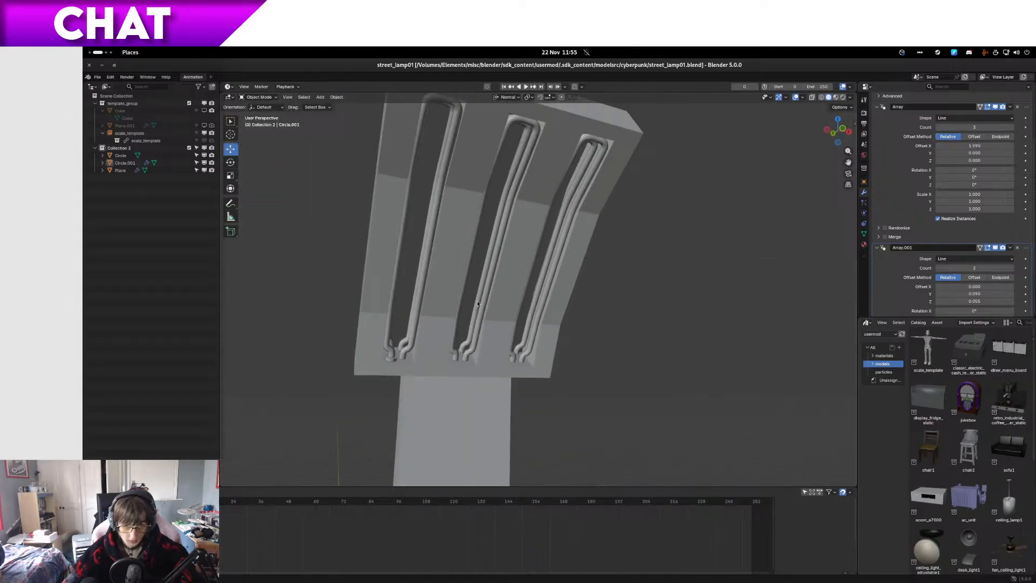
# Step: Switch to the file manager, copy street_lamp01.blend into the original folder and rename the copy street_lamp01_modelling5b.blend
pyautogui.press('super+Page_Up')
pyautogui.hotkey('alt', 'Left')
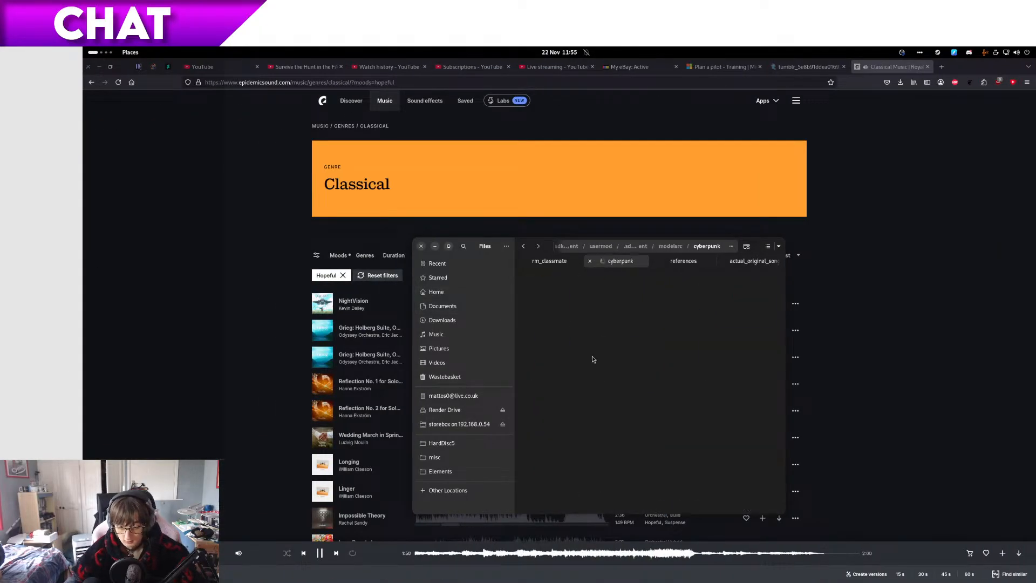
pyautogui.click(621, 374)
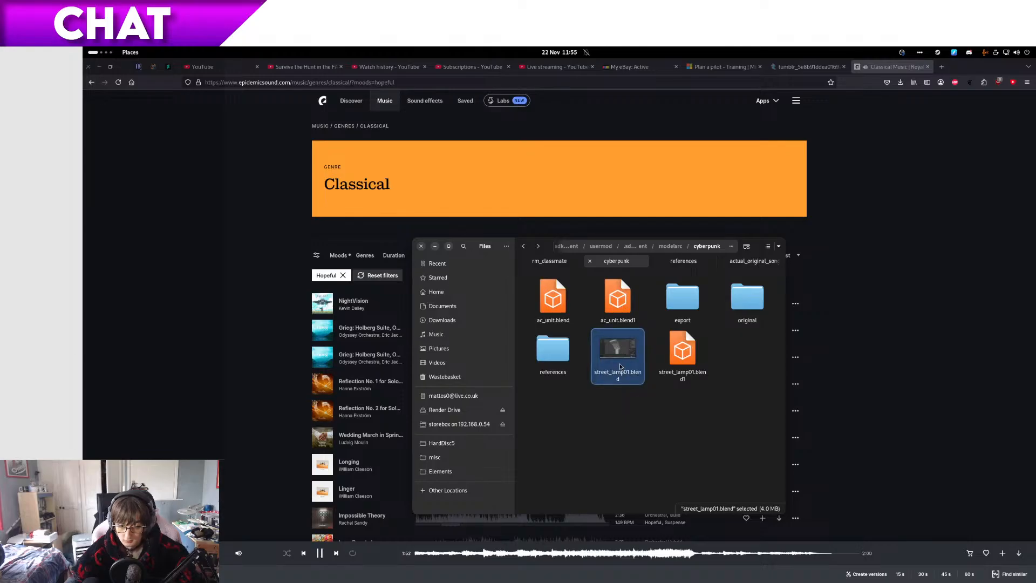
pyautogui.hotkey('alt', 'Right')
pyautogui.press('Up')
pyautogui.press('F2')
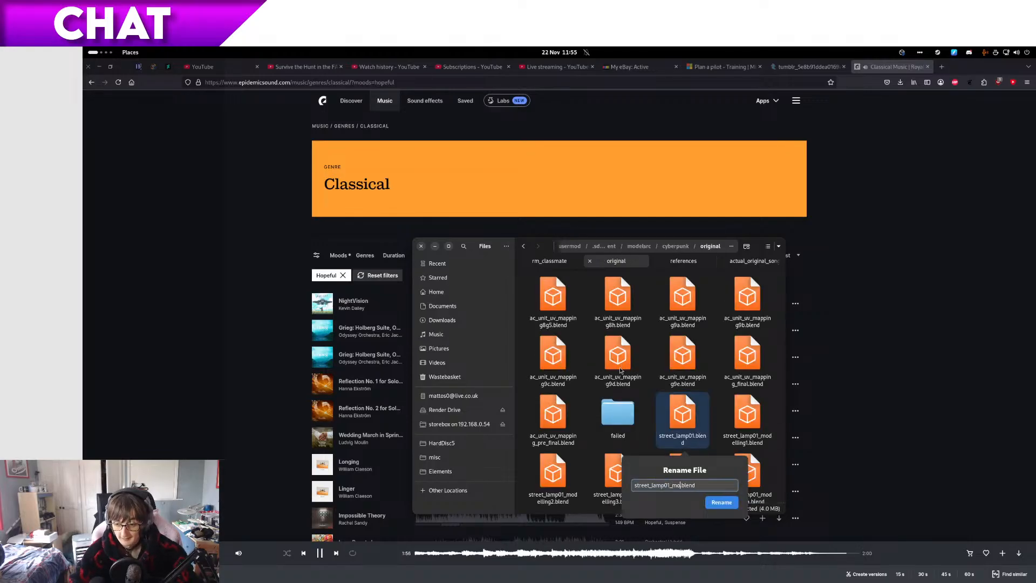
pyautogui.press('Return')
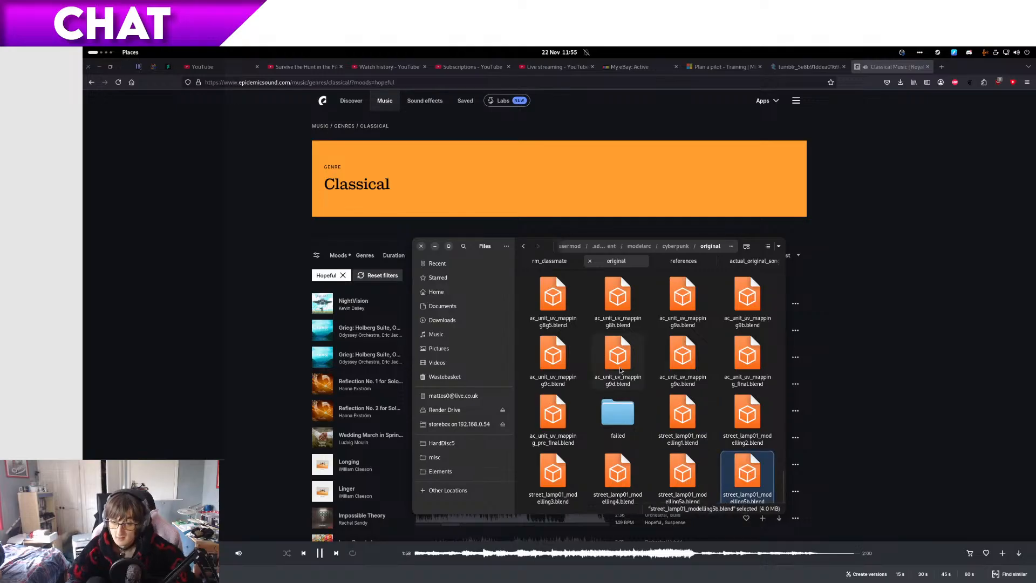
# Step: Return to Blender and open the tube in Edit Mode, framed on its lower bends in see-through front view
pyautogui.press('super+Page_Down')
pyautogui.scroll(5, 626, 356)
pyautogui.moveTo(625, 351); pyautogui.dragTo(334, 343, button='middle')
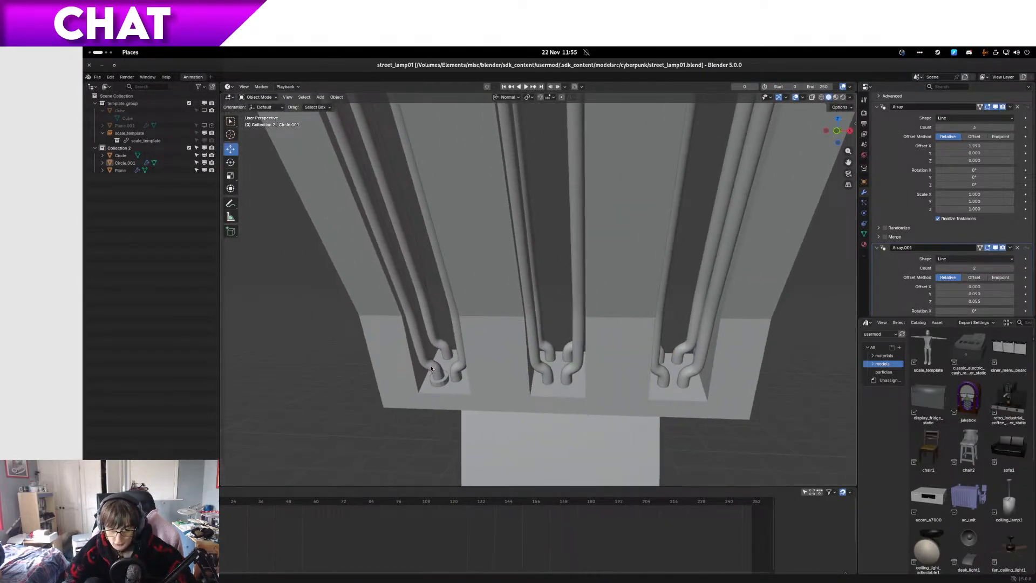
pyautogui.click(431, 368)
pyautogui.press('Tab')
pyautogui.press('KP_1')
pyautogui.click(332, 324)
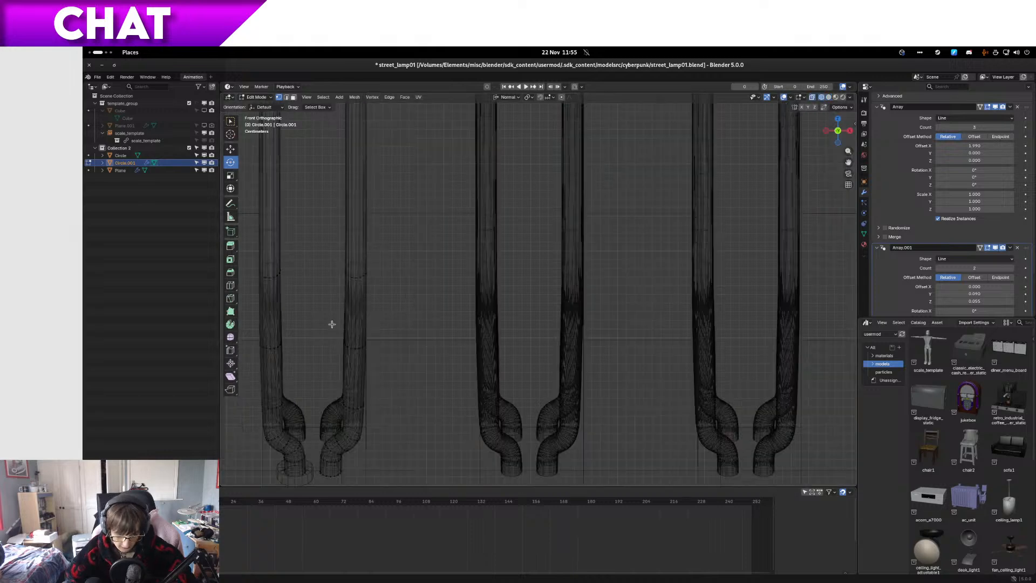
pyautogui.keyDown('shift'); pyautogui.moveTo(314, 296); pyautogui.dragTo(495, 326, button='middle'); pyautogui.keyUp('shift')
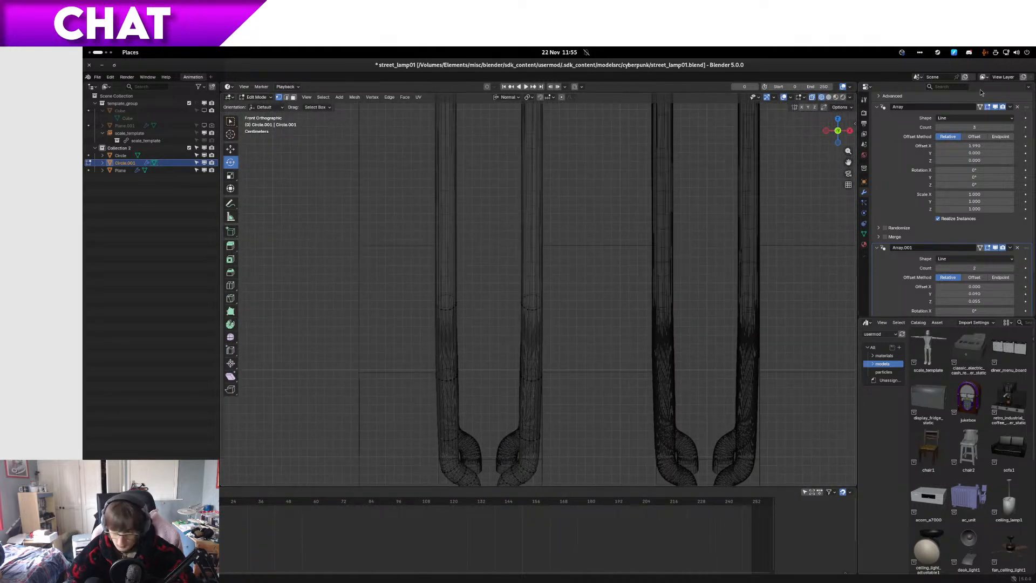
# Step: Turn off the second Array modifier's on-cage, Edit Mode and viewport display
pyautogui.click(988, 248)
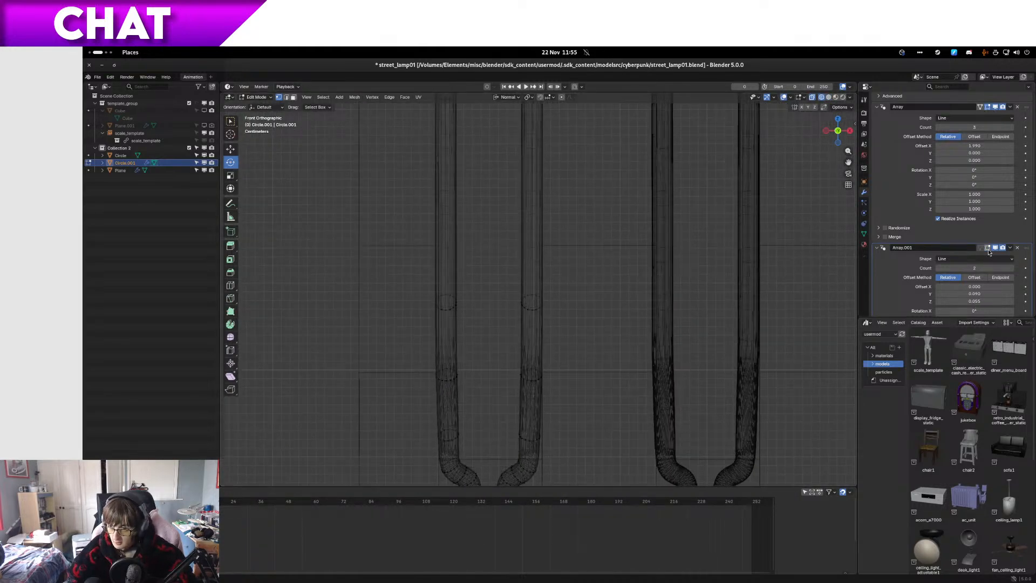
pyautogui.click(989, 250)
pyautogui.click(996, 249)
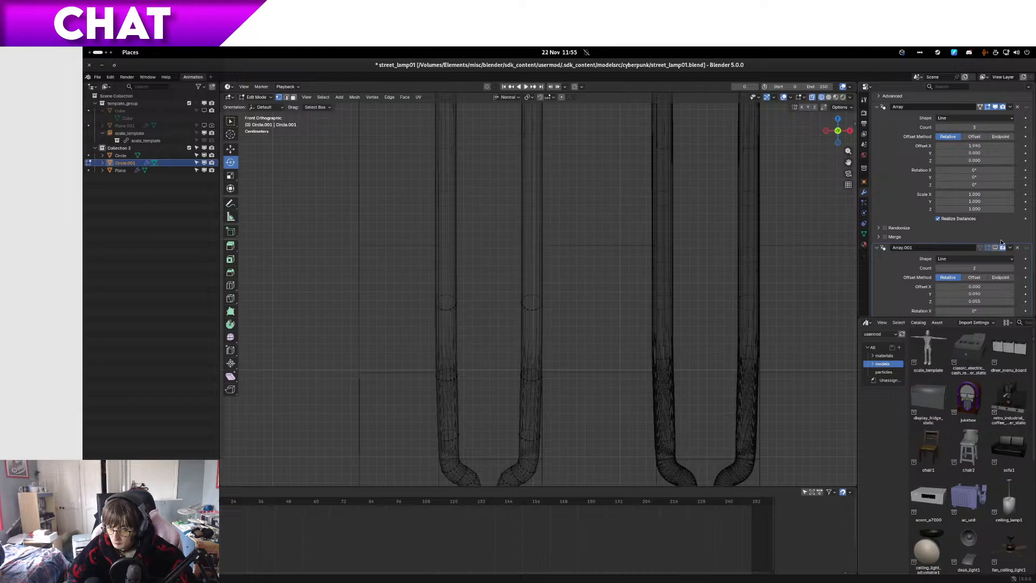
# Step: Turn off the first Array modifier's viewport display and move one edge ring on the tube's left leg about 7 mm inward along X
pyautogui.click(996, 107)
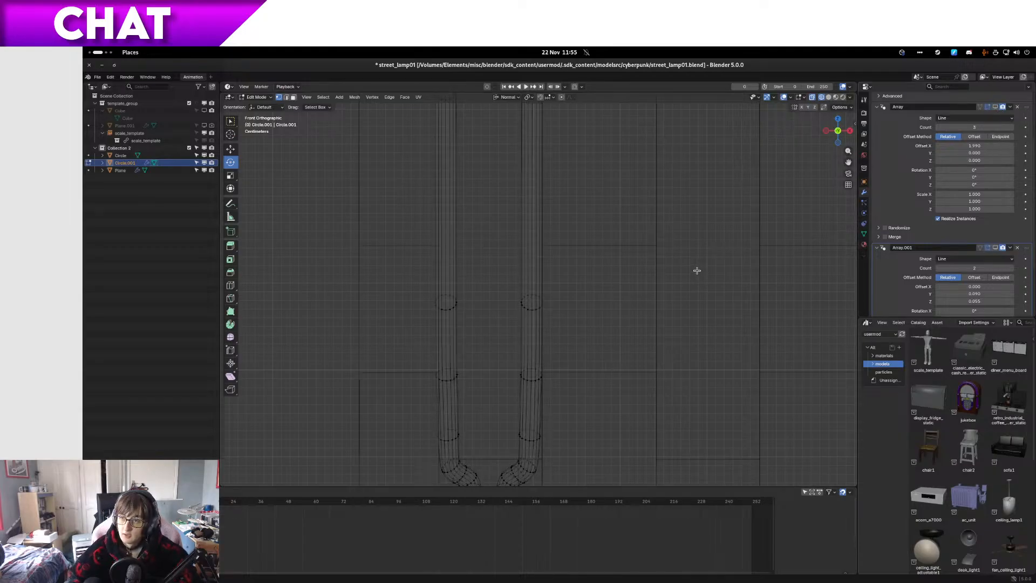
pyautogui.keyDown('shift'); pyautogui.moveTo(541, 329); pyautogui.dragTo(558, 228, button='middle'); pyautogui.keyUp('shift')
pyautogui.scroll(2, 482, 360)
pyautogui.moveTo(475, 298); pyautogui.dragTo(365, 240)
pyautogui.scroll(3, 409, 260)
pyautogui.keyDown('shift'); pyautogui.moveTo(407, 256); pyautogui.dragTo(555, 296, button='middle'); pyautogui.keyUp('shift')
pyautogui.press('g')
pyautogui.press('x')
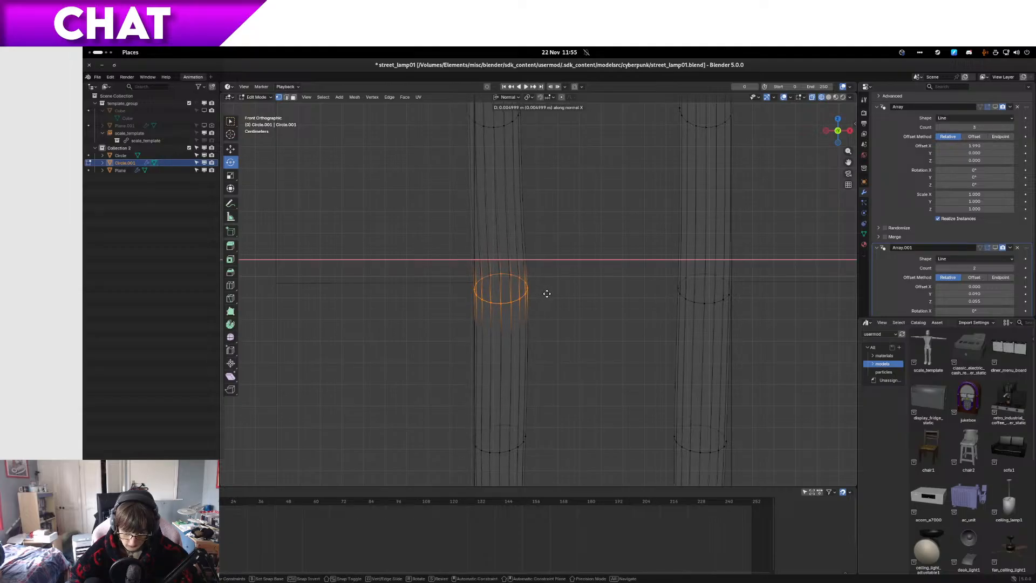
pyautogui.click(549, 294)
# Step: Select another edge ring farther along the tube's left leg and move it inward along X
pyautogui.keyDown('shift'); pyautogui.moveTo(542, 270); pyautogui.dragTo(559, 414, button='middle'); pyautogui.keyUp('shift')
pyautogui.moveTo(604, 309); pyautogui.dragTo(456, 192)
pyautogui.keyDown('shift'); pyautogui.moveTo(456, 192); pyautogui.dragTo(483, 125, button='middle'); pyautogui.keyUp('shift')
pyautogui.scroll(-1, 502, 146)
pyautogui.keyDown('shift'); pyautogui.moveTo(539, 343); pyautogui.dragTo(530, 149, button='middle'); pyautogui.keyUp('shift')
pyautogui.scroll(2, 521, 246)
pyautogui.press('g')
pyautogui.press('x')
pyautogui.click(531, 339)
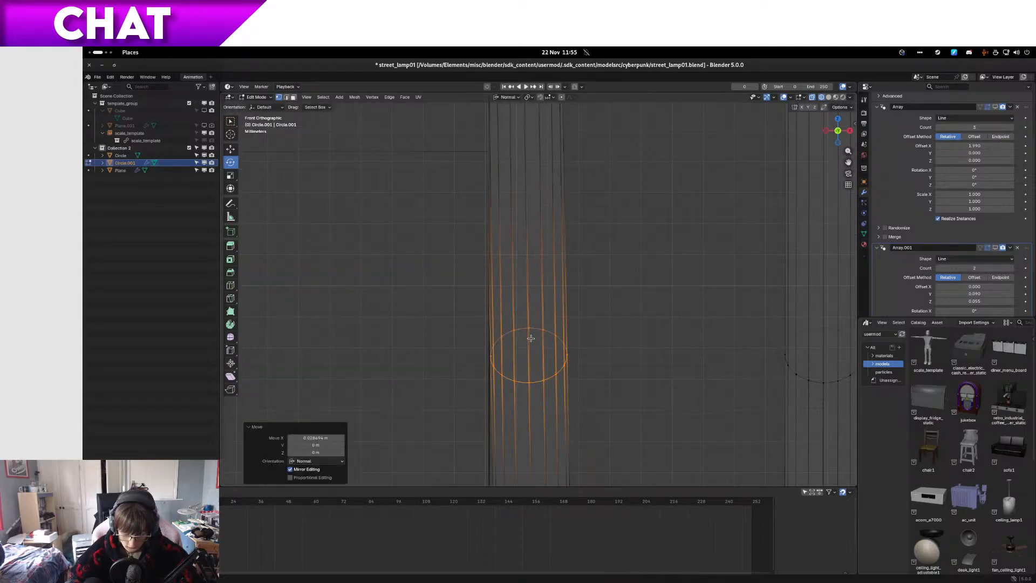
# Step: Shift the next edge ring on the tube's left leg about 7 mm inward along X
pyautogui.moveTo(549, 240)
pyautogui.keyDown('shift'); pyautogui.mouseDown(button='middle')
pyautogui.moveTo(490, 317)
pyautogui.moveTo(526, 189)
pyautogui.moveTo(539, 250)
pyautogui.mouseUp(button='middle'); pyautogui.keyUp('shift')
pyautogui.moveTo(644, 364); pyautogui.dragTo(398, 208)
pyautogui.press('g')
pyautogui.press('x')
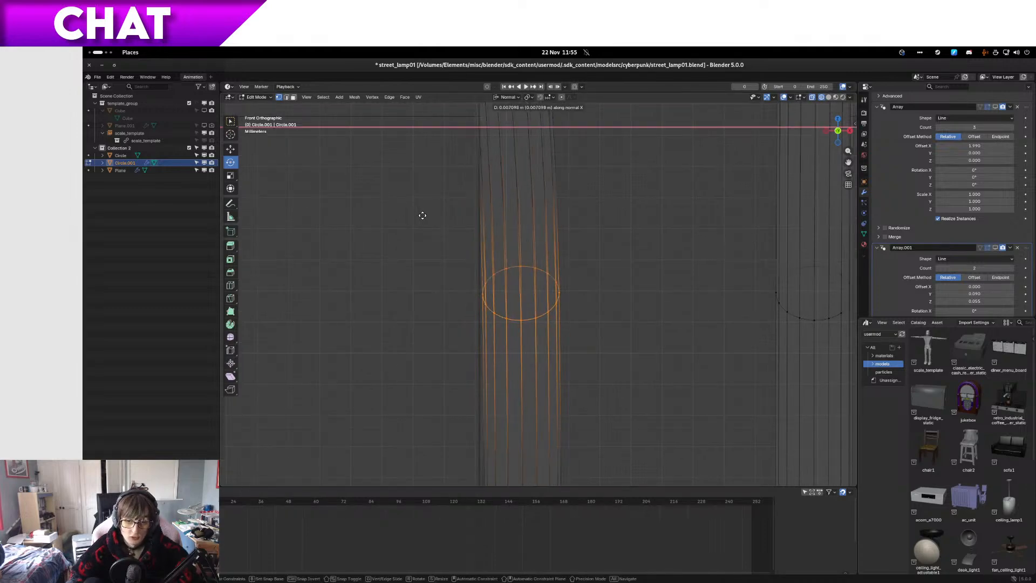
pyautogui.click(423, 209)
# Step: Move the following edge ring on the tube's left leg about 10 mm inward along X
pyautogui.hscroll(5, 562, 196)
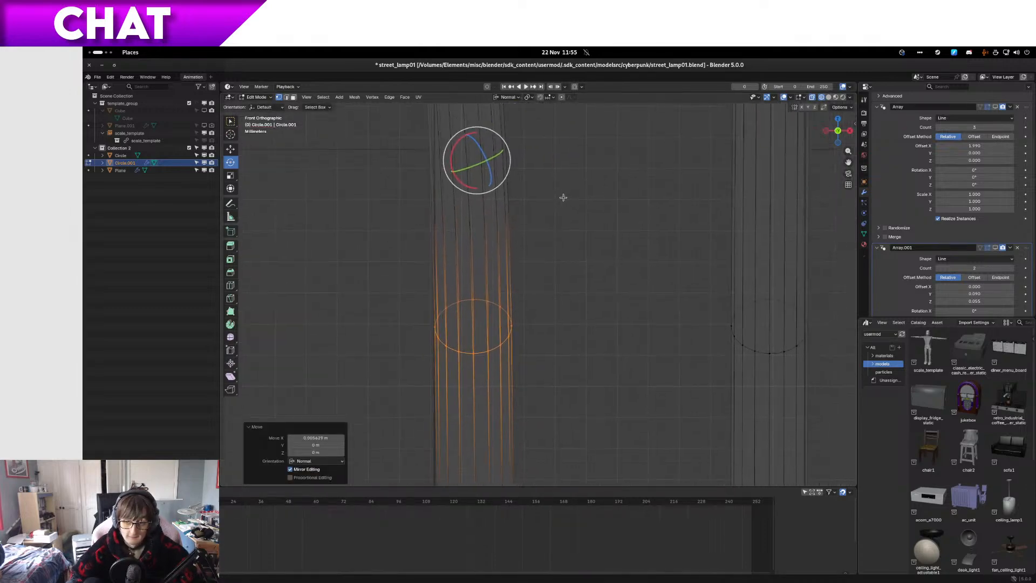
pyautogui.keyDown('shift'); pyautogui.scroll(10, 574, 338); pyautogui.keyUp('shift')
pyautogui.moveTo(576, 335); pyautogui.dragTo(365, 231)
pyautogui.press('g')
pyautogui.press('x')
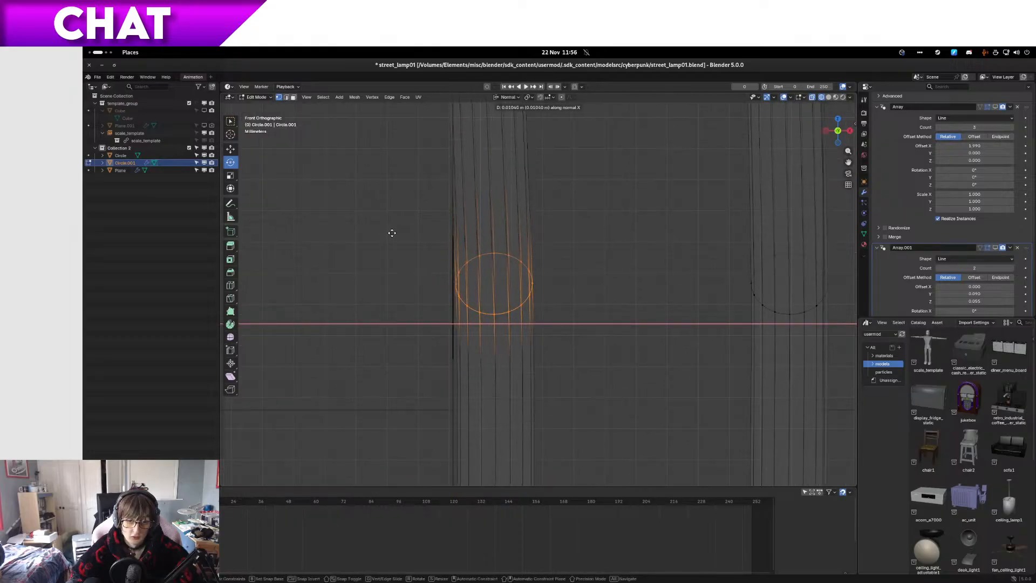
pyautogui.click(393, 233)
# Step: Select the tube's whole upper-left bend and move it about 3 mm inward along the global X axis
pyautogui.keyDown('shift'); pyautogui.scroll(8, 464, 270); pyautogui.keyUp('shift')
pyautogui.moveTo(309, 390); pyautogui.dragTo(568, 139)
pyautogui.press('g')
pyautogui.press('x')
pyautogui.press('y')
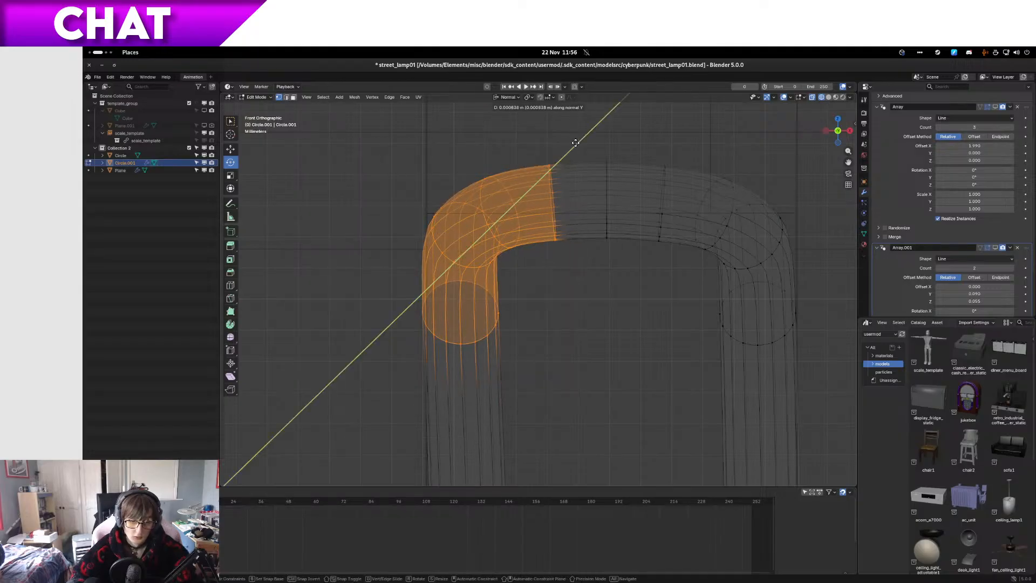
pyautogui.press('x')
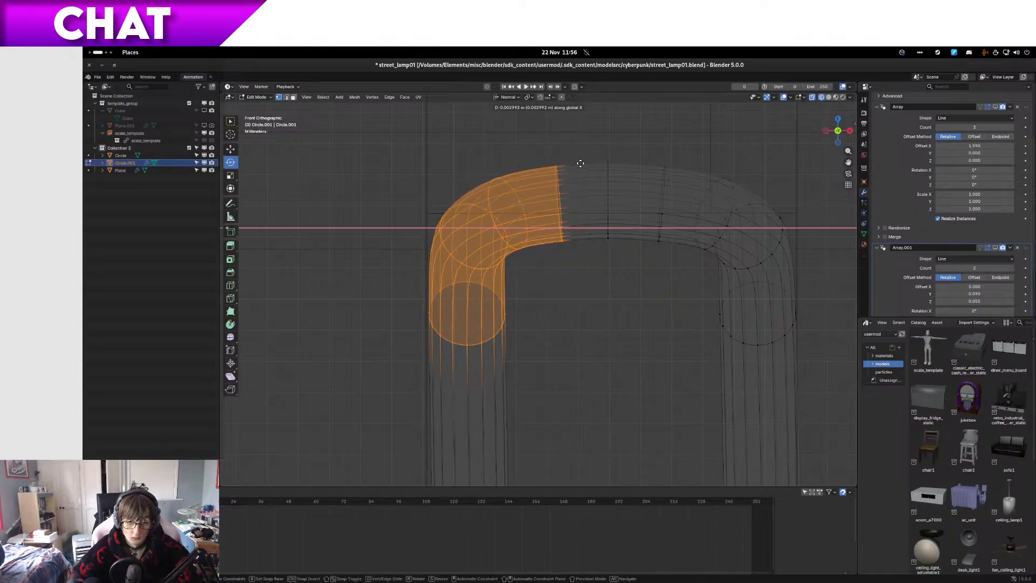
pyautogui.click(578, 164)
# Step: Return to Object Mode in solid shading and turn both Array modifiers' viewport display back on
pyautogui.hotkey('shift', 'z')
pyautogui.moveTo(667, 183); pyautogui.dragTo(559, 391, button='middle')
pyautogui.press('Tab')
pyautogui.scroll(5, 538, 391)
pyautogui.scroll(-5, 557, 413)
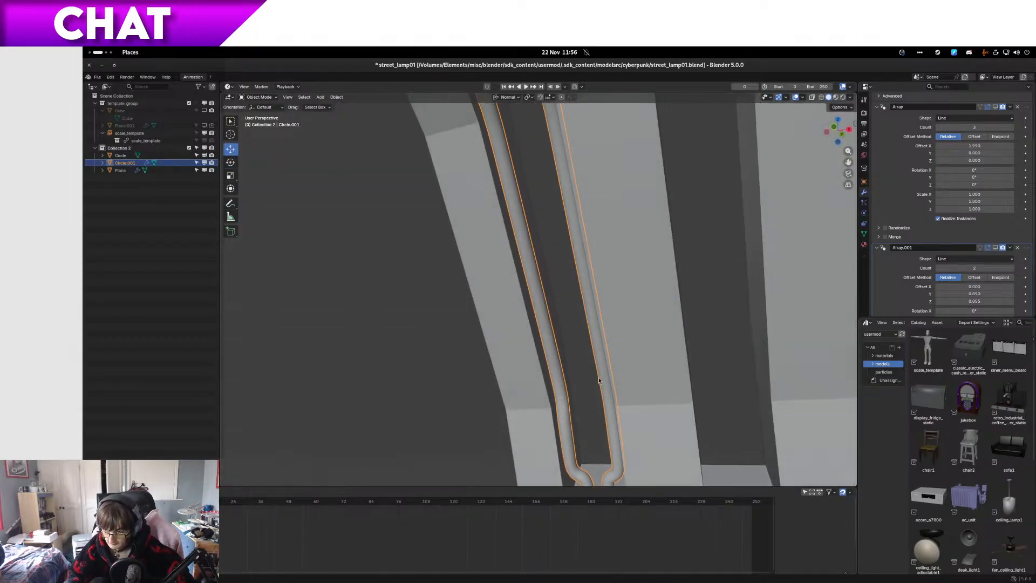
pyautogui.click(987, 248)
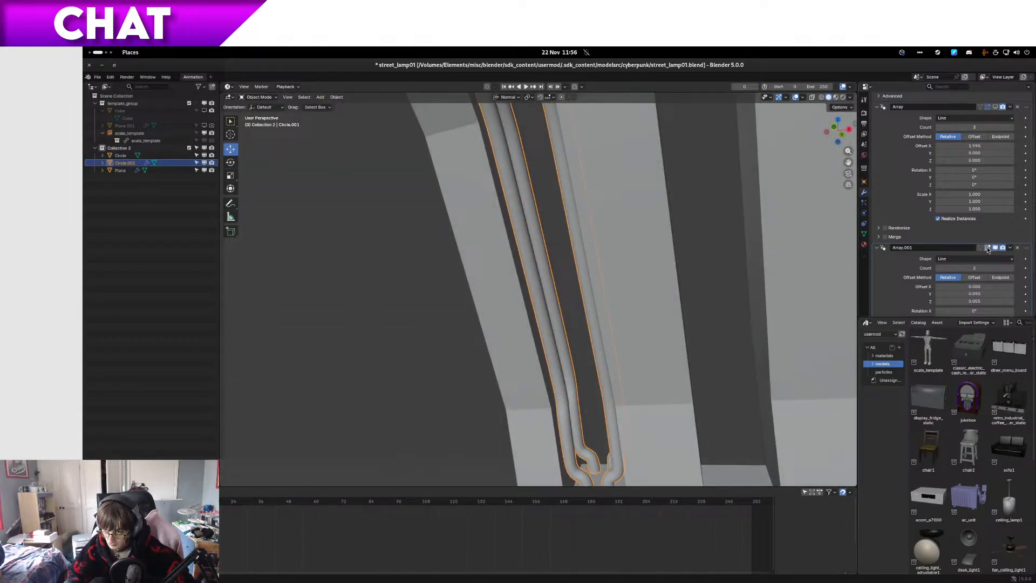
pyautogui.press('Tab')
pyautogui.press('Tab')
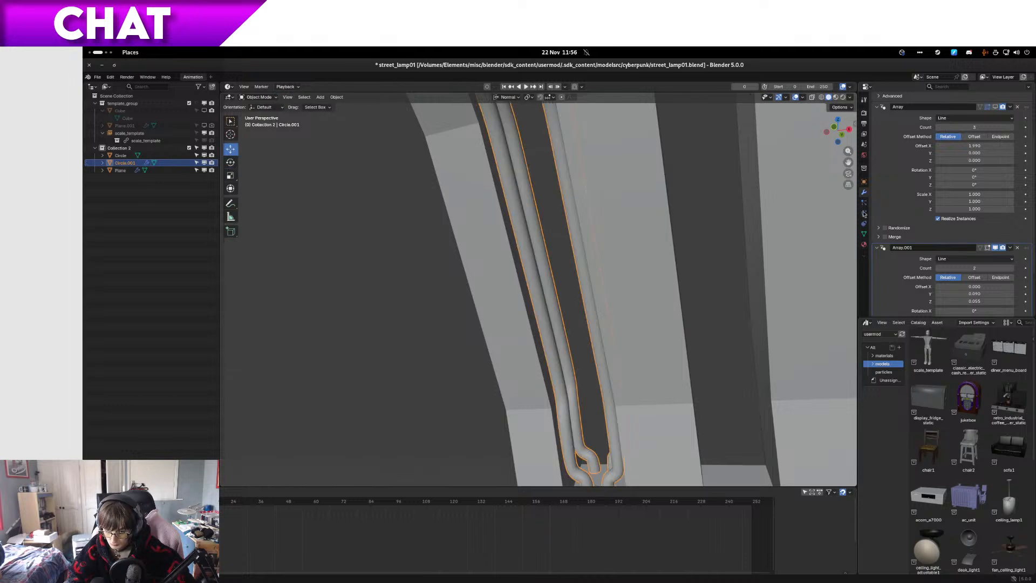
pyautogui.scroll(3, 878, 273)
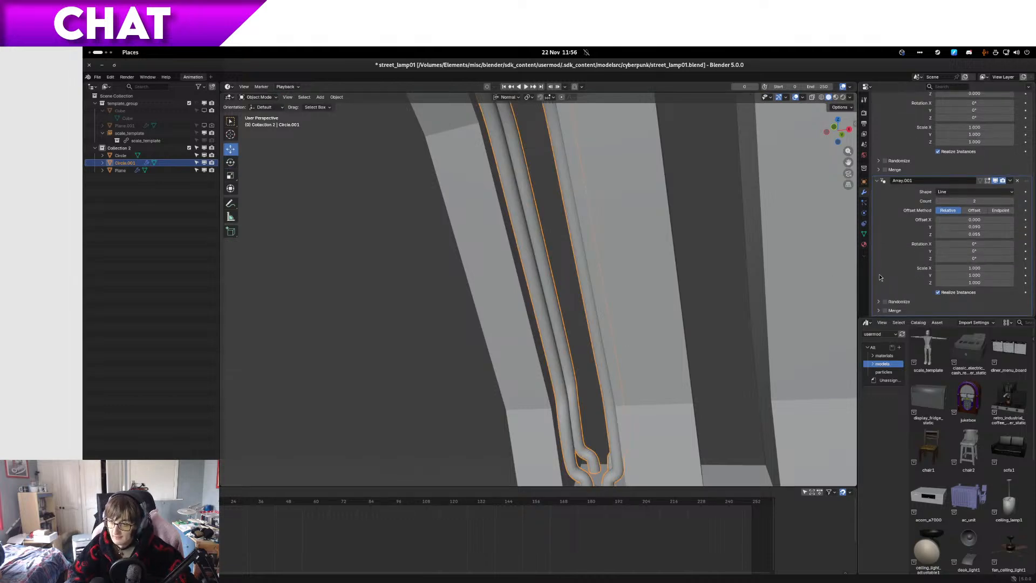
pyautogui.click(995, 144)
# Step: View the arrayed tubes in the lamp head from below and save the file
pyautogui.moveTo(746, 260); pyautogui.dragTo(520, 403, button='middle')
pyautogui.scroll(3, 521, 402)
pyautogui.hotkey('ctrl', 's')
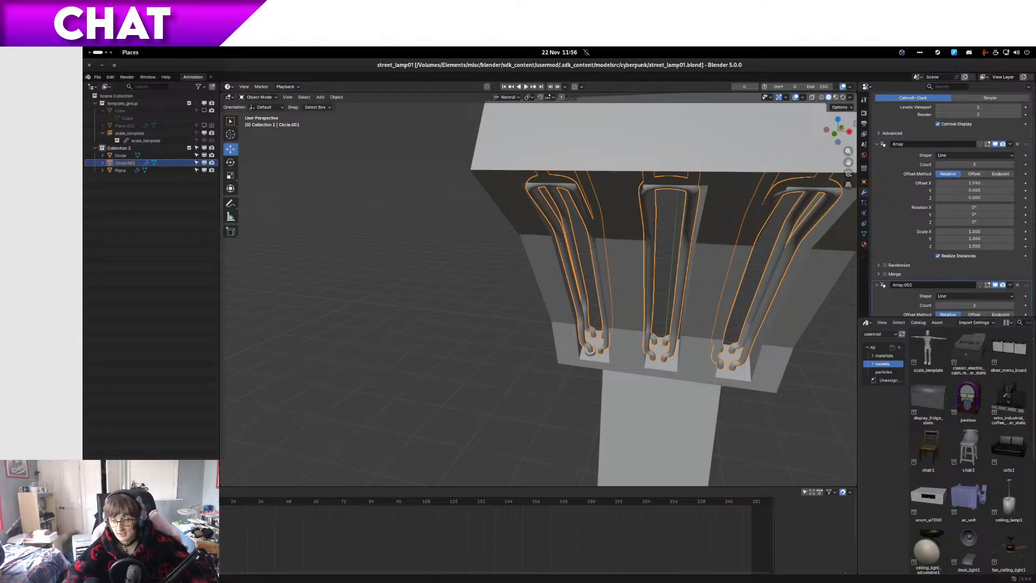
# Step: Switch to the file manager, copy street_lamp01.blend into the original folder and rename the copy street_lamp01_modelling5c.blend
pyautogui.press('super')
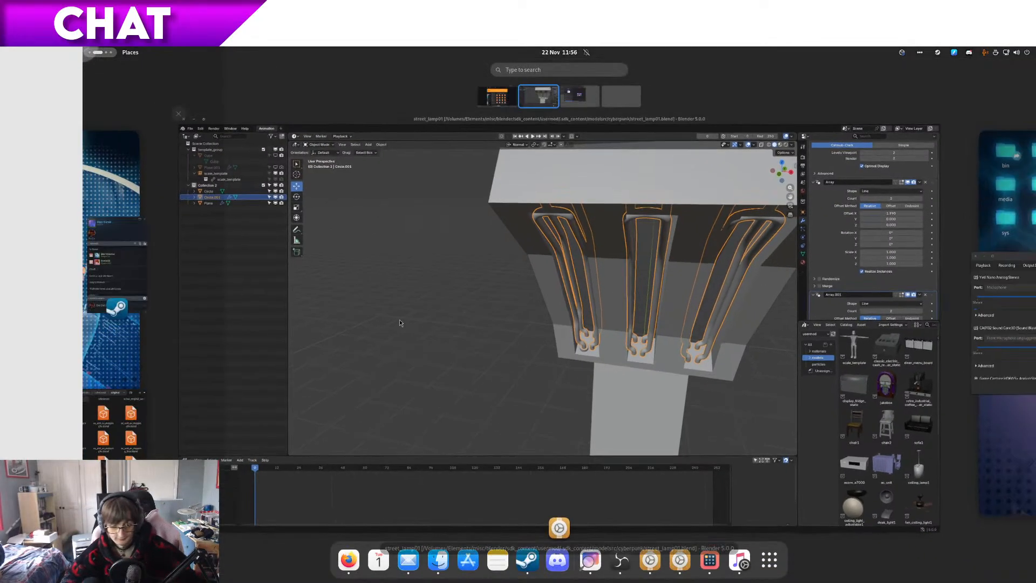
pyautogui.click(689, 304)
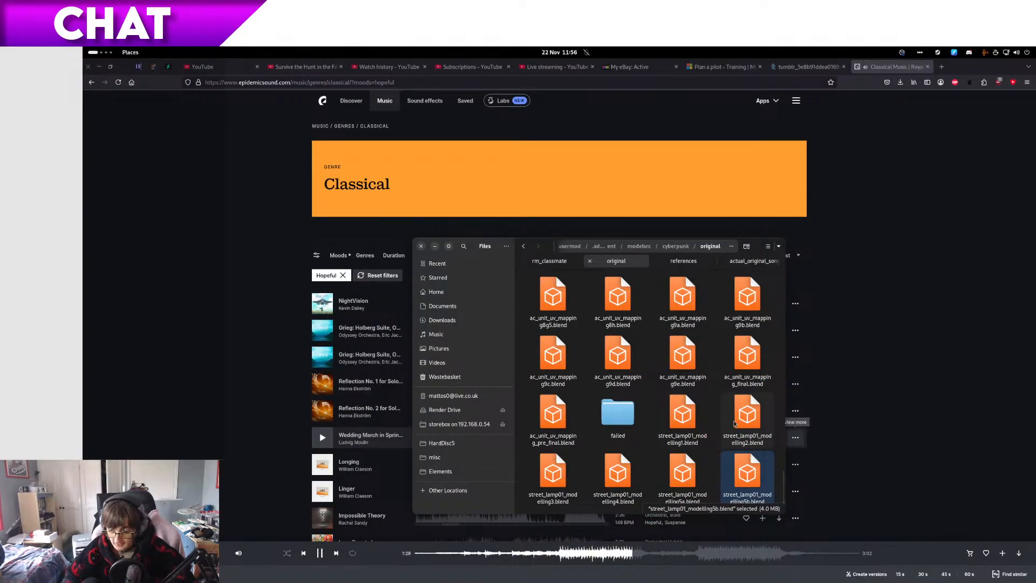
pyautogui.hotkey('alt', 'Left')
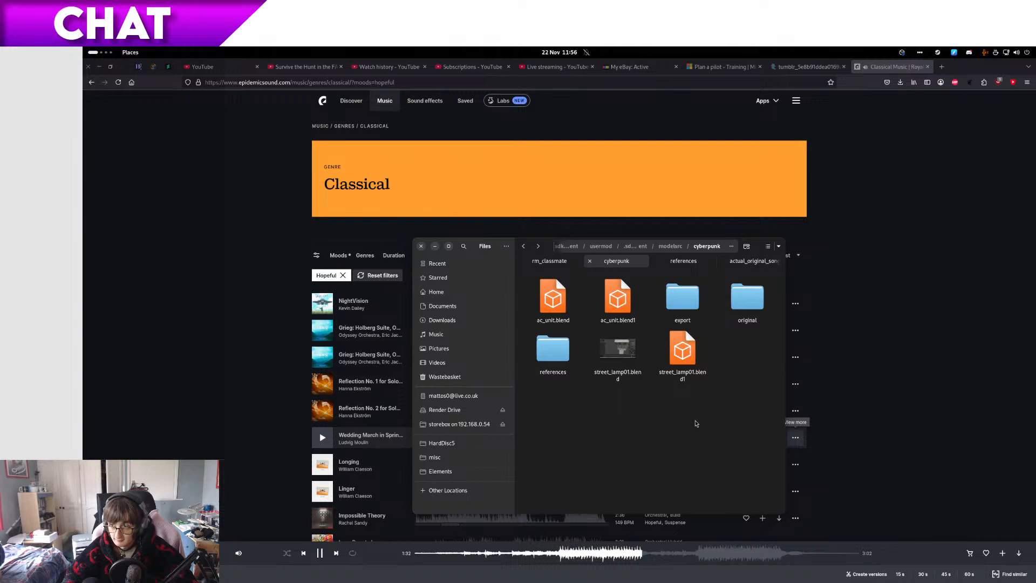
pyautogui.click(636, 353)
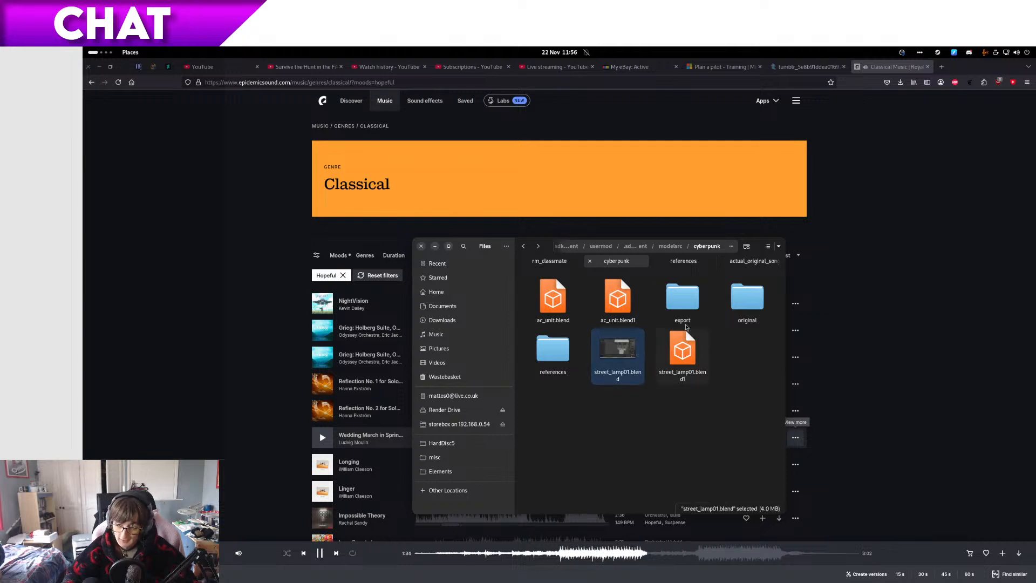
pyautogui.doubleClick(754, 315)
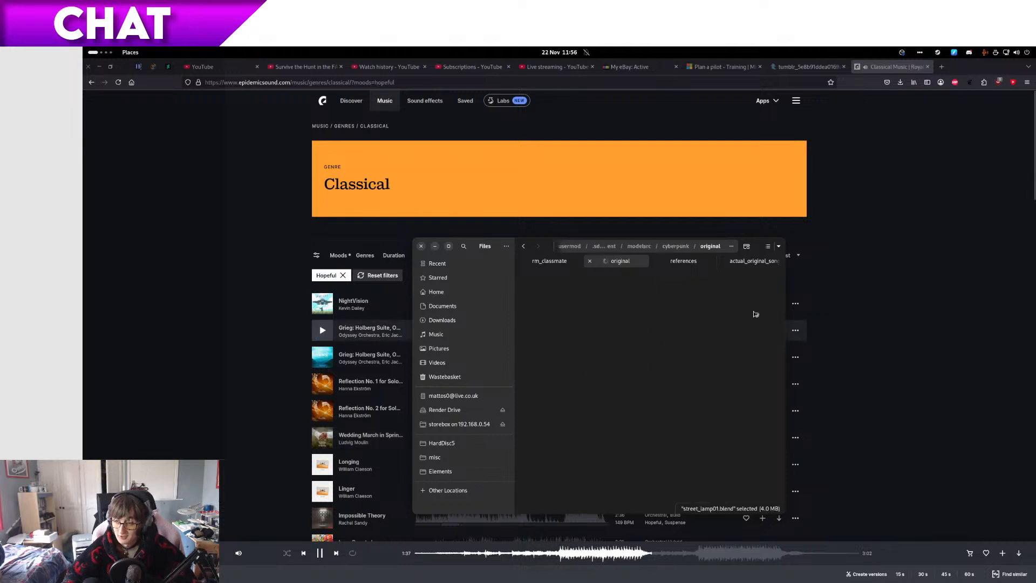
pyautogui.press('F2')
pyautogui.press('Right')
pyautogui.write('_modelling')
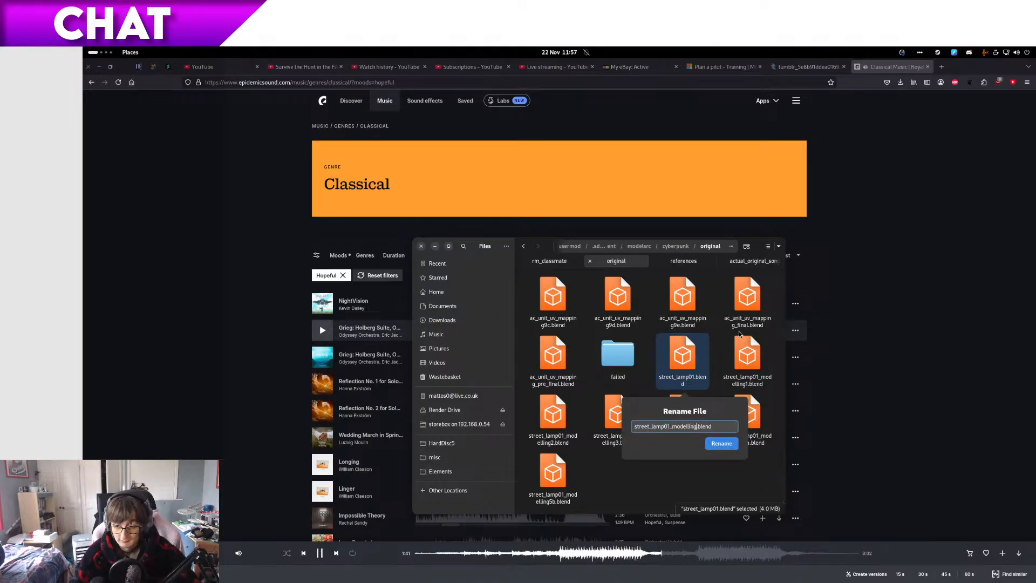
pyautogui.press('Return')
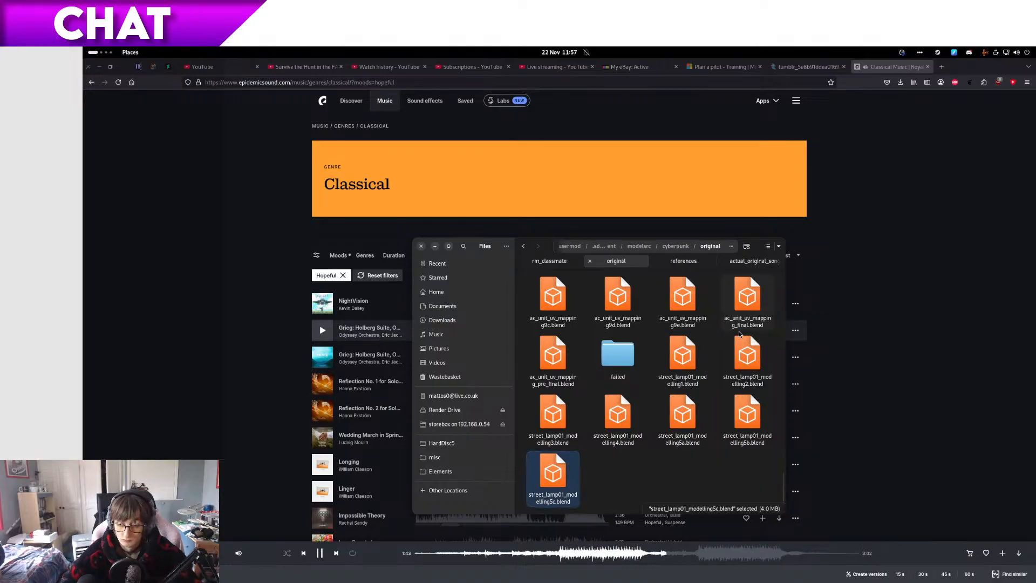
# Step: Return to Blender and bring up the list of recently opened files
pyautogui.hotkey('alt', 'Tab')
pyautogui.click(97, 76)
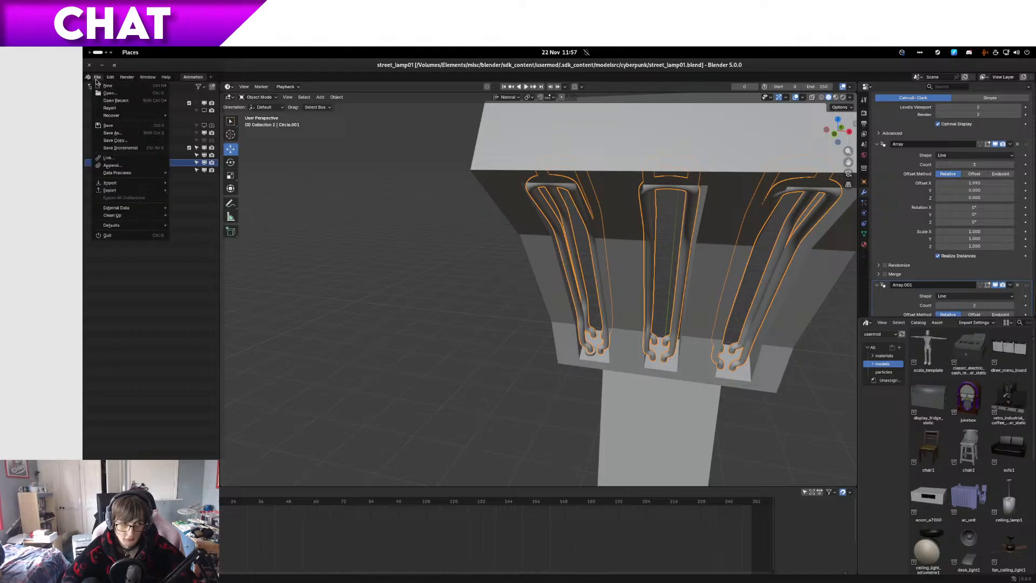
pyautogui.moveTo(124, 100)
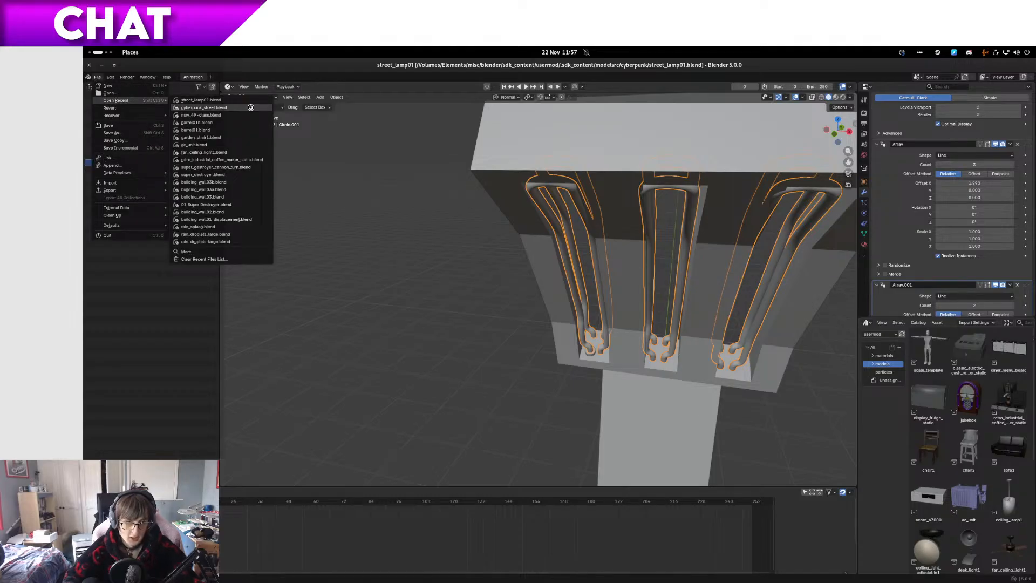
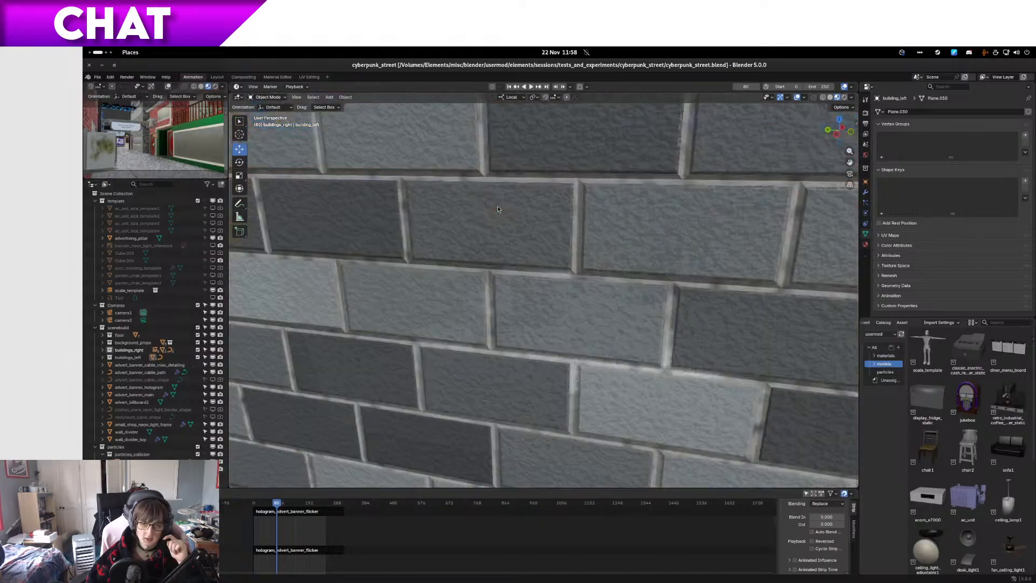
# Step: Examine the clothes shop front and the advert banner mounted beside it in the cyberpunk street scene
pyautogui.scroll(4, 493, 208)
pyautogui.moveTo(493, 207); pyautogui.dragTo(448, 214, button='middle')
pyautogui.scroll(-3, 448, 215)
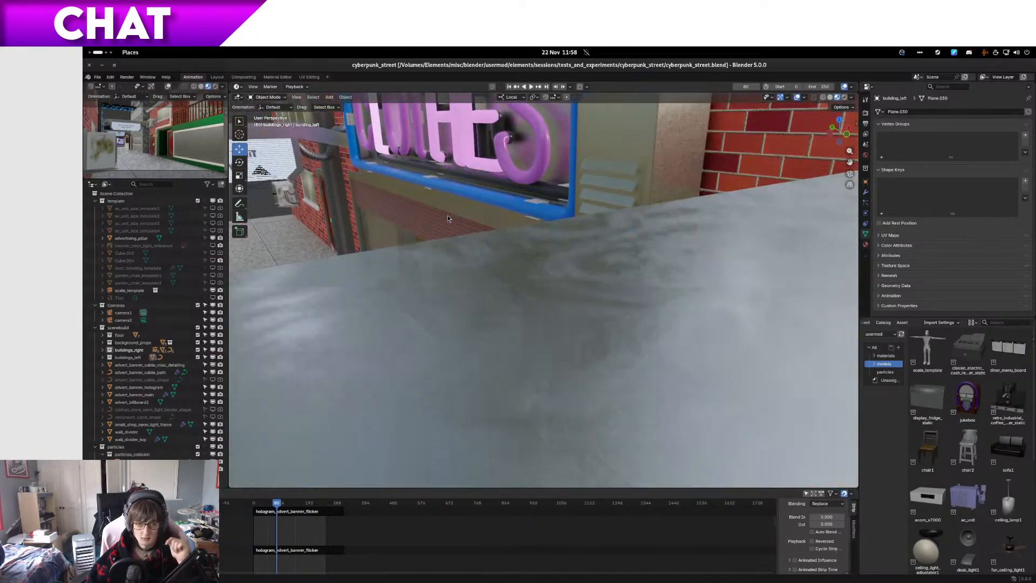
pyautogui.scroll(3, 449, 215)
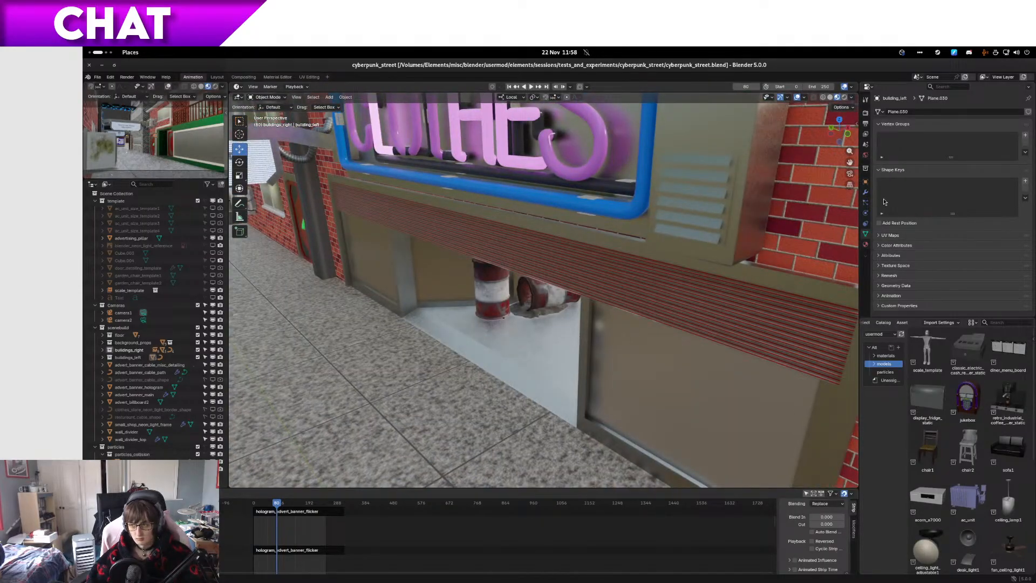
pyautogui.keyDown('shift'); pyautogui.moveTo(457, 236); pyautogui.dragTo(620, 322, button='middle'); pyautogui.keyUp('shift')
pyautogui.scroll(-4, 620, 322)
pyautogui.scroll(4, 585, 311)
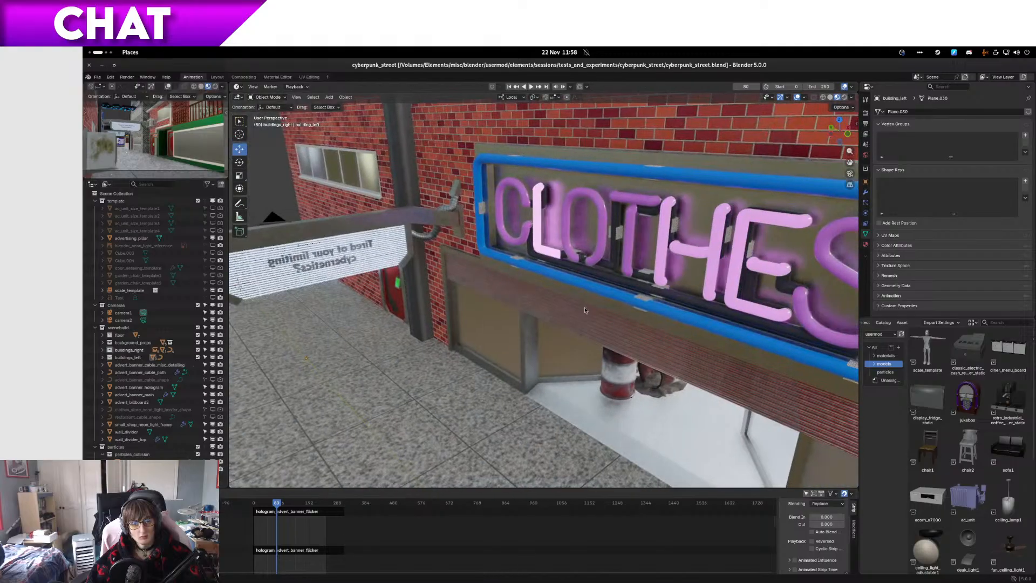
pyautogui.moveTo(426, 230); pyautogui.dragTo(546, 218, button='middle')
pyautogui.keyDown('shift'); pyautogui.moveTo(389, 273); pyautogui.dragTo(449, 275, button='middle'); pyautogui.keyUp('shift')
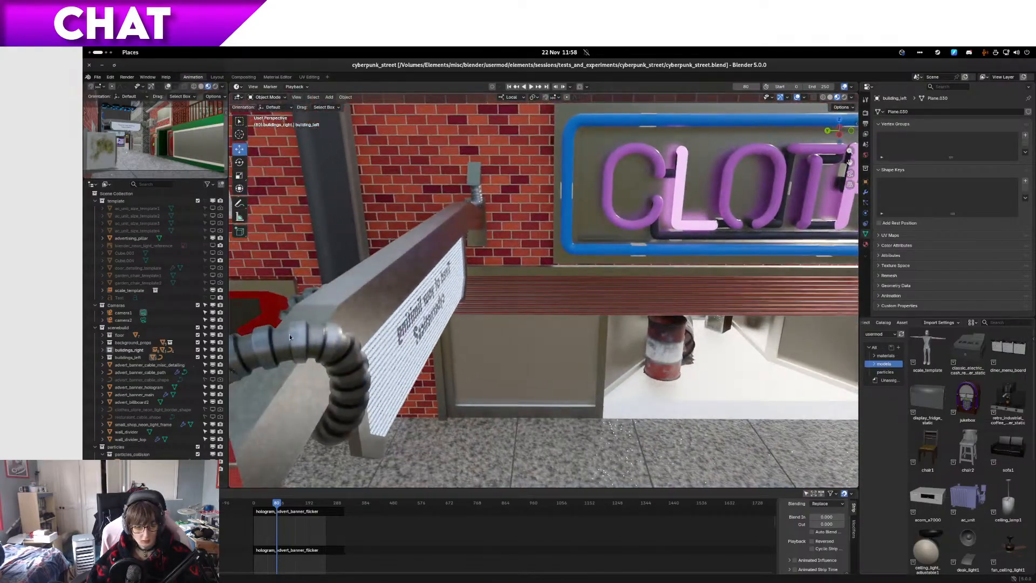
# Step: Inspect the ribbed cable on the advert banner's beam and its wall mount up close
pyautogui.scroll(1, 300, 334)
pyautogui.keyDown('shift'); pyautogui.moveTo(300, 334); pyautogui.dragTo(486, 353, button='middle'); pyautogui.keyUp('shift')
pyautogui.scroll(2, 365, 317)
pyautogui.scroll(1, 466, 254)
pyautogui.keyDown('shift'); pyautogui.moveTo(493, 290); pyautogui.dragTo(586, 340, button='middle'); pyautogui.keyUp('shift')
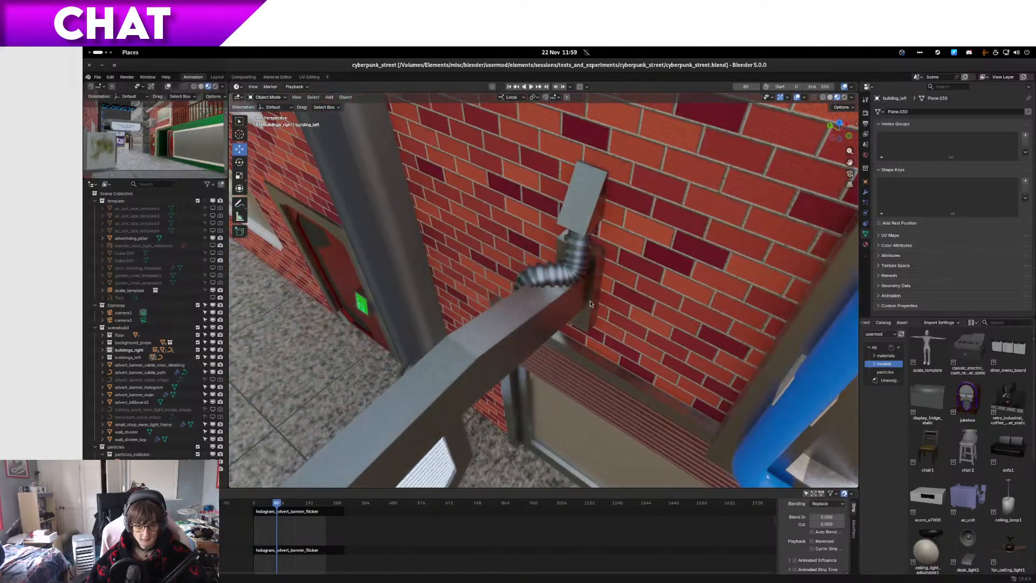
pyautogui.scroll(3, 586, 309)
pyautogui.scroll(-3, 585, 310)
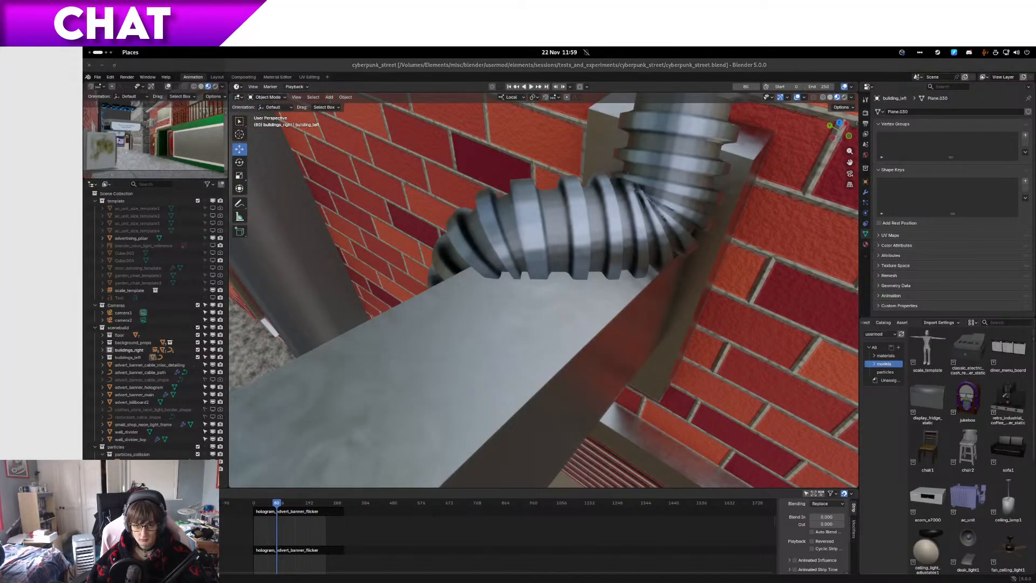
pyautogui.scroll(-1, 702, 216)
pyautogui.moveTo(702, 216); pyautogui.dragTo(679, 216, button='middle')
pyautogui.scroll(-5, 679, 216)
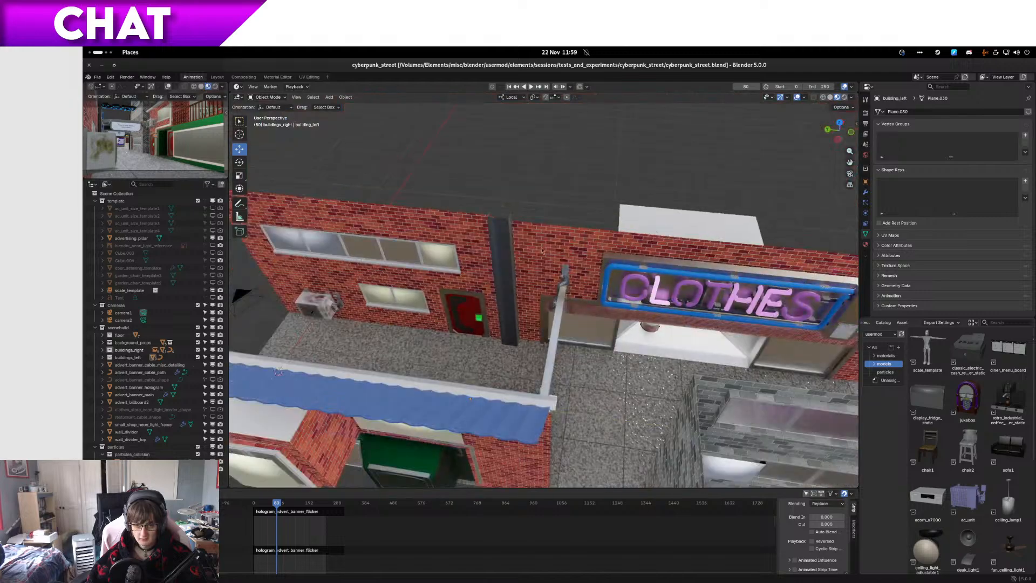
# Step: Inspect the ribbed cables around the yellow bottle-and-cutlery hologram on the corner building's ledge
pyautogui.keyDown('shift'); pyautogui.moveTo(642, 261); pyautogui.dragTo(748, 239, button='middle'); pyautogui.keyUp('shift')
pyautogui.keyDown('shift'); pyautogui.moveTo(556, 330); pyautogui.dragTo(547, 211, button='middle'); pyautogui.keyUp('shift')
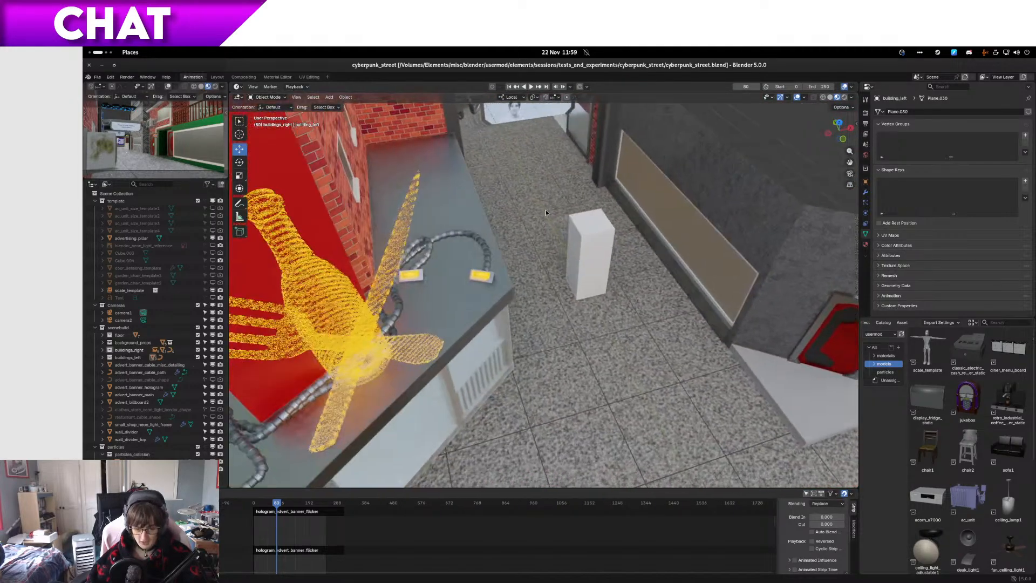
pyautogui.scroll(2, 547, 211)
pyautogui.keyDown('shift'); pyautogui.moveTo(389, 324); pyautogui.dragTo(807, 240, button='middle'); pyautogui.keyUp('shift')
pyautogui.scroll(3, 457, 353)
pyautogui.scroll(1, 455, 351)
pyautogui.scroll(-1, 453, 351)
pyautogui.scroll(1, 430, 352)
pyautogui.scroll(-1, 430, 352)
pyautogui.scroll(-1, 510, 317)
pyautogui.scroll(-1, 600, 362)
pyautogui.scroll(-6, 806, 241)
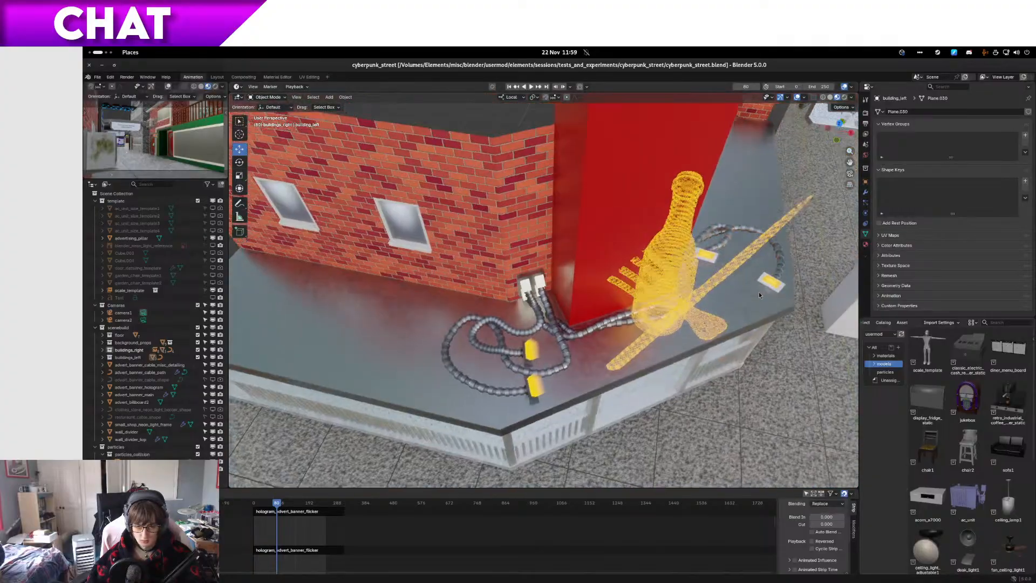
pyautogui.moveTo(758, 291); pyautogui.dragTo(635, 294, button='middle')
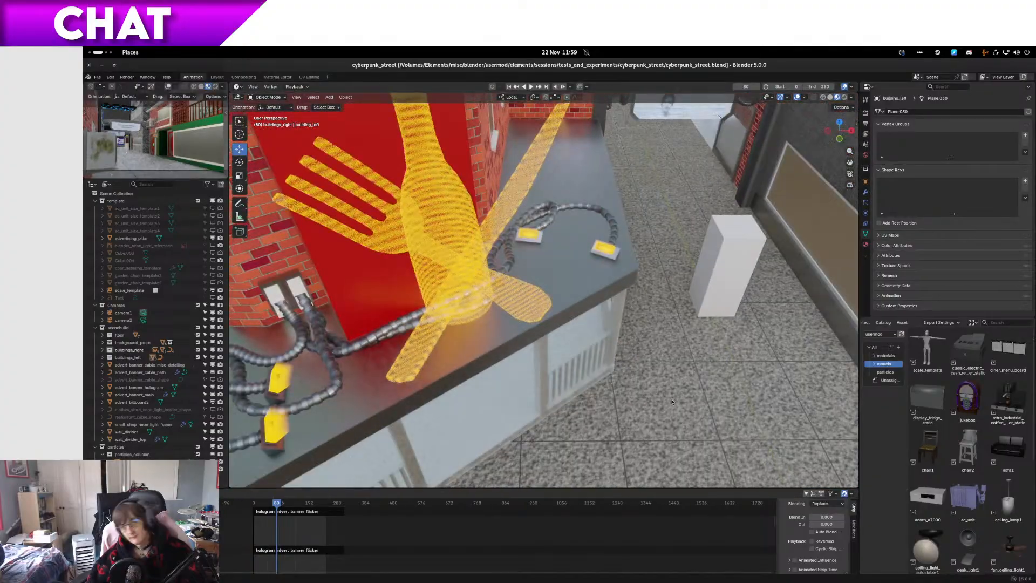
# Step: Examine the clothes shop's entrance with the barrels inside
pyautogui.keyDown('shift'); pyautogui.moveTo(665, 246); pyautogui.dragTo(259, 270, button='middle'); pyautogui.keyUp('shift')
pyautogui.scroll(5, 542, 297)
pyautogui.keyDown('shift'); pyautogui.moveTo(551, 299); pyautogui.dragTo(597, 292, button='middle'); pyautogui.keyUp('shift')
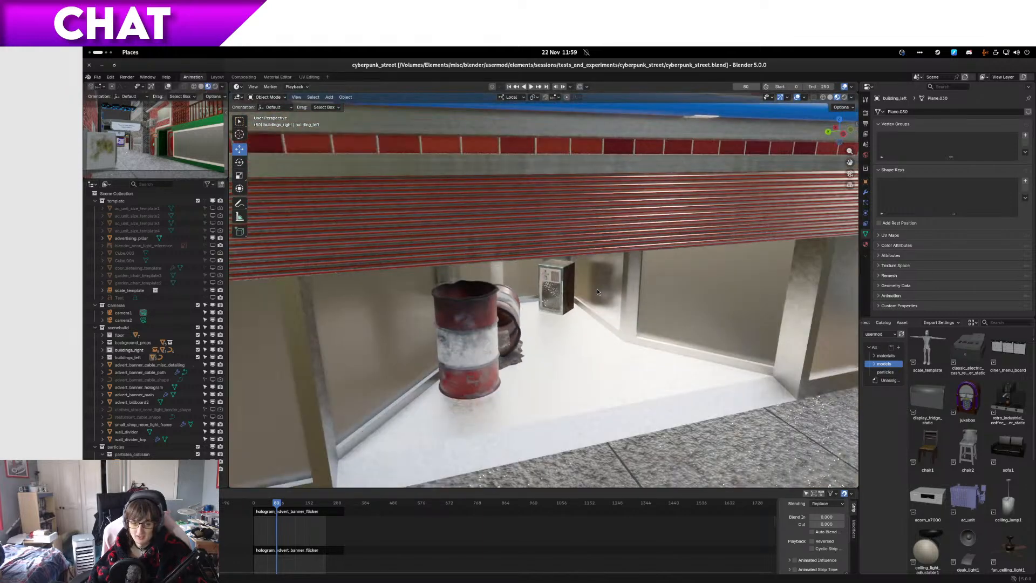
# Step: View the street through the scene camera, display the EEVEE render settings and preview the scene in rendered shading
pyautogui.press('KP_0')
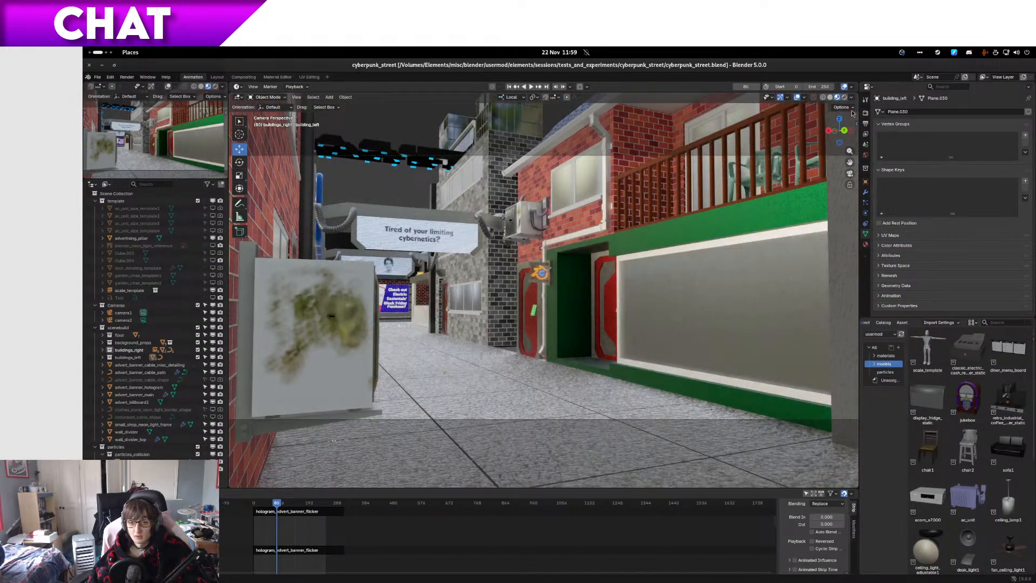
pyautogui.click(865, 114)
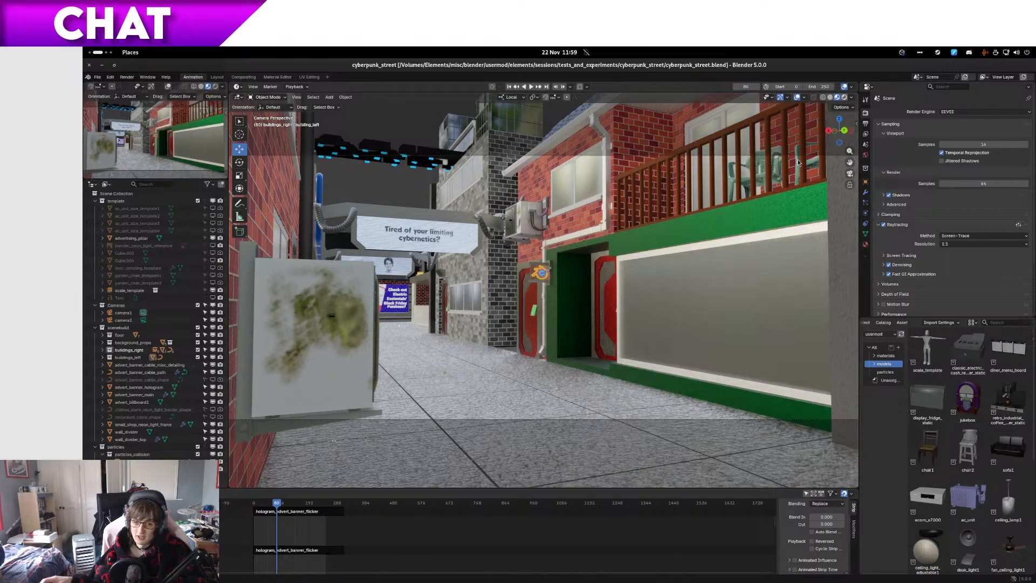
pyautogui.press('z')
pyautogui.press('8')
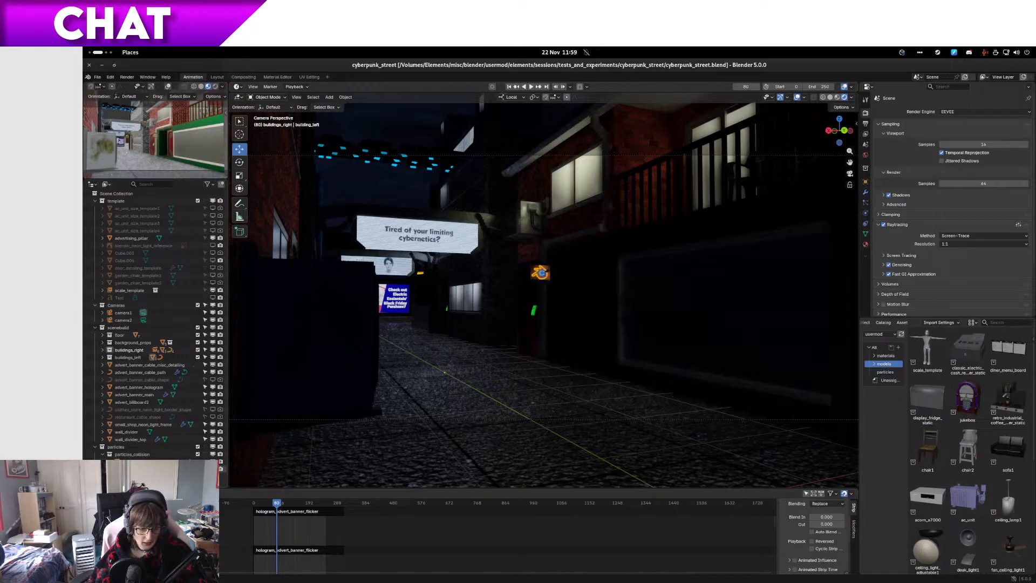
pyautogui.hotkey('ctrl', 'z')
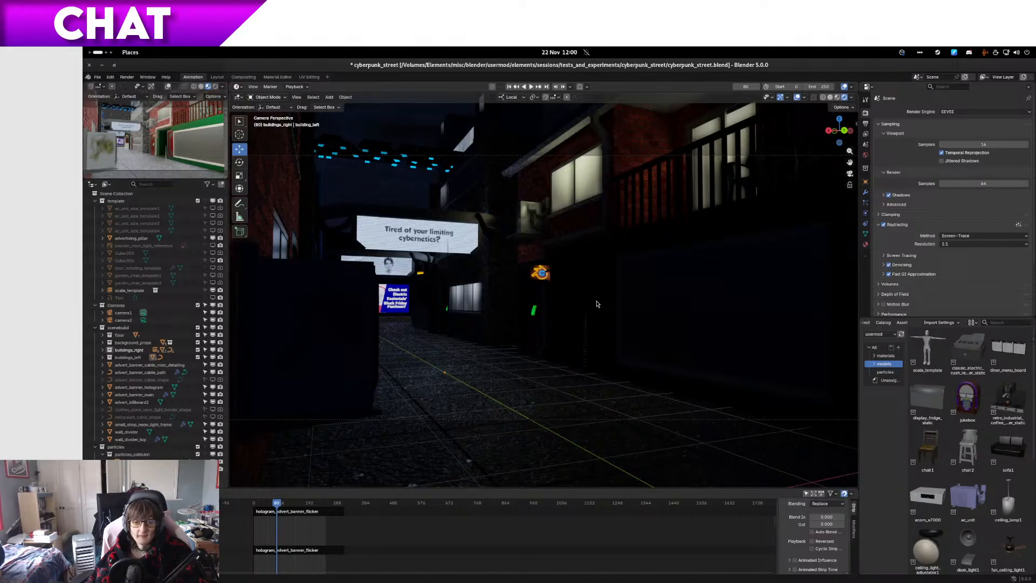
# Step: Examine the night lighting of the windows, advert banners and hologram from several angles
pyautogui.moveTo(597, 304); pyautogui.dragTo(643, 254, button='middle')
pyautogui.scroll(-6, 636, 254)
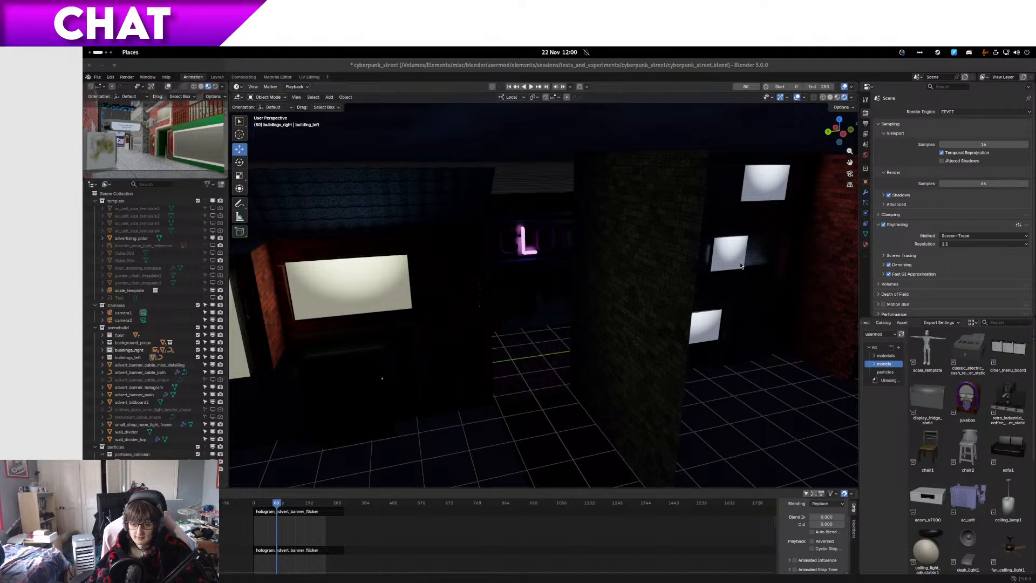
pyautogui.moveTo(740, 265); pyautogui.dragTo(612, 342, button='middle')
pyautogui.moveTo(702, 320); pyautogui.dragTo(557, 325, button='middle')
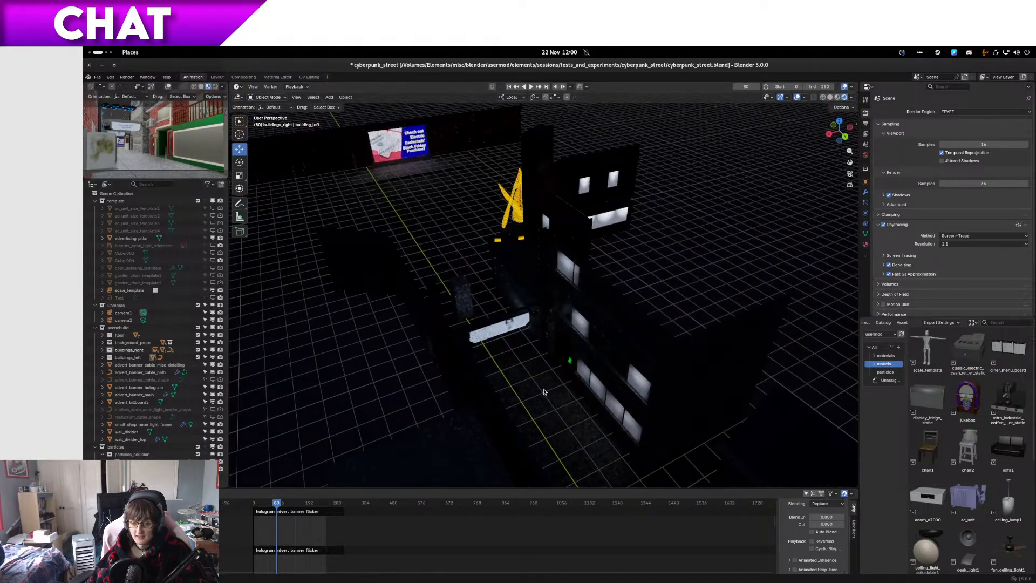
pyautogui.moveTo(544, 392); pyautogui.dragTo(580, 354, button='middle')
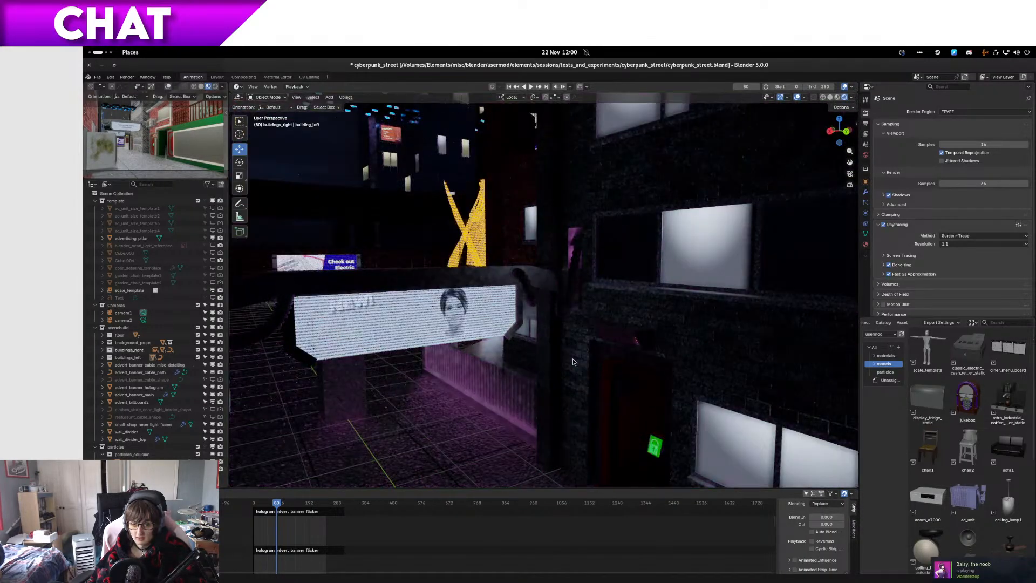
pyautogui.moveTo(573, 361); pyautogui.dragTo(755, 123, button='middle')
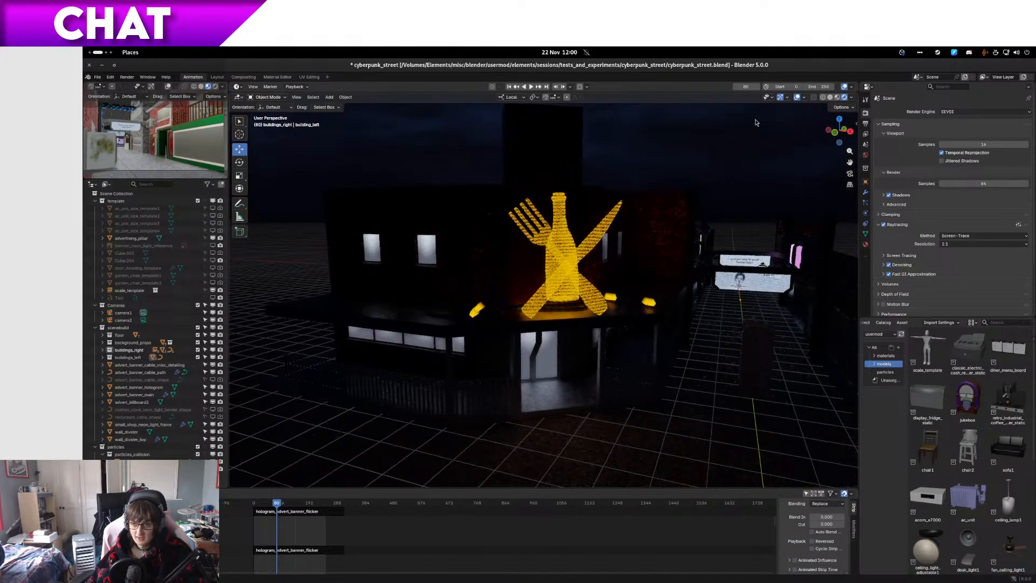
# Step: Hide the viewport overlays and examine the dark, unlit stretches of the rendered street
pyautogui.click(796, 97)
pyautogui.keyDown('shift'); pyautogui.moveTo(513, 416); pyautogui.dragTo(491, 354, button='middle'); pyautogui.keyUp('shift')
pyautogui.keyDown('shift'); pyautogui.moveTo(457, 385); pyautogui.dragTo(425, 374, button='middle'); pyautogui.keyUp('shift')
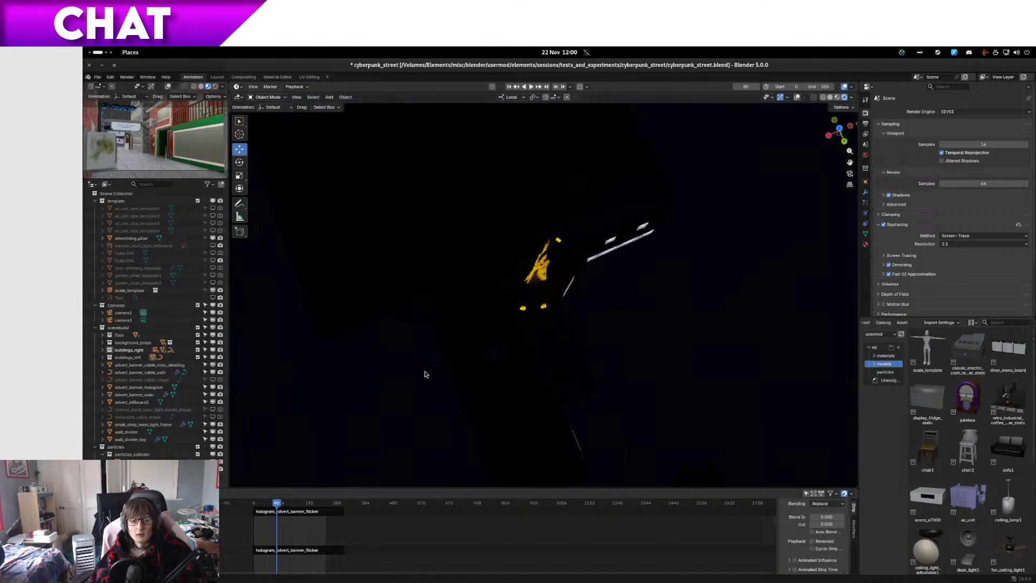
pyautogui.moveTo(489, 447); pyautogui.dragTo(543, 393, button='middle')
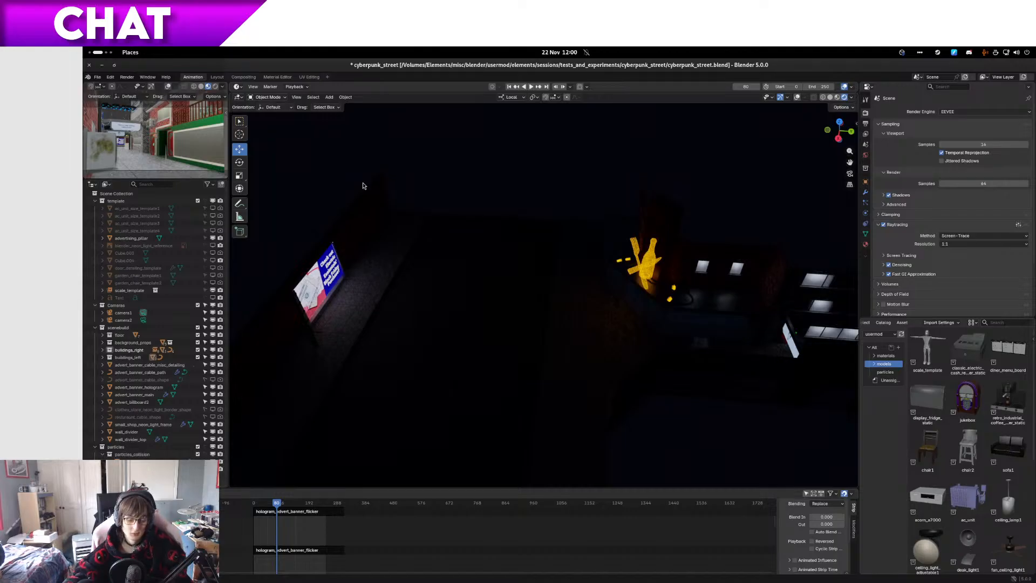
pyautogui.keyDown('shift'); pyautogui.moveTo(671, 238); pyautogui.dragTo(521, 232, button='middle'); pyautogui.keyUp('shift')
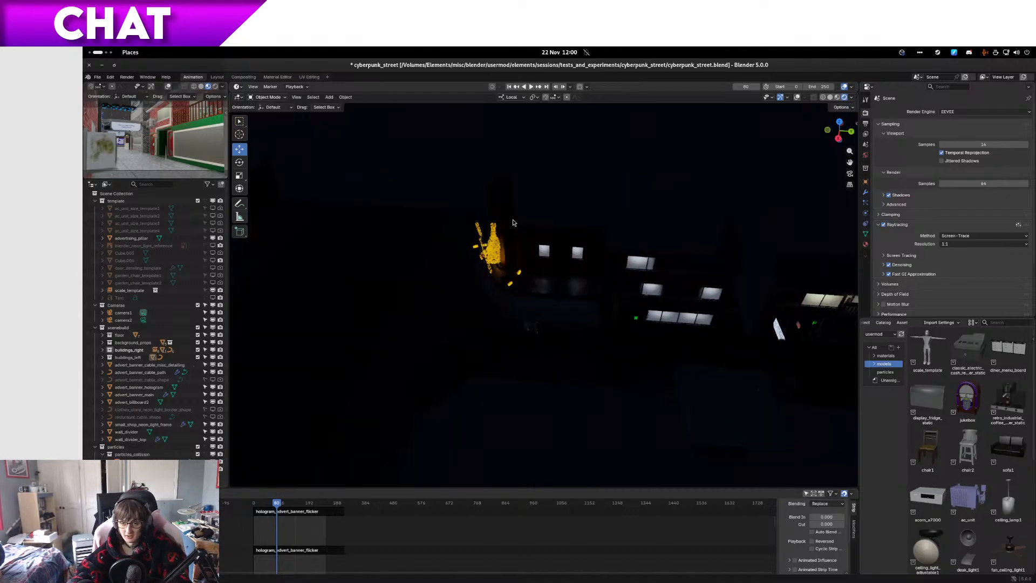
pyautogui.scroll(3, 593, 302)
pyautogui.keyDown('shift'); pyautogui.moveTo(701, 346); pyautogui.dragTo(533, 349, button='middle'); pyautogui.keyUp('shift')
pyautogui.scroll(4, 532, 348)
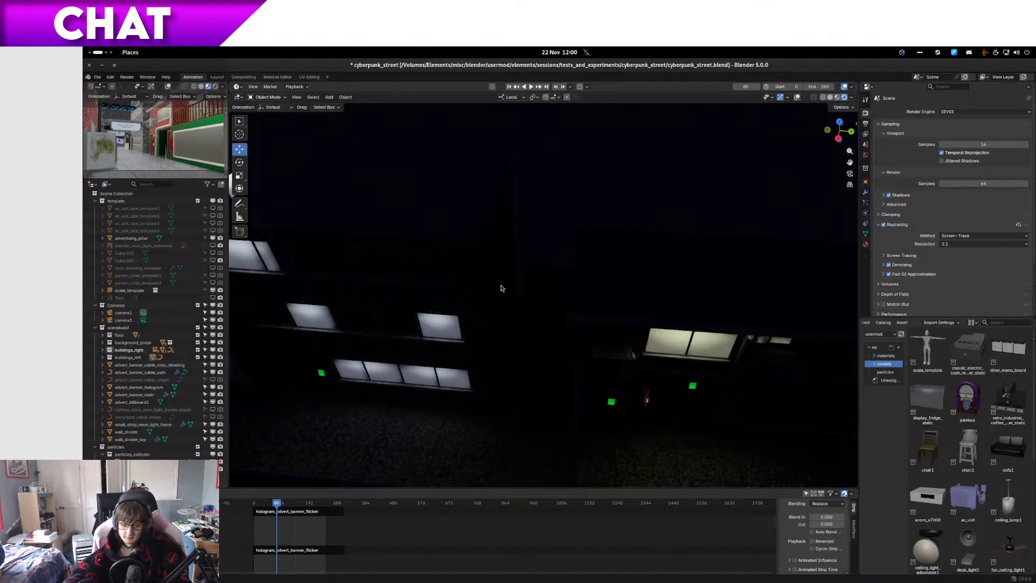
# Step: Check the rendered camera view once more and return the main viewport to material preview shading
pyautogui.press('KP_0')
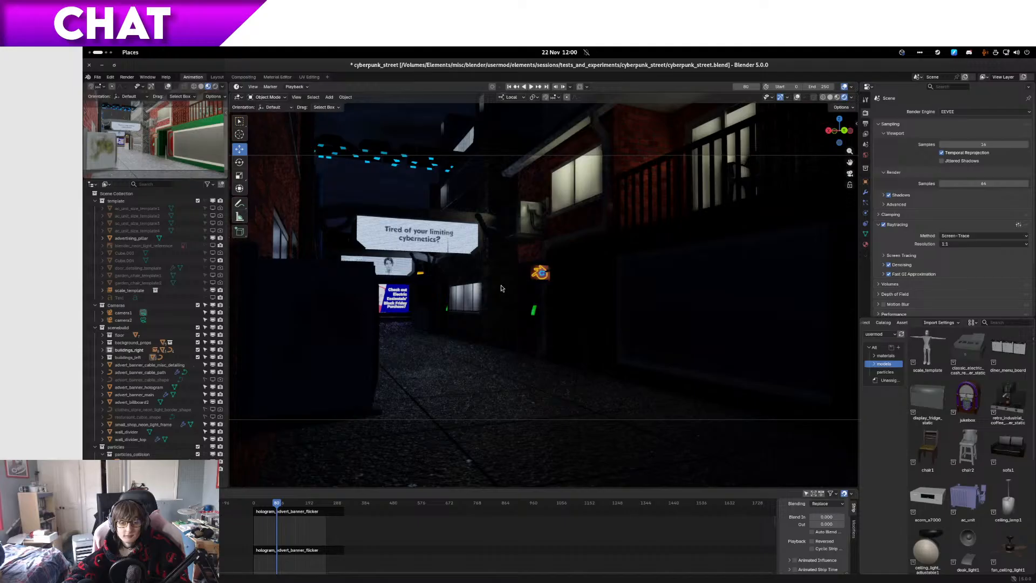
pyautogui.press('KP_0')
pyautogui.keyDown('shift'); pyautogui.moveTo(628, 371); pyautogui.dragTo(772, 309, button='middle'); pyautogui.keyUp('shift')
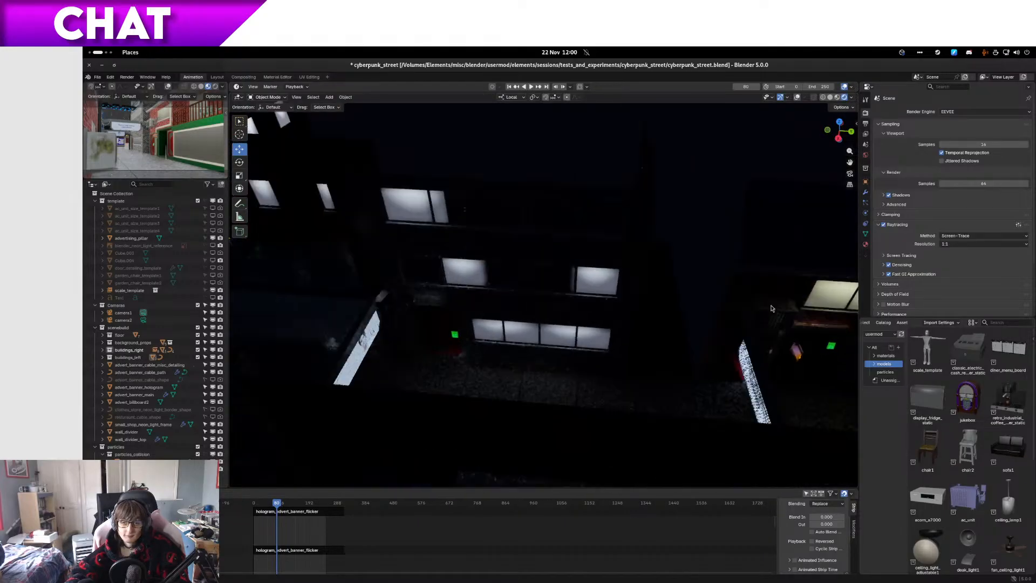
pyautogui.click(837, 97)
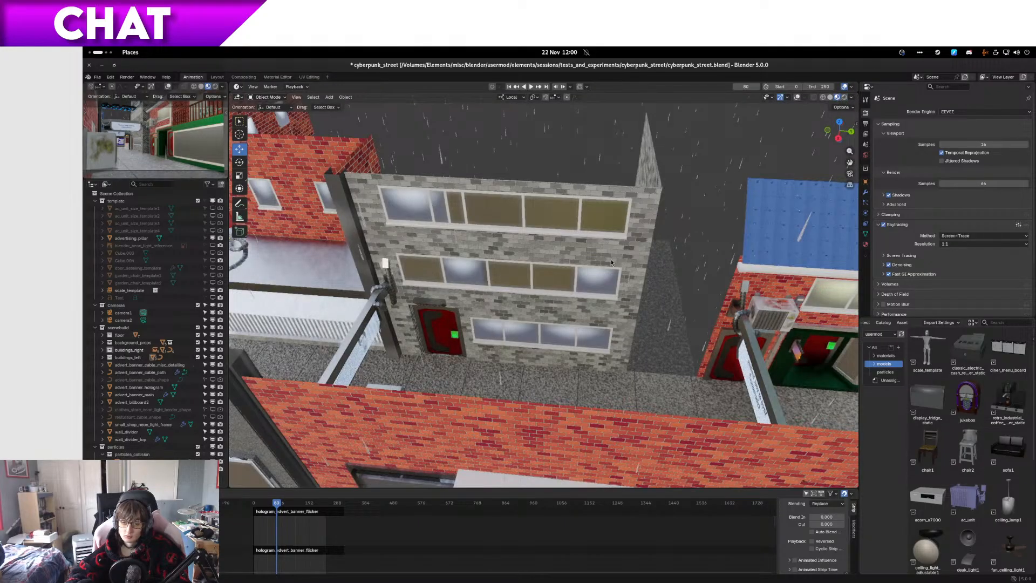
# Step: Examine the neon tubes, dark connectors and blue frame of the CLOTHES sign up close
pyautogui.moveTo(611, 263); pyautogui.dragTo(499, 342, button='middle')
pyautogui.scroll(5, 655, 353)
pyautogui.scroll(3, 429, 270)
pyautogui.keyDown('shift'); pyautogui.moveTo(254, 439); pyautogui.dragTo(539, 365, button='middle'); pyautogui.keyUp('shift')
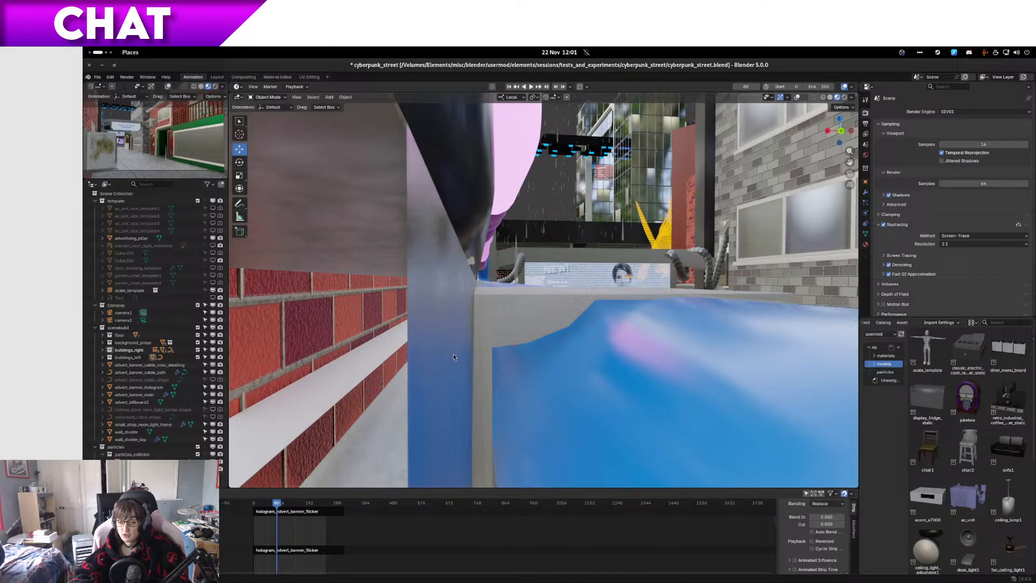
pyautogui.moveTo(454, 357); pyautogui.dragTo(377, 361, button='middle')
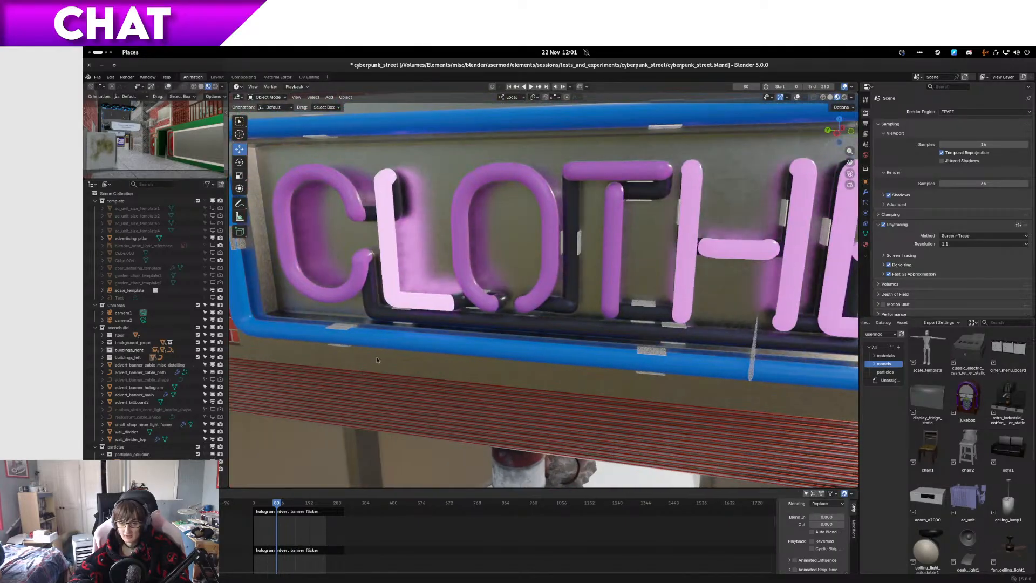
pyautogui.moveTo(472, 326)
pyautogui.keyDown('shift'); pyautogui.mouseDown(button='middle')
pyautogui.moveTo(463, 349)
pyautogui.moveTo(501, 364)
pyautogui.moveTo(494, 357)
pyautogui.moveTo(506, 335)
pyautogui.moveTo(486, 336)
pyautogui.mouseUp(button='middle'); pyautogui.keyUp('shift')
pyautogui.scroll(4, 462, 351)
pyautogui.scroll(-5, 469, 355)
pyautogui.scroll(-3, 500, 339)
pyautogui.moveTo(634, 331); pyautogui.dragTo(500, 345, button='middle')
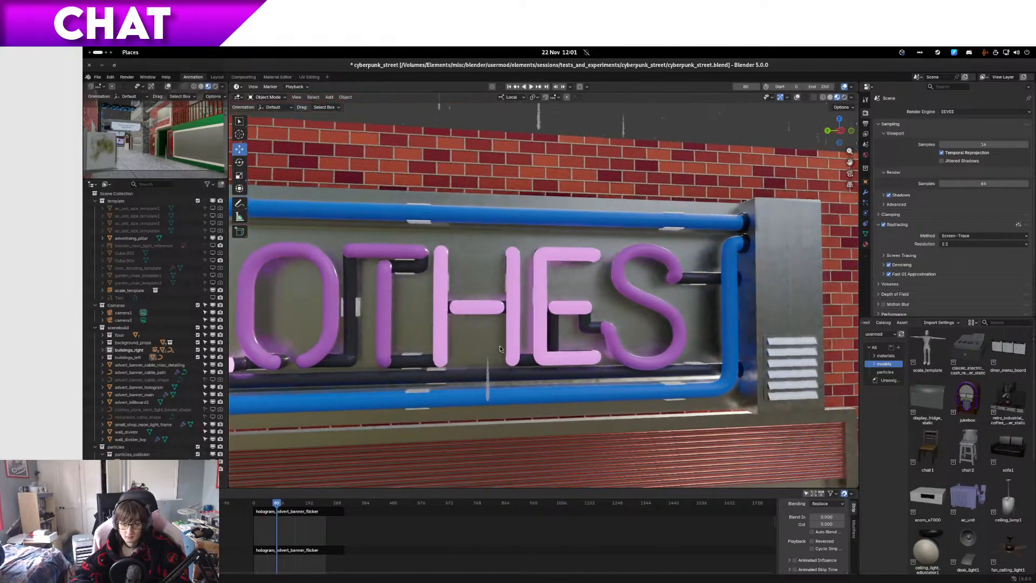
pyautogui.moveTo(691, 283); pyautogui.dragTo(627, 300, button='middle')
pyautogui.scroll(3, 626, 302)
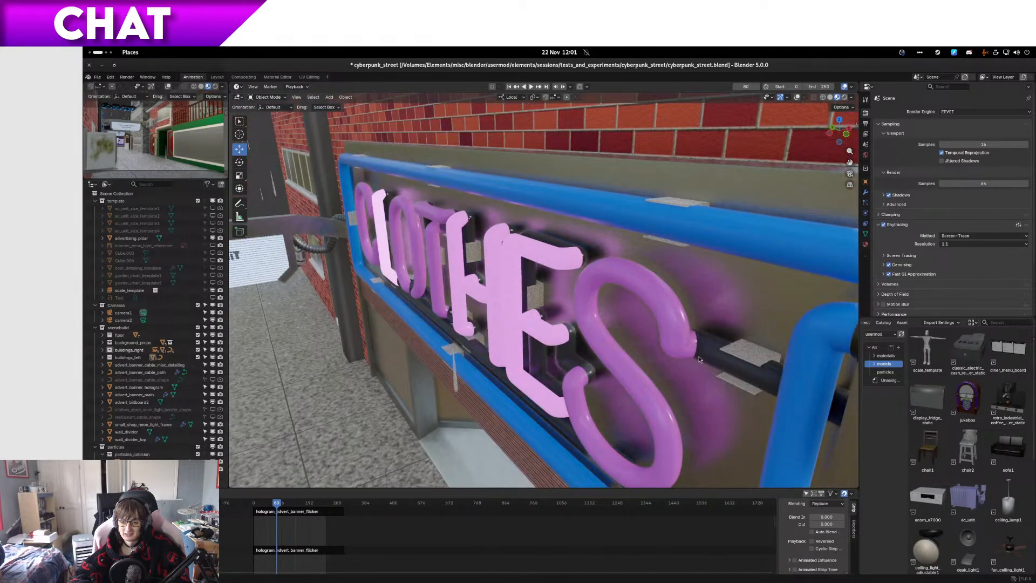
# Step: Play the animation with the CLOTHES sign in view and turn the viewport overlays back on
pyautogui.moveTo(673, 334); pyautogui.dragTo(721, 323, button='middle')
pyautogui.press('space')
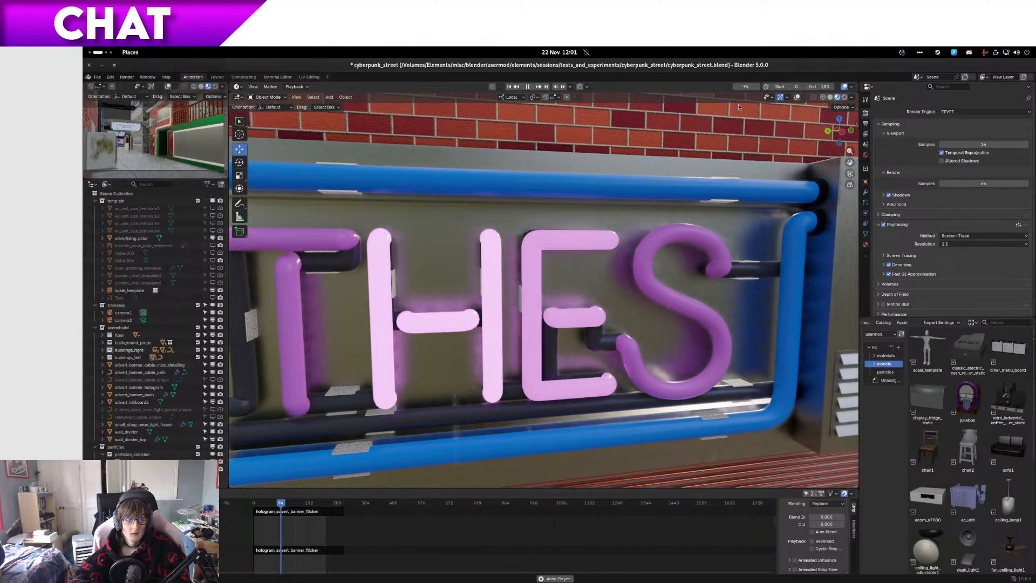
pyautogui.click(797, 98)
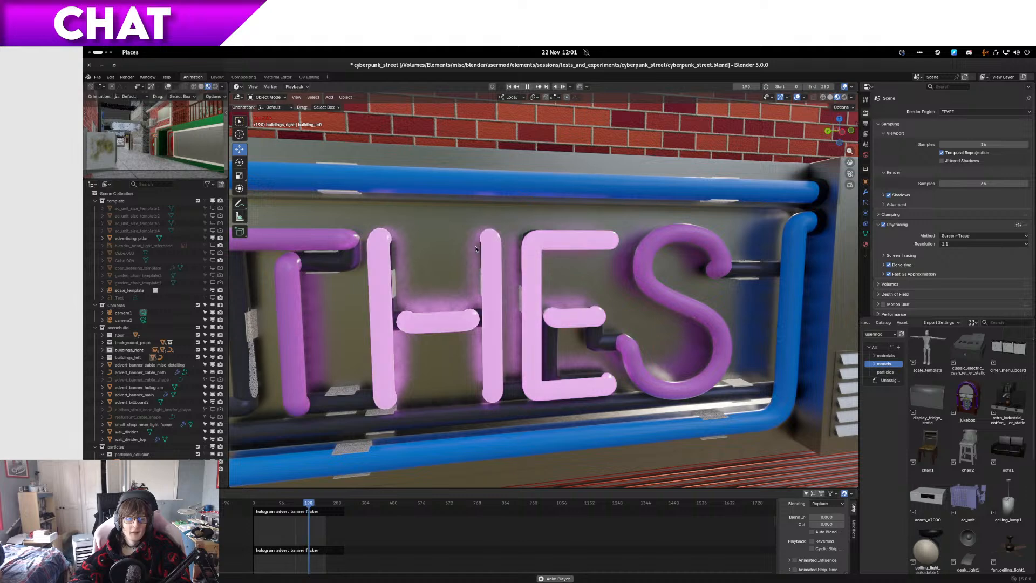
pyautogui.keyDown('shift'); pyautogui.moveTo(475, 244); pyautogui.dragTo(506, 244, button='middle'); pyautogui.keyUp('shift')
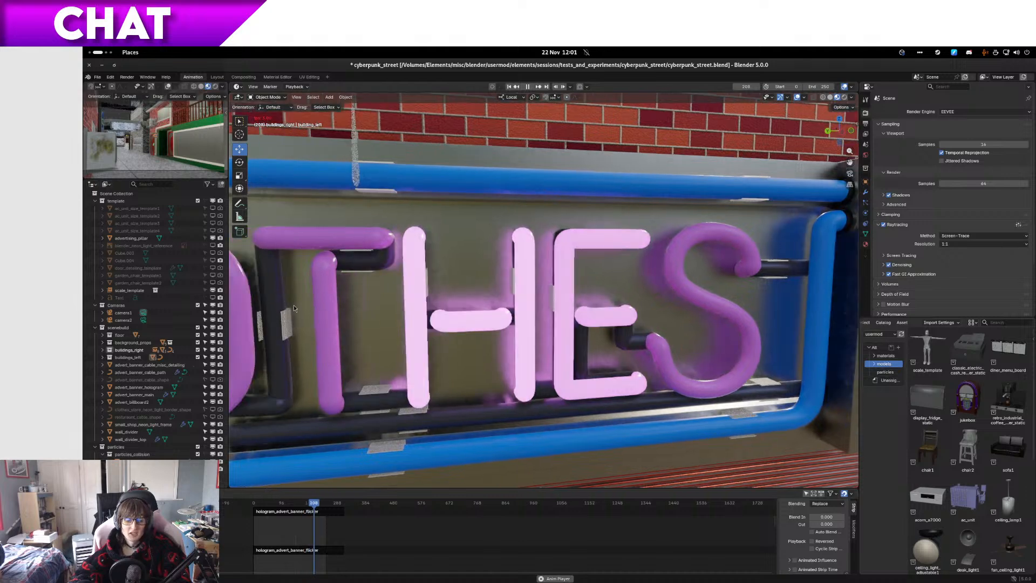
# Step: Set the small camera viewport to wireframe shading, then turn that area into an Image Editor
pyautogui.click(193, 86)
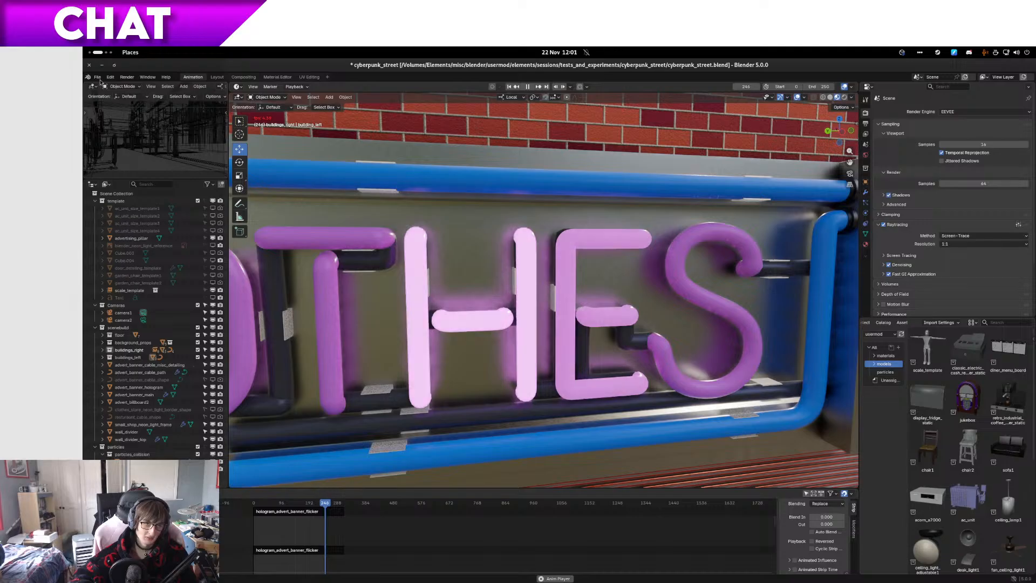
pyautogui.click(93, 87)
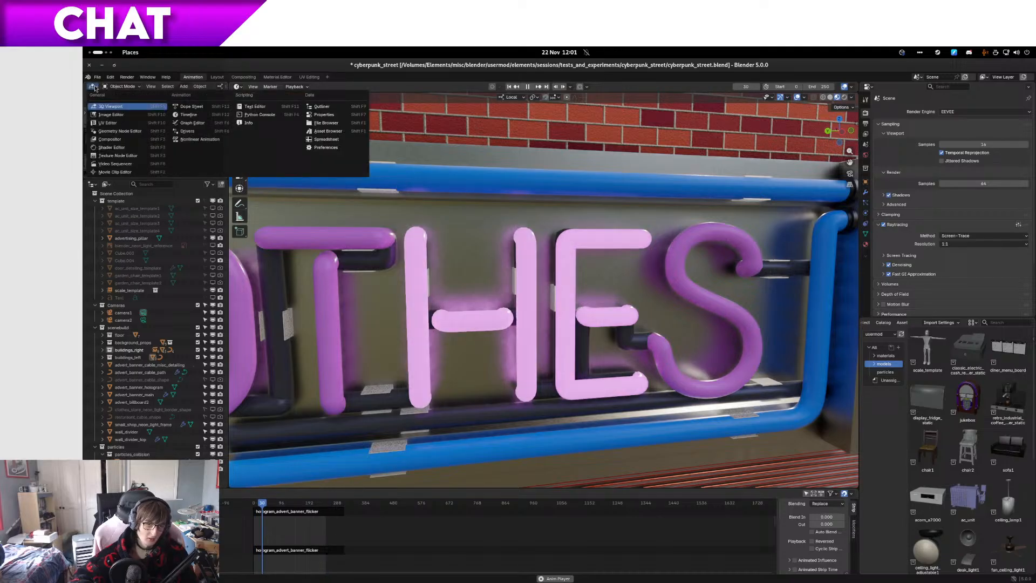
pyautogui.click(108, 114)
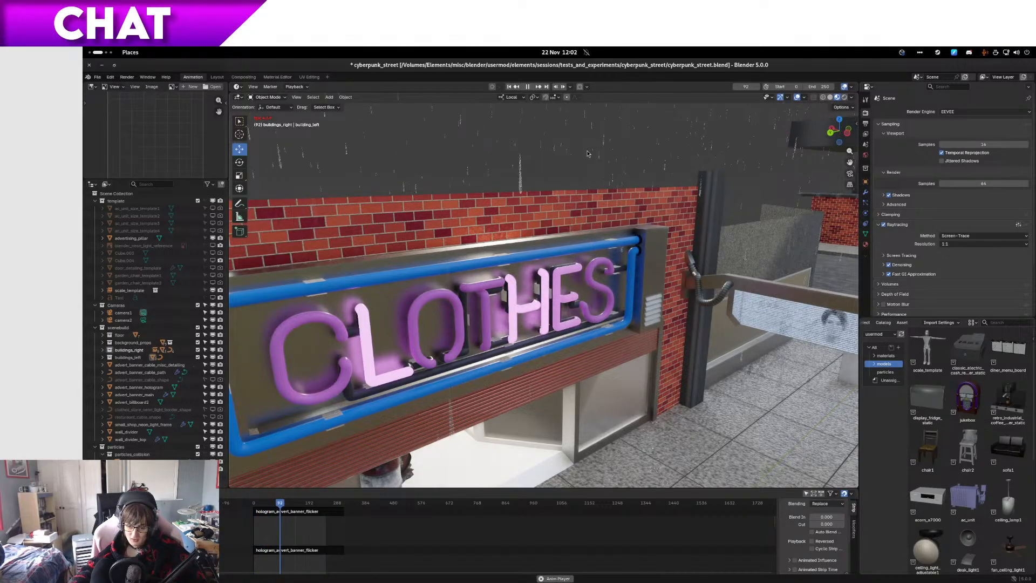
# Step: Check the animated street through the scene camera, then stop the playback at the start frame
pyautogui.moveTo(686, 304); pyautogui.dragTo(690, 320, button='middle')
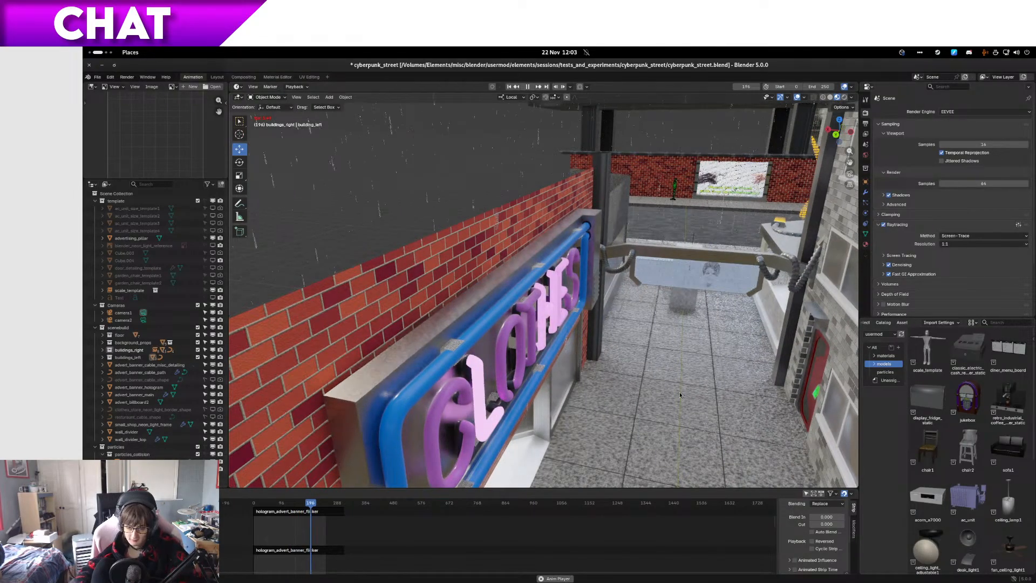
pyautogui.press('KP_0')
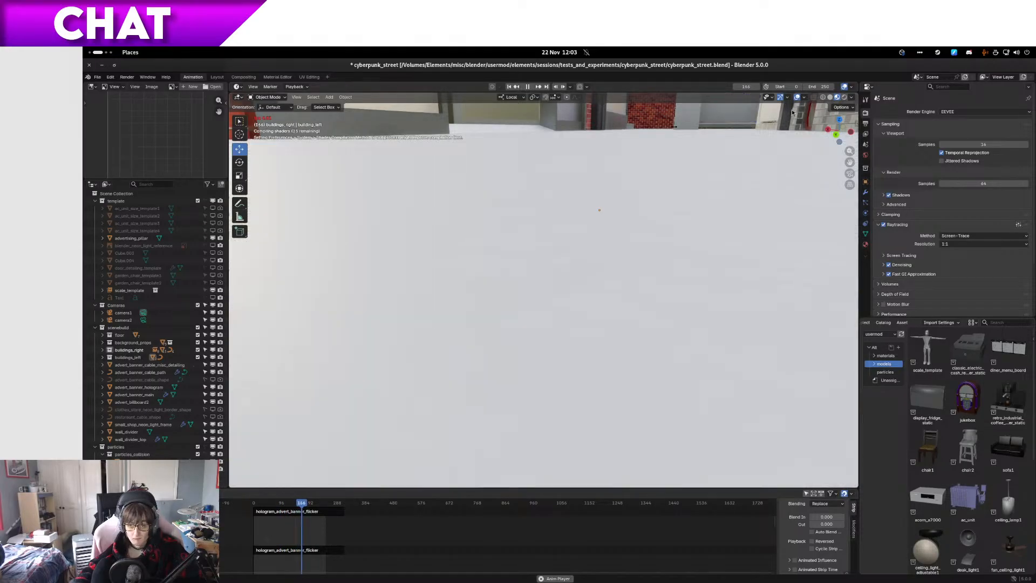
pyautogui.hotkey('shift', 'Left')
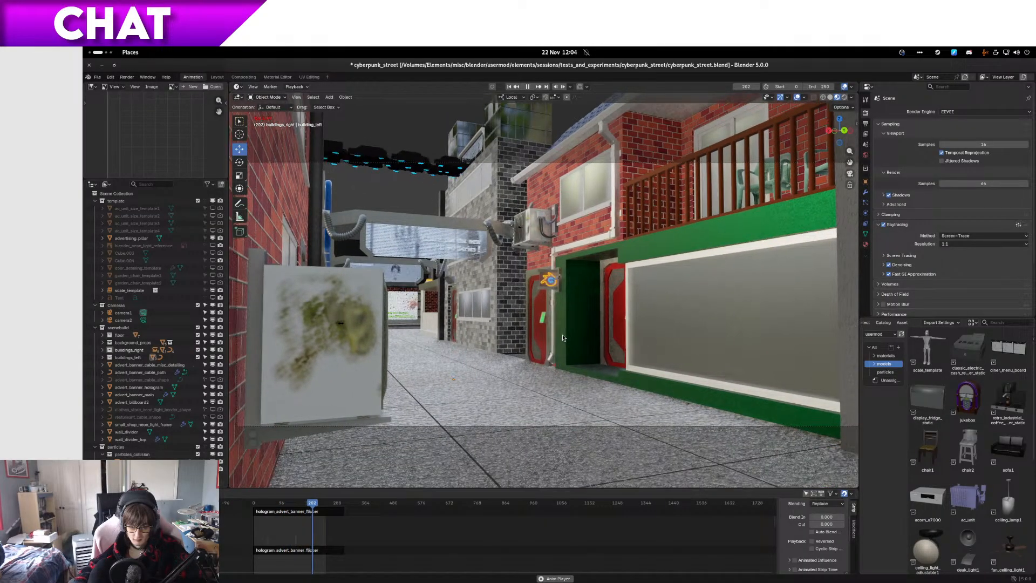
pyautogui.press('Escape')
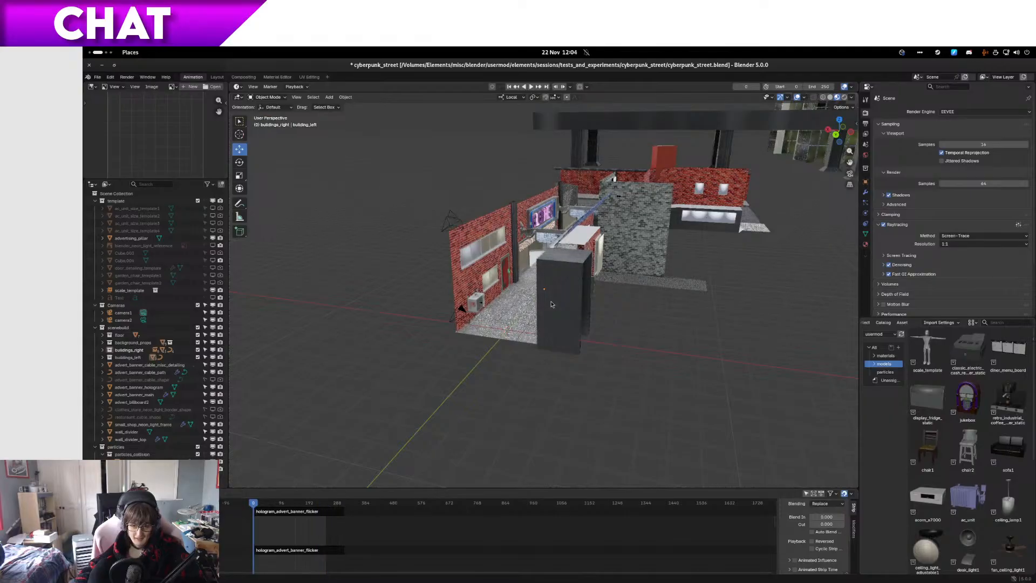
# Step: Examine the street set from outside, including the rooftops, the corner restaurant and the billboard on the far brick wall
pyautogui.moveTo(551, 304); pyautogui.dragTo(619, 348, button='middle')
pyautogui.scroll(6, 619, 348)
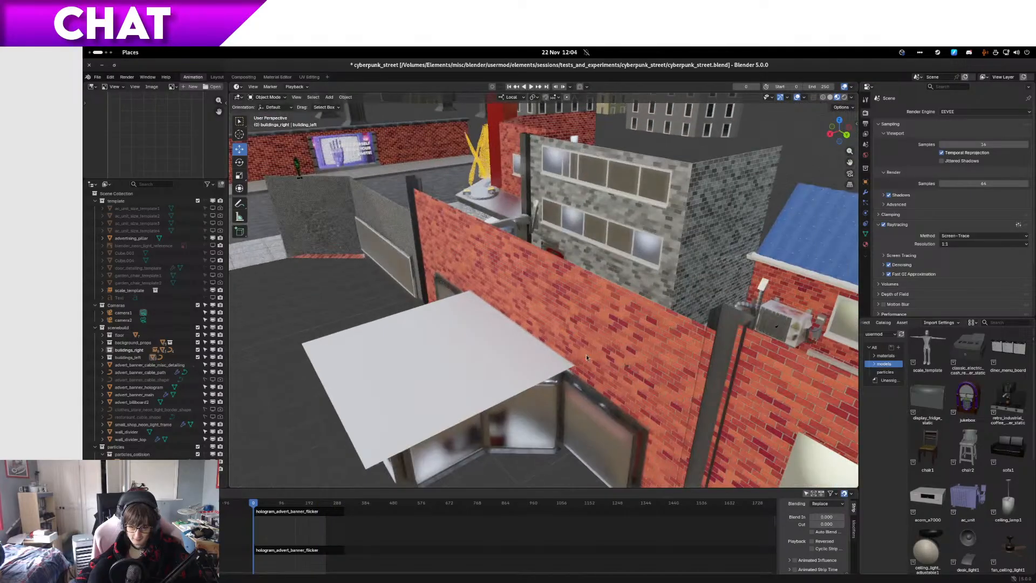
pyautogui.scroll(4, 478, 348)
pyautogui.moveTo(488, 349); pyautogui.dragTo(837, 390, button='middle')
pyautogui.scroll(-8, 525, 343)
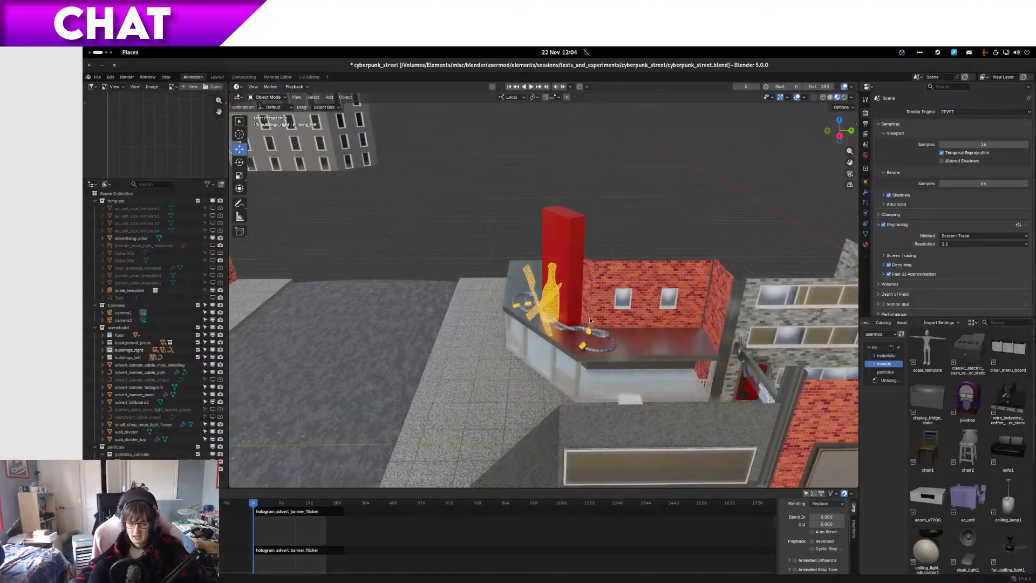
pyautogui.moveTo(590, 320); pyautogui.dragTo(561, 367, button='middle')
pyautogui.scroll(-2, 536, 335)
pyautogui.scroll(4, 589, 371)
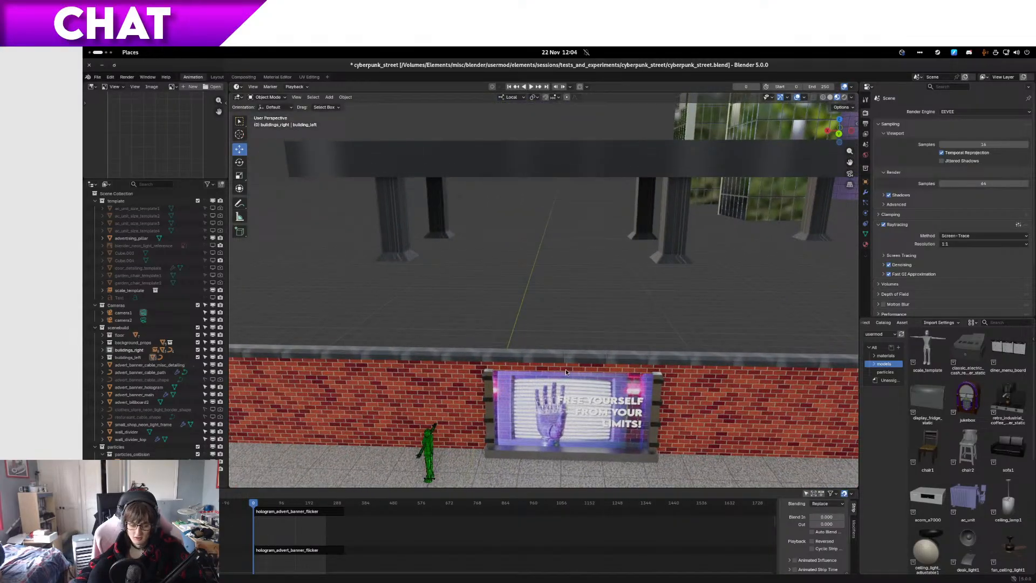
# Step: Open NVIDIA Settings on the GPU 0 information and place it over the scene while the animation plays
pyautogui.press('super')
pyautogui.write('nvid')
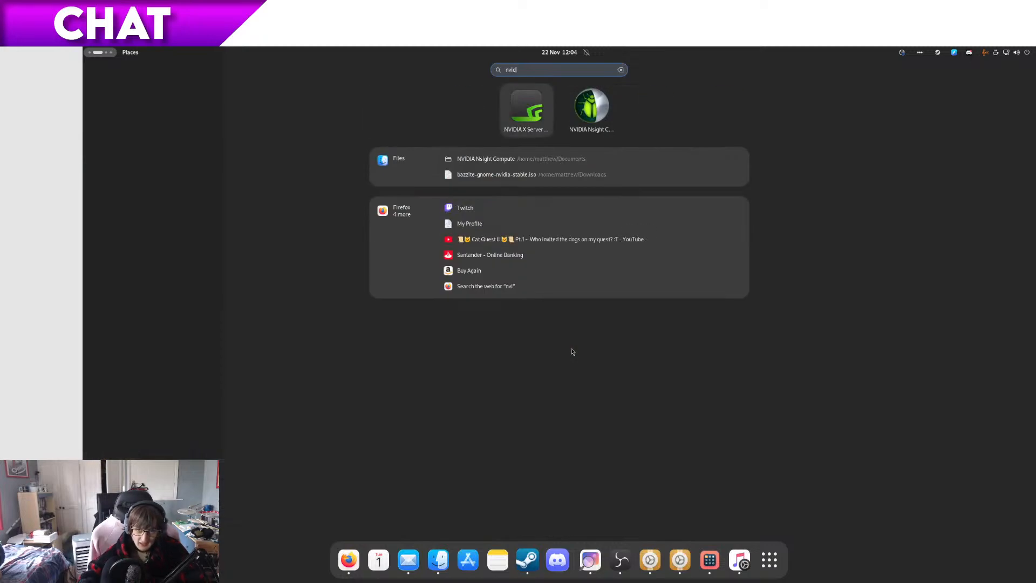
pyautogui.press('Return')
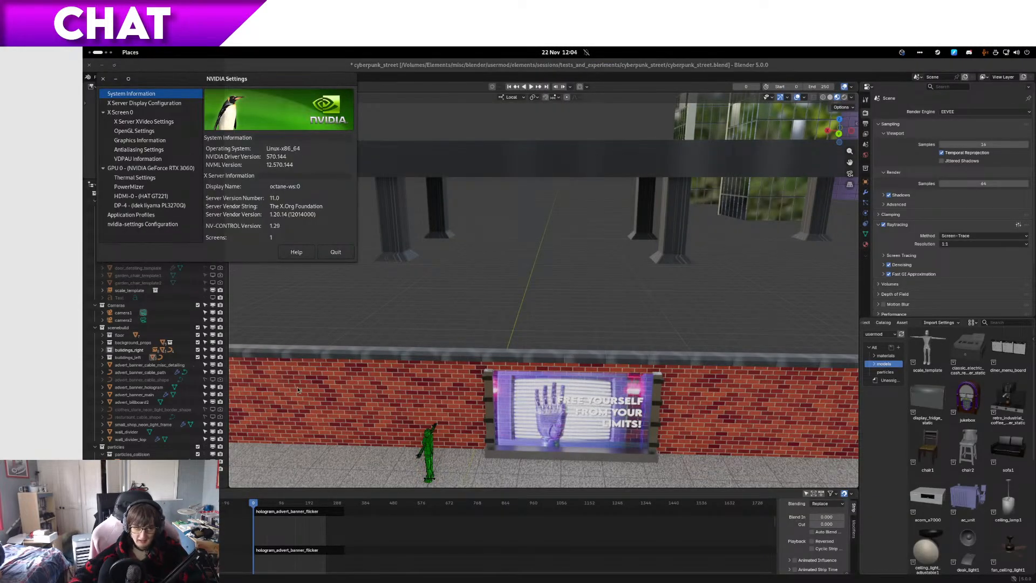
pyautogui.click(165, 168)
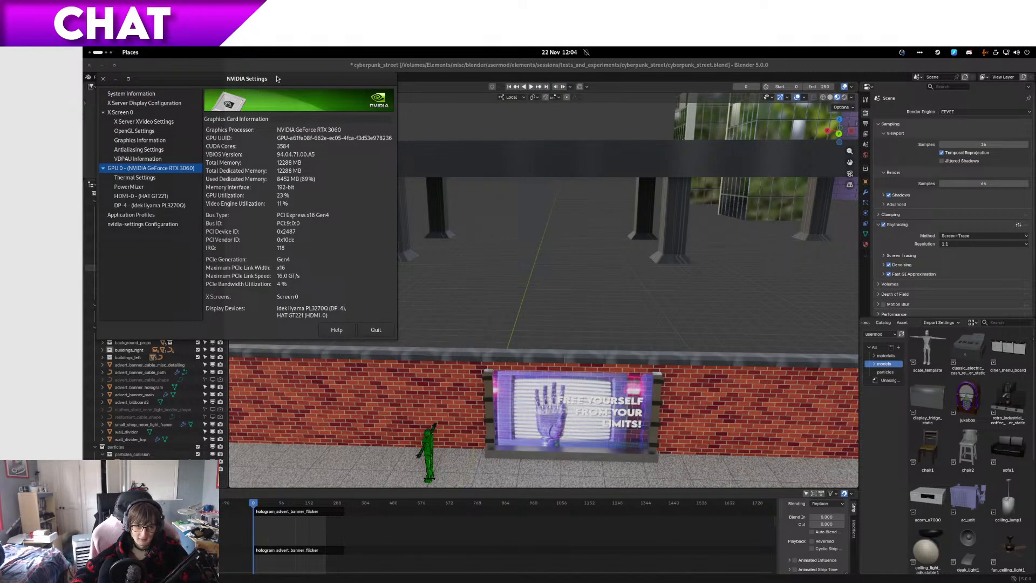
pyautogui.moveTo(274, 79); pyautogui.dragTo(1035, 112)
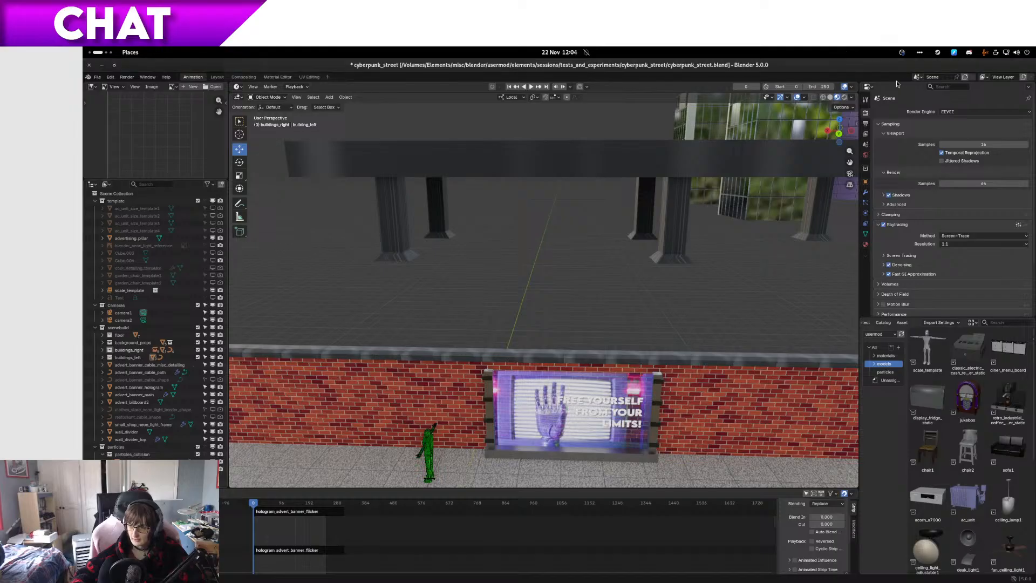
pyautogui.press('space')
pyautogui.moveTo(1035, 186); pyautogui.dragTo(521, 207)
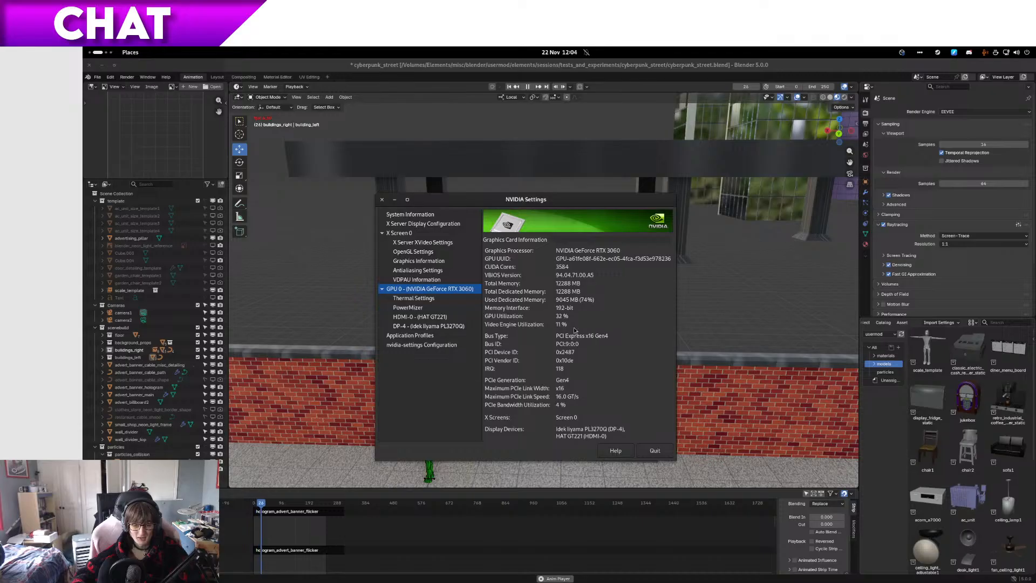
# Step: Open System Monitor and arrange its resource graphs beside NVIDIA Settings to compare CPU, memory and GPU load
pyautogui.press('super')
pyautogui.write('mon')
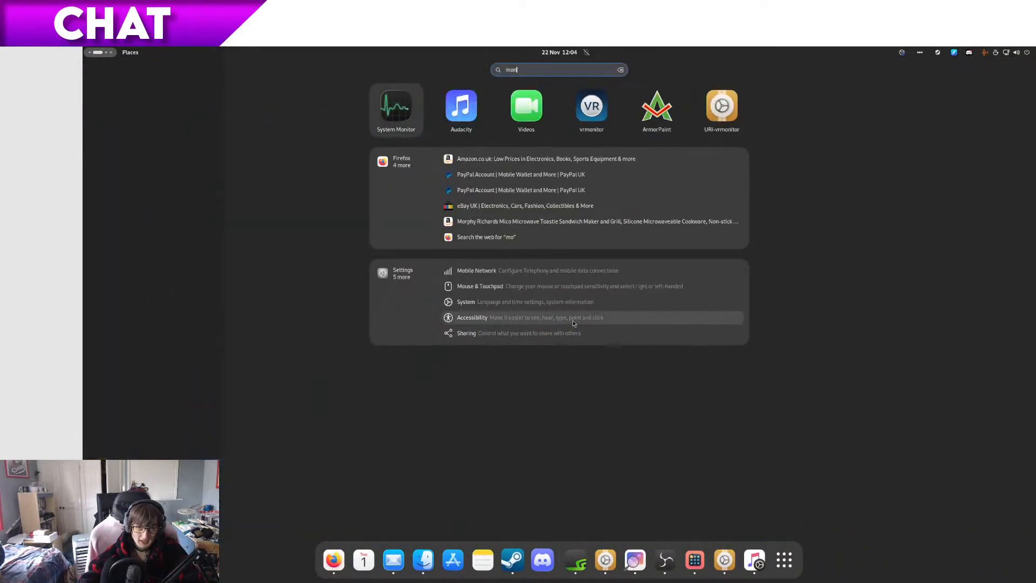
pyautogui.press('Return')
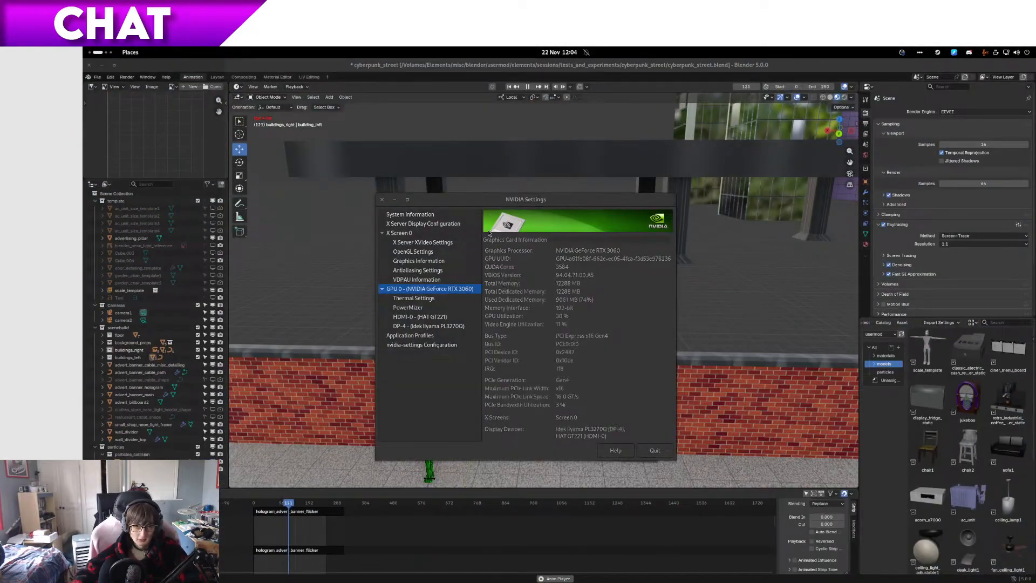
pyautogui.click(214, 80)
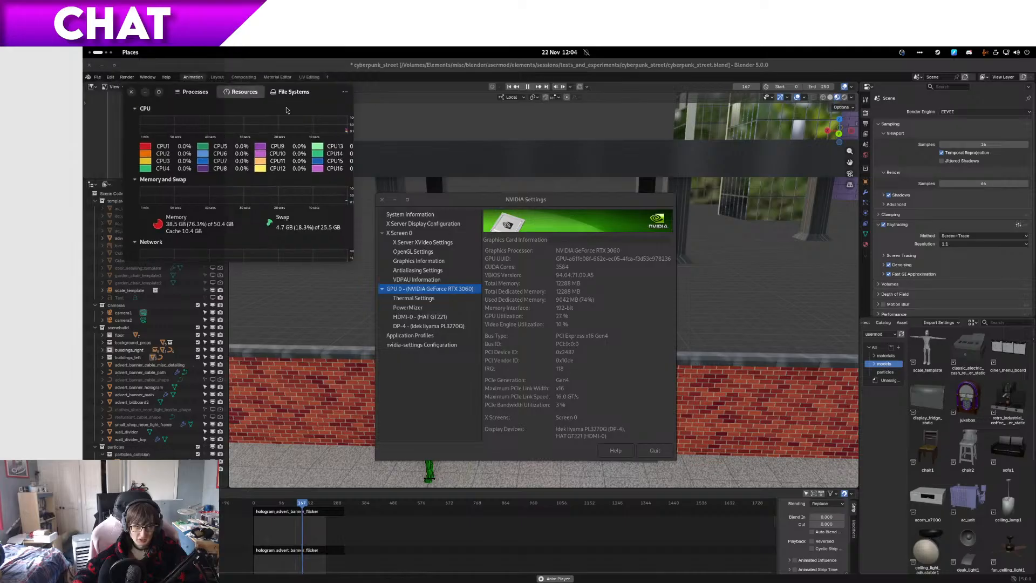
pyautogui.moveTo(226, 86); pyautogui.dragTo(761, 287)
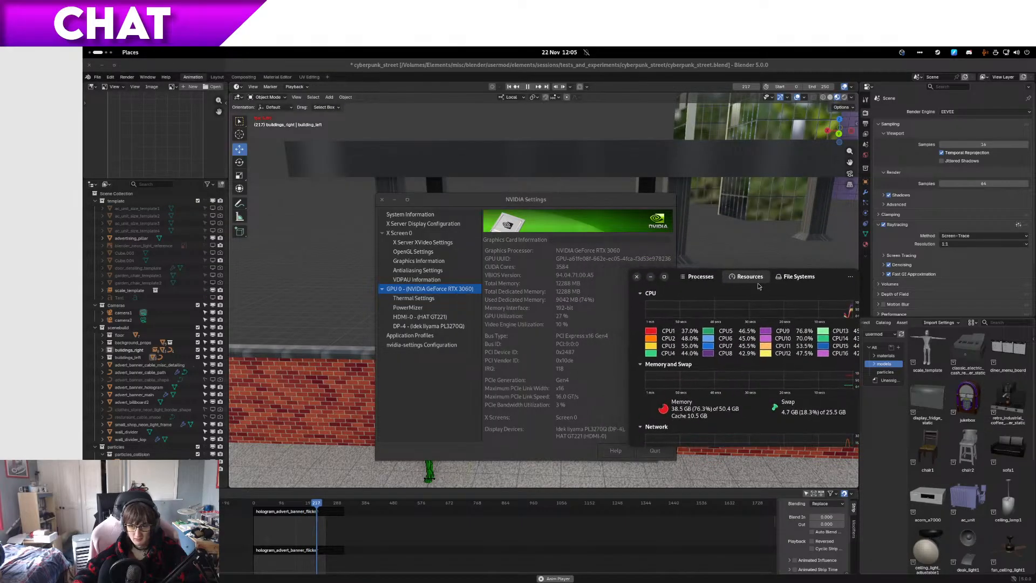
pyautogui.click(539, 200)
pyautogui.moveTo(539, 200); pyautogui.dragTo(457, 216)
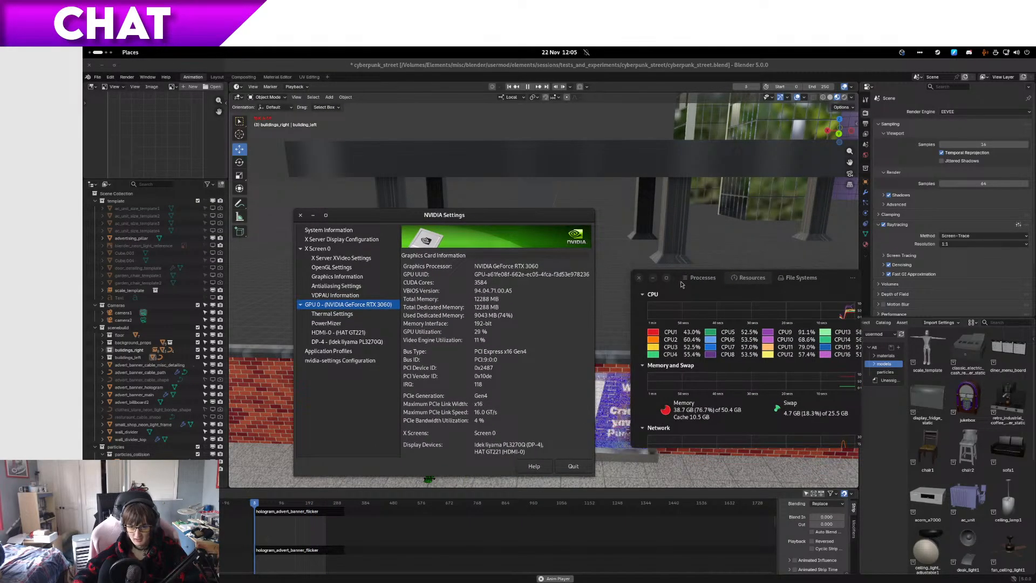
pyautogui.moveTo(687, 278); pyautogui.dragTo(654, 262)
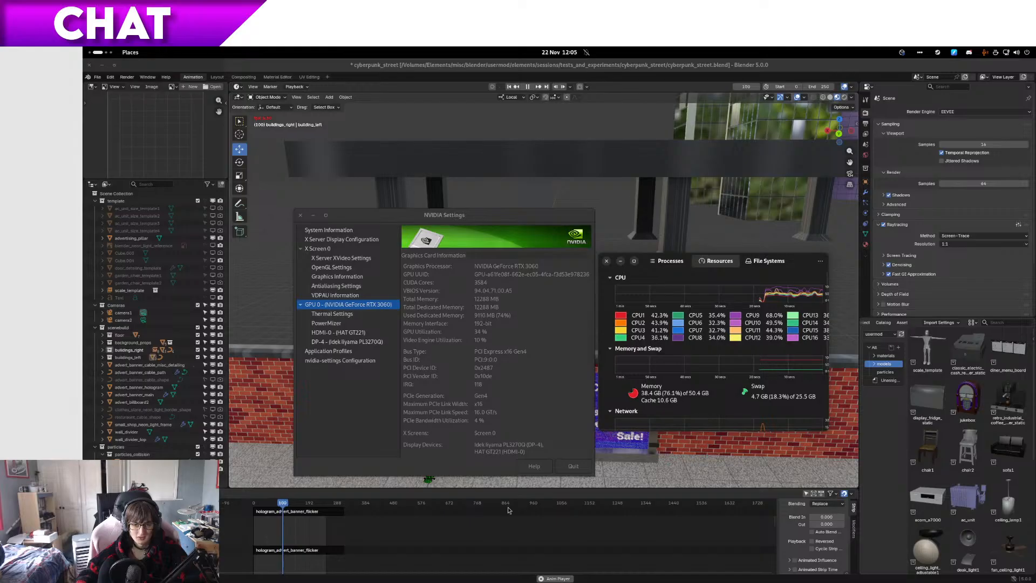
# Step: Stop the animation playback and bring NVIDIA Settings forward to check the GPU utilization and memory again
pyautogui.click(561, 579)
pyautogui.press('super')
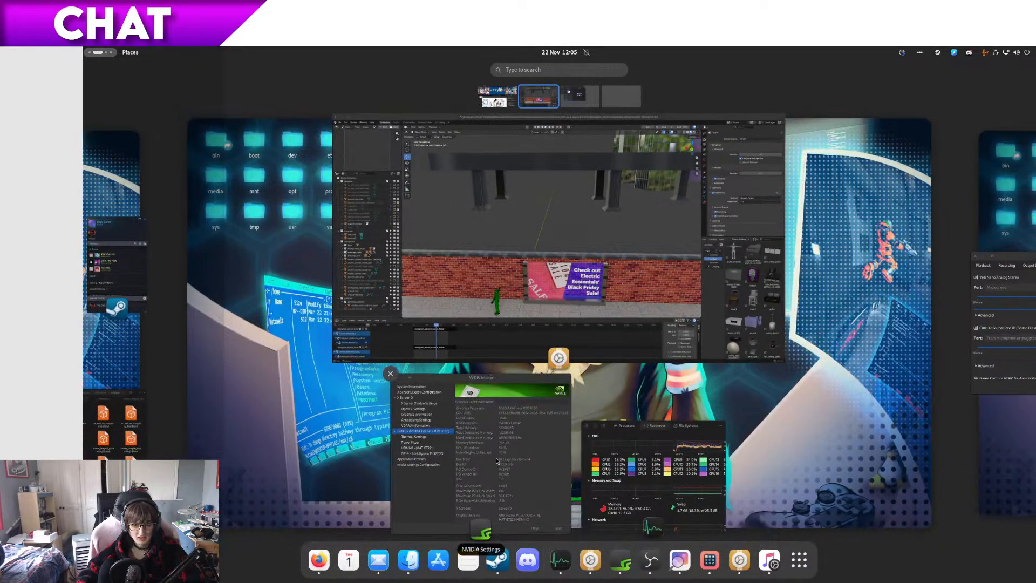
pyautogui.click(496, 460)
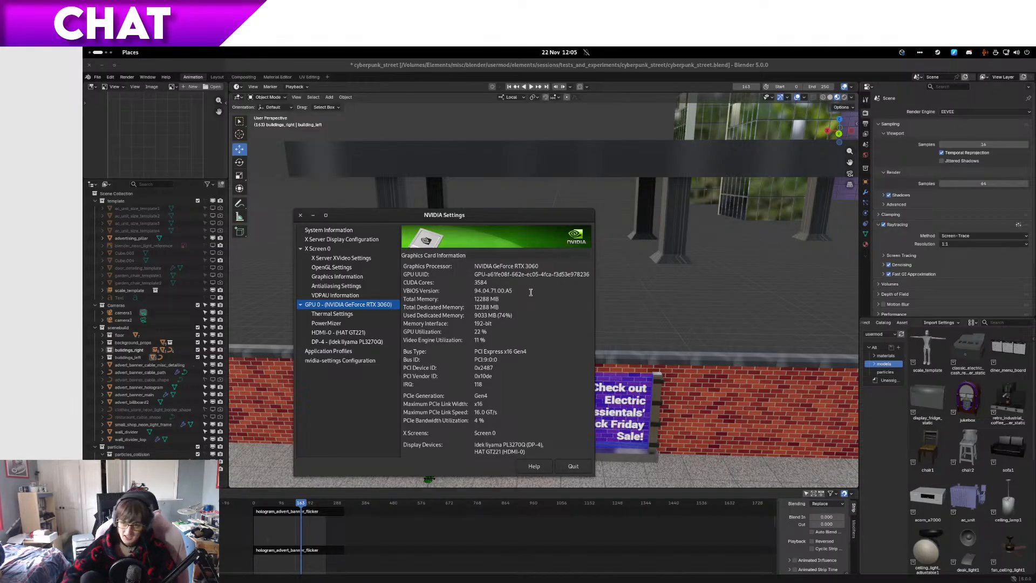
pyautogui.moveTo(452, 217); pyautogui.dragTo(569, 188)
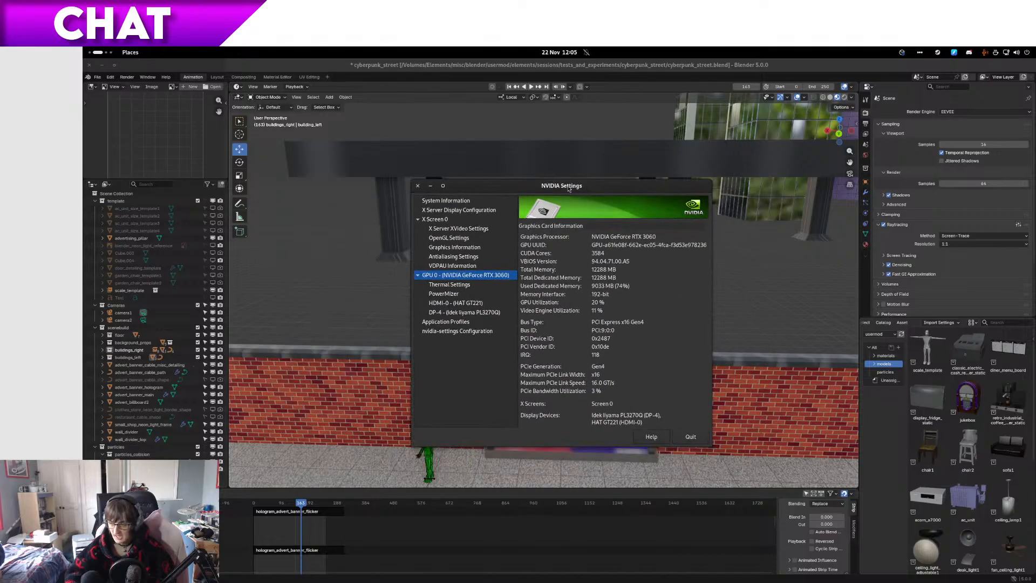
# Step: Close the NVIDIA Settings and System Monitor windows
pyautogui.click(417, 186)
pyautogui.moveTo(83, 47)
pyautogui.click(783, 293)
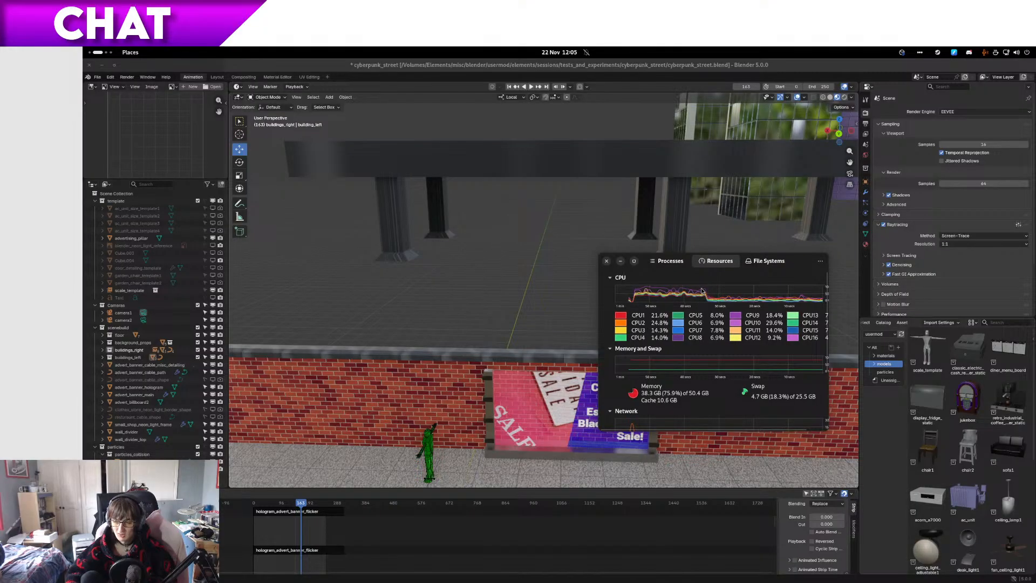
pyautogui.click(607, 261)
# Step: Reopen the recent file street_lamp01.blend without saving the changes to cyberpunk_street.blend
pyautogui.moveTo(605, 267); pyautogui.dragTo(672, 275, button='middle')
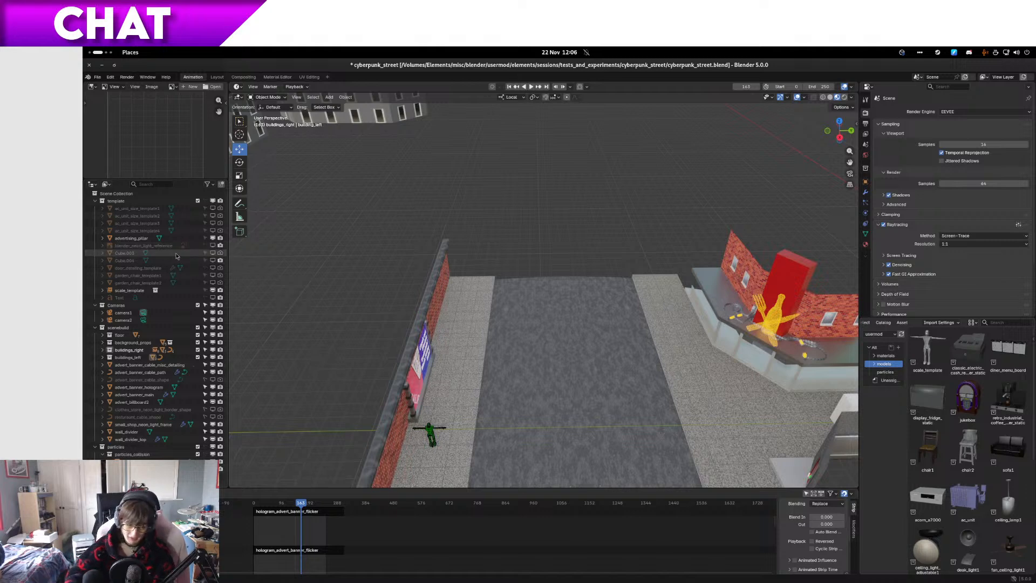
pyautogui.click(99, 78)
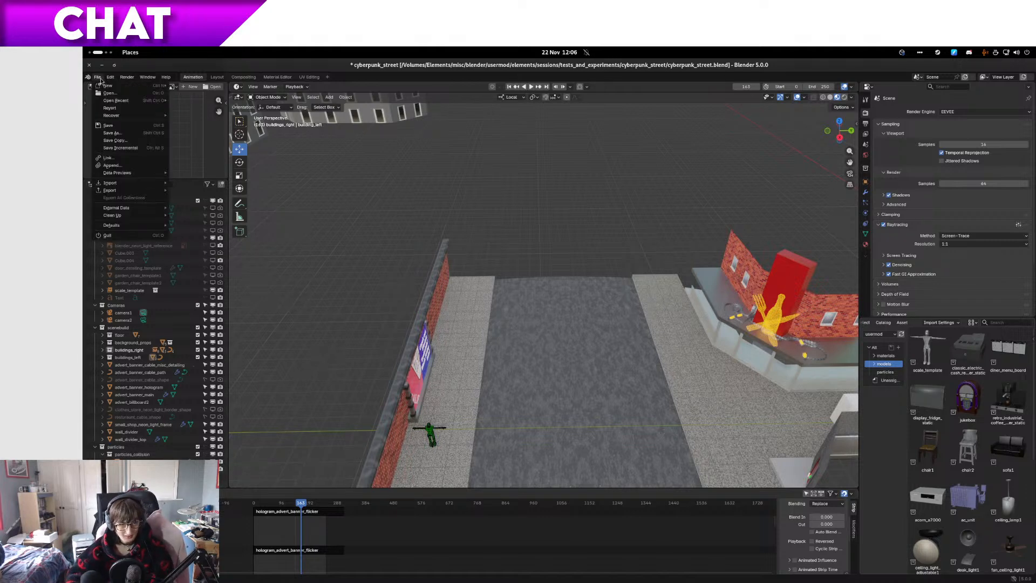
pyautogui.moveTo(114, 102)
pyautogui.click(180, 109)
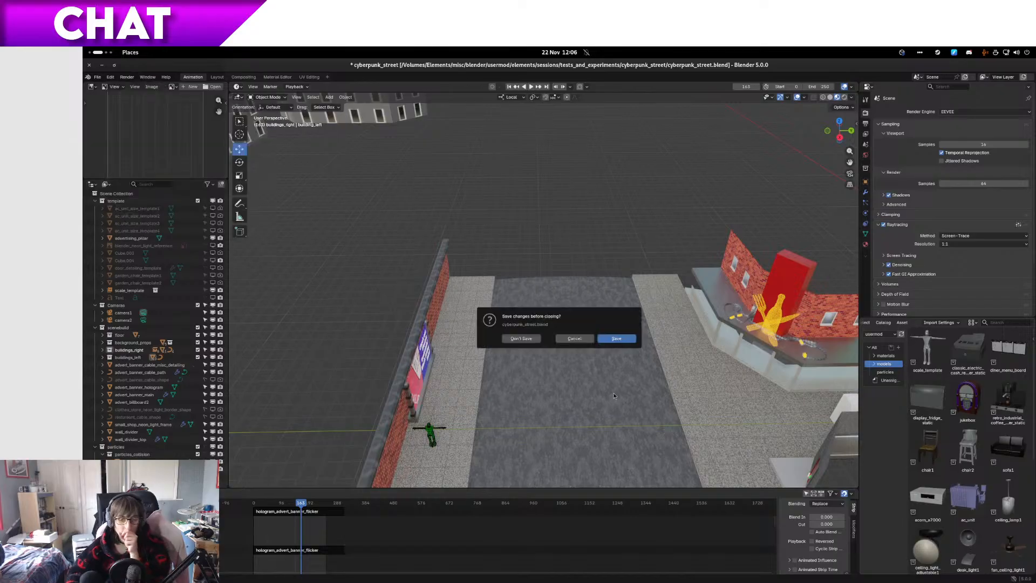
pyautogui.click(507, 339)
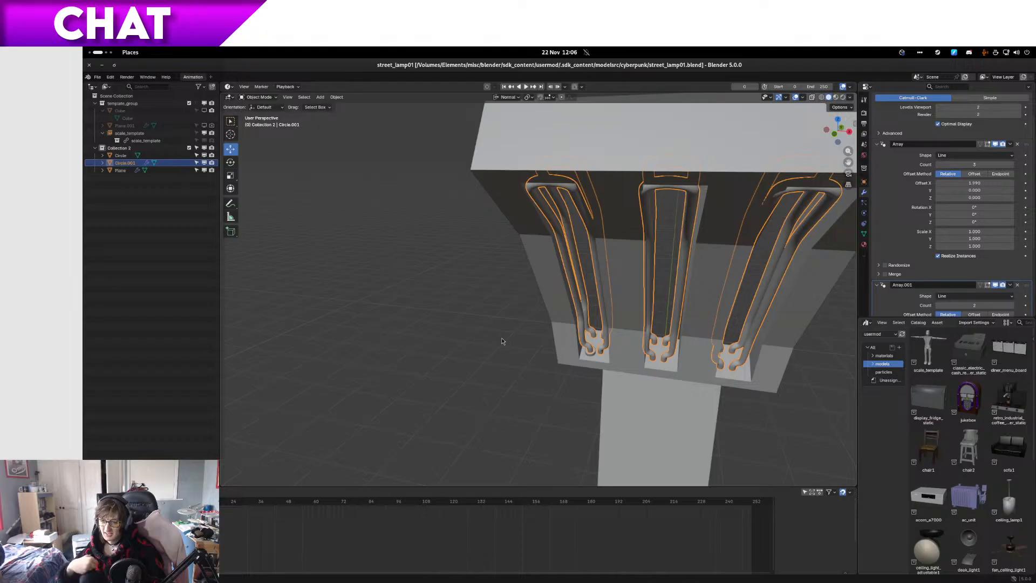
# Step: Select the collar ring at the foot of the front pipe, frame it and enter Edit Mode
pyautogui.moveTo(717, 384); pyautogui.dragTo(522, 371, button='middle')
pyautogui.click(579, 371)
pyautogui.press('KP_Decimal')
pyautogui.scroll(-4, 579, 373)
pyautogui.scroll(4, 578, 361)
pyautogui.press('Tab')
# Step: Select all the outer side faces around the collar ring
pyautogui.click(568, 365)
pyautogui.keyDown('ctrl'); pyautogui.click(595, 351); pyautogui.keyUp('ctrl')
pyautogui.moveTo(595, 351); pyautogui.dragTo(497, 386, button='middle')
pyautogui.keyDown('ctrl'); pyautogui.click(592, 350); pyautogui.keyUp('ctrl')
pyautogui.moveTo(592, 349); pyautogui.dragTo(496, 332, button='middle')
pyautogui.keyDown('ctrl'); pyautogui.click(491, 348); pyautogui.keyUp('ctrl')
pyautogui.keyDown('ctrl'); pyautogui.click(495, 331); pyautogui.keyUp('ctrl')
pyautogui.press('x')
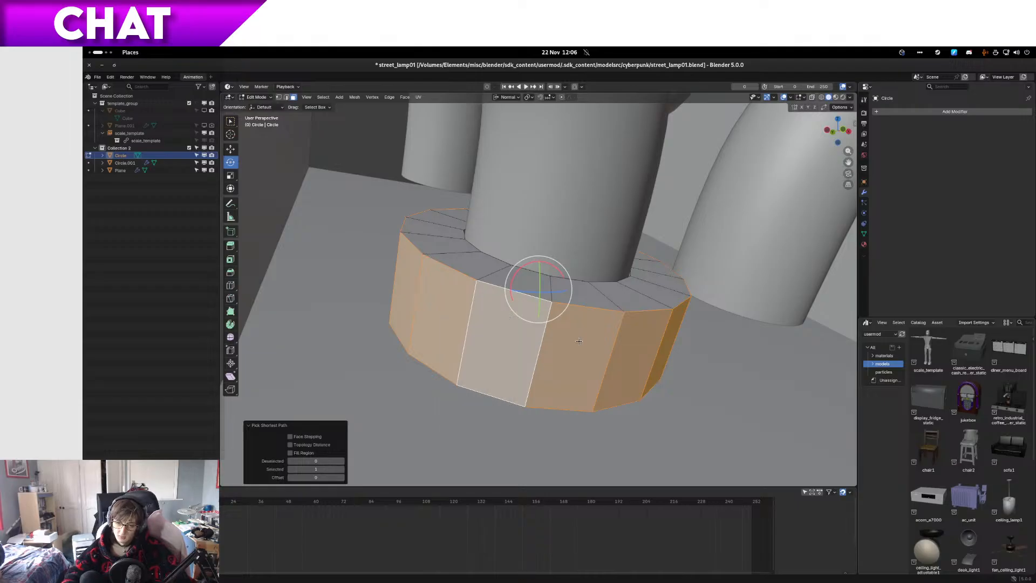
# Step: Shade the ring's selected side faces smooth, check the underside of the bend and return to Object Mode
pyautogui.hotkey('ctrl', 'f')
pyautogui.click(550, 424)
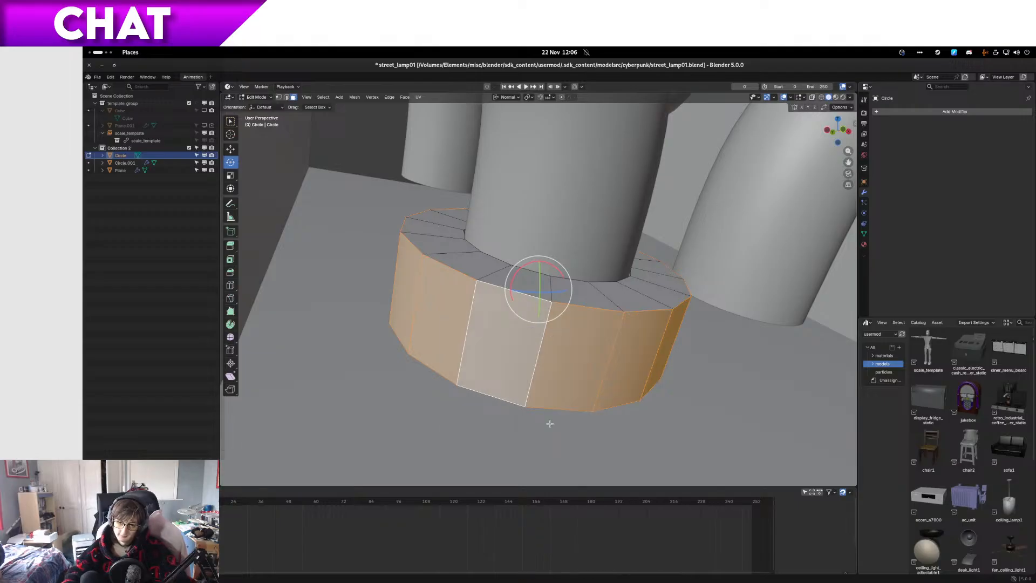
pyautogui.moveTo(551, 425); pyautogui.dragTo(426, 91, button='middle')
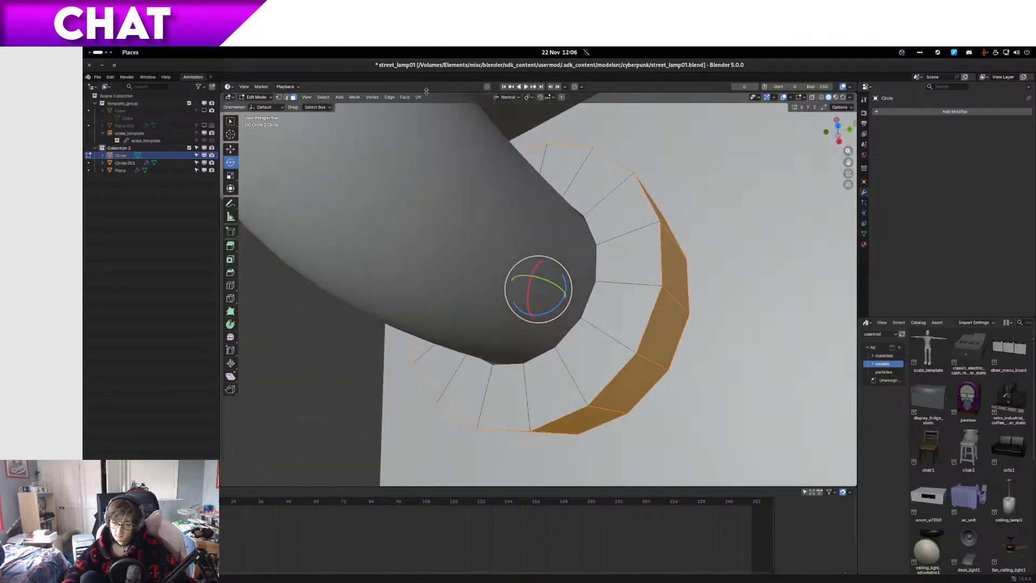
pyautogui.press('Tab')
# Step: Examine how the collar ring sits in the pipe recess and select the surrounding lamp housing
pyautogui.scroll(-5, 503, 241)
pyautogui.moveTo(506, 243); pyautogui.dragTo(584, 198, button='middle')
pyautogui.scroll(-10, 584, 200)
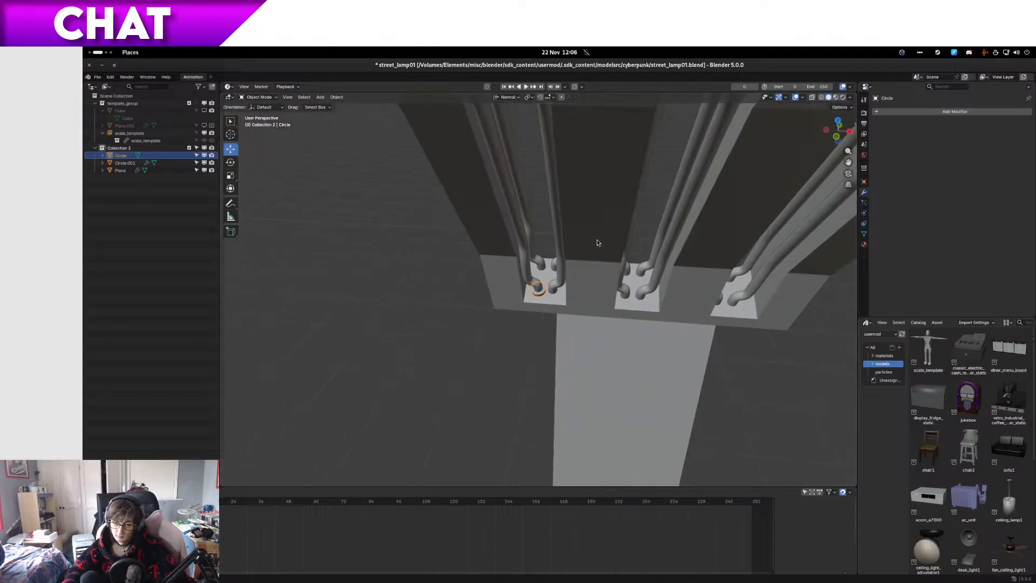
pyautogui.moveTo(598, 240); pyautogui.dragTo(606, 207, button='middle')
pyautogui.scroll(-5, 604, 208)
pyautogui.scroll(7, 577, 274)
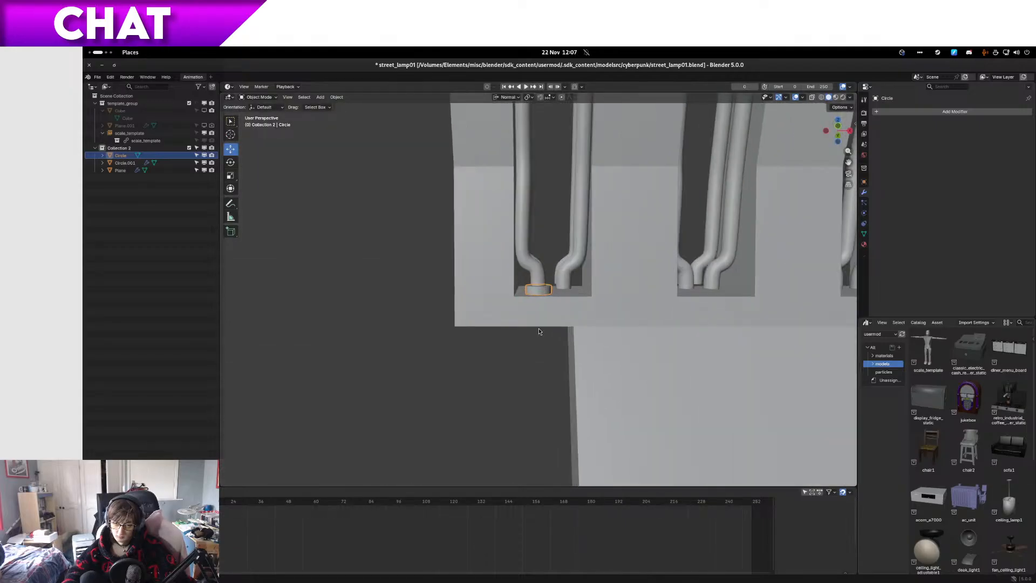
pyautogui.click(541, 330)
pyautogui.moveTo(541, 331); pyautogui.dragTo(534, 351, button='middle')
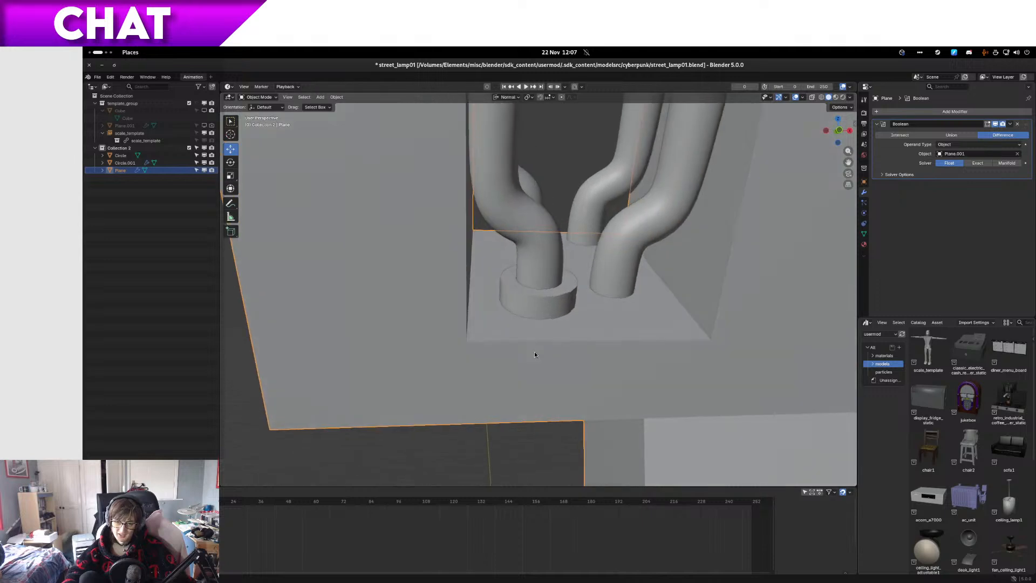
# Step: Select the collar ring at the foot of the front pipe and save the street lamp file
pyautogui.scroll(-4, 533, 348)
pyautogui.scroll(12, 532, 344)
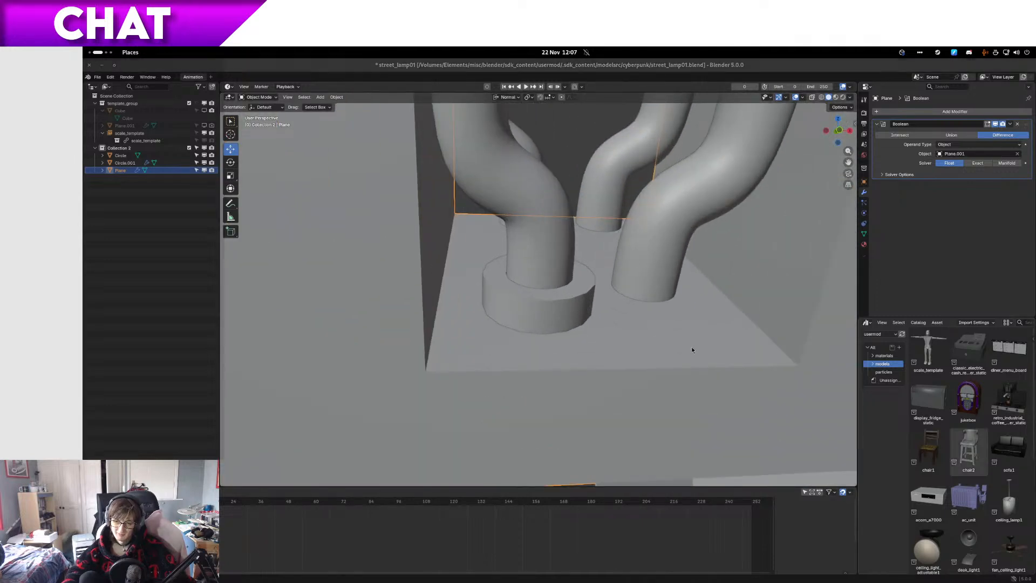
pyautogui.click(536, 70)
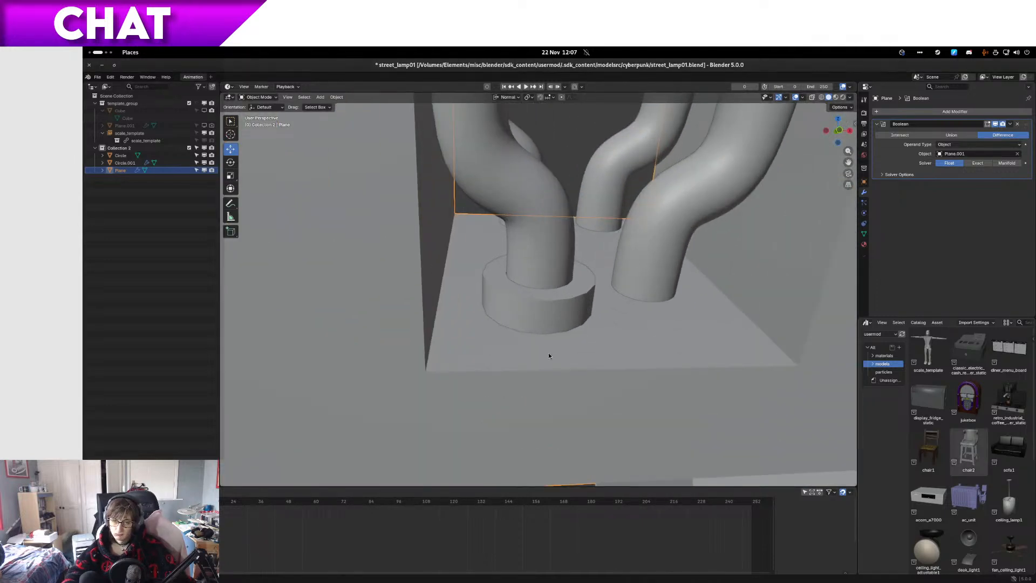
pyautogui.click(579, 323)
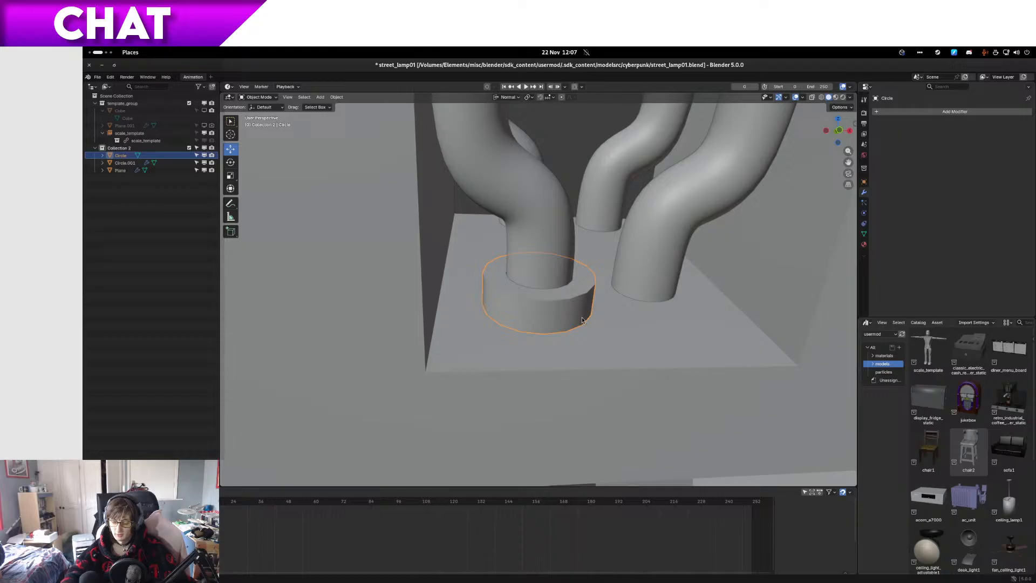
pyautogui.hotkey('shift', 's')
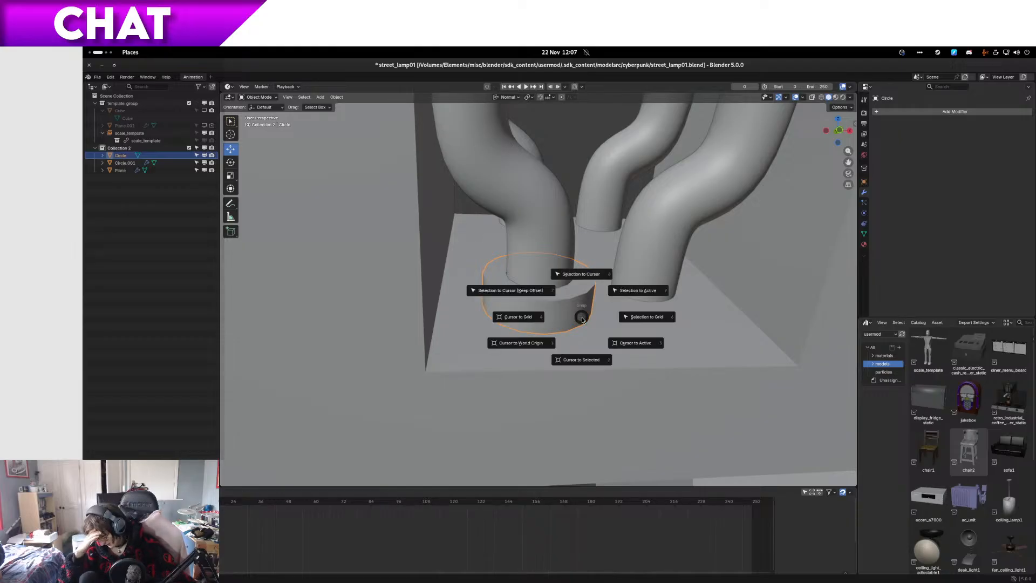
pyautogui.press('Escape')
pyautogui.hotkey('ctrl', 's')
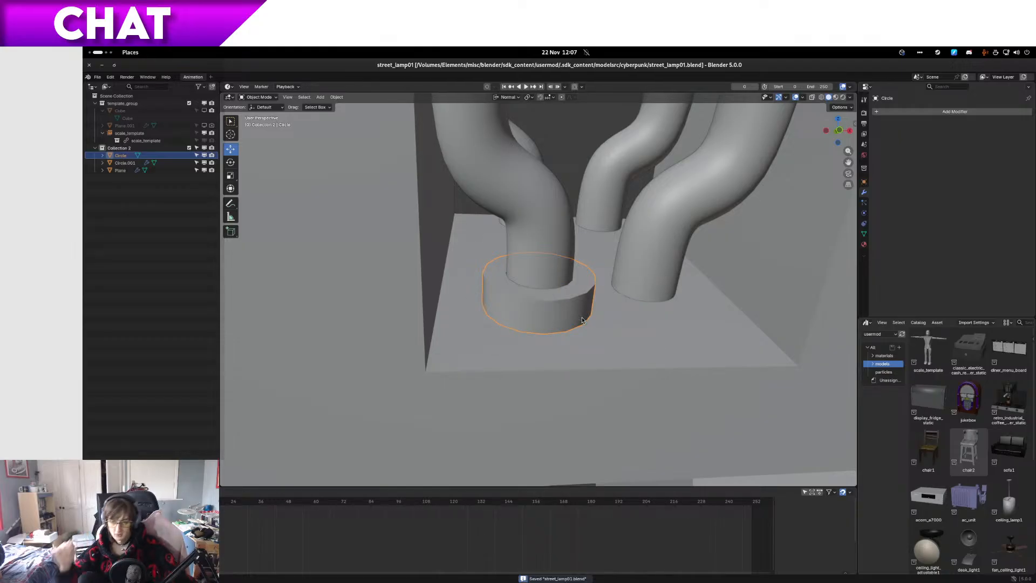
# Step: Switch to the file manager and copy street_lamp01.blend from the cyberpunk folder
pyautogui.moveTo(84, 48)
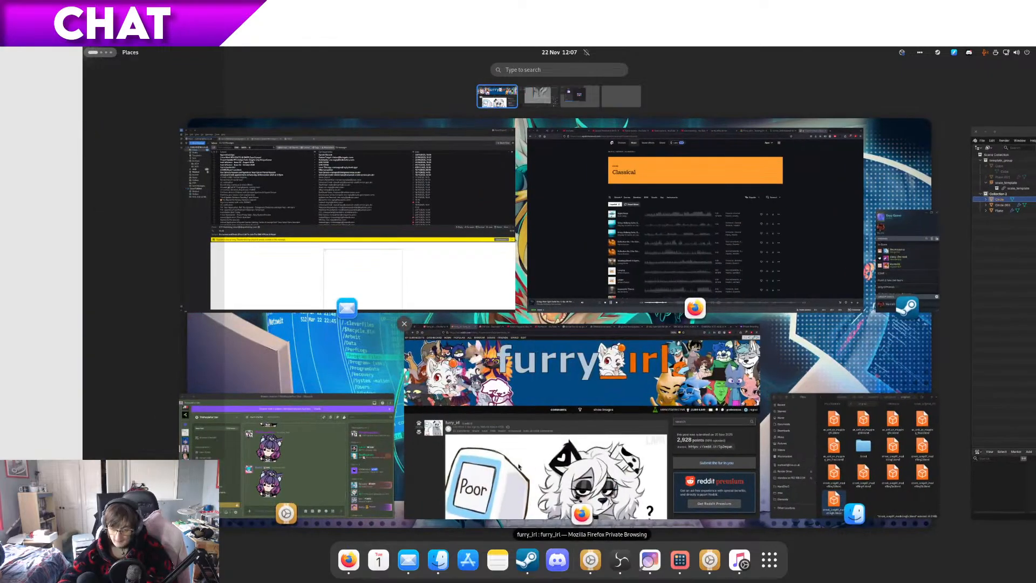
pyautogui.scroll(-1, 805, 474)
pyautogui.click(759, 407)
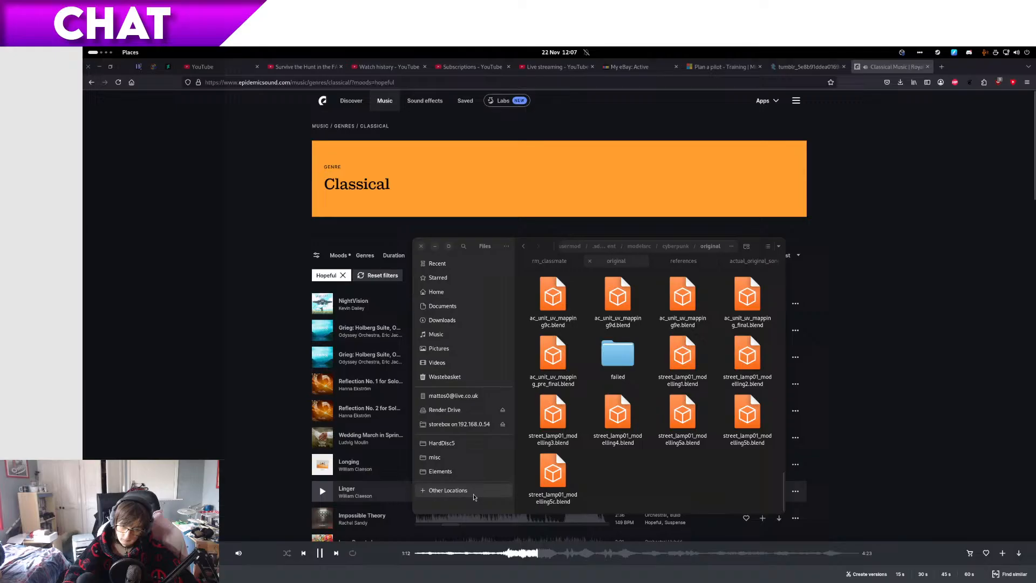
pyautogui.hotkey('alt', 'Up')
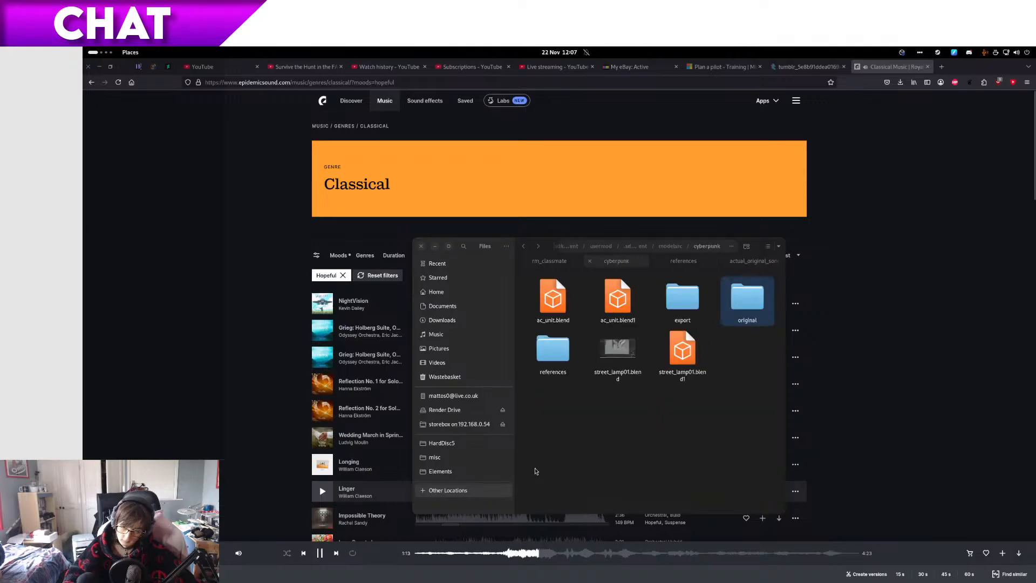
pyautogui.hotkey('alt', 'Left')
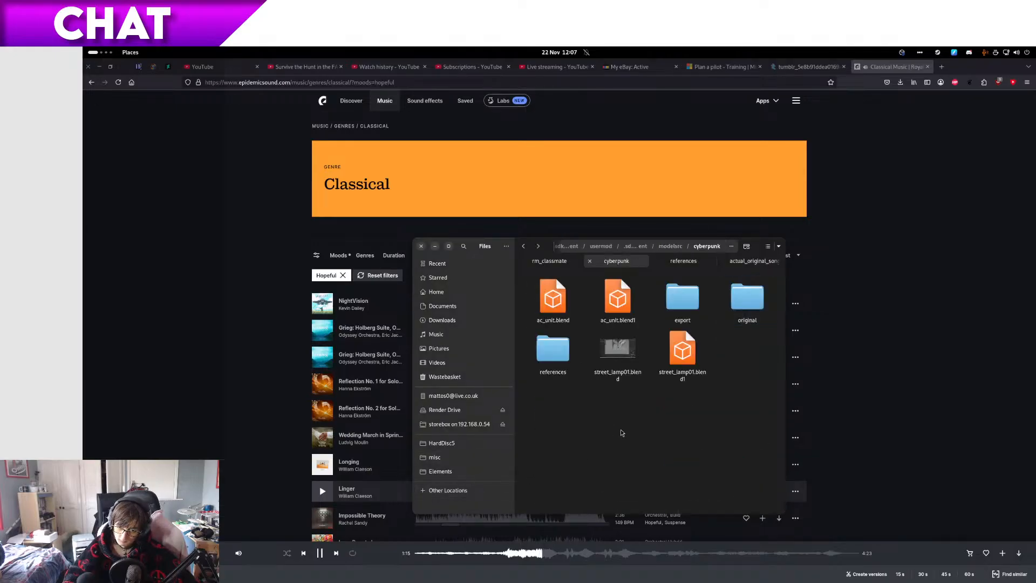
pyautogui.click(620, 352)
# Step: Open the export folder and preview the image ac_unit_uv_map.png
pyautogui.doubleClick(683, 297)
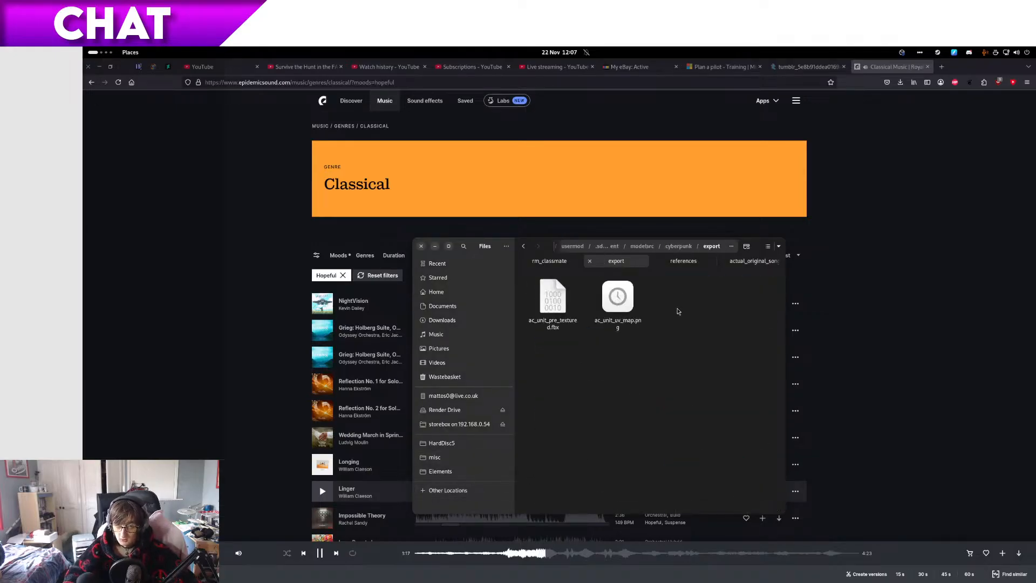
pyautogui.hotkey('alt', 'Left')
pyautogui.hotkey('alt', 'Right')
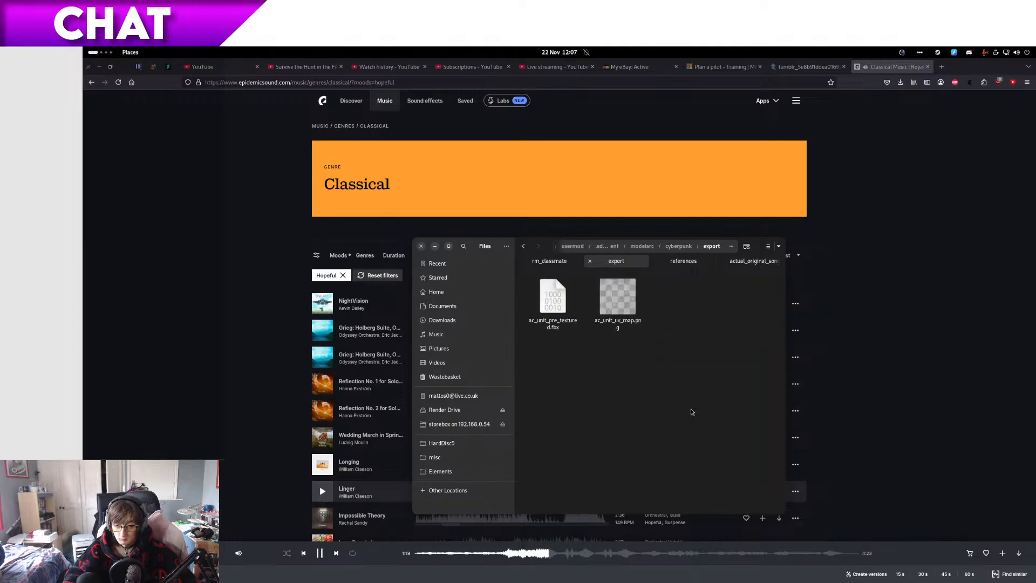
pyautogui.click(604, 310)
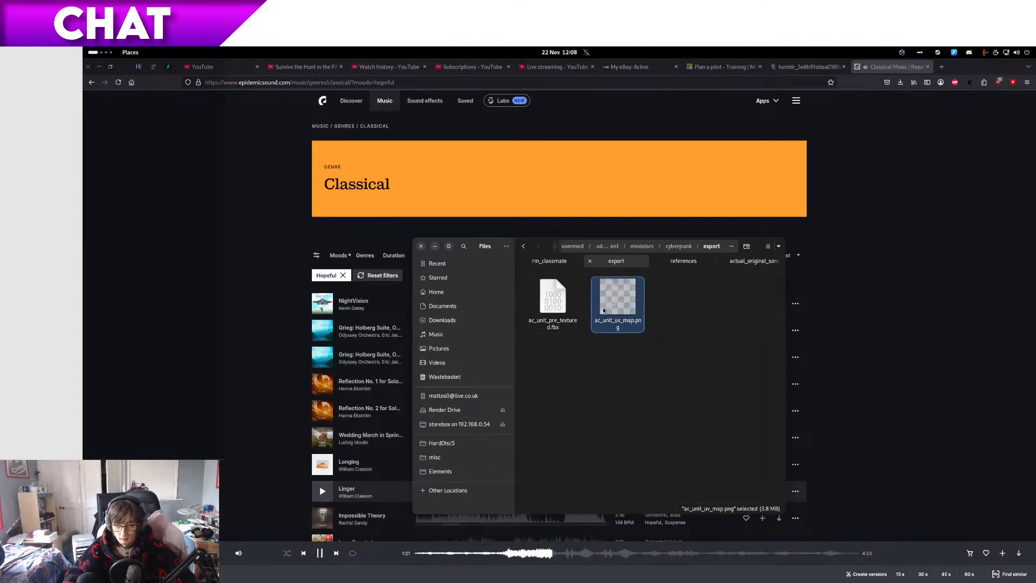
pyautogui.press('space')
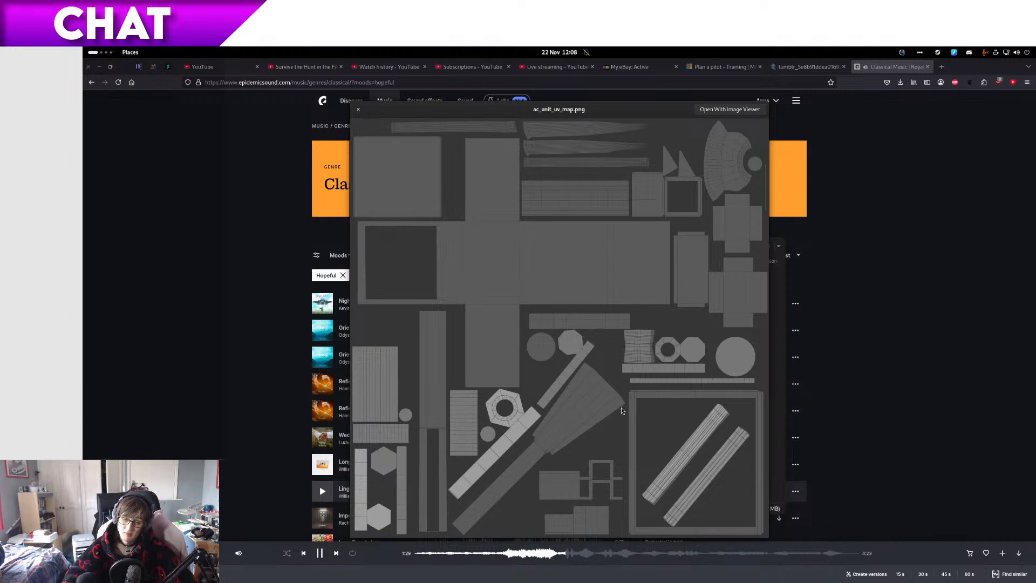
pyautogui.press('space')
# Step: Go back to the cyberpunk folder and paste the copied street_lamp01.blend into its original folder
pyautogui.hotkey('alt', 'Left')
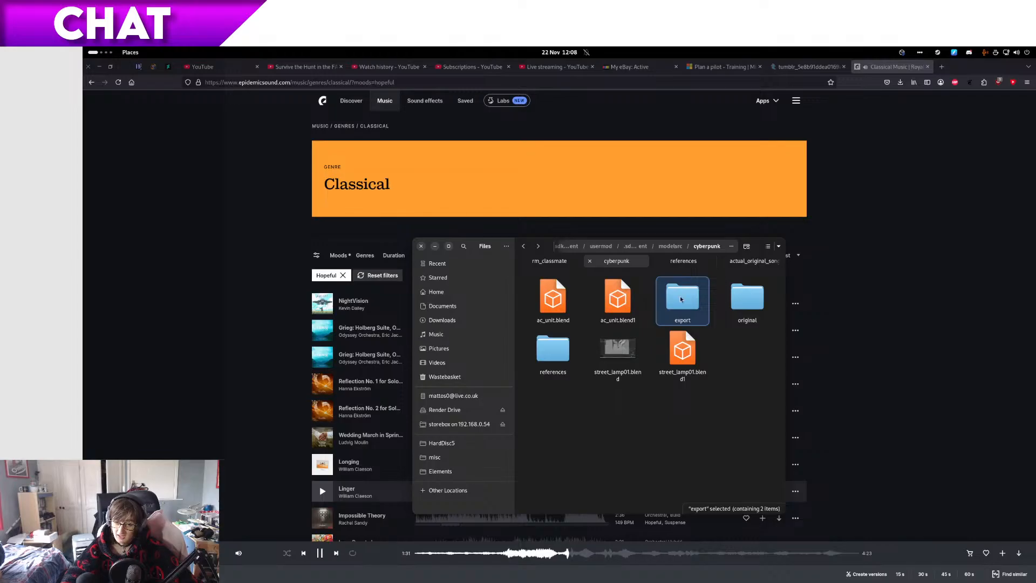
pyautogui.doubleClick(747, 297)
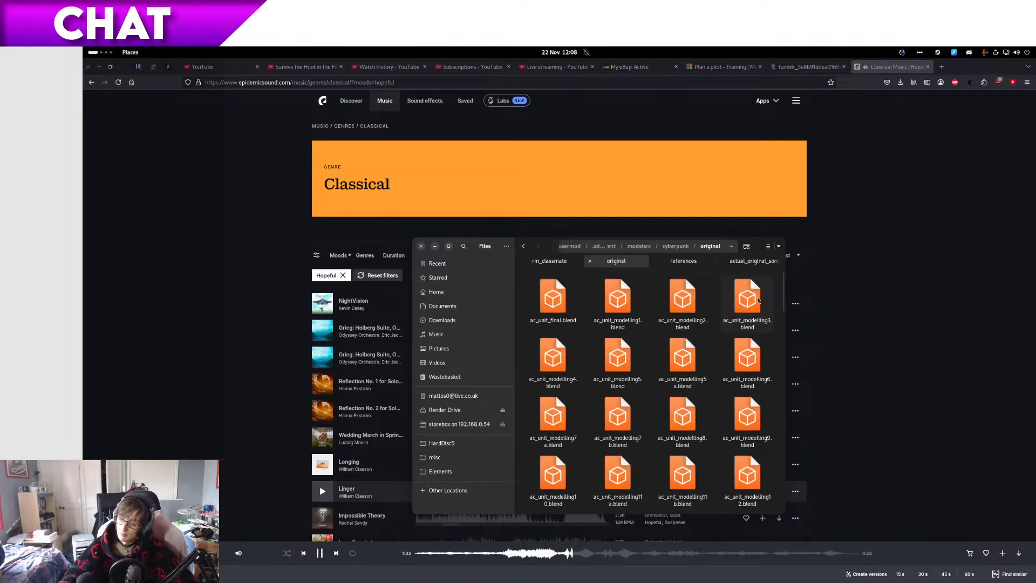
pyautogui.press('s')
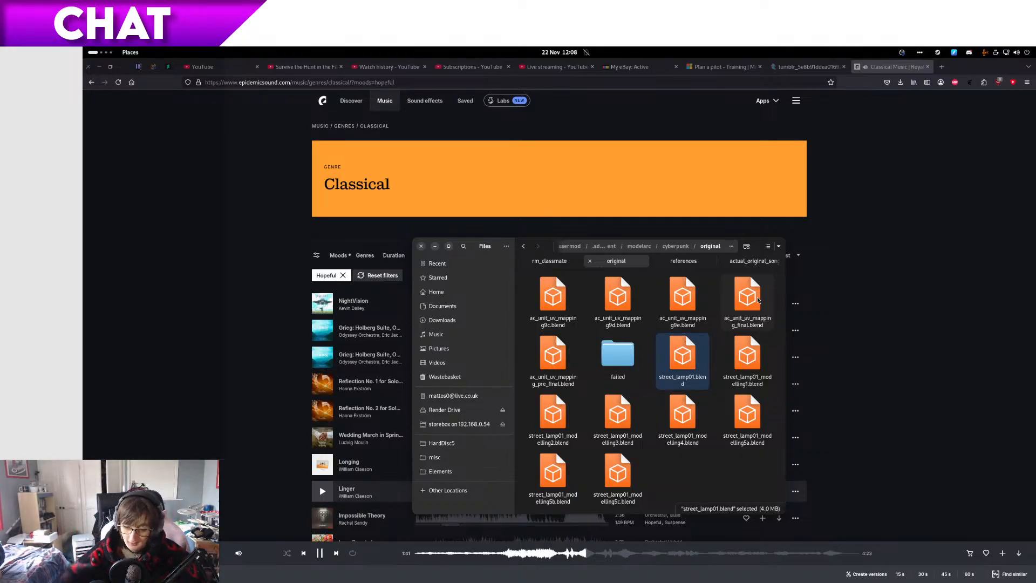
# Step: Adjust the volume of the web music player and return to the file manager
pyautogui.press('XF86AudioLowerVolume')
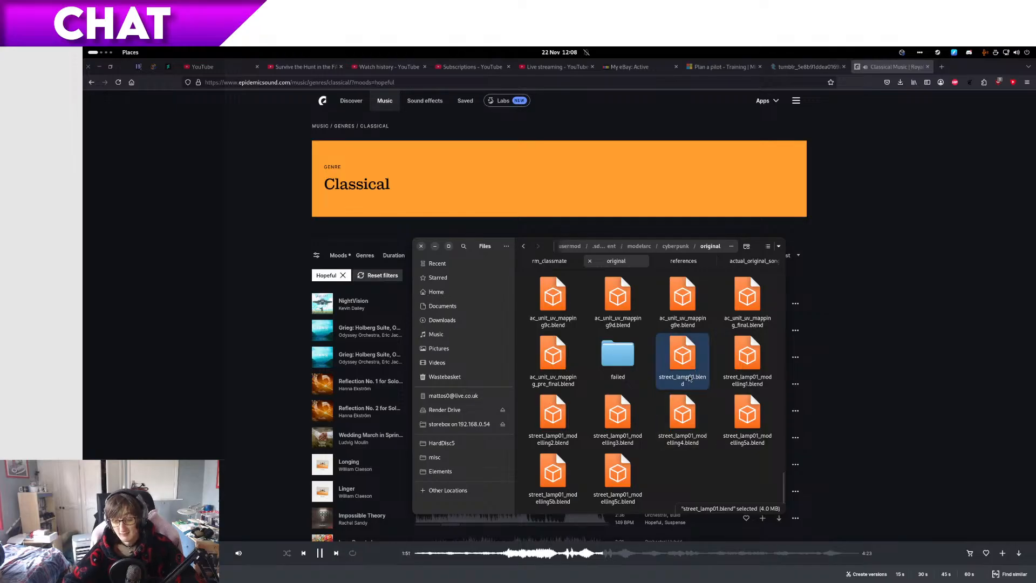
pyautogui.click(240, 555)
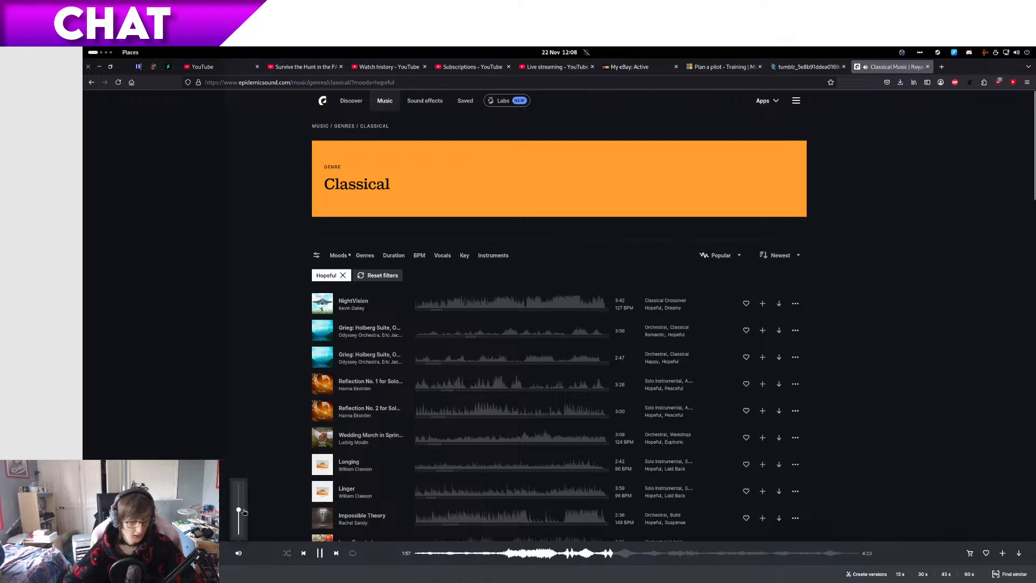
pyautogui.press('super')
pyautogui.click(797, 469)
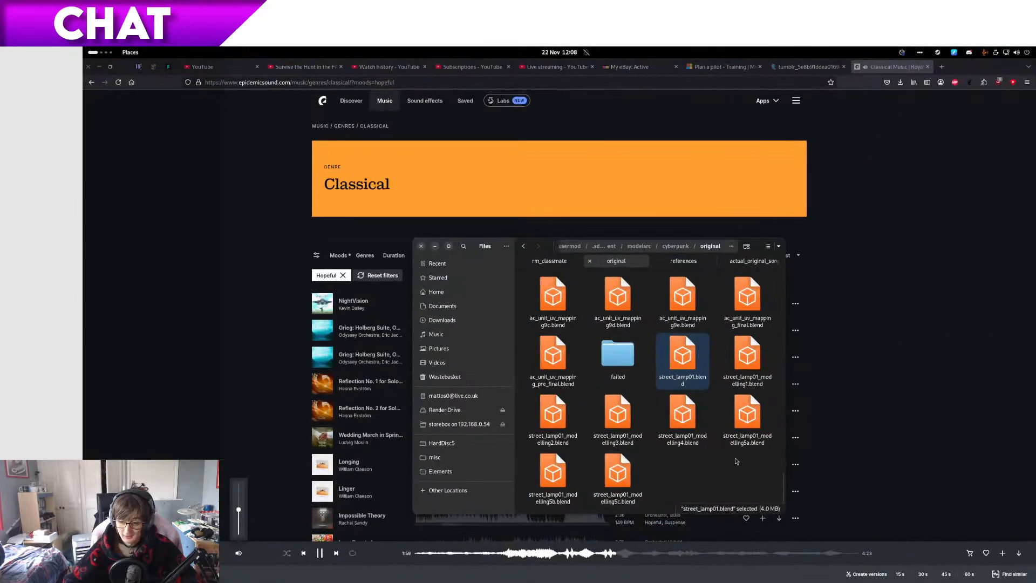
# Step: Rename the copied street_lamp01.blend in the original folder as street_lamp01_modelling5d.blend
pyautogui.press('F2')
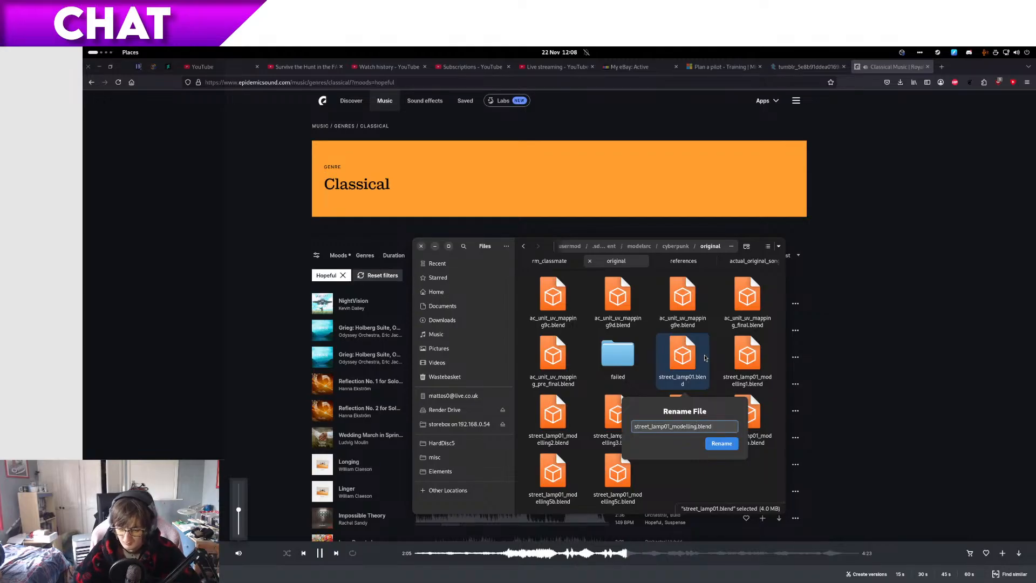
pyautogui.write('_modelling5d')
pyautogui.press('Return')
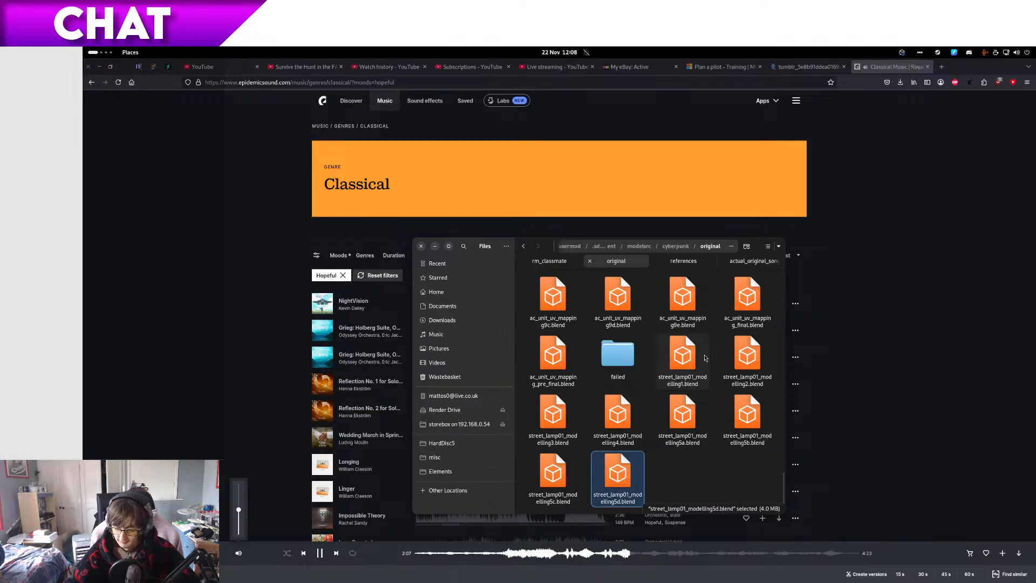
# Step: Compare the file previews of street_lamp01_modelling5d.blend and street_lamp01_modelling5c.blend
pyautogui.press('space')
pyautogui.press('Left')
pyautogui.press('Right')
pyautogui.press('Left')
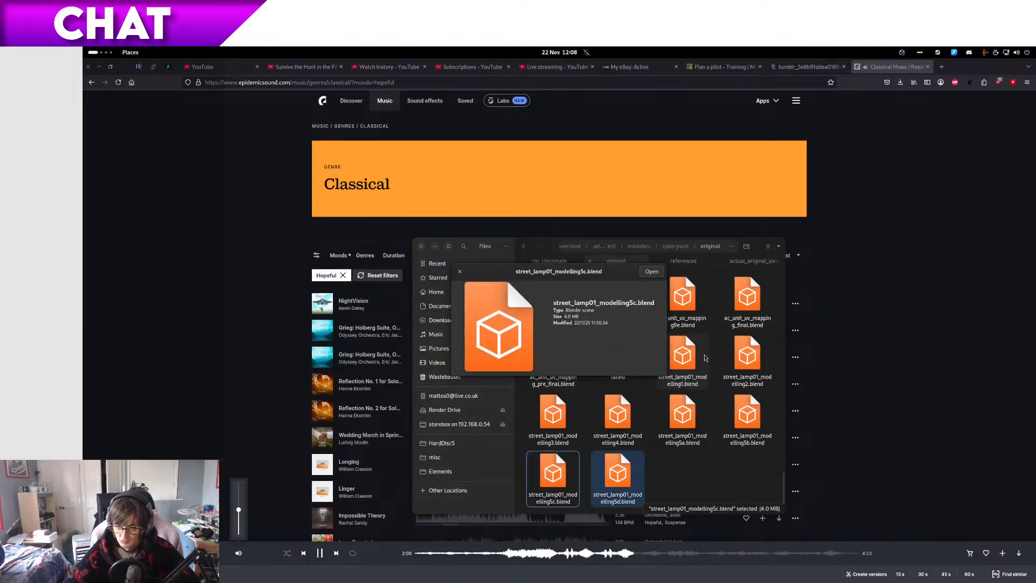
pyautogui.press('space')
# Step: Rename street_lamp01_modelling5d.blend as street_lamp01_modelling5c2.blend
pyautogui.press('Right')
pyautogui.press('F2')
pyautogui.write('e')
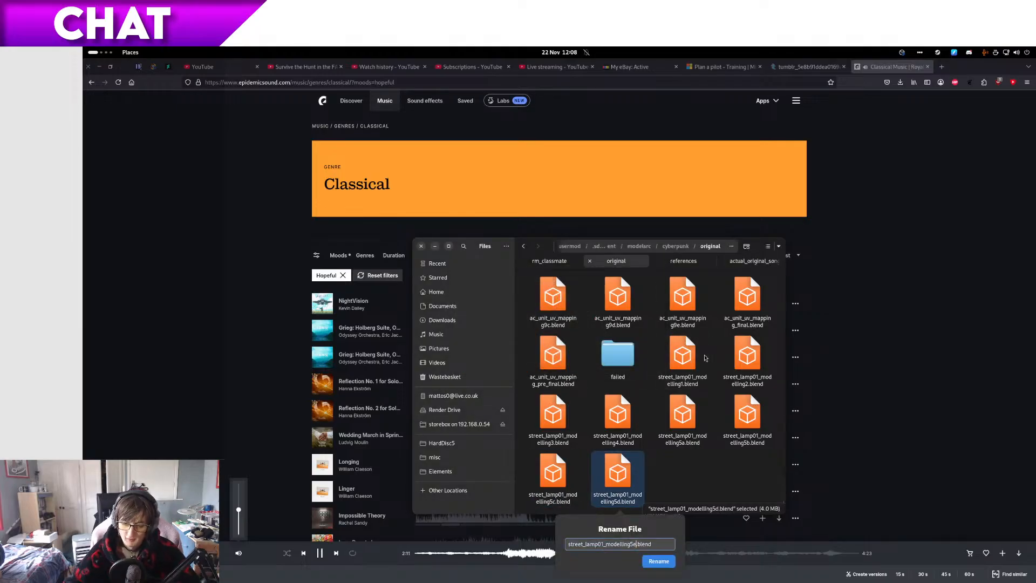
pyautogui.press('BackSpace')
pyautogui.write('c2')
pyautogui.press('Return')
# Step: Return to Blender, enter Edit Mode on the collar ring and add a circle to its mesh
pyautogui.hotkey('ctrl', 'alt', 'Right')
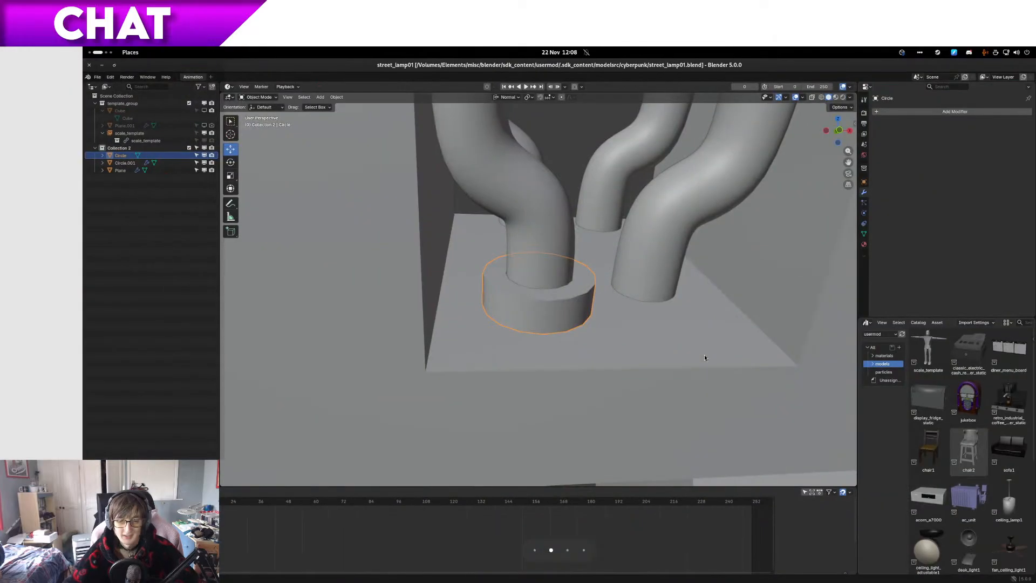
pyautogui.moveTo(501, 372); pyautogui.dragTo(555, 335, button='middle')
pyautogui.press('Tab')
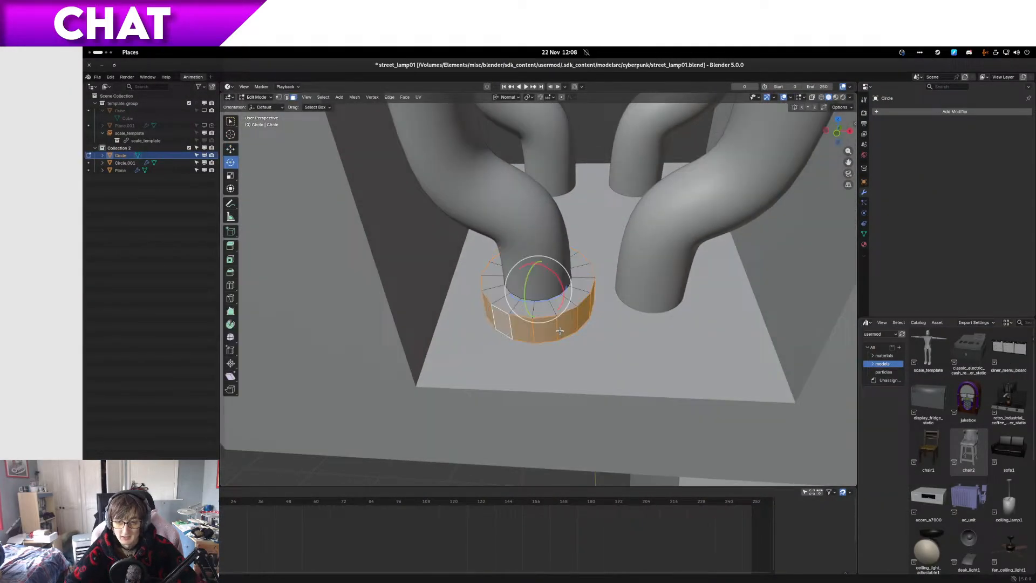
pyautogui.hotkey('shift', 'a')
pyautogui.click(561, 346)
# Step: Show the model from the top in wireframe, set the transform orientation to Global and frame the added circle
pyautogui.scroll(-5, 406, 390)
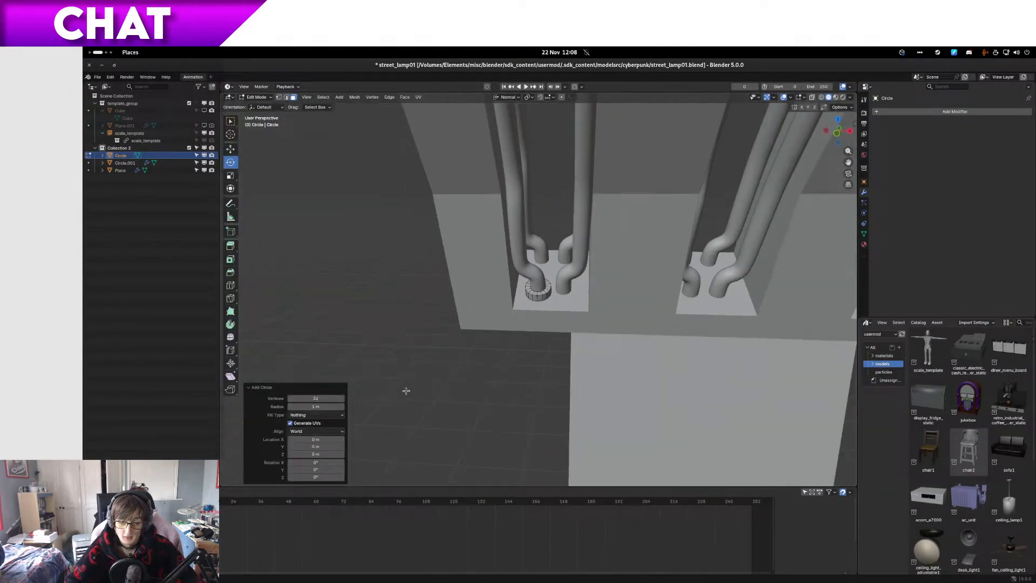
pyautogui.press('KP_7')
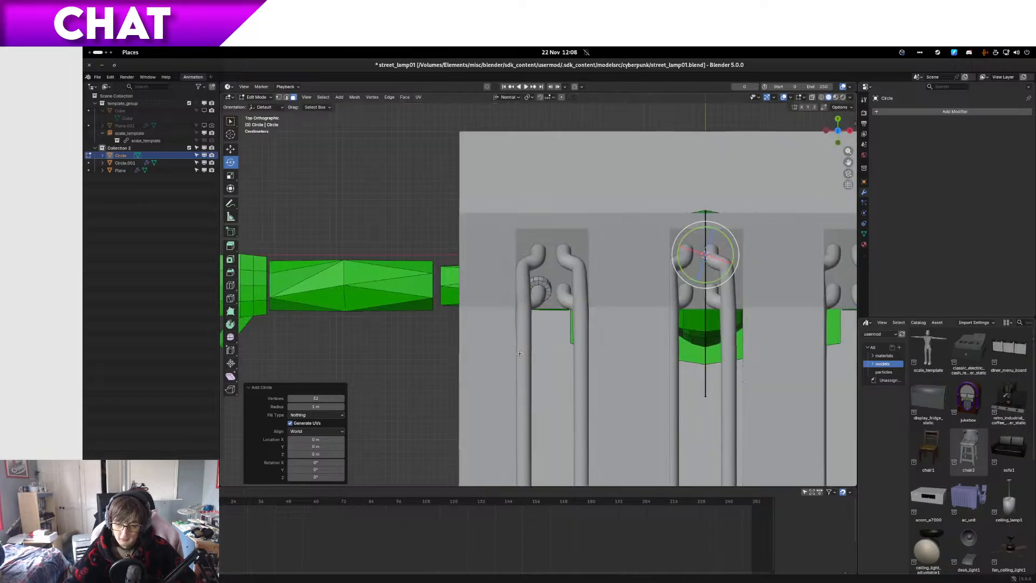
pyautogui.press('z')
pyautogui.click(460, 335)
pyautogui.scroll(3, 539, 302)
pyautogui.keyDown('shift'); pyautogui.moveTo(659, 273); pyautogui.dragTo(510, 280, button='middle'); pyautogui.keyUp('shift')
pyautogui.click(516, 98)
pyautogui.click(507, 118)
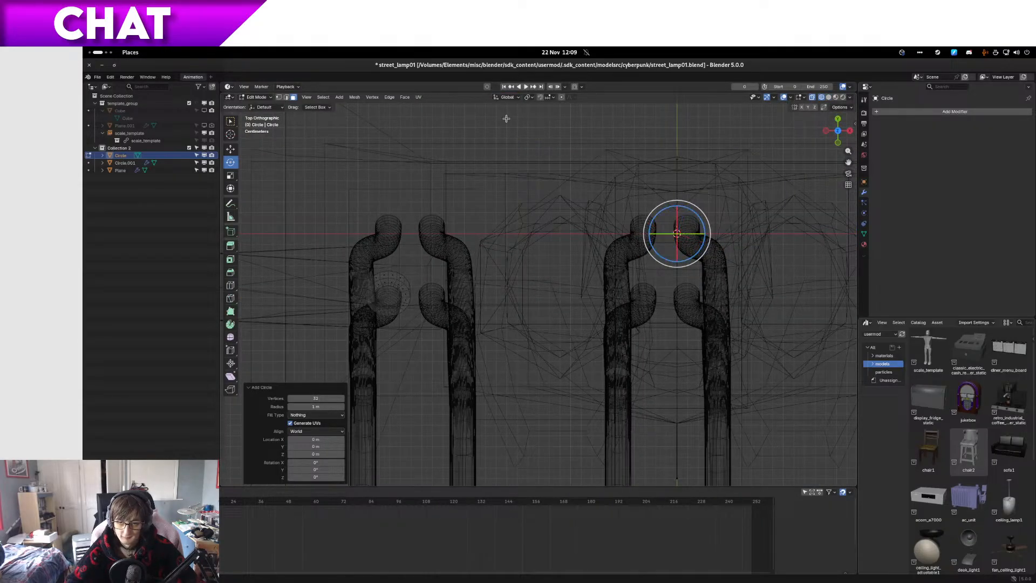
pyautogui.press('KP_Decimal')
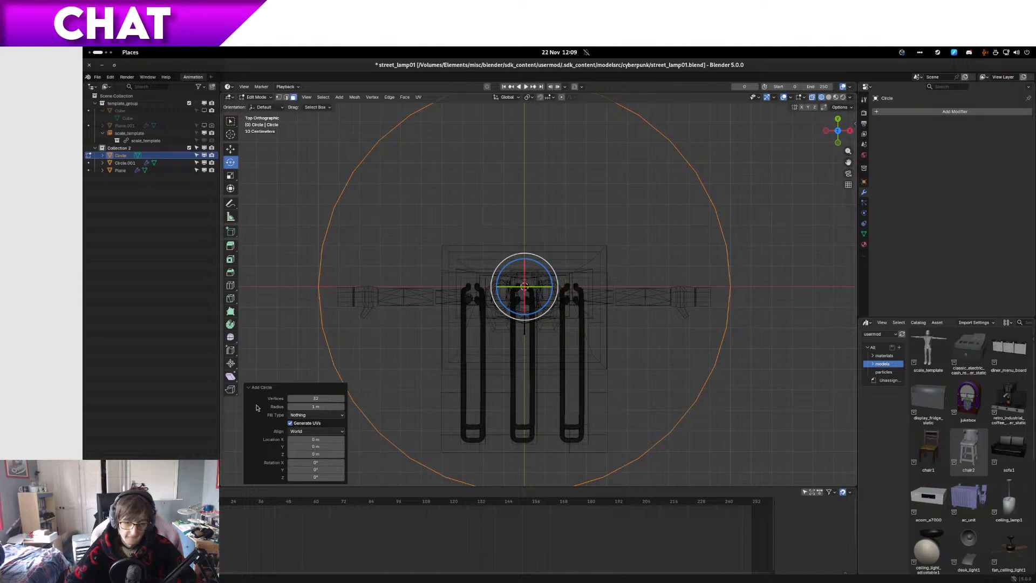
# Step: Delete the large circle's vertices and add a new 32-vertex circle with a radius of 0.01 m
pyautogui.press('x')
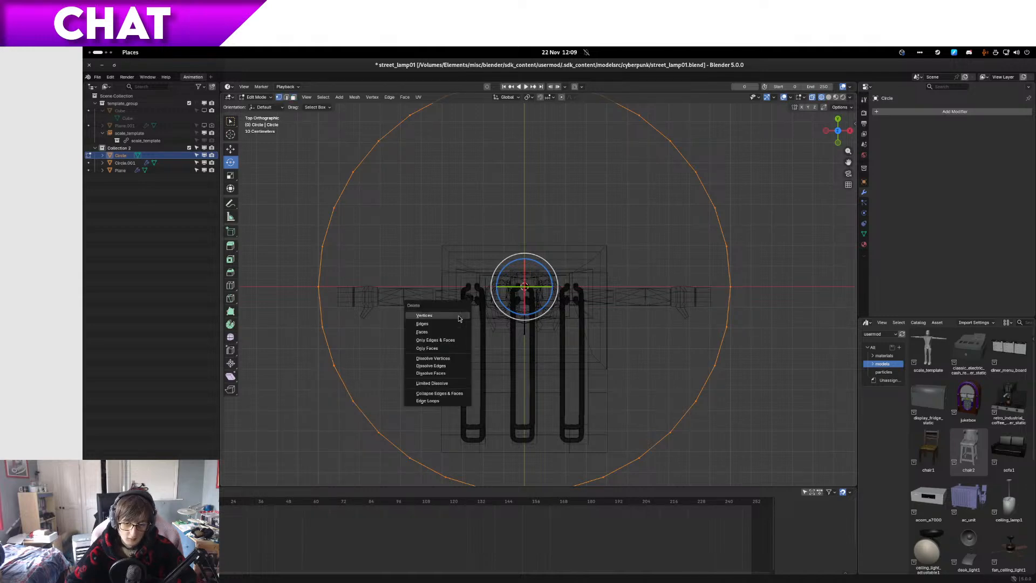
pyautogui.click(458, 315)
pyautogui.hotkey('shift', 'a')
pyautogui.click(458, 316)
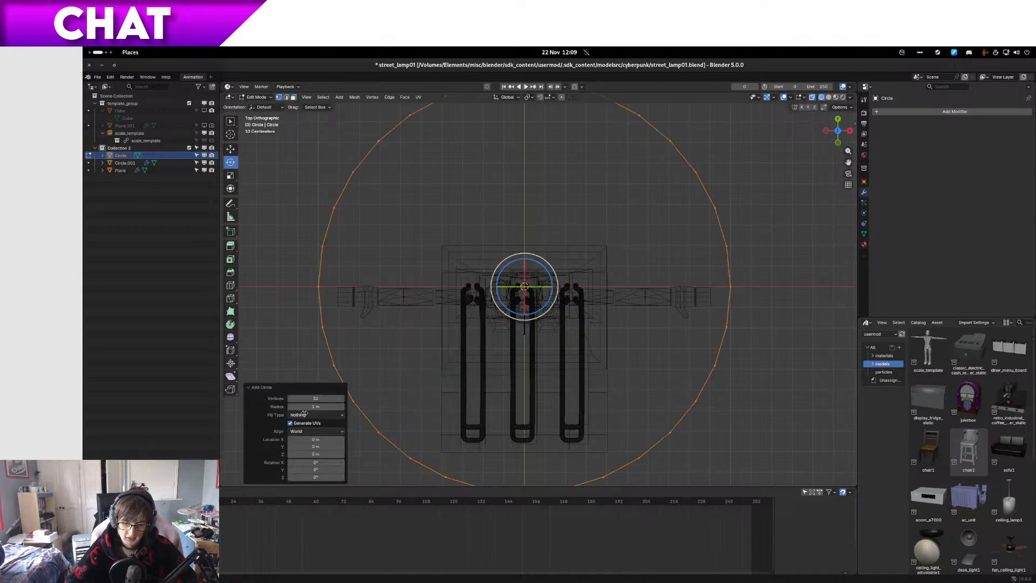
pyautogui.doubleClick(316, 406)
pyautogui.write('0.01')
pyautogui.press('Return')
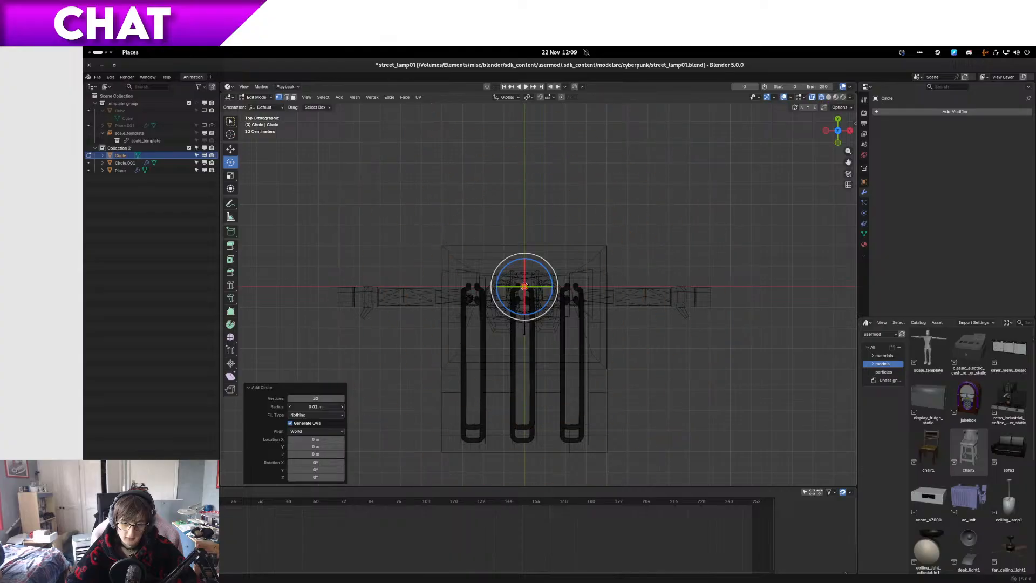
# Step: Set the new circle's radius to 0.03 m and scale it down uniformly by a factor of about 0.3
pyautogui.scroll(8, 574, 284)
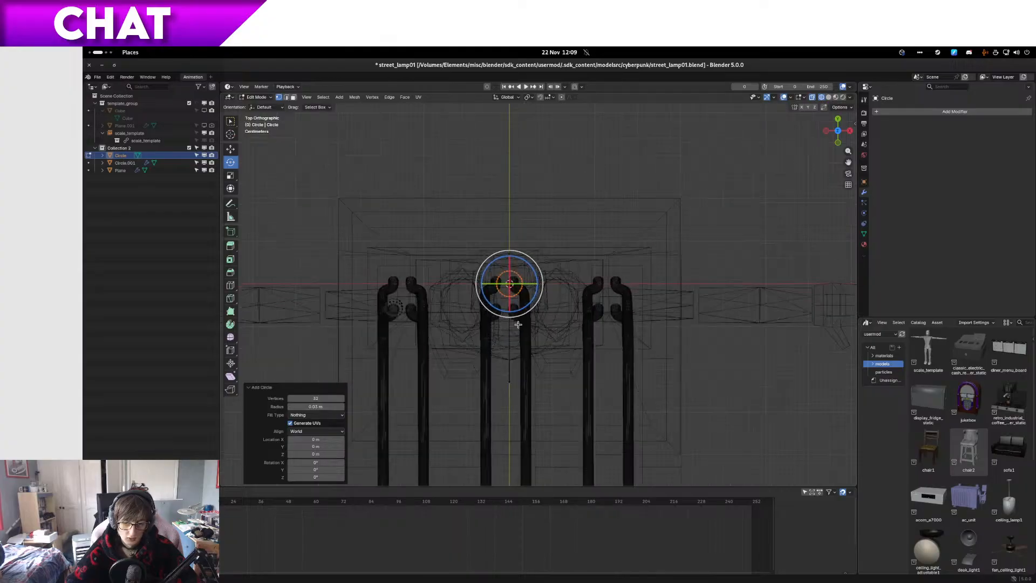
pyautogui.keyDown('shift'); pyautogui.moveTo(574, 284); pyautogui.dragTo(659, 288, button='middle'); pyautogui.keyUp('shift')
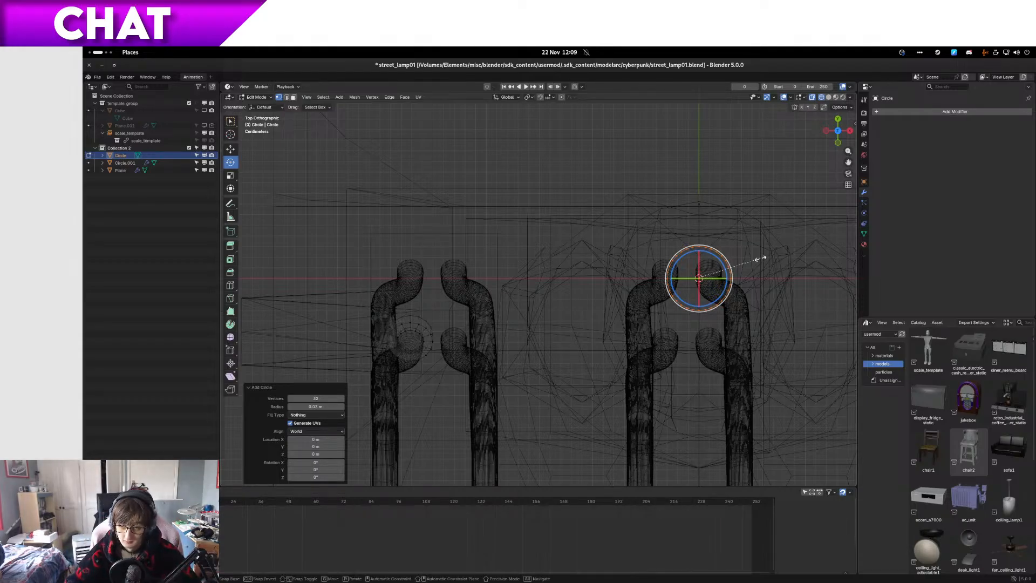
pyautogui.press('s')
pyautogui.click(723, 273)
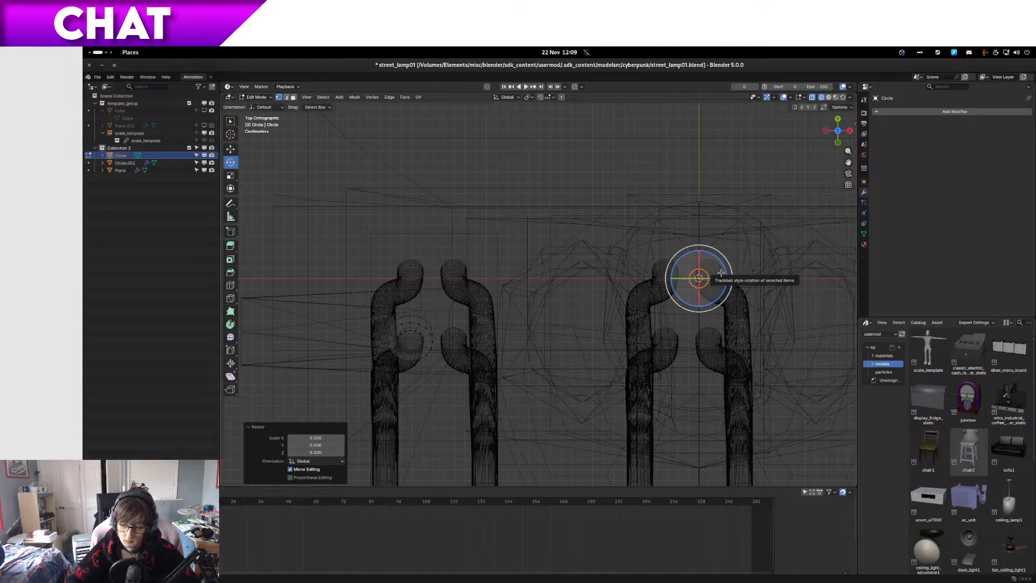
# Step: Move the small circle about -0.27 m in X and -0.04 m in Y, and raise it along Z to the pipe collar's underside
pyautogui.press('g')
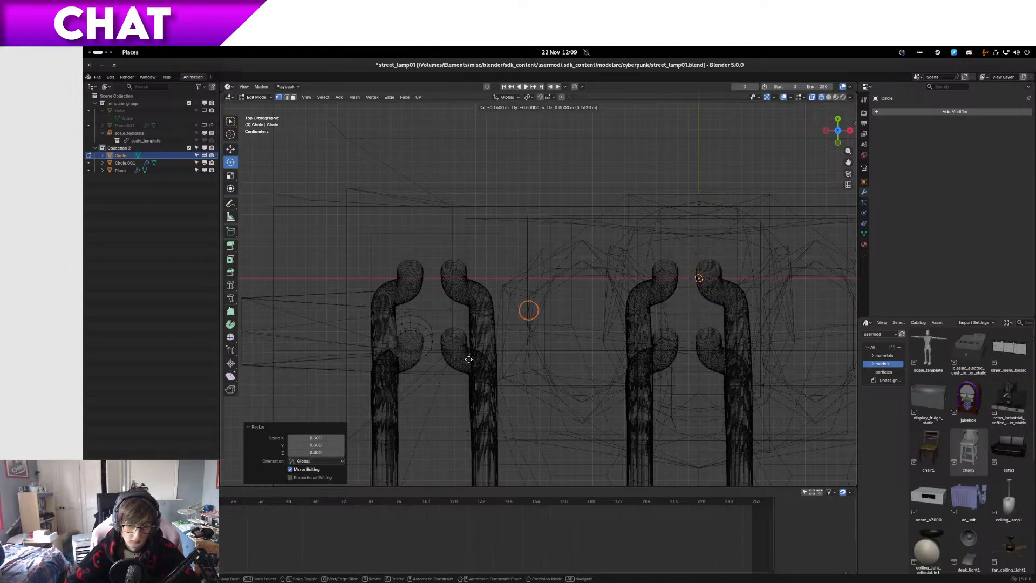
pyautogui.click(400, 368)
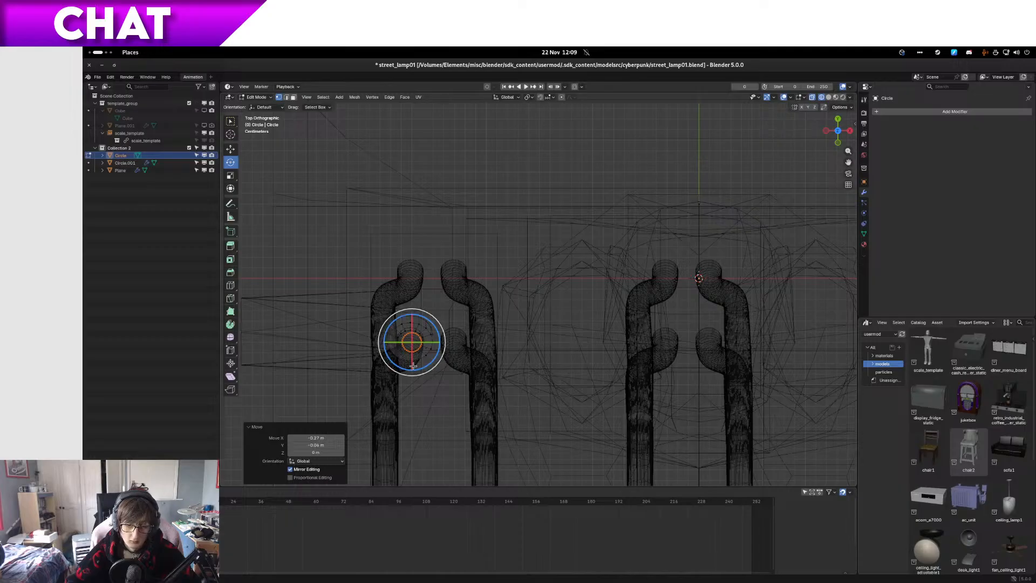
pyautogui.press('KP_3')
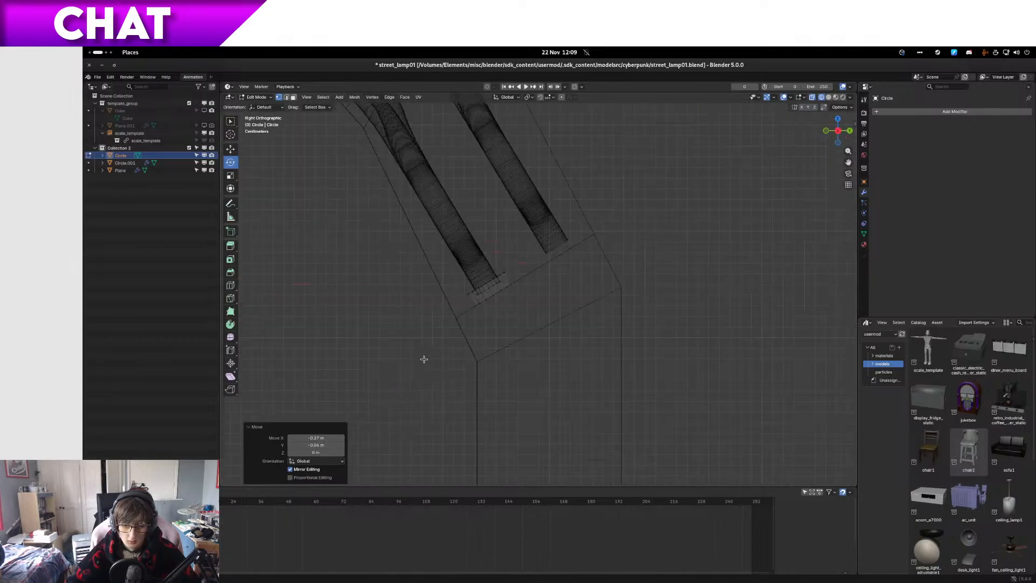
pyautogui.scroll(-6, 424, 358)
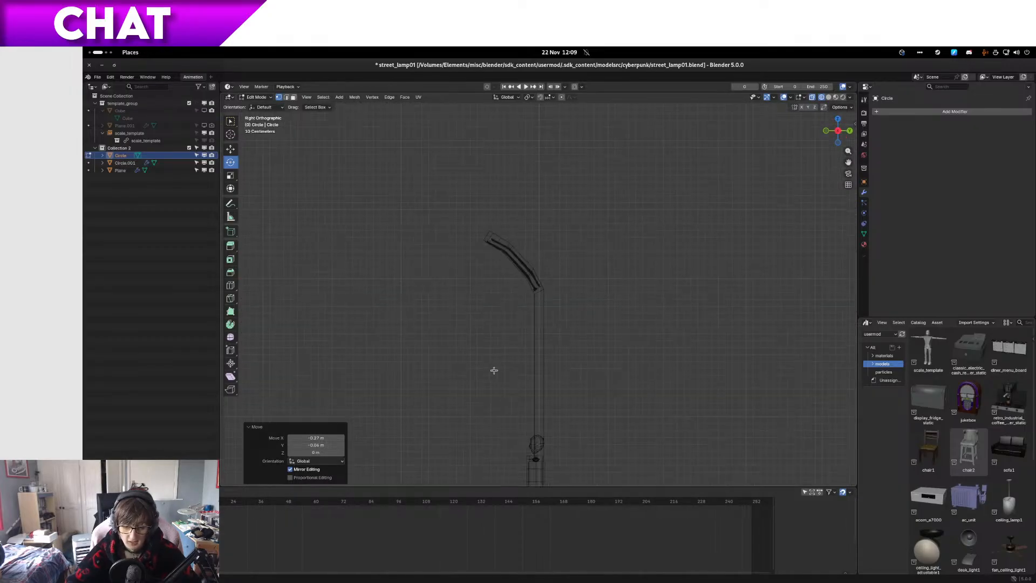
pyautogui.press('g')
pyautogui.press('z')
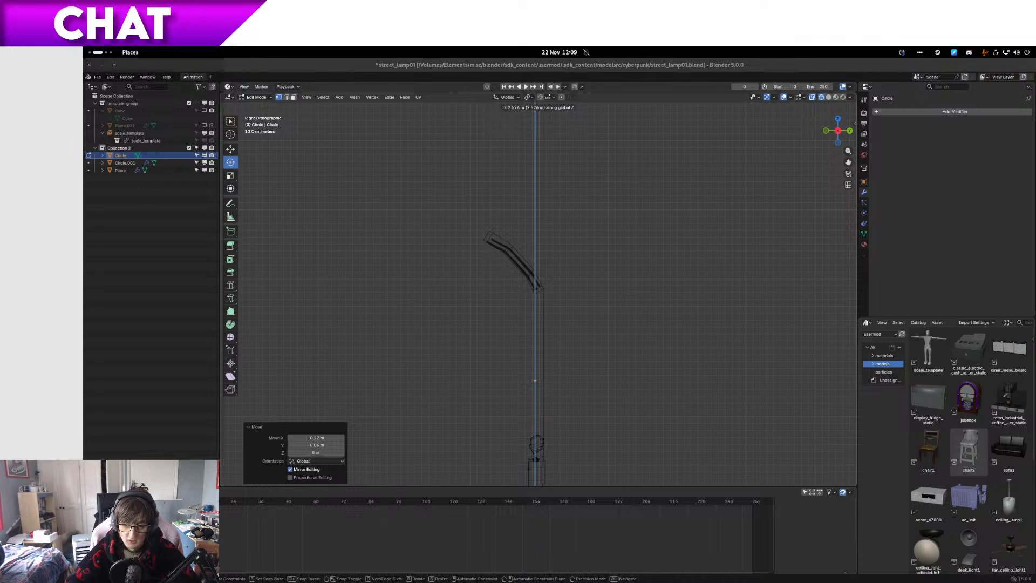
pyautogui.click(629, 113)
pyautogui.scroll(13, 548, 252)
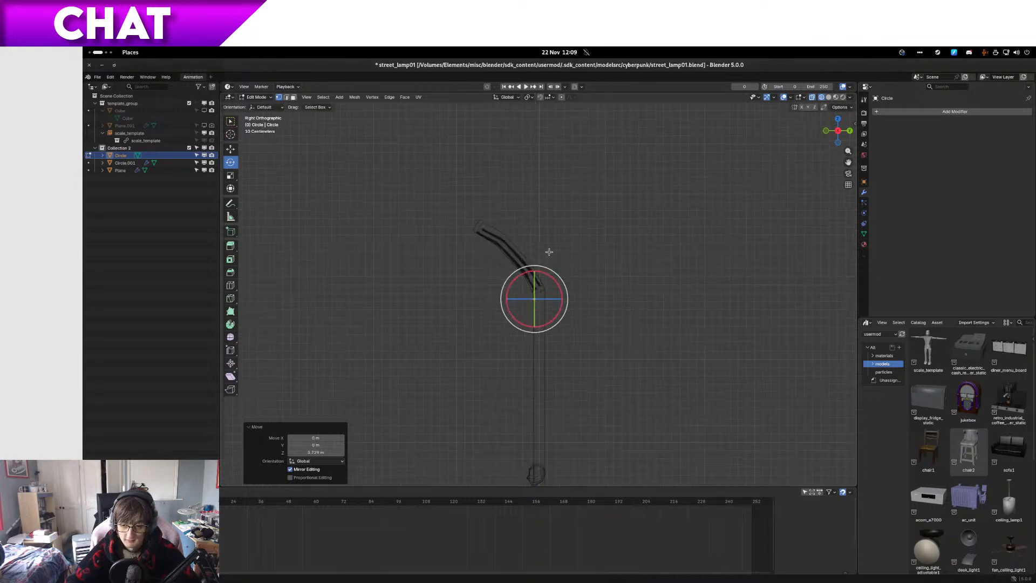
pyautogui.press('g')
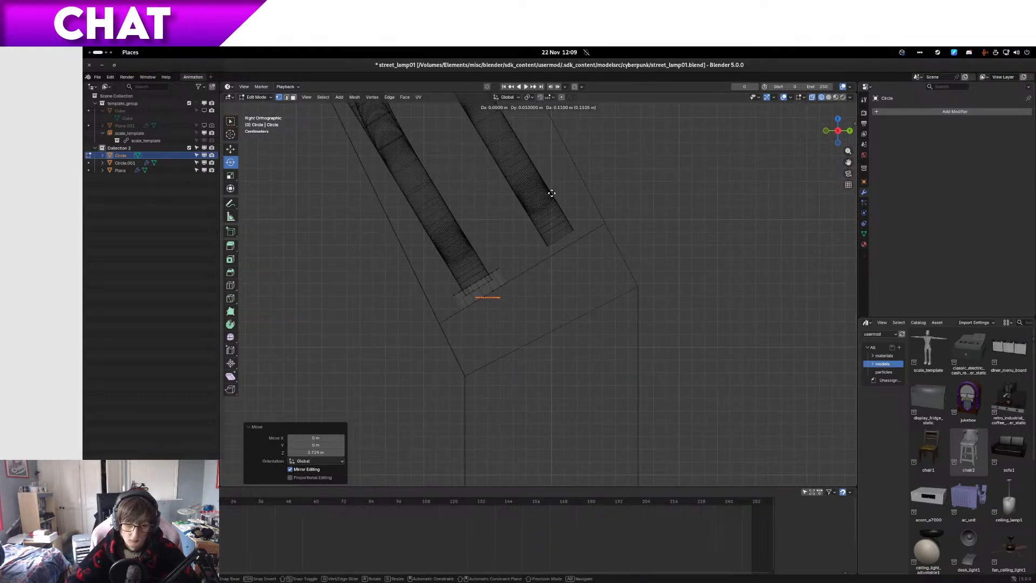
pyautogui.click(540, 221)
# Step: Scale the circle up by about 1.9 and rotate it about 30° to match the collar's tilt
pyautogui.scroll(5, 527, 241)
pyautogui.press('s')
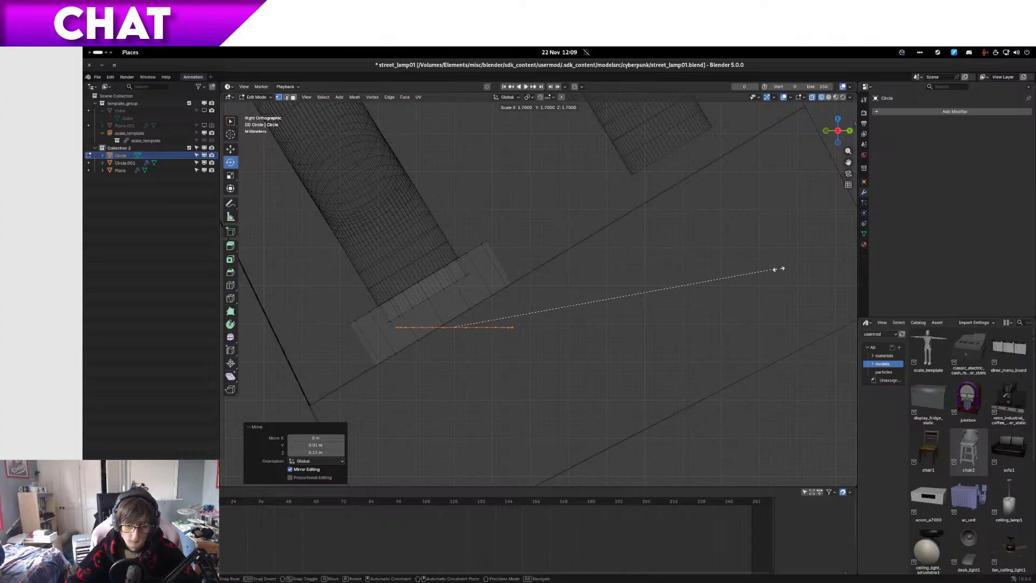
pyautogui.click(788, 267)
pyautogui.press('r')
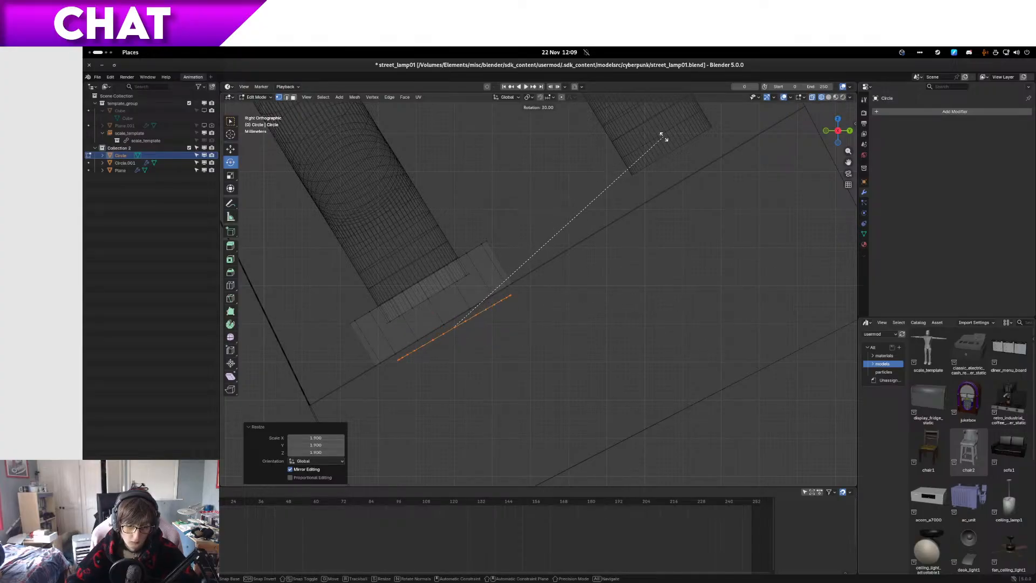
pyautogui.click(651, 137)
# Step: Enlarge the tilted circle to the collar's width and move it onto the collar's base edge
pyautogui.press('s')
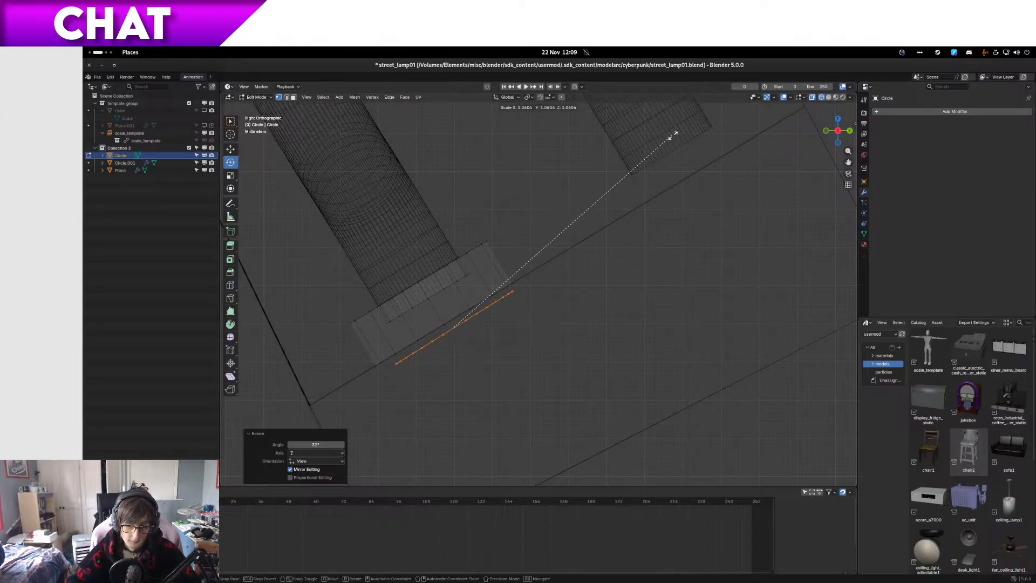
pyautogui.click(669, 136)
pyautogui.press('g')
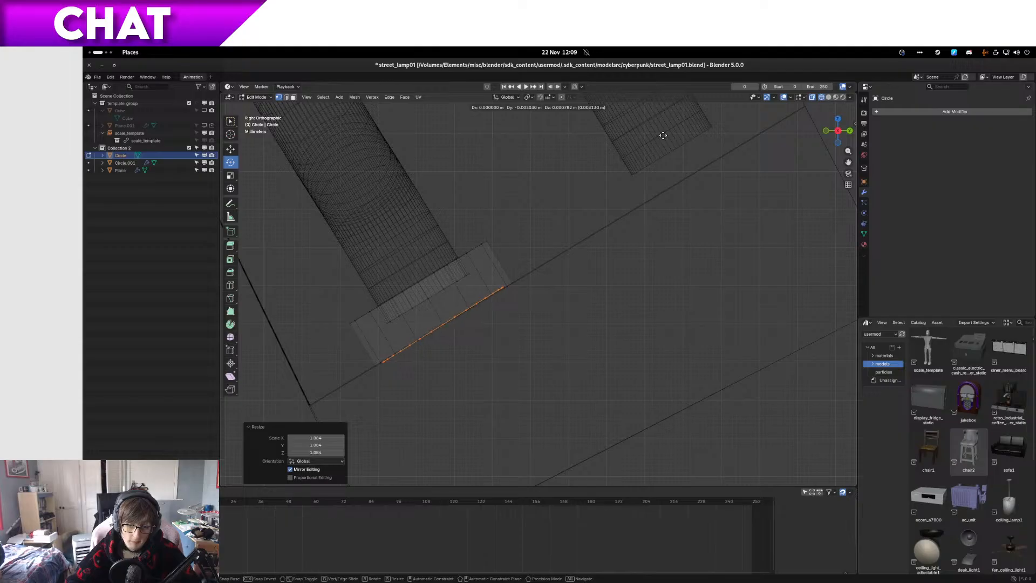
pyautogui.click(665, 135)
pyautogui.press('s')
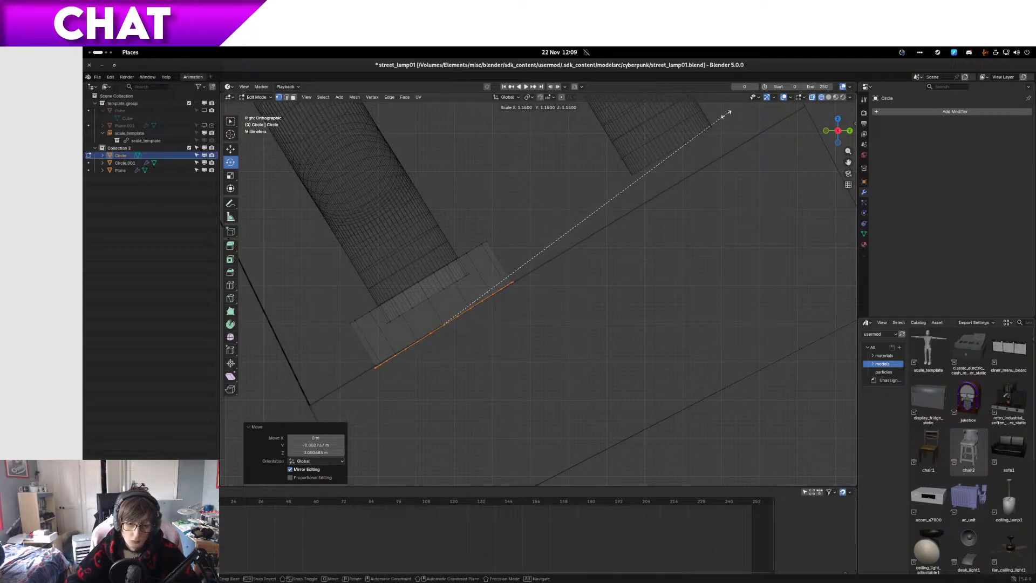
pyautogui.click(682, 124)
# Step: Fine-tune the circle's rotation and position until it lies flush along the collar's slanted base edge
pyautogui.scroll(5, 474, 317)
pyautogui.keyDown('shift'); pyautogui.moveTo(474, 317); pyautogui.dragTo(725, 238, button='middle'); pyautogui.keyUp('shift')
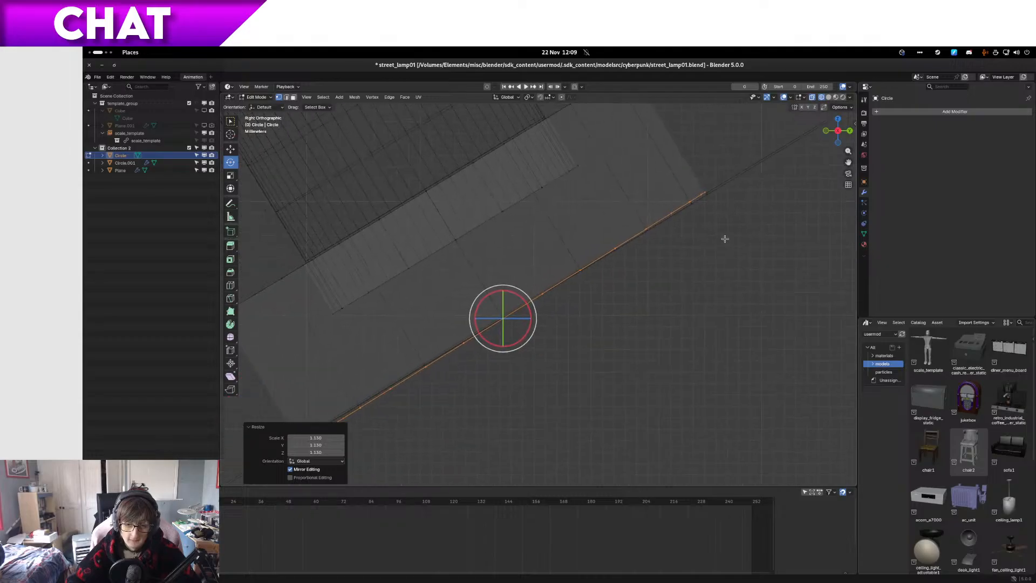
pyautogui.press('r')
pyautogui.click(749, 223)
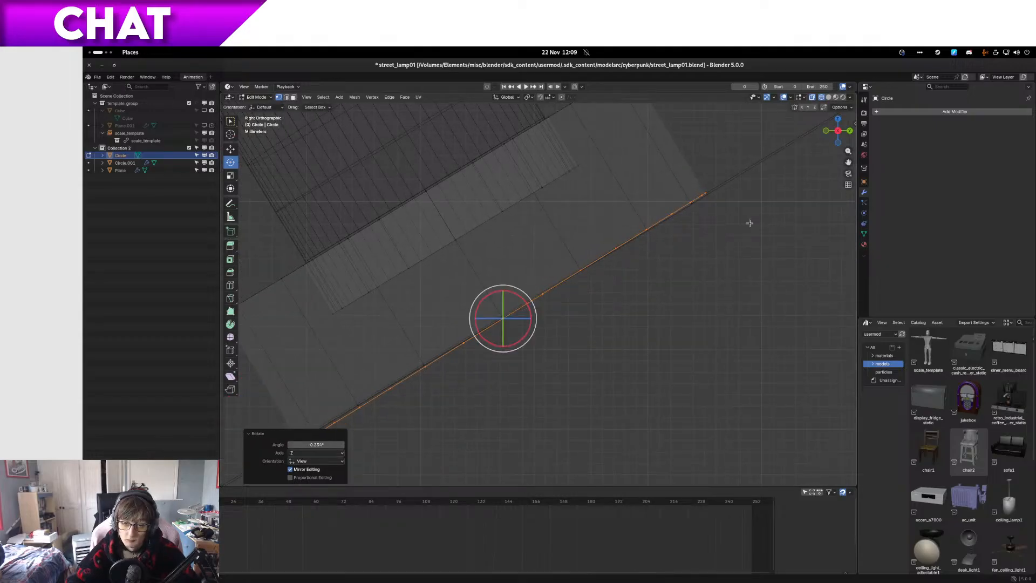
pyautogui.press('g')
pyautogui.click(750, 224)
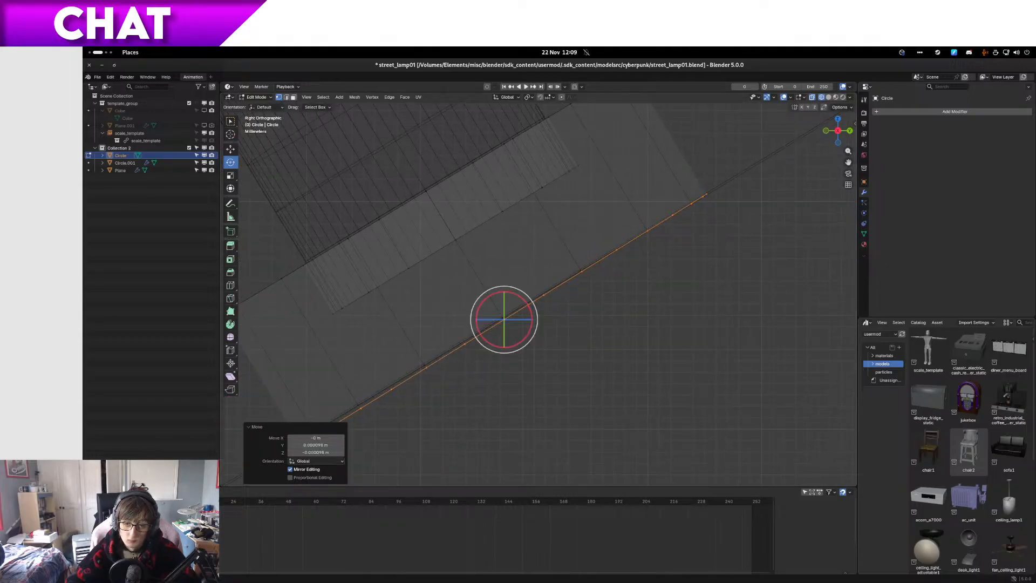
pyautogui.press('r')
pyautogui.click(748, 222)
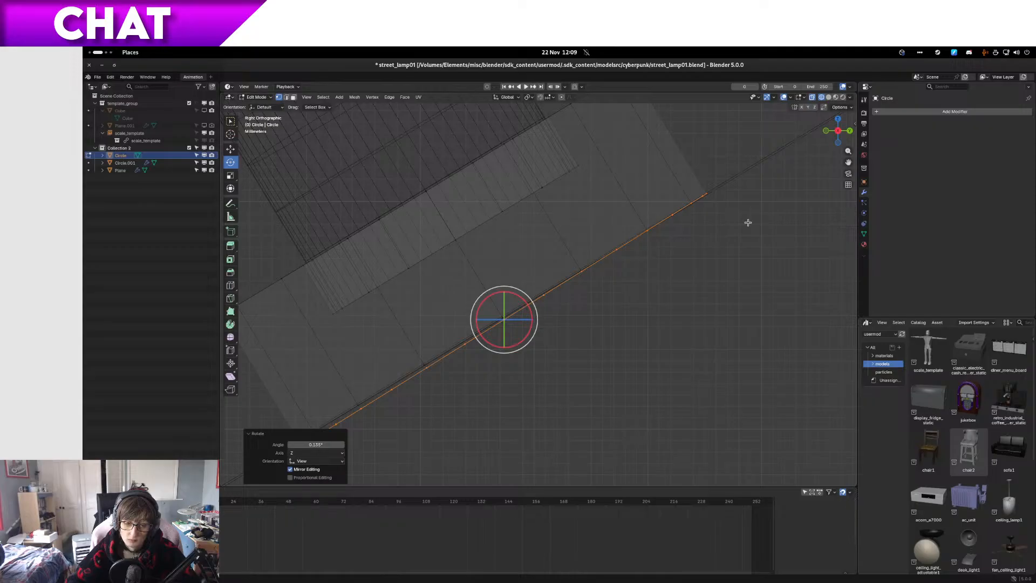
pyautogui.press('r')
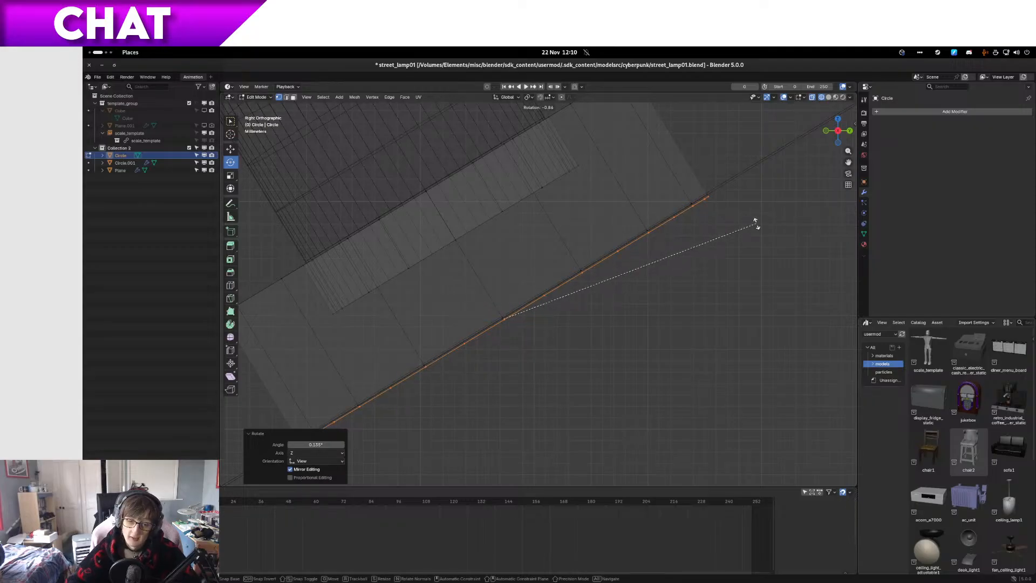
pyautogui.click(755, 222)
pyautogui.keyDown('shift'); pyautogui.moveTo(645, 249); pyautogui.dragTo(693, 231, button='middle'); pyautogui.keyUp('shift')
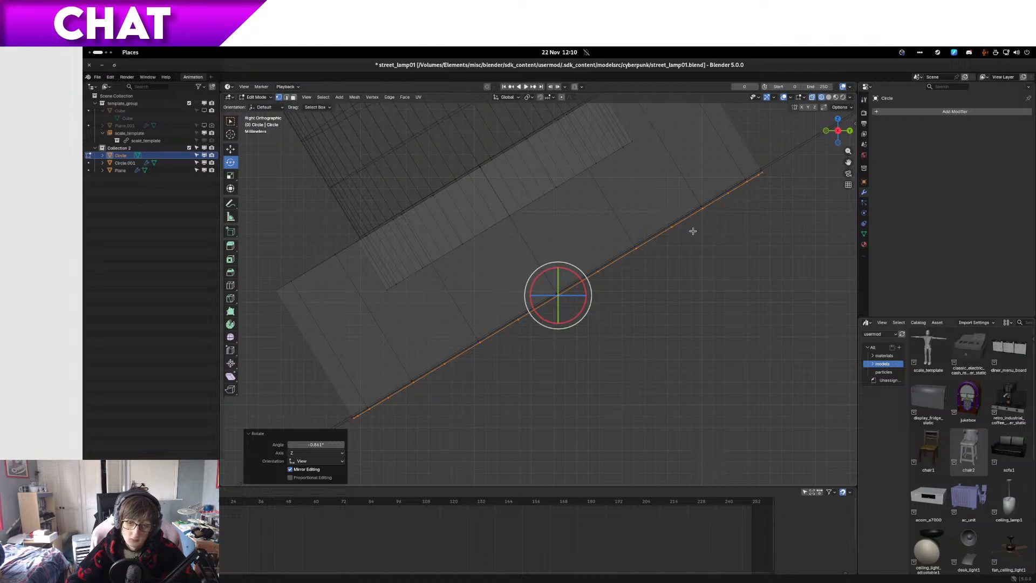
# Step: Extrude the circle about 0.014 m along its normal to the collar's height
pyautogui.press('e')
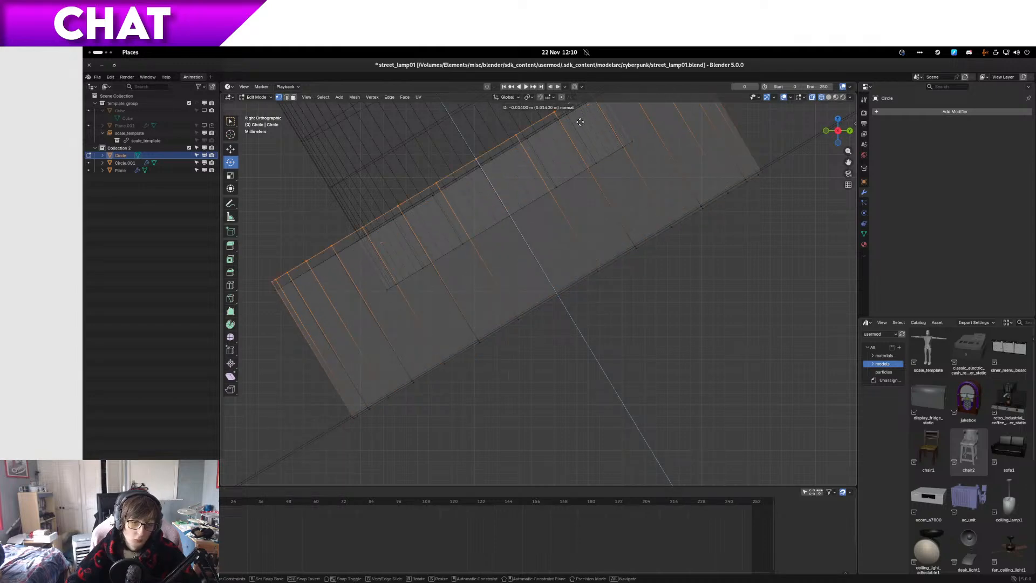
pyautogui.click(582, 124)
pyautogui.moveTo(575, 172); pyautogui.dragTo(711, 272, button='middle')
pyautogui.scroll(-5, 622, 200)
# Step: Try to extrude the new ring's top face inward, scaled to about 0.63, and undo it
pyautogui.press('e')
pyautogui.click(759, 290)
pyautogui.press('s')
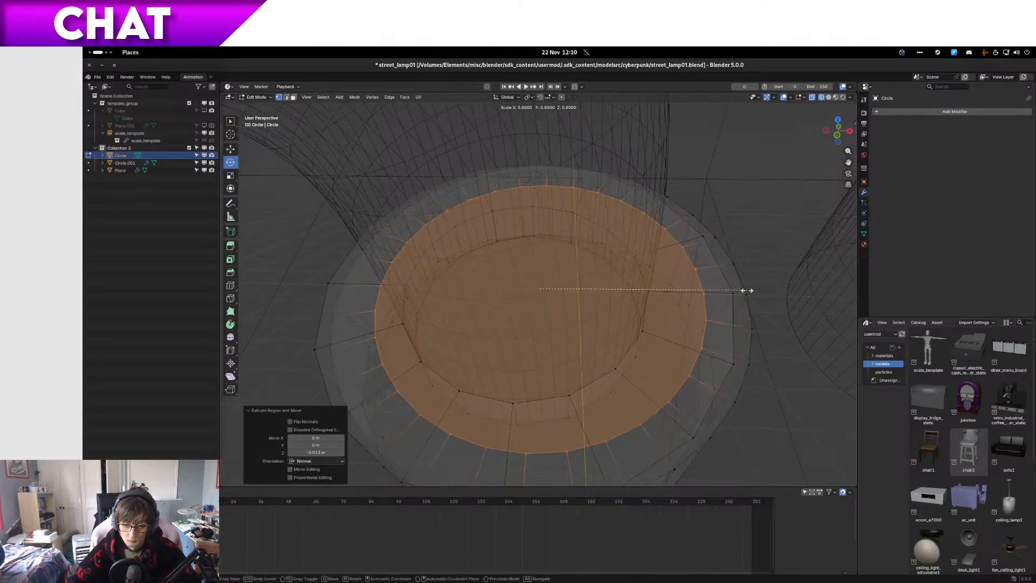
pyautogui.click(714, 294)
pyautogui.moveTo(715, 294); pyautogui.dragTo(707, 316, button='middle')
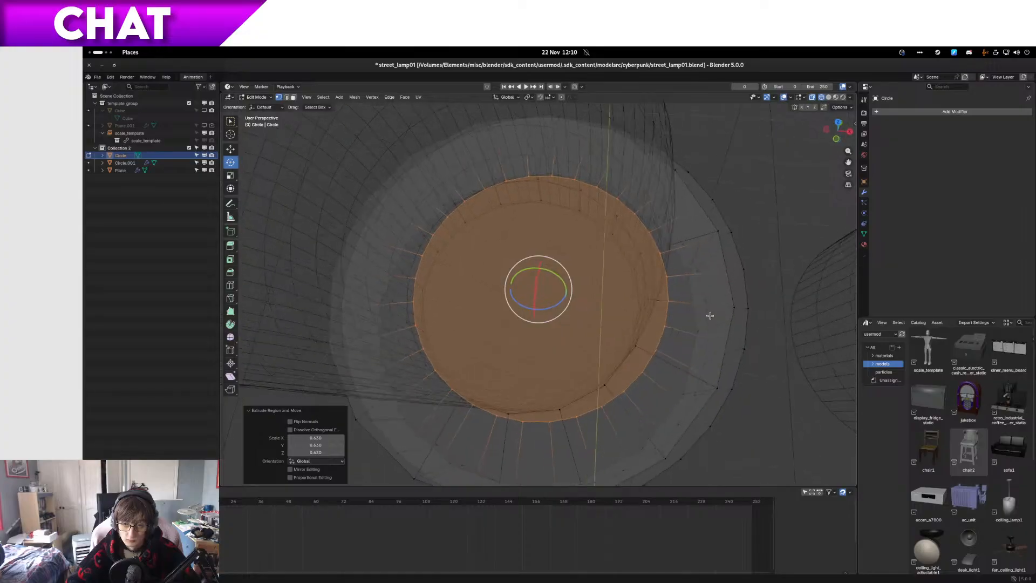
pyautogui.scroll(-4, 713, 310)
pyautogui.scroll(2, 714, 307)
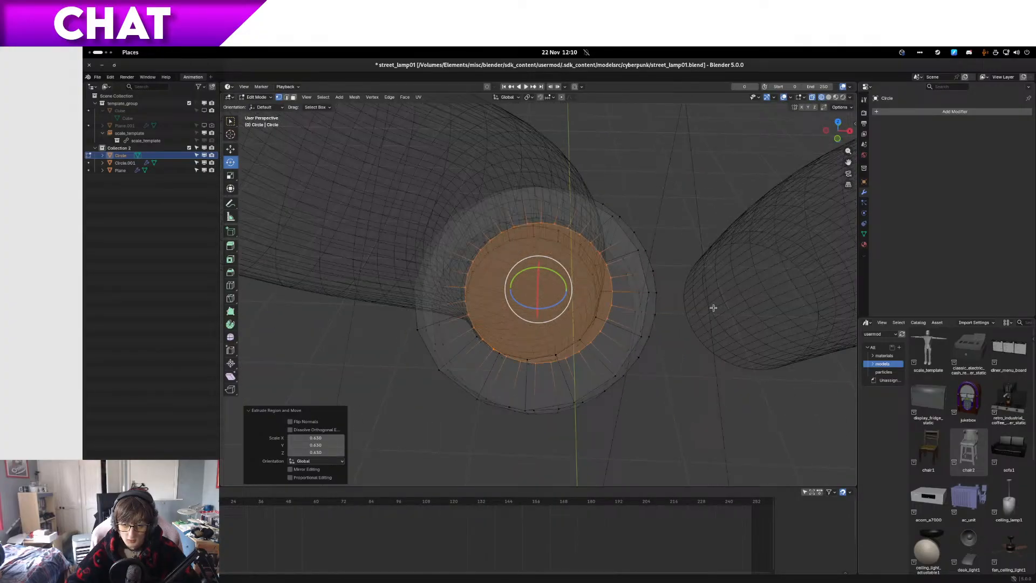
pyautogui.press('KP_1')
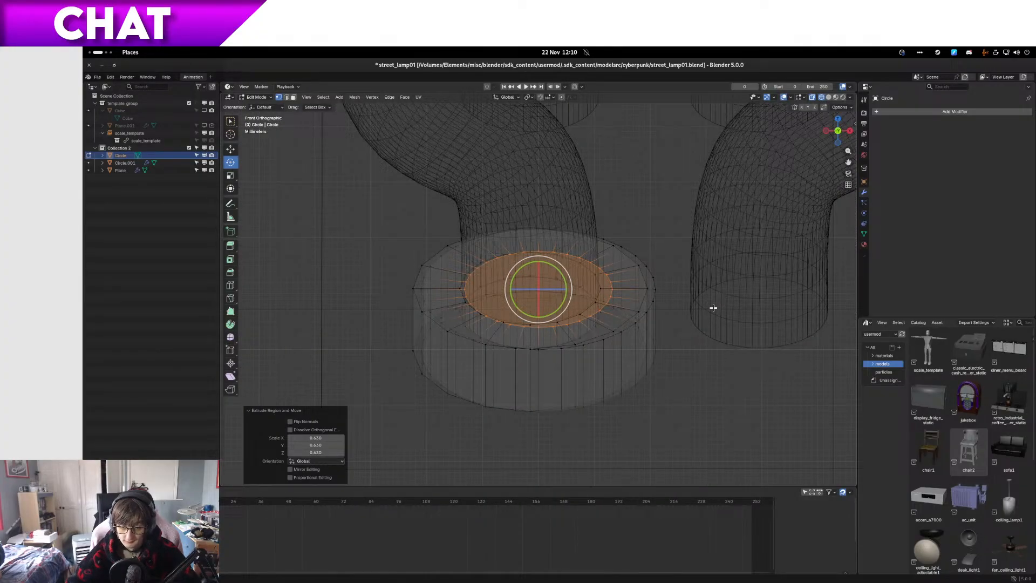
pyautogui.hotkey('ctrl', 'z')
# Step: Extend the selection to the new ring's side faces and move them about -0.0016 m along X to align with the collar
pyautogui.press('ctrl+KP_Add')
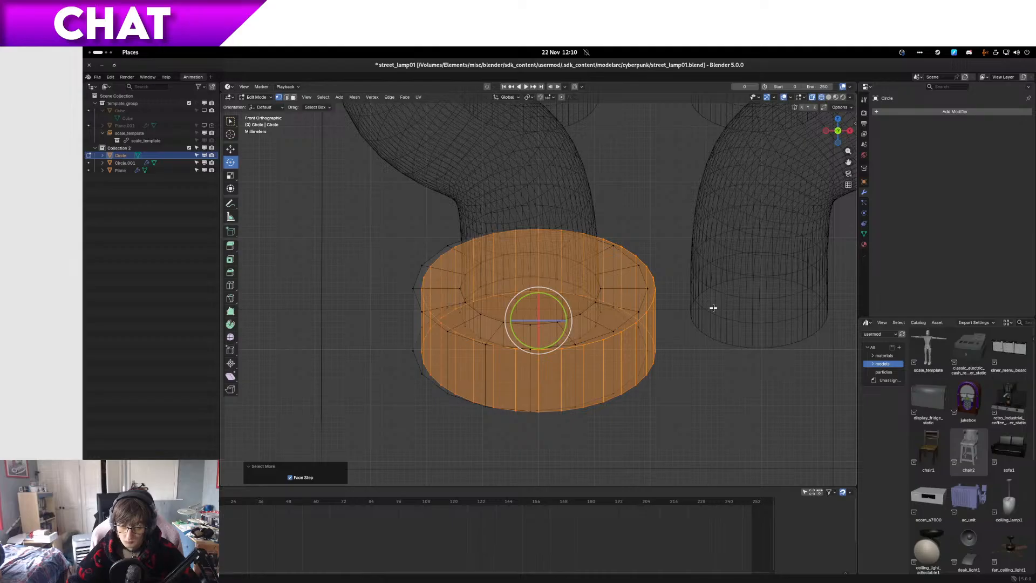
pyautogui.press('g')
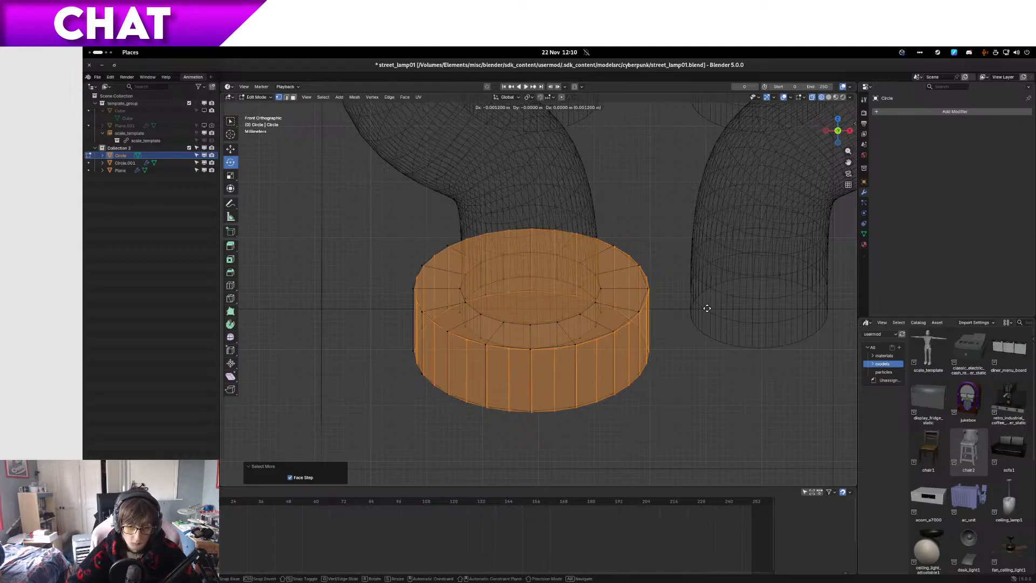
pyautogui.press('x')
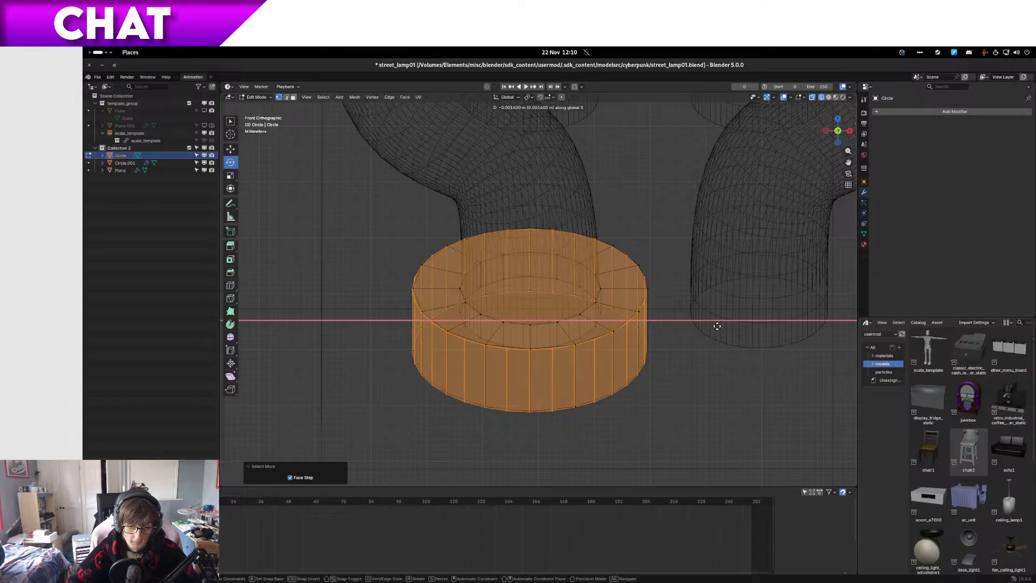
pyautogui.click(716, 326)
# Step: Check the shifted ring against the pipe in solid shading and return to wireframe
pyautogui.scroll(5, 653, 377)
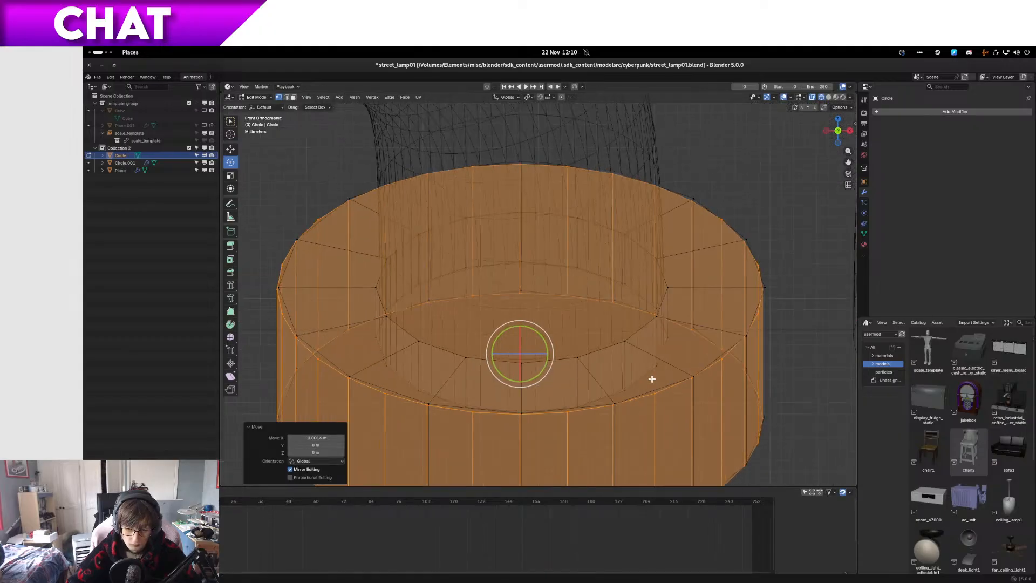
pyautogui.scroll(-7, 653, 377)
pyautogui.press('z')
pyautogui.click(681, 374)
pyautogui.moveTo(681, 365)
pyautogui.mouseDown(button='middle')
pyautogui.moveTo(658, 386)
pyautogui.moveTo(677, 378)
pyautogui.mouseUp(button='middle')
pyautogui.press('z')
pyautogui.click(624, 372)
# Step: Select the new ring's top face, extrude it in place and scale it down to about 0.6 to match the collar's opening
pyautogui.press('3')
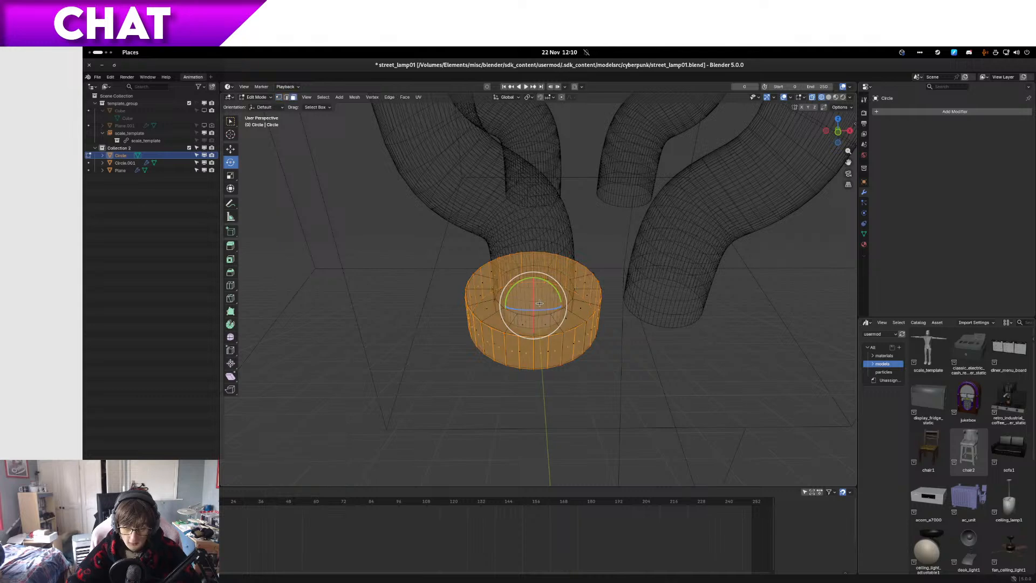
pyautogui.click(541, 303)
pyautogui.press('ctrl+KP_Add')
pyautogui.press('ctrl+KP_Add')
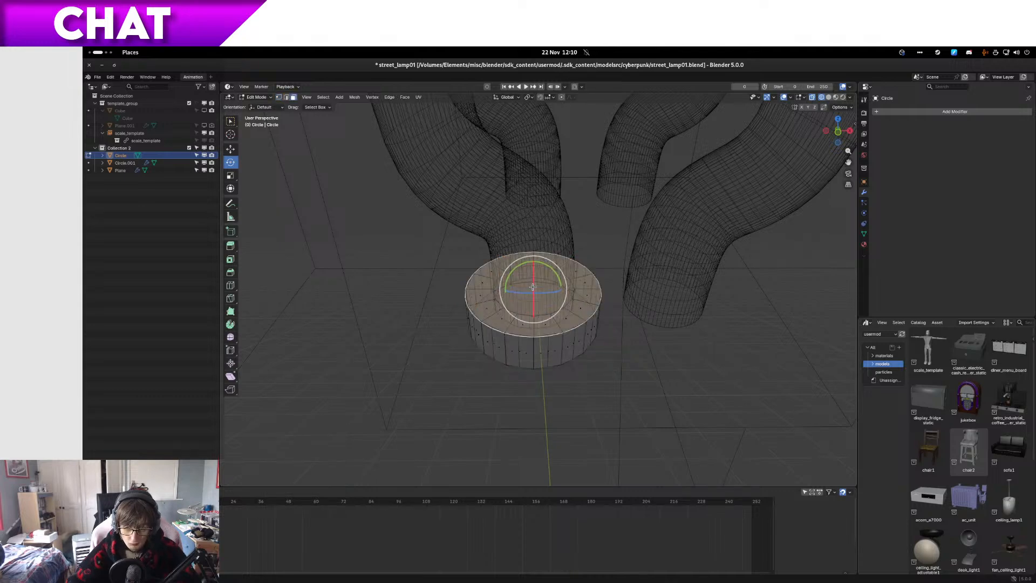
pyautogui.moveTo(610, 280); pyautogui.dragTo(615, 301, button='middle')
pyautogui.scroll(4, 616, 301)
pyautogui.press('e')
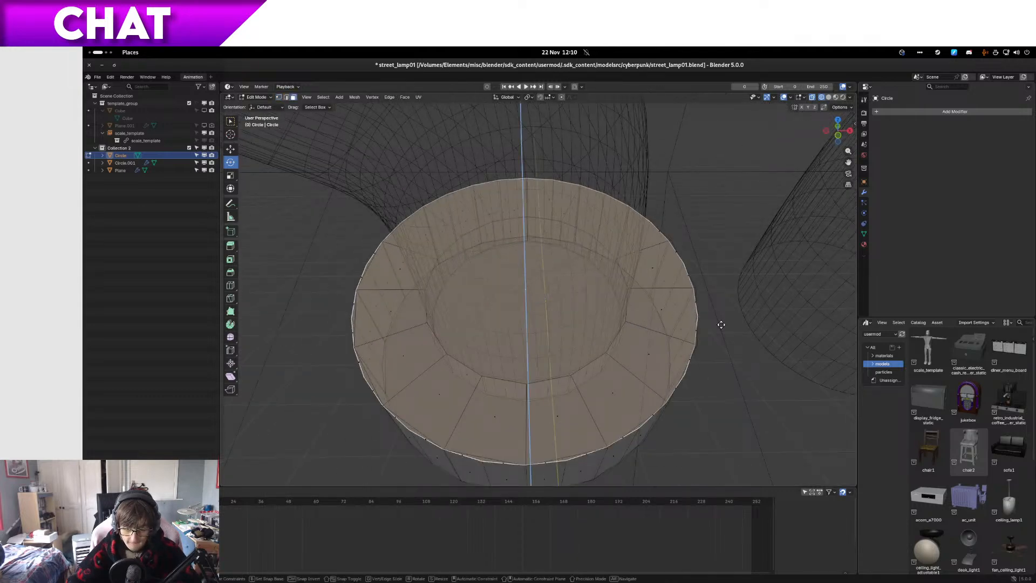
pyautogui.press('s')
pyautogui.click(631, 317)
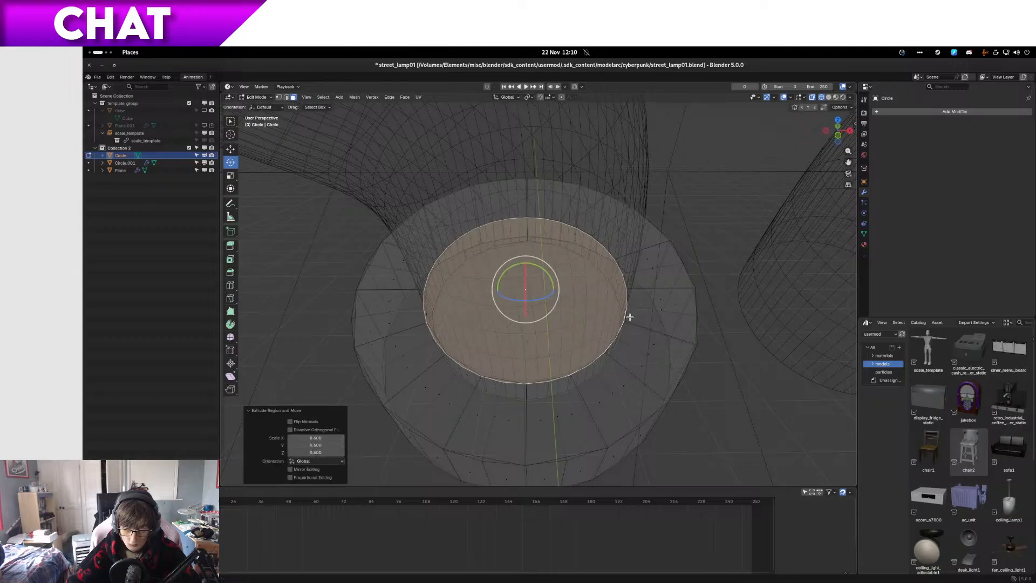
# Step: Extrude the inner face about 0.005 m along its normal to recess it into the ring
pyautogui.press('KP_3')
pyautogui.press('e')
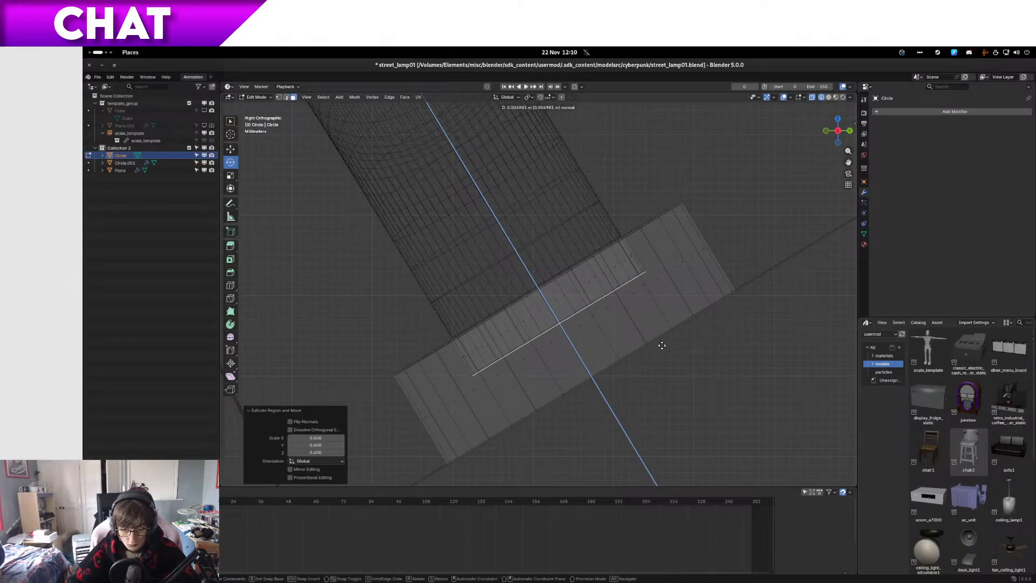
pyautogui.click(662, 345)
# Step: Grow the selection over the whole new ring and hide it
pyautogui.moveTo(662, 345); pyautogui.dragTo(635, 321, button='middle')
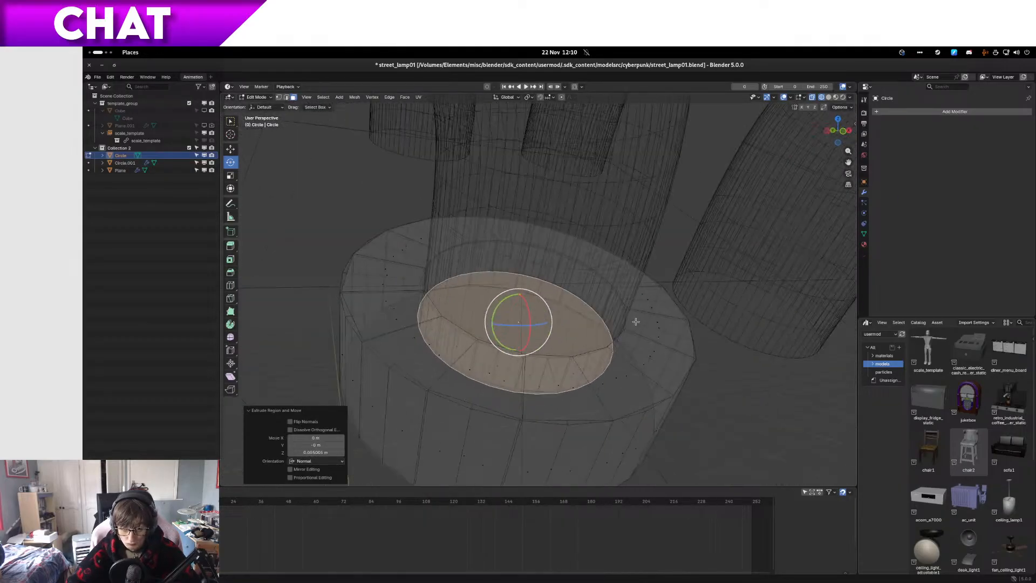
pyautogui.press('ctrl+KP_Add')
pyautogui.press('ctrl+KP_Add')
pyautogui.press('ctrl+KP_Add')
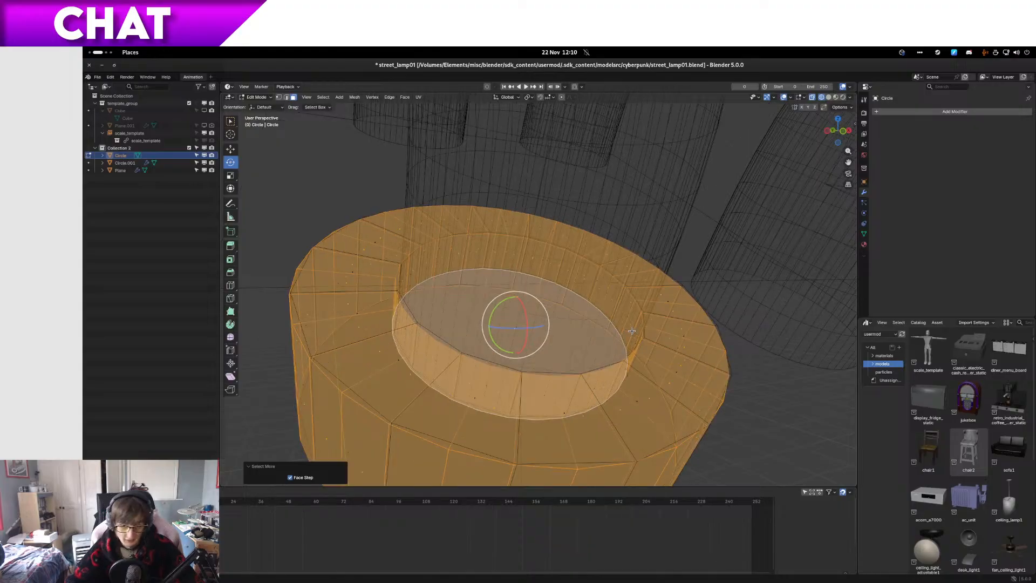
pyautogui.press('h')
# Step: Return to solid shading, select the entire old low-poly collar around the pipe and delete its faces
pyautogui.hotkey('shift', 'z')
pyautogui.scroll(-3, 538, 350)
pyautogui.click(593, 372)
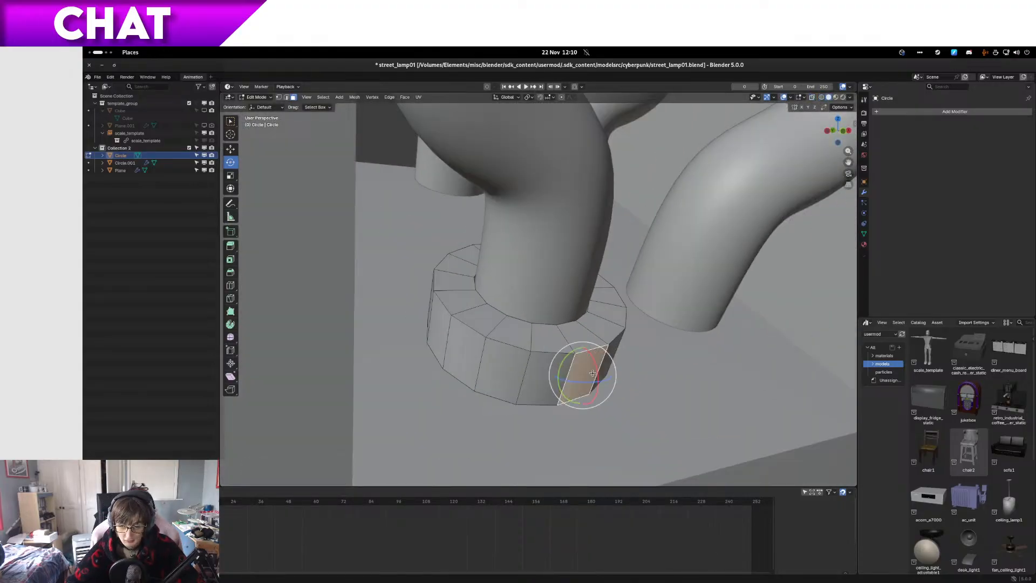
pyautogui.press('ctrl+KP_Add')
pyautogui.press('ctrl+KP_Add')
pyautogui.press('ctrl+KP_Add')
pyautogui.press('ctrl+KP_Add')
pyautogui.press('x')
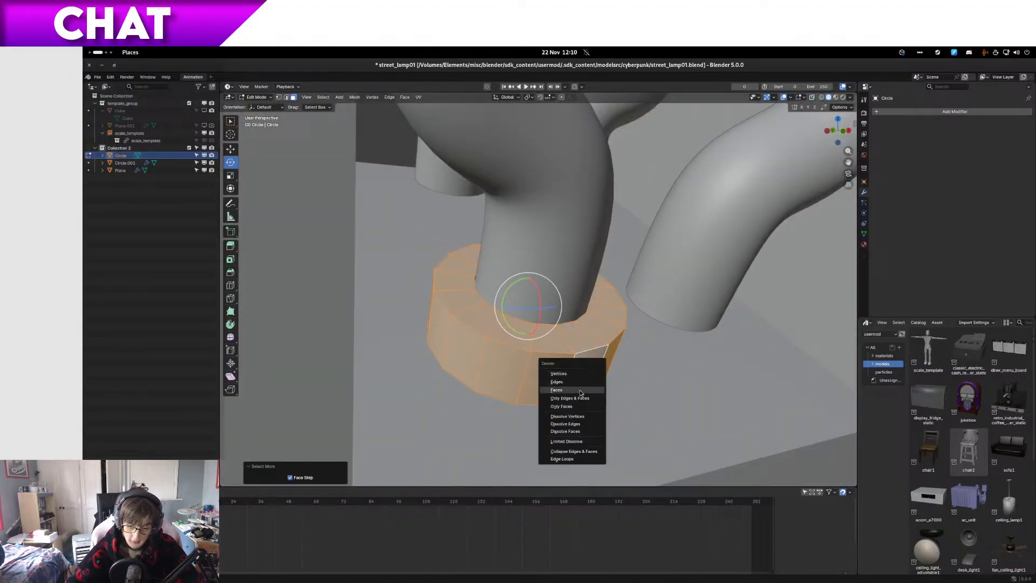
pyautogui.click(579, 390)
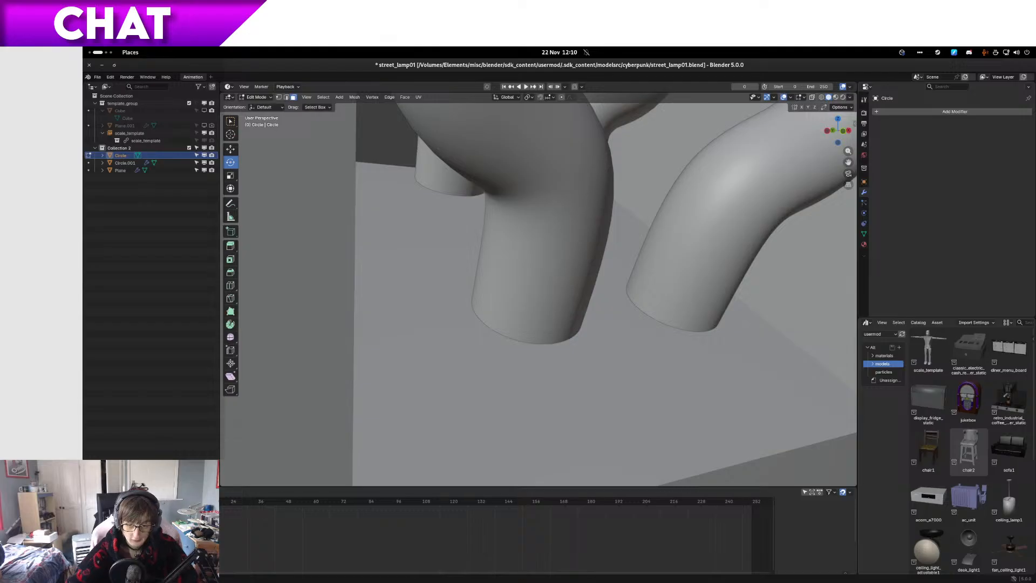
# Step: Reveal the hidden replacement ring and check how it sits around the pipe
pyautogui.hotkey('alt', 'h')
pyautogui.scroll(4, 520, 357)
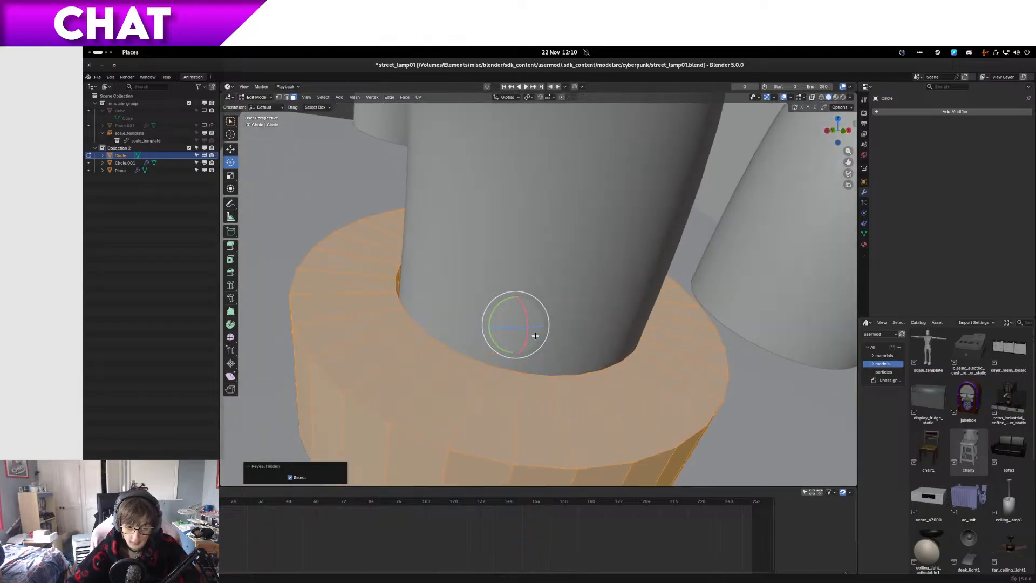
pyautogui.scroll(-2, 520, 358)
pyautogui.moveTo(520, 357)
pyautogui.mouseDown(button='middle')
pyautogui.moveTo(532, 372)
pyautogui.moveTo(532, 343)
pyautogui.mouseUp(button='middle')
pyautogui.scroll(-2, 532, 343)
pyautogui.press('Tab')
pyautogui.scroll(1, 532, 344)
pyautogui.press('Tab')
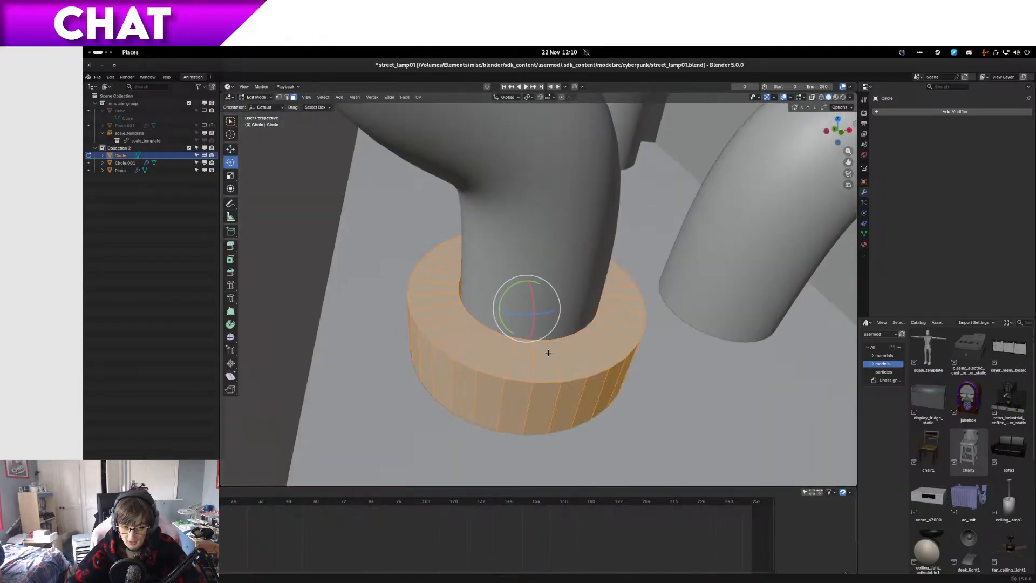
# Step: Select the full loop of outer side faces on the new ring
pyautogui.click(546, 402)
pyautogui.moveTo(613, 389); pyautogui.dragTo(447, 421, button='middle')
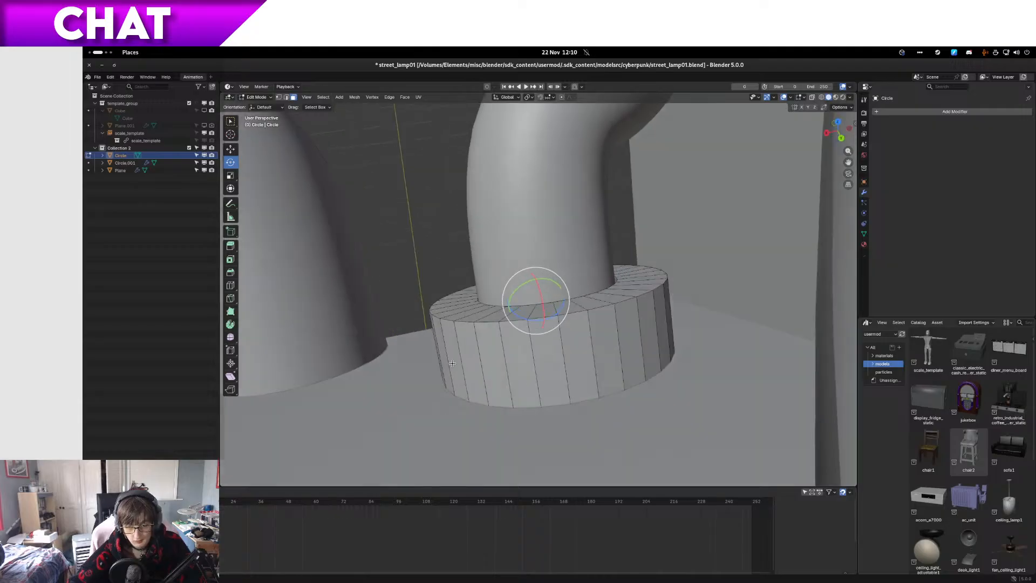
pyautogui.moveTo(522, 392); pyautogui.dragTo(550, 354, button='middle')
pyautogui.keyDown('ctrl'); pyautogui.click(626, 383); pyautogui.keyUp('ctrl')
pyautogui.keyDown('ctrl'); pyautogui.click(606, 342); pyautogui.keyUp('ctrl')
pyautogui.keyDown('ctrl'); pyautogui.click(617, 352); pyautogui.keyUp('ctrl')
pyautogui.moveTo(617, 352); pyautogui.dragTo(543, 368, button='middle')
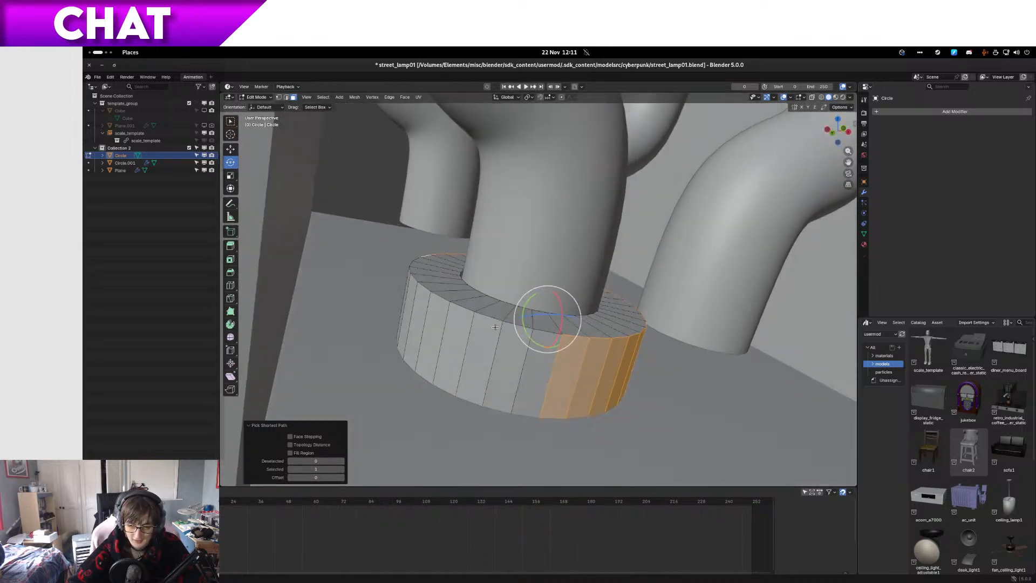
pyautogui.keyDown('ctrl'); pyautogui.click(543, 370); pyautogui.keyUp('ctrl')
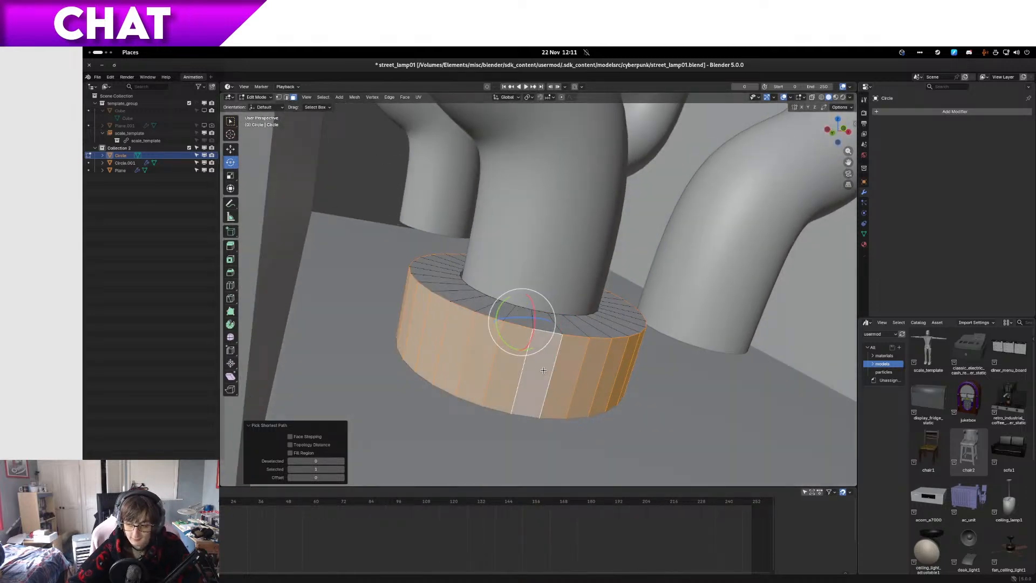
pyautogui.hotkey('ctrl', 'e')
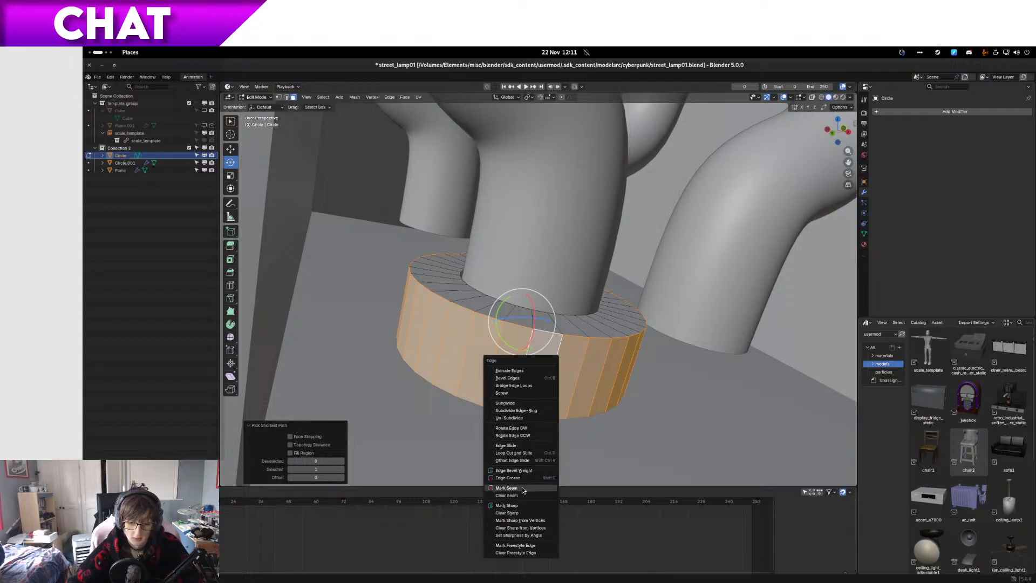
pyautogui.press('Escape')
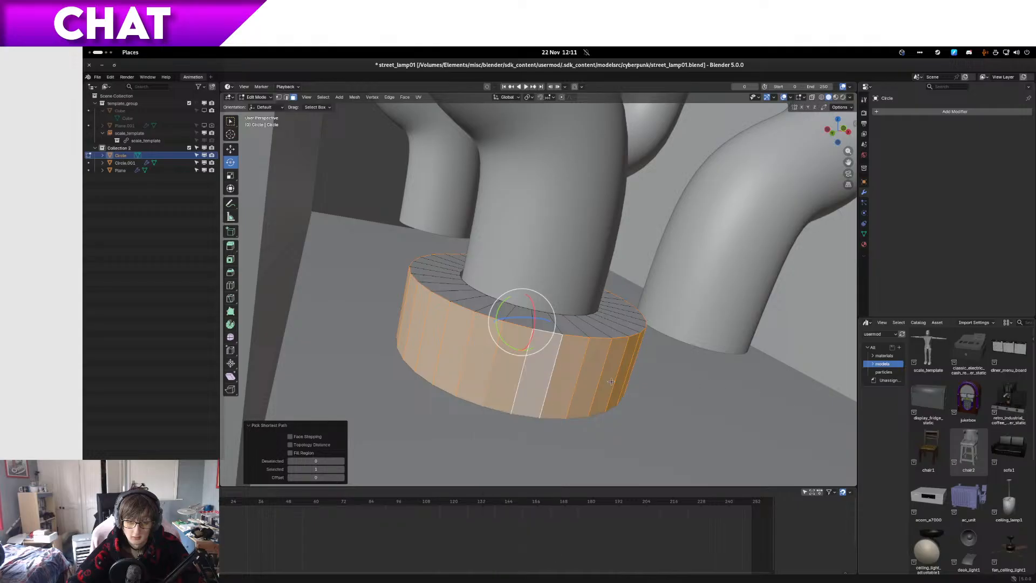
pyautogui.press('u')
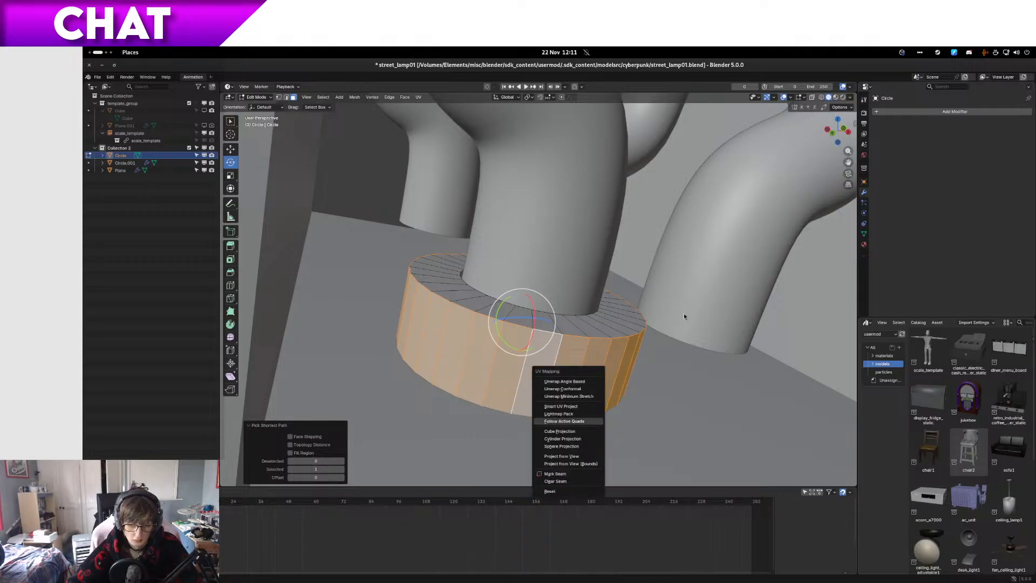
pyautogui.hotkey('ctrl', 'e')
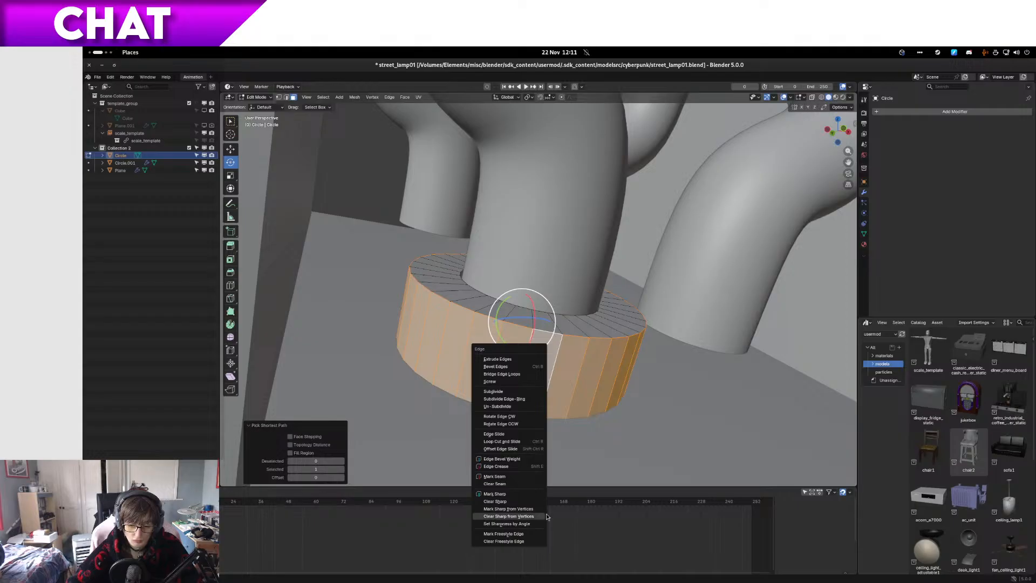
# Step: Apply Shade Smooth to the ring's outer side faces and check the shading in Object Mode
pyautogui.rightClick(493, 370)
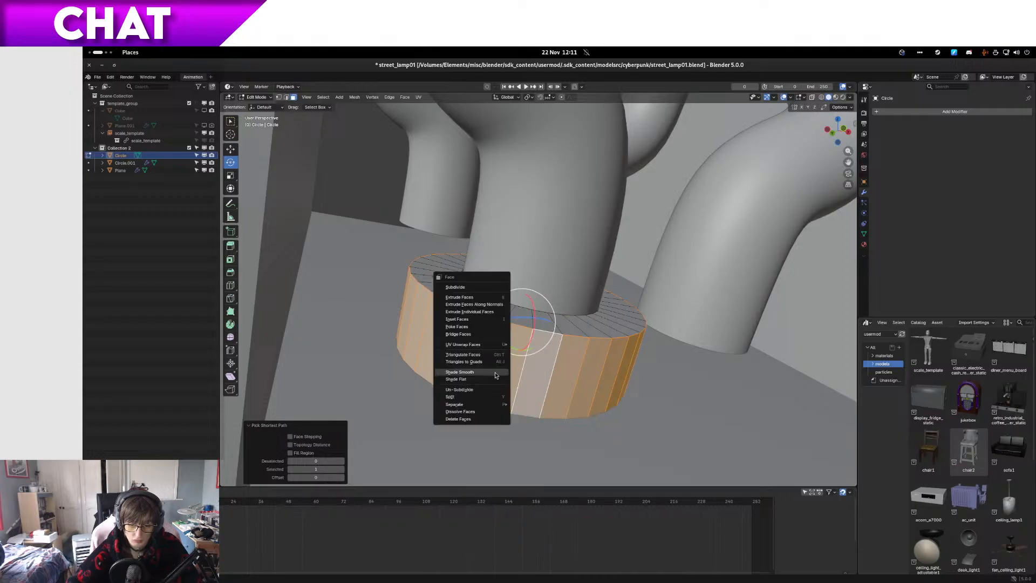
pyautogui.click(491, 372)
pyautogui.press('Tab')
pyautogui.moveTo(567, 398); pyautogui.dragTo(532, 418, button='middle')
pyautogui.press('Tab')
# Step: Isolate the ring in local view and select the full loop of wall faces inside its recess
pyautogui.scroll(4, 508, 341)
pyautogui.press('KP_Divide')
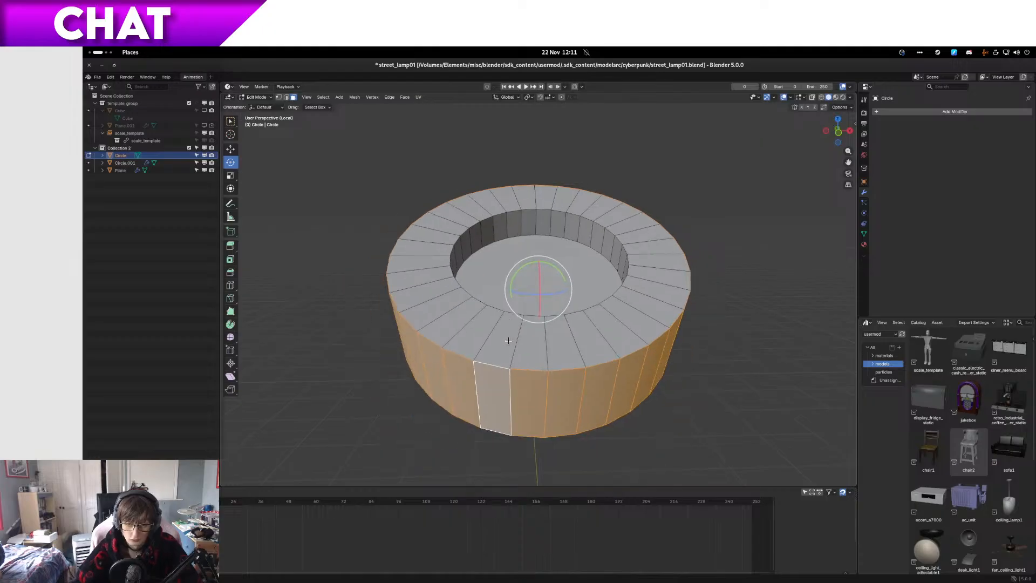
pyautogui.click(513, 224)
pyautogui.moveTo(513, 224); pyautogui.dragTo(601, 222, button='middle')
pyautogui.keyDown('ctrl'); pyautogui.click(607, 265); pyautogui.keyUp('ctrl')
pyautogui.keyDown('ctrl'); pyautogui.click(527, 202); pyautogui.keyUp('ctrl')
pyautogui.keyDown('ctrl'); pyautogui.click(545, 201); pyautogui.keyUp('ctrl')
# Step: Apply Shade Smooth to the recess's inner wall faces and return to Object Mode
pyautogui.hotkey('ctrl', 'e')
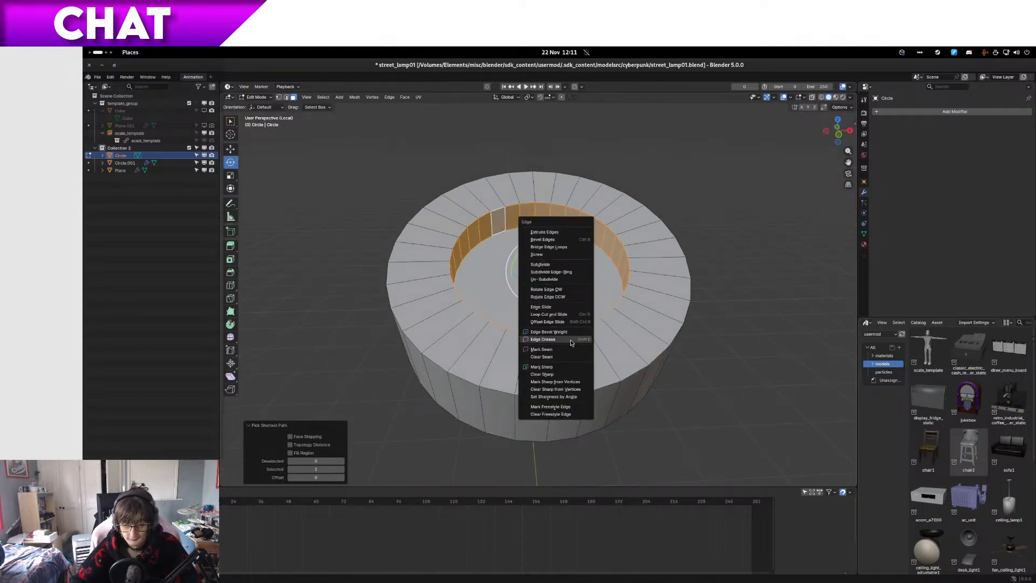
pyautogui.hotkey('ctrl', 'f')
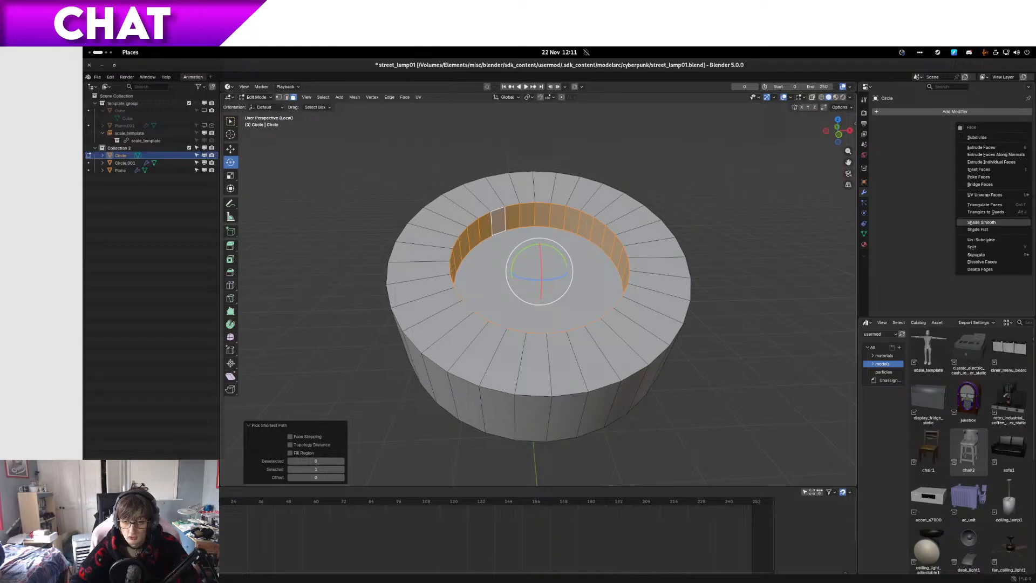
pyautogui.moveTo(985, 195)
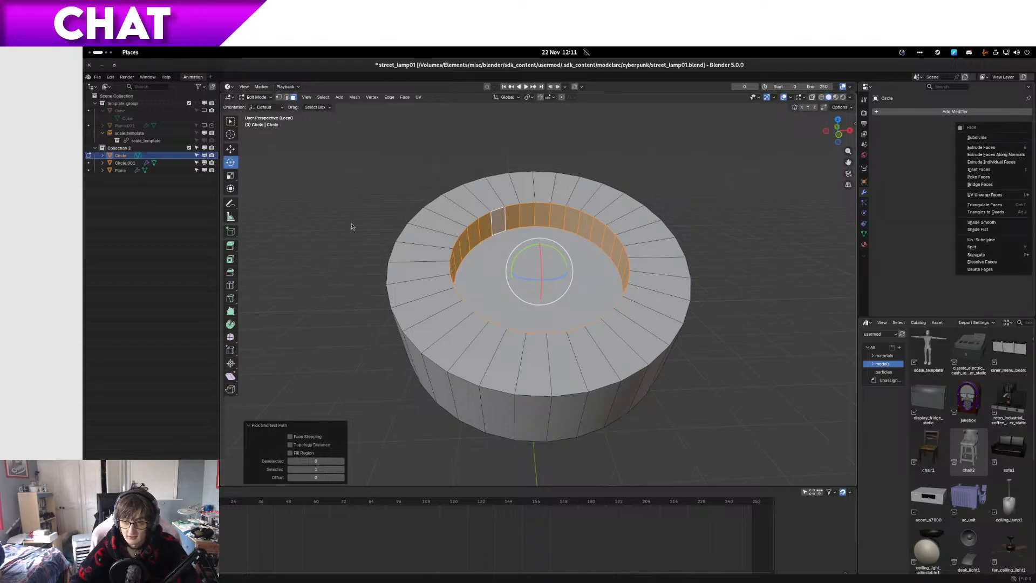
pyautogui.rightClick(521, 219)
pyautogui.click(520, 218)
pyautogui.press('Tab')
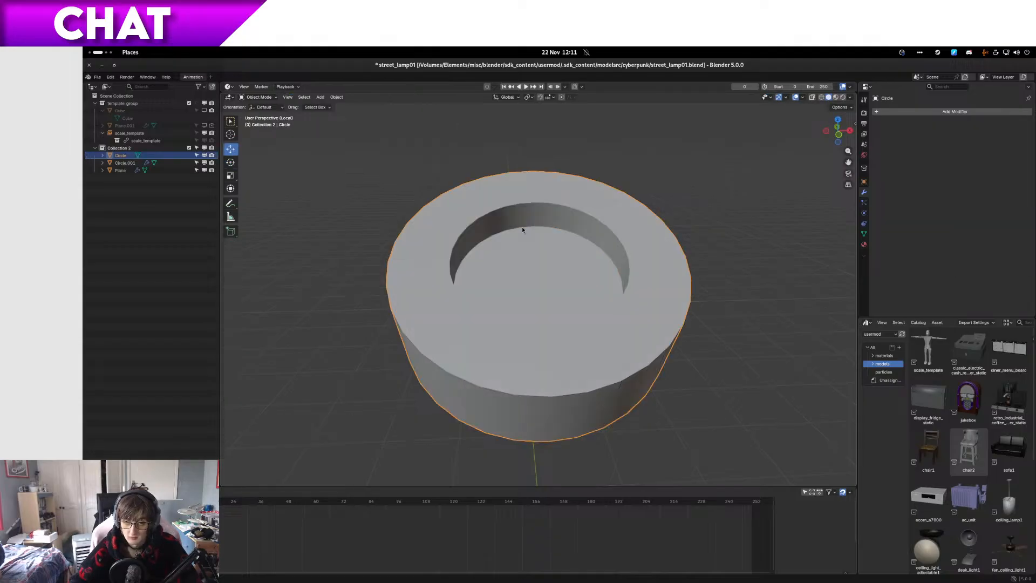
# Step: Leave local view and save the street lamp file
pyautogui.press('KP_Divide')
pyautogui.moveTo(512, 240)
pyautogui.mouseDown(button='middle')
pyautogui.moveTo(513, 260)
pyautogui.moveTo(548, 263)
pyautogui.moveTo(483, 252)
pyautogui.moveTo(511, 264)
pyautogui.moveTo(534, 221)
pyautogui.moveTo(511, 246)
pyautogui.moveTo(513, 288)
pyautogui.moveTo(514, 225)
pyautogui.mouseUp(button='middle')
pyautogui.scroll(-8, 484, 251)
pyautogui.hotkey('ctrl', 's')
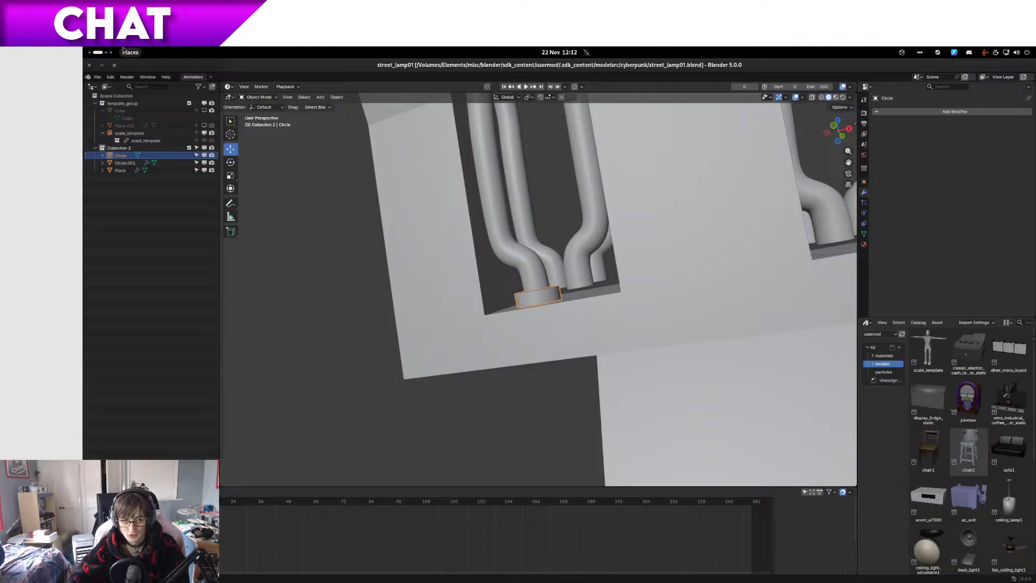
# Step: Switch to the Files app and copy street_lamp01.blend from the cyberpunk folder into its original subfolder
pyautogui.scroll(1, 93, 50)
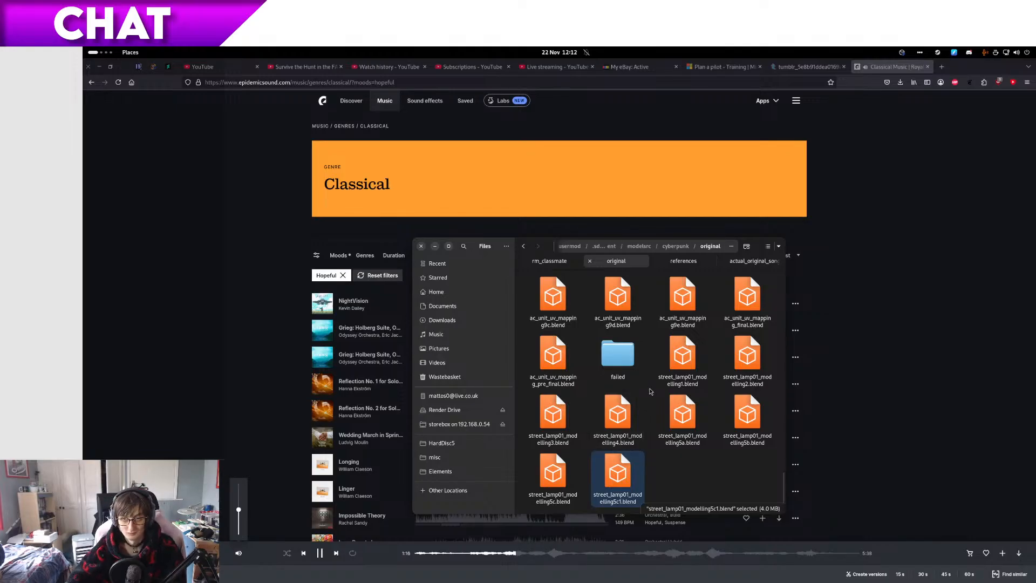
pyautogui.hotkey('alt', 'Left')
pyautogui.click(633, 359)
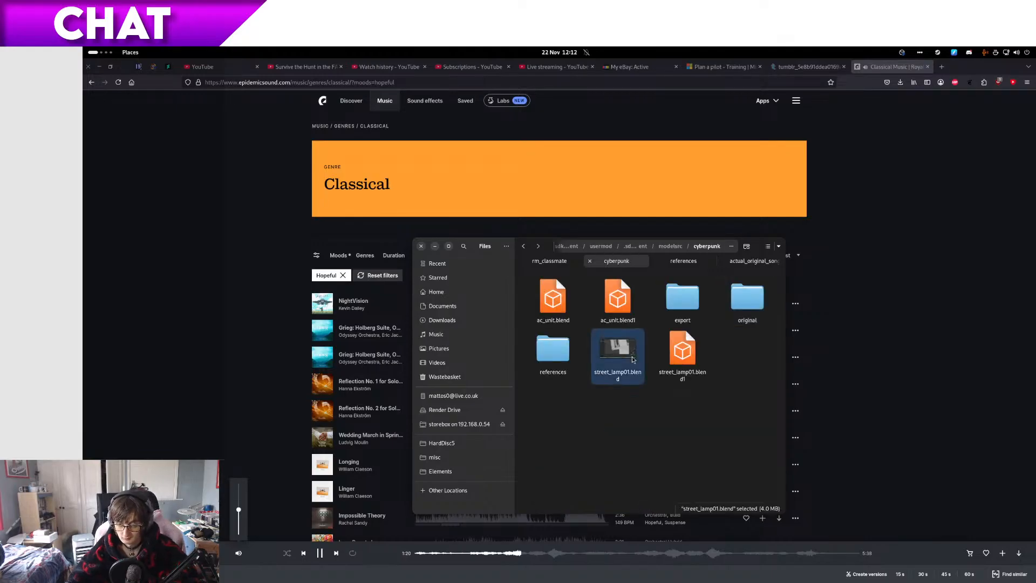
pyautogui.hotkey('ctrl', 'c')
pyautogui.hotkey('alt', 'Right')
pyautogui.hotkey('ctrl', 'v')
# Step: Rename the copied file as street_lamp01_modelling5d.blend
pyautogui.press('F2')
pyautogui.press('Right')
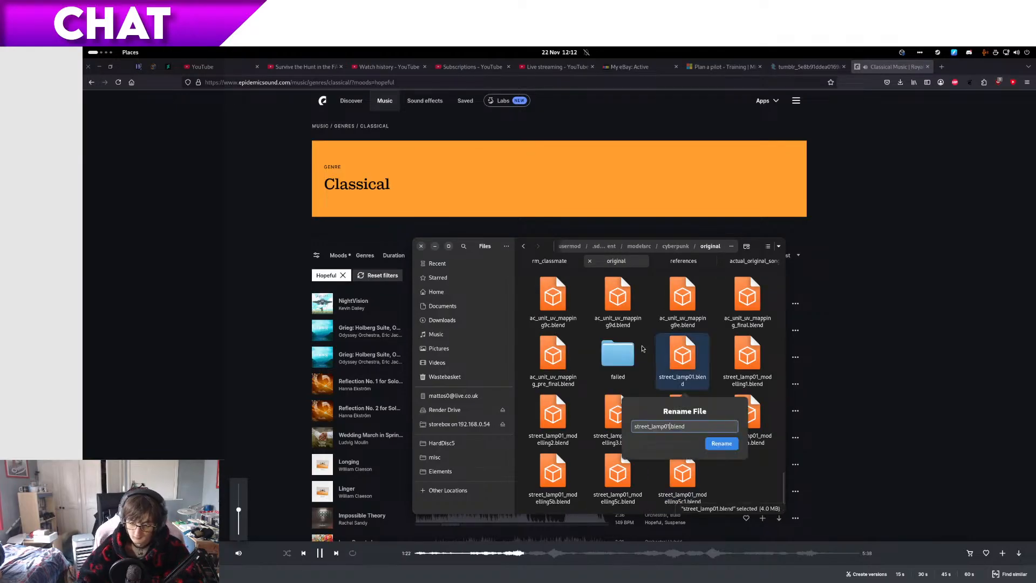
pyautogui.write('_modelling6')
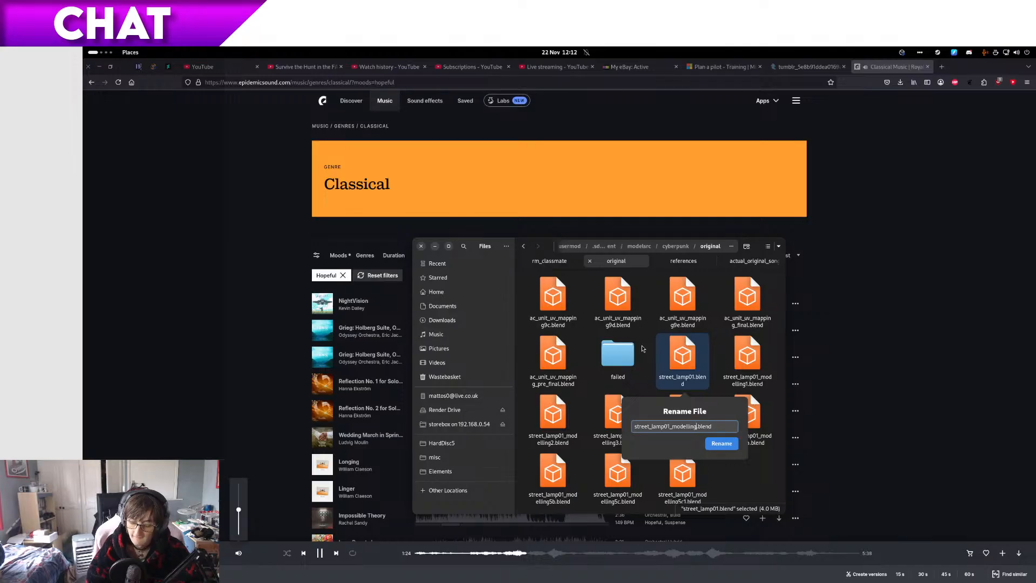
pyautogui.press('Return')
# Step: Switch back to Blender and add a plane to the ring's mesh in Edit Mode
pyautogui.hotkey('ctrl', 'alt', 'Right')
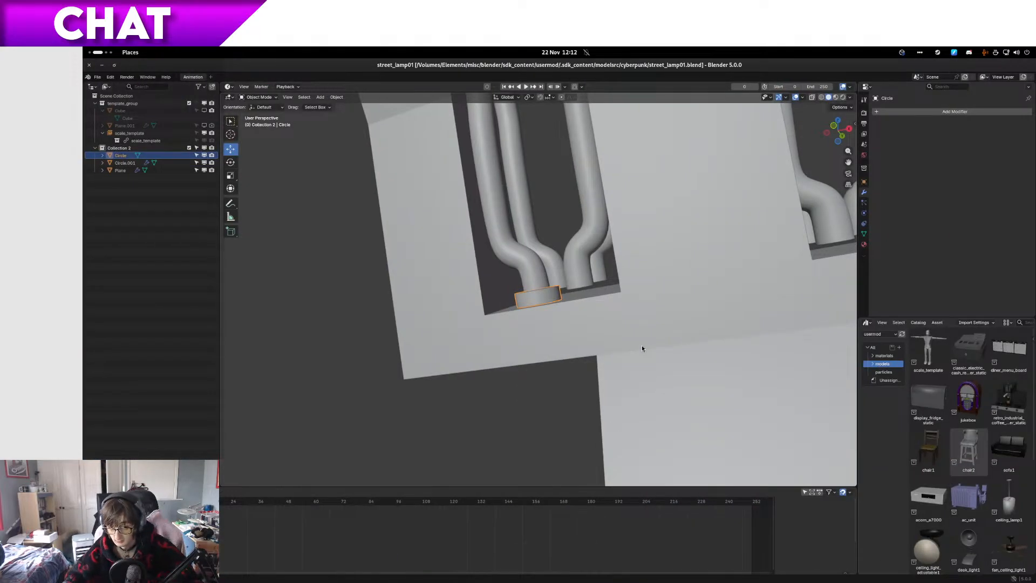
pyautogui.scroll(4, 614, 327)
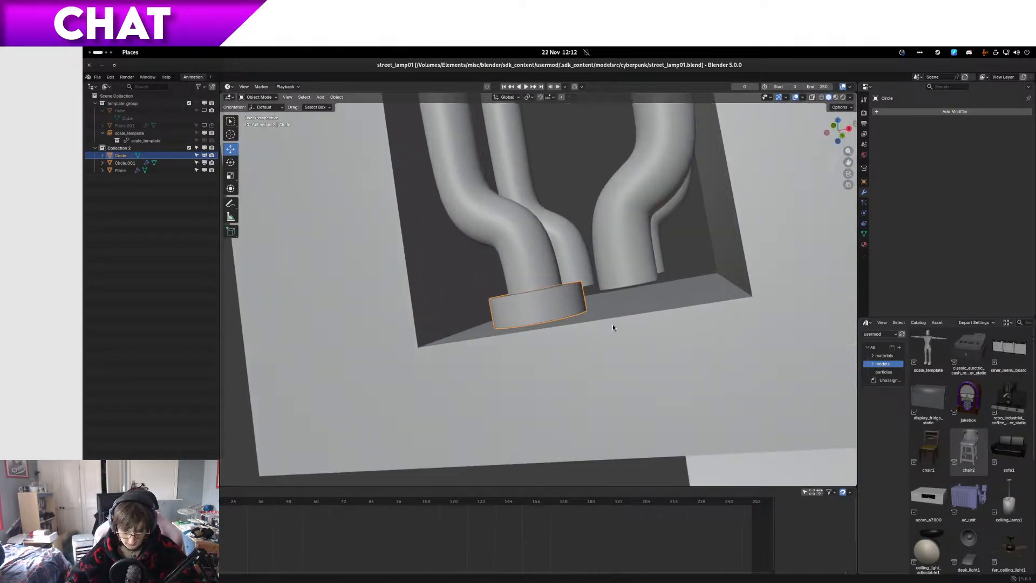
pyautogui.moveTo(613, 326); pyautogui.dragTo(570, 306, button='middle')
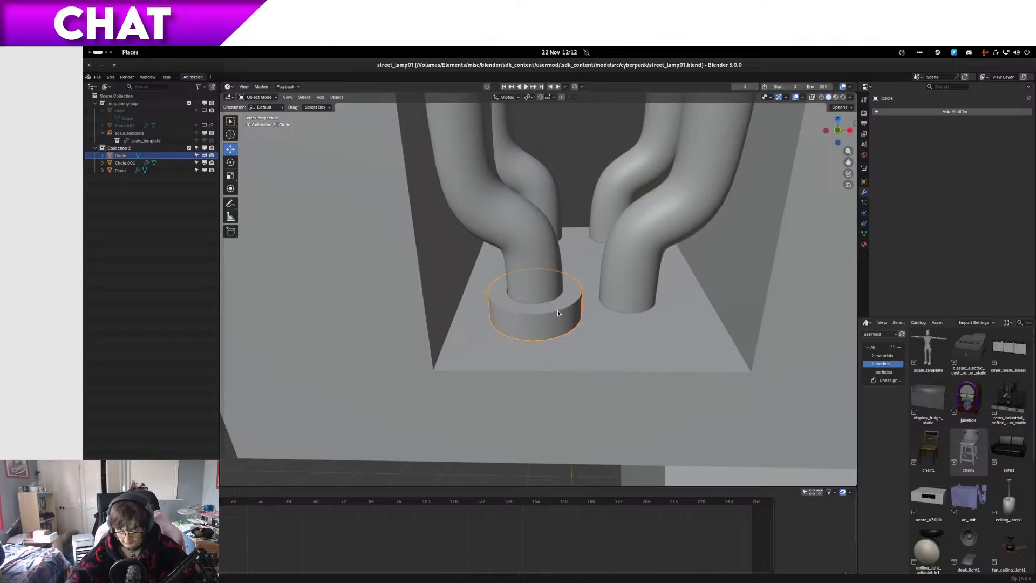
pyautogui.press('Tab')
pyautogui.click(558, 310)
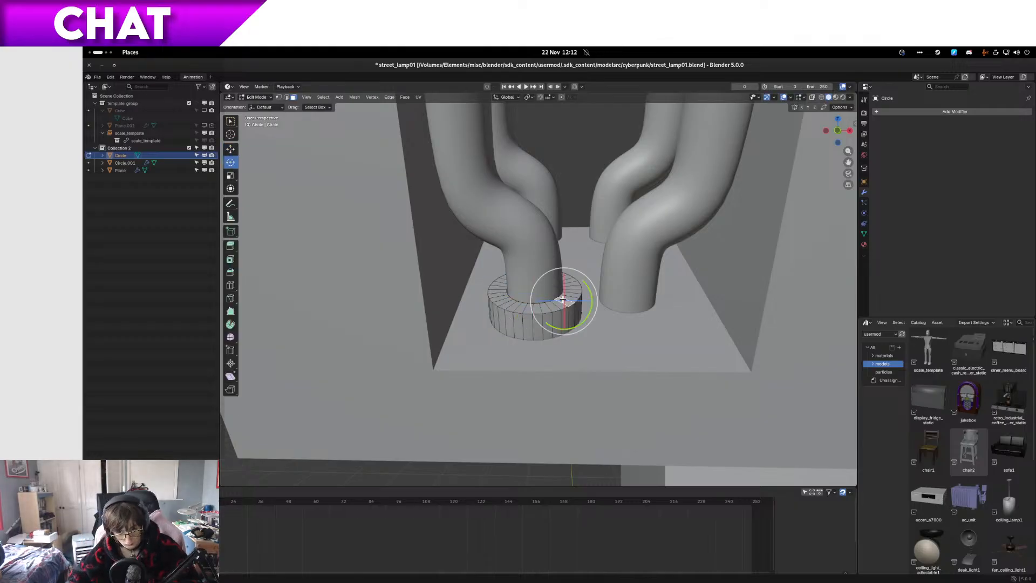
pyautogui.hotkey('shift', 'a')
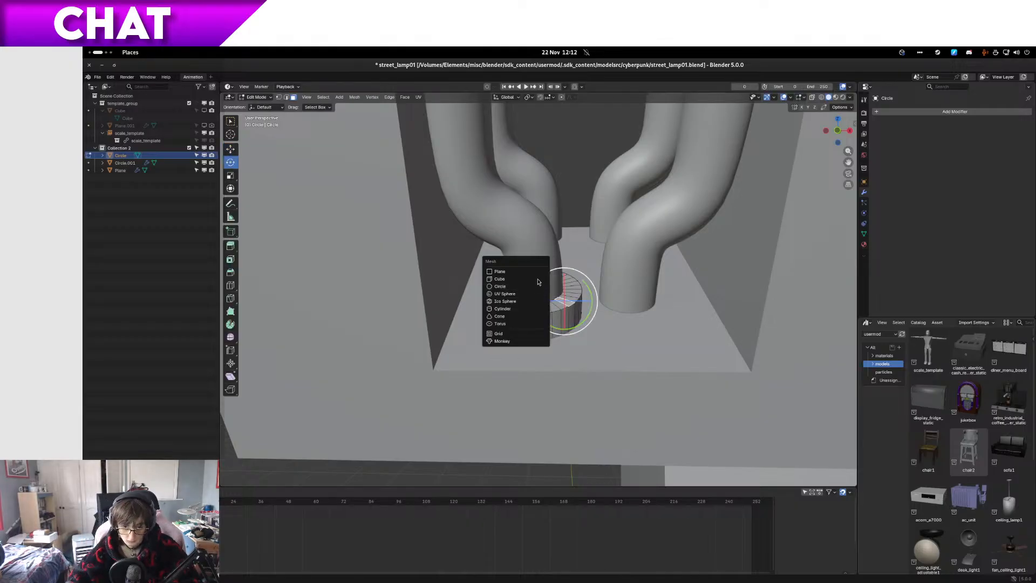
pyautogui.click(539, 271)
# Step: Scale the new plane down to 0.1 in the top wireframe view, using vertex select mode
pyautogui.scroll(-13, 542, 277)
pyautogui.press('1')
pyautogui.scroll(-8, 558, 322)
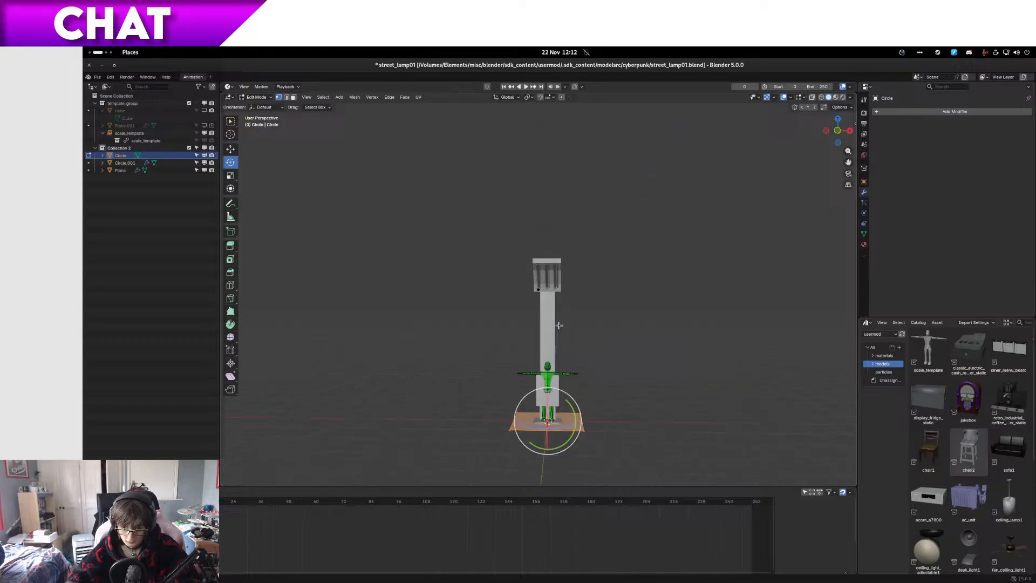
pyautogui.press('KP_7')
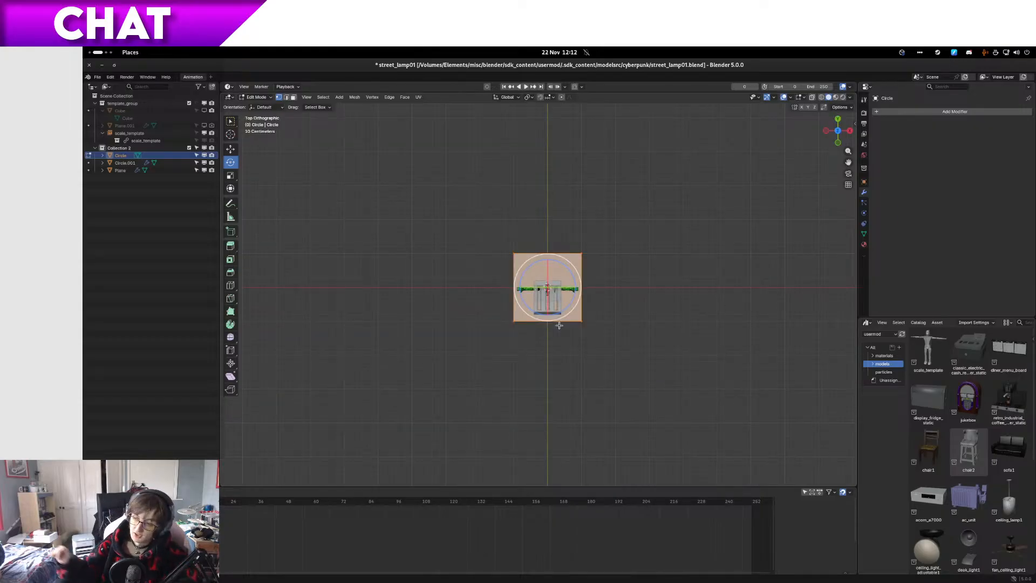
pyautogui.scroll(8, 559, 324)
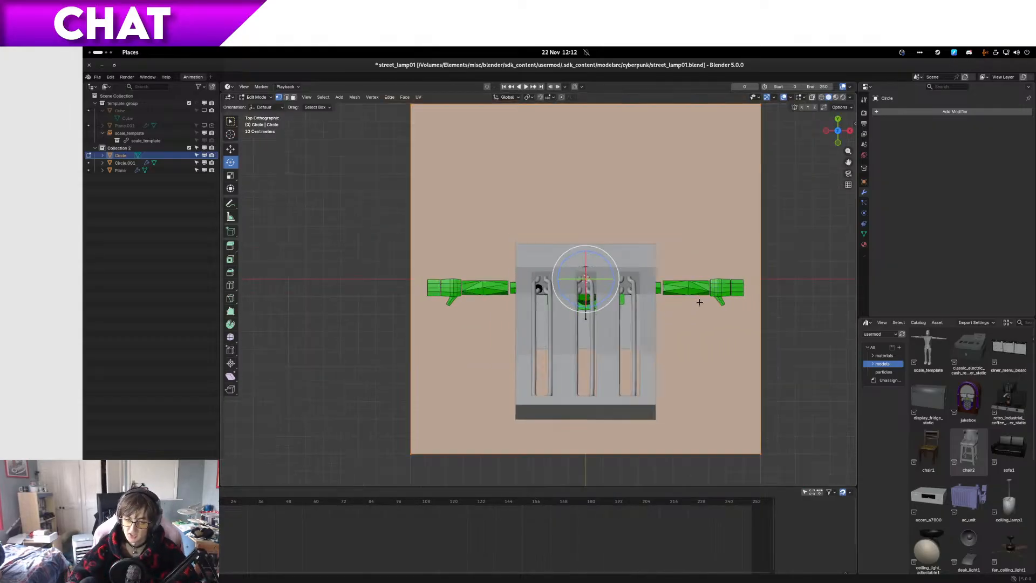
pyautogui.scroll(-2, 700, 303)
pyautogui.press('z')
pyautogui.click(604, 299)
pyautogui.scroll(4, 701, 292)
pyautogui.press('s')
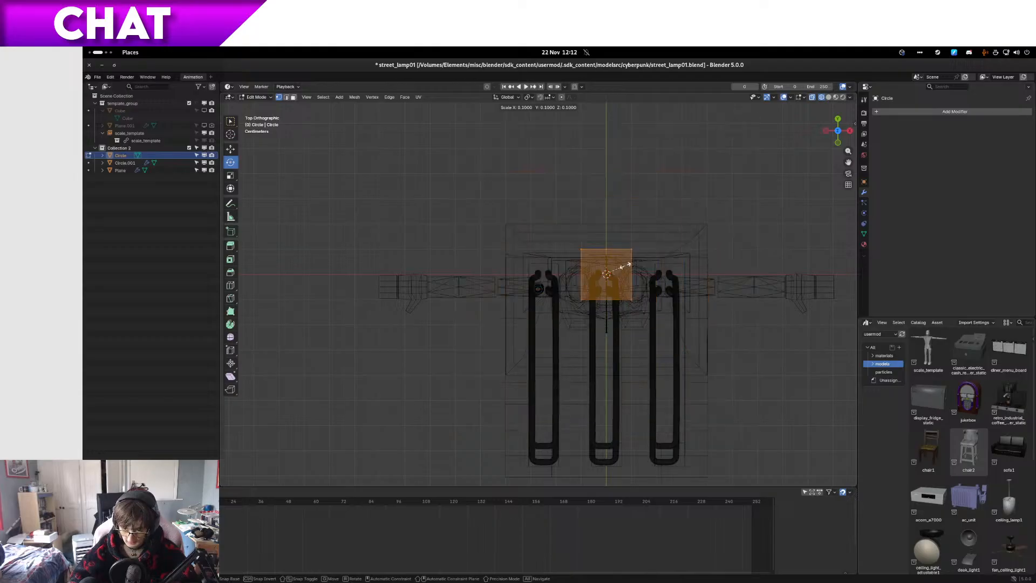
pyautogui.click(625, 265)
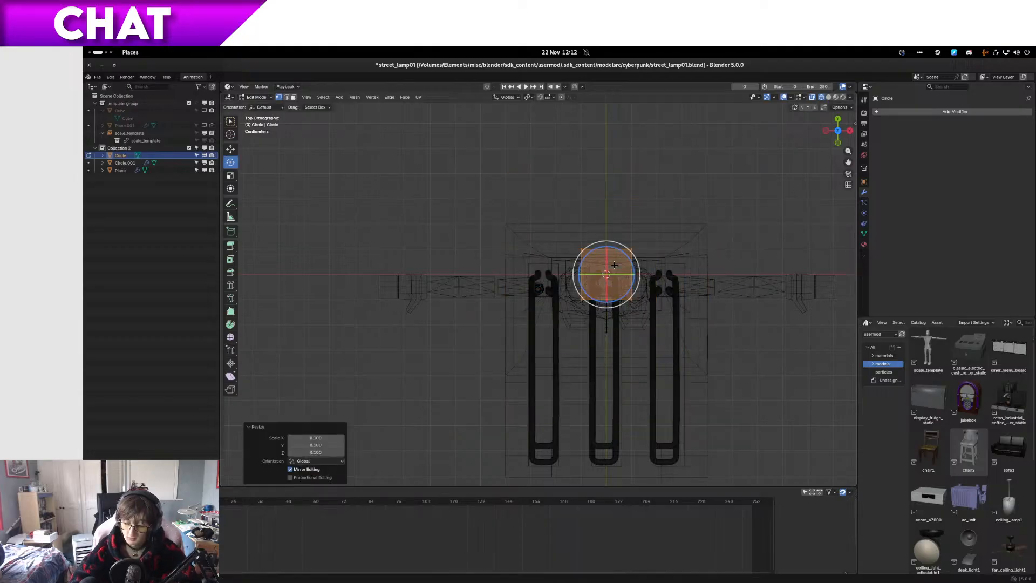
# Step: Switch to the Files app, open neon-clip-t500.jpg from the references folder onto the second display, and return to Blender
pyautogui.hotkey('ctrl', 'alt', 'Left')
pyautogui.press('super')
pyautogui.press('super')
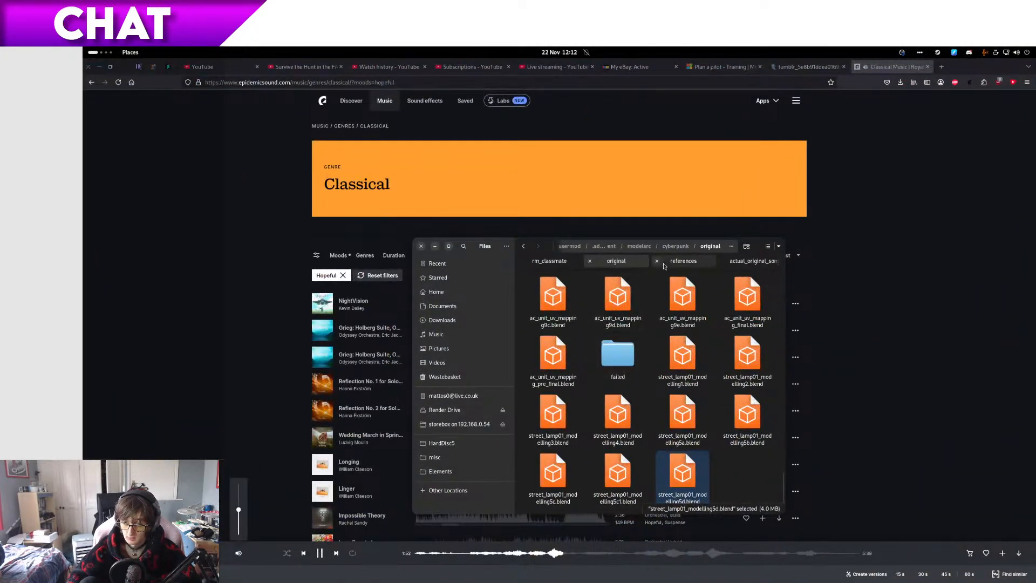
pyautogui.click(683, 261)
pyautogui.scroll(-5, 668, 383)
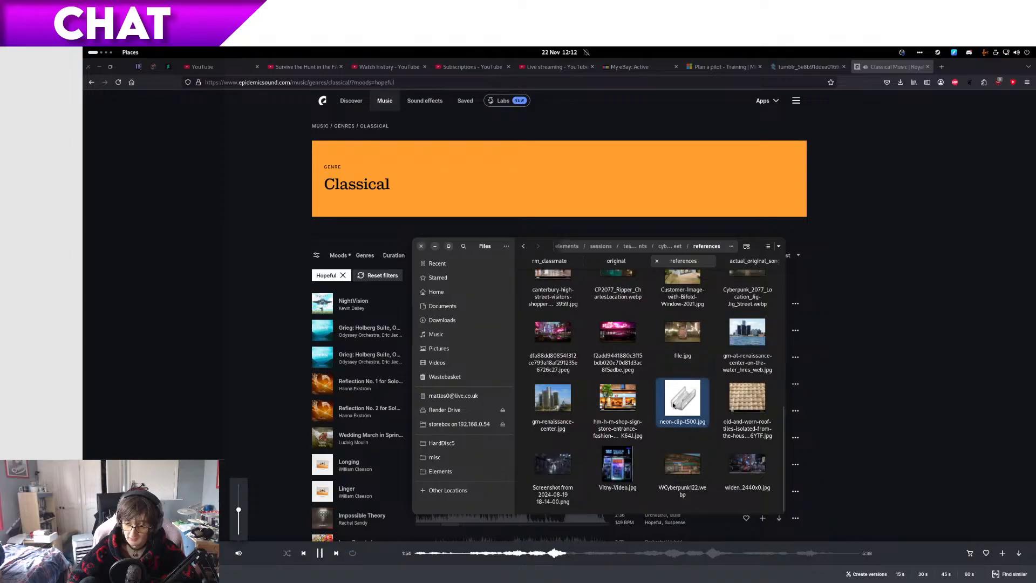
pyautogui.doubleClick(673, 403)
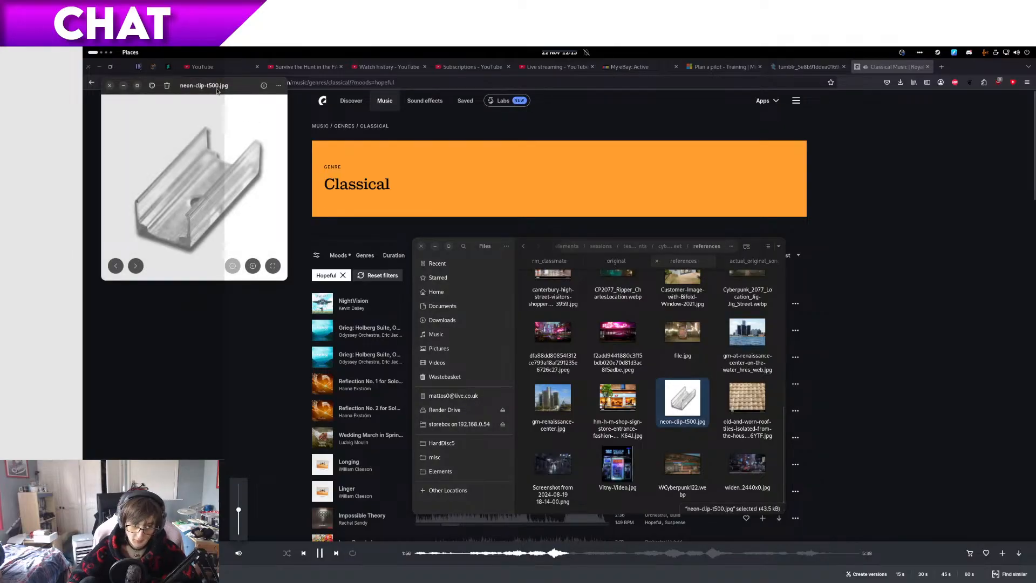
pyautogui.moveTo(218, 89); pyautogui.dragTo(1035, 144)
pyautogui.press('super+Page_Down')
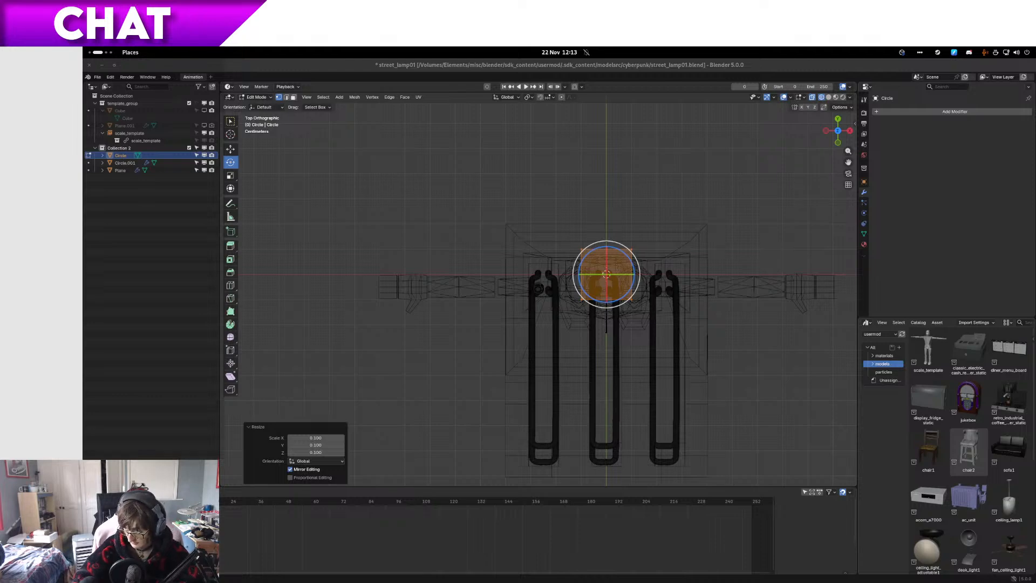
# Step: Scale the new plane down uniformly by a factor of 0.3
pyautogui.scroll(5, 726, 264)
pyautogui.keyDown('shift'); pyautogui.moveTo(690, 421); pyautogui.dragTo(552, 468, button='middle'); pyautogui.keyUp('shift')
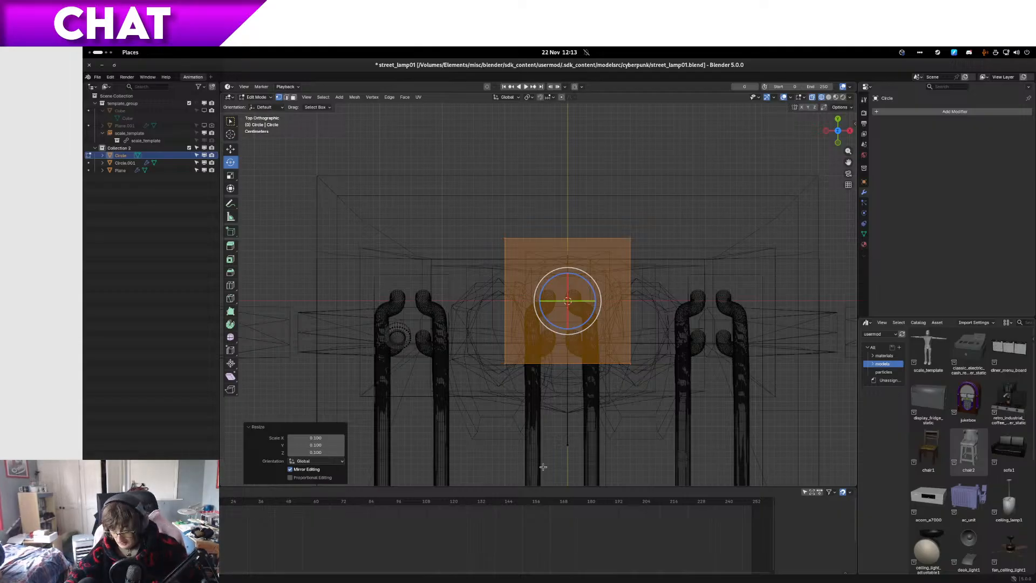
pyautogui.scroll(5, 575, 361)
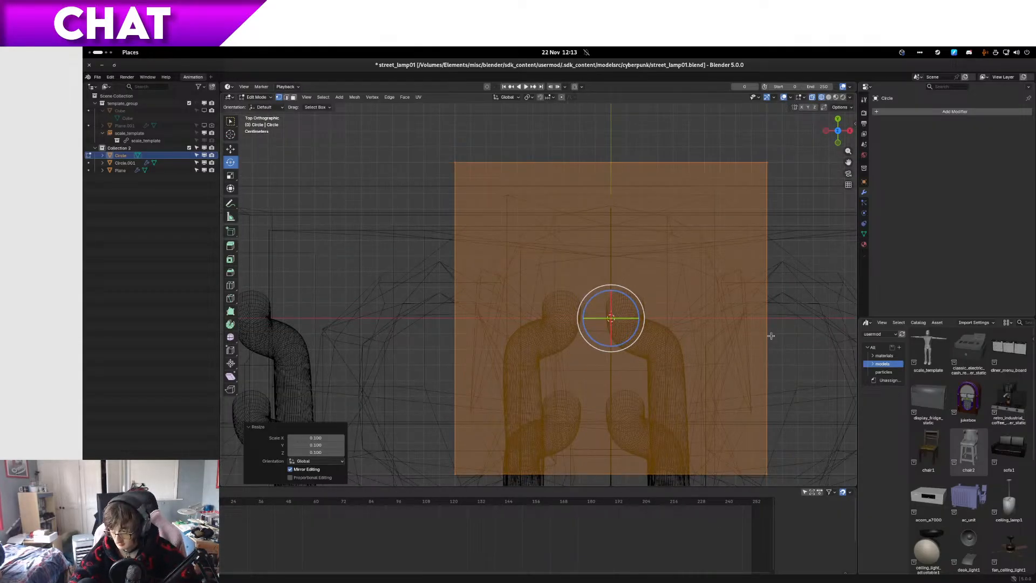
pyautogui.press('s')
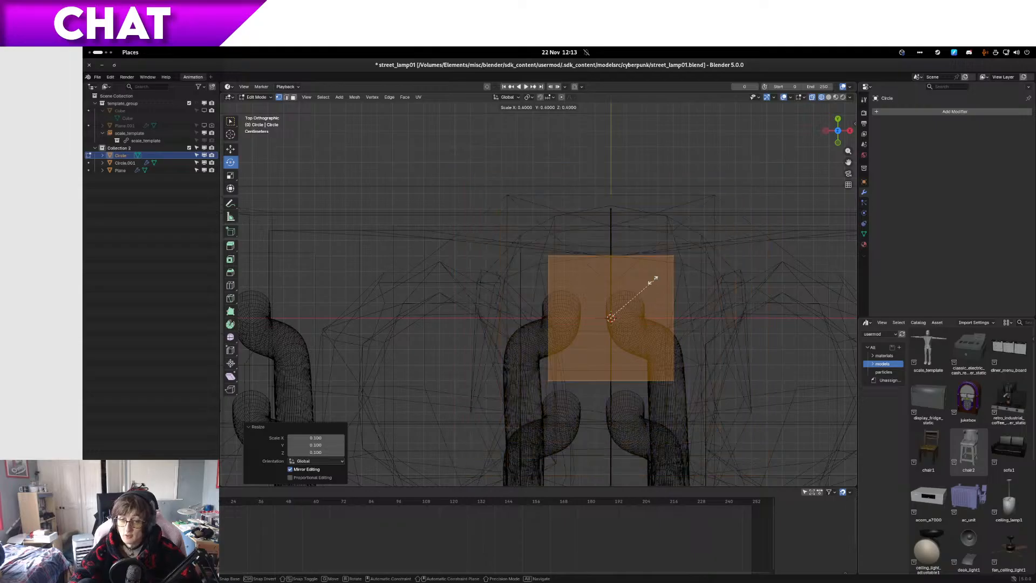
pyautogui.click(642, 293)
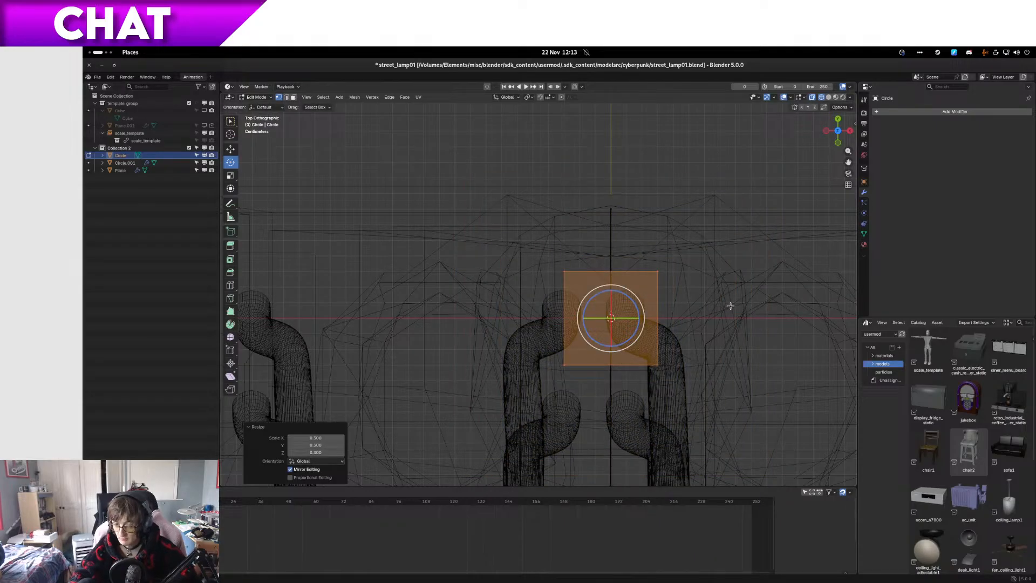
# Step: Isolate the ring's mesh object in local view and scale the plane to 0.5 along Y
pyautogui.press('KP_Divide')
pyautogui.press('KP_Decimal')
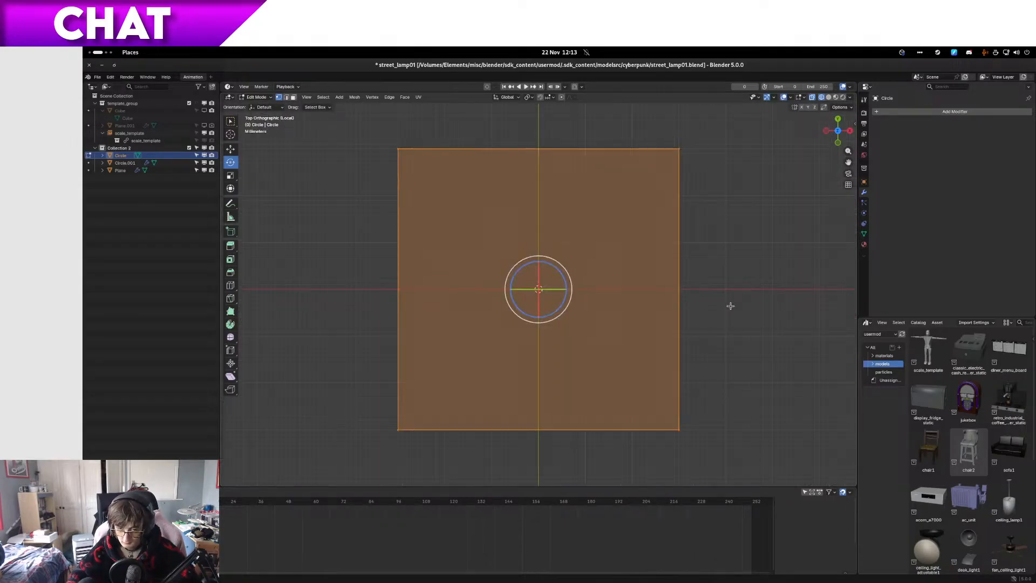
pyautogui.scroll(3, 739, 300)
pyautogui.press('s')
pyautogui.press('y')
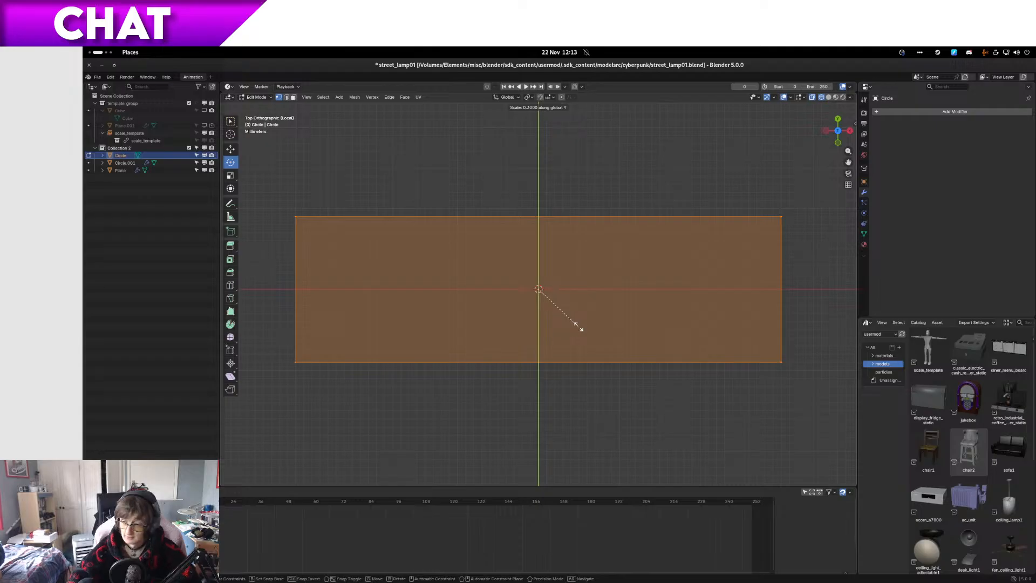
pyautogui.click(633, 323)
pyautogui.scroll(-8, 650, 317)
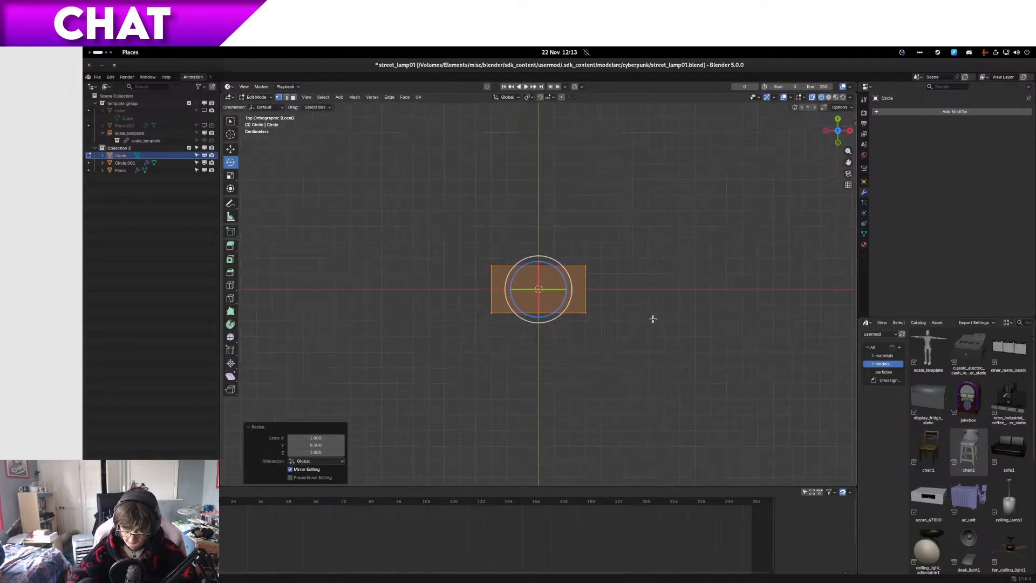
# Step: Adjust the plane's width by scaling it along X by 0.8 and again by 1.1
pyautogui.press('s')
pyautogui.press('x')
pyautogui.click(635, 315)
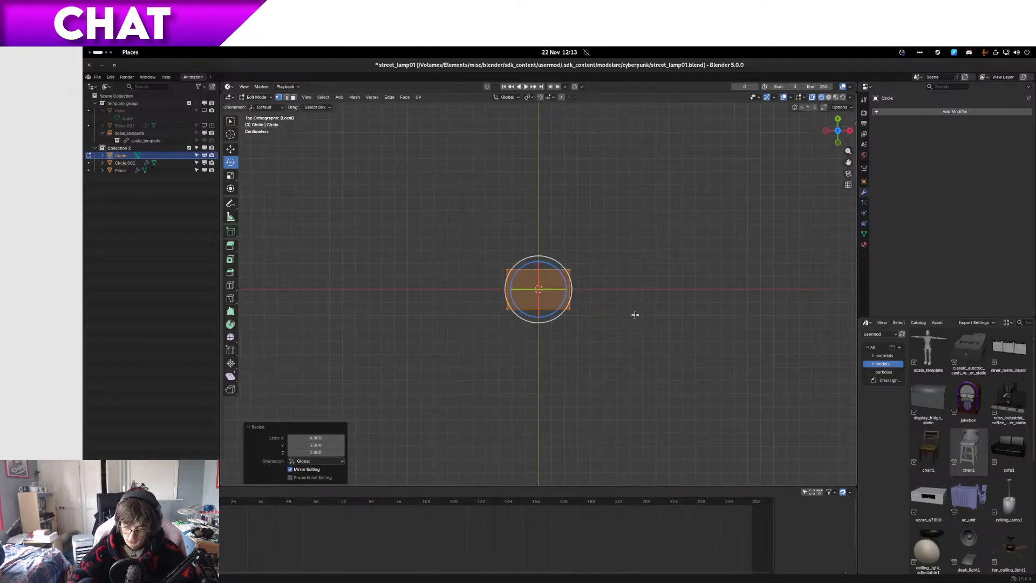
pyautogui.press('s')
pyautogui.press('x')
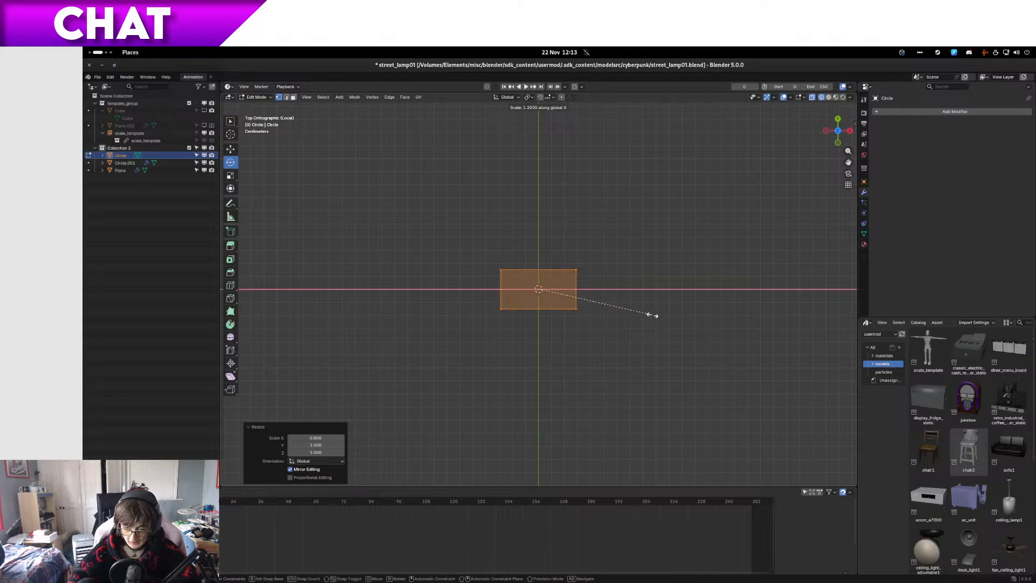
pyautogui.click(644, 318)
# Step: Split the plane with a centred loop cut along X and delete the vertices of its lower edge in top view
pyautogui.press('KP_1')
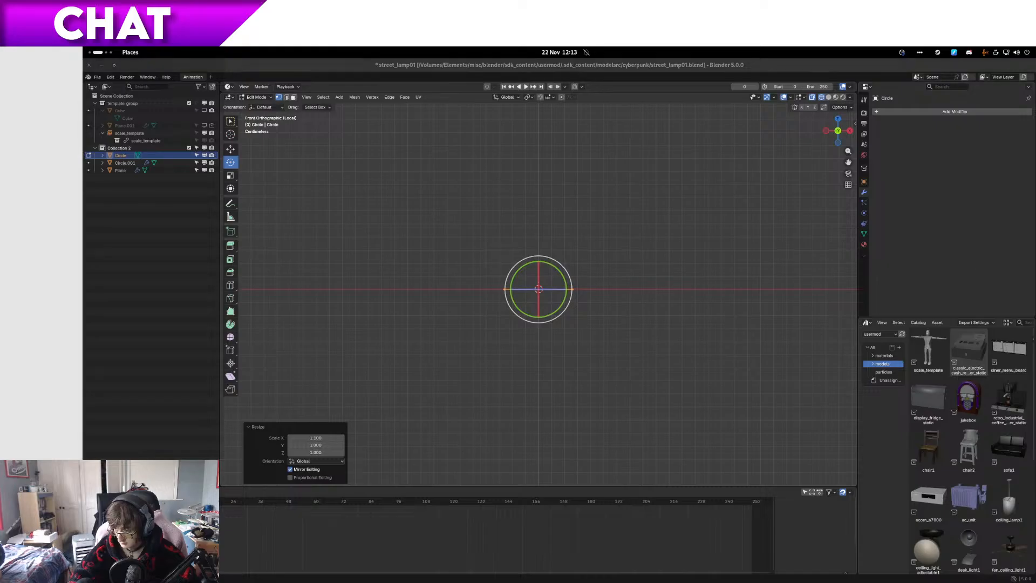
pyautogui.scroll(5, 516, 342)
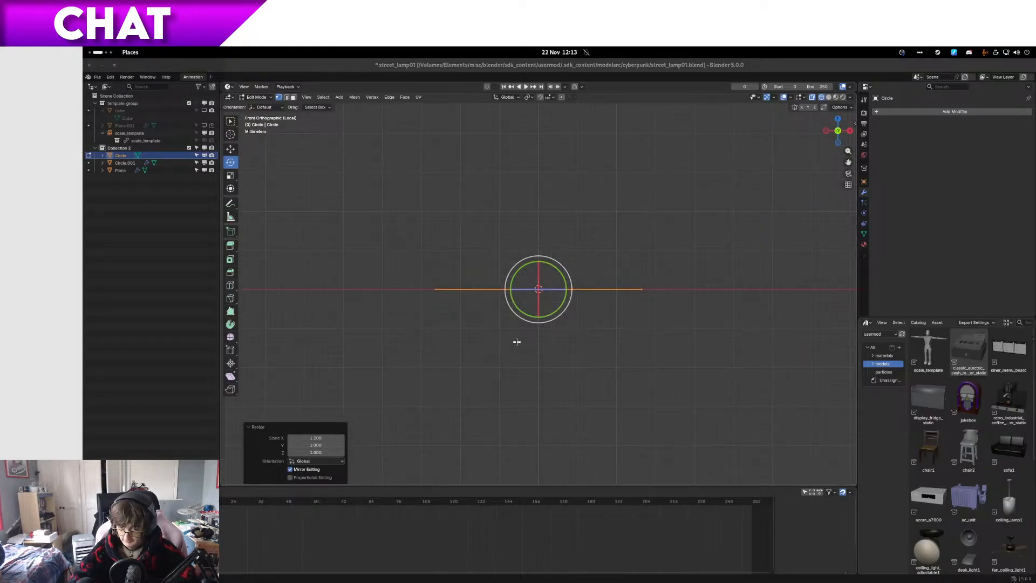
pyautogui.moveTo(513, 334); pyautogui.dragTo(490, 318, button='middle')
pyautogui.press('KP_7')
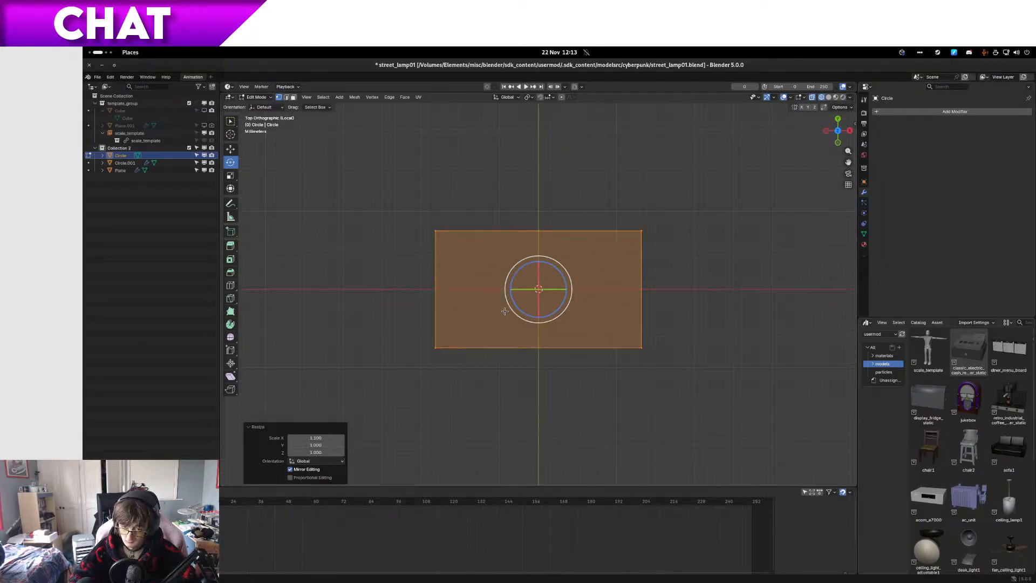
pyautogui.hotkey('ctrl', 'r')
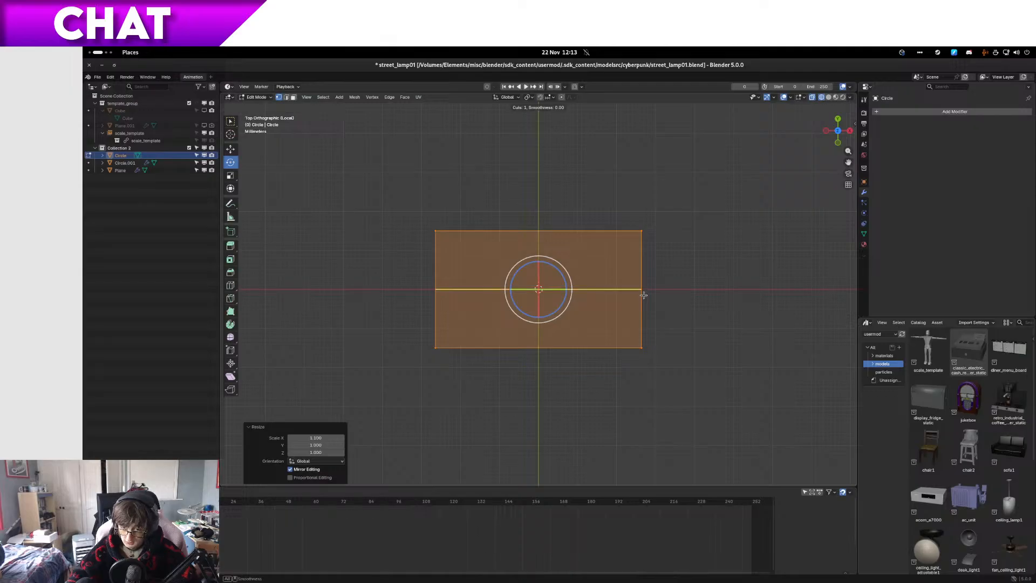
pyautogui.click(644, 294)
pyautogui.rightClick(644, 294)
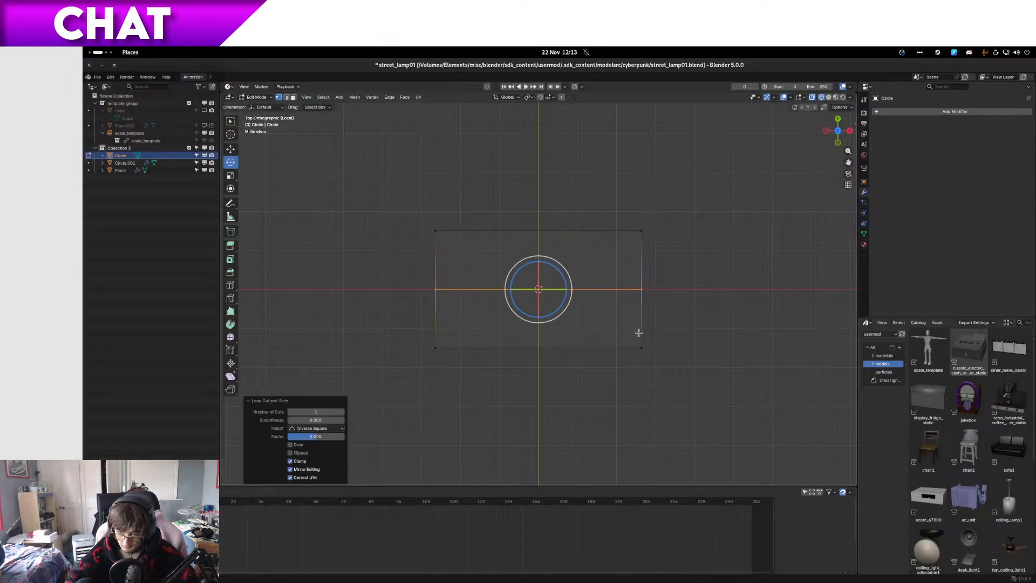
pyautogui.moveTo(707, 393); pyautogui.dragTo(312, 328)
pyautogui.press('x')
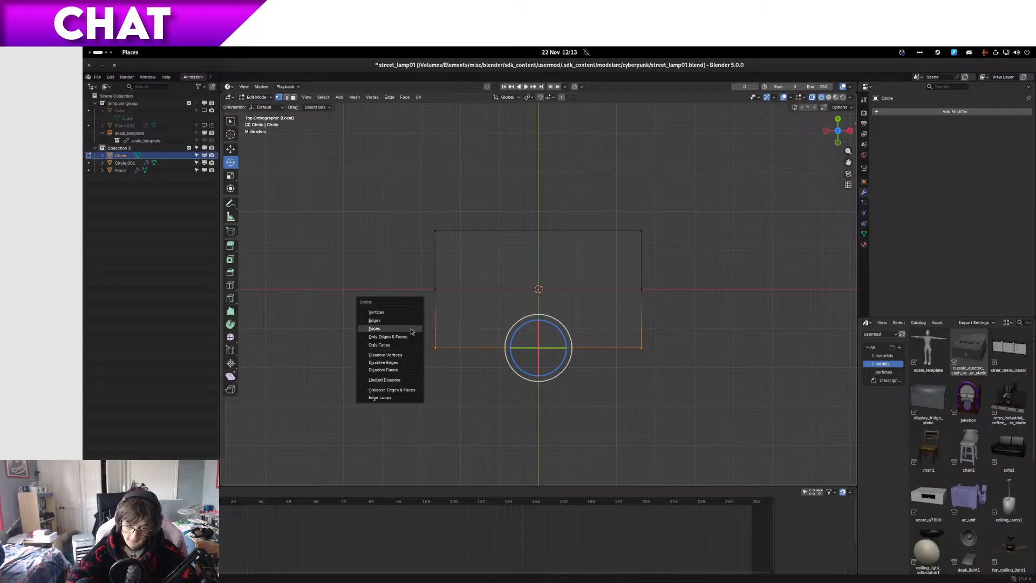
pyautogui.click(413, 311)
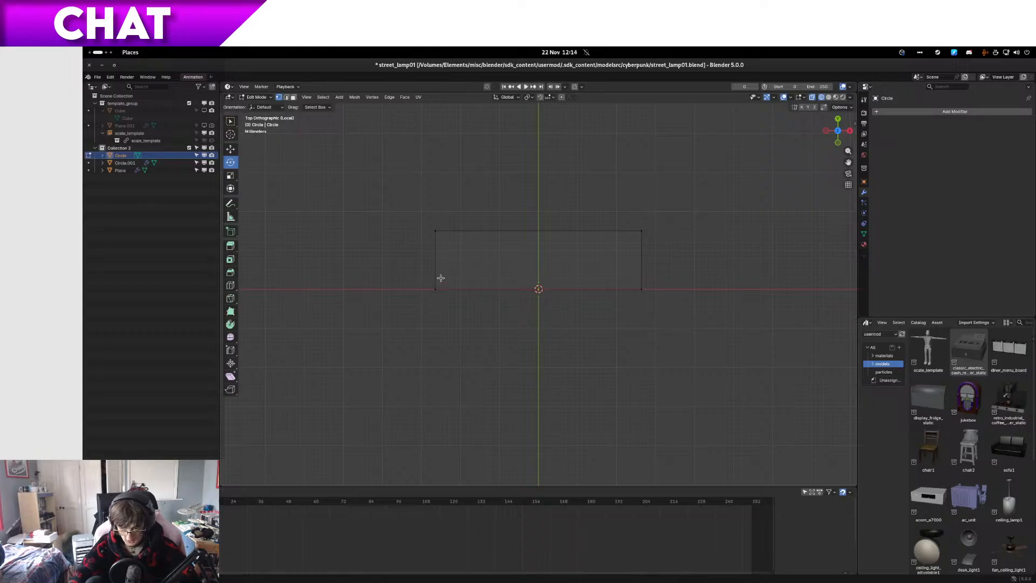
# Step: Add a lengthwise loop cut to the remaining strip, slid about 0.5 toward the outer edge, and select the narrow outer face
pyautogui.keyDown('shift'); pyautogui.moveTo(441, 278); pyautogui.dragTo(448, 308, button='middle'); pyautogui.keyUp('shift')
pyautogui.scroll(3, 405, 303)
pyautogui.hotkey('ctrl', 'r')
pyautogui.click(377, 304)
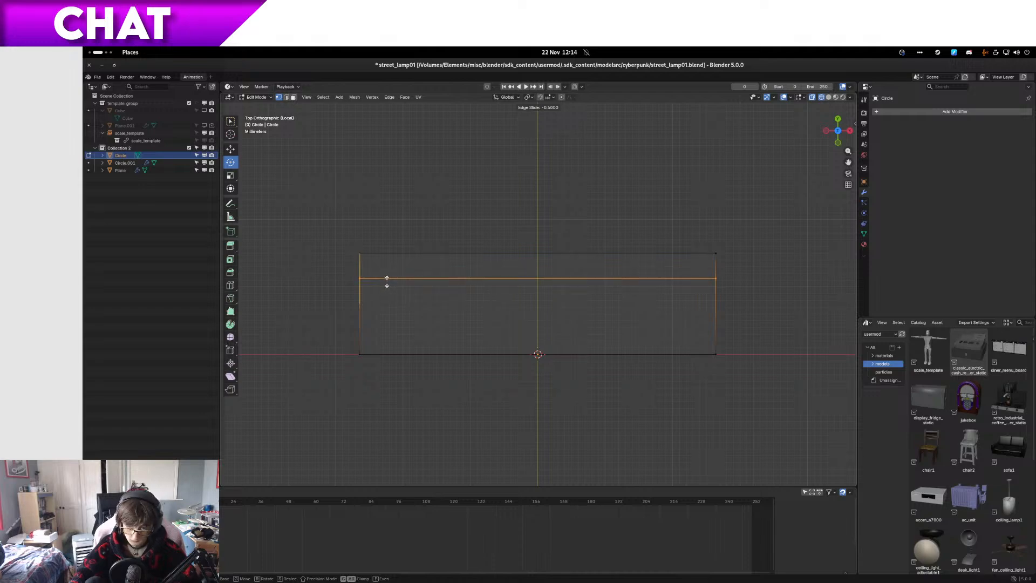
pyautogui.click(387, 279)
pyautogui.press('3')
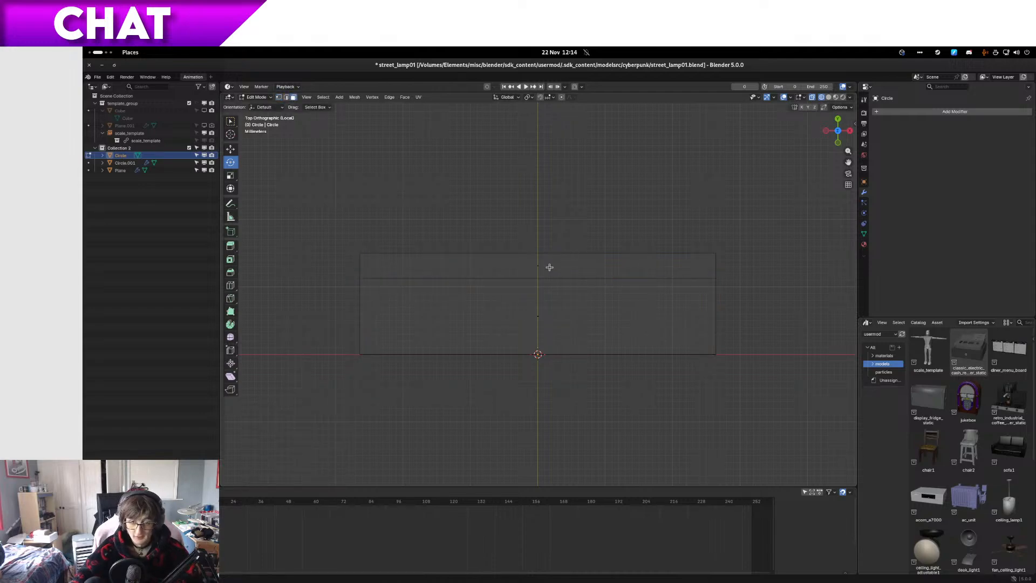
pyautogui.click(550, 267)
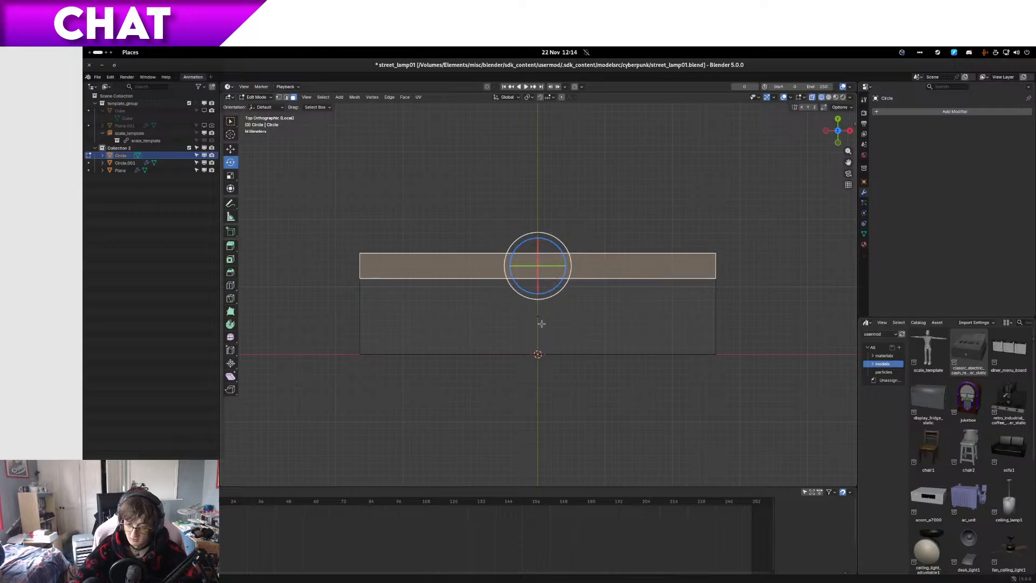
# Step: Extrude both faces of the strip upward by about 0.6 mm in right side view
pyautogui.press('a')
pyautogui.press('KP_1')
pyautogui.press('KP_3')
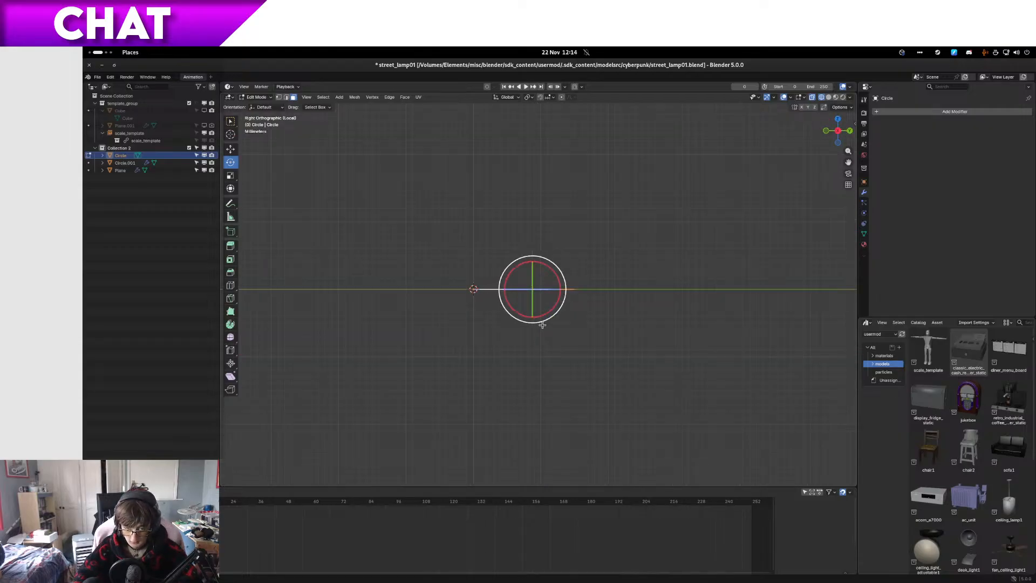
pyautogui.scroll(5, 446, 299)
pyautogui.keyDown('shift'); pyautogui.moveTo(447, 299); pyautogui.dragTo(492, 342, button='middle'); pyautogui.keyUp('shift')
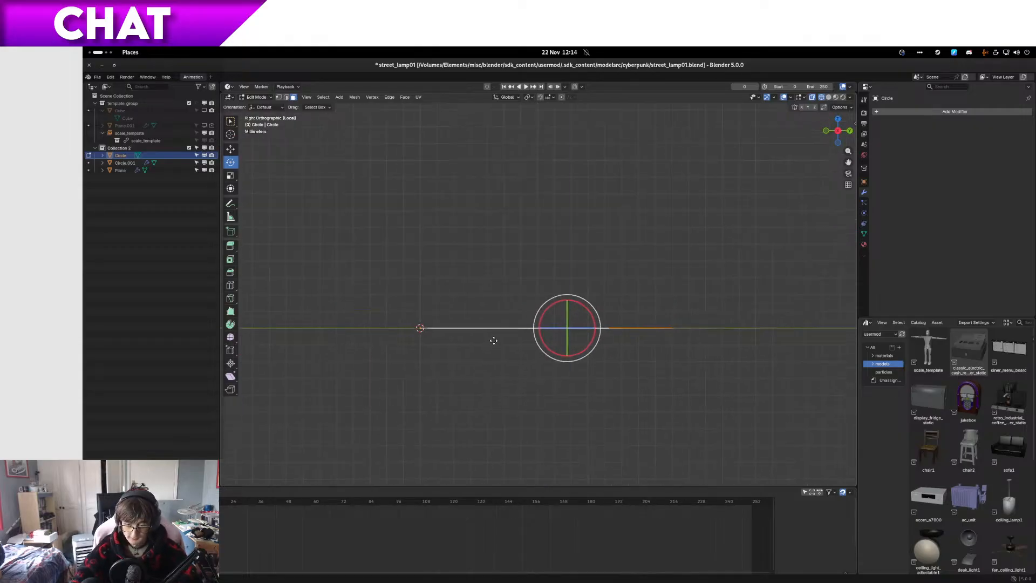
pyautogui.press('g')
pyautogui.press('z')
pyautogui.press('z')
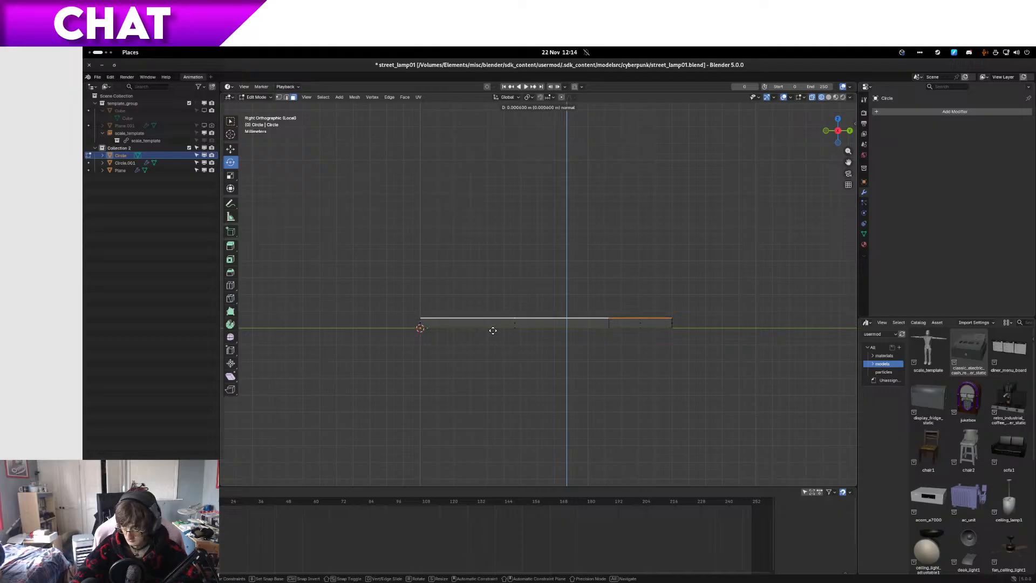
pyautogui.click(493, 319)
# Step: Switch to solid shading and delete the long side face at the origin on the strip's inner side
pyautogui.moveTo(580, 323); pyautogui.dragTo(629, 321, button='middle')
pyautogui.hotkey('alt', 'a')
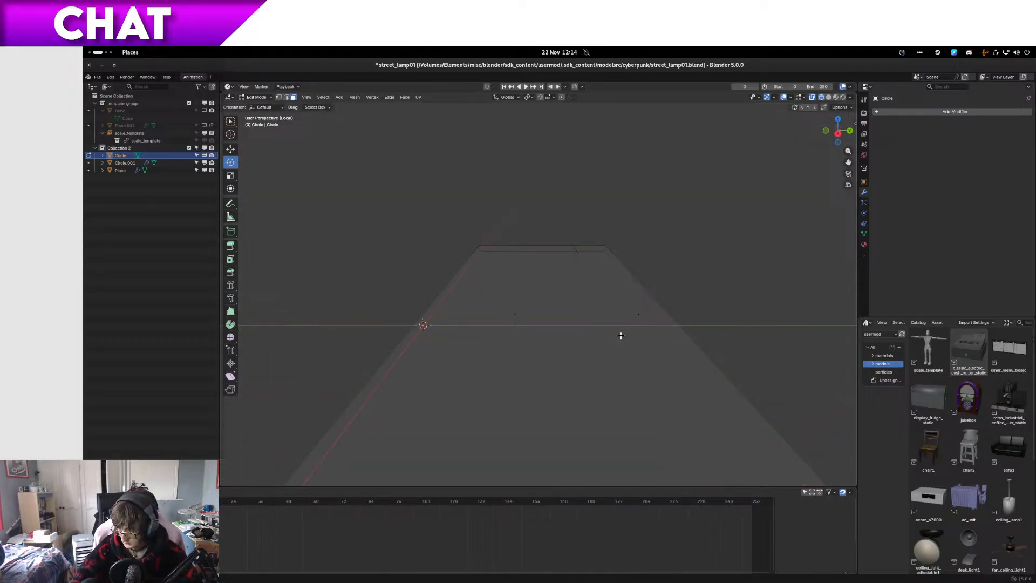
pyautogui.click(652, 314)
pyautogui.moveTo(647, 314); pyautogui.dragTo(632, 319, button='middle')
pyautogui.press('z')
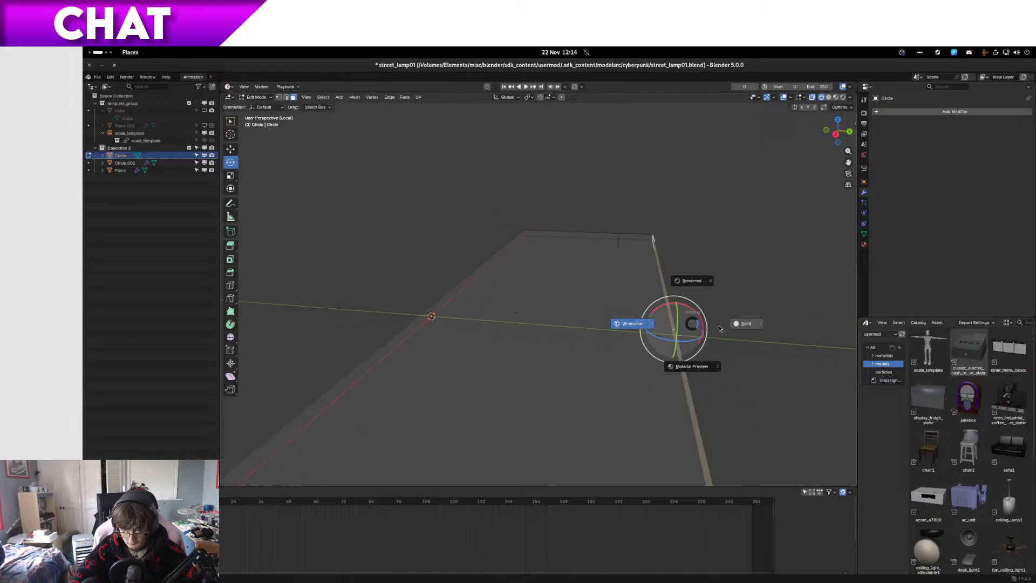
pyautogui.click(726, 323)
pyautogui.scroll(-6, 603, 342)
pyautogui.click(567, 330)
pyautogui.moveTo(568, 329); pyautogui.dragTo(576, 312, button='middle')
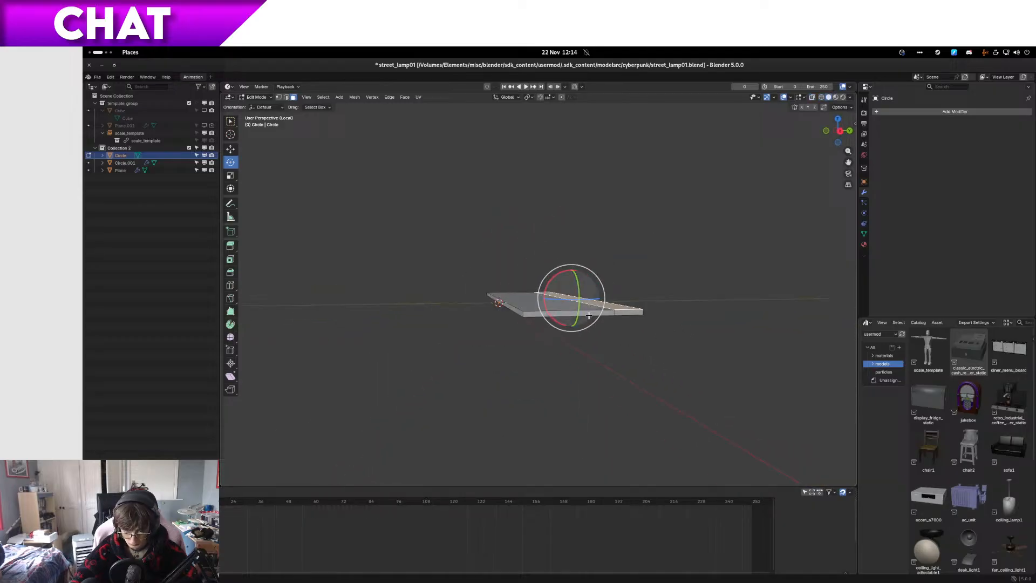
pyautogui.rightClick(520, 313)
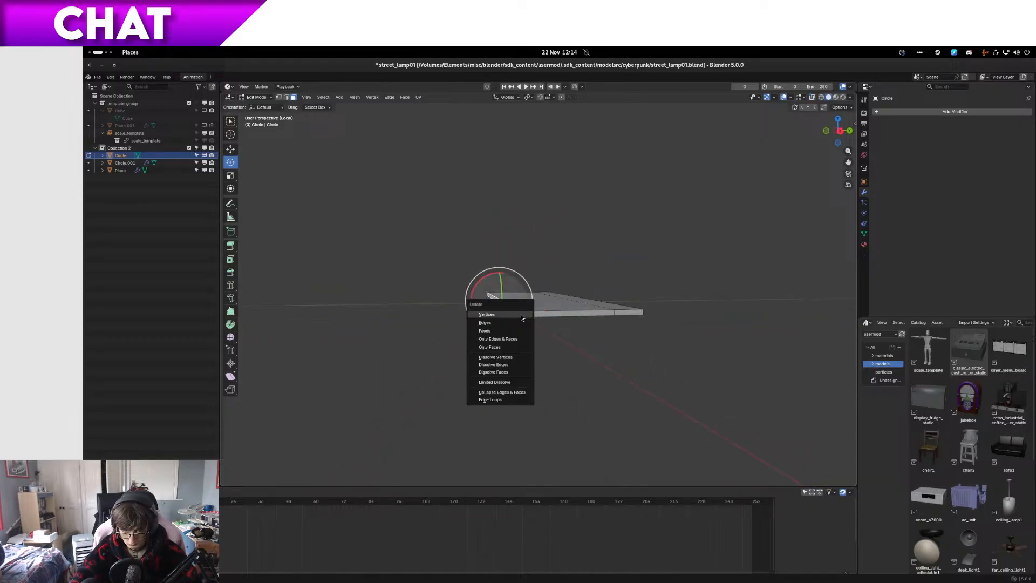
pyautogui.click(516, 330)
# Step: Extrude the narrow outer top face upward by about 3 mm to form the clip's side wall
pyautogui.moveTo(516, 330); pyautogui.dragTo(616, 361, button='middle')
pyautogui.scroll(2, 463, 281)
pyautogui.click(478, 285)
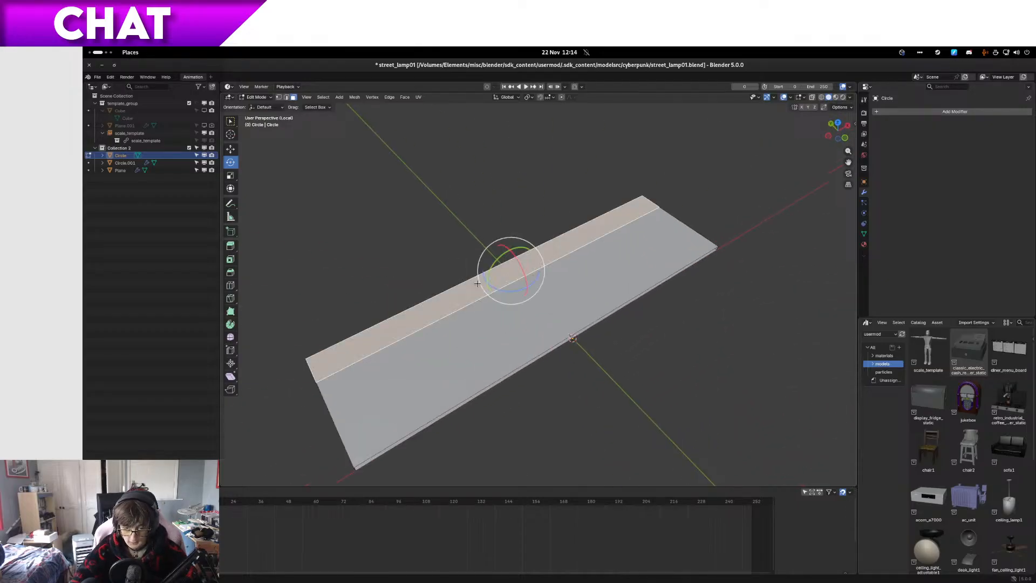
pyautogui.press('KP_3')
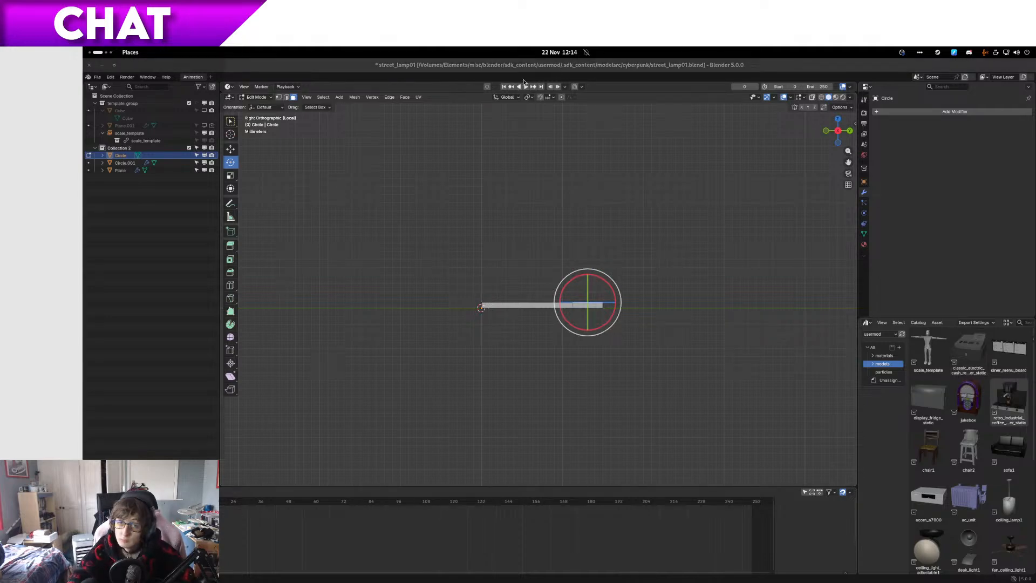
pyautogui.scroll(4, 680, 375)
pyautogui.keyDown('shift'); pyautogui.moveTo(680, 375); pyautogui.dragTo(562, 326, button='middle'); pyautogui.keyUp('shift')
pyautogui.scroll(2, 505, 397)
pyautogui.press('e')
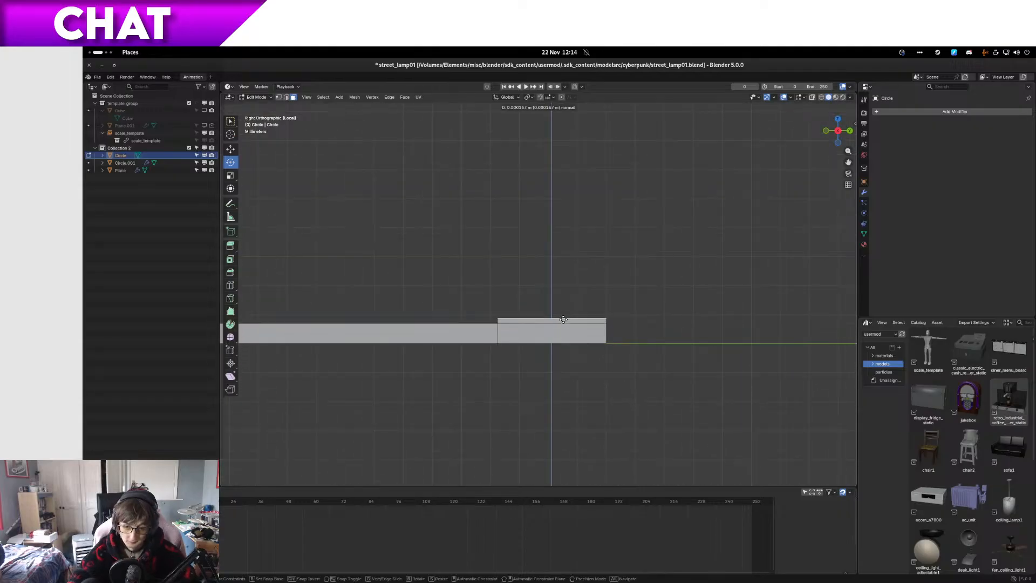
pyautogui.click(561, 237)
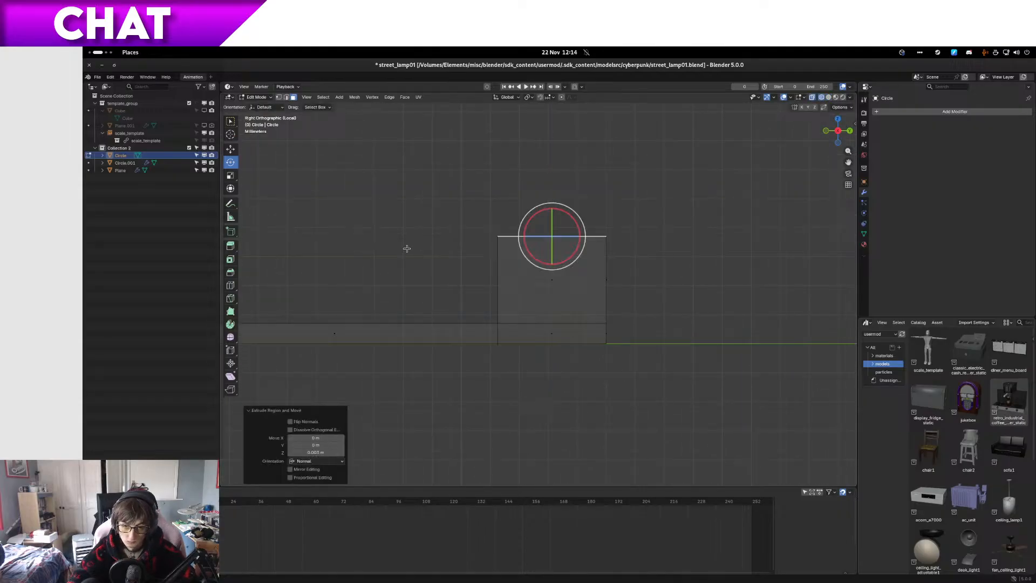
# Step: Move the inner top vertices of the clip's side wall about 1 mm along Y toward the outer edge
pyautogui.press('1')
pyautogui.moveTo(447, 224); pyautogui.dragTo(542, 266)
pyautogui.press('g')
pyautogui.press('x')
pyautogui.press('y')
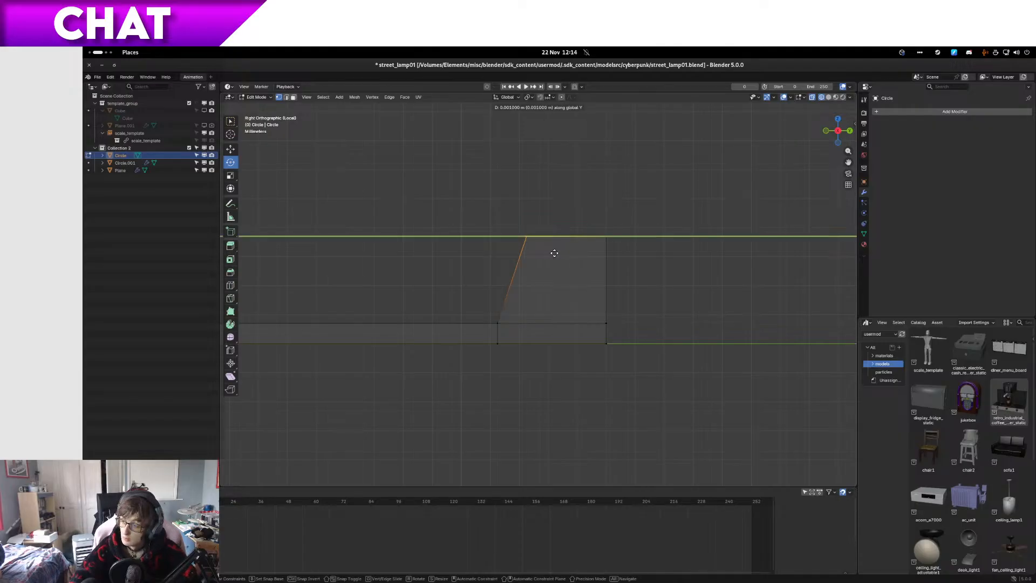
pyautogui.click(559, 247)
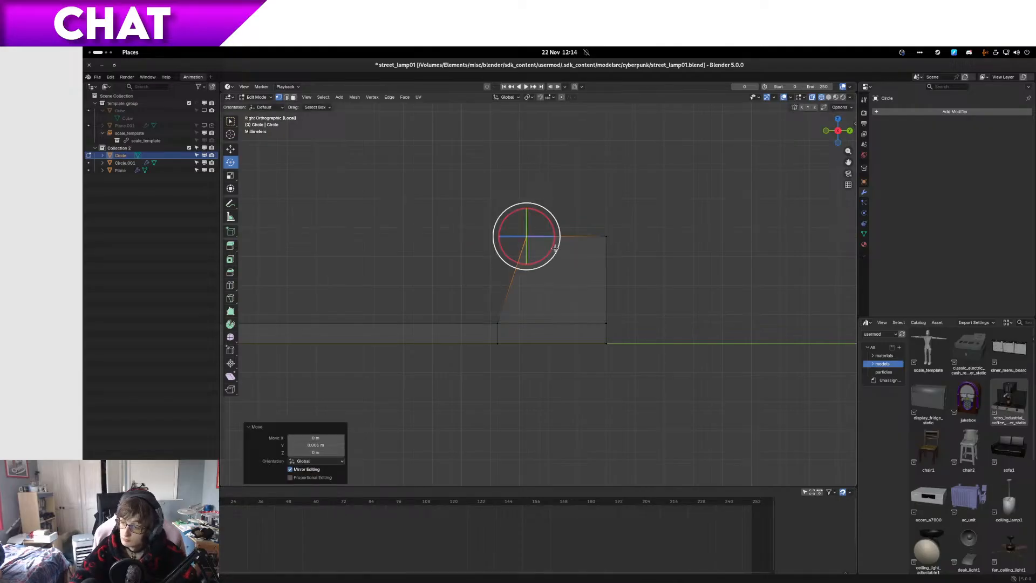
# Step: Extrude the side wall's top vertices straight up by about 1 mm
pyautogui.moveTo(475, 190); pyautogui.dragTo(711, 261)
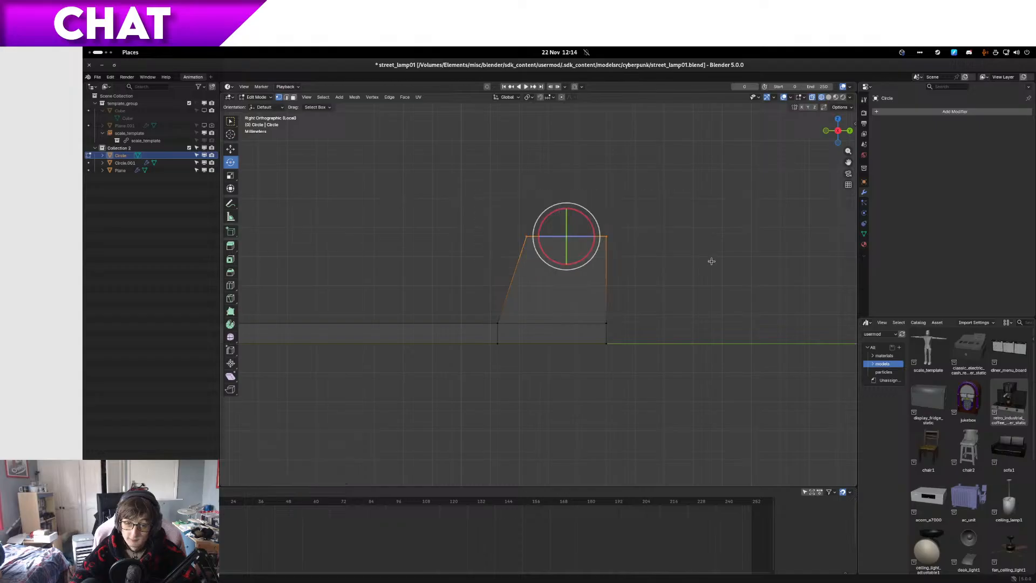
pyautogui.press('e')
pyautogui.press('z')
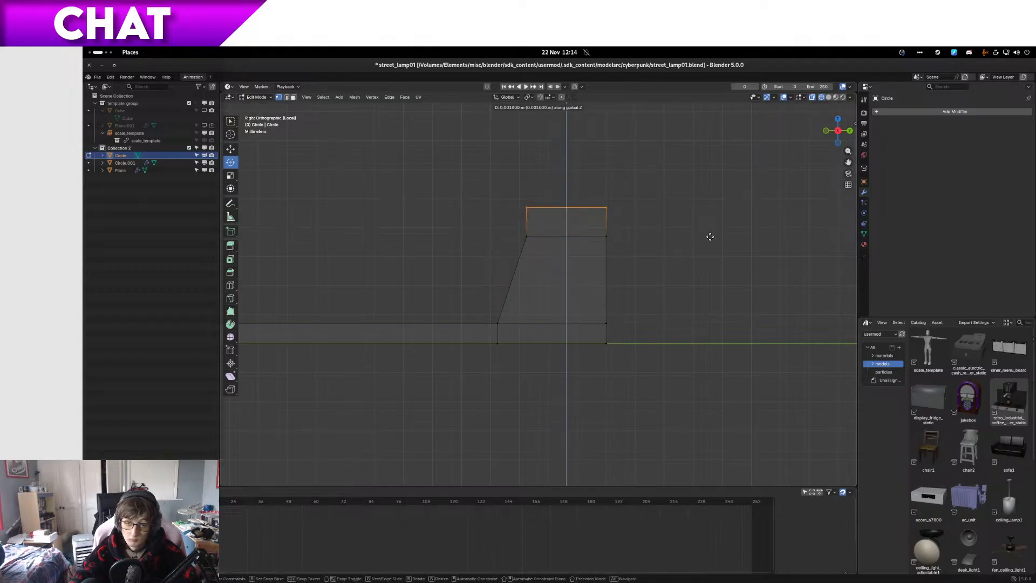
pyautogui.click(710, 237)
# Step: Shift the new inner top vertices along Y toward the outer side, and lower the whole top edge by about 0.4 mm
pyautogui.moveTo(439, 166); pyautogui.dragTo(539, 220)
pyautogui.press('g')
pyautogui.press('x')
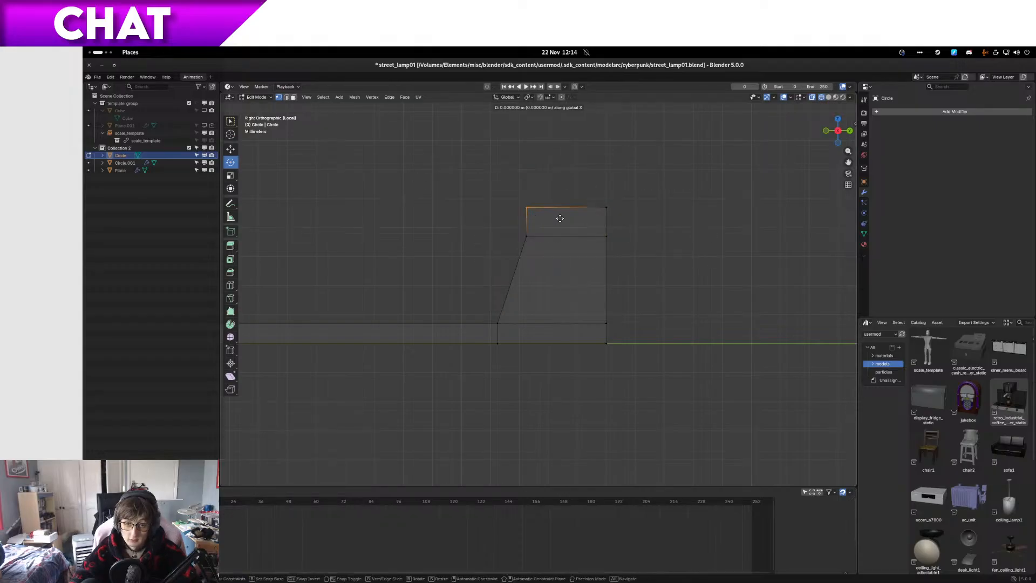
pyautogui.press('y')
pyautogui.click(591, 220)
pyautogui.moveTo(513, 138); pyautogui.dragTo(753, 220)
pyautogui.press('g')
pyautogui.press('z')
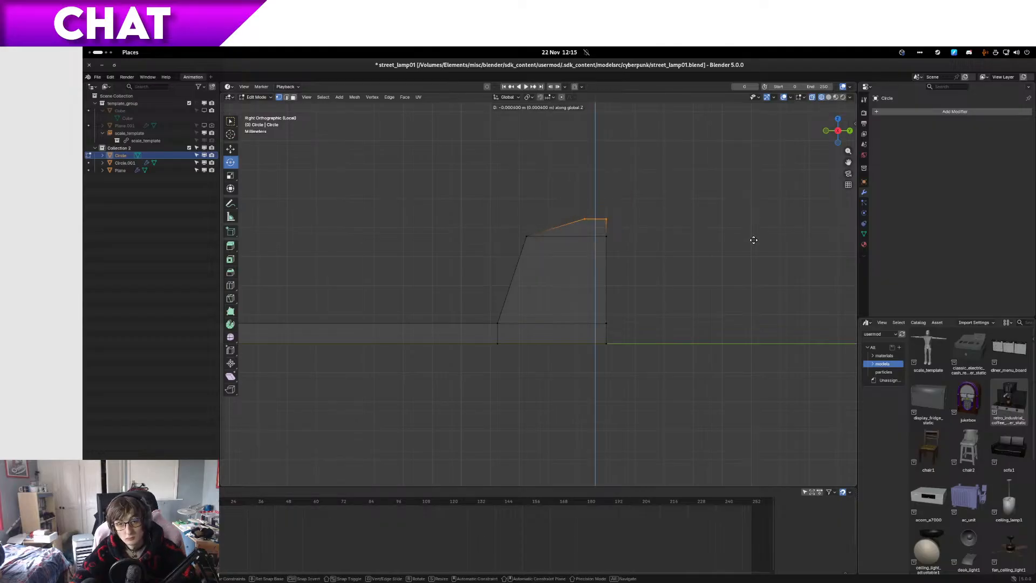
pyautogui.click(753, 239)
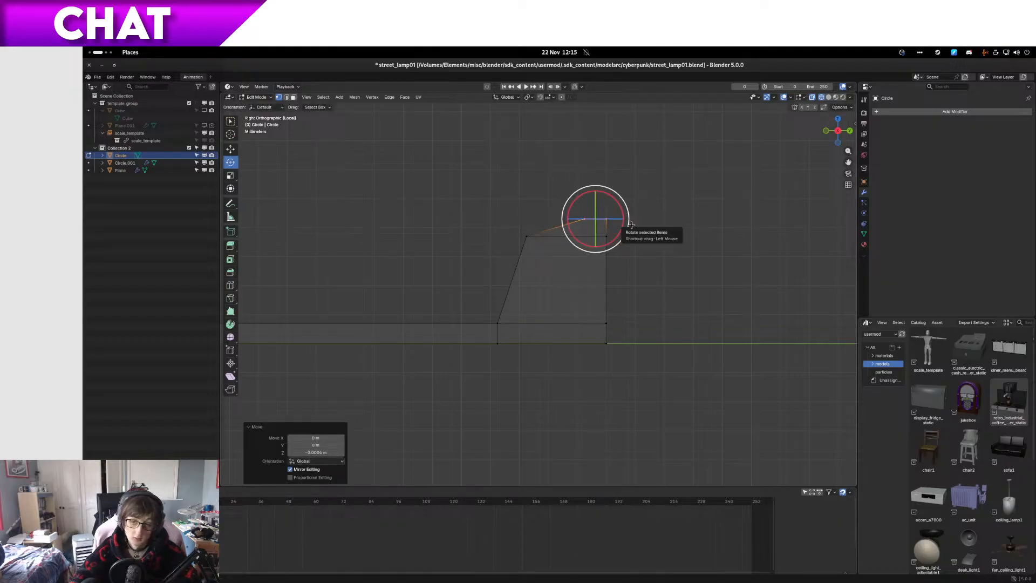
# Step: Add a centred horizontal loop cut to the sloped wall section and bulge its inner vertices inward about 0.3 mm along Y
pyautogui.hotkey('ctrl', 'r')
pyautogui.click(514, 284)
pyautogui.rightClick(515, 287)
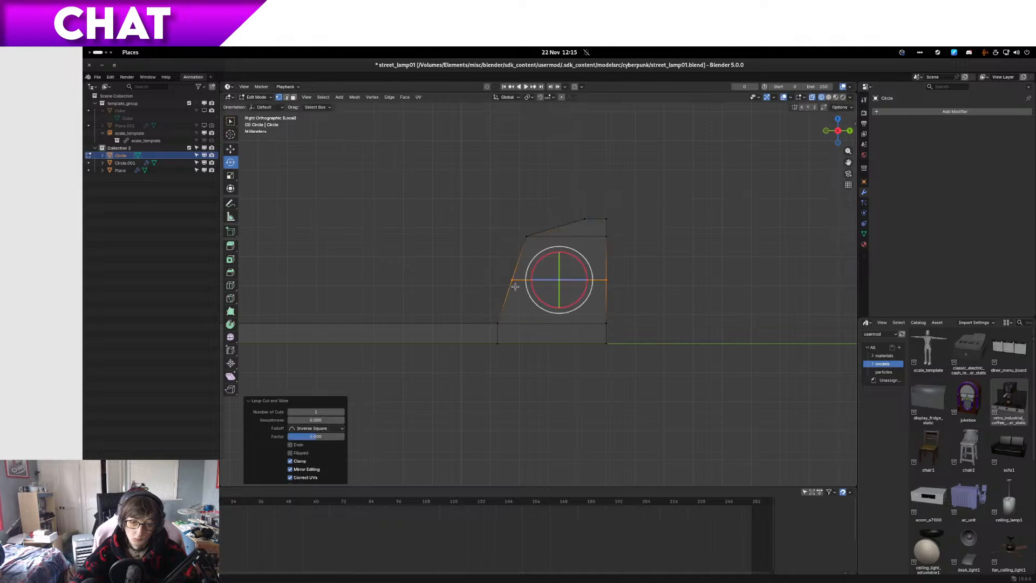
pyautogui.press('g')
pyautogui.press('y')
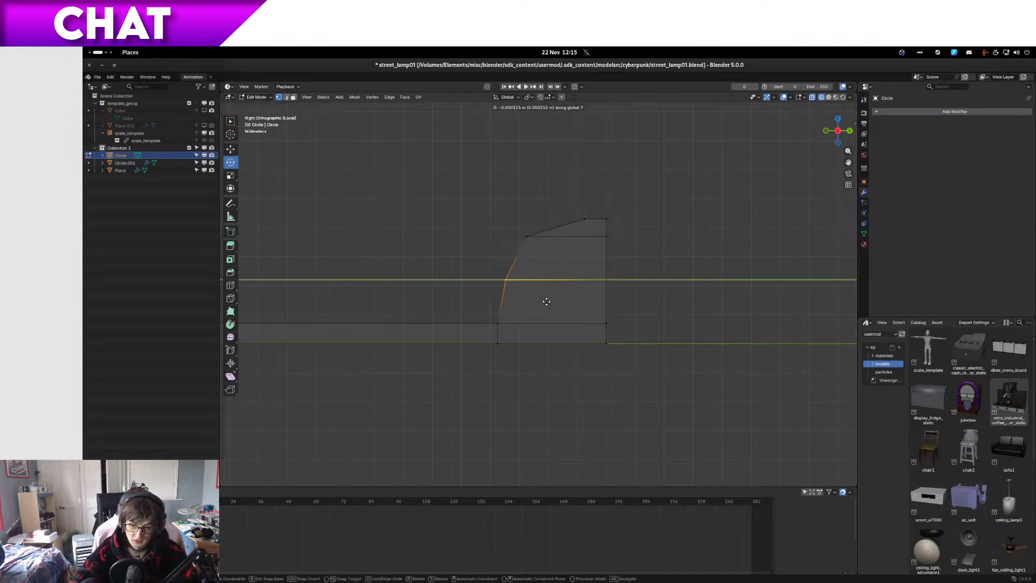
pyautogui.click(541, 296)
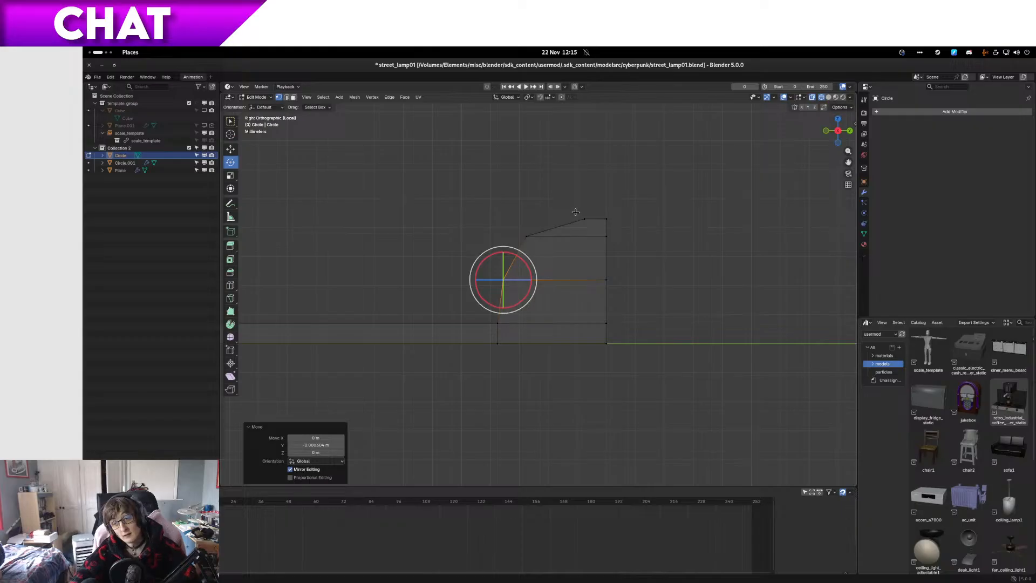
# Step: Add a centred loop cut to the shallow top section and move its inner vertices inward about 0.25 mm along Y to round the profile
pyautogui.moveTo(576, 209); pyautogui.dragTo(629, 231)
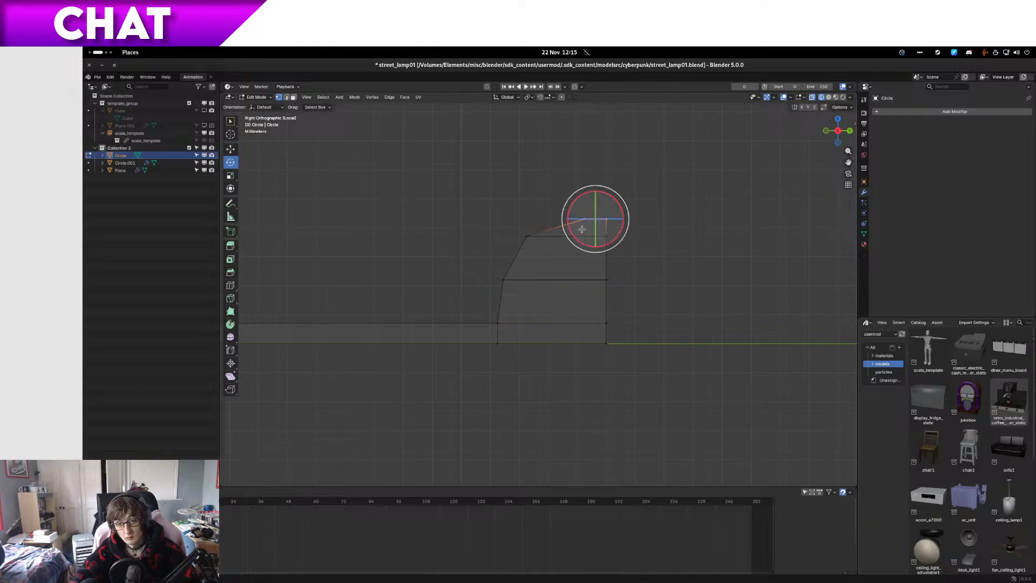
pyautogui.hotkey('ctrl', 'r')
pyautogui.click(565, 227)
pyautogui.rightClick(565, 227)
pyautogui.press('KP_Decimal')
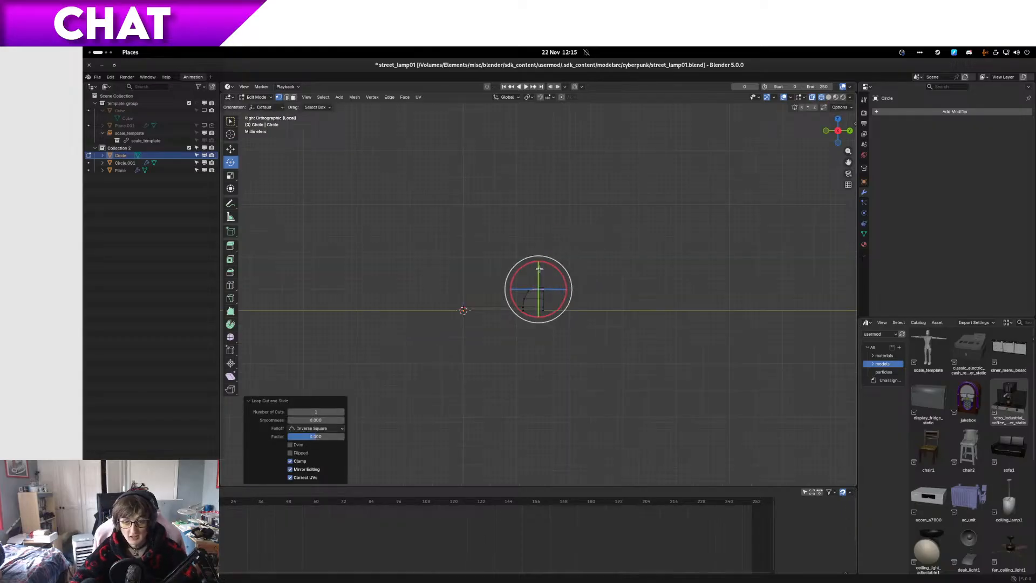
pyautogui.scroll(14, 470, 261)
pyautogui.click(477, 290)
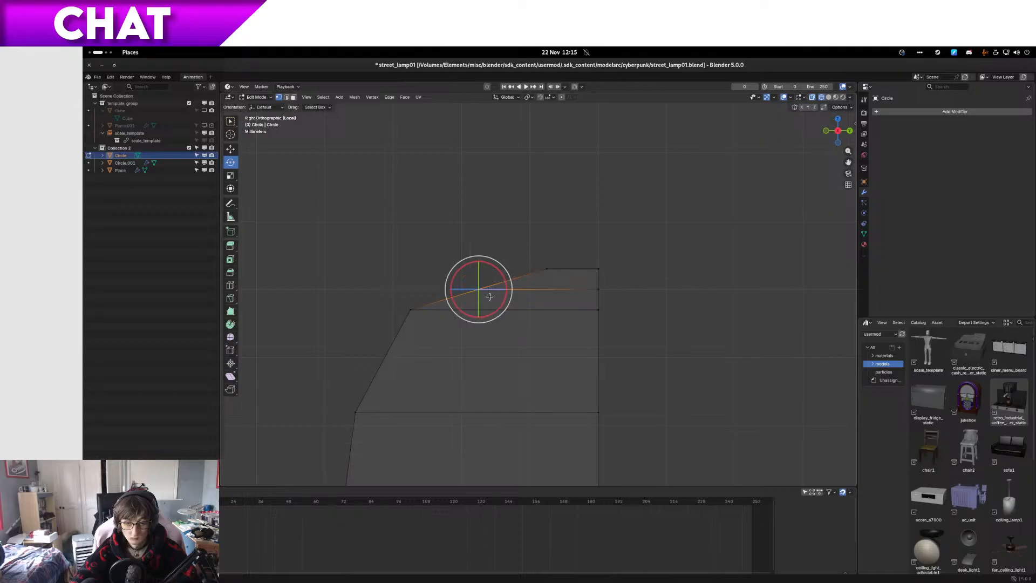
pyautogui.press('g')
pyautogui.press('y')
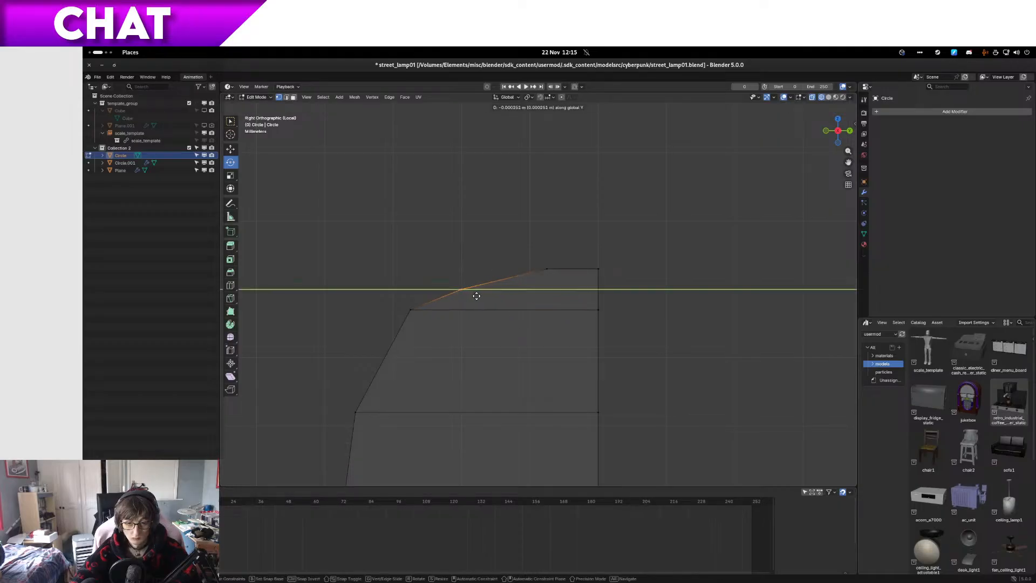
pyautogui.click(474, 295)
# Step: Extrude the narrow top of the rounded profile upward by about 9.6 mm to form a tall thin wall
pyautogui.moveTo(516, 258); pyautogui.dragTo(726, 279)
pyautogui.scroll(-10, 706, 281)
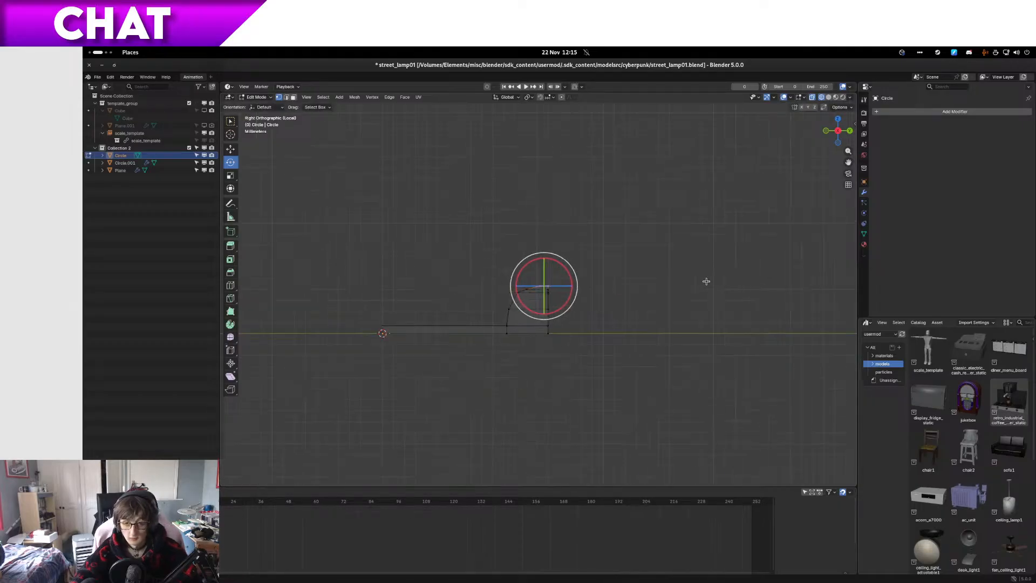
pyautogui.scroll(2, 609, 291)
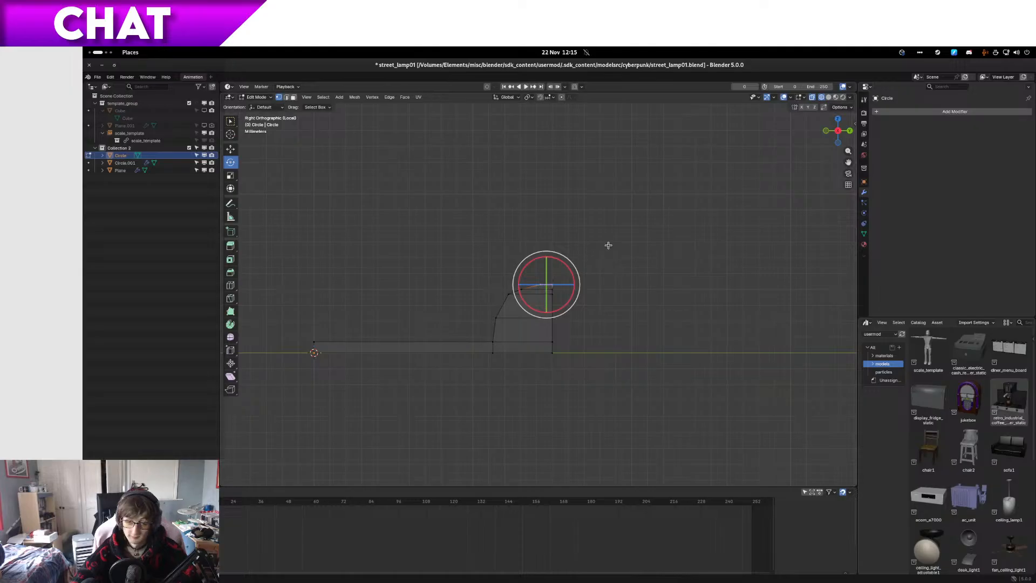
pyautogui.keyDown('shift'); pyautogui.moveTo(608, 245); pyautogui.dragTo(608, 322, button='middle'); pyautogui.keyUp('shift')
pyautogui.press('e')
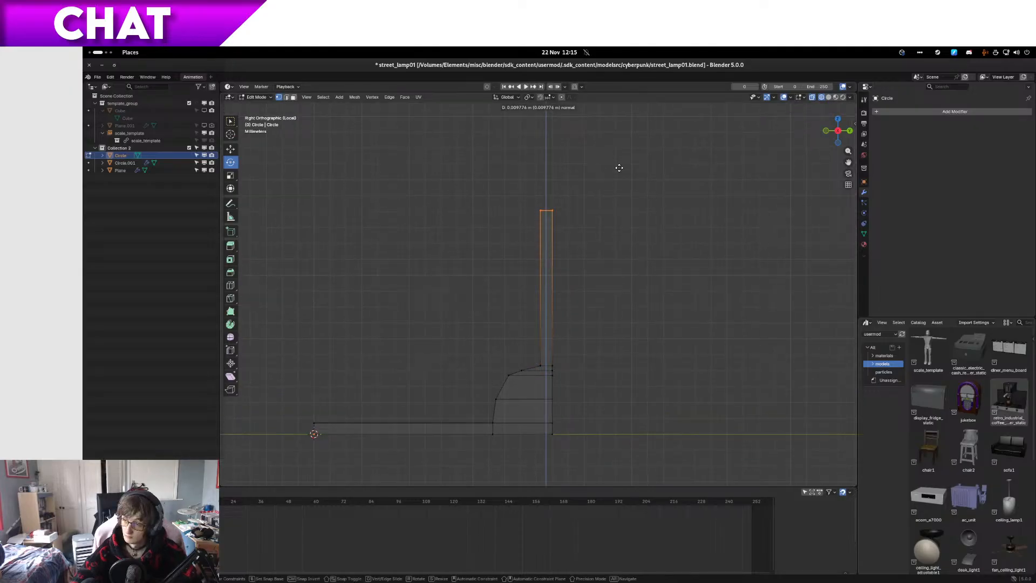
pyautogui.click(618, 170)
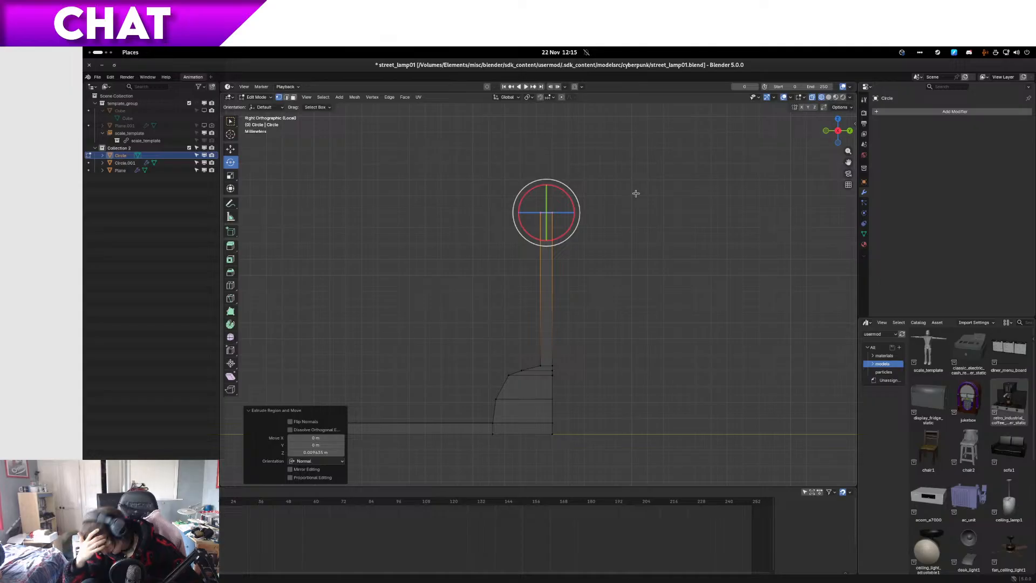
# Step: Select the outer top vertices of the tall thin wall and save the file
pyautogui.scroll(4, 636, 193)
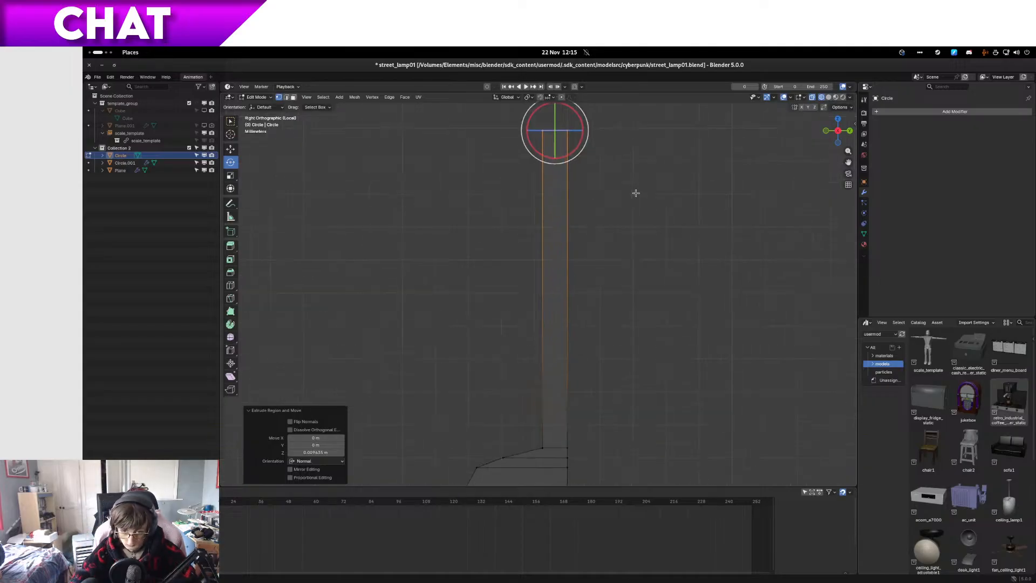
pyautogui.keyDown('shift'); pyautogui.moveTo(635, 189); pyautogui.dragTo(569, 353, button='middle'); pyautogui.keyUp('shift')
pyautogui.moveTo(547, 315); pyautogui.dragTo(496, 268)
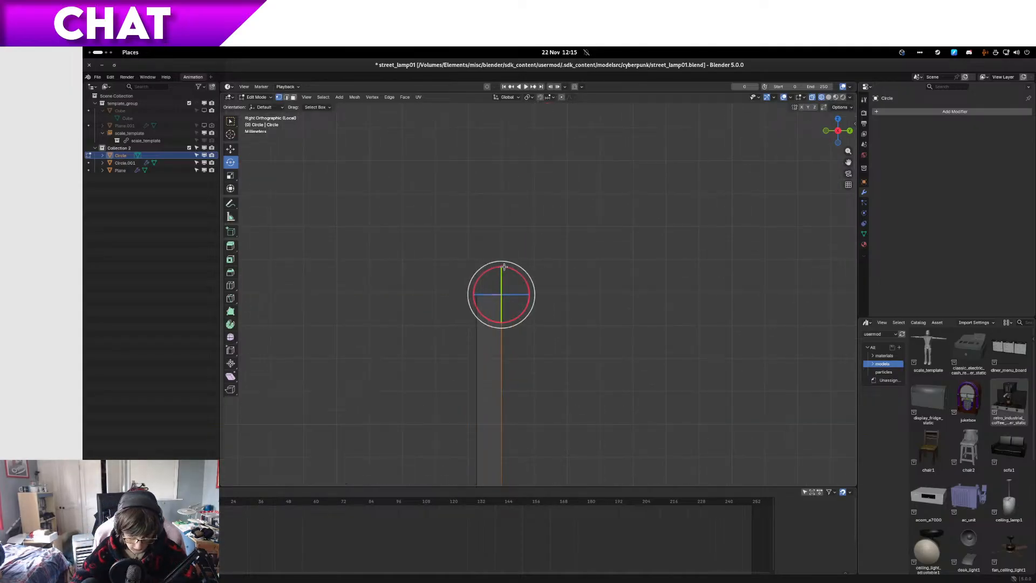
pyautogui.scroll(-7, 505, 265)
pyautogui.scroll(5, 505, 265)
pyautogui.hotkey('ctrl', 's')
# Step: Delete the narrow face along the top of the tall thin wall
pyautogui.moveTo(506, 266); pyautogui.dragTo(522, 308, button='middle')
pyautogui.click(528, 325)
pyautogui.press('x')
pyautogui.click(526, 328)
pyautogui.scroll(-6, 527, 327)
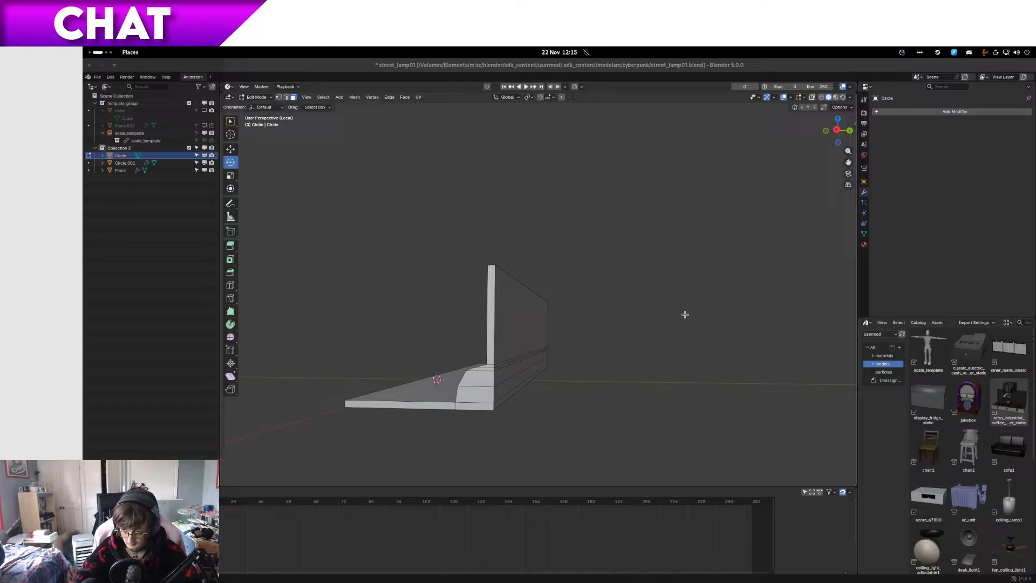
# Step: Select the vertices at both ends of the tall wall's top and switch to right side view
pyautogui.press('super')
pyautogui.press('super')
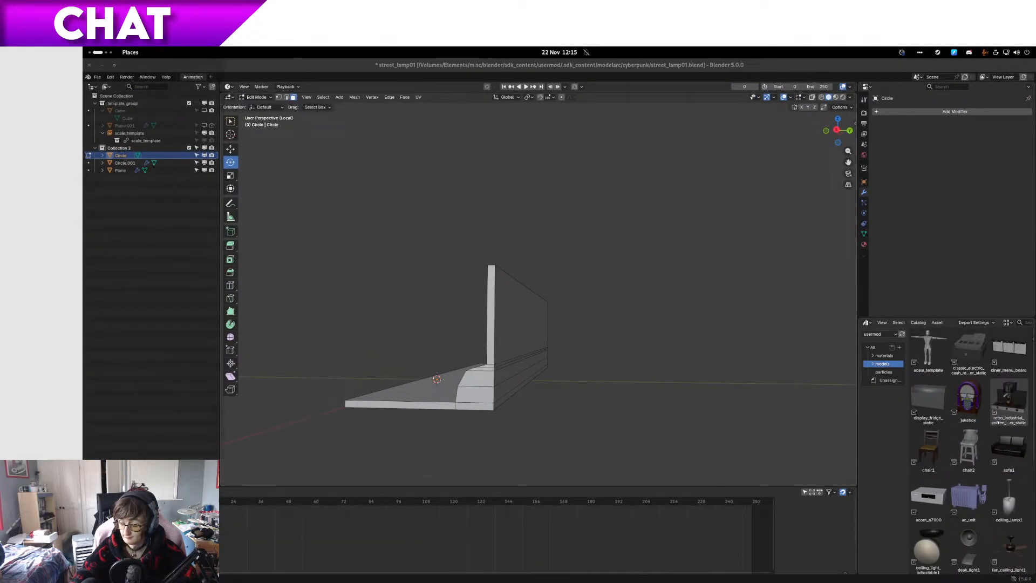
pyautogui.moveTo(492, 266); pyautogui.dragTo(518, 396, button='middle')
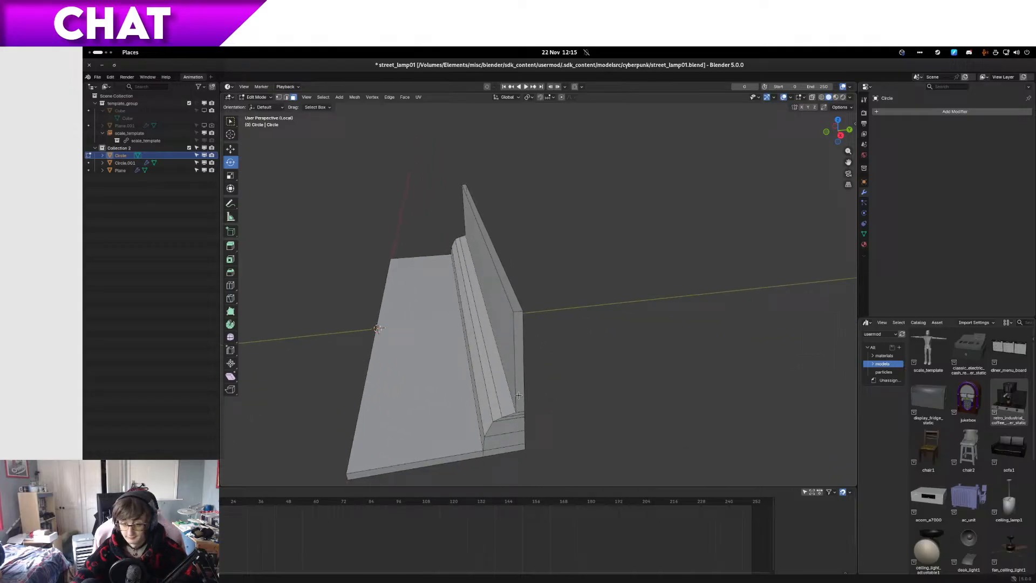
pyautogui.press('1')
pyautogui.click(516, 316)
pyautogui.keyDown('ctrl'); pyautogui.click(462, 186); pyautogui.keyUp('ctrl')
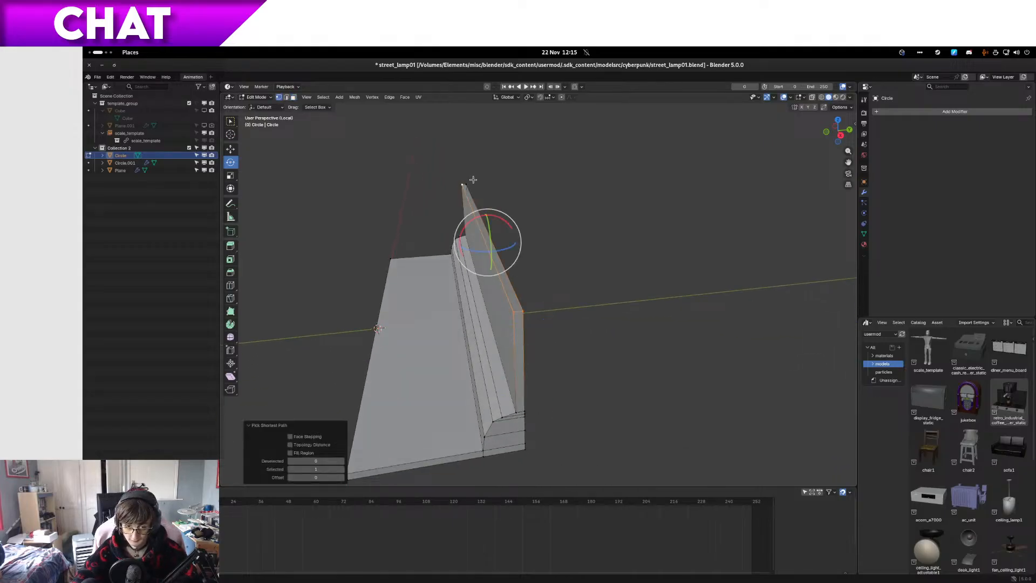
pyautogui.press('KP_3')
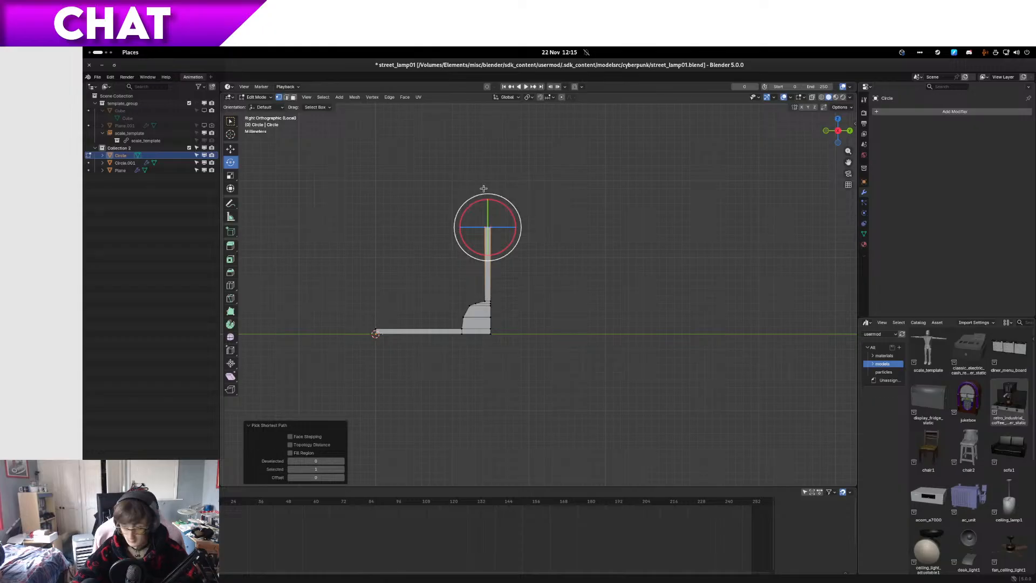
# Step: Try to rotate the selected top vertices of the tall wall by about -182° in right side view
pyautogui.scroll(4, 510, 227)
pyautogui.keyDown('shift'); pyautogui.moveTo(509, 222); pyautogui.dragTo(613, 341, button='middle'); pyautogui.keyUp('shift')
pyautogui.press('z')
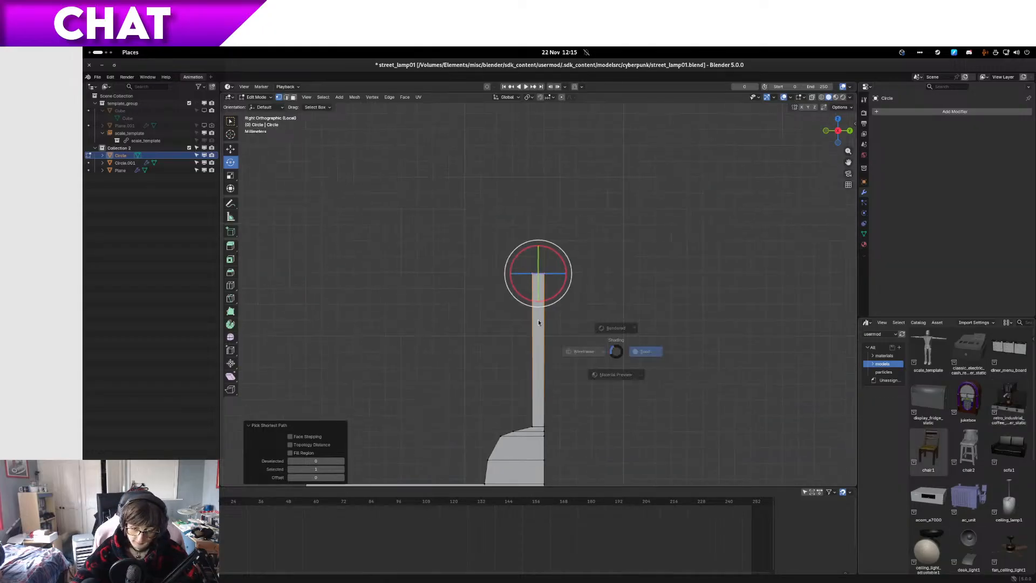
pyautogui.click(539, 320)
pyautogui.moveTo(551, 242)
pyautogui.mouseDown()
pyautogui.moveTo(548, 285)
pyautogui.moveTo(531, 289)
pyautogui.mouseUp()
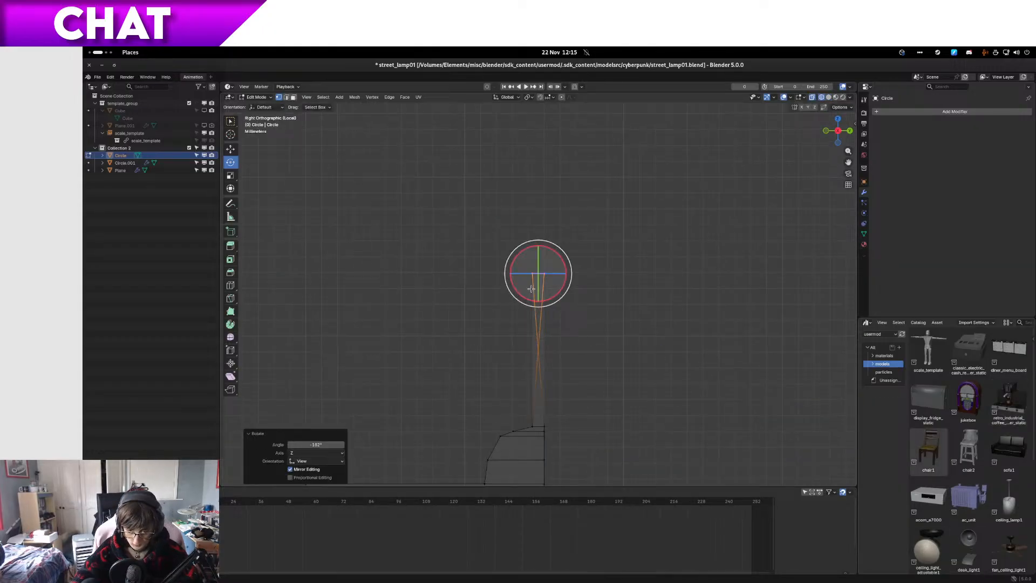
pyautogui.moveTo(531, 289)
pyautogui.mouseDown(button='middle')
pyautogui.moveTo(557, 313)
pyautogui.moveTo(595, 287)
pyautogui.moveTo(576, 306)
pyautogui.moveTo(585, 299)
pyautogui.mouseUp(button='middle')
pyautogui.press('z')
pyautogui.click(606, 302)
# Step: Toggle local view to examine the clip's size and position against the surrounding lamp parts
pyautogui.scroll(-7, 607, 301)
pyautogui.press('Tab')
pyautogui.scroll(5, 590, 305)
pyautogui.scroll(-1, 585, 299)
pyautogui.press('/')
pyautogui.press('Tab')
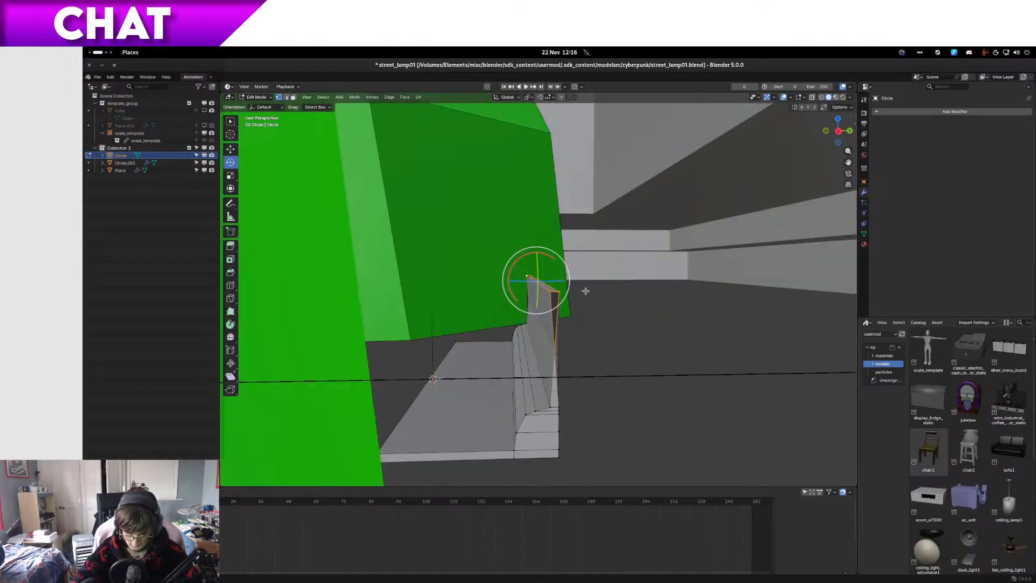
pyautogui.press('/')
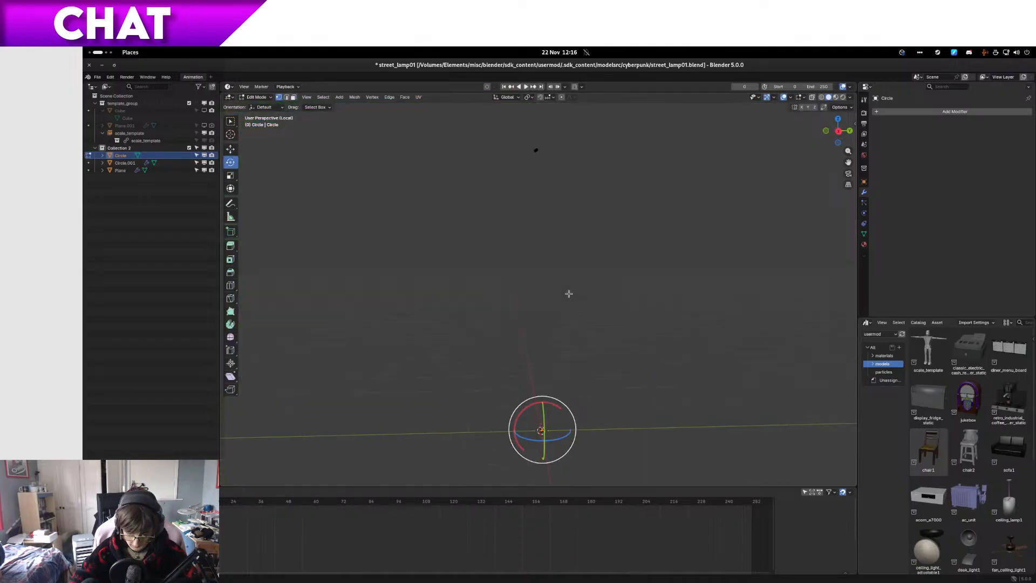
pyautogui.press('/')
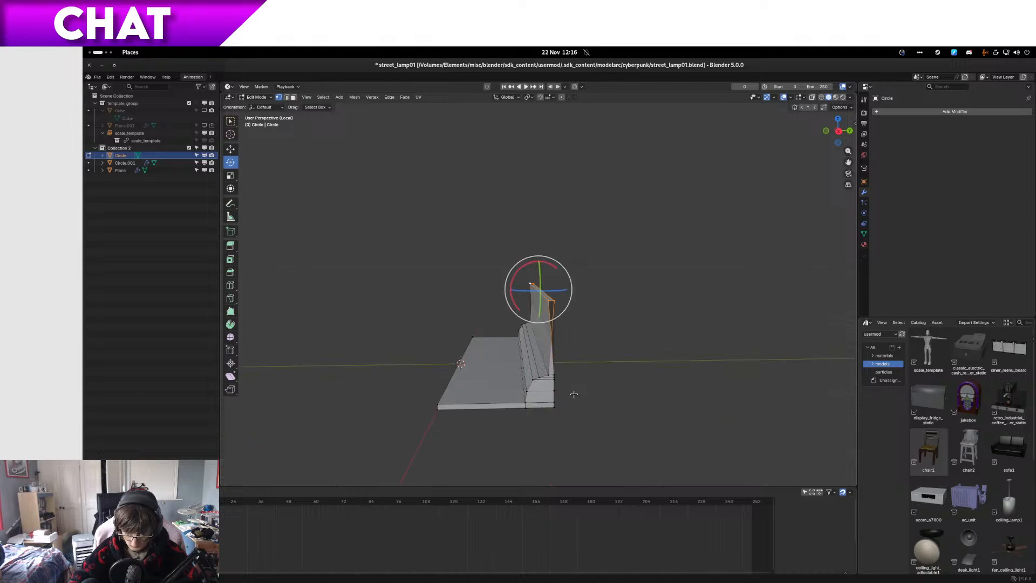
pyautogui.scroll(5, 574, 395)
pyautogui.scroll(1, 574, 394)
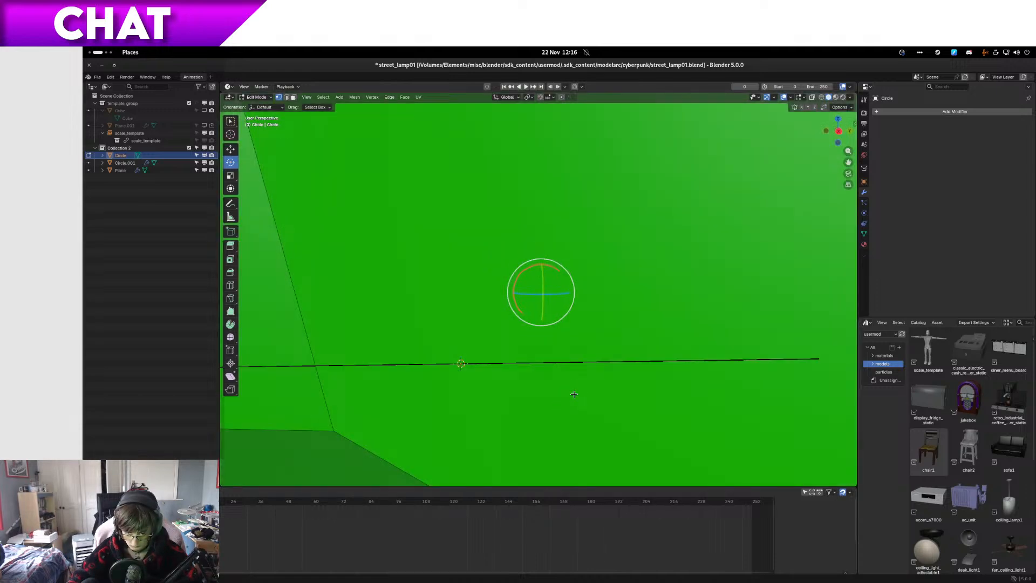
pyautogui.press('/')
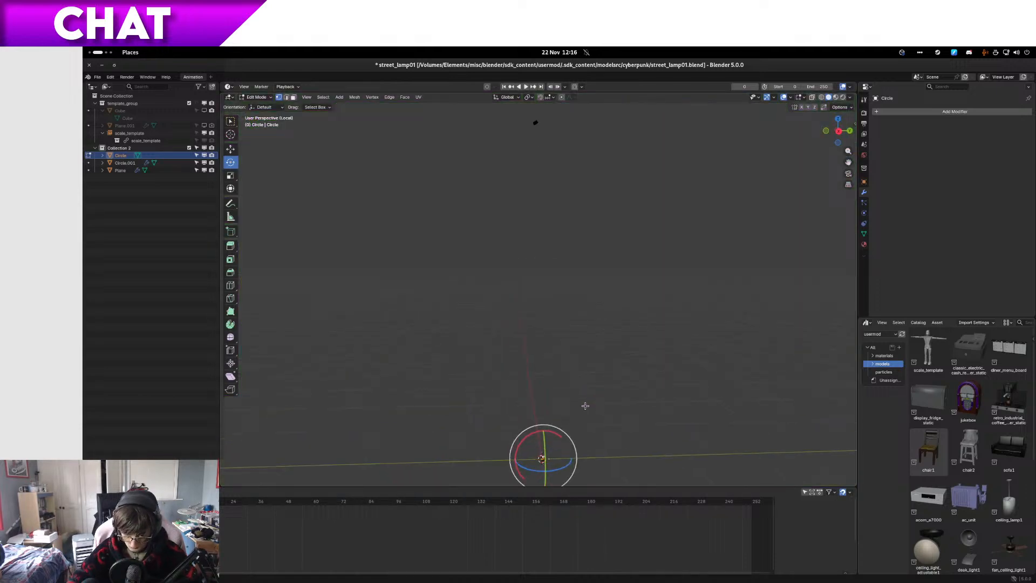
pyautogui.keyDown('shift'); pyautogui.moveTo(549, 444); pyautogui.dragTo(574, 342, button='middle'); pyautogui.keyUp('shift')
pyautogui.scroll(3, 558, 417)
pyautogui.scroll(7, 574, 342)
pyautogui.scroll(-5, 569, 270)
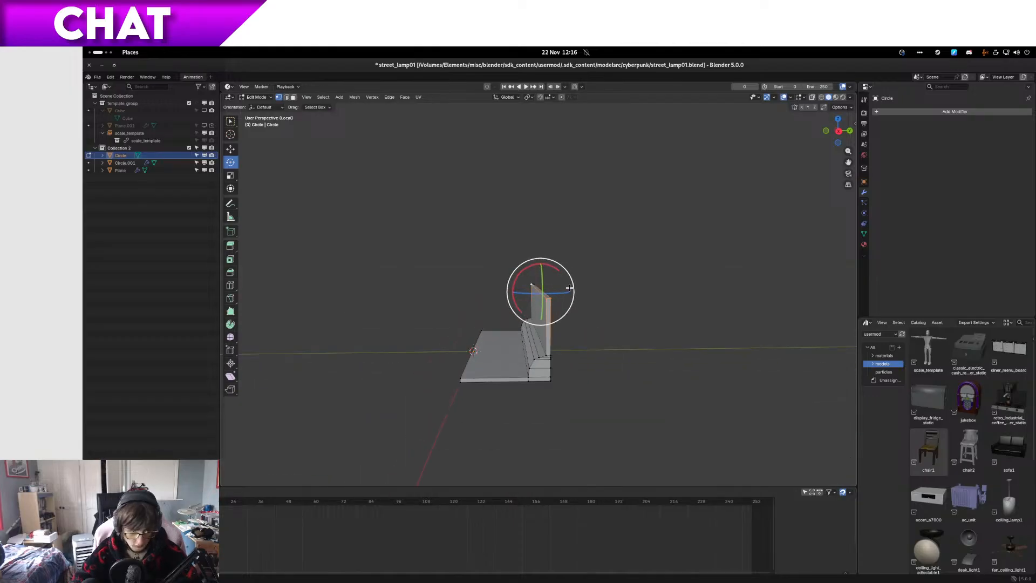
# Step: Select the outer top vertices of the tall wall in right side view with wireframe shading
pyautogui.press('KP_3')
pyautogui.scroll(4, 574, 265)
pyautogui.keyDown('shift'); pyautogui.moveTo(572, 266); pyautogui.dragTo(575, 320, button='middle'); pyautogui.keyUp('shift')
pyautogui.scroll(-4, 572, 324)
pyautogui.scroll(8, 572, 335)
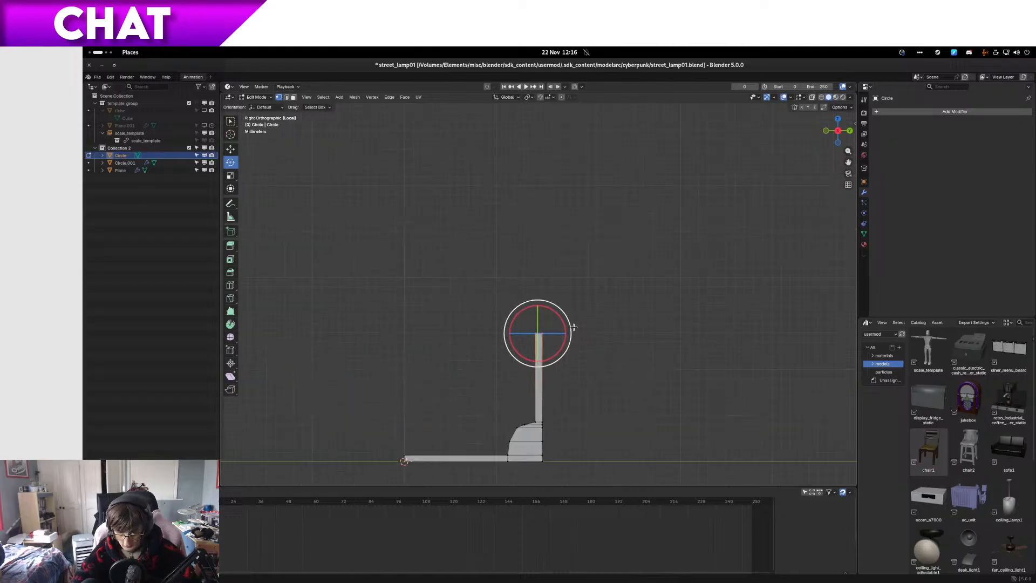
pyautogui.moveTo(574, 359); pyautogui.dragTo(544, 427)
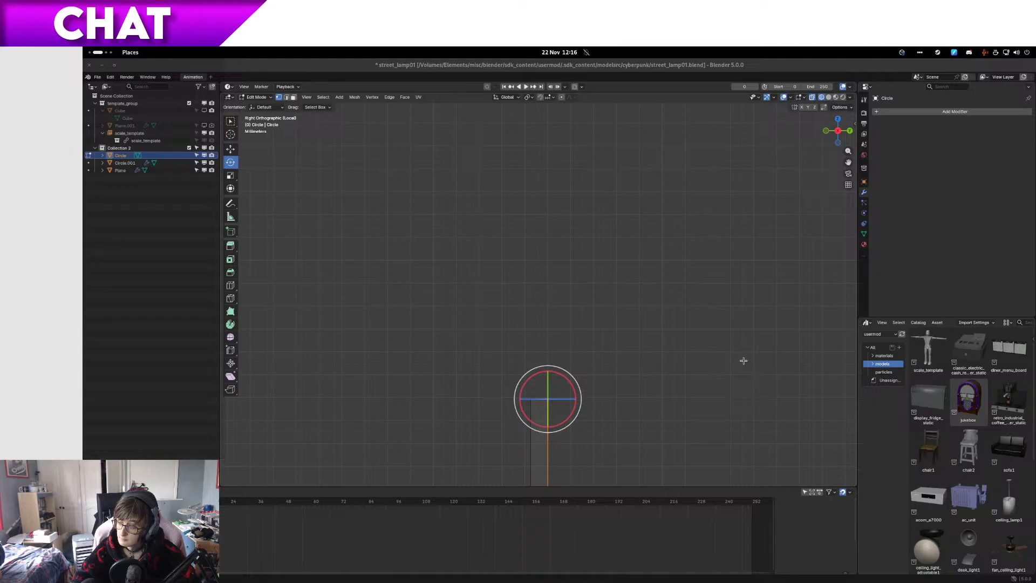
# Step: Extrude the selected outer top edge of the tall wall upward and inward in short segments, forming the first half of a rounded curl
pyautogui.click(582, 73)
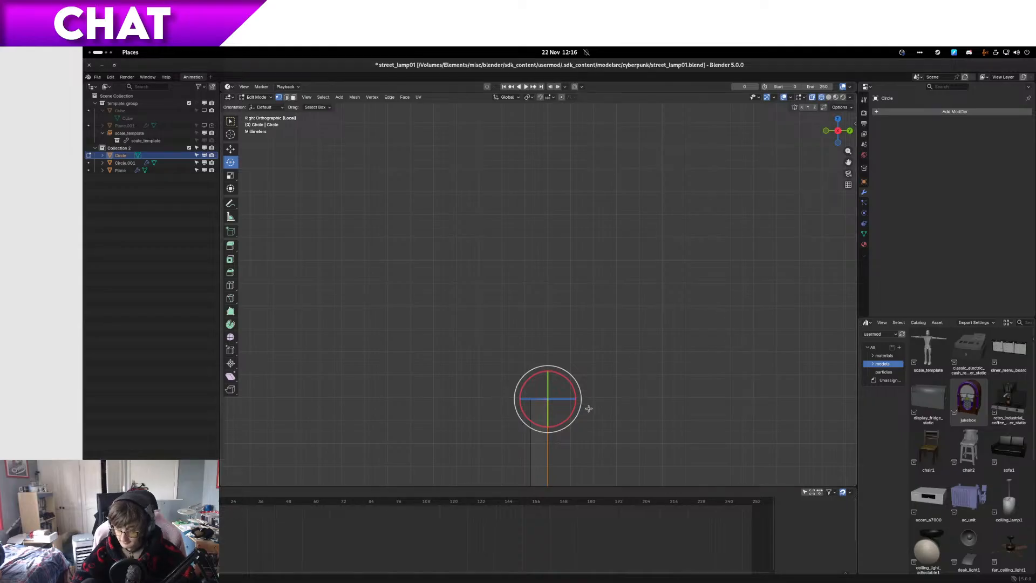
pyautogui.press('g')
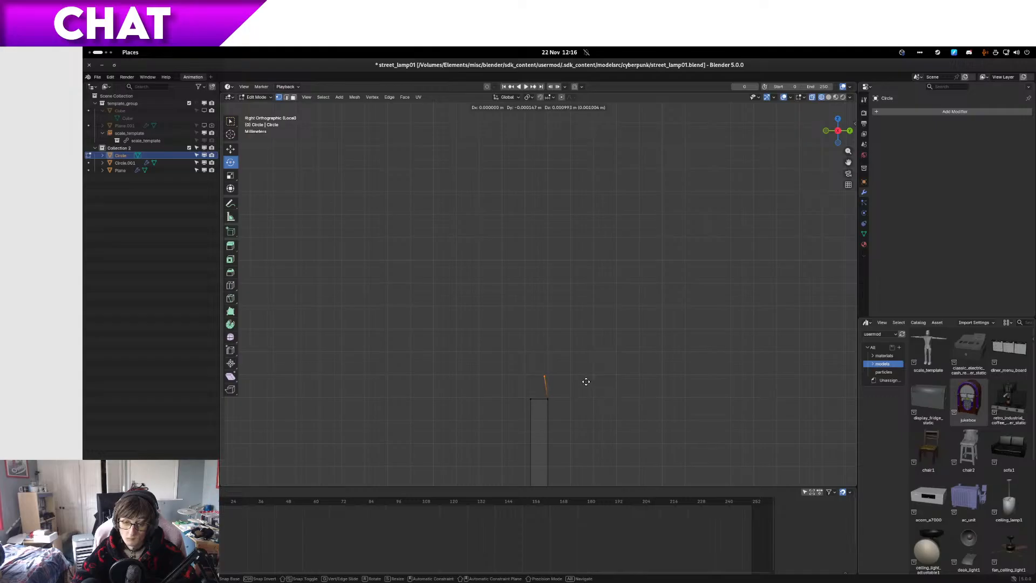
pyautogui.click(584, 377)
pyautogui.press('e')
pyautogui.click(569, 363)
pyautogui.press('e')
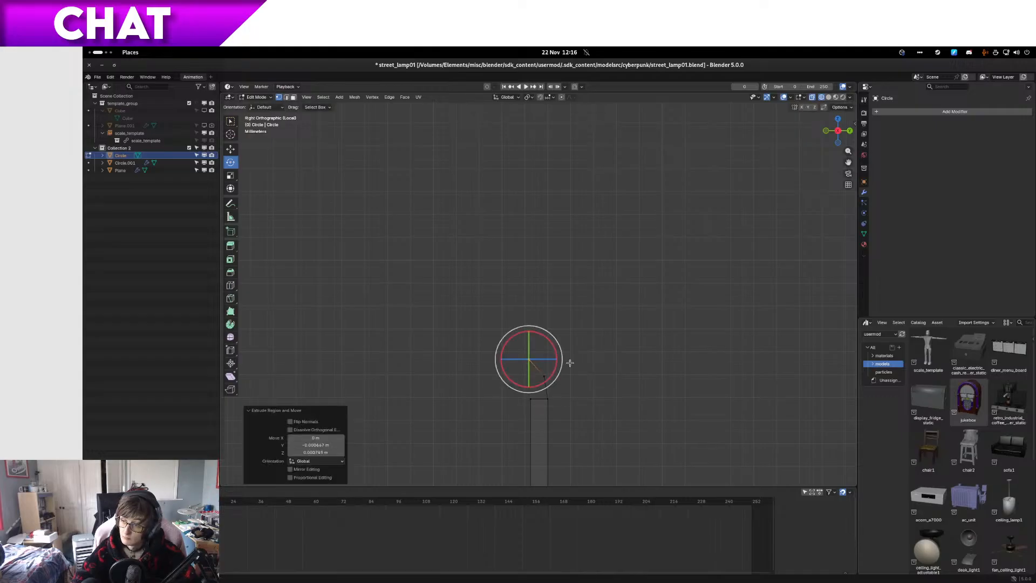
pyautogui.click(549, 356)
pyautogui.press('e')
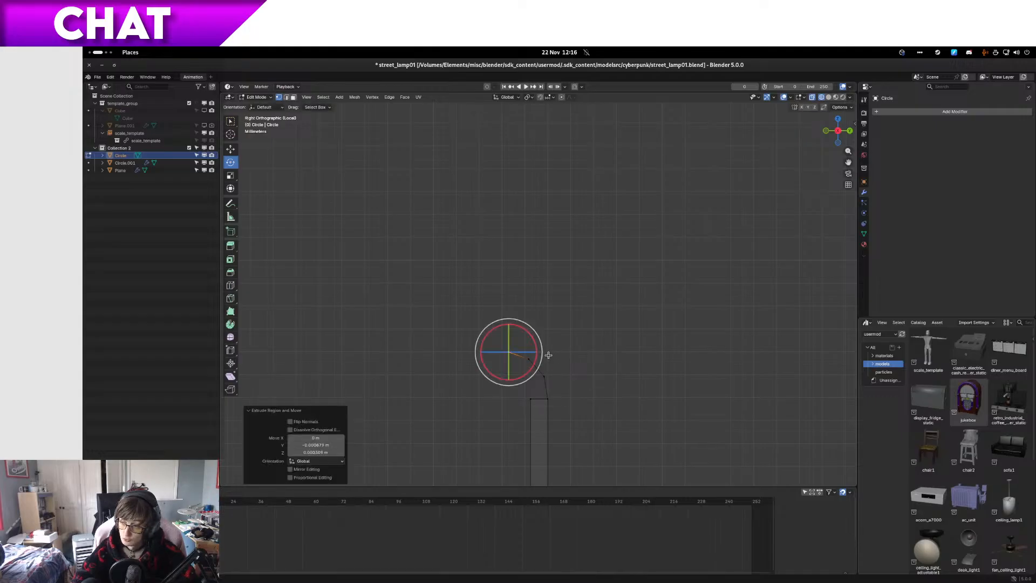
pyautogui.click(527, 362)
# Step: Continue extruding short segments down and around, curling the profile back to just beside the wall's inner top corner
pyautogui.press('e')
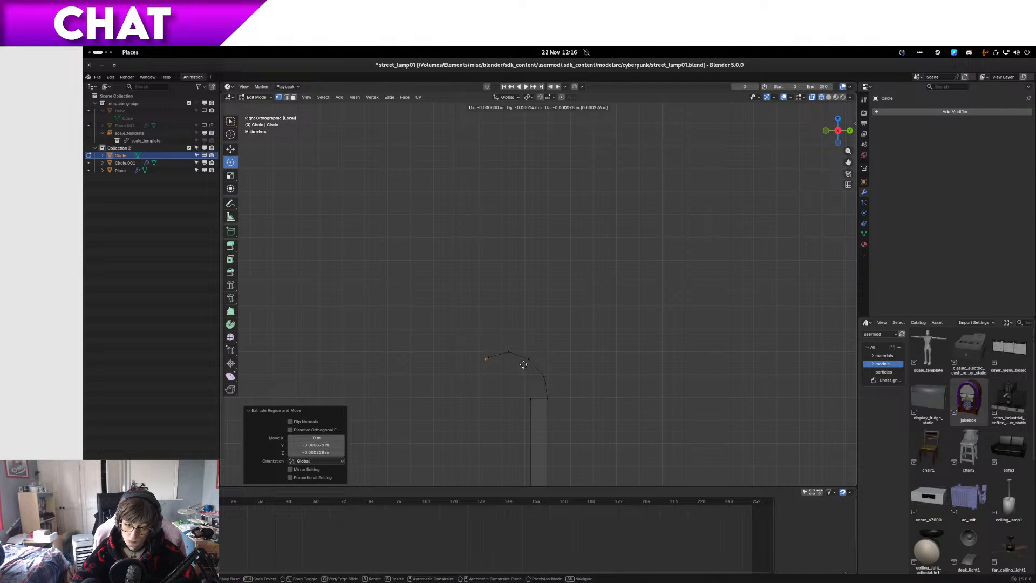
pyautogui.click(516, 378)
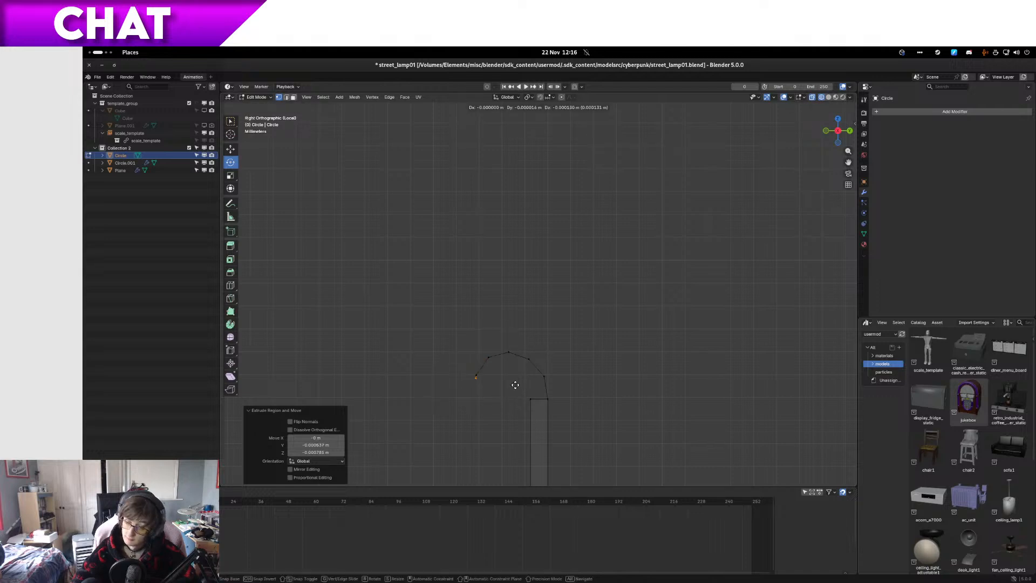
pyautogui.press('e')
pyautogui.click(521, 402)
pyautogui.press('e')
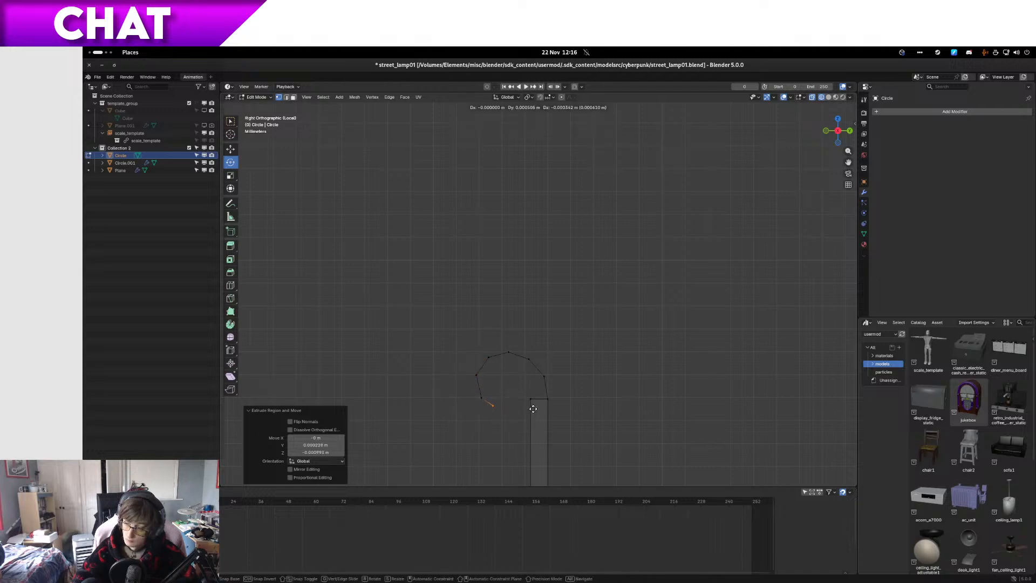
pyautogui.click(533, 408)
pyautogui.press('e')
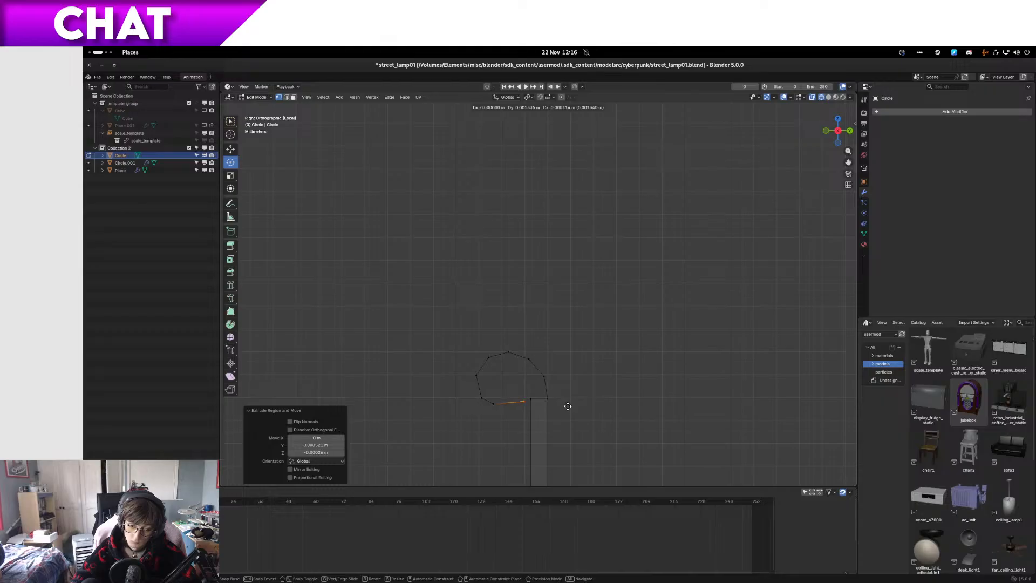
pyautogui.click(566, 407)
# Step: Switch to edge selection and fill a face joining the curl's last edge to the wall's inner top edge
pyautogui.moveTo(567, 408); pyautogui.dragTo(740, 285, button='middle')
pyautogui.scroll(1, 683, 310)
pyautogui.press('2')
pyautogui.keyDown('shift'); pyautogui.click(735, 300); pyautogui.keyUp('shift')
pyautogui.press('f')
# Step: Switch to the web browser, skip to the next music track, and return to Blender
pyautogui.hotkey('ctrl', 'alt', 'Left')
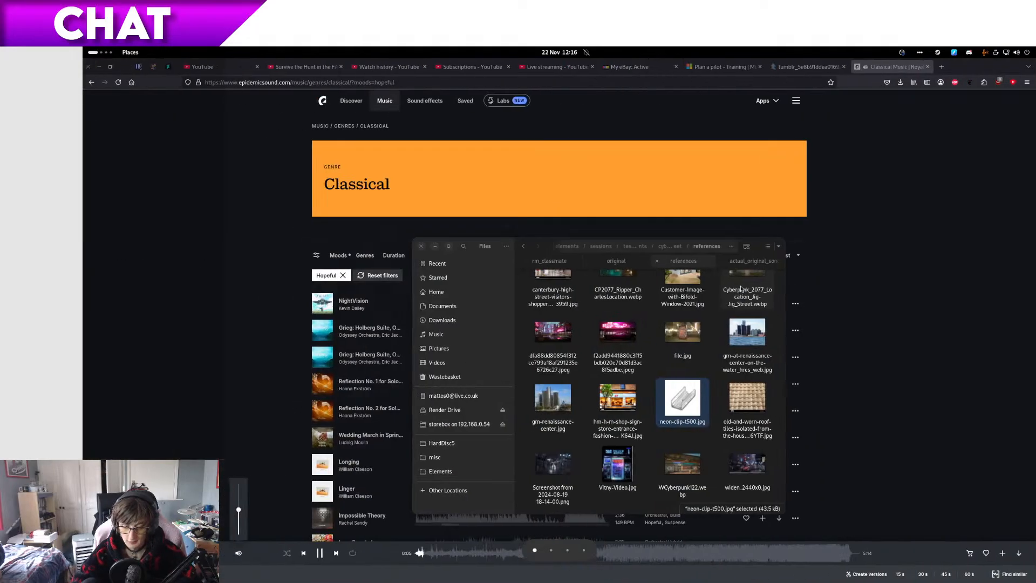
pyautogui.click(338, 554)
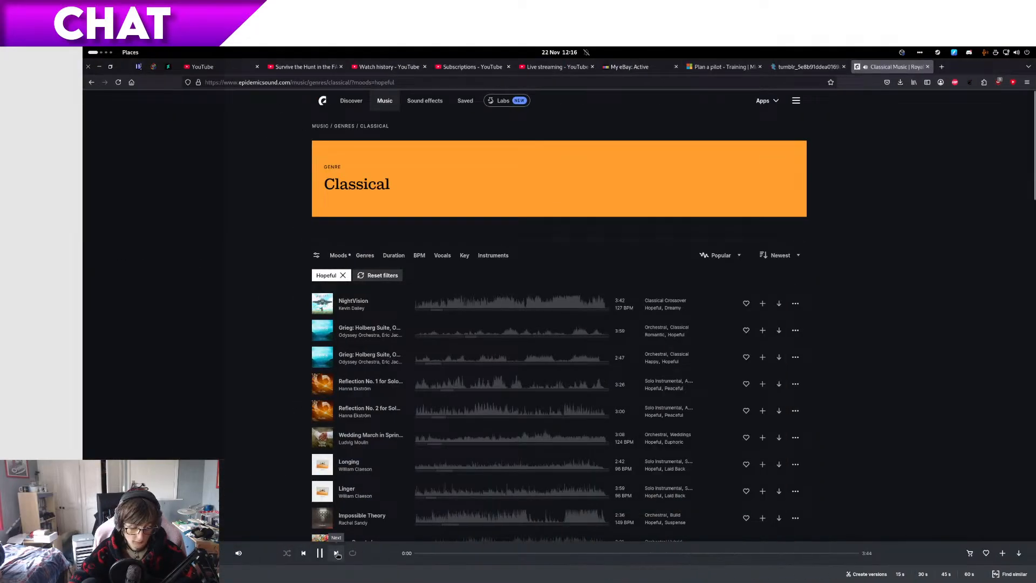
pyautogui.hotkey('ctrl', 'alt', 'Right')
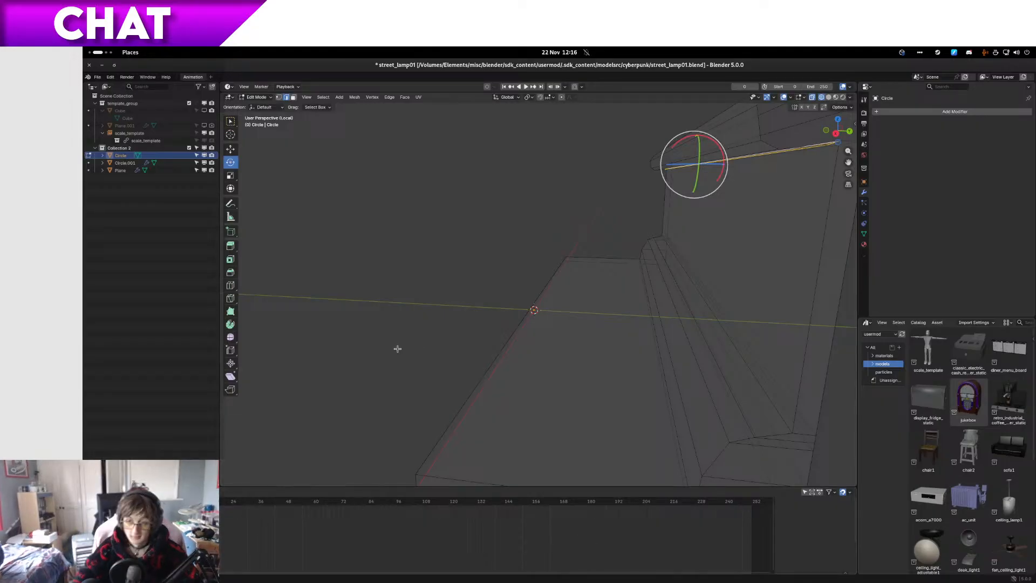
# Step: Switch to solid shading, select the vertices around the curl's open end, and fill them with a face
pyautogui.moveTo(613, 314); pyautogui.dragTo(509, 342, button='middle')
pyautogui.scroll(-2, 558, 266)
pyautogui.scroll(2, 563, 260)
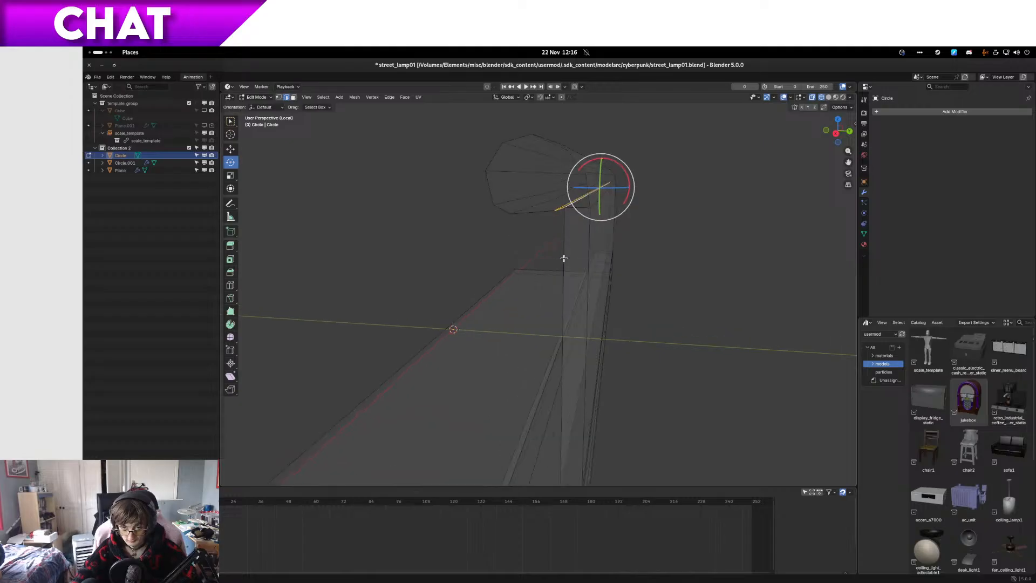
pyautogui.press('z')
pyautogui.click(618, 251)
pyautogui.moveTo(561, 213); pyautogui.dragTo(569, 219, button='middle')
pyautogui.keyDown('ctrl'); pyautogui.click(534, 169); pyautogui.keyUp('ctrl')
pyautogui.keyDown('ctrl'); pyautogui.click(585, 174); pyautogui.keyUp('ctrl')
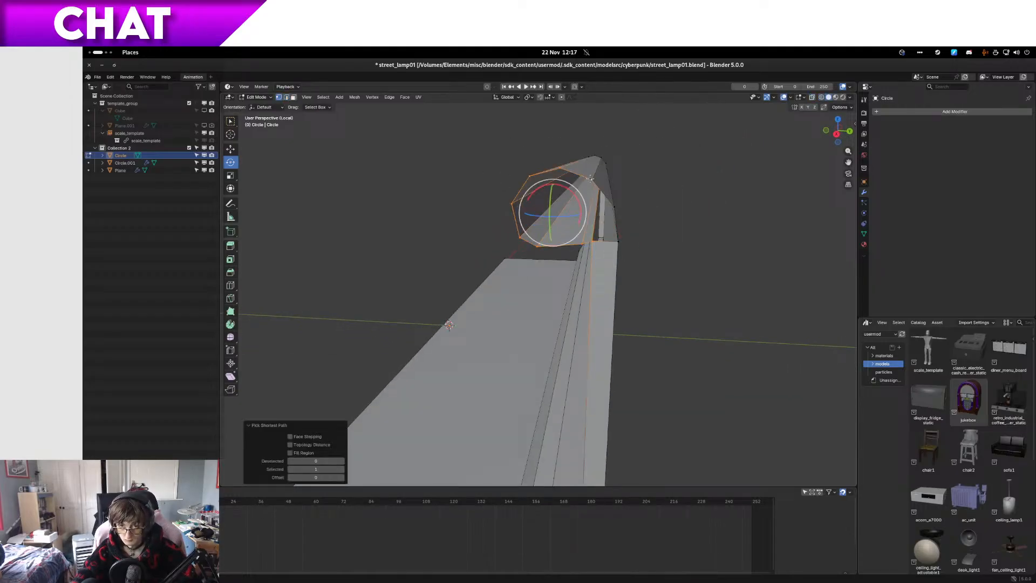
pyautogui.press('f')
# Step: Select the four corner vertices between the wall's top and the capped curl end, and fill the gap with a face
pyautogui.click(617, 239)
pyautogui.keyDown('ctrl'); pyautogui.click(593, 241); pyautogui.keyUp('ctrl')
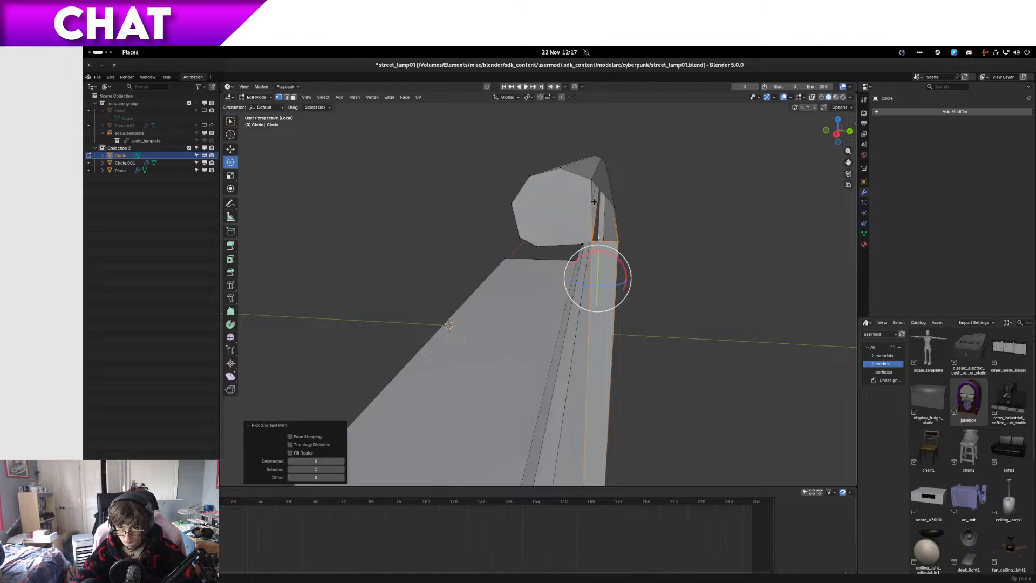
pyautogui.keyDown('ctrl'); pyautogui.click(593, 180); pyautogui.keyUp('ctrl')
pyautogui.keyDown('ctrl'); pyautogui.click(614, 206); pyautogui.keyUp('ctrl')
pyautogui.press('f')
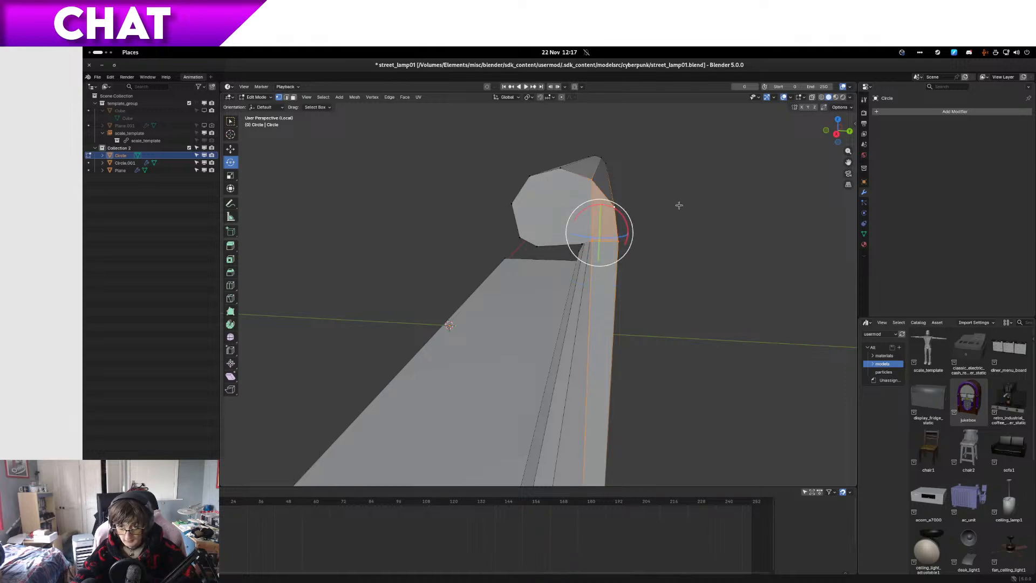
# Step: Examine the clip's opposite end where the open curl meets the top of the tall wall
pyautogui.moveTo(459, 178); pyautogui.dragTo(515, 259, button='middle')
pyautogui.scroll(5, 465, 266)
pyautogui.scroll(-5, 474, 262)
pyautogui.scroll(2, 496, 254)
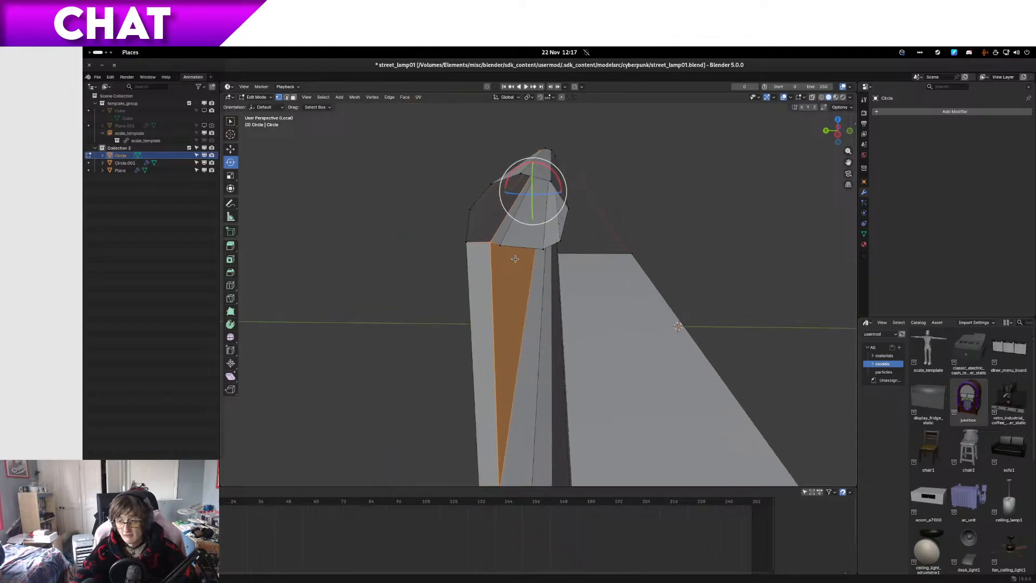
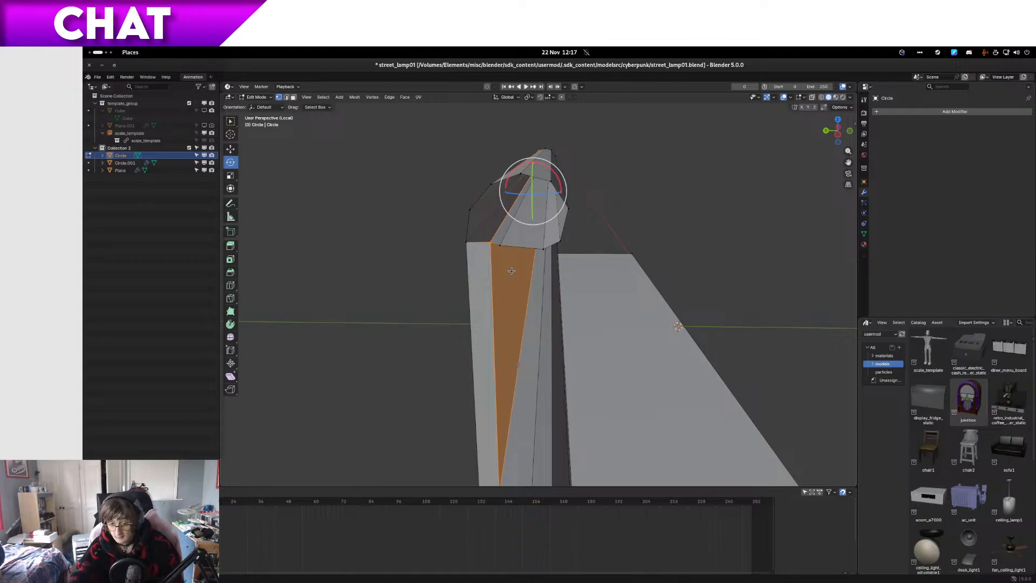
pyautogui.scroll(1, 502, 250)
pyautogui.scroll(-1, 499, 249)
pyautogui.click(492, 243)
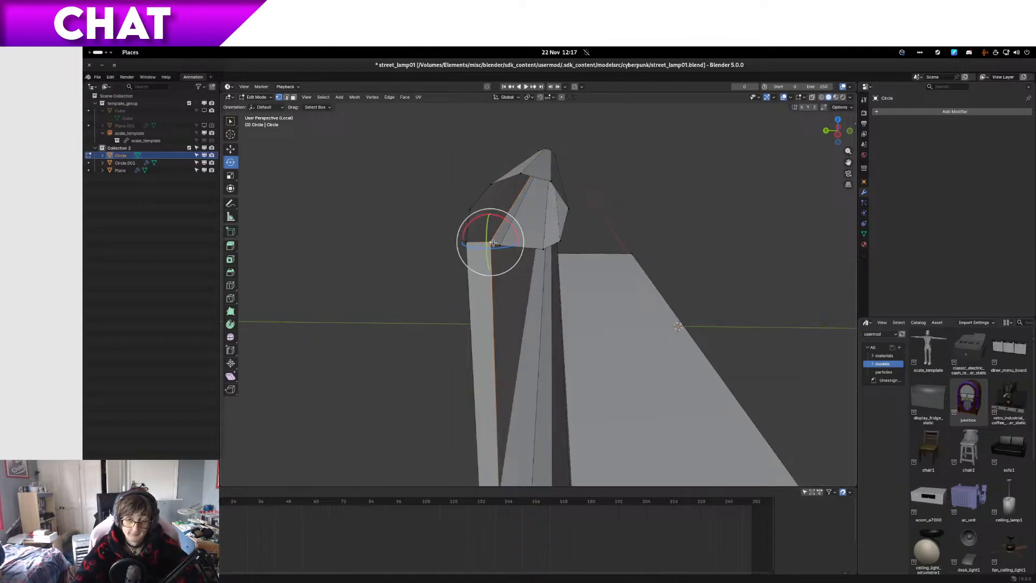
pyautogui.keyDown('ctrl'); pyautogui.click(474, 242); pyautogui.keyUp('ctrl')
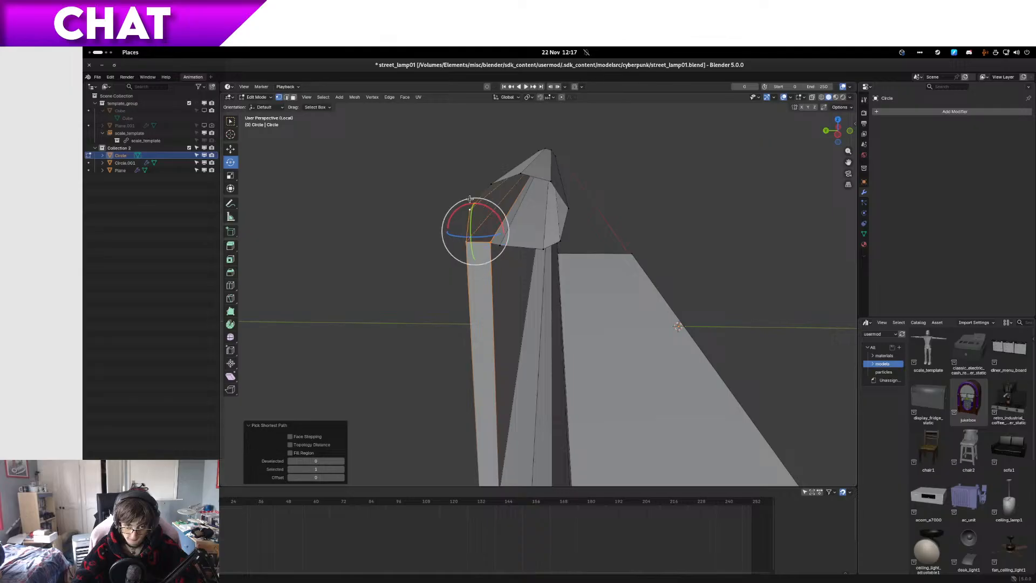
pyautogui.keyDown('ctrl'); pyautogui.click(492, 183); pyautogui.keyUp('ctrl')
pyautogui.keyDown('ctrl'); pyautogui.click(553, 183); pyautogui.keyUp('ctrl')
pyautogui.keyDown('ctrl'); pyautogui.click(559, 243); pyautogui.keyUp('ctrl')
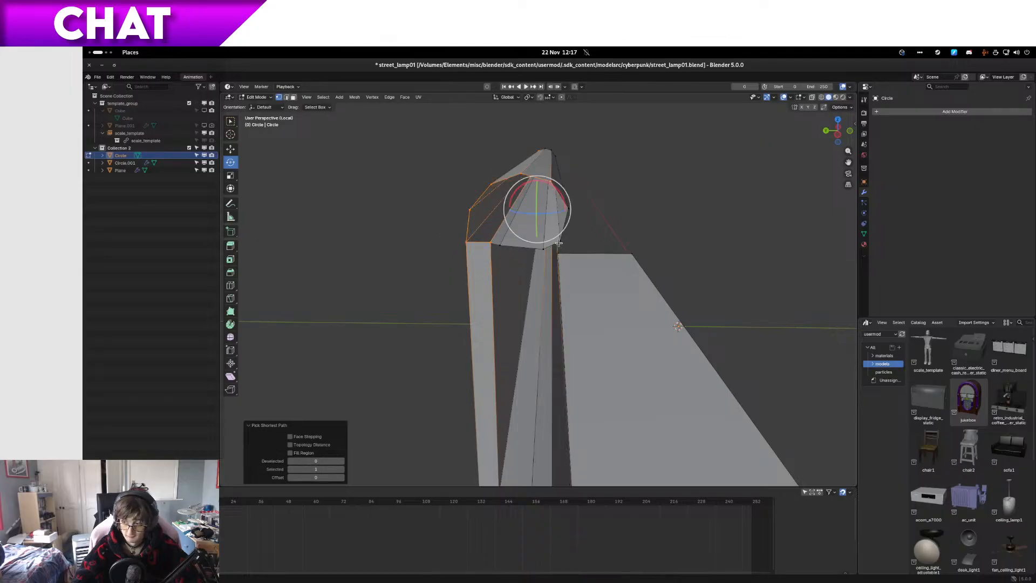
pyautogui.keyDown('ctrl'); pyautogui.click(492, 243); pyautogui.keyUp('ctrl')
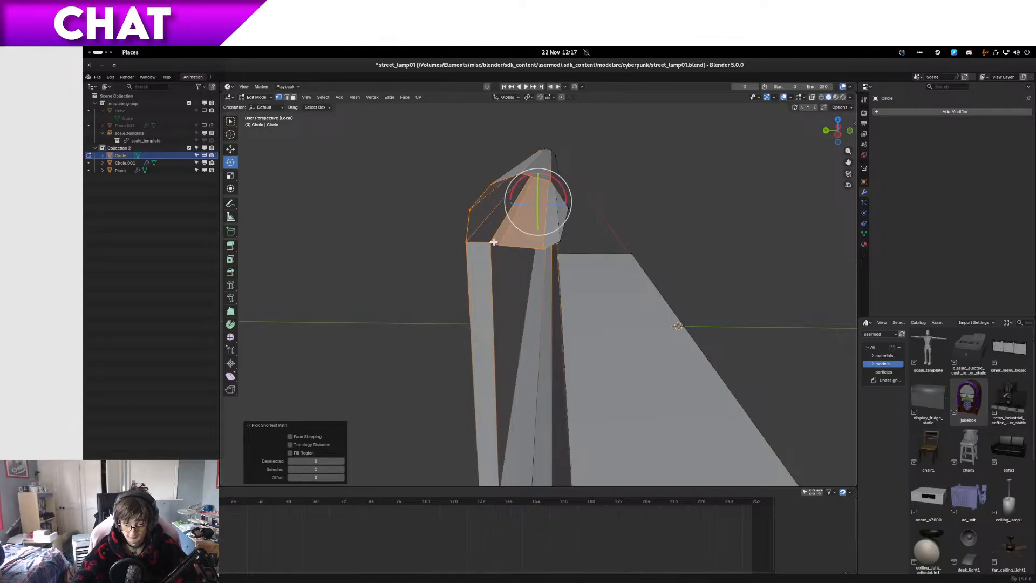
# Step: Select the vertices around the open end rim of the rolled top rail and try filling them with one face
pyautogui.click(499, 244)
pyautogui.keyDown('ctrl'); pyautogui.click(468, 242); pyautogui.keyUp('ctrl')
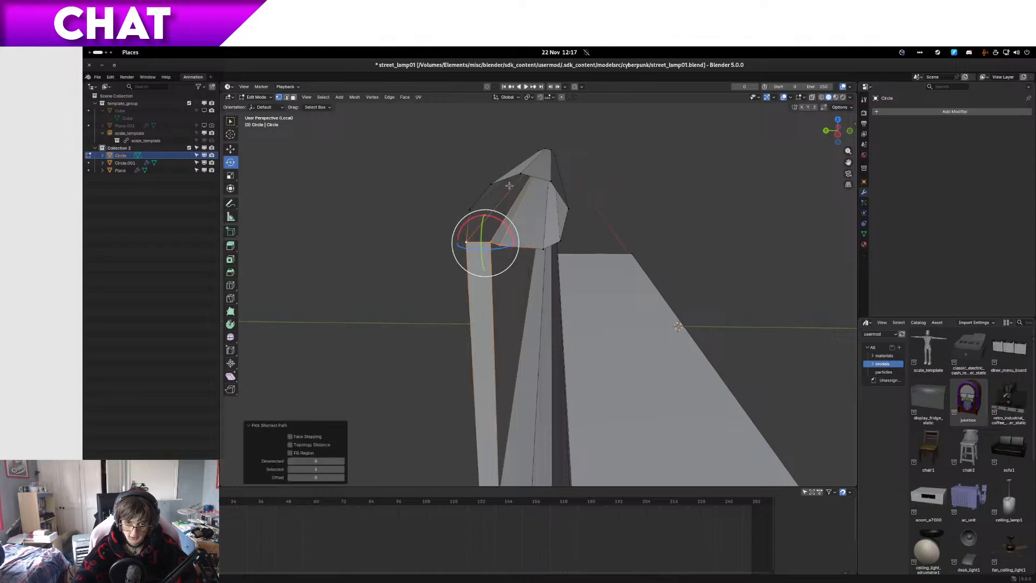
pyautogui.keyDown('ctrl'); pyautogui.click(496, 181); pyautogui.keyUp('ctrl')
pyautogui.keyDown('ctrl'); pyautogui.click(567, 205); pyautogui.keyUp('ctrl')
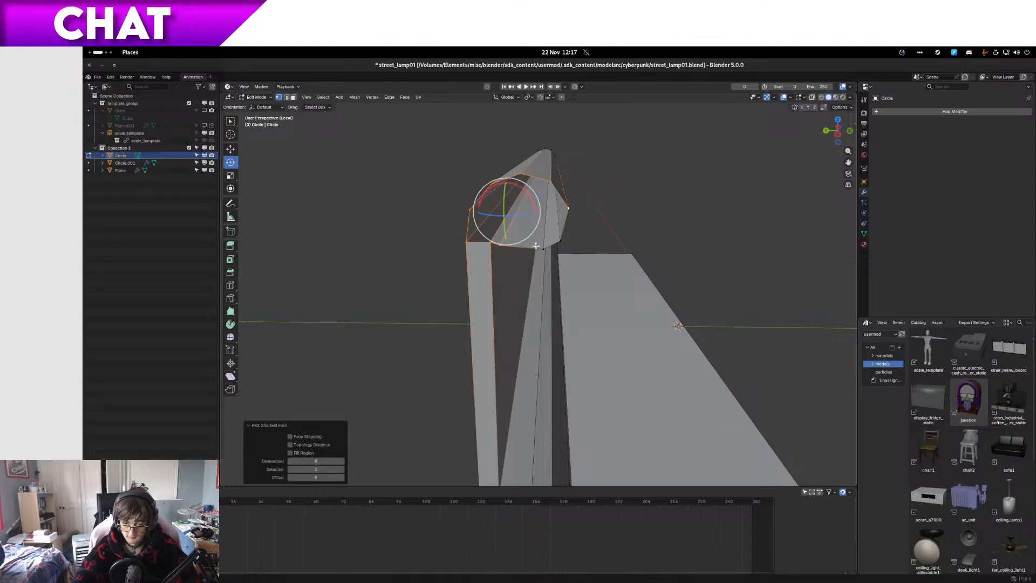
pyautogui.press('f')
pyautogui.hotkey('ctrl', 'z')
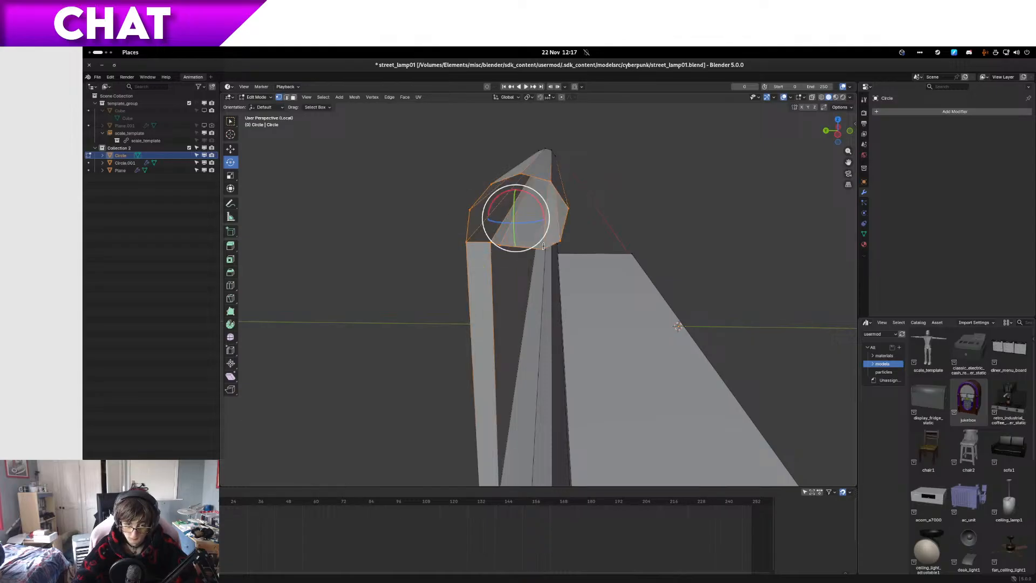
# Step: Deselect the vertices at the back-panel side of the rim and fill the rounded part, including the panel's inner corner vertex, with a face
pyautogui.press('c')
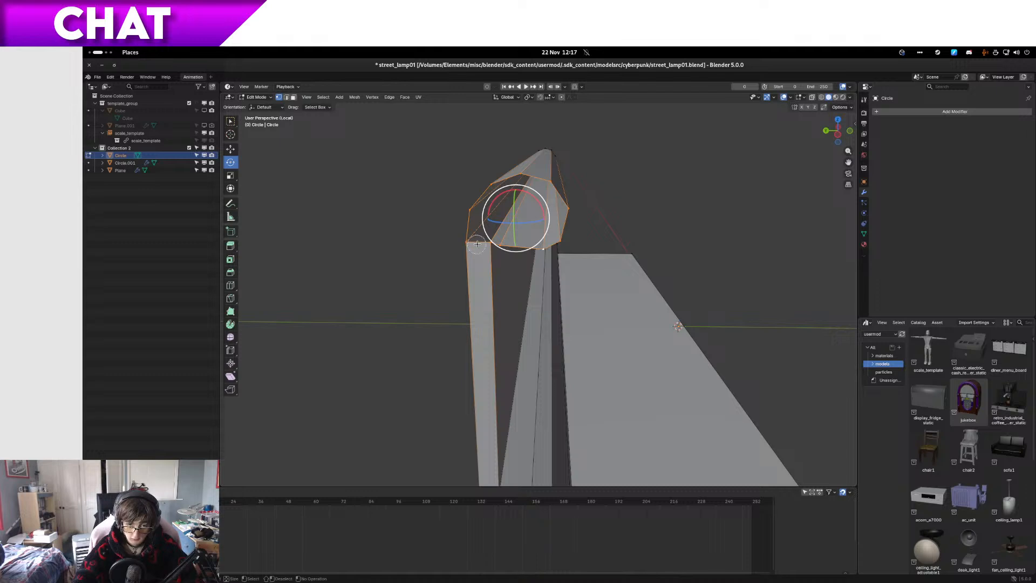
pyautogui.moveTo(480, 244); pyautogui.dragTo(464, 216, button='middle')
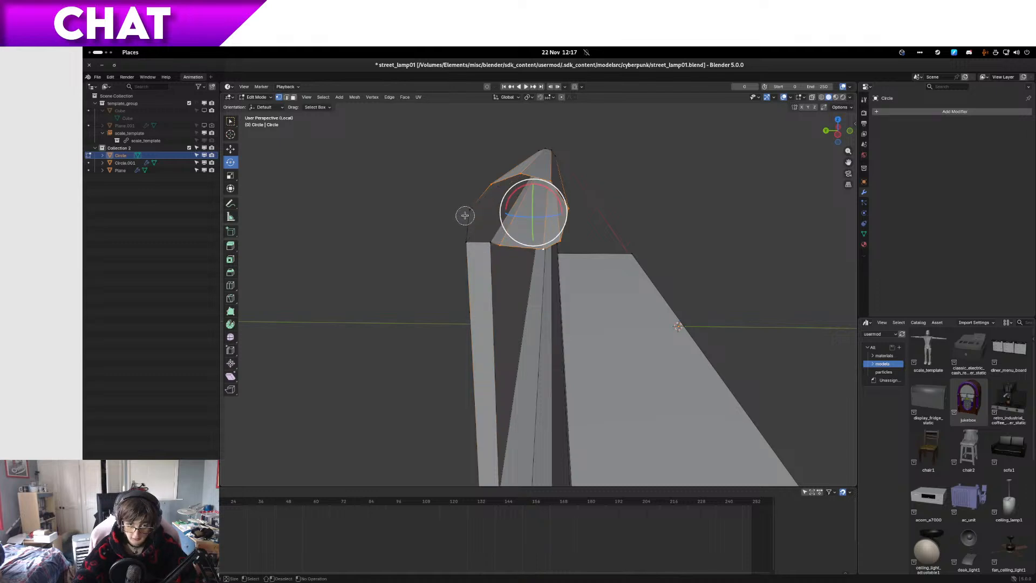
pyautogui.press('Escape')
pyautogui.press('f')
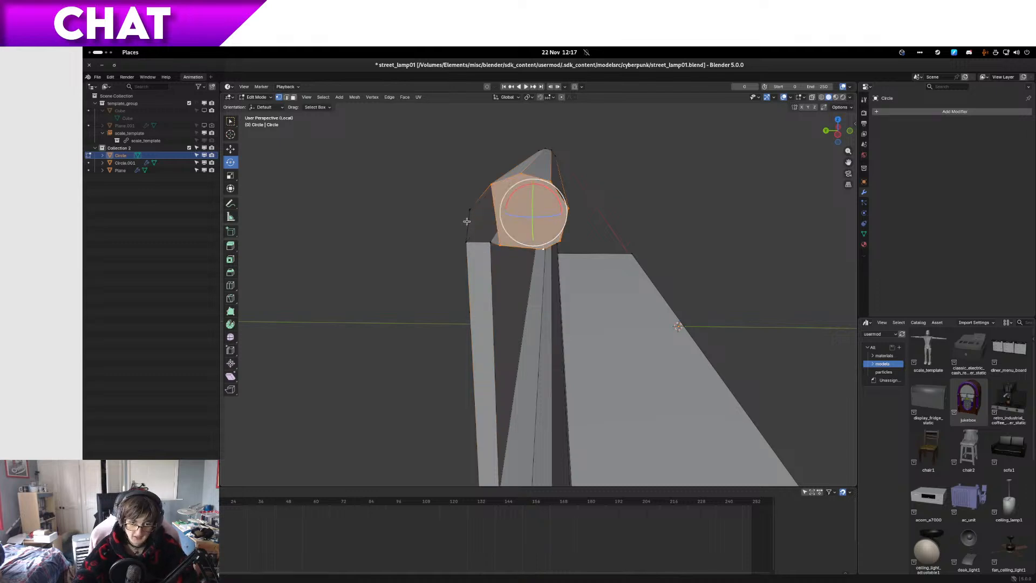
pyautogui.hotkey('ctrl', 'z')
pyautogui.keyDown('shift'); pyautogui.click(492, 243); pyautogui.keyUp('shift')
pyautogui.press('f')
# Step: Fill the remaining gap between the rounded end cap and the back panel's top corner with a second face
pyautogui.click(490, 243)
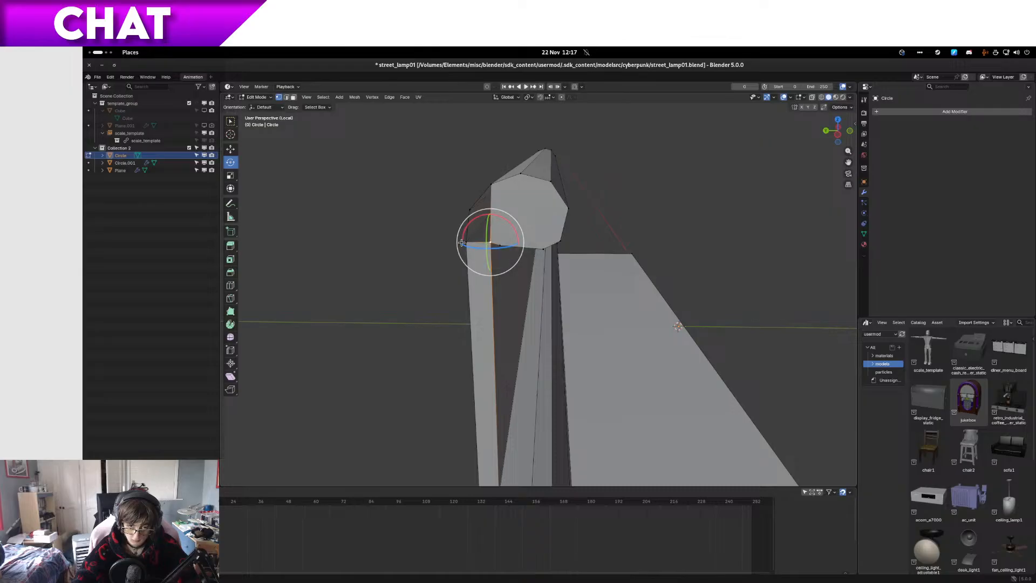
pyautogui.keyDown('ctrl'); pyautogui.click(462, 243); pyautogui.keyUp('ctrl')
pyautogui.keyDown('ctrl'); pyautogui.click(470, 210); pyautogui.keyUp('ctrl')
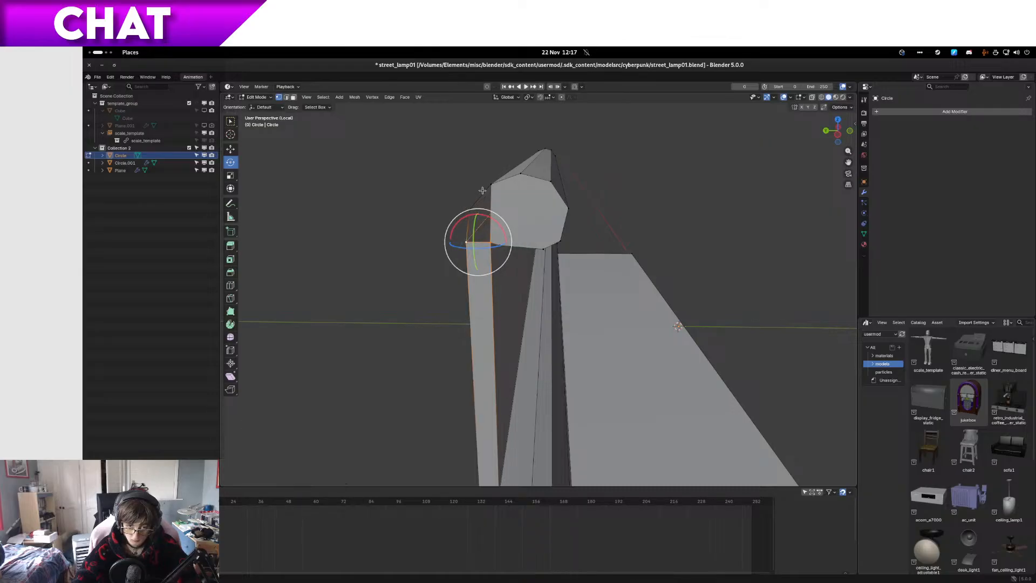
pyautogui.keyDown('shift'); pyautogui.click(489, 187); pyautogui.keyUp('shift')
pyautogui.press('g')
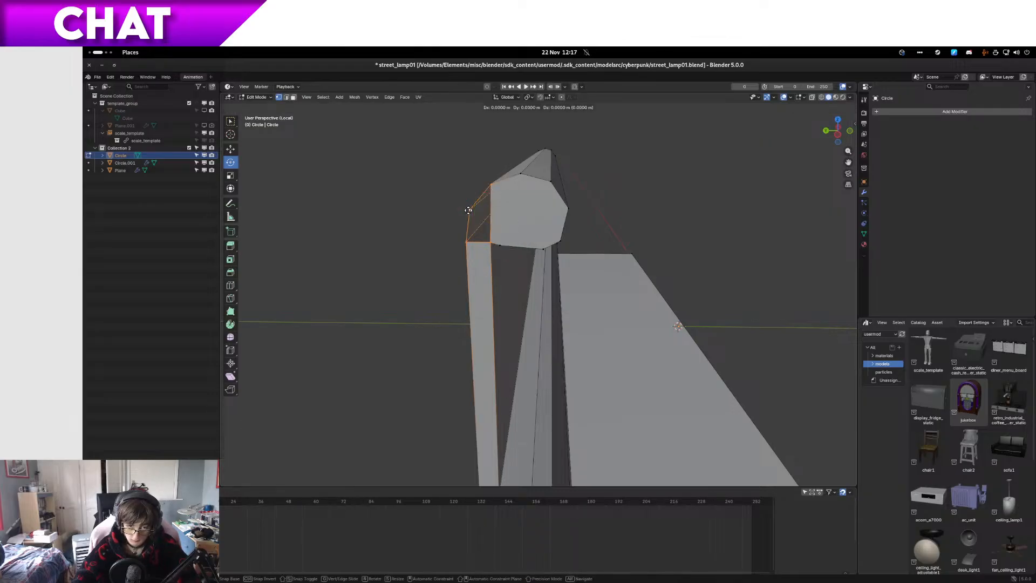
pyautogui.rightClick(468, 210)
pyautogui.press('f')
# Step: In the right orthographic view with X-ray on, move the lower-left vertices of the rail profile slightly inward and down
pyautogui.moveTo(585, 267); pyautogui.dragTo(464, 292, button='middle')
pyautogui.press('KP_Decimal')
pyautogui.press('KP_3')
pyautogui.scroll(-2, 481, 284)
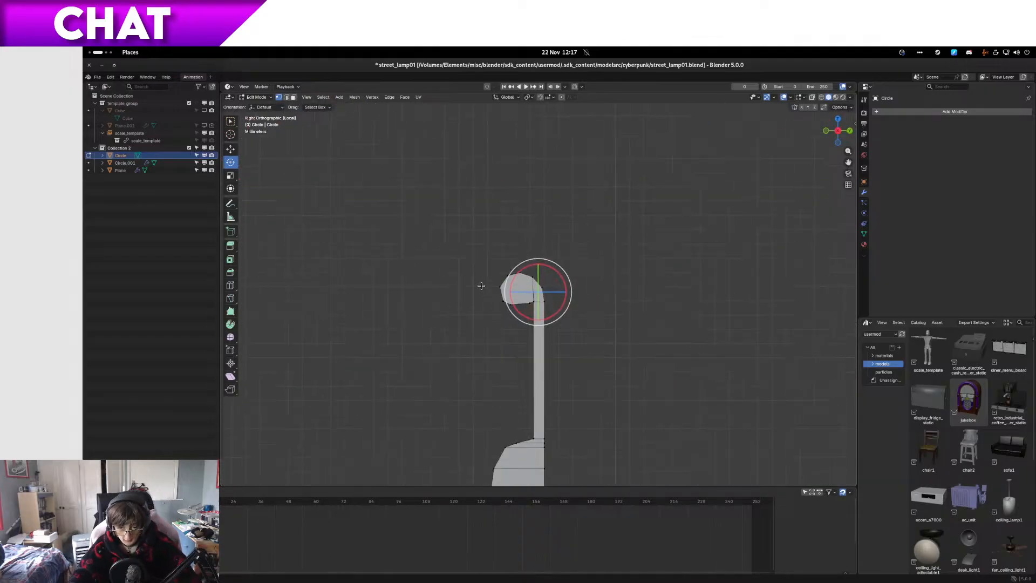
pyautogui.scroll(3, 513, 340)
pyautogui.hotkey('alt', 'z')
pyautogui.scroll(3, 464, 340)
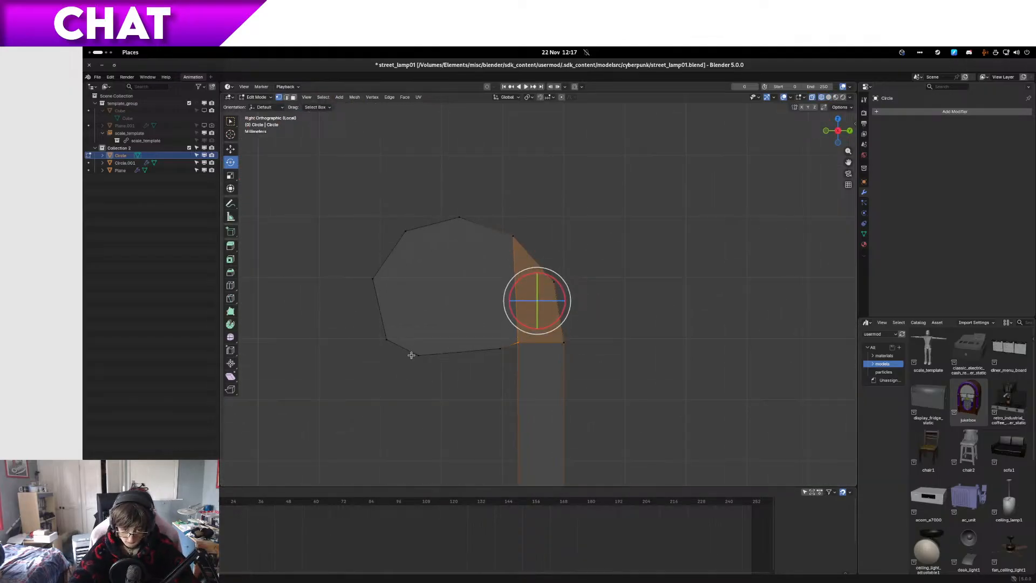
pyautogui.moveTo(409, 345); pyautogui.dragTo(433, 366)
pyautogui.press('g')
pyautogui.click(440, 371)
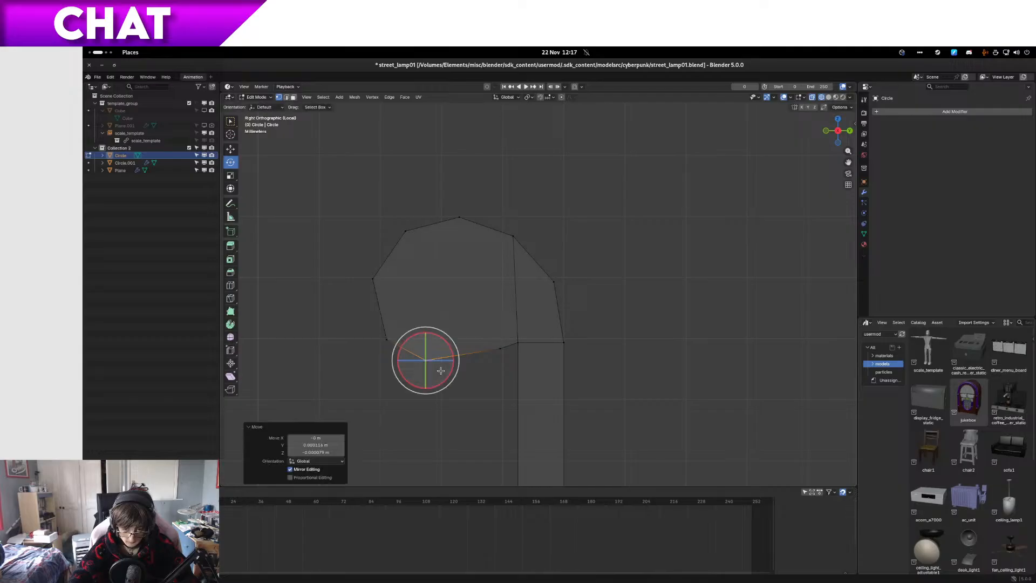
# Step: Reposition the profile's underside vertices nearest the panel and its leftmost vertices to even out the rounding
pyautogui.click(496, 347)
pyautogui.press('g')
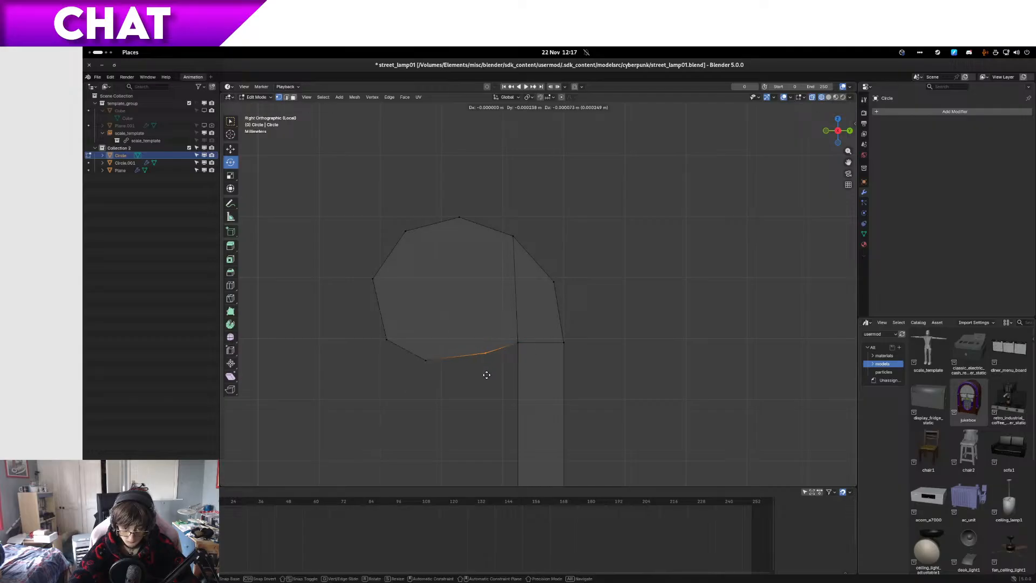
pyautogui.click(486, 375)
pyautogui.click(372, 279)
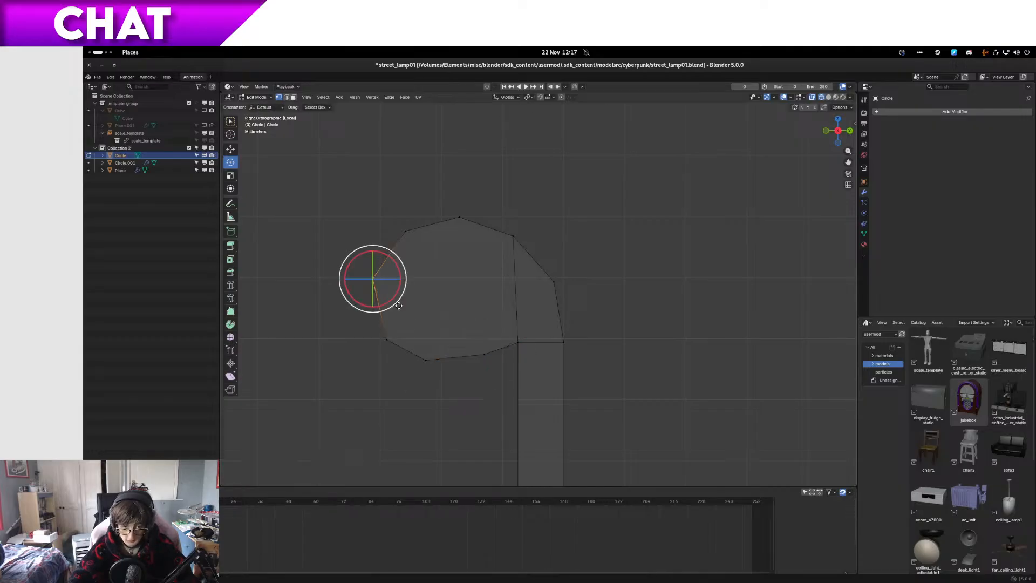
pyautogui.press('g')
pyautogui.click(400, 306)
# Step: Add one loop cut on each of the profile's upper-left and lower-left segments and move both outward to round the curve
pyautogui.hotkey('ctrl', 'r')
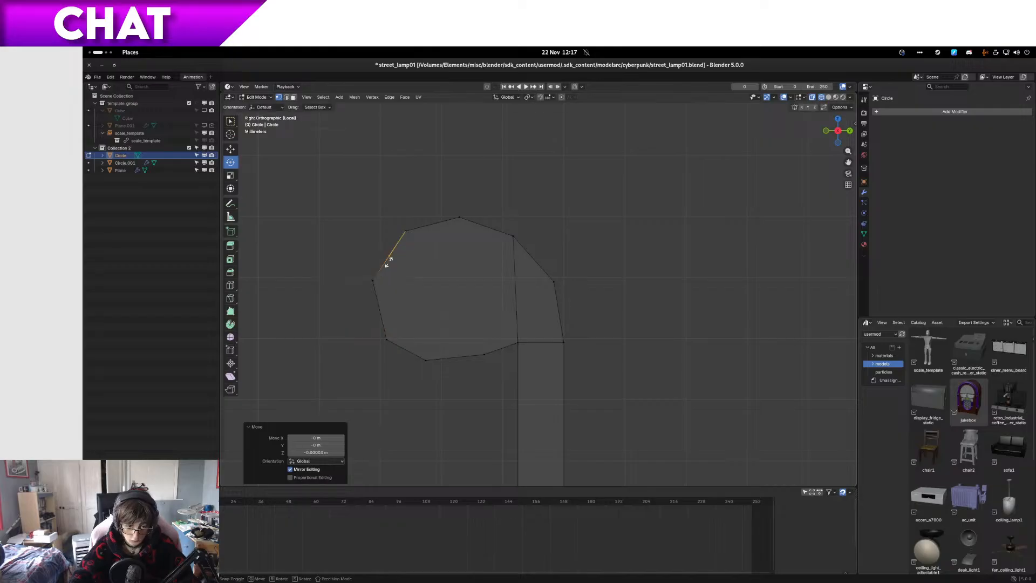
pyautogui.click(389, 261)
pyautogui.rightClick(389, 261)
pyautogui.press('g')
pyautogui.click(400, 268)
pyautogui.hotkey('ctrl', 'r')
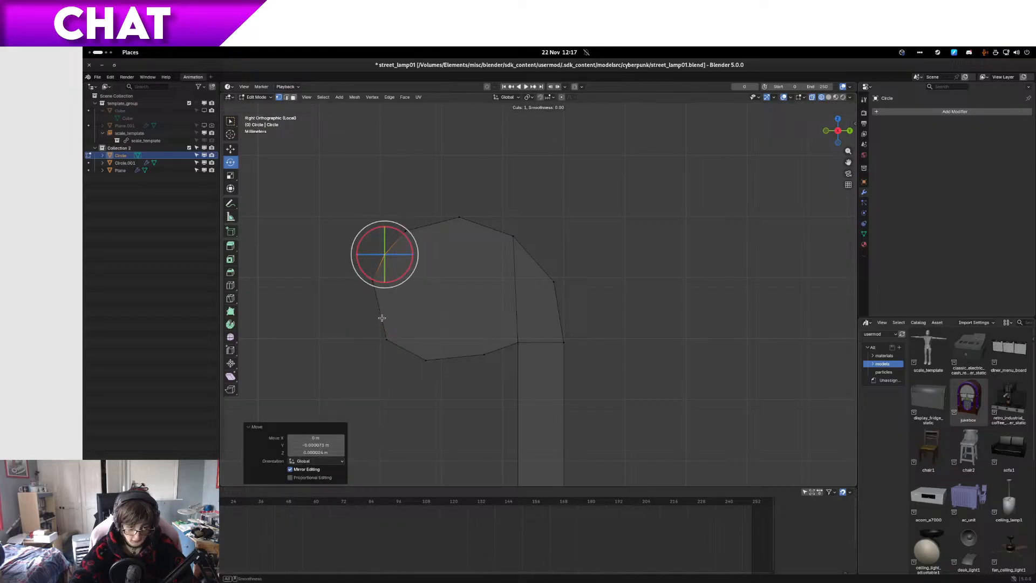
pyautogui.click(381, 317)
pyautogui.click(381, 317)
pyautogui.press('g')
pyautogui.click(384, 326)
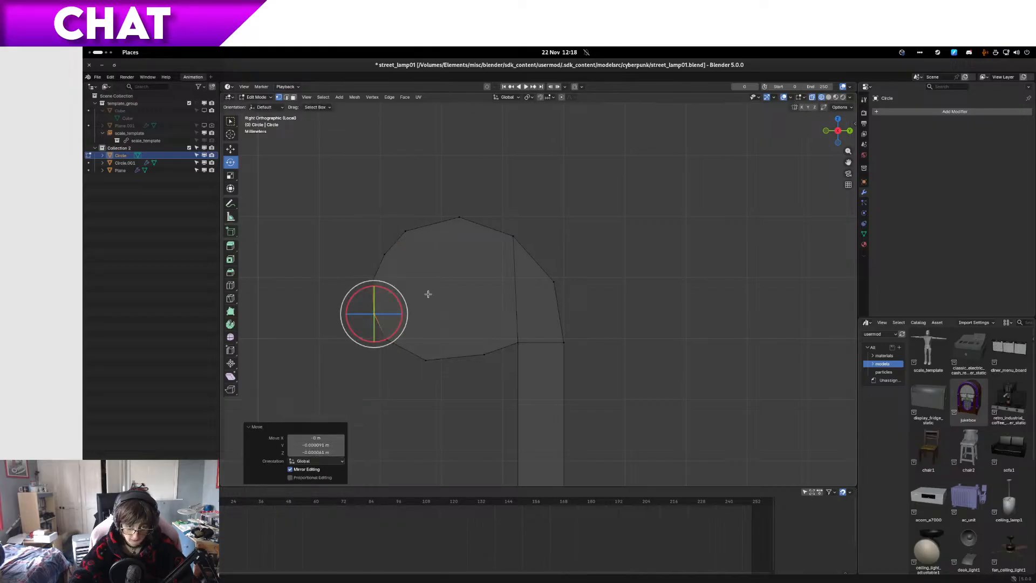
# Step: Add one loop cut on each of the two segments beside the profile's top vertex and move both upward to round the crown
pyautogui.hotkey('ctrl', 'r')
pyautogui.click(433, 231)
pyautogui.rightClick(433, 230)
pyautogui.press('g')
pyautogui.click(433, 229)
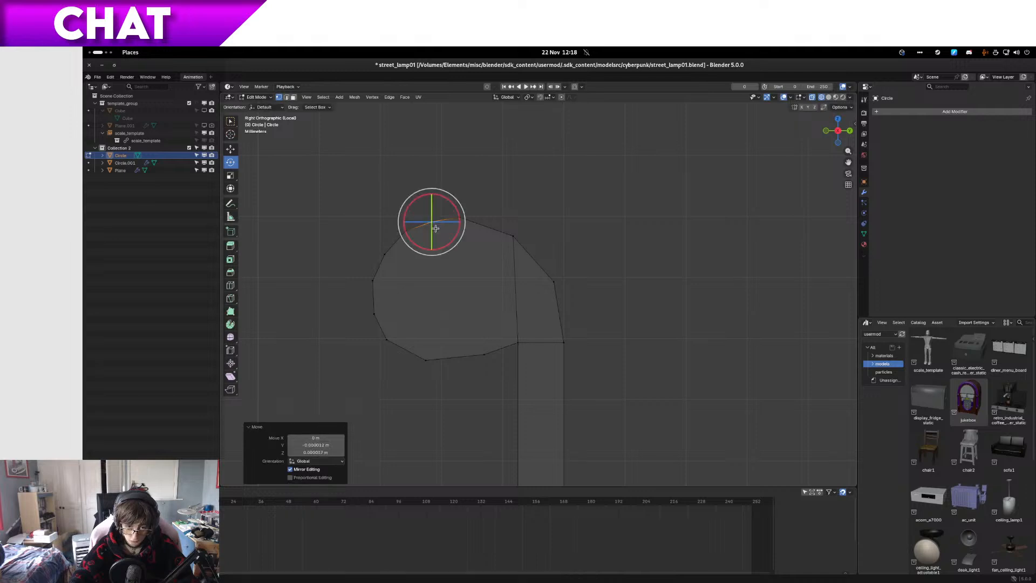
pyautogui.hotkey('ctrl', 'r')
pyautogui.click(486, 229)
pyautogui.click(486, 229)
pyautogui.press('g')
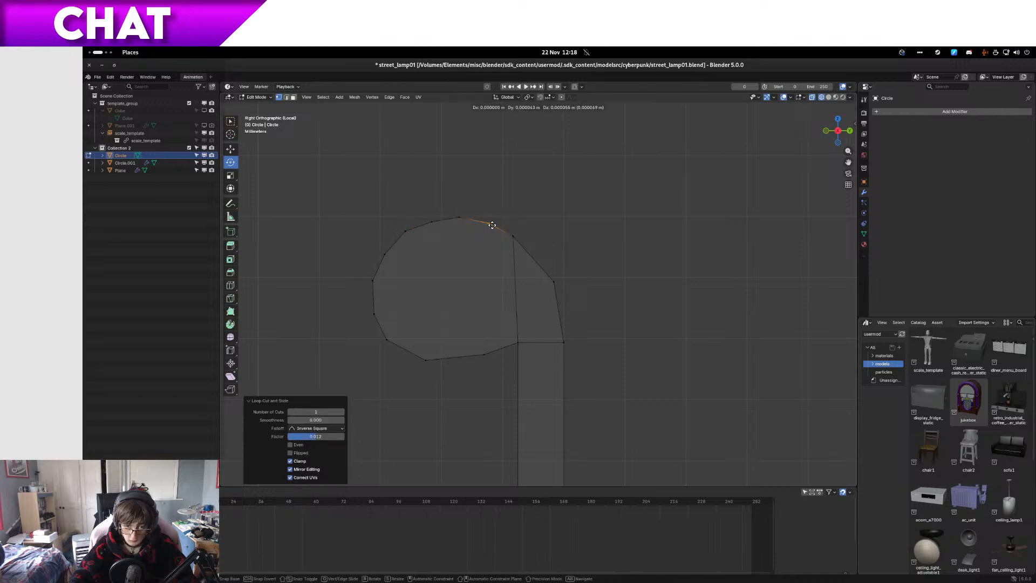
pyautogui.click(492, 222)
pyautogui.hotkey('ctrl', 'r')
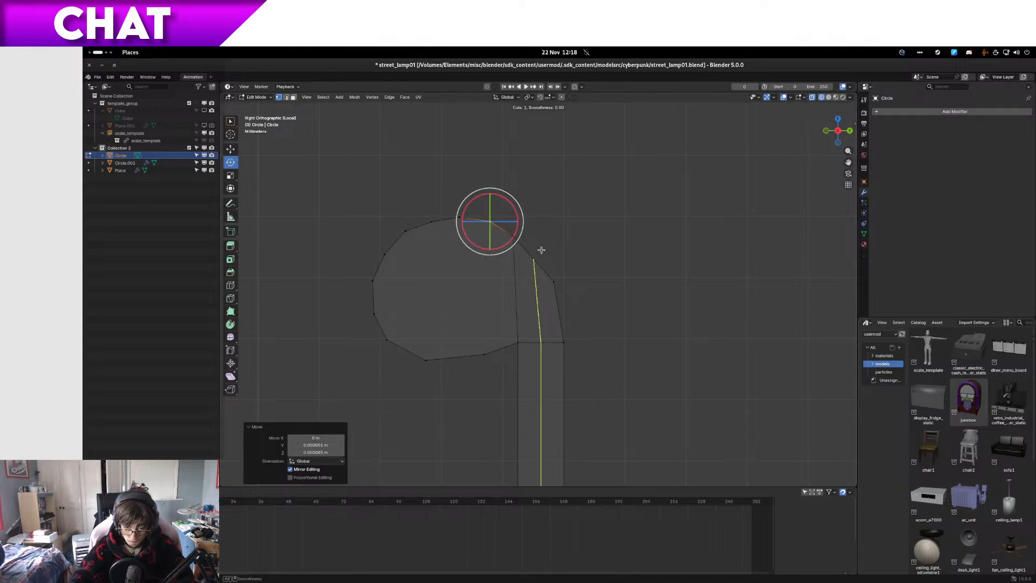
pyautogui.press('Escape')
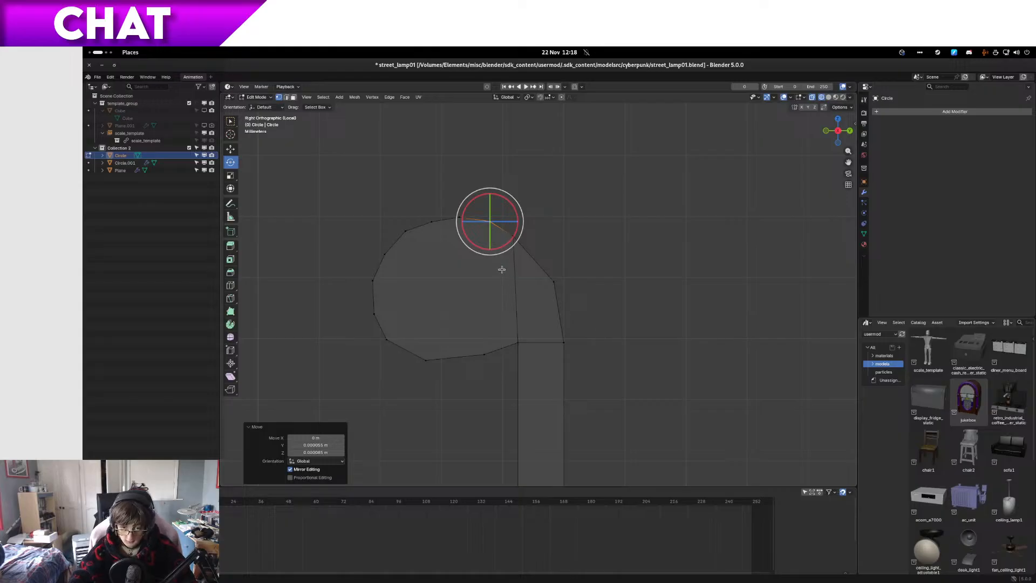
# Step: Move the outer bend vertices between the rail's crown and the back panel slightly upward
pyautogui.click(553, 280)
pyautogui.press('g')
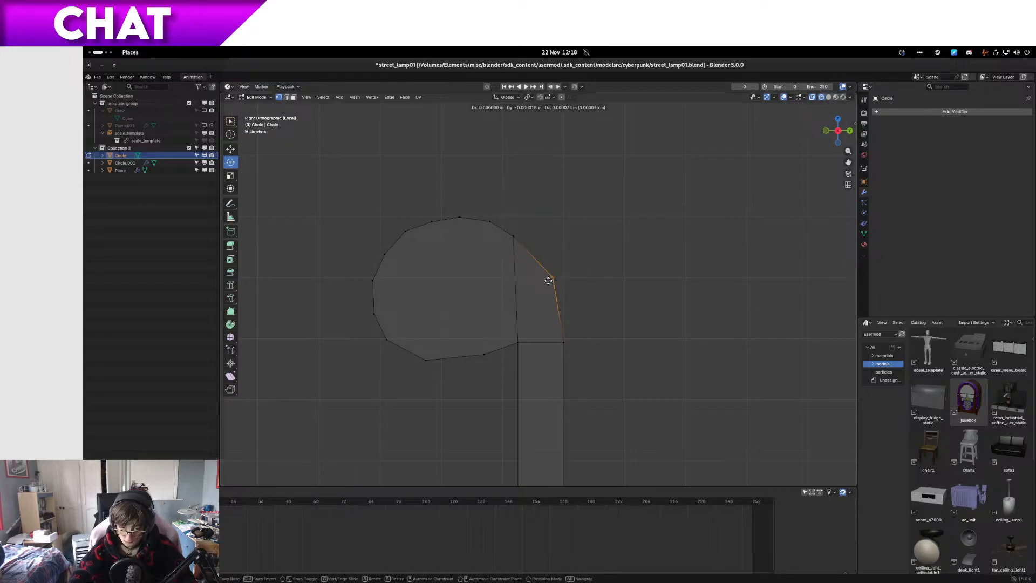
pyautogui.click(549, 282)
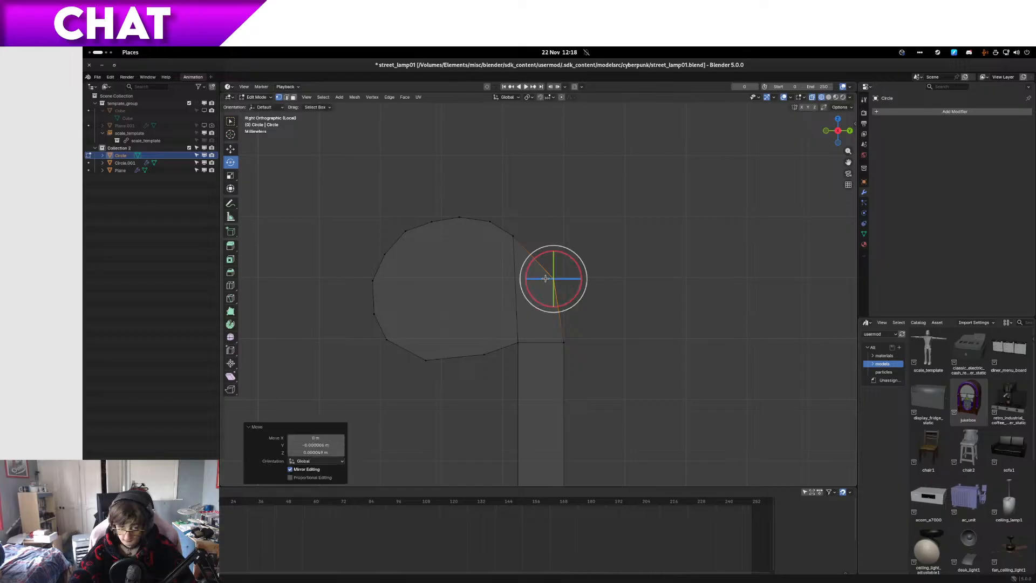
# Step: Select the run of long faces around the rolled top rail in face mode and apply Shade Smooth
pyautogui.moveTo(554, 277); pyautogui.dragTo(545, 347, button='middle')
pyautogui.press('3')
pyautogui.click(527, 371)
pyautogui.keyDown('ctrl'); pyautogui.click(566, 260); pyautogui.keyUp('ctrl')
pyautogui.moveTo(566, 260); pyautogui.dragTo(611, 160, button='middle')
pyautogui.keyDown('ctrl'); pyautogui.click(611, 160); pyautogui.keyUp('ctrl')
pyautogui.rightClick(612, 161)
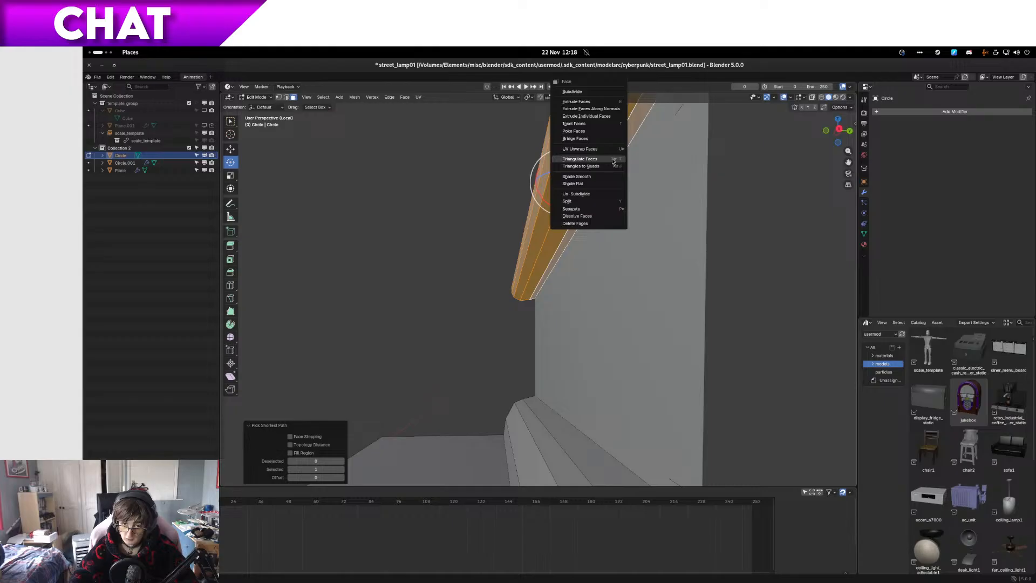
pyautogui.click(572, 177)
# Step: Apply Shade Smooth to another face of the rolled rail and check the shading in Object Mode
pyautogui.press('Tab')
pyautogui.moveTo(572, 177); pyautogui.dragTo(614, 291, button='middle')
pyautogui.press('Tab')
pyautogui.click(518, 296)
pyautogui.rightClick(517, 296)
pyautogui.click(518, 295)
pyautogui.press('Tab')
pyautogui.scroll(-4, 476, 301)
# Step: Select the whole mesh in Edit Mode, duplicate it, and mirror the copy by scaling it -1 along the global Y axis
pyautogui.press('Tab')
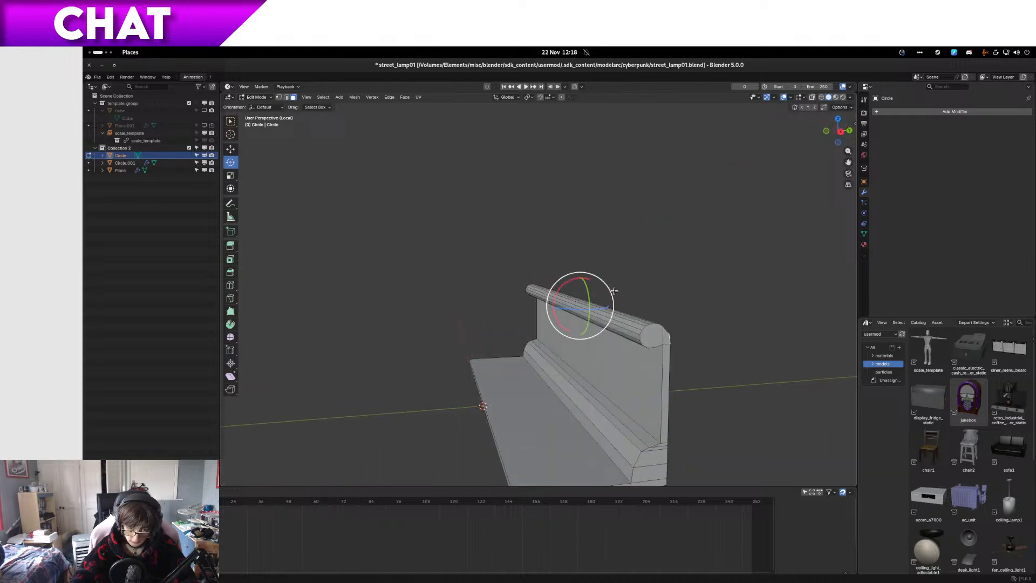
pyautogui.press('a')
pyautogui.write('sx')
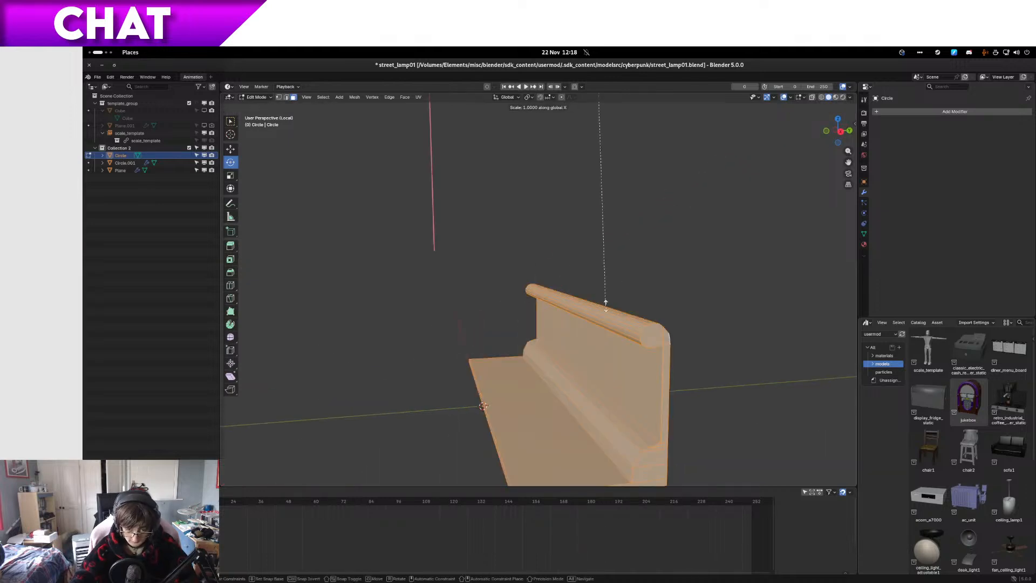
pyautogui.write('-1')
pyautogui.press('Return')
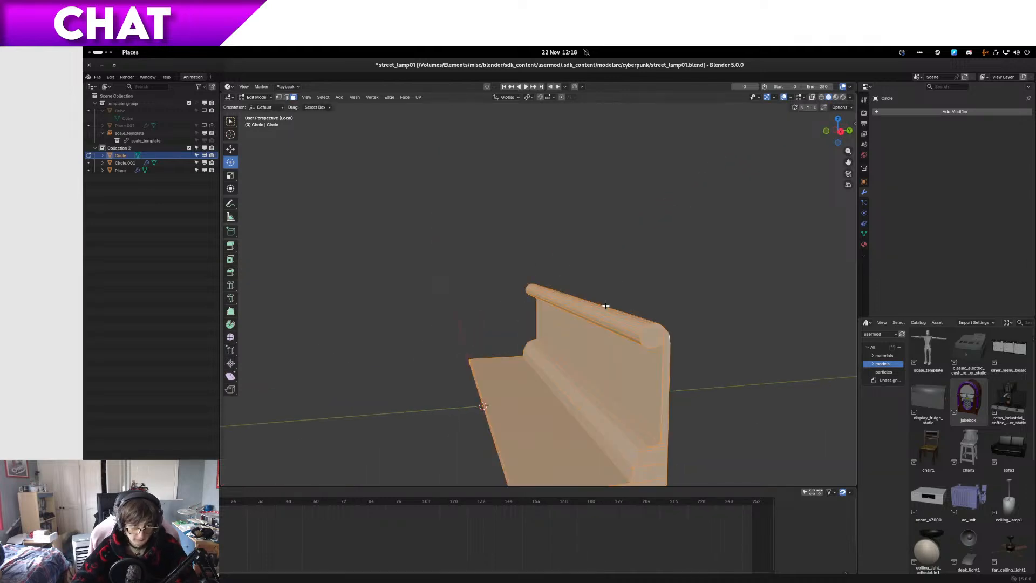
pyautogui.write('sx-11')
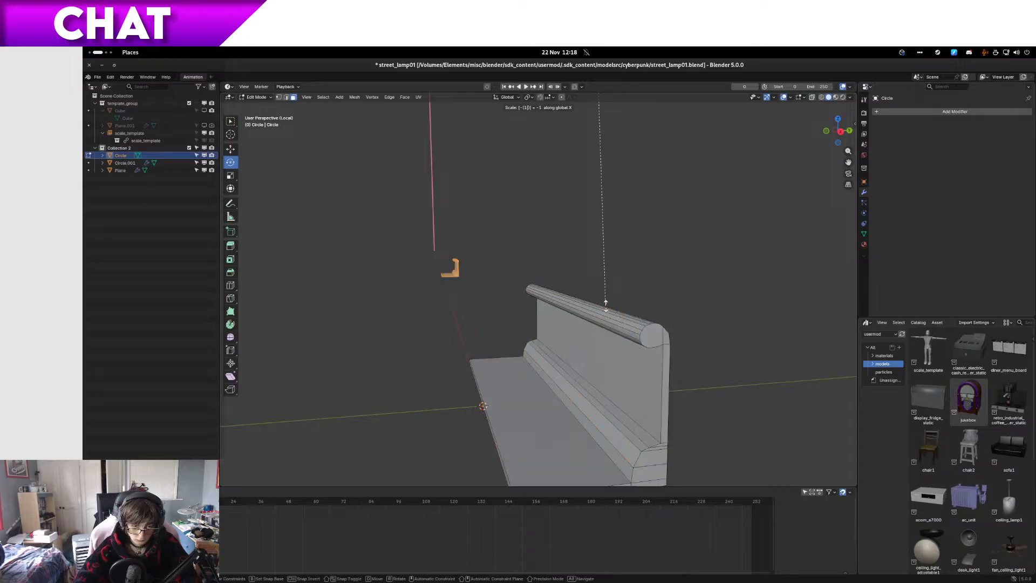
pyautogui.press('BackSpace')
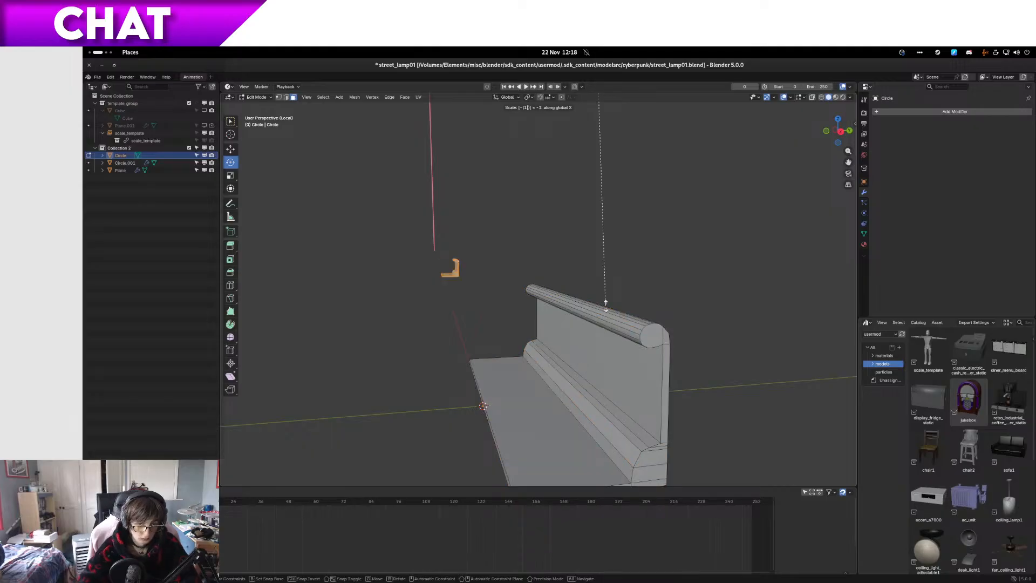
pyautogui.press('y')
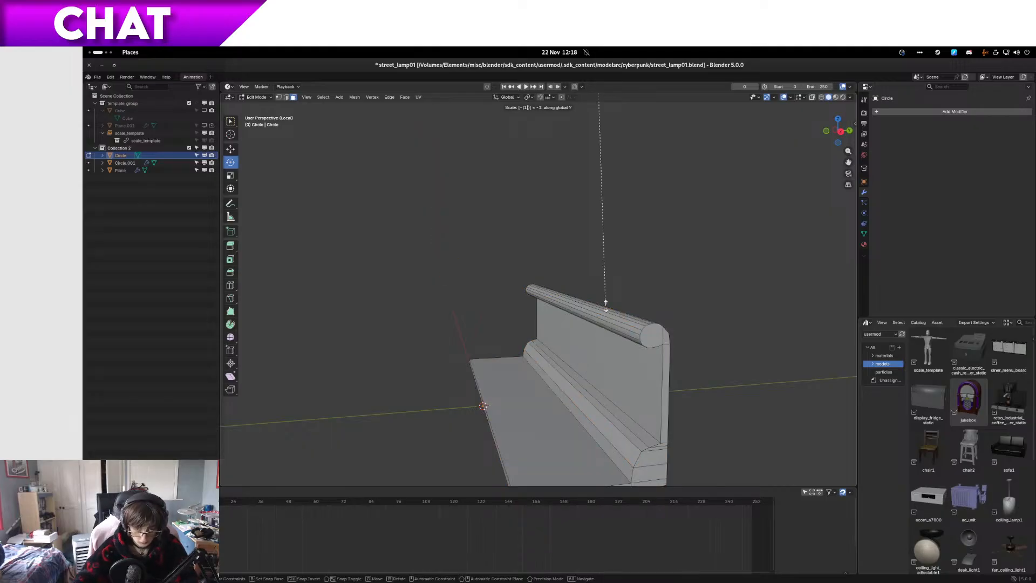
pyautogui.press('Return')
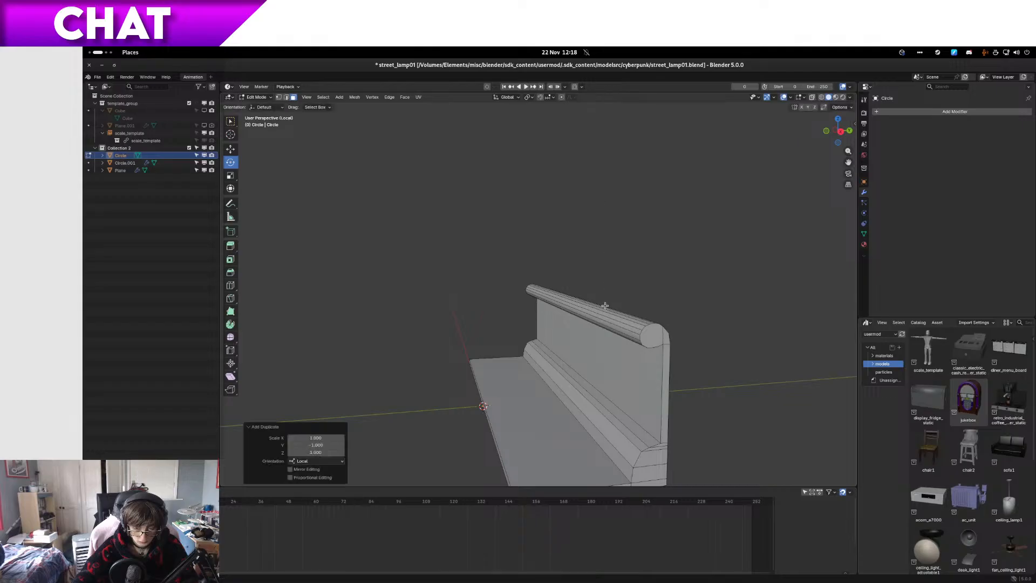
# Step: Undo the mirrored duplicate that was made with both the ring and the rail piece selected
pyautogui.scroll(-10, 606, 305)
pyautogui.scroll(7, 598, 304)
pyautogui.press('KP_7')
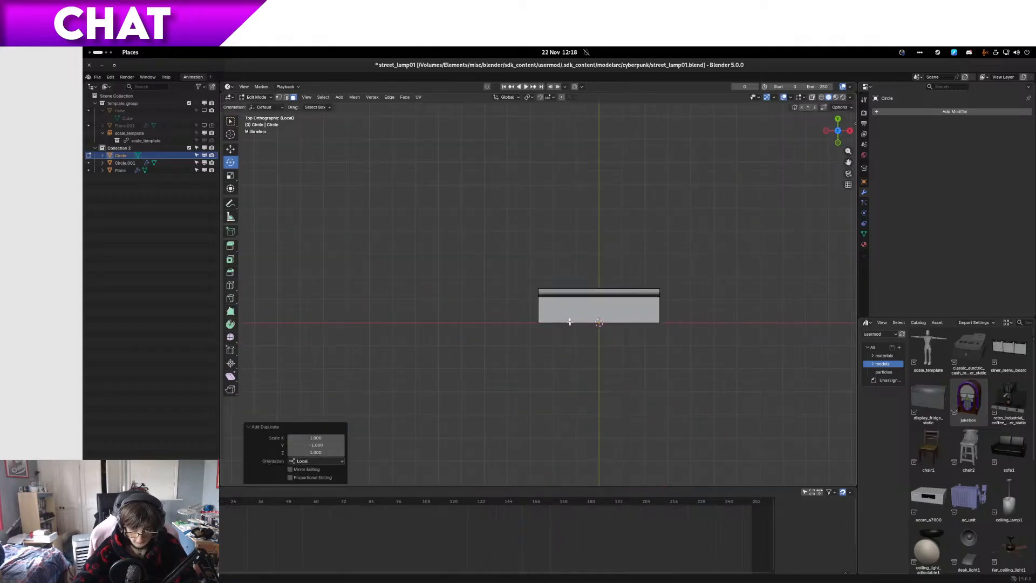
pyautogui.scroll(-5, 619, 365)
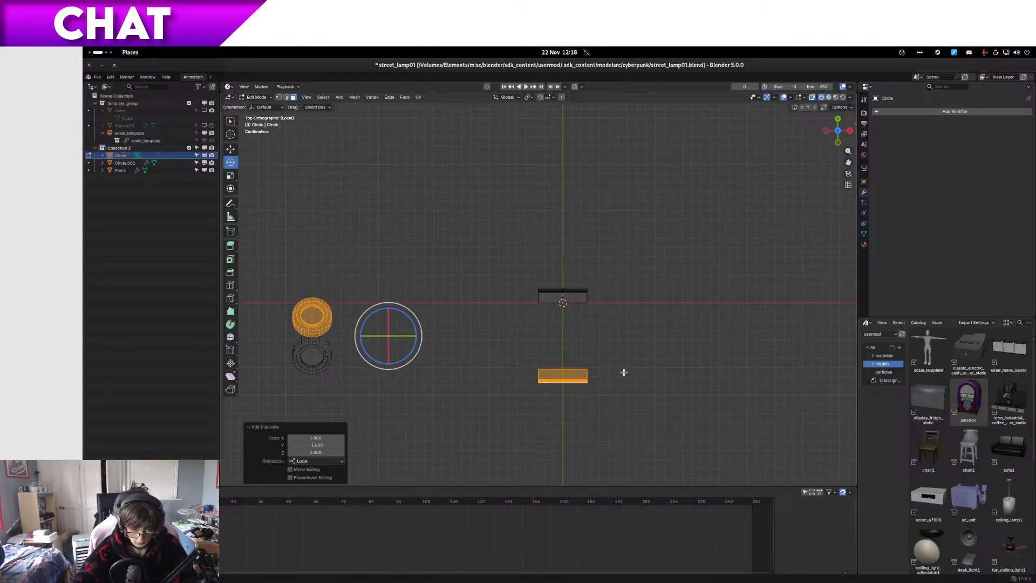
pyautogui.hotkey('ctrl', 'z')
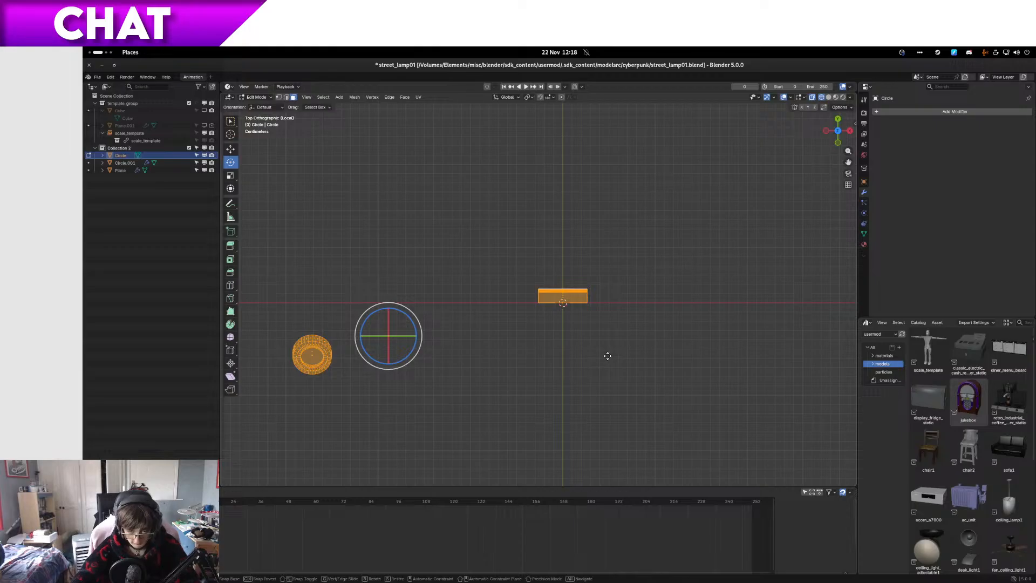
pyautogui.rightClick(627, 333)
# Step: Select only the rail piece, duplicate it, and mirror the copy by scaling it -1 along the global Y axis
pyautogui.moveTo(631, 346); pyautogui.dragTo(510, 259)
pyautogui.scroll(5, 599, 331)
pyautogui.write('g')
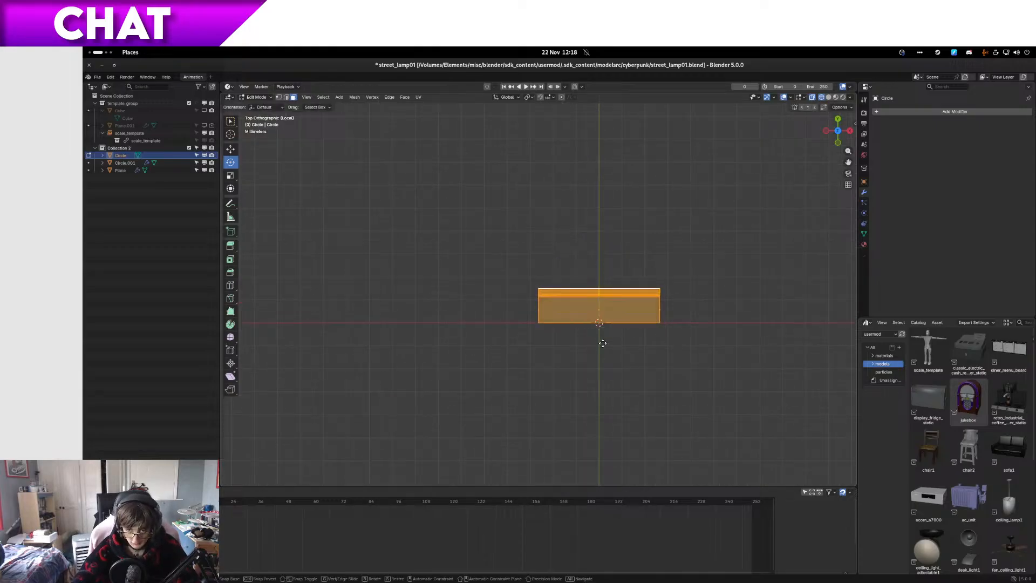
pyautogui.write('y-1')
pyautogui.press('Return')
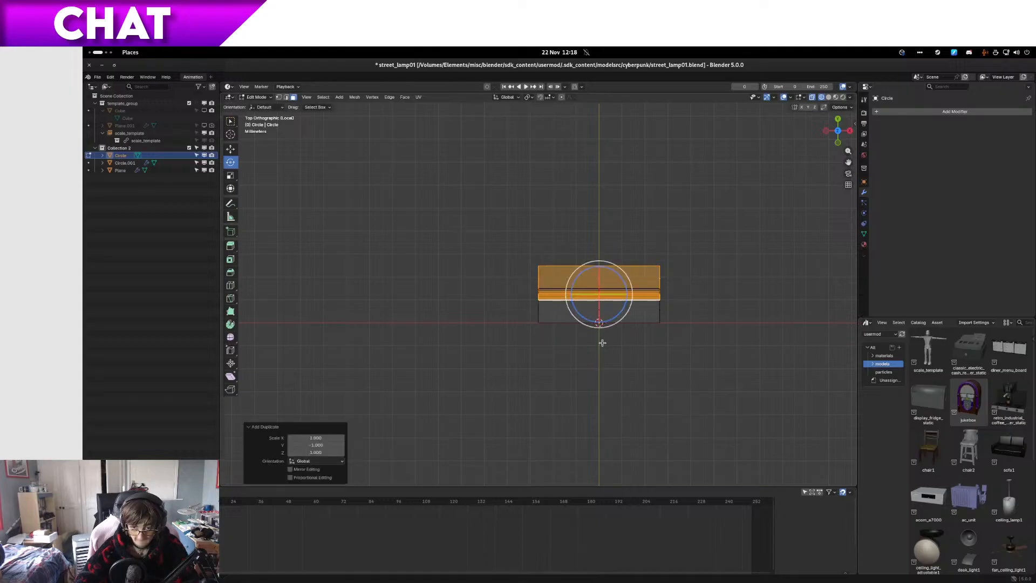
# Step: Move the mirrored rail copy about -0.025 m along global Y so its floor edge meets the original's at the X axis
pyautogui.scroll(8, 564, 409)
pyautogui.scroll(-7, 511, 233)
pyautogui.press('g')
pyautogui.press('y')
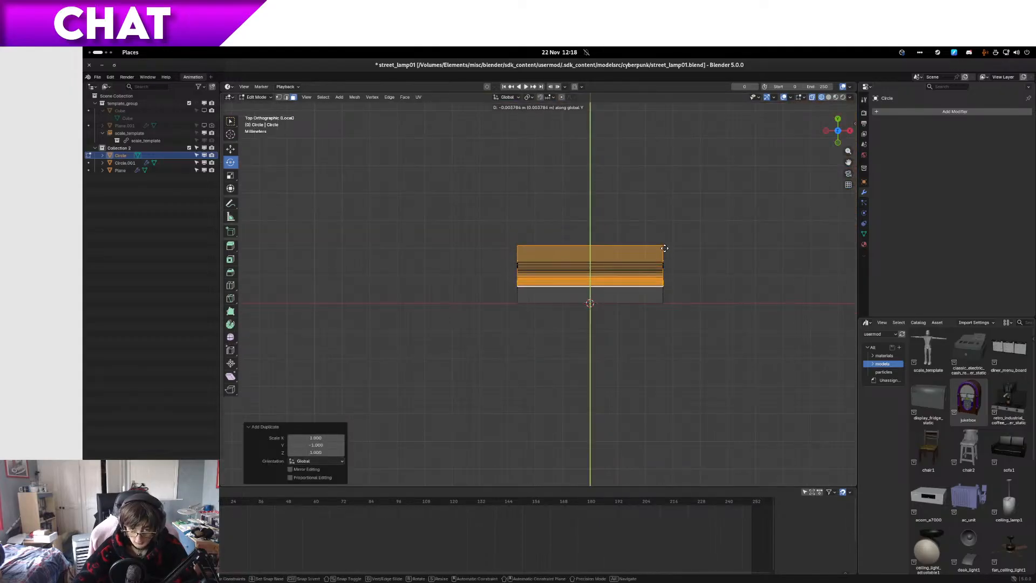
pyautogui.click(660, 304)
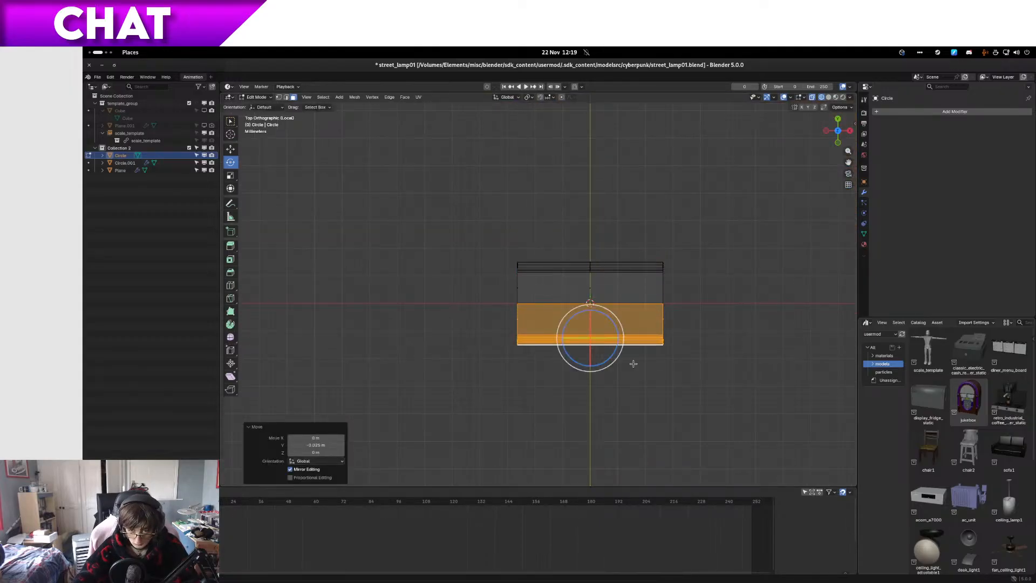
# Step: Nudge the mirrored half 0.000111 m along global Y to close the gap at the centre seam
pyautogui.scroll(5, 528, 403)
pyautogui.scroll(4, 517, 373)
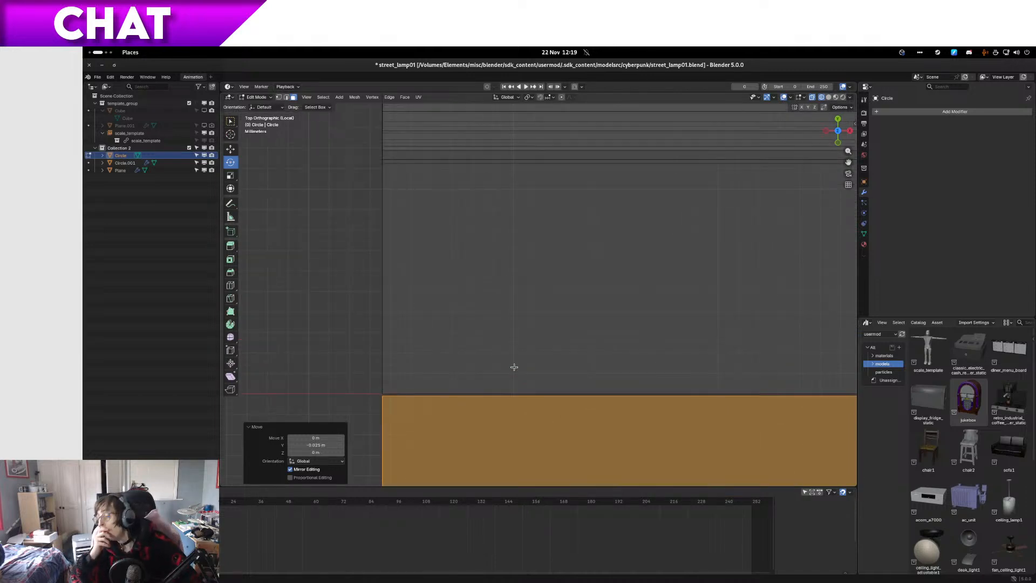
pyautogui.scroll(3, 501, 371)
pyautogui.keyDown('shift'); pyautogui.moveTo(495, 372); pyautogui.dragTo(782, 192, button='middle'); pyautogui.keyUp('shift')
pyautogui.scroll(5, 626, 269)
pyautogui.keyDown('shift'); pyautogui.moveTo(623, 274); pyautogui.dragTo(584, 281, button='middle'); pyautogui.keyUp('shift')
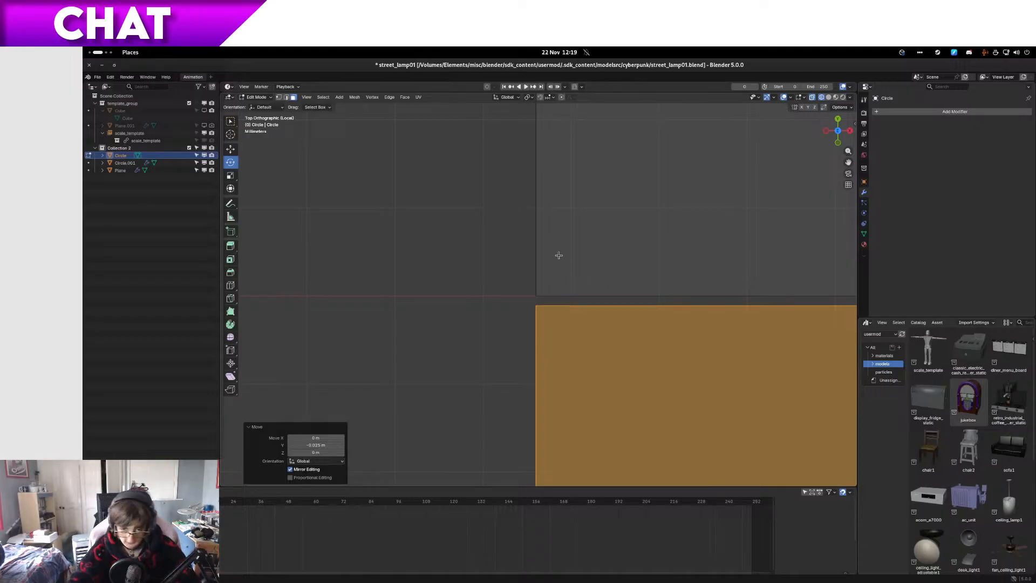
pyautogui.scroll(2, 561, 259)
pyautogui.press('g')
pyautogui.press('y')
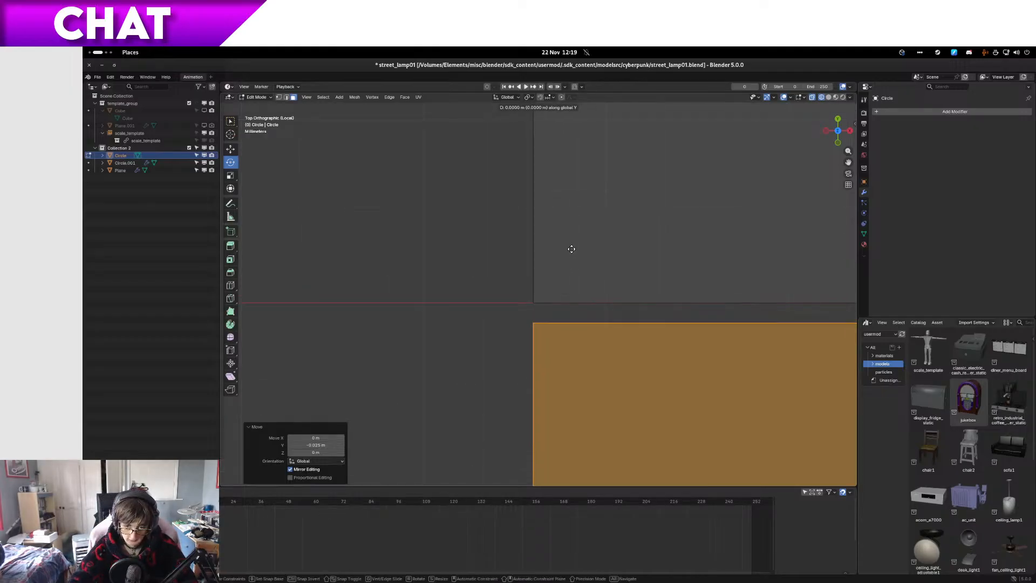
pyautogui.click(581, 194)
# Step: Merge the upper and lower pairs of corner vertices at one end of the centre seam At Center
pyautogui.moveTo(519, 309); pyautogui.dragTo(607, 297, button='middle')
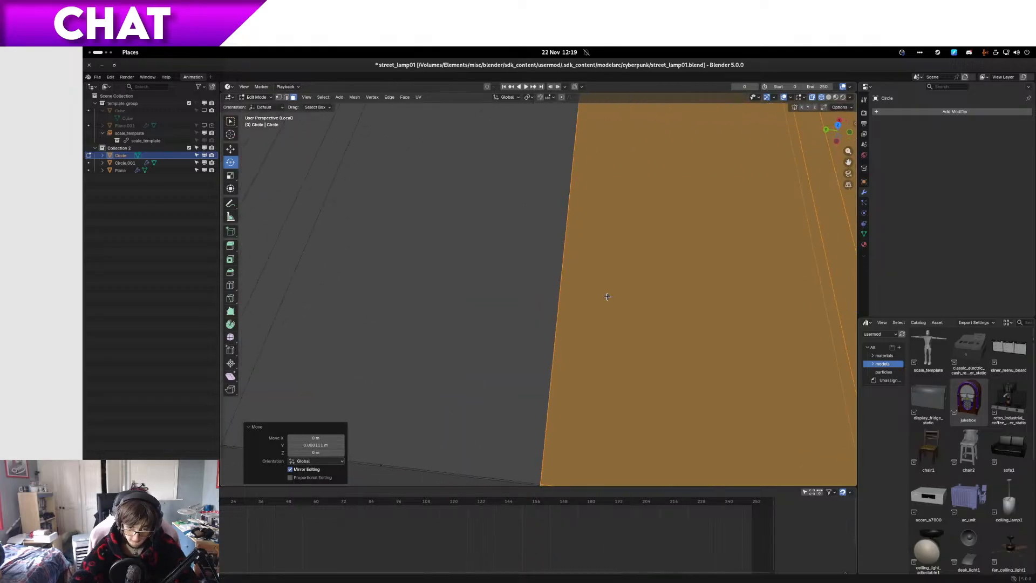
pyautogui.moveTo(808, 266); pyautogui.dragTo(571, 269, button='middle')
pyautogui.press('1')
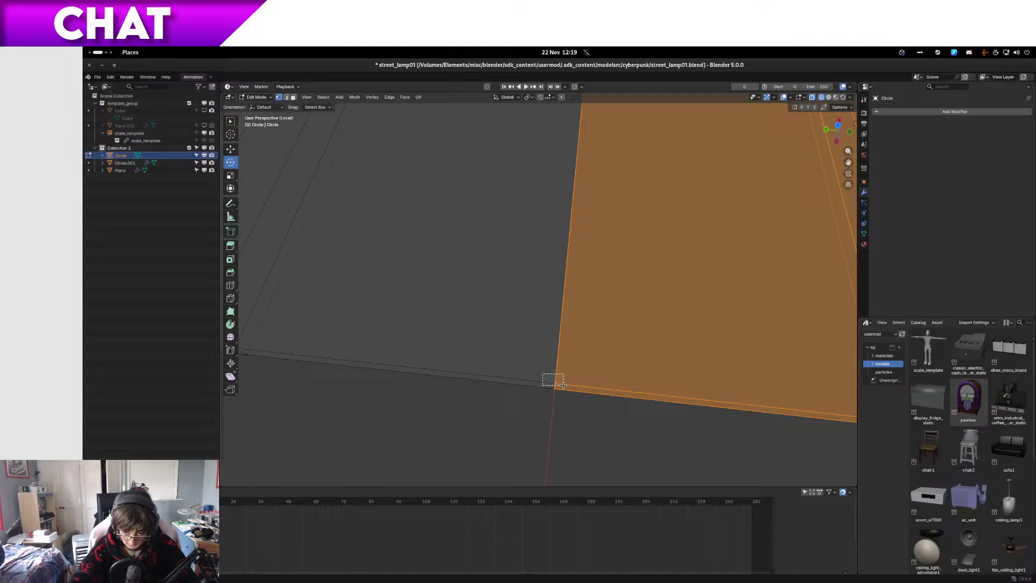
pyautogui.moveTo(563, 384); pyautogui.dragTo(541, 387)
pyautogui.press('m')
pyautogui.click(540, 384)
pyautogui.press('m')
pyautogui.click(541, 386)
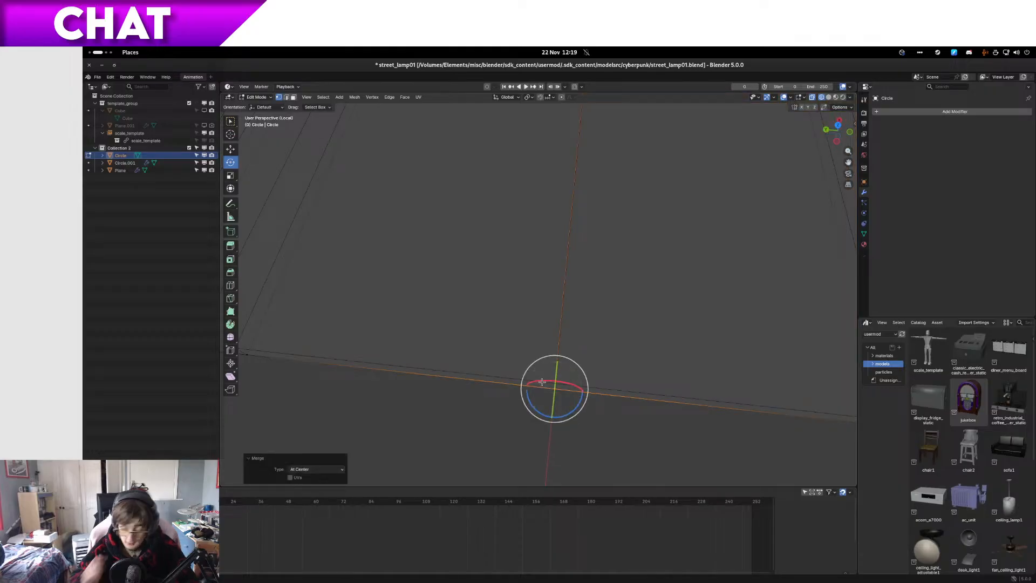
# Step: Merge the upper and lower pairs of corner vertices at the other end of the centre seam At Center
pyautogui.scroll(-8, 521, 340)
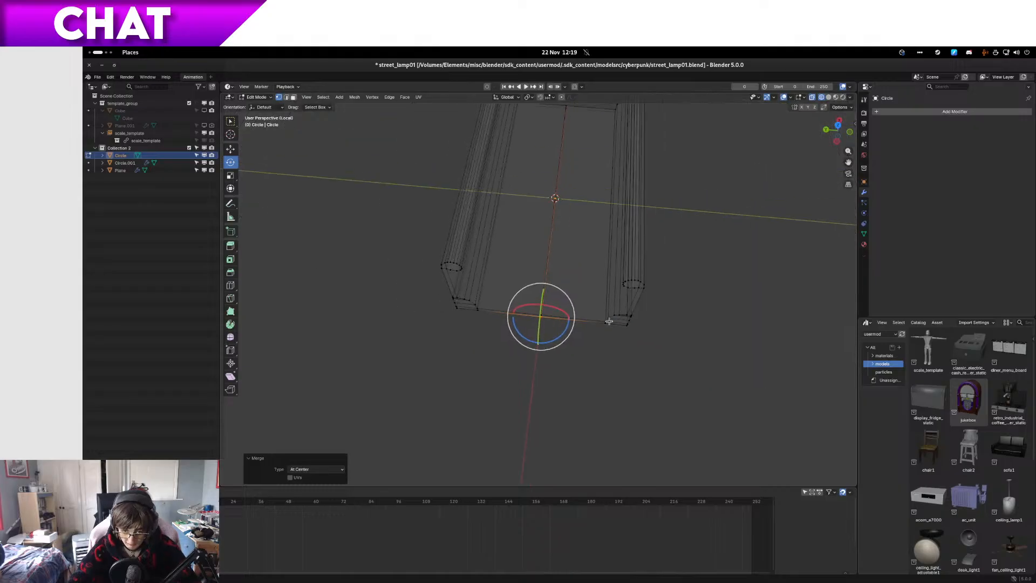
pyautogui.keyDown('shift'); pyautogui.moveTo(610, 322); pyautogui.dragTo(548, 471, button='middle'); pyautogui.keyUp('shift')
pyautogui.click(529, 238)
pyautogui.press('KP_Decimal')
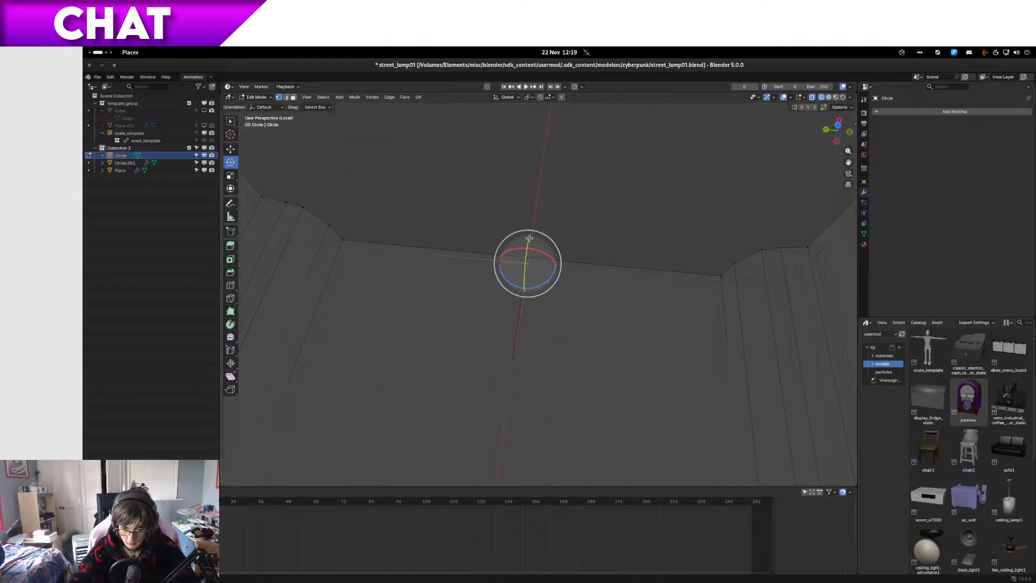
pyautogui.moveTo(556, 310); pyautogui.dragTo(588, 338, button='middle')
pyautogui.moveTo(594, 358); pyautogui.dragTo(549, 276)
pyautogui.press('n')
pyautogui.press('n')
pyautogui.press('m')
pyautogui.click(529, 284)
pyautogui.press('m')
pyautogui.click(547, 275)
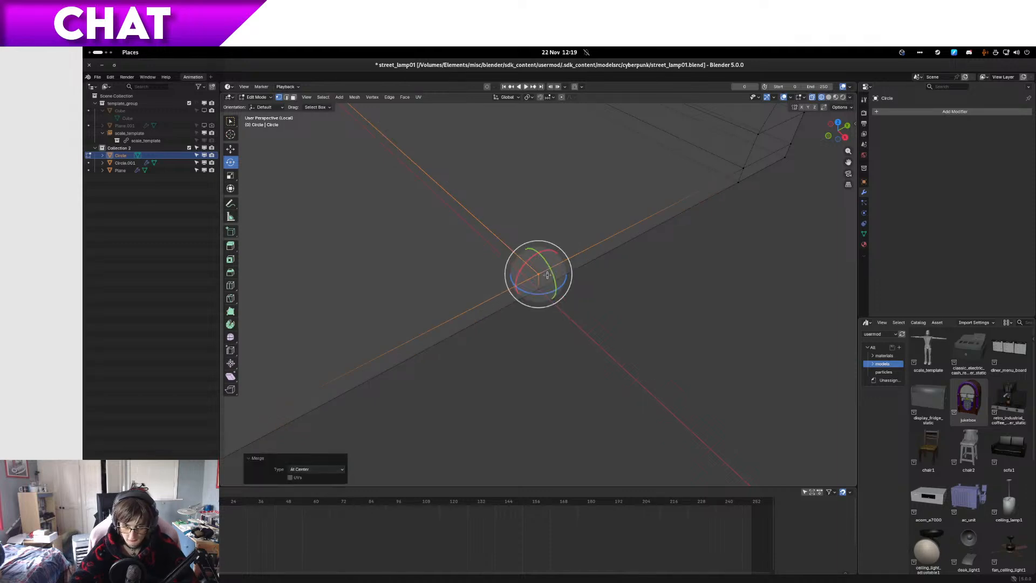
pyautogui.click(621, 234)
pyautogui.click(533, 289)
pyautogui.scroll(-9, 535, 289)
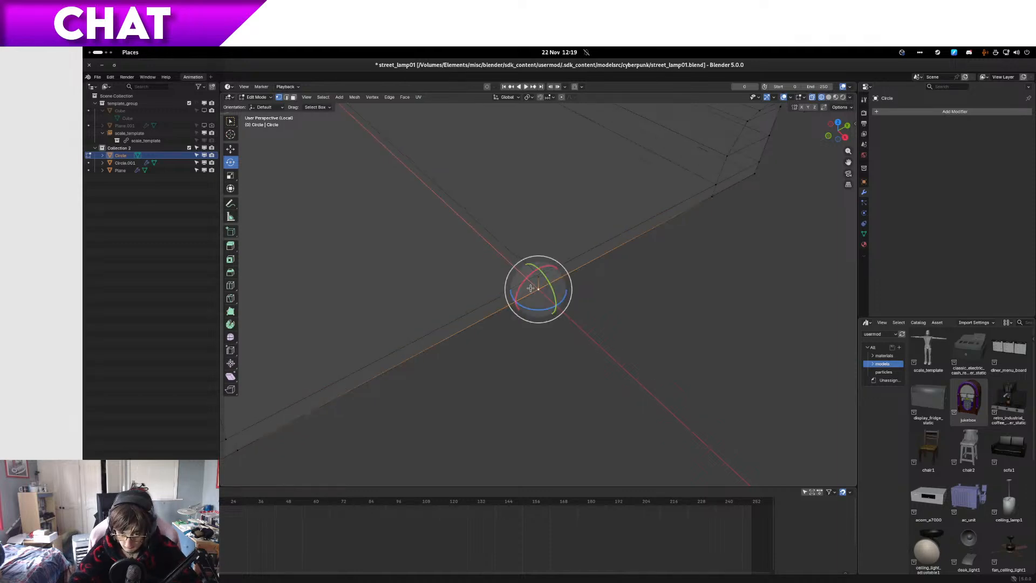
# Step: Select the vertices of the side wall on the positive Y side and move them -0.006 m along global Y
pyautogui.hotkey('shift', 'z')
pyautogui.moveTo(592, 280); pyautogui.dragTo(530, 267, button='middle')
pyautogui.press('KP_7')
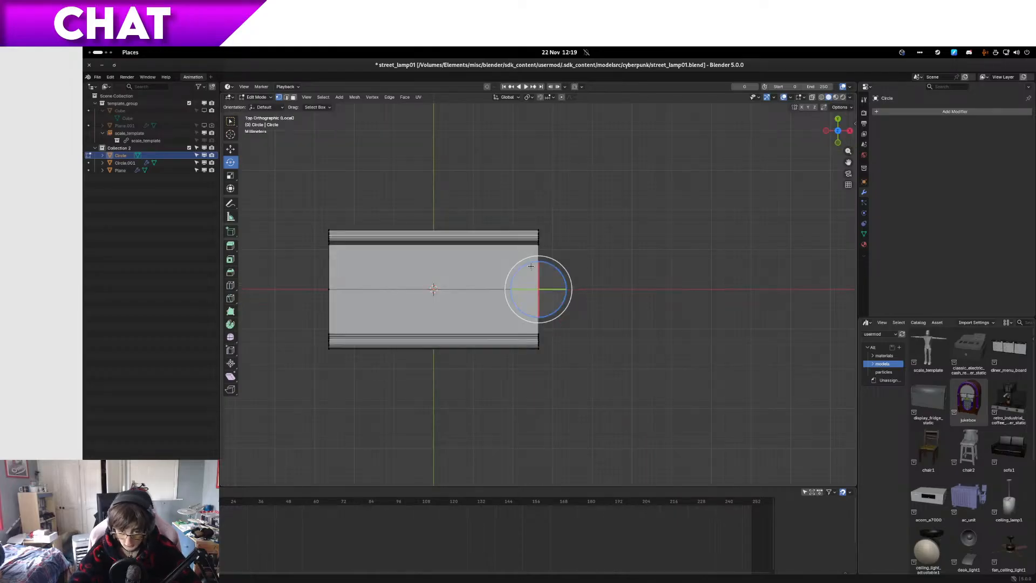
pyautogui.hotkey('shift', 'z')
pyautogui.moveTo(299, 212); pyautogui.dragTo(594, 248)
pyautogui.press('g')
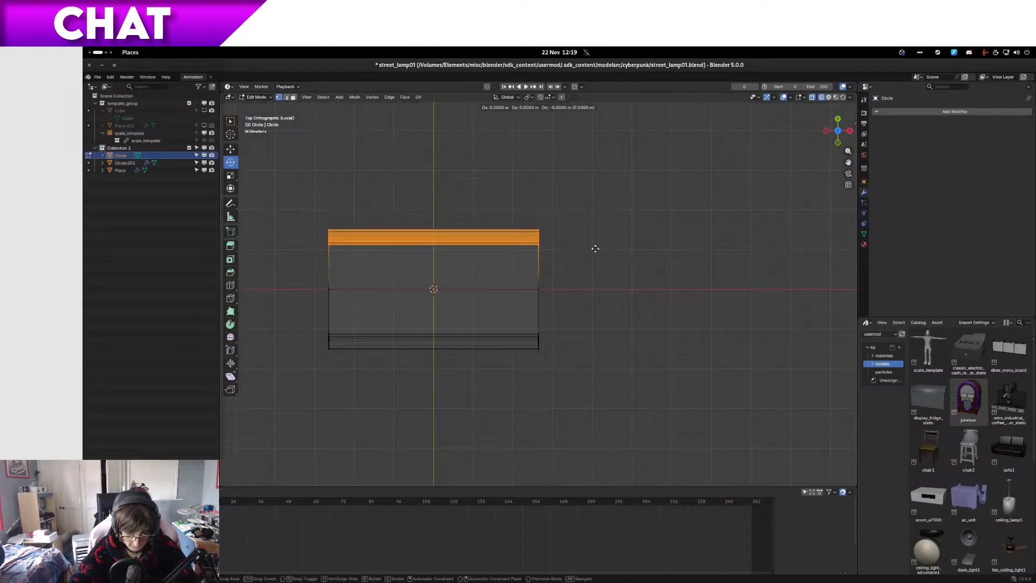
pyautogui.press('x')
pyautogui.press('x')
pyautogui.press('x')
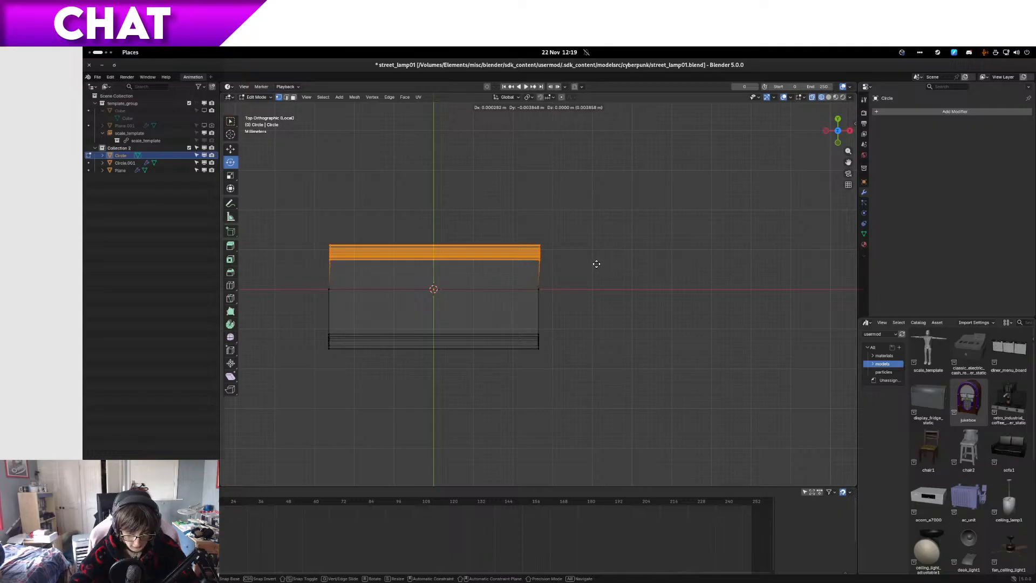
pyautogui.press('x')
pyautogui.press('y')
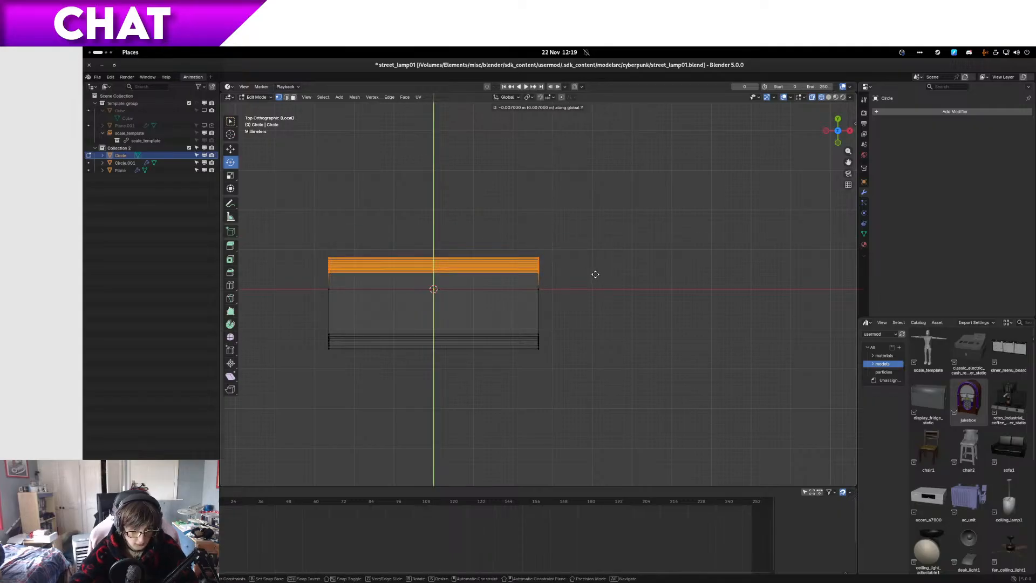
pyautogui.click(595, 272)
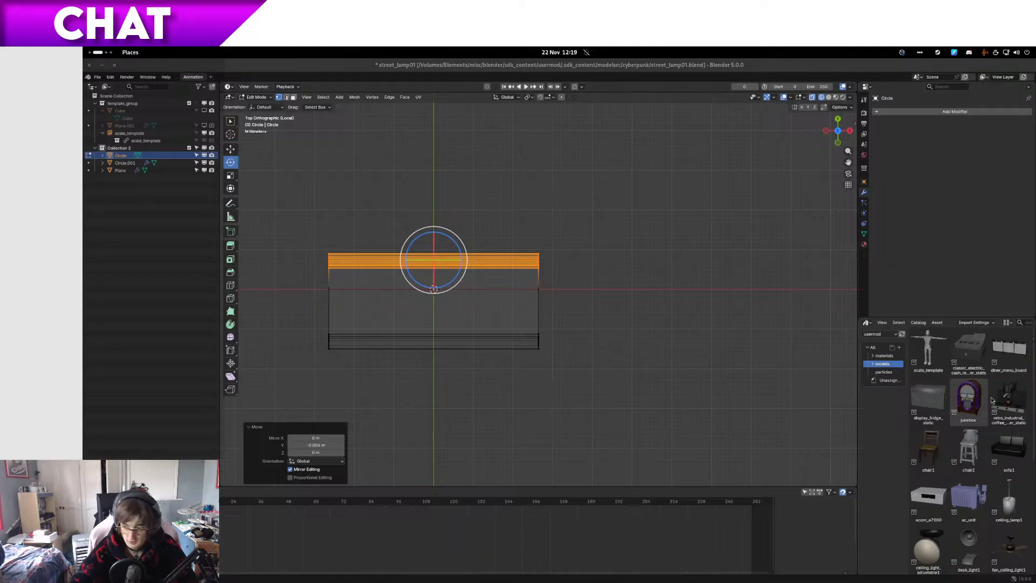
# Step: Select the vertices of the opposite side wall and move them inward along global Y to narrow the channel
pyautogui.moveTo(651, 405); pyautogui.dragTo(257, 292)
pyautogui.press('h')
pyautogui.press('u')
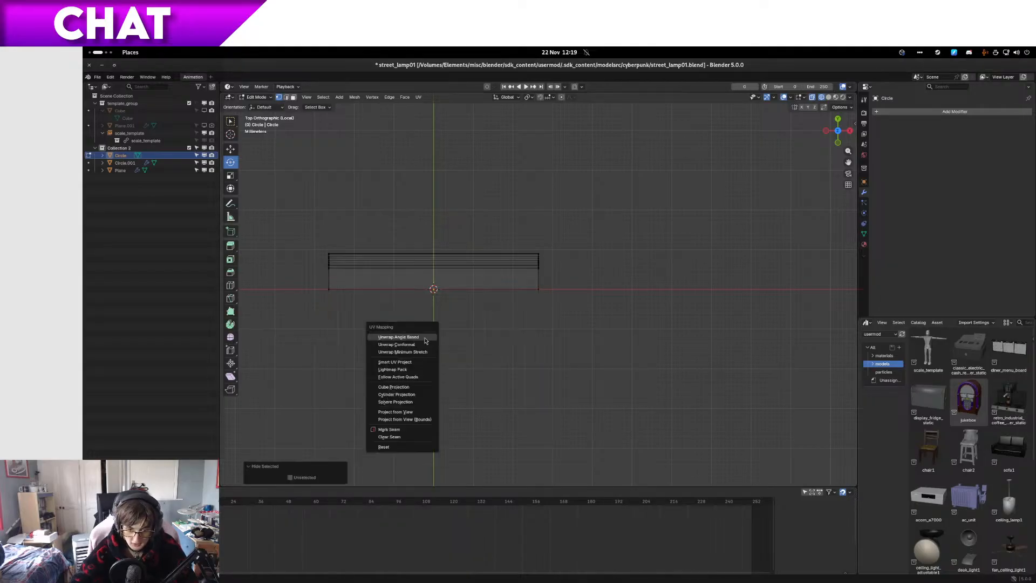
pyautogui.press('Escape')
pyautogui.hotkey('alt', 'h')
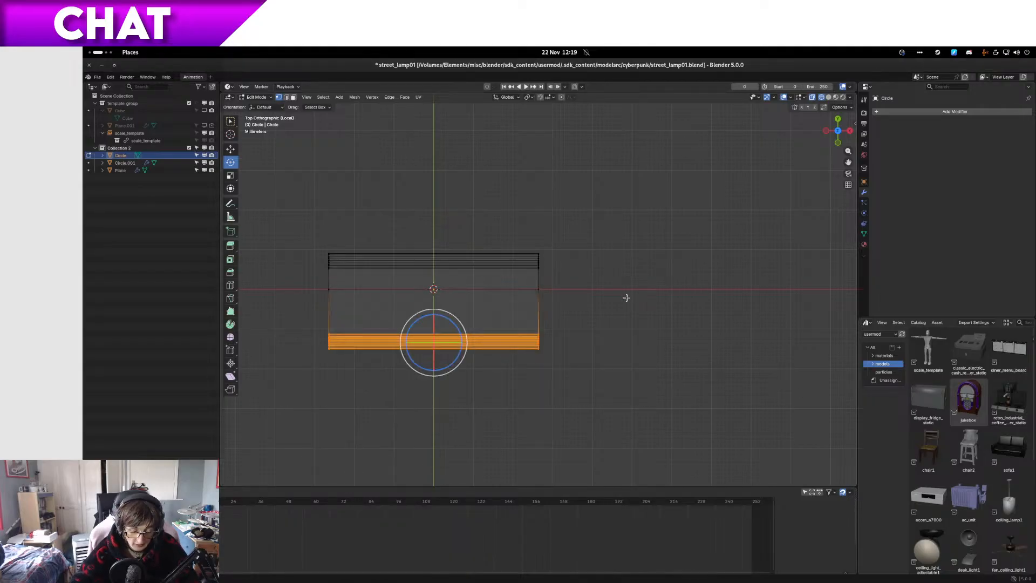
pyautogui.press('h')
pyautogui.hotkey('alt', 'h')
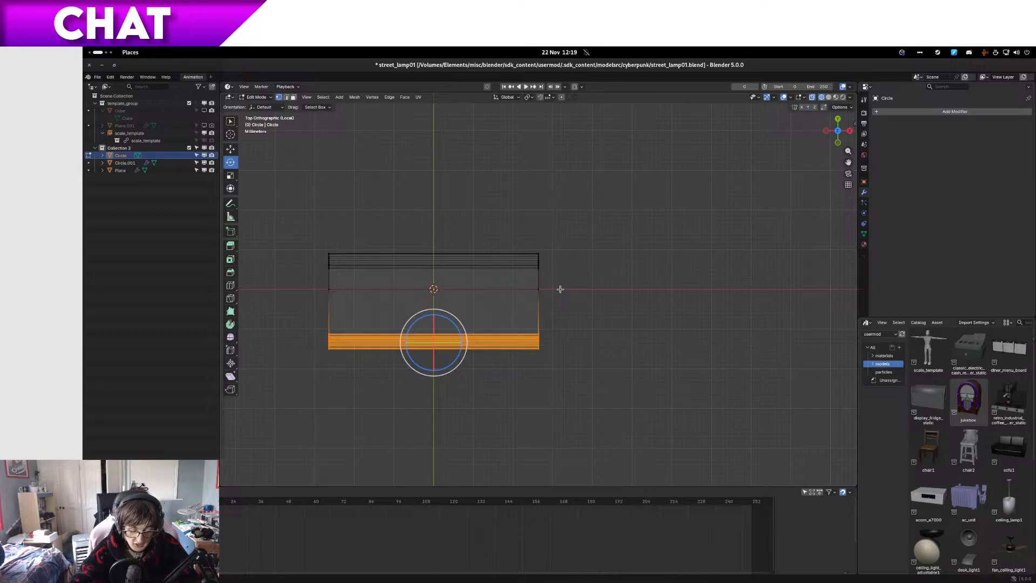
pyautogui.press('g')
pyautogui.press('y')
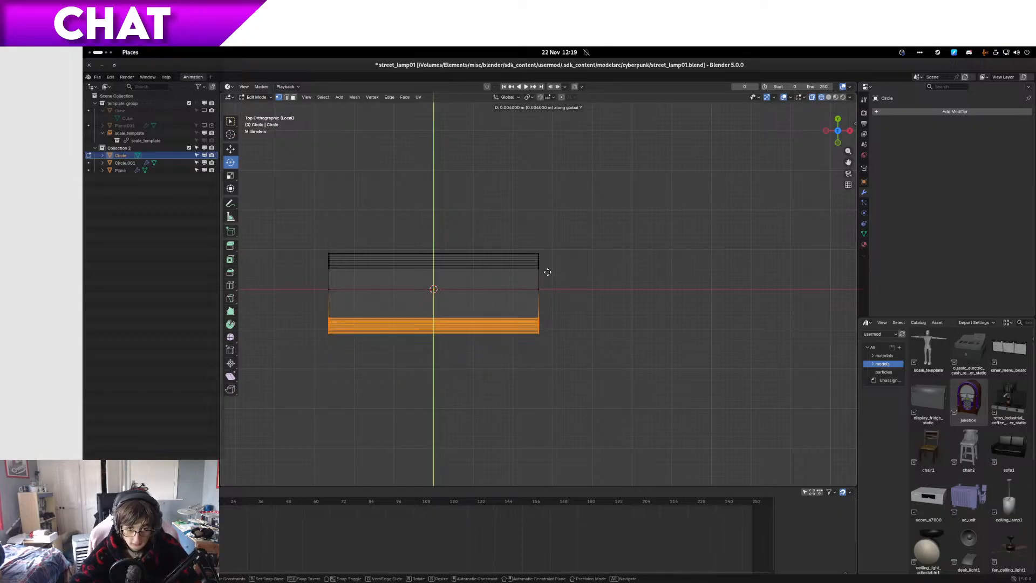
pyautogui.click(546, 264)
# Step: Return to solid shading in Object Mode, inspect the narrowed channel, and save the file
pyautogui.moveTo(546, 264)
pyautogui.mouseDown(button='middle')
pyautogui.moveTo(415, 249)
pyautogui.moveTo(535, 277)
pyautogui.moveTo(526, 219)
pyautogui.moveTo(531, 249)
pyautogui.moveTo(552, 259)
pyautogui.moveTo(557, 288)
pyautogui.moveTo(574, 253)
pyautogui.moveTo(510, 229)
pyautogui.moveTo(559, 267)
pyautogui.moveTo(526, 256)
pyautogui.moveTo(573, 247)
pyautogui.moveTo(405, 319)
pyautogui.mouseUp(button='middle')
pyautogui.hotkey('shift', 'z')
pyautogui.press('Tab')
pyautogui.scroll(3, 531, 249)
pyautogui.scroll(2, 530, 249)
pyautogui.scroll(-4, 546, 261)
pyautogui.scroll(3, 543, 259)
pyautogui.scroll(2, 558, 288)
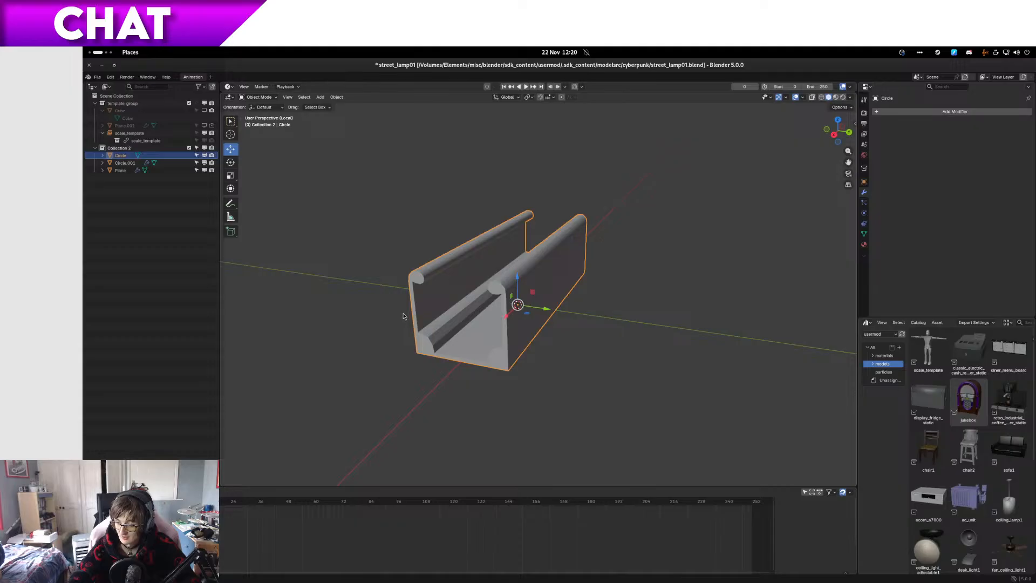
pyautogui.hotkey('ctrl', 's')
# Step: In the file manager, back up street_lamp01.blend from the cyberpunk folder into the original folder and rename it street_lamp01_modelling5e.blend
pyautogui.hotkey('alt', 'Tab')
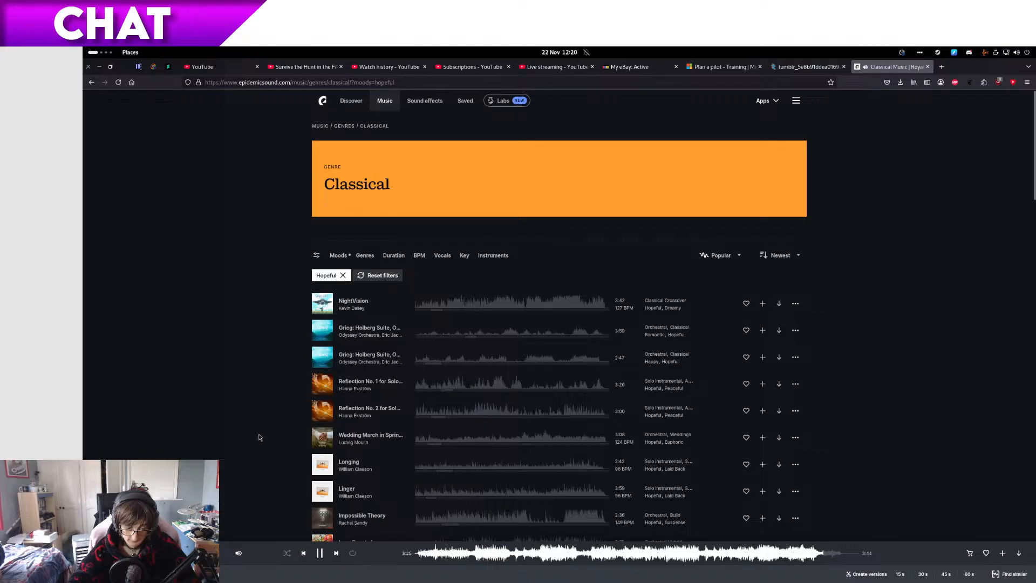
pyautogui.press('super')
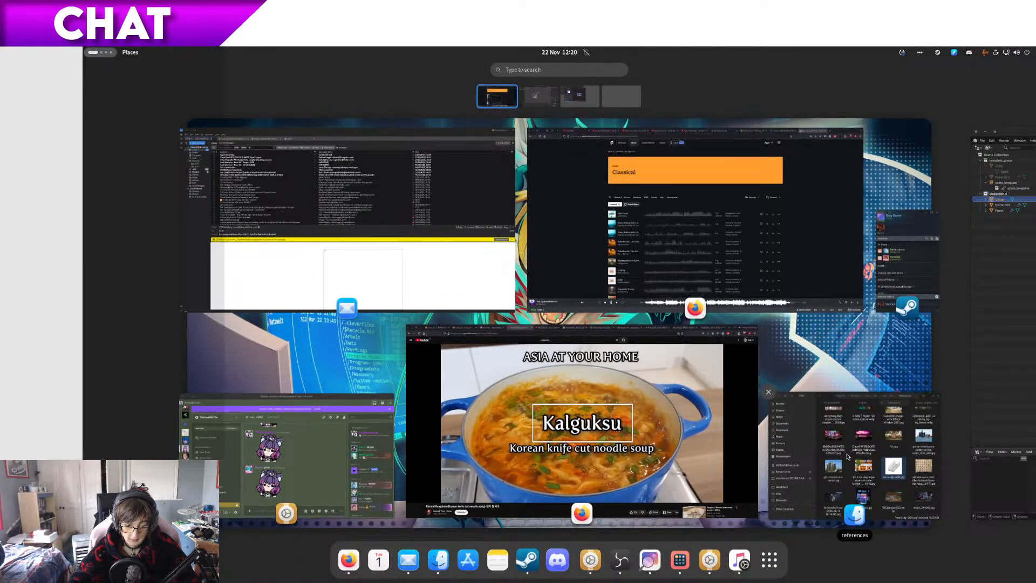
pyautogui.click(847, 456)
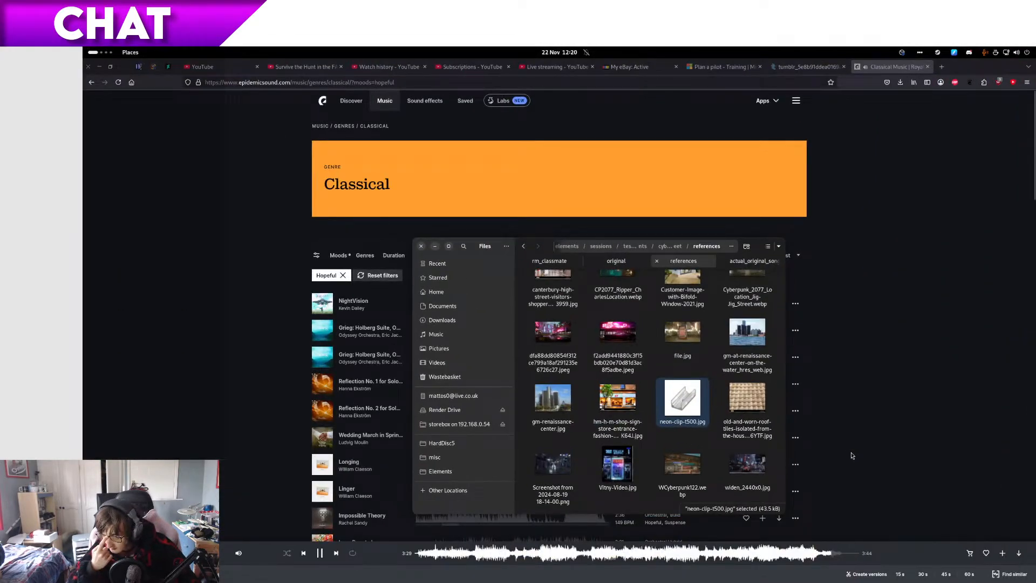
pyautogui.click(608, 262)
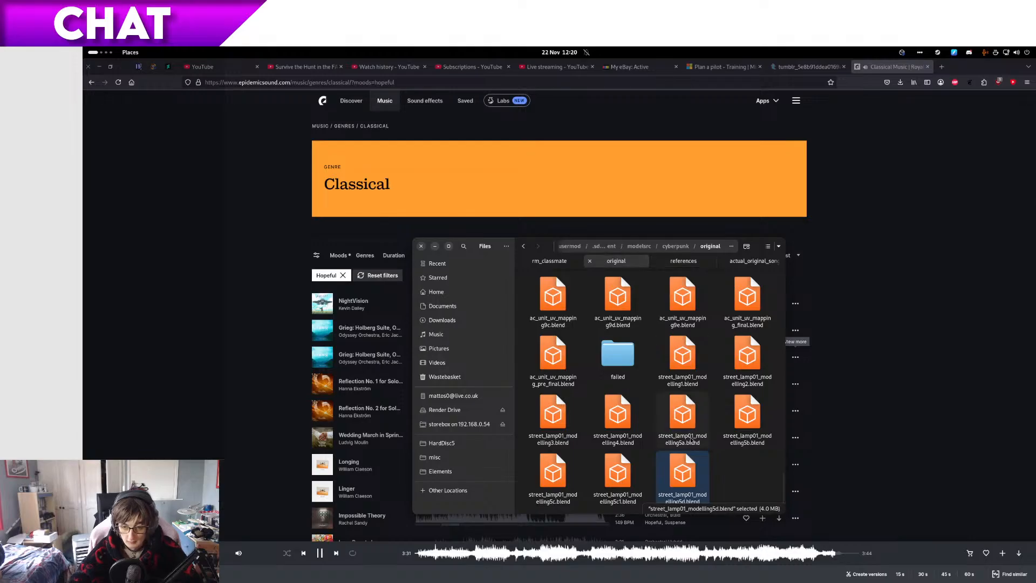
pyautogui.hotkey('alt', 'Left')
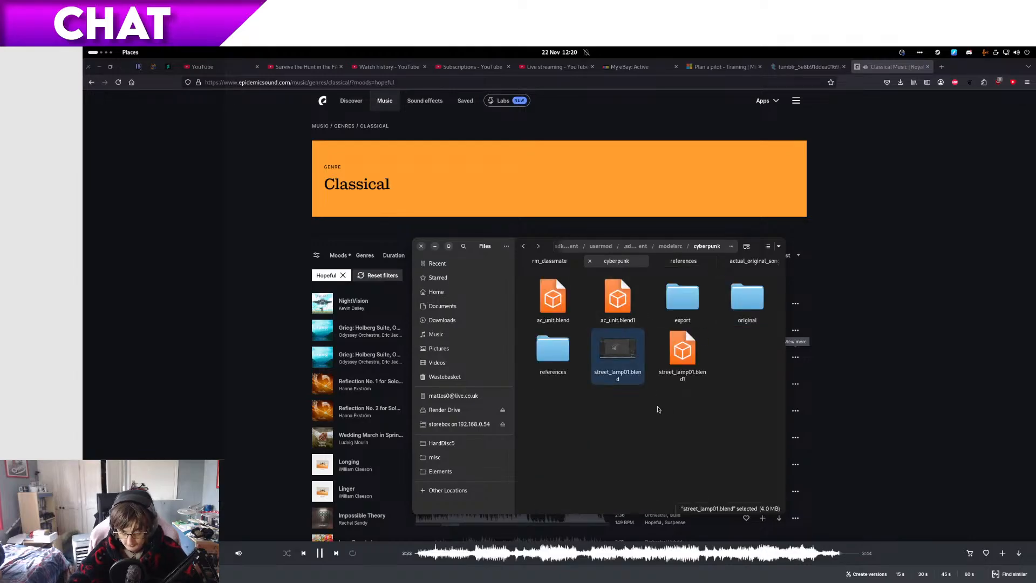
pyautogui.hotkey('ctrl', 'x')
pyautogui.hotkey('alt', 'Right')
pyautogui.hotkey('ctrl', 'v')
pyautogui.press('F2')
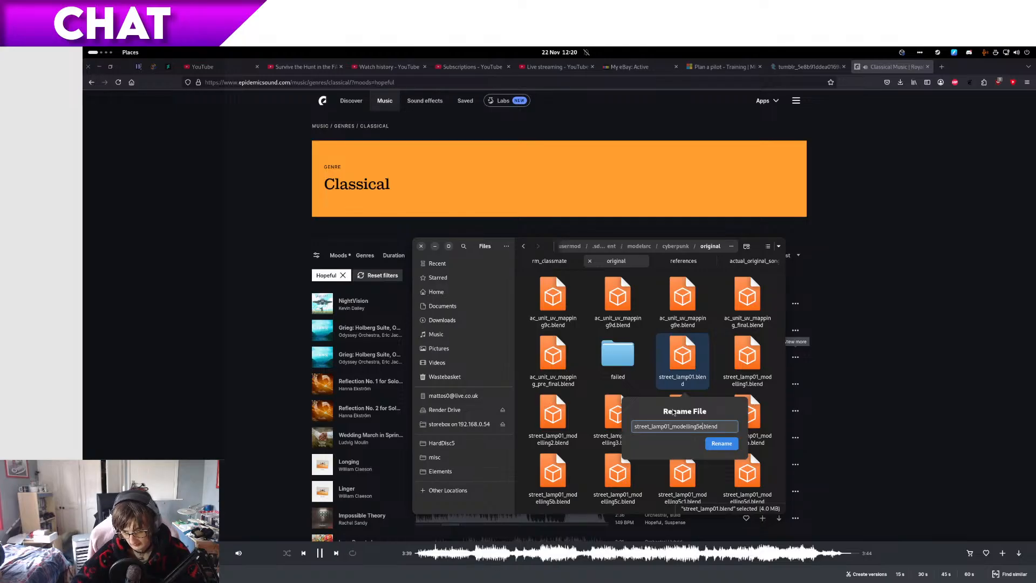
pyautogui.press('Return')
# Step: Switch to Blender, enter Edit Mode on the clip mesh and show it in wireframe from the front with the rest of the lamp
pyautogui.hotkey('ctrl', 'alt', 'Right')
pyautogui.scroll(-4, 383, 309)
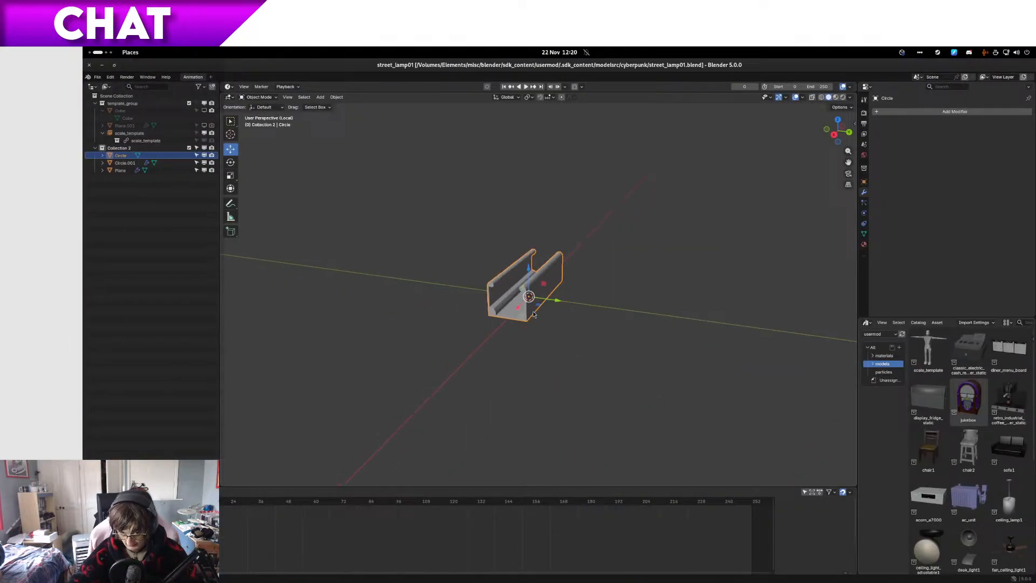
pyautogui.press('Tab')
pyautogui.scroll(3, 533, 314)
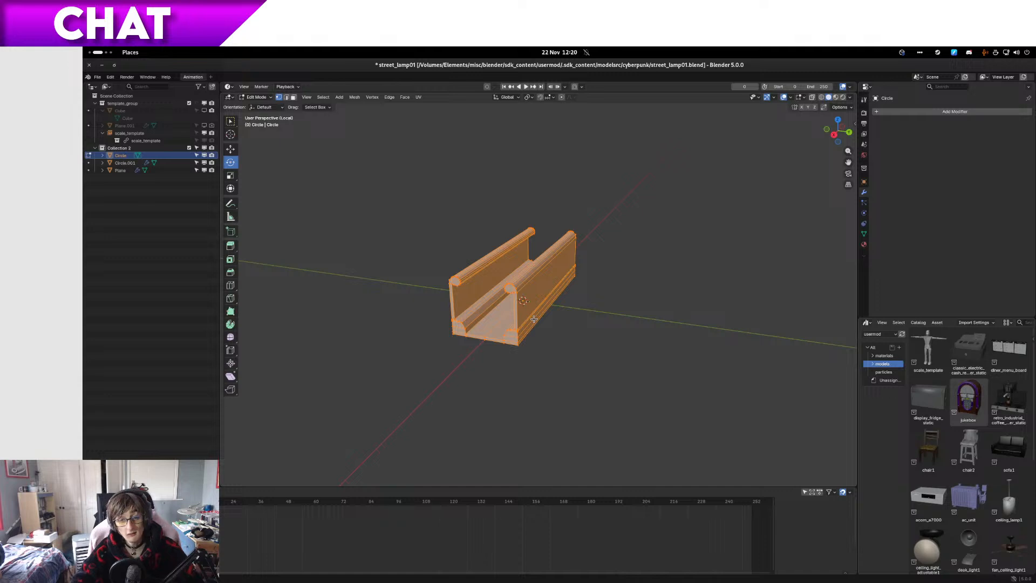
pyautogui.press('KP_3')
pyautogui.press('z')
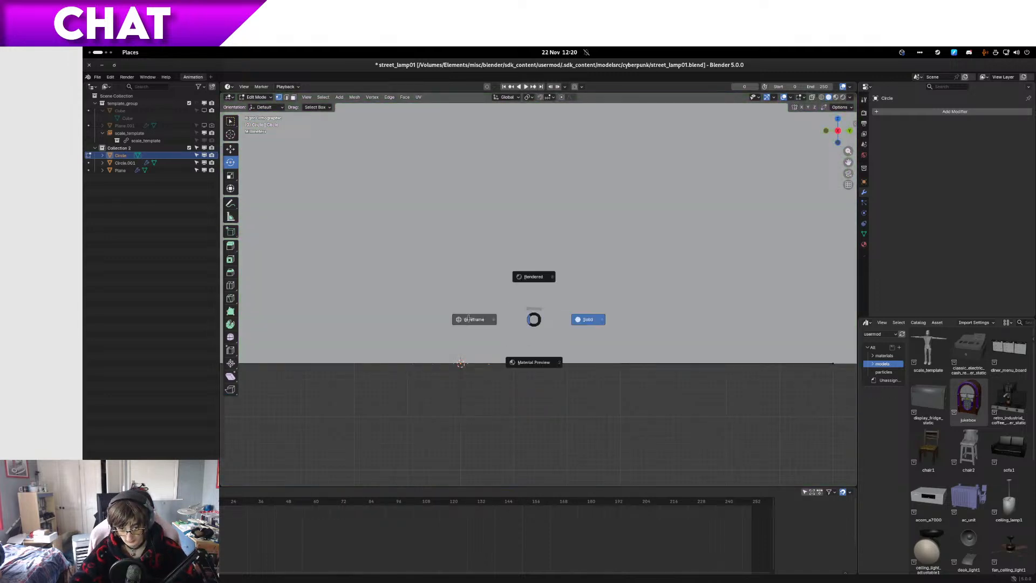
pyautogui.click(468, 319)
pyautogui.press('KP_Decimal')
pyautogui.press('KP_1')
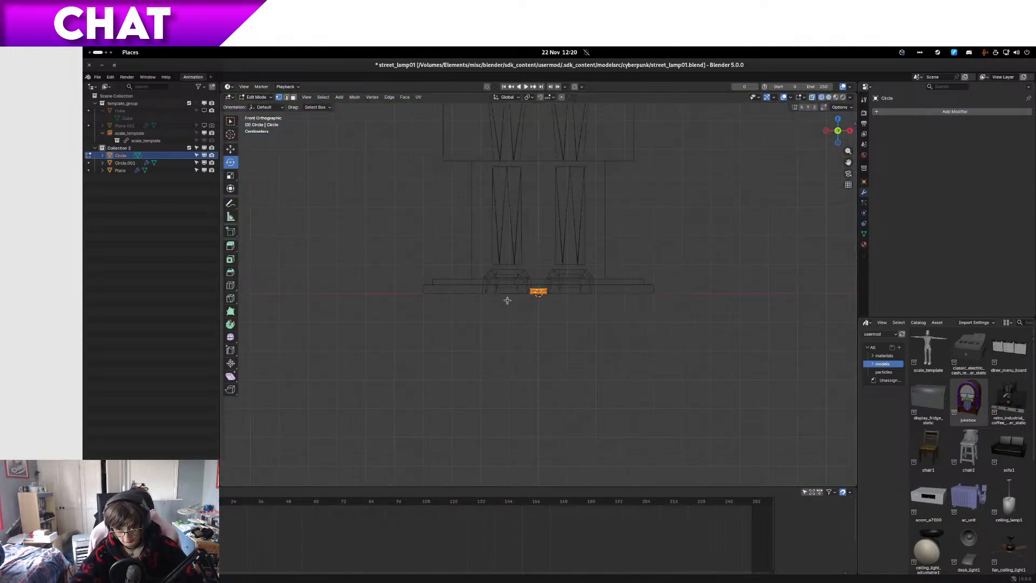
# Step: Move the clip mesh -0.3 m along X and 4.2 m along Z, up to the end of the lamp's neon tube
pyautogui.scroll(-6, 527, 293)
pyautogui.keyDown('shift'); pyautogui.moveTo(558, 210); pyautogui.dragTo(584, 320, button='middle'); pyautogui.keyUp('shift')
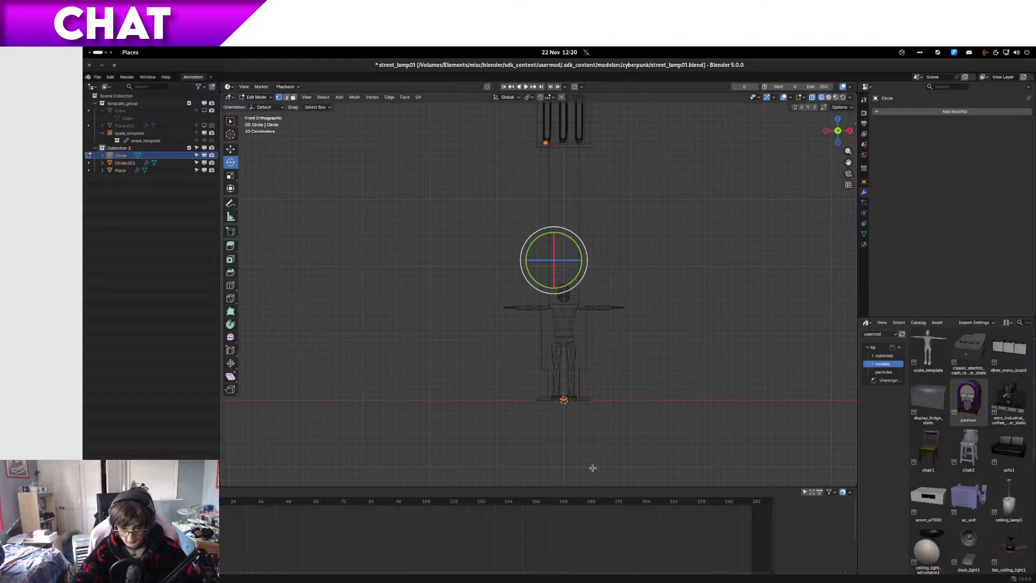
pyautogui.click(564, 400)
pyautogui.press('g')
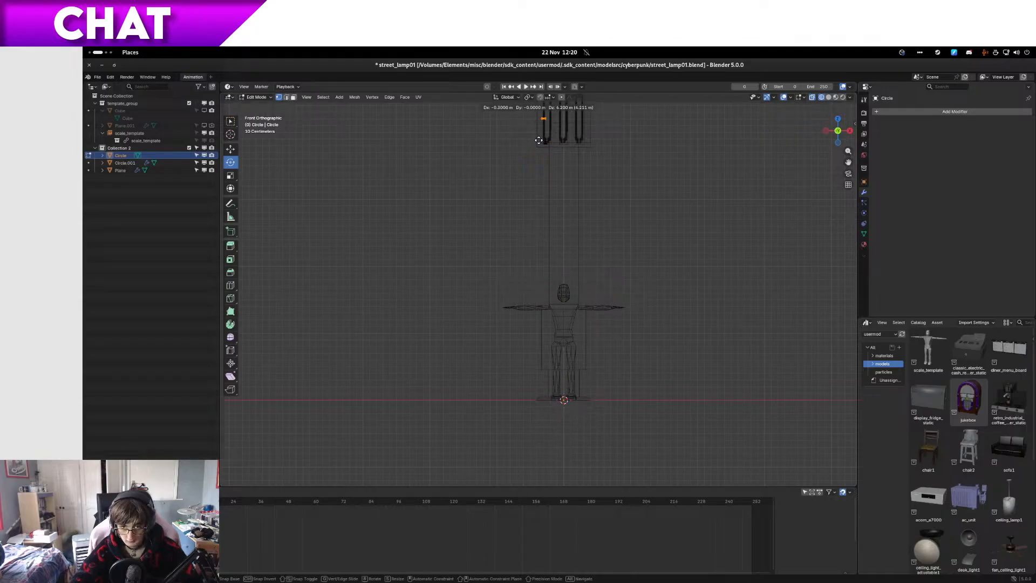
pyautogui.click(539, 140)
pyautogui.press('KP_Decimal')
pyautogui.scroll(1, 525, 173)
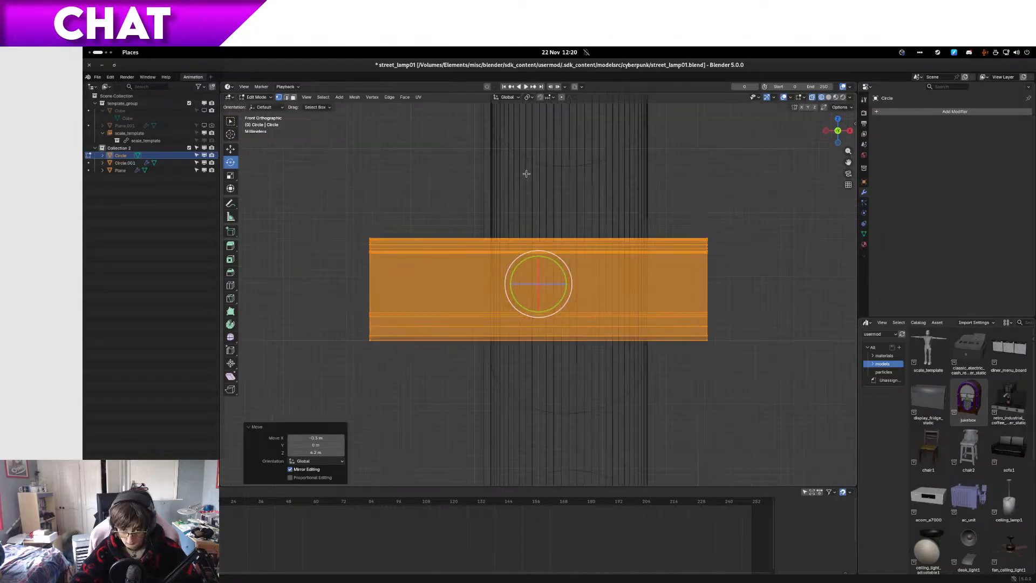
# Step: Rotate the clip mesh 90° about the global Y axis so it stands upright along the tube
pyautogui.scroll(-7, 535, 216)
pyautogui.scroll(1, 565, 267)
pyautogui.scroll(1, 560, 286)
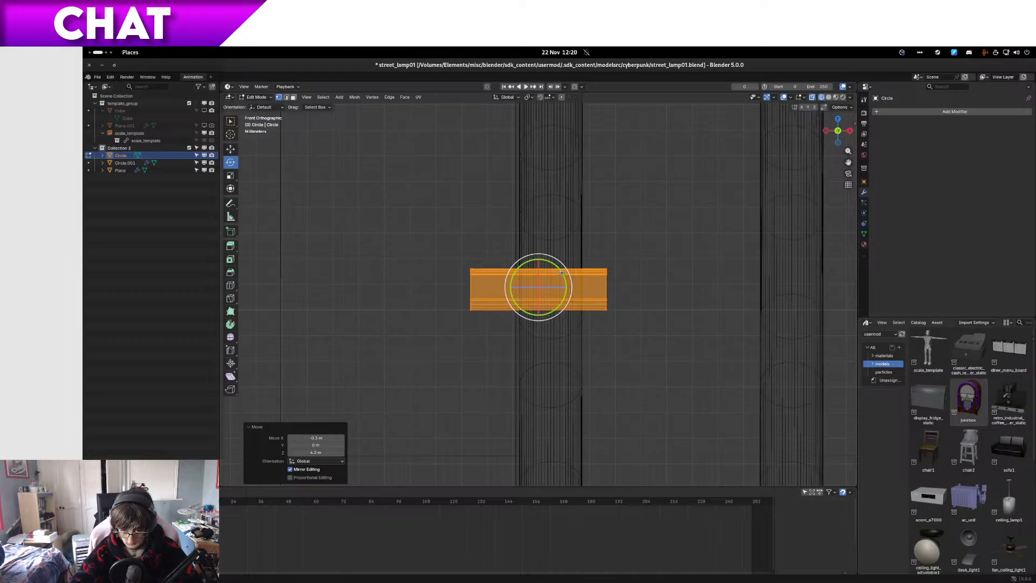
pyautogui.moveTo(562, 273); pyautogui.dragTo(560, 325)
pyautogui.moveTo(560, 325); pyautogui.dragTo(517, 337, button='middle')
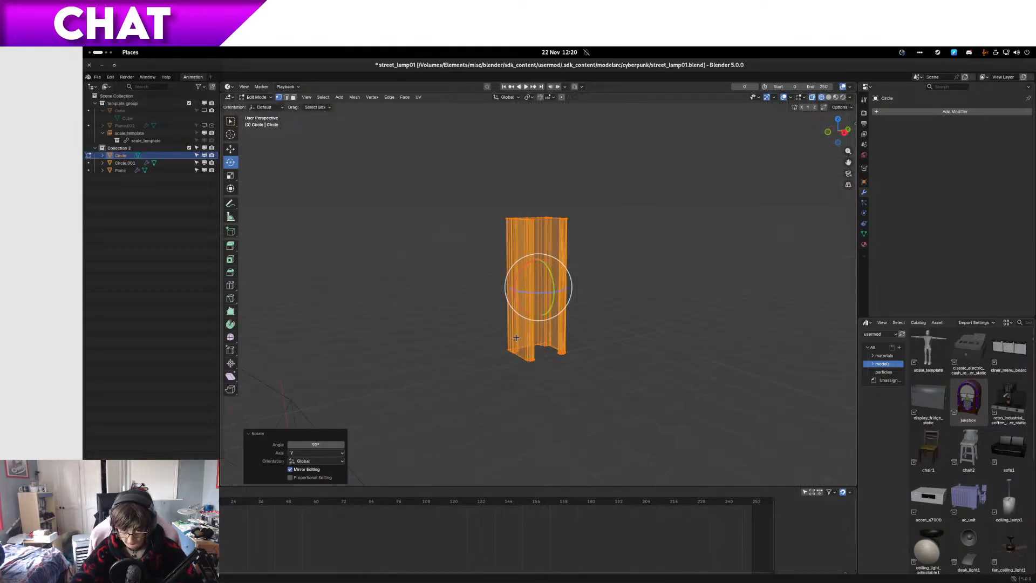
# Step: In the right side view, move the clip mesh onto the lower of the two slanted tubes
pyautogui.press('KP_3')
pyautogui.scroll(-5, 578, 303)
pyautogui.press('g')
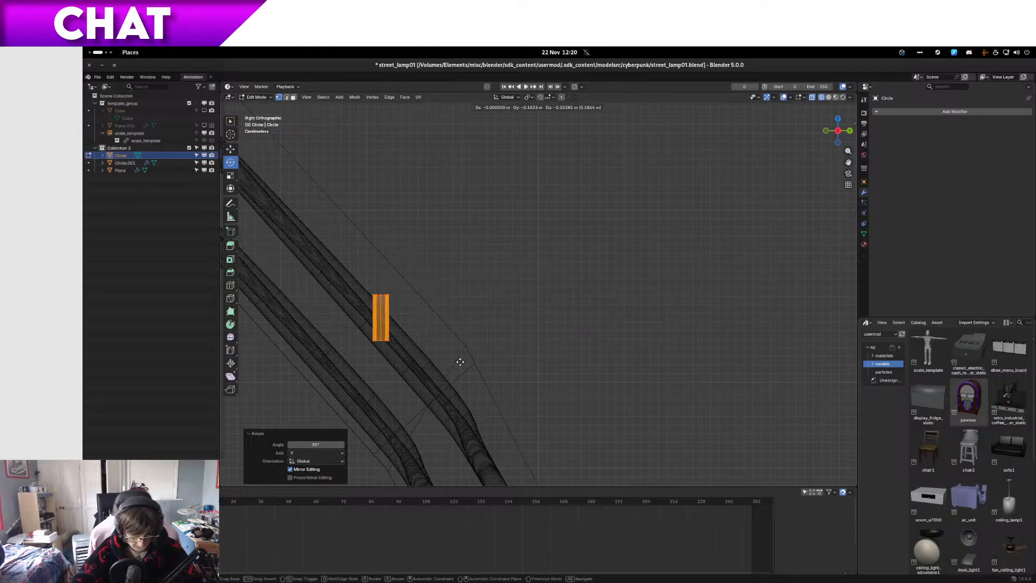
pyautogui.click(276, 374)
pyautogui.keyDown('shift'); pyautogui.moveTo(351, 372); pyautogui.dragTo(465, 330, button='middle'); pyautogui.keyUp('shift')
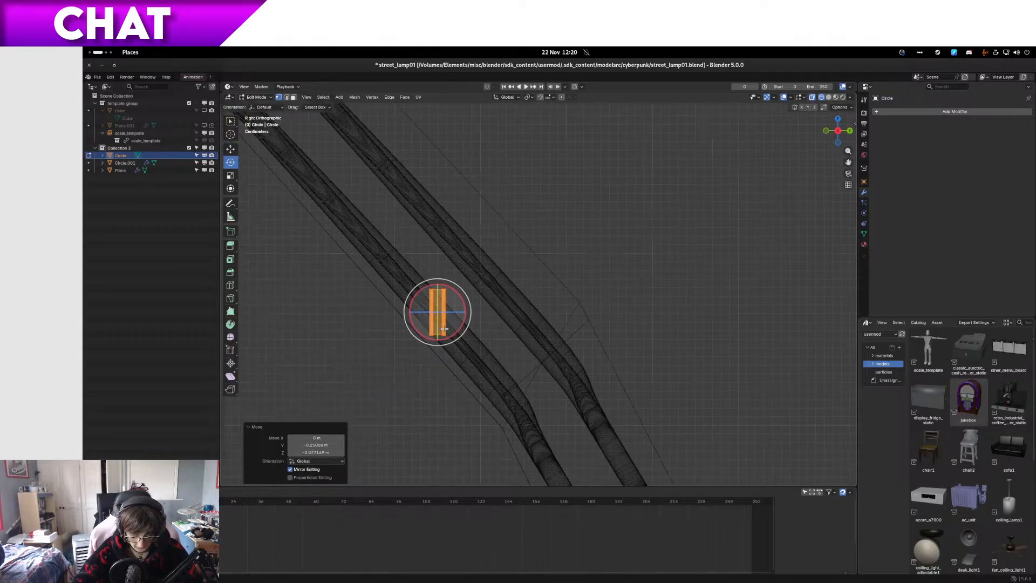
pyautogui.scroll(6, 465, 331)
pyautogui.keyDown('shift'); pyautogui.moveTo(387, 343); pyautogui.dragTo(615, 299, button='middle'); pyautogui.keyUp('shift')
# Step: Tilt the clip mesh 42° in the side view to match the tube's slope and nudge it onto the tube's centre
pyautogui.press('r')
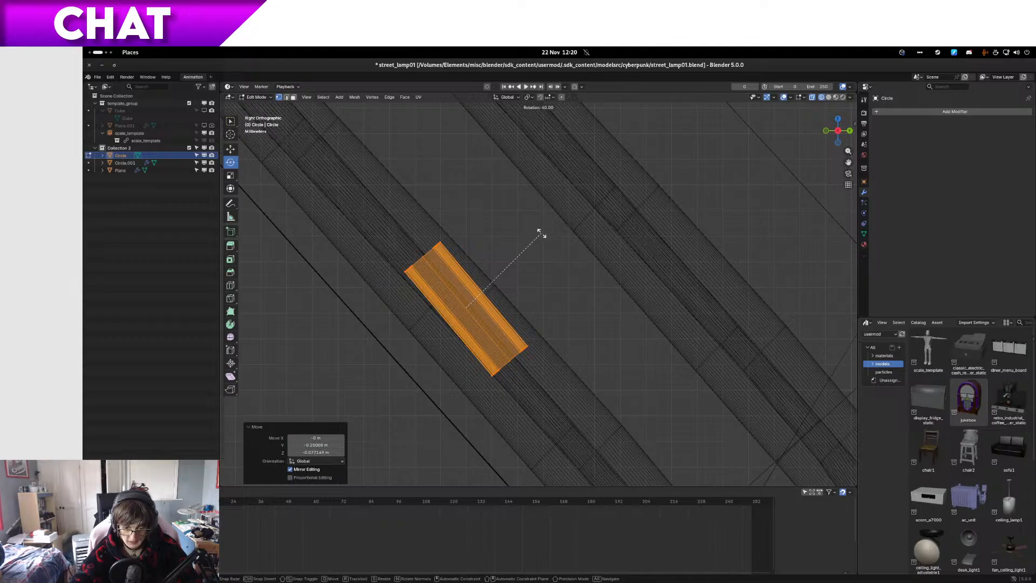
pyautogui.click(536, 229)
pyautogui.press('g')
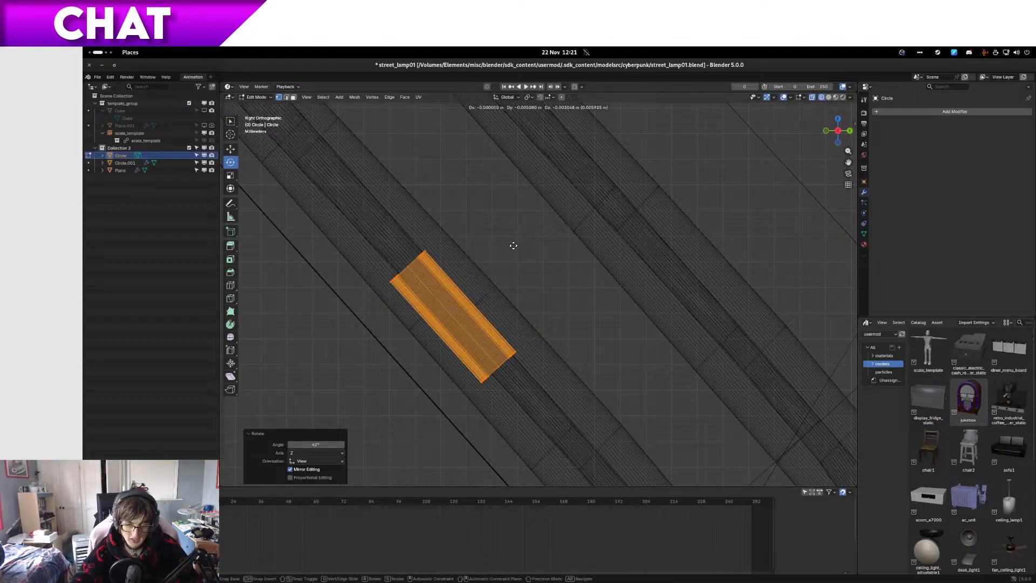
pyautogui.click(514, 245)
# Step: Scale the clip mesh uniformly by 1.2 and compare its width with the tube from the front
pyautogui.press('s')
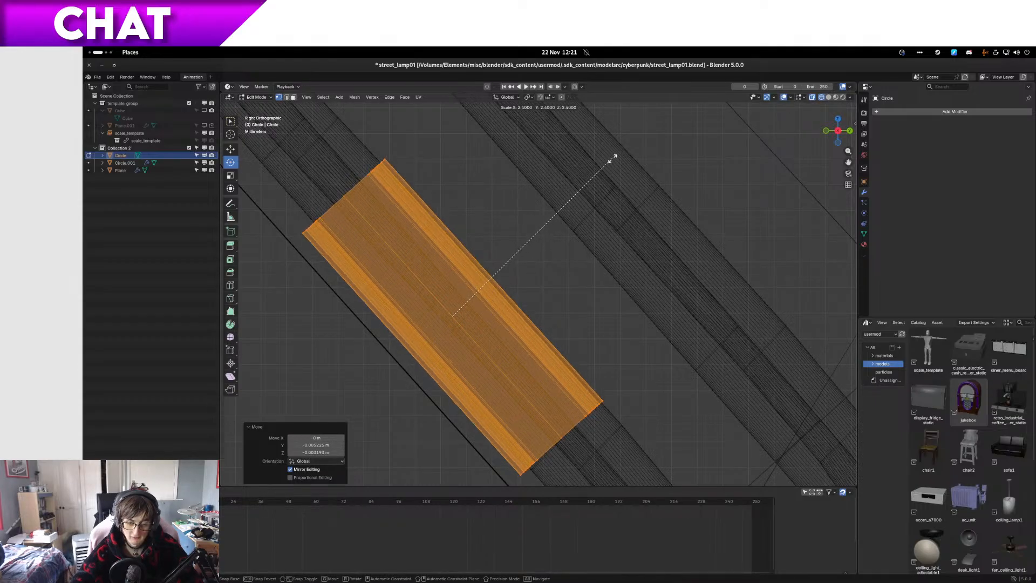
pyautogui.click(532, 230)
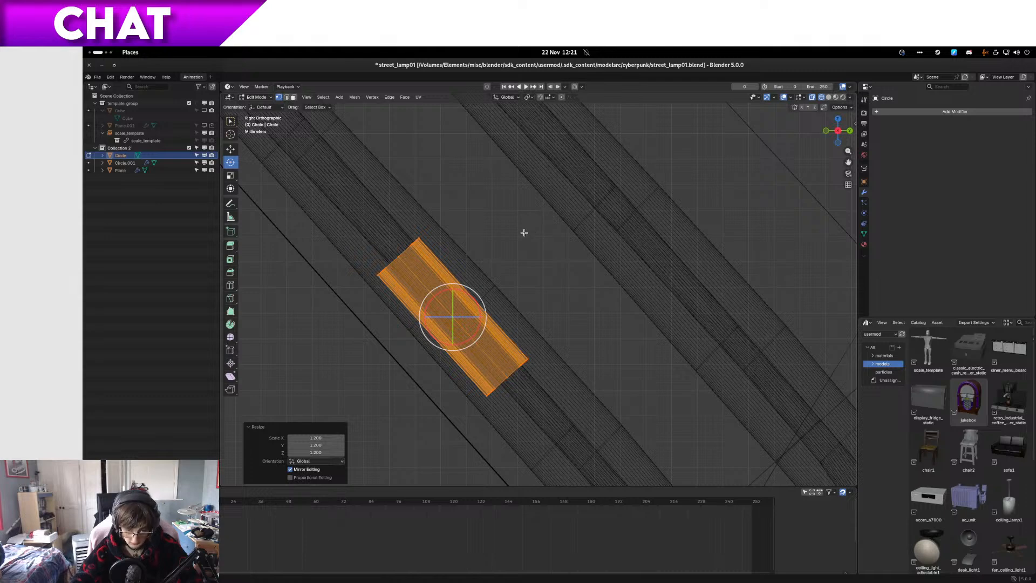
pyautogui.press('KP_1')
pyautogui.scroll(1, 605, 320)
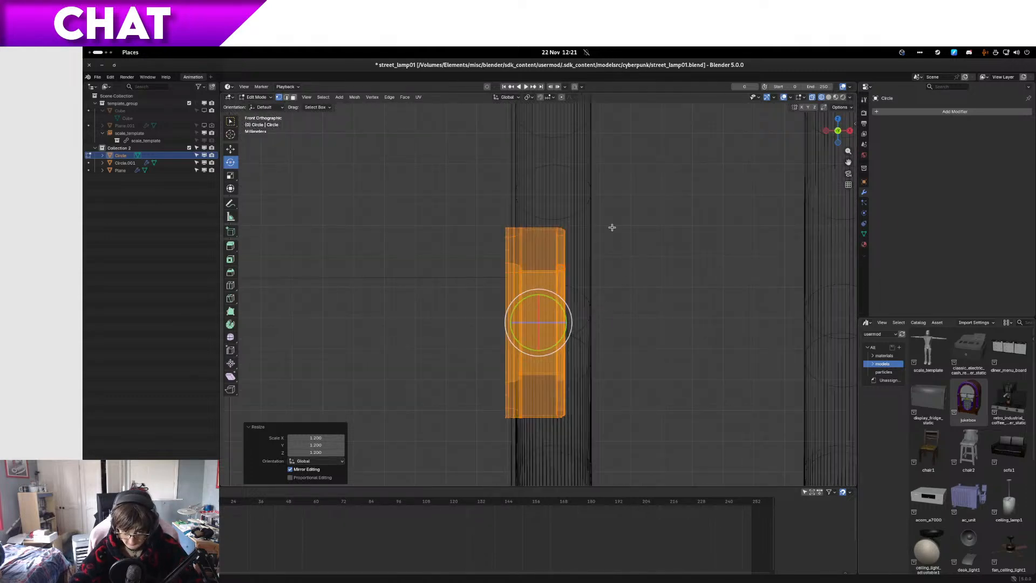
# Step: Select the vertices of the clip's open-side lips and move them along positive X to deepen the channel around the tube
pyautogui.moveTo(602, 205); pyautogui.dragTo(548, 280)
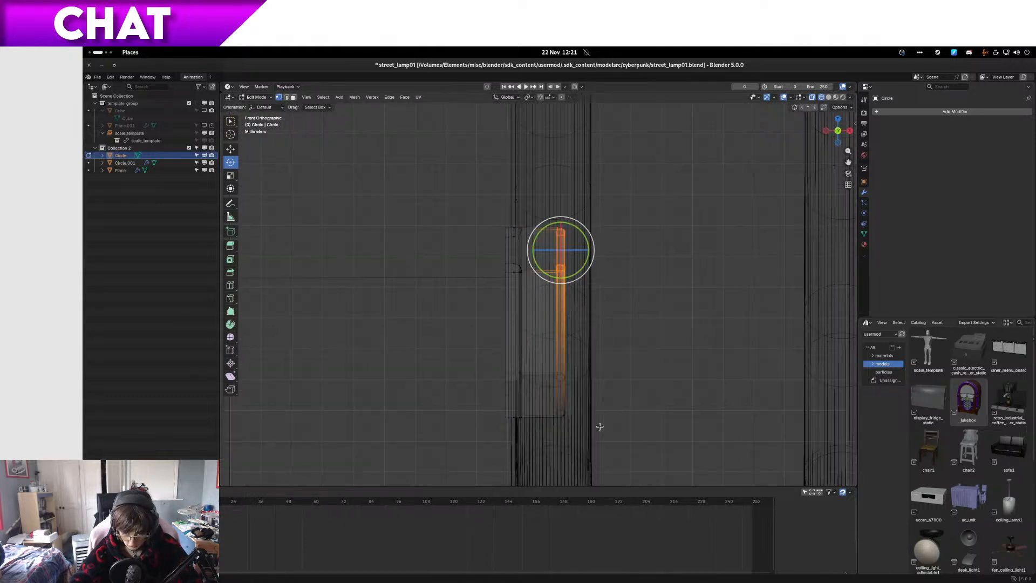
pyautogui.keyDown('shift'); pyautogui.moveTo(600, 426); pyautogui.dragTo(547, 350); pyautogui.keyUp('shift')
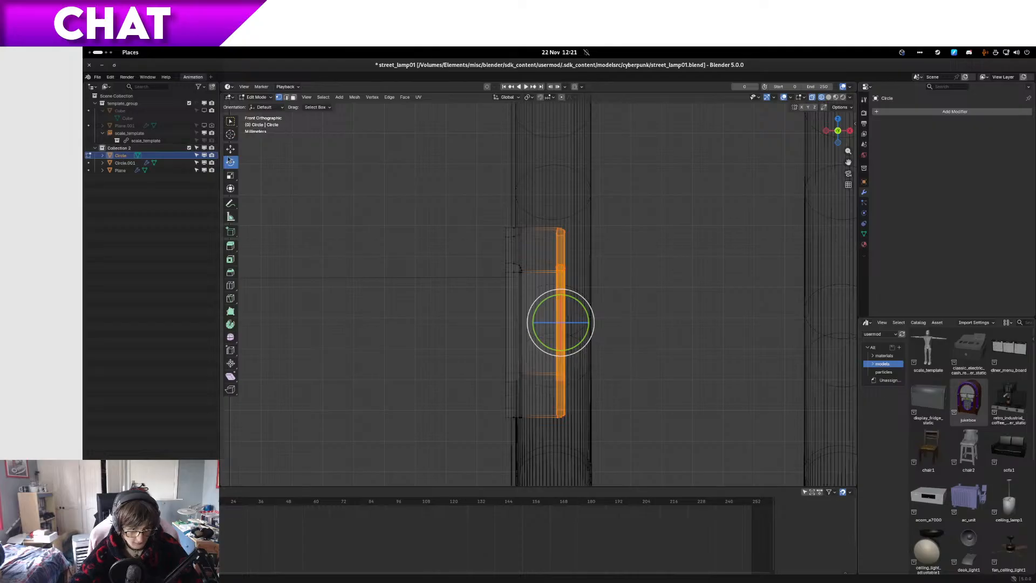
pyautogui.moveTo(591, 321); pyautogui.dragTo(624, 322)
pyautogui.moveTo(670, 322); pyautogui.dragTo(657, 353, button='middle')
# Step: Grow the selection to the whole clip and shift it slightly in the global XZ plane towards the tube
pyautogui.press('ctrl+KP_Add')
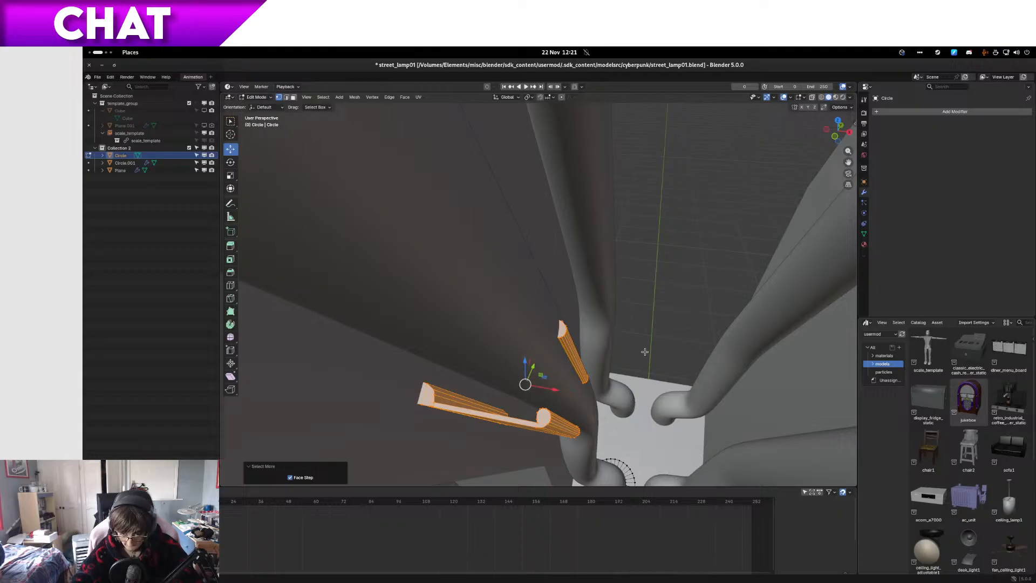
pyautogui.press('KP_5')
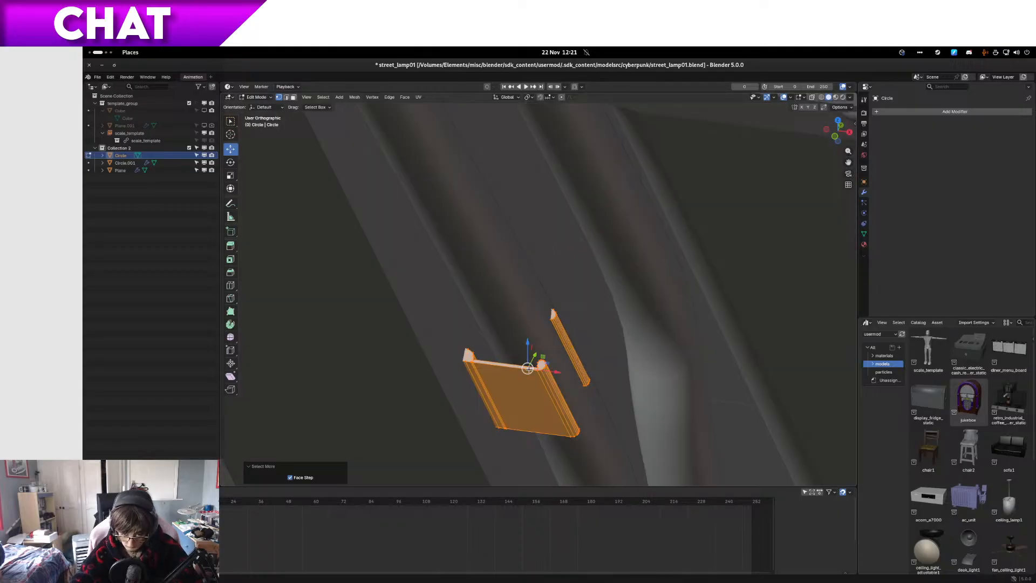
pyautogui.scroll(3, 528, 369)
pyautogui.moveTo(528, 370); pyautogui.dragTo(550, 380, button='middle')
pyautogui.moveTo(595, 427); pyautogui.dragTo(605, 431)
pyautogui.moveTo(606, 431); pyautogui.dragTo(459, 376, button='middle')
pyautogui.moveTo(456, 367); pyautogui.dragTo(471, 353)
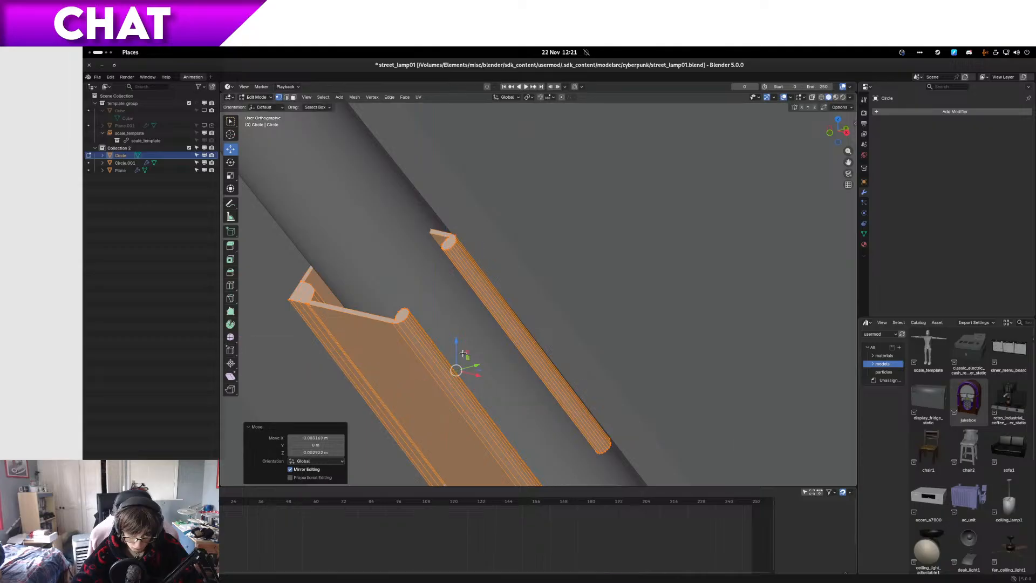
pyautogui.moveTo(471, 354); pyautogui.dragTo(502, 364, button='middle')
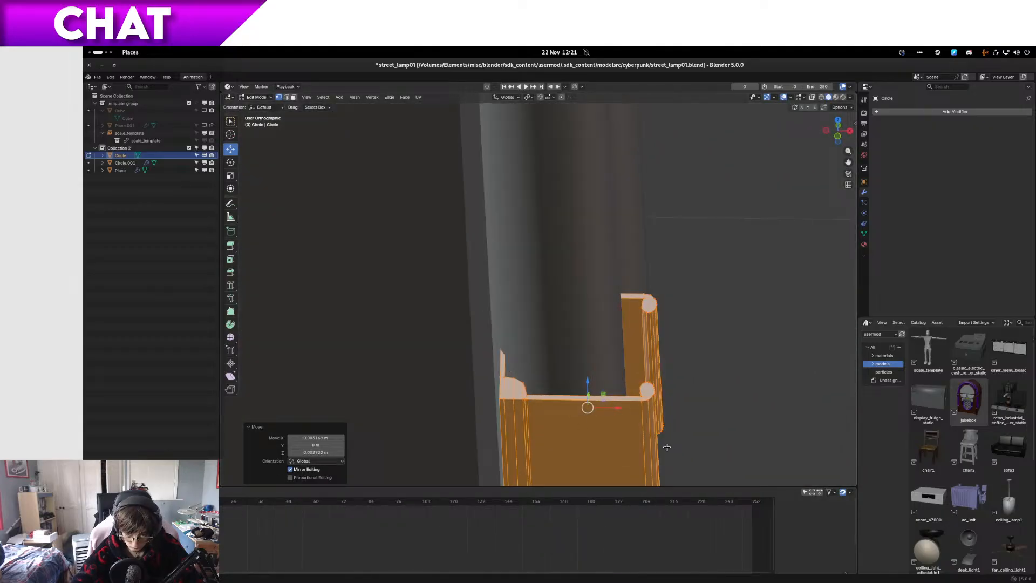
# Step: Move the whole clip about -0.003 m along global X and show it in wireframe from the right side
pyautogui.moveTo(616, 408); pyautogui.dragTo(595, 415)
pyautogui.moveTo(595, 415); pyautogui.dragTo(488, 403, button='middle')
pyautogui.press('KP_3')
pyautogui.click(430, 404)
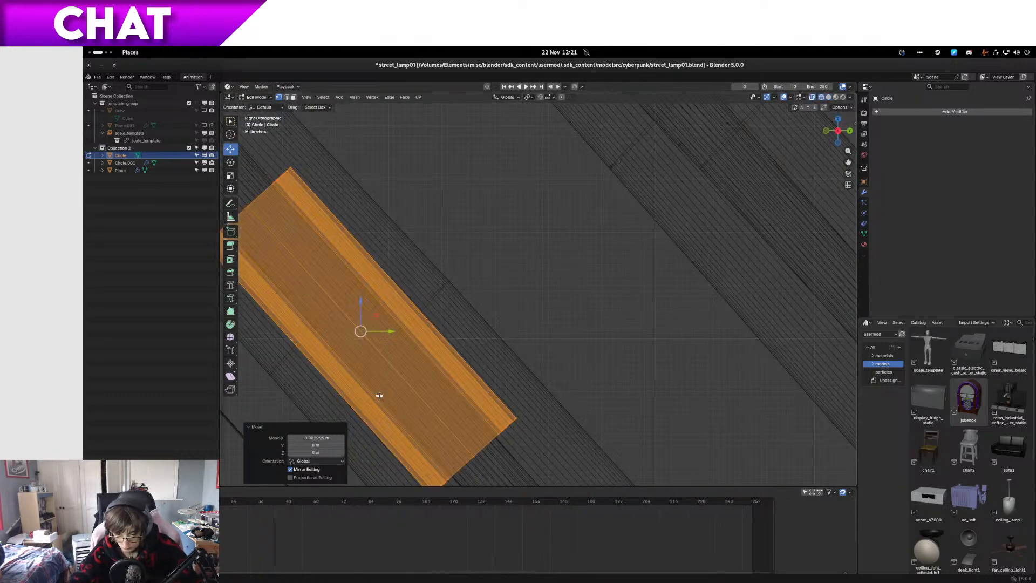
# Step: Shift the clip about 0.002 m along Y and 0.0016 m along Z so it sits centred on the slanted tube
pyautogui.scroll(3, 385, 386)
pyautogui.moveTo(386, 386)
pyautogui.keyDown('shift'); pyautogui.mouseDown(button='middle')
pyautogui.moveTo(525, 444)
pyautogui.moveTo(551, 442)
pyautogui.mouseUp(button='middle'); pyautogui.keyUp('shift')
pyautogui.scroll(-3, 468, 353)
pyautogui.scroll(-3, 468, 353)
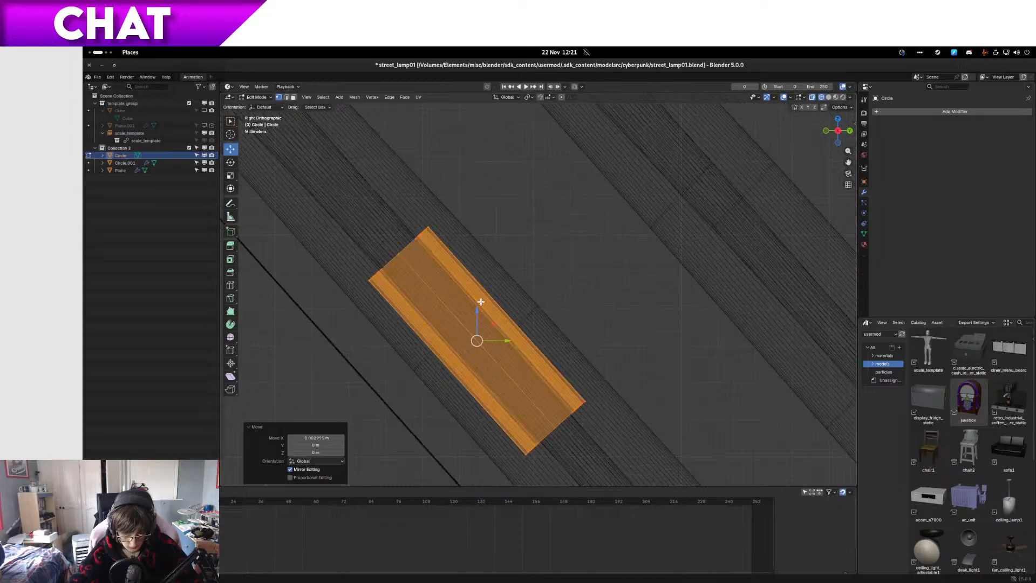
pyautogui.scroll(3, 468, 353)
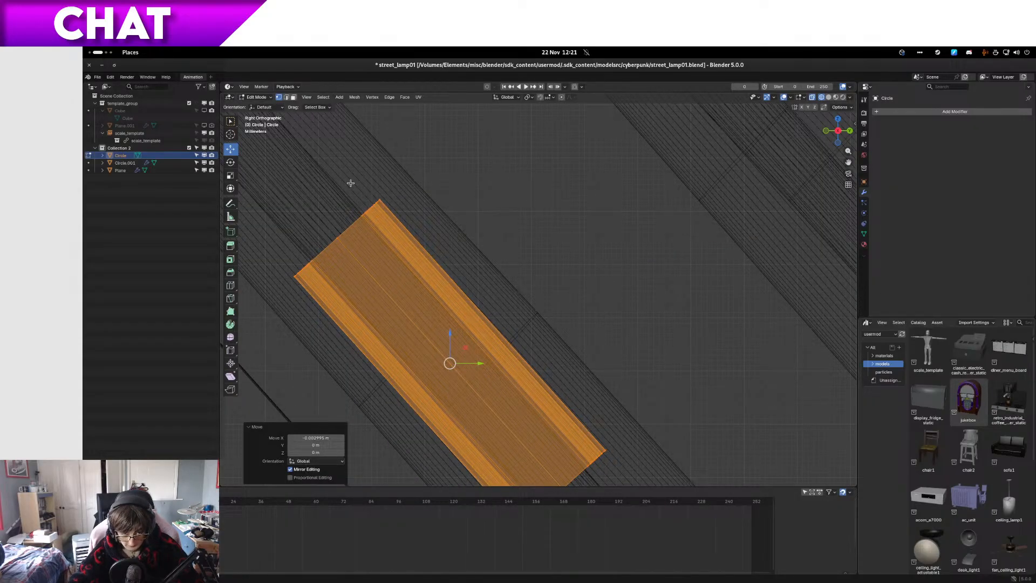
pyautogui.moveTo(351, 183); pyautogui.dragTo(435, 209, button='middle')
pyautogui.press('KP_1')
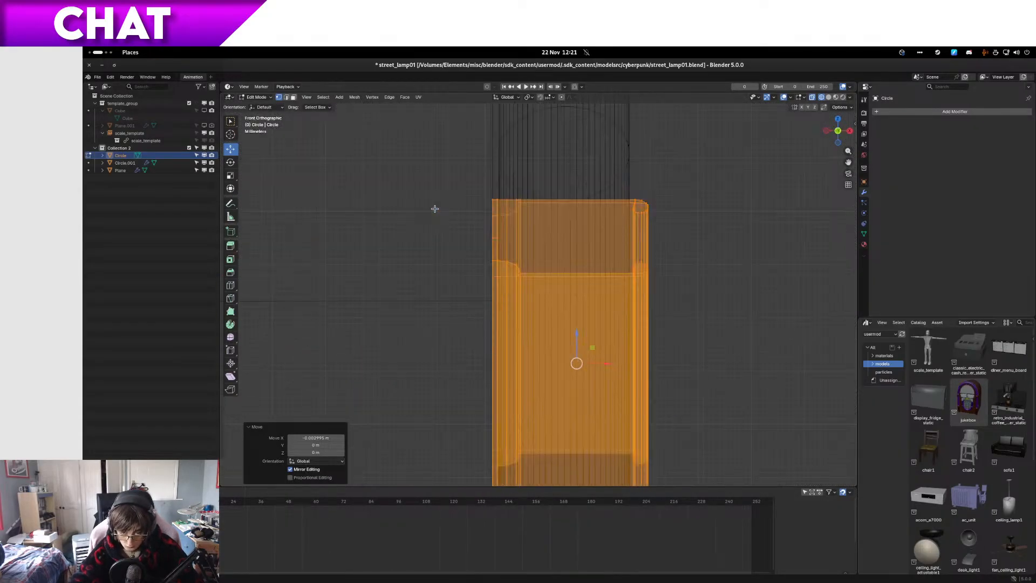
pyautogui.hotkey('shift', 'z')
pyautogui.moveTo(474, 239)
pyautogui.mouseDown(button='middle')
pyautogui.moveTo(511, 248)
pyautogui.moveTo(480, 250)
pyautogui.mouseUp(button='middle')
pyautogui.moveTo(486, 366); pyautogui.dragTo(499, 353)
pyautogui.moveTo(452, 343); pyautogui.dragTo(527, 398, button='middle')
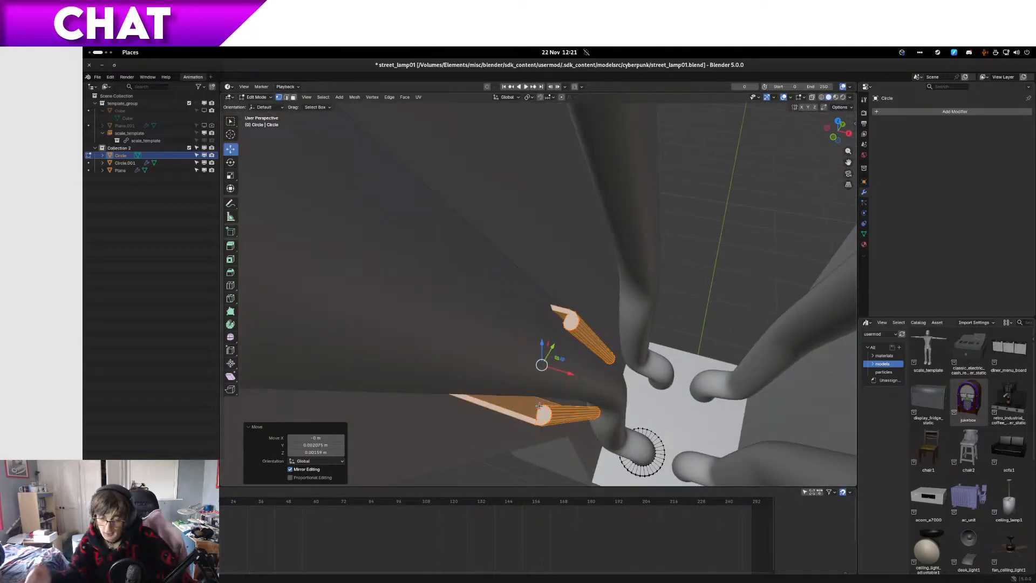
# Step: Set the transform orientation to Normal and return to wireframe shading in the right side view
pyautogui.moveTo(562, 379); pyautogui.dragTo(600, 372, button='middle')
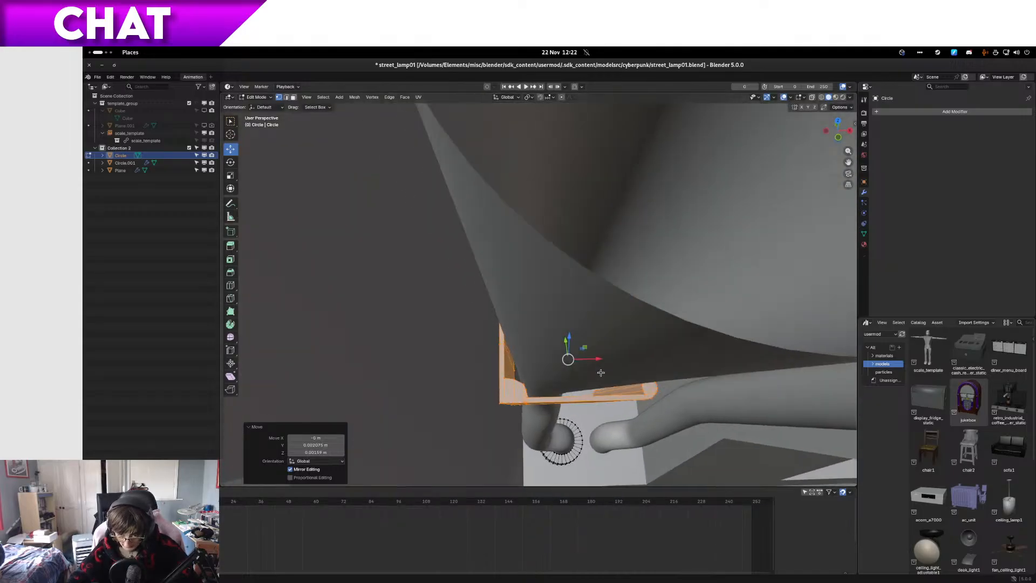
pyautogui.click(509, 98)
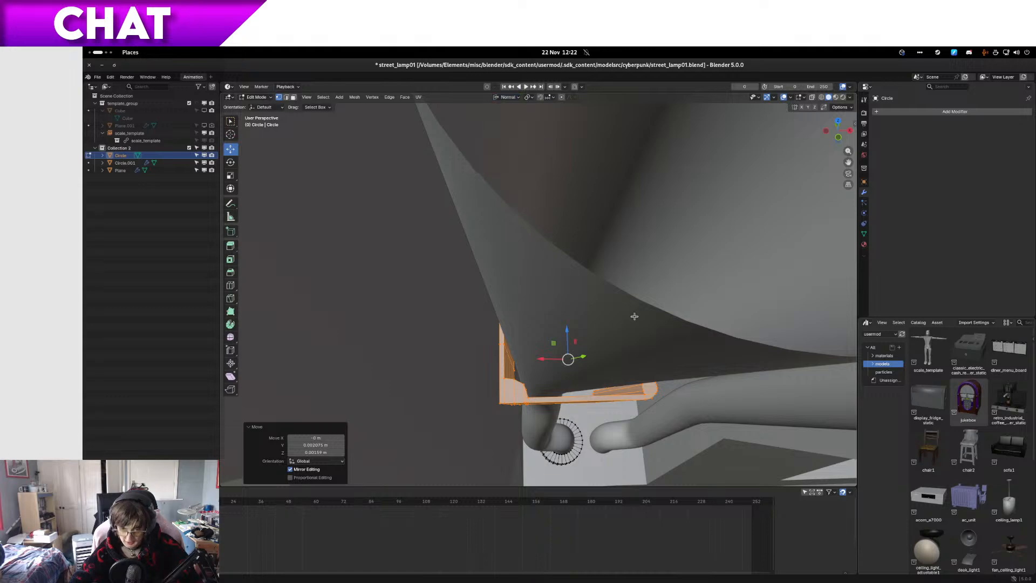
pyautogui.moveTo(636, 317); pyautogui.dragTo(572, 290, button='middle')
pyautogui.press('z')
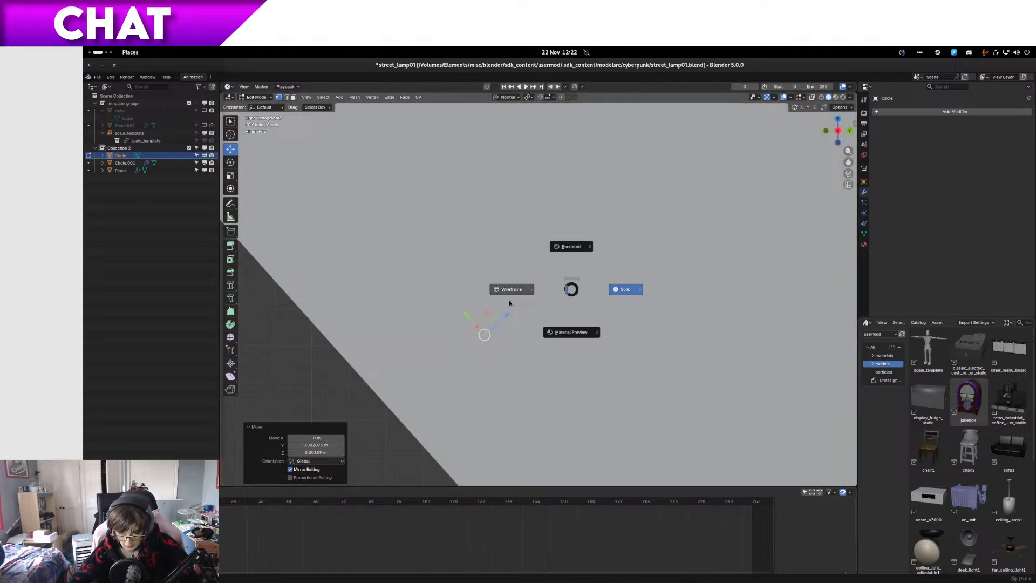
pyautogui.click(540, 291)
# Step: Try a slight move of the clip along its normal Z axis, check it from the front, and undo that move
pyautogui.scroll(3, 541, 294)
pyautogui.moveTo(470, 350); pyautogui.dragTo(470, 349)
pyautogui.press('KP_1')
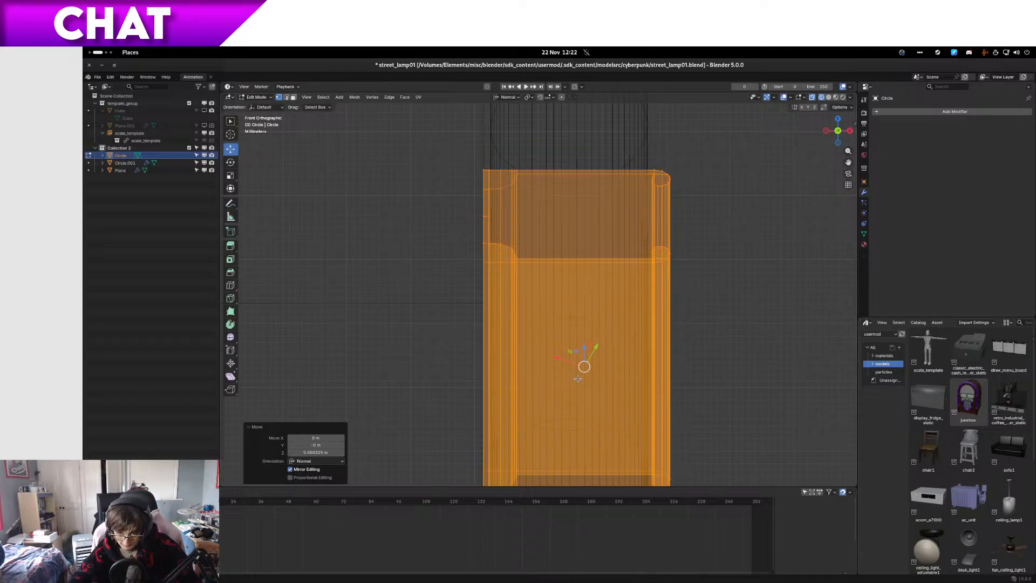
pyautogui.hotkey('ctrl', 'z')
# Step: Compare the clip's fit around the tube in the side and front wireframe views
pyautogui.press('KP_3')
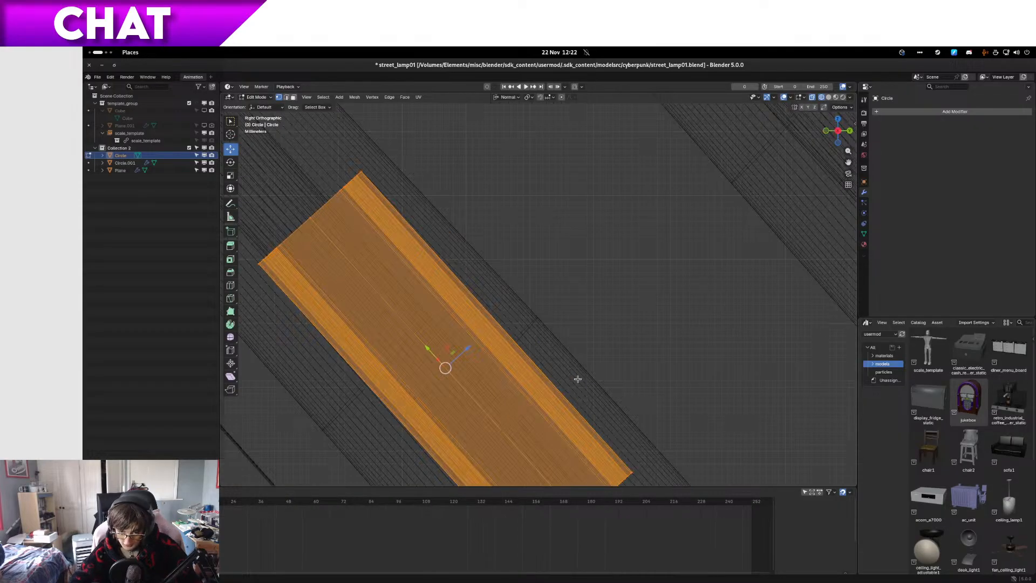
pyautogui.press('KP_1')
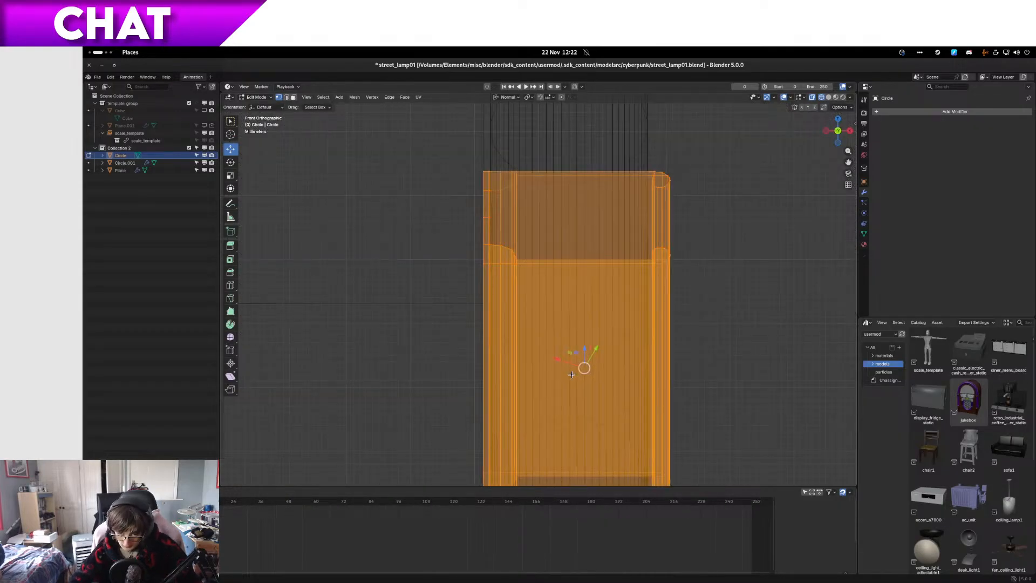
pyautogui.moveTo(572, 374); pyautogui.dragTo(499, 451, button='middle')
pyautogui.press('KP_1')
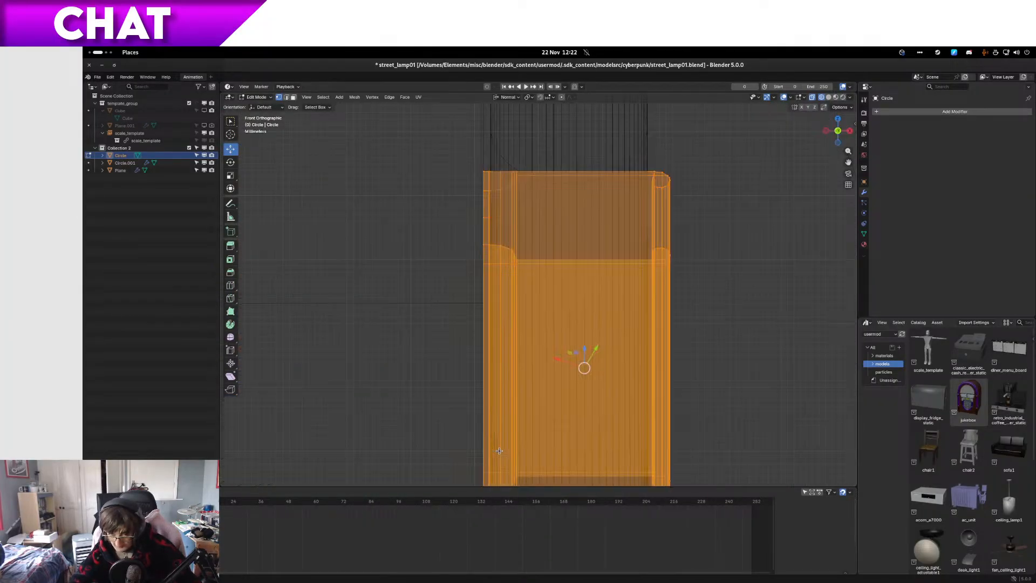
# Step: Isolate the neon clip in local view and show it with solid shading
pyautogui.moveTo(477, 231); pyautogui.dragTo(572, 279, button='middle')
pyautogui.press('Home')
pyautogui.press('z')
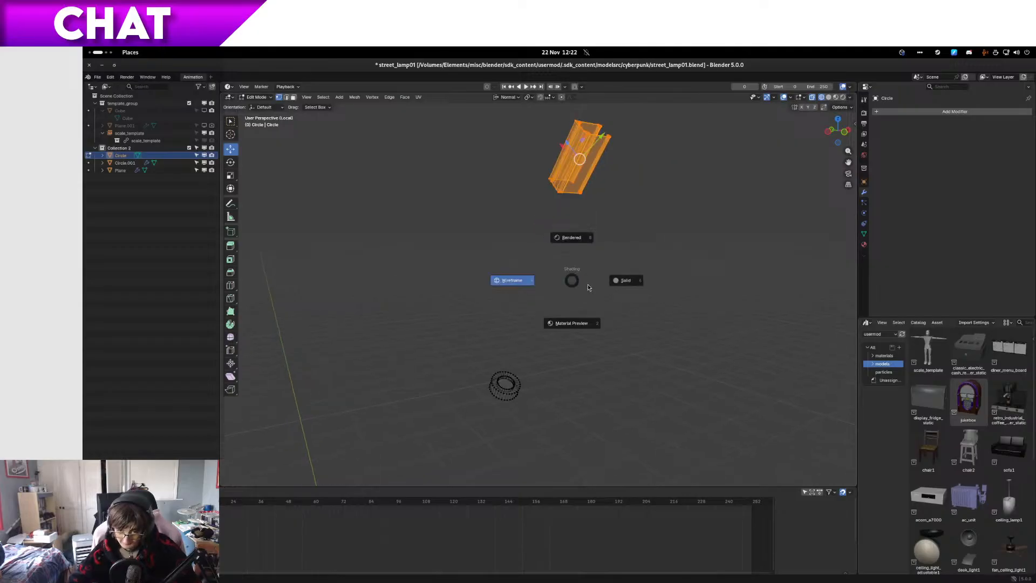
pyautogui.click(615, 281)
pyautogui.press('KP_Decimal')
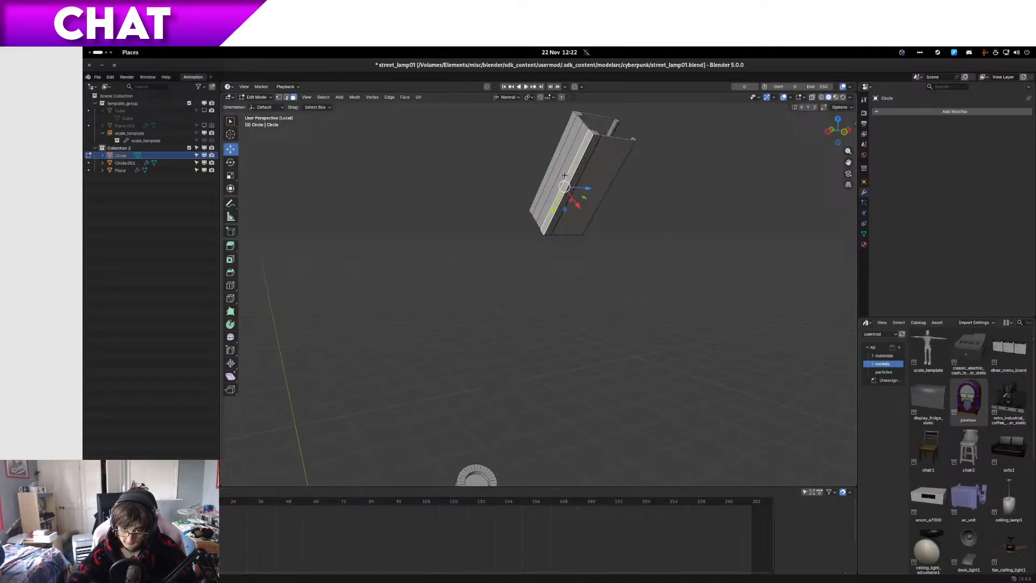
# Step: Examine the isolated clip's outer faces, inner channel and end profile, and return to the full lamp view
pyautogui.moveTo(566, 205); pyautogui.dragTo(609, 215, button='middle')
pyautogui.press('c')
pyautogui.click(574, 205)
pyautogui.moveTo(574, 205); pyautogui.dragTo(524, 156)
pyautogui.rightClick(524, 156)
pyautogui.press('x')
pyautogui.click(523, 157)
pyautogui.press('Tab')
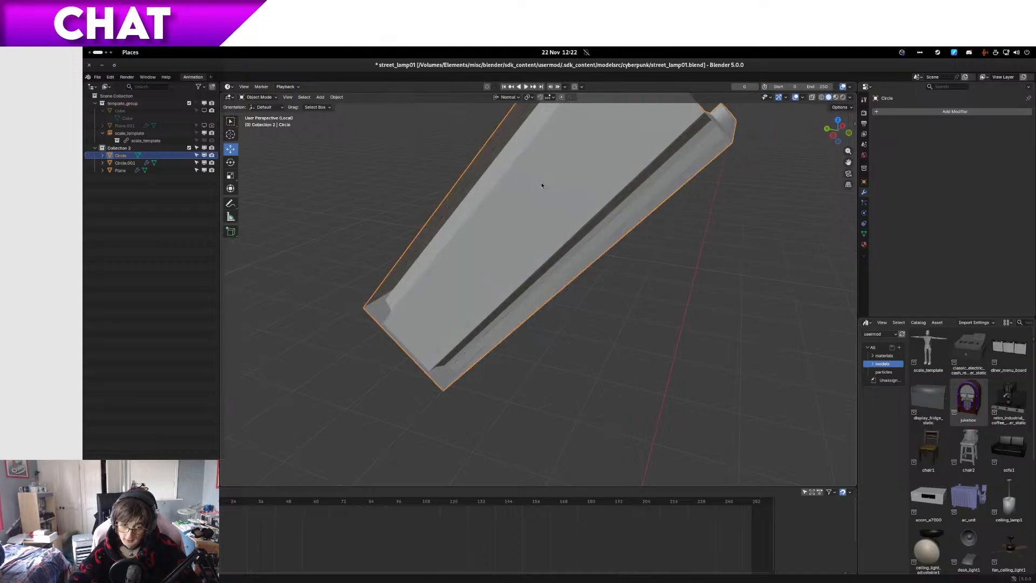
pyautogui.moveTo(544, 185); pyautogui.dragTo(471, 209, button='middle')
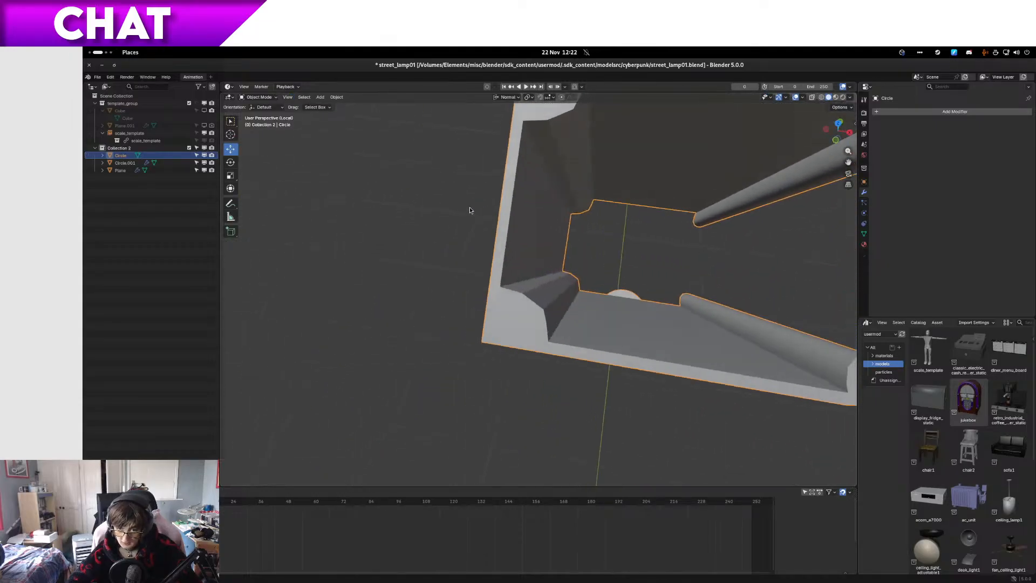
pyautogui.press('Tab')
pyautogui.click(532, 215)
pyautogui.moveTo(532, 216); pyautogui.dragTo(624, 184, button='middle')
pyautogui.press('Tab')
pyautogui.press('KP_Divide')
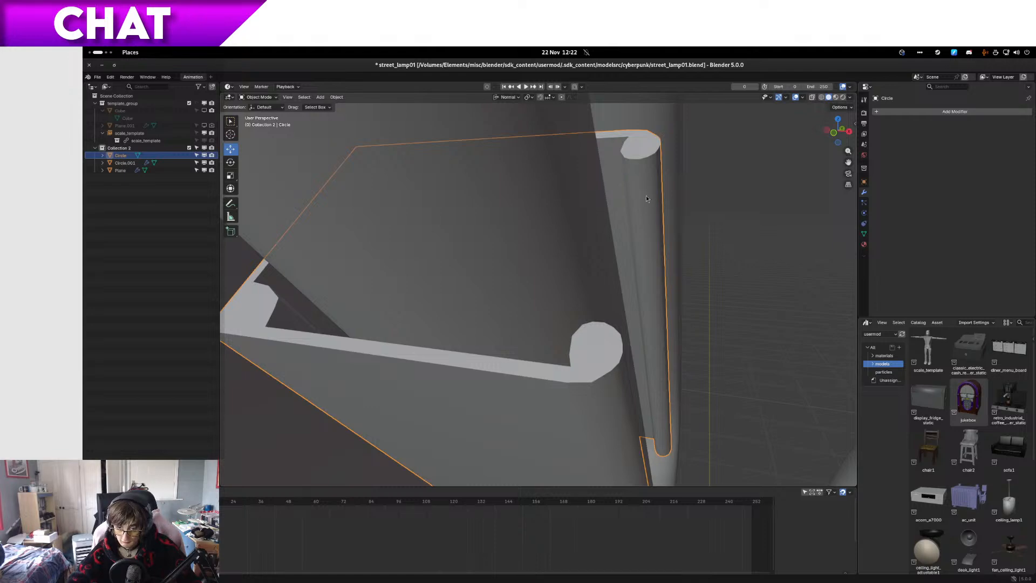
# Step: Select the whole clip and check its fit on the tube from the front, the side and an angled view
pyautogui.hotkey('shift', 'z')
pyautogui.scroll(-8, 580, 221)
pyautogui.press('Tab')
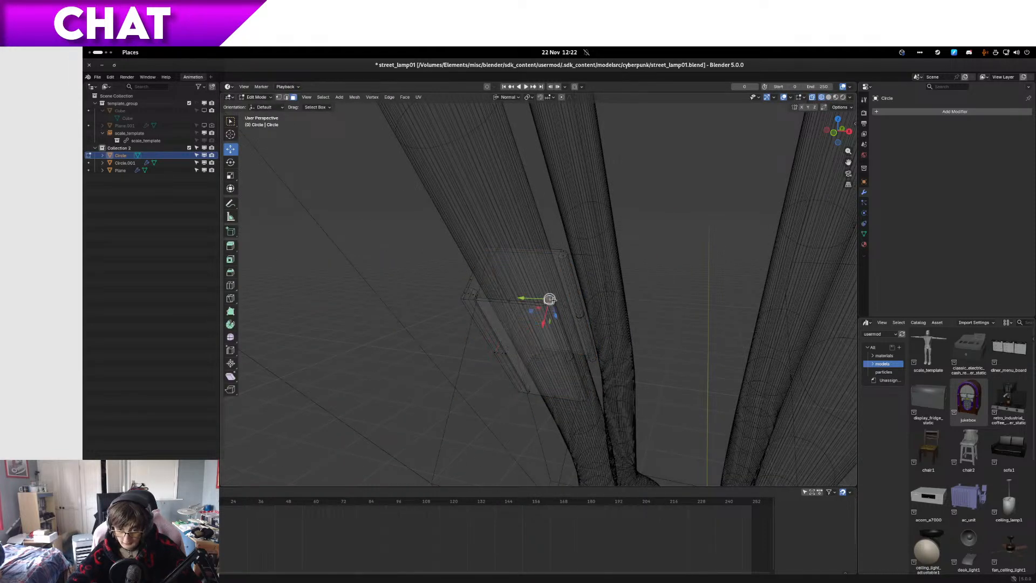
pyautogui.press('ctrl+KP_Add')
pyautogui.press('KP_1')
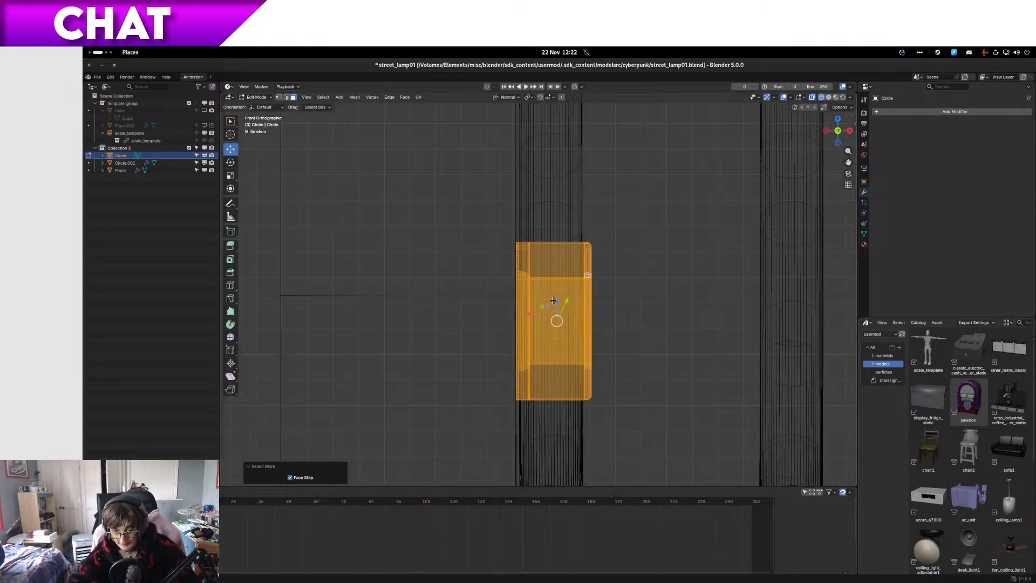
pyautogui.scroll(3, 691, 281)
pyautogui.press('KP_3')
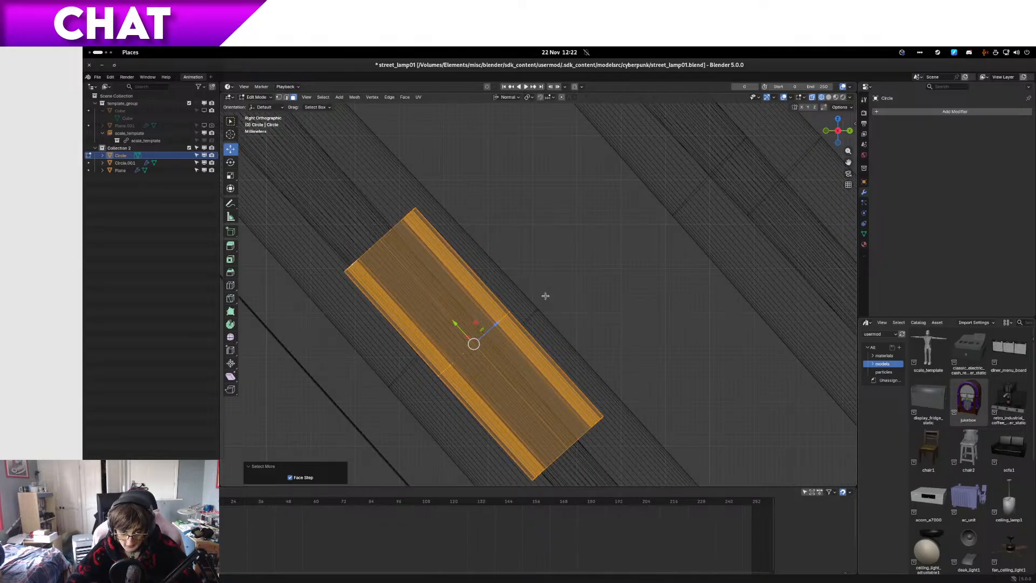
pyautogui.click(532, 338)
pyautogui.moveTo(532, 337)
pyautogui.mouseDown(button='middle')
pyautogui.moveTo(509, 325)
pyautogui.moveTo(537, 370)
pyautogui.moveTo(576, 368)
pyautogui.mouseUp(button='middle')
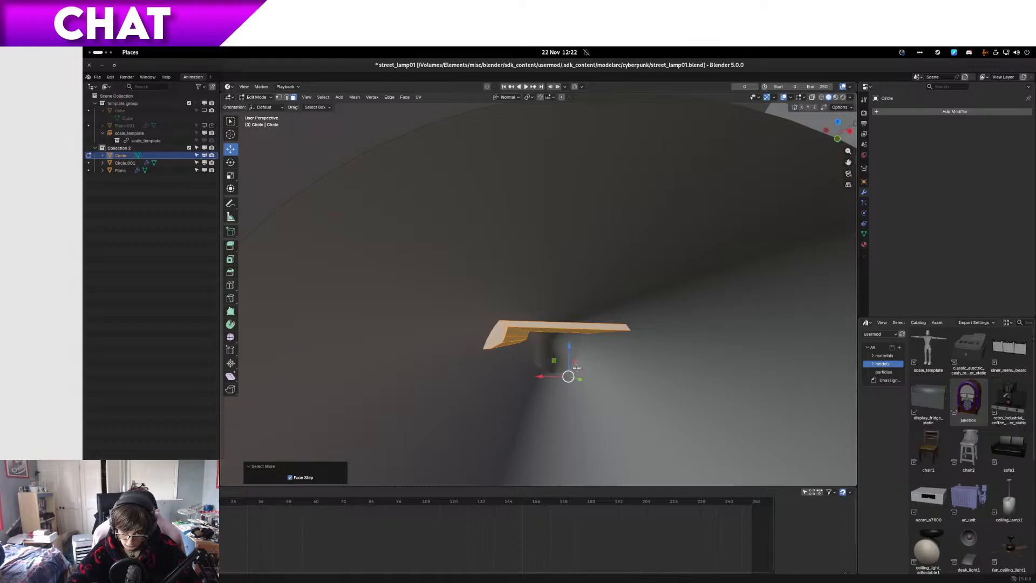
pyautogui.press('KP_3')
pyautogui.click(459, 315)
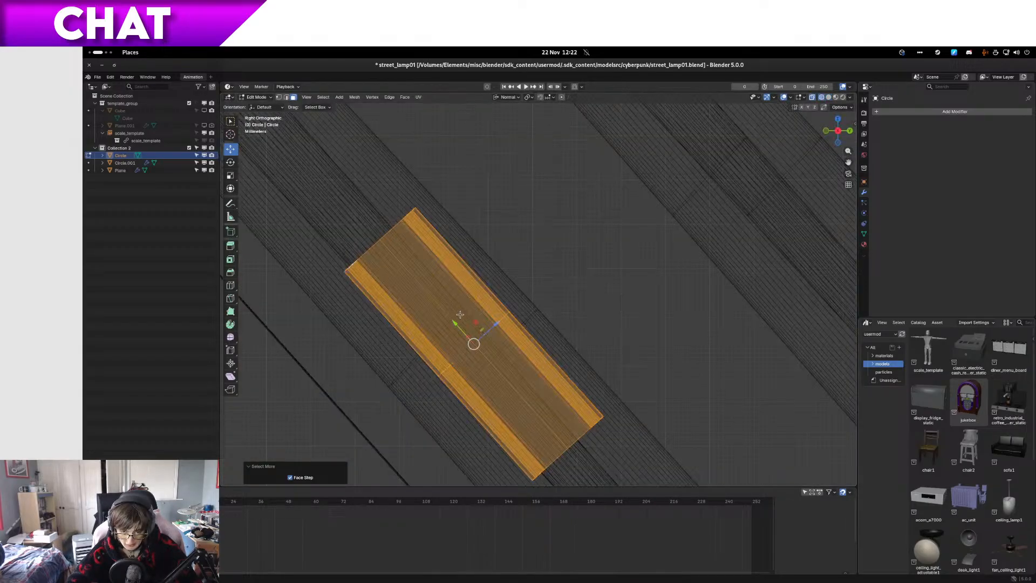
# Step: Move the clip about 0.0018 m along its normal Z axis, and shift it back by about 0.0008 m
pyautogui.moveTo(498, 325); pyautogui.dragTo(504, 320)
pyautogui.press('z')
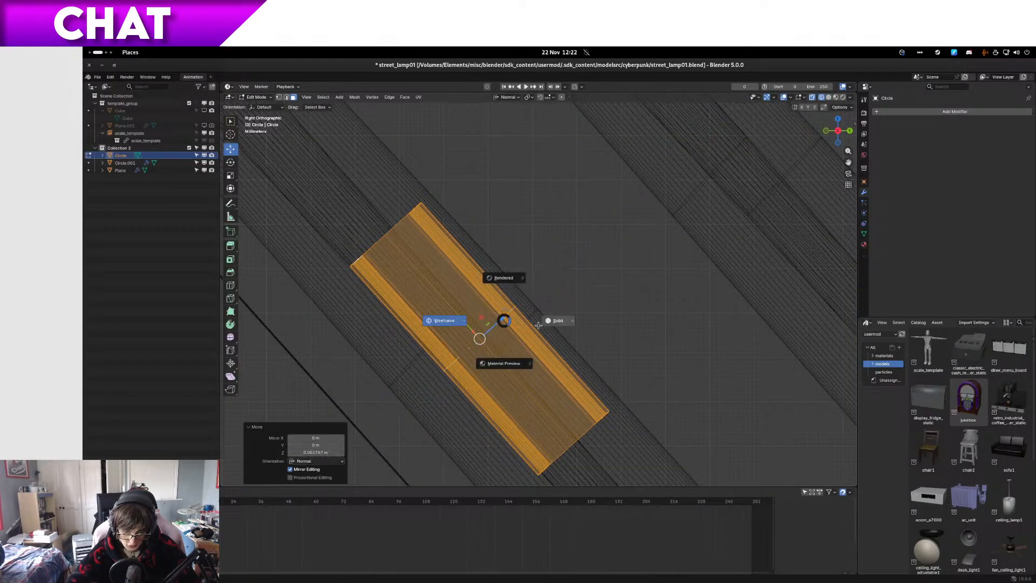
pyautogui.click(526, 322)
pyautogui.moveTo(499, 323); pyautogui.dragTo(550, 341, button='middle')
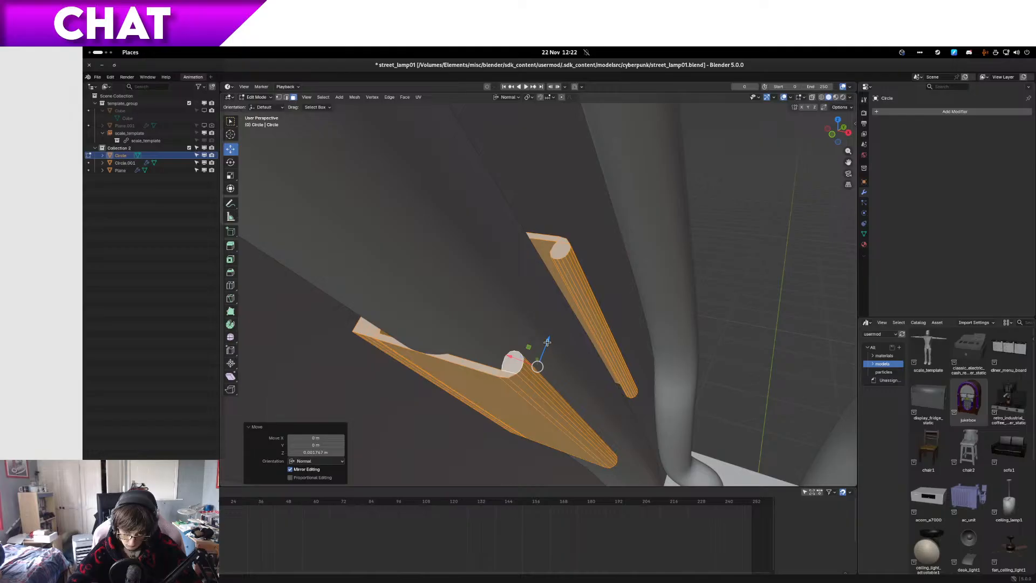
pyautogui.moveTo(547, 342); pyautogui.dragTo(546, 348)
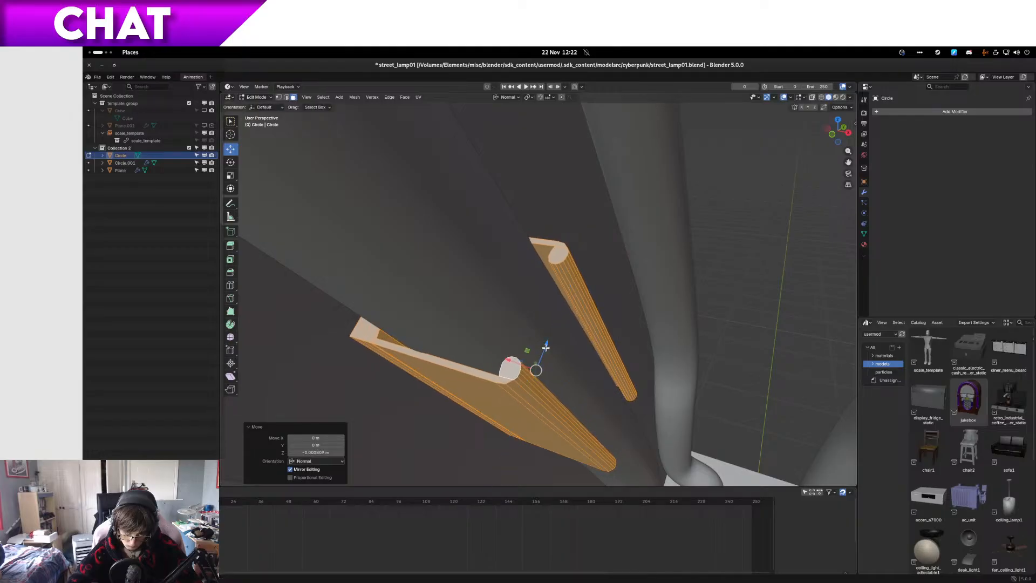
pyautogui.moveTo(546, 349); pyautogui.dragTo(551, 351, button='middle')
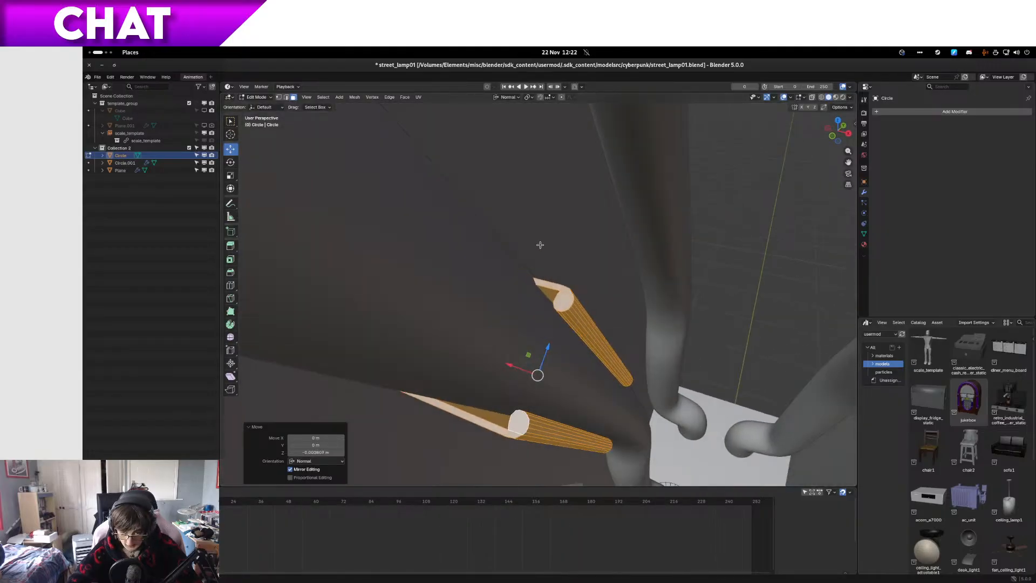
# Step: Select the vertices of the clip's two rounded rims in wireframe and set the transform orientation to Global
pyautogui.press('1')
pyautogui.moveTo(592, 328); pyautogui.dragTo(619, 359)
pyautogui.hotkey('shift', 'z')
pyautogui.keyDown('shift'); pyautogui.moveTo(488, 389); pyautogui.dragTo(552, 446); pyautogui.keyUp('shift')
pyautogui.keyDown('shift'); pyautogui.moveTo(653, 482); pyautogui.dragTo(602, 418); pyautogui.keyUp('shift')
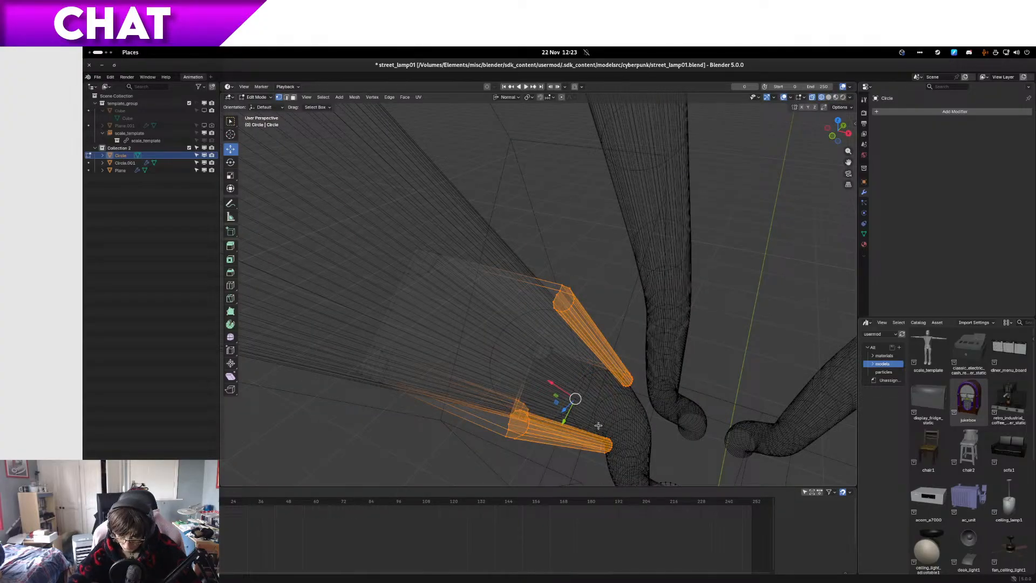
pyautogui.press('KP_1')
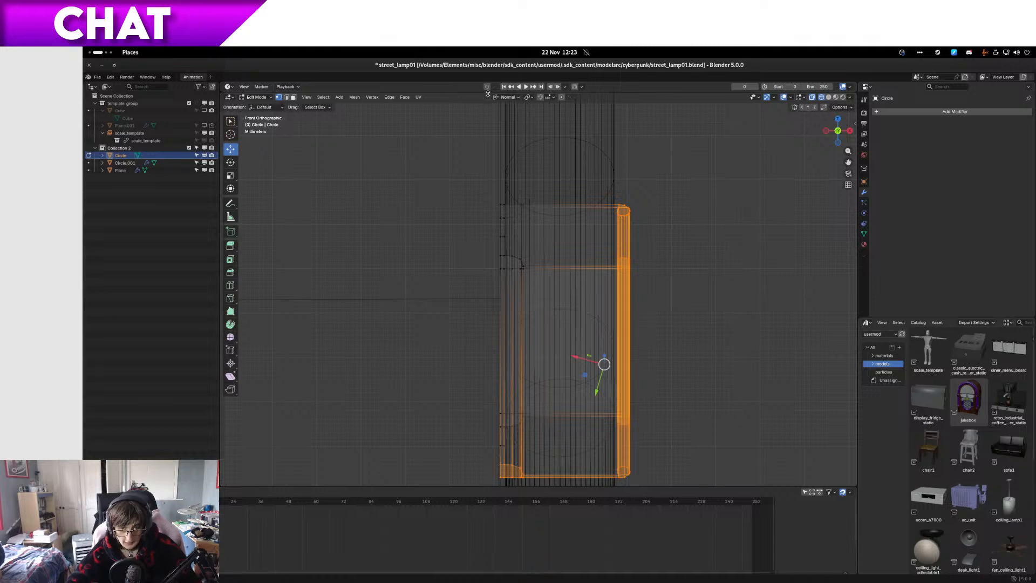
pyautogui.click(508, 98)
pyautogui.click(504, 122)
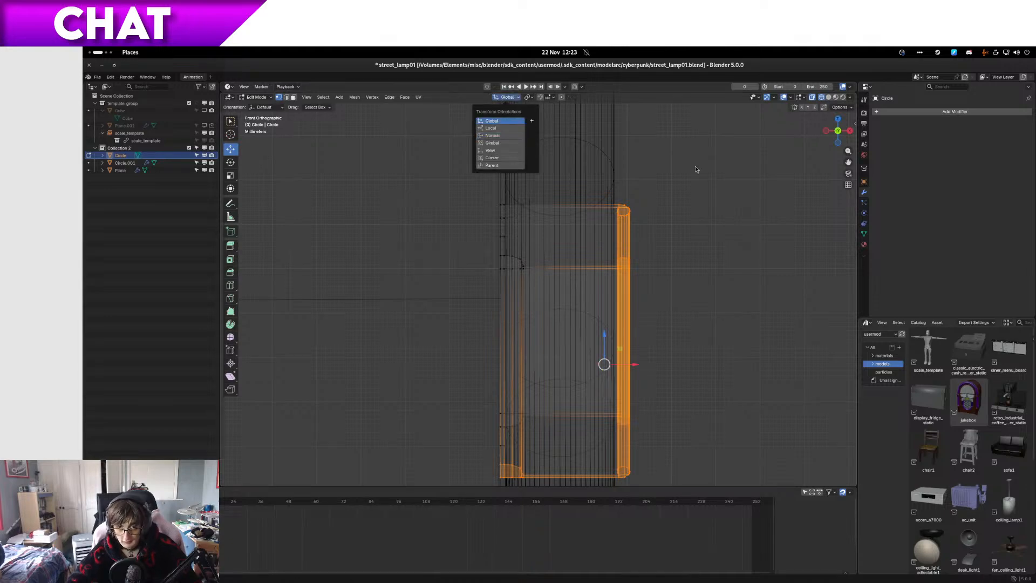
# Step: Try moving the selected rim vertices along global X in solid shading, and undo the attempt
pyautogui.press('z')
pyautogui.click(750, 179)
pyautogui.moveTo(750, 180); pyautogui.dragTo(612, 353, button='middle')
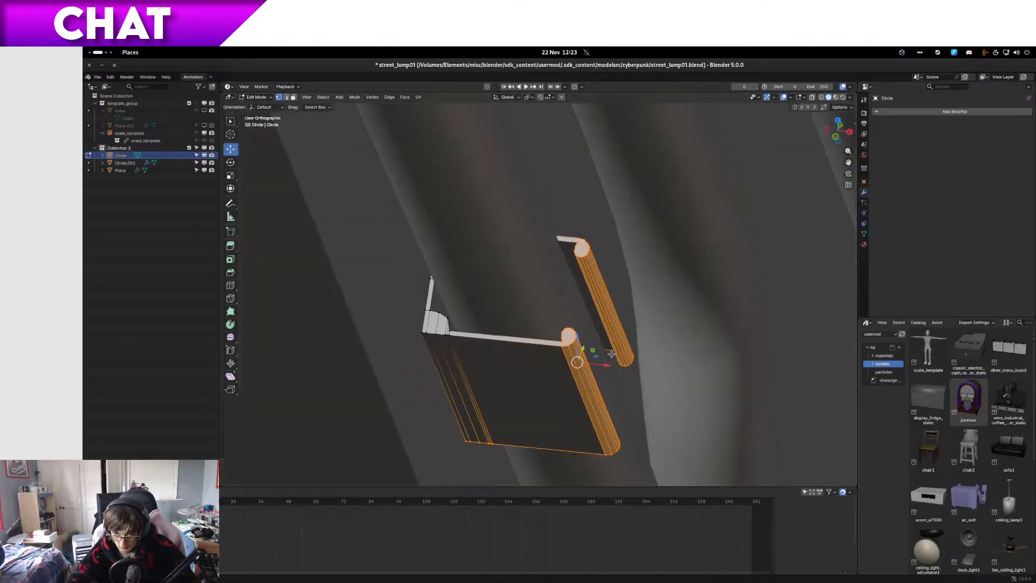
pyautogui.moveTo(606, 364); pyautogui.dragTo(593, 395)
pyautogui.hotkey('ctrl', 'z')
# Step: Correct the selection in wireframe so it holds only the clip's two rounded rims, and return to solid shading
pyautogui.click(447, 420)
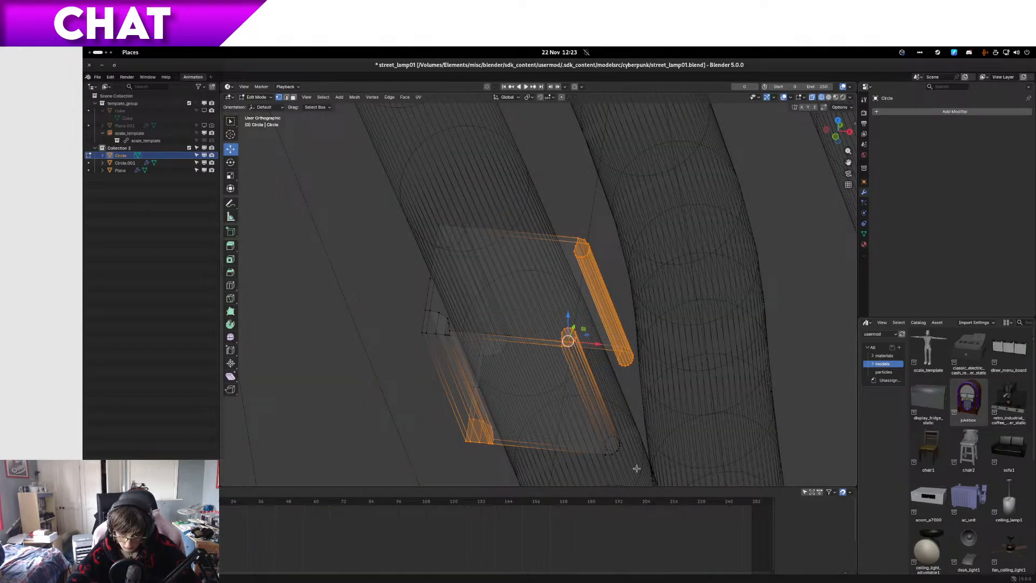
pyautogui.keyDown('ctrl'); pyautogui.moveTo(532, 463); pyautogui.dragTo(436, 384); pyautogui.keyUp('ctrl')
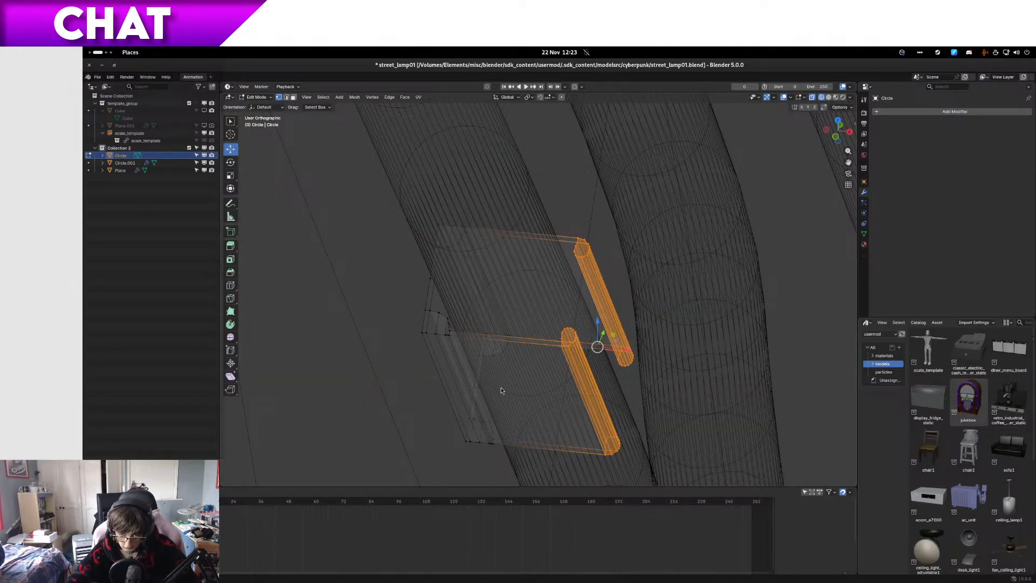
pyautogui.press('z')
pyautogui.click(545, 388)
# Step: Move both rims about -0.0016 m along global X, and shift them about -0.0018 m further in X with a slight negative Y offset
pyautogui.moveTo(567, 352); pyautogui.dragTo(601, 349, button='middle')
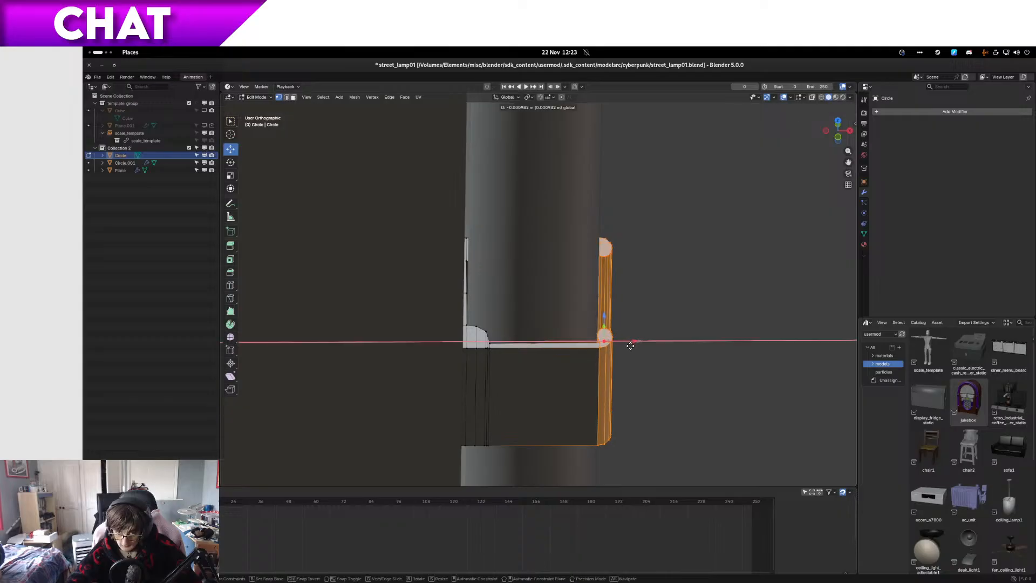
pyautogui.moveTo(628, 347); pyautogui.dragTo(627, 346)
pyautogui.moveTo(627, 346); pyautogui.dragTo(559, 280, button='middle')
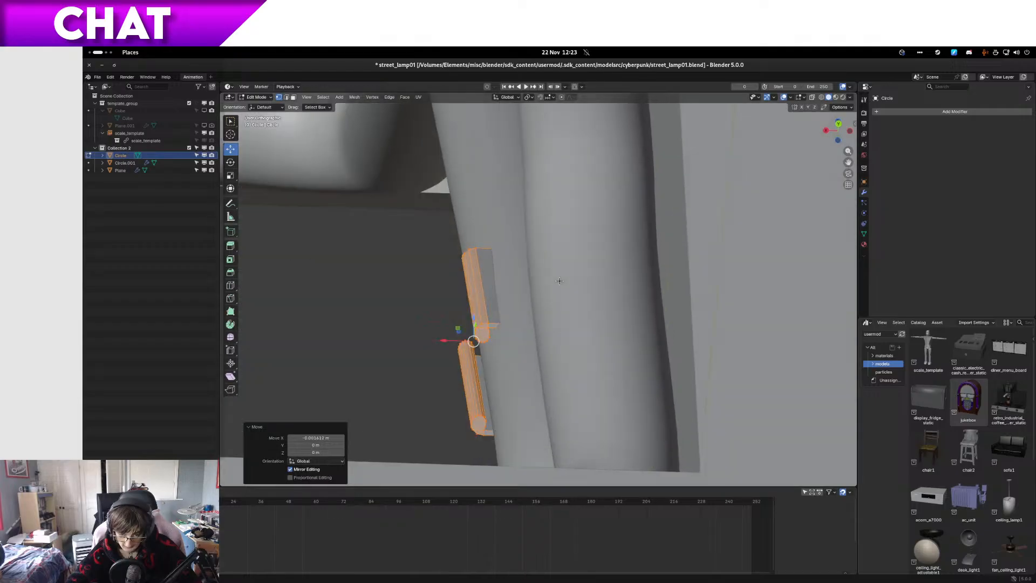
pyautogui.moveTo(456, 335); pyautogui.dragTo(467, 335)
pyautogui.moveTo(467, 335); pyautogui.dragTo(587, 371, button='middle')
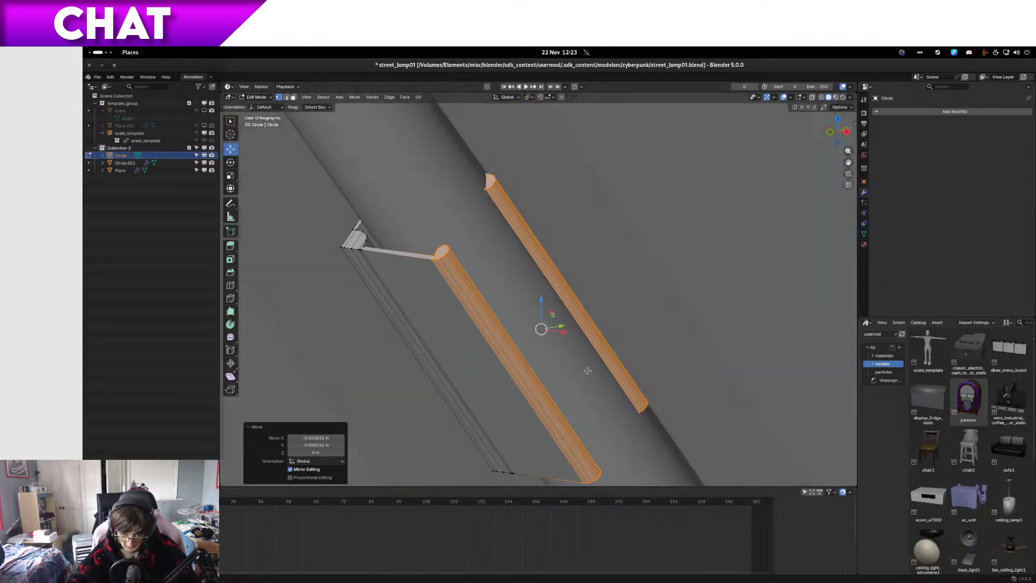
# Step: Grow the selection to the whole clip and show it in wireframe from the right side
pyautogui.press('ctrl+KP_Add')
pyautogui.press('KP_3')
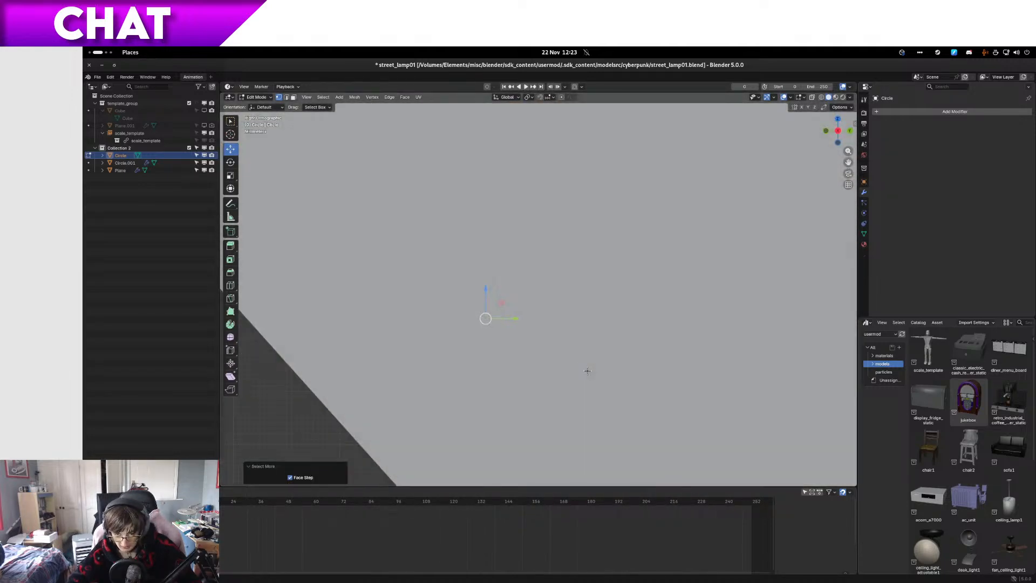
pyautogui.hotkey('alt', 'z')
pyautogui.scroll(-6, 617, 349)
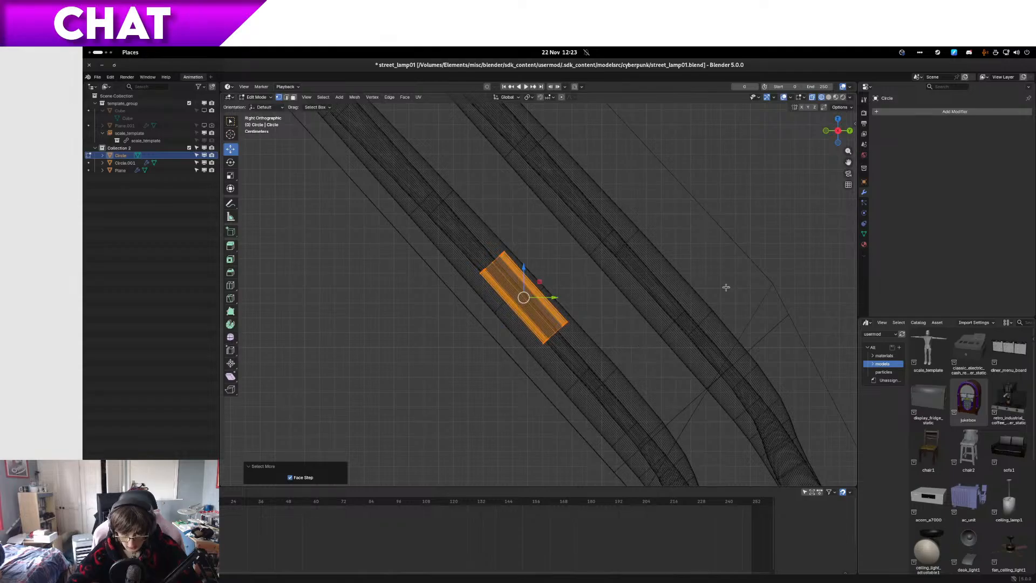
# Step: Leave clip editing, select the neon tube Circle.001 and disable its Array.001 modifier in the viewport
pyautogui.click(122, 163)
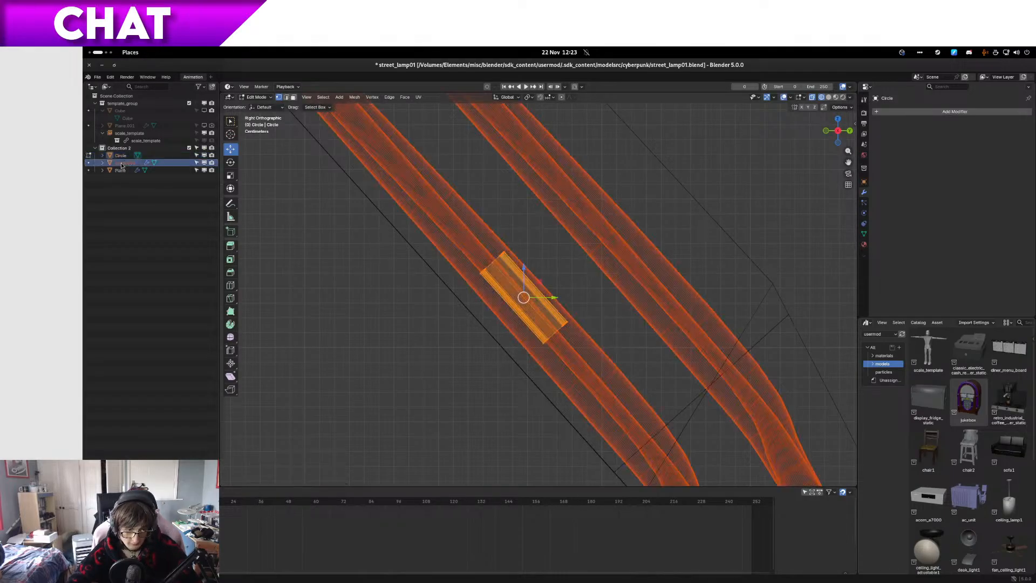
pyautogui.click(122, 179)
pyautogui.click(123, 163)
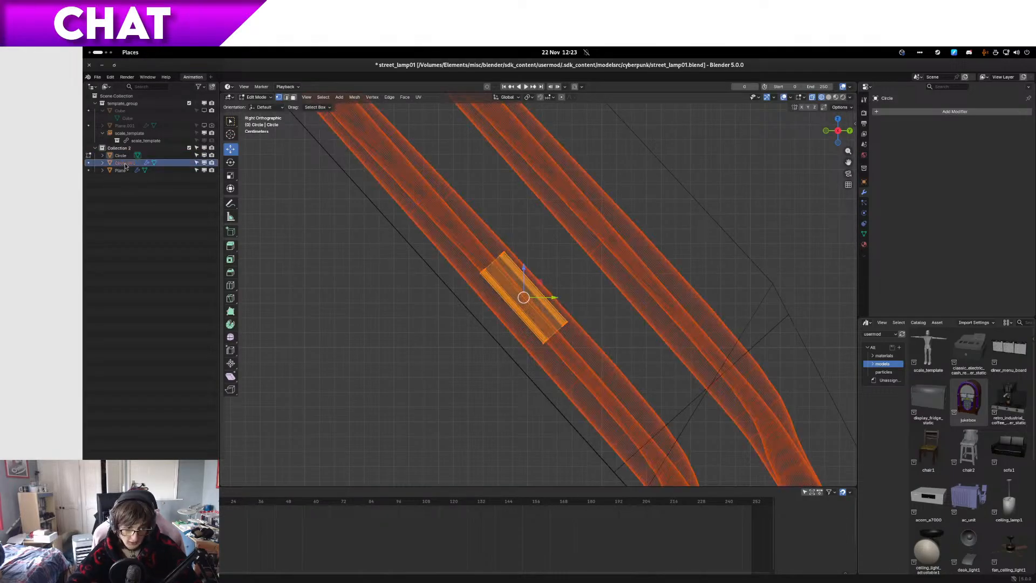
pyautogui.press('Tab')
pyautogui.click(548, 293)
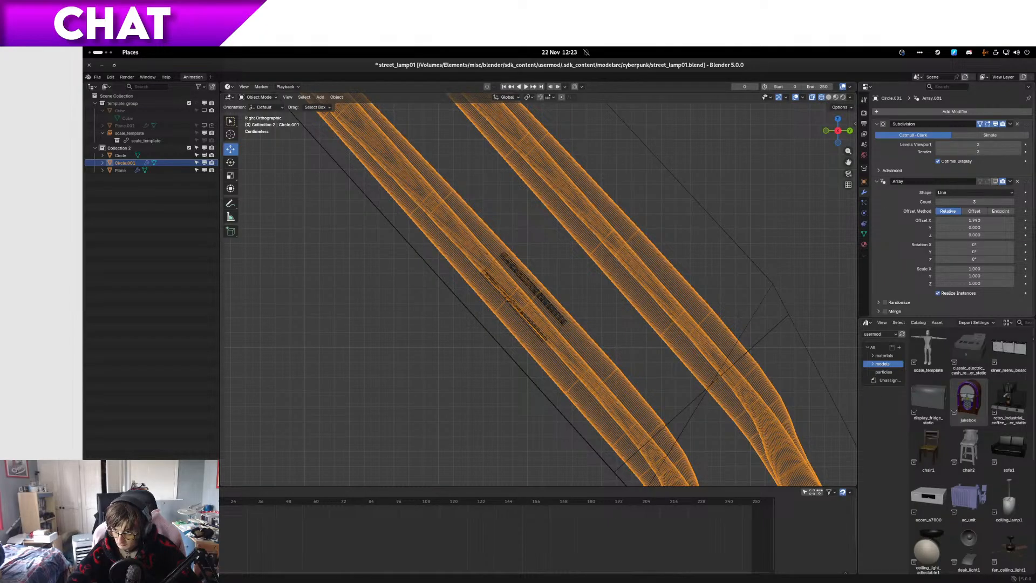
pyautogui.click(878, 183)
pyautogui.click(877, 193)
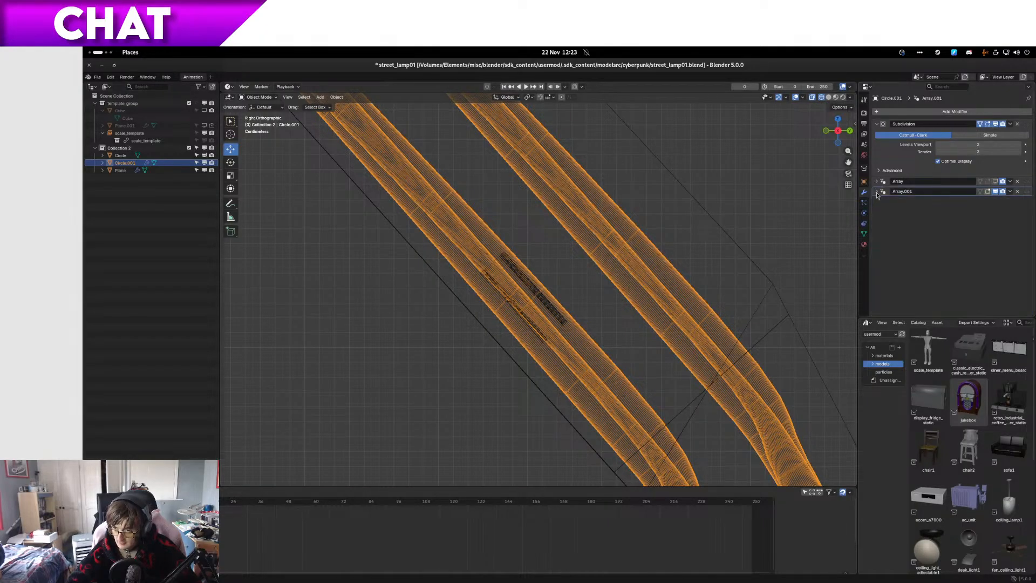
pyautogui.click(996, 191)
# Step: Resume editing the clip and compare its fit around the neon tube in the front and right side wireframe views
pyautogui.scroll(2, 507, 312)
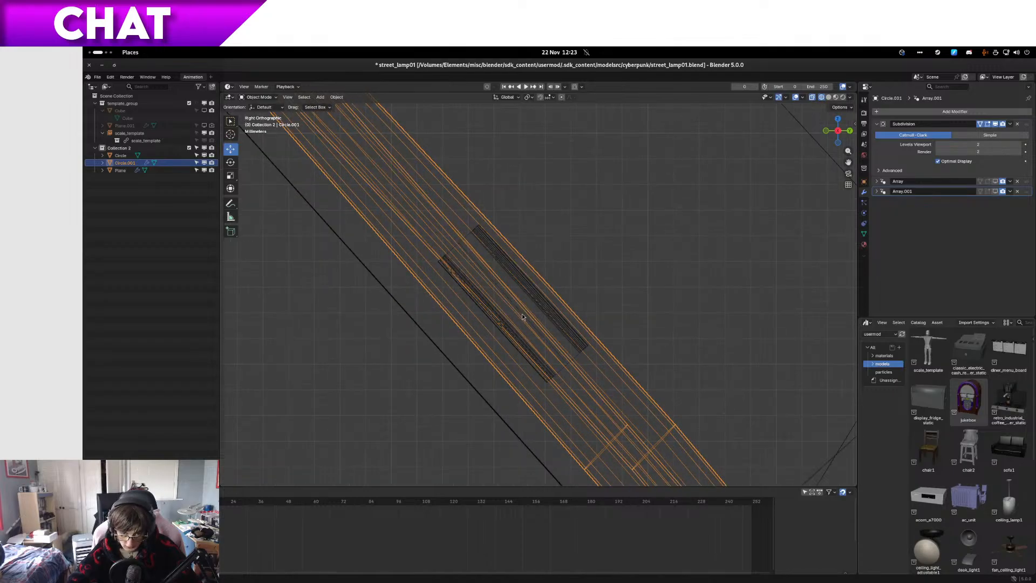
pyautogui.click(522, 313)
pyautogui.press('Tab')
pyautogui.press('KP_1')
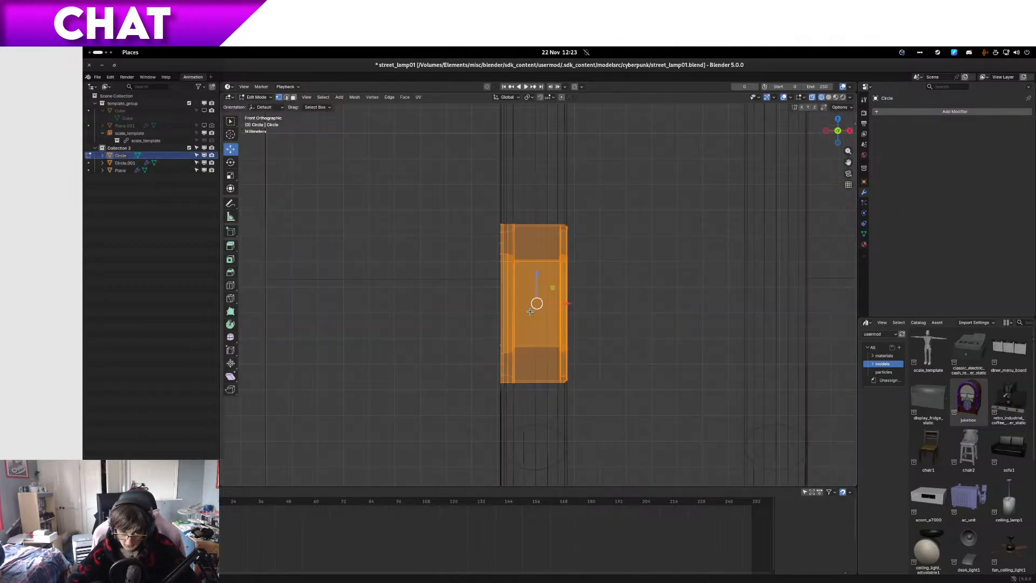
pyautogui.press('KP_3')
pyautogui.scroll(3, 534, 309)
pyautogui.scroll(-9, 540, 310)
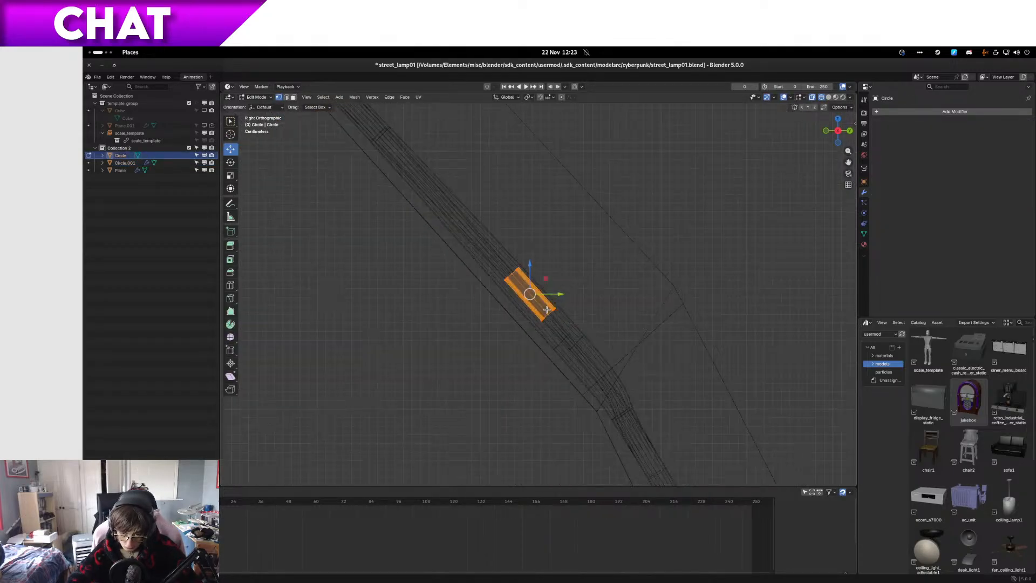
pyautogui.moveTo(546, 309)
pyautogui.mouseDown(button='middle')
pyautogui.moveTo(559, 315)
pyautogui.moveTo(539, 313)
pyautogui.mouseUp(button='middle')
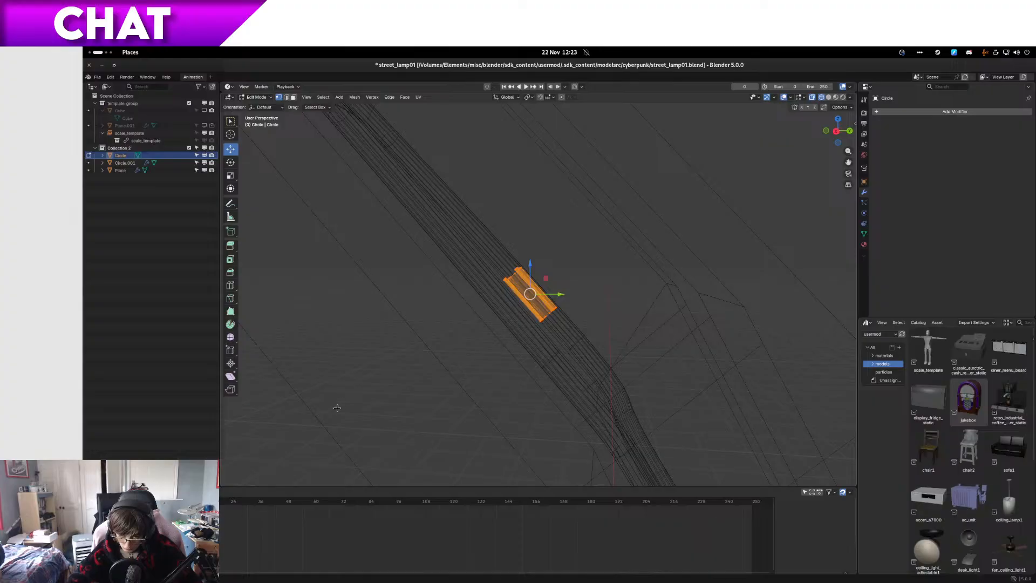
pyautogui.press('KP_3')
pyautogui.keyDown('shift'); pyautogui.moveTo(666, 406); pyautogui.dragTo(623, 323, button='middle'); pyautogui.keyUp('shift')
# Step: Inspect the clip and the tube's lower end from an angled view in solid shading
pyautogui.press('z')
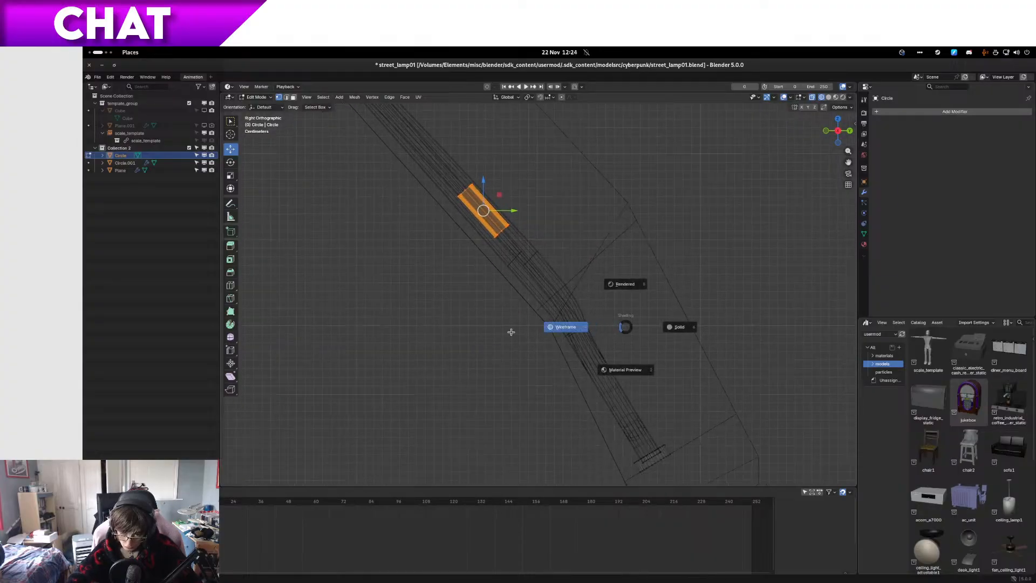
pyautogui.click(678, 326)
pyautogui.moveTo(545, 328); pyautogui.dragTo(603, 316, button='middle')
pyautogui.keyDown('shift'); pyautogui.moveTo(537, 255); pyautogui.dragTo(489, 424, button='middle'); pyautogui.keyUp('shift')
pyautogui.scroll(6, 644, 349)
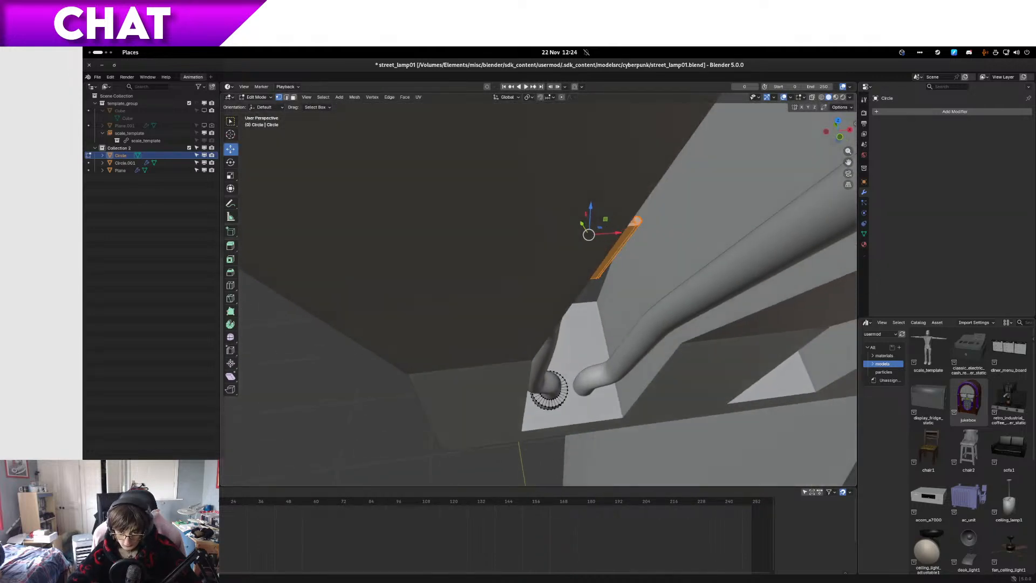
# Step: Isolate the clip and neon tube Circle.001 in local view, and resume editing the clip framed up close
pyautogui.press('Tab')
pyautogui.keyDown('shift'); pyautogui.click(694, 284); pyautogui.keyUp('shift')
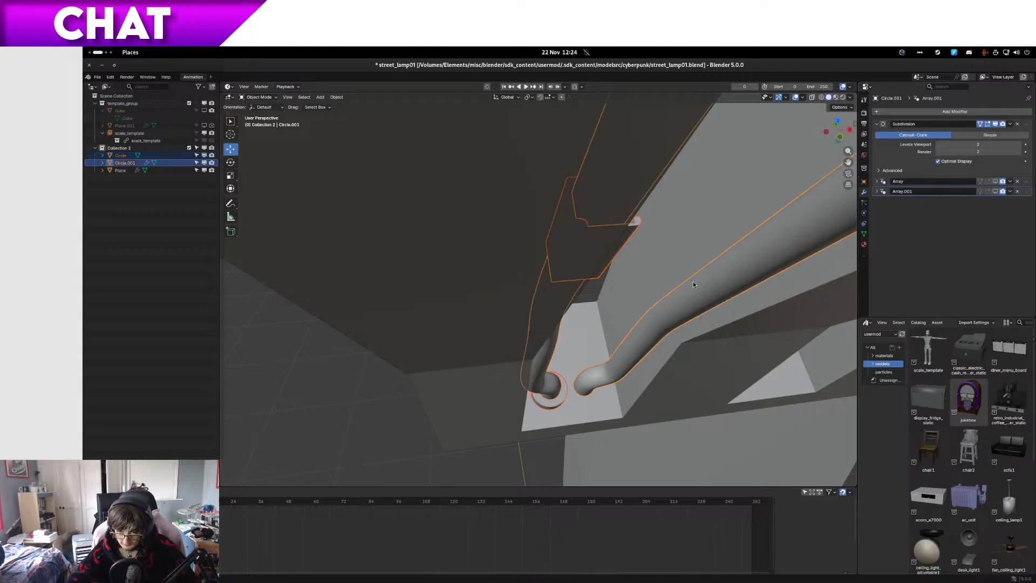
pyautogui.press('KP_Divide')
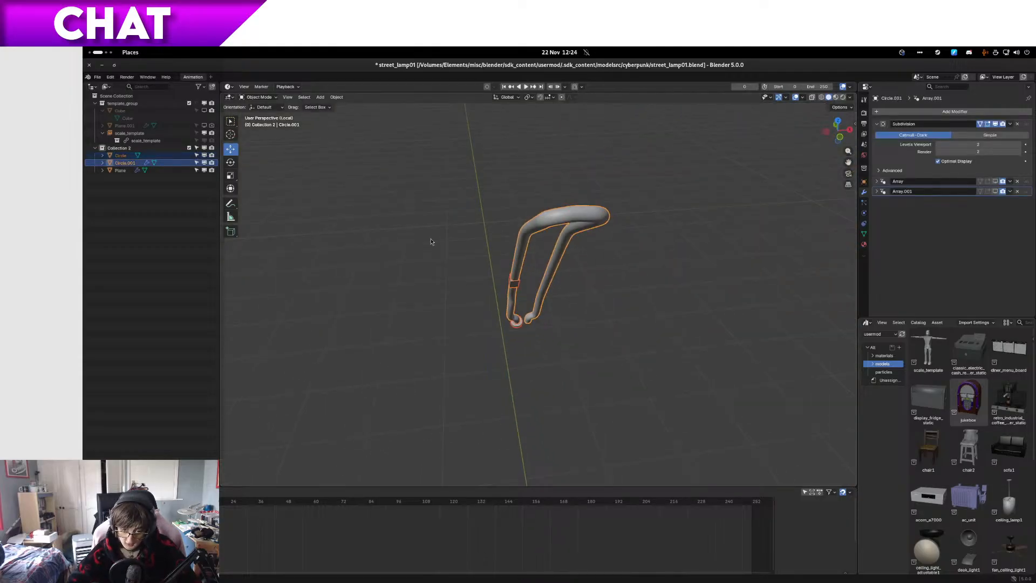
pyautogui.click(513, 287)
pyautogui.press('Tab')
pyautogui.press('KP_Decimal')
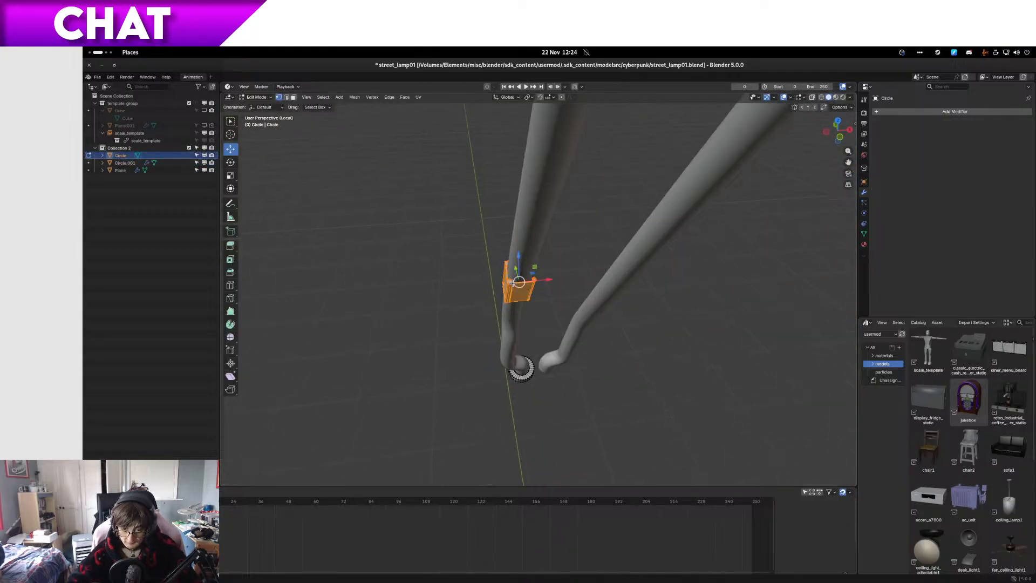
# Step: Try to rotate the whole clip 2° in the right side view, check it against the tube, and undo the rotation
pyautogui.moveTo(514, 286); pyautogui.dragTo(502, 131, button='middle')
pyautogui.press('KP_1')
pyautogui.press('KP_3')
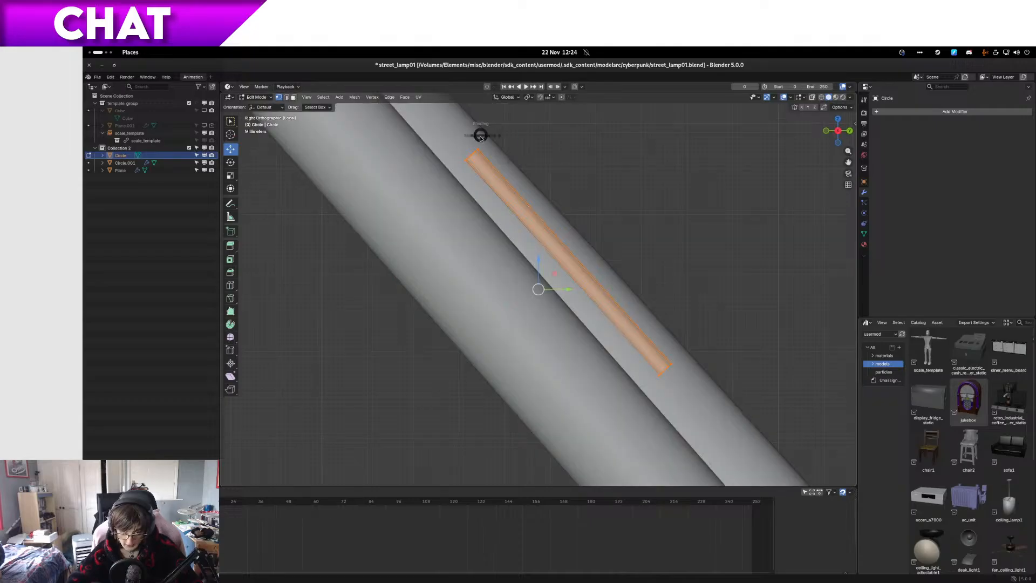
pyautogui.hotkey('shift', 'z')
pyautogui.press('r')
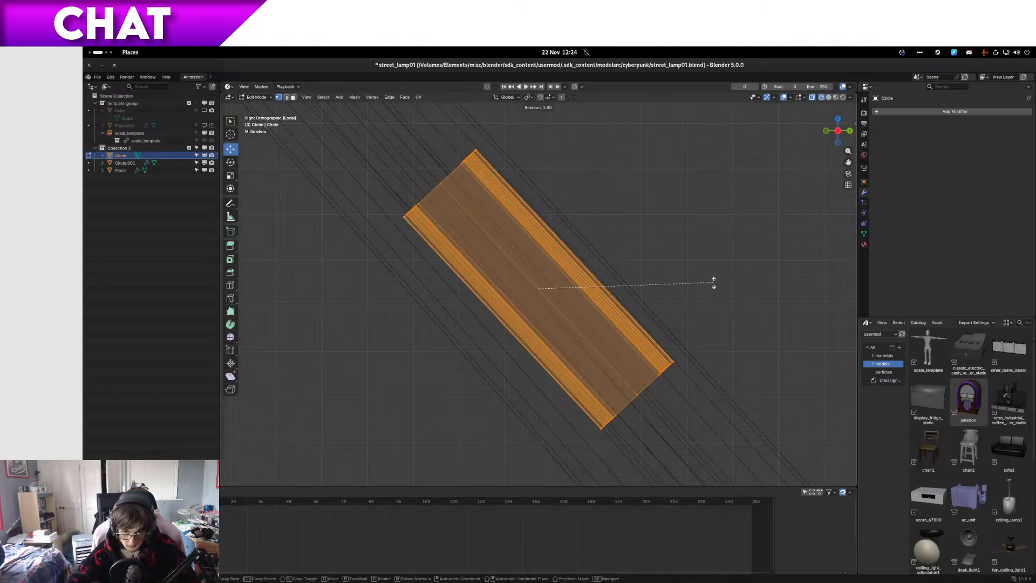
pyautogui.click(682, 211)
pyautogui.press('z')
pyautogui.click(750, 226)
pyautogui.moveTo(628, 242); pyautogui.dragTo(690, 259, button='middle')
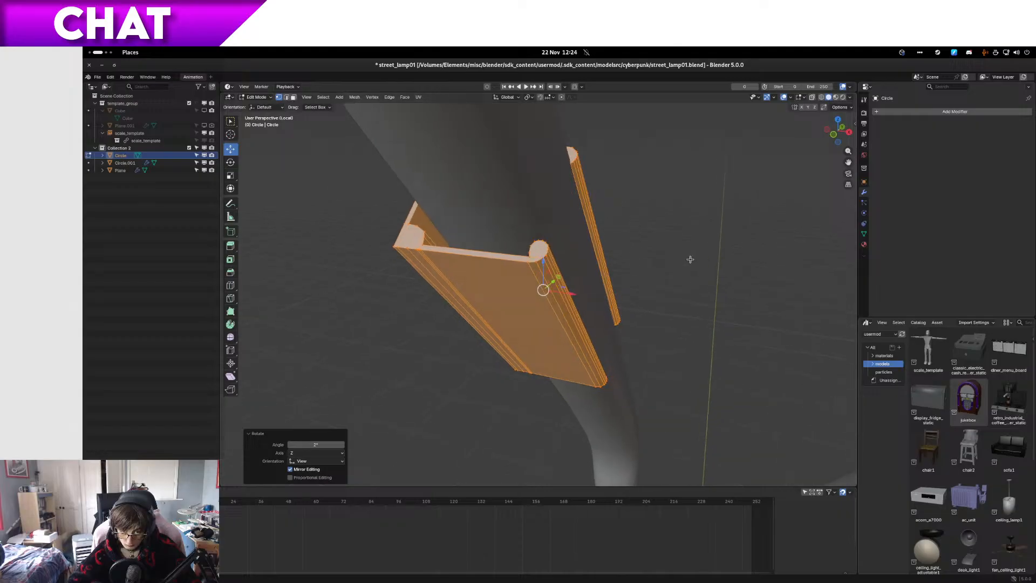
pyautogui.hotkey('ctrl', 'z')
# Step: Rotate the whole clip by -0.423° in the right side view to follow the tube's slant
pyautogui.press('KP_3')
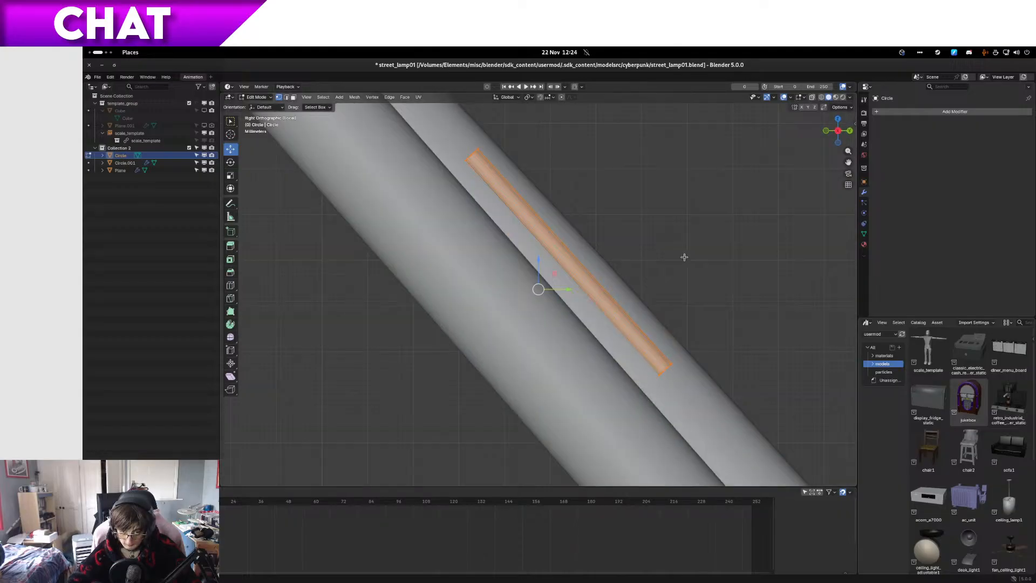
pyautogui.press('r')
pyautogui.click(667, 251)
pyautogui.hotkey('alt', 'z')
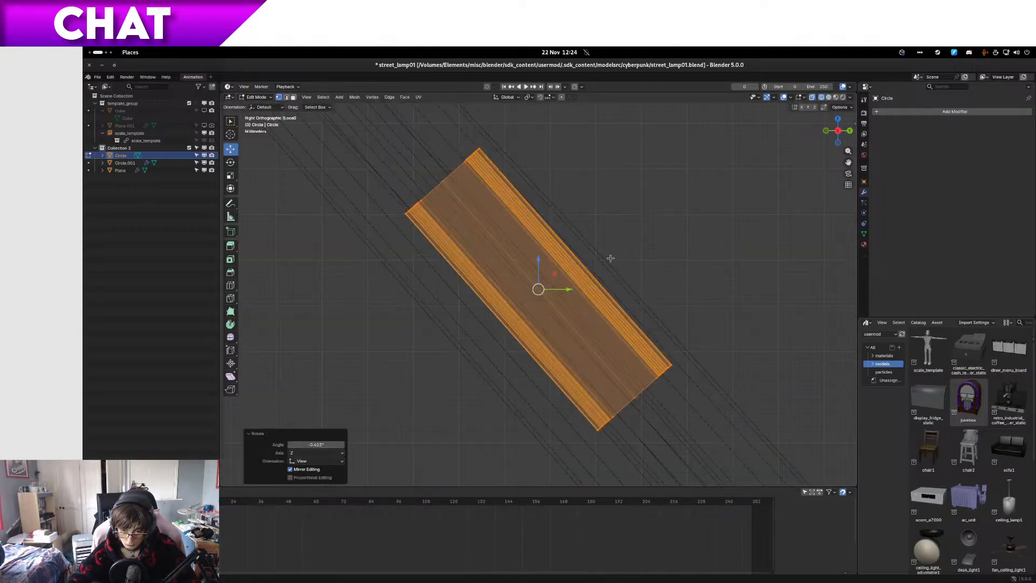
pyautogui.scroll(-5, 615, 260)
pyautogui.scroll(5, 611, 267)
pyautogui.press('z')
pyautogui.click(629, 280)
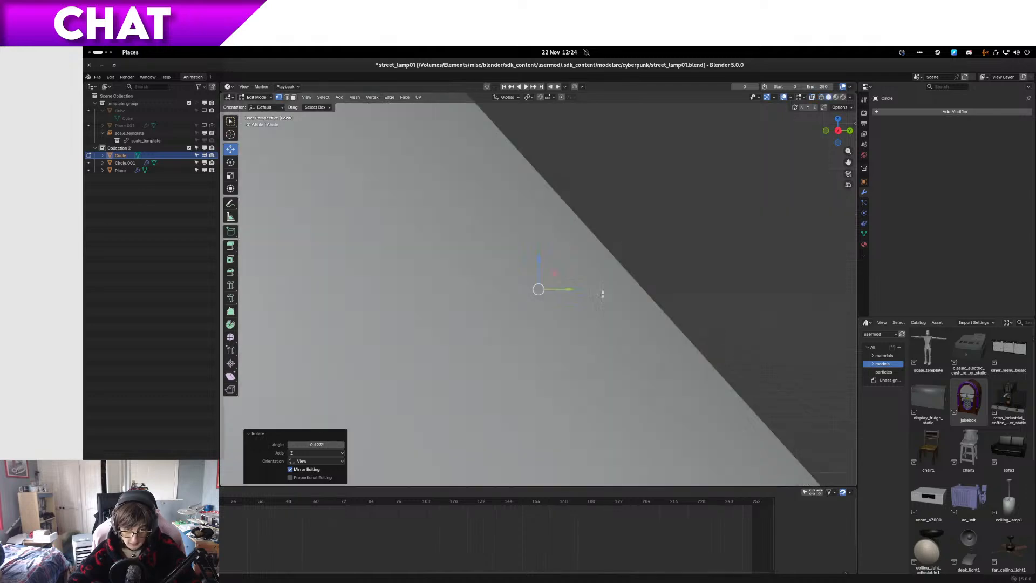
# Step: Rotate the clip 1.72° about the global X axis and check its alignment along the tube
pyautogui.moveTo(607, 281)
pyautogui.mouseDown(button='middle')
pyautogui.moveTo(655, 299)
pyautogui.moveTo(682, 333)
pyautogui.moveTo(657, 303)
pyautogui.moveTo(588, 270)
pyautogui.moveTo(517, 240)
pyautogui.moveTo(499, 248)
pyautogui.mouseUp(button='middle')
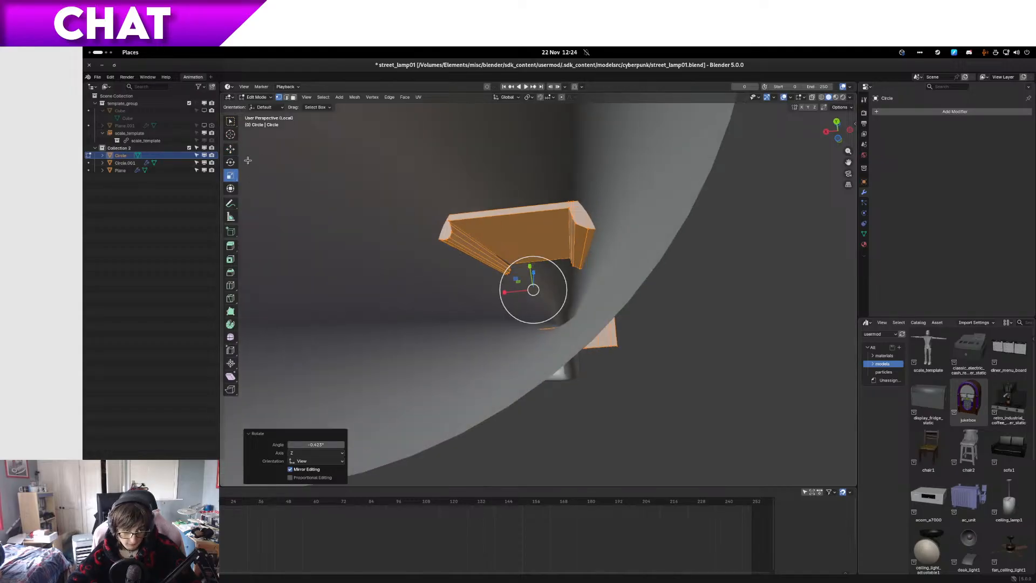
pyautogui.keyDown('shift'); pyautogui.moveTo(439, 213); pyautogui.dragTo(387, 227, button='middle'); pyautogui.keyUp('shift')
pyautogui.press('KP_5')
pyautogui.rightClick(457, 271)
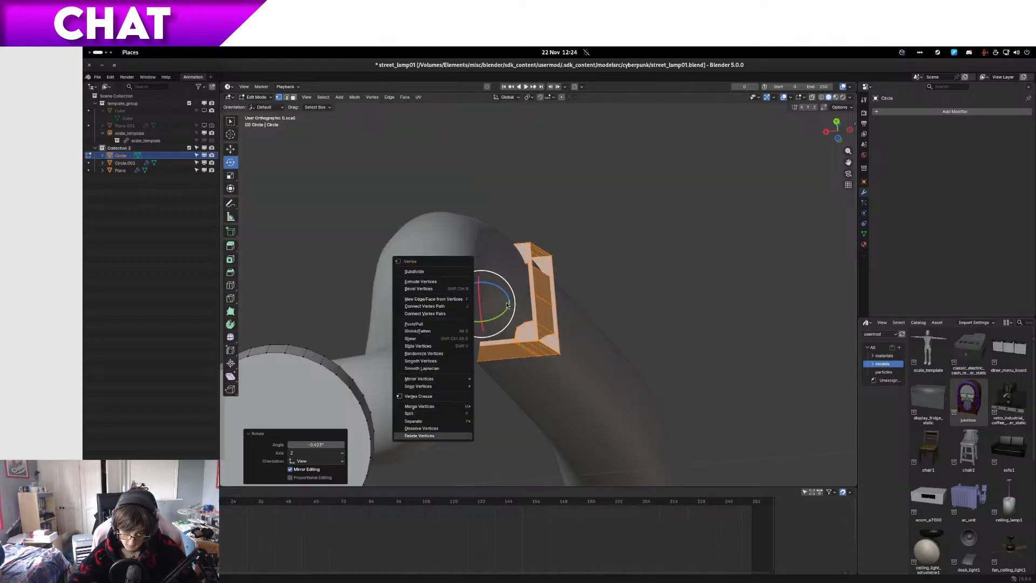
pyautogui.moveTo(564, 293); pyautogui.dragTo(451, 328, button='middle')
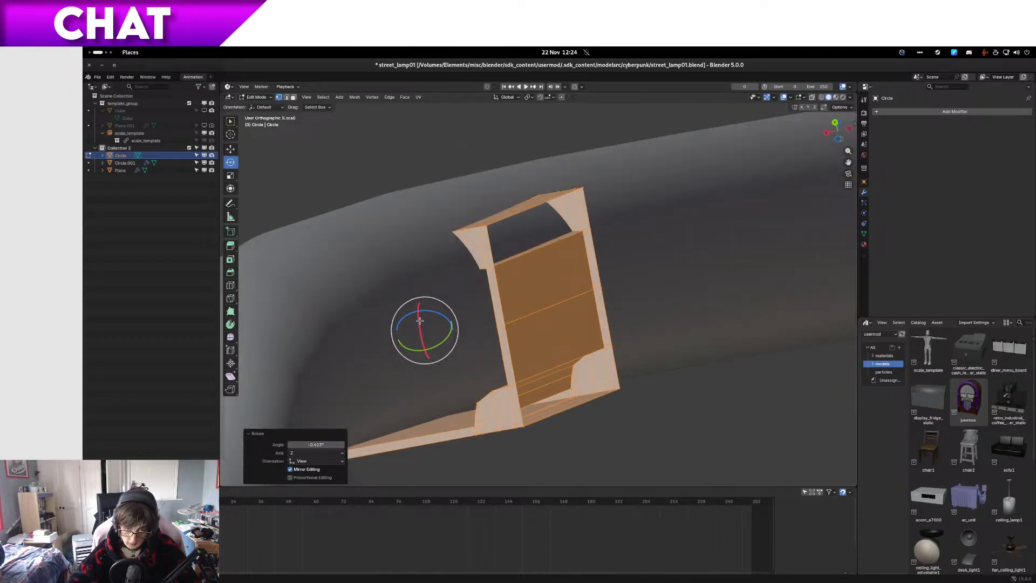
pyautogui.moveTo(420, 321); pyautogui.dragTo(420, 325)
pyautogui.moveTo(420, 324); pyautogui.dragTo(219, 376, button='middle')
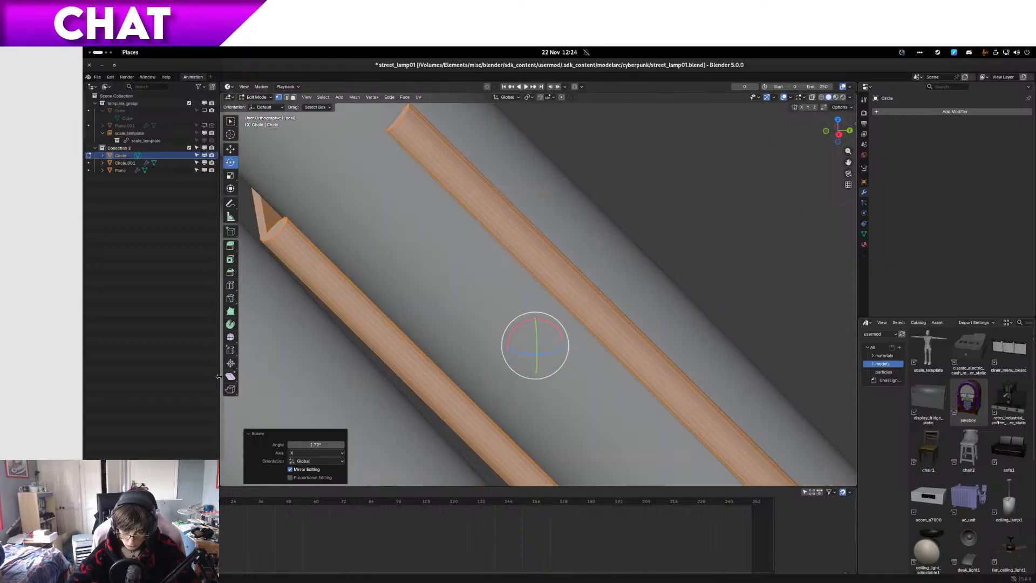
# Step: Move the clip about 0.0005 m in both Y and Z from the right side view and inspect its fit
pyautogui.press('KP_3')
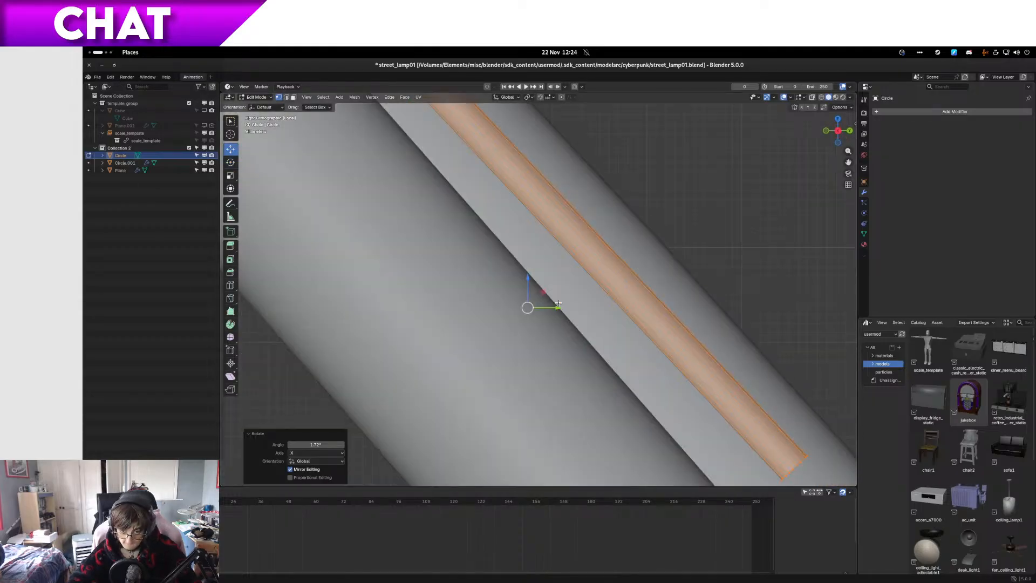
pyautogui.click(510, 295)
pyautogui.press('g')
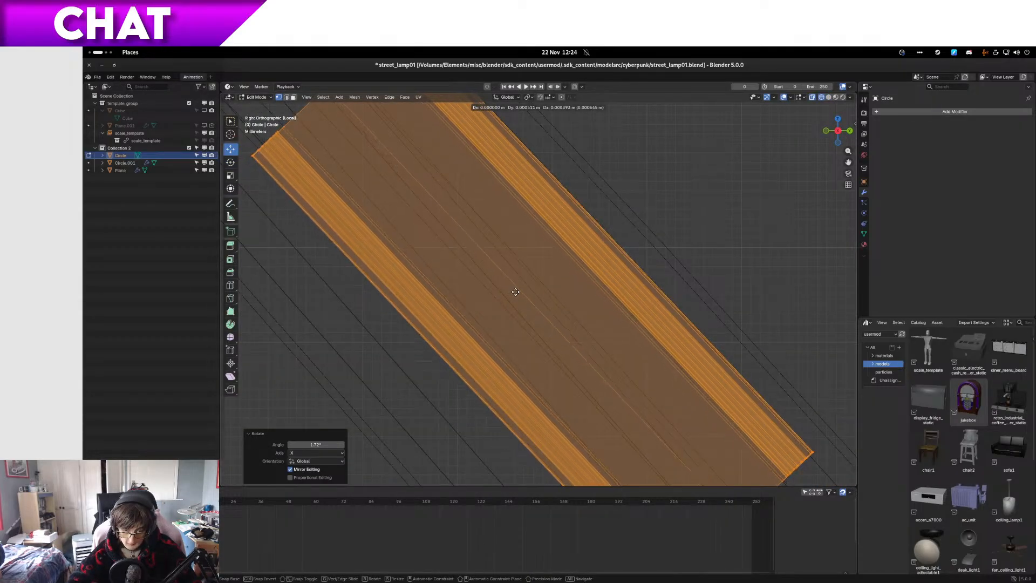
pyautogui.click(517, 291)
pyautogui.press('z')
pyautogui.click(563, 292)
pyautogui.moveTo(550, 294)
pyautogui.mouseDown(button='middle')
pyautogui.moveTo(608, 323)
pyautogui.moveTo(602, 338)
pyautogui.moveTo(606, 331)
pyautogui.moveTo(652, 397)
pyautogui.mouseUp(button='middle')
pyautogui.scroll(-3, 608, 324)
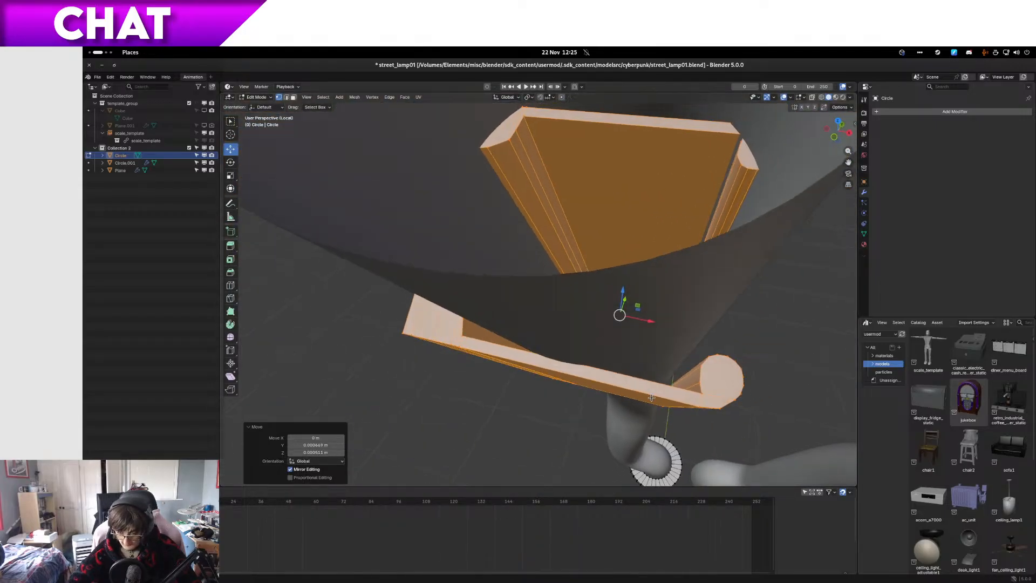
# Step: Select the vertices of both rounded rims on the clip's open side in wireframe
pyautogui.press('z')
pyautogui.click(738, 428)
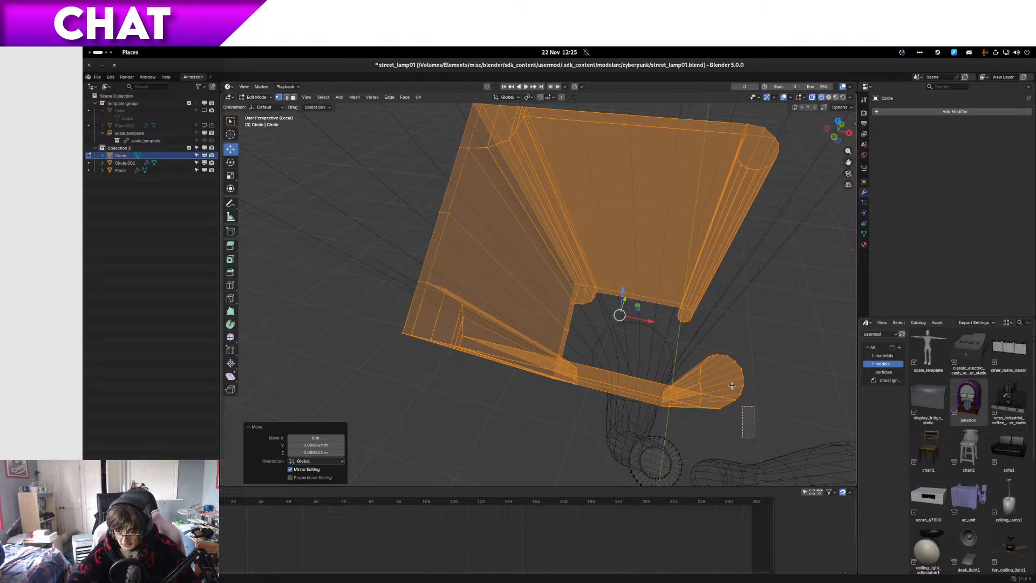
pyautogui.moveTo(732, 385); pyautogui.dragTo(693, 347)
pyautogui.keyDown('shift'); pyautogui.moveTo(689, 440); pyautogui.dragTo(660, 378); pyautogui.keyUp('shift')
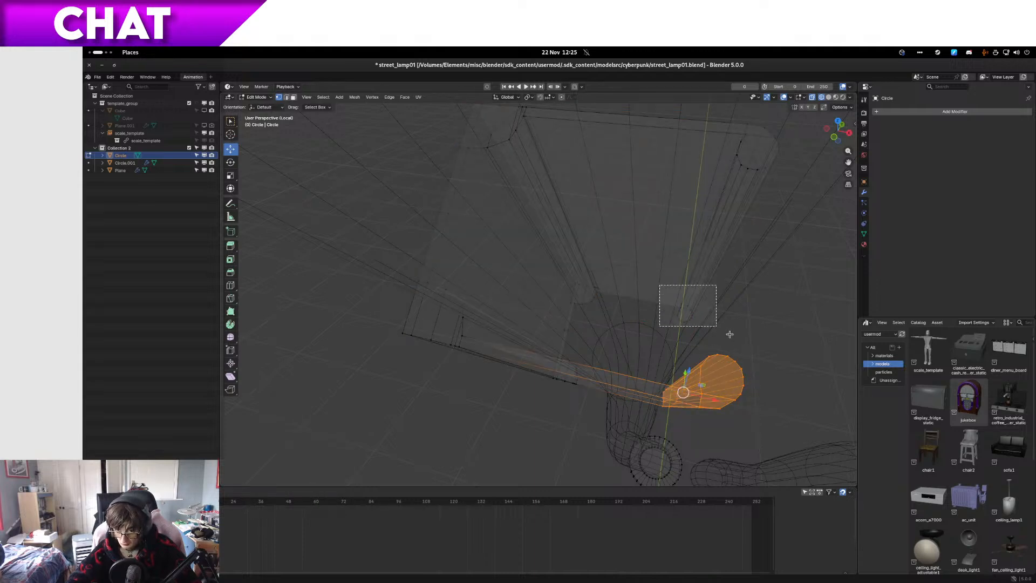
pyautogui.keyDown('shift'); pyautogui.moveTo(766, 272); pyautogui.dragTo(720, 91); pyautogui.keyUp('shift')
pyautogui.keyDown('shift'); pyautogui.moveTo(718, 158); pyautogui.dragTo(833, 116); pyautogui.keyUp('shift')
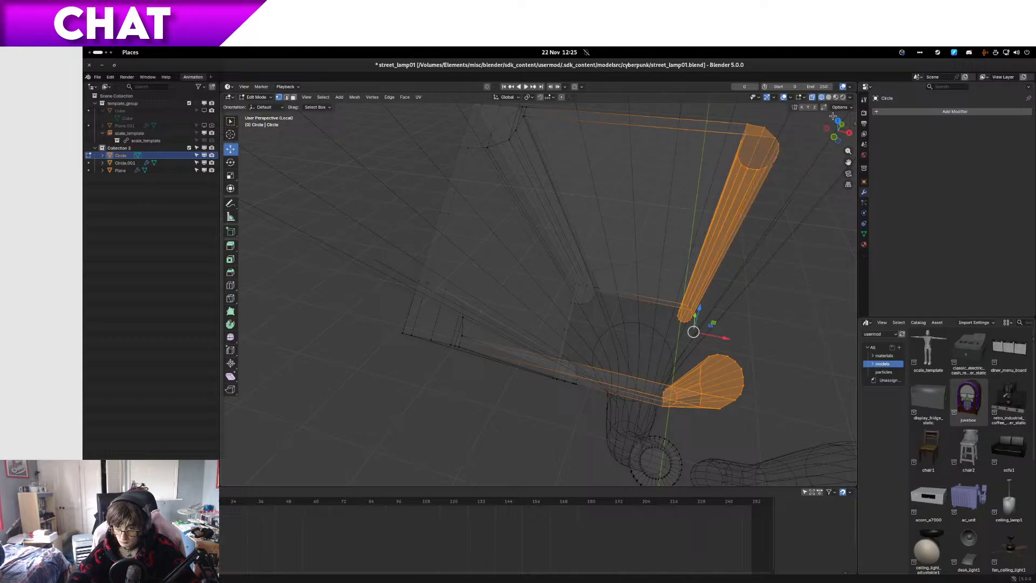
# Step: Move the two selected rims about -0.0018 m along the global X axis and inspect them around the tube
pyautogui.press('KP_3')
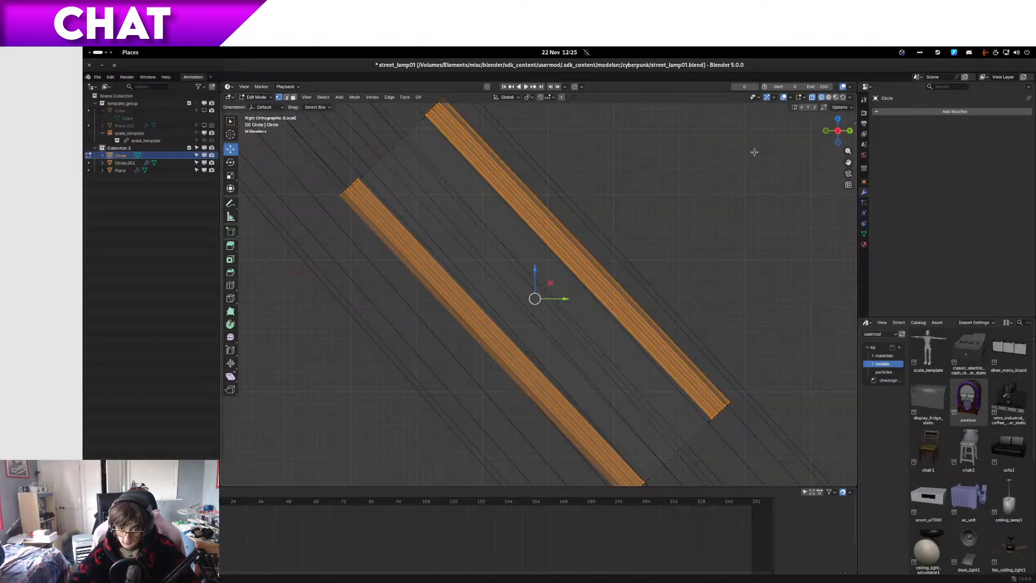
pyautogui.moveTo(755, 152)
pyautogui.mouseDown(button='middle')
pyautogui.moveTo(557, 266)
pyautogui.moveTo(660, 297)
pyautogui.mouseUp(button='middle')
pyautogui.press('z')
pyautogui.click(631, 287)
pyautogui.moveTo(708, 302); pyautogui.dragTo(695, 302)
pyautogui.moveTo(695, 302); pyautogui.dragTo(719, 289, button='middle')
pyautogui.moveTo(724, 306); pyautogui.dragTo(436, 268, button='middle')
# Step: Select the vertices of the clip's outer side in wireframe and show them from the right side
pyautogui.hotkey('alt', 'z')
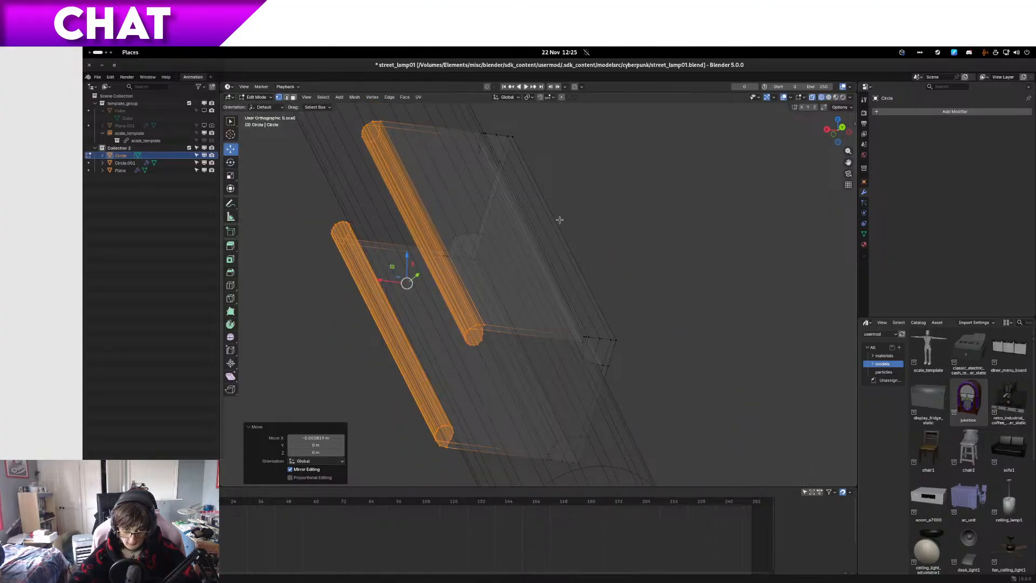
pyautogui.moveTo(678, 376); pyautogui.dragTo(464, 284)
pyautogui.moveTo(466, 284); pyautogui.dragTo(445, 202, button='middle')
pyautogui.keyDown('shift'); pyautogui.moveTo(597, 401); pyautogui.dragTo(543, 340); pyautogui.keyUp('shift')
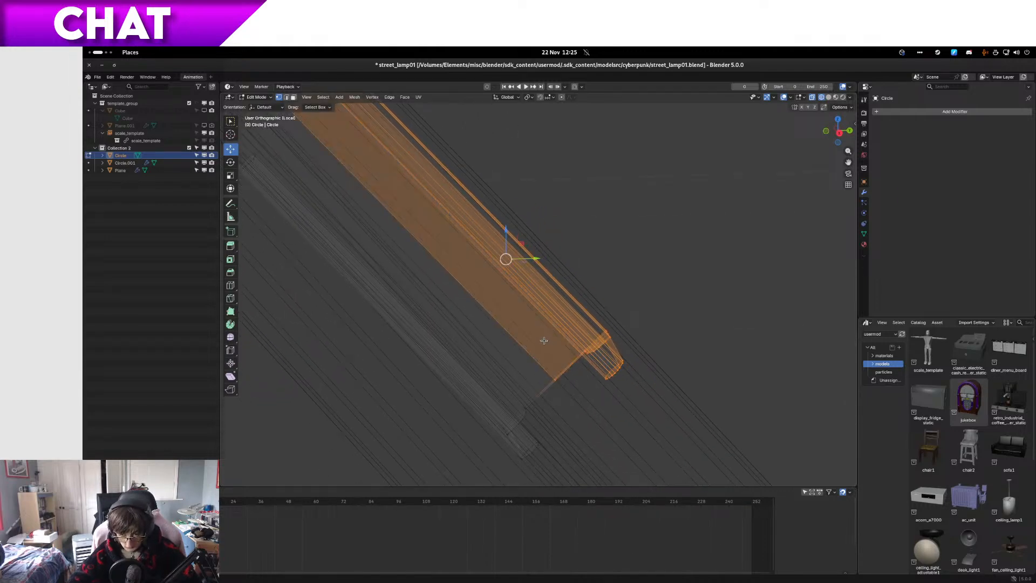
pyautogui.press('KP_3')
pyautogui.keyDown('shift'); pyautogui.moveTo(406, 300); pyautogui.dragTo(485, 434, button='middle'); pyautogui.keyUp('shift')
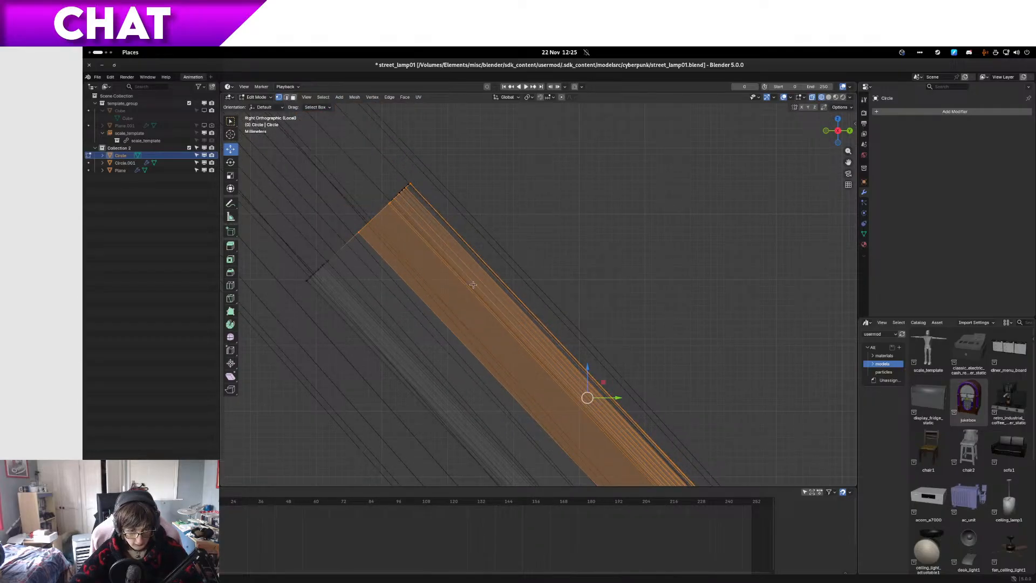
# Step: Set the transform orientation to Global and try to move the clip's selected outer side farther out from the tube
pyautogui.click(506, 97)
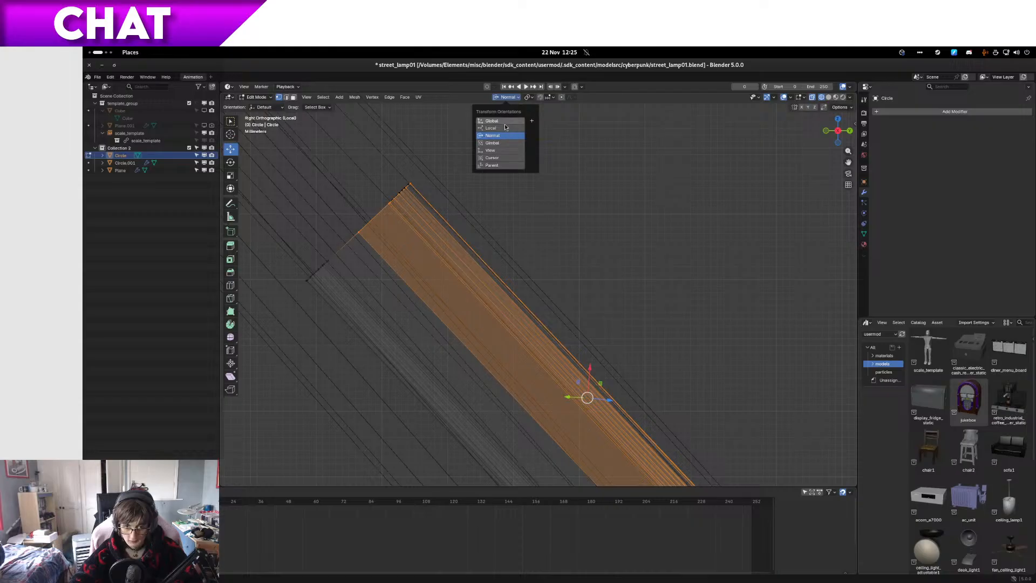
pyautogui.click(504, 121)
pyautogui.keyDown('shift'); pyautogui.moveTo(666, 368); pyautogui.dragTo(626, 319, button='middle'); pyautogui.keyUp('shift')
pyautogui.press('g')
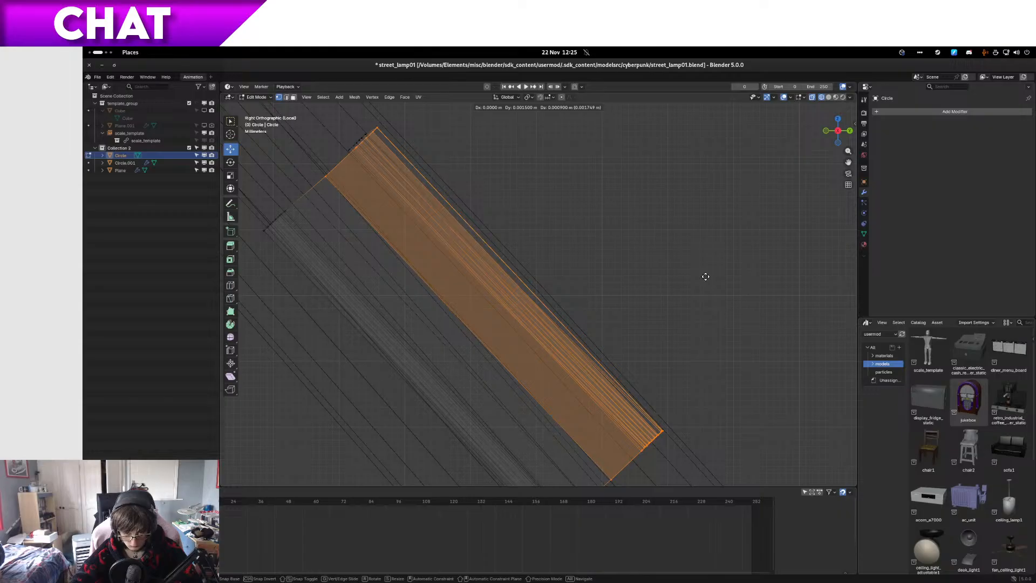
pyautogui.click(673, 285)
# Step: Try to move only the clip's outer edge strip 0.0009 m in Y and 0.0007 m in Z, checking it in solid shading
pyautogui.keyDown('ctrl'); pyautogui.moveTo(298, 166); pyautogui.dragTo(623, 483); pyautogui.keyUp('ctrl')
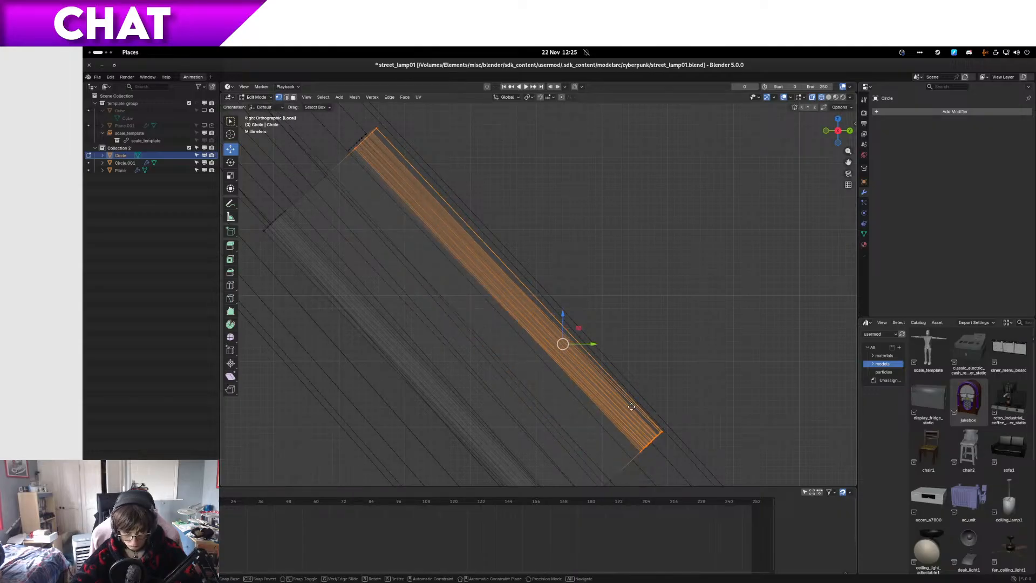
pyautogui.press('g')
pyautogui.click(686, 363)
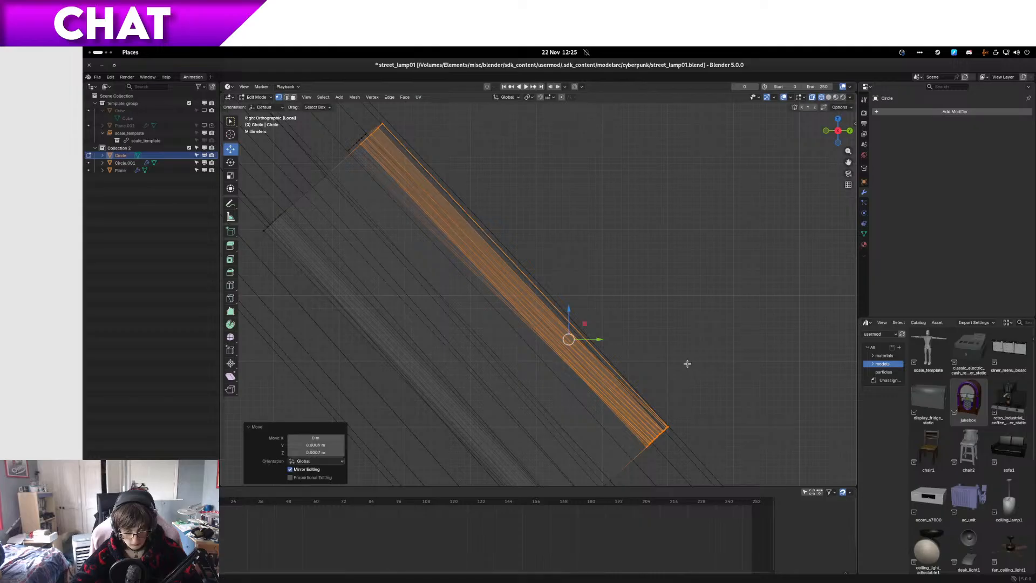
pyautogui.moveTo(686, 364); pyautogui.dragTo(506, 343, button='middle')
pyautogui.press('KP_3')
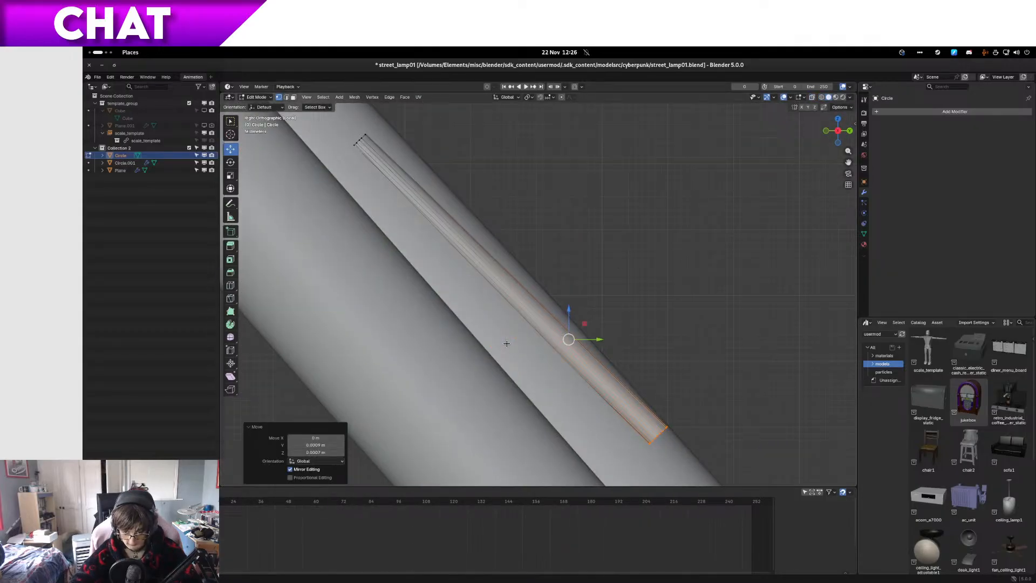
pyautogui.press('g')
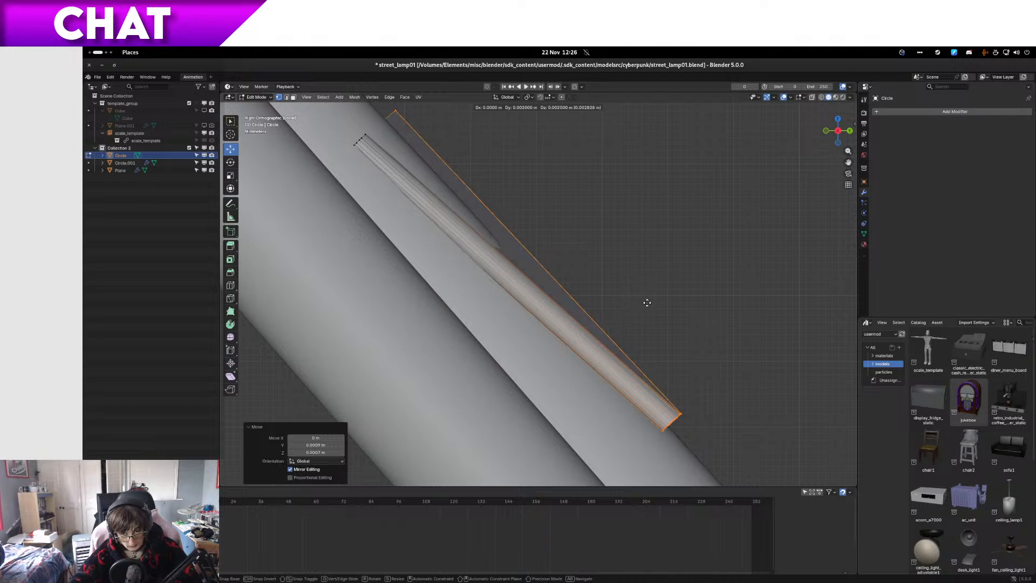
pyautogui.press('Escape')
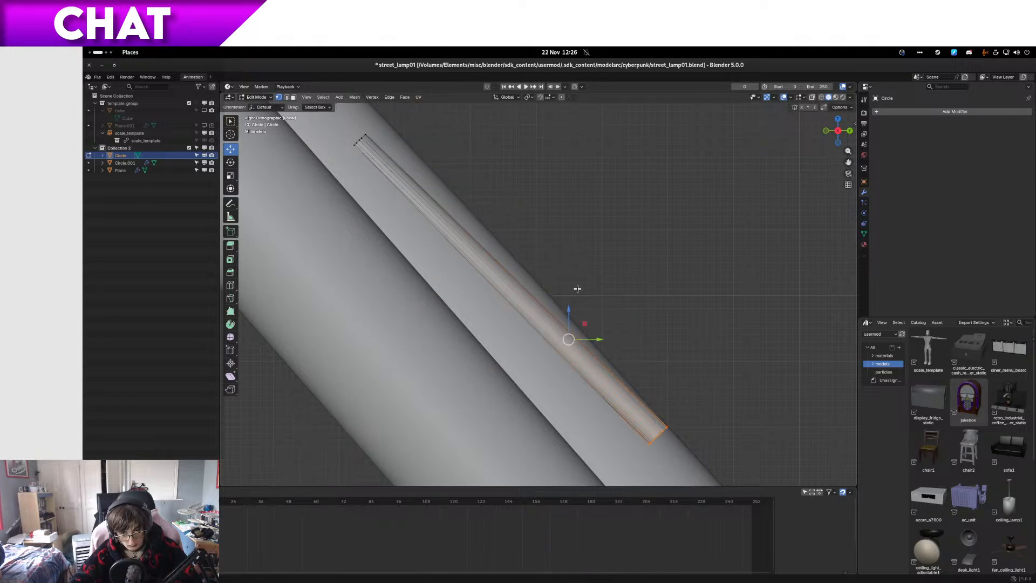
# Step: Undo the moves of the clip's outer edge strip and outer side, together with the related selection changes
pyautogui.hotkey('ctrl', 'z')
pyautogui.press('z')
pyautogui.click(352, 282)
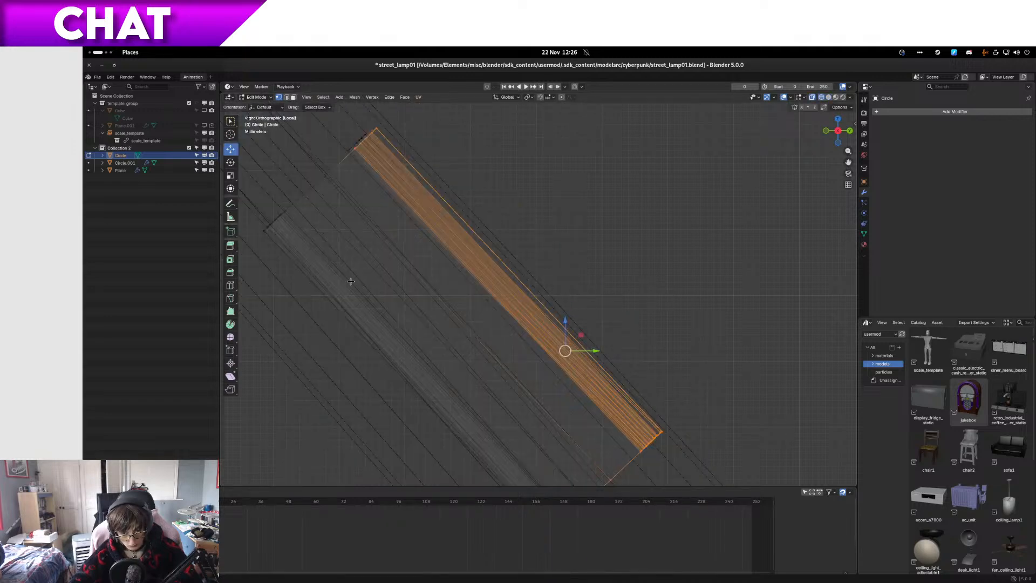
pyautogui.keyDown('alt'); pyautogui.keyDown('shift'); pyautogui.click(419, 275); pyautogui.keyUp('shift'); pyautogui.keyUp('alt')
pyautogui.moveTo(419, 260); pyautogui.dragTo(346, 108)
pyautogui.hotkey('ctrl', 'z')
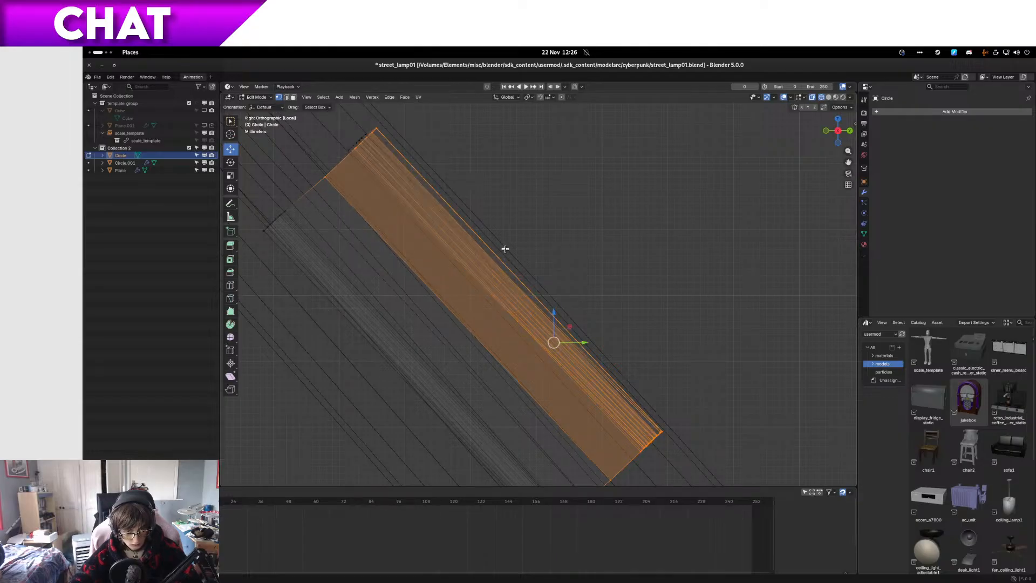
pyautogui.hotkey('ctrl', 'z')
pyautogui.hotkey('ctrl', 'z')
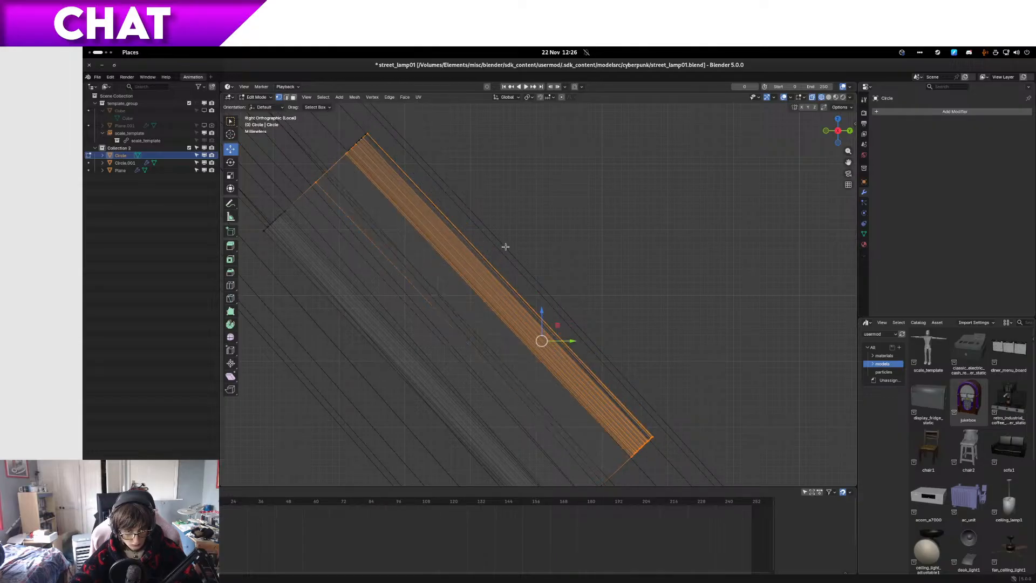
# Step: Add the end vertices to the selection of the clip's outer side and move it about 0.0006 m in Y and 0.0005 m in Z
pyautogui.moveTo(416, 168); pyautogui.dragTo(338, 109)
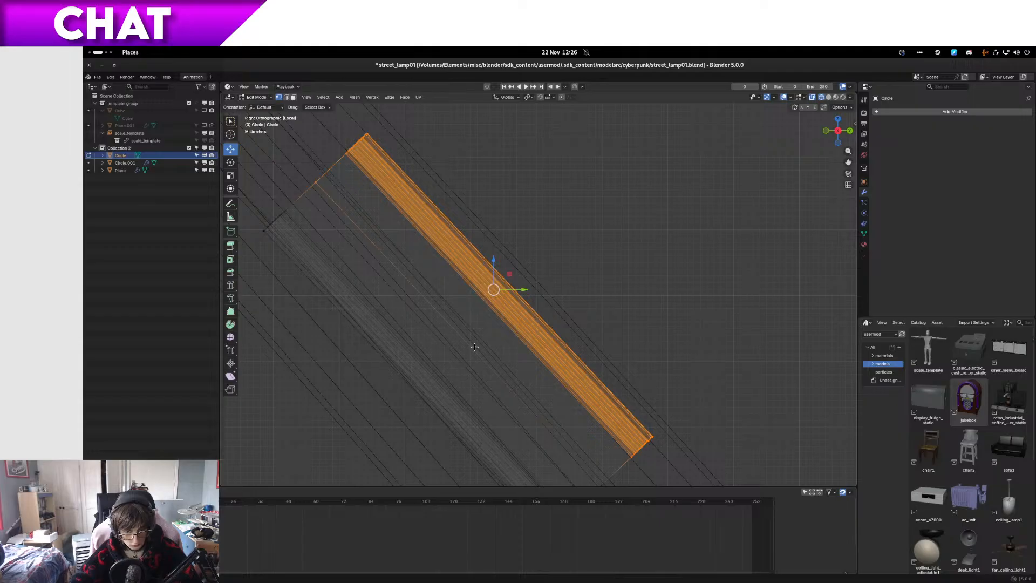
pyautogui.keyDown('shift'); pyautogui.moveTo(582, 442); pyautogui.dragTo(575, 394, button='middle'); pyautogui.keyUp('shift')
pyautogui.keyDown('shift'); pyautogui.moveTo(574, 395); pyautogui.dragTo(620, 444); pyautogui.keyUp('shift')
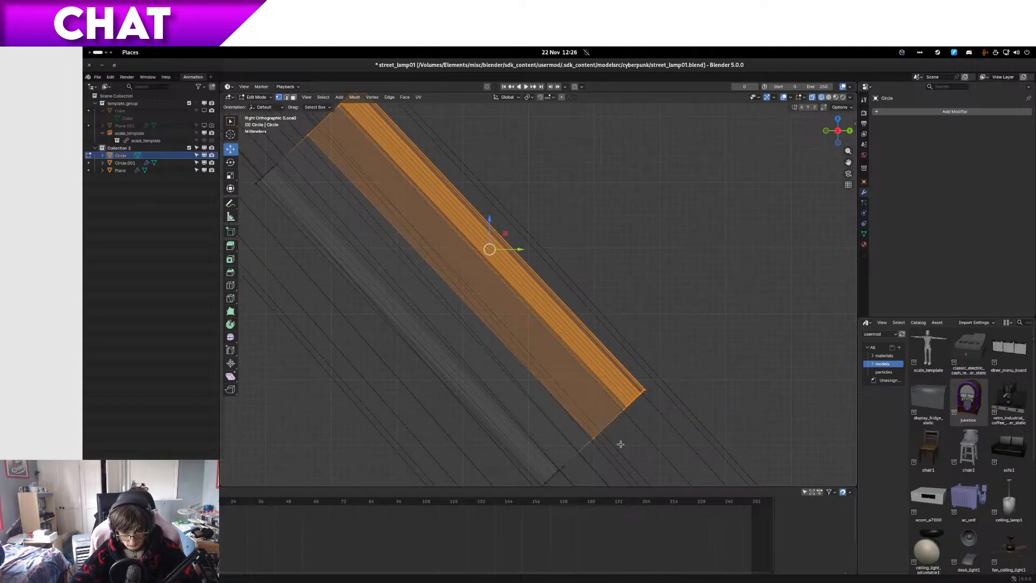
pyautogui.moveTo(618, 441); pyautogui.dragTo(549, 409, button='middle')
pyautogui.press('KP_3')
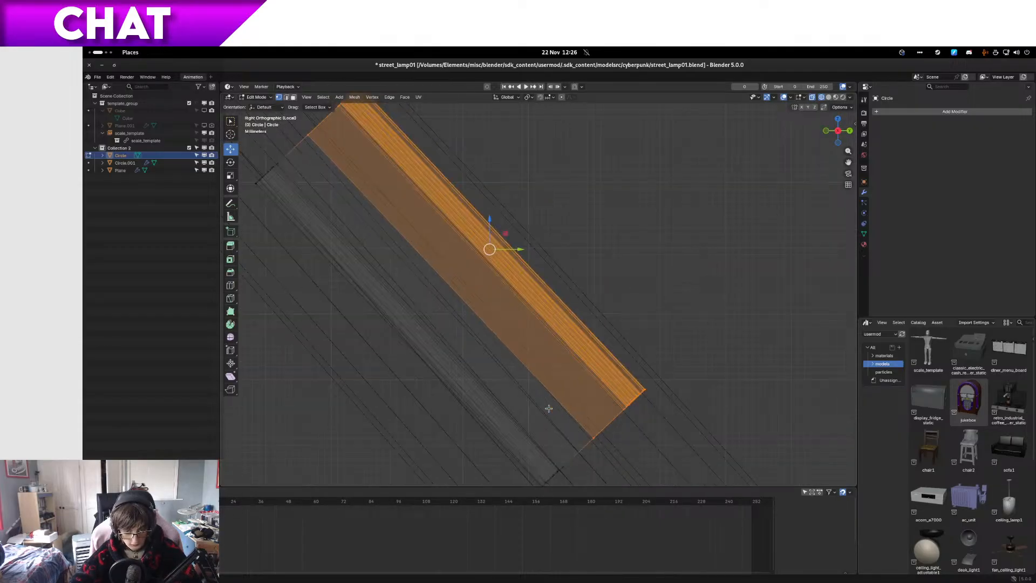
pyautogui.press('g')
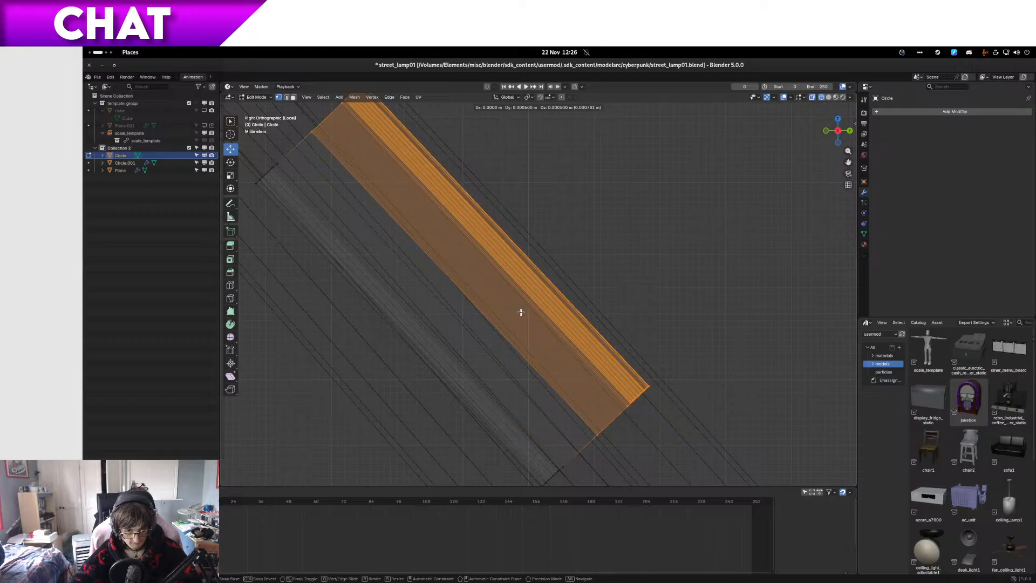
pyautogui.click(521, 310)
# Step: Check the moved clip against the neon tube in solid shading and return to editing the clip's mesh from the right side
pyautogui.press('z')
pyautogui.moveTo(596, 309); pyautogui.dragTo(607, 383, button='middle')
pyautogui.hotkey('alt', 'q')
pyautogui.press('KP_3')
pyautogui.press('Tab')
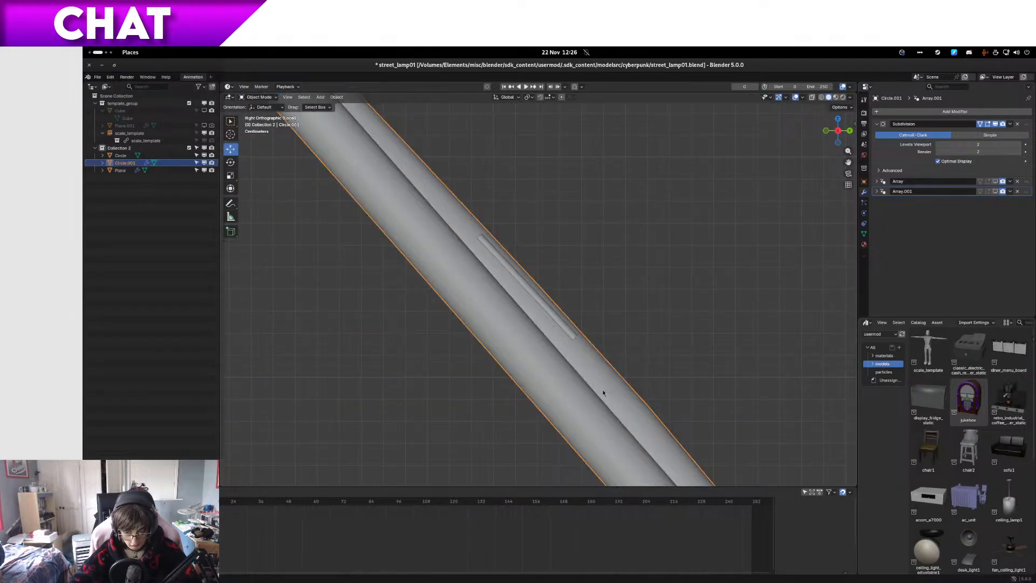
pyautogui.press('Tab')
pyautogui.press('z')
pyautogui.press('Tab')
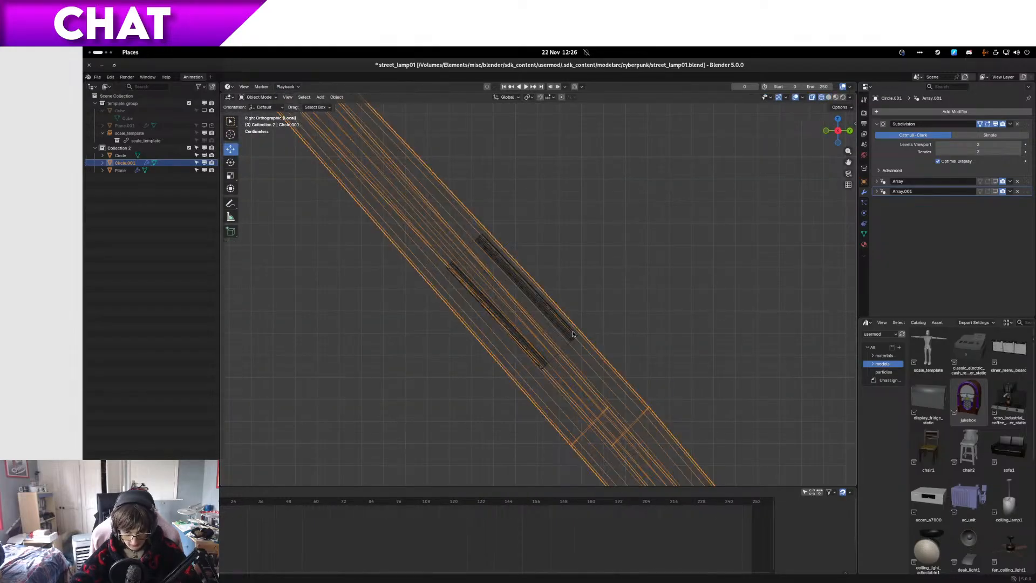
pyautogui.click(572, 330)
pyautogui.press('Tab')
pyautogui.scroll(4, 575, 332)
pyautogui.press('z')
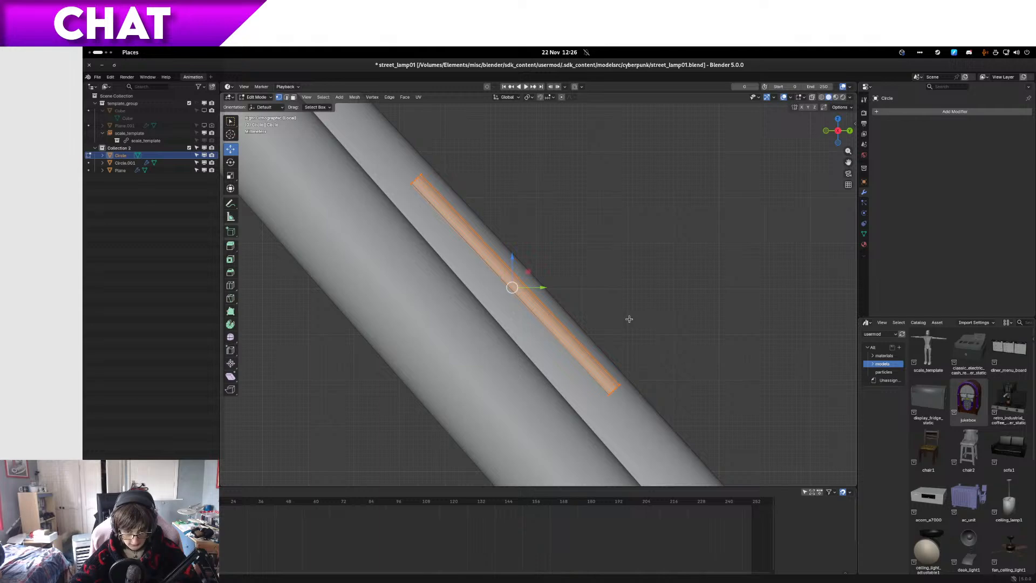
# Step: Deselect the corner vertices of the clip's flat panel and move the remaining outer rim 0.0017 m in Y and 0.0018 m in Z
pyautogui.moveTo(629, 319); pyautogui.dragTo(474, 293, button='middle')
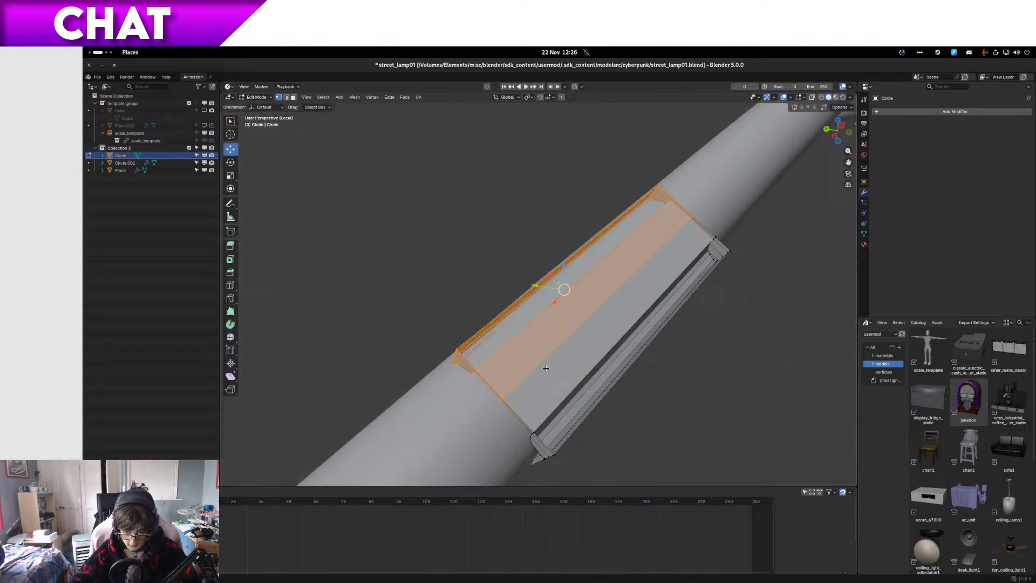
pyautogui.press('c')
pyautogui.middleClick(496, 404)
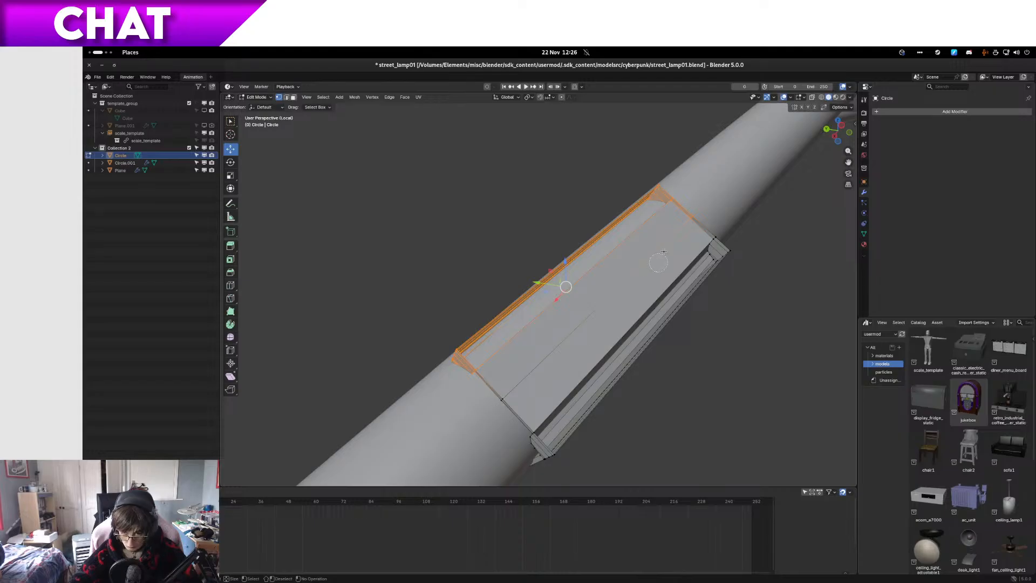
pyautogui.middleClick(699, 211)
pyautogui.press('Escape')
pyautogui.press('KP_3')
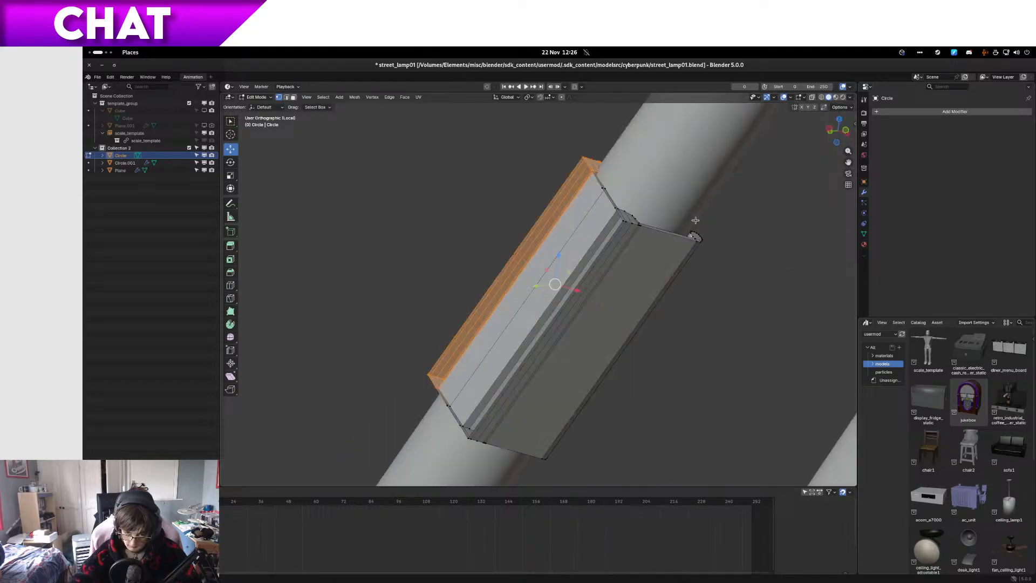
pyautogui.press('g')
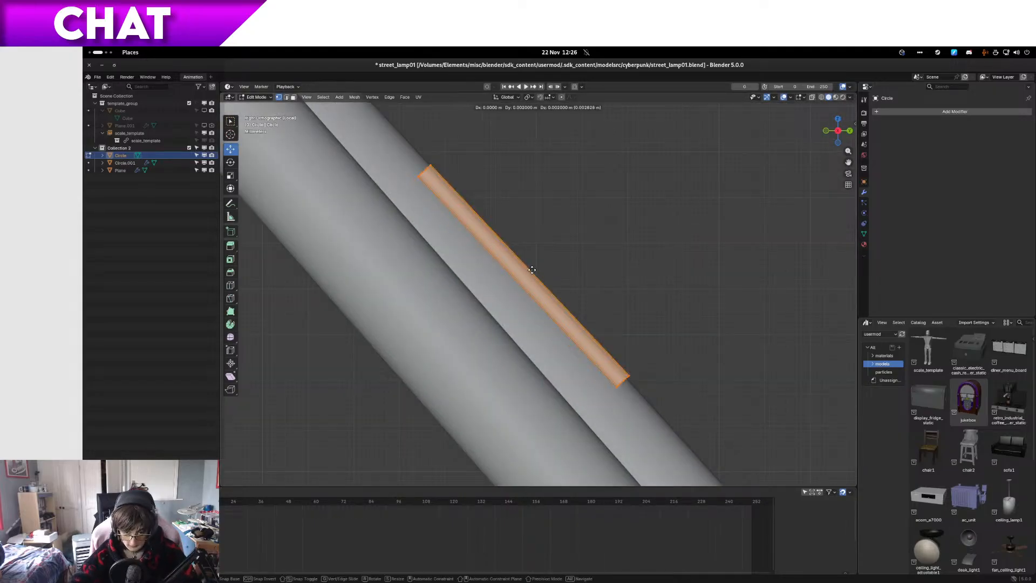
pyautogui.click(522, 272)
pyautogui.moveTo(522, 273); pyautogui.dragTo(544, 347, button='middle')
pyautogui.press('KP_3')
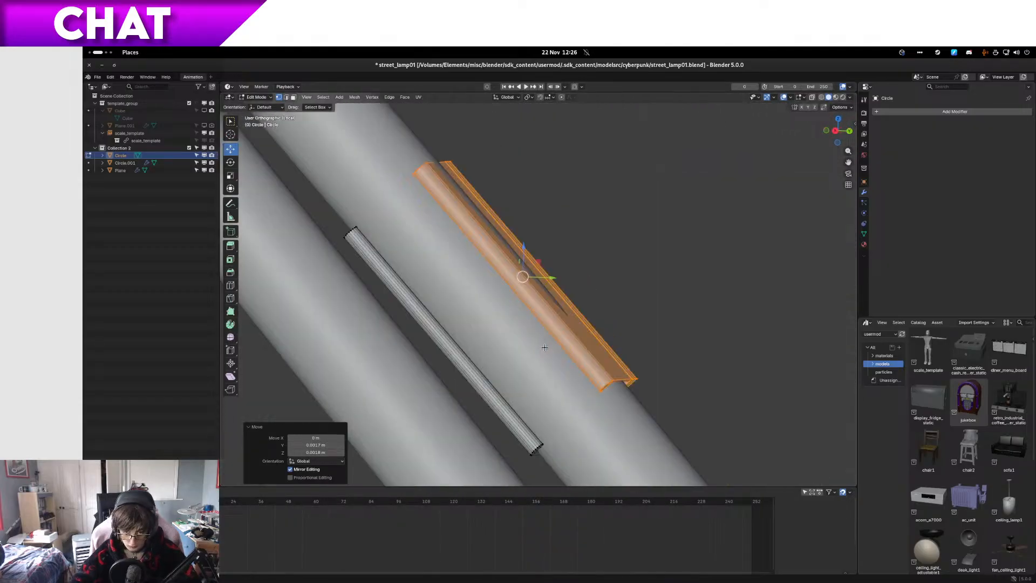
# Step: Nudge the clip's outer rim slightly farther out and inspect the clip's shape around the tube in Object Mode
pyautogui.press('g')
pyautogui.click(589, 313)
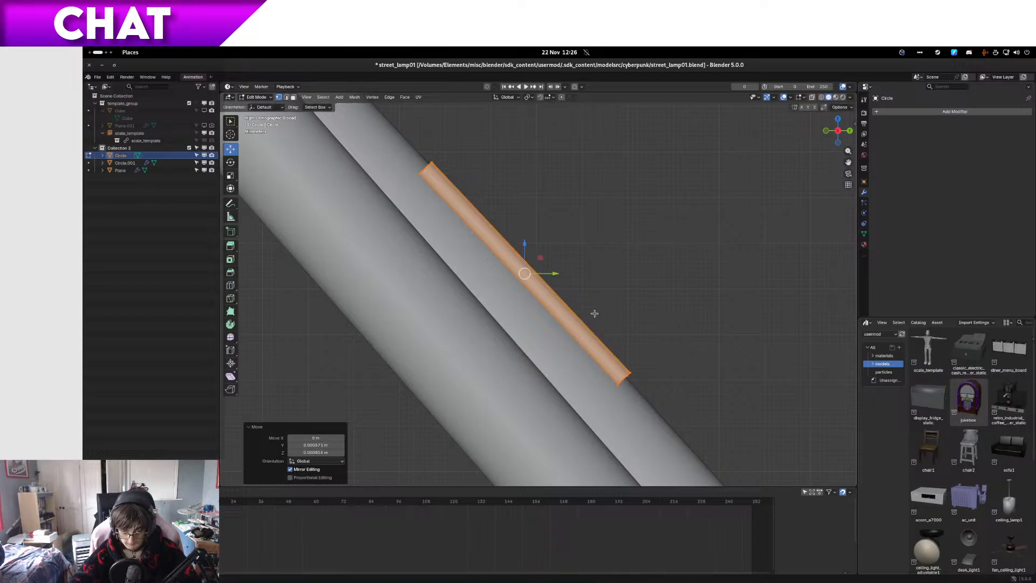
pyautogui.moveTo(594, 312); pyautogui.dragTo(376, 375, button='middle')
pyautogui.press('Tab')
pyautogui.scroll(-4, 521, 285)
pyautogui.scroll(4, 545, 326)
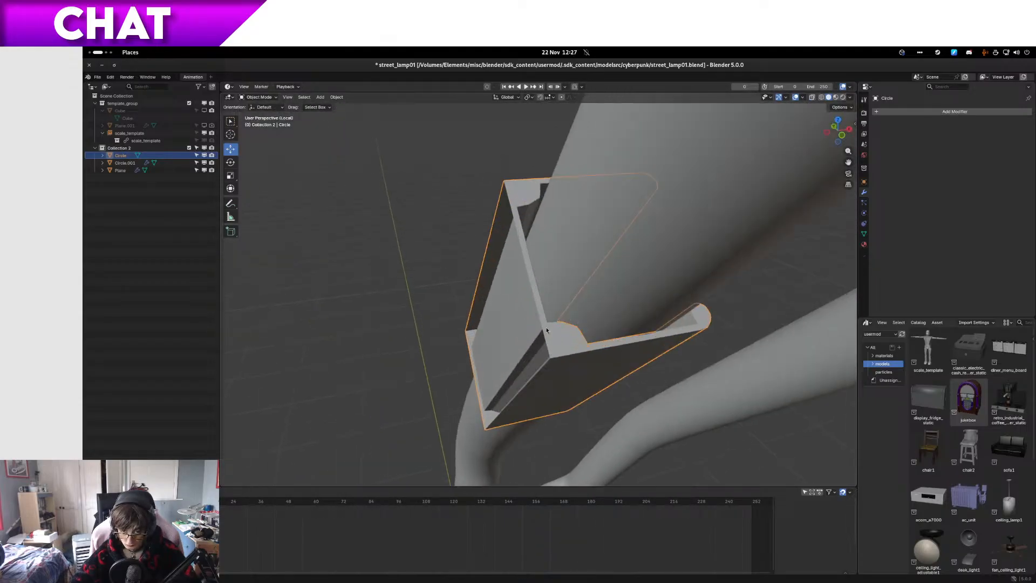
# Step: Select all the end faces along the clip's upper end, from one rounded rim around to the other
pyautogui.press('Tab')
pyautogui.click(541, 324)
pyautogui.moveTo(516, 206); pyautogui.dragTo(544, 242, button='middle')
pyautogui.click(539, 245)
pyautogui.keyDown('ctrl'); pyautogui.click(521, 232); pyautogui.keyUp('ctrl')
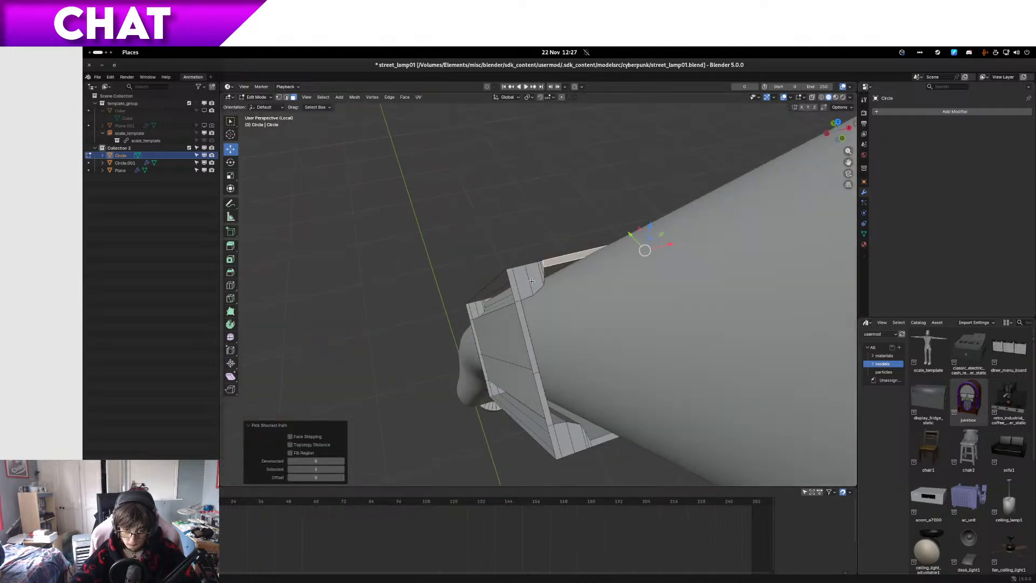
pyautogui.keyDown('ctrl'); pyautogui.click(514, 281); pyautogui.keyUp('ctrl')
pyautogui.keyDown('ctrl'); pyautogui.click(553, 439); pyautogui.keyUp('ctrl')
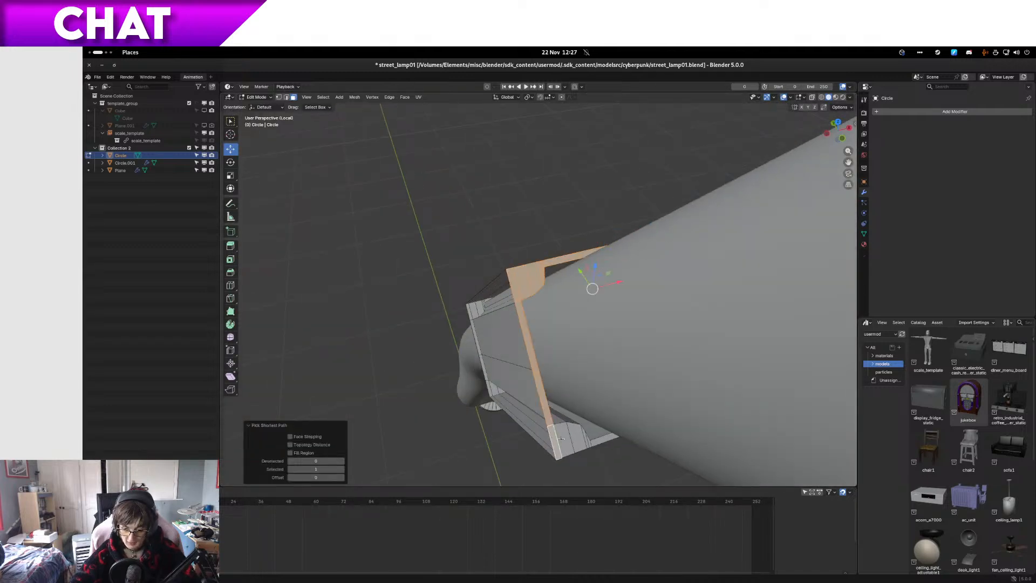
pyautogui.keyDown('ctrl'); pyautogui.click(571, 441); pyautogui.keyUp('ctrl')
pyautogui.keyDown('ctrl'); pyautogui.click(592, 444); pyautogui.keyUp('ctrl')
pyautogui.moveTo(592, 444); pyautogui.dragTo(523, 414, button='middle')
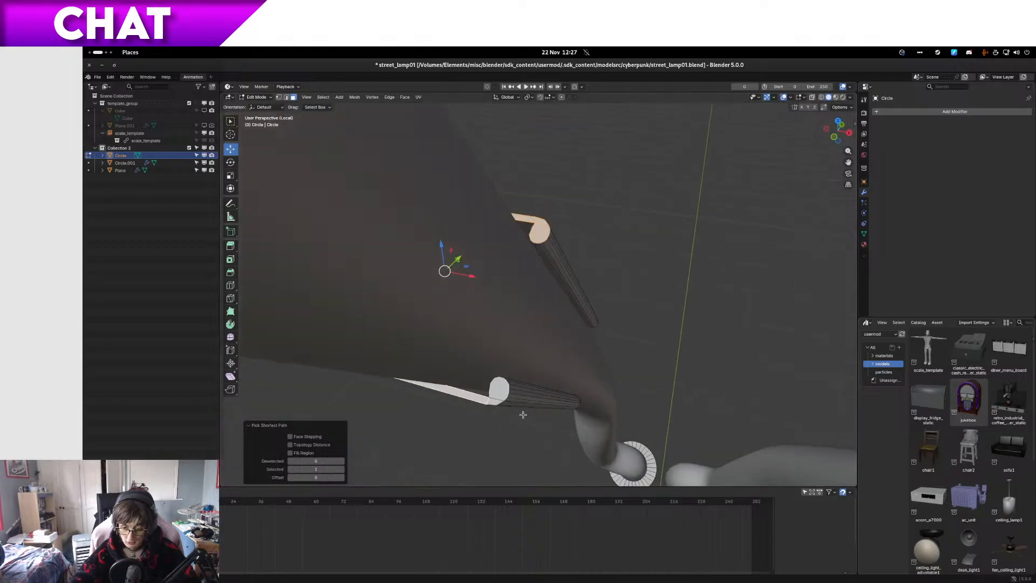
pyautogui.keyDown('ctrl'); pyautogui.click(496, 398); pyautogui.keyUp('ctrl')
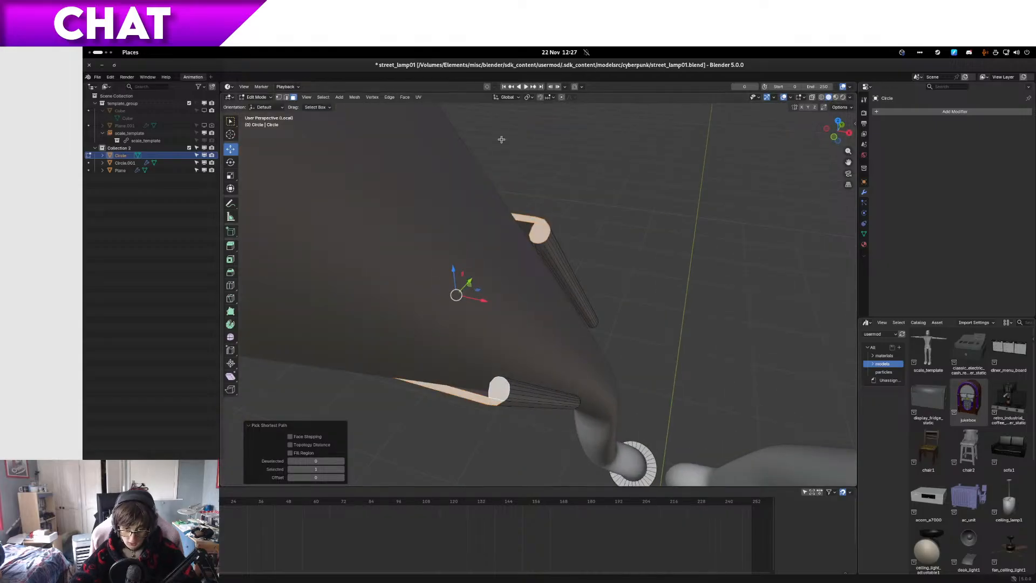
# Step: Set the transform orientation to Normal and move the selected end faces 0.015 m along X to shorten the clip
pyautogui.click(508, 98)
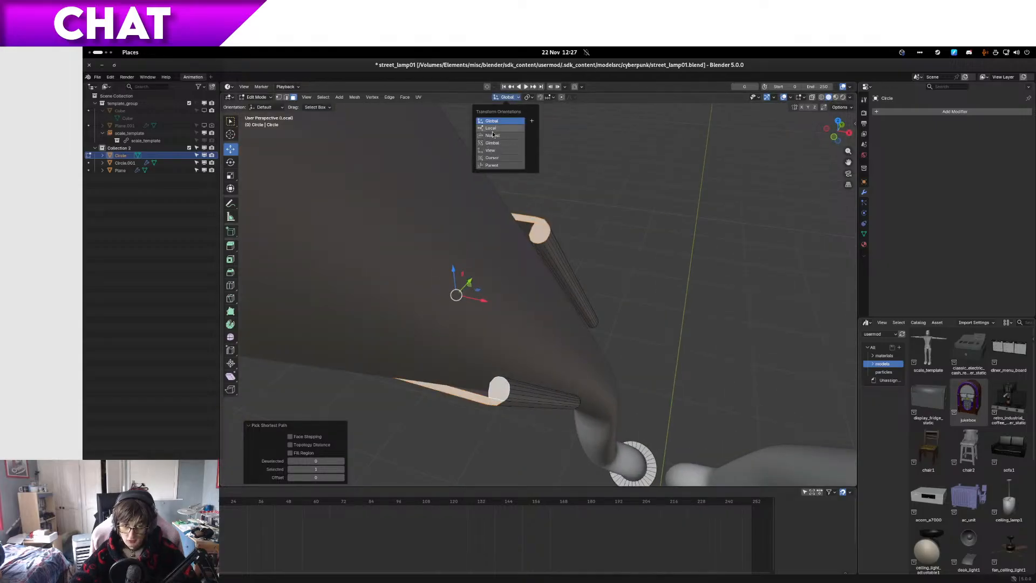
pyautogui.click(494, 135)
pyautogui.press('KP_3')
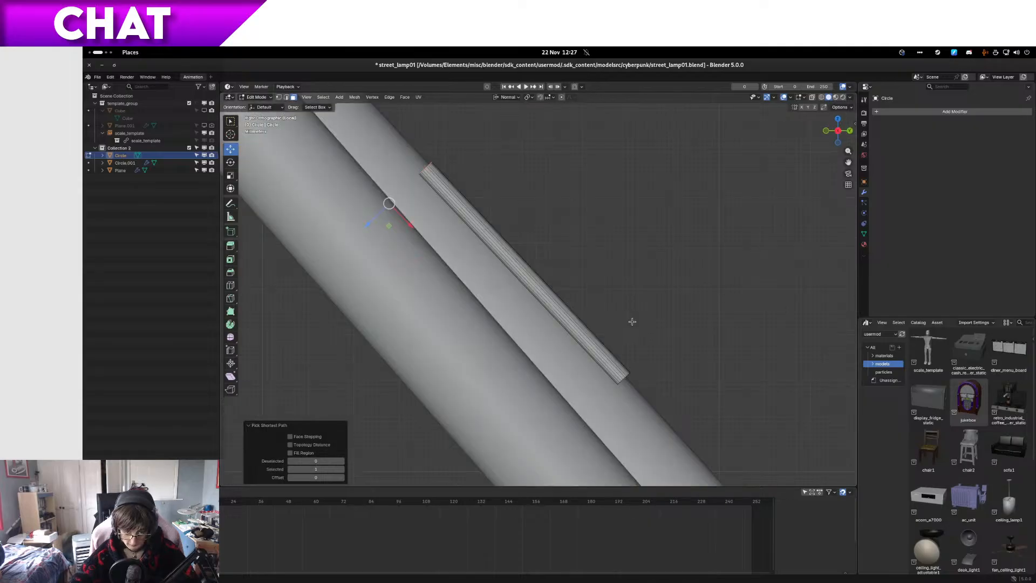
pyautogui.press('z')
pyautogui.click(572, 315)
pyautogui.moveTo(408, 224); pyautogui.dragTo(456, 276)
pyautogui.hotkey('shift', 'z')
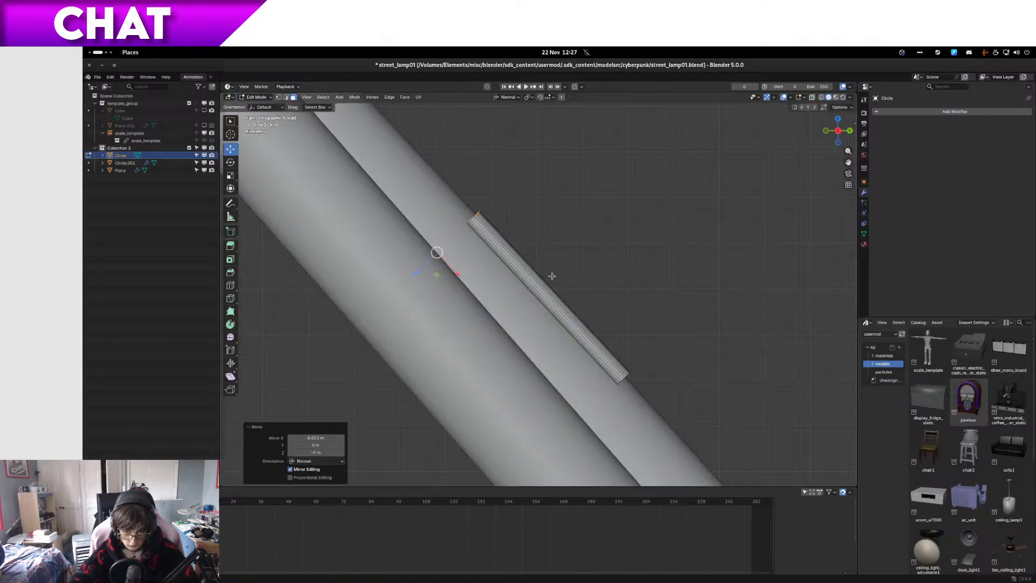
# Step: Return to Object Mode, leave local view to show the whole lamp panel with only the clip selected, and save the file
pyautogui.press('Tab')
pyautogui.moveTo(456, 277)
pyautogui.mouseDown(button='middle')
pyautogui.moveTo(526, 282)
pyautogui.moveTo(443, 277)
pyautogui.moveTo(436, 259)
pyautogui.moveTo(570, 287)
pyautogui.moveTo(637, 283)
pyautogui.moveTo(589, 252)
pyautogui.moveTo(621, 266)
pyautogui.moveTo(600, 289)
pyautogui.mouseUp(button='middle')
pyautogui.scroll(-5, 599, 288)
pyautogui.press('KP_Divide')
pyautogui.scroll(-6, 590, 252)
pyautogui.moveTo(619, 403); pyautogui.dragTo(576, 182, button='middle')
pyautogui.scroll(-4, 603, 342)
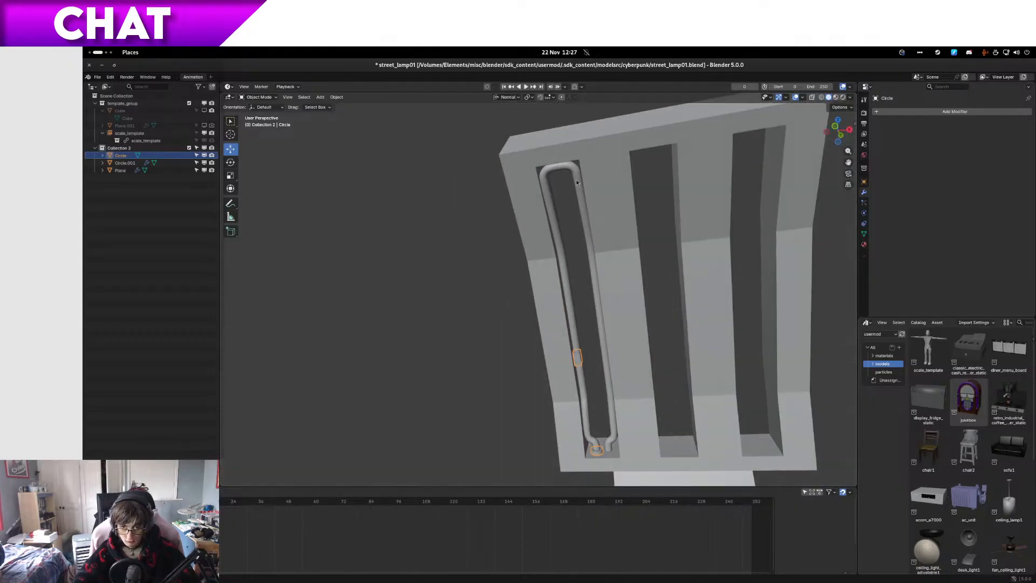
pyautogui.hotkey('ctrl', 's')
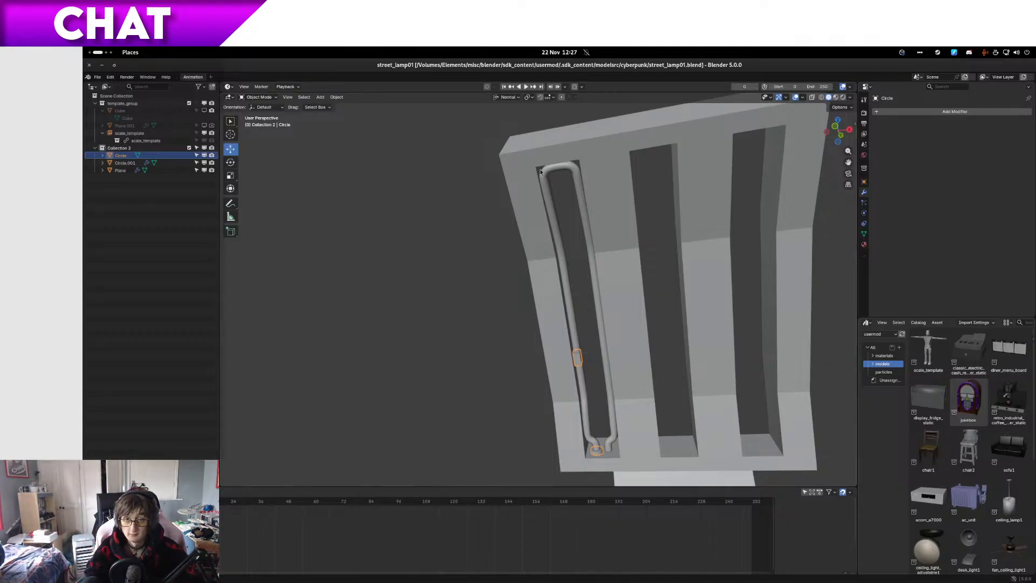
pyautogui.press('a')
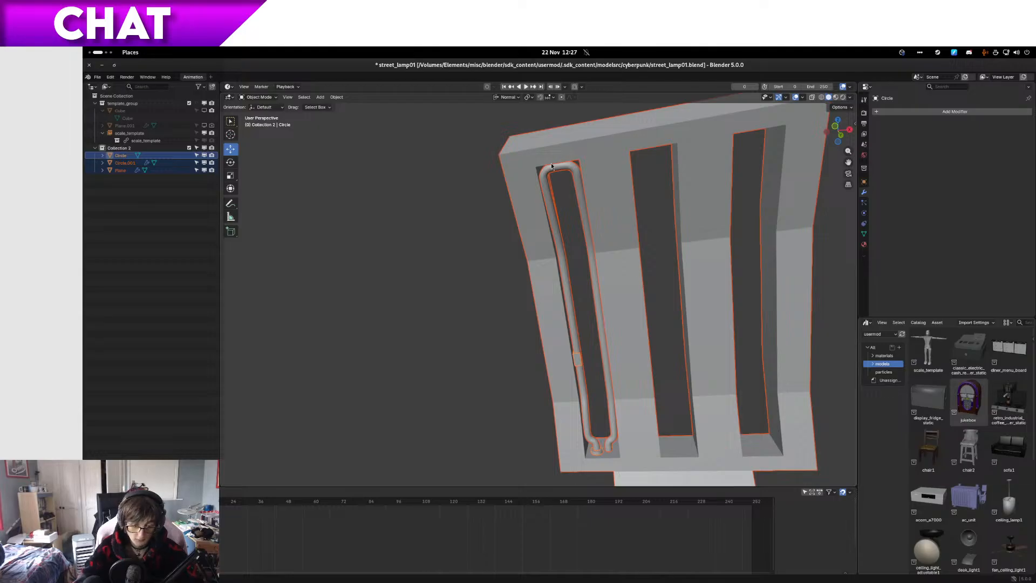
pyautogui.hotkey('ctrl', 'z')
pyautogui.hotkey('ctrl', 's')
# Step: Switch to the file manager and copy street_lamp01.blend from the cyberpunk folder into the original folder
pyautogui.hotkey('ctrl', 'alt', 'Left')
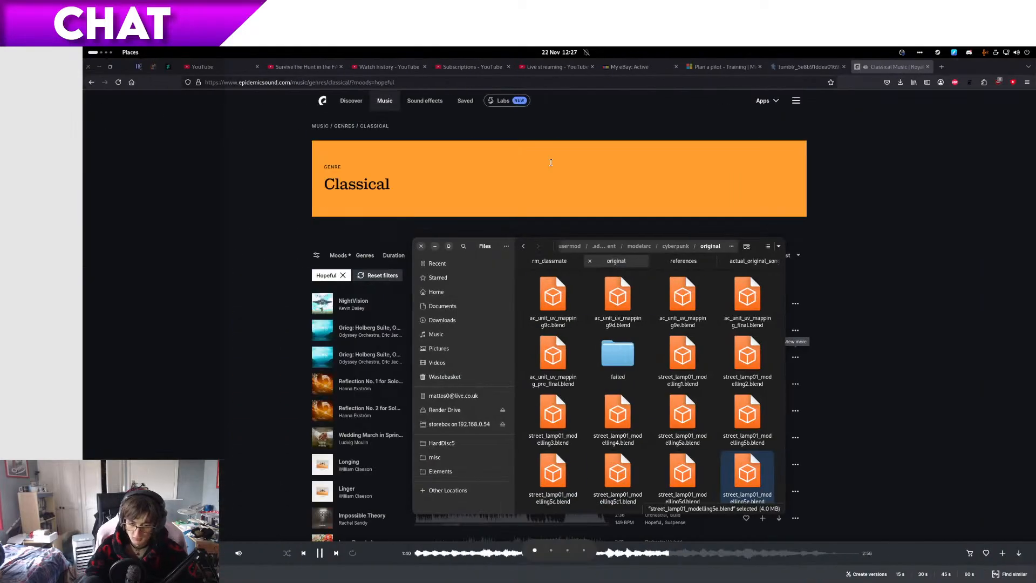
pyautogui.hotkey('alt', 'Left')
pyautogui.click(609, 406)
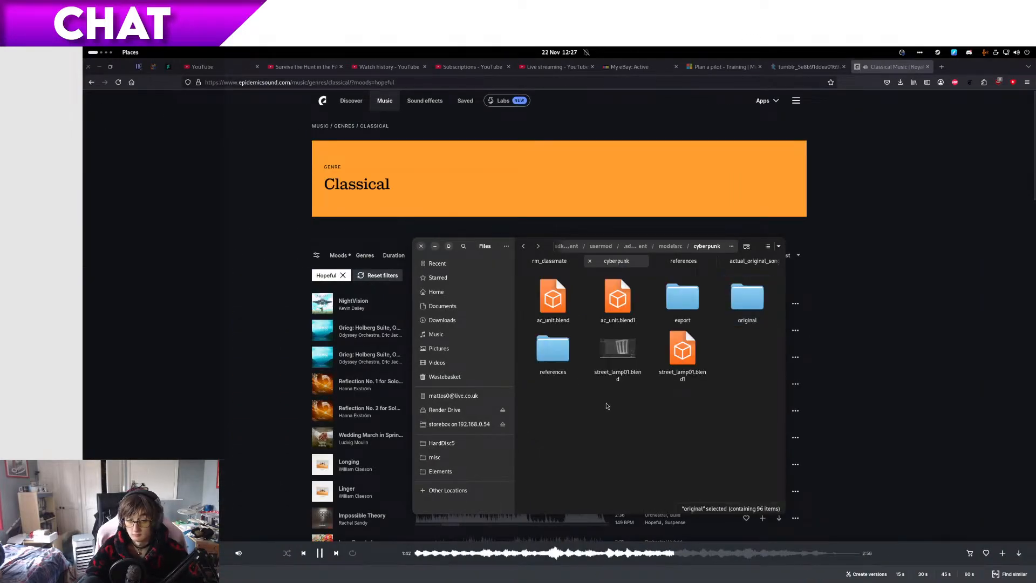
pyautogui.click(620, 369)
pyautogui.hotkey('alt', 'Right')
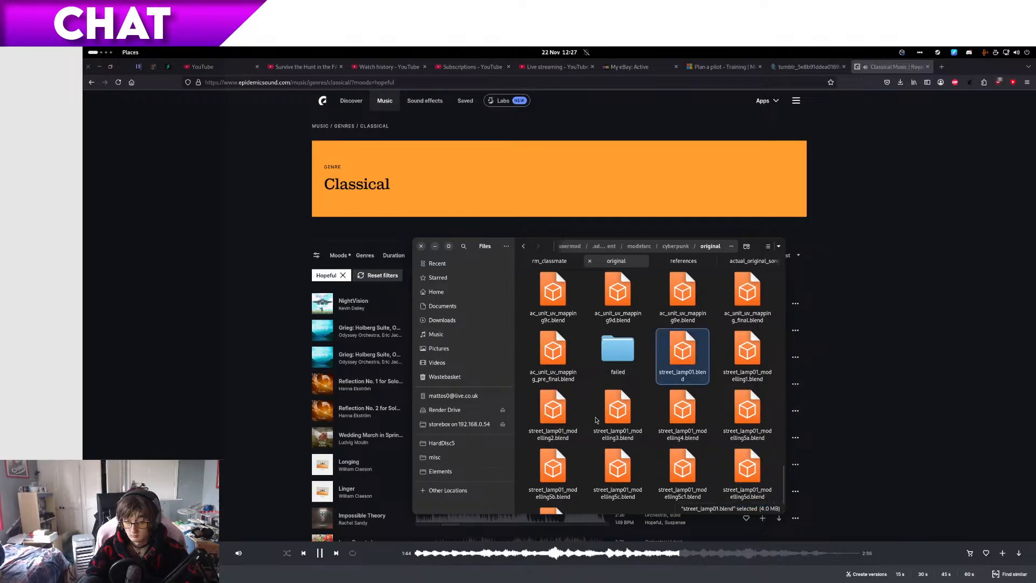
# Step: Rename the copied file as street_lamp01_modelling5f.blend and switch back to Blender
pyautogui.press('F2')
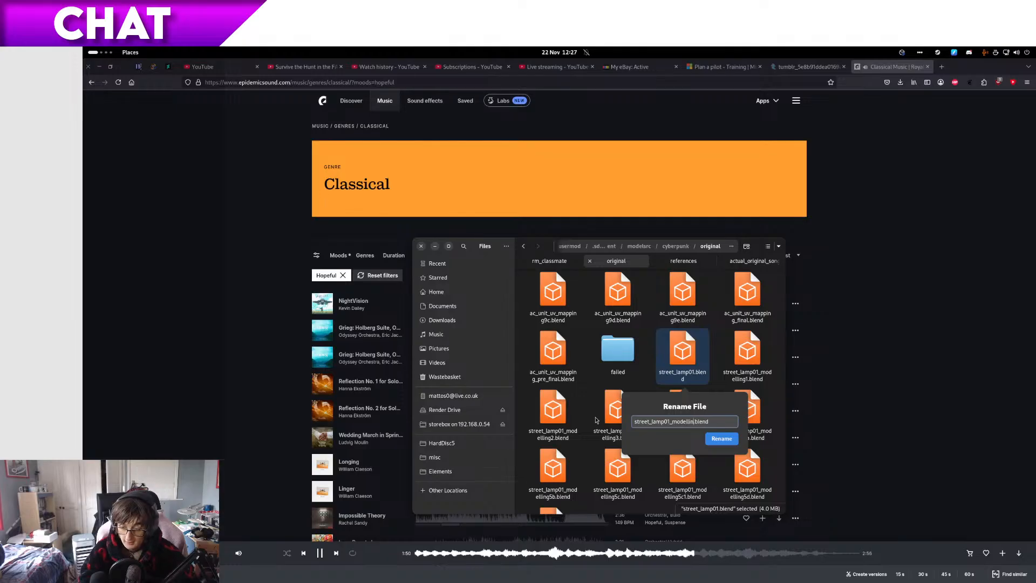
pyautogui.write('_modelling5e')
pyautogui.press('Return')
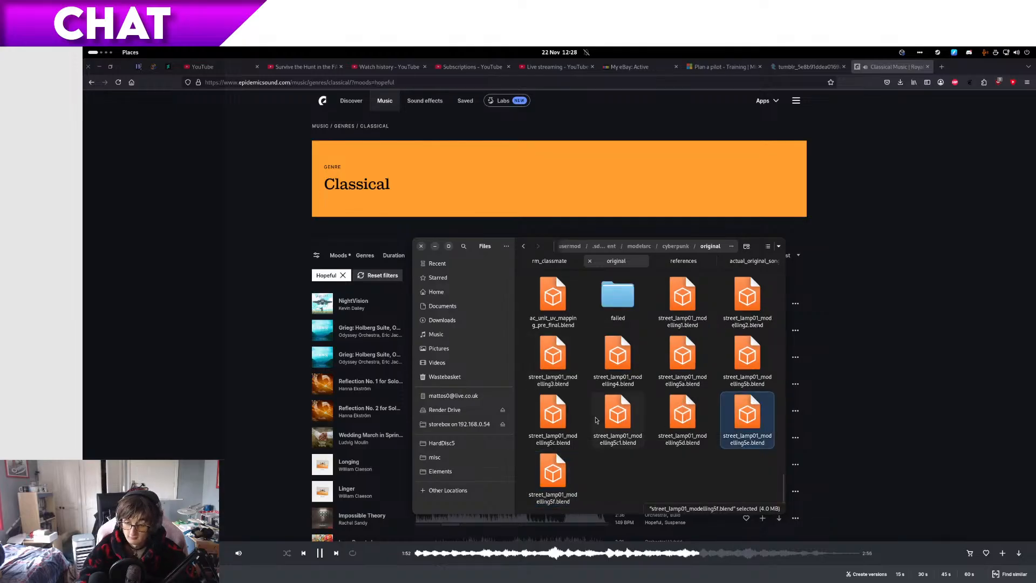
pyautogui.hotkey('ctrl', 'alt', 'Right')
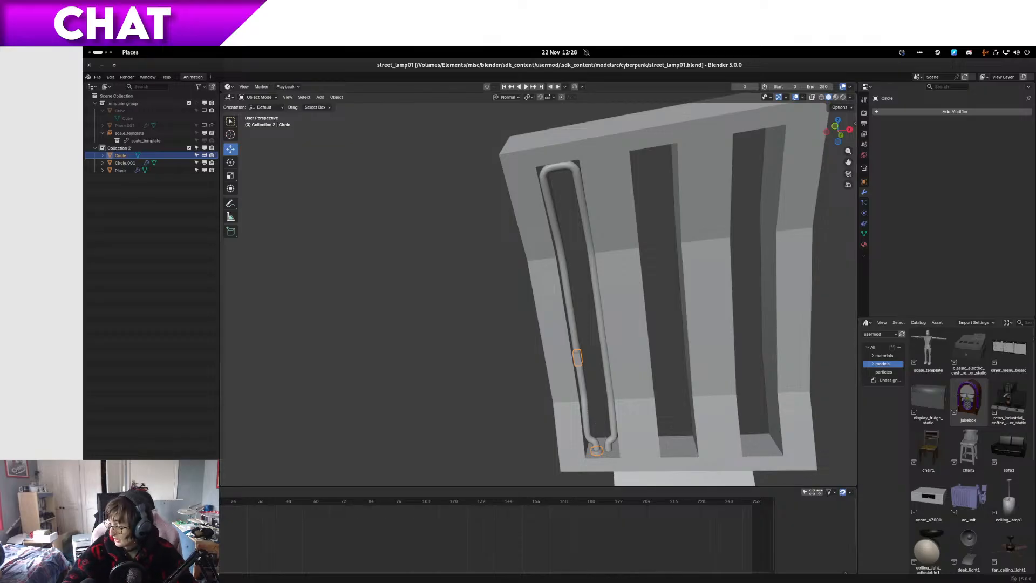
# Step: Open the clip's mesh for editing and show it in wireframe from the right side
pyautogui.moveTo(754, 468); pyautogui.dragTo(613, 406, button='middle')
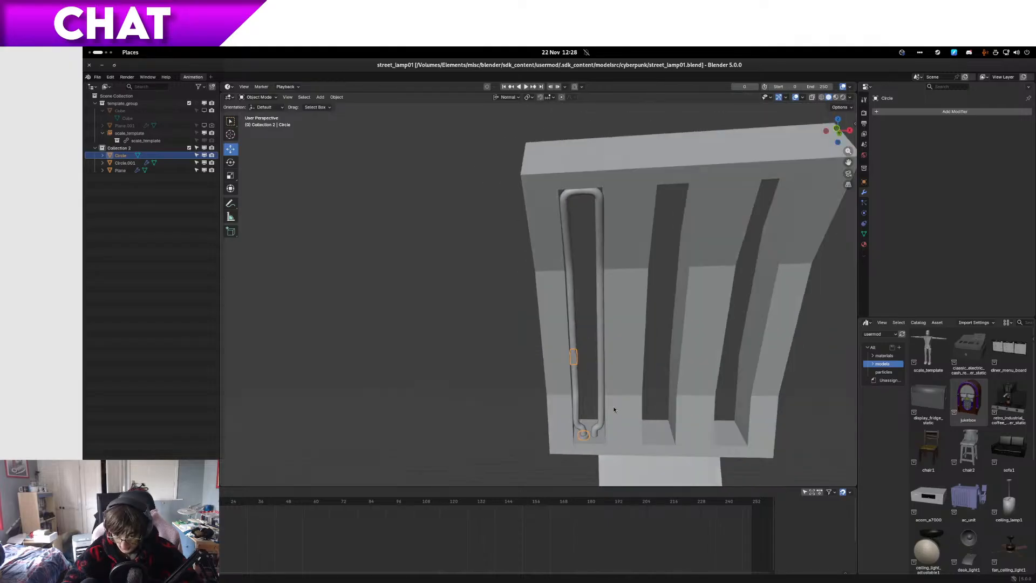
pyautogui.press('Tab')
pyautogui.scroll(8, 603, 382)
pyautogui.press('KP_3')
pyautogui.press('z')
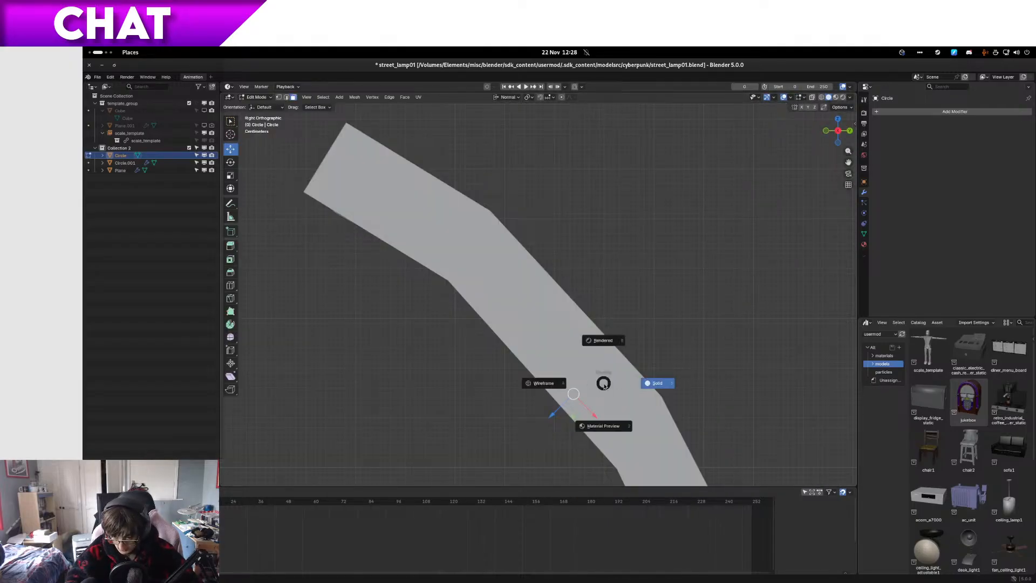
pyautogui.click(534, 386)
# Step: Try to move the clip's selected end faces down to the tube's lower segment
pyautogui.keyDown('shift'); pyautogui.moveTo(529, 388); pyautogui.dragTo(441, 191, button='middle'); pyautogui.keyUp('shift')
pyautogui.scroll(4, 545, 266)
pyautogui.hotkey('shift', 'g')
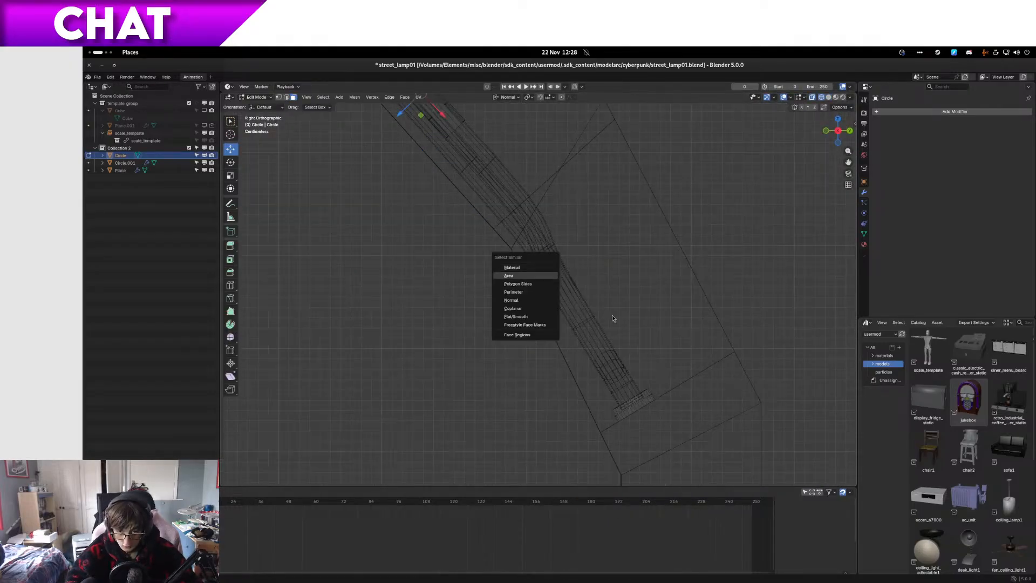
pyautogui.press('g')
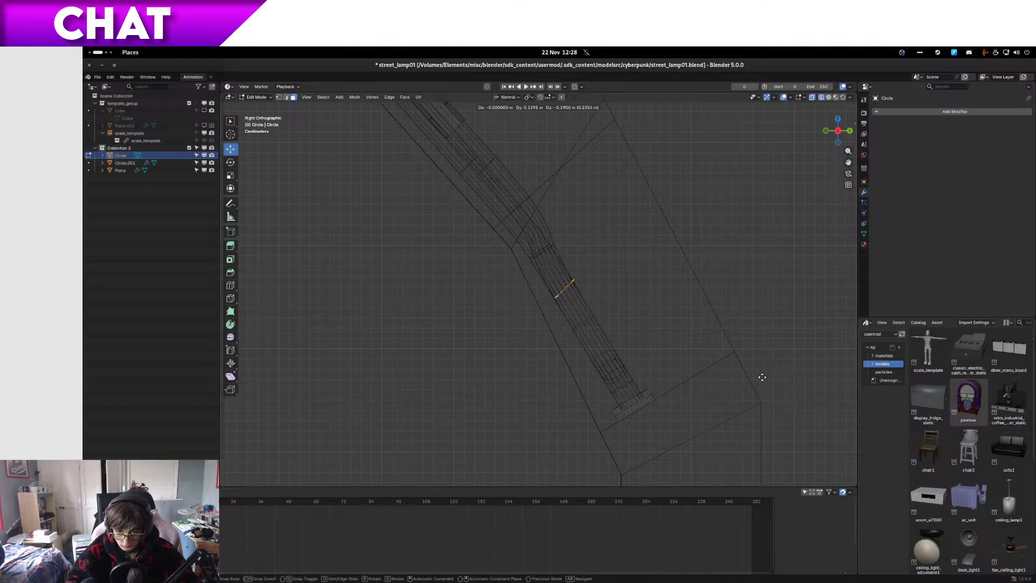
pyautogui.click(761, 376)
pyautogui.hotkey('ctrl', 'z')
# Step: Duplicate the whole clip and place the copy just below the bend, over the tube's lower segment
pyautogui.keyDown('shift'); pyautogui.moveTo(553, 230); pyautogui.dragTo(649, 338, button='middle'); pyautogui.keyUp('shift')
pyautogui.moveTo(649, 339); pyautogui.dragTo(496, 183)
pyautogui.keyDown('shift'); pyautogui.moveTo(650, 286); pyautogui.dragTo(569, 213, button='middle'); pyautogui.keyUp('shift')
pyautogui.press('g')
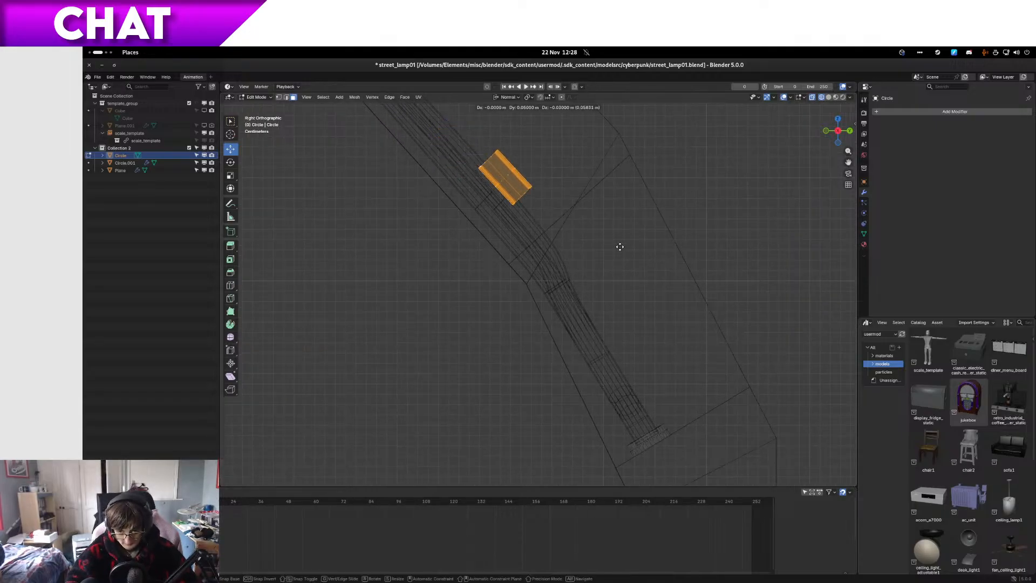
pyautogui.rightClick(620, 246)
pyautogui.hotkey('shift', 'd')
pyautogui.click(743, 412)
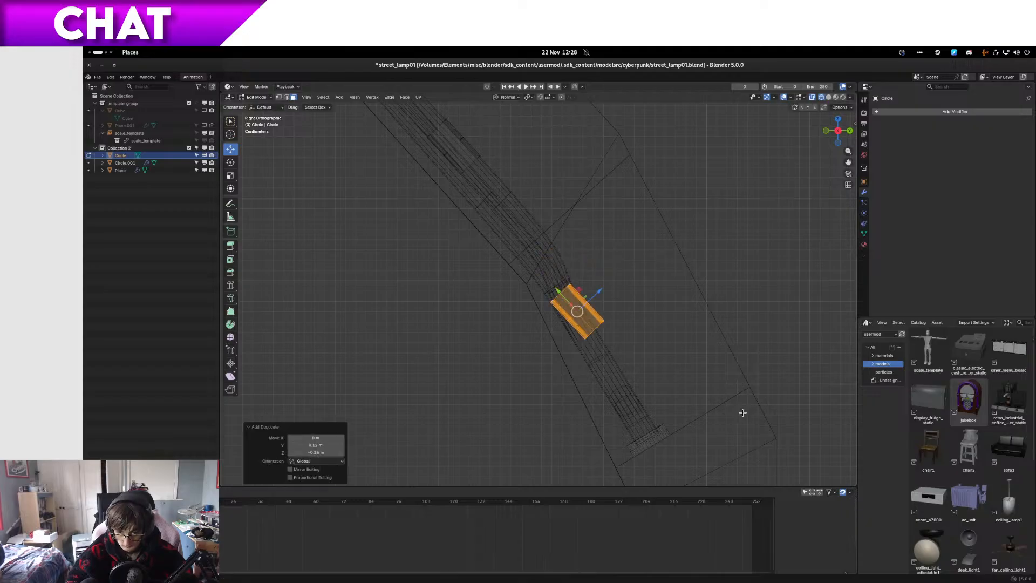
# Step: Rotate the copied clip by about -10° and fine-tune its angle and position to follow the tube's lower segment
pyautogui.press('r')
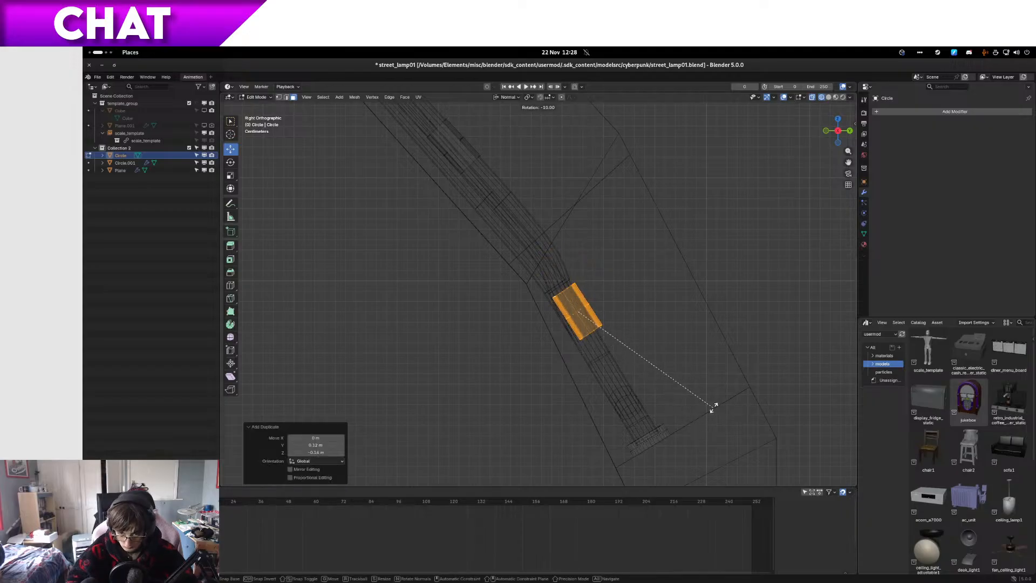
pyautogui.click(706, 399)
pyautogui.scroll(6, 683, 326)
pyautogui.press('r')
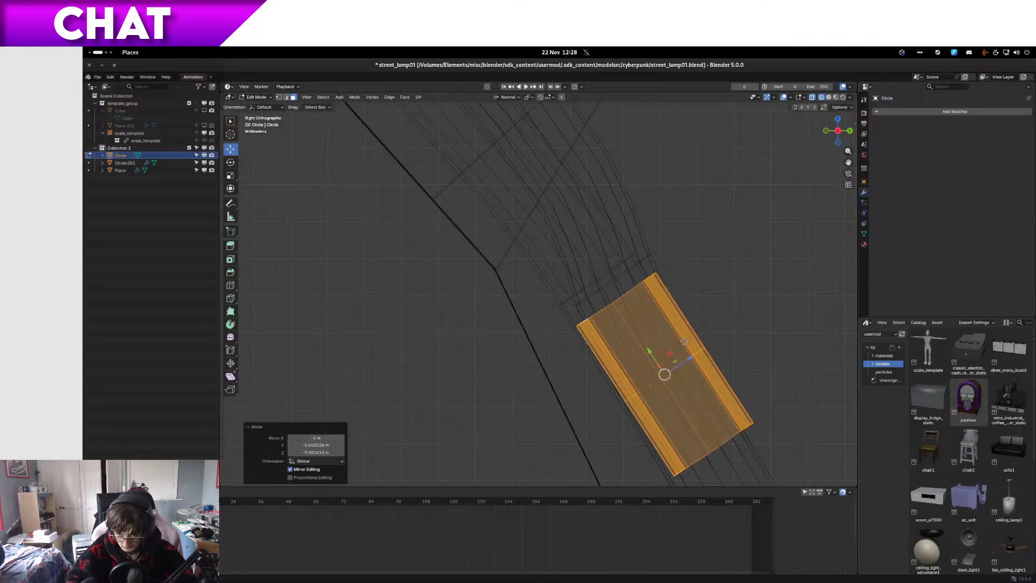
pyautogui.click(700, 338)
# Step: Nudge the copied clip along Z to seat it around the tube in solid shading, and leave mesh editing
pyautogui.scroll(-7, 536, 291)
pyautogui.moveTo(536, 291); pyautogui.dragTo(559, 290, button='middle')
pyautogui.press('z')
pyautogui.click(710, 289)
pyautogui.moveTo(710, 289)
pyautogui.mouseDown(button='middle')
pyautogui.moveTo(657, 289)
pyautogui.moveTo(674, 310)
pyautogui.moveTo(567, 335)
pyautogui.moveTo(580, 314)
pyautogui.mouseUp(button='middle')
pyautogui.scroll(5, 674, 311)
pyautogui.press('g')
pyautogui.press('z')
pyautogui.press('z')
pyautogui.click(598, 330)
pyautogui.press('Tab')
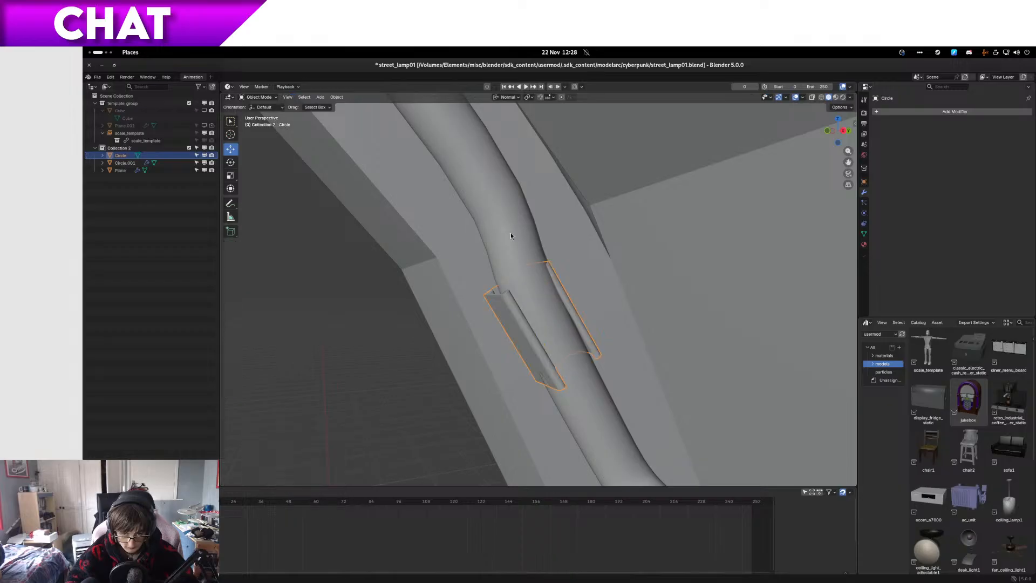
# Step: Open the neon tube's mesh for editing, select the vertex loop at its lower bend and isolate the tube
pyautogui.click(512, 232)
pyautogui.press('Tab')
pyautogui.scroll(-3, 512, 237)
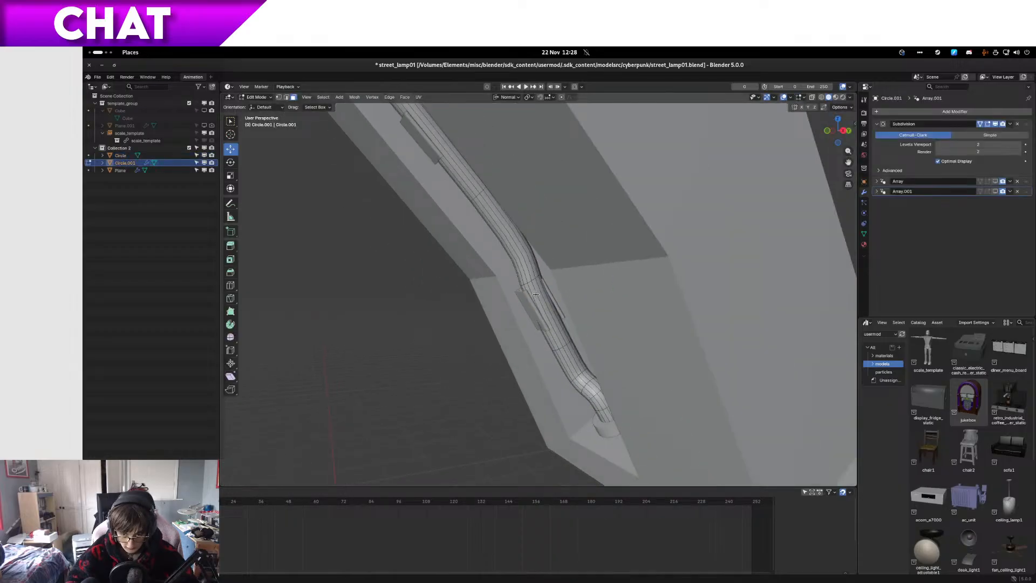
pyautogui.moveTo(536, 278); pyautogui.dragTo(583, 281, button='middle')
pyautogui.moveTo(568, 263); pyautogui.dragTo(551, 295, button='middle')
pyautogui.scroll(3, 630, 320)
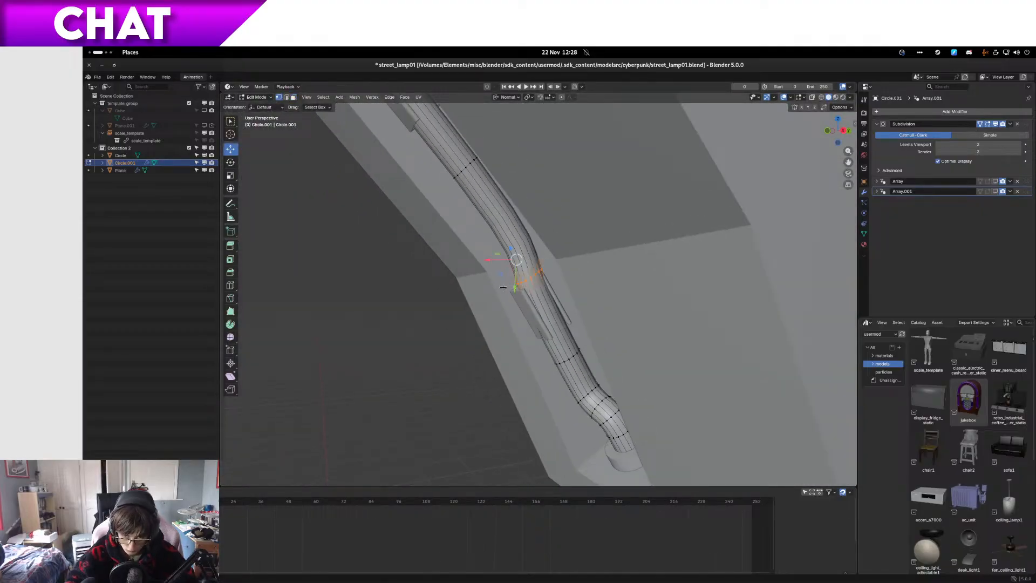
pyautogui.press('KP_Divide')
pyautogui.scroll(2, 543, 296)
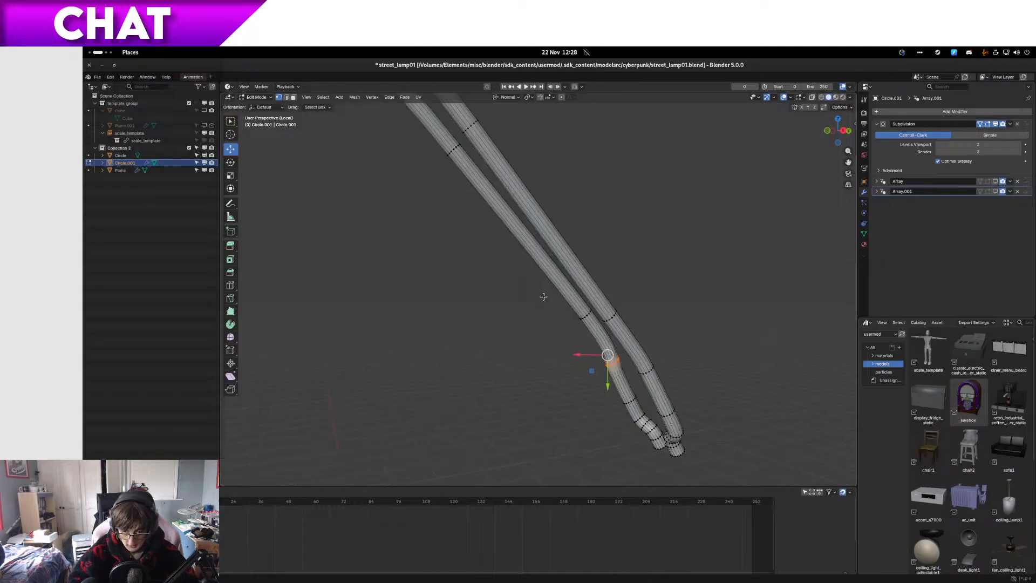
# Step: Frame the selected bend loop and show the isolated tube in wireframe from the right side
pyautogui.press('KP_Decimal')
pyautogui.press('z')
pyautogui.click(428, 296)
pyautogui.scroll(-8, 438, 300)
pyautogui.press('KP_3')
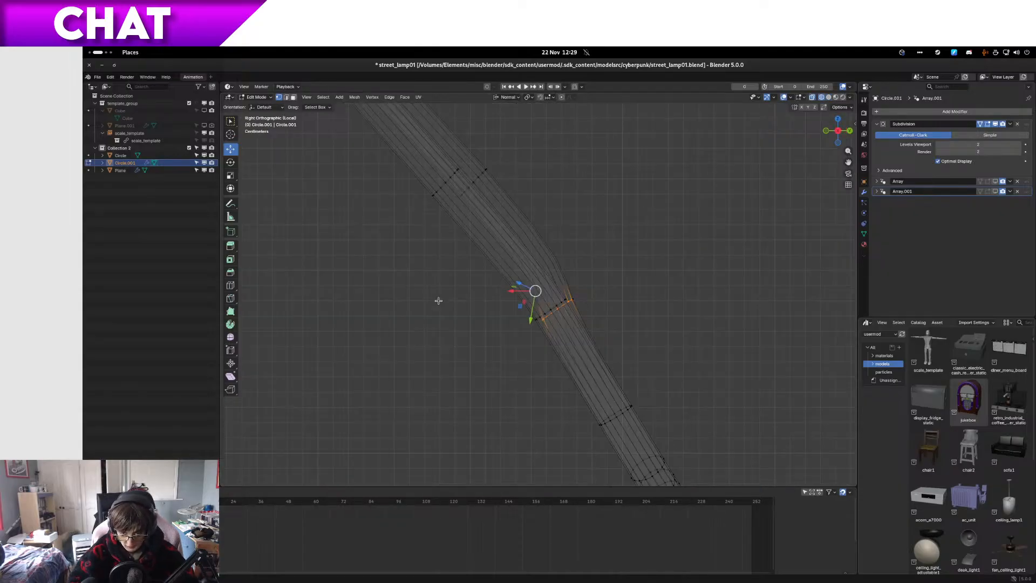
# Step: Select the vertex loops above the lower bend on one leg of the tube, using front and right views
pyautogui.moveTo(506, 156); pyautogui.dragTo(459, 210)
pyautogui.keyDown('shift'); pyautogui.moveTo(469, 156); pyautogui.dragTo(818, 236, button='middle'); pyautogui.keyUp('shift')
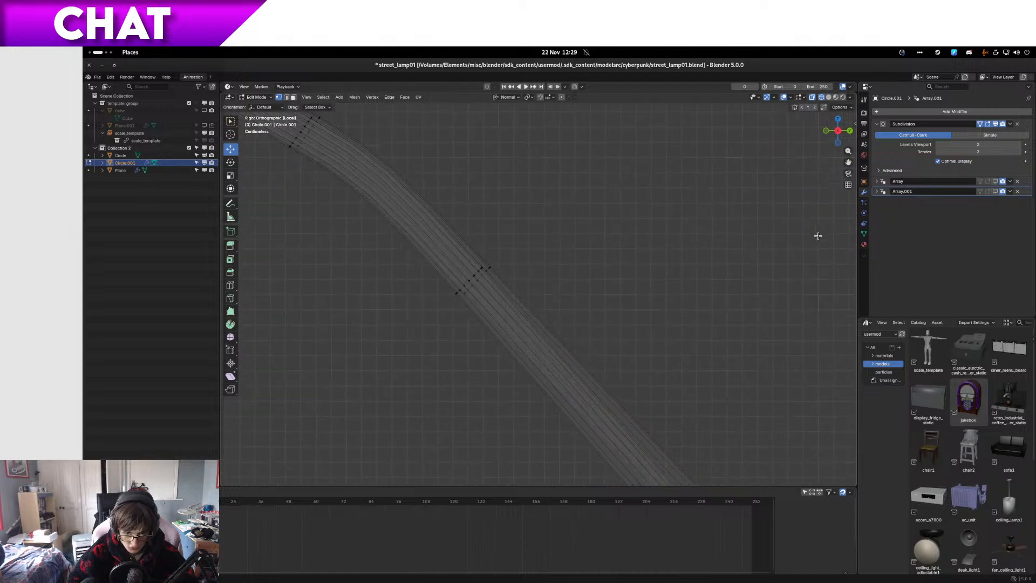
pyautogui.moveTo(558, 244); pyautogui.dragTo(509, 309, button='middle')
pyautogui.press('KP_1')
pyautogui.keyDown('shift'); pyautogui.moveTo(591, 315); pyautogui.dragTo(455, 243); pyautogui.keyUp('shift')
pyautogui.keyDown('shift'); pyautogui.moveTo(522, 232); pyautogui.dragTo(511, 382, button='middle'); pyautogui.keyUp('shift')
pyautogui.keyDown('shift'); pyautogui.moveTo(557, 348); pyautogui.dragTo(450, 201); pyautogui.keyUp('shift')
pyautogui.keyDown('shift'); pyautogui.moveTo(499, 206); pyautogui.dragTo(539, 377, button='middle'); pyautogui.keyUp('shift')
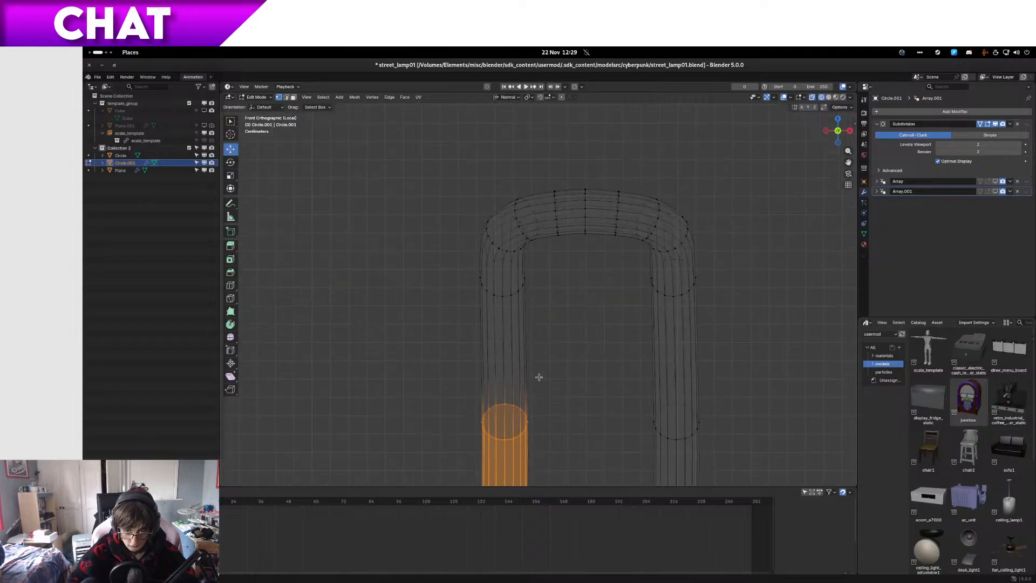
pyautogui.keyDown('shift'); pyautogui.moveTo(565, 368); pyautogui.dragTo(448, 165); pyautogui.keyUp('shift')
pyautogui.press('KP_3')
pyautogui.keyDown('shift'); pyautogui.moveTo(315, 290); pyautogui.dragTo(464, 108, button='middle'); pyautogui.keyUp('shift')
pyautogui.keyDown('shift'); pyautogui.moveTo(788, 331); pyautogui.dragTo(521, 261, button='middle'); pyautogui.keyUp('shift')
# Step: Try to move the selected leg section onto the opposite leg in the right side view, and undo the move
pyautogui.press('g')
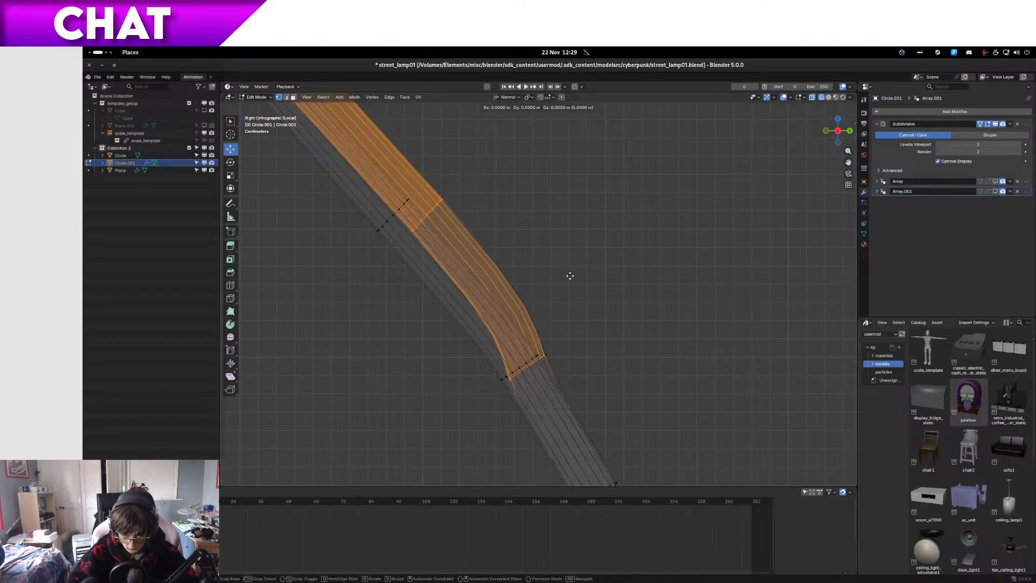
pyautogui.rightClick(586, 394)
pyautogui.moveTo(602, 386); pyautogui.dragTo(546, 392, button='middle')
pyautogui.press('c')
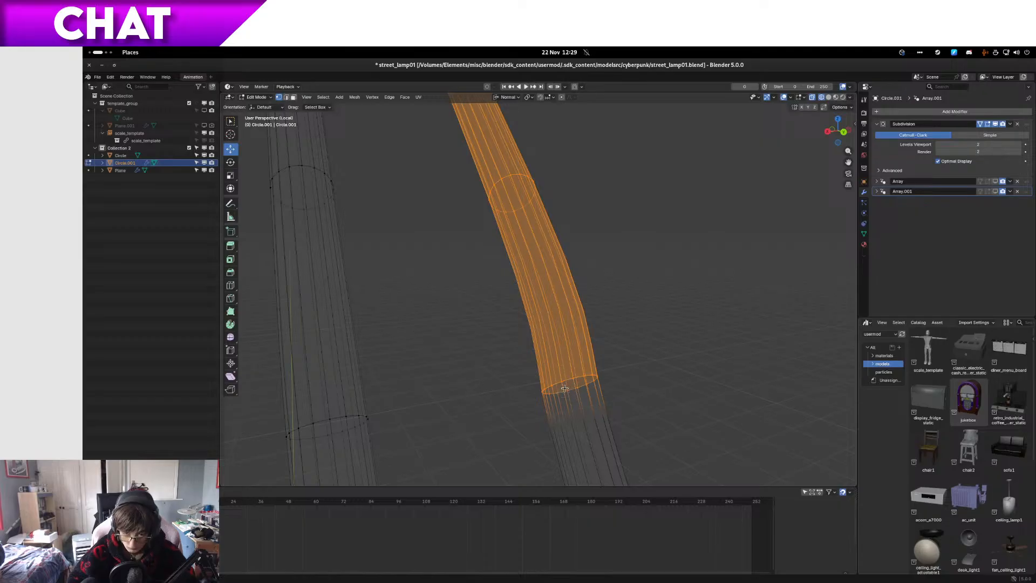
pyautogui.press('KP_1')
pyautogui.press('KP_3')
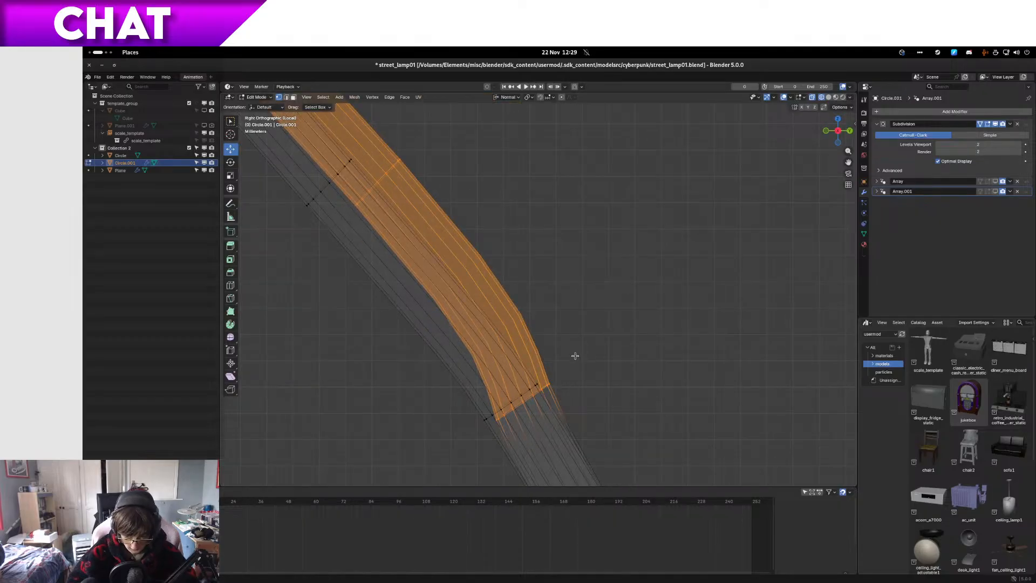
pyautogui.press('g')
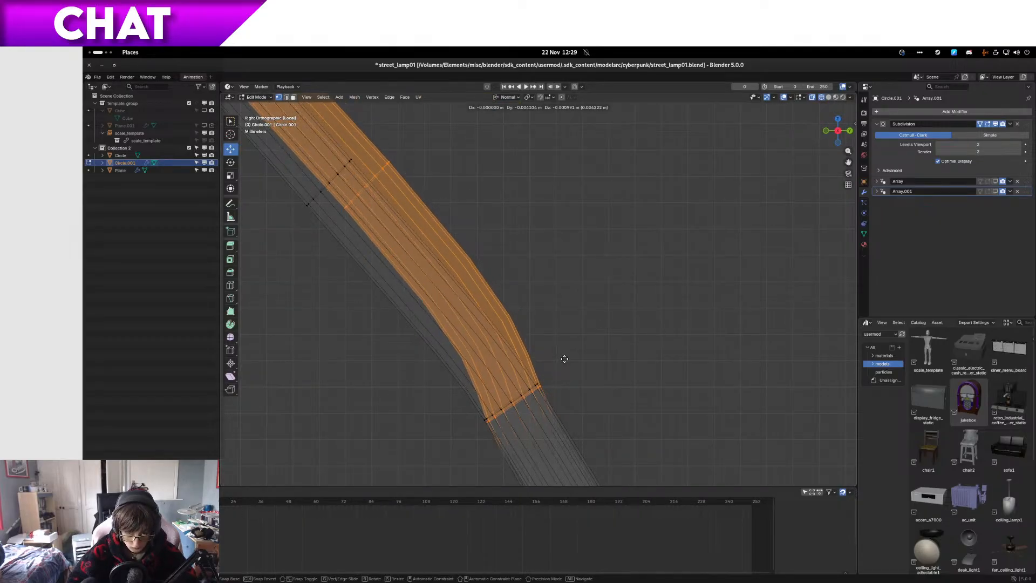
pyautogui.click(564, 358)
pyautogui.hotkey('ctrl', 'z')
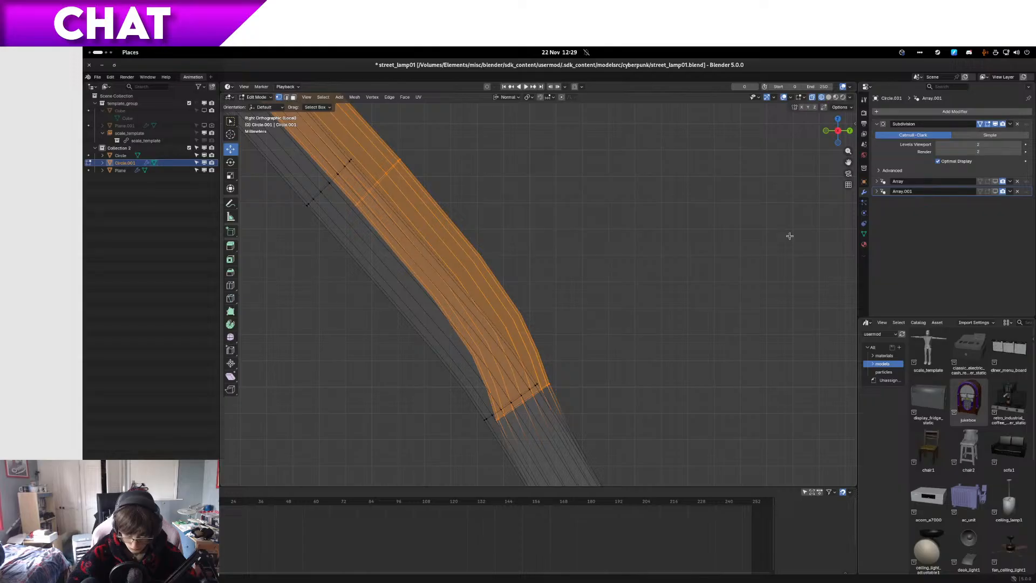
# Step: Turn off the Subdivision modifier's Edit Mode display and select only the misaligned leg's loop just above the bend
pyautogui.click(988, 127)
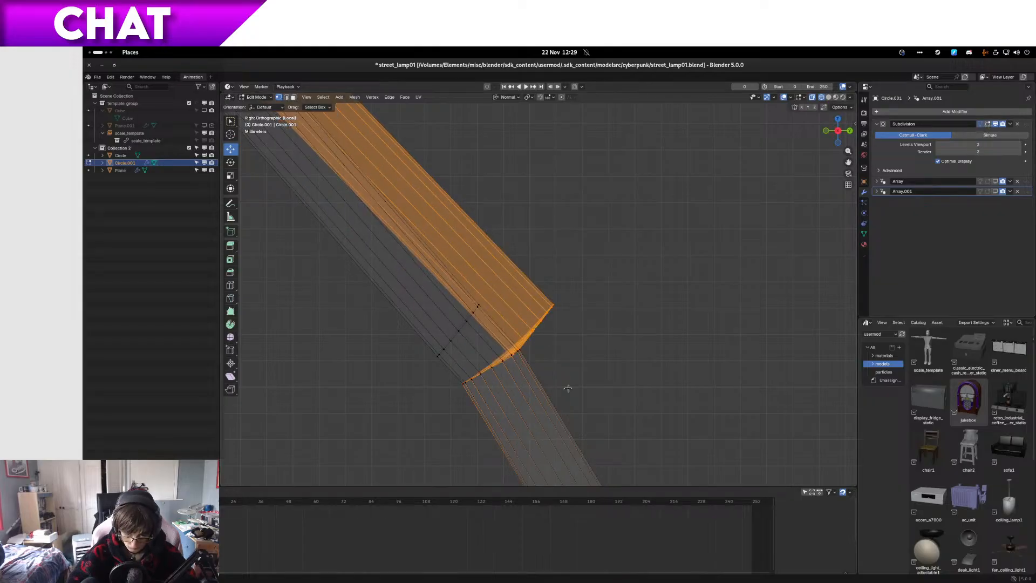
pyautogui.moveTo(567, 313); pyautogui.dragTo(539, 276, button='middle')
pyautogui.moveTo(543, 274); pyautogui.dragTo(636, 343)
pyautogui.moveTo(636, 343); pyautogui.dragTo(612, 358, button='middle')
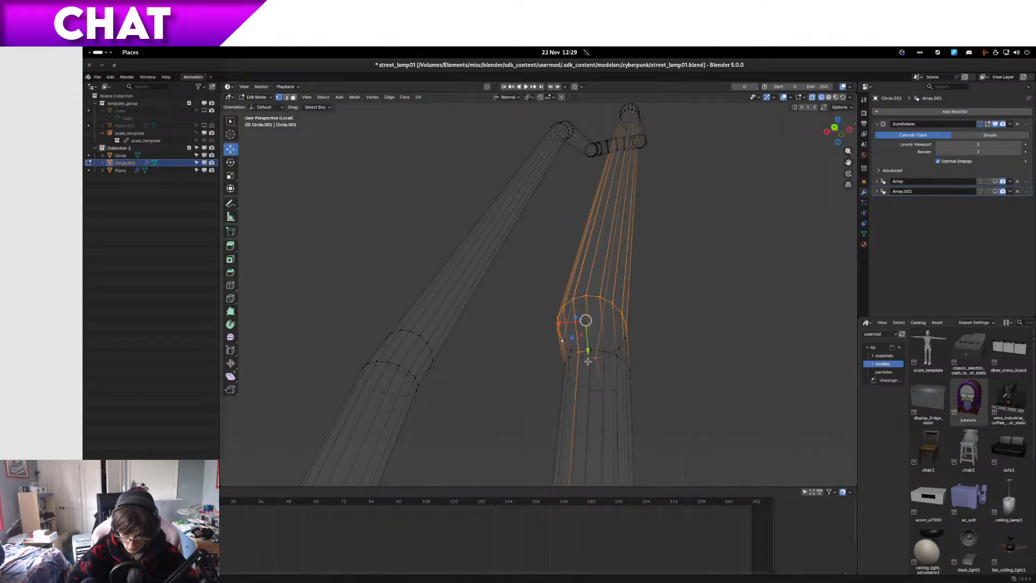
pyautogui.press('KP_Decimal')
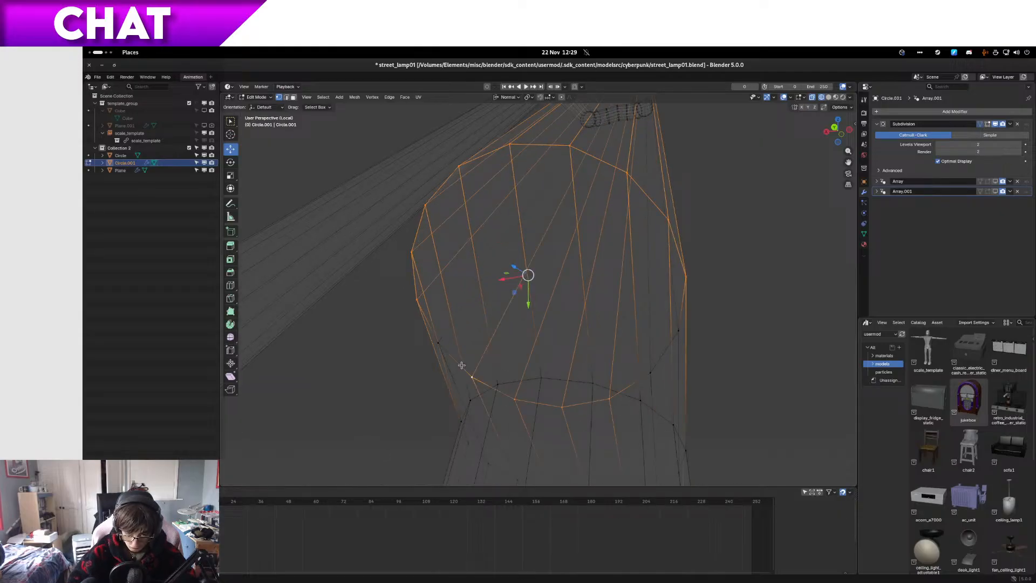
pyautogui.scroll(-8, 675, 332)
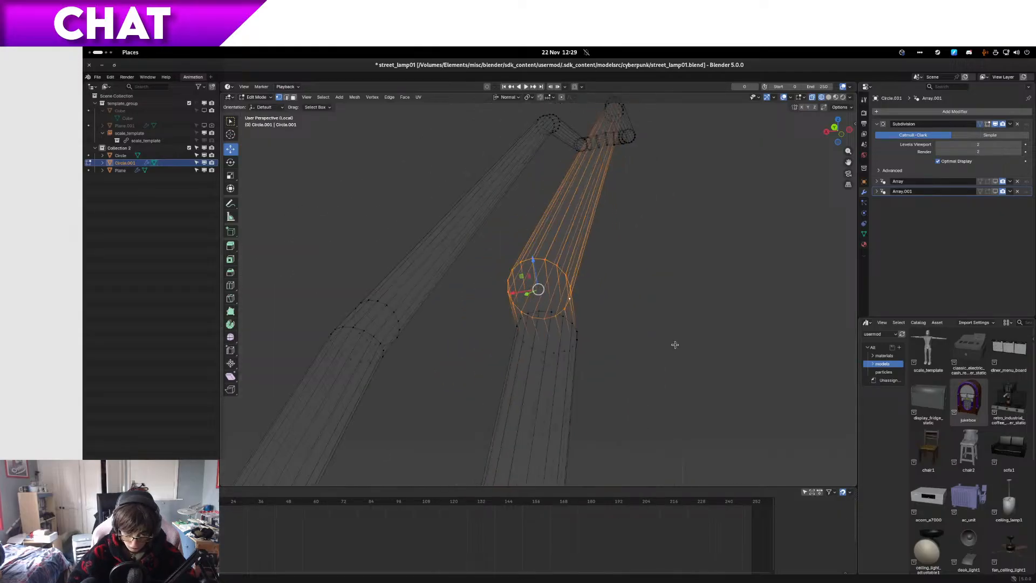
pyautogui.moveTo(675, 345); pyautogui.dragTo(615, 374, button='middle')
pyautogui.press('KP_1')
pyautogui.press('KP_3')
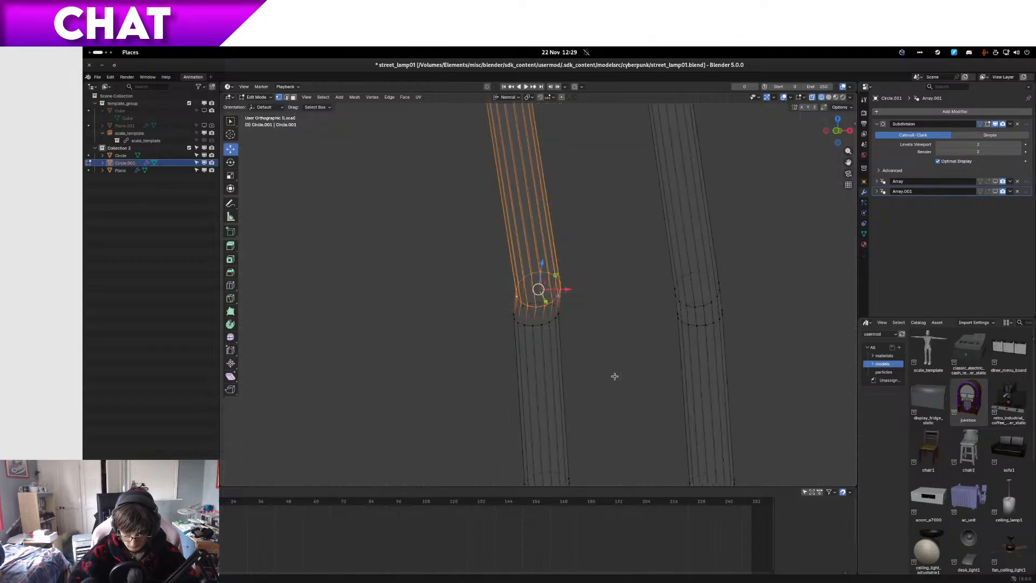
# Step: Move the selected loop in line with the opposite leg's loop and turn the Subdivision modifier's Edit Mode display back on
pyautogui.press('g')
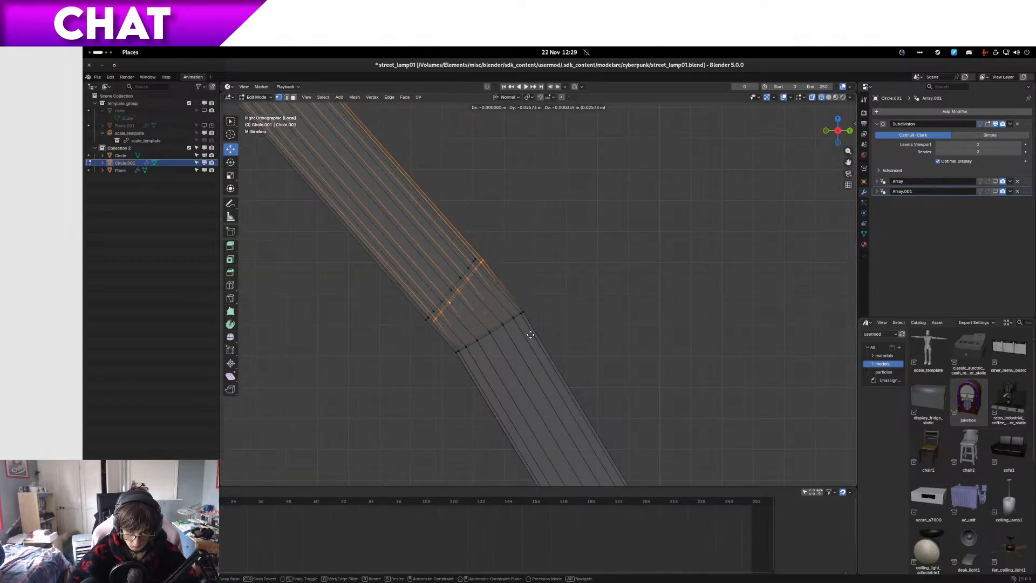
pyautogui.click(525, 333)
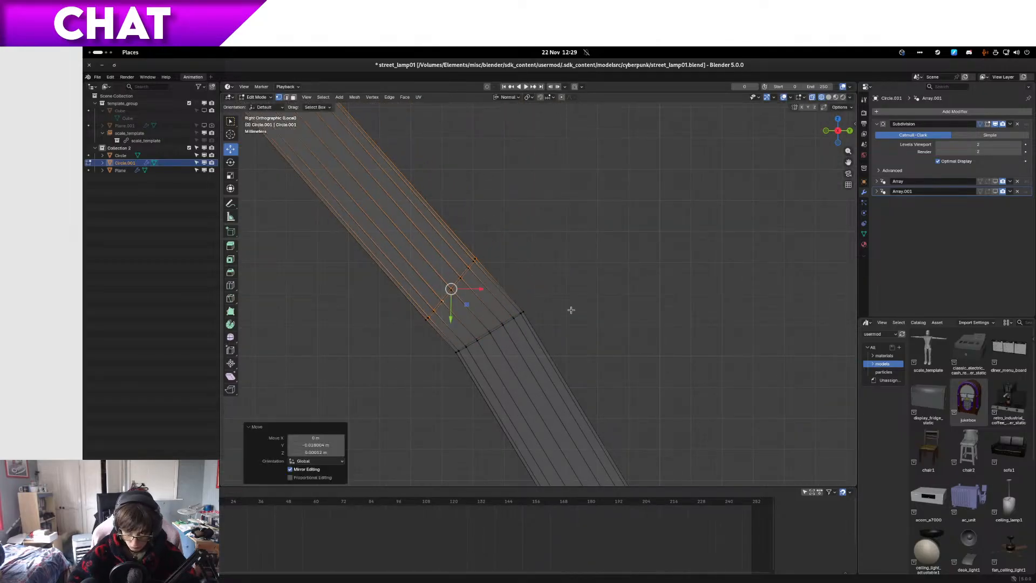
pyautogui.click(981, 124)
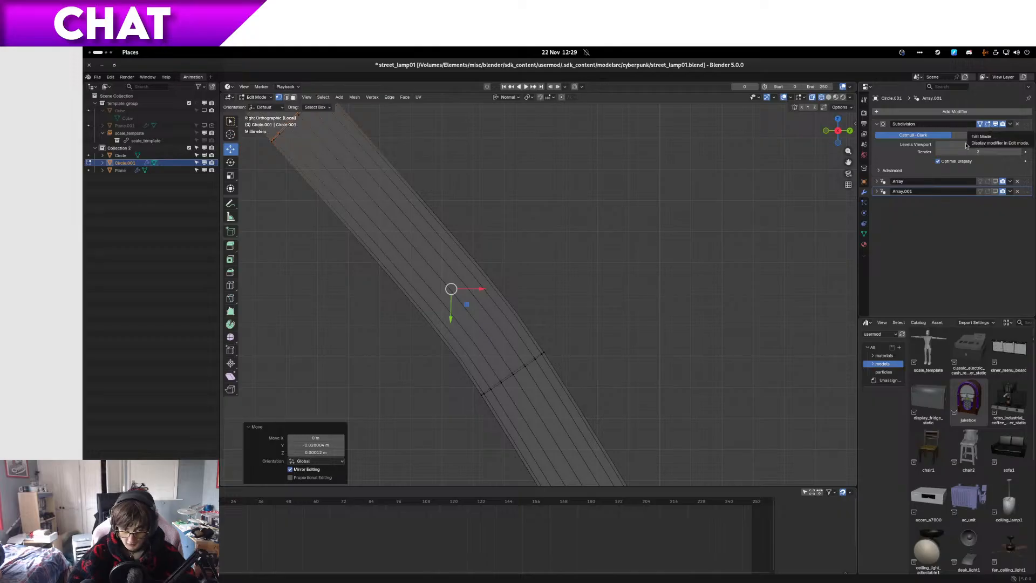
# Step: Nudge the leg's selected vertices to line up with the opposite leg, and return to solid shading
pyautogui.scroll(-2, 688, 261)
pyautogui.scroll(3, 421, 237)
pyautogui.moveTo(448, 232)
pyautogui.keyDown('shift'); pyautogui.mouseDown(button='middle')
pyautogui.moveTo(516, 306)
pyautogui.moveTo(562, 310)
pyautogui.moveTo(518, 310)
pyautogui.moveTo(539, 299)
pyautogui.mouseUp(button='middle'); pyautogui.keyUp('shift')
pyautogui.press('g')
pyautogui.click(516, 306)
pyautogui.press('z')
pyautogui.click(611, 294)
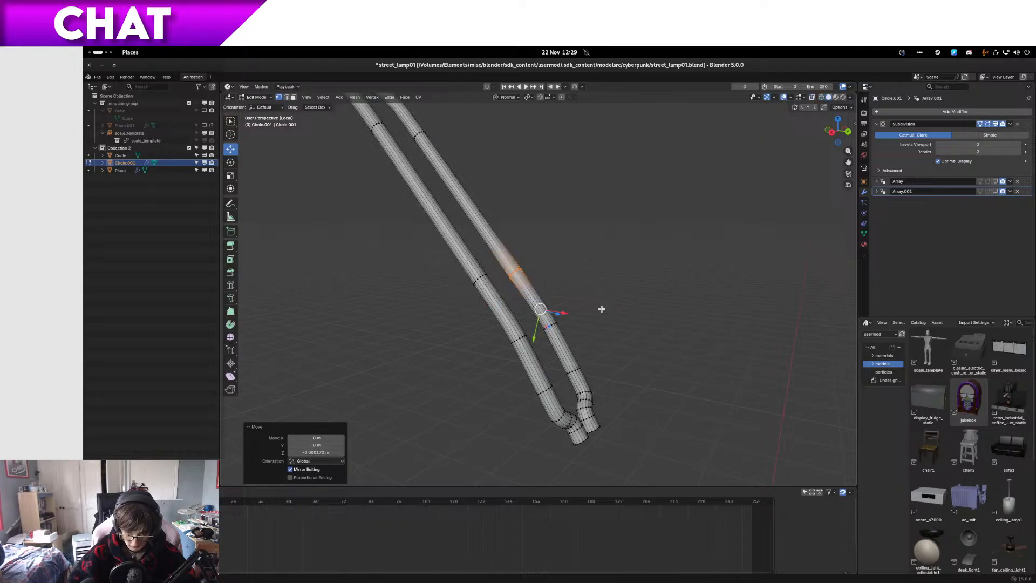
# Step: Leave the tube's mesh editing, show the whole lamp again and inspect the lower clip's fit around the tube
pyautogui.press('Tab')
pyautogui.press('KP_Divide')
pyautogui.press('KP_1')
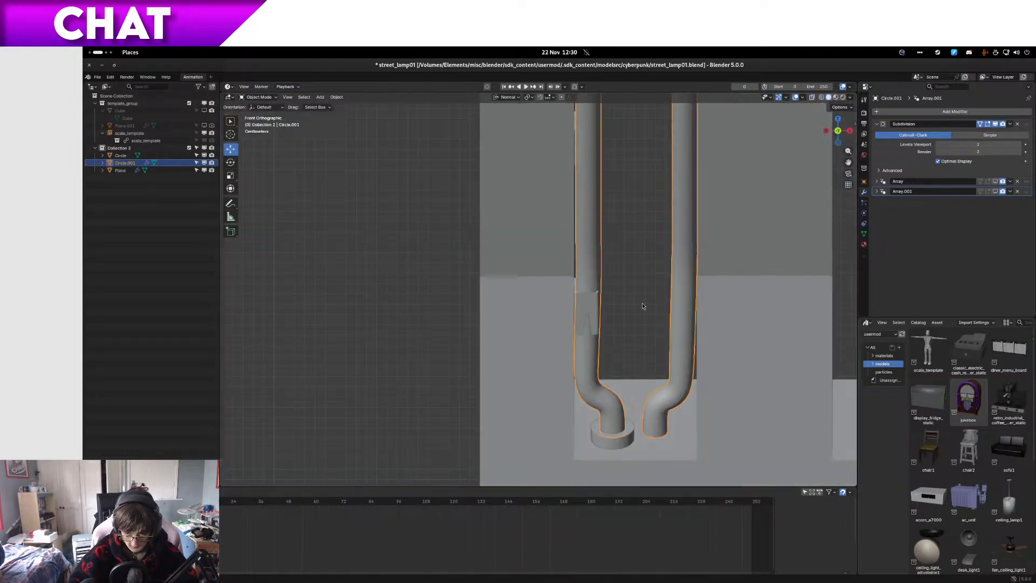
pyautogui.scroll(2, 573, 332)
pyautogui.moveTo(573, 332); pyautogui.dragTo(534, 327, button='middle')
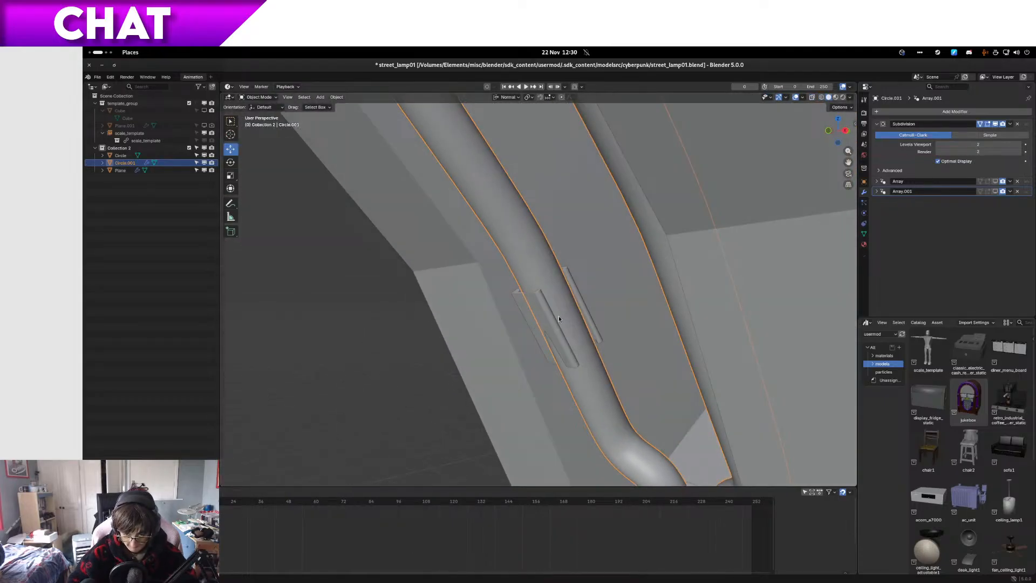
# Step: Select the entire lower clip within its mesh and rotate it slightly to match the tube's lower segment in right-side wireframe
pyautogui.click(554, 320)
pyautogui.press('Tab')
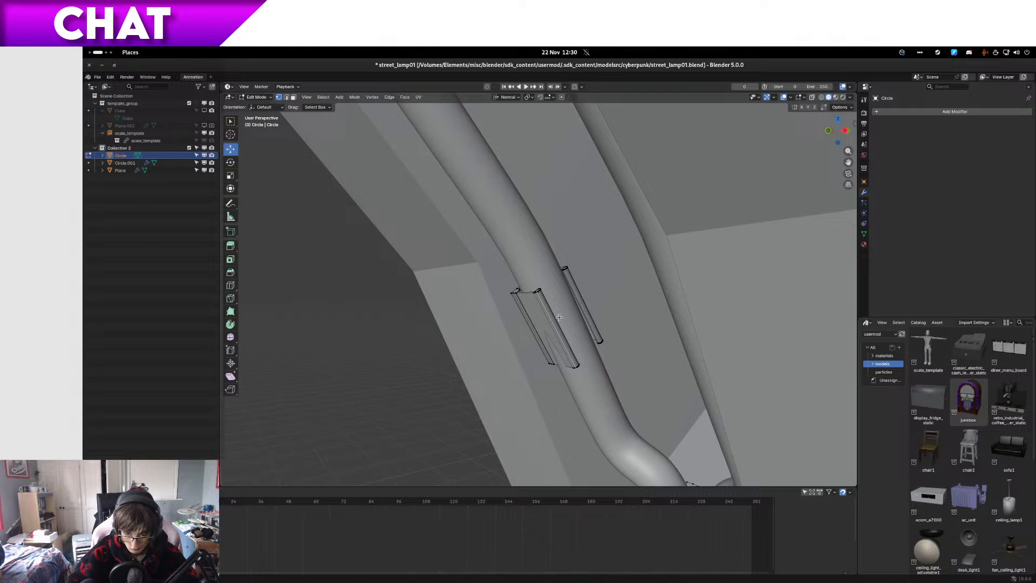
pyautogui.press('ctrl+KP_Add')
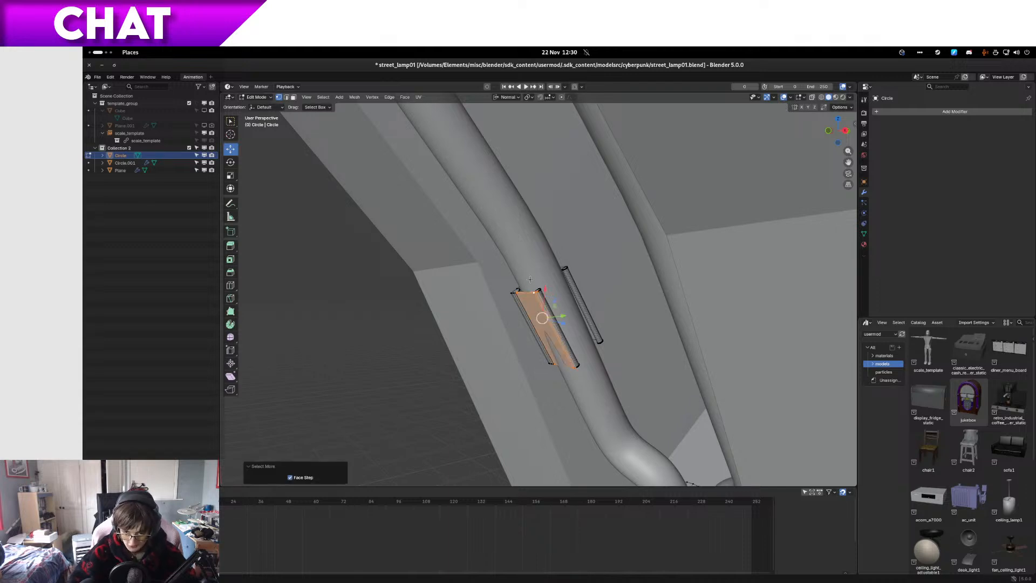
pyautogui.press('KP_3')
pyautogui.hotkey('shift', 'z')
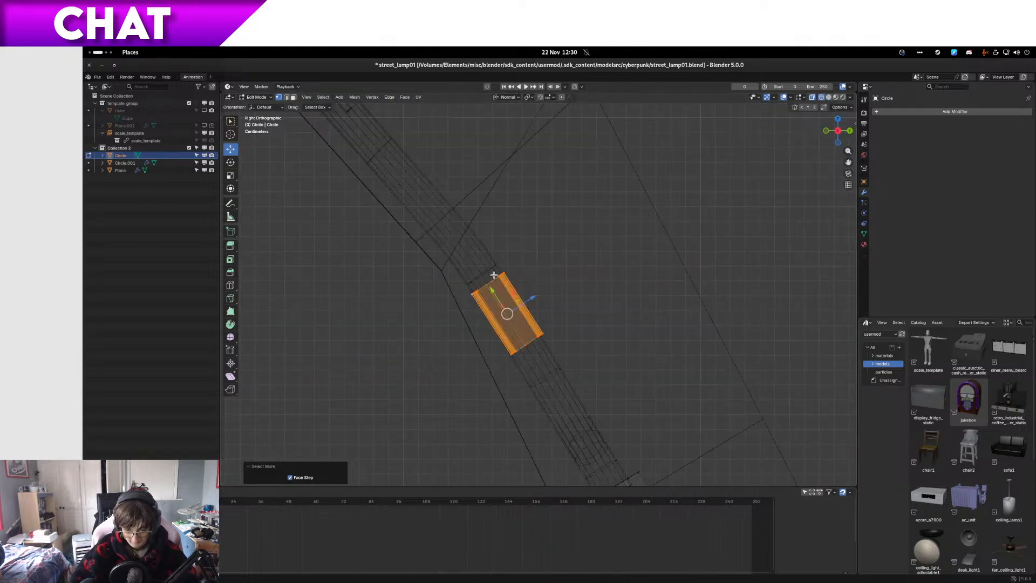
pyautogui.scroll(2, 572, 305)
pyautogui.press('r')
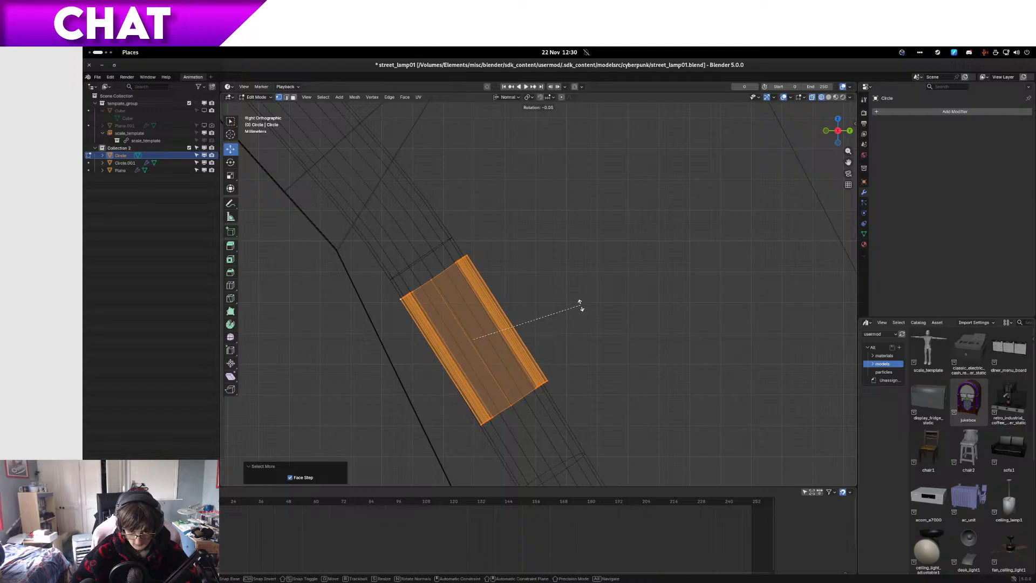
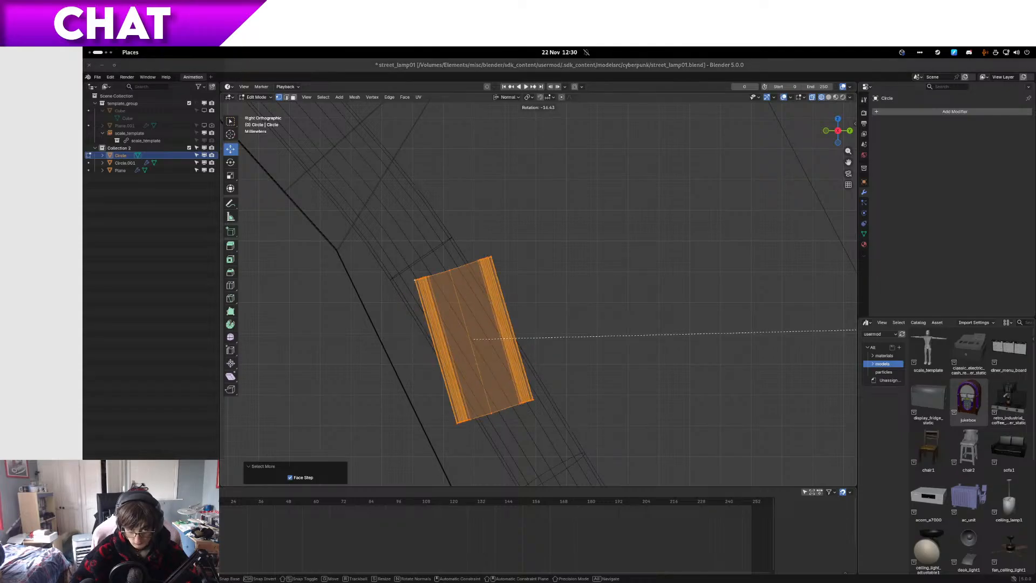
# Step: Fine-tune the lower clip's rotation against the tube's lower segment, then return to solid shading in an orthographic view
pyautogui.click(737, 259)
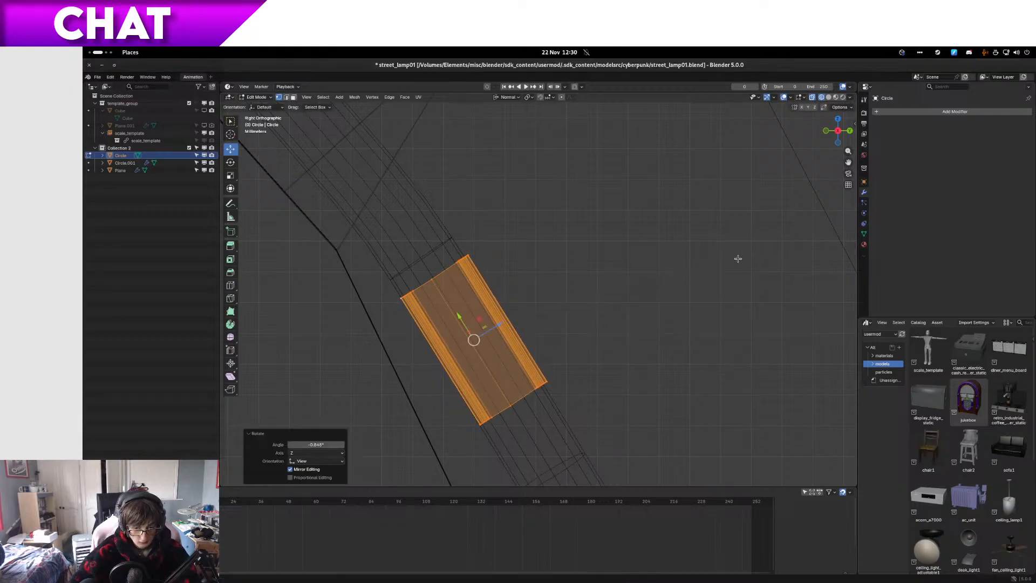
pyautogui.press('r')
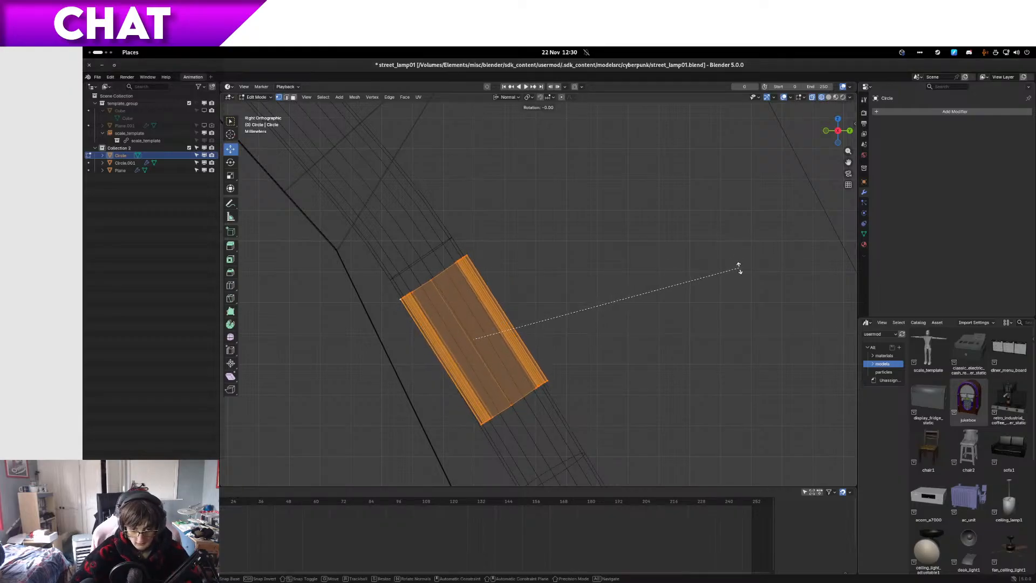
pyautogui.click(743, 267)
pyautogui.moveTo(742, 267)
pyautogui.mouseDown(button='middle')
pyautogui.moveTo(693, 278)
pyautogui.moveTo(779, 271)
pyautogui.moveTo(707, 307)
pyautogui.mouseUp(button='middle')
pyautogui.hotkey('shift', 'z')
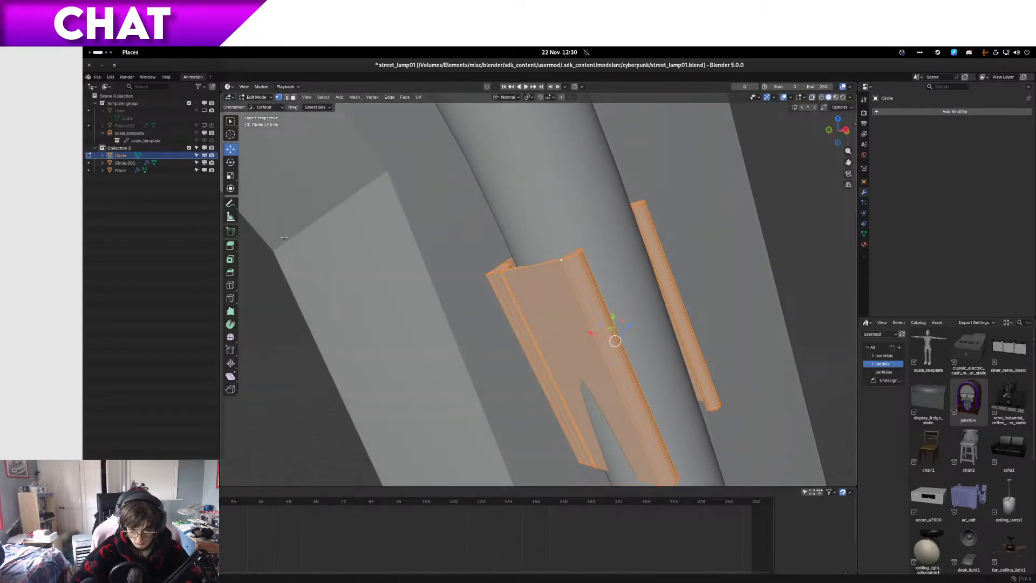
pyautogui.press('KP_5')
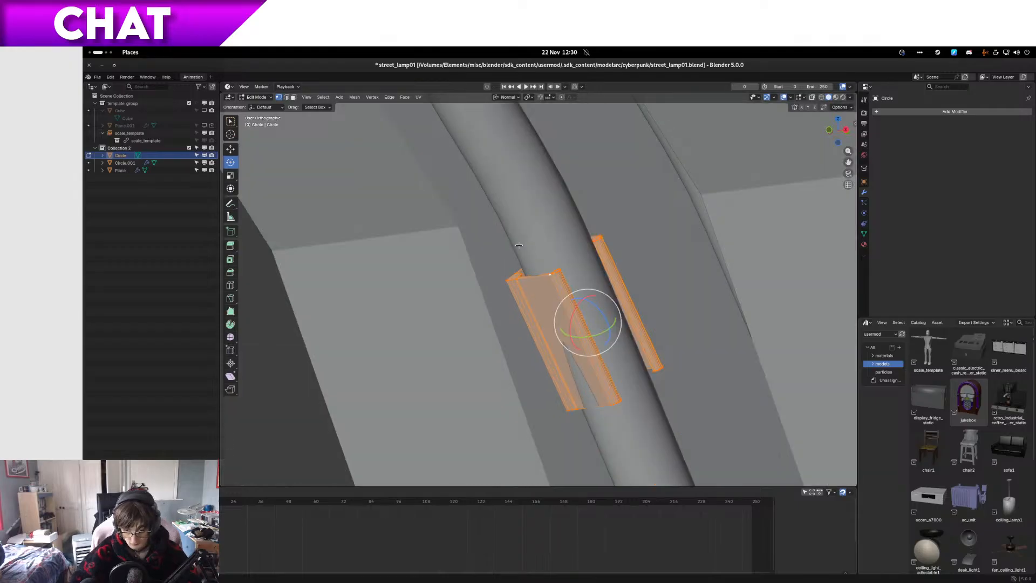
# Step: Rotate the lower clip about 1.6° around its normal X axis and nudge it so the tube sits evenly inside
pyautogui.moveTo(609, 335); pyautogui.dragTo(611, 334)
pyautogui.moveTo(611, 333); pyautogui.dragTo(586, 342, button='middle')
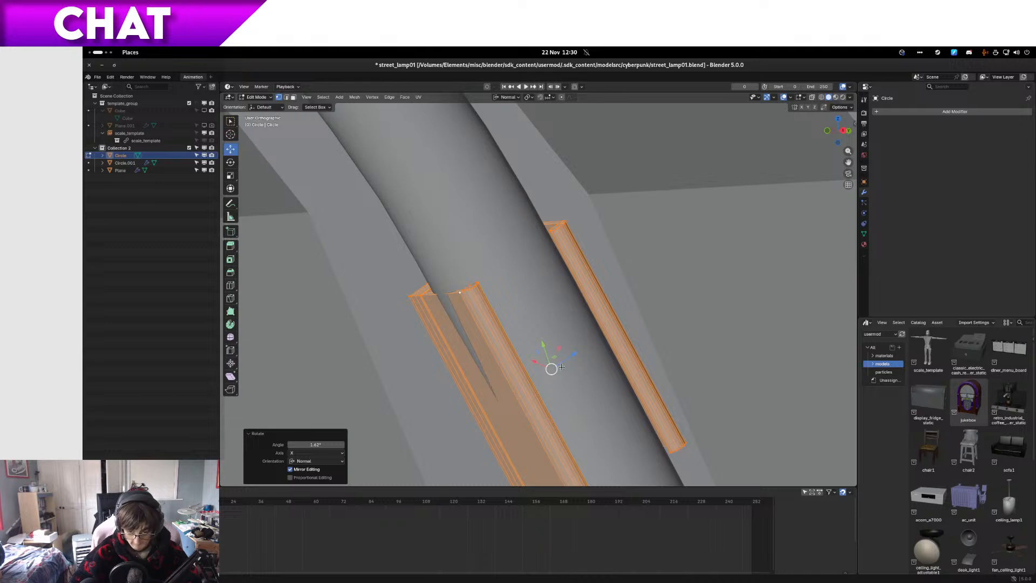
pyautogui.moveTo(561, 350); pyautogui.dragTo(560, 350)
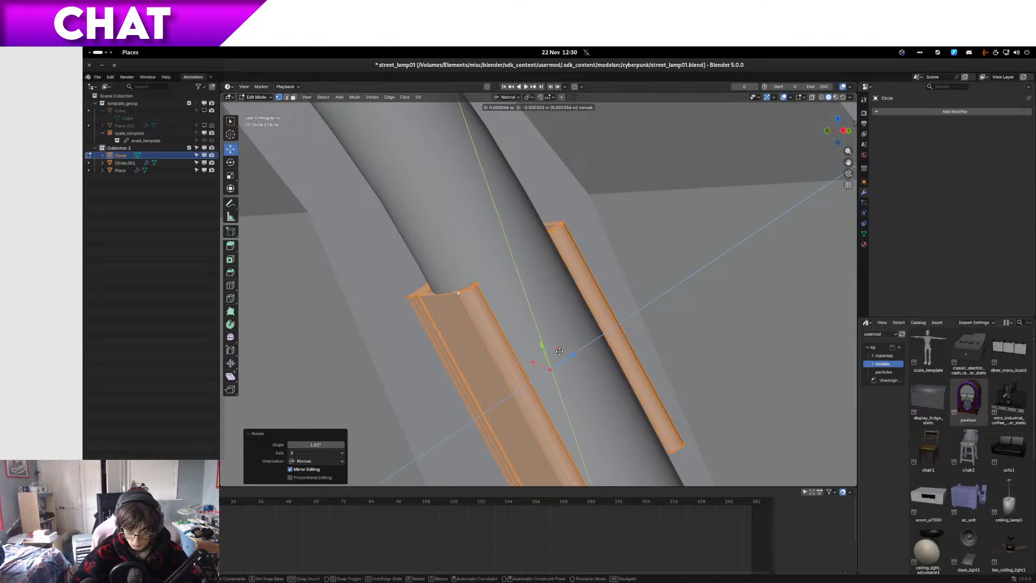
pyautogui.moveTo(559, 352); pyautogui.dragTo(559, 352)
pyautogui.moveTo(559, 352); pyautogui.dragTo(599, 321, button='middle')
# Step: Select the whole clip on the tube's middle segment in wireframe and view it from the right side
pyautogui.scroll(-8, 498, 344)
pyautogui.scroll(4, 583, 303)
pyautogui.scroll(1, 593, 342)
pyautogui.scroll(-6, 593, 343)
pyautogui.scroll(4, 553, 253)
pyautogui.keyDown('shift'); pyautogui.moveTo(545, 221); pyautogui.dragTo(490, 357, button='middle'); pyautogui.keyUp('shift')
pyautogui.scroll(2, 489, 356)
pyautogui.scroll(-4, 490, 357)
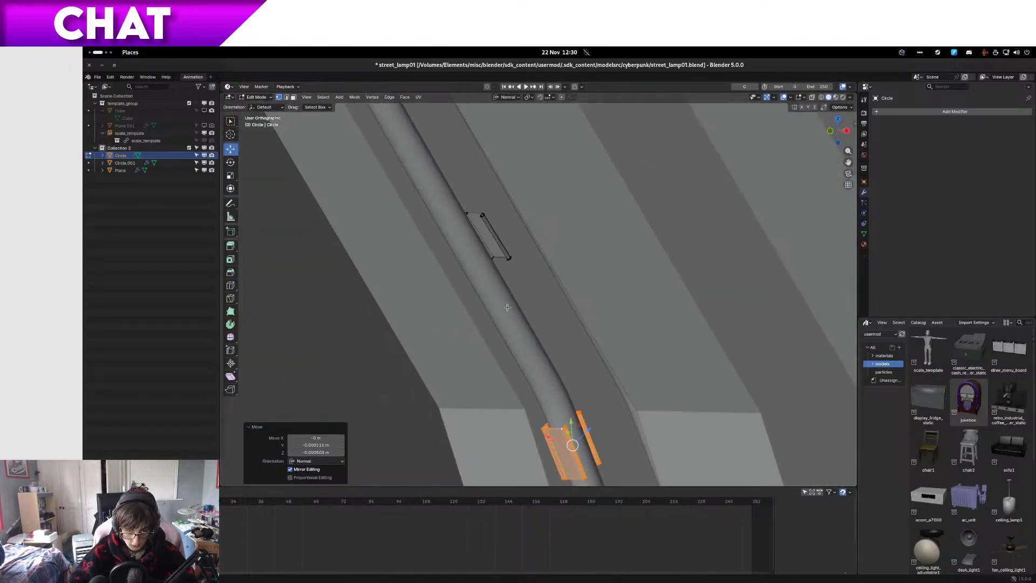
pyautogui.hotkey('shift', 'z')
pyautogui.moveTo(435, 221); pyautogui.dragTo(484, 171)
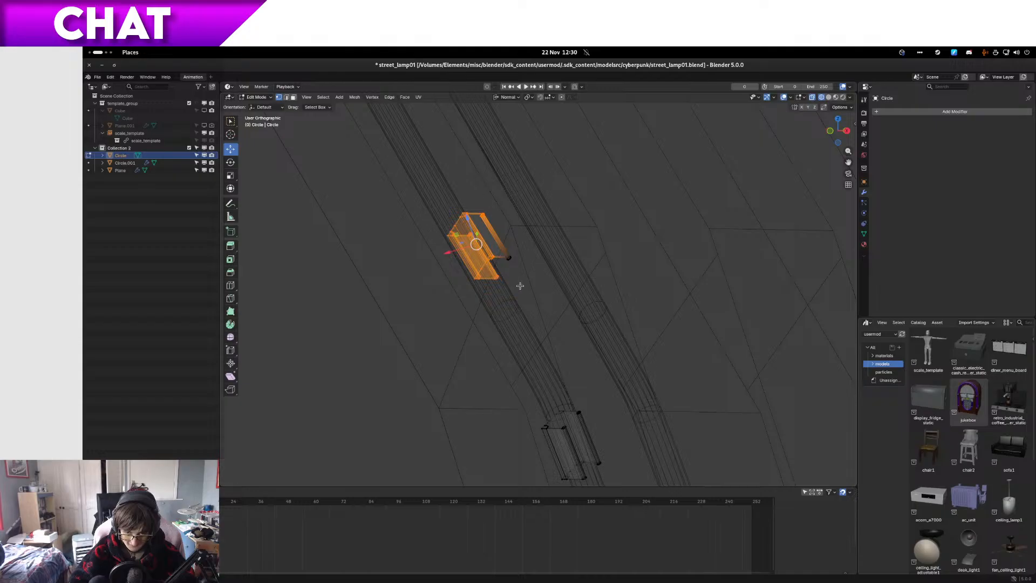
pyautogui.keyDown('shift'); pyautogui.moveTo(520, 286); pyautogui.dragTo(475, 225); pyautogui.keyUp('shift')
pyautogui.press('KP_3')
pyautogui.keyDown('shift'); pyautogui.moveTo(452, 222); pyautogui.dragTo(595, 319, button='middle'); pyautogui.keyUp('shift')
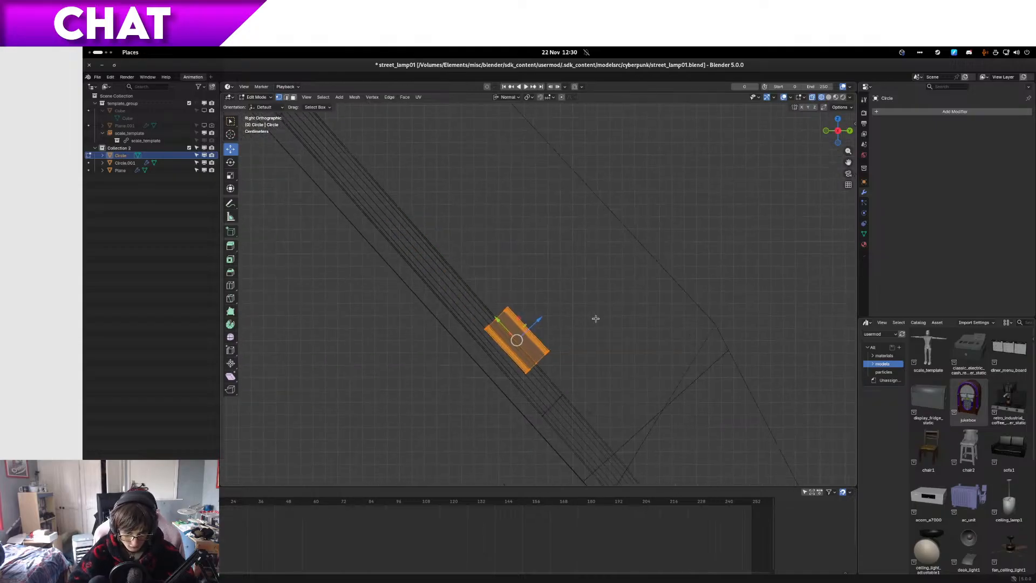
# Step: Move the clip about -0.012 m in Y and -0.0045 m in Z, then rotate and nudge it to match the middle segment
pyautogui.scroll(4, 594, 319)
pyautogui.press('g')
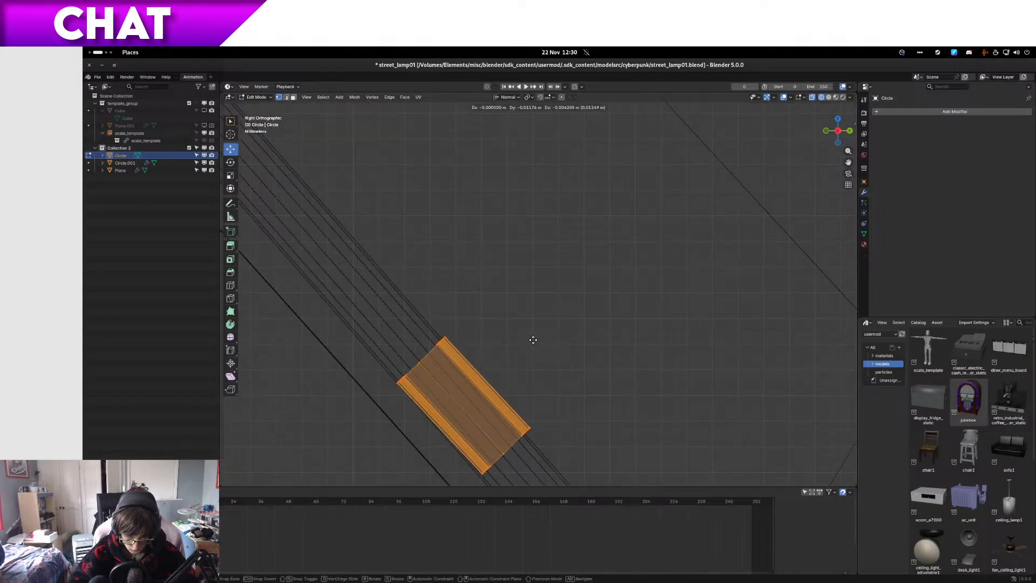
pyautogui.click(539, 344)
pyautogui.press('r')
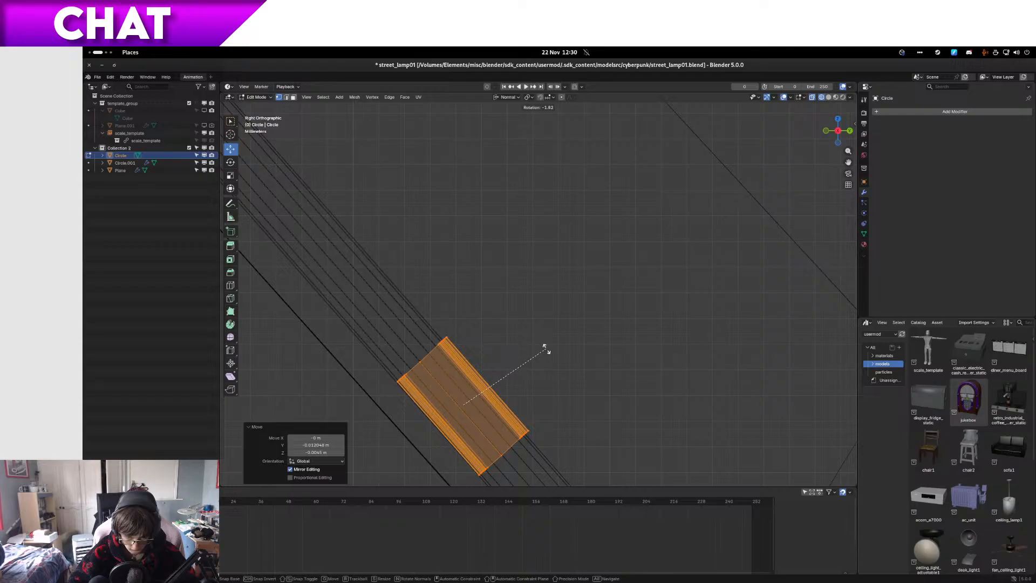
pyautogui.click(544, 346)
pyautogui.press('g')
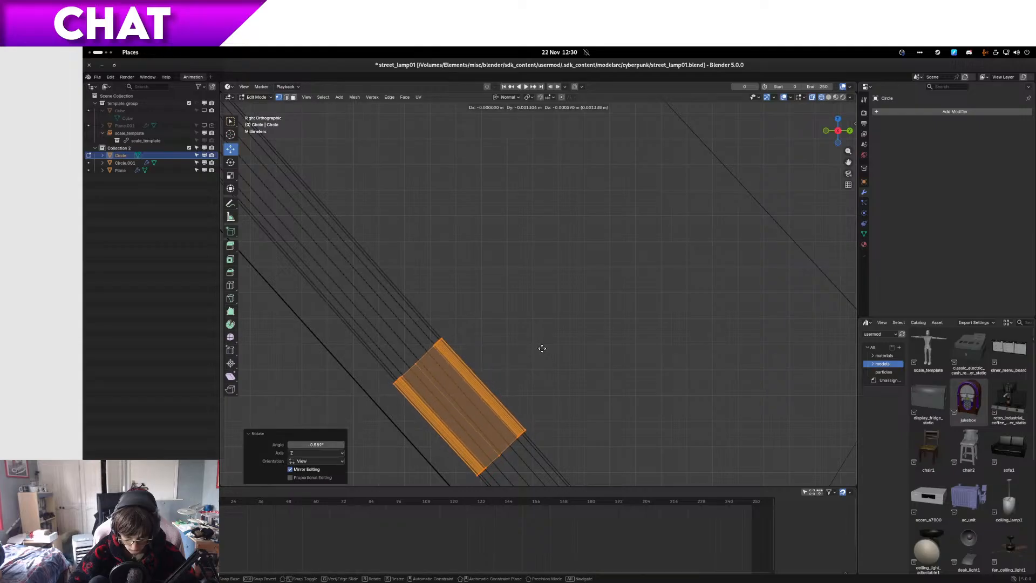
pyautogui.click(549, 345)
# Step: Return to solid shading and nudge the clip about -0.0004 m along its normal Z axis to fit around the tube
pyautogui.press('z')
pyautogui.click(597, 351)
pyautogui.moveTo(596, 351)
pyautogui.mouseDown(button='middle')
pyautogui.moveTo(662, 347)
pyautogui.moveTo(559, 299)
pyautogui.mouseUp(button='middle')
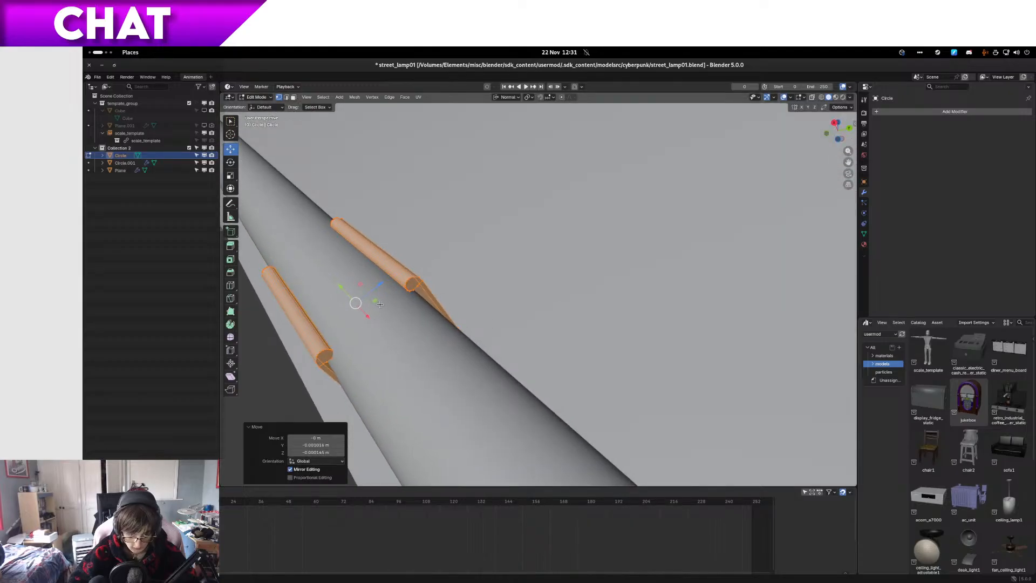
pyautogui.moveTo(376, 304); pyautogui.dragTo(375, 305)
pyautogui.moveTo(375, 306); pyautogui.dragTo(520, 302, button='middle')
# Step: Slide the clip about 0.149 m up the middle segment along its normal Y axis in right-side wireframe
pyautogui.scroll(-6, 420, 349)
pyautogui.scroll(-5, 472, 293)
pyautogui.press('KP_3')
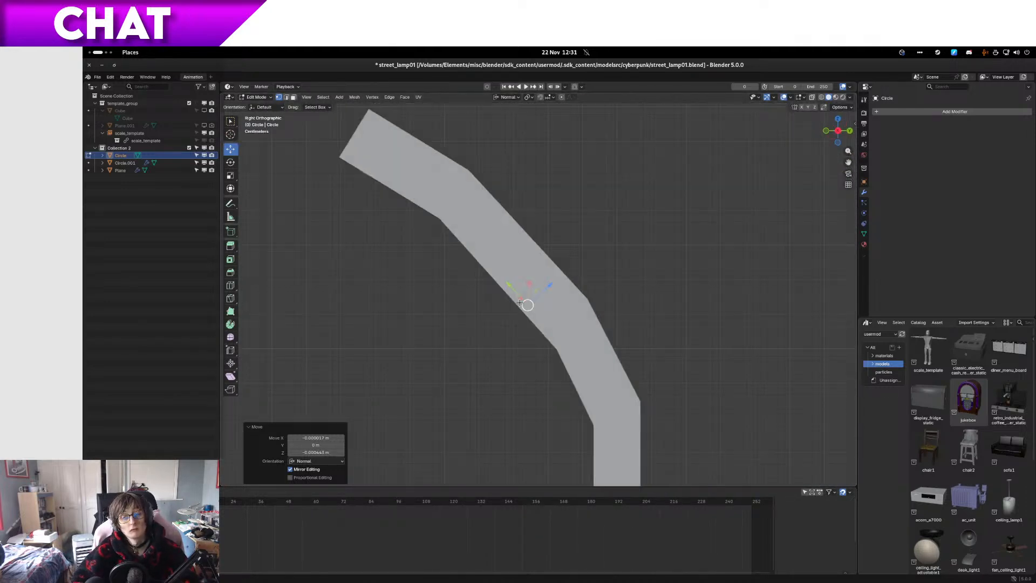
pyautogui.press('z')
pyautogui.click(449, 281)
pyautogui.scroll(5, 488, 295)
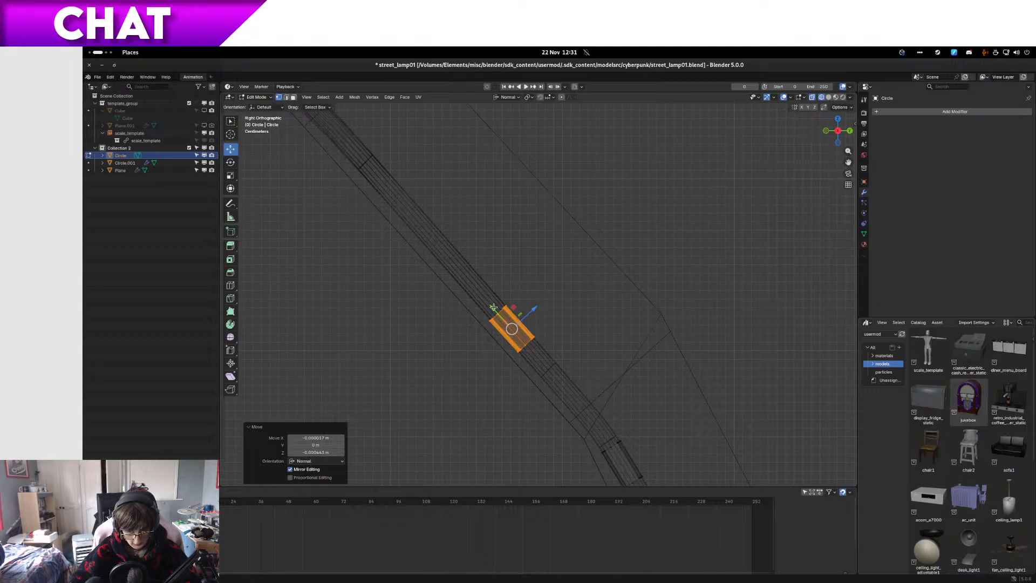
pyautogui.press('g')
pyautogui.press('z')
pyautogui.press('z')
pyautogui.click(432, 199)
pyautogui.scroll(3, 431, 220)
pyautogui.keyDown('shift'); pyautogui.moveTo(430, 222); pyautogui.dragTo(505, 312, button='middle'); pyautogui.keyUp('shift')
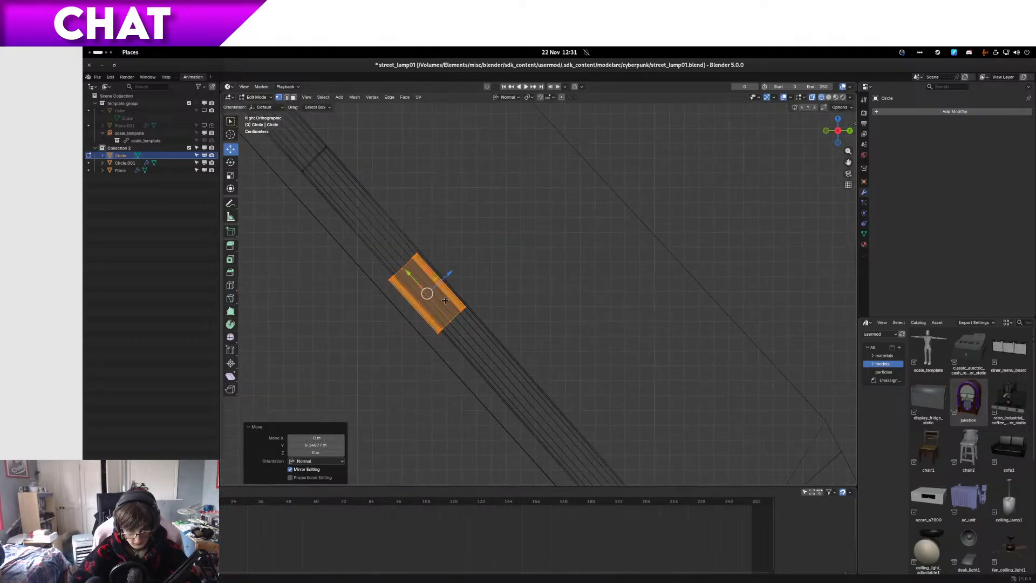
# Step: Shift and slightly rotate the moved clip to line up with the tube's side profile, then show it solid from the front
pyautogui.scroll(4, 435, 290)
pyautogui.press('g')
pyautogui.press('z')
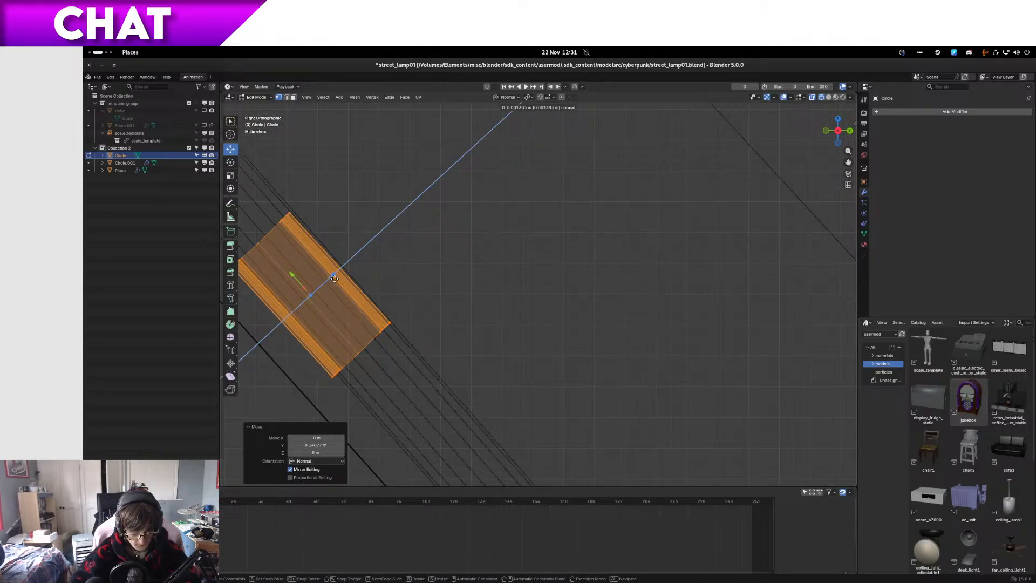
pyautogui.moveTo(339, 279); pyautogui.dragTo(340, 278)
pyautogui.press('r')
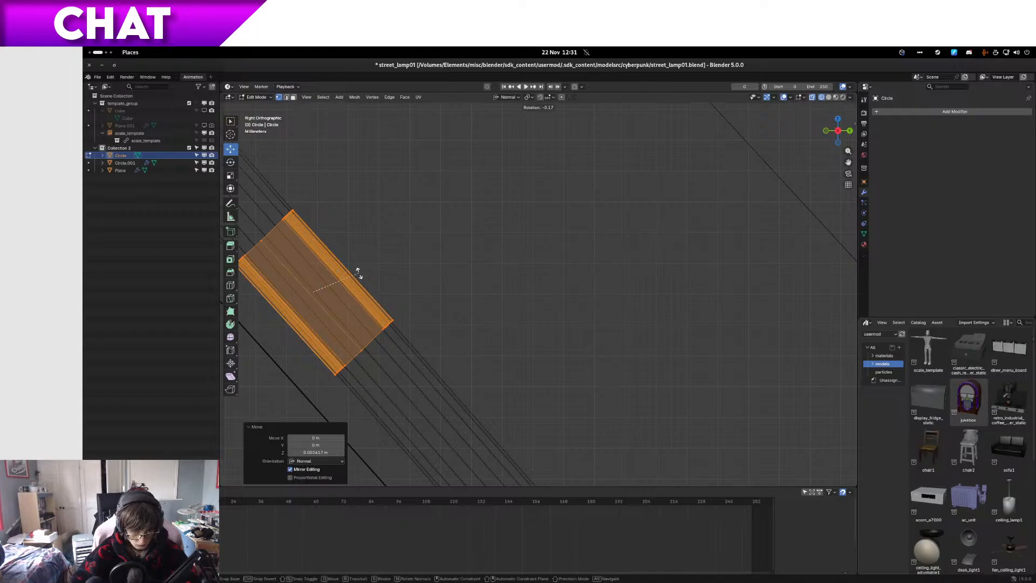
pyautogui.click(358, 272)
pyautogui.press('g')
pyautogui.click(359, 272)
pyautogui.scroll(-5, 388, 288)
pyautogui.hotkey('shift', 'z')
pyautogui.moveTo(378, 287)
pyautogui.mouseDown(button='middle')
pyautogui.moveTo(527, 301)
pyautogui.moveTo(572, 295)
pyautogui.moveTo(600, 271)
pyautogui.mouseUp(button='middle')
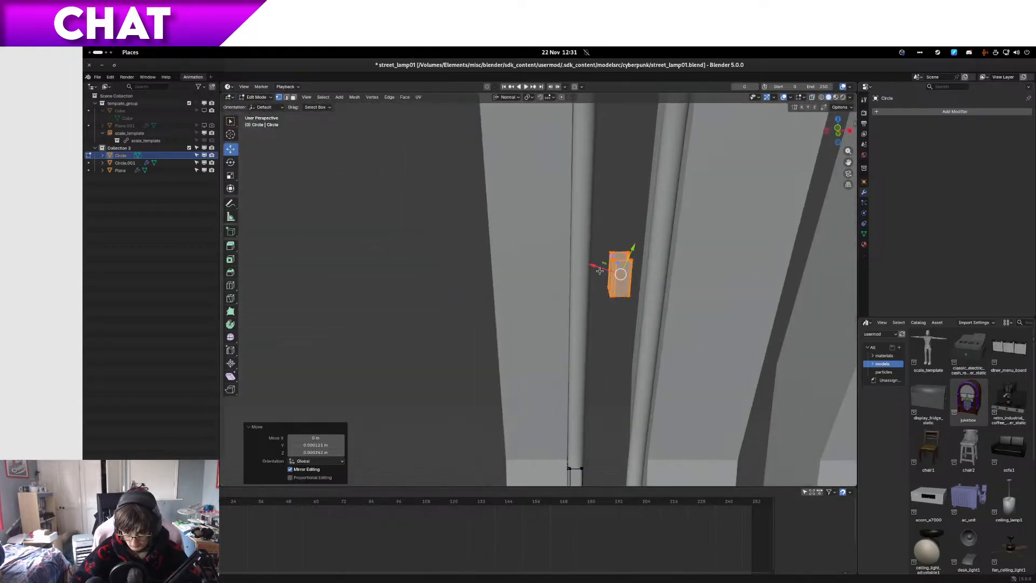
pyautogui.press('KP_1')
pyautogui.press('g')
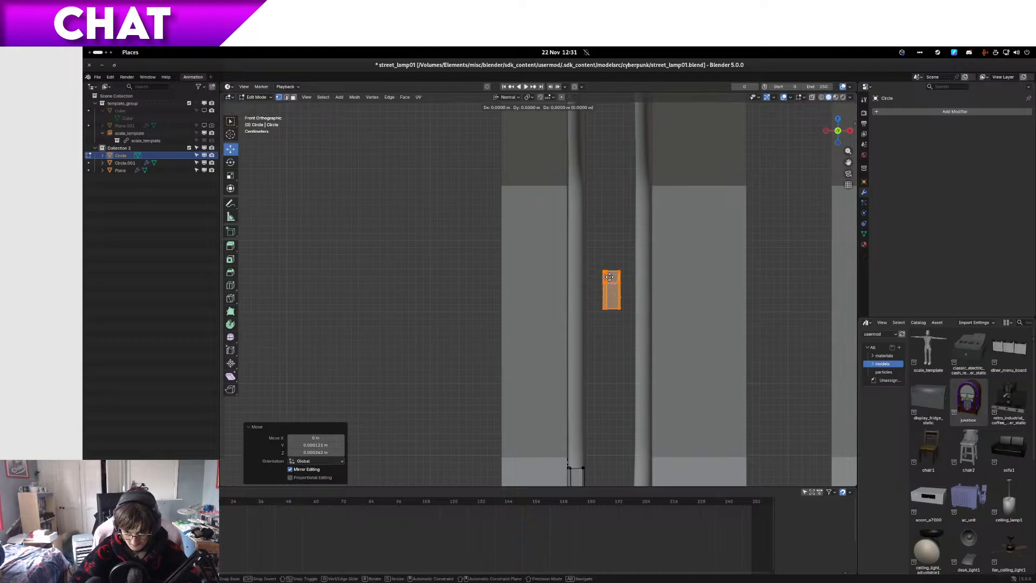
pyautogui.press('x')
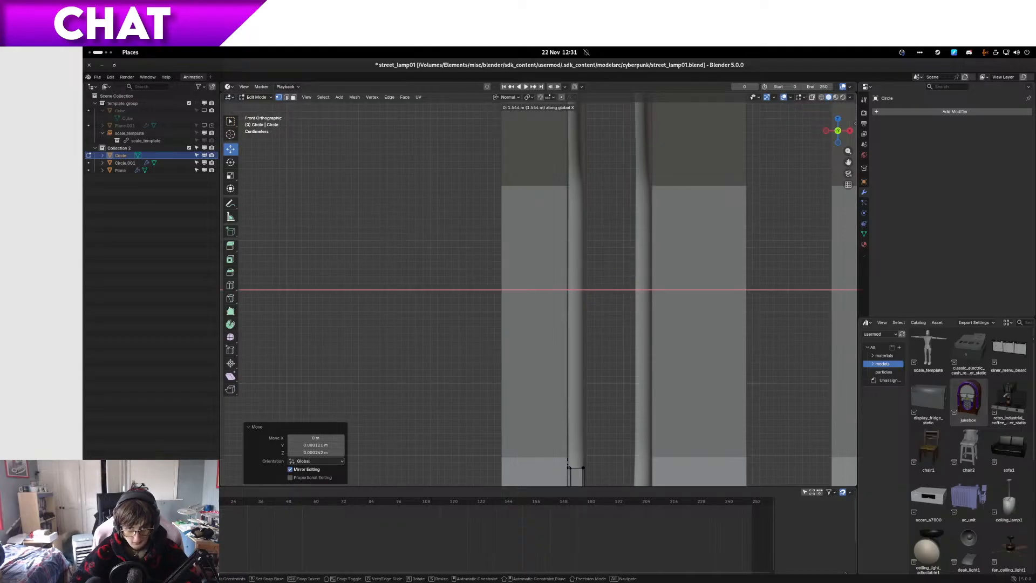
pyautogui.press('Escape')
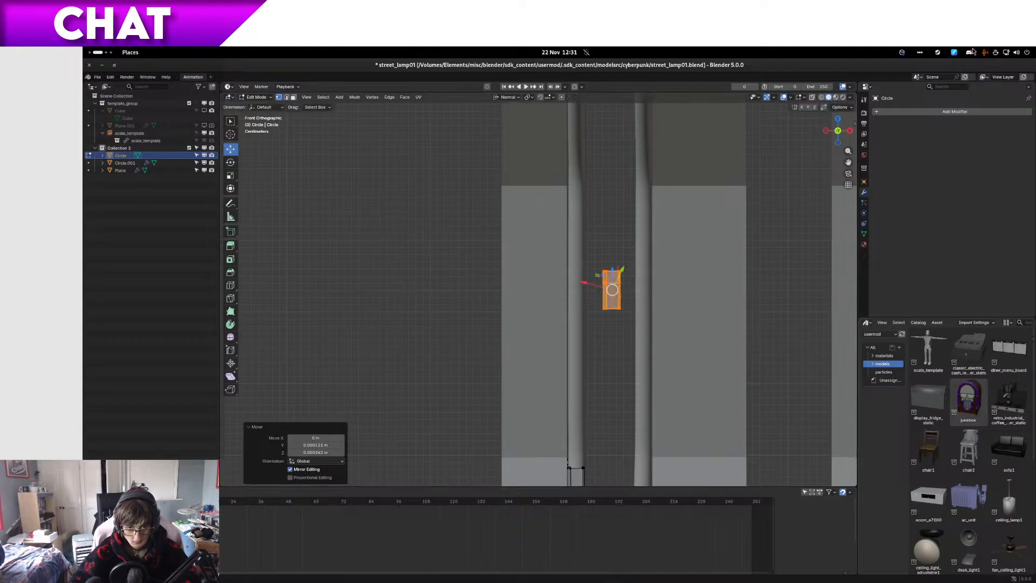
# Step: Switch the transform orientation to Global and move the clip about -0.05 m along X until it is centred on its tube leg
pyautogui.click(508, 98)
pyautogui.press('g')
pyautogui.press('x')
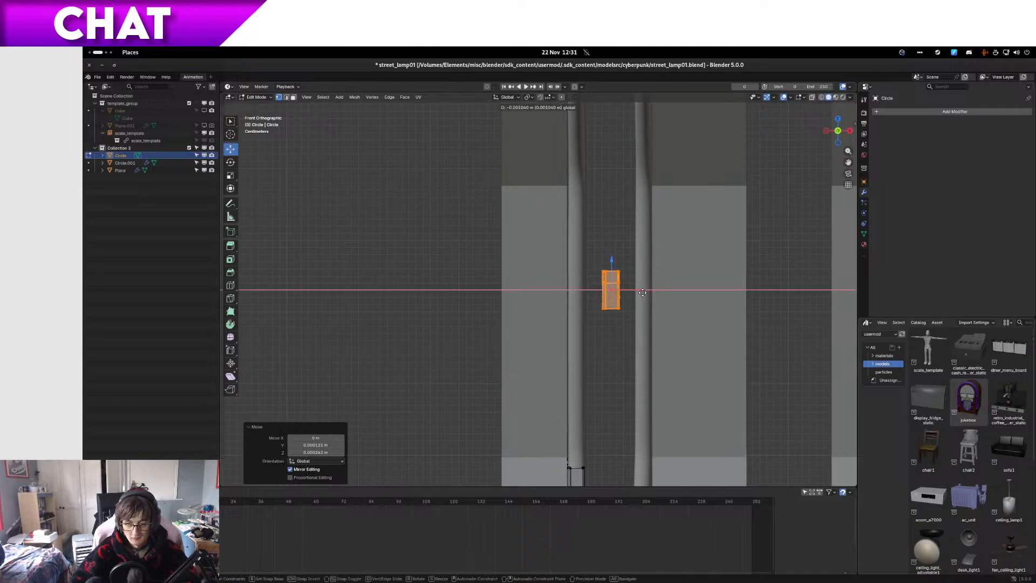
pyautogui.click(612, 300)
pyautogui.scroll(8, 588, 341)
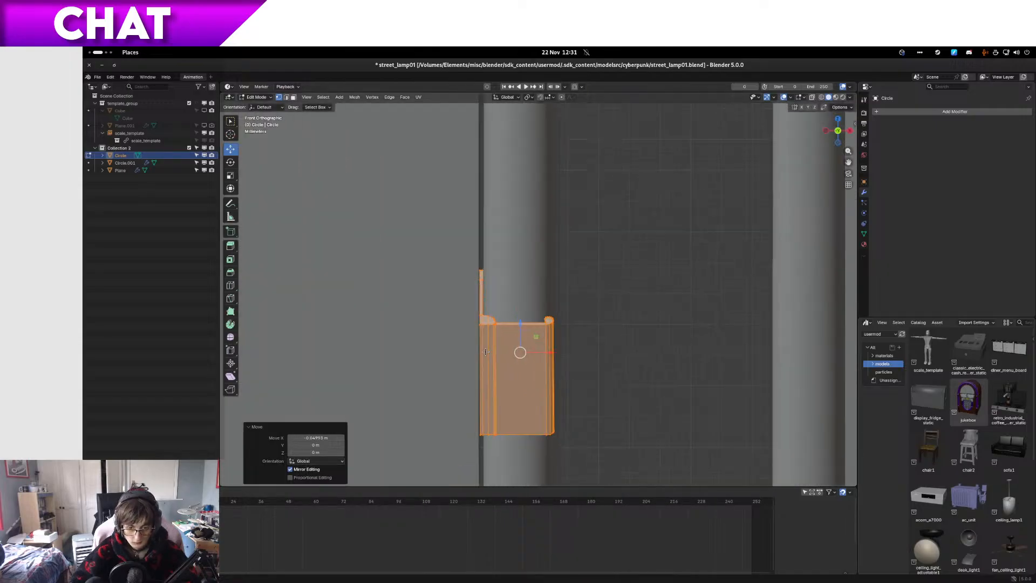
pyautogui.press('g')
pyautogui.press('x')
pyautogui.click(511, 382)
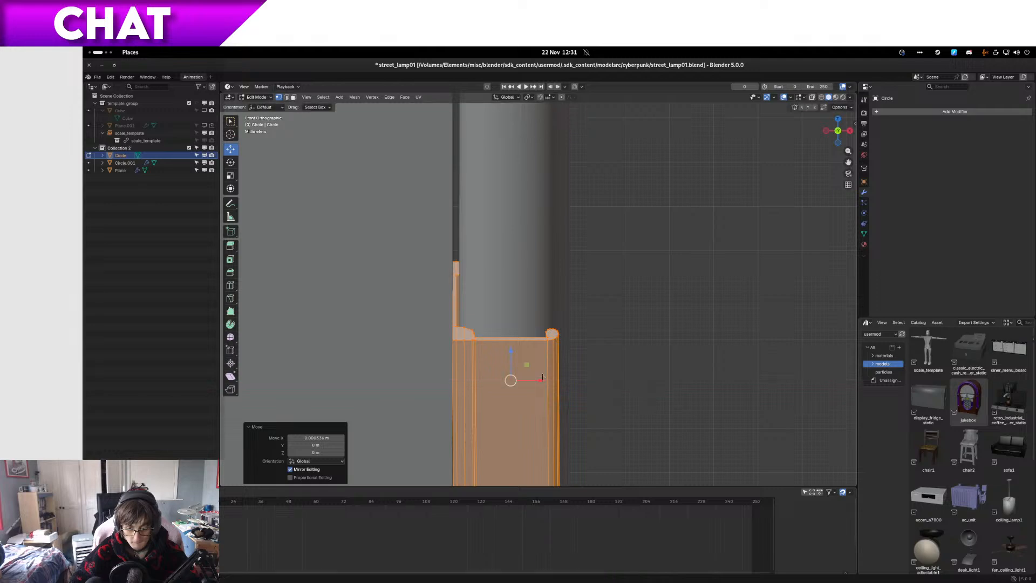
# Step: Check both clips' placement on the lamp in Object Mode, resume editing the clip mesh and save the file
pyautogui.moveTo(511, 381); pyautogui.dragTo(519, 359, button='middle')
pyautogui.scroll(-8, 490, 356)
pyautogui.press('Tab')
pyautogui.scroll(-2, 519, 359)
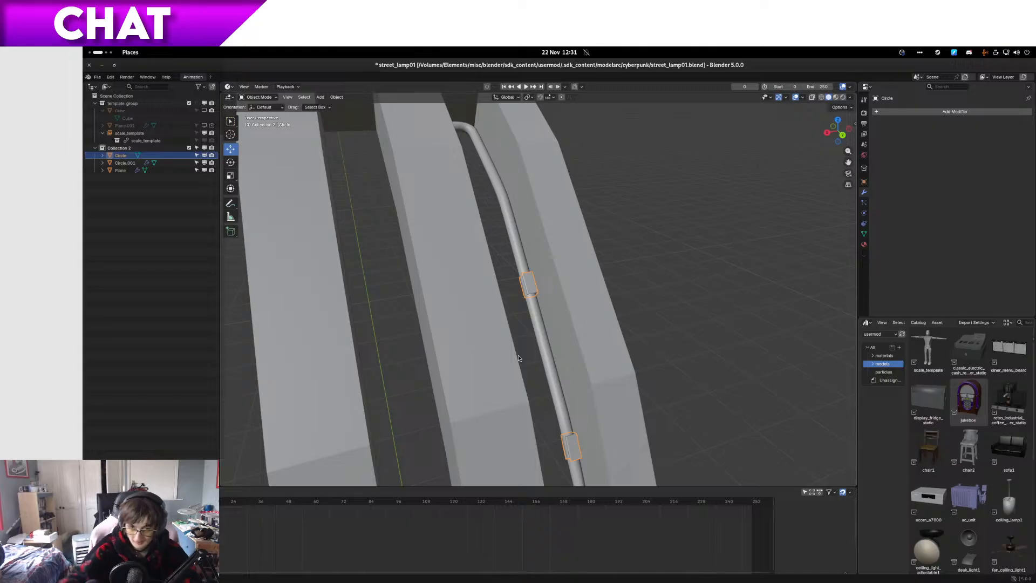
pyautogui.press('Tab')
pyautogui.scroll(6, 528, 349)
pyautogui.press('KP_1')
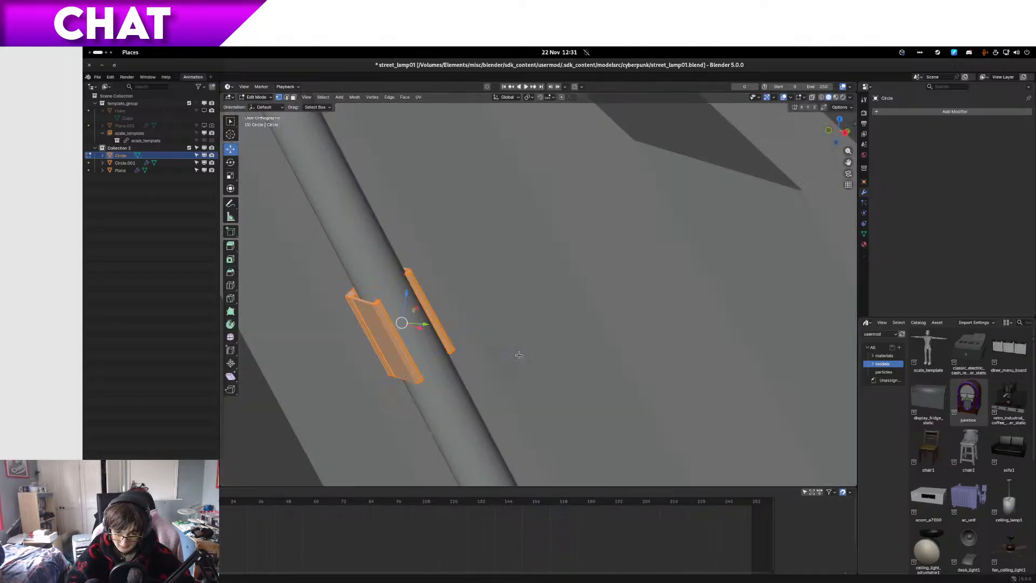
pyautogui.hotkey('ctrl', 's')
# Step: Duplicate the selected clip in right-side wireframe, place the copy on the tube's upper segment and rotate it 20°
pyautogui.press('KP_3')
pyautogui.press('z')
pyautogui.click(492, 354)
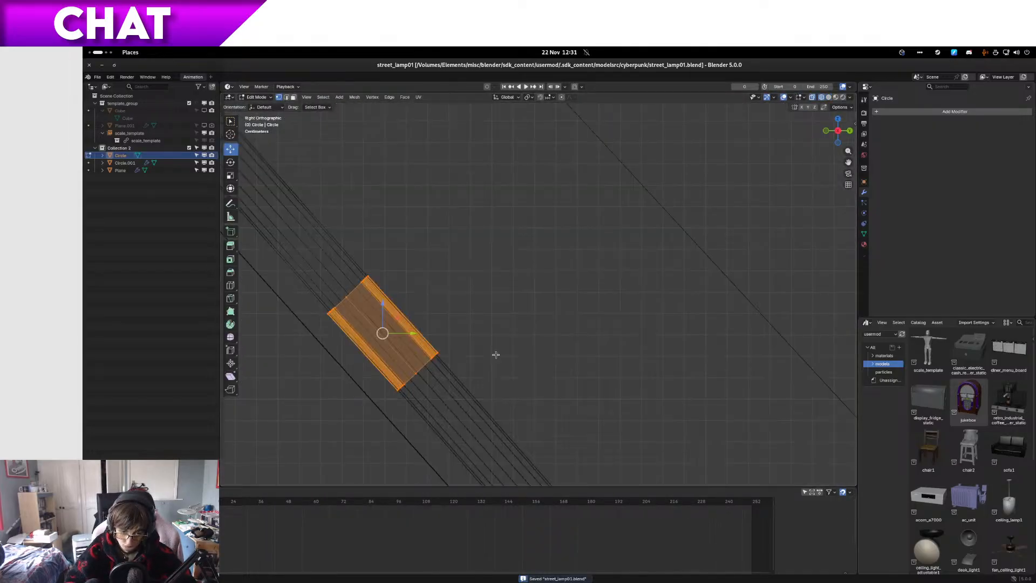
pyautogui.scroll(-5, 502, 352)
pyautogui.keyDown('shift'); pyautogui.moveTo(506, 351); pyautogui.dragTo(673, 473, button='middle'); pyautogui.keyUp('shift')
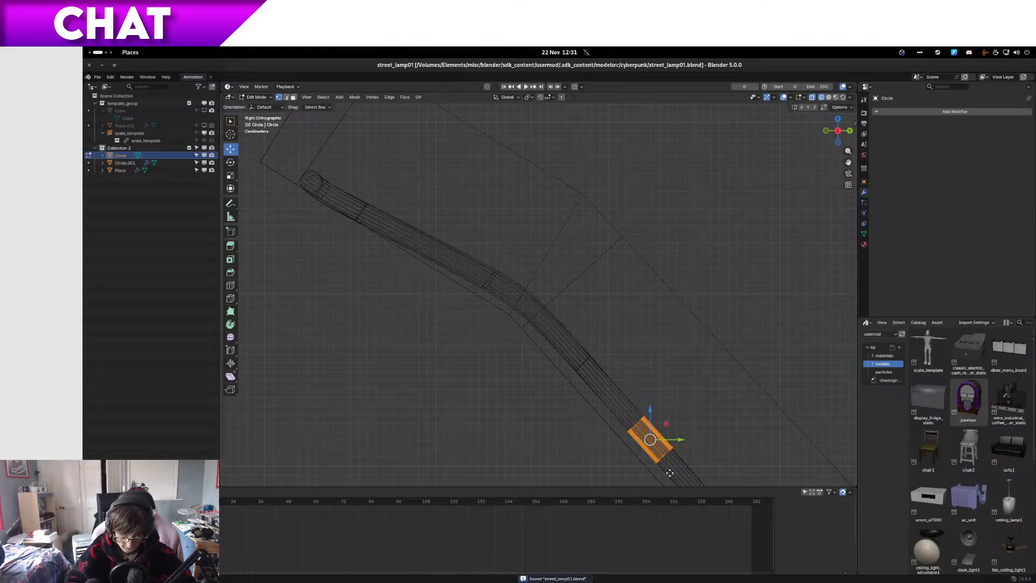
pyautogui.press('g')
pyautogui.click(443, 279)
pyautogui.press('r')
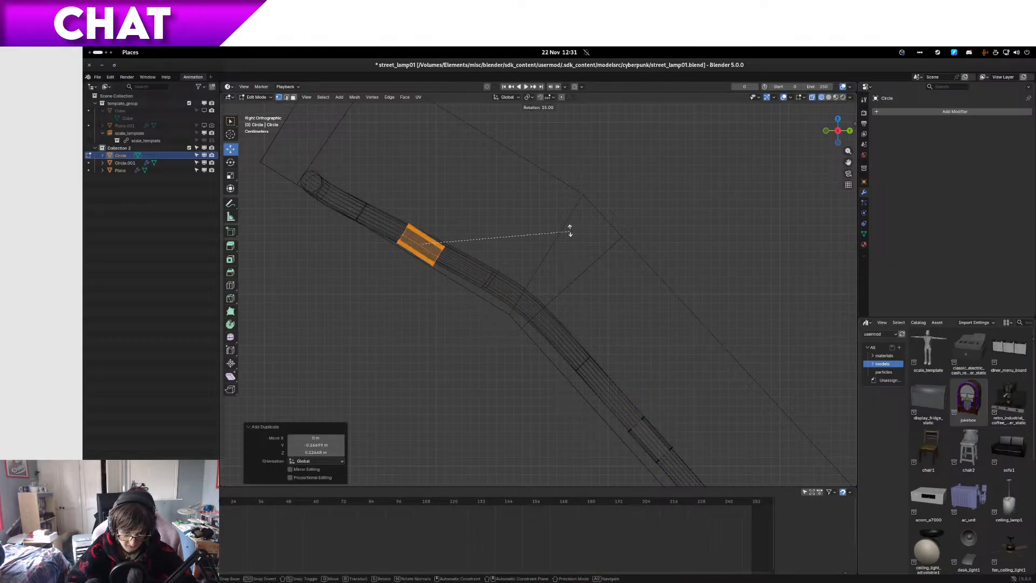
pyautogui.click(567, 216)
# Step: Fine-tune the duplicated clip's position and rotation to match the upper segment's side profile
pyautogui.press('KP_Decimal')
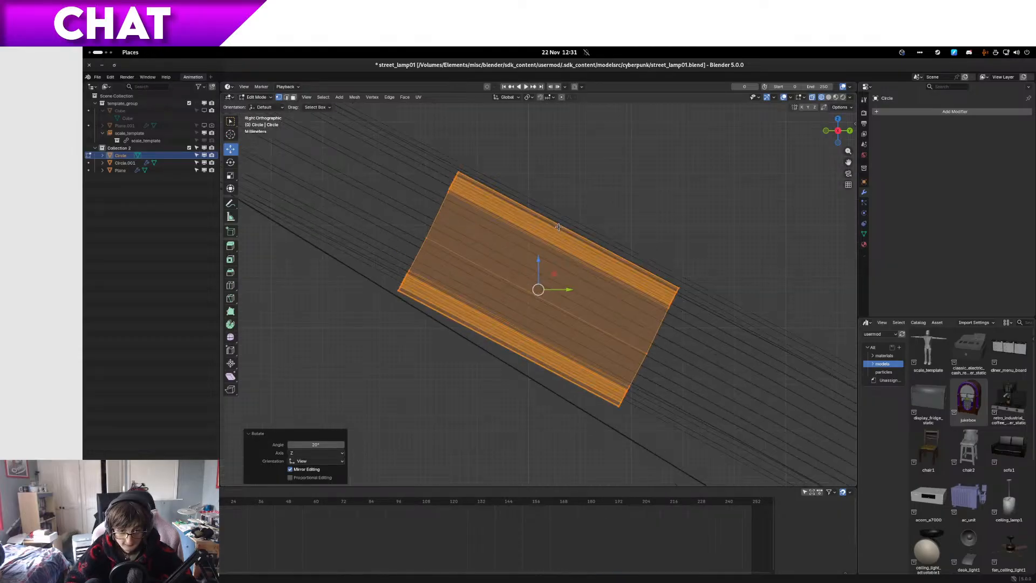
pyautogui.press('g')
pyautogui.click(555, 212)
pyautogui.press('r')
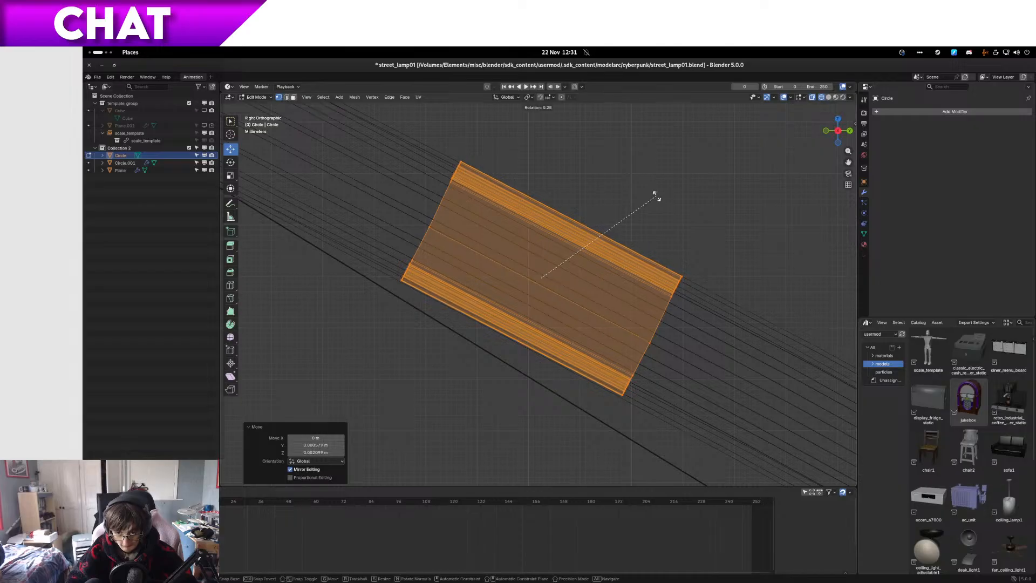
pyautogui.click(658, 195)
pyautogui.press('g')
pyautogui.click(659, 193)
pyautogui.scroll(-7, 604, 221)
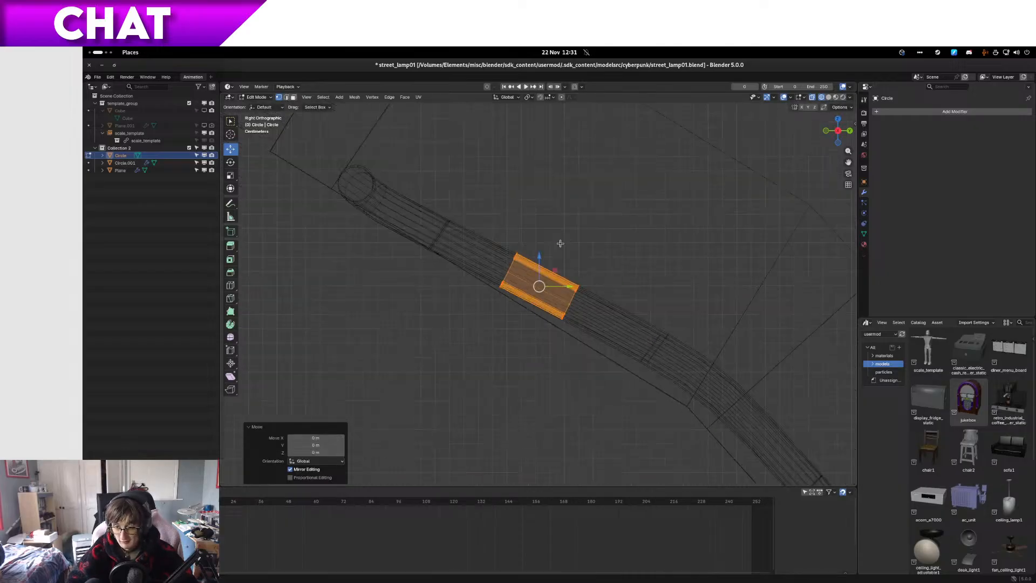
# Step: Return to solid shading, raise the duplicated clip about 0.0006 m in Z to centre it on the tube, and inspect its fit
pyautogui.press('z')
pyautogui.moveTo(559, 242)
pyautogui.mouseDown(button='middle')
pyautogui.moveTo(621, 244)
pyautogui.moveTo(585, 180)
pyautogui.moveTo(613, 268)
pyautogui.moveTo(606, 297)
pyautogui.moveTo(570, 327)
pyautogui.moveTo(394, 296)
pyautogui.moveTo(421, 317)
pyautogui.moveTo(507, 303)
pyautogui.moveTo(575, 221)
pyautogui.mouseUp(button='middle')
pyautogui.click(667, 241)
pyautogui.scroll(2, 501, 308)
pyautogui.moveTo(539, 251); pyautogui.dragTo(540, 246)
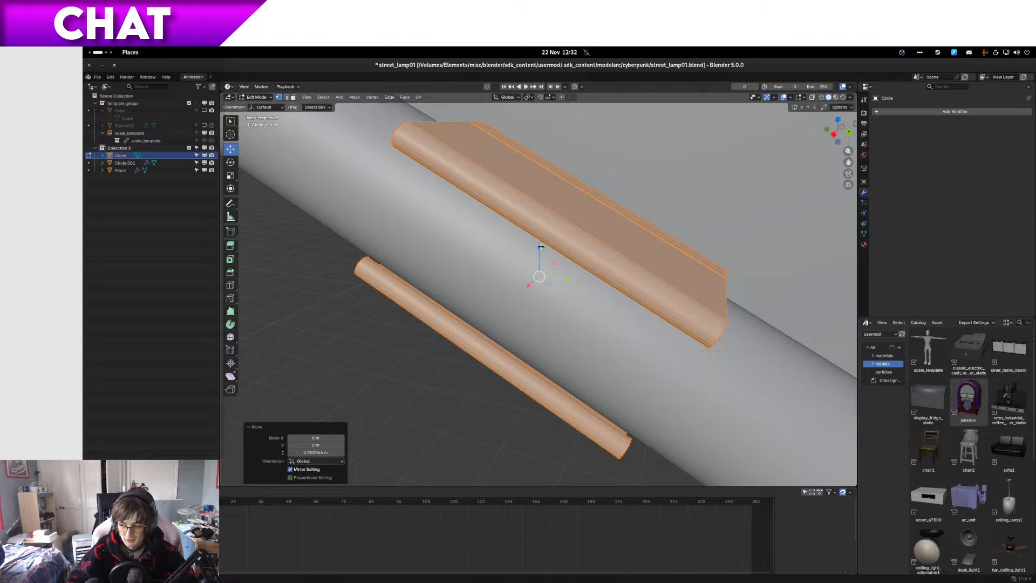
pyautogui.scroll(-1, 550, 259)
pyautogui.scroll(3, 567, 276)
pyautogui.scroll(-2, 569, 276)
pyautogui.moveTo(602, 293); pyautogui.dragTo(682, 285, button='middle')
pyautogui.scroll(10, 526, 262)
pyautogui.scroll(-5, 659, 294)
pyautogui.scroll(-5, 682, 286)
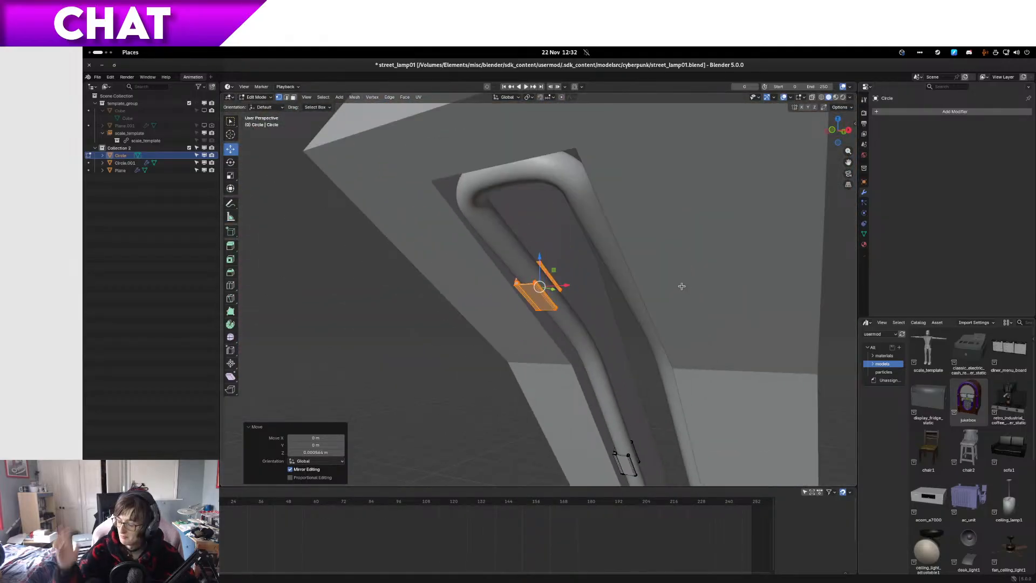
# Step: Check the upper clip's fit on the tube from several angles, then save the file
pyautogui.moveTo(597, 307); pyautogui.dragTo(581, 259, button='middle')
pyautogui.scroll(-8, 586, 275)
pyautogui.scroll(1, 589, 289)
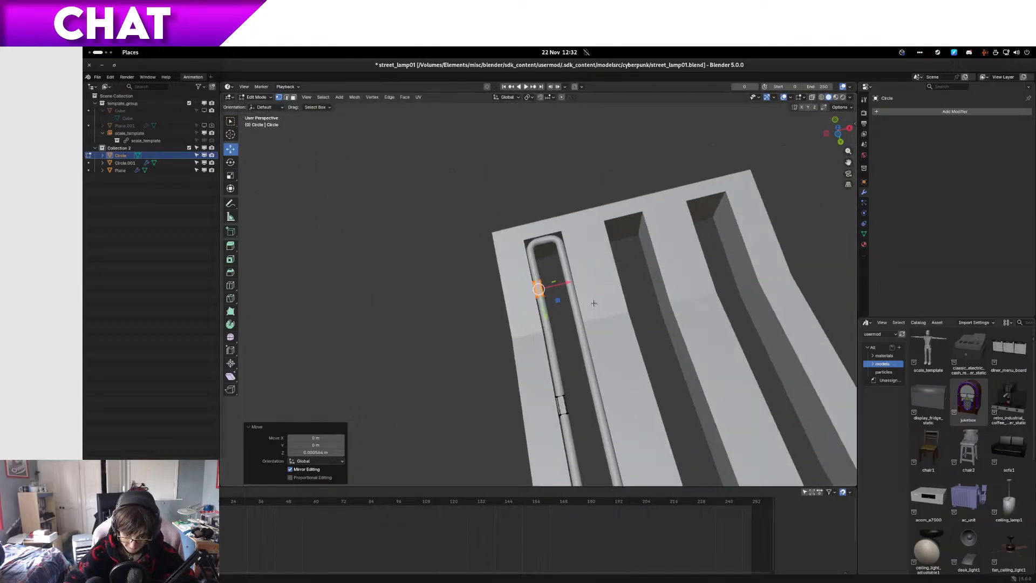
pyautogui.scroll(-3, 594, 310)
pyautogui.moveTo(593, 323); pyautogui.dragTo(617, 375, button='middle')
pyautogui.scroll(3, 593, 340)
pyautogui.press('Tab')
pyautogui.scroll(4, 617, 378)
pyautogui.press('Tab')
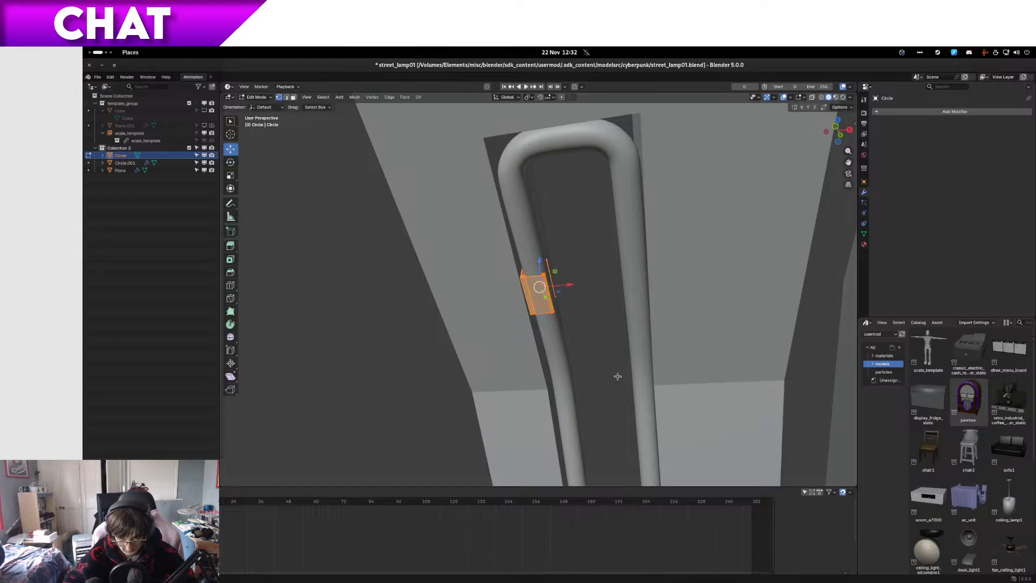
pyautogui.hotkey('ctrl', 's')
# Step: Duplicate all clips and the base collar in front view, moving the copies -1 m along X
pyautogui.scroll(-5, 617, 376)
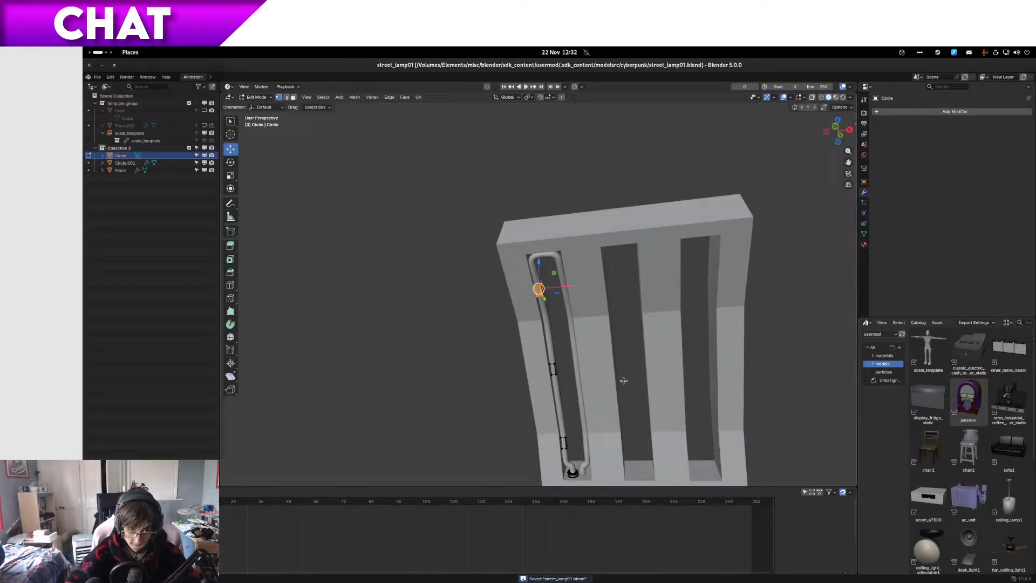
pyautogui.press('a')
pyautogui.press('KP_1')
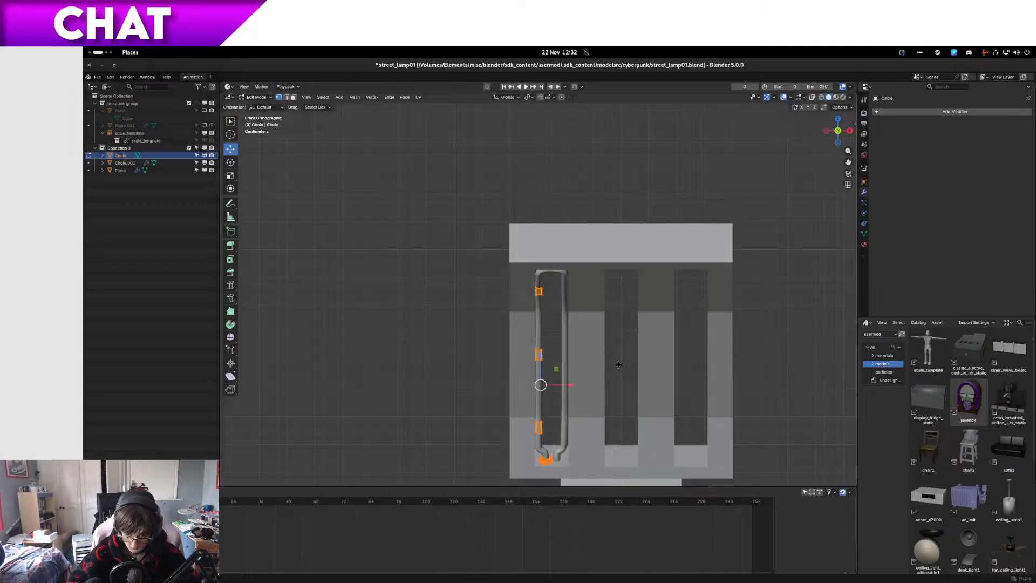
pyautogui.keyDown('shift'); pyautogui.moveTo(594, 363); pyautogui.dragTo(591, 318, button='middle'); pyautogui.keyUp('shift')
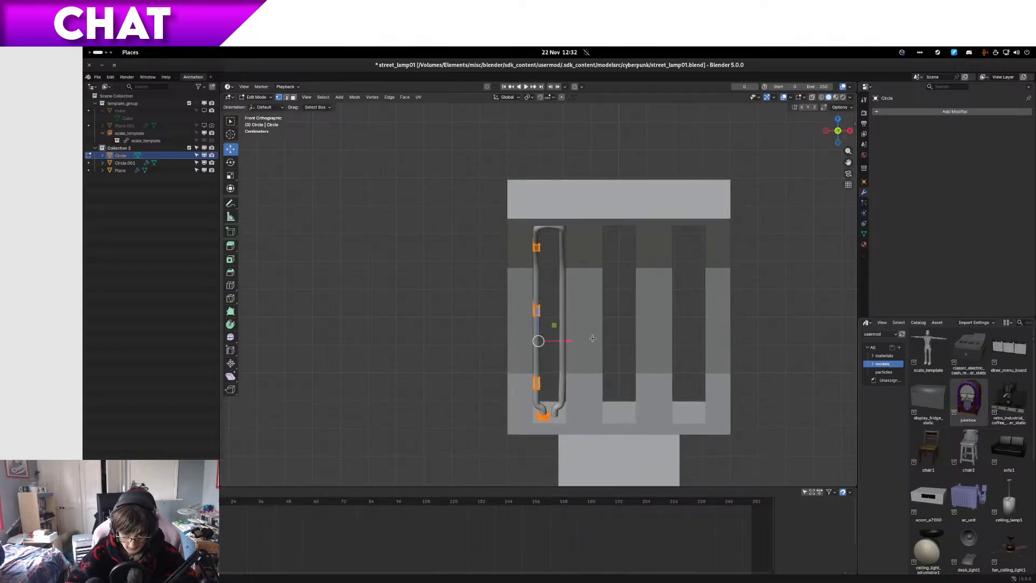
pyautogui.write('gx')
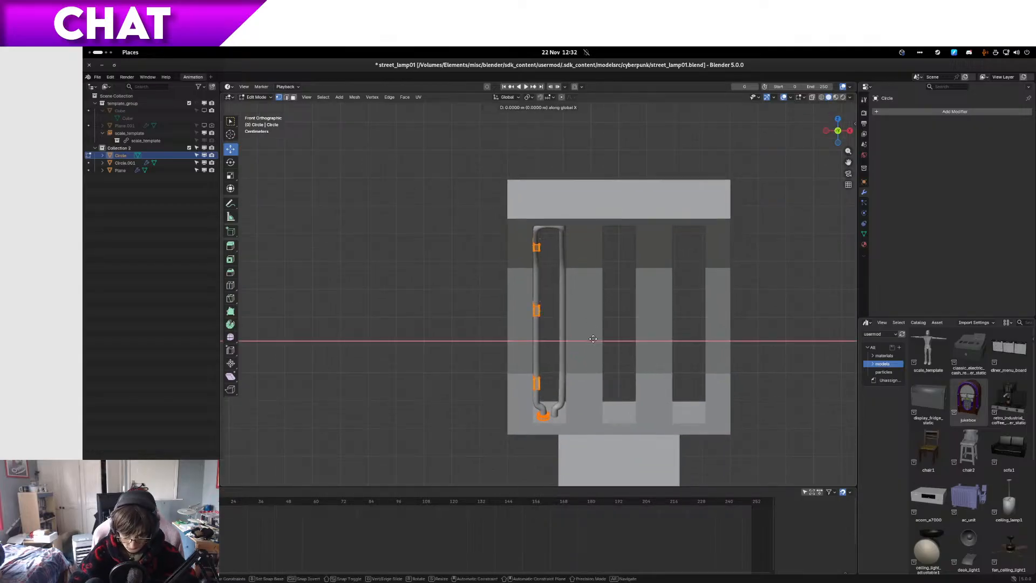
pyautogui.write('-1')
pyautogui.press('Return')
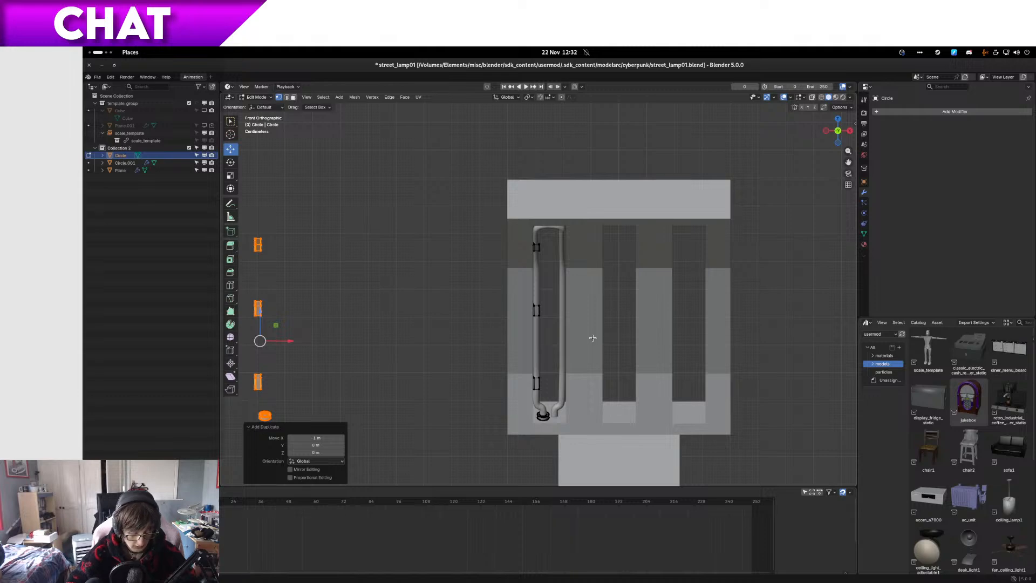
# Step: Flip the duplicated parts' normals and move them about 1.04 m along X, back over the tube
pyautogui.hotkey('alt', 'n')
pyautogui.click(592, 338)
pyautogui.press('g')
pyautogui.press('x')
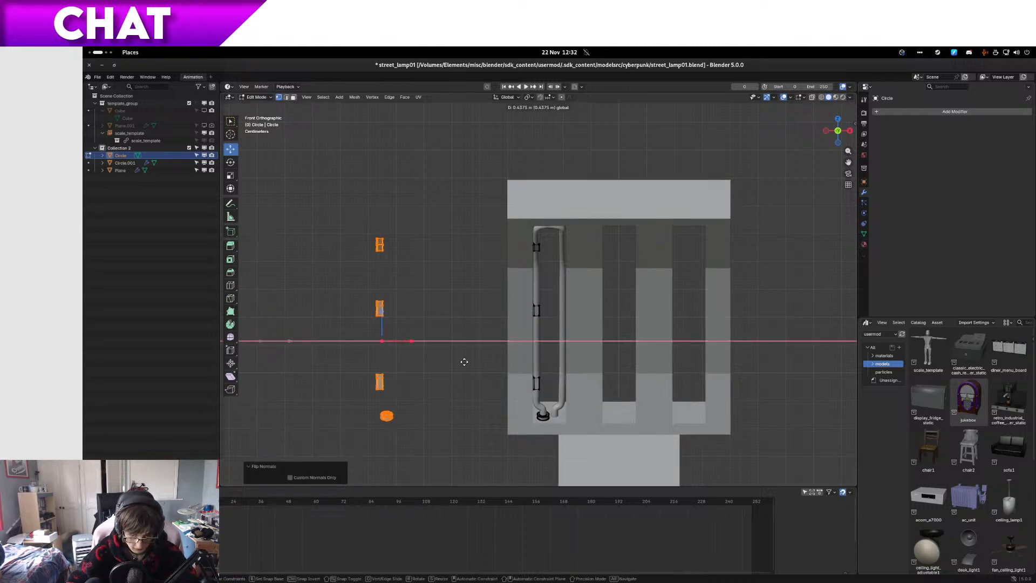
pyautogui.click(579, 342)
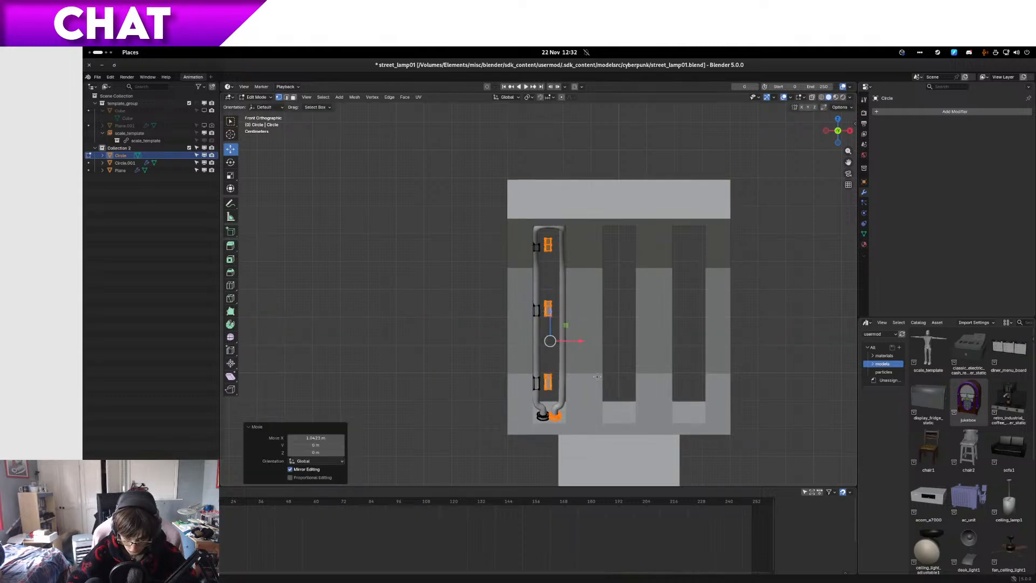
# Step: Mirror the duplicated parts with an X scale of -1 and shift them about 0.034 m along X onto the tube's second leg
pyautogui.keyDown('shift'); pyautogui.moveTo(598, 378); pyautogui.dragTo(584, 337, button='middle'); pyautogui.keyUp('shift')
pyautogui.scroll(9, 584, 345)
pyautogui.keyDown('shift'); pyautogui.moveTo(565, 455); pyautogui.dragTo(586, 103, button='middle'); pyautogui.keyUp('shift')
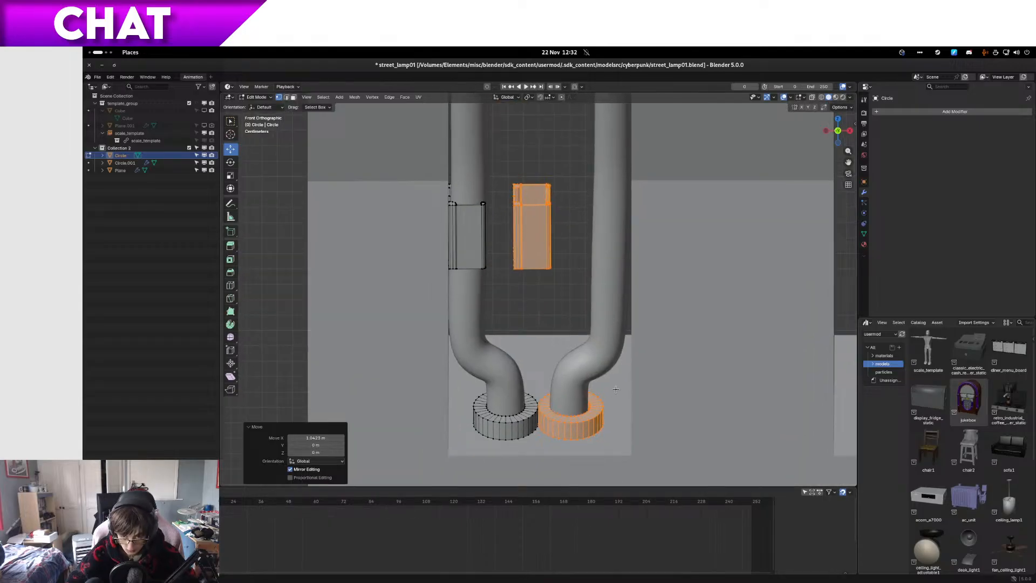
pyautogui.write('sx')
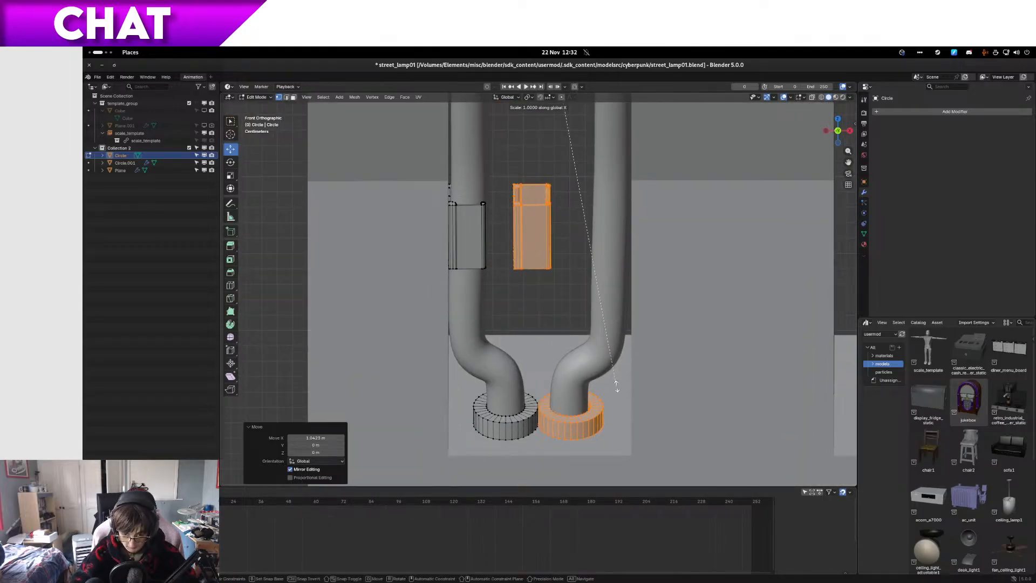
pyautogui.write('-1')
pyautogui.press('Return')
pyautogui.press('g')
pyautogui.press('x')
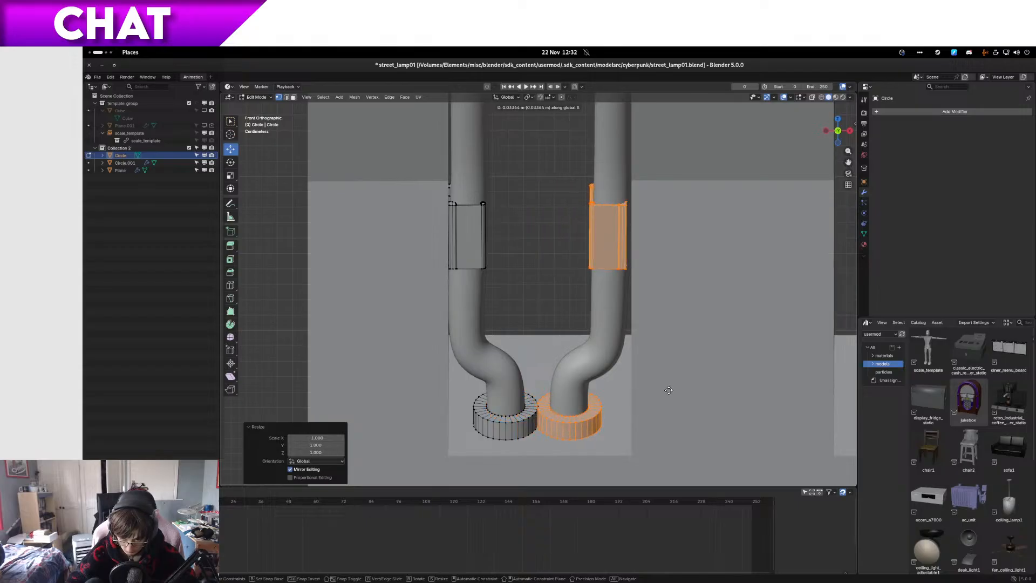
pyautogui.click(668, 390)
# Step: Nudge the mirrored clips about 0.003 m along X in front view so they meet the slot's side wall
pyautogui.moveTo(581, 352)
pyautogui.mouseDown(button='middle')
pyautogui.moveTo(594, 346)
pyautogui.moveTo(582, 351)
pyautogui.mouseUp(button='middle')
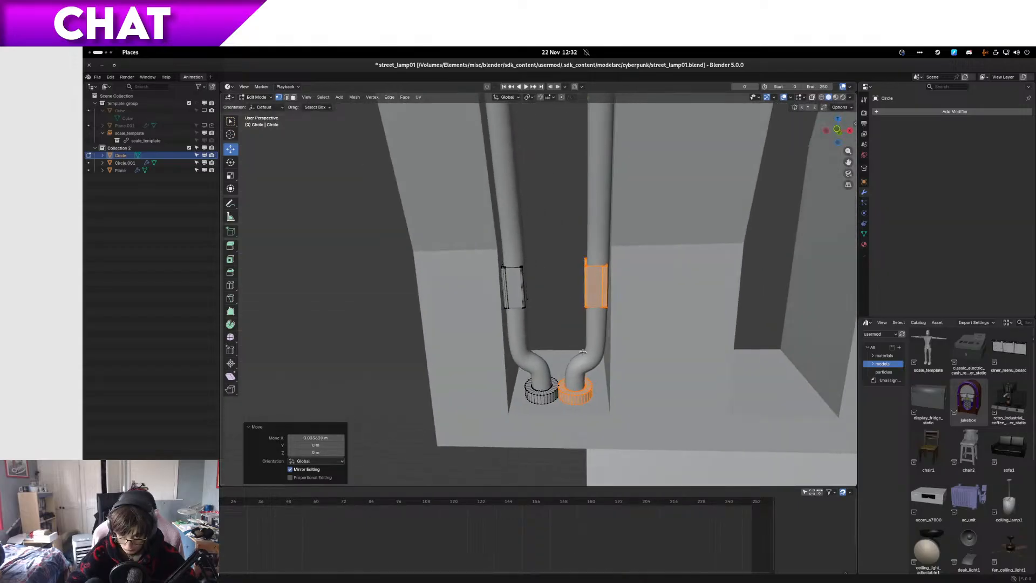
pyautogui.press('KP_3')
pyautogui.press('KP_1')
pyautogui.keyDown('shift'); pyautogui.moveTo(637, 259); pyautogui.dragTo(534, 327, button='middle'); pyautogui.keyUp('shift')
pyautogui.scroll(5, 534, 327)
pyautogui.scroll(1, 534, 316)
pyautogui.press('g')
pyautogui.press('x')
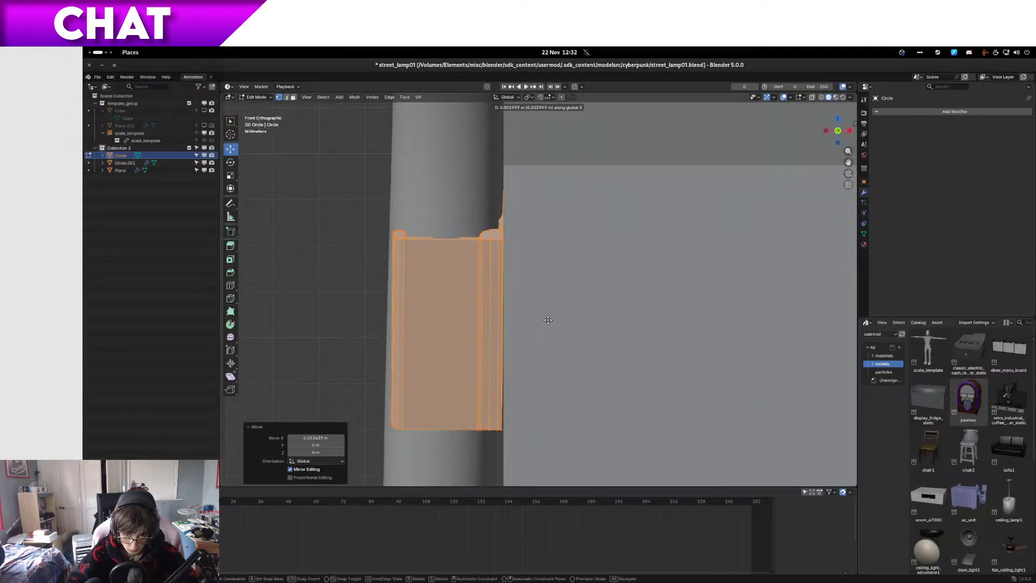
pyautogui.click(548, 321)
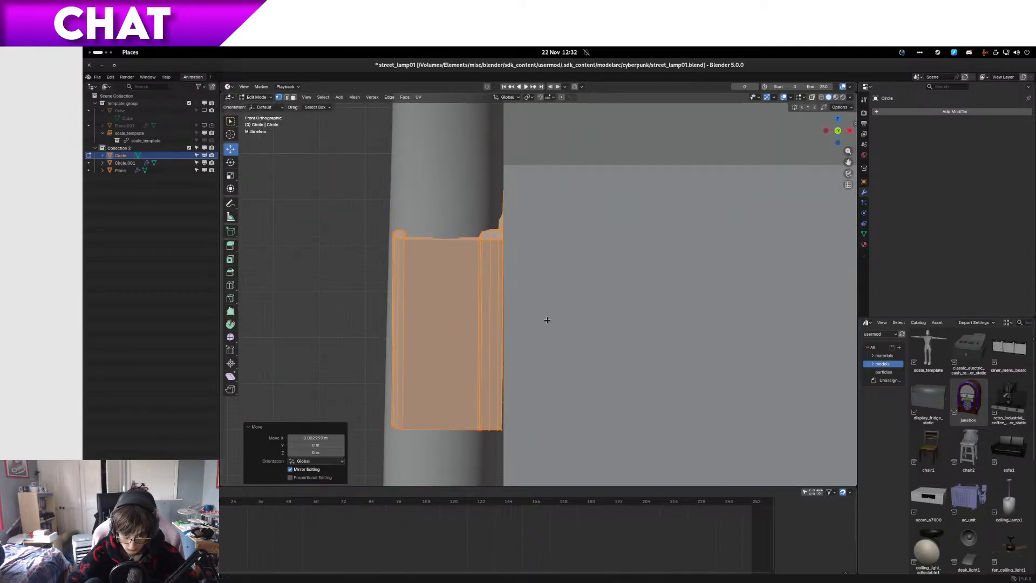
# Step: Switch to editing the tube mesh, isolate it in wireframe and select the bottom end of its second leg
pyautogui.scroll(-7, 546, 334)
pyautogui.scroll(2, 544, 358)
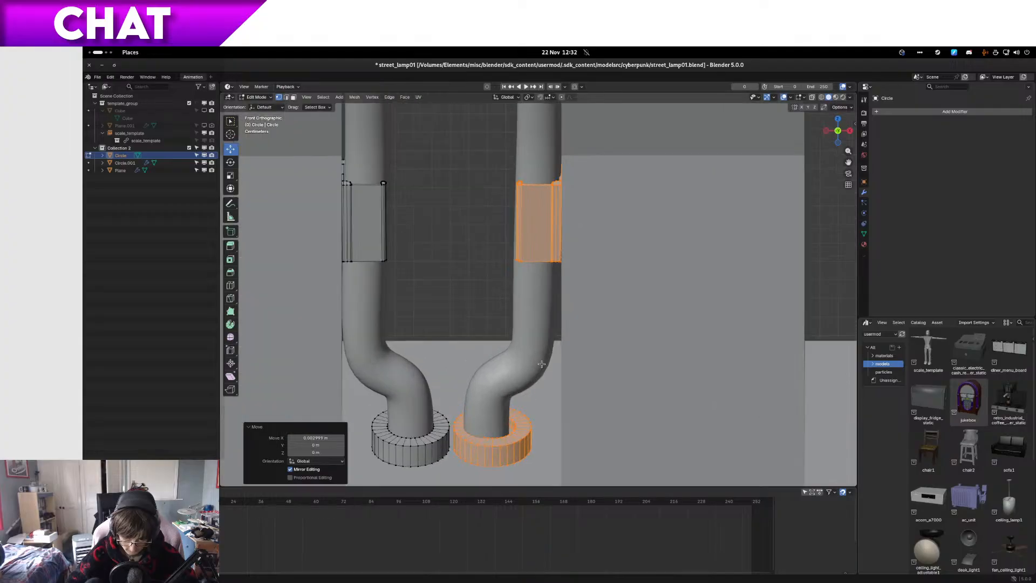
pyautogui.press('Tab')
pyautogui.click(536, 361)
pyautogui.press('Tab')
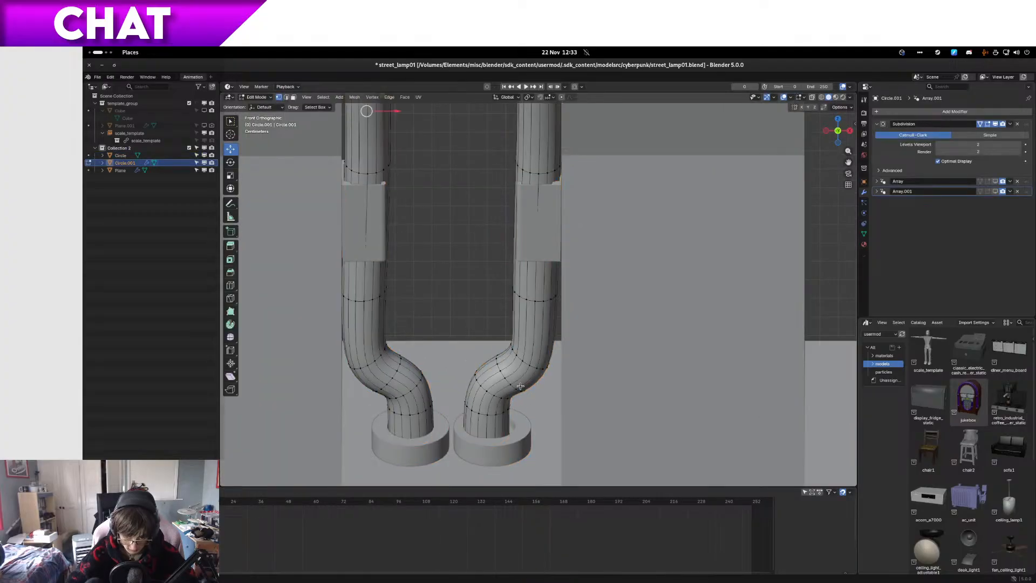
pyautogui.hotkey('shift', 'z')
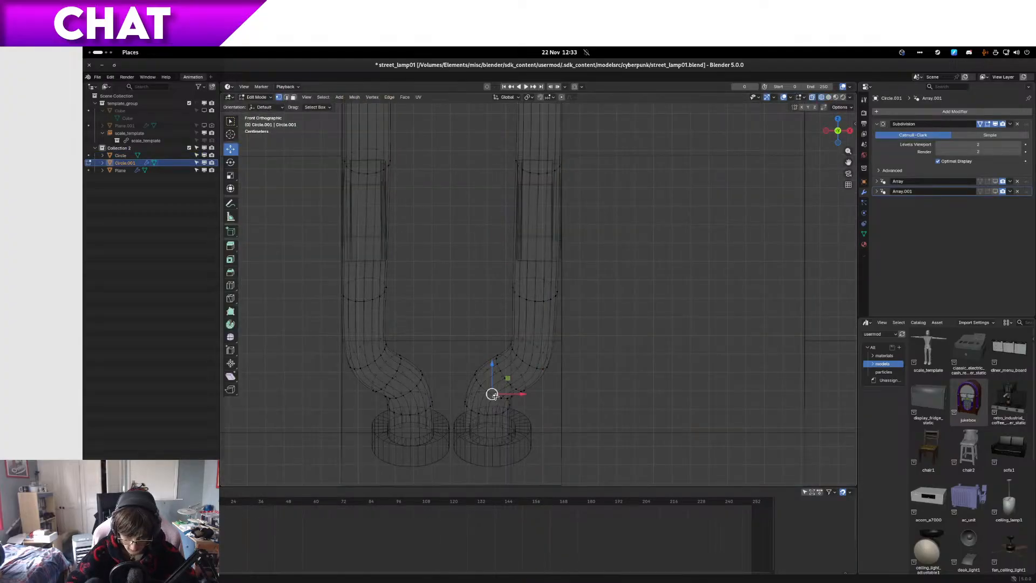
pyautogui.scroll(7, 502, 395)
pyautogui.press('KP_Divide')
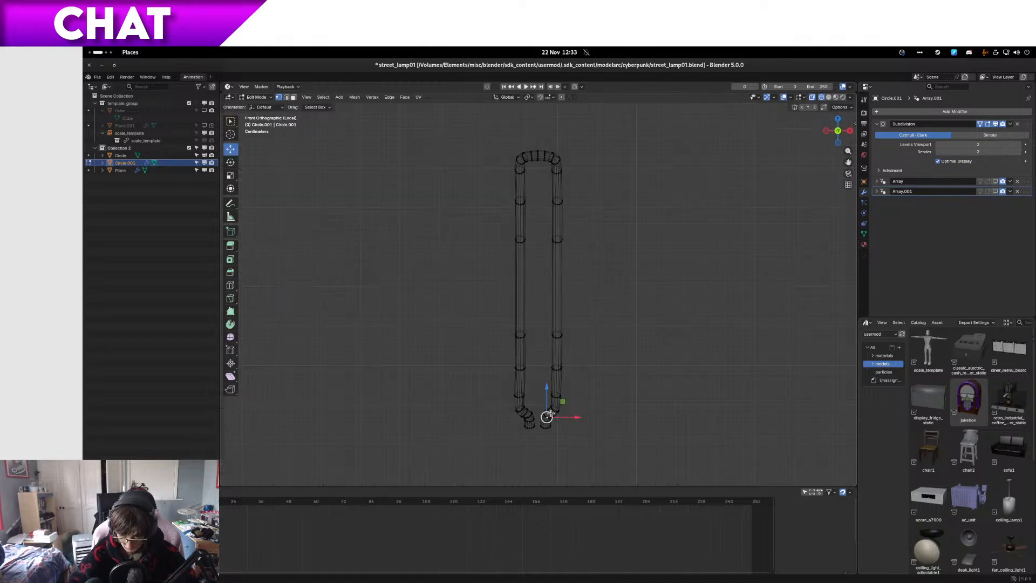
pyautogui.scroll(6, 550, 411)
pyautogui.moveTo(629, 414); pyautogui.dragTo(466, 350)
# Step: Restore the other objects, grow the selection over the lower bend and move it about 0.003 m along X to centre it in the collar
pyautogui.press('KP_Divide')
pyautogui.scroll(3, 471, 352)
pyautogui.press('ctrl+KP_Add')
pyautogui.press('ctrl+KP_Add')
pyautogui.press('ctrl+KP_Add')
pyautogui.press('ctrl+KP_Add')
pyautogui.press('ctrl+KP_Add')
pyautogui.press('ctrl+KP_Add')
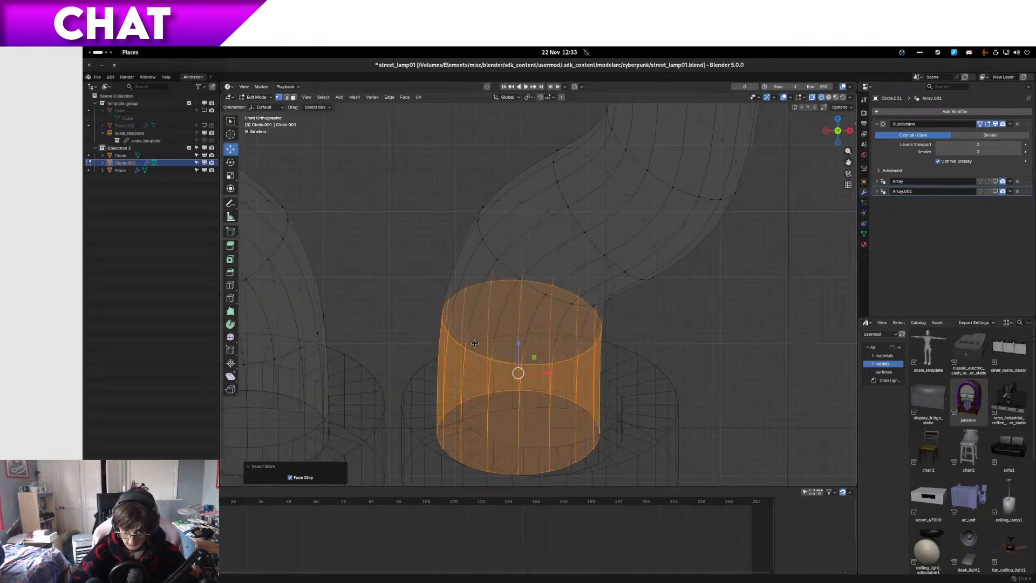
pyautogui.moveTo(601, 274); pyautogui.dragTo(620, 274)
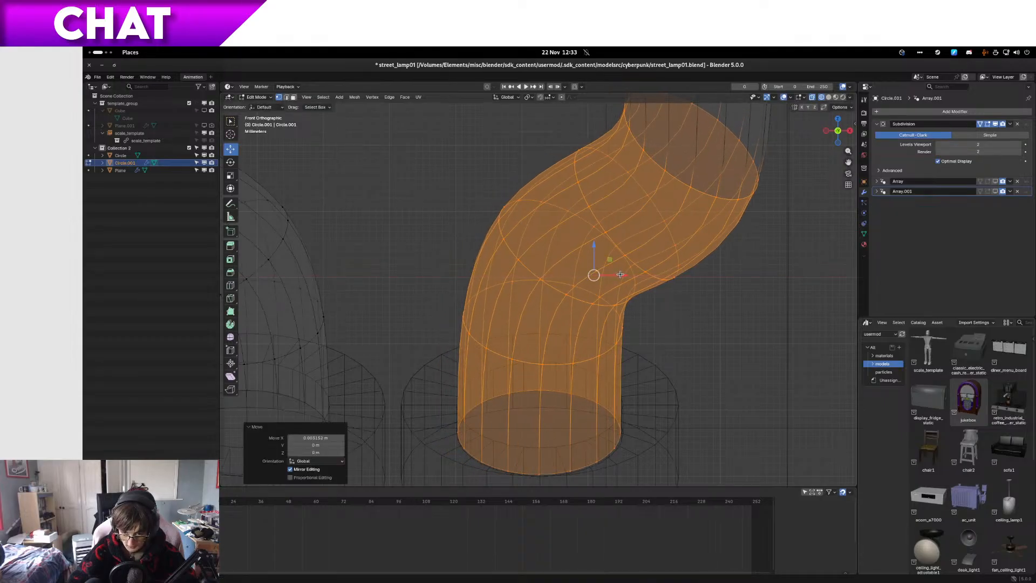
pyautogui.scroll(-6, 620, 276)
pyautogui.scroll(3, 618, 276)
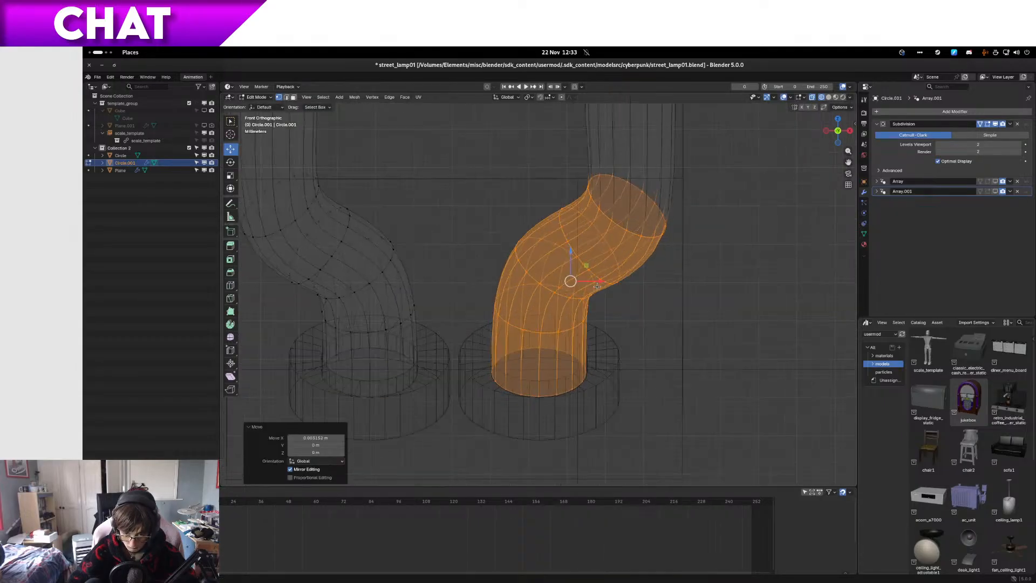
# Step: Return to solid shading and Object Mode, check the adjusted tube end and save the file
pyautogui.hotkey('shift', 'z')
pyautogui.press('Tab')
pyautogui.moveTo(654, 290)
pyautogui.mouseDown(button='middle')
pyautogui.moveTo(685, 301)
pyautogui.moveTo(665, 347)
pyautogui.moveTo(645, 340)
pyautogui.moveTo(632, 309)
pyautogui.moveTo(623, 246)
pyautogui.moveTo(616, 267)
pyautogui.moveTo(664, 394)
pyautogui.moveTo(714, 430)
pyautogui.moveTo(618, 437)
pyautogui.moveTo(619, 484)
pyautogui.mouseUp(button='middle')
pyautogui.scroll(-5, 685, 301)
pyautogui.hotkey('ctrl', 's')
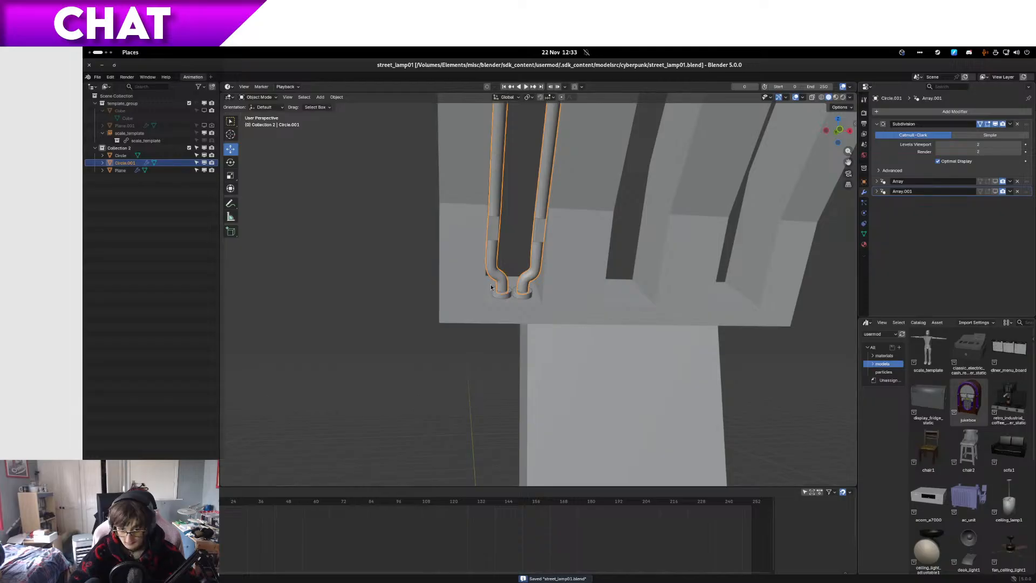
# Step: Show the tube's array copies in the viewport and add an Array modifier to the clips object
pyautogui.click(992, 181)
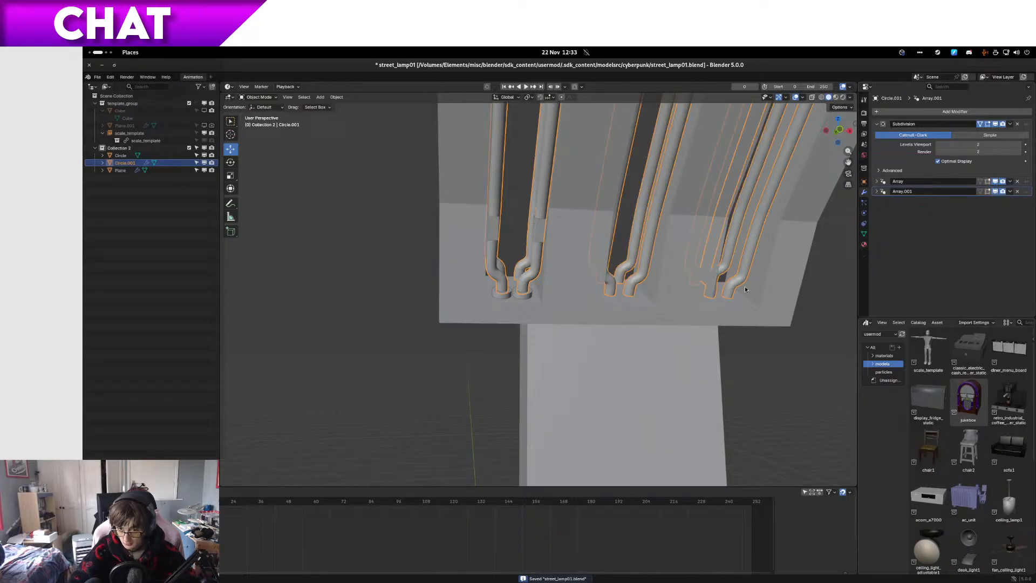
pyautogui.moveTo(745, 286); pyautogui.dragTo(693, 277, button='middle')
pyautogui.click(523, 229)
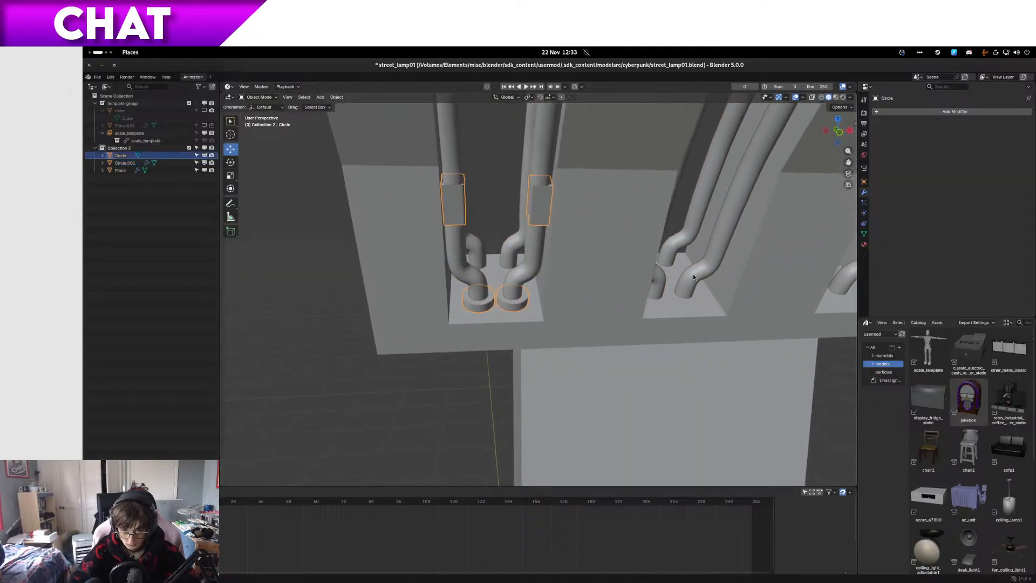
pyautogui.click(951, 112)
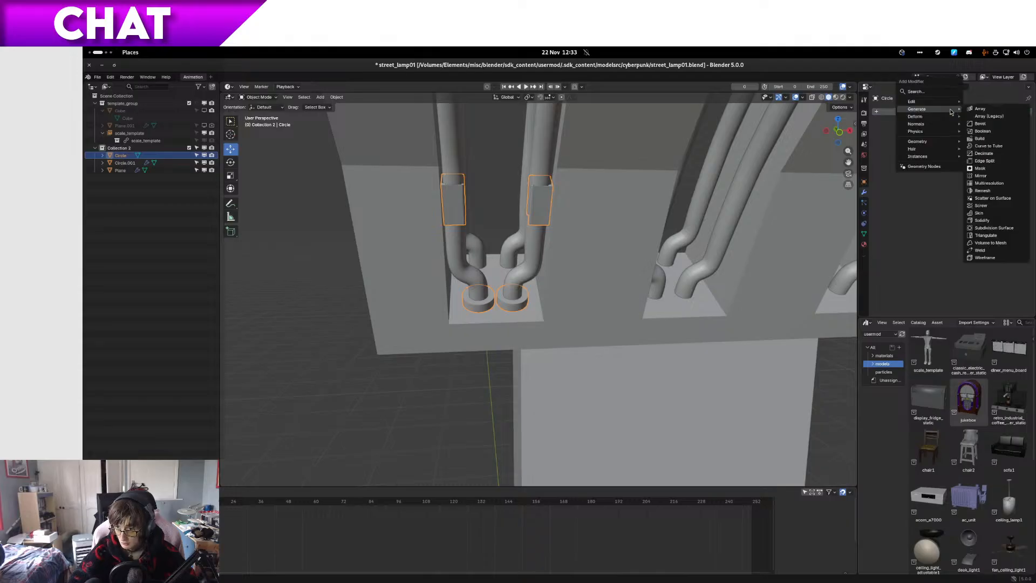
pyautogui.click(989, 111)
# Step: Consult the tube's Array settings and set the clips' relative X offset to 1.99
pyautogui.click(522, 286)
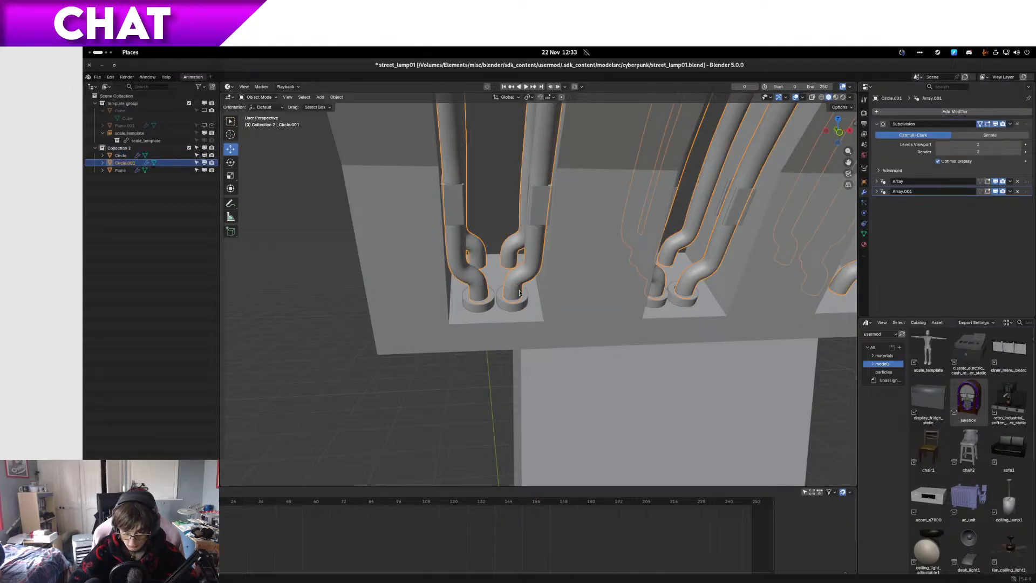
pyautogui.click(876, 182)
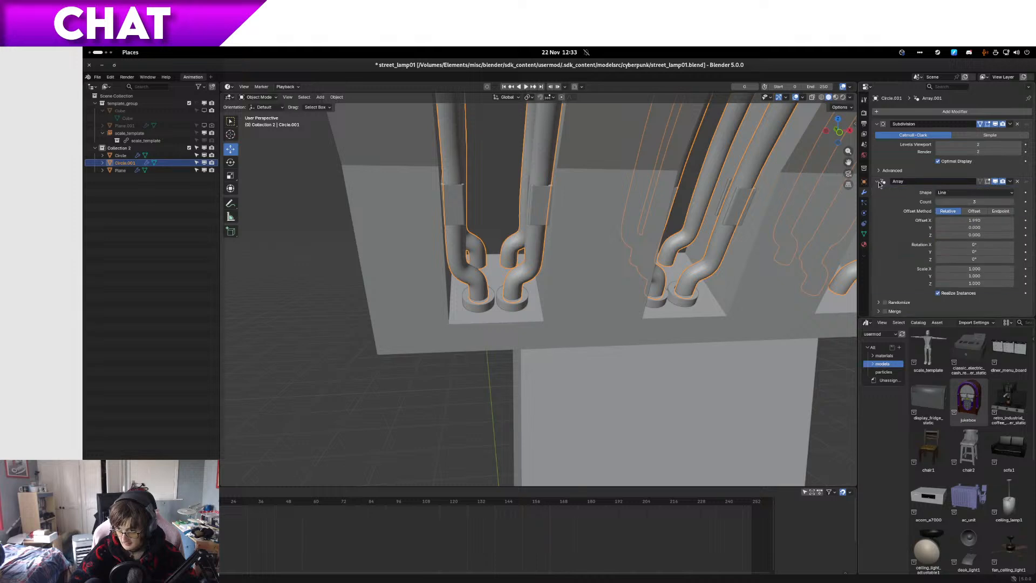
pyautogui.click(517, 303)
pyautogui.click(952, 162)
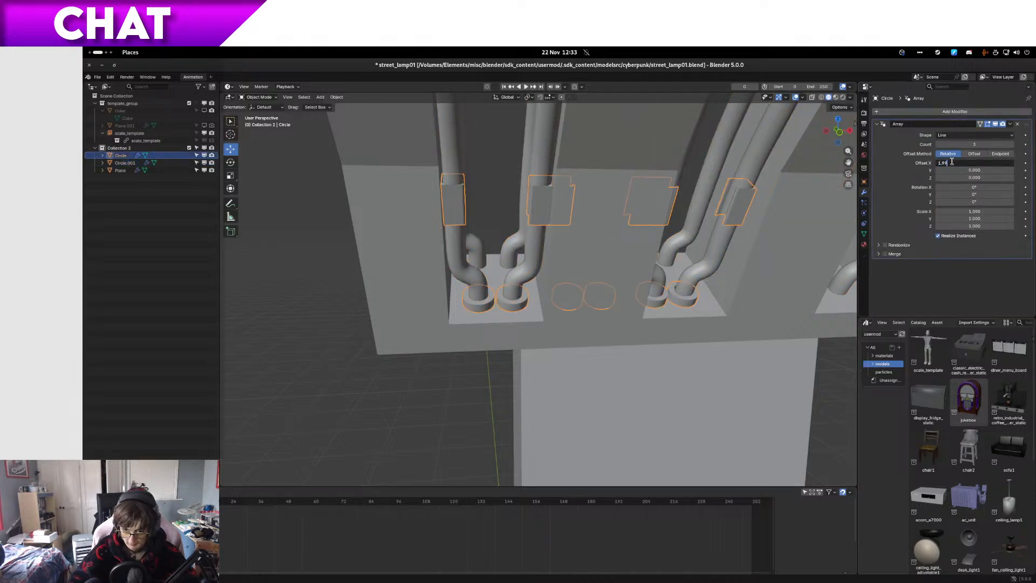
pyautogui.press('Return')
# Step: Examine in front wireframe view how the arrayed clips and base collars line up with the copied tubes
pyautogui.moveTo(545, 324); pyautogui.dragTo(511, 367, button='middle')
pyautogui.press('KP_1')
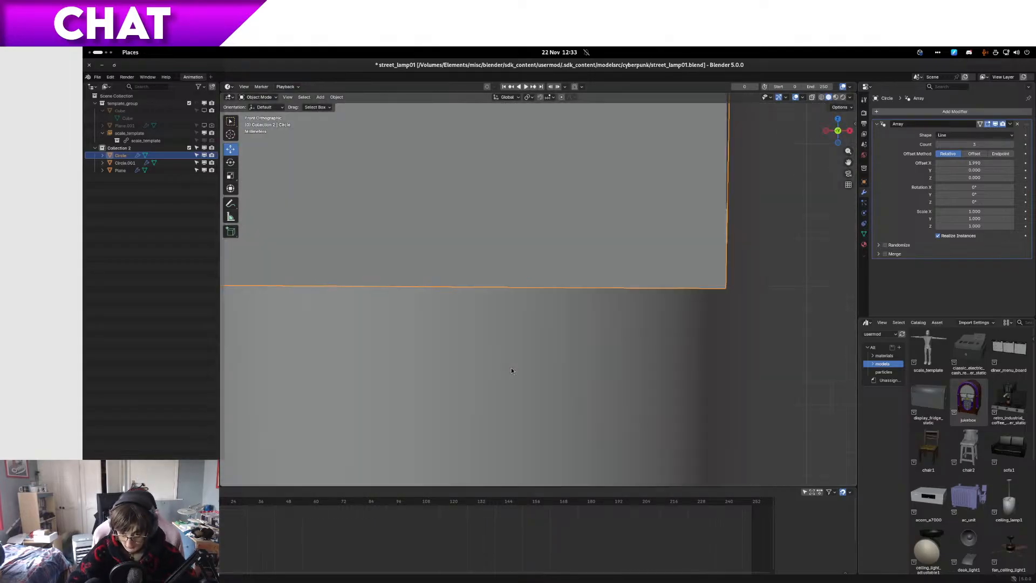
pyautogui.press('KP_Decimal')
pyautogui.press('z')
pyautogui.click(473, 341)
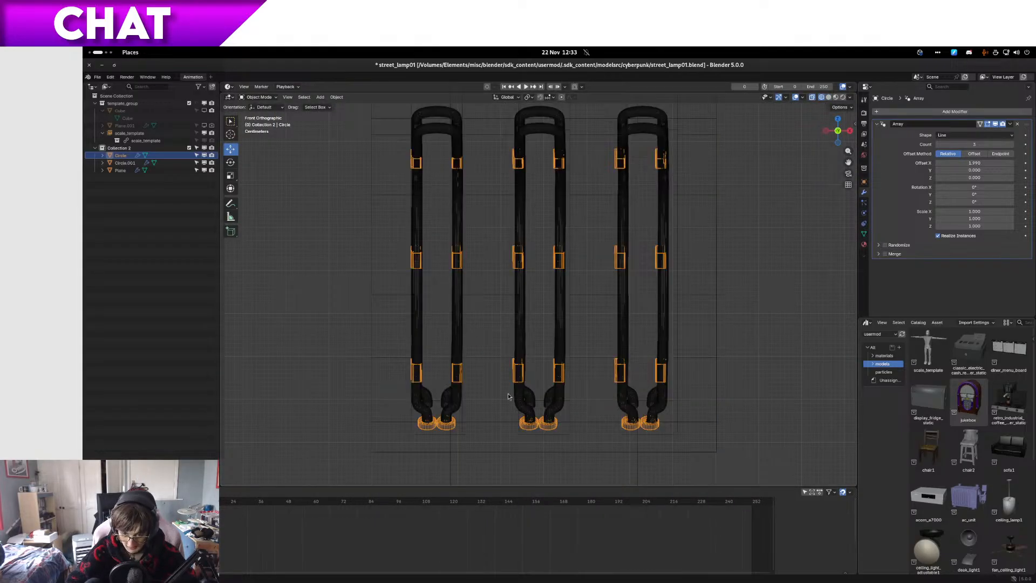
pyautogui.press('z')
pyautogui.click(562, 391)
pyautogui.click(438, 392)
pyautogui.keyDown('shift'); pyautogui.moveTo(534, 458); pyautogui.dragTo(490, 326, button='middle'); pyautogui.keyUp('shift')
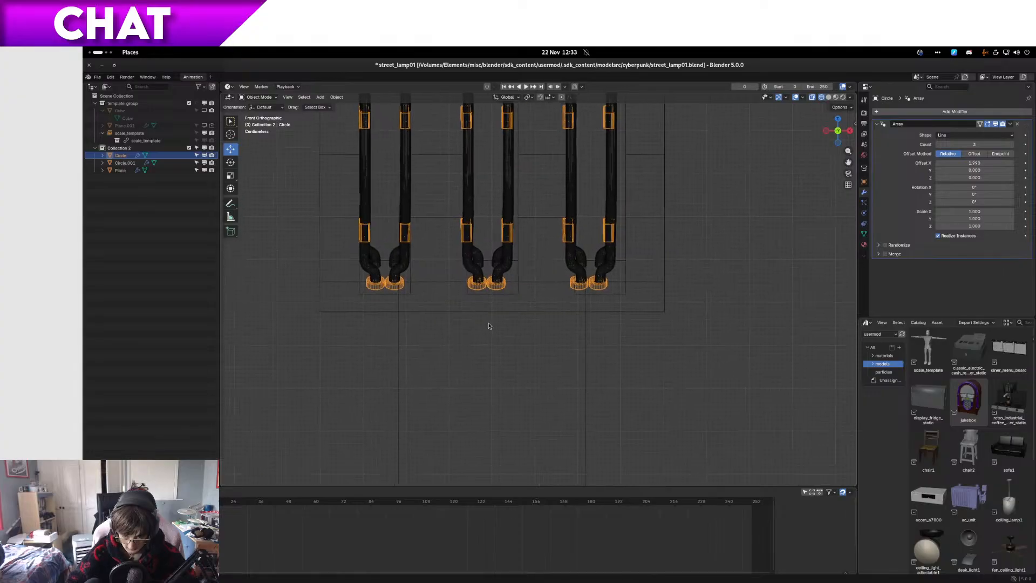
pyautogui.scroll(9, 491, 324)
pyautogui.keyDown('shift'); pyautogui.moveTo(516, 272); pyautogui.dragTo(763, 303, button='middle'); pyautogui.keyUp('shift')
pyautogui.scroll(5, 726, 290)
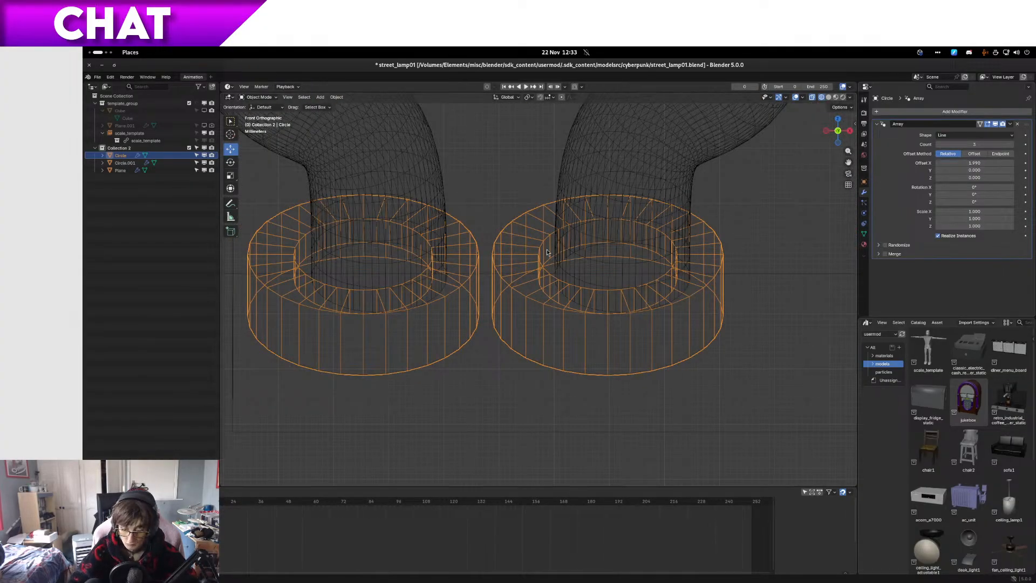
pyautogui.hotkey('ctrl', 'alt', 'Left')
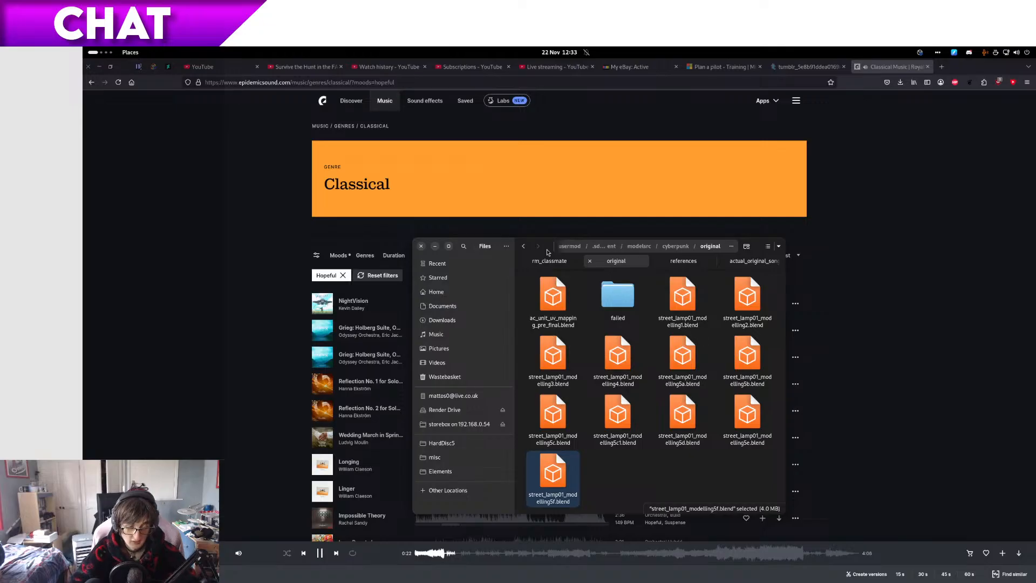
pyautogui.hotkey('ctrl', 'alt', 'Right')
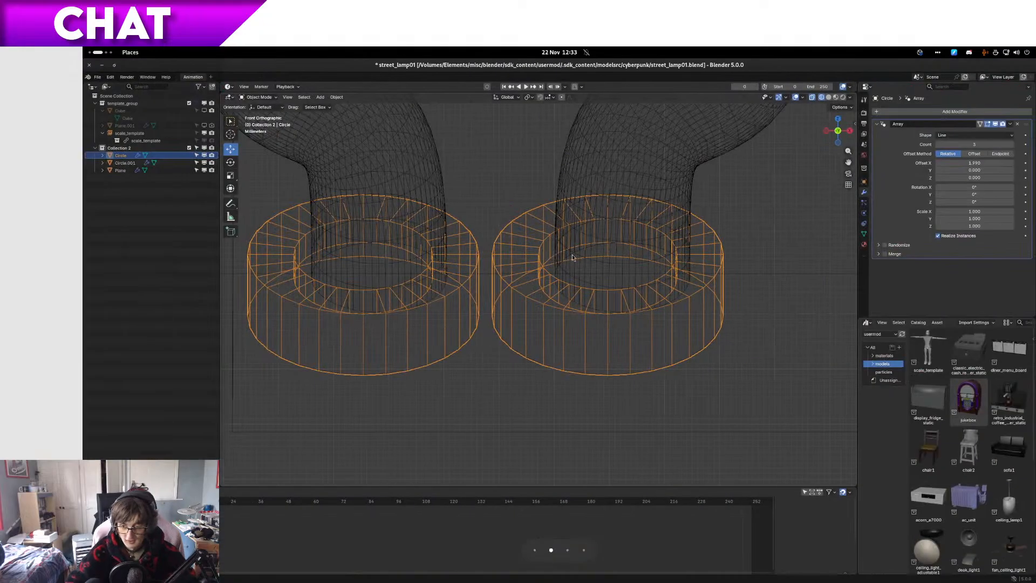
# Step: Raise the clips' relative X array offset to 2.11, checking the copies against the lamp slots in solid shading
pyautogui.click(1010, 163)
pyautogui.click(1011, 163)
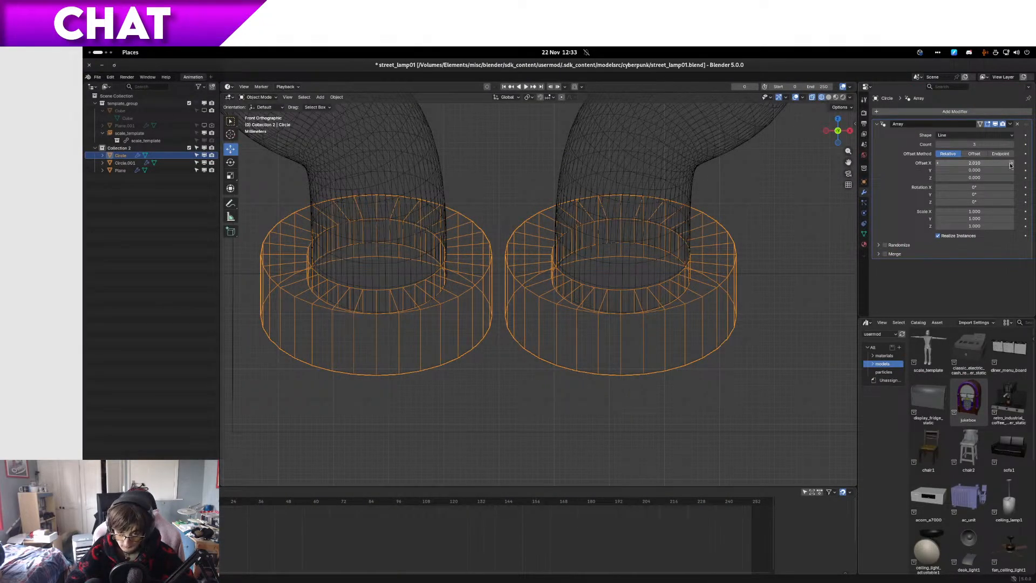
pyautogui.scroll(-8, 539, 321)
pyautogui.scroll(2, 539, 320)
pyautogui.hotkey('shift', 'z')
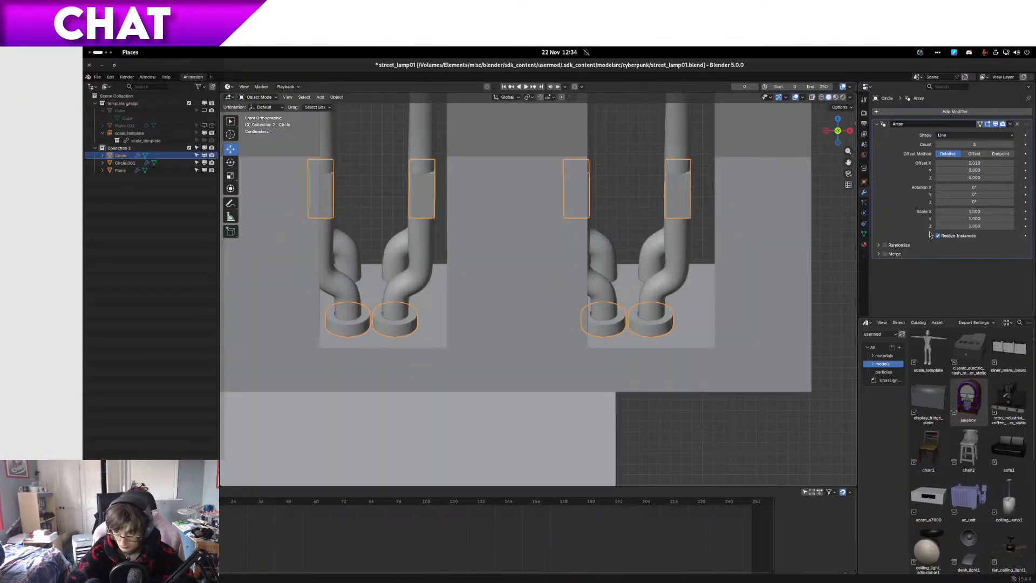
pyautogui.click(1011, 163)
pyautogui.click(1011, 163)
pyautogui.click(1011, 163)
pyautogui.click(1011, 163)
pyautogui.click(1011, 163)
pyautogui.click(1011, 163)
pyautogui.click(1011, 163)
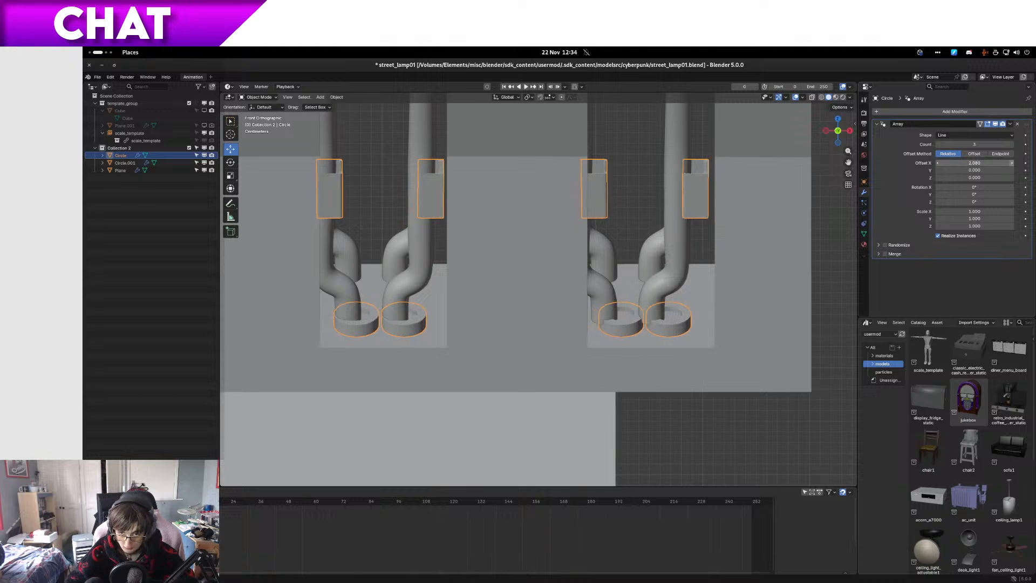
pyautogui.click(1011, 163)
pyautogui.click(1011, 163)
pyautogui.click(1011, 163)
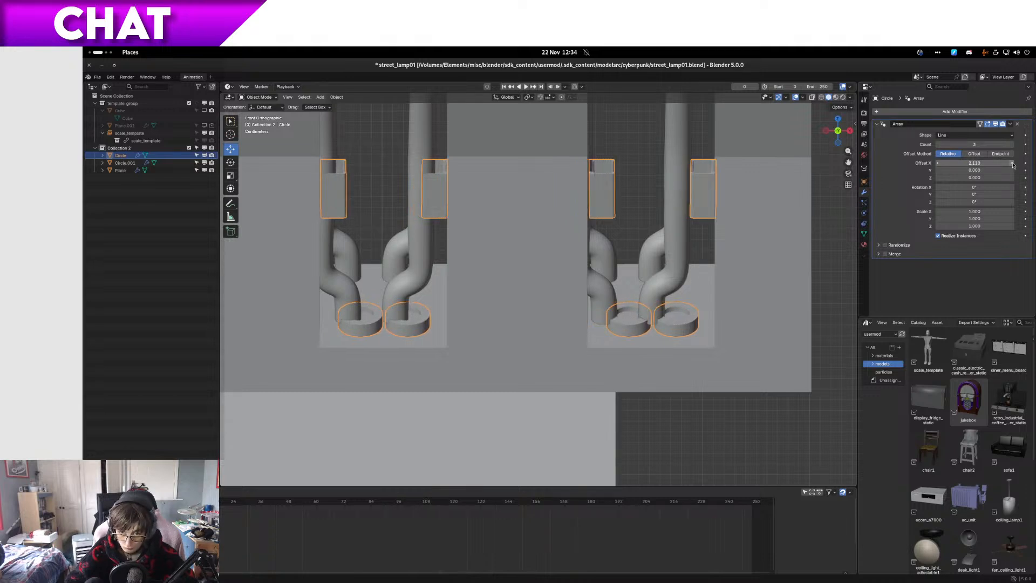
# Step: Select the neon tube and set its Array modifier's relative X offset to 2.11 to match the clips
pyautogui.click(398, 260)
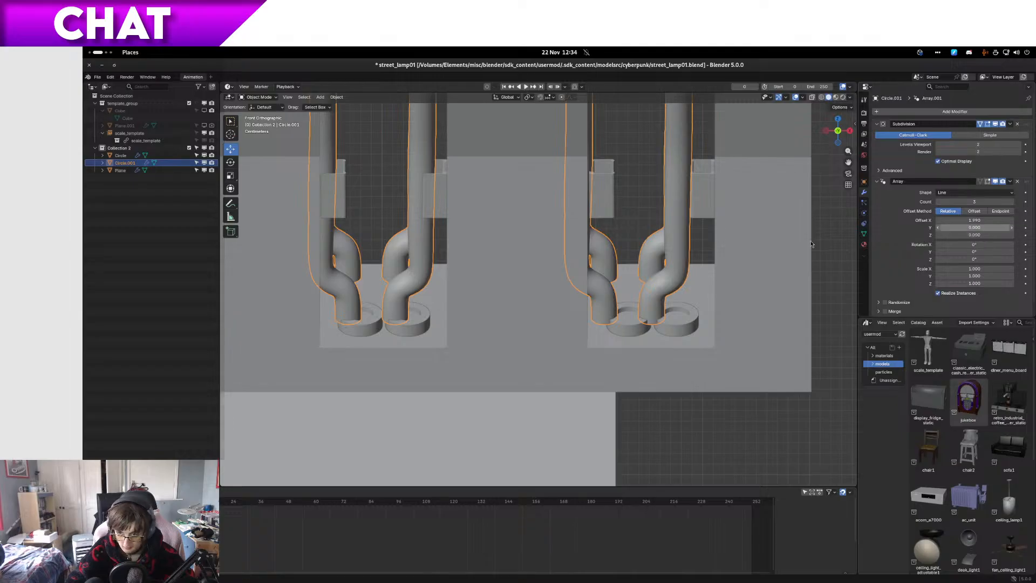
pyautogui.click(415, 316)
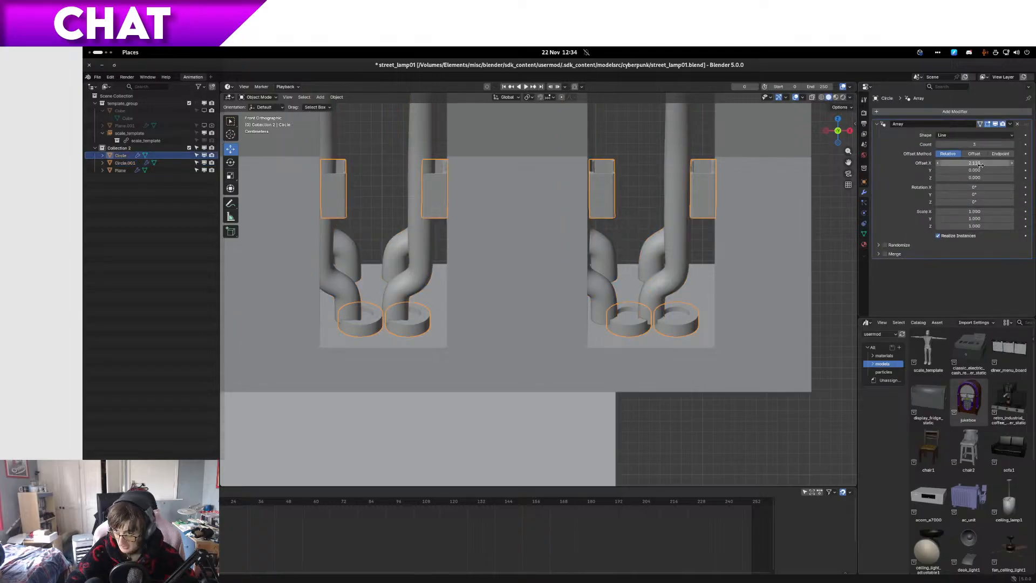
pyautogui.click(405, 277)
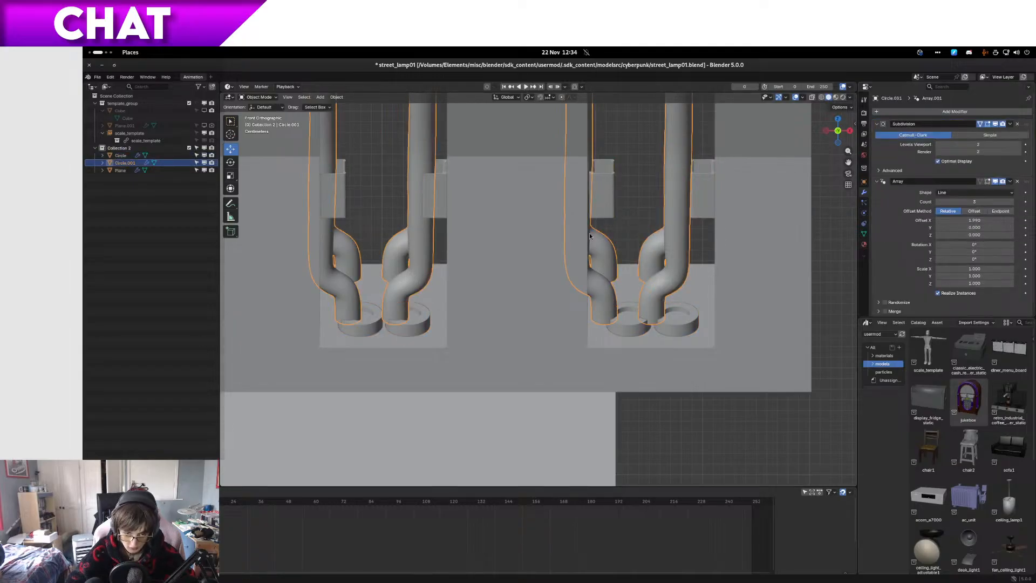
pyautogui.click(988, 220)
pyautogui.write('2.11')
pyautogui.press('Return')
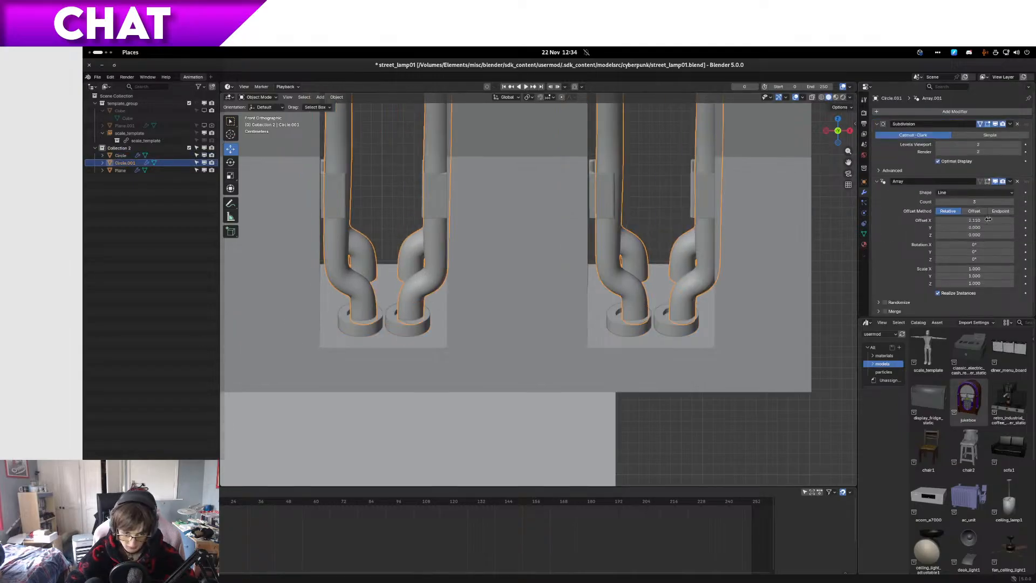
# Step: Fine-tune the tube's relative X array offset to 2.085 so its copies sit inside the clips and collars
pyautogui.click(942, 220)
pyautogui.click(943, 220)
pyautogui.click(942, 220)
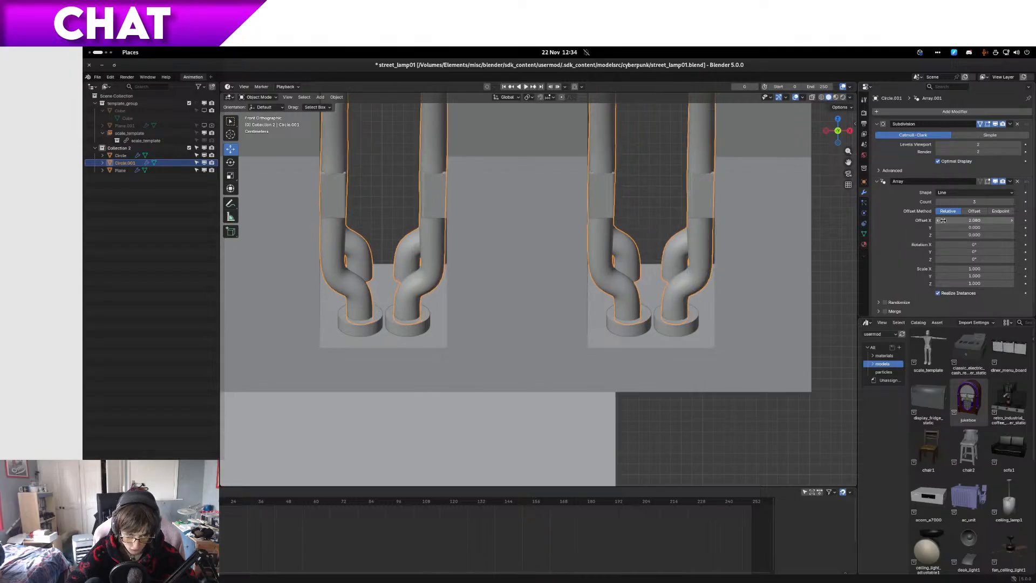
pyautogui.click(1013, 221)
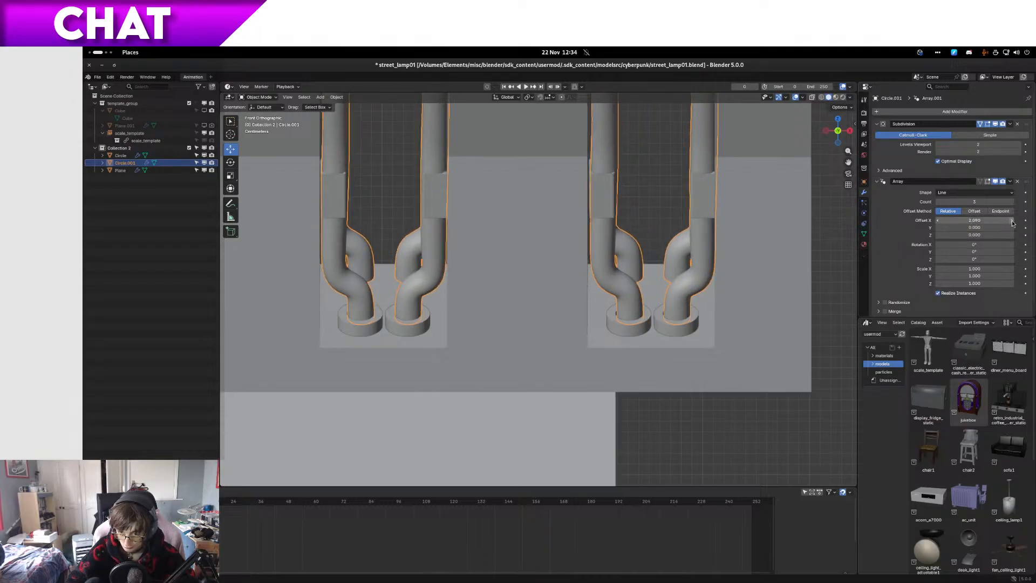
pyautogui.click(942, 220)
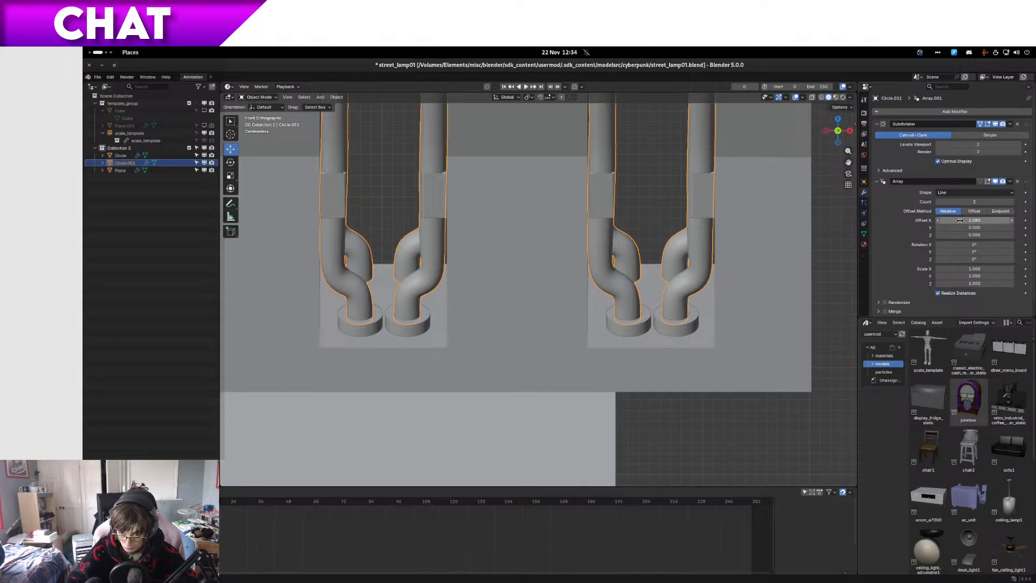
pyautogui.click(978, 220)
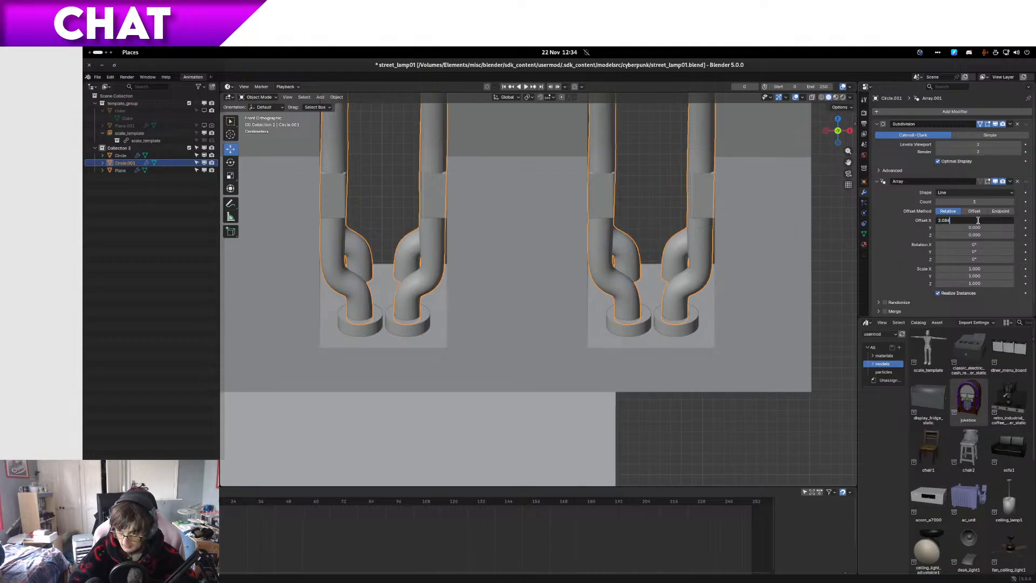
pyautogui.write('5')
pyautogui.press('Return')
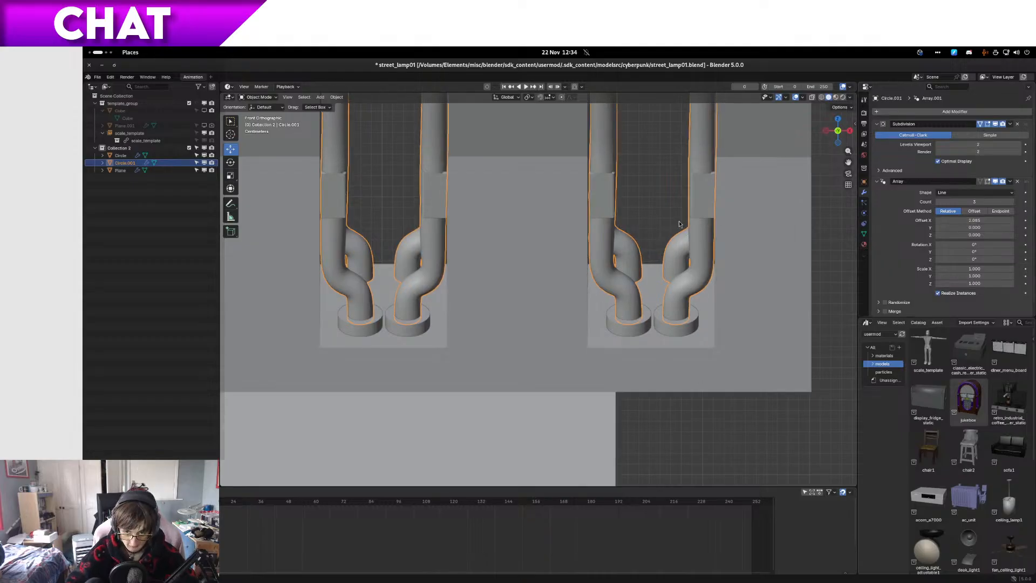
# Step: Save the file, select the clips object and check its arrayed clips and collars in perspective view
pyautogui.scroll(-6, 648, 220)
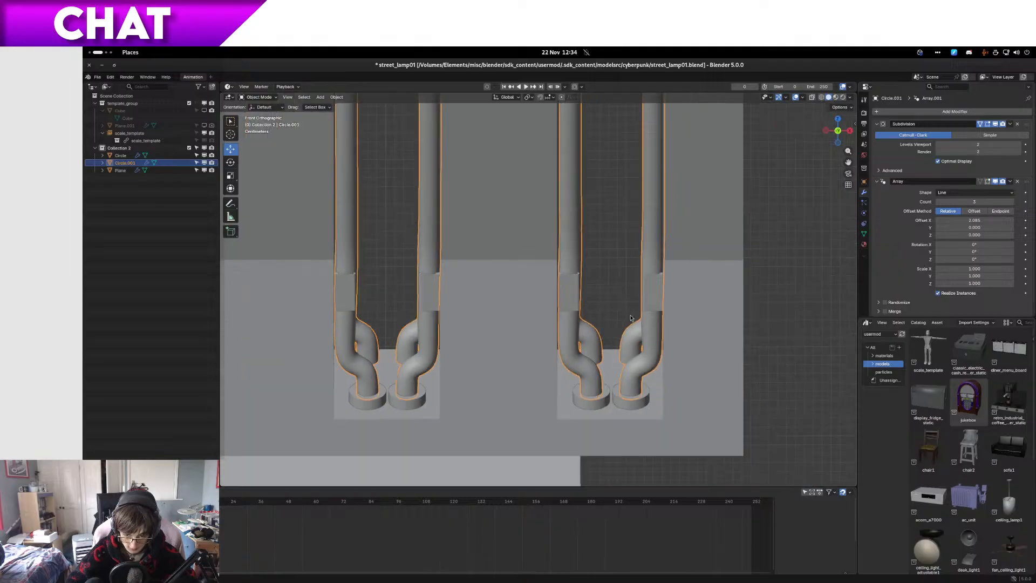
pyautogui.moveTo(629, 319)
pyautogui.mouseDown(button='middle')
pyautogui.moveTo(664, 329)
pyautogui.moveTo(616, 332)
pyautogui.mouseUp(button='middle')
pyautogui.hotkey('ctrl', 's')
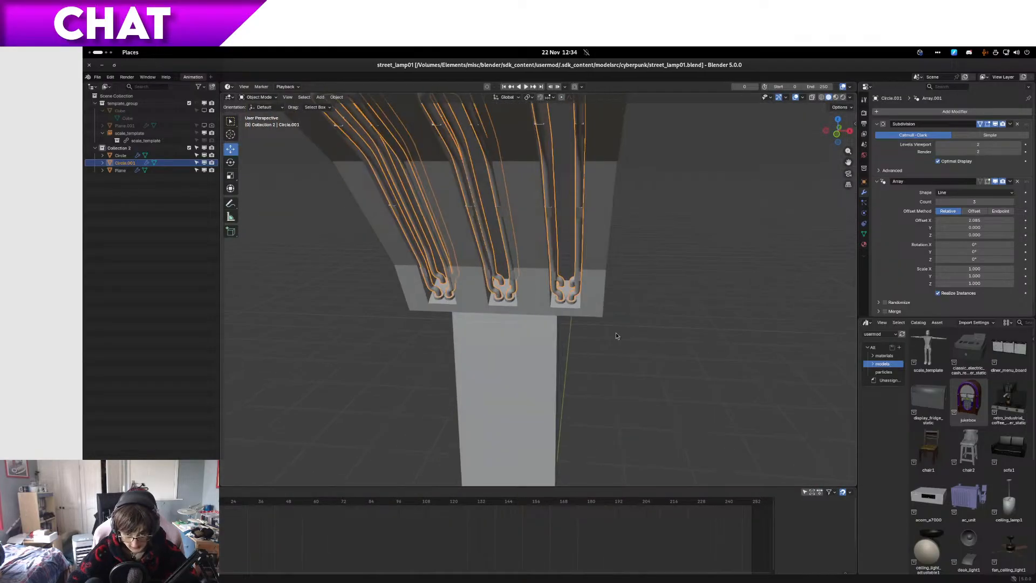
pyautogui.scroll(2, 617, 332)
pyautogui.click(447, 319)
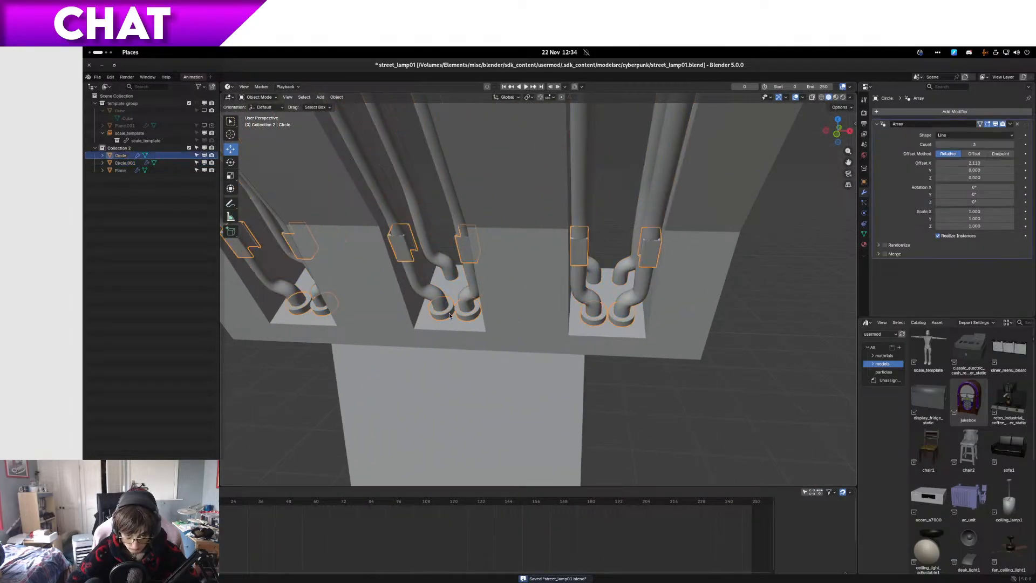
pyautogui.moveTo(449, 313); pyautogui.dragTo(616, 268, button='middle')
pyautogui.scroll(4, 617, 269)
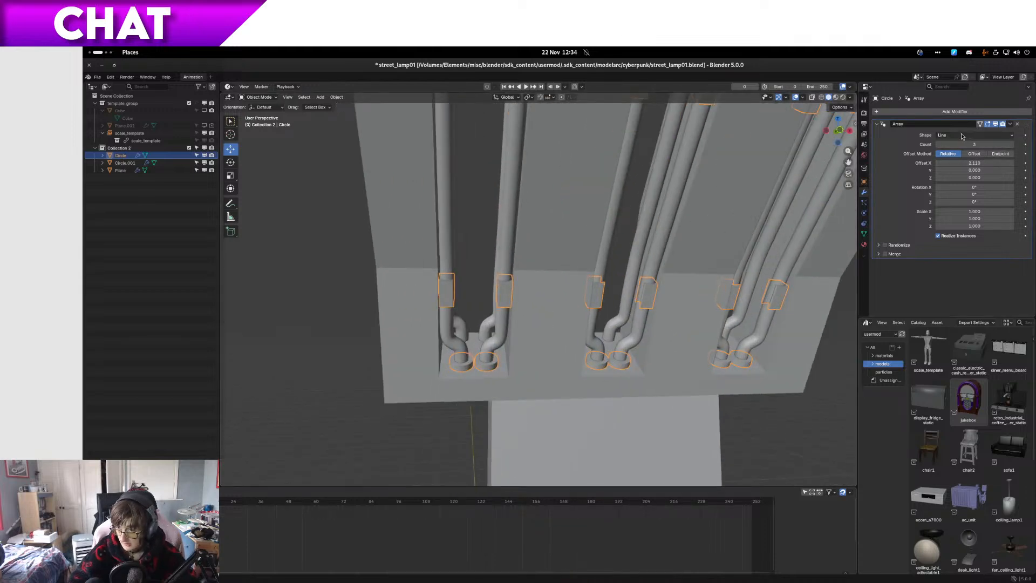
# Step: Add a second Array modifier to the clips object and set its relative X offset to 0
pyautogui.click(891, 124)
pyautogui.click(913, 112)
pyautogui.moveTo(910, 110)
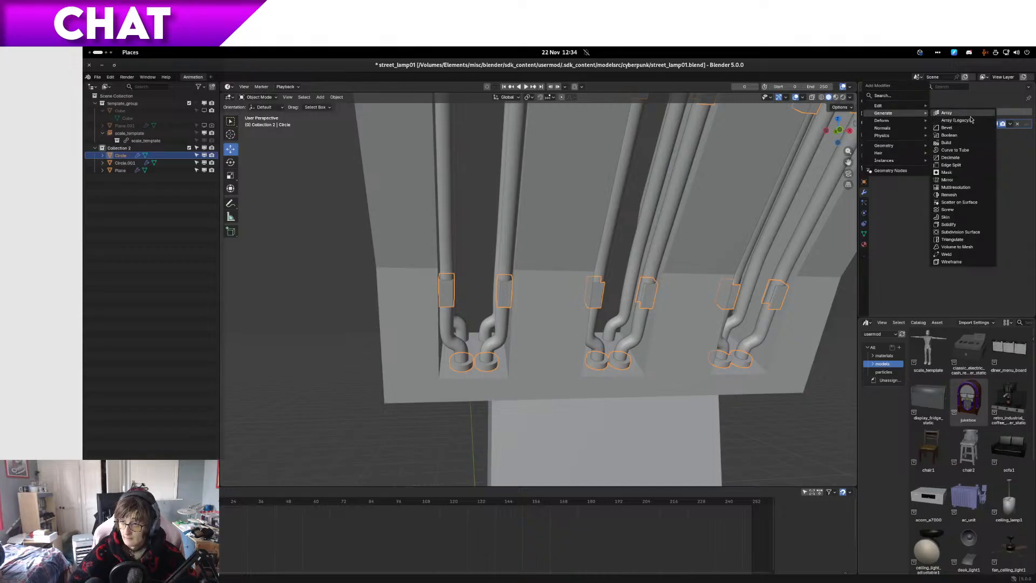
pyautogui.click(970, 116)
pyautogui.click(938, 155)
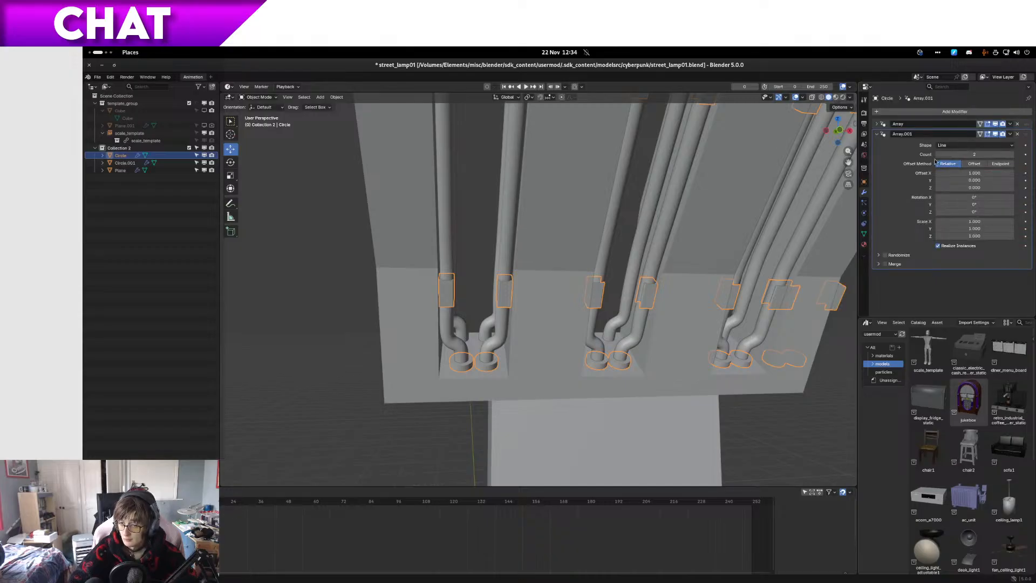
pyautogui.press('KP_3')
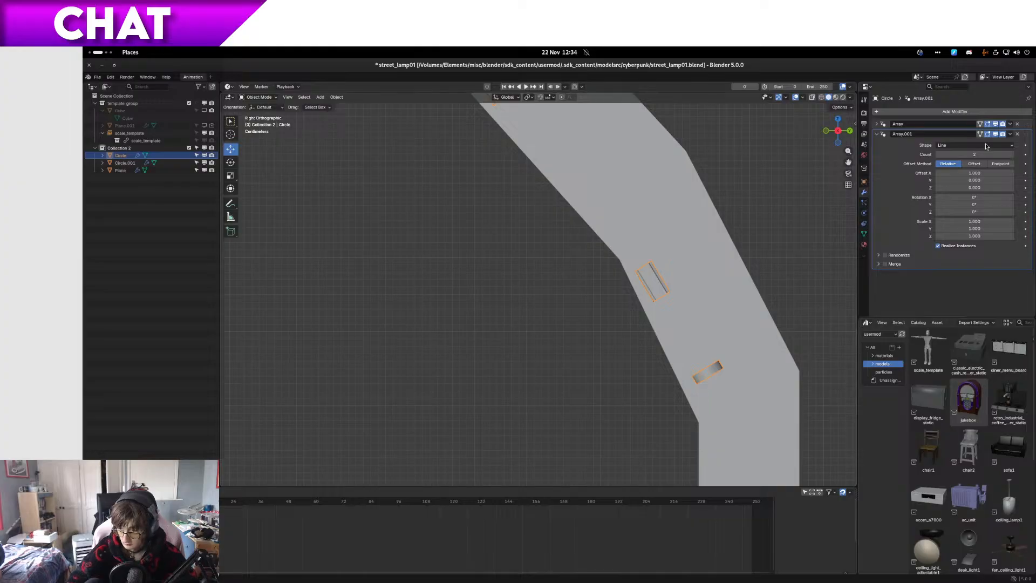
pyautogui.click(974, 173)
pyautogui.write('0')
pyautogui.press('Return')
# Step: In side wireframe view, set the second array's relative offset to 0.15 in Y and 0.08 in Z
pyautogui.press('z')
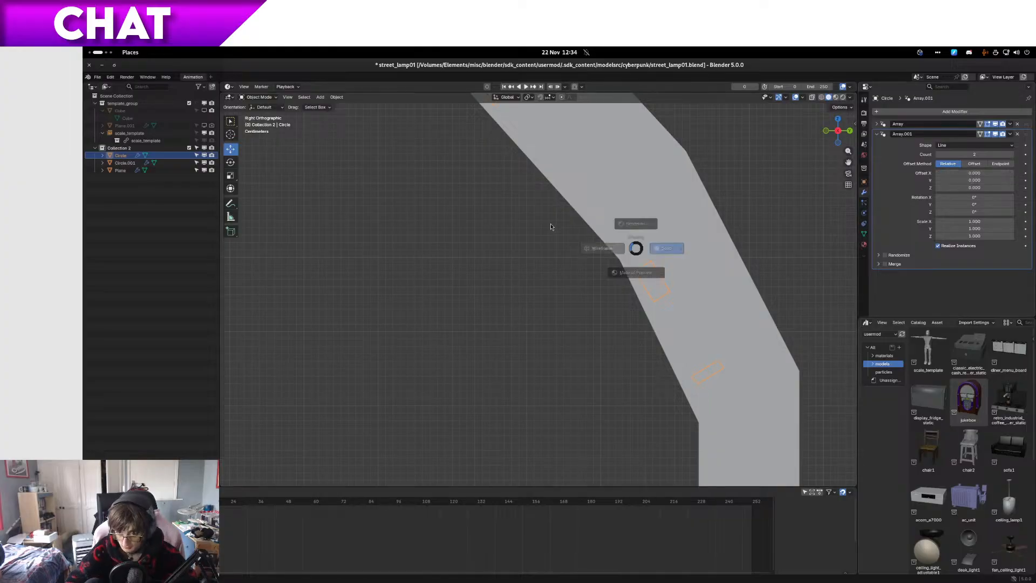
pyautogui.click(551, 226)
pyautogui.keyDown('shift'); pyautogui.moveTo(759, 256); pyautogui.dragTo(506, 283, button='middle'); pyautogui.keyUp('shift')
pyautogui.scroll(5, 534, 289)
pyautogui.keyDown('shift'); pyautogui.moveTo(453, 426); pyautogui.dragTo(589, 246, button='middle'); pyautogui.keyUp('shift')
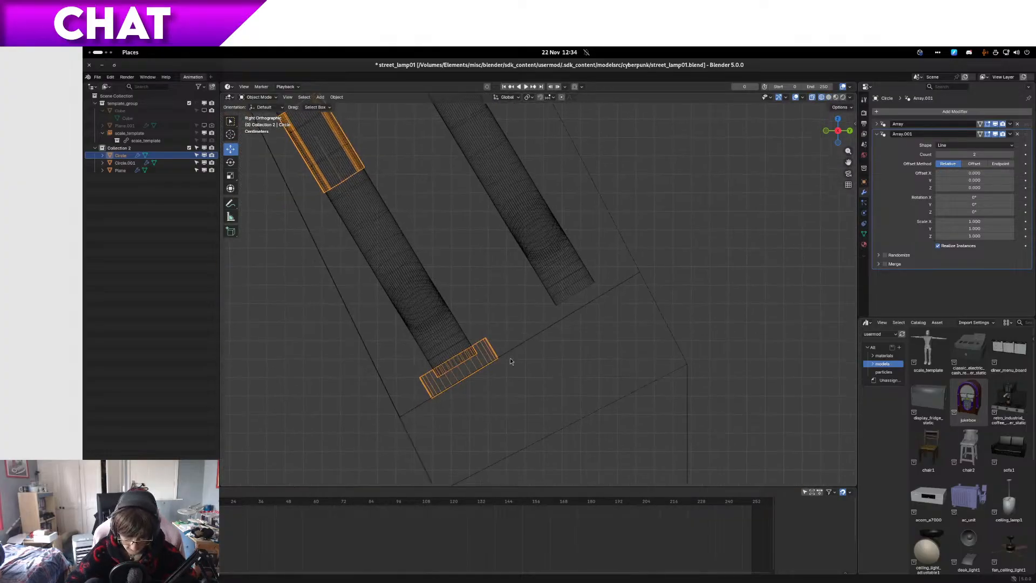
pyautogui.scroll(3, 511, 361)
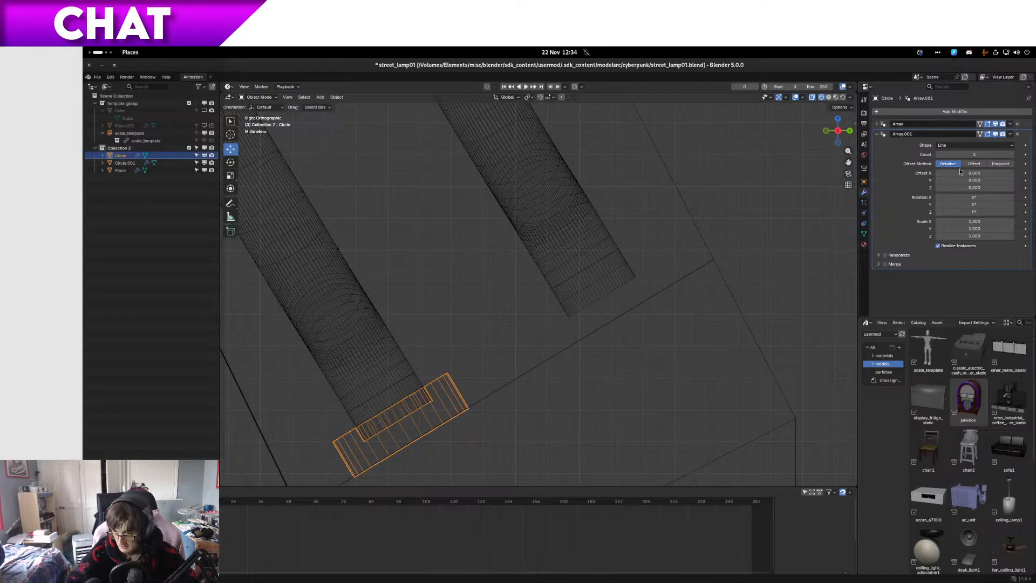
pyautogui.moveTo(968, 180); pyautogui.dragTo(985, 188)
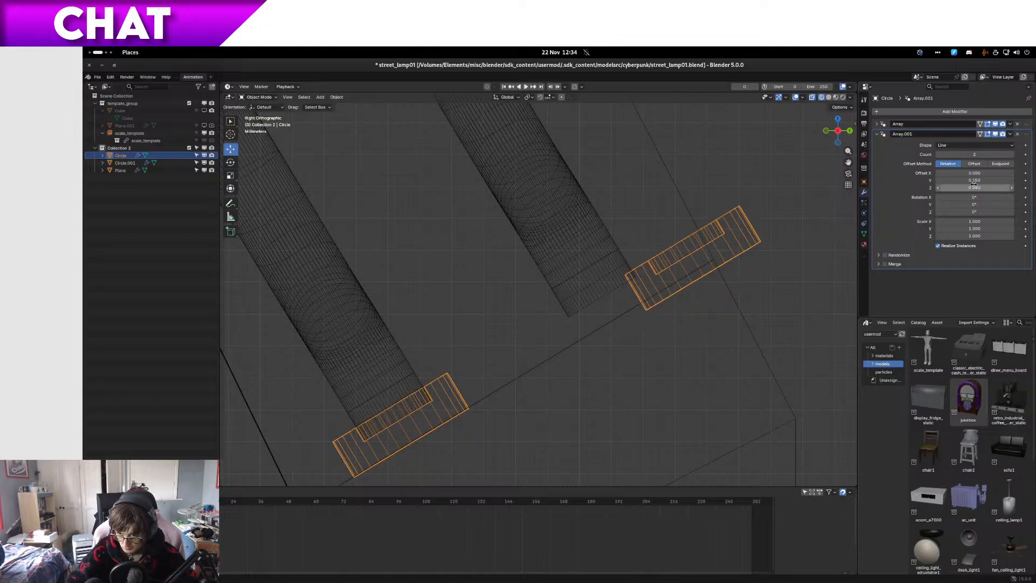
# Step: Reduce the second array's relative offset to 0.11 in Y and 0.06 in Z, keeping X at 0
pyautogui.click(939, 173)
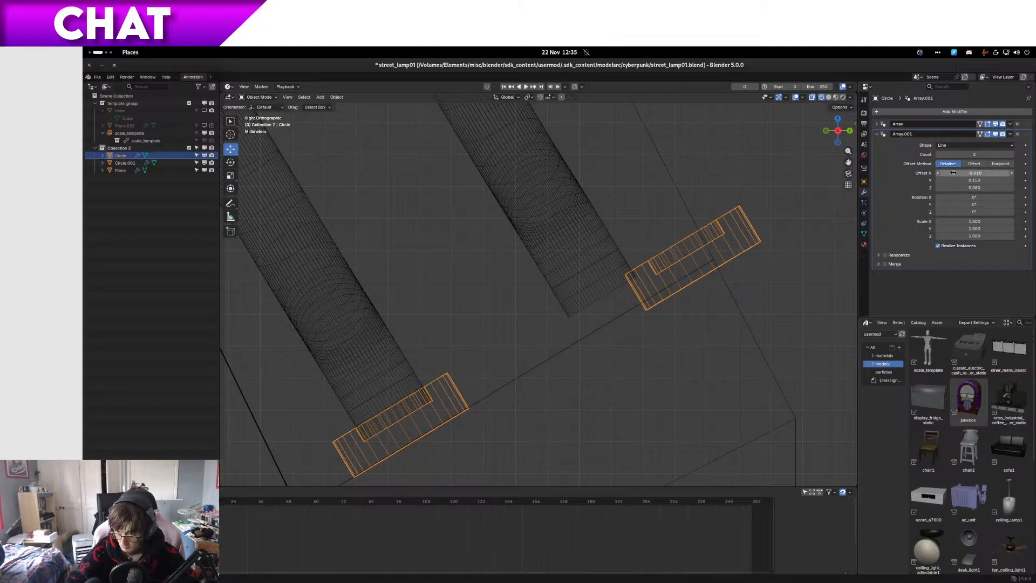
pyautogui.click(1009, 173)
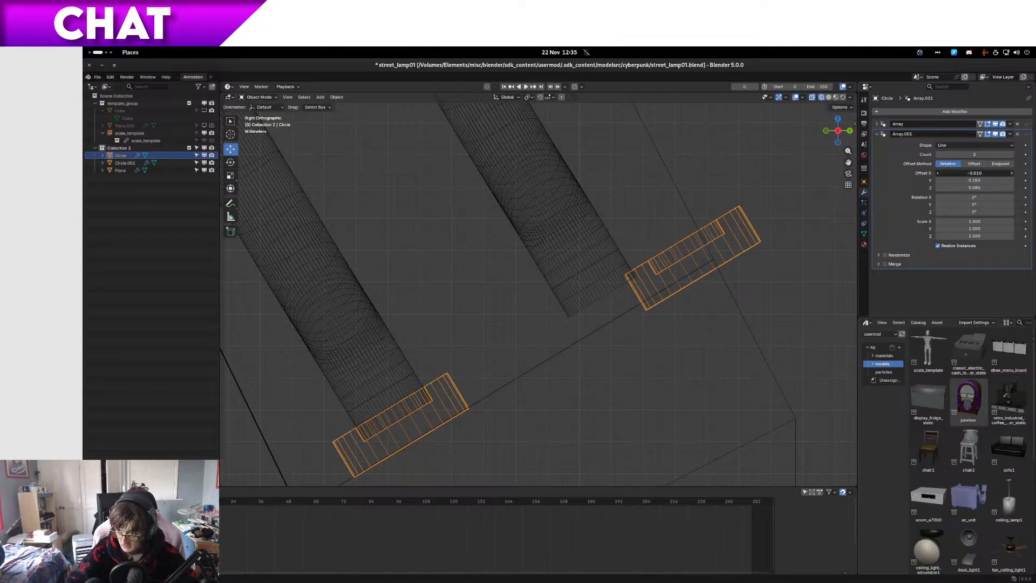
pyautogui.click(938, 180)
pyautogui.click(938, 180)
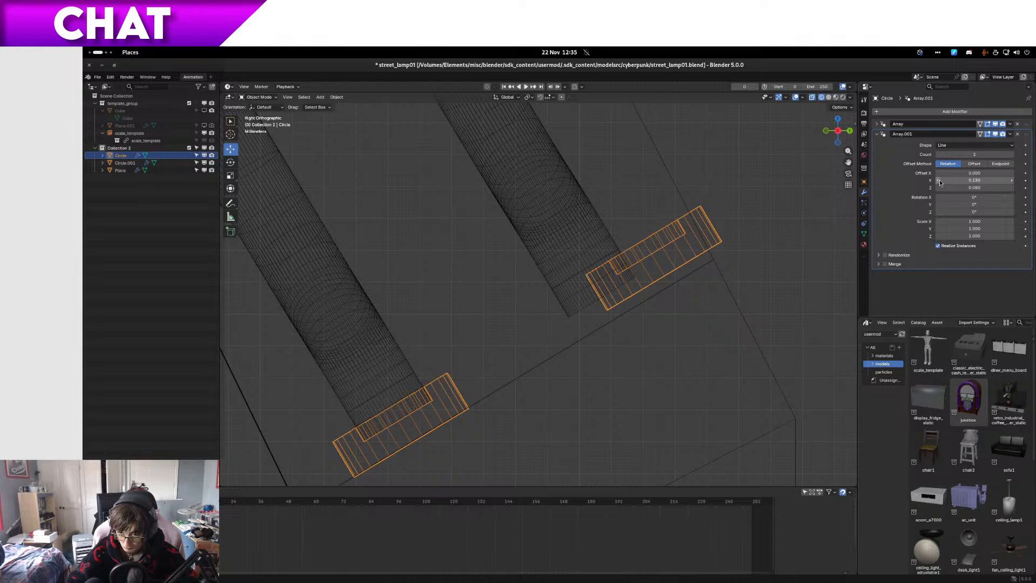
pyautogui.click(939, 180)
pyautogui.click(938, 180)
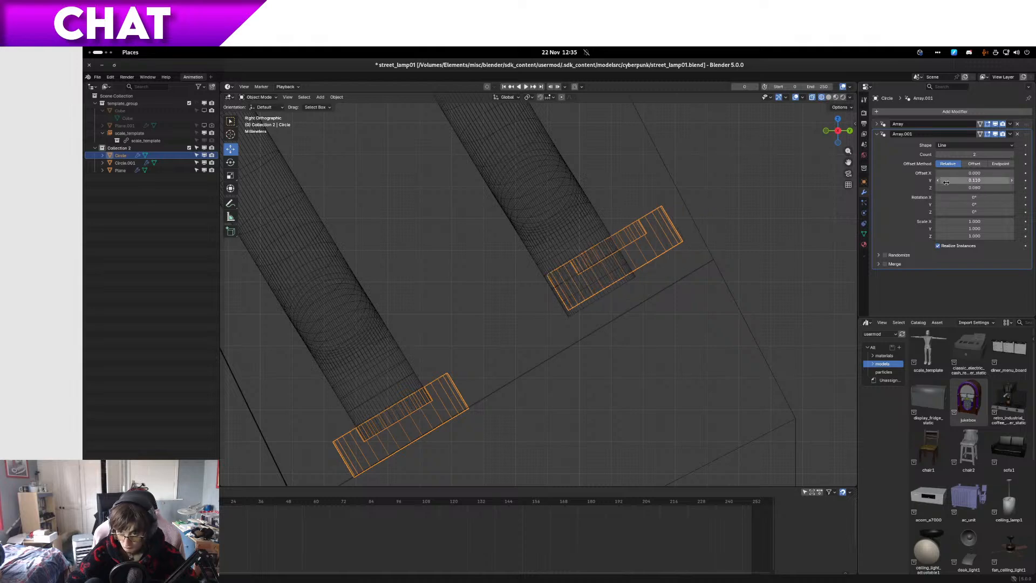
pyautogui.click(939, 188)
pyautogui.click(938, 187)
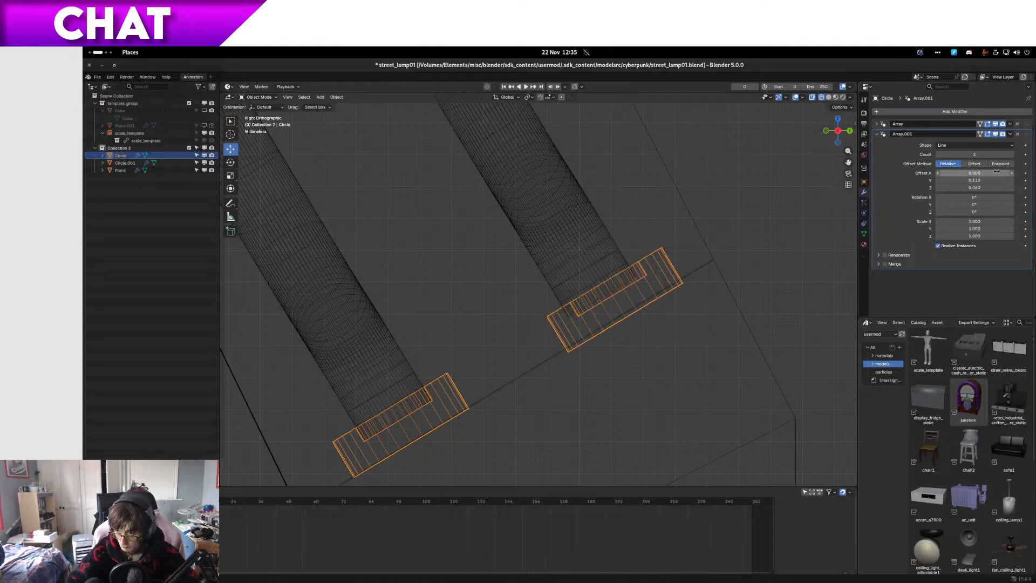
# Step: Refine the second array's relative offset to 0.115 in Y and 0.065 in Z, and check the clips along both tube runs
pyautogui.click(1000, 173)
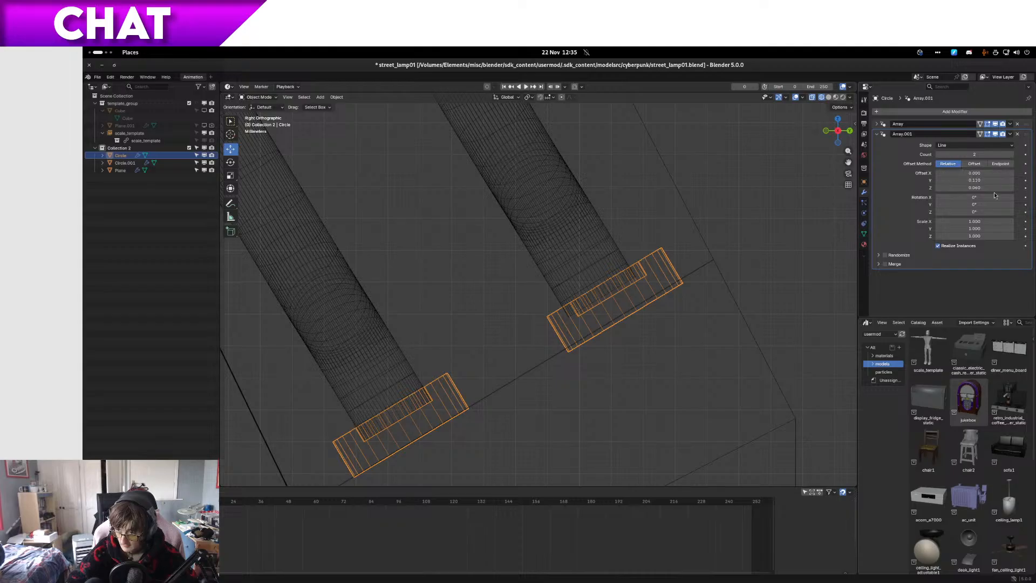
pyautogui.click(994, 180)
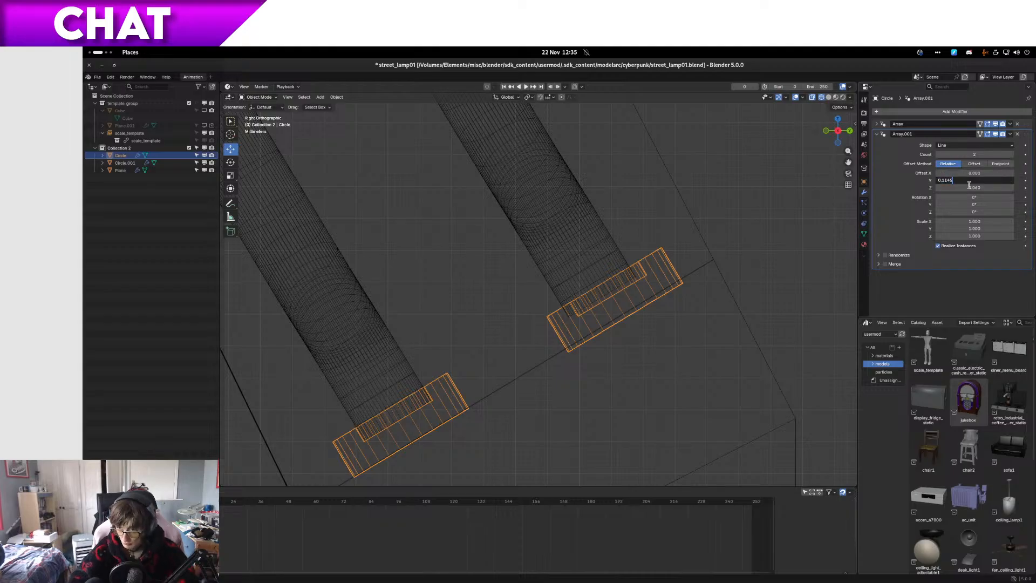
pyautogui.write('0.115')
pyautogui.press('Return')
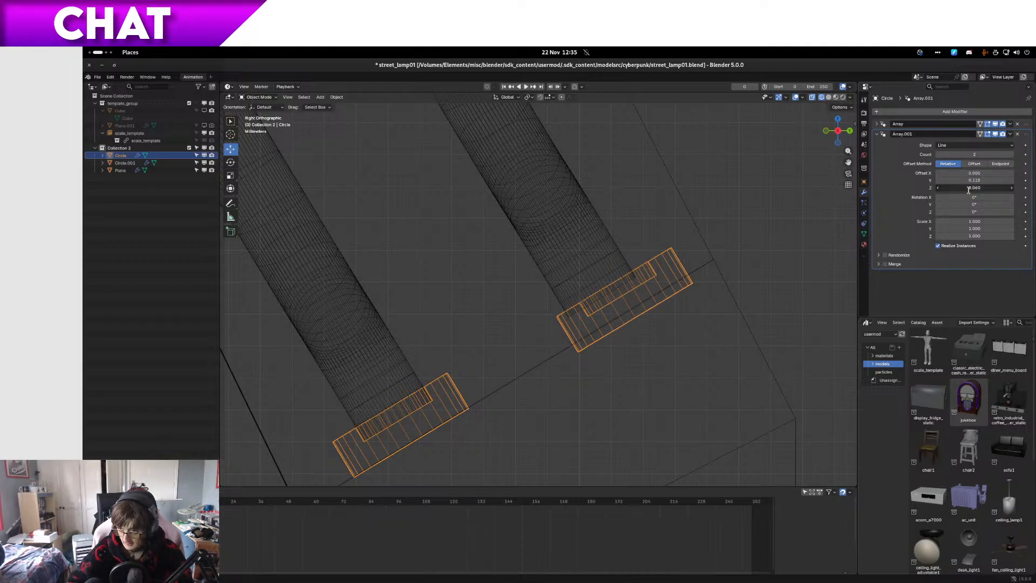
pyautogui.write('5')
pyautogui.press('Return')
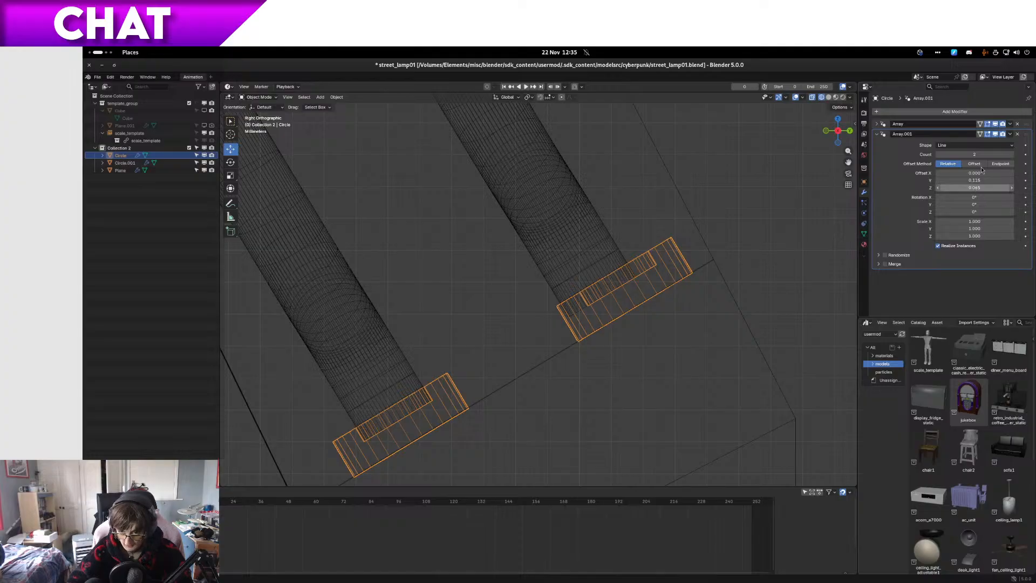
pyautogui.scroll(-4, 632, 242)
pyautogui.scroll(-5, 550, 241)
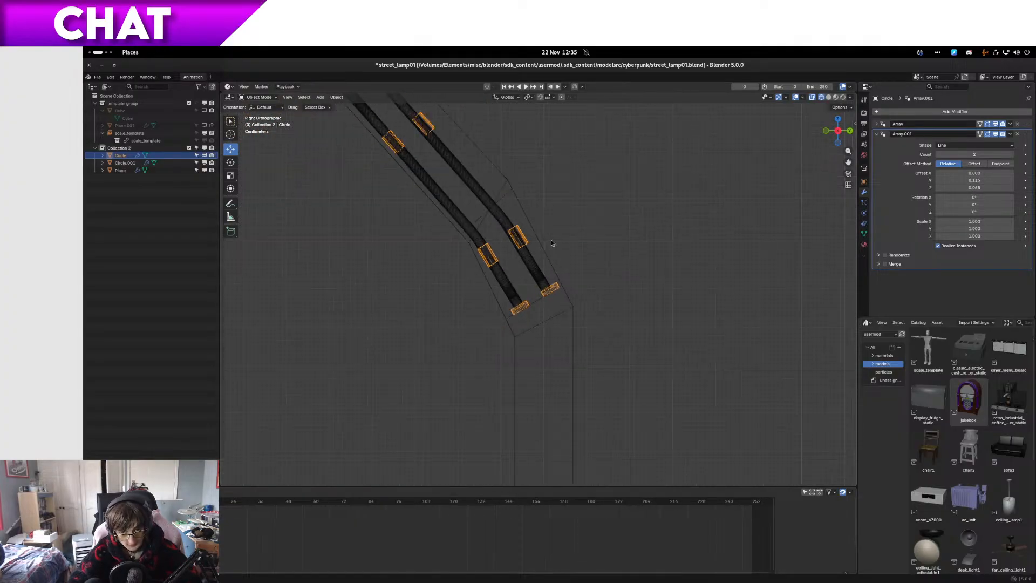
pyautogui.keyDown('shift'); pyautogui.moveTo(550, 241); pyautogui.dragTo(627, 341, button='middle'); pyautogui.keyUp('shift')
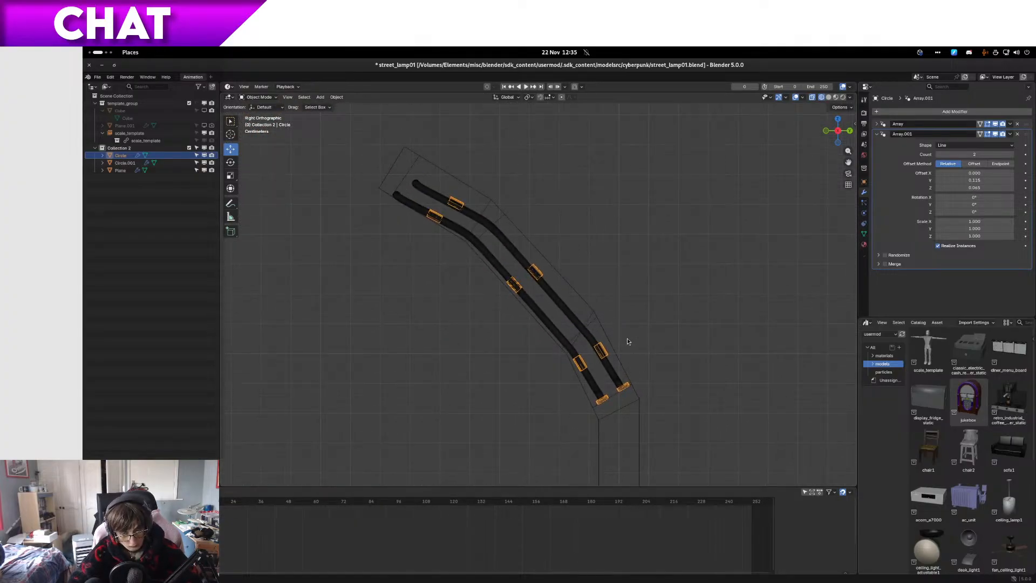
# Step: Move the upper end of the arrayed neon tube inward, away from the slot's upper edge, by about 0.02 m in side wireframe view
pyautogui.scroll(3, 377, 257)
pyautogui.keyDown('shift'); pyautogui.moveTo(409, 227); pyautogui.dragTo(639, 368, button='middle'); pyautogui.keyUp('shift')
pyautogui.scroll(4, 462, 276)
pyautogui.click(528, 294)
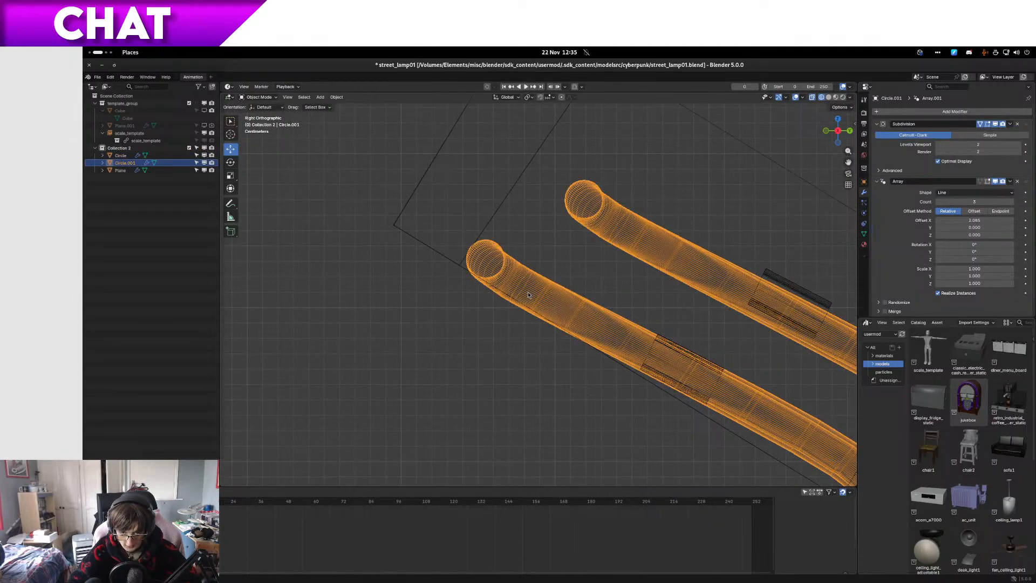
pyautogui.press('Tab')
pyautogui.moveTo(419, 305); pyautogui.dragTo(556, 191)
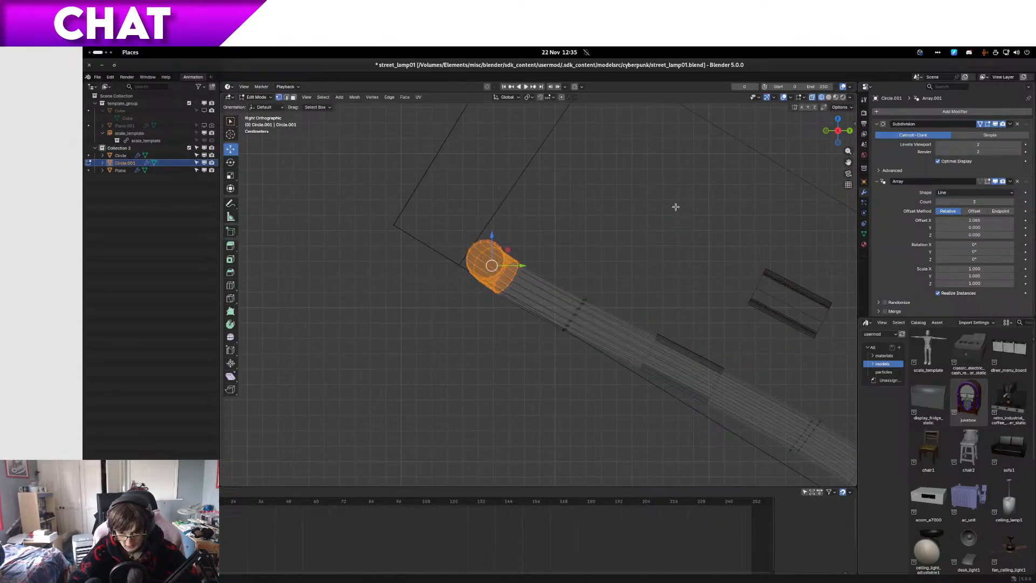
pyautogui.moveTo(659, 238); pyautogui.dragTo(536, 354)
pyautogui.press('g')
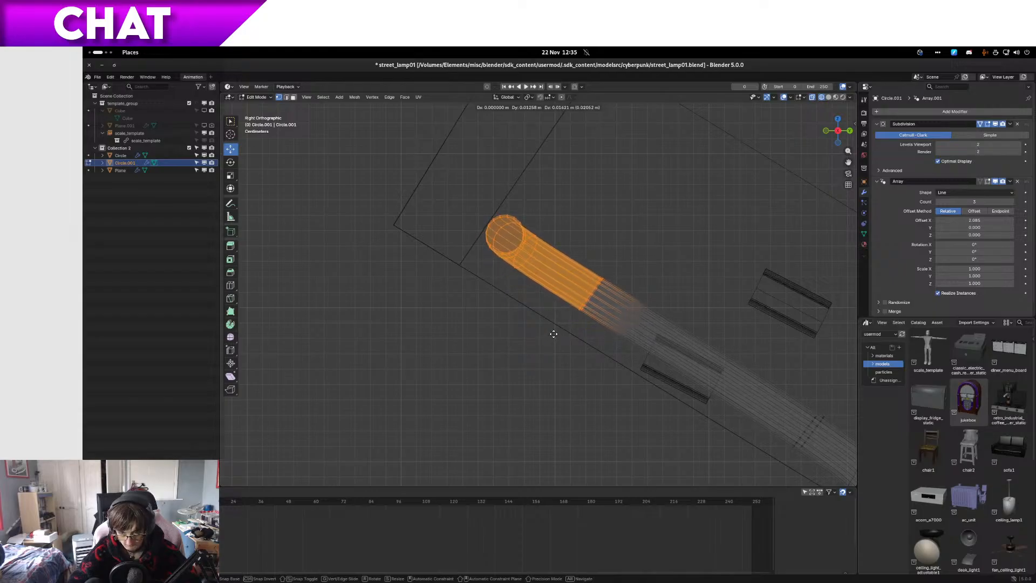
pyautogui.click(554, 334)
pyautogui.press('Tab')
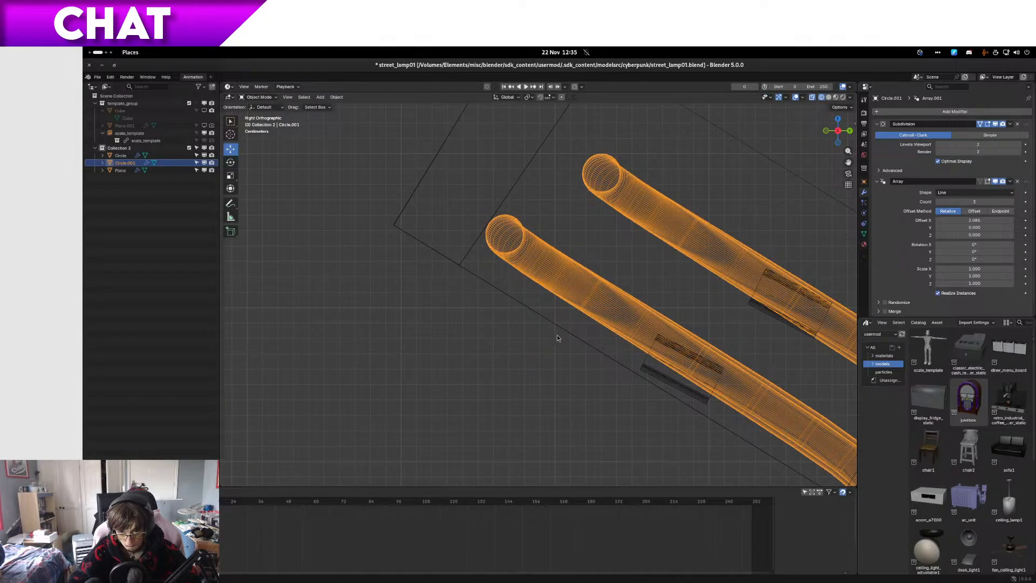
# Step: Move only the uppermost clip of the clips mesh onto the shifted tube, by about 0.009 m in the side view
pyautogui.scroll(-6, 556, 334)
pyautogui.scroll(5, 584, 362)
pyautogui.click(644, 365)
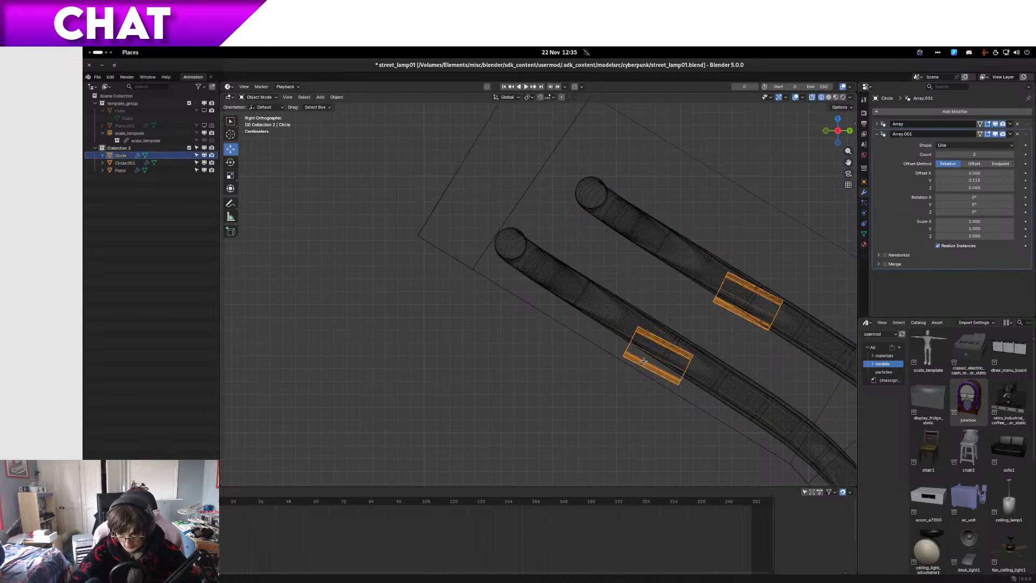
pyautogui.press('Tab')
pyautogui.scroll(-4, 626, 370)
pyautogui.scroll(4, 582, 367)
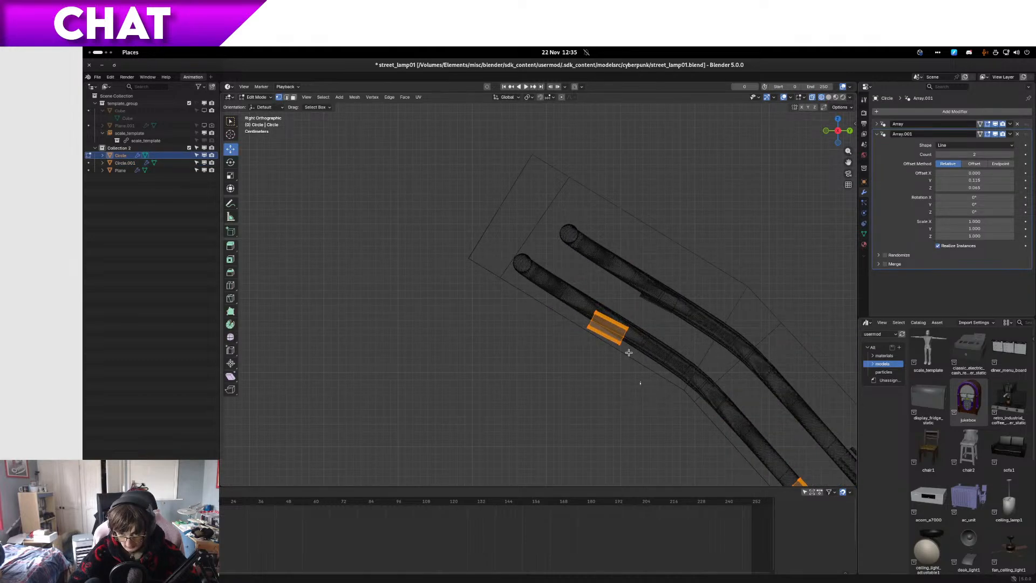
pyautogui.hotkey('shift', 'b')
pyautogui.moveTo(641, 387); pyautogui.dragTo(576, 294)
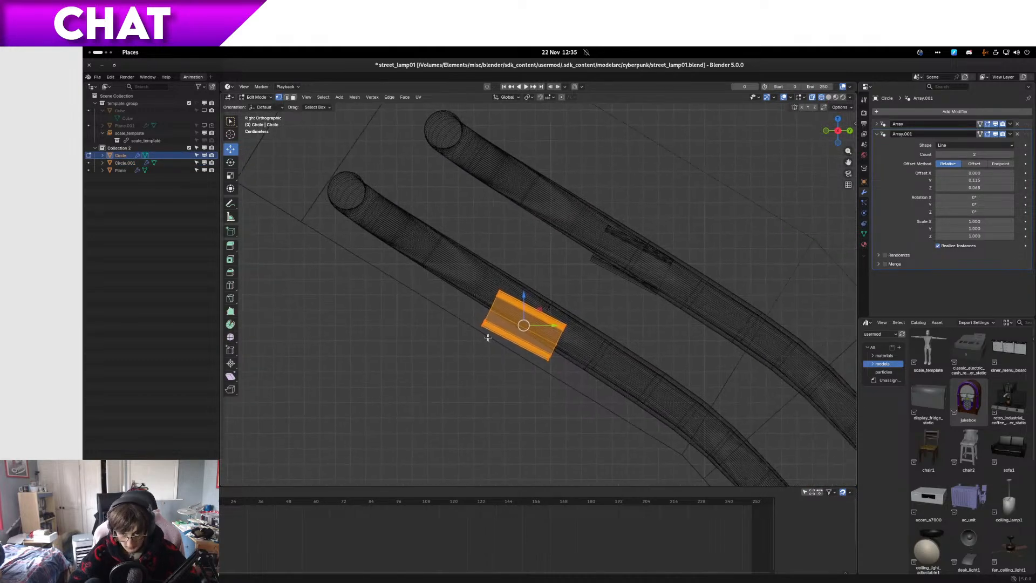
pyautogui.scroll(3, 489, 338)
pyautogui.scroll(-4, 496, 341)
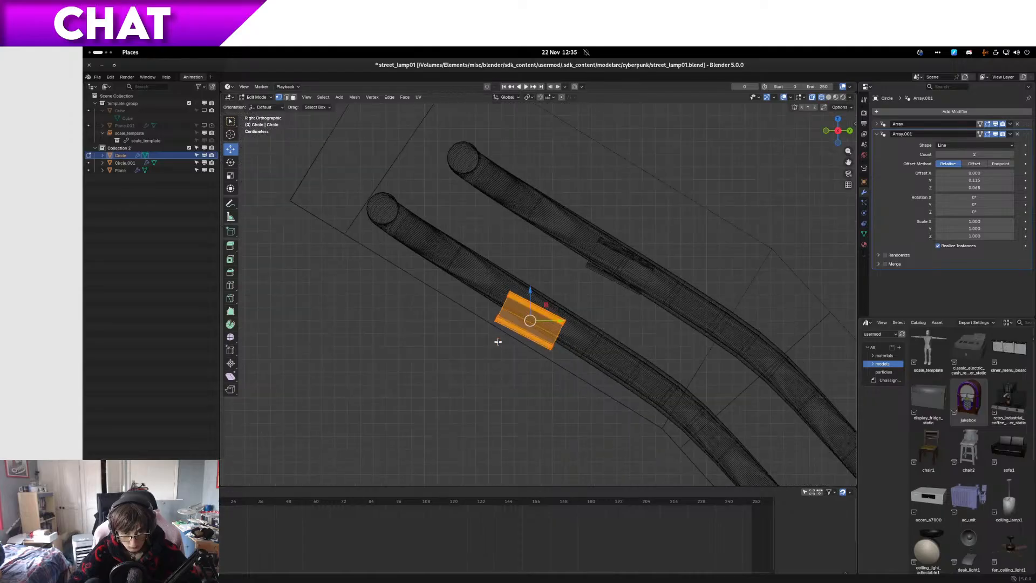
pyautogui.scroll(4, 498, 341)
pyautogui.press('g')
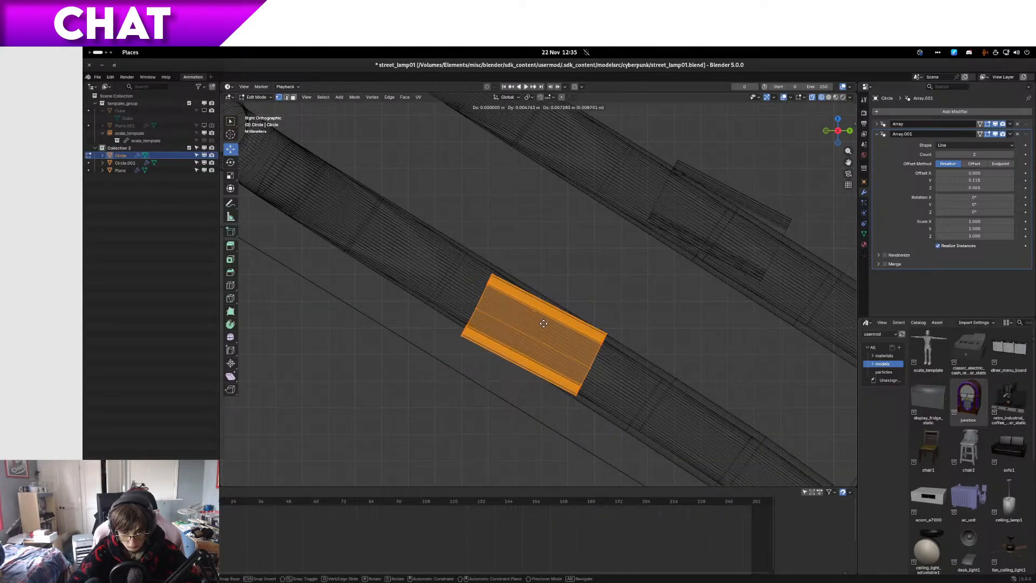
pyautogui.click(646, 324)
# Step: Rotate the uppermost clip by about -0.9° to match the tube's slope and nudge it to centre on the tube
pyautogui.press('g')
pyautogui.click(650, 328)
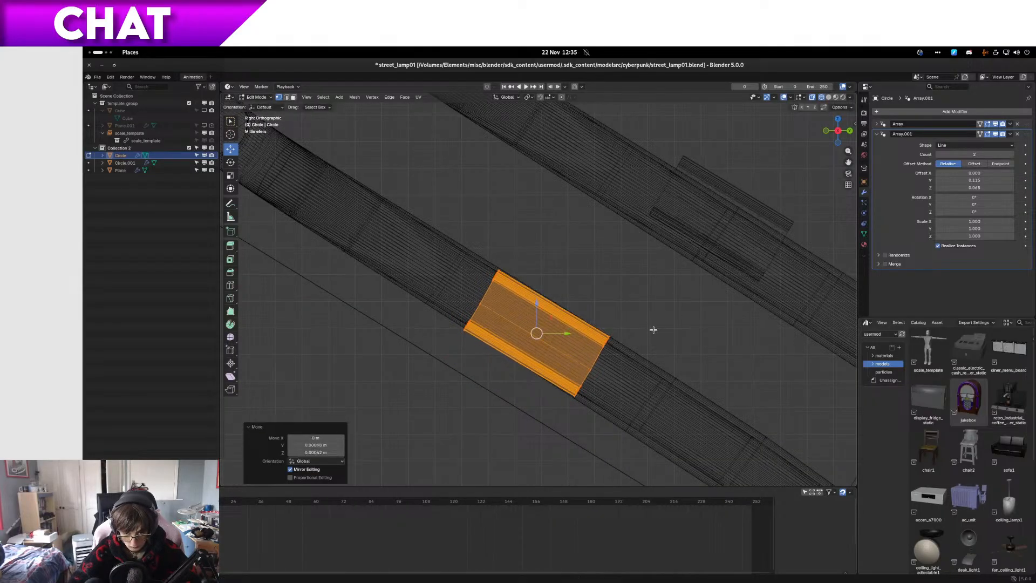
pyautogui.press('r')
pyautogui.click(654, 334)
pyautogui.press('g')
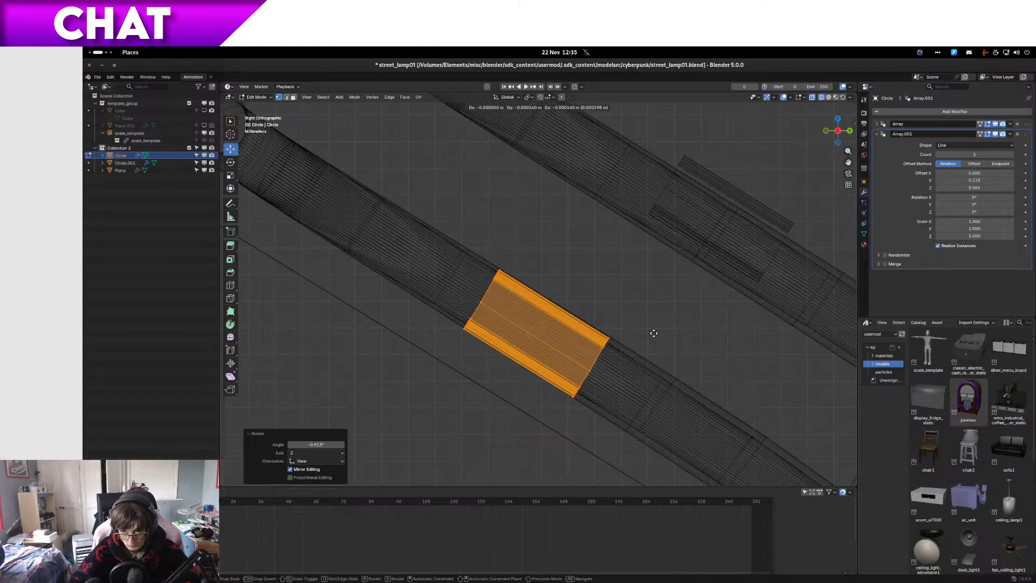
pyautogui.click(652, 334)
# Step: Examine the fit of the upper clips around both tube runs in solid shading, outside mesh editing
pyautogui.scroll(-7, 652, 334)
pyautogui.scroll(-2, 652, 334)
pyautogui.press('z')
pyautogui.moveTo(555, 341); pyautogui.dragTo(659, 304, button='middle')
pyautogui.scroll(4, 659, 304)
pyautogui.press('Tab')
pyautogui.scroll(3, 536, 330)
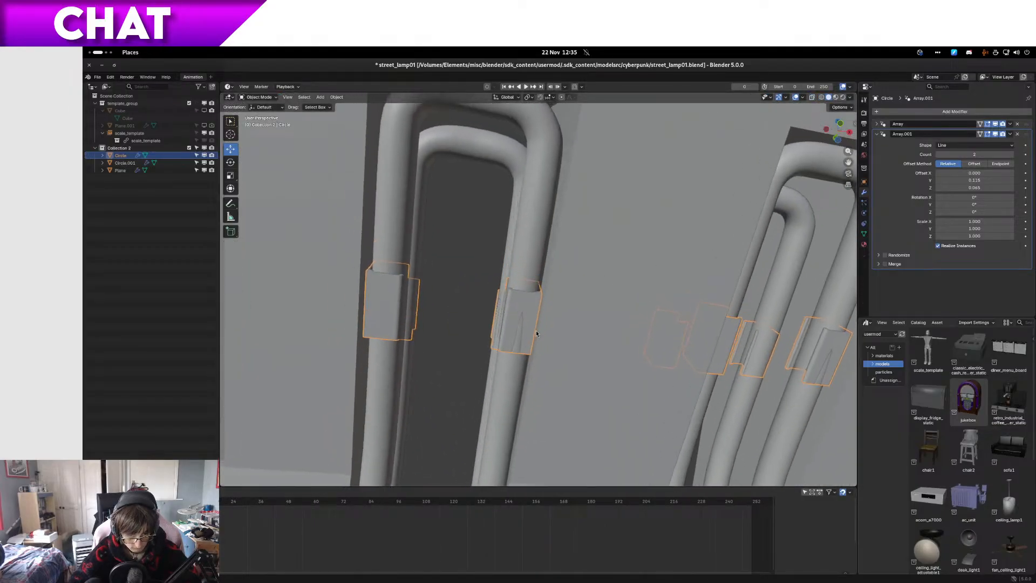
pyautogui.scroll(-3, 530, 346)
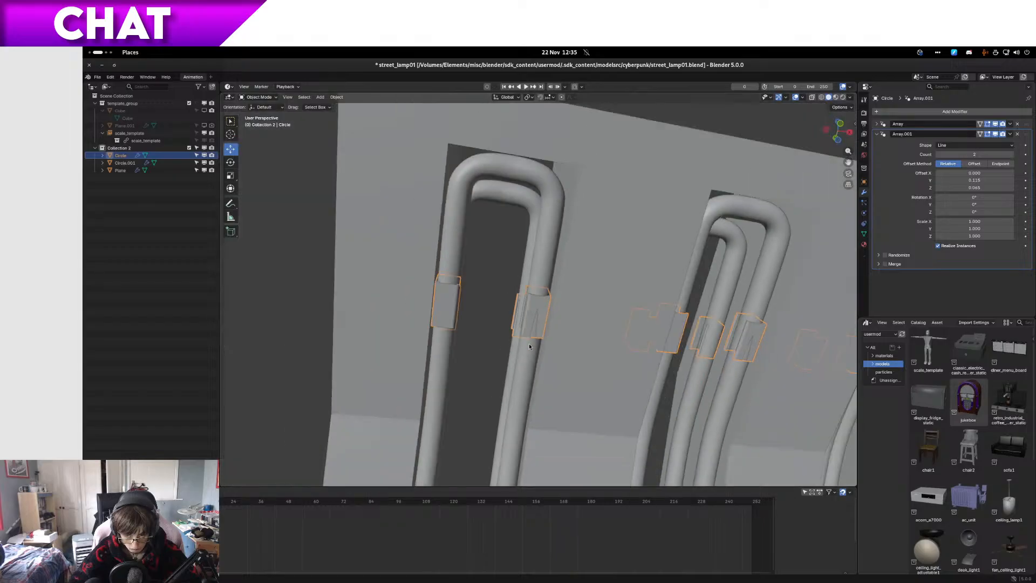
pyautogui.scroll(6, 529, 348)
pyautogui.scroll(-5, 529, 350)
pyautogui.scroll(2, 539, 333)
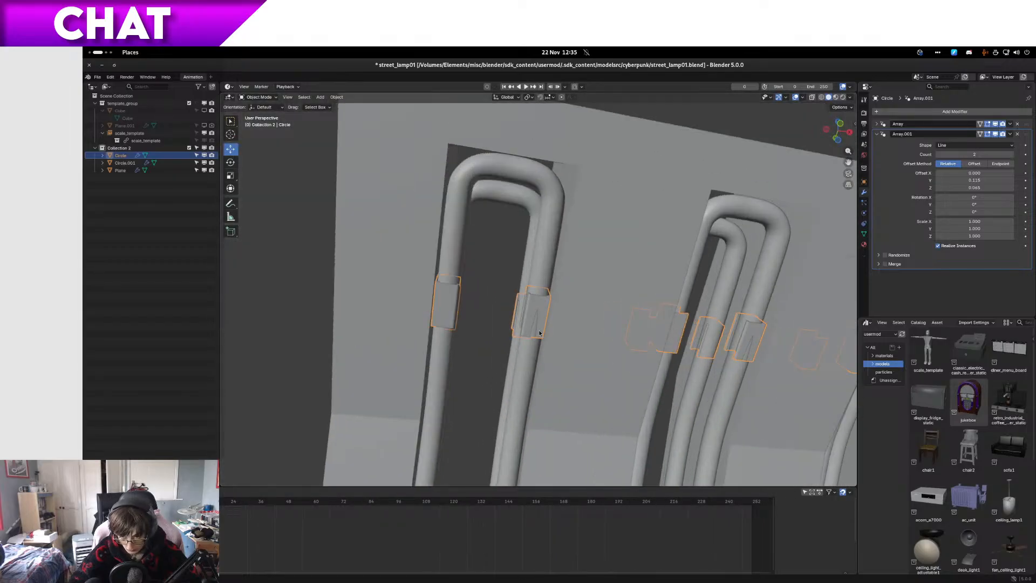
# Step: Select the poorly fitting upper clip geometry and slightly rotate and reposition it along the tube in side wireframe view
pyautogui.press('Tab')
pyautogui.click(549, 296)
pyautogui.moveTo(550, 300); pyautogui.dragTo(587, 373, button='middle')
pyautogui.moveTo(588, 375); pyautogui.dragTo(512, 285)
pyautogui.press('KP_3')
pyautogui.press('z')
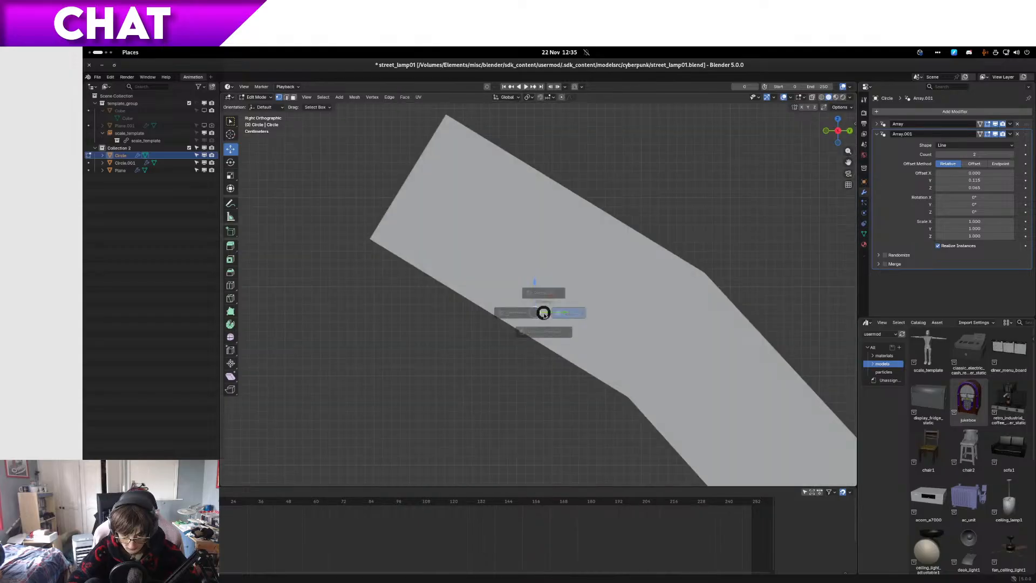
pyautogui.click(444, 326)
pyautogui.scroll(7, 445, 326)
pyautogui.press('r')
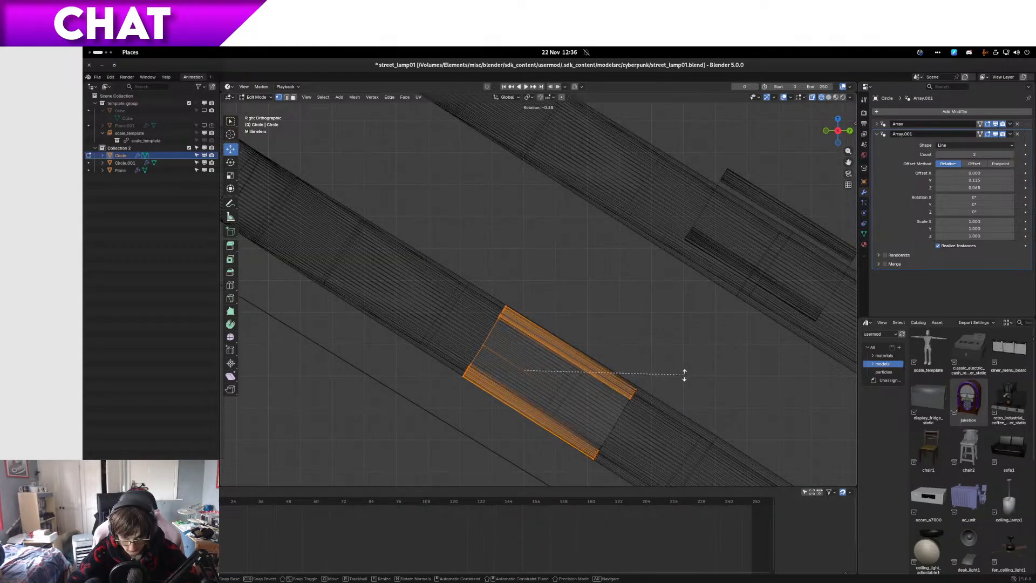
pyautogui.click(685, 376)
pyautogui.press('g')
pyautogui.click(682, 377)
# Step: In solid shading, shift the upper clip's corner vertex slightly along X, leaving the rest of the clip in place
pyautogui.moveTo(682, 378)
pyautogui.mouseDown(button='middle')
pyautogui.moveTo(729, 337)
pyautogui.moveTo(749, 345)
pyautogui.moveTo(719, 390)
pyautogui.moveTo(583, 341)
pyautogui.mouseUp(button='middle')
pyautogui.press('z')
pyautogui.click(760, 330)
pyautogui.scroll(6, 583, 341)
pyautogui.click(651, 385)
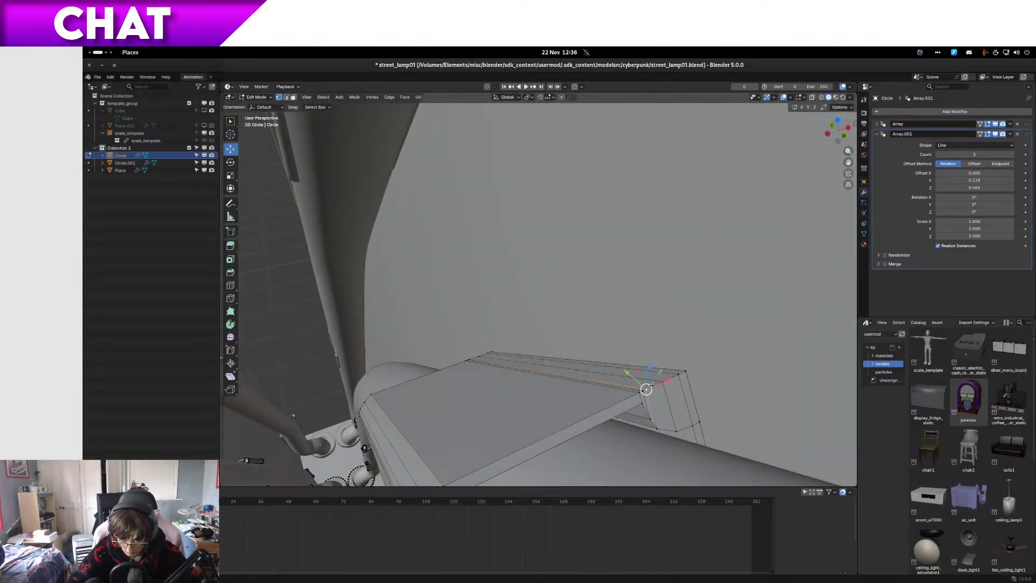
pyautogui.moveTo(655, 383); pyautogui.dragTo(663, 381)
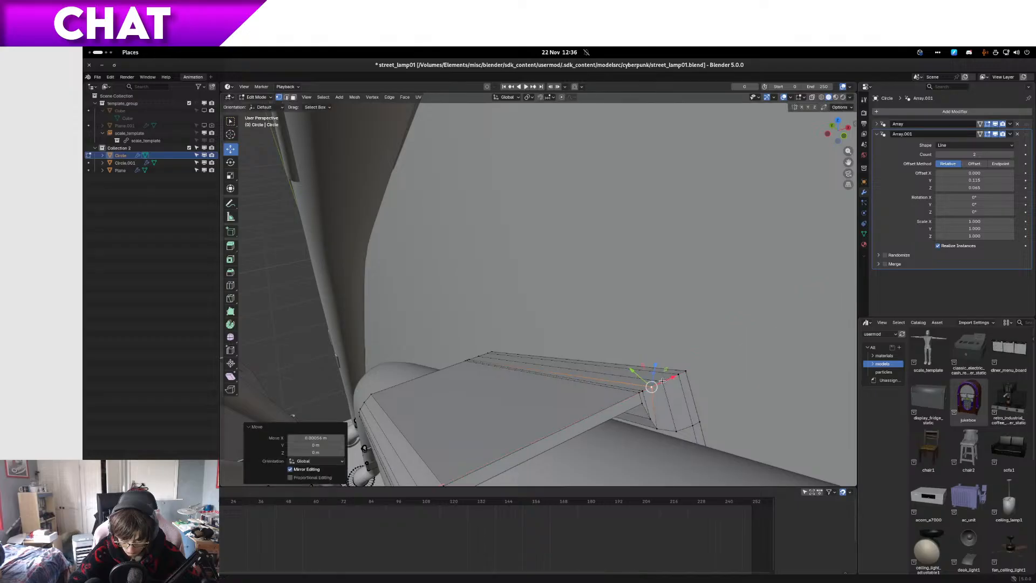
pyautogui.moveTo(661, 392); pyautogui.dragTo(597, 366, button='middle')
pyautogui.press('g')
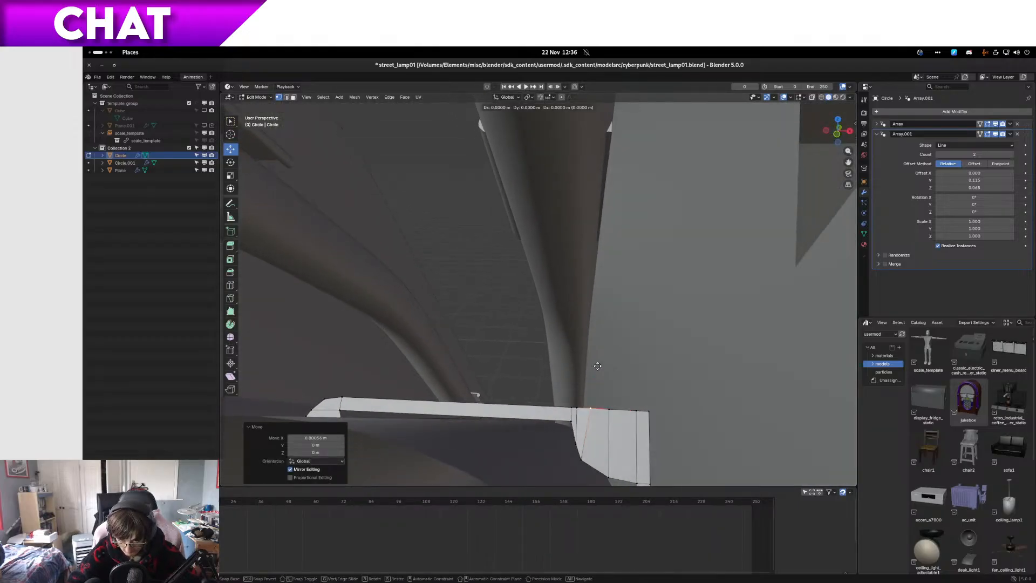
pyautogui.click(597, 366)
pyautogui.moveTo(597, 366); pyautogui.dragTo(497, 329, button='middle')
pyautogui.scroll(-8, 453, 338)
pyautogui.press('Tab')
# Step: Select the neon tube object and open its second Array modifier's settings in side wireframe view
pyautogui.scroll(-7, 454, 352)
pyautogui.scroll(9, 616, 326)
pyautogui.keyDown('shift'); pyautogui.moveTo(617, 326); pyautogui.dragTo(480, 193, button='middle'); pyautogui.keyUp('shift')
pyautogui.scroll(-3, 480, 196)
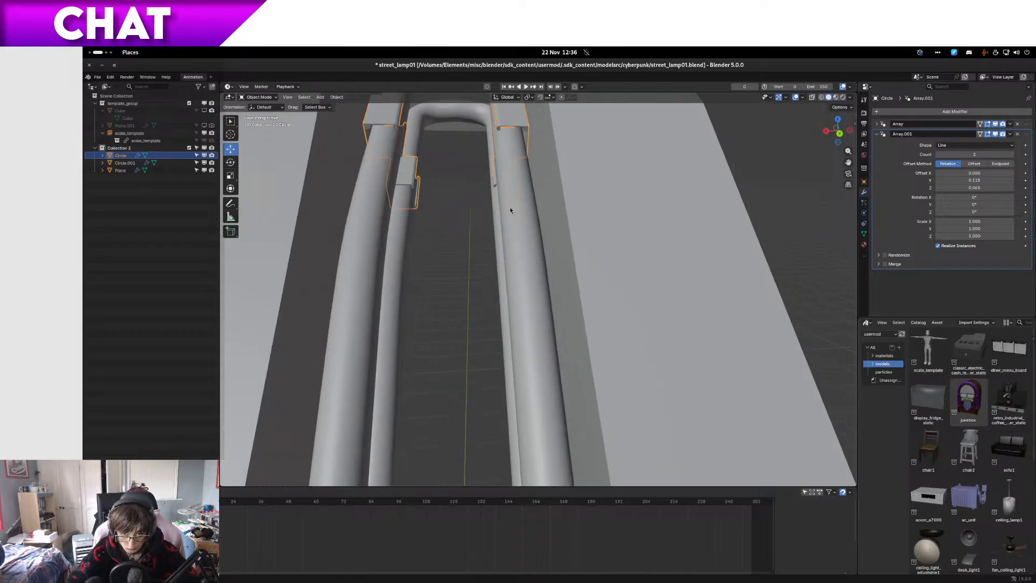
pyautogui.click(510, 206)
pyautogui.press('KP_3')
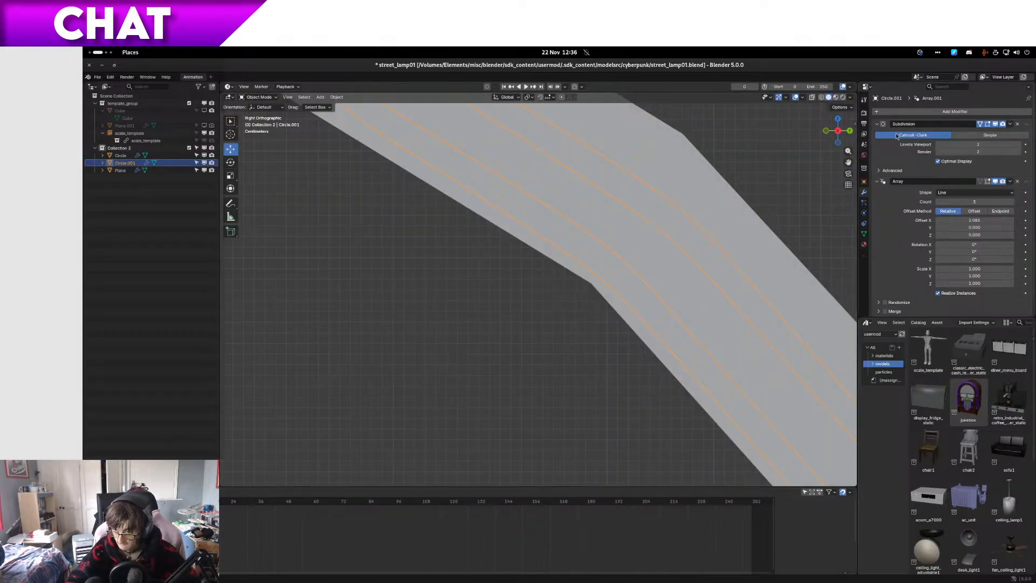
pyautogui.click(876, 181)
pyautogui.click(875, 192)
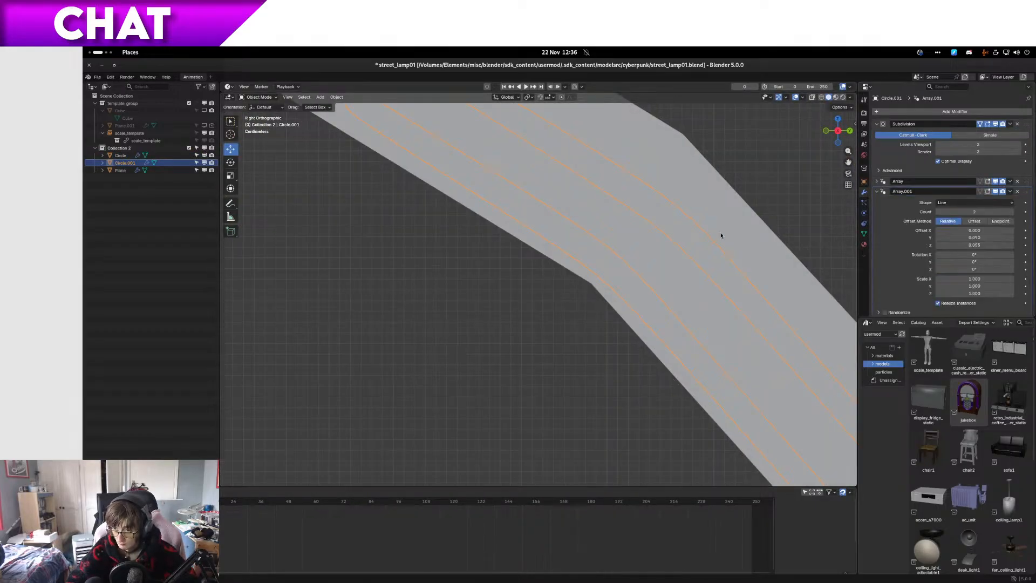
pyautogui.press('z')
pyautogui.click(595, 222)
pyautogui.scroll(-7, 594, 222)
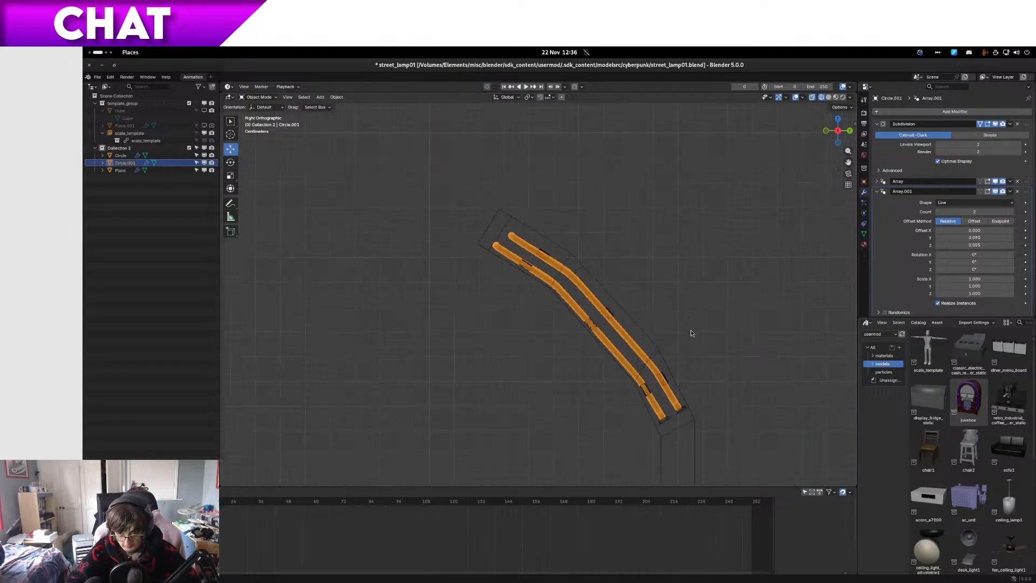
# Step: Set the tube's second array relative offset to 0.095 in Y, keeping X at 0, while checking the lower tube ends
pyautogui.keyDown('shift'); pyautogui.moveTo(662, 473); pyautogui.dragTo(516, 347, button='middle'); pyautogui.keyUp('shift')
pyautogui.scroll(11, 516, 346)
pyautogui.keyDown('shift'); pyautogui.moveTo(512, 272); pyautogui.dragTo(526, 361, button='middle'); pyautogui.keyUp('shift')
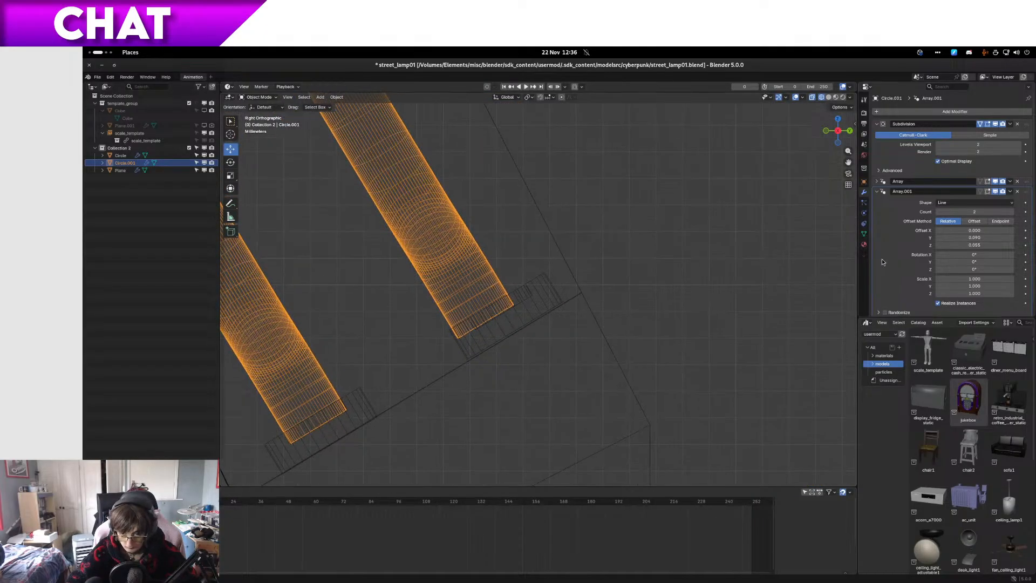
pyautogui.click(1013, 231)
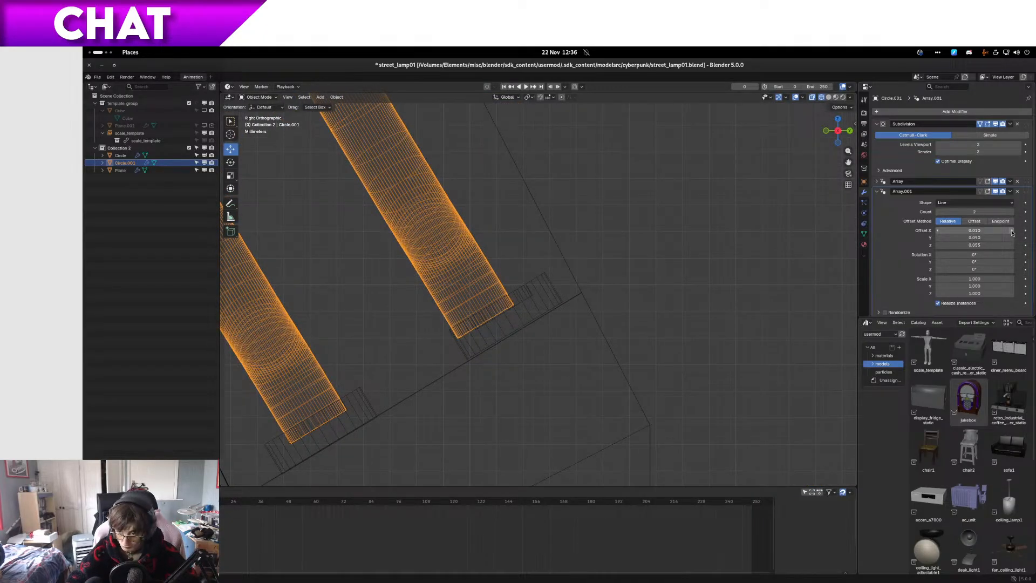
pyautogui.click(938, 230)
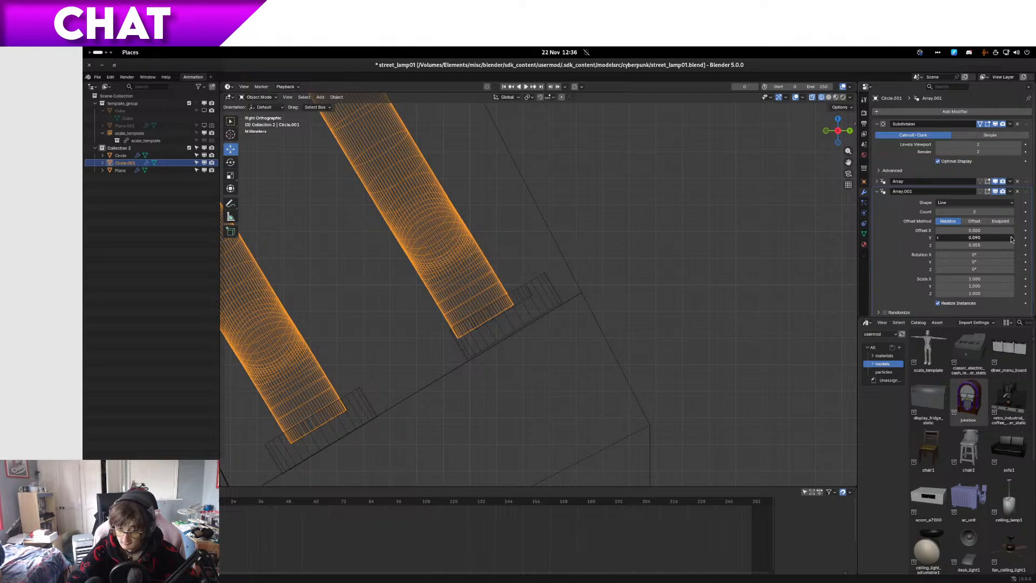
pyautogui.click(1010, 237)
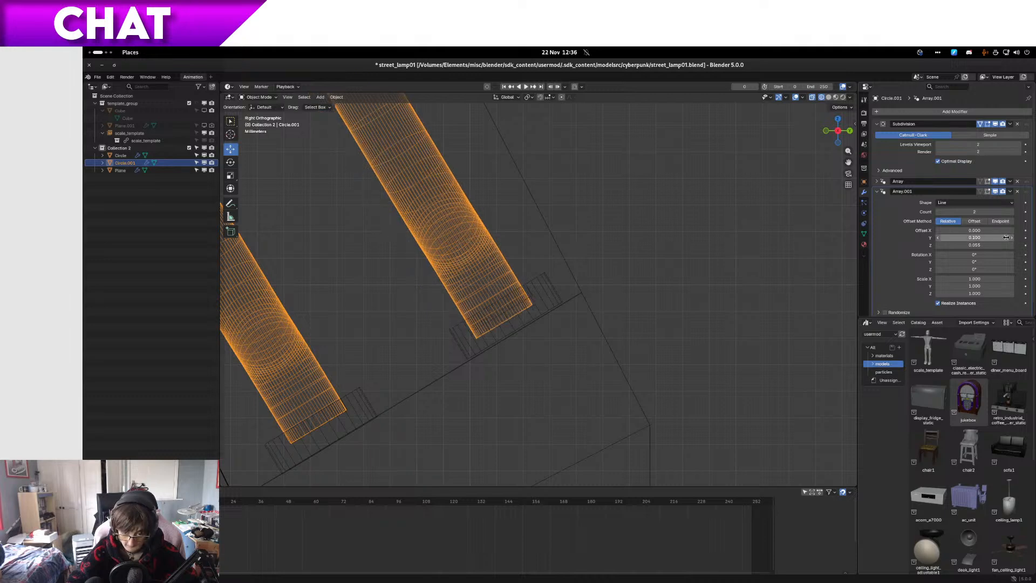
pyautogui.click(939, 238)
pyautogui.click(962, 237)
pyautogui.write('0.095')
pyautogui.press('Return')
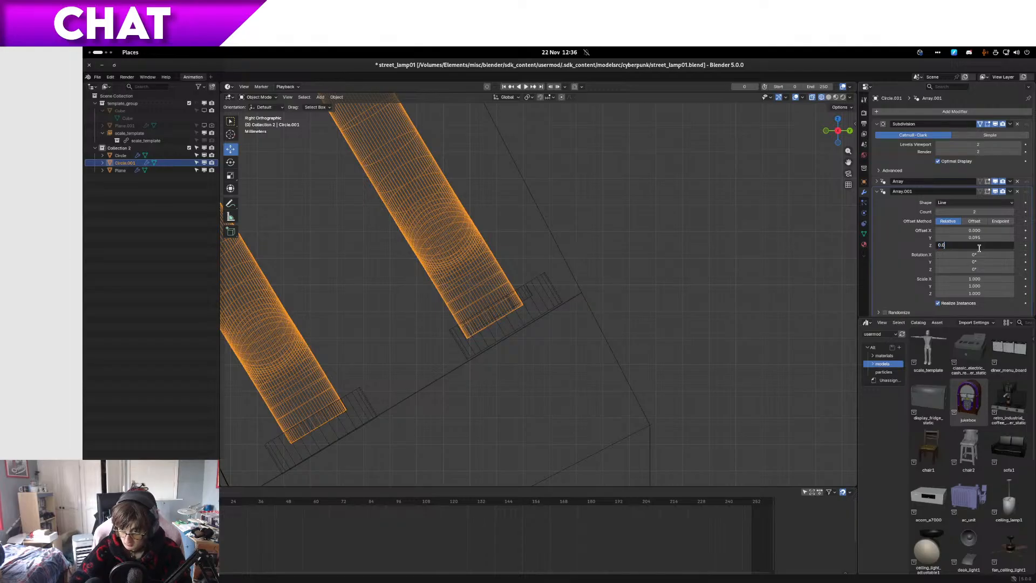
# Step: Try relative Z offsets for the tube's second array, ending at 0.065
pyautogui.click(979, 247)
pyautogui.write('0.05')
pyautogui.press('Return')
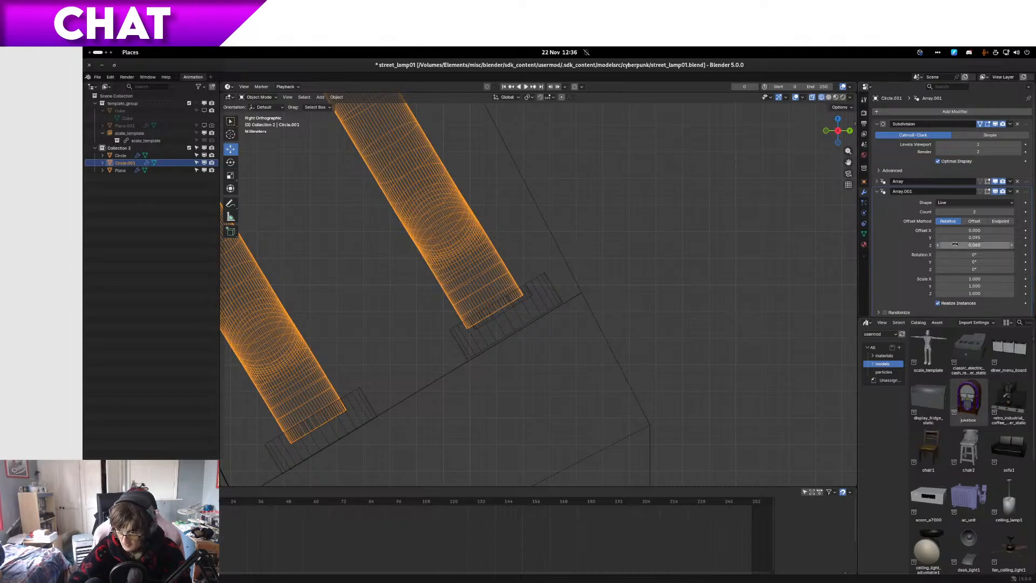
pyautogui.click(988, 246)
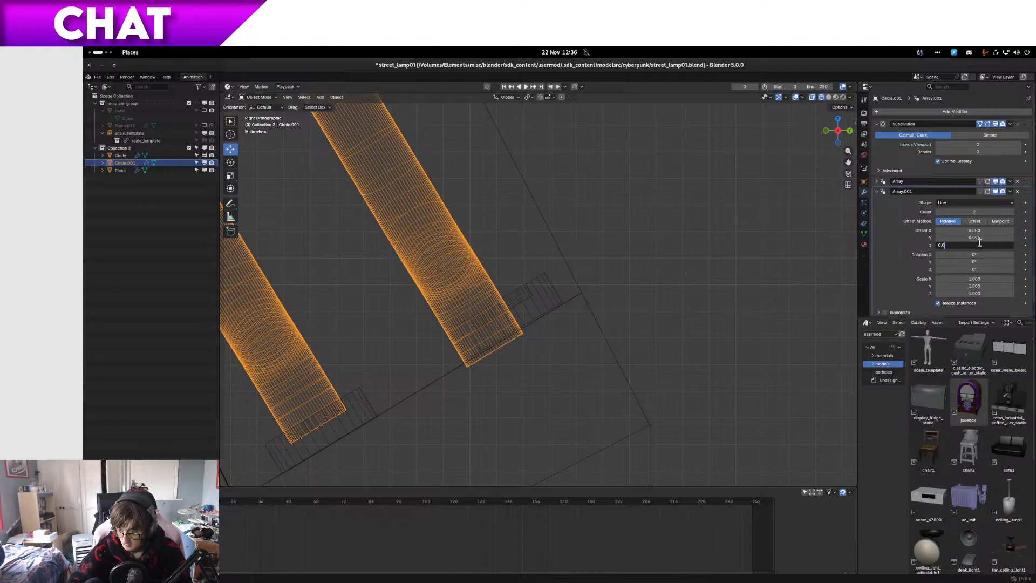
pyautogui.press('Return')
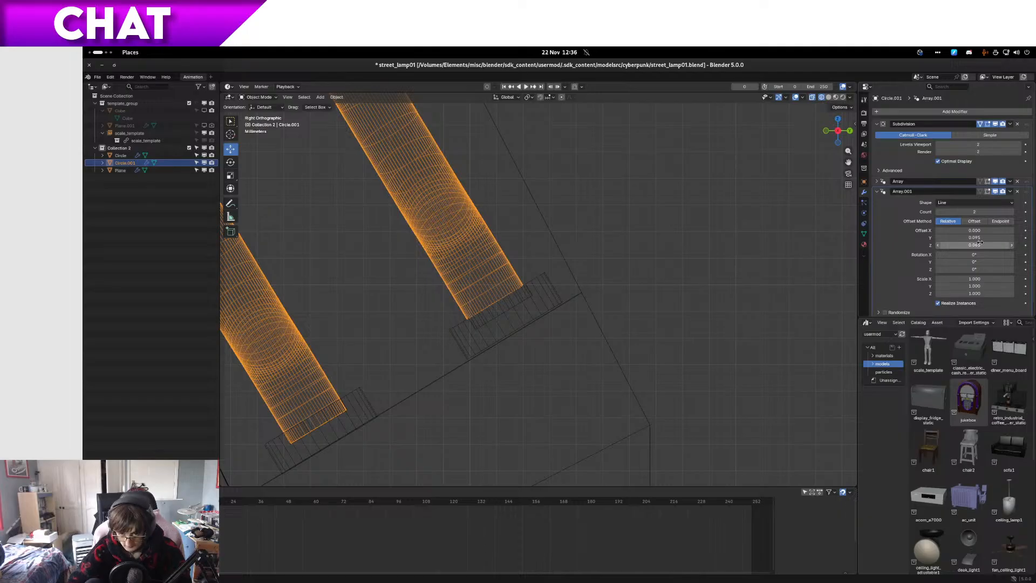
# Step: Set the tube's second array relative offset to 0.085 in Y and 0.060 in Z
pyautogui.click(938, 238)
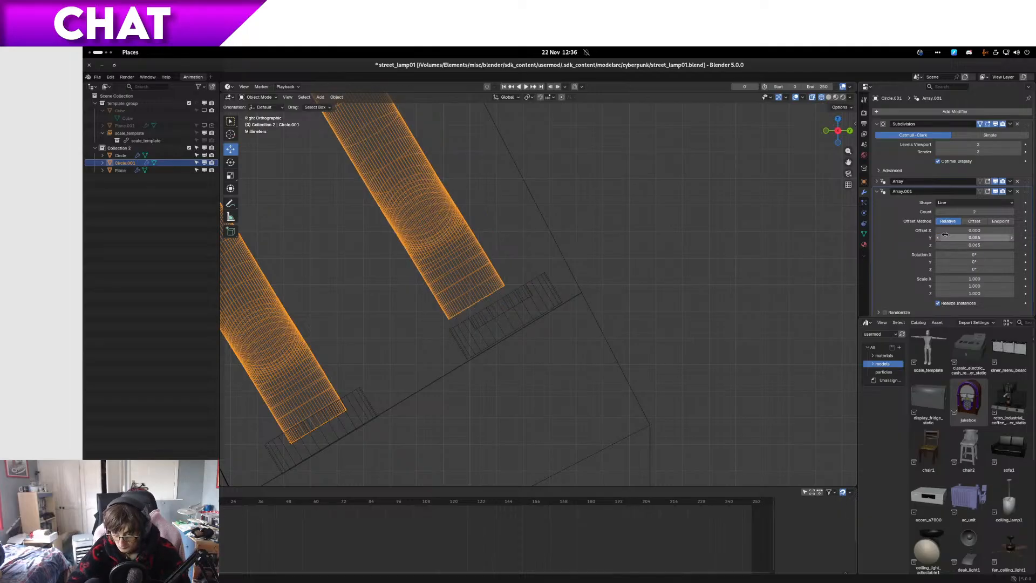
pyautogui.click(1012, 239)
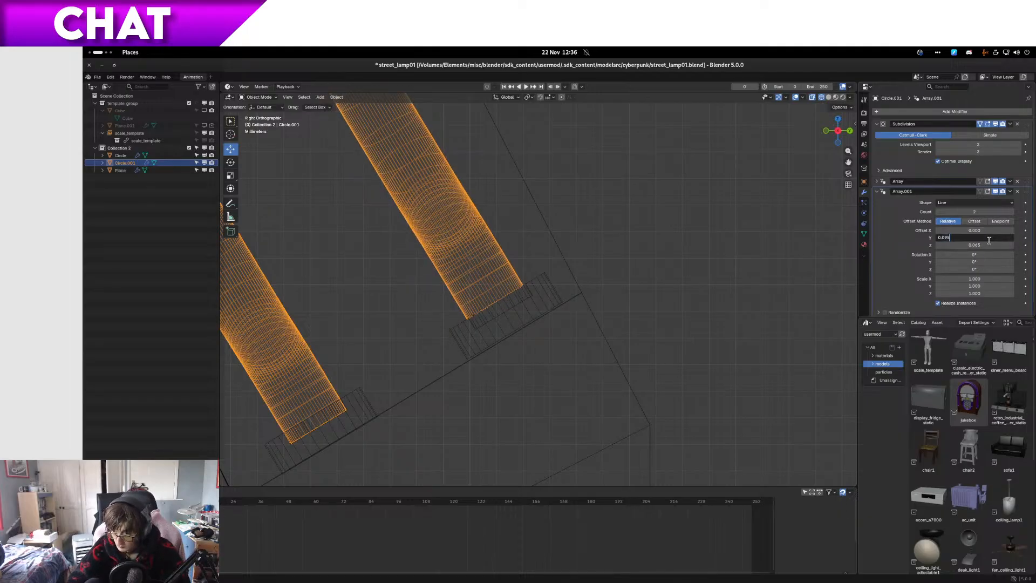
pyautogui.press('Return')
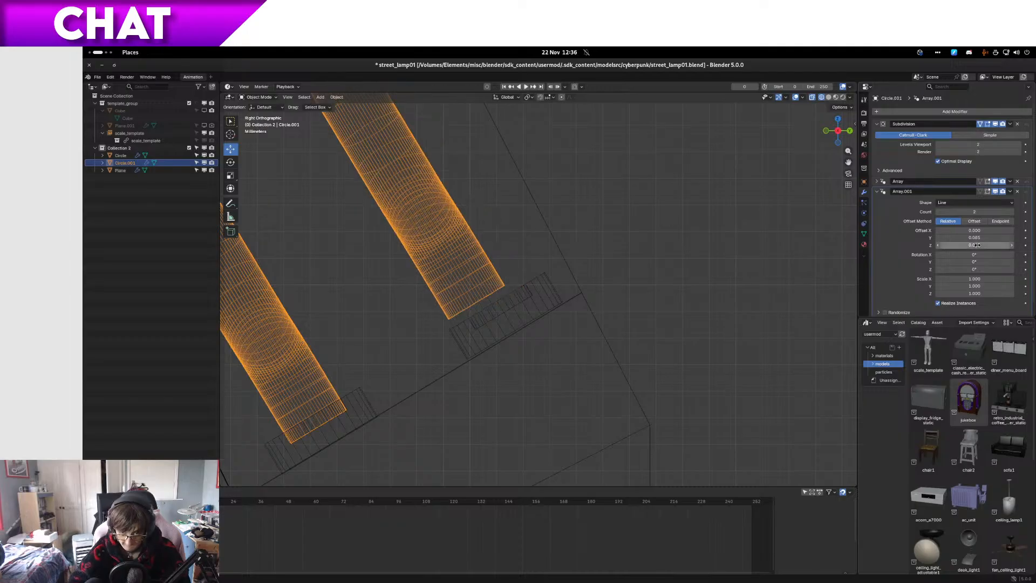
pyautogui.press('Return')
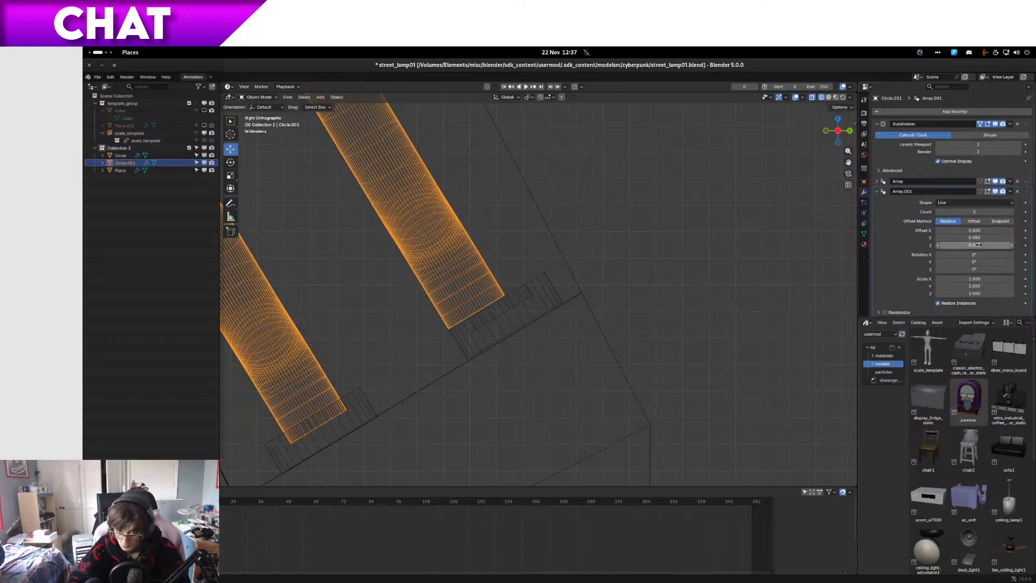
# Step: Try relative offsets of 0.095 in Y and 0.055 in Z for the tube's second array
pyautogui.click(1012, 237)
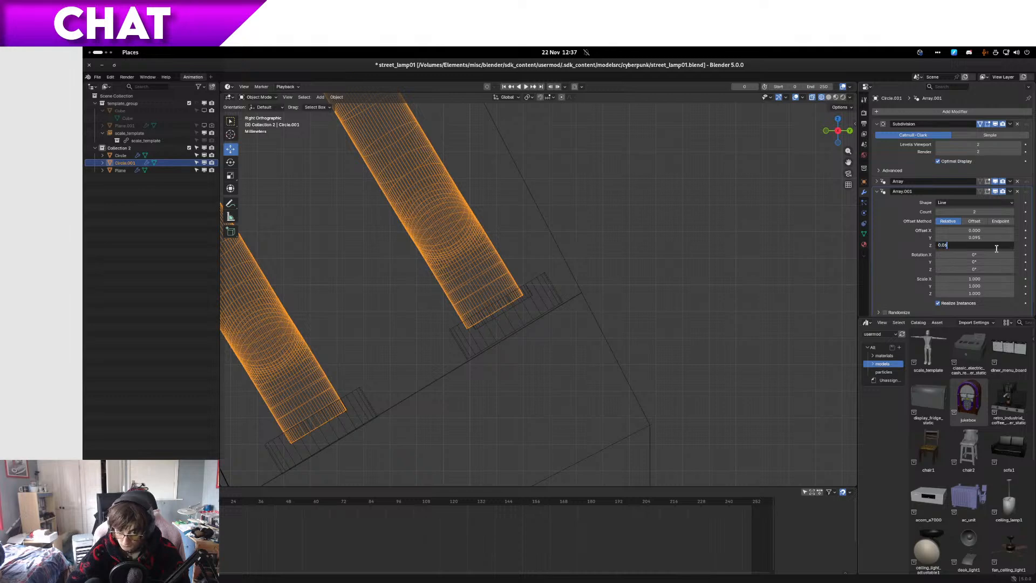
pyautogui.press('Return')
pyautogui.click(937, 245)
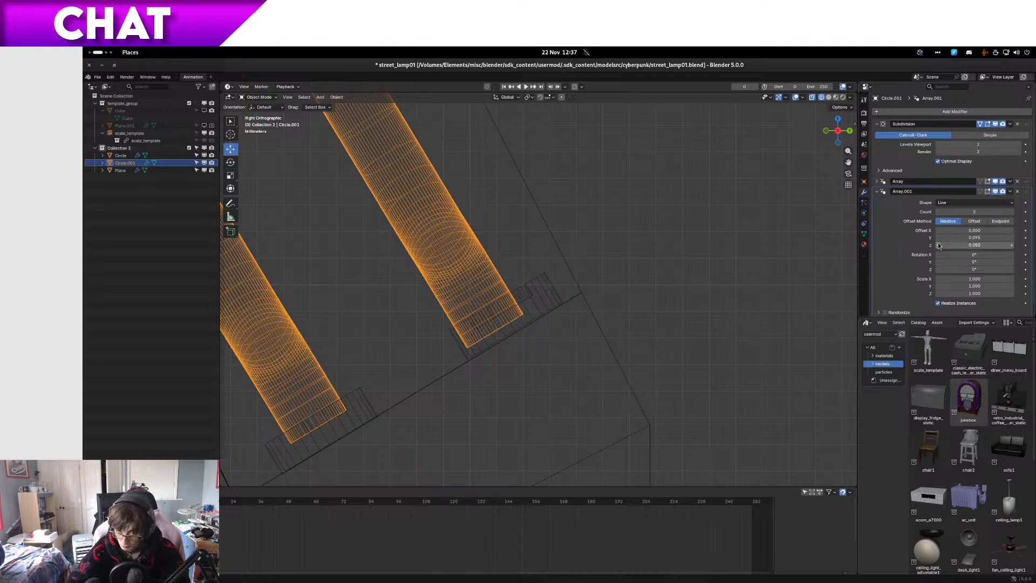
pyautogui.write('5')
pyautogui.press('Return')
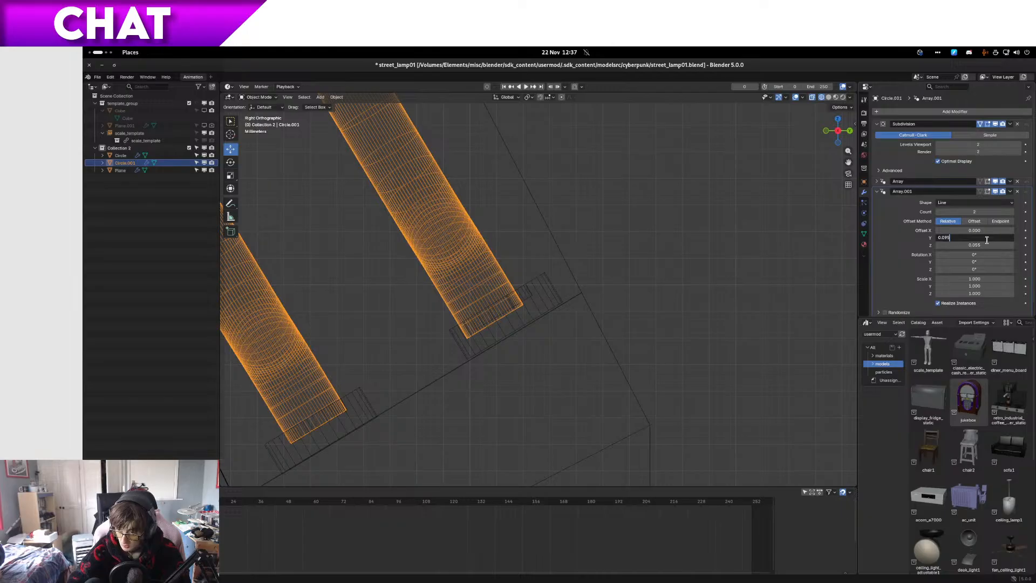
# Step: Set the tube's second array relative offset to 0.100 in Y and 0.060 in Z, trying 0.105 in Y along the way
pyautogui.press('Return')
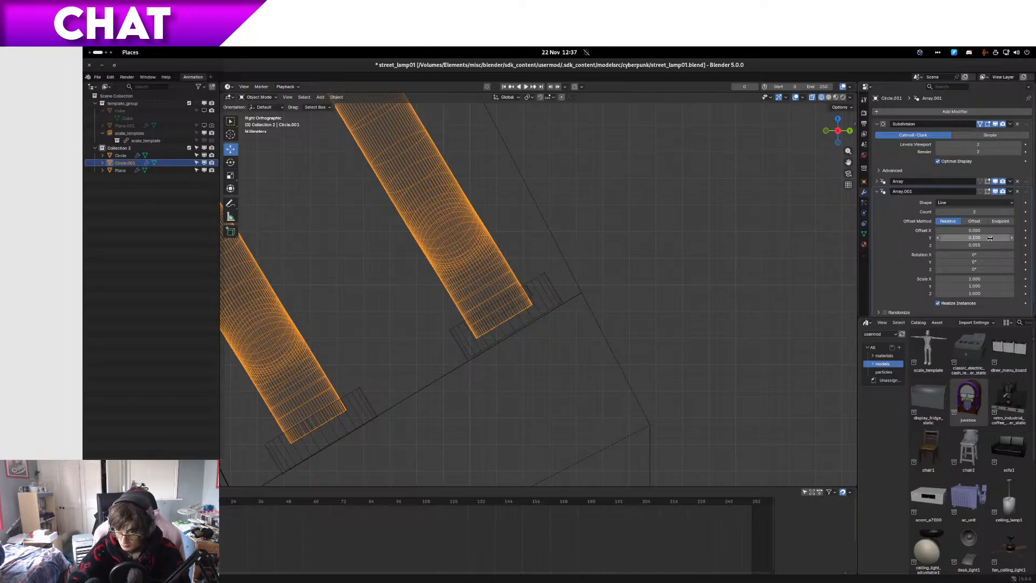
pyautogui.press('Return')
pyautogui.click(974, 240)
pyautogui.click(983, 239)
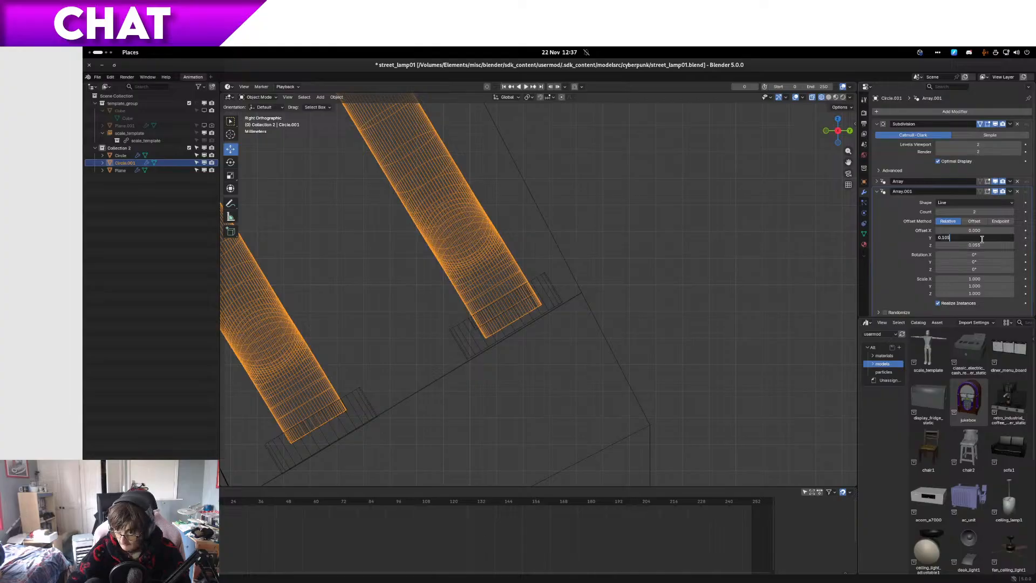
pyautogui.press('Return')
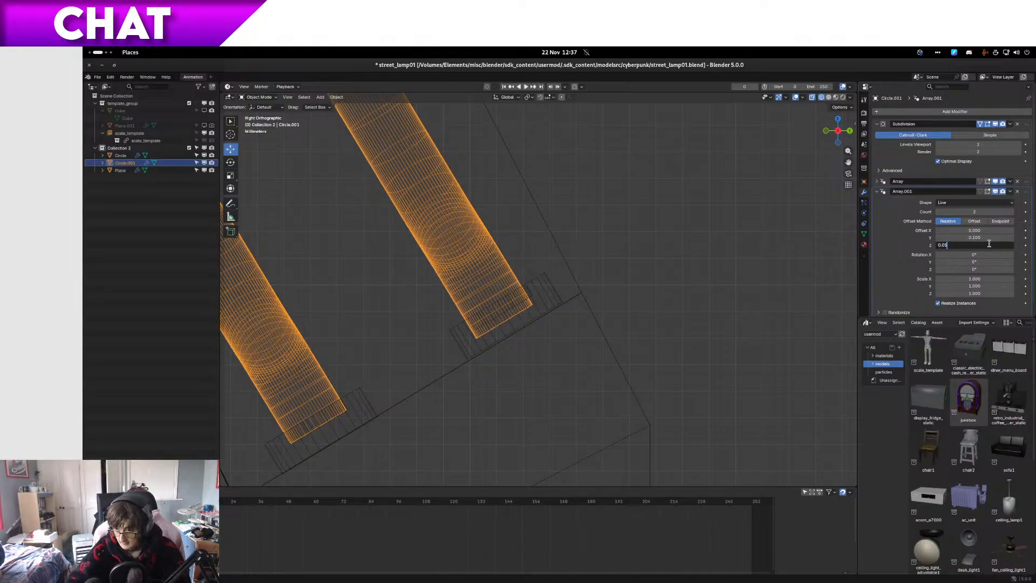
pyautogui.press('Return')
pyautogui.click(1011, 246)
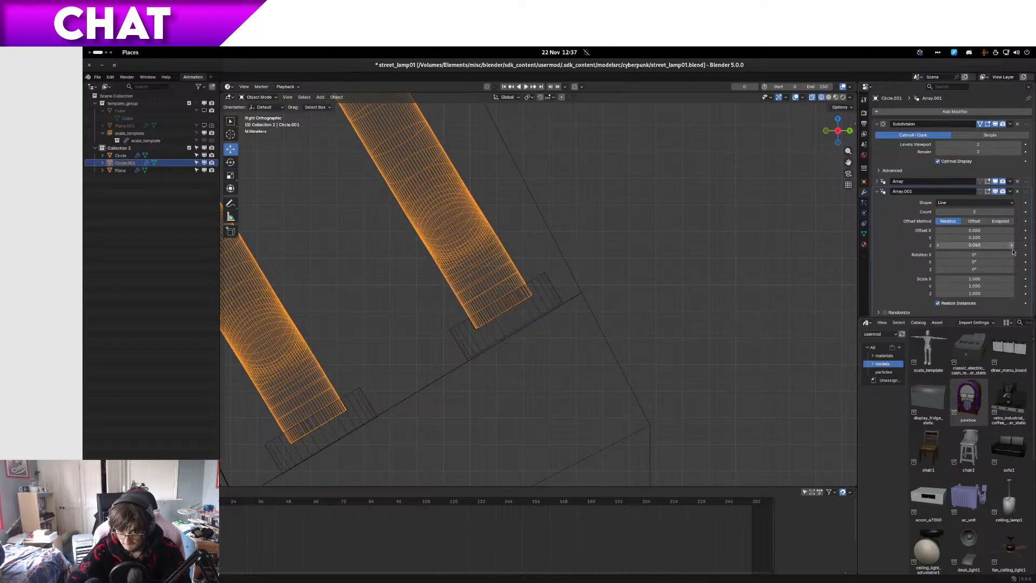
# Step: Deselect the tubes and examine in shaded view how the arrayed tube ends meet their collars in the lamp head slots
pyautogui.scroll(-8, 543, 328)
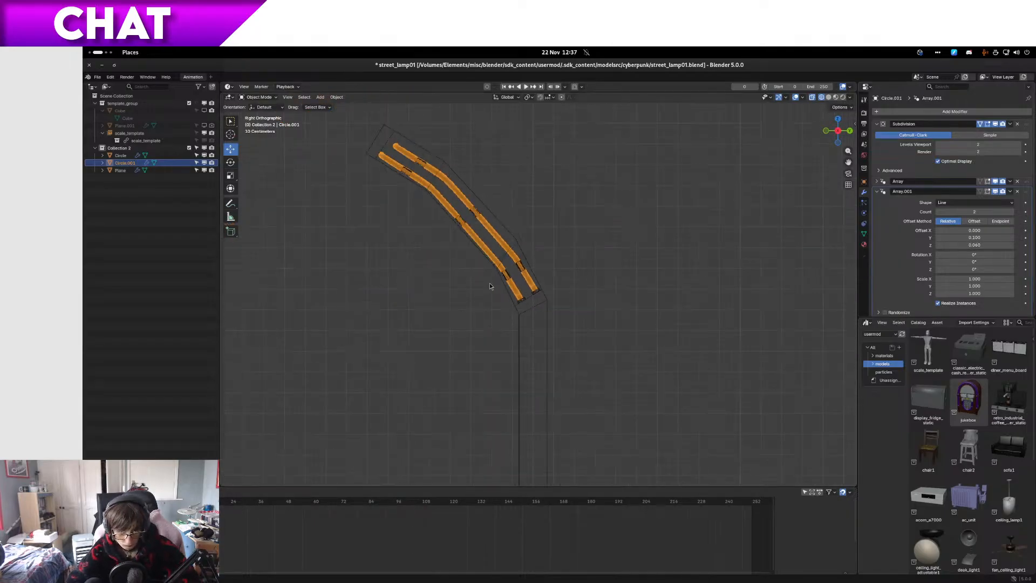
pyautogui.moveTo(556, 382); pyautogui.dragTo(774, 271, button='middle')
pyautogui.scroll(5, 609, 375)
pyautogui.click(779, 309)
pyautogui.moveTo(778, 308); pyautogui.dragTo(620, 432, button='middle')
pyautogui.scroll(3, 509, 458)
pyautogui.scroll(-5, 405, 357)
pyautogui.scroll(5, 620, 432)
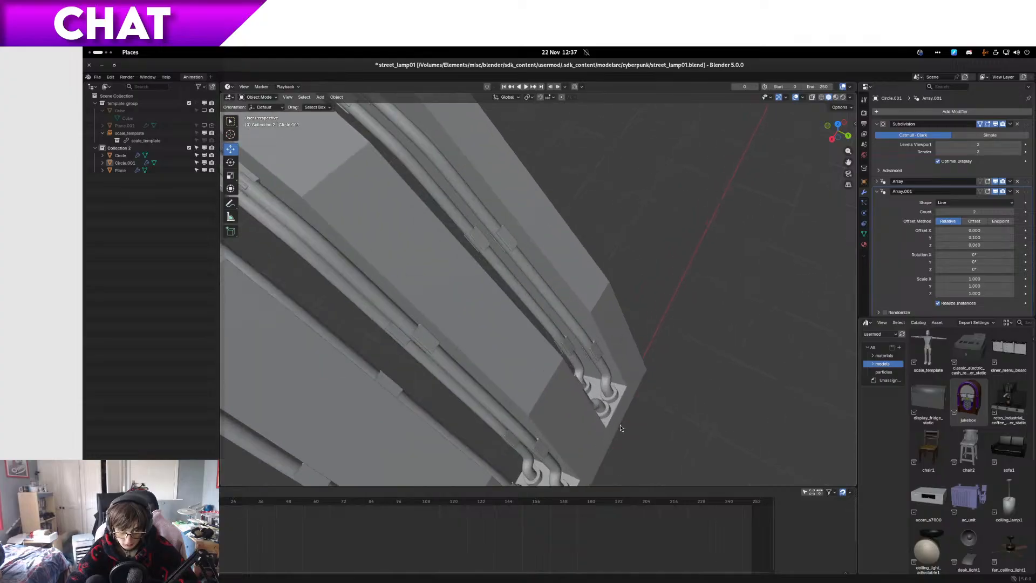
pyautogui.moveTo(586, 378); pyautogui.dragTo(526, 331, button='middle')
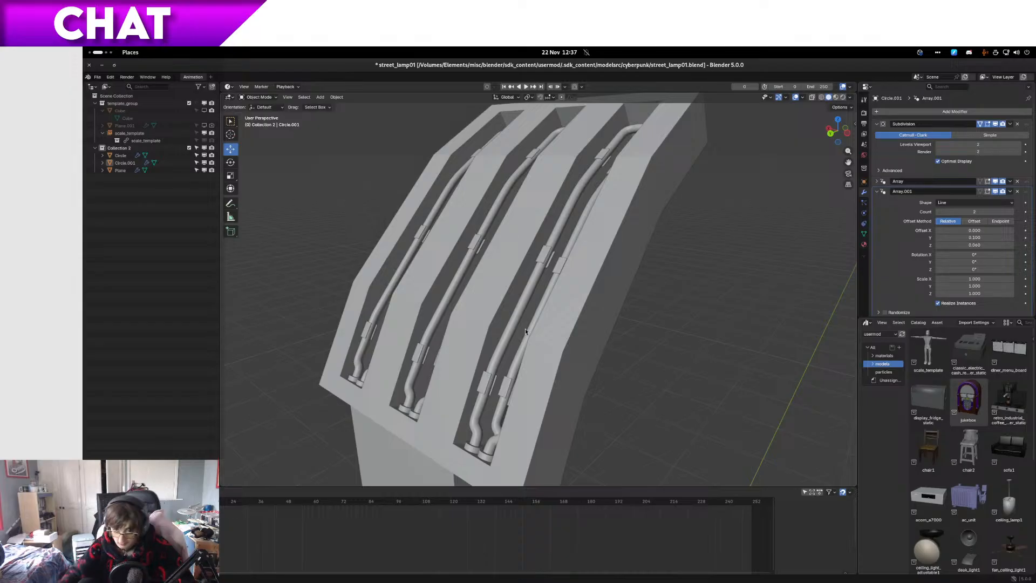
pyautogui.moveTo(593, 283); pyautogui.dragTo(604, 301, button='middle')
# Step: Switch to the Epidemic Sound page in the browser, skip to the next track, and return to Blender
pyautogui.moveTo(83, 47)
pyautogui.scroll(1, 216, 135)
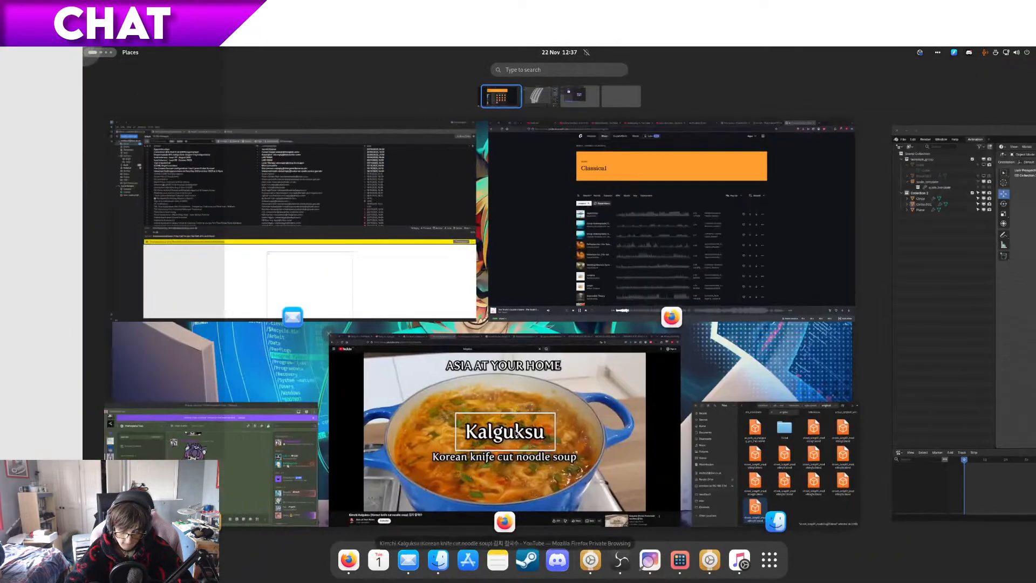
pyautogui.click(708, 221)
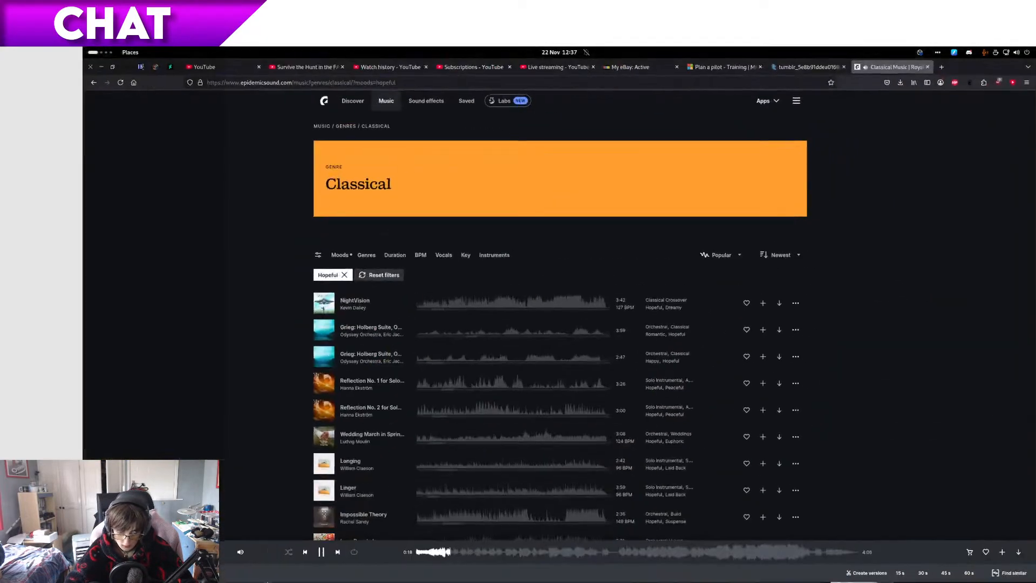
pyautogui.click(334, 554)
pyautogui.hotkey('ctrl', 'alt', 'Right')
# Step: Save the street lamp file and check the whole lamp from the head down to the base
pyautogui.moveTo(384, 361); pyautogui.dragTo(431, 339, button='middle')
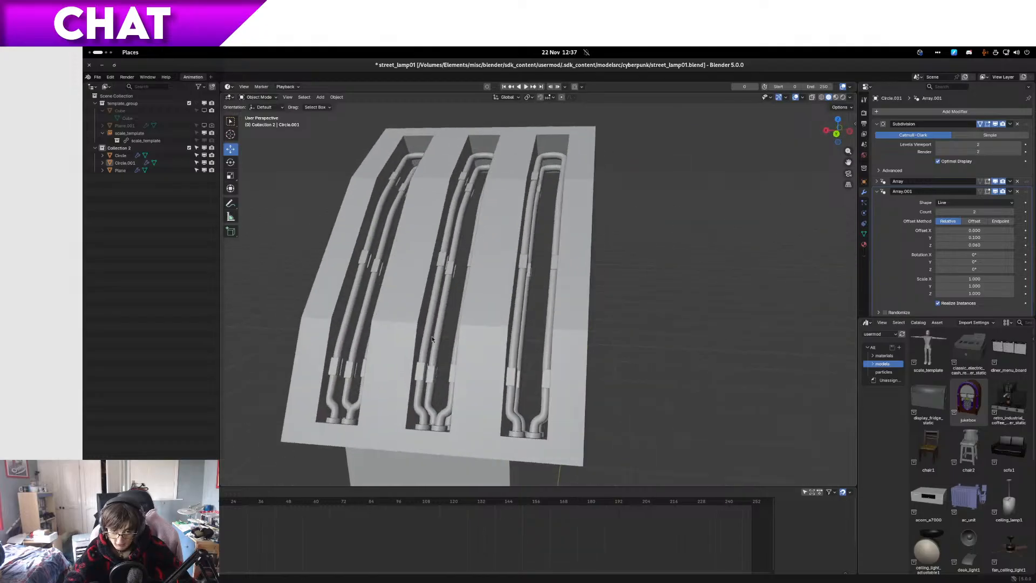
pyautogui.moveTo(493, 284); pyautogui.dragTo(450, 254, button='middle')
pyautogui.scroll(-5, 450, 254)
pyautogui.scroll(5, 462, 273)
pyautogui.hotkey('ctrl', 's')
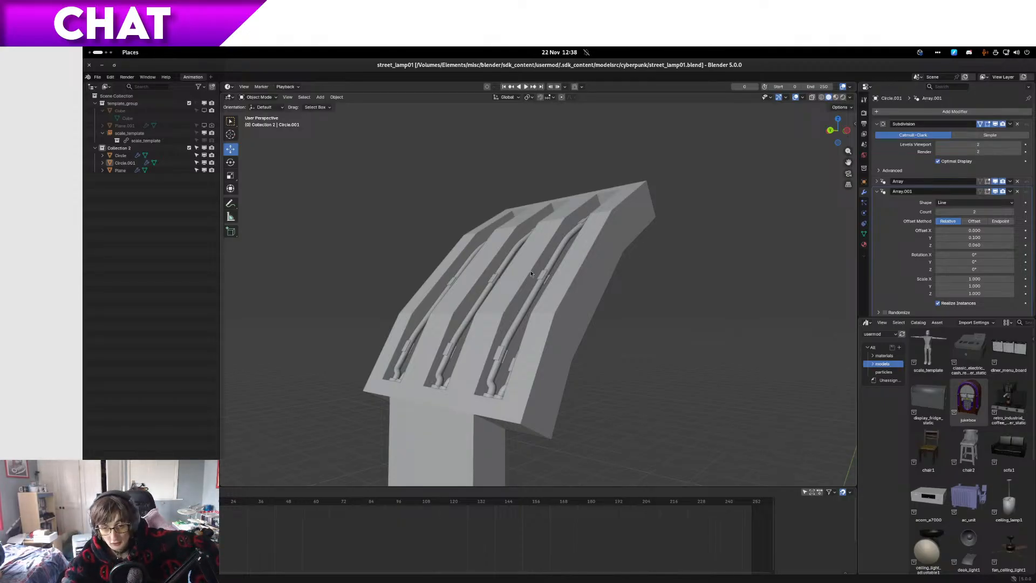
pyautogui.moveTo(530, 271); pyautogui.dragTo(381, 260, button='middle')
pyautogui.scroll(-10, 381, 261)
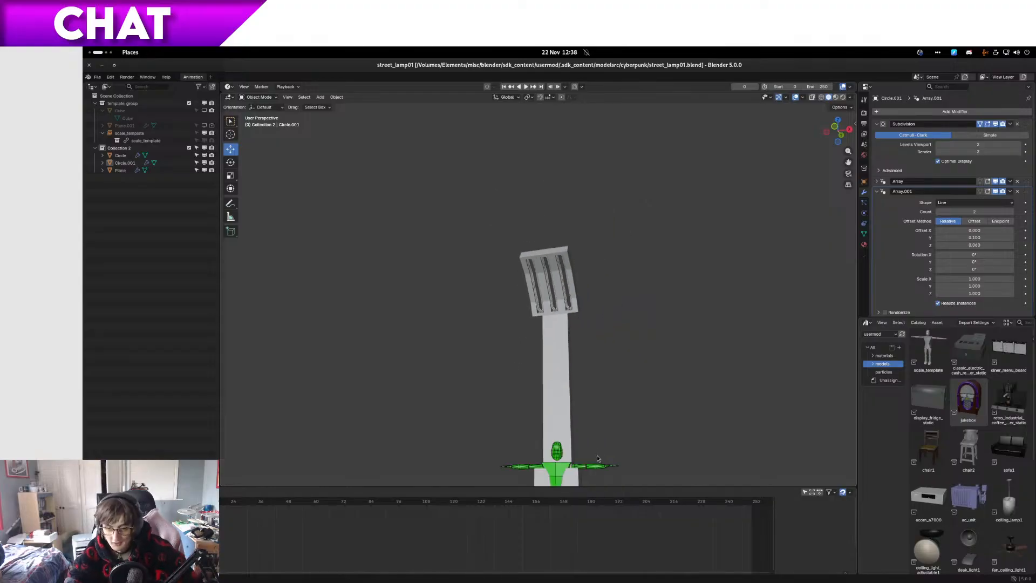
pyautogui.keyDown('shift'); pyautogui.moveTo(597, 455); pyautogui.dragTo(550, 297, button='middle'); pyautogui.keyUp('shift')
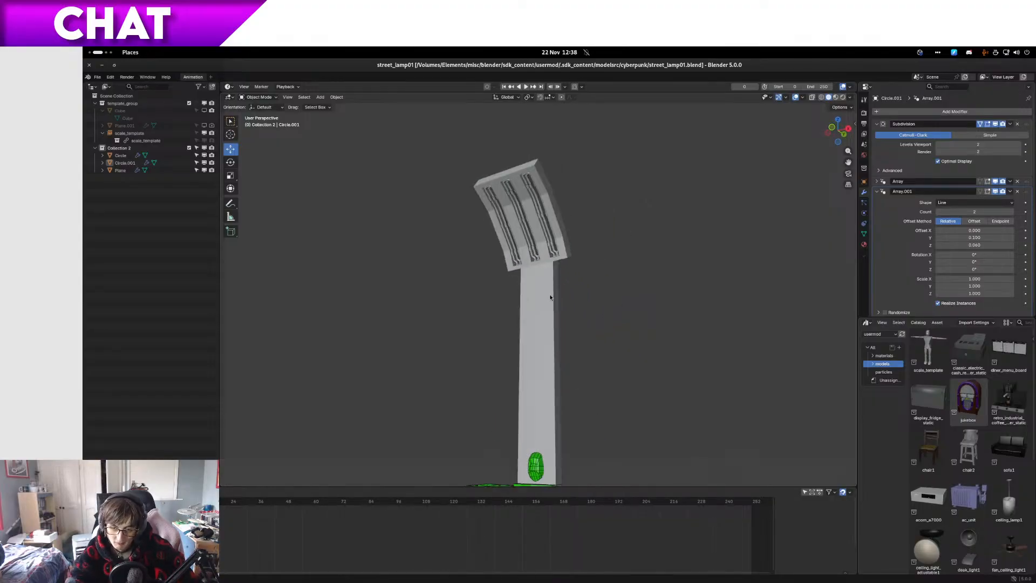
pyautogui.moveTo(535, 348); pyautogui.dragTo(483, 251, button='middle')
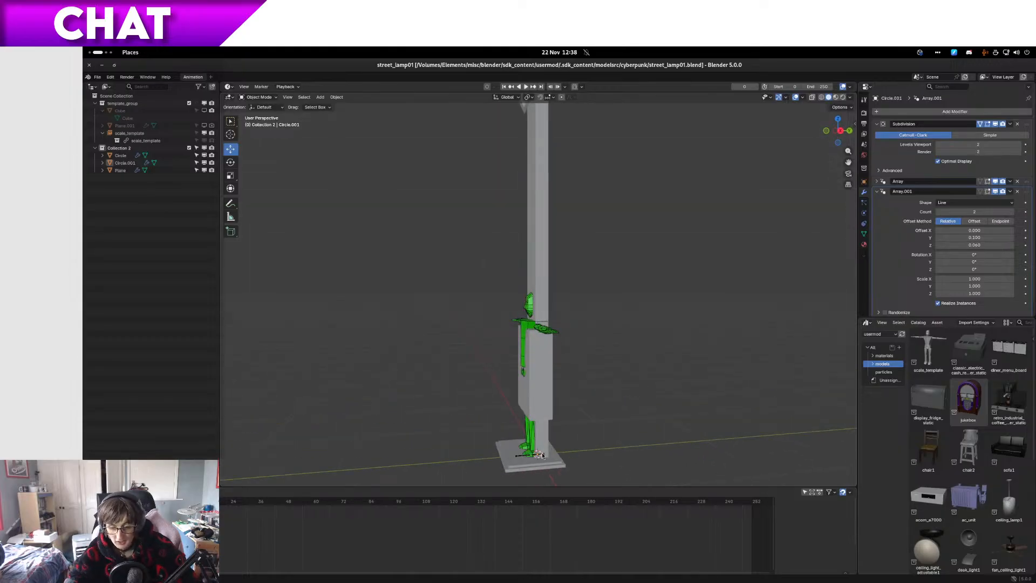
# Step: Switch to the file manager and copy street_lamp01.blend from the cyberpunk folder into its original folder as a backup
pyautogui.hotkey('ctrl', 'alt', 'Left')
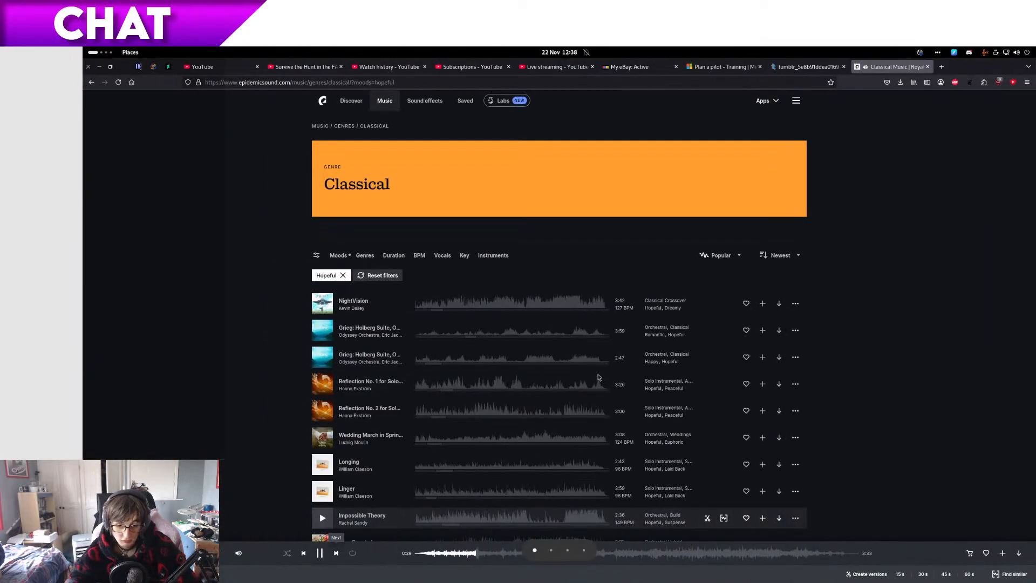
pyautogui.press('super')
pyautogui.click(834, 463)
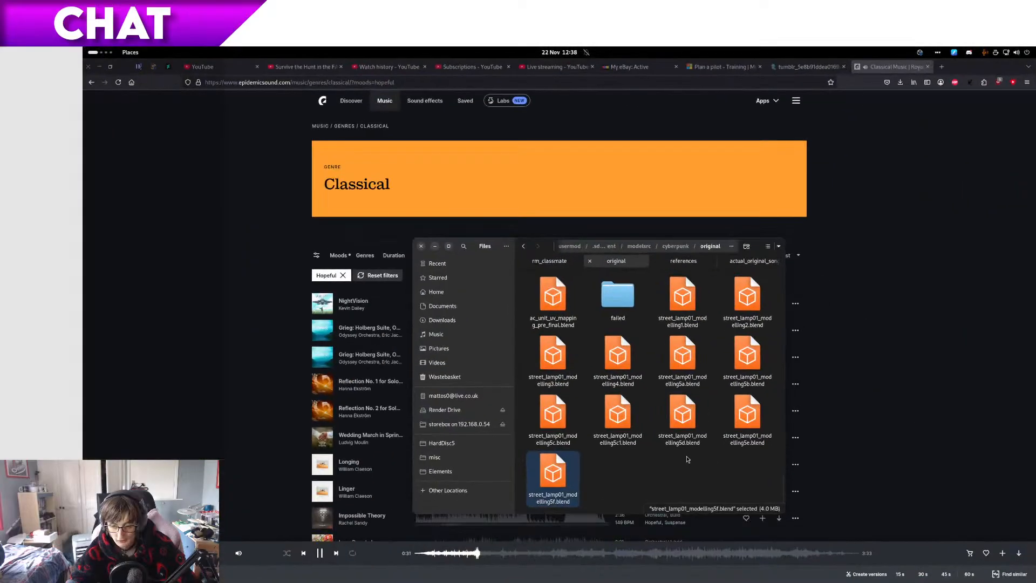
pyautogui.hotkey('alt', 'Up')
pyautogui.click(623, 372)
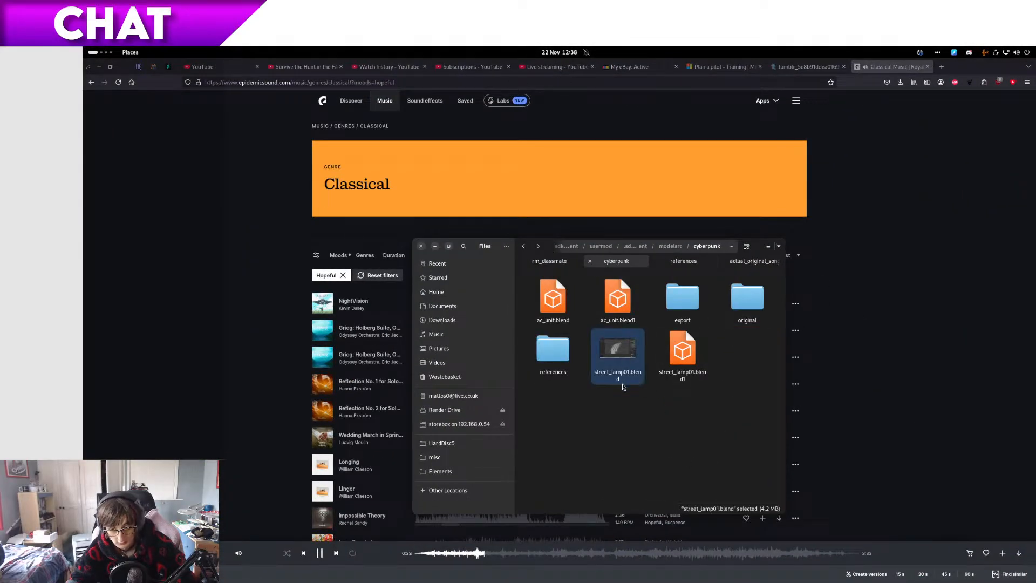
pyautogui.hotkey('alt', 'Right')
pyautogui.hotkey('ctrl', 'v')
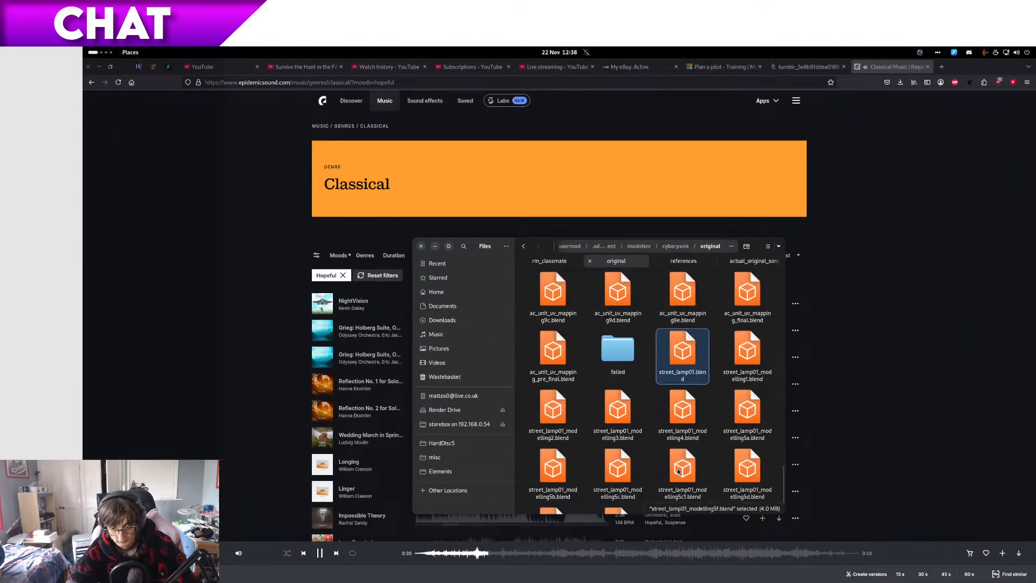
# Step: Rename the copied backup as street_lamp01_modelling5g.blend, correcting its spelling, and return to the cyberpunk folder
pyautogui.press('F2')
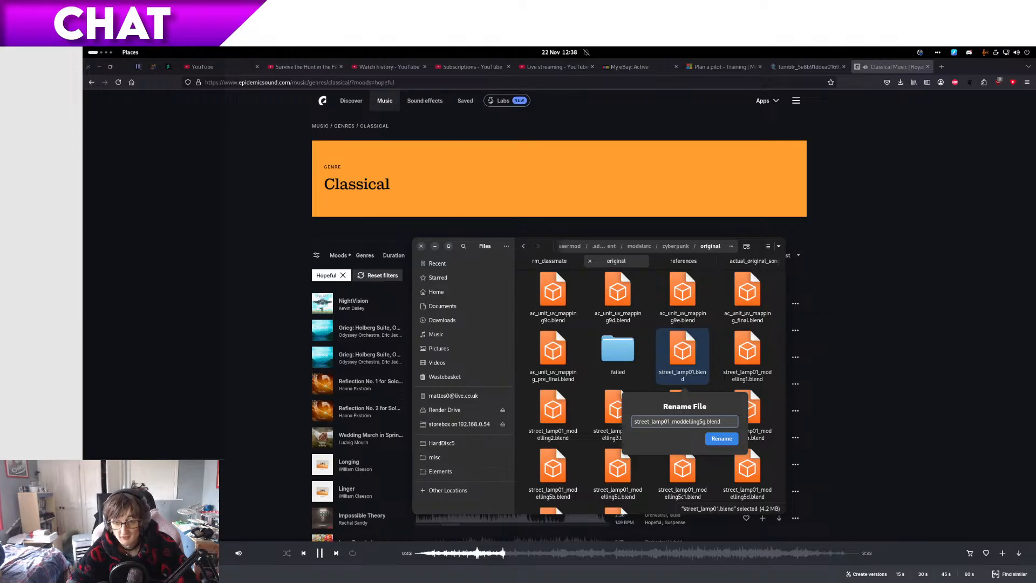
pyautogui.press('Return')
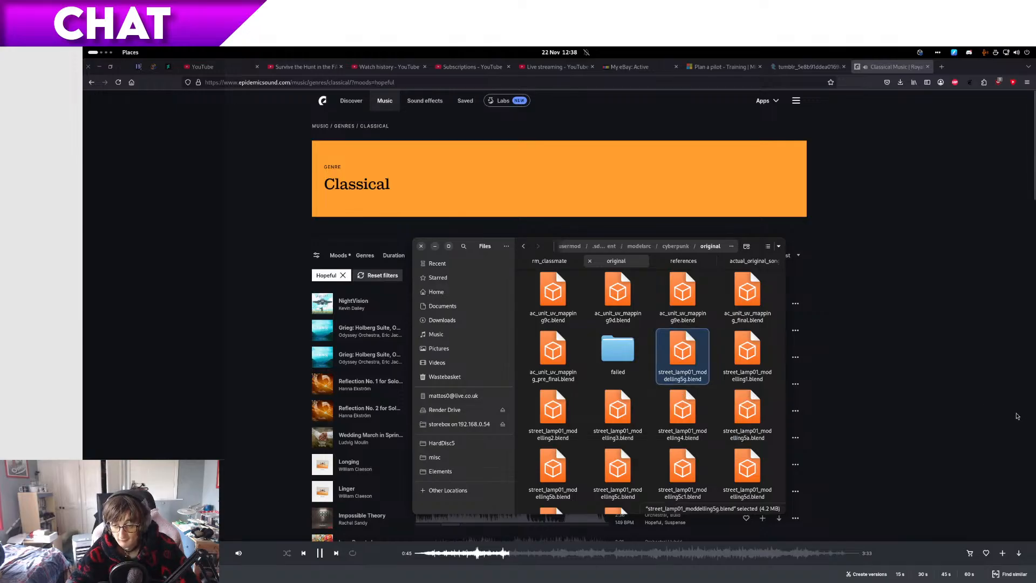
pyautogui.click(756, 379)
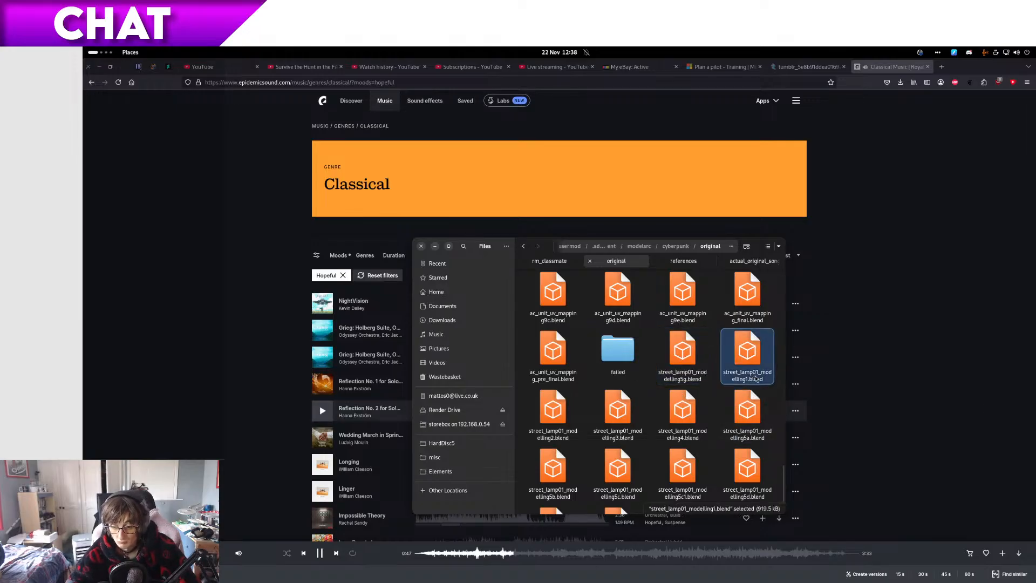
pyautogui.press('Left')
pyautogui.press('Left')
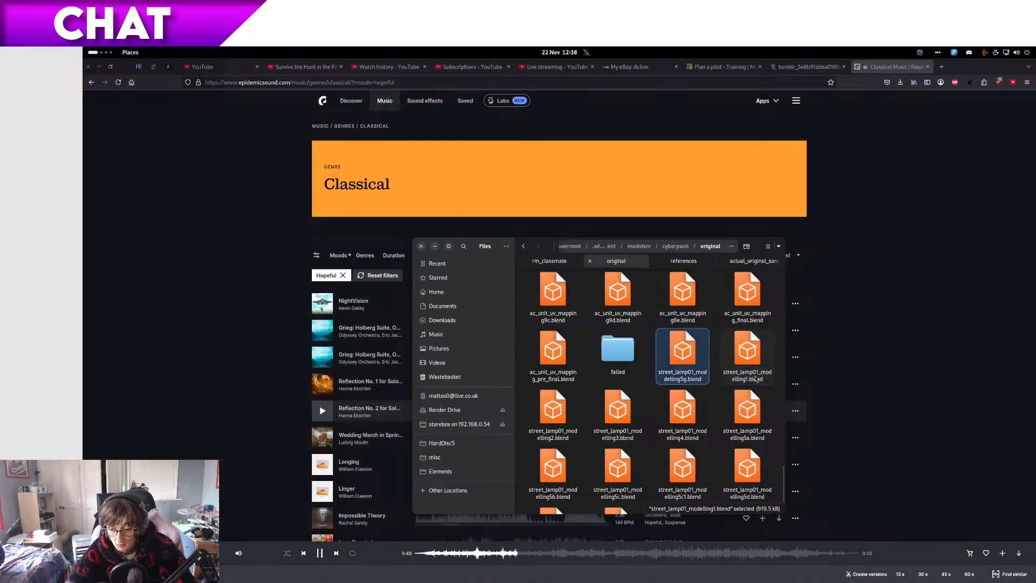
pyautogui.press('F2')
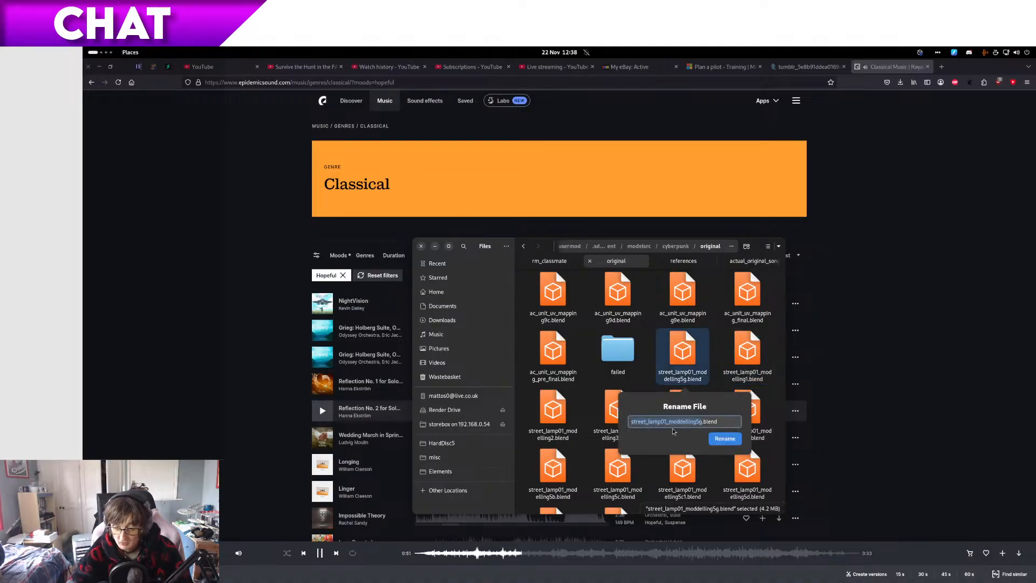
pyautogui.press('Return')
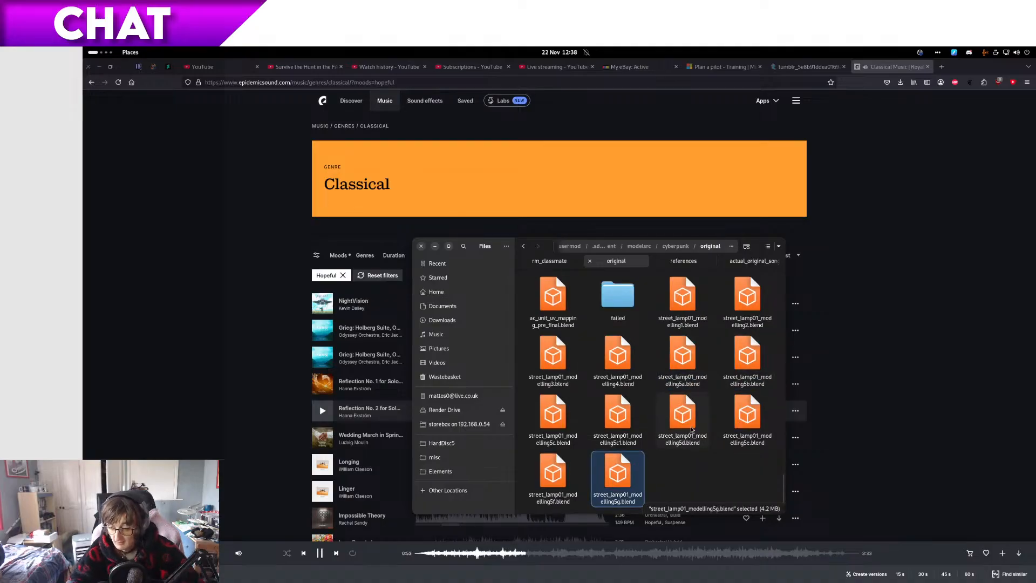
pyautogui.hotkey('alt', 'Up')
# Step: Return to Blender and select the upper vertices of the lamp's base plate in Edit Mode, using a see-through right side view
pyautogui.hotkey('ctrl', 'alt', 'Right')
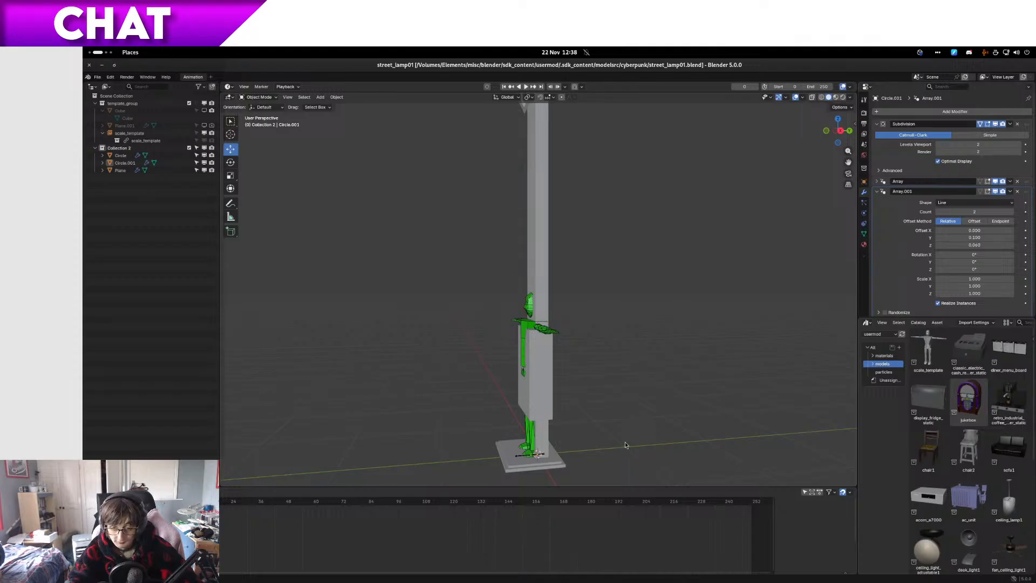
pyautogui.click(530, 465)
pyautogui.press('Tab')
pyautogui.press('KP_3')
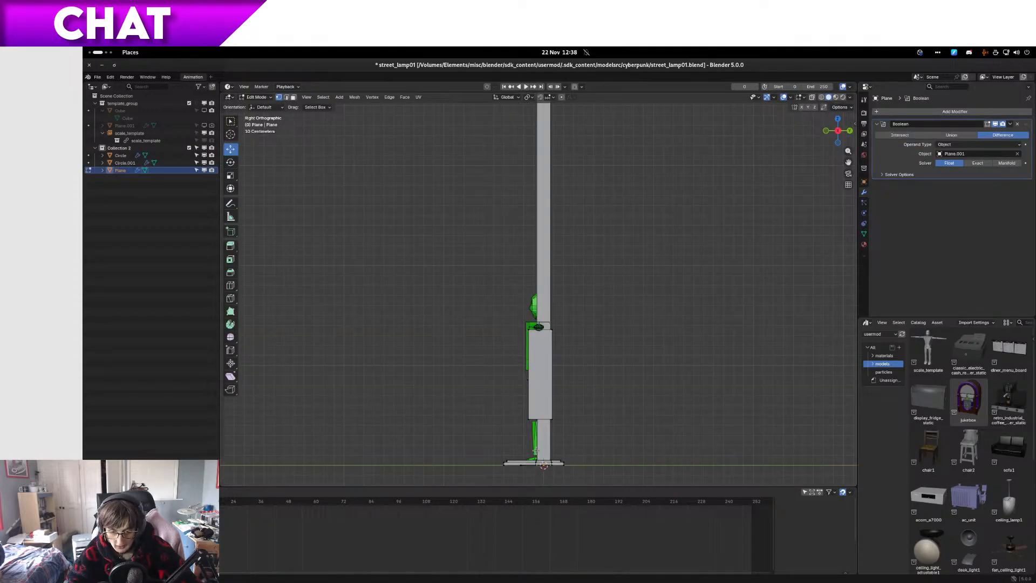
pyautogui.scroll(6, 538, 452)
pyautogui.keyDown('shift'); pyautogui.moveTo(552, 458); pyautogui.dragTo(531, 397, button='middle'); pyautogui.keyUp('shift')
pyautogui.scroll(2, 532, 397)
pyautogui.moveTo(320, 324); pyautogui.dragTo(649, 366)
pyautogui.hotkey('alt', 'z')
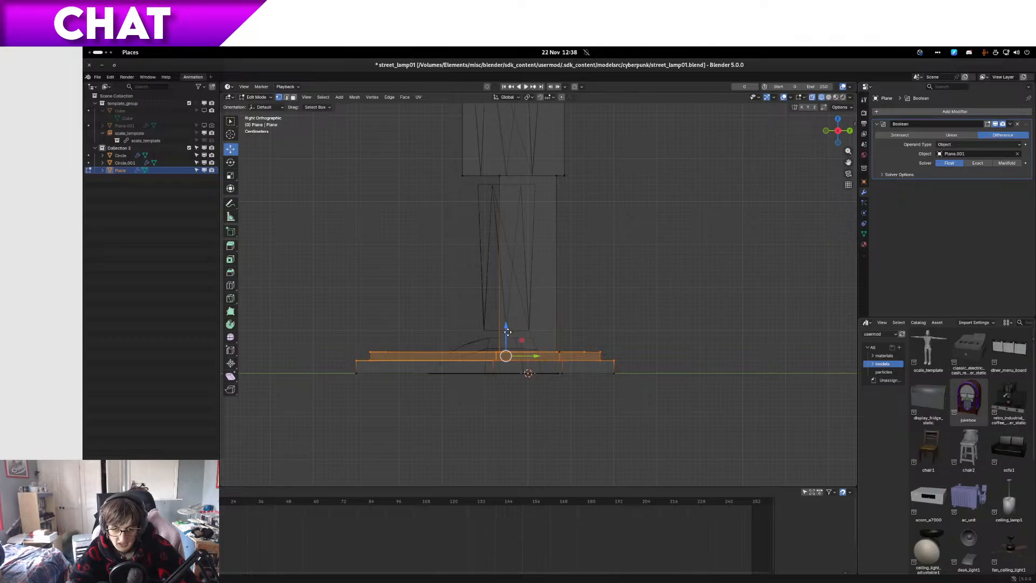
# Step: Try raising the base plate's upper vertices 0.03 m and its top vertices 0.3 m, then undo both moves
pyautogui.moveTo(507, 331); pyautogui.dragTo(507, 322)
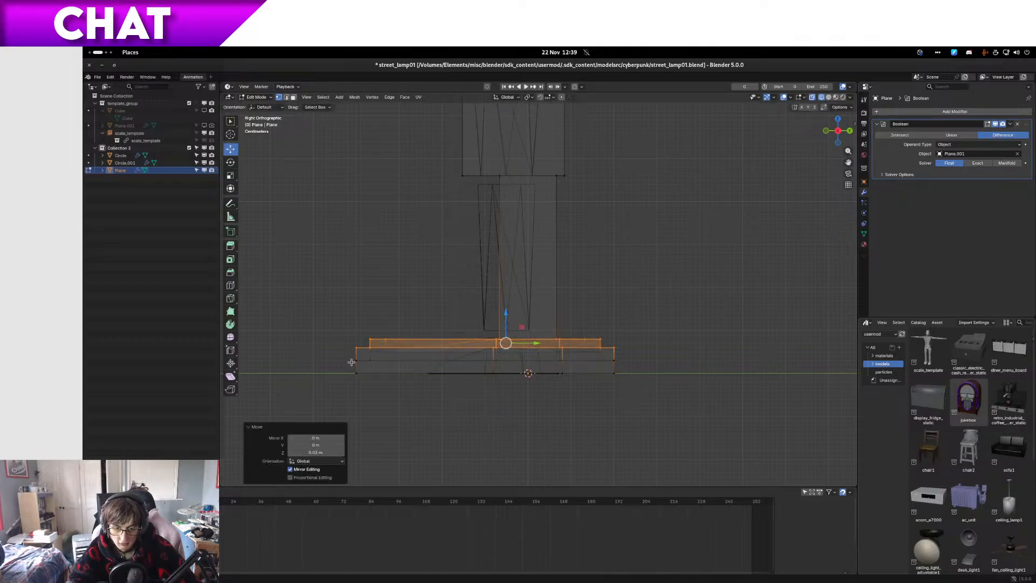
pyautogui.moveTo(590, 350); pyautogui.dragTo(864, 344)
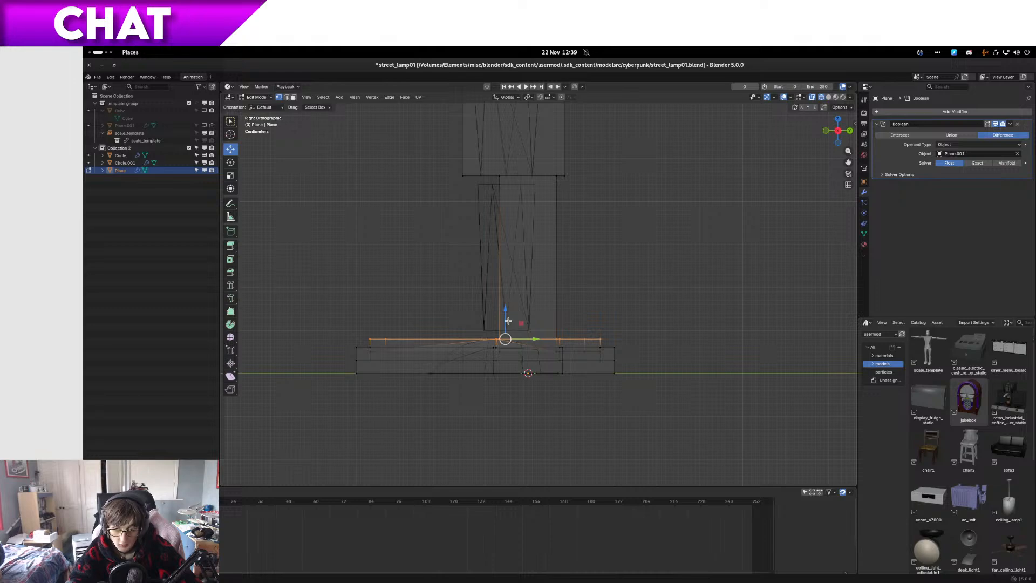
pyautogui.moveTo(508, 321); pyautogui.dragTo(508, 192)
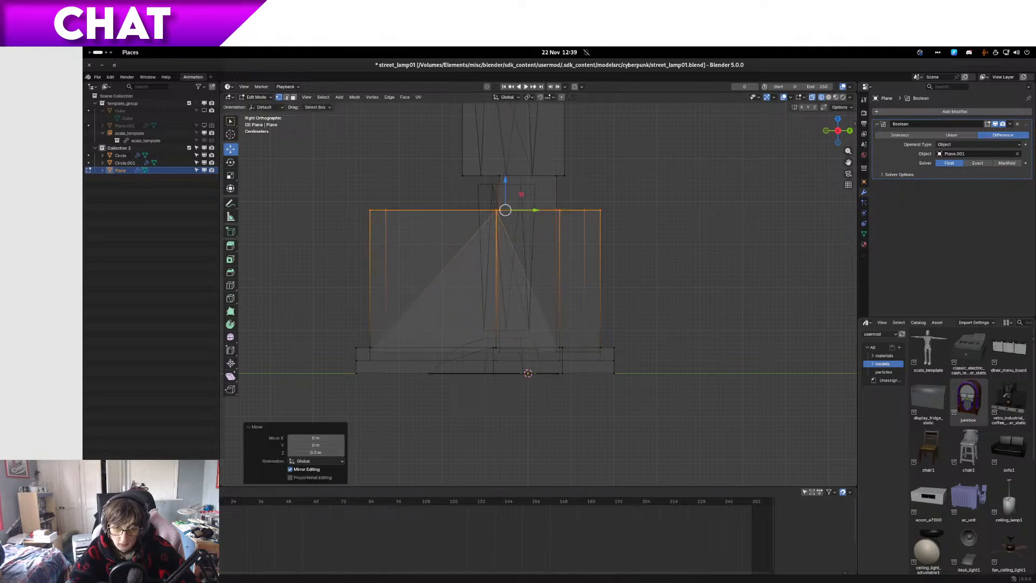
pyautogui.moveTo(460, 185); pyautogui.dragTo(519, 238, button='middle')
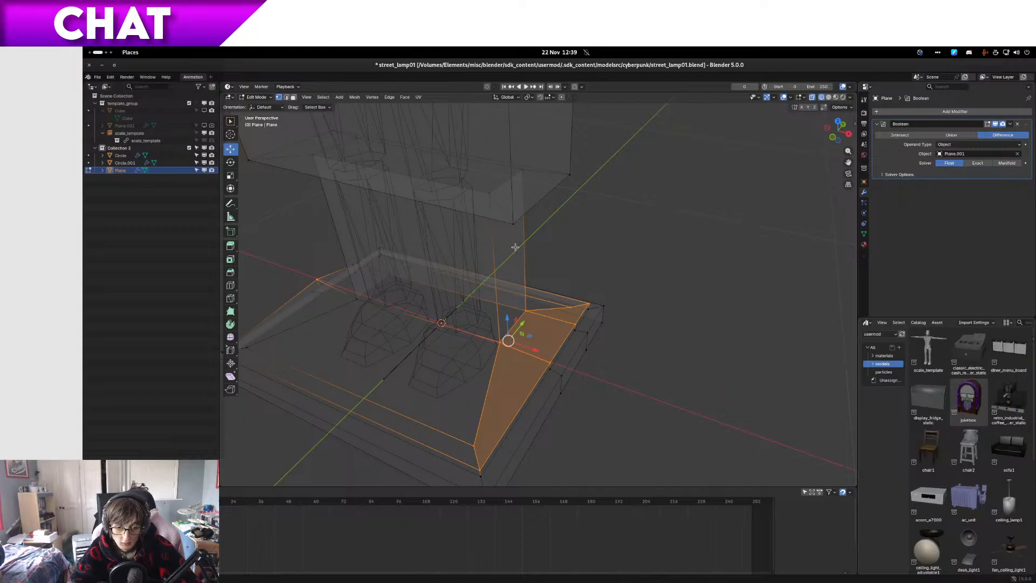
pyautogui.hotkey('ctrl', 'z')
pyautogui.hotkey('ctrl', 'z')
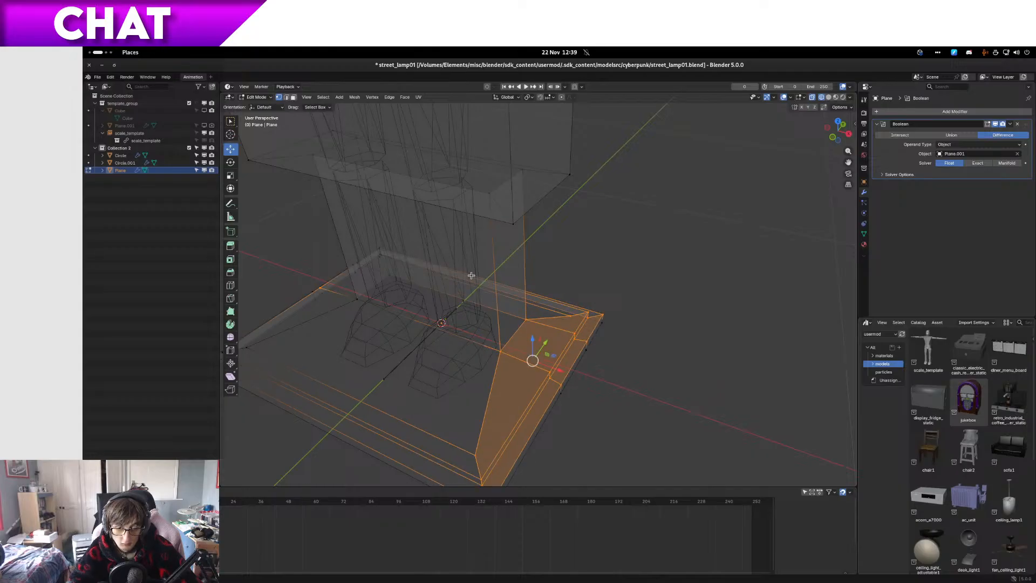
# Step: In the right side view, select the topmost vertices of the lamp's base plate and raise them 0.03 m
pyautogui.scroll(-1, 471, 275)
pyautogui.keyDown('shift'); pyautogui.moveTo(471, 275); pyautogui.dragTo(578, 233, button='middle'); pyautogui.keyUp('shift')
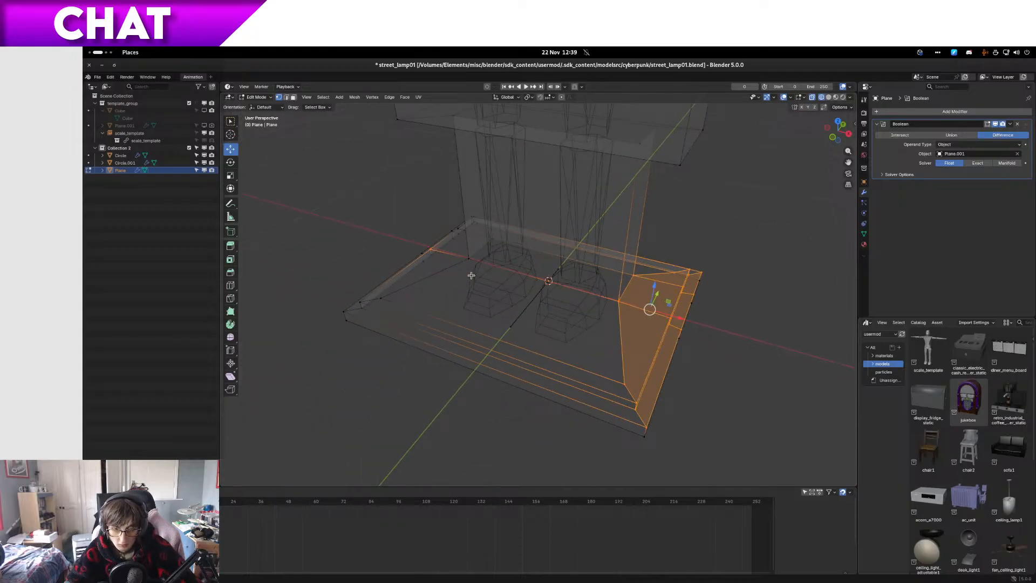
pyautogui.press('KP_3')
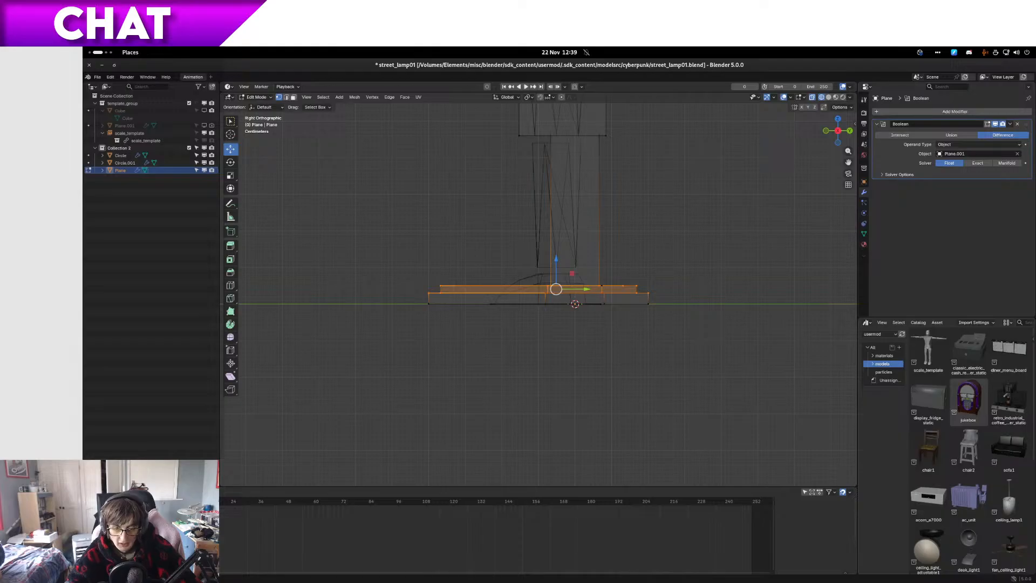
pyautogui.moveTo(745, 376); pyautogui.dragTo(322, 264)
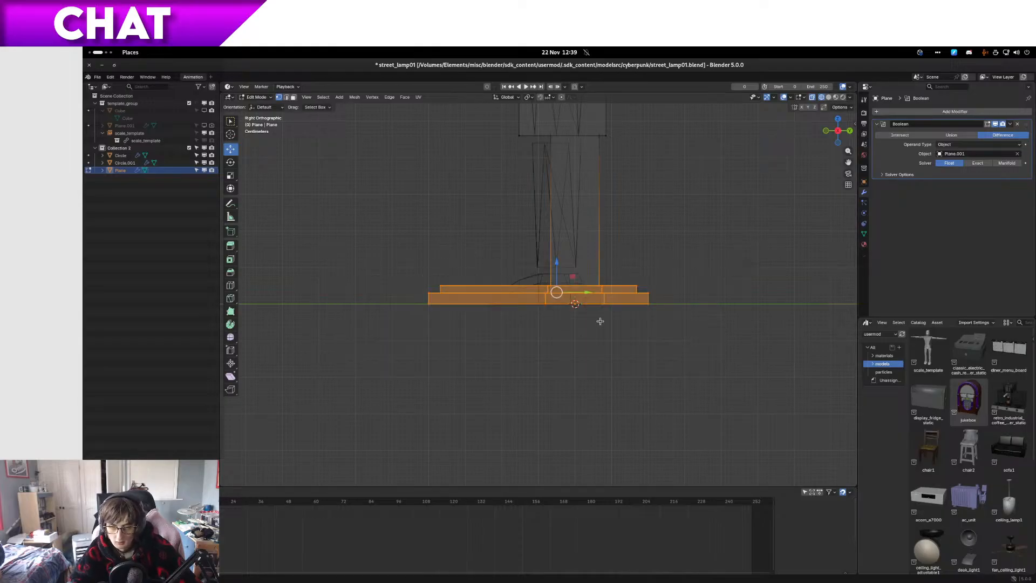
pyautogui.scroll(4, 602, 318)
pyautogui.moveTo(270, 242); pyautogui.dragTo(792, 295)
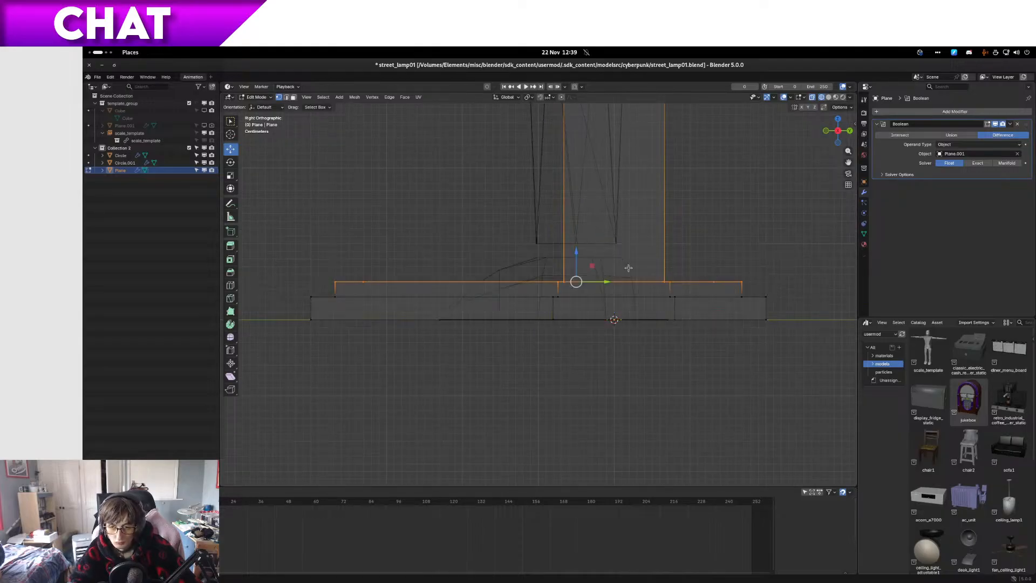
pyautogui.moveTo(574, 253); pyautogui.dragTo(573, 232)
pyautogui.moveTo(574, 232); pyautogui.dragTo(571, 273, button='middle')
pyautogui.scroll(-4, 541, 284)
pyautogui.press('KP_3')
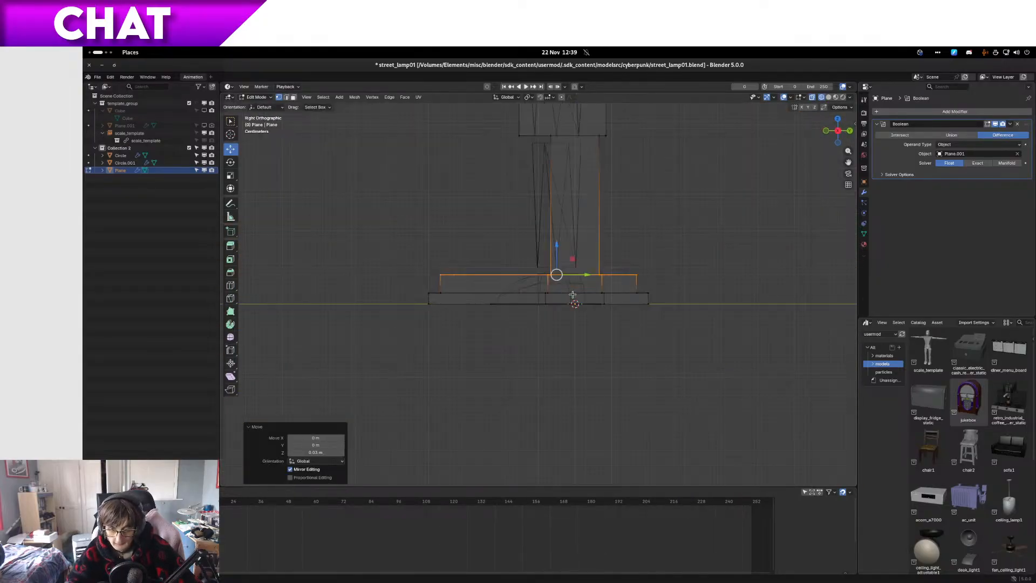
# Step: Raise the upper vertices of the base plate's lower tier 0.02 m and return to solid shading in Object Mode
pyautogui.scroll(2, 540, 289)
pyautogui.moveTo(483, 297); pyautogui.dragTo(726, 308)
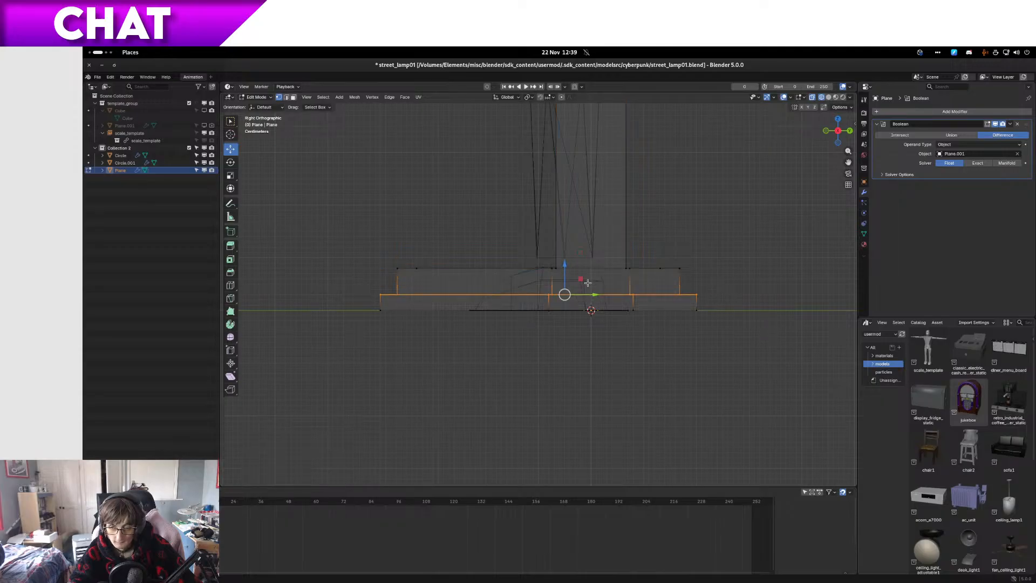
pyautogui.moveTo(565, 274); pyautogui.dragTo(566, 263)
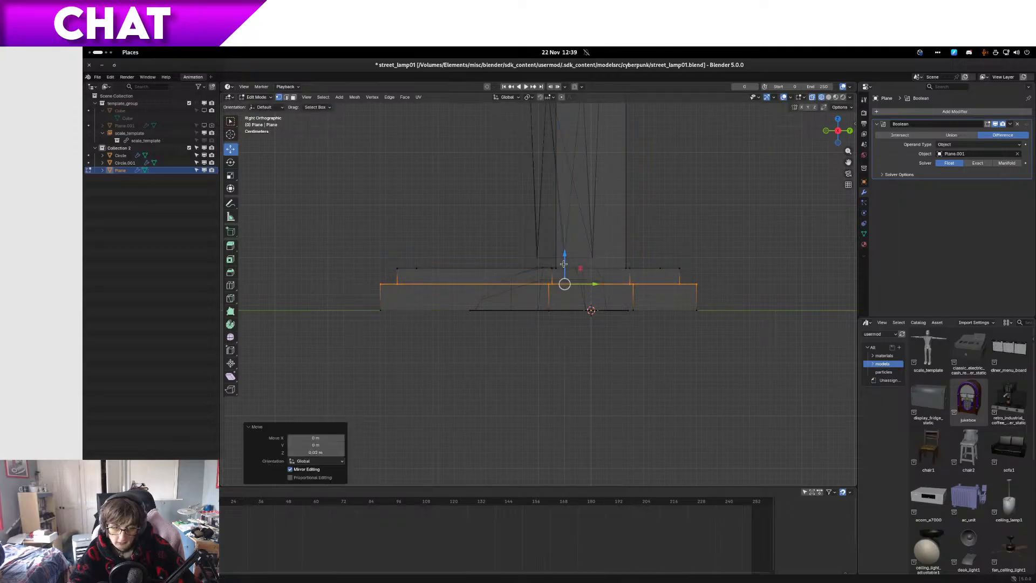
pyautogui.press('z')
pyautogui.click(627, 267)
pyautogui.press('Tab')
# Step: Select Circle and Circle.001 together with the lamp's Plane object and make the hidden reference Cube visible
pyautogui.moveTo(596, 290)
pyautogui.mouseDown(button='middle')
pyautogui.moveTo(680, 320)
pyautogui.moveTo(641, 307)
pyautogui.moveTo(548, 312)
pyautogui.moveTo(556, 303)
pyautogui.moveTo(609, 325)
pyautogui.moveTo(599, 317)
pyautogui.moveTo(532, 334)
pyautogui.moveTo(596, 283)
pyautogui.moveTo(608, 484)
pyautogui.moveTo(577, 369)
pyautogui.mouseUp(button='middle')
pyautogui.scroll(-5, 627, 306)
pyautogui.scroll(-8, 641, 306)
pyautogui.click(641, 306)
pyautogui.scroll(5, 630, 319)
pyautogui.scroll(2, 630, 322)
pyautogui.scroll(-4, 609, 325)
pyautogui.click(544, 311)
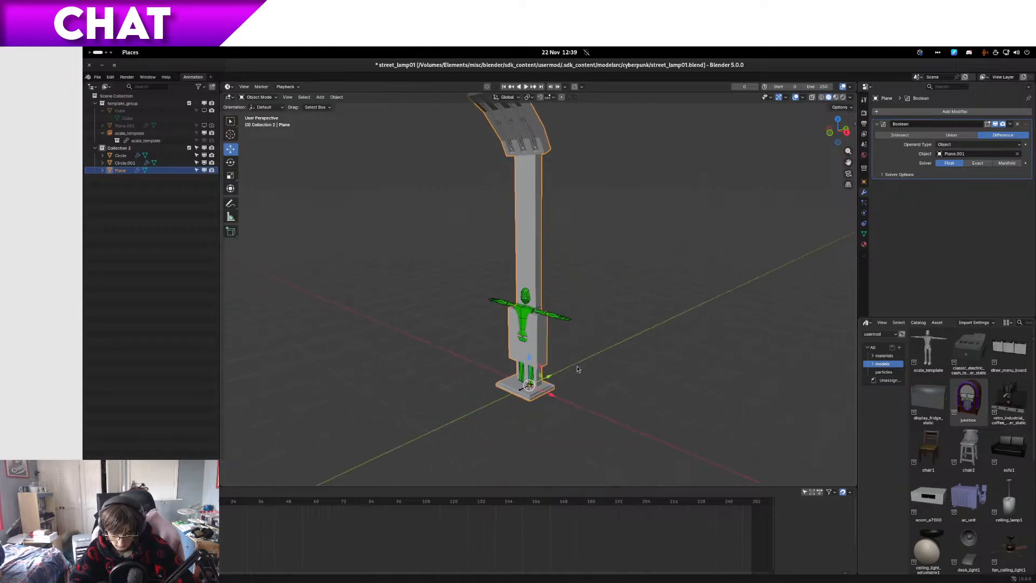
pyautogui.keyDown('shift'); pyautogui.click(122, 156); pyautogui.keyUp('shift')
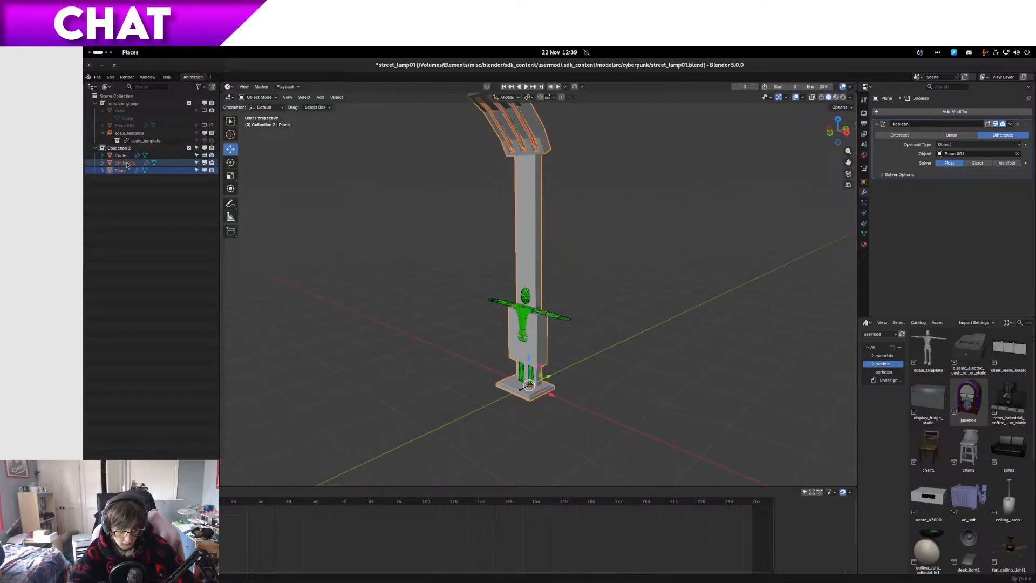
pyautogui.click(205, 125)
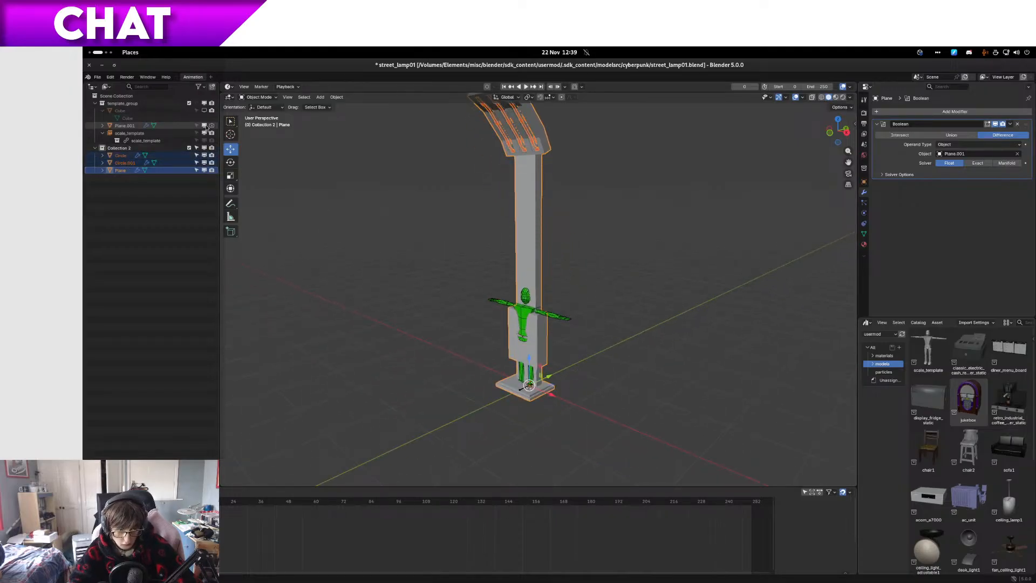
pyautogui.click(204, 111)
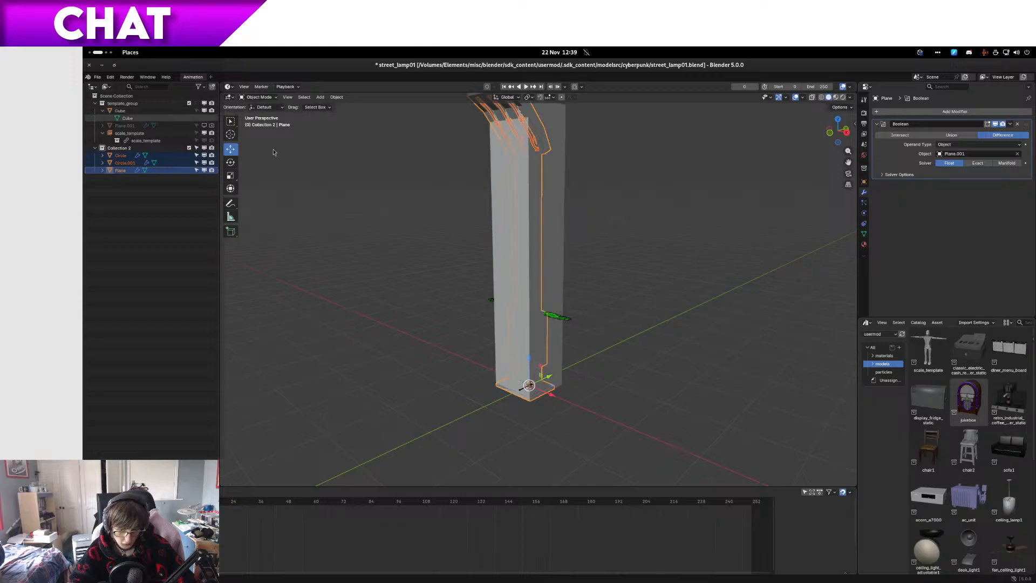
# Step: Try moving the selected lamp objects 0.2 m along Y in a right-side wireframe view, returning to solid shading
pyautogui.press('KP_3')
pyautogui.hotkey('shift', 'z')
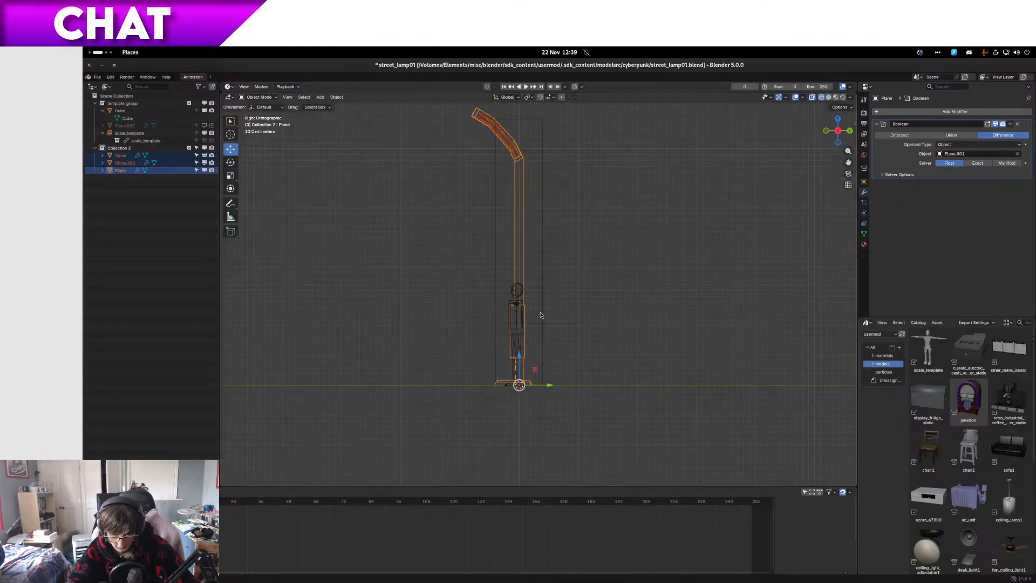
pyautogui.write('gxy0.2')
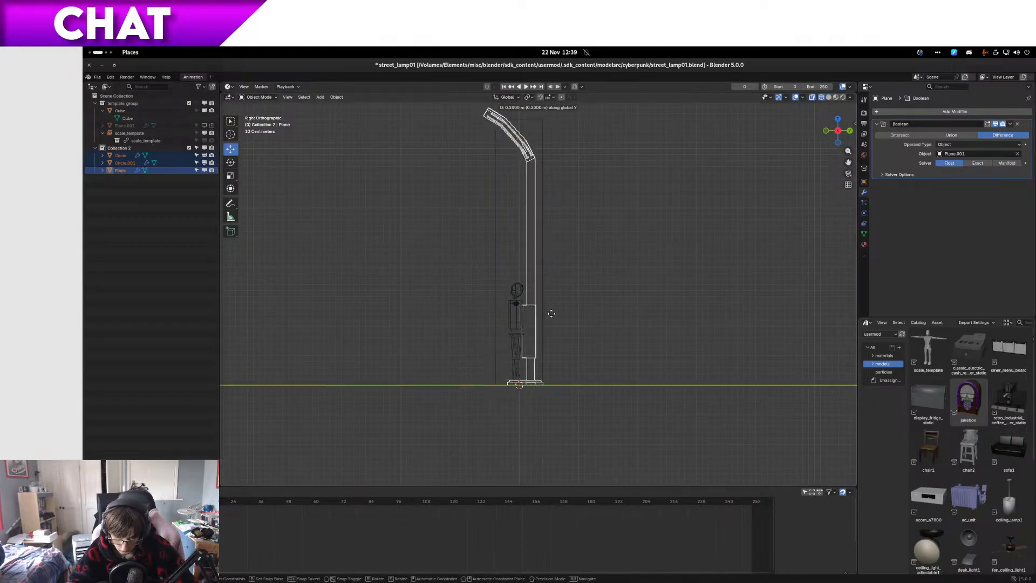
pyautogui.press('Return')
pyautogui.press('z')
pyautogui.click(573, 317)
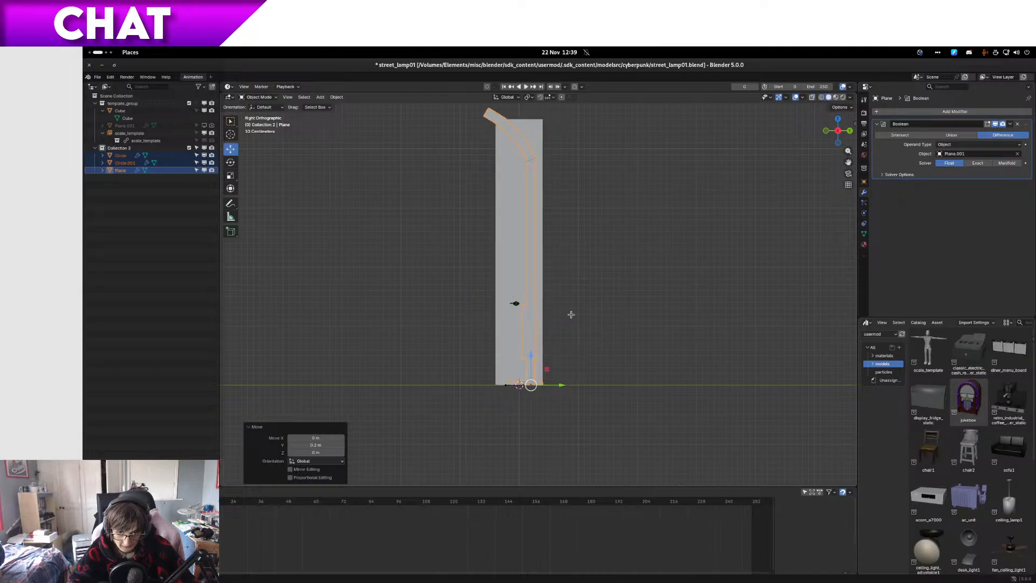
# Step: Examine the Boolean cut-outs in the lamp head, comparing their appearance in Object Mode and Edit Mode
pyautogui.press('Tab')
pyautogui.moveTo(571, 314)
pyautogui.mouseDown(button='middle')
pyautogui.moveTo(524, 342)
pyautogui.moveTo(562, 356)
pyautogui.moveTo(692, 329)
pyautogui.moveTo(630, 331)
pyautogui.moveTo(699, 323)
pyautogui.moveTo(701, 383)
pyautogui.moveTo(715, 393)
pyautogui.moveTo(699, 396)
pyautogui.mouseUp(button='middle')
pyautogui.press('Tab')
pyautogui.click(204, 110)
pyautogui.scroll(4, 499, 360)
pyautogui.click(693, 331)
pyautogui.scroll(-6, 693, 333)
pyautogui.scroll(3, 699, 324)
pyautogui.scroll(2, 715, 393)
pyautogui.press('a')
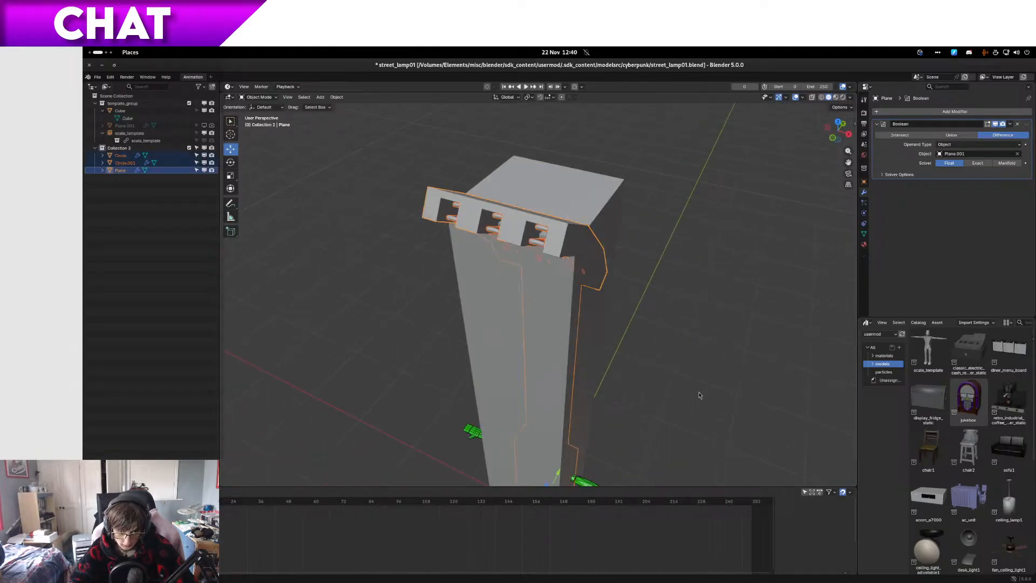
pyautogui.press('Tab')
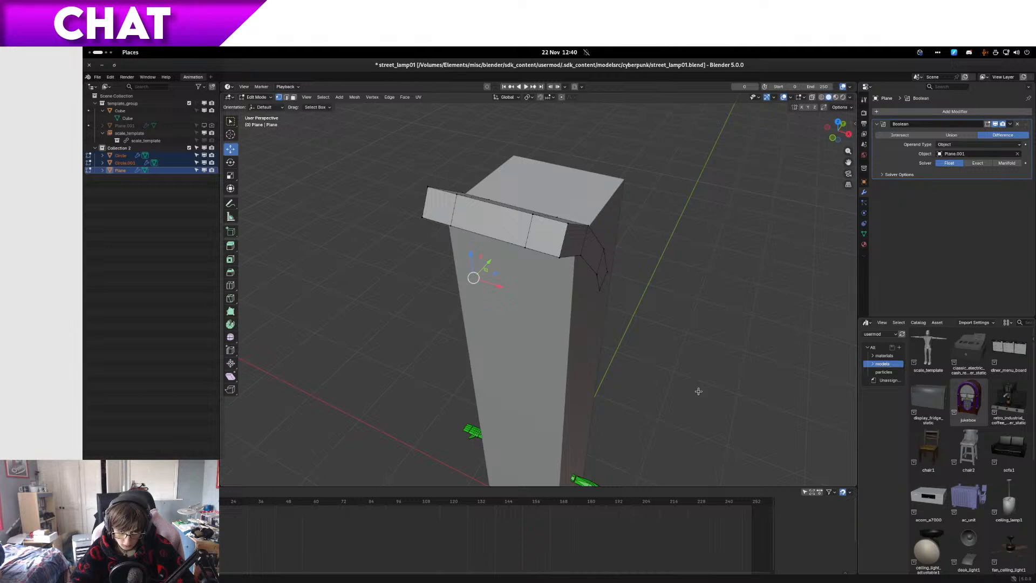
pyautogui.press('Tab')
pyautogui.press('Tab')
pyautogui.press('Tab')
pyautogui.press('Tab')
pyautogui.press('Tab')
pyautogui.moveTo(698, 390); pyautogui.dragTo(703, 322, button='middle')
pyautogui.press('Tab')
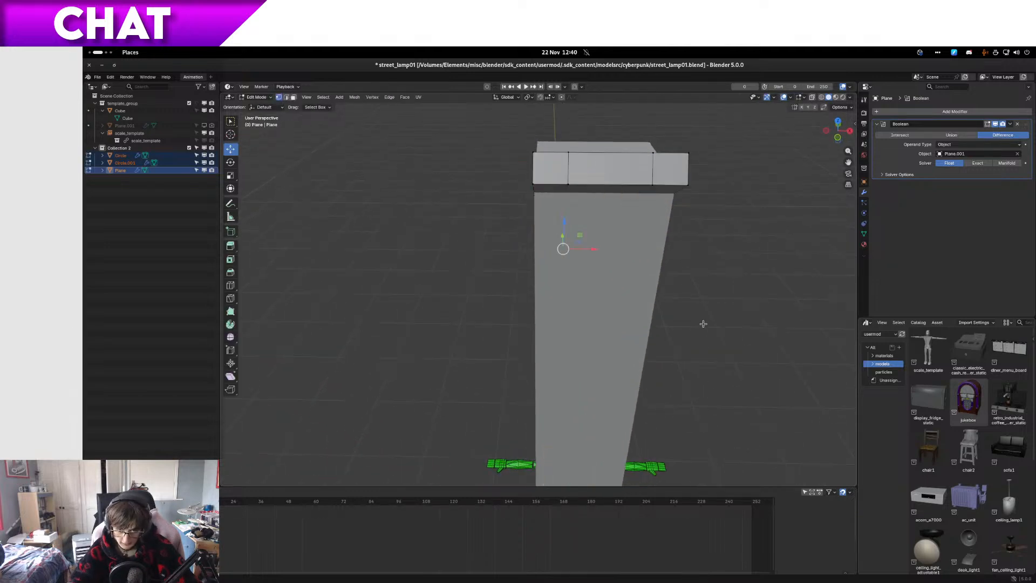
pyautogui.press('Tab')
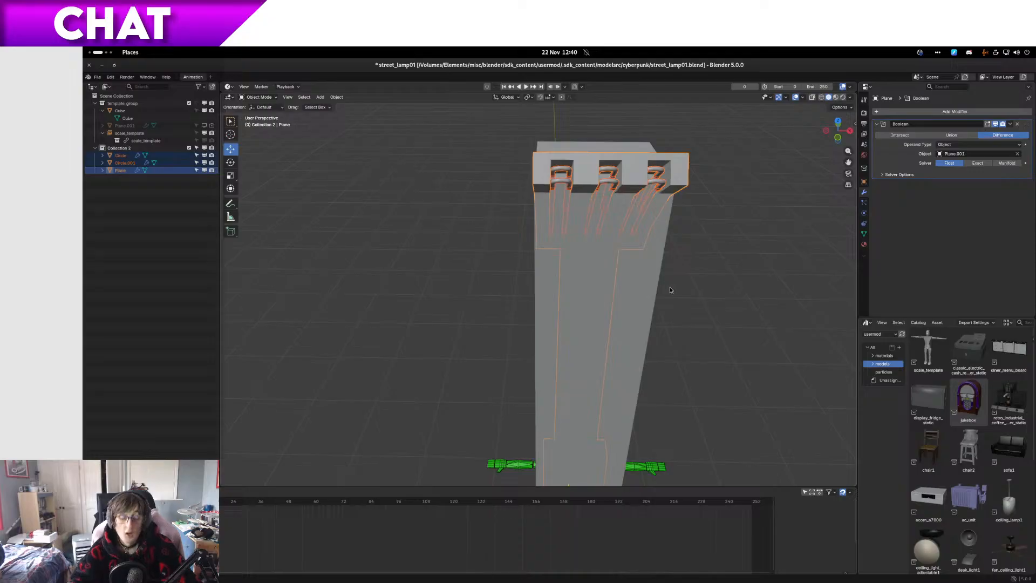
pyautogui.press('Tab')
pyautogui.press('Tab')
pyautogui.press('Tab')
pyautogui.press('Tab')
pyautogui.press('Tab')
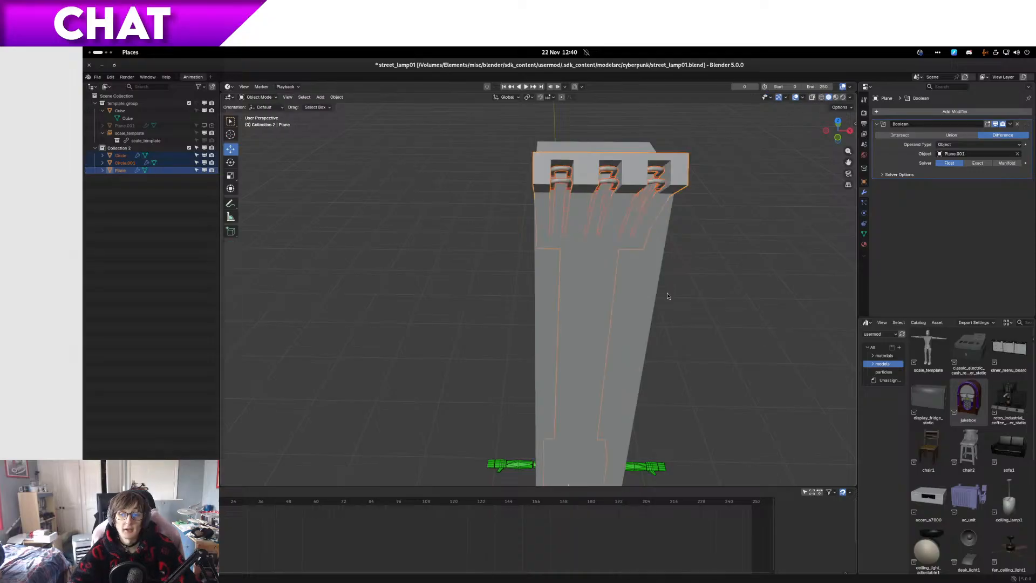
pyautogui.press('Tab')
pyautogui.press('Tab')
pyautogui.press('Tab')
pyautogui.press('Tab')
pyautogui.press('Tab')
# Step: Undo the lamp's move along Y, make the hidden Boolean cutter Plane.001 visible, and clear the selection
pyautogui.hotkey('ctrl', 'z')
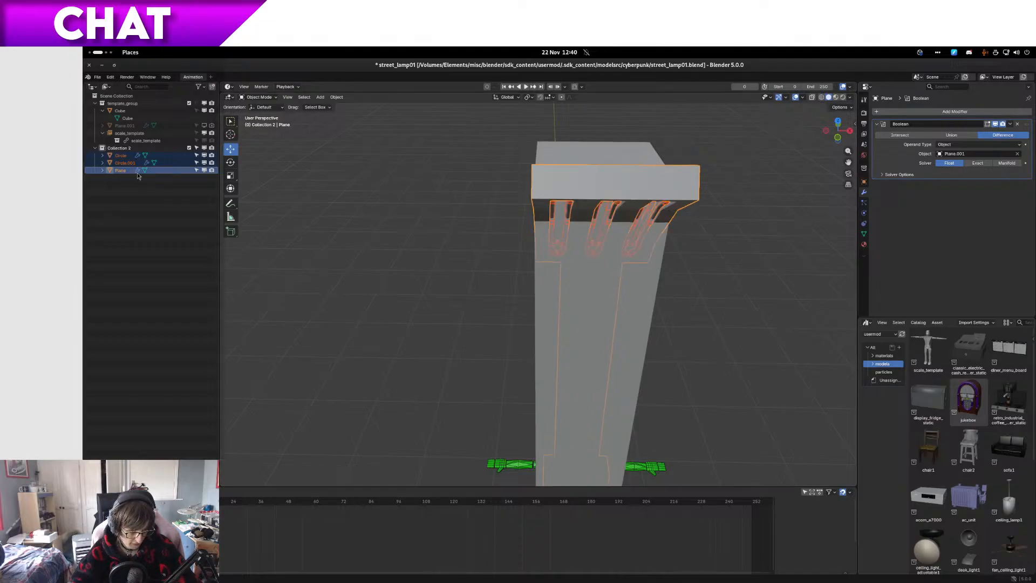
pyautogui.keyDown('ctrl'); pyautogui.click(160, 126); pyautogui.keyUp('ctrl')
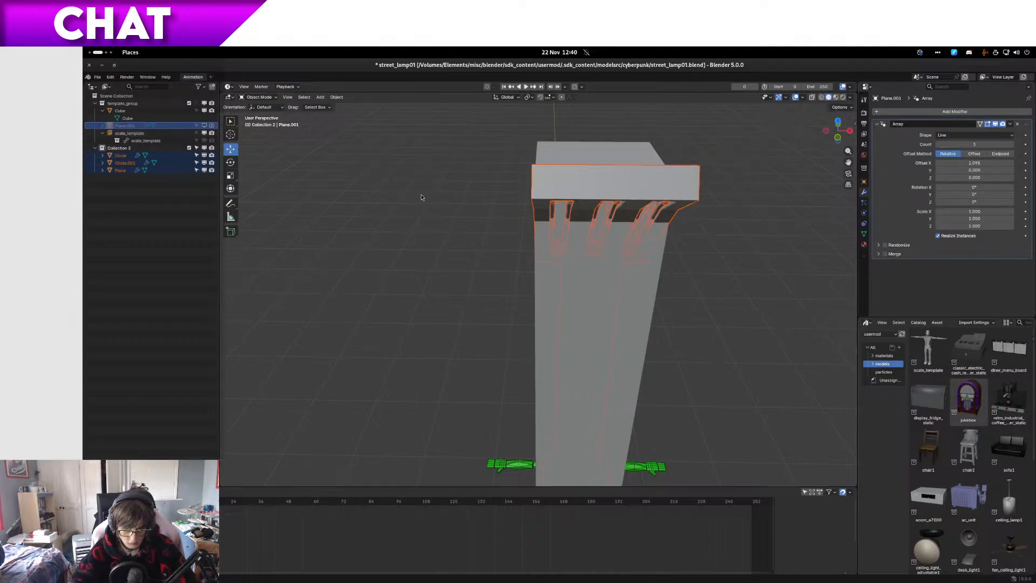
pyautogui.click(204, 125)
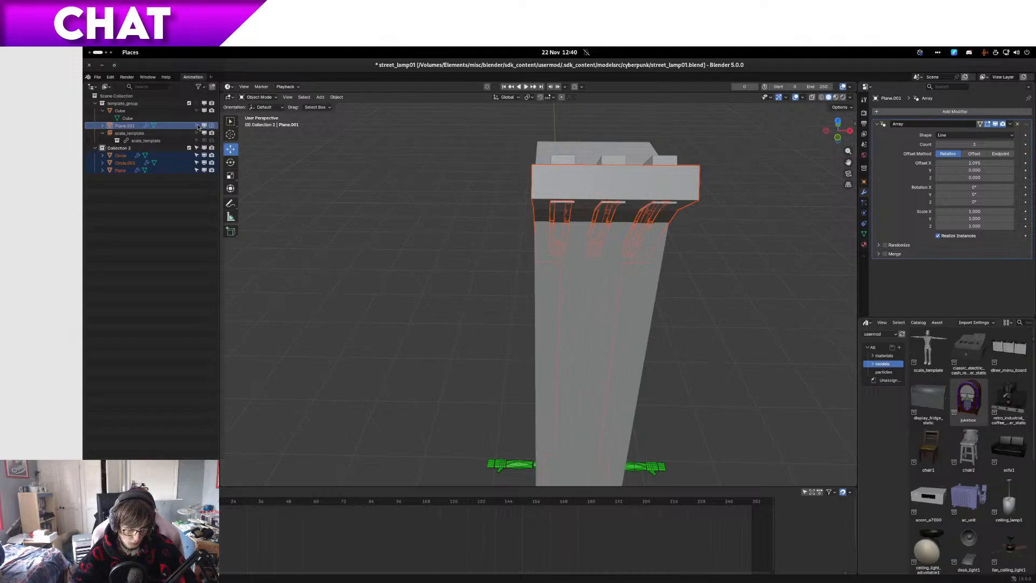
pyautogui.hotkey('alt', 'a')
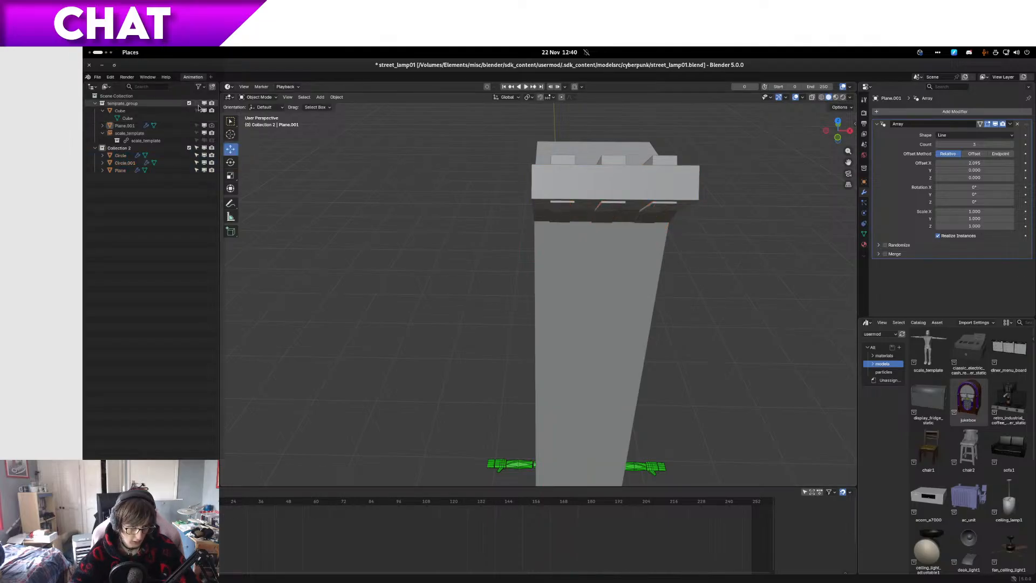
# Step: Select the cutter Plane.001 together with Circle, Circle.001 and Plane, and move them 0.2 m along Y
pyautogui.click(187, 124)
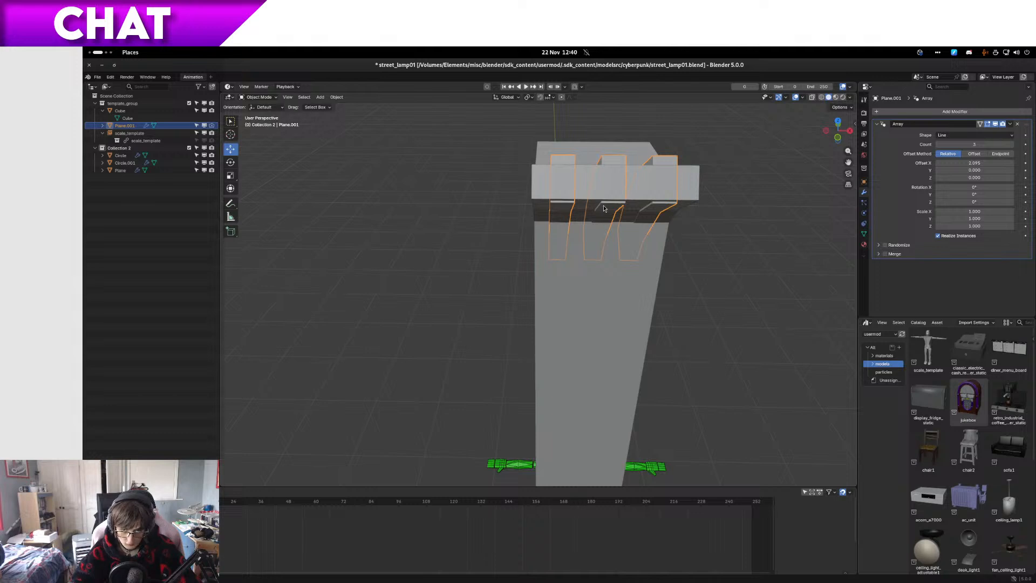
pyautogui.keyDown('ctrl'); pyautogui.click(131, 157); pyautogui.keyUp('ctrl')
pyautogui.keyDown('ctrl'); pyautogui.click(131, 163); pyautogui.keyUp('ctrl')
pyautogui.keyDown('ctrl'); pyautogui.click(132, 170); pyautogui.keyUp('ctrl')
pyautogui.press('KP_3')
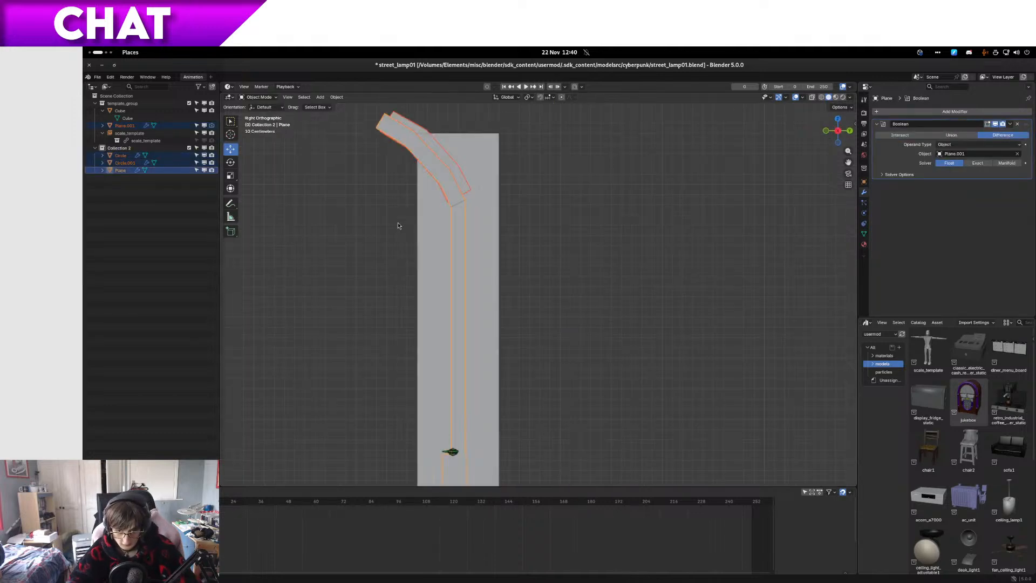
pyautogui.scroll(-4, 467, 275)
pyautogui.scroll(1, 525, 447)
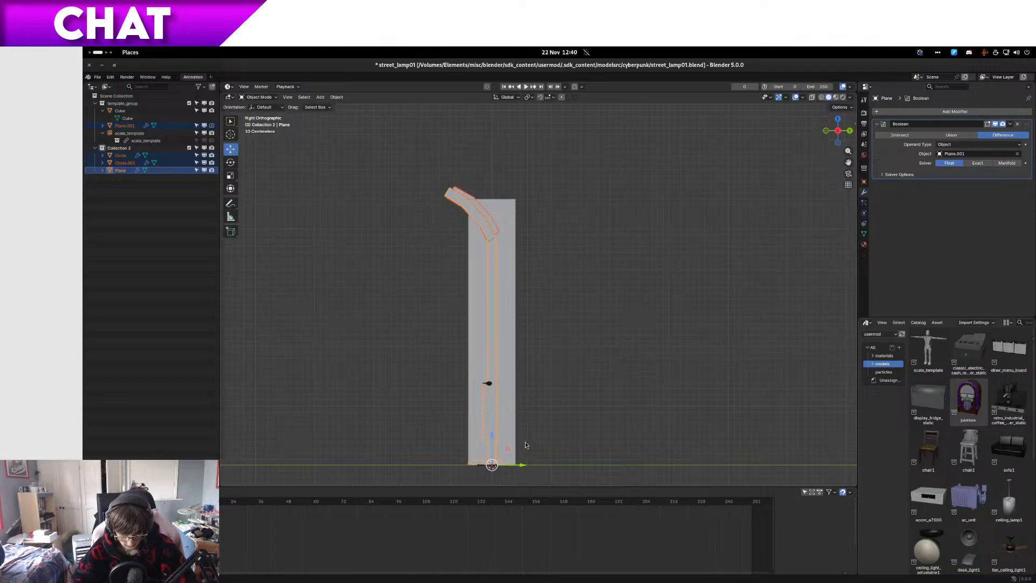
pyautogui.keyDown('shift'); pyautogui.moveTo(527, 440); pyautogui.dragTo(564, 333, button='middle'); pyautogui.keyUp('shift')
pyautogui.scroll(7, 561, 346)
pyautogui.press('g')
pyautogui.press('y')
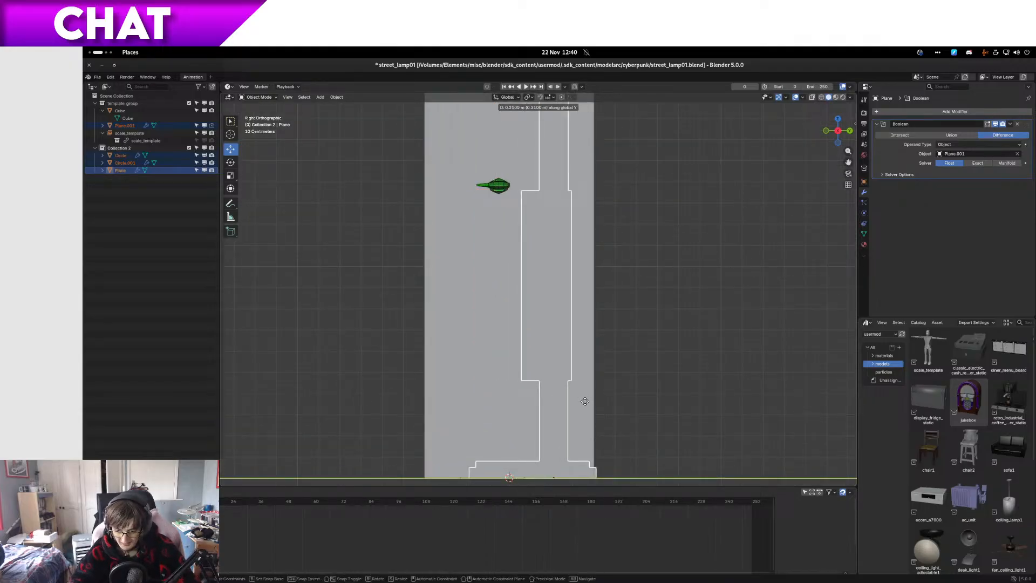
pyautogui.click(571, 405)
# Step: Hide the Boolean cutter Plane.001 and the reference Cube in the viewport
pyautogui.moveTo(488, 404); pyautogui.dragTo(434, 277, button='middle')
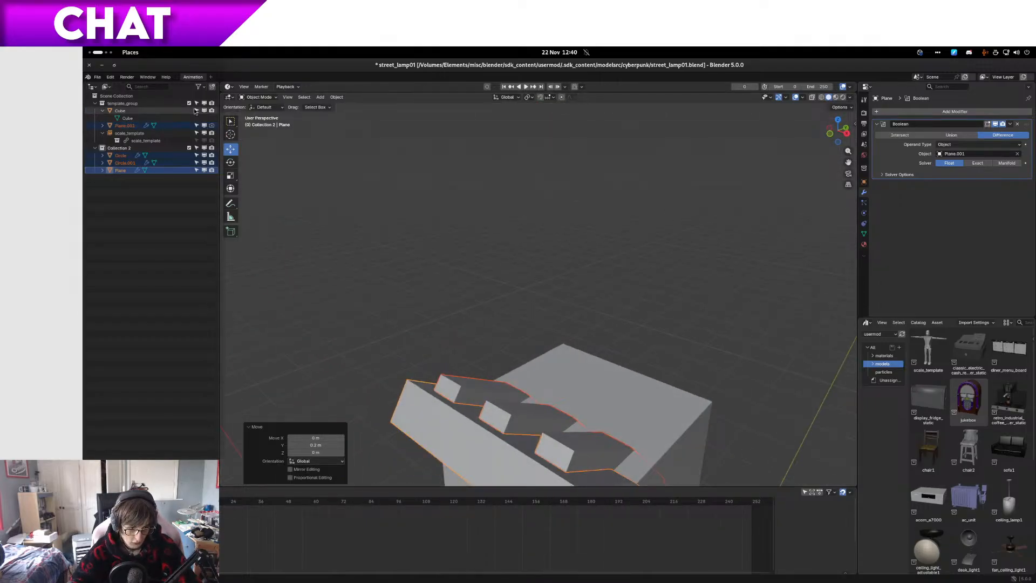
pyautogui.click(204, 126)
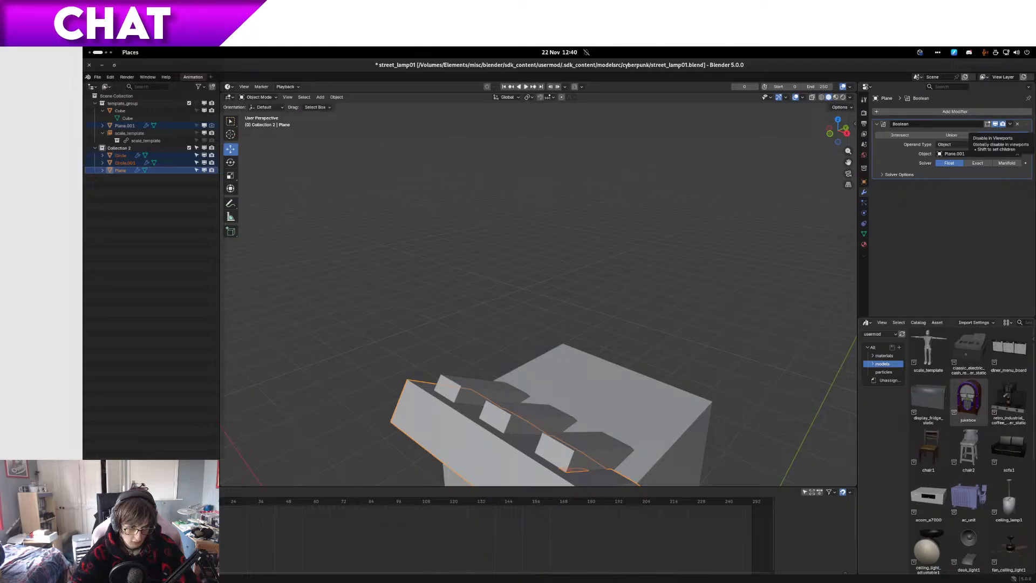
pyautogui.click(204, 126)
pyautogui.moveTo(383, 295); pyautogui.dragTo(392, 262, button='middle')
pyautogui.scroll(-5, 506, 312)
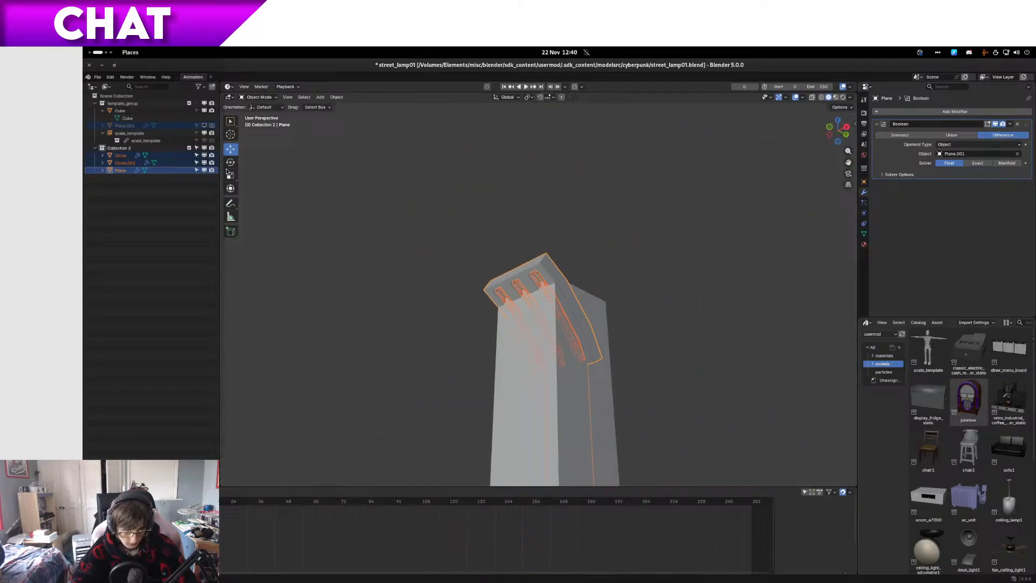
pyautogui.click(204, 111)
# Step: Clear the selection, check the moved lamp head and whole lamp, and save the file
pyautogui.click(556, 292)
pyautogui.moveTo(658, 308); pyautogui.dragTo(686, 332, button='middle')
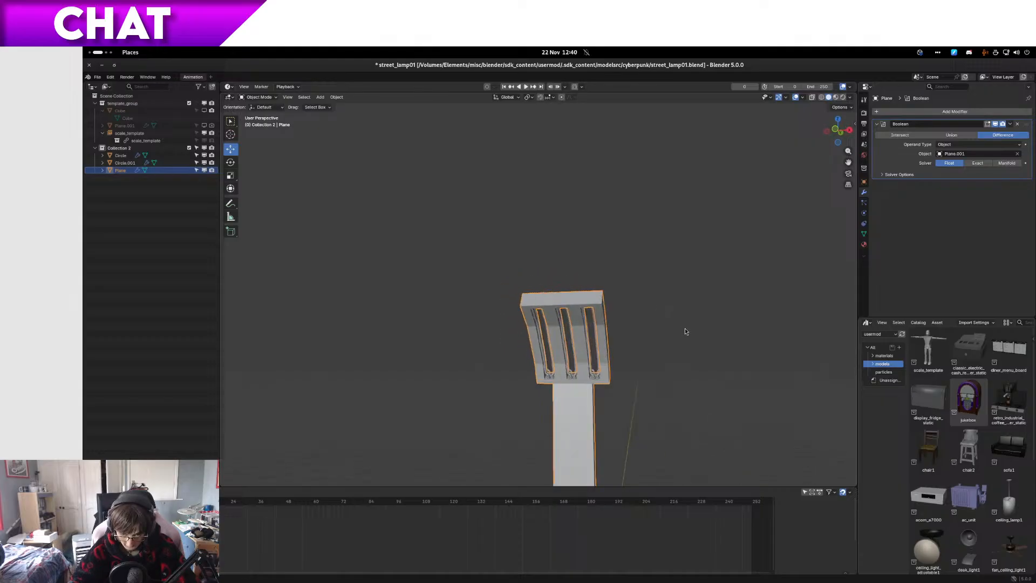
pyautogui.click(649, 426)
pyautogui.scroll(7, 565, 280)
pyautogui.keyDown('shift'); pyautogui.moveTo(610, 386); pyautogui.dragTo(564, 324, button='middle'); pyautogui.keyUp('shift')
pyautogui.scroll(-8, 577, 317)
pyautogui.hotkey('ctrl', 's')
# Step: Switch to the browser's music page, pause the playing track, and return to Blender
pyautogui.hotkey('ctrl', 'alt', 'Left')
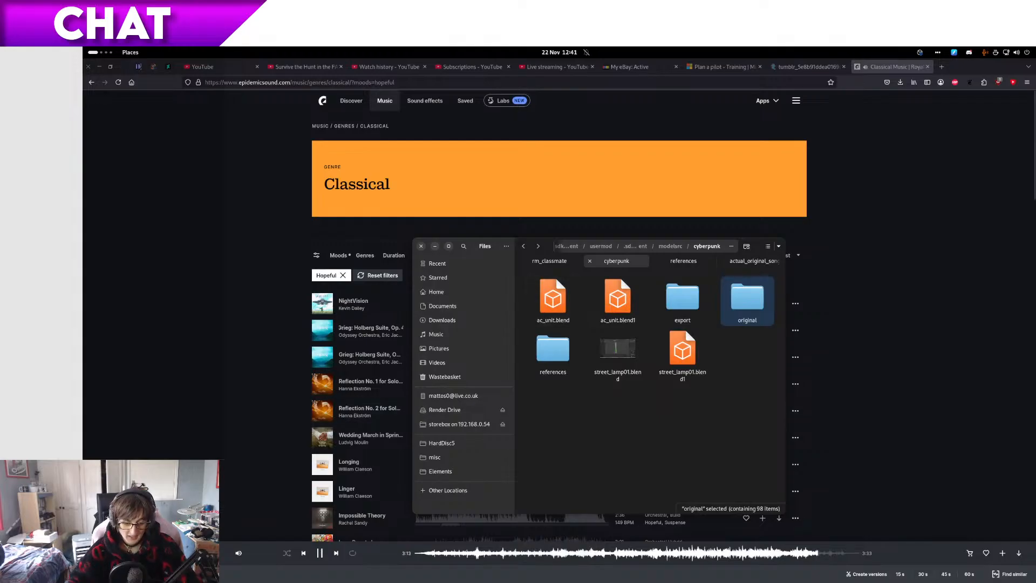
pyautogui.click(320, 555)
pyautogui.hotkey('ctrl', 'alt', 'Right')
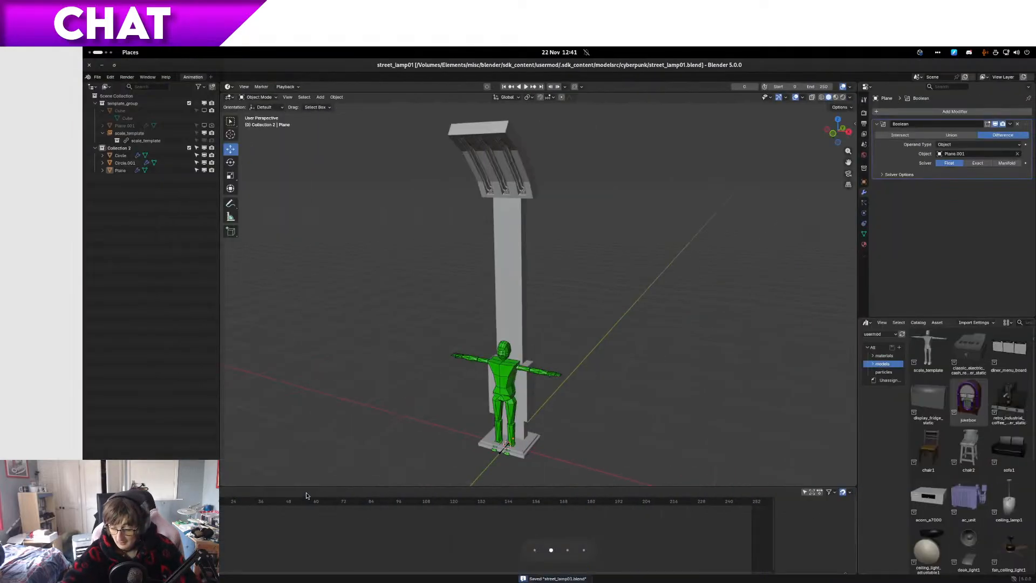